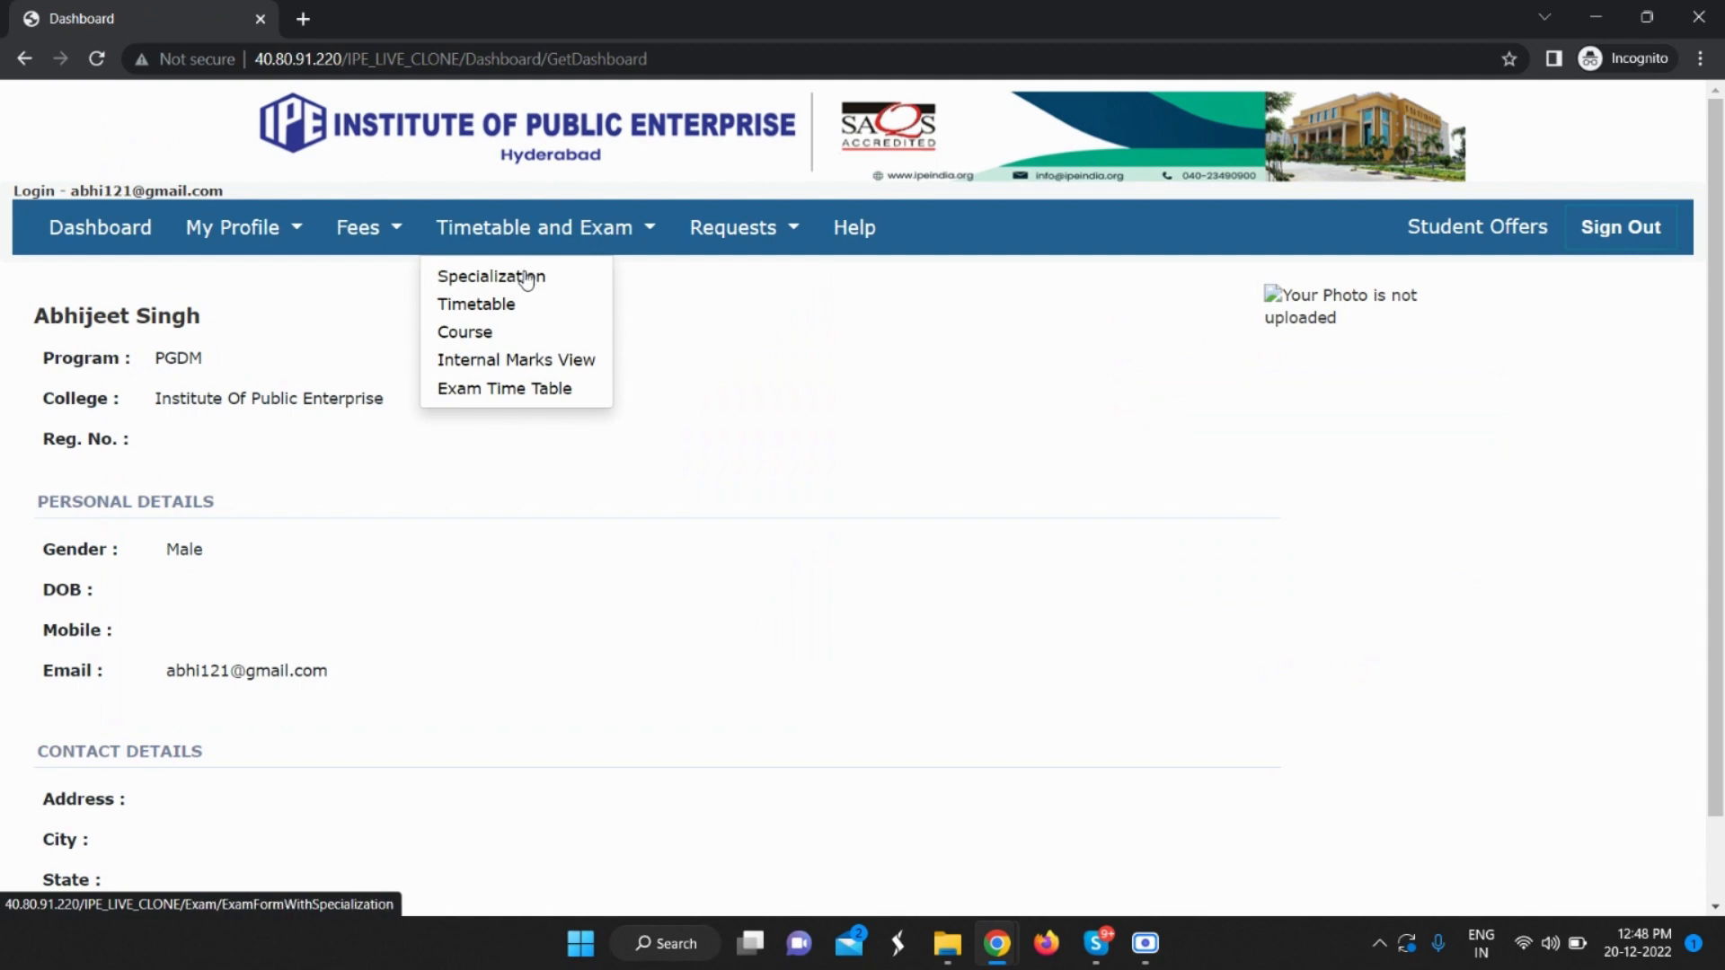
# Open the Specialization form and show the subjects for Term 5.
pyautogui.click(527, 274)
pyautogui.scroll(-1, 295, 386)
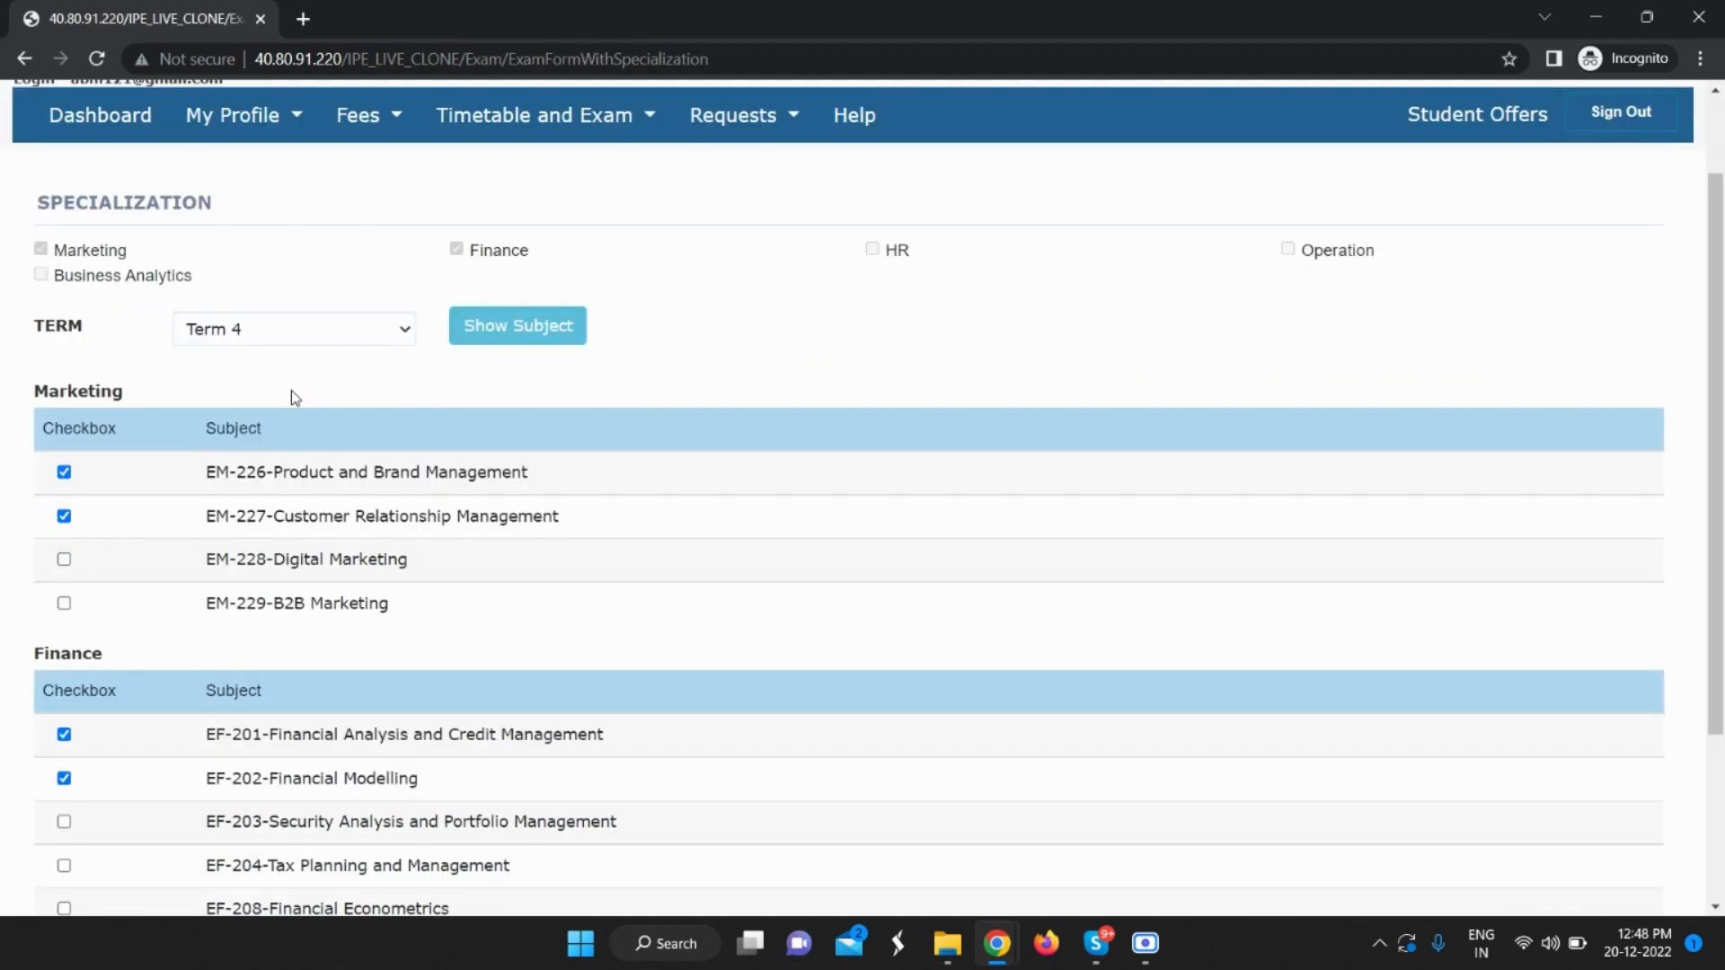
pyautogui.scroll(1, 293, 398)
pyautogui.click(294, 446)
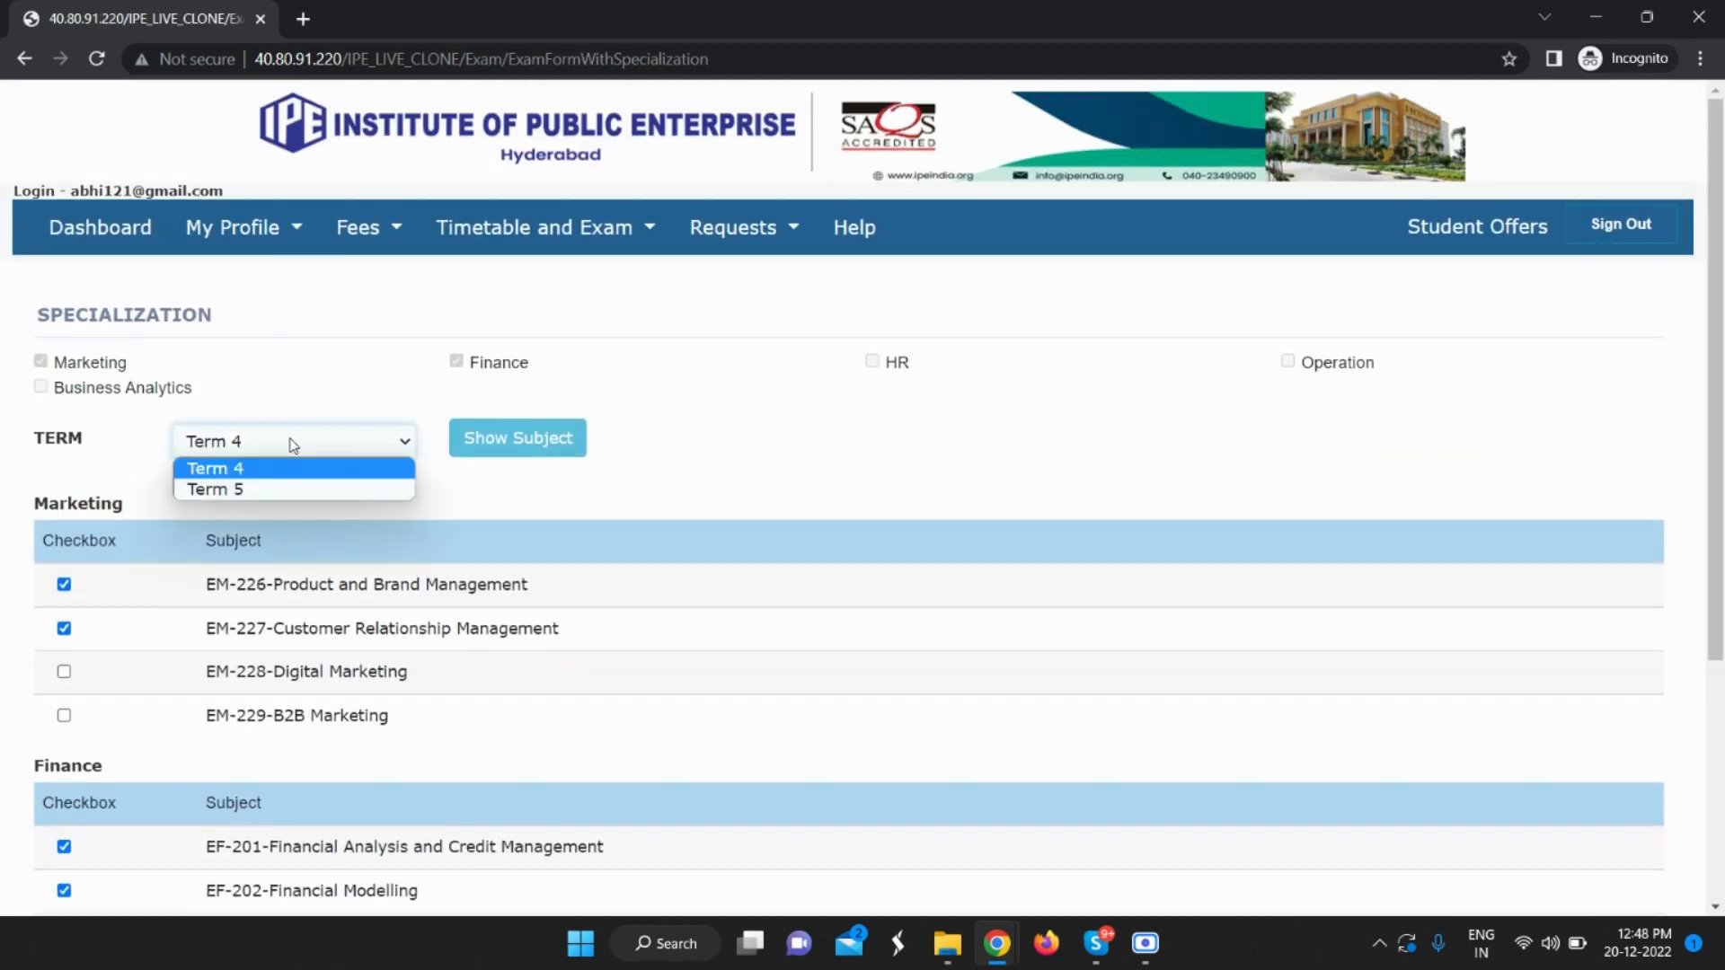
pyautogui.click(287, 491)
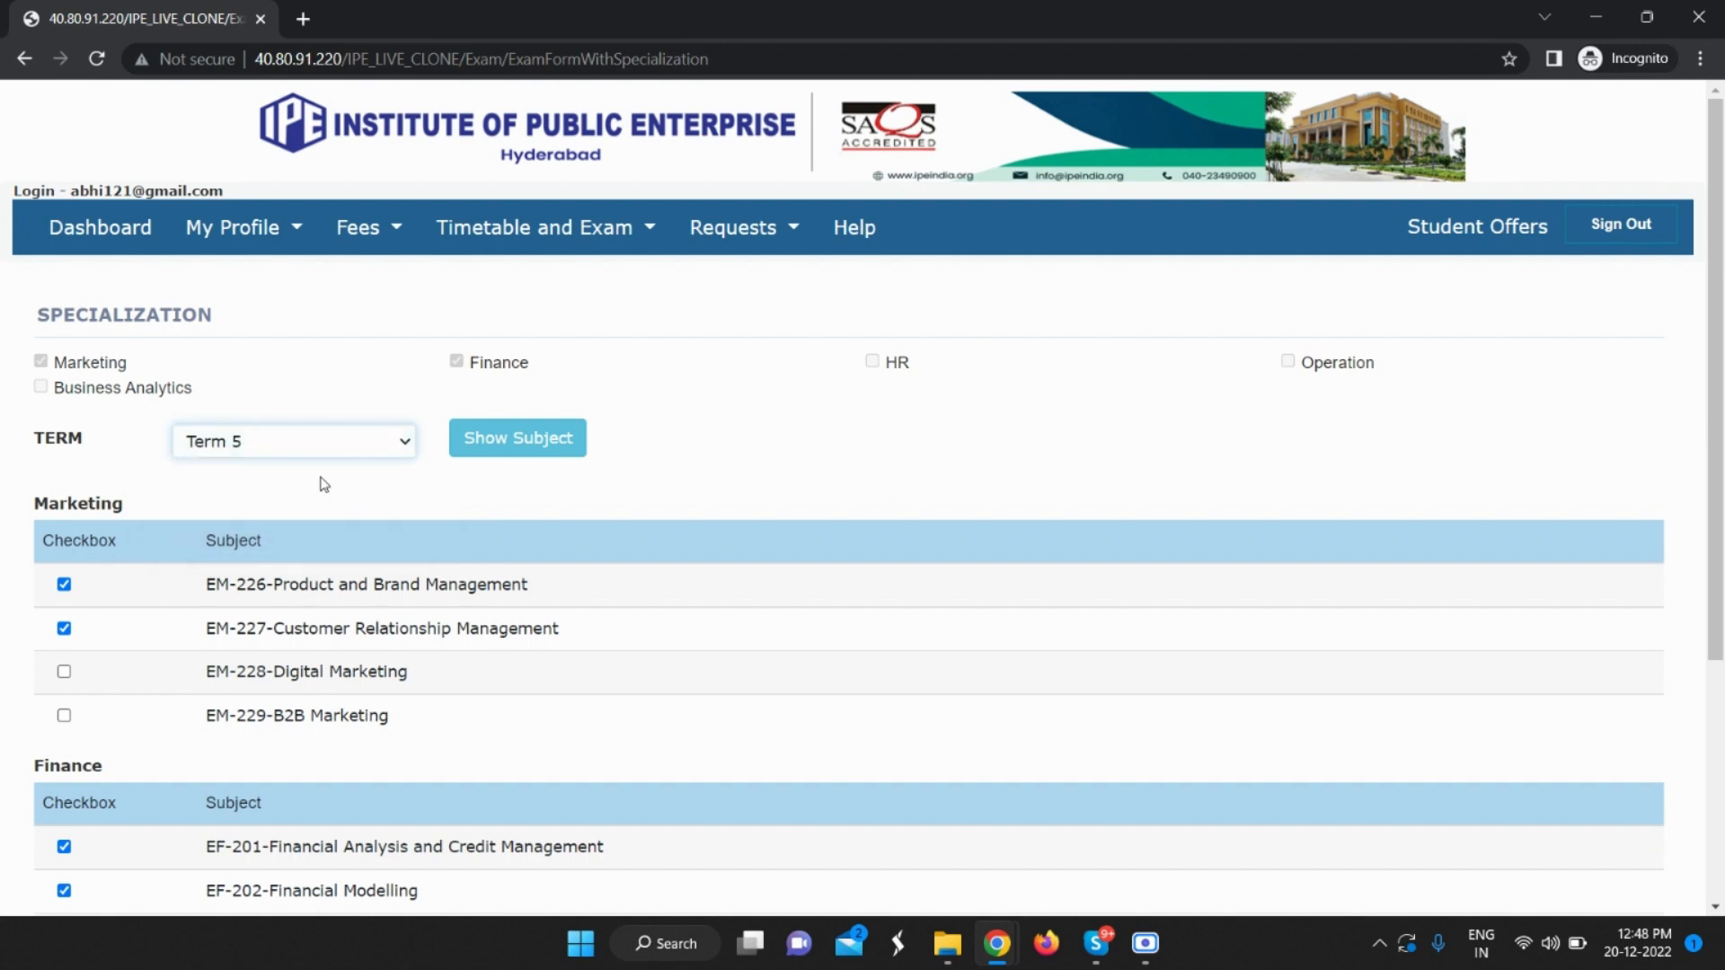
pyautogui.click(472, 440)
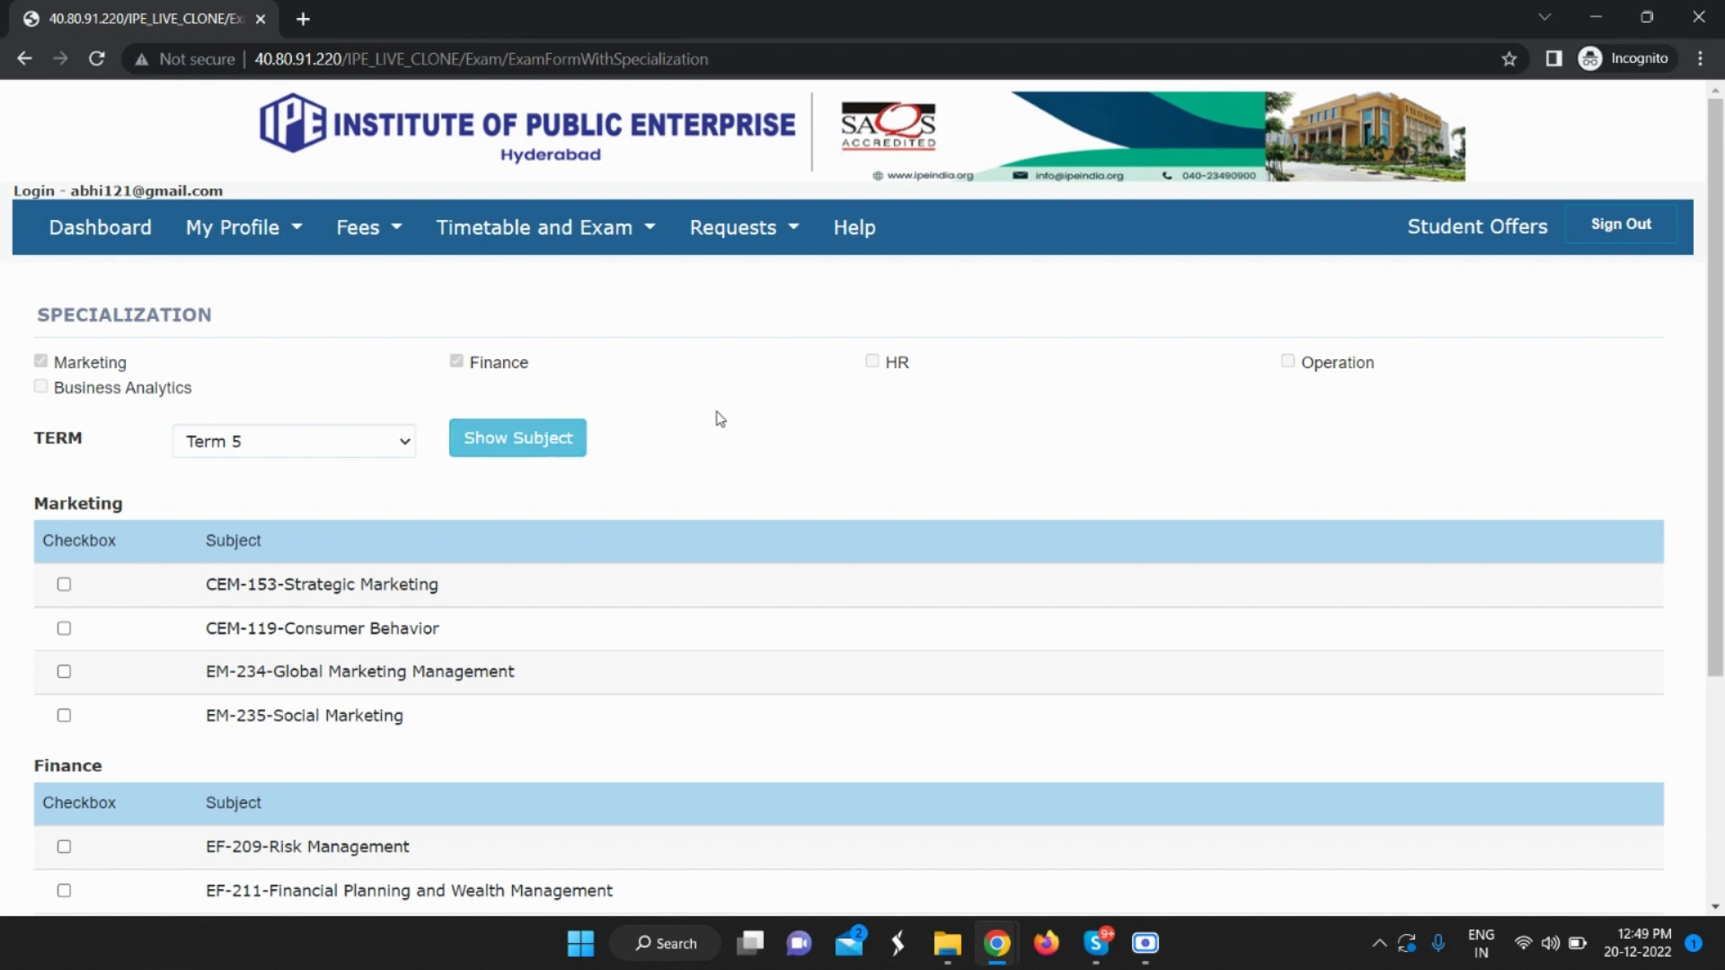
# Try to save the Term 5 selection with only CEM-153-Strategic Marketing and EF-209-Risk Management chosen.
pyautogui.scroll(-1, 733, 433)
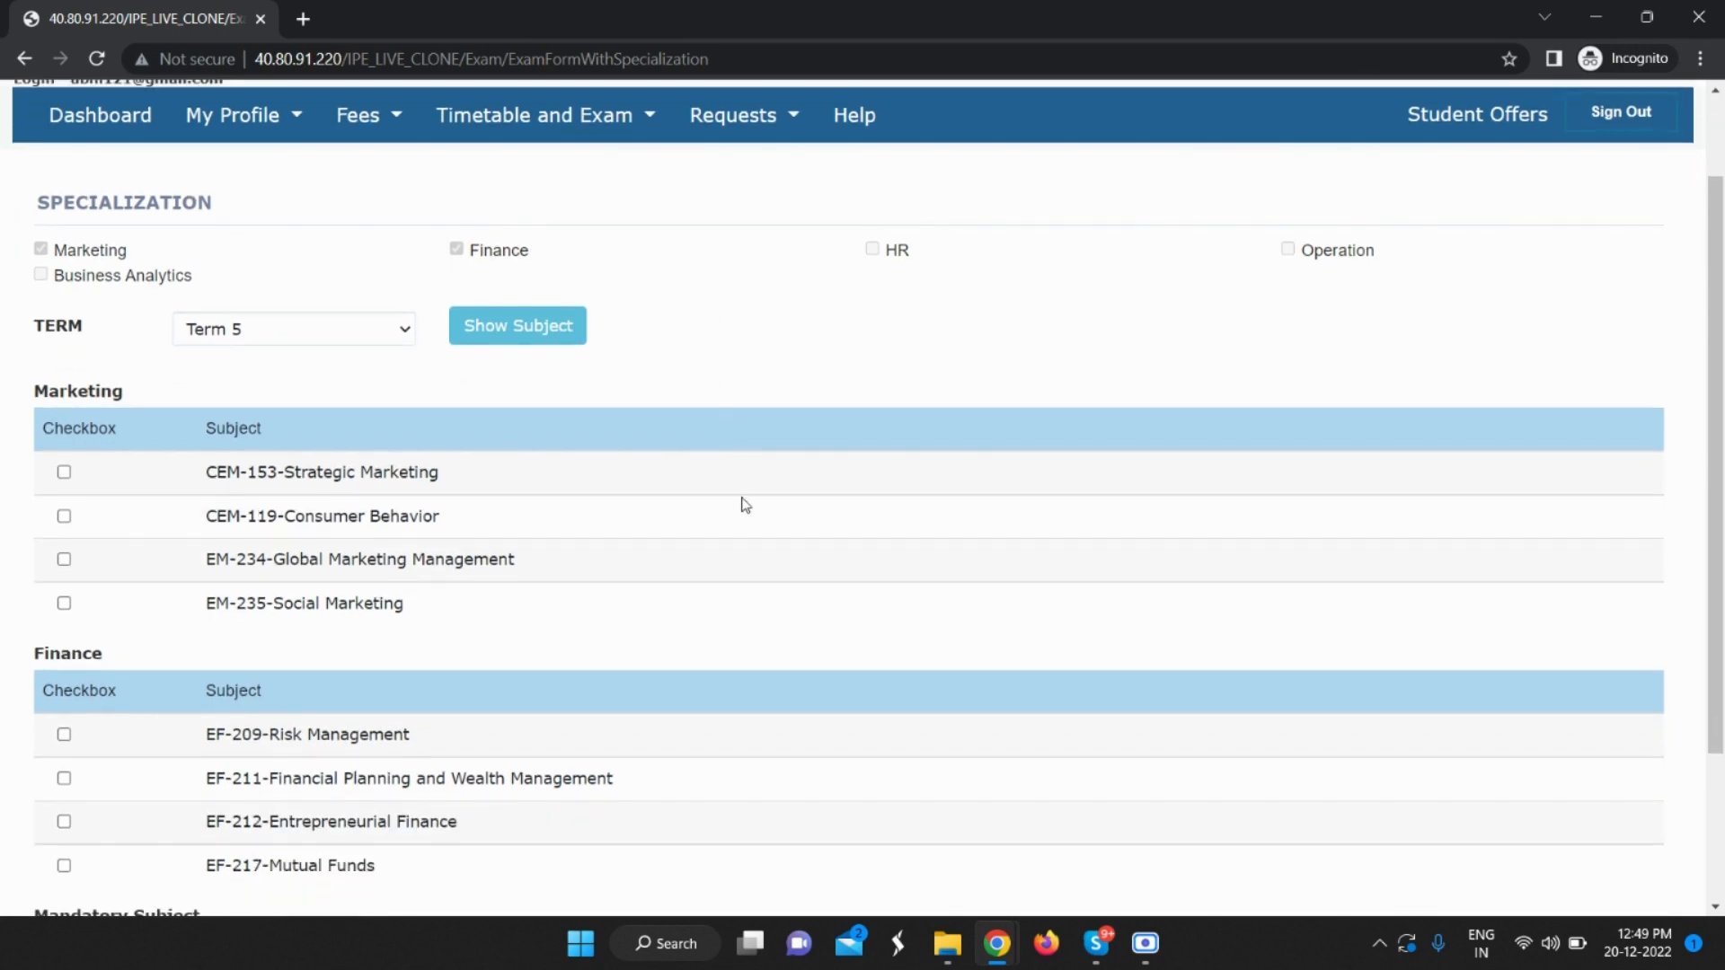
pyautogui.scroll(1, 742, 503)
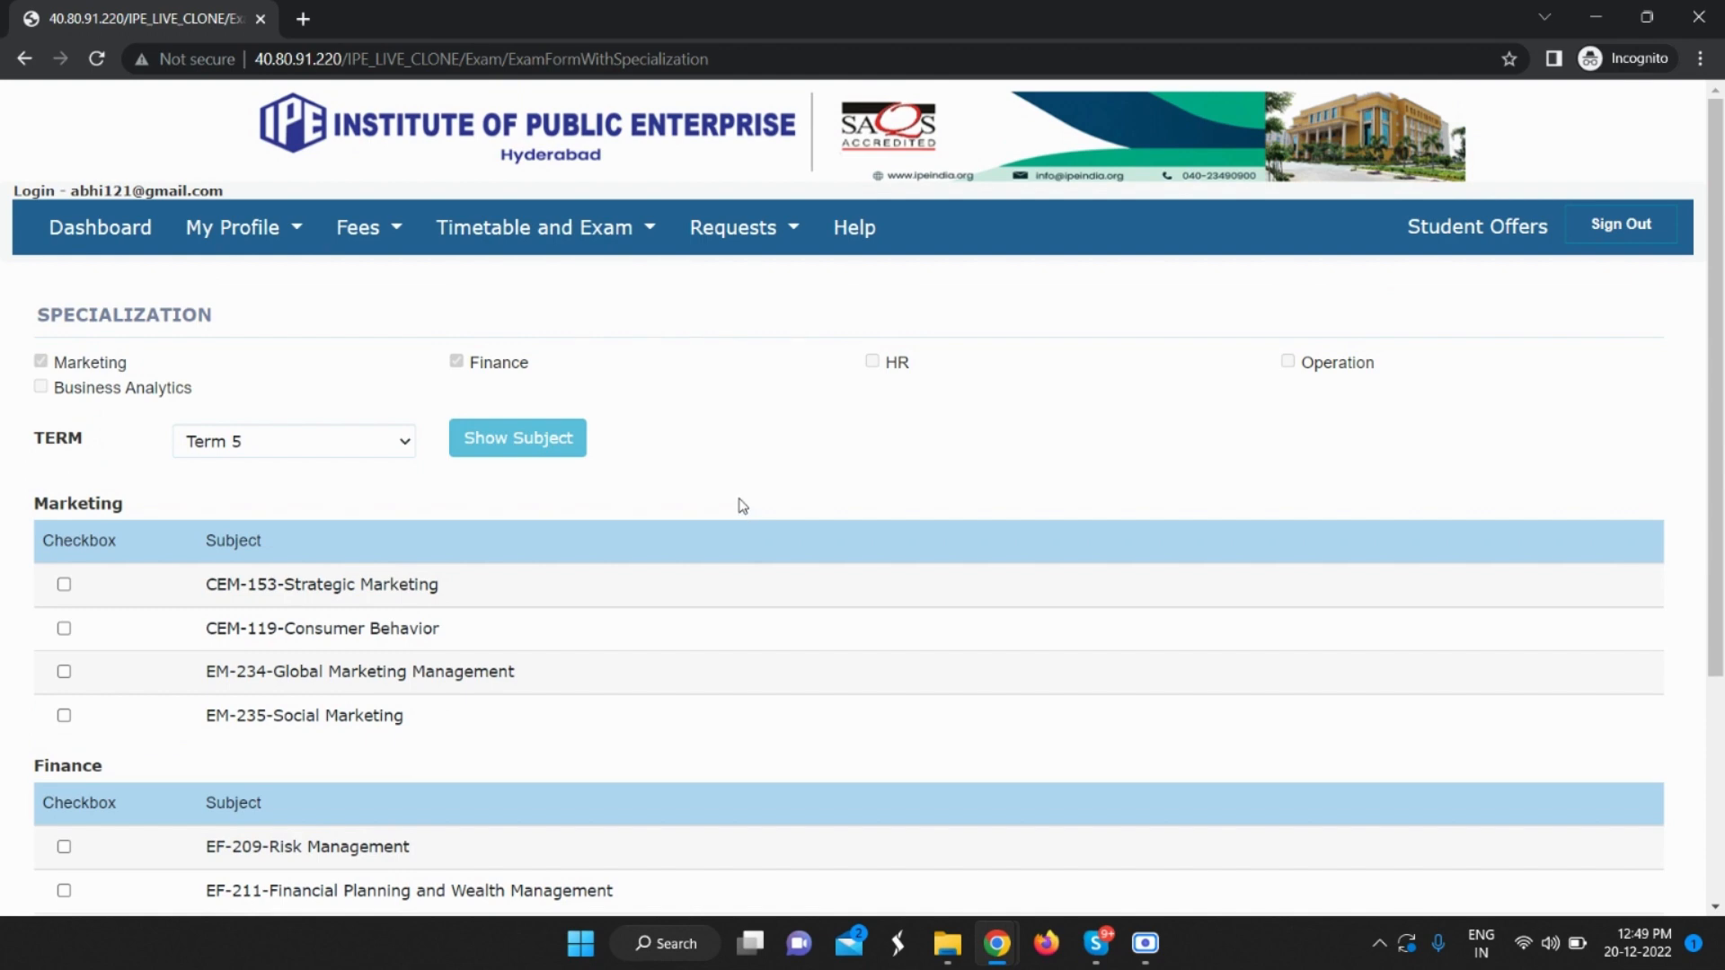
pyautogui.scroll(-1, 742, 506)
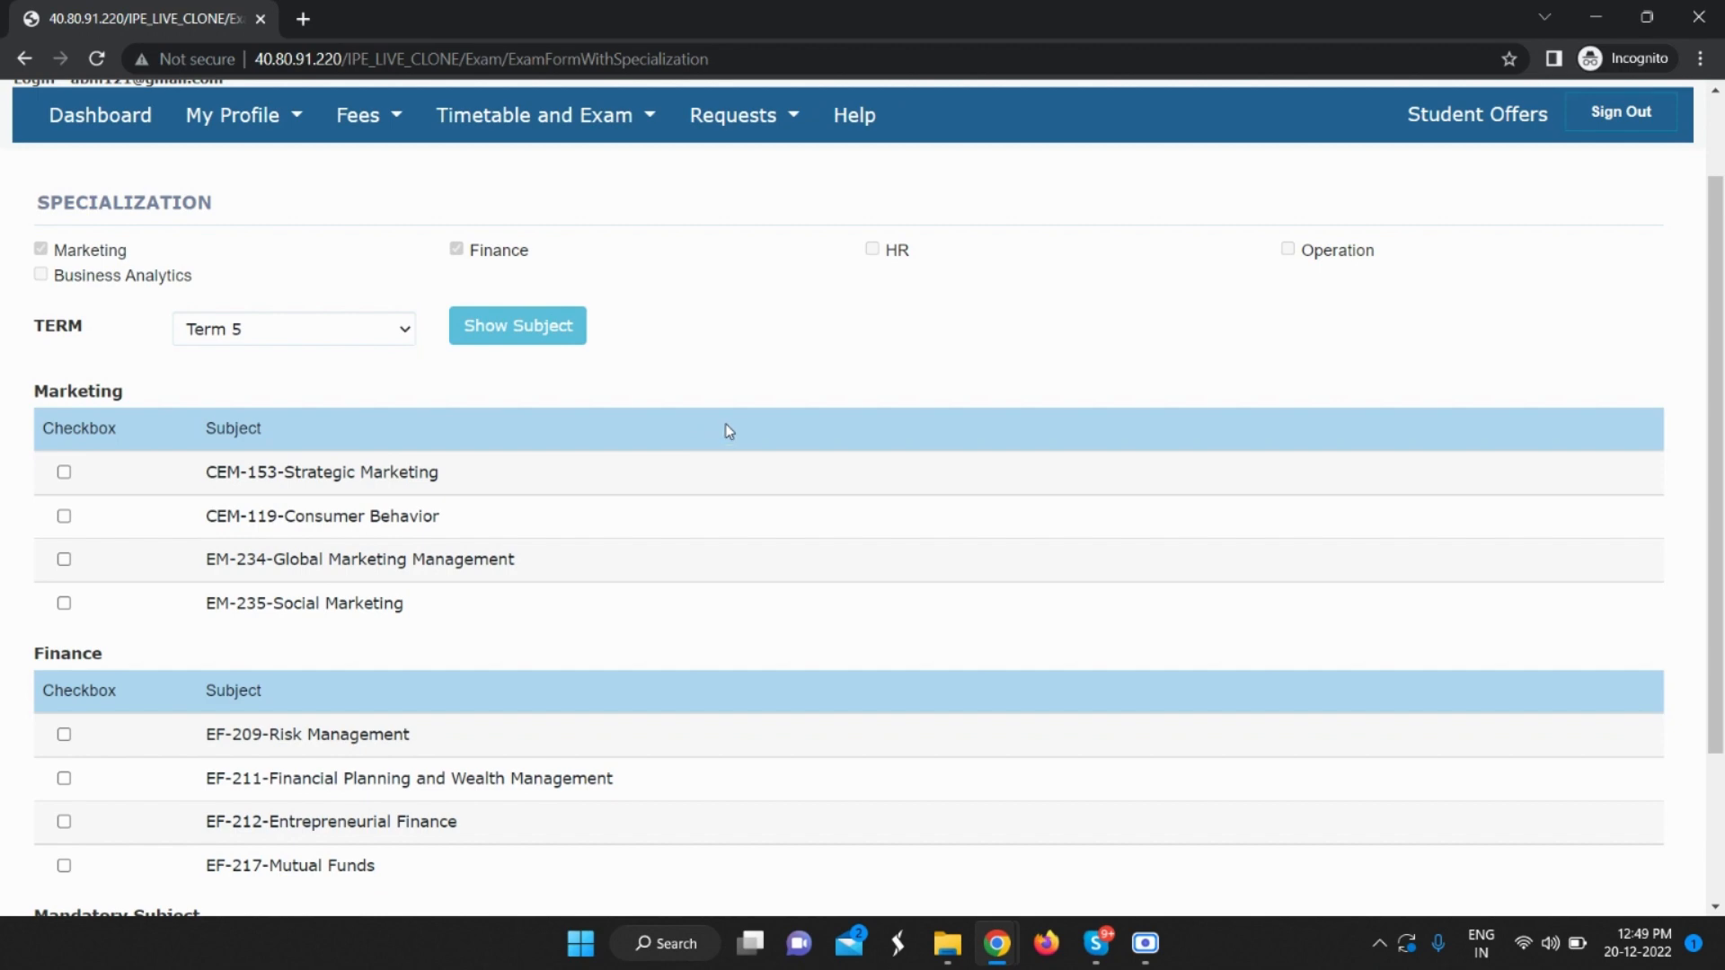
pyautogui.scroll(-1, 726, 430)
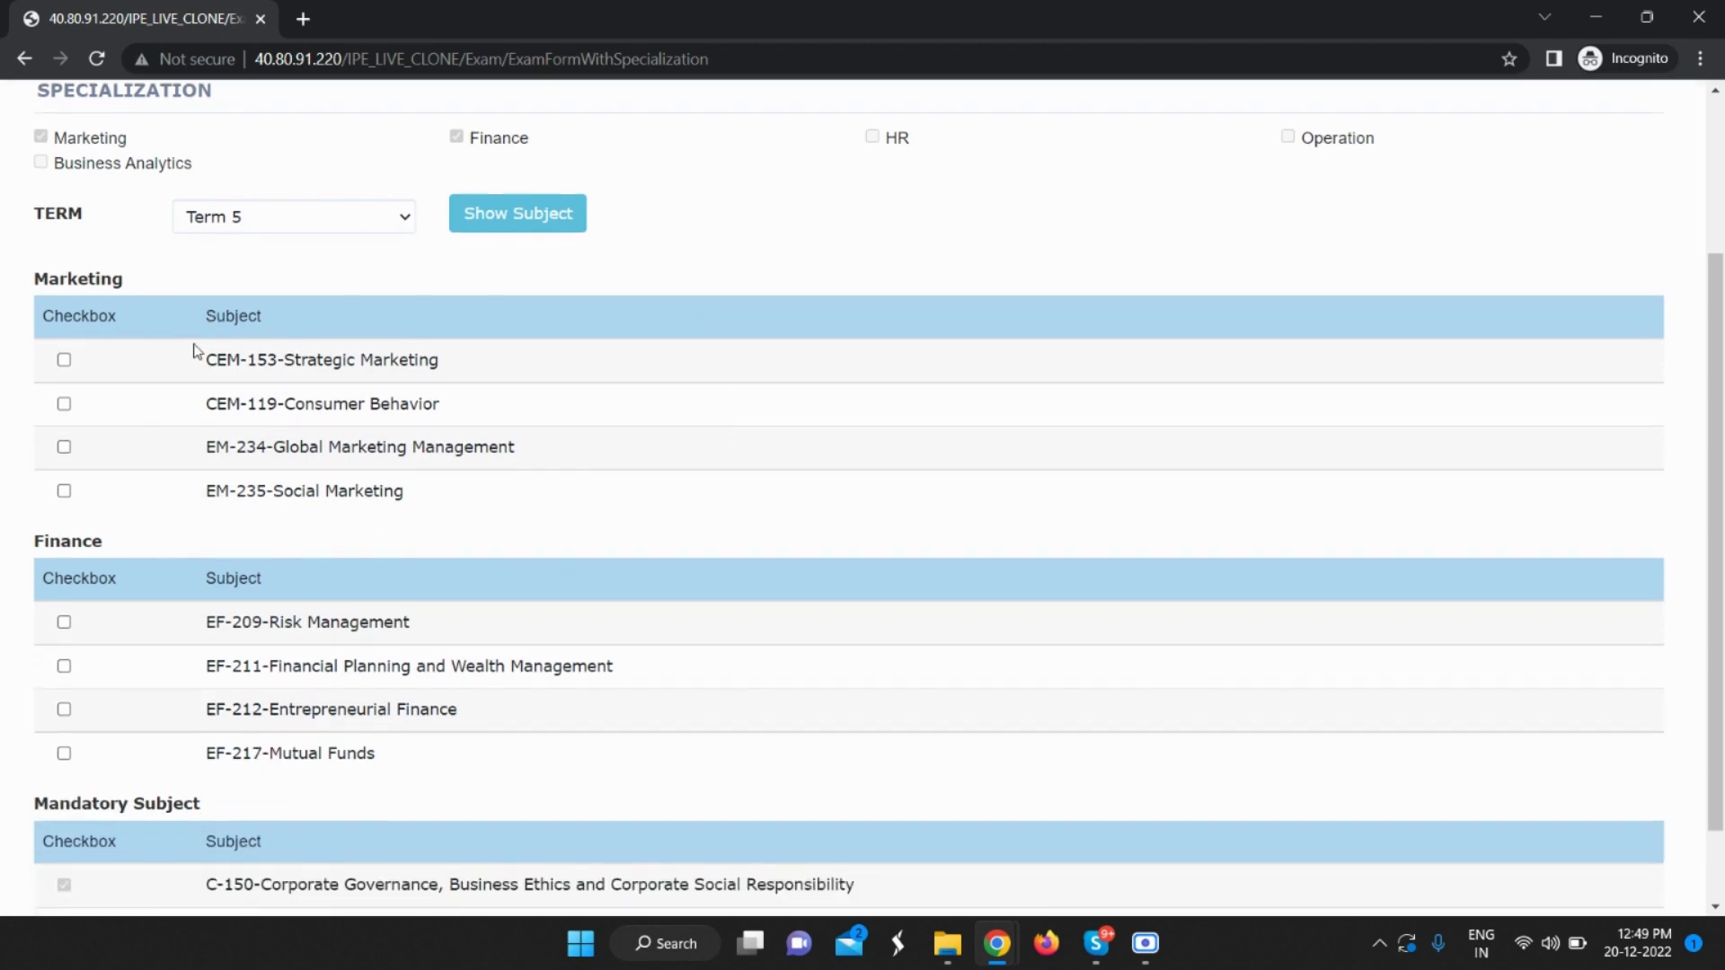
pyautogui.click(64, 360)
pyautogui.click(64, 622)
pyautogui.scroll(-1, 667, 584)
pyautogui.click(719, 889)
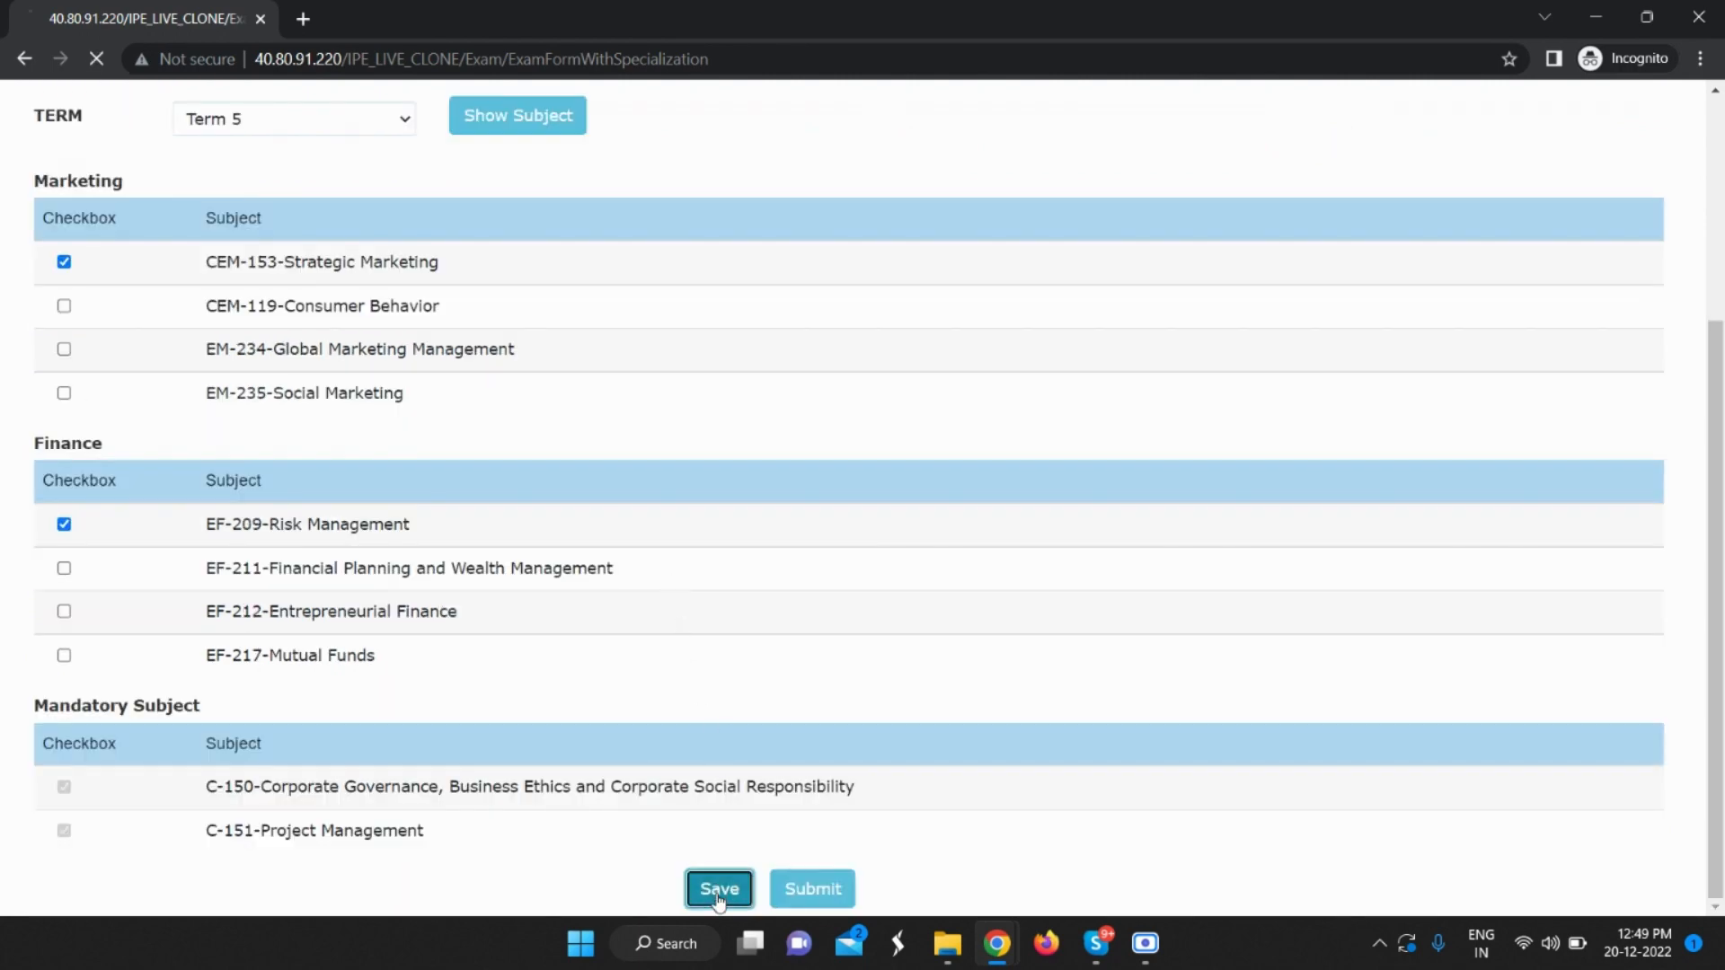
pyautogui.click(1049, 194)
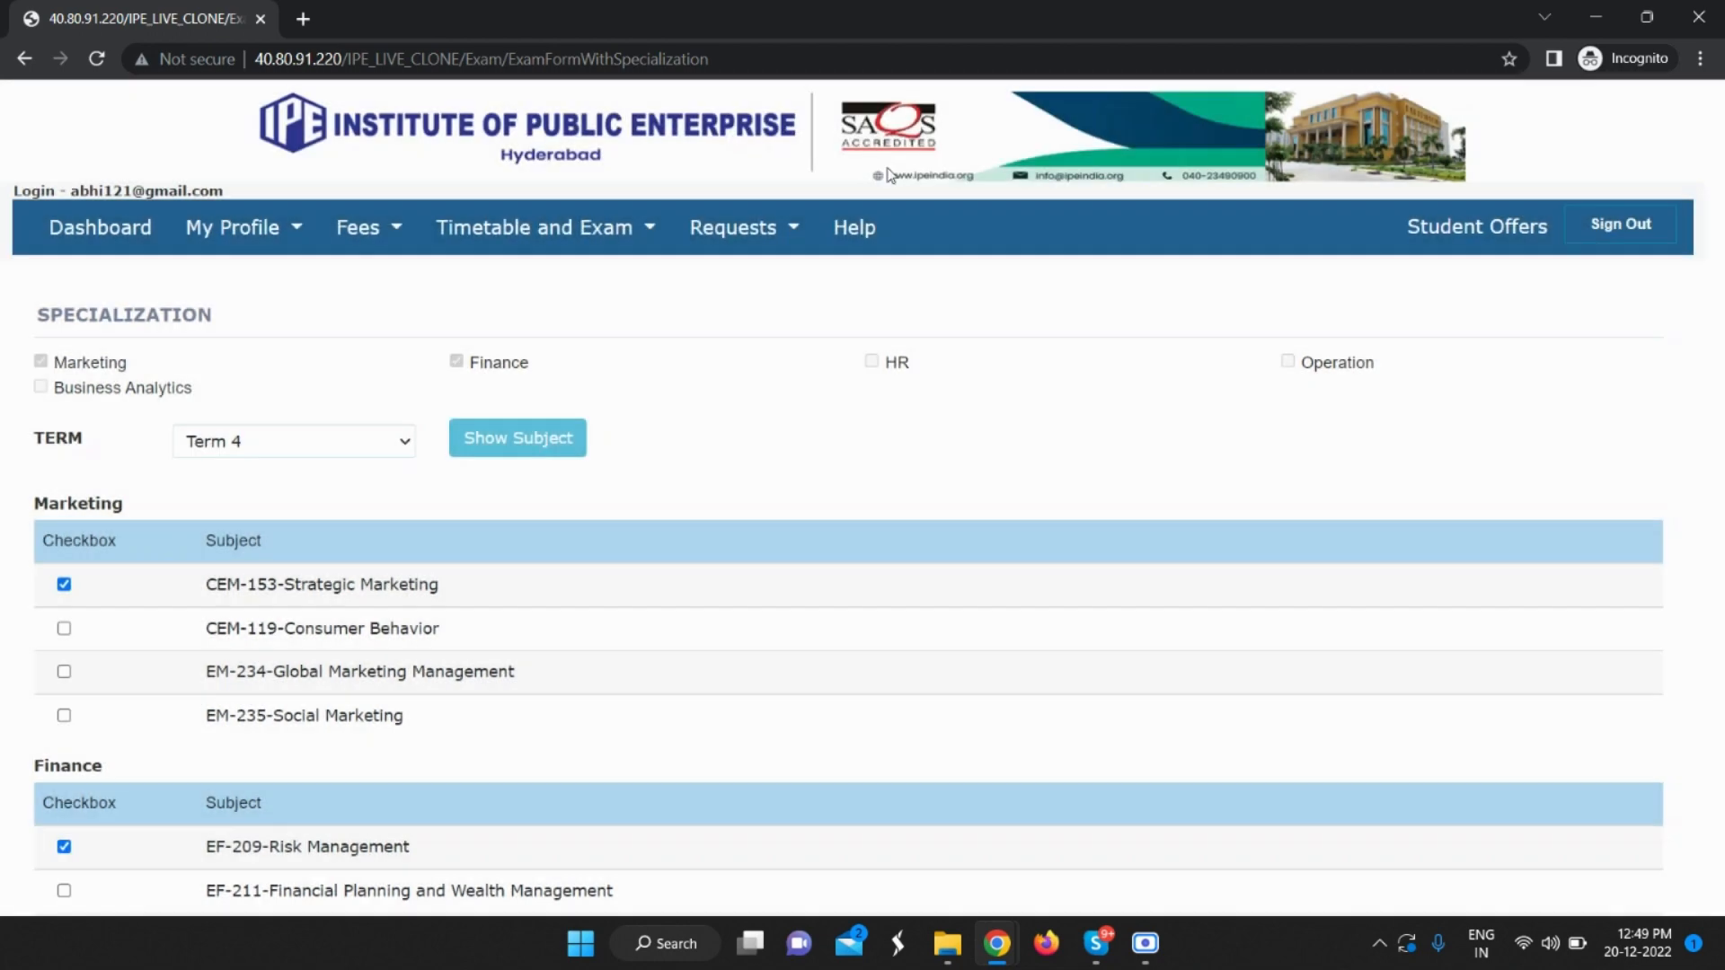
pyautogui.scroll(-3, 135, 449)
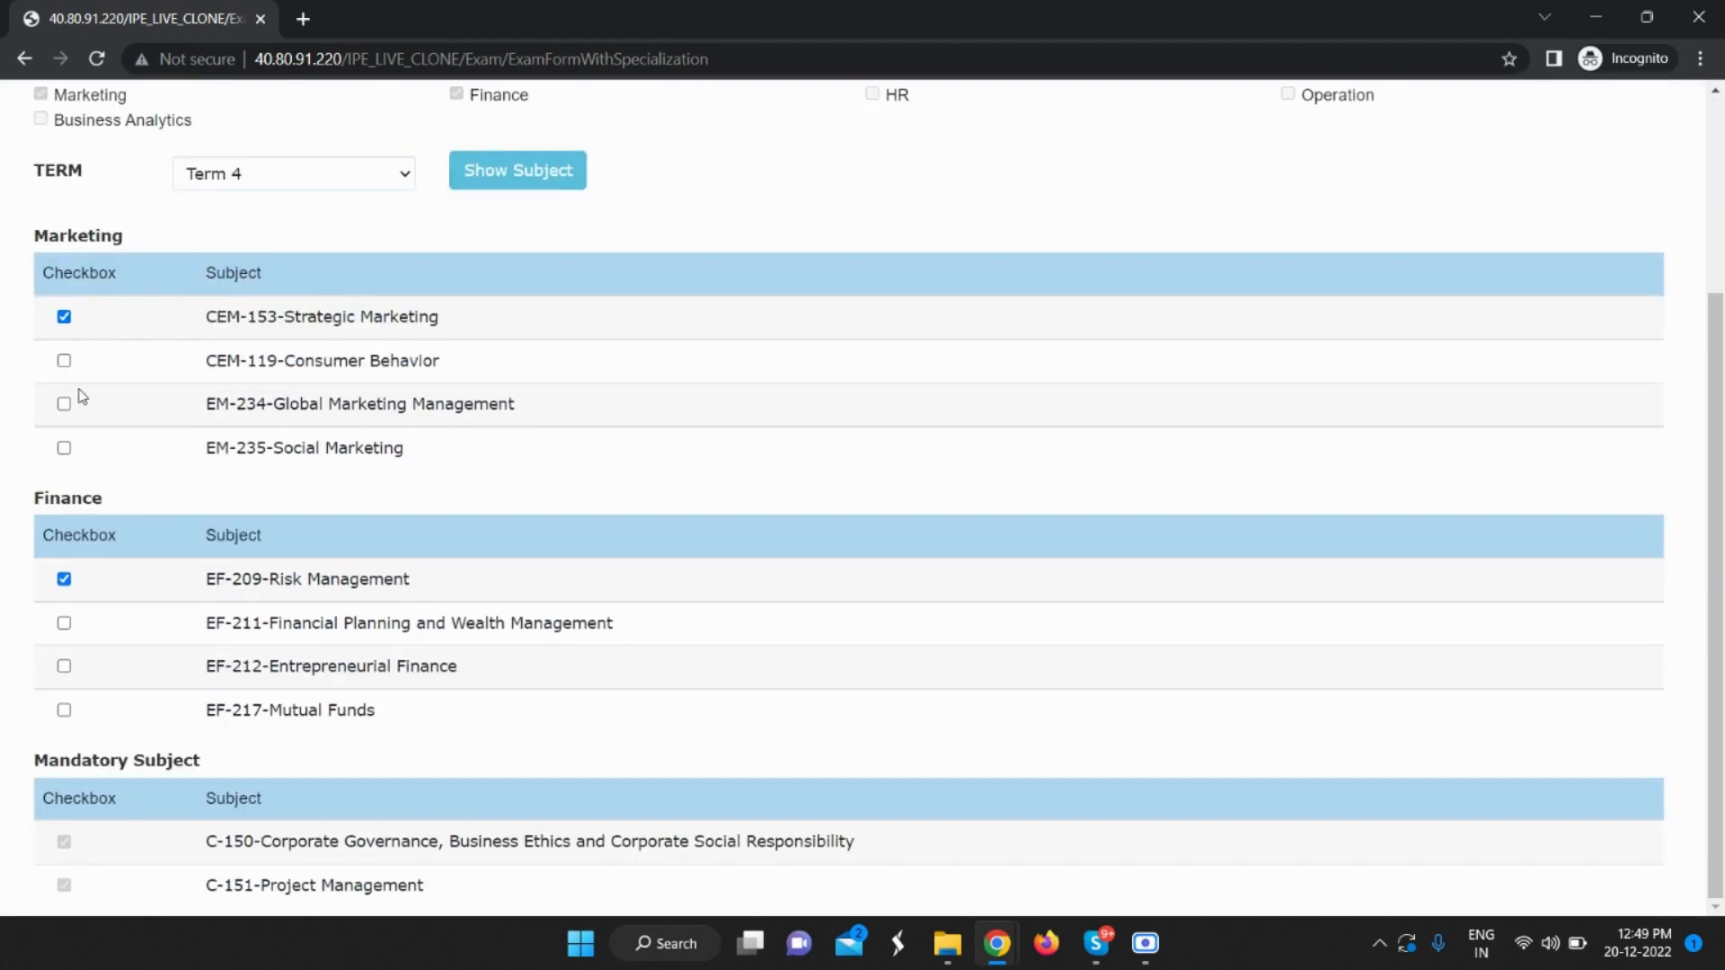
pyautogui.click(64, 360)
pyautogui.click(64, 403)
pyautogui.click(64, 622)
pyautogui.scroll(1, 746, 539)
pyautogui.scroll(-1, 747, 447)
# Set the term back to Term 5 and reload its subject list.
pyautogui.click(345, 180)
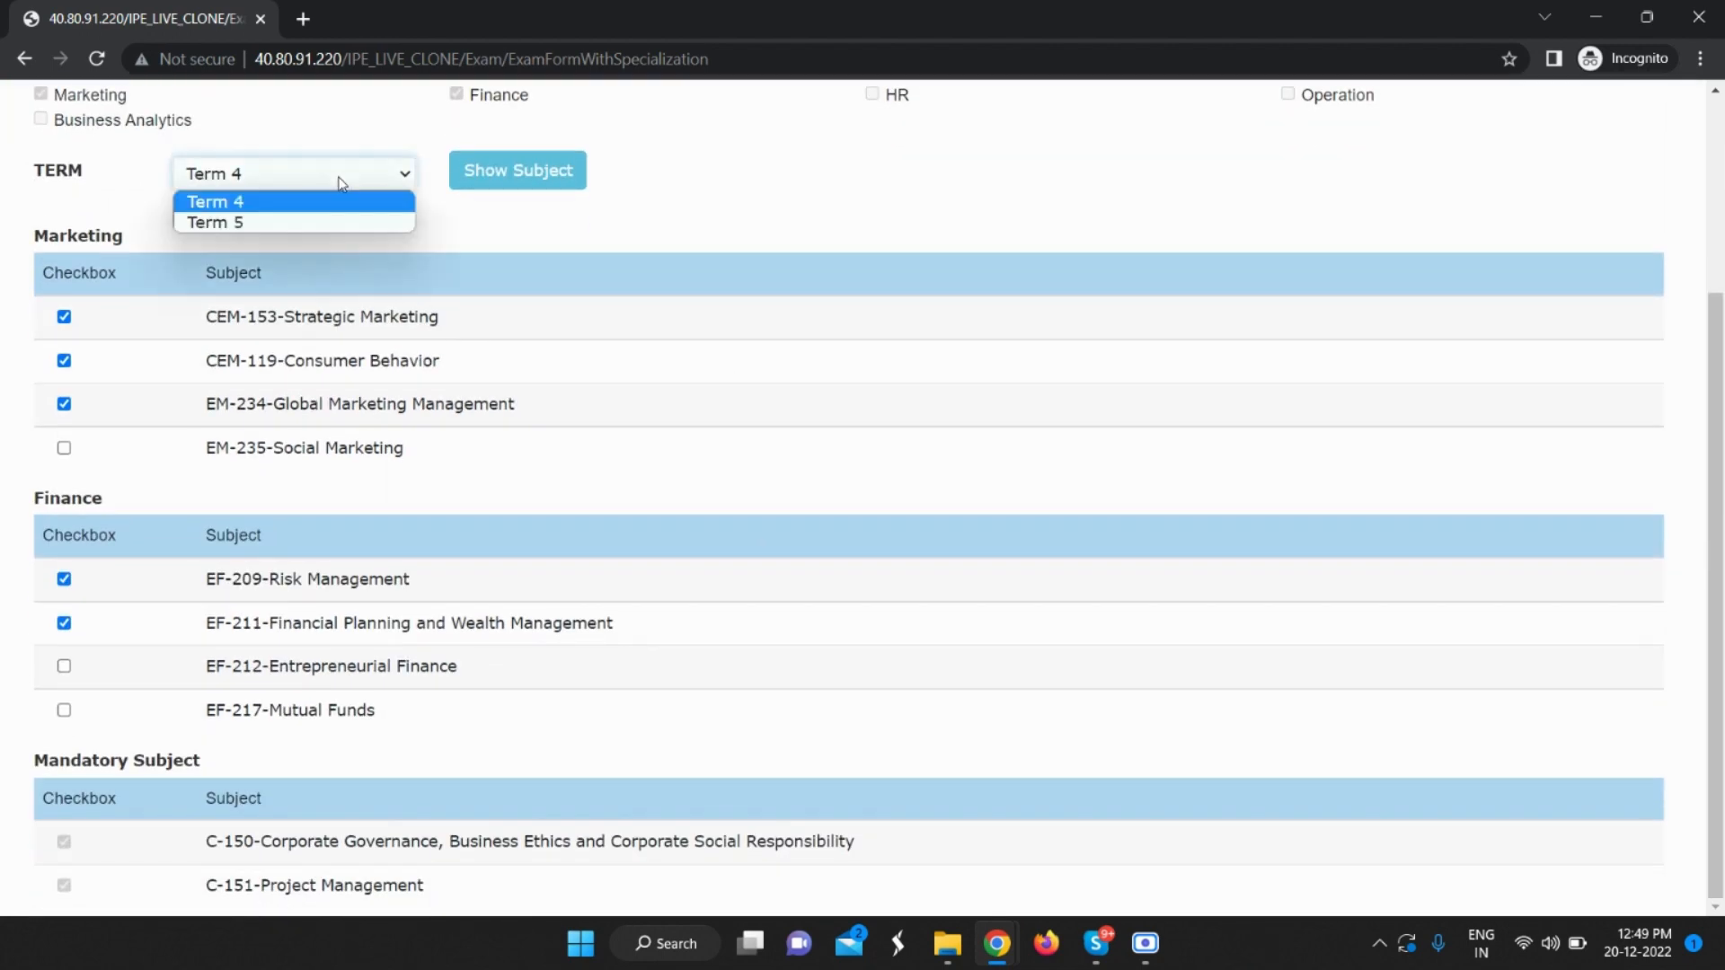
pyautogui.click(335, 219)
pyautogui.click(485, 178)
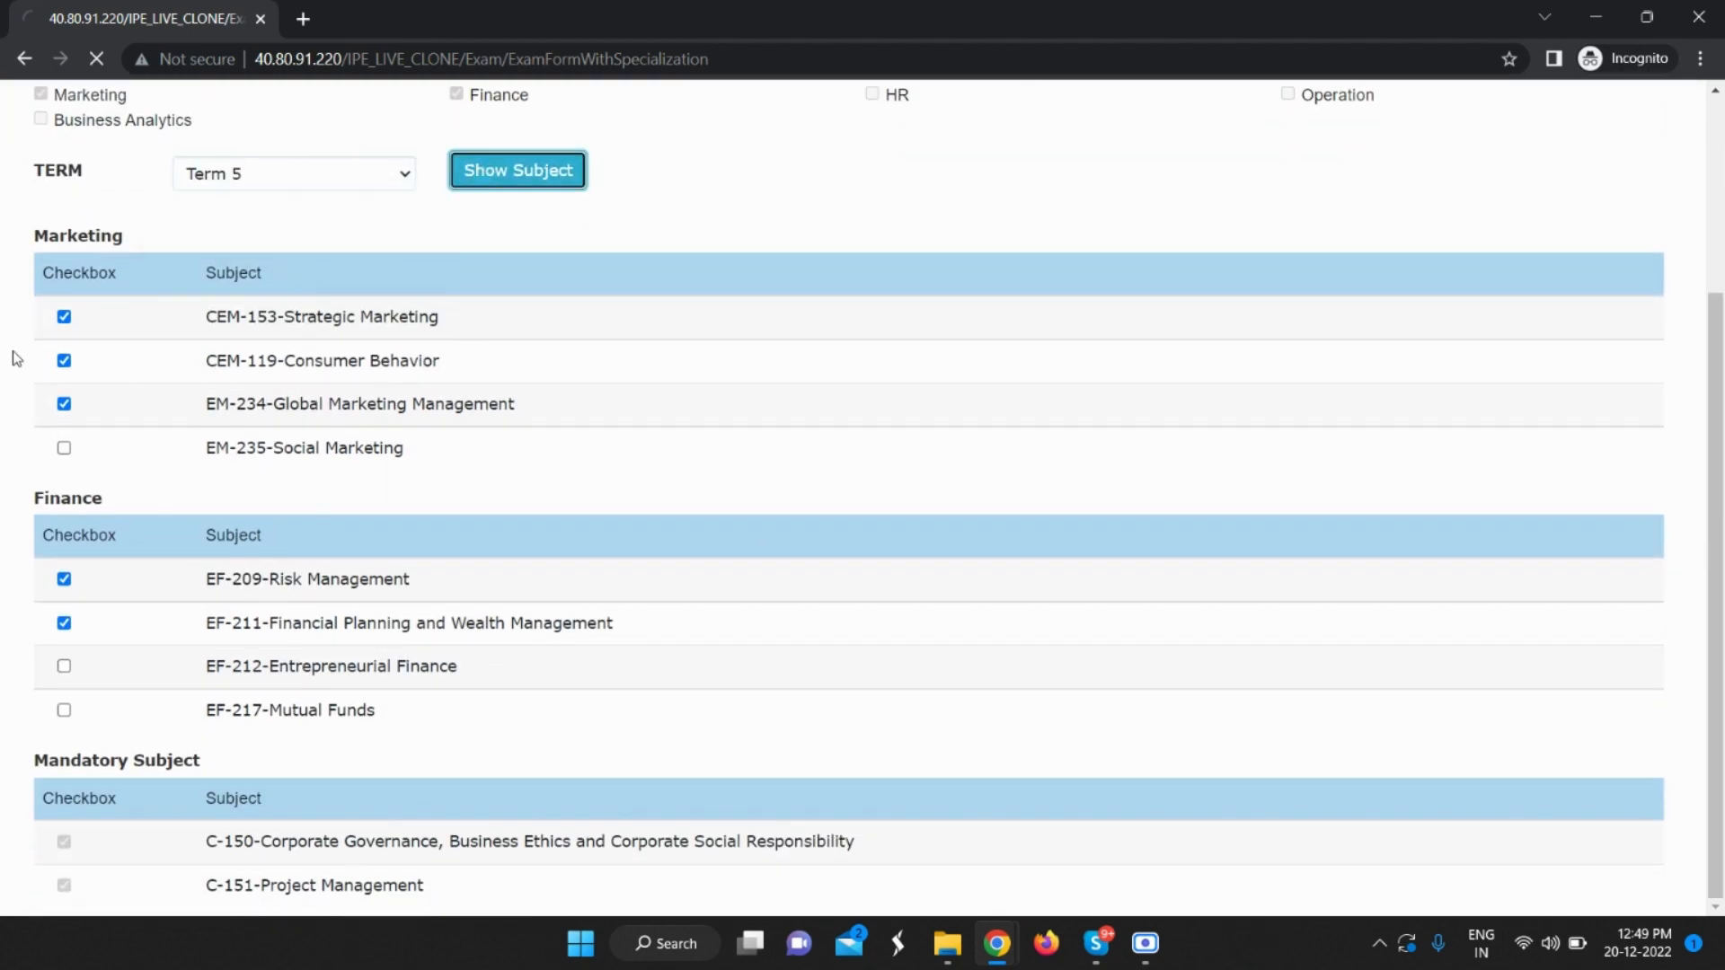
# Try to save Term 5 with CEM-153, CEM-119 and EM-234 selected for Marketing and EF-209 and EF-211 for Finance.
pyautogui.scroll(-2, 77, 466)
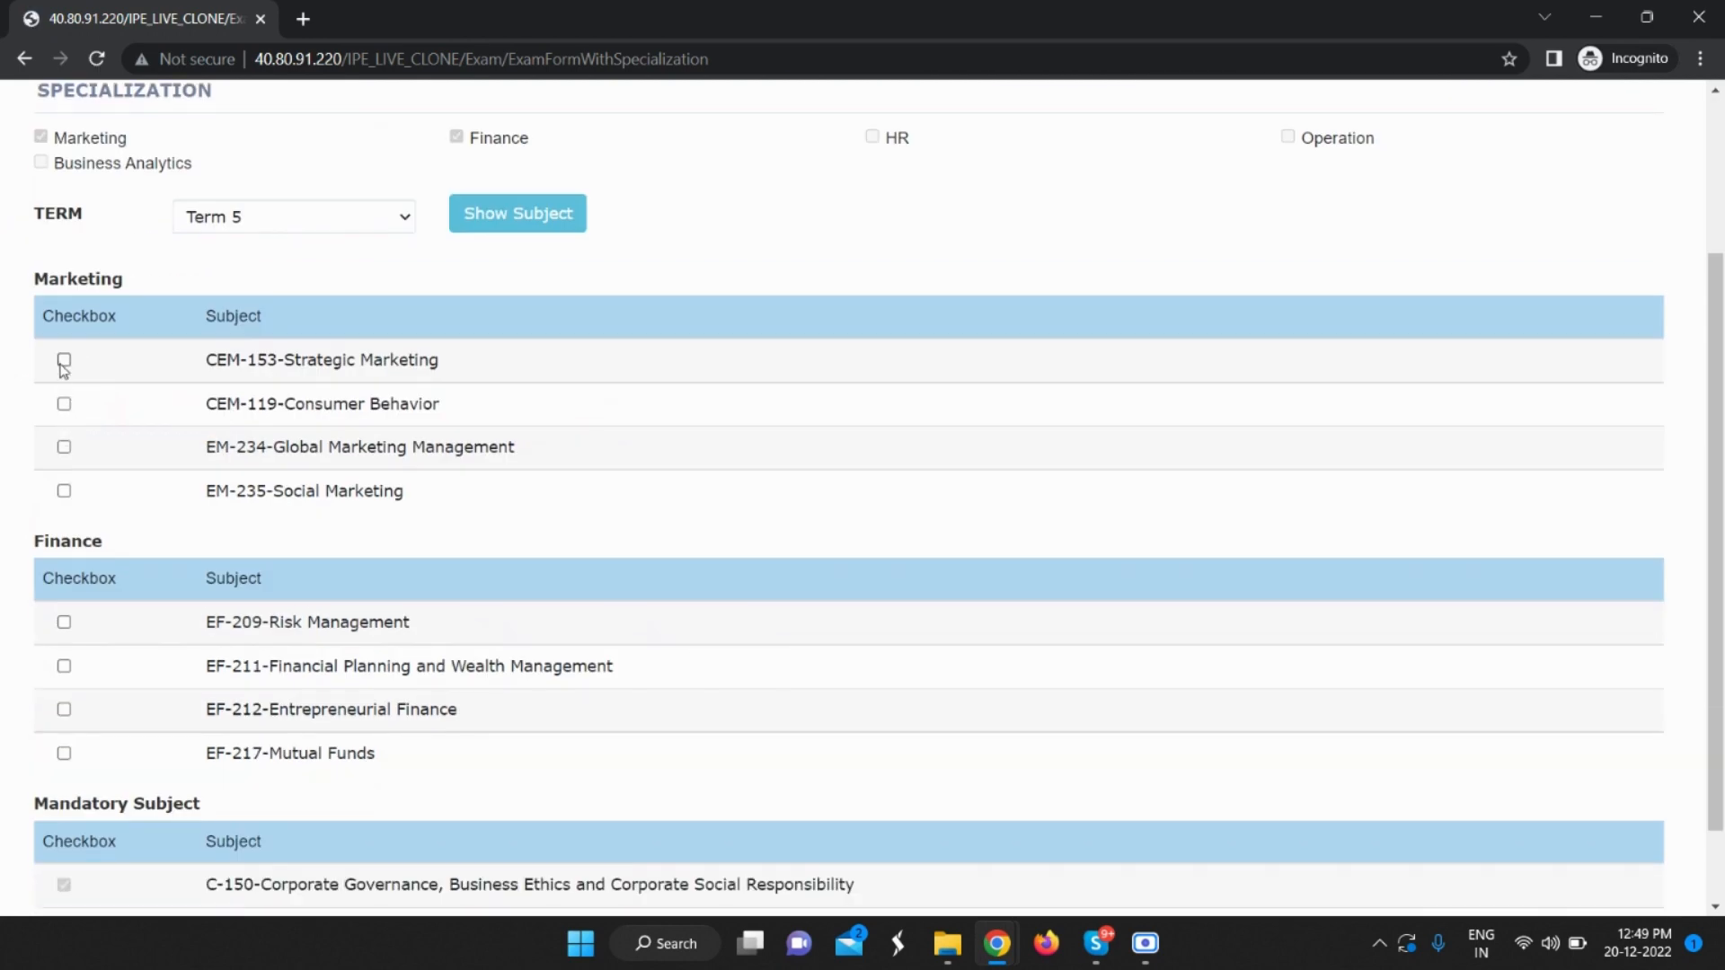
pyautogui.click(63, 359)
pyautogui.click(63, 405)
pyautogui.click(64, 447)
pyautogui.click(64, 622)
pyautogui.click(63, 665)
pyautogui.scroll(-1, 539, 629)
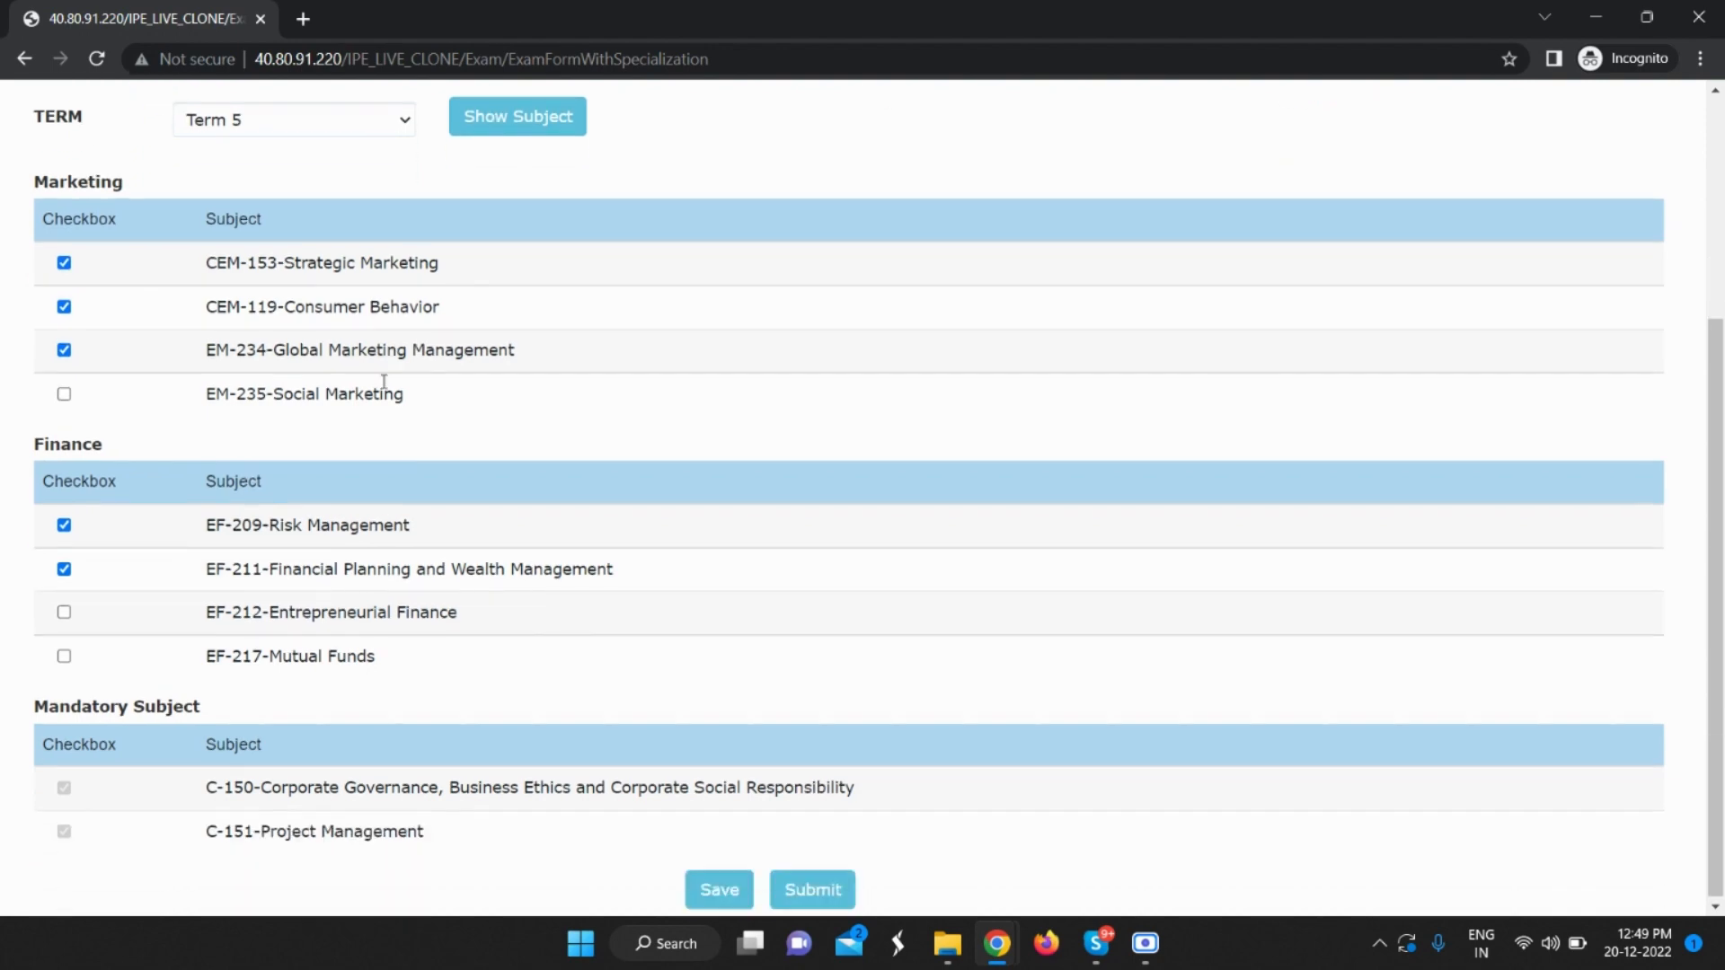
pyautogui.click(723, 905)
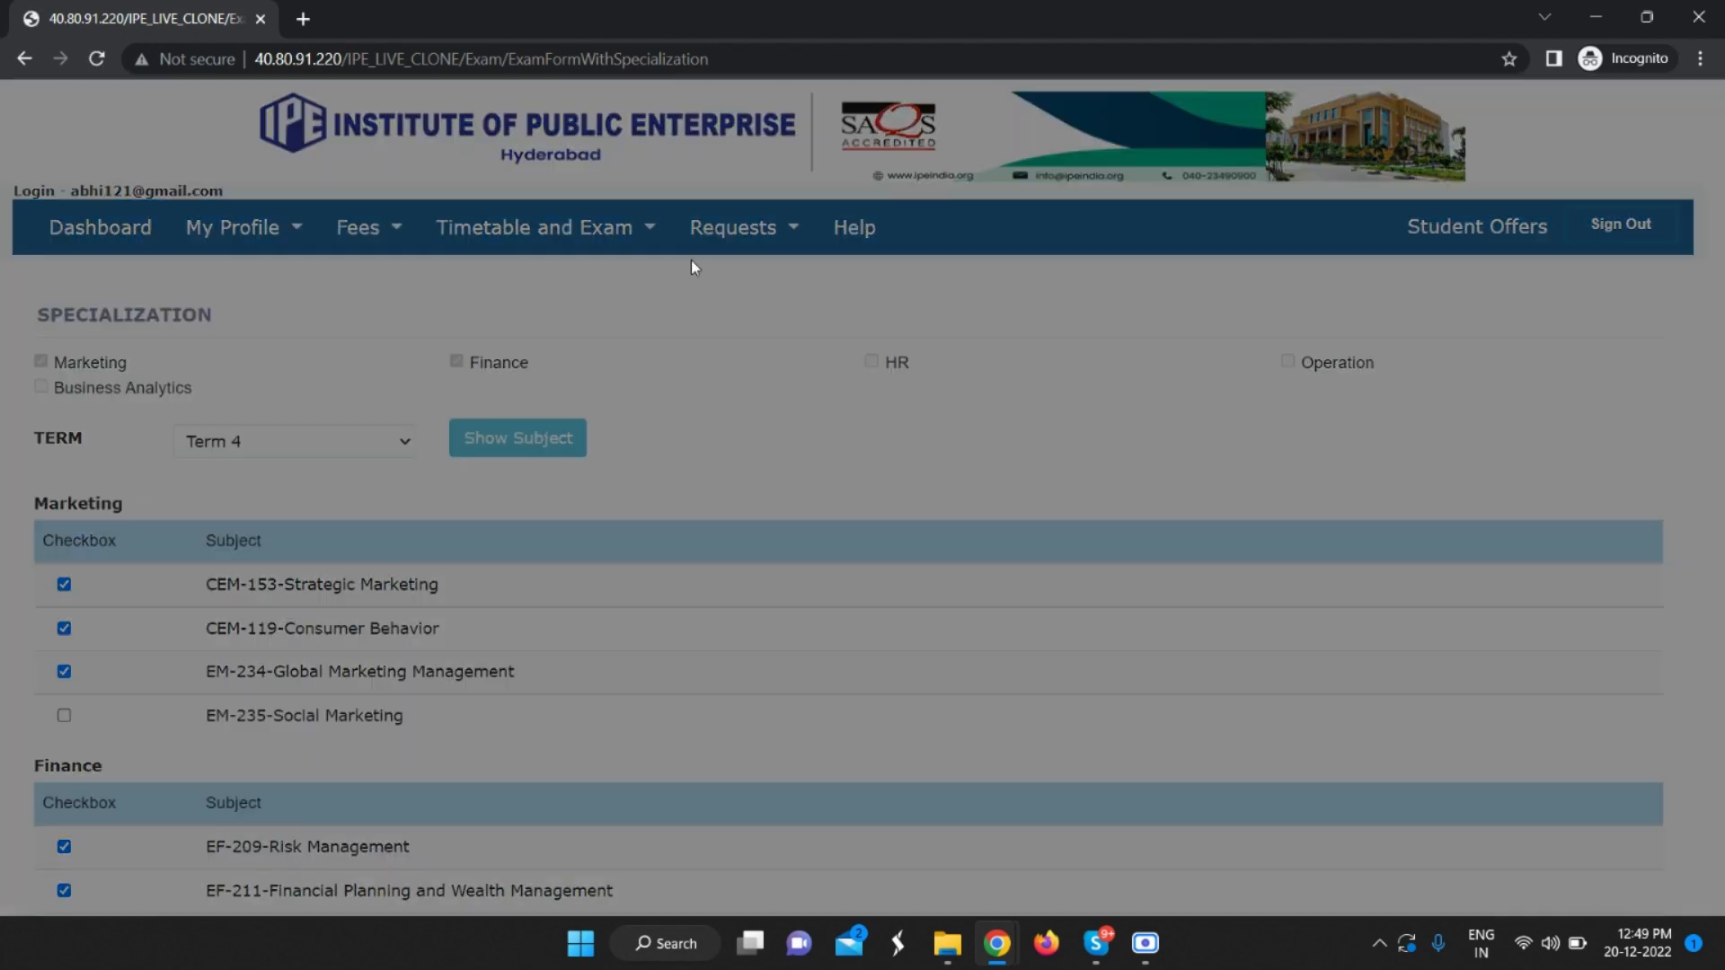
pyautogui.click(1108, 196)
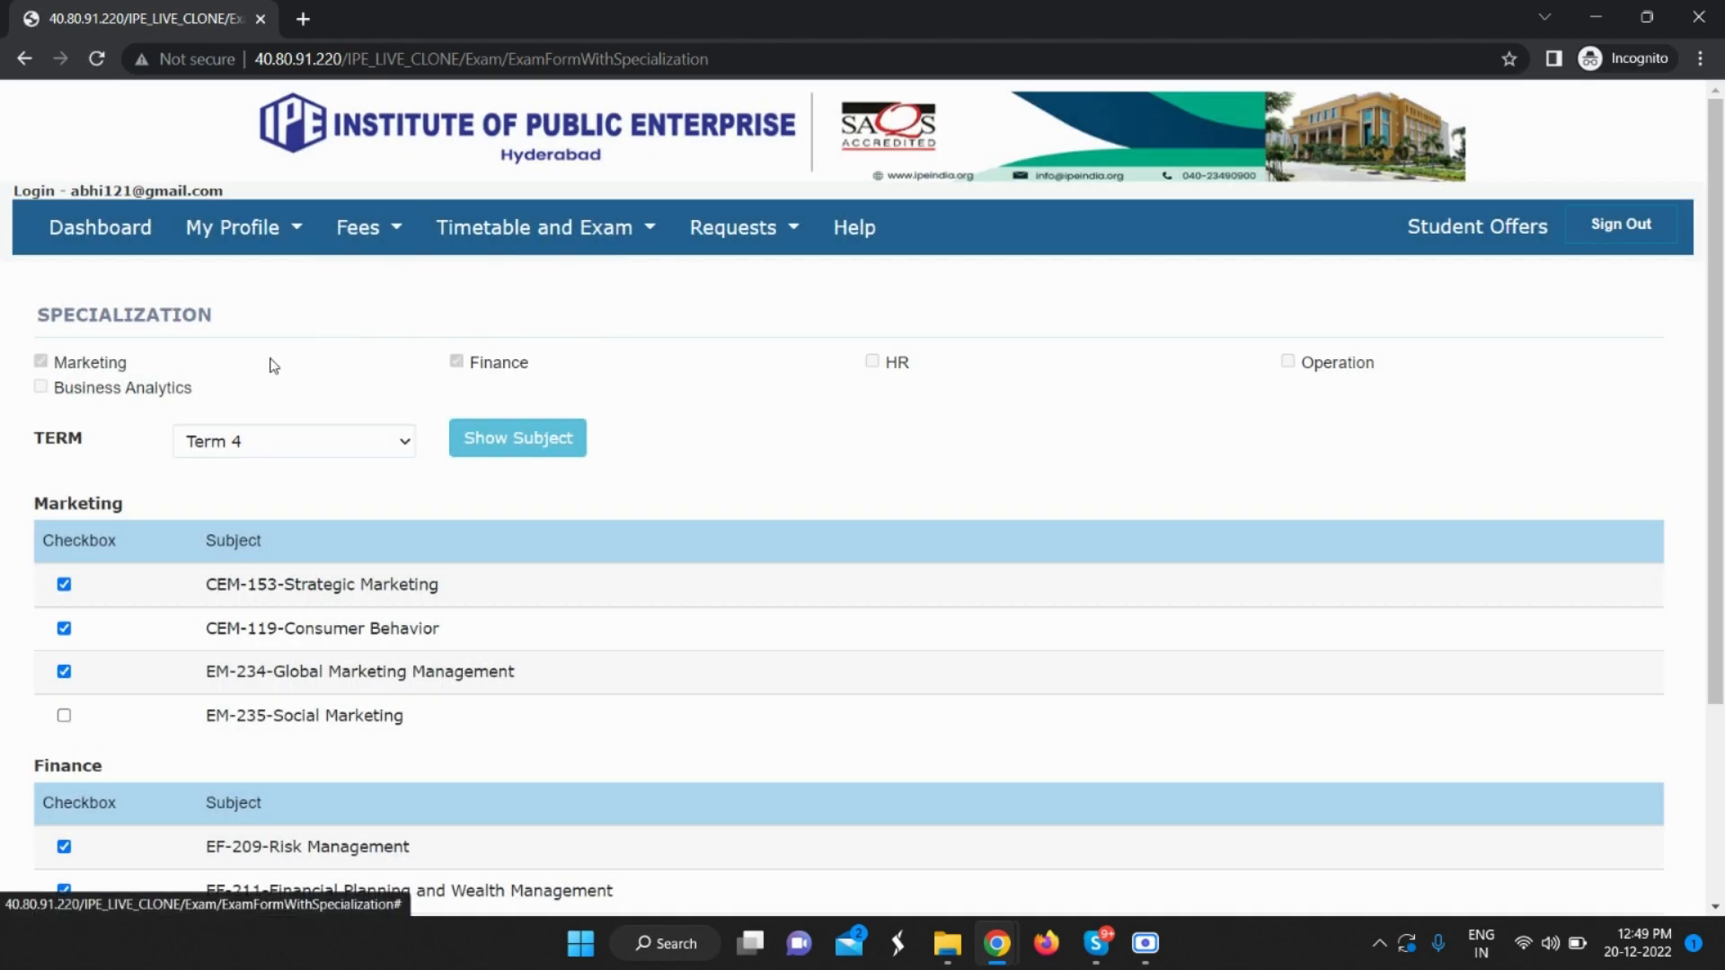
# Choose Term 5 again and show its subjects with a cleared selection.
pyautogui.click(281, 452)
pyautogui.click(278, 486)
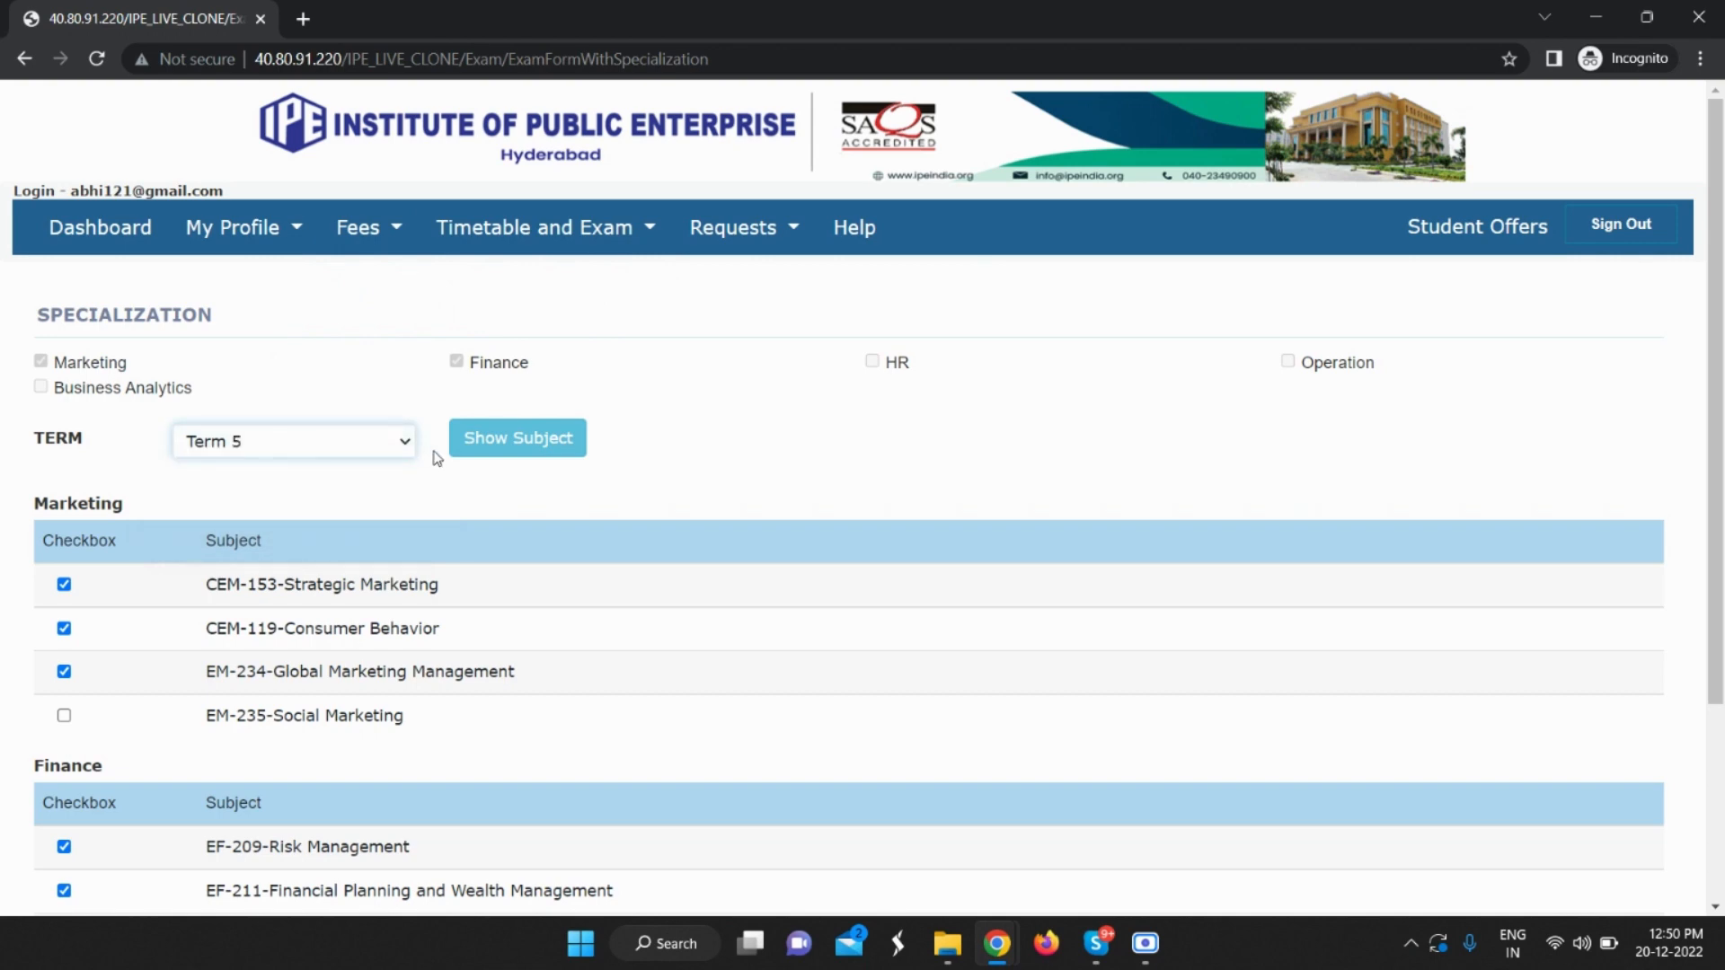
pyautogui.click(492, 441)
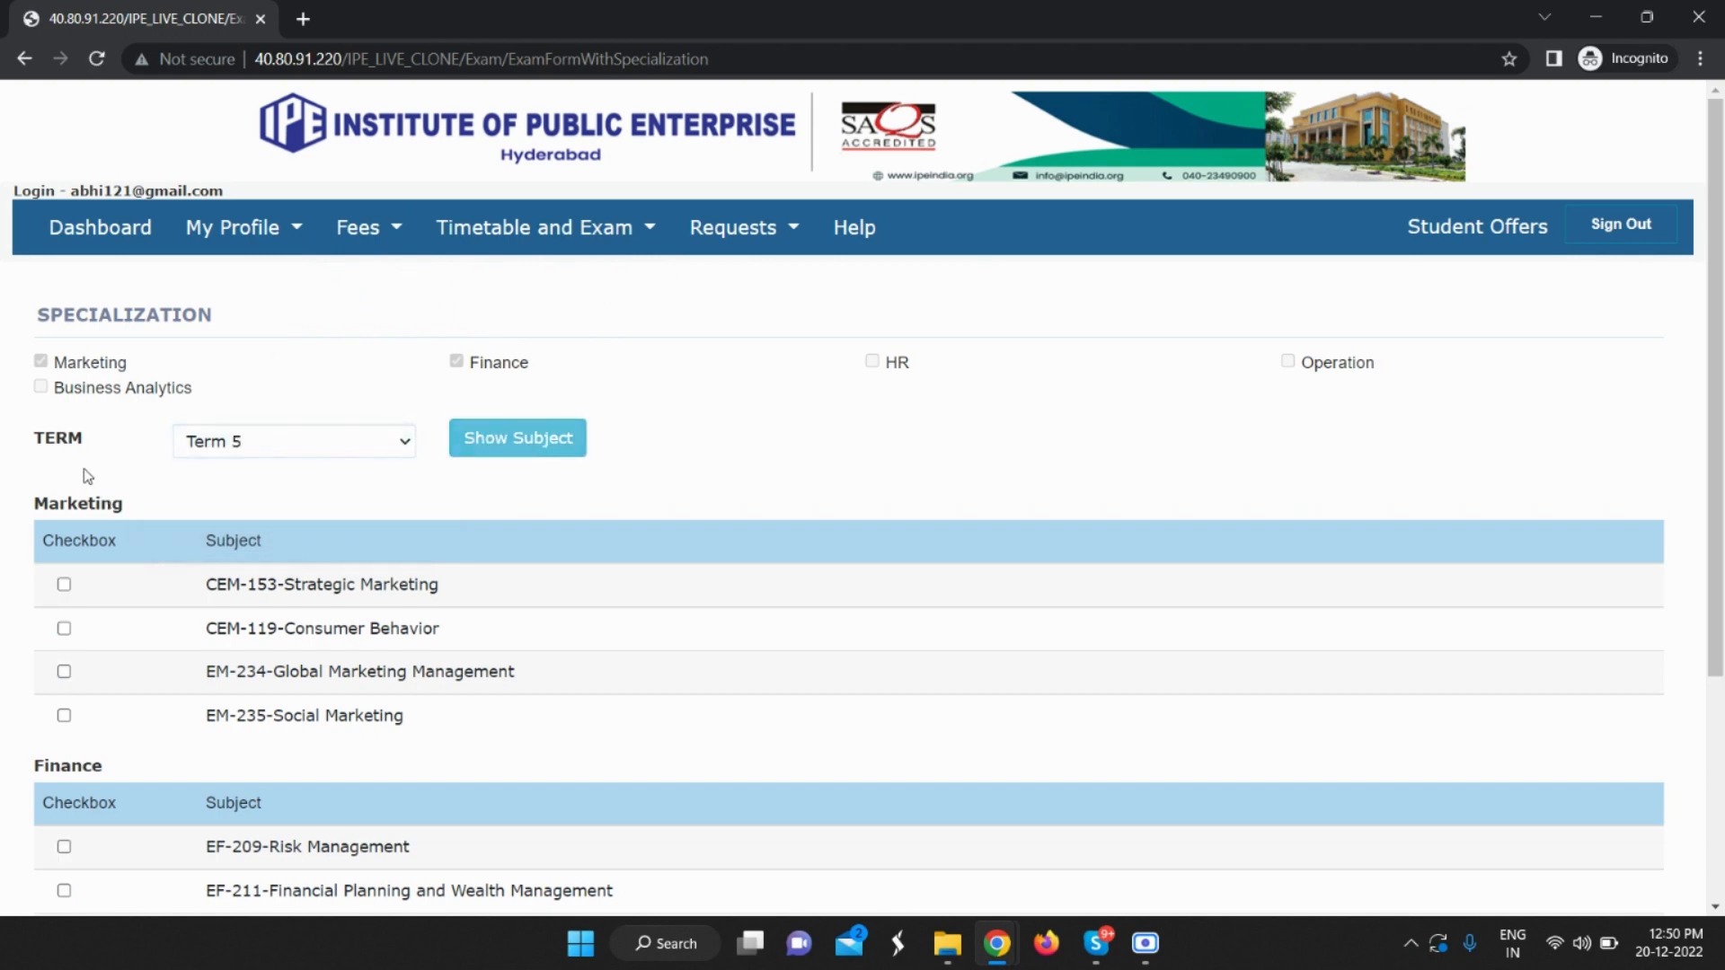
# Select CEM-153-Strategic Marketing, CEM-119-Consumer Behavior, EF-209-Risk Management and EF-211-Financial Planning and Wealth Management, and save the Term 5 selection.
pyautogui.scroll(-1, 81, 464)
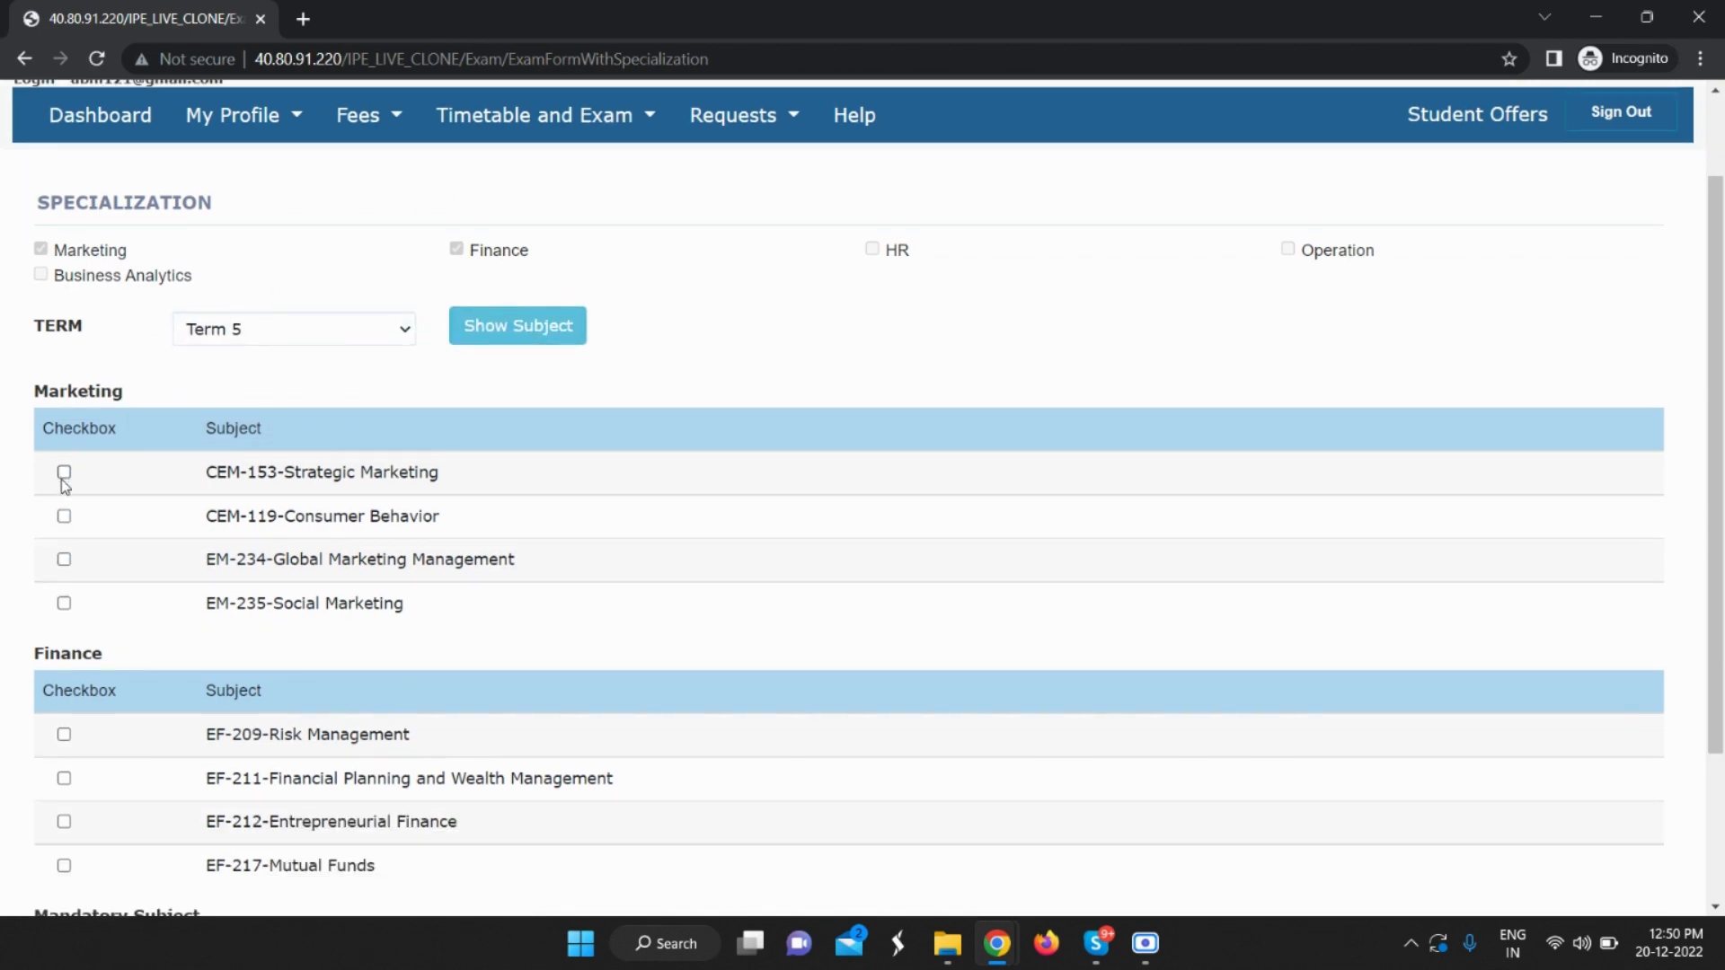
pyautogui.click(64, 473)
pyautogui.click(63, 516)
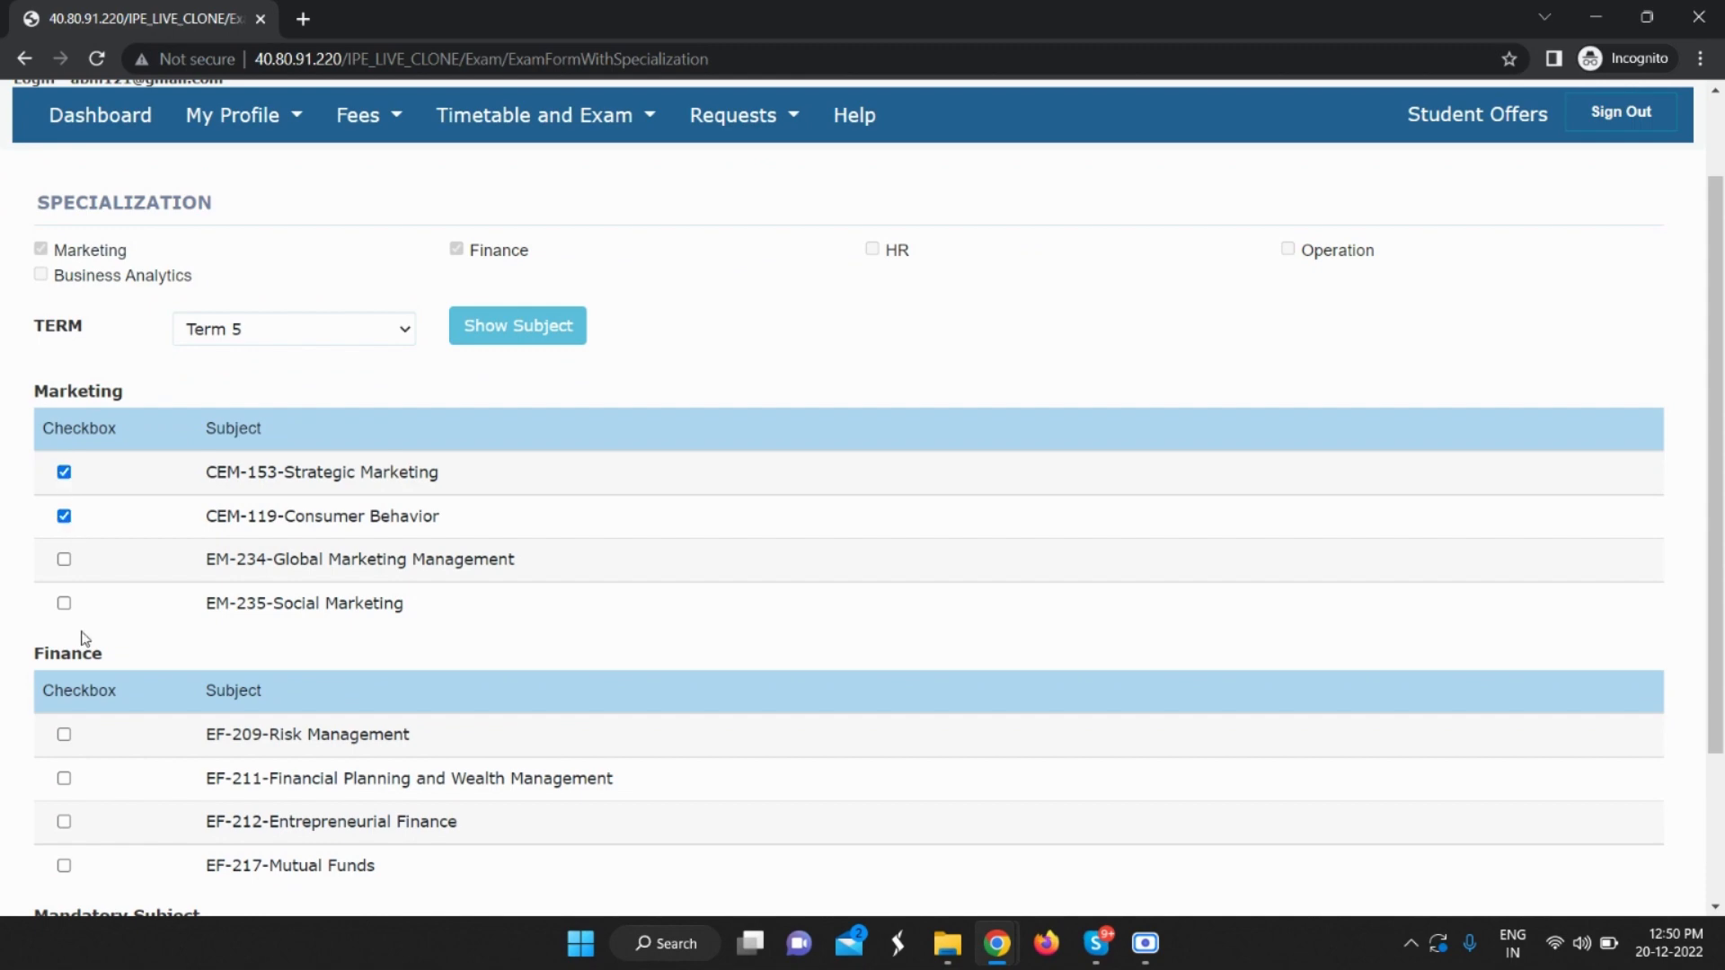
pyautogui.click(64, 735)
pyautogui.click(64, 778)
pyautogui.scroll(-2, 482, 454)
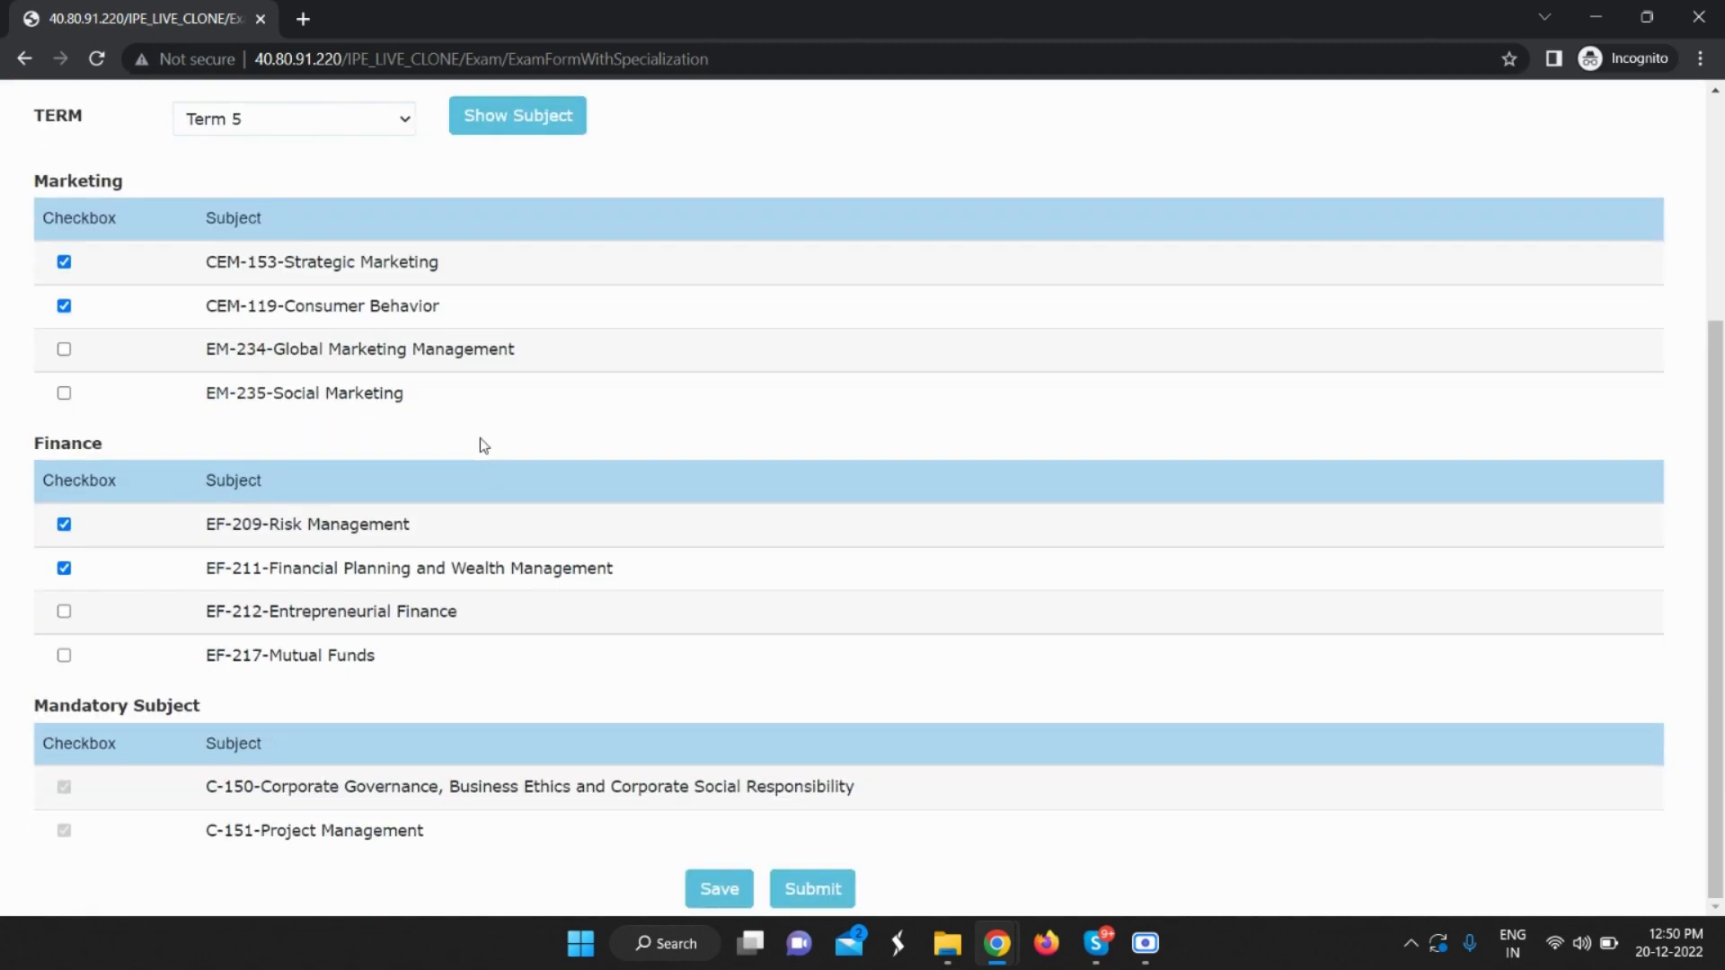
pyautogui.click(708, 891)
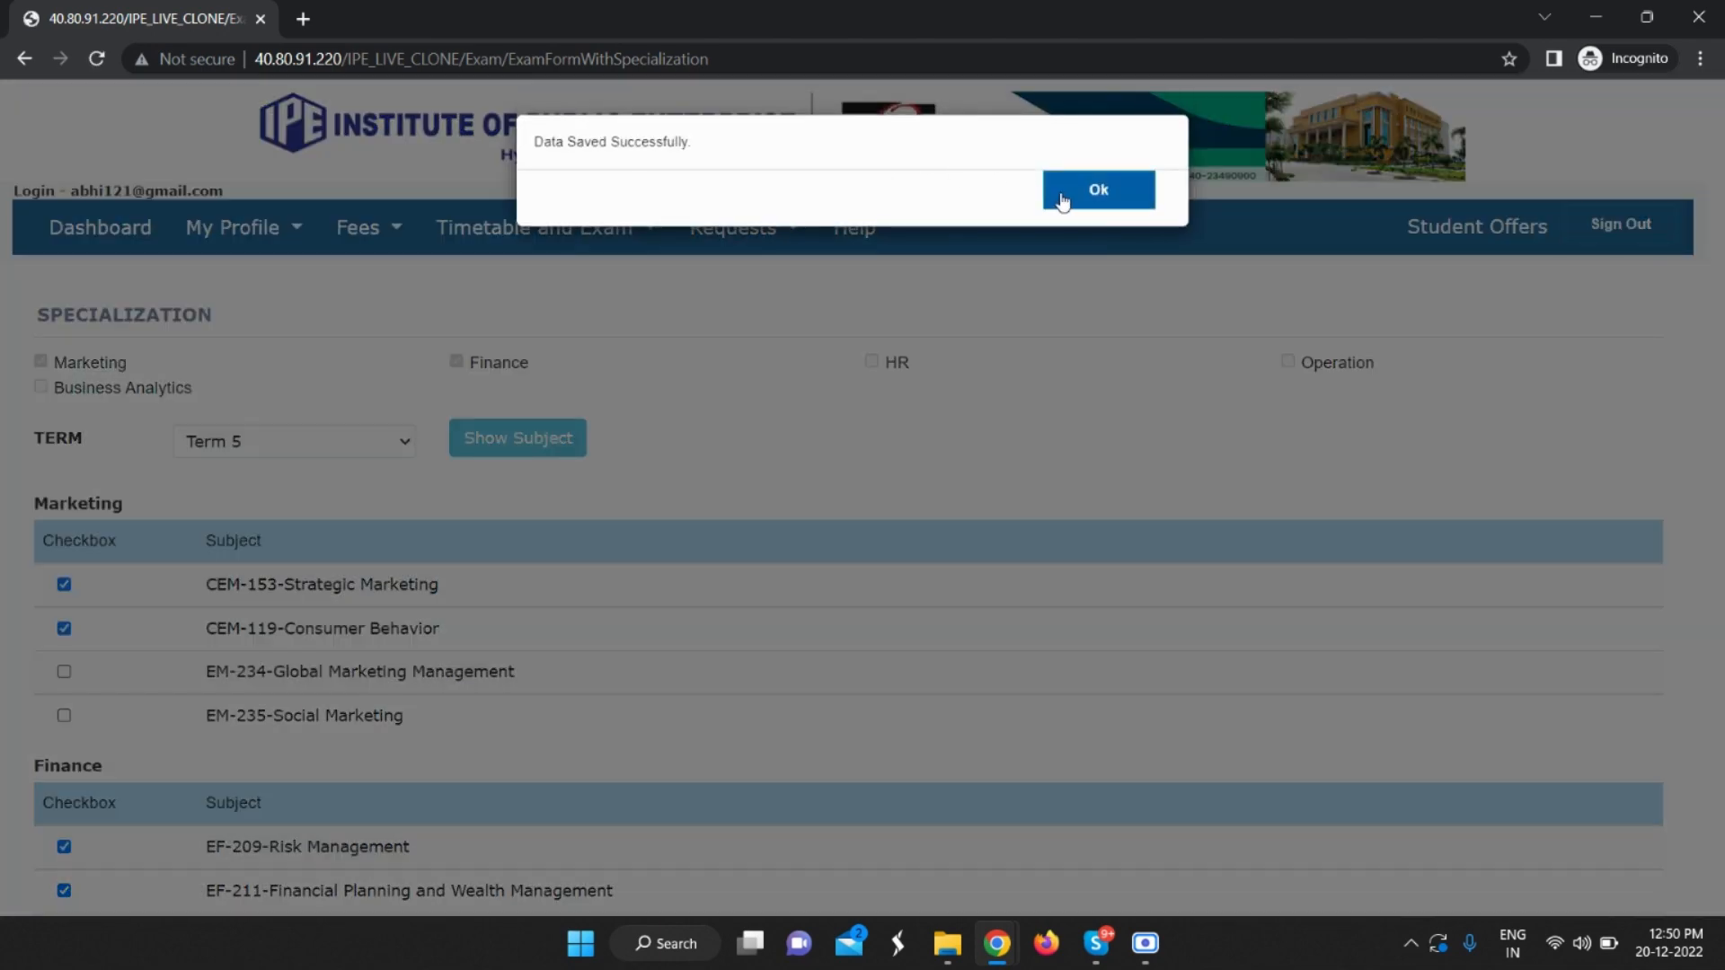
pyautogui.click(1063, 201)
# Submit the saved Term 5 subject selection and acknowledge the submission.
pyautogui.scroll(-3, 524, 659)
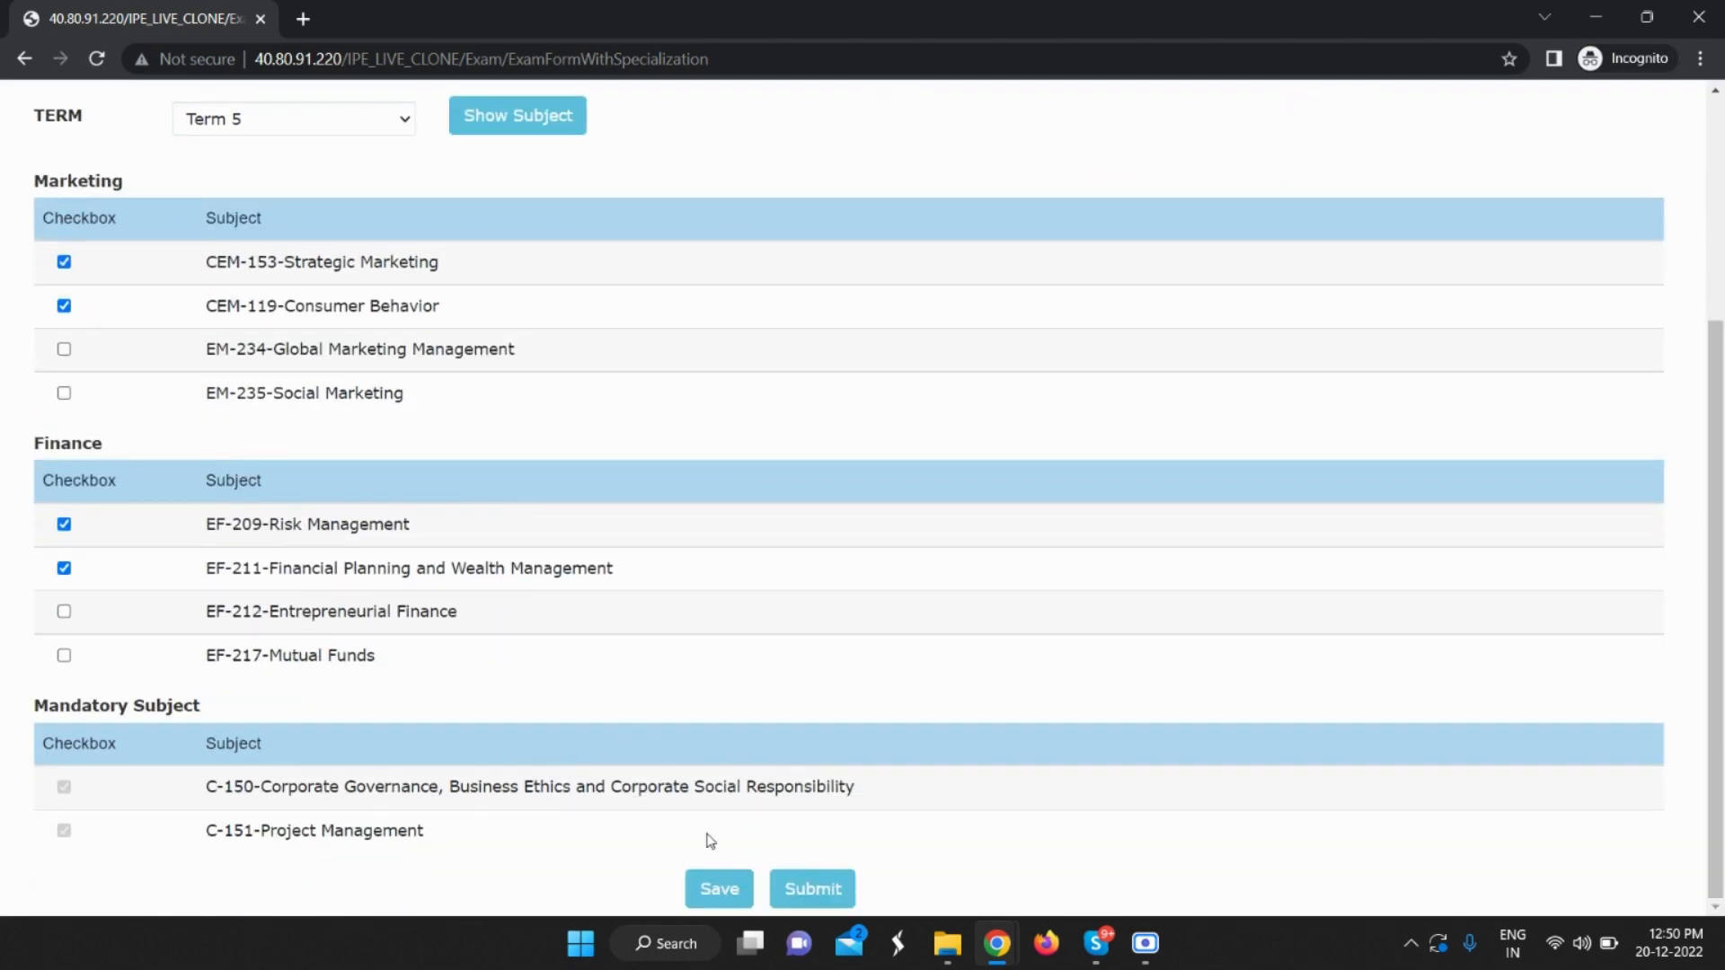
pyautogui.click(791, 893)
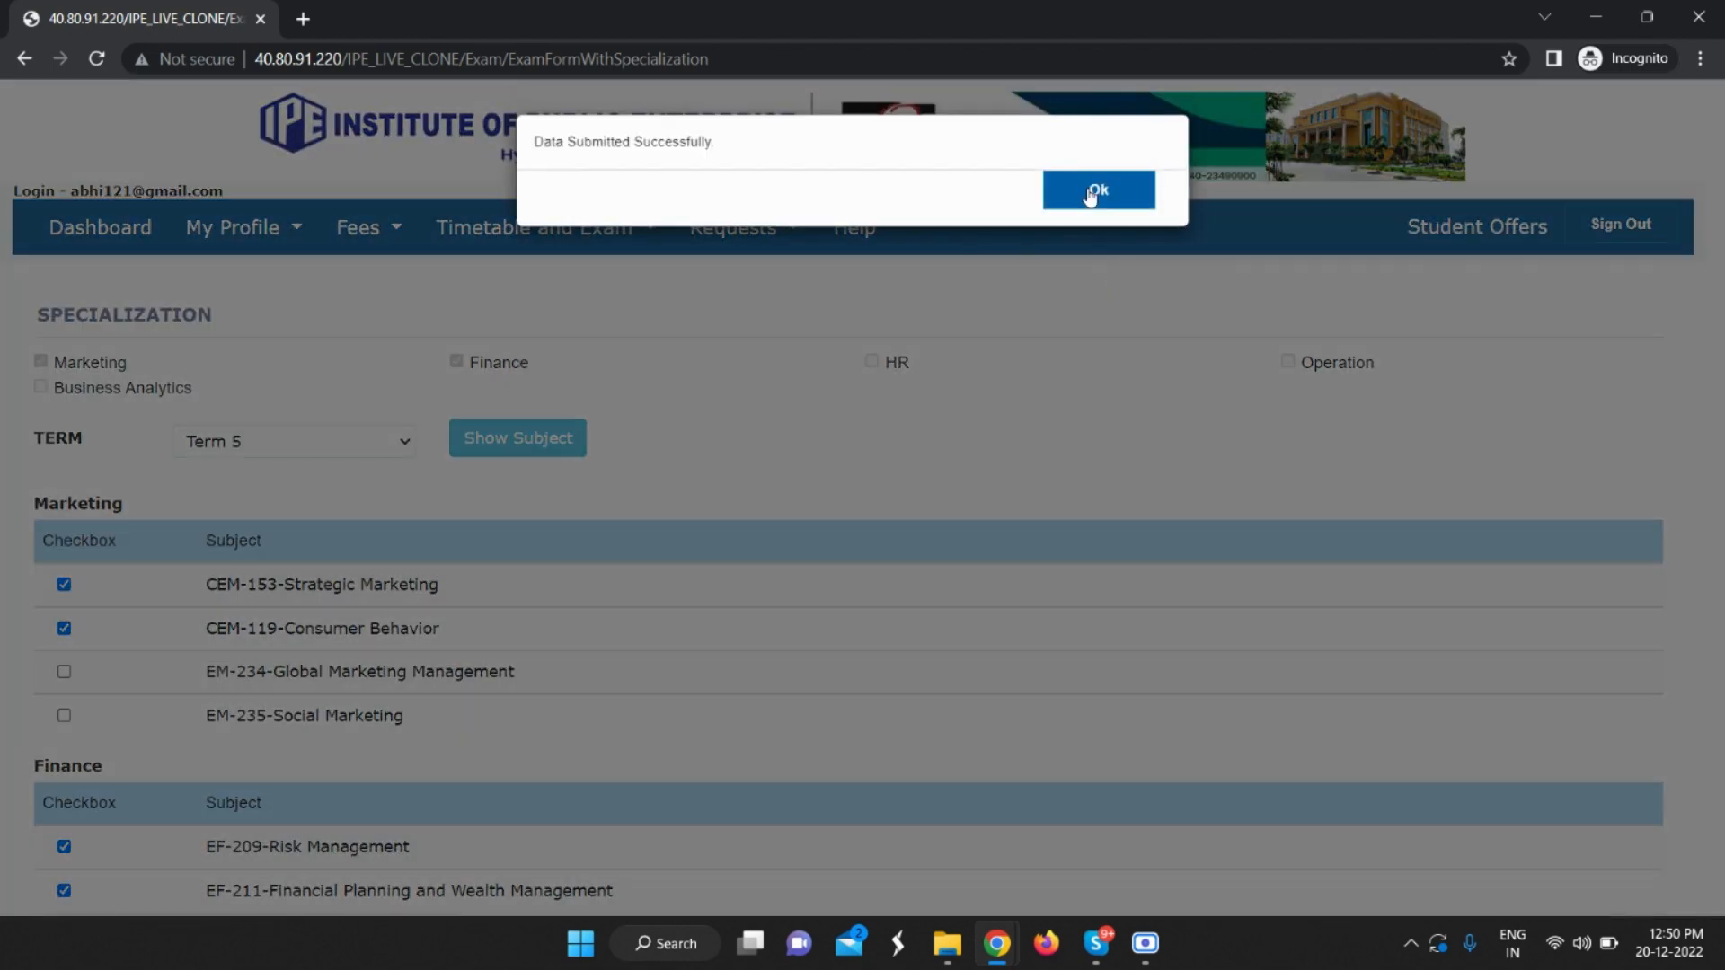
pyautogui.click(1090, 197)
pyautogui.scroll(-3, 715, 532)
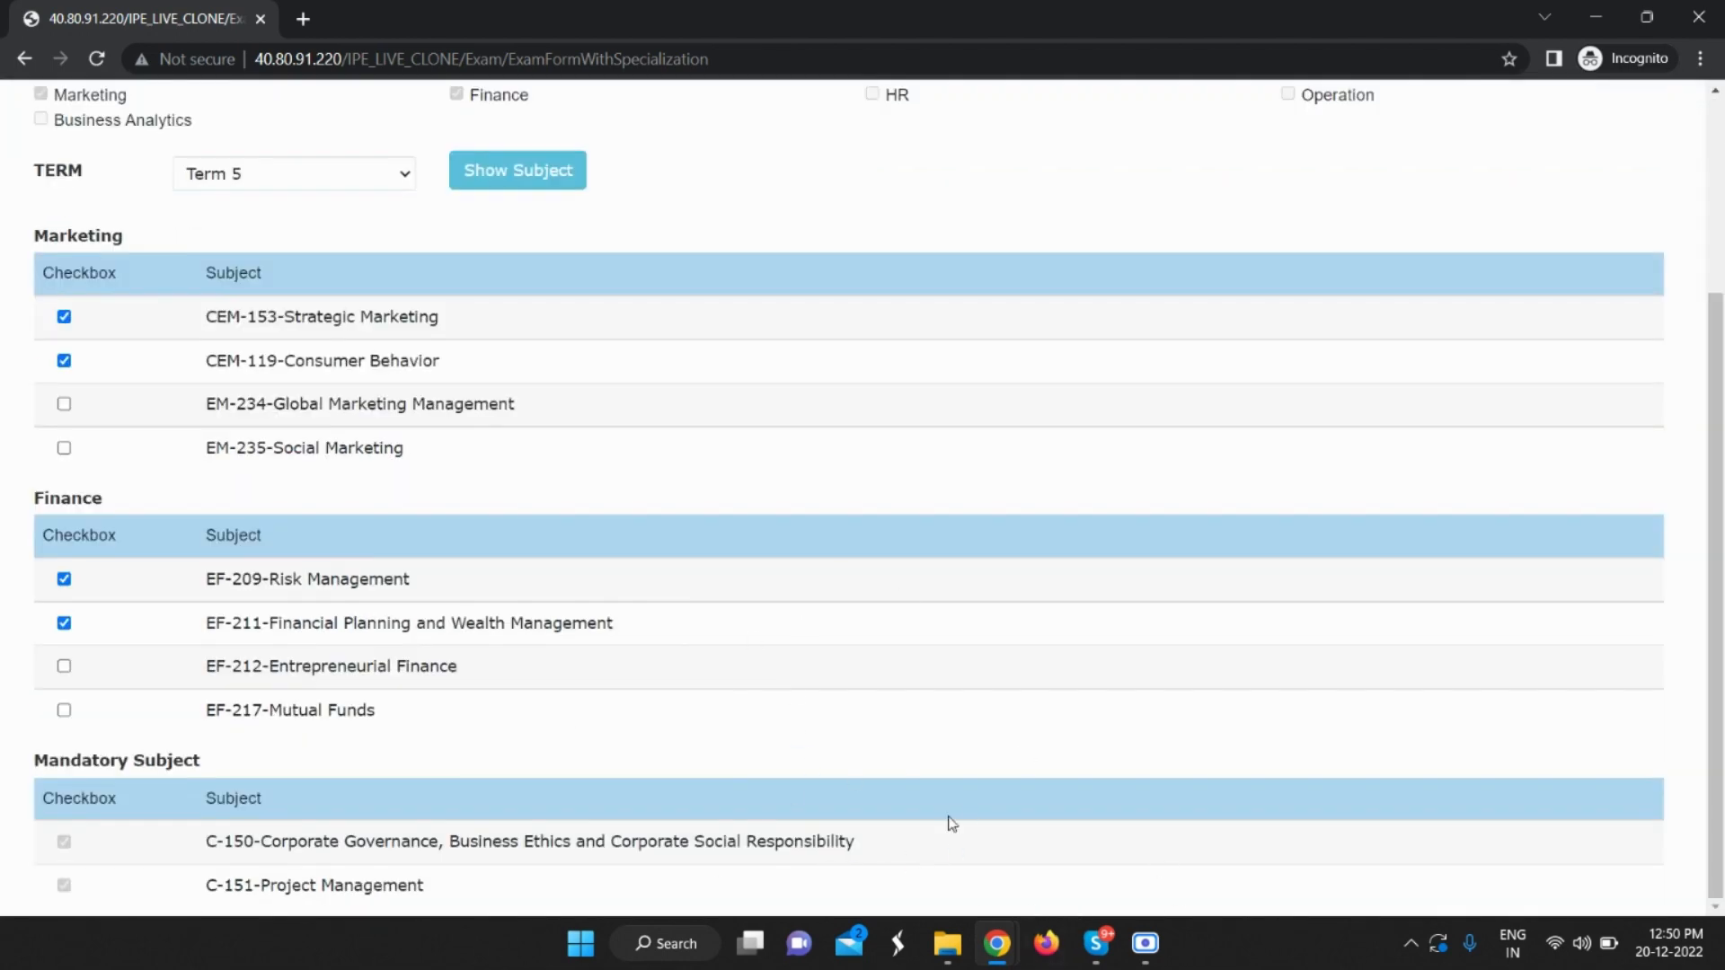
pyautogui.scroll(1, 995, 691)
pyautogui.scroll(-1, 905, 717)
# Switch to the Chrome window with the IPE Education Management System login and sign in with the prefilled admission account.
pyautogui.moveTo(994, 951)
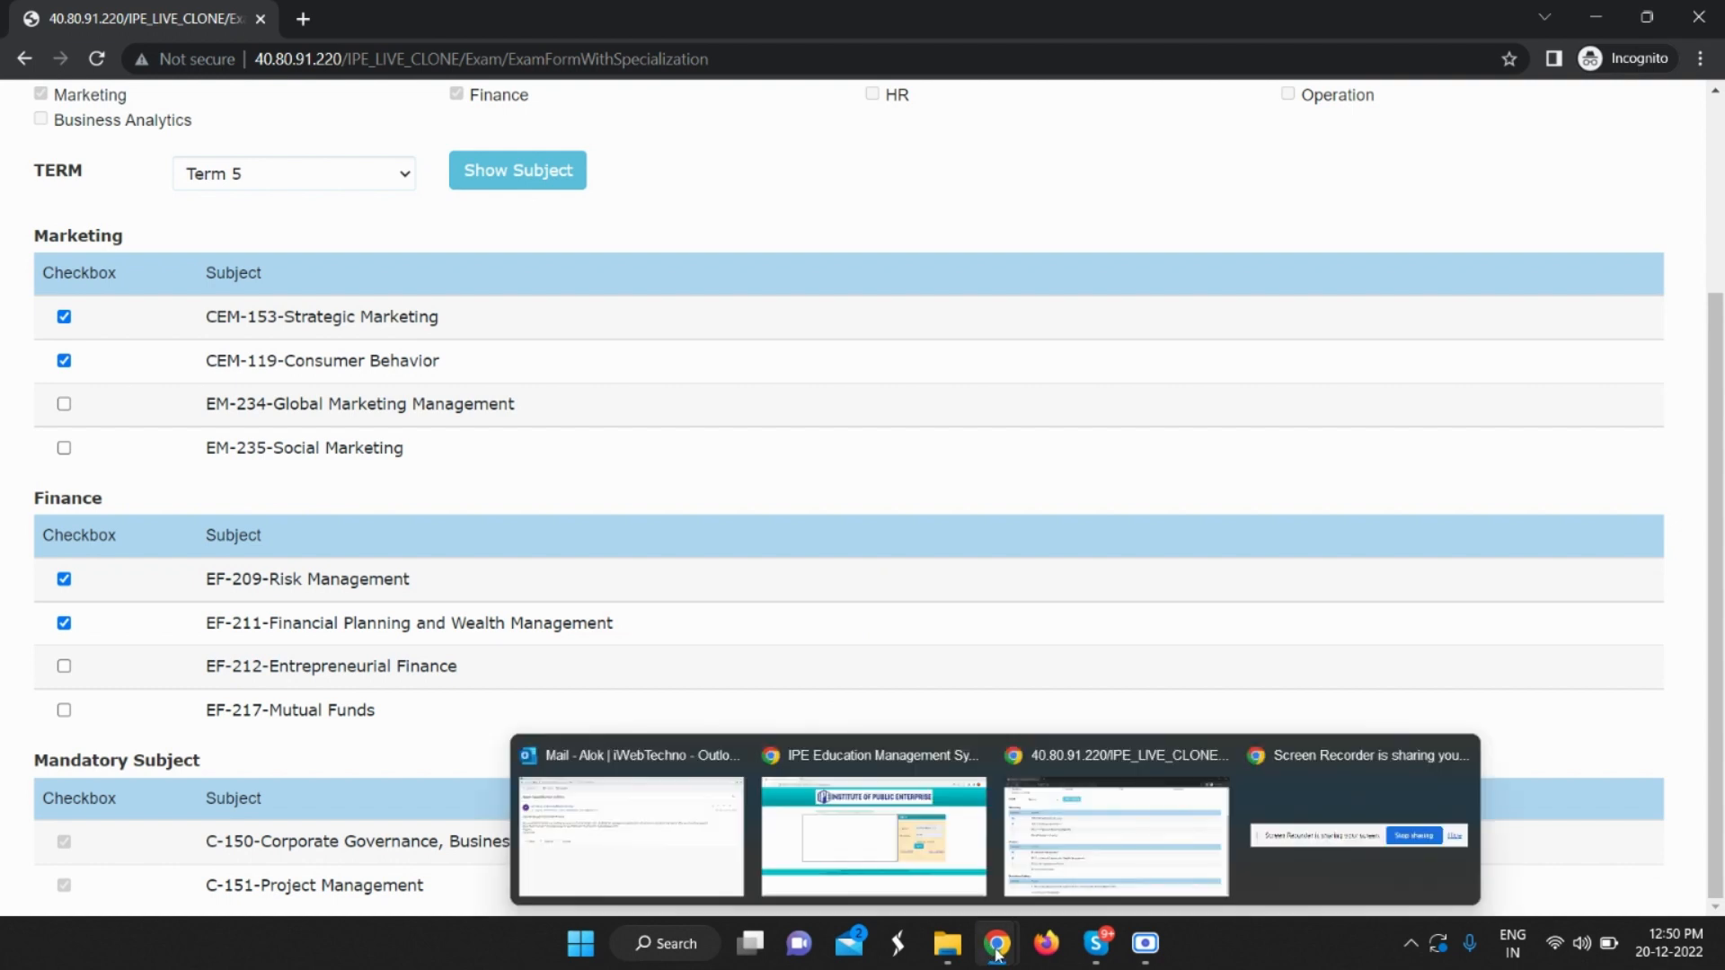
pyautogui.click(904, 831)
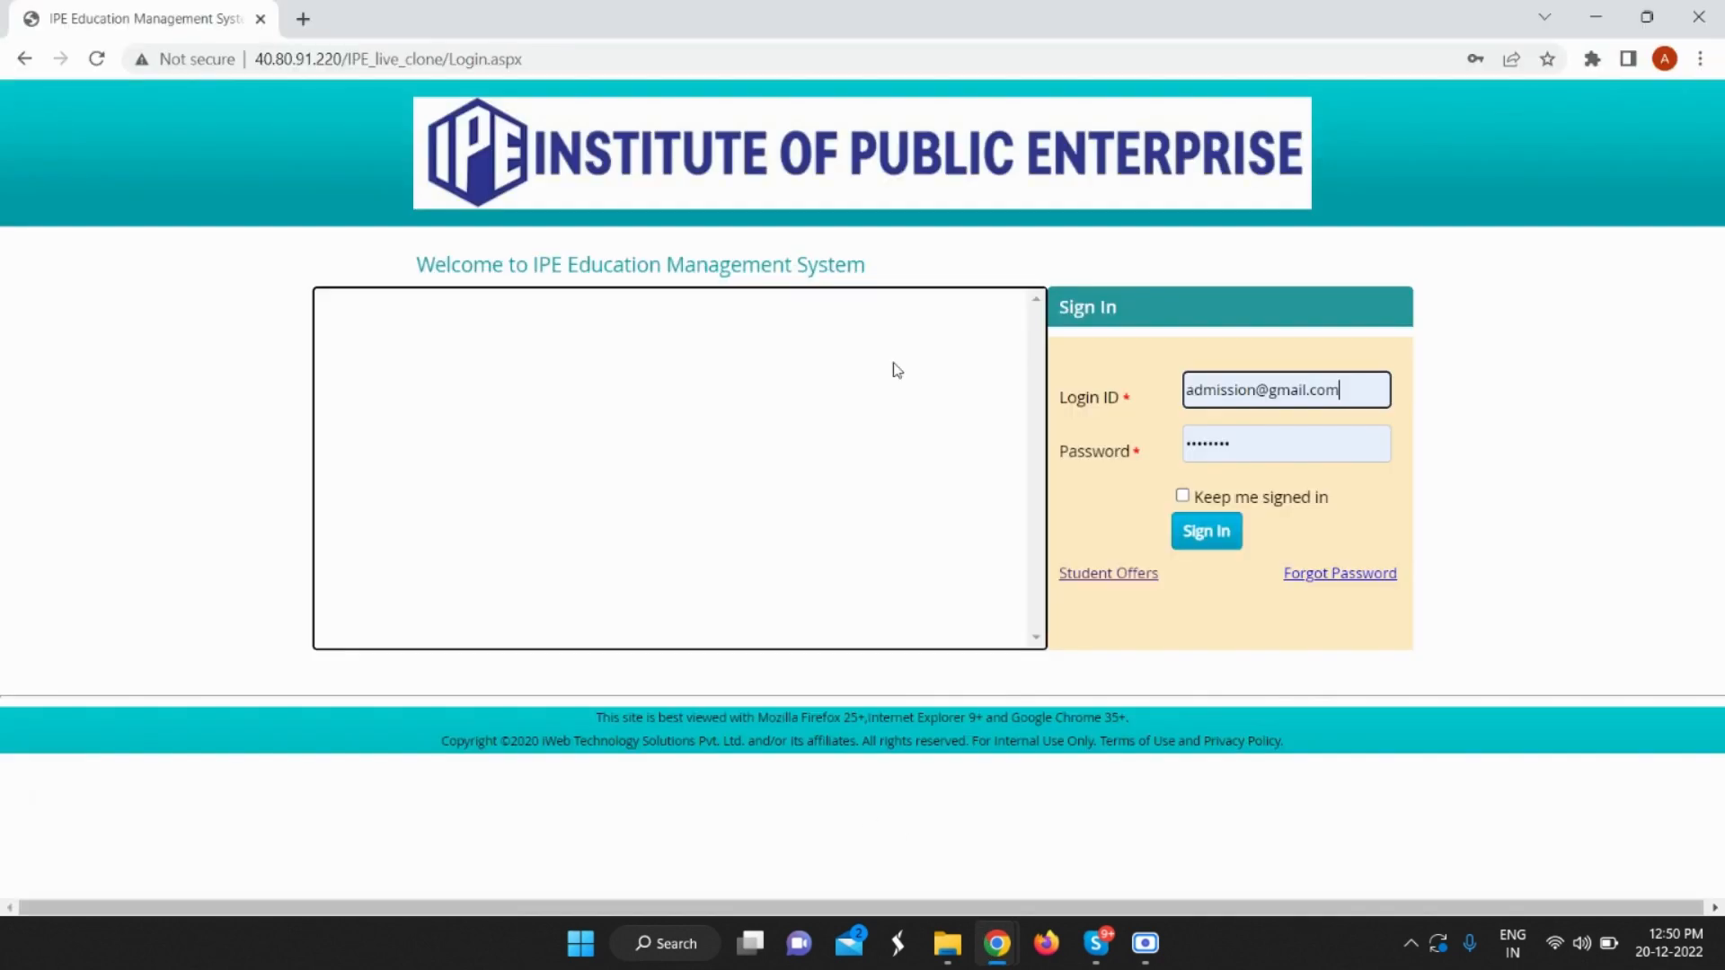
pyautogui.click(1207, 535)
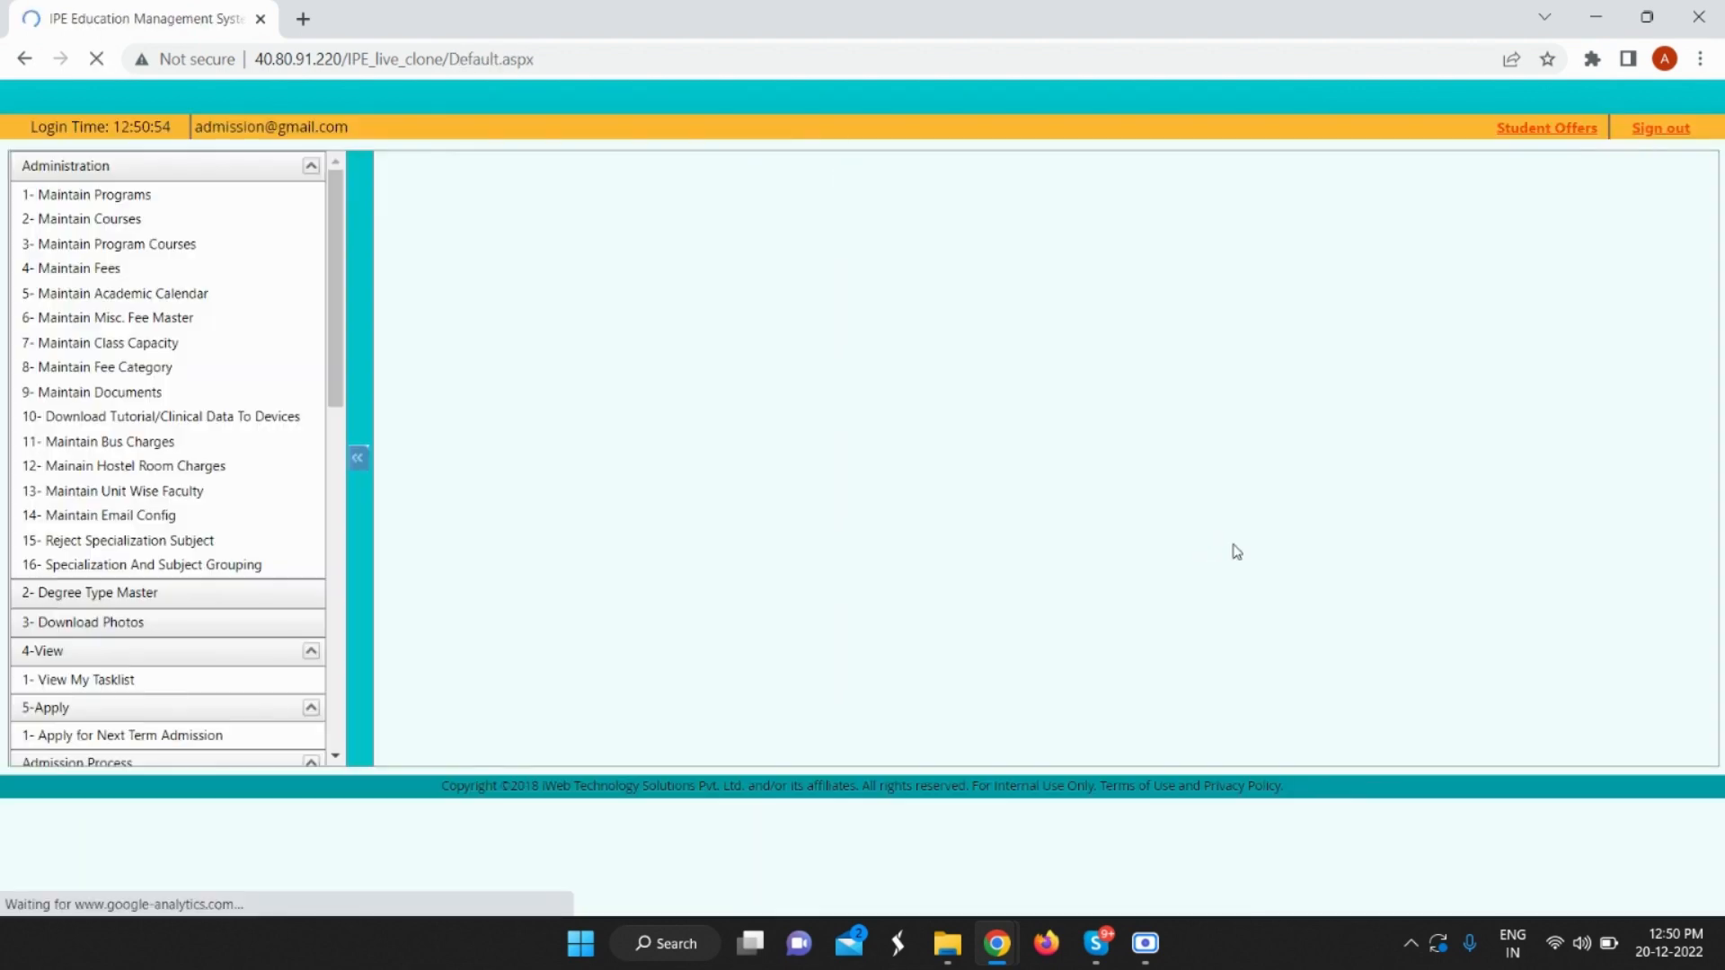
# In View Student/Application List, search by the student's first name with admission status Net Admitted and open the student's record.
pyautogui.scroll(-3, 108, 395)
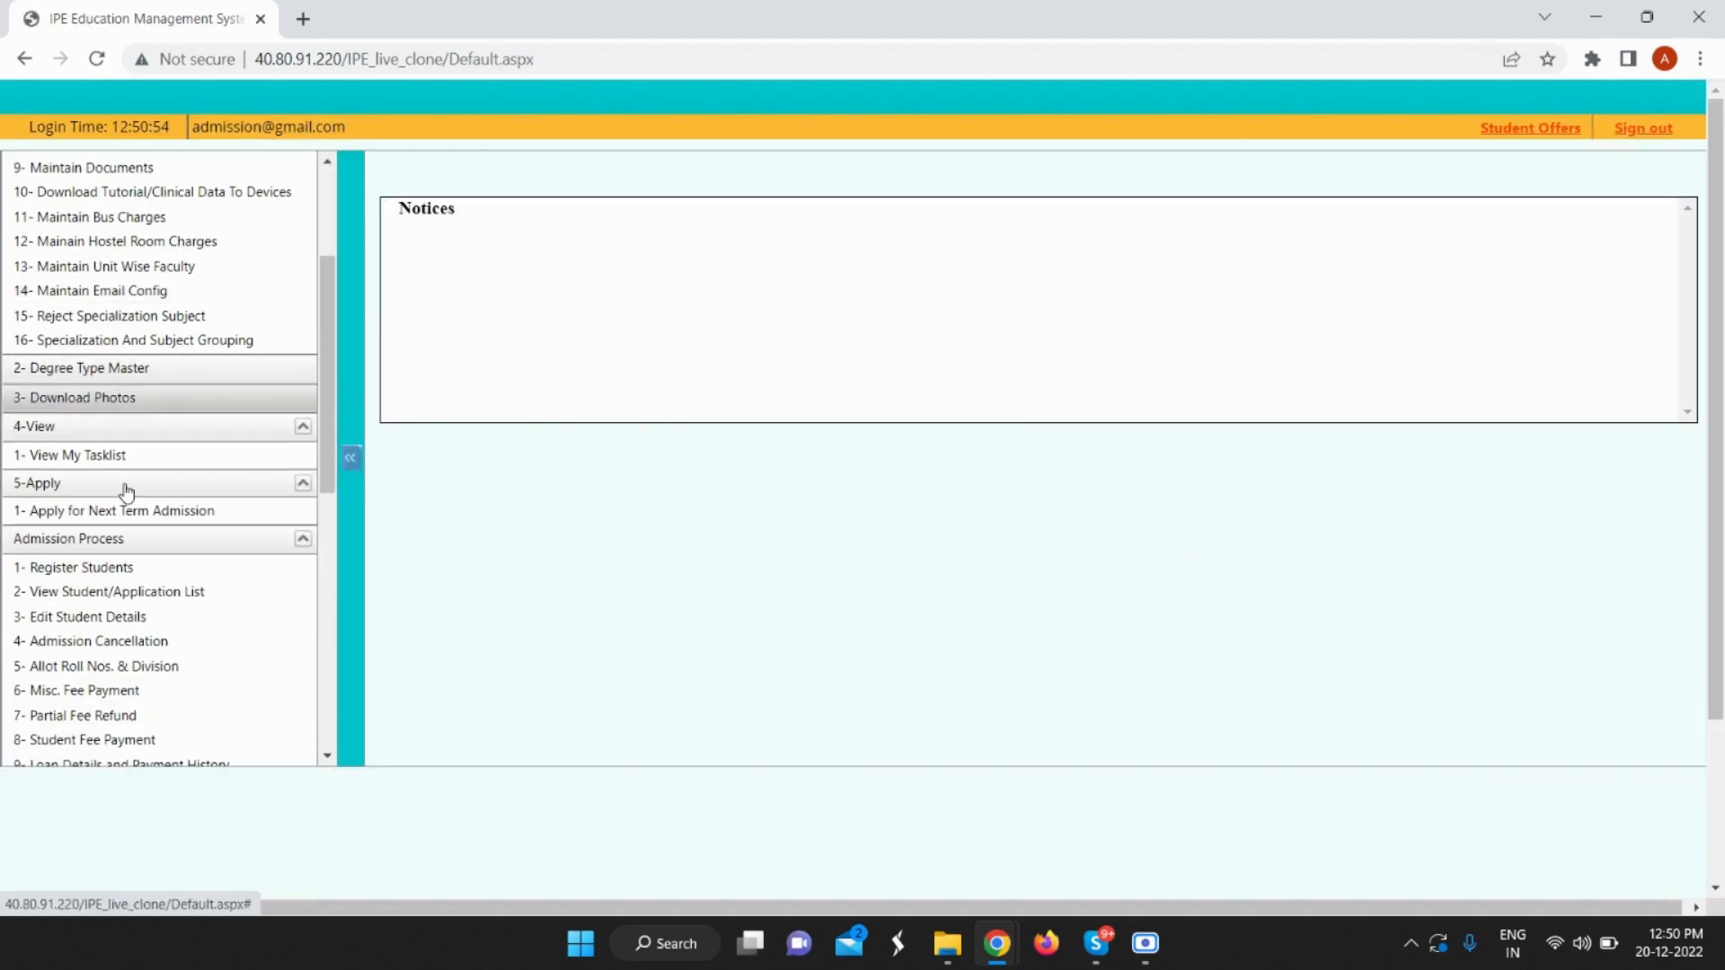
pyautogui.click(146, 600)
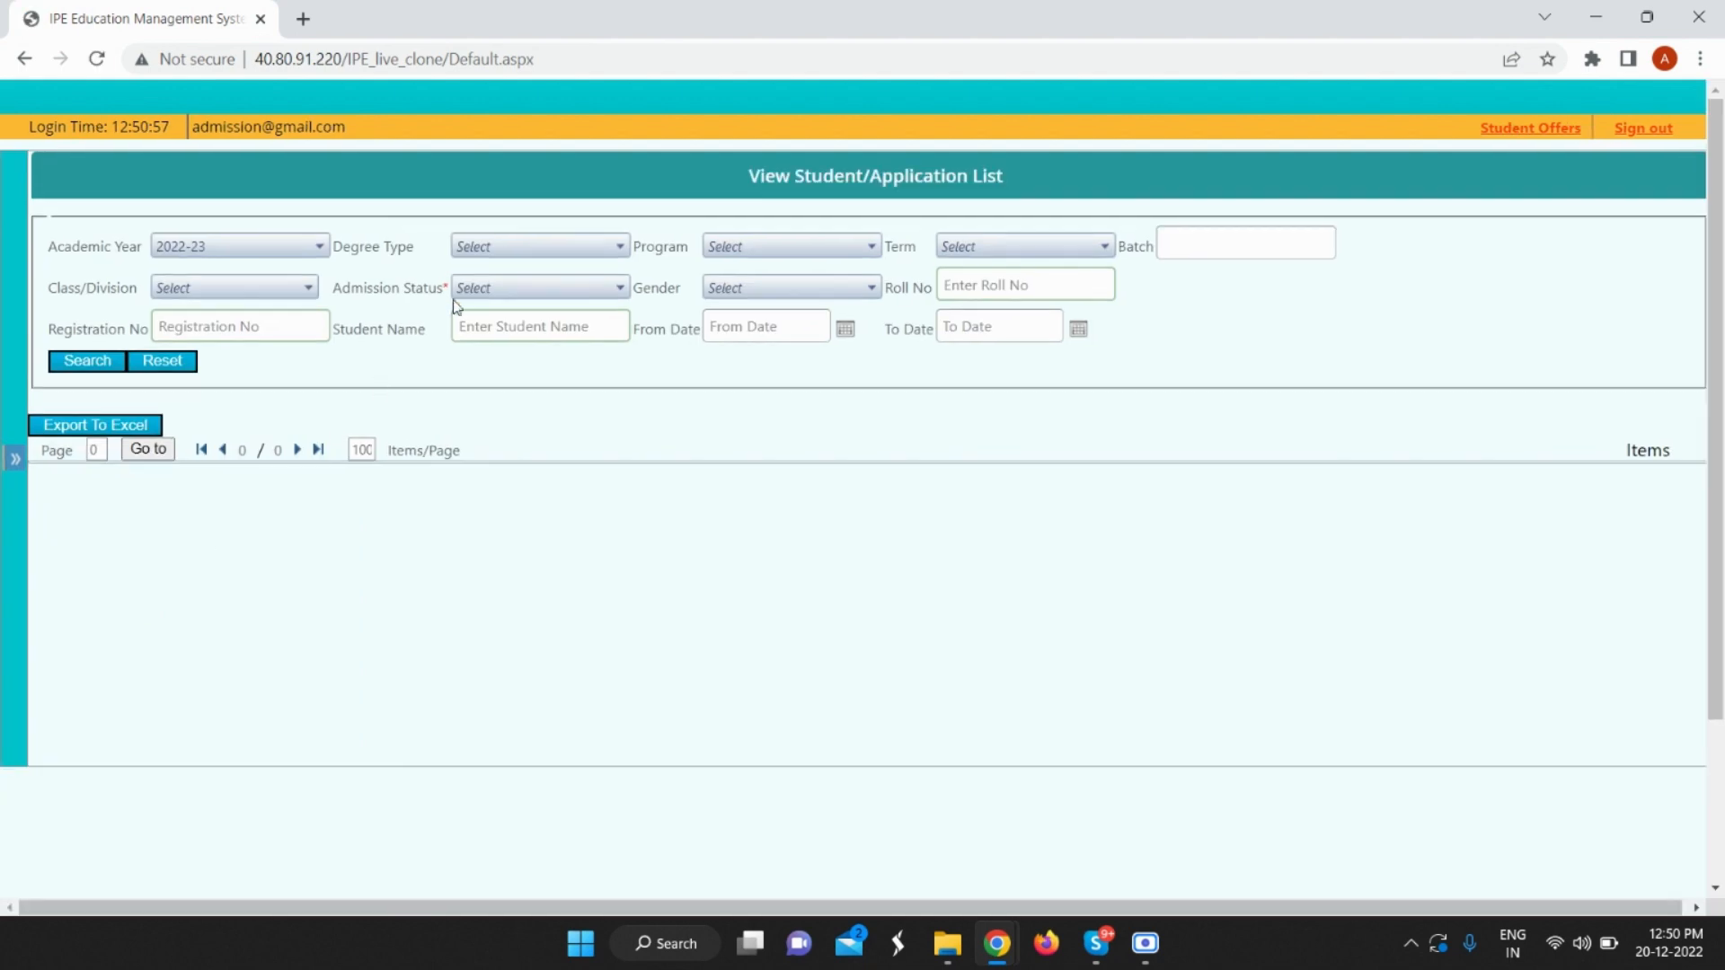
pyautogui.click(503, 332)
pyautogui.write('Abhijeet')
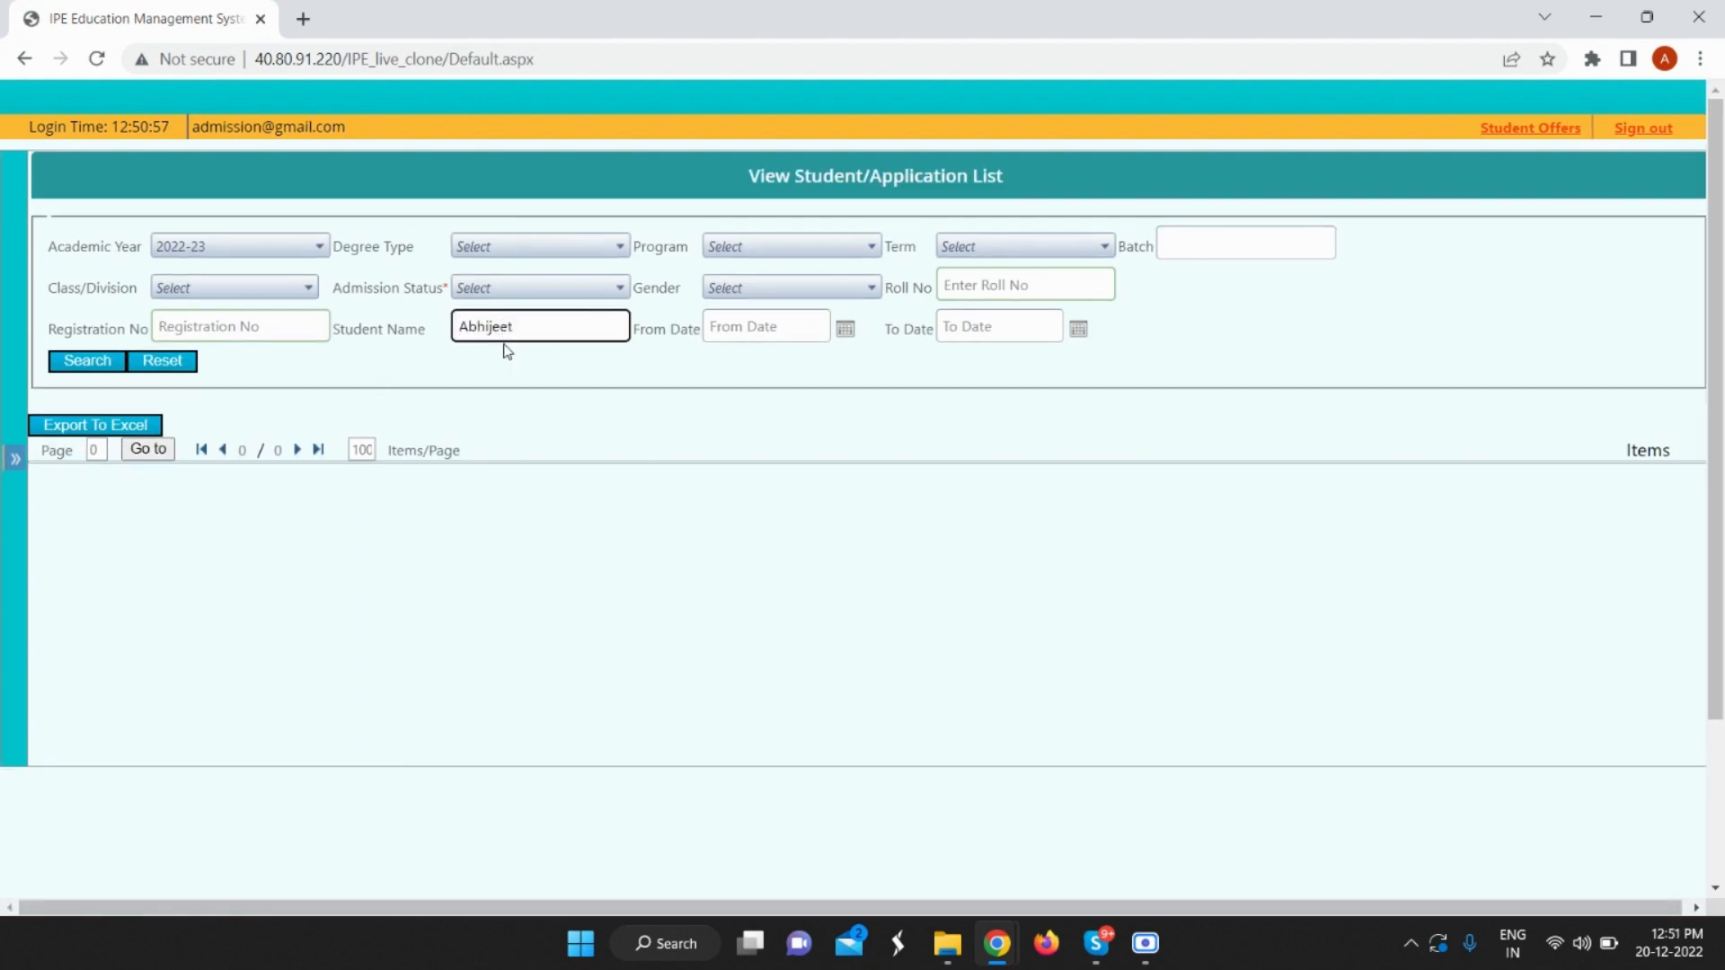
pyautogui.click(517, 289)
pyautogui.click(511, 443)
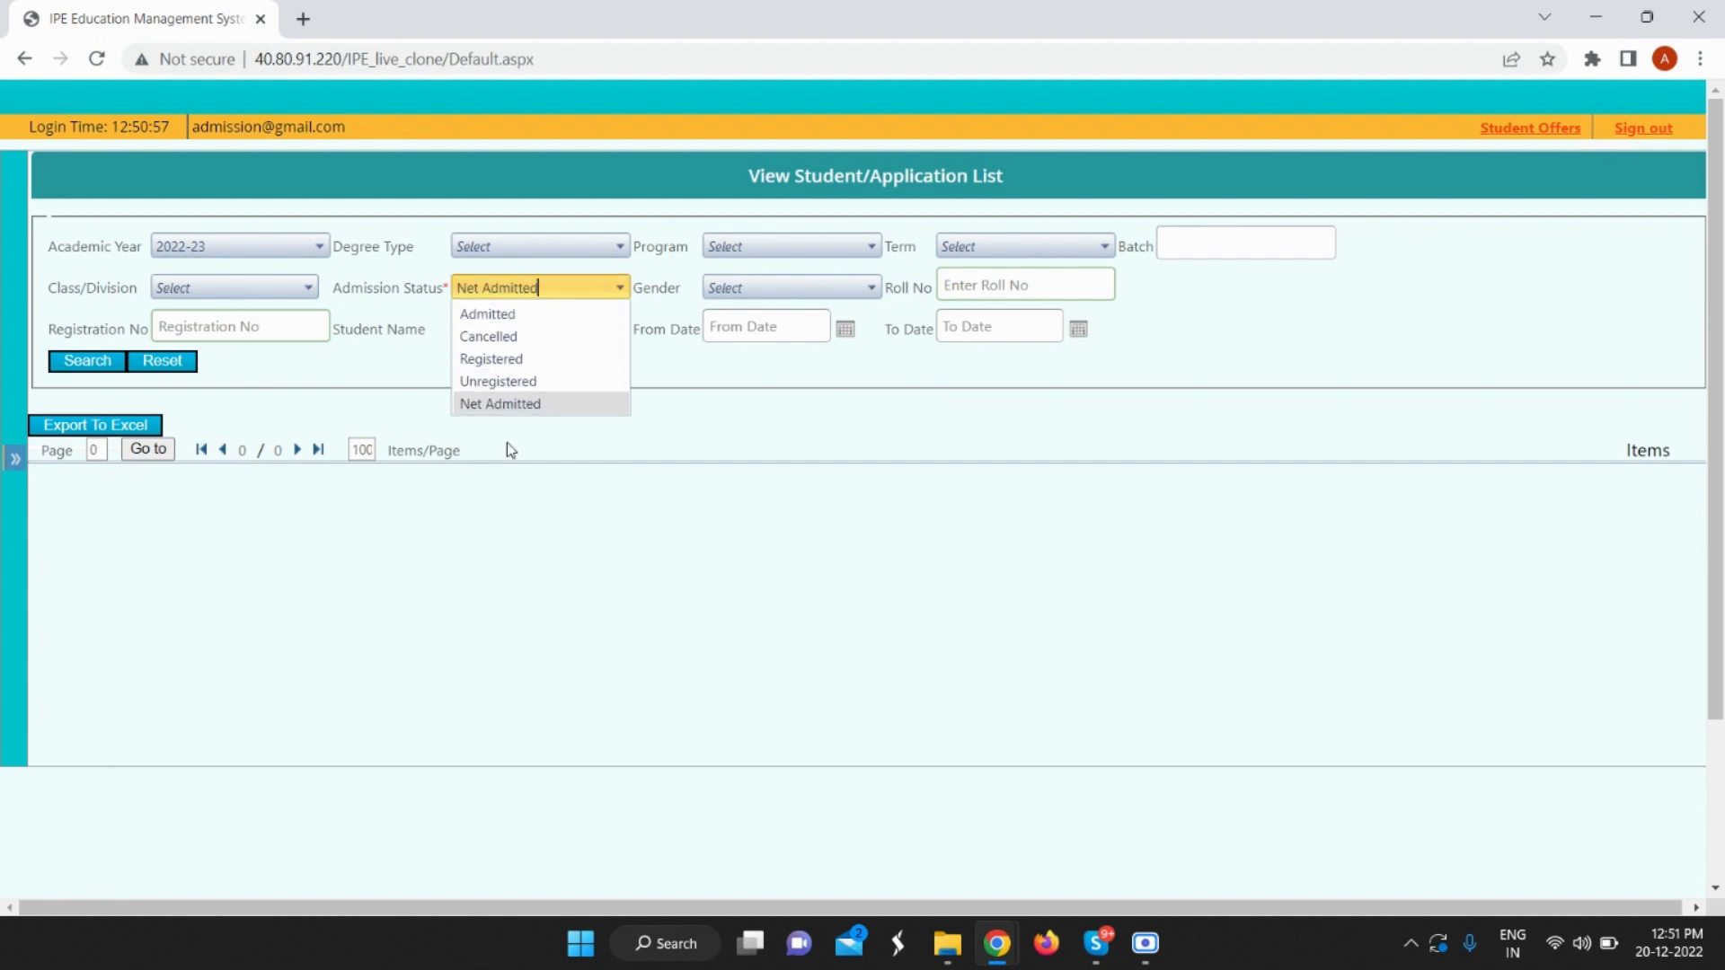
pyautogui.click(65, 365)
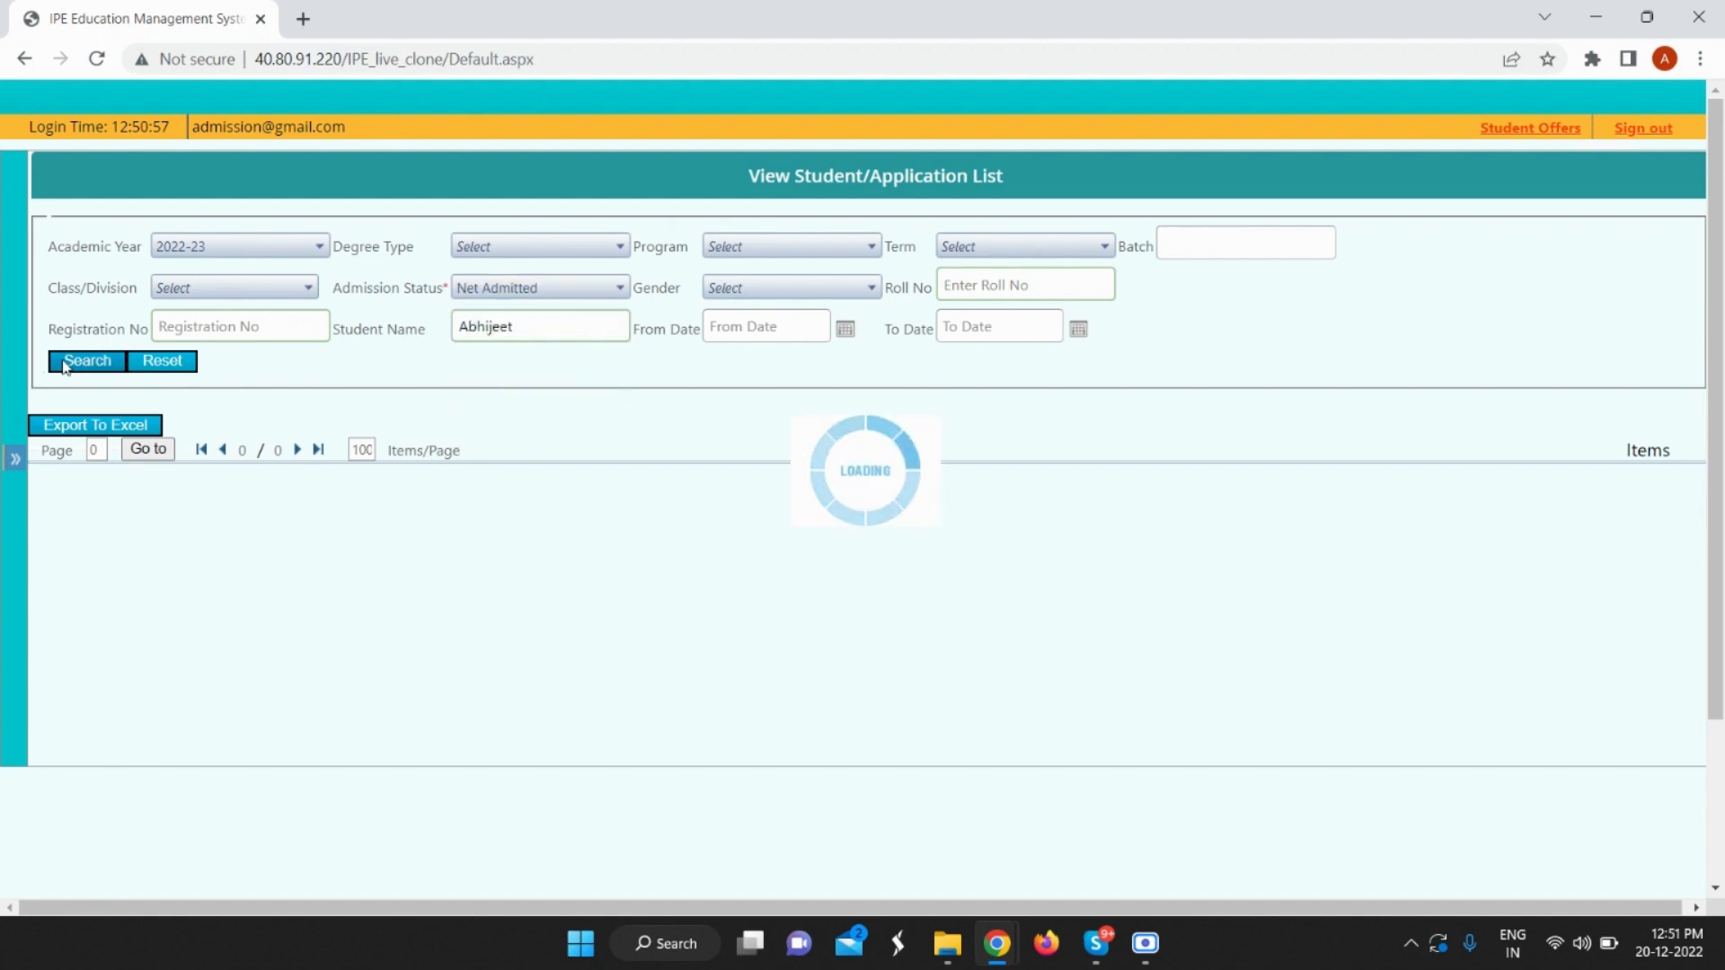
pyautogui.click(74, 508)
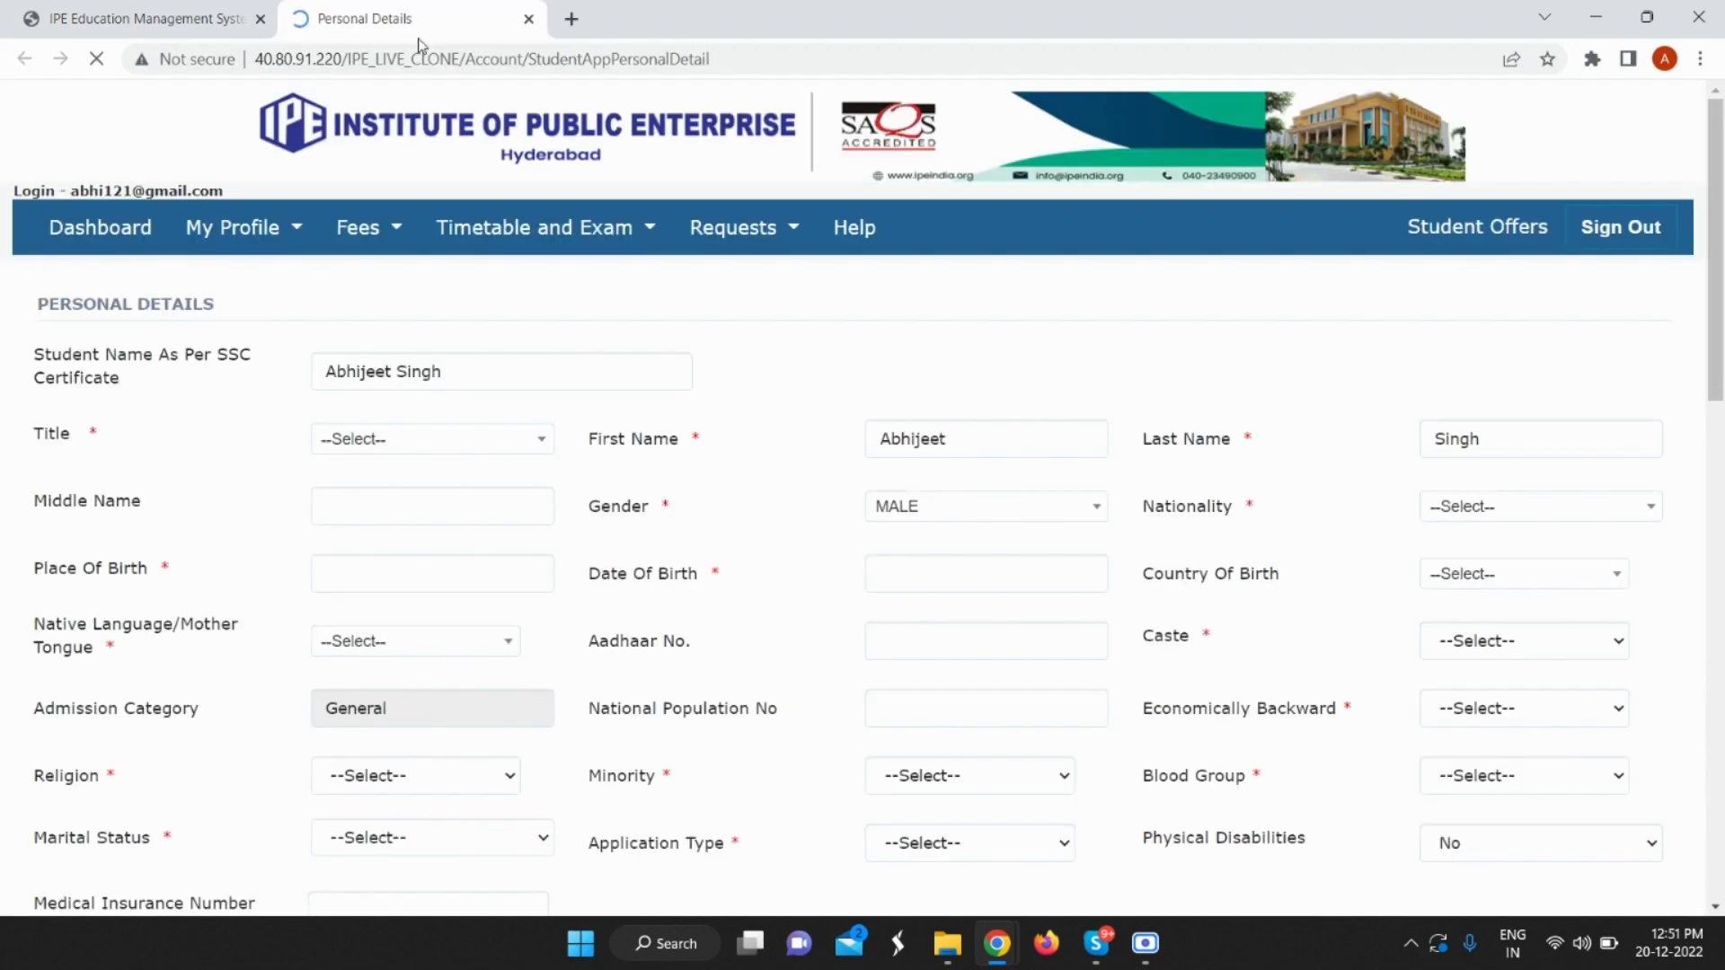
# Open the specialization form in the student's record and display the Term 5 subjects.
pyautogui.click(469, 228)
pyautogui.click(479, 279)
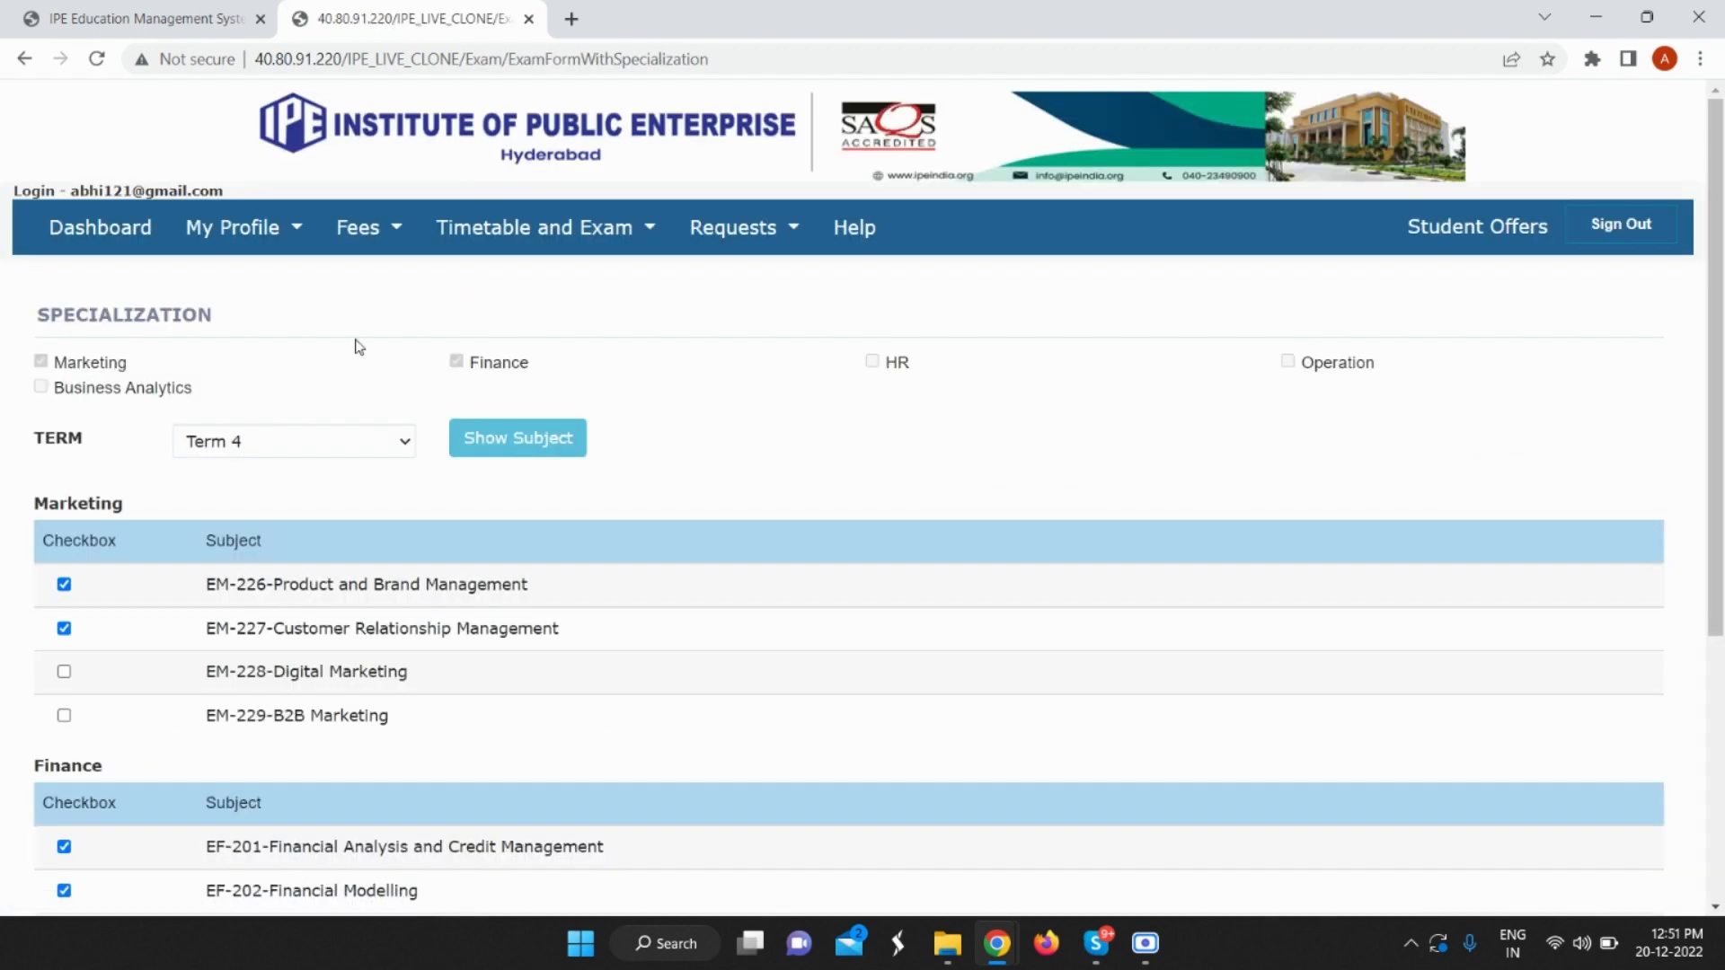
pyautogui.click(288, 451)
pyautogui.click(282, 482)
pyautogui.click(491, 444)
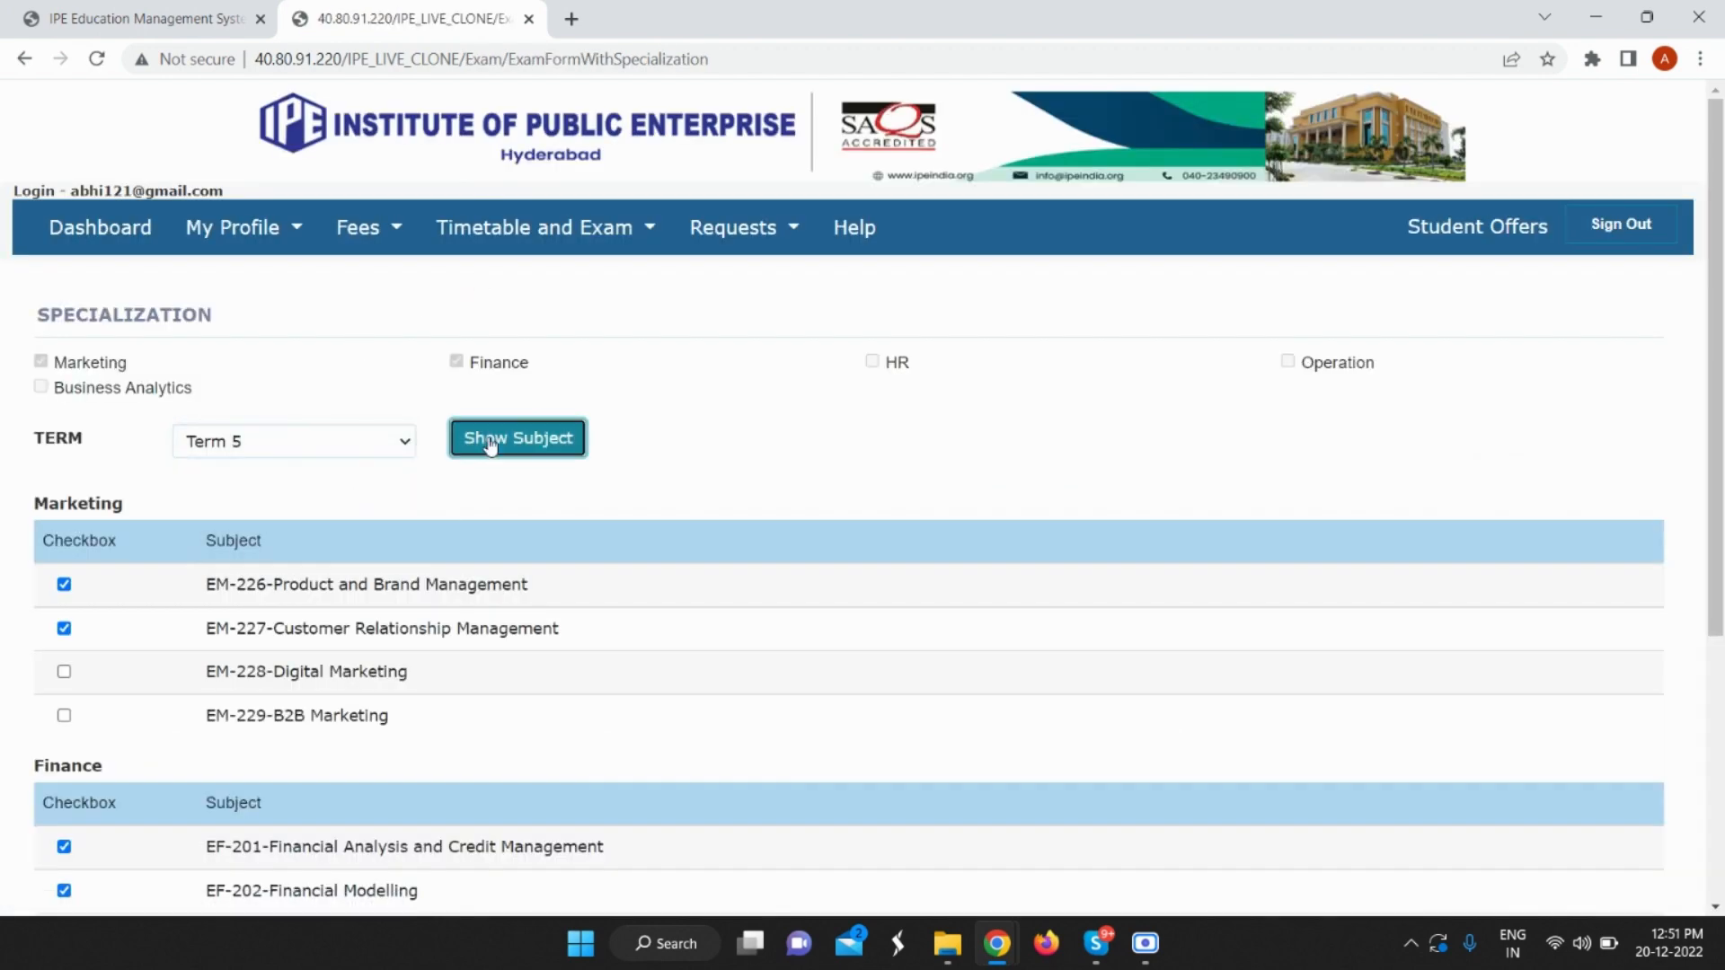
pyautogui.scroll(-4, 408, 388)
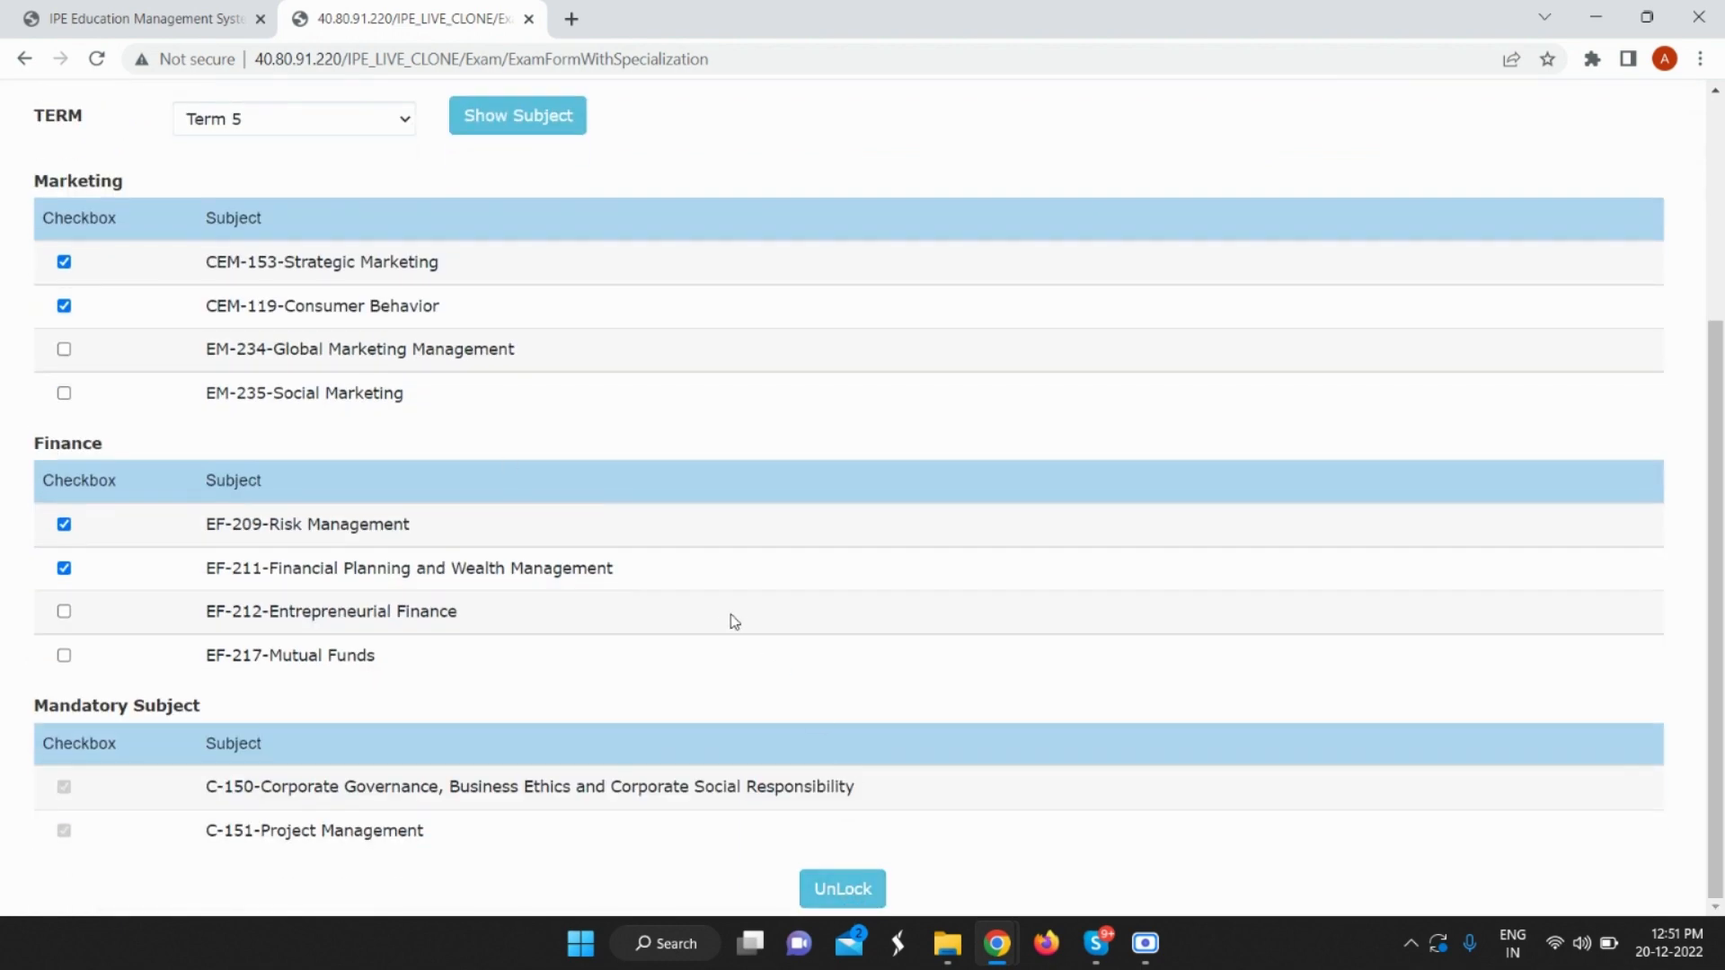
# Unlock the student's submitted Term 5 selection, acknowledge it, and display the Term 5 subjects again.
pyautogui.click(858, 901)
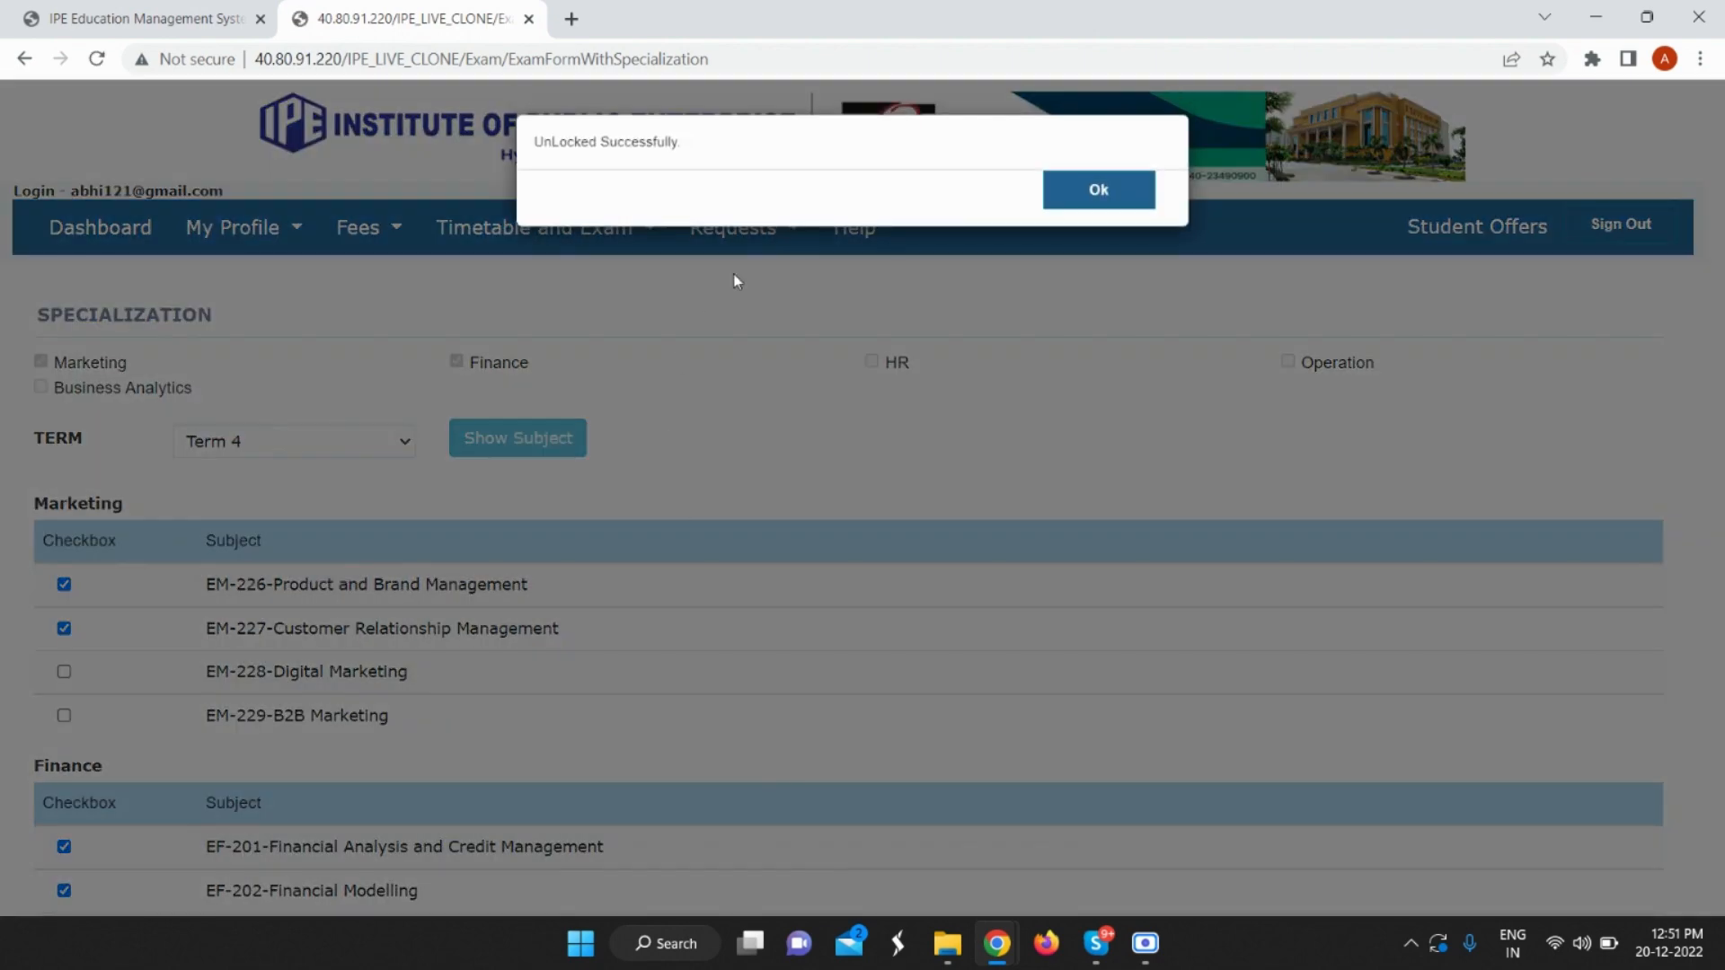
pyautogui.click(1063, 186)
pyautogui.scroll(-2, 818, 532)
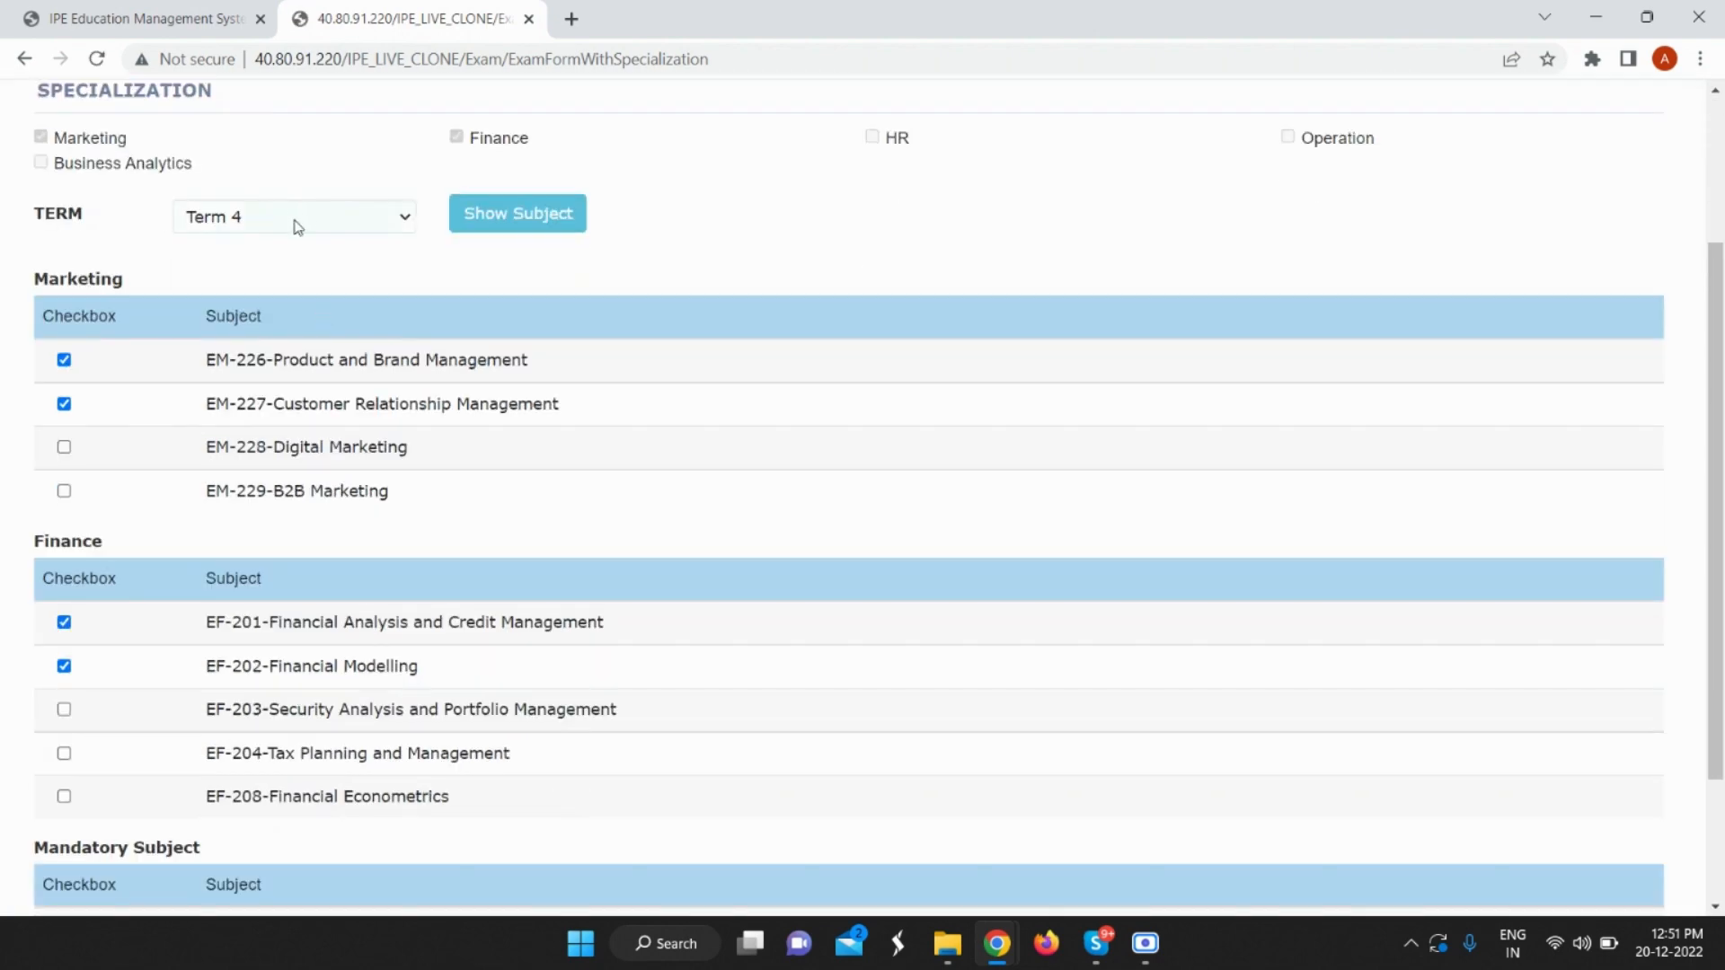
pyautogui.click(297, 220)
pyautogui.click(282, 263)
pyautogui.click(518, 214)
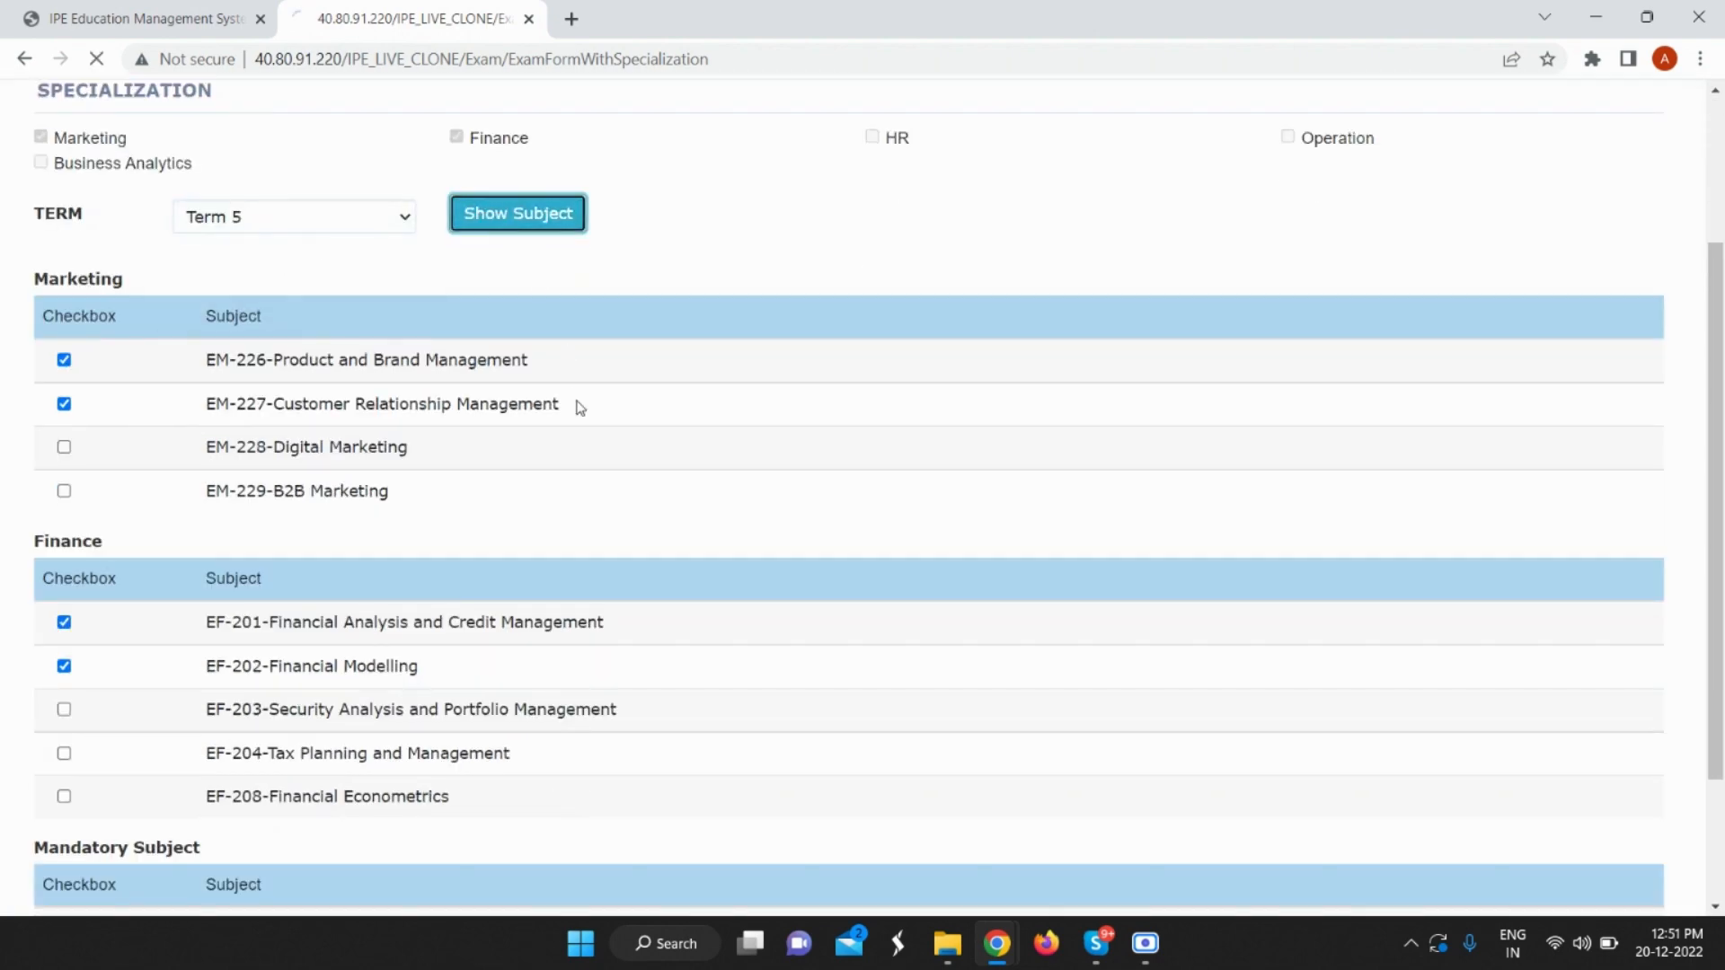
pyautogui.scroll(-2, 555, 378)
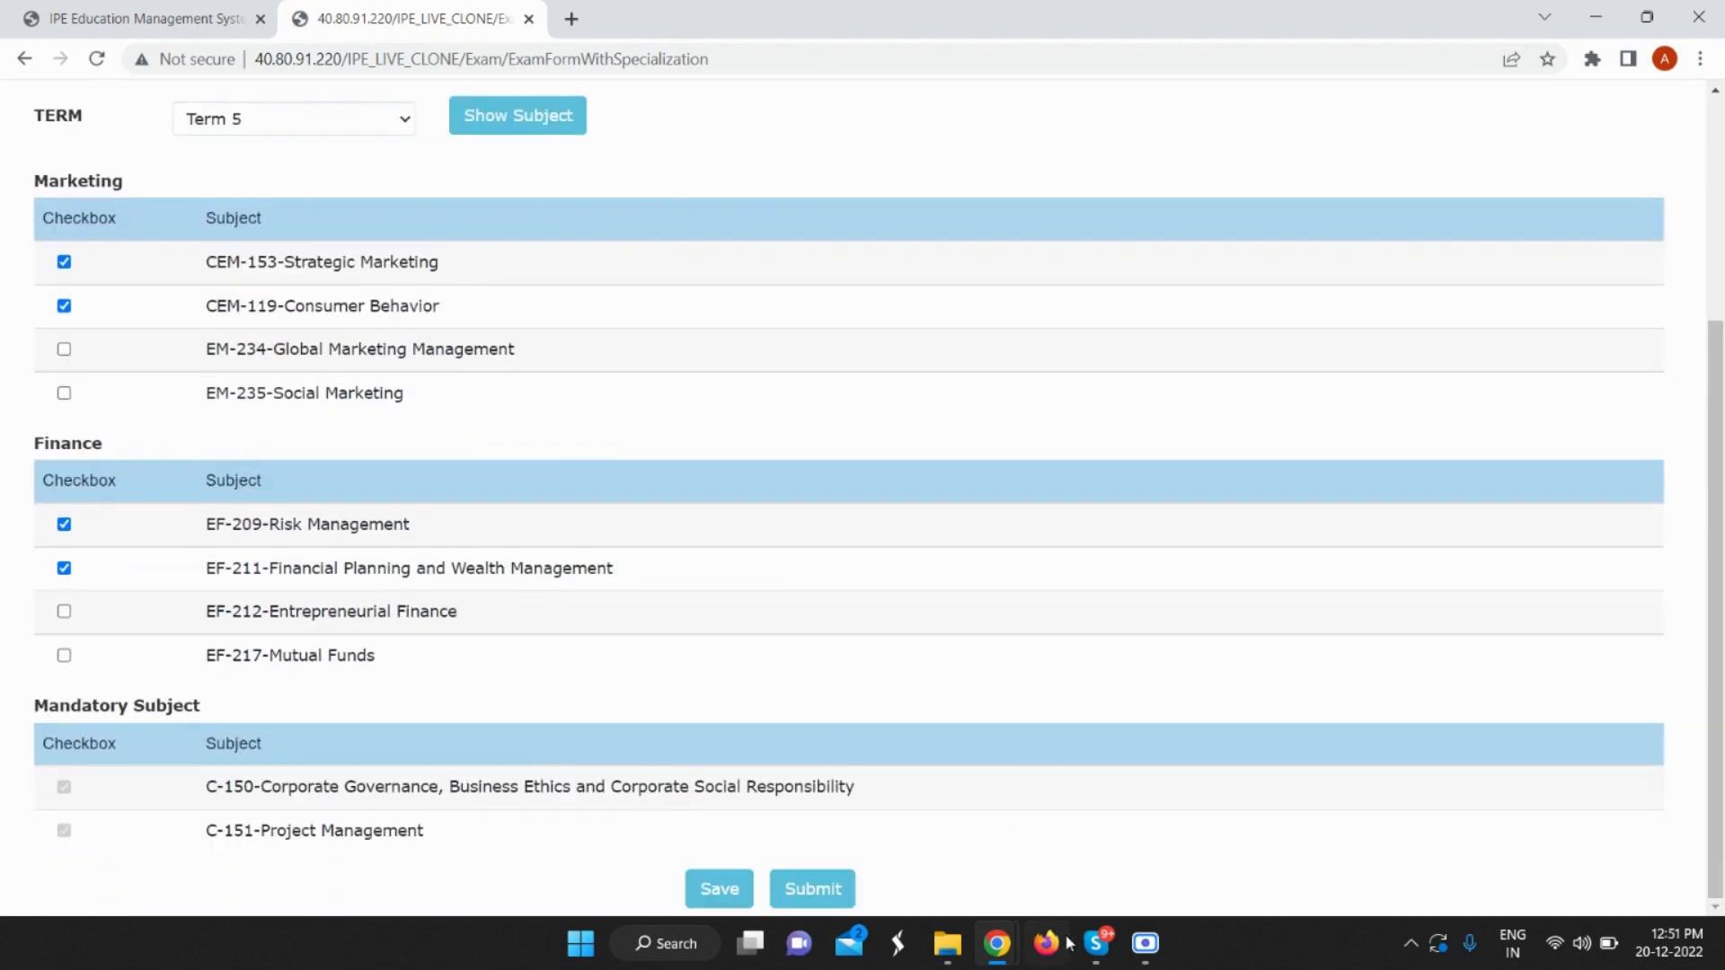
# Switch to the Incognito Chrome window with the student's own specialization form and reload the page.
pyautogui.moveTo(995, 959)
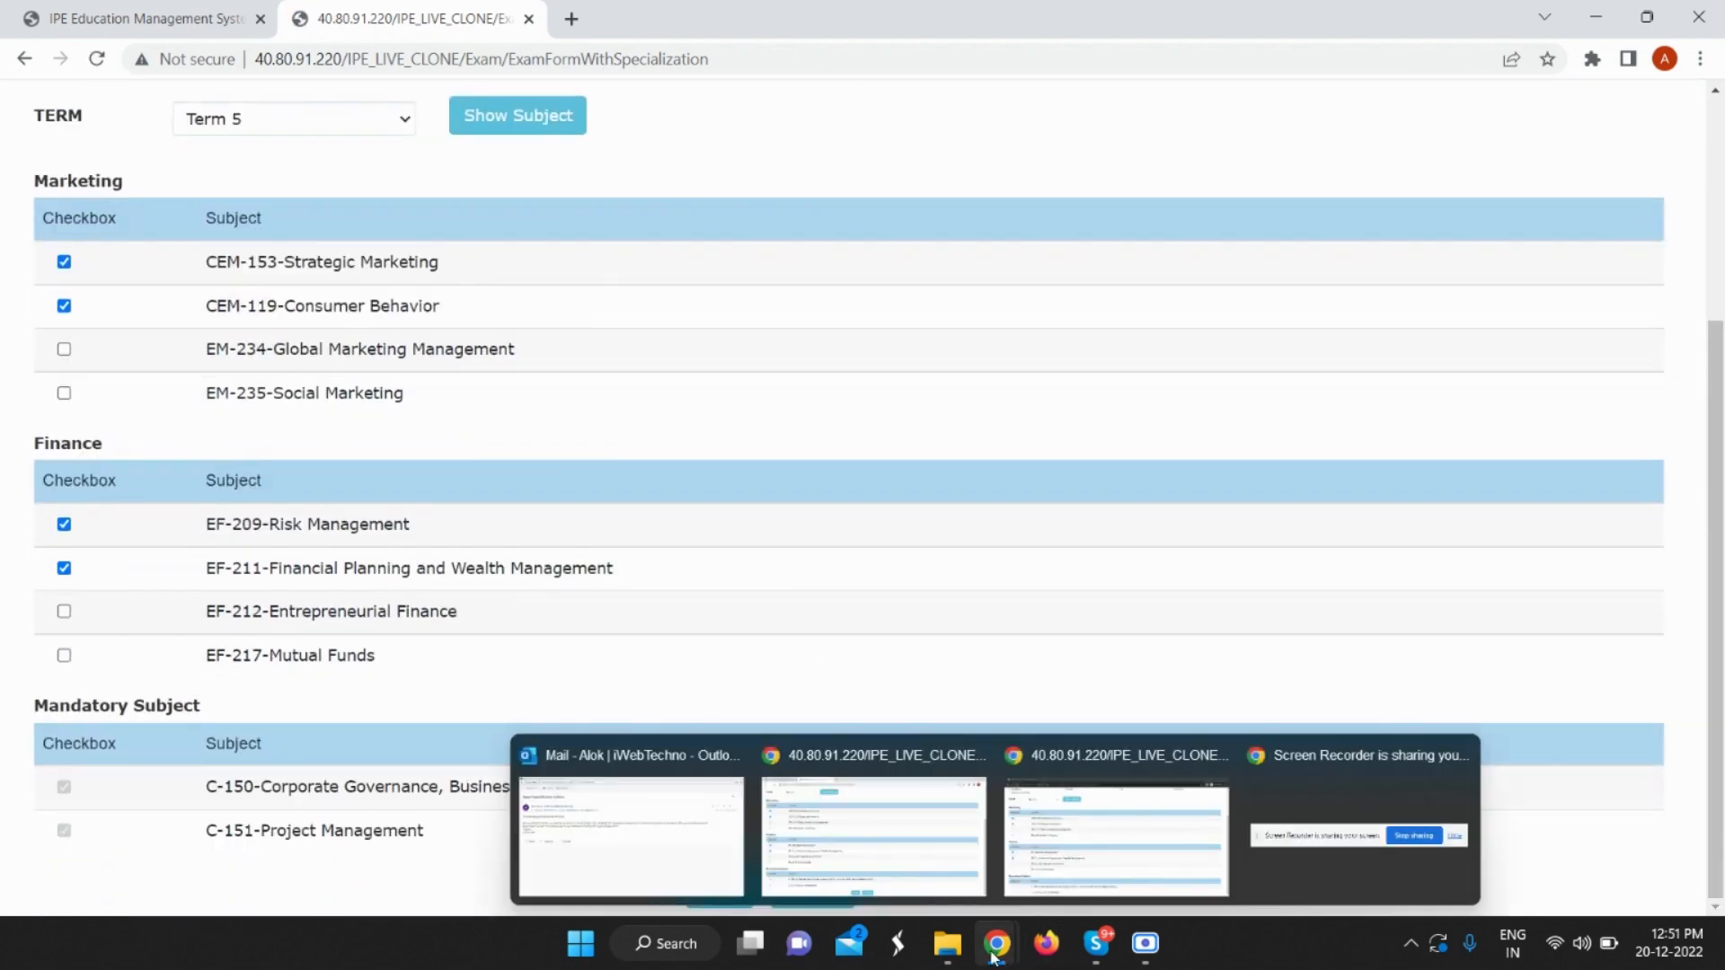
pyautogui.click(1094, 844)
pyautogui.scroll(3, 624, 115)
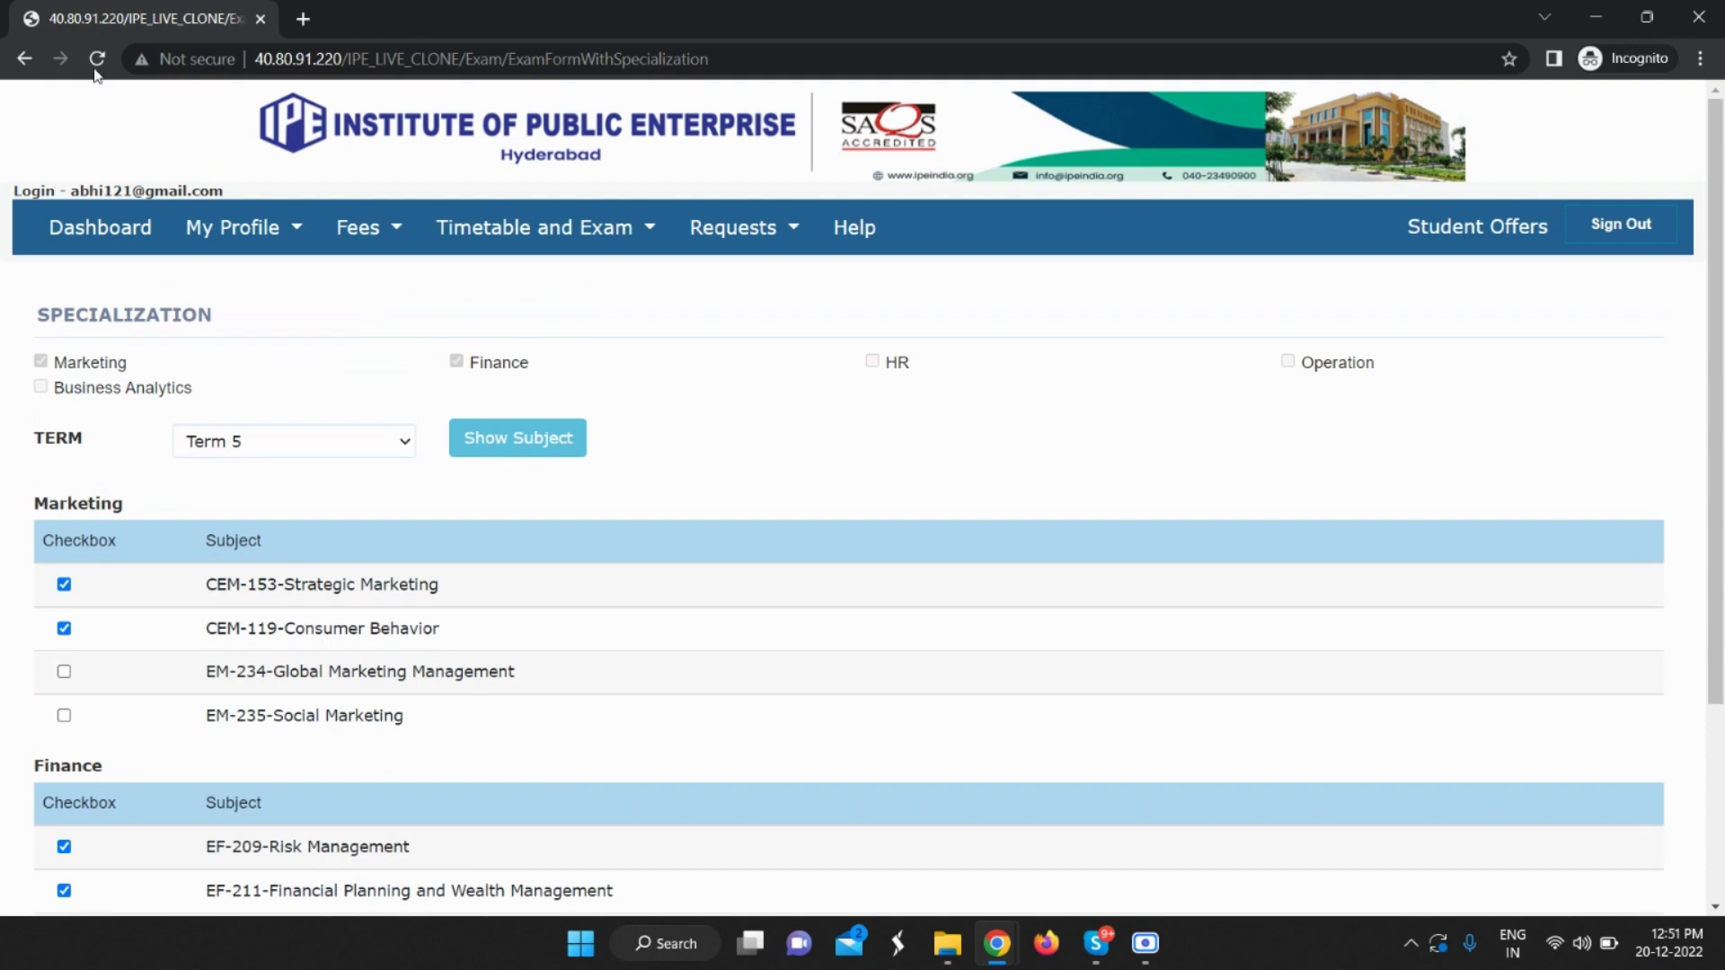
pyautogui.click(180, 223)
pyautogui.scroll(-1, 174, 232)
pyautogui.scroll(-2, 174, 232)
pyautogui.click(97, 60)
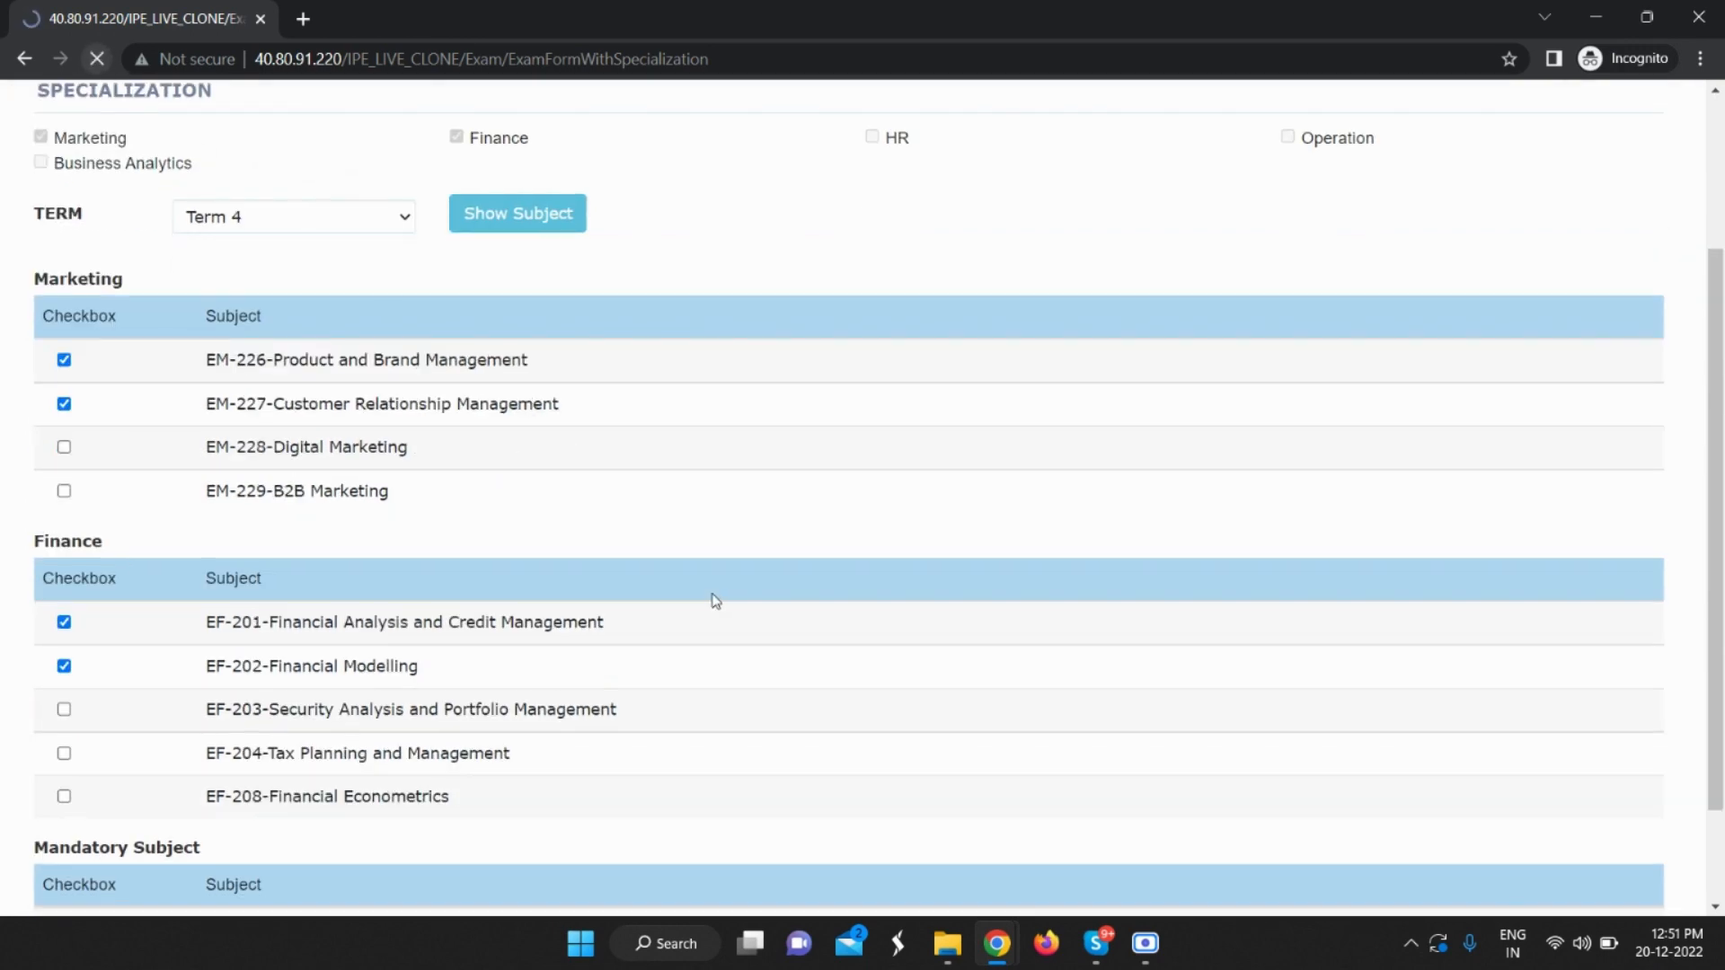
pyautogui.scroll(-1, 712, 549)
pyautogui.scroll(-1, 708, 543)
pyautogui.scroll(1, 704, 518)
pyautogui.scroll(-1, 661, 565)
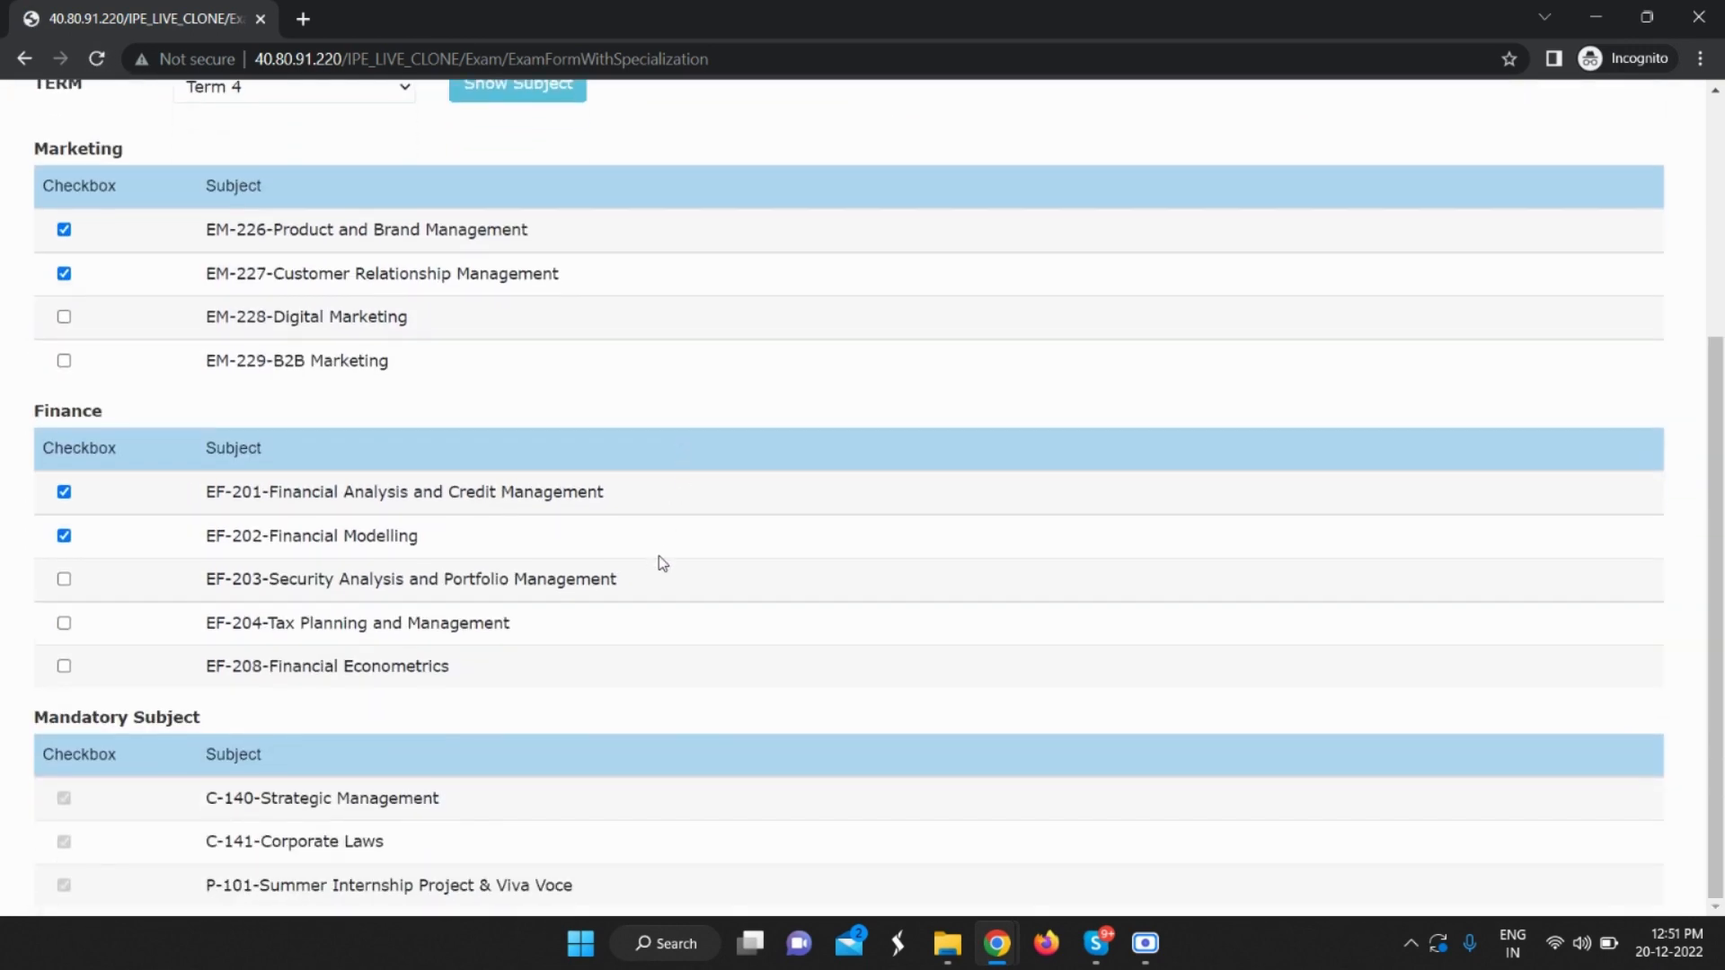
# For Term 5, choose EM-234-Global Marketing Management in place of CEM-119-Consumer Behavior and save the selection.
pyautogui.scroll(1, 244, 301)
pyautogui.scroll(1, 244, 304)
pyautogui.click(266, 194)
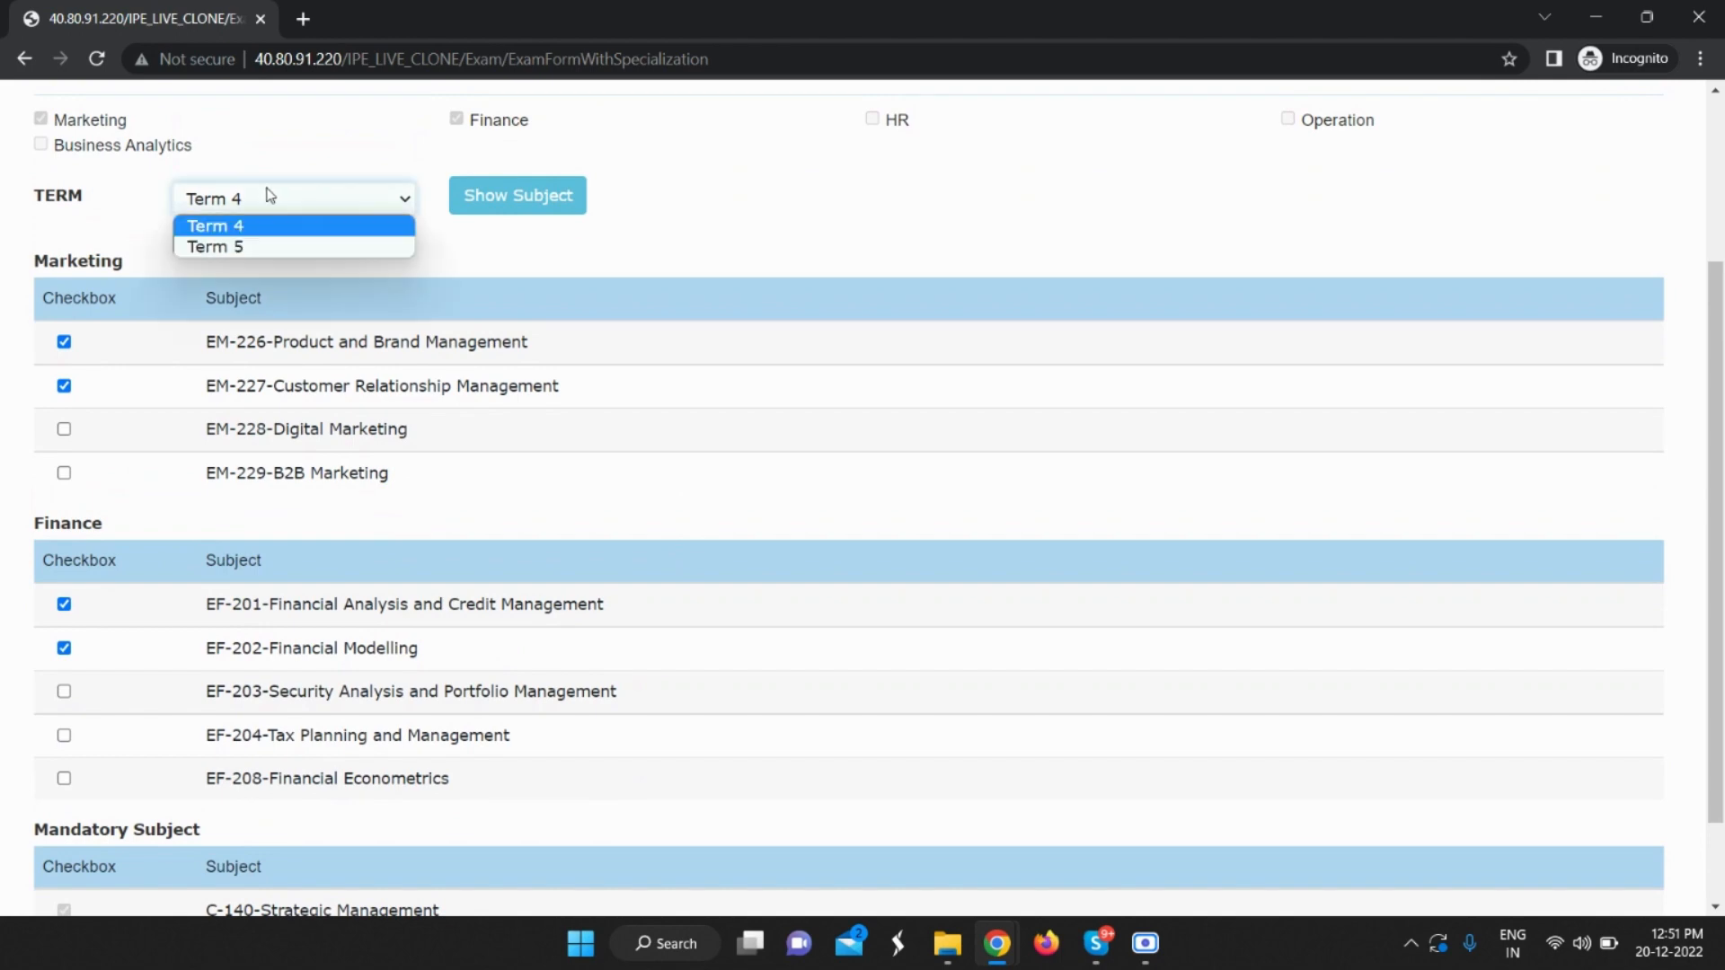
pyautogui.click(277, 246)
pyautogui.click(476, 212)
pyautogui.scroll(-3, 611, 400)
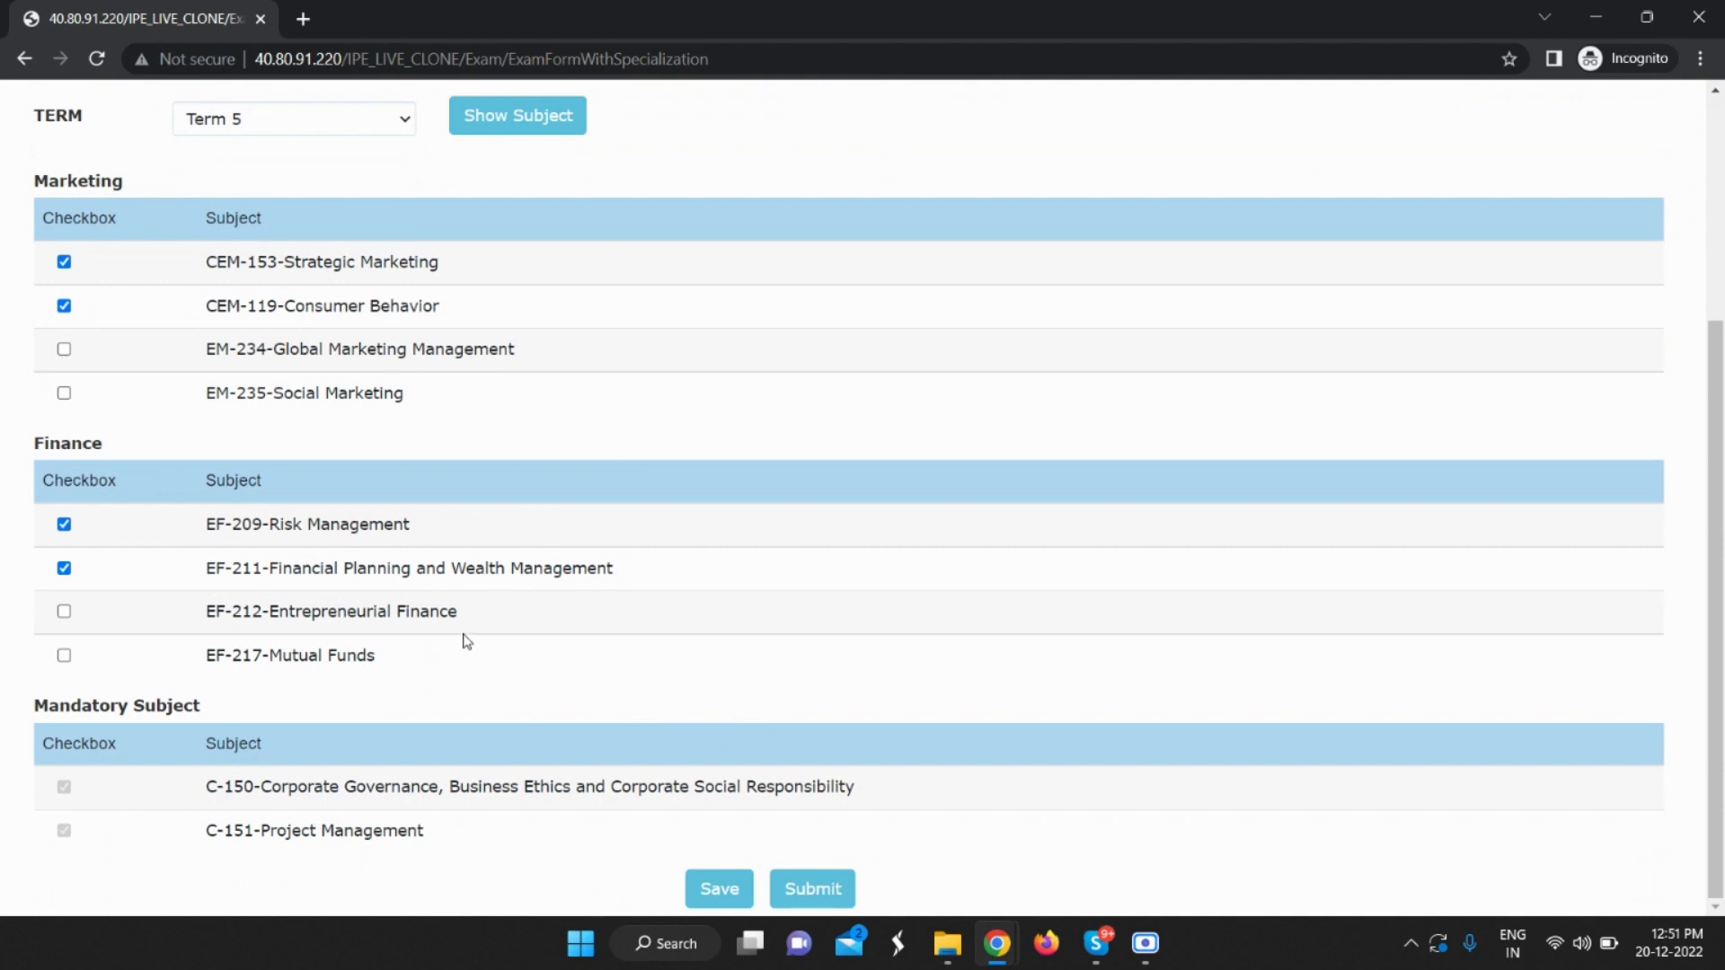
pyautogui.click(64, 349)
pyautogui.click(64, 306)
pyautogui.click(726, 893)
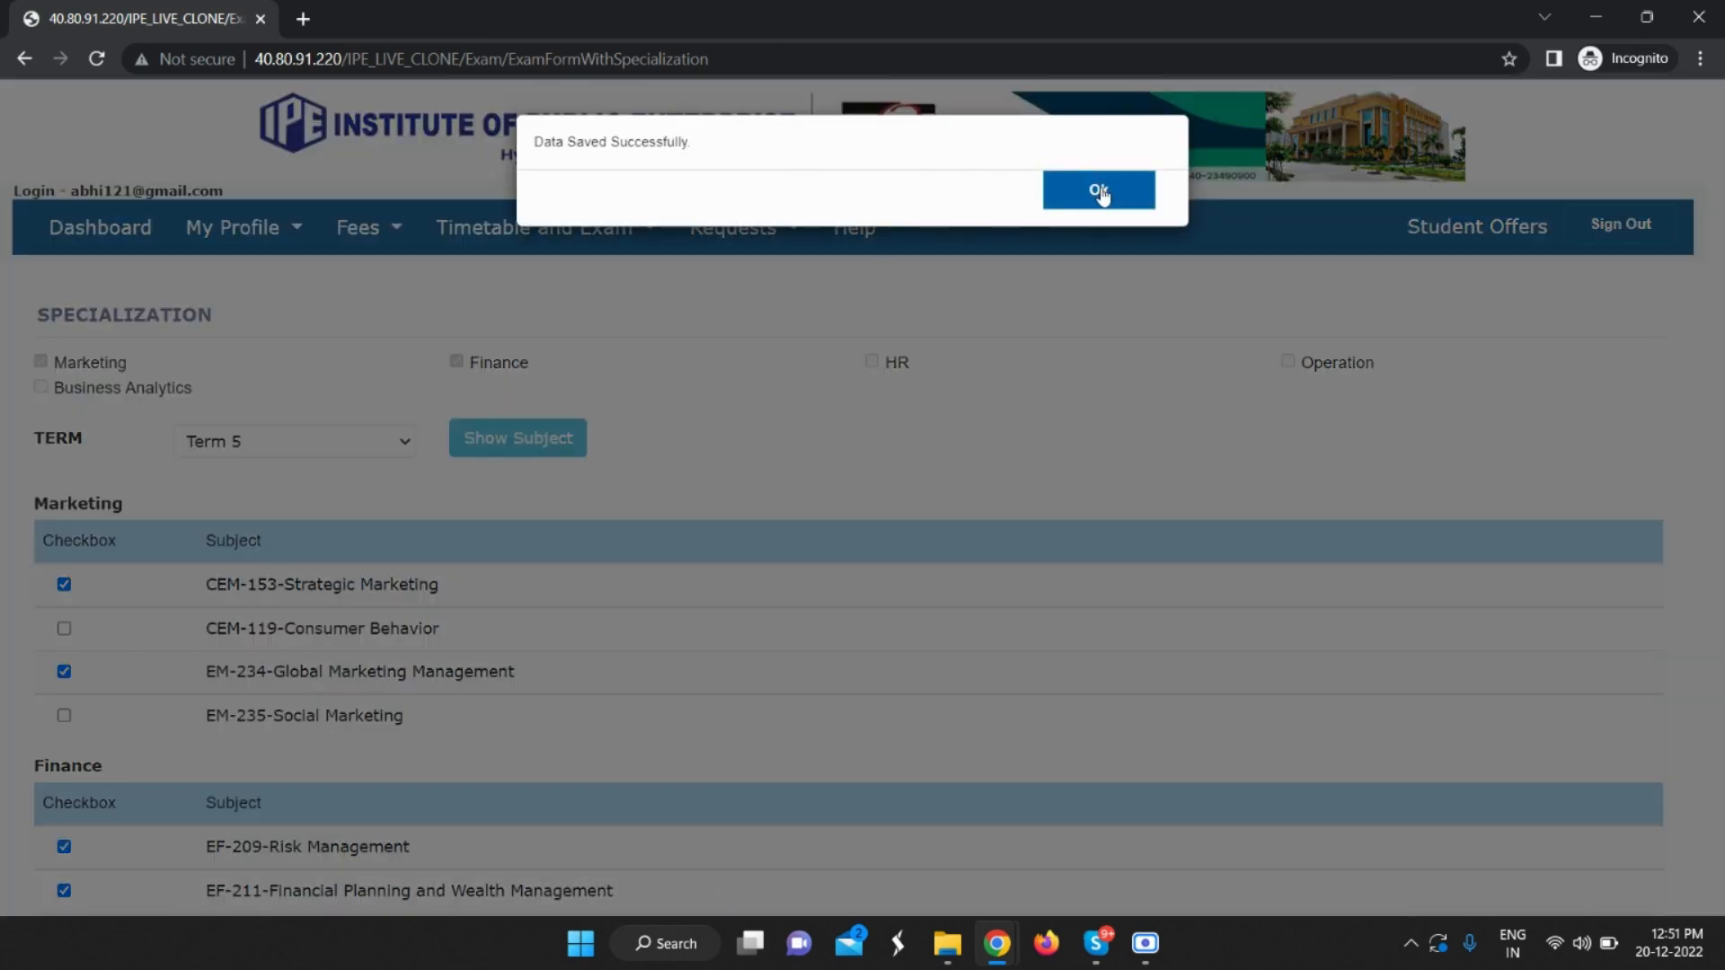
pyautogui.click(1100, 192)
# Submit the revised Term 5 subject selection and acknowledge the submission.
pyautogui.scroll(-3, 875, 536)
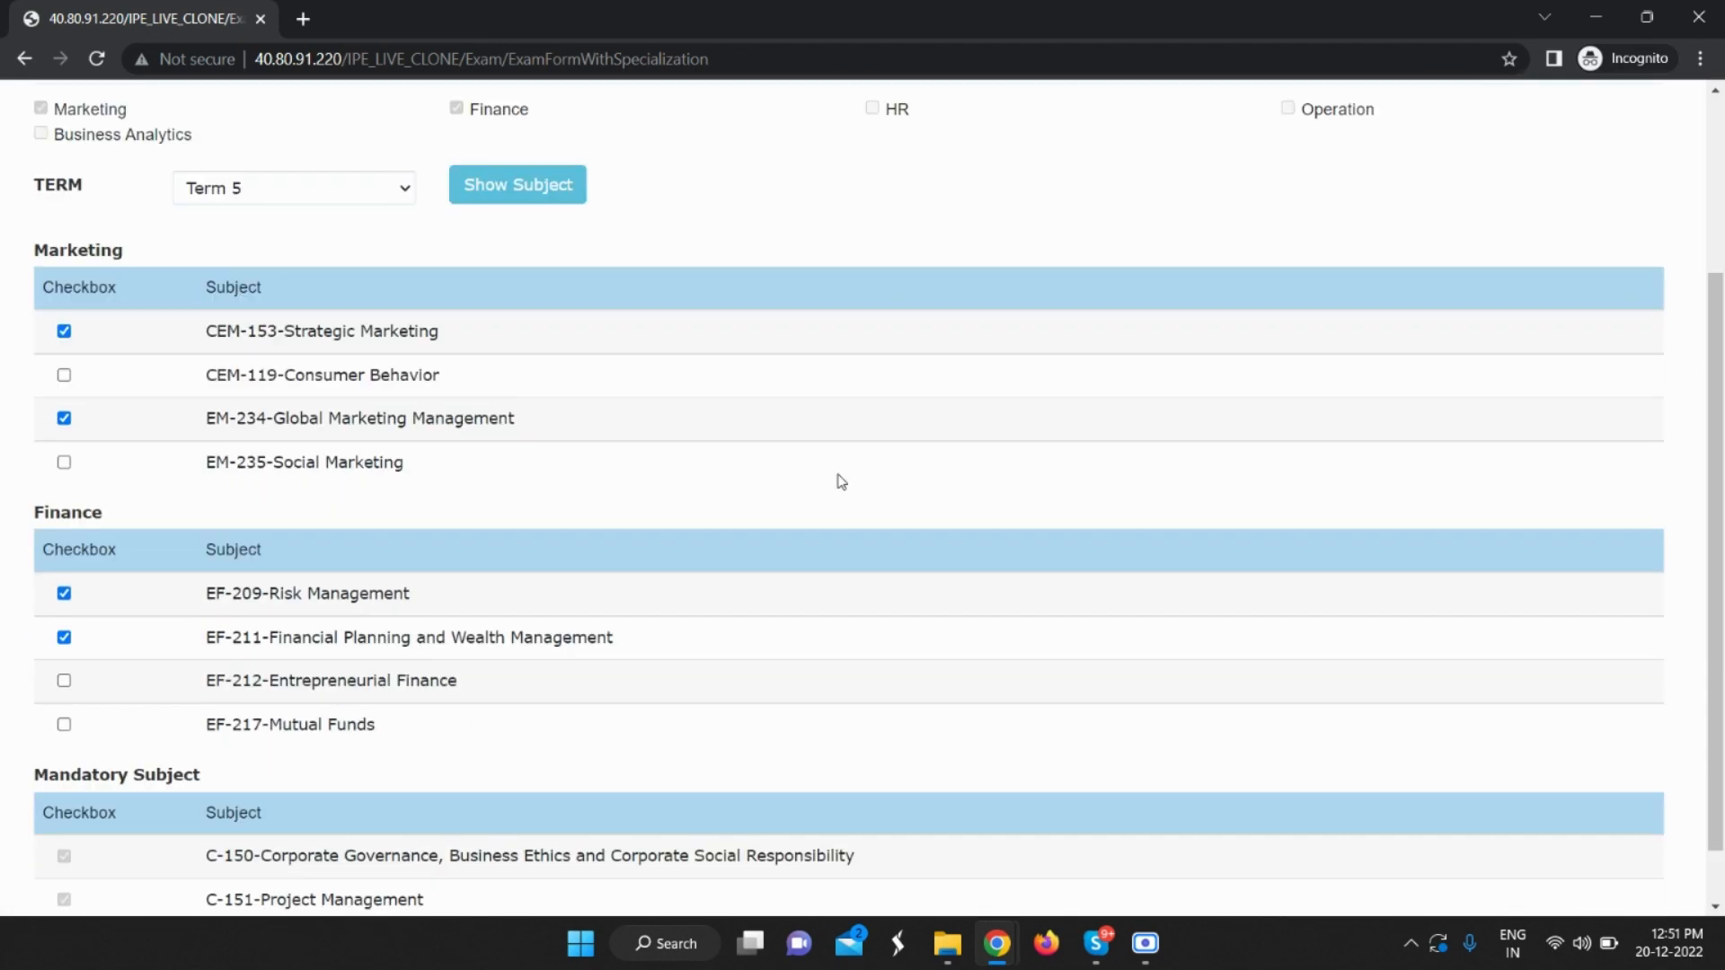
pyautogui.click(839, 900)
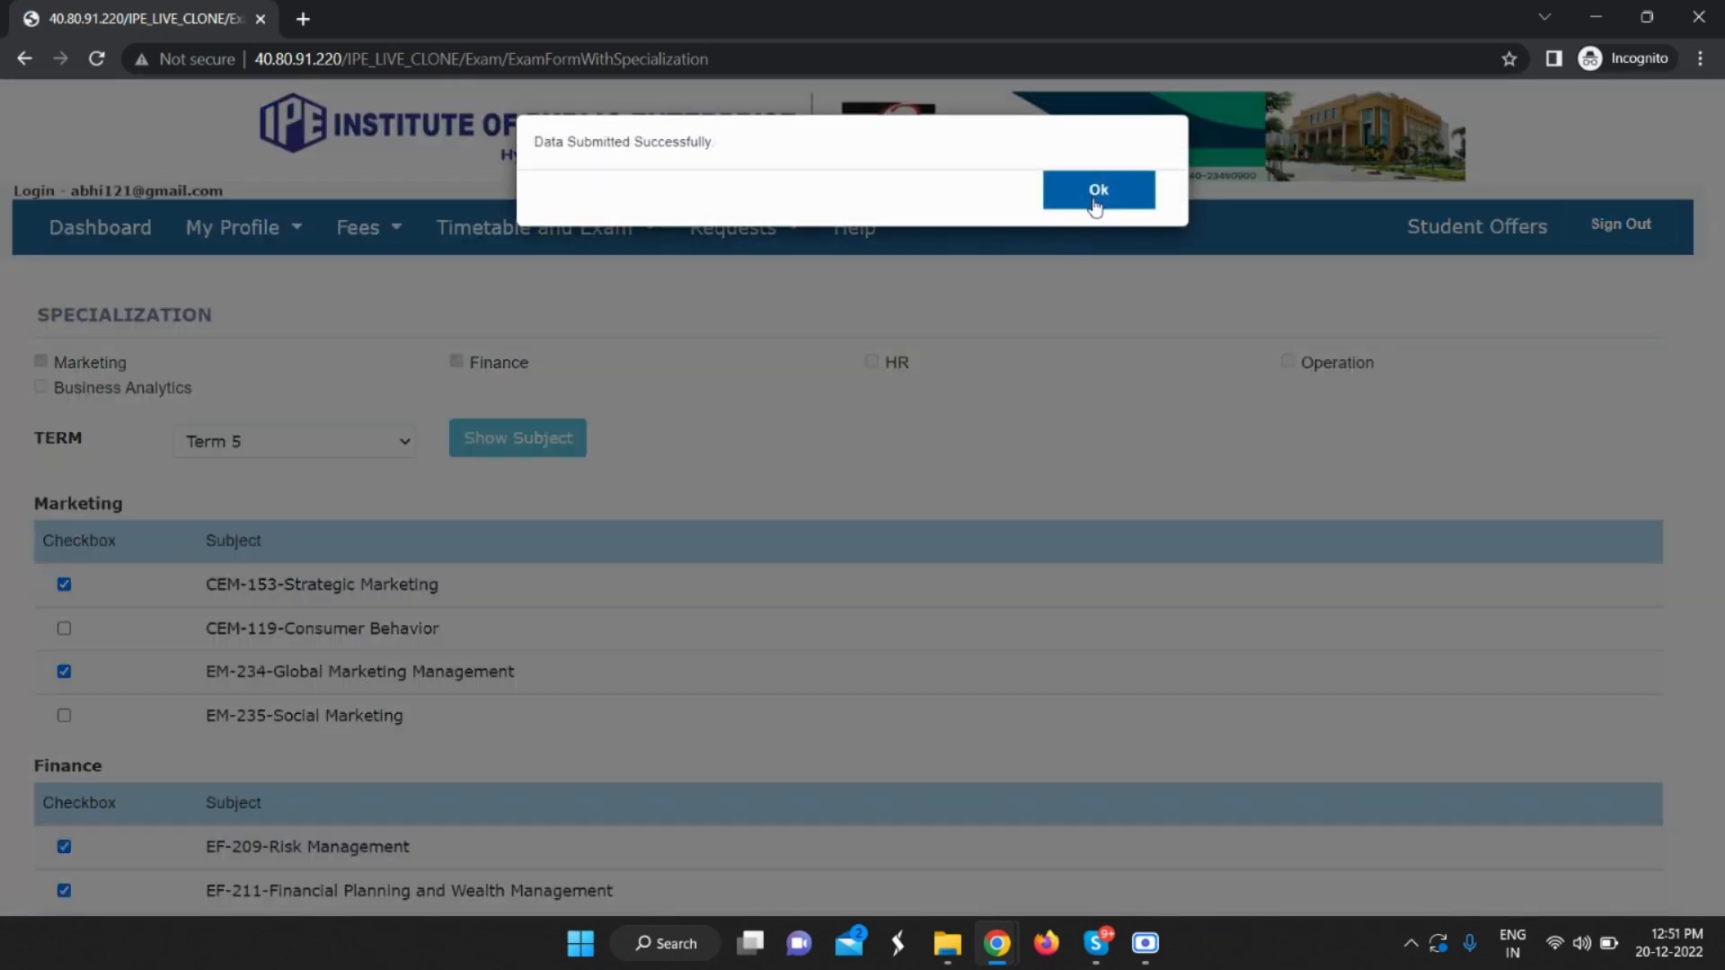
pyautogui.click(1095, 206)
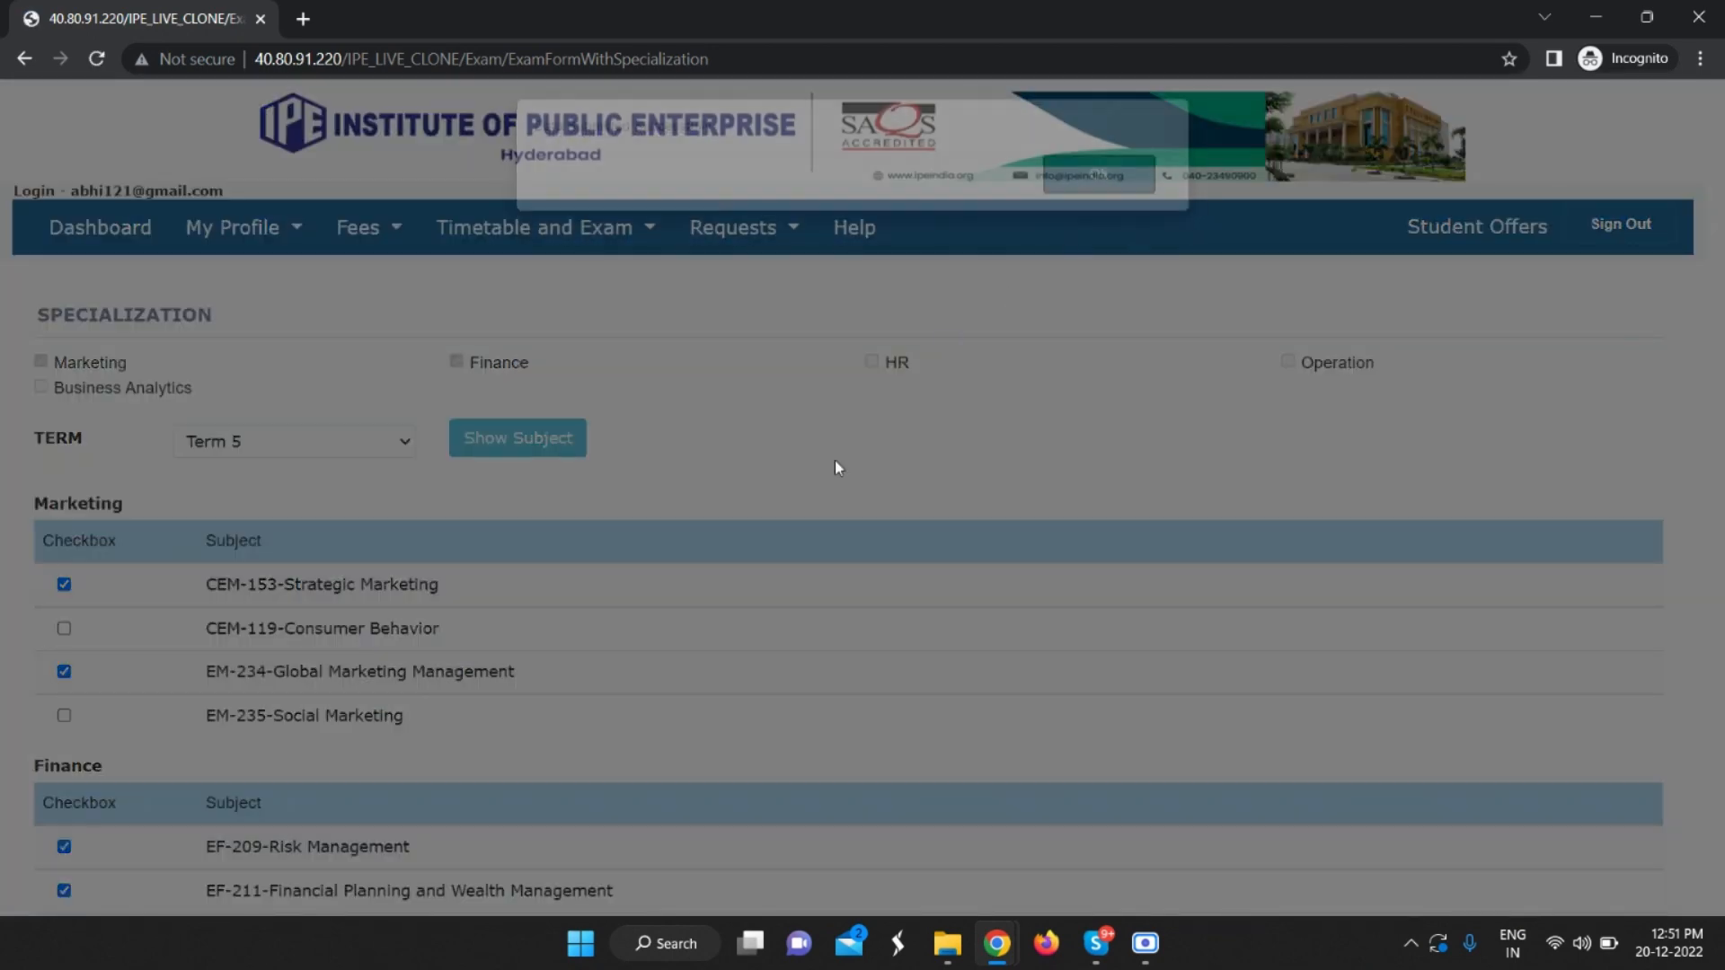
pyautogui.scroll(-3, 747, 424)
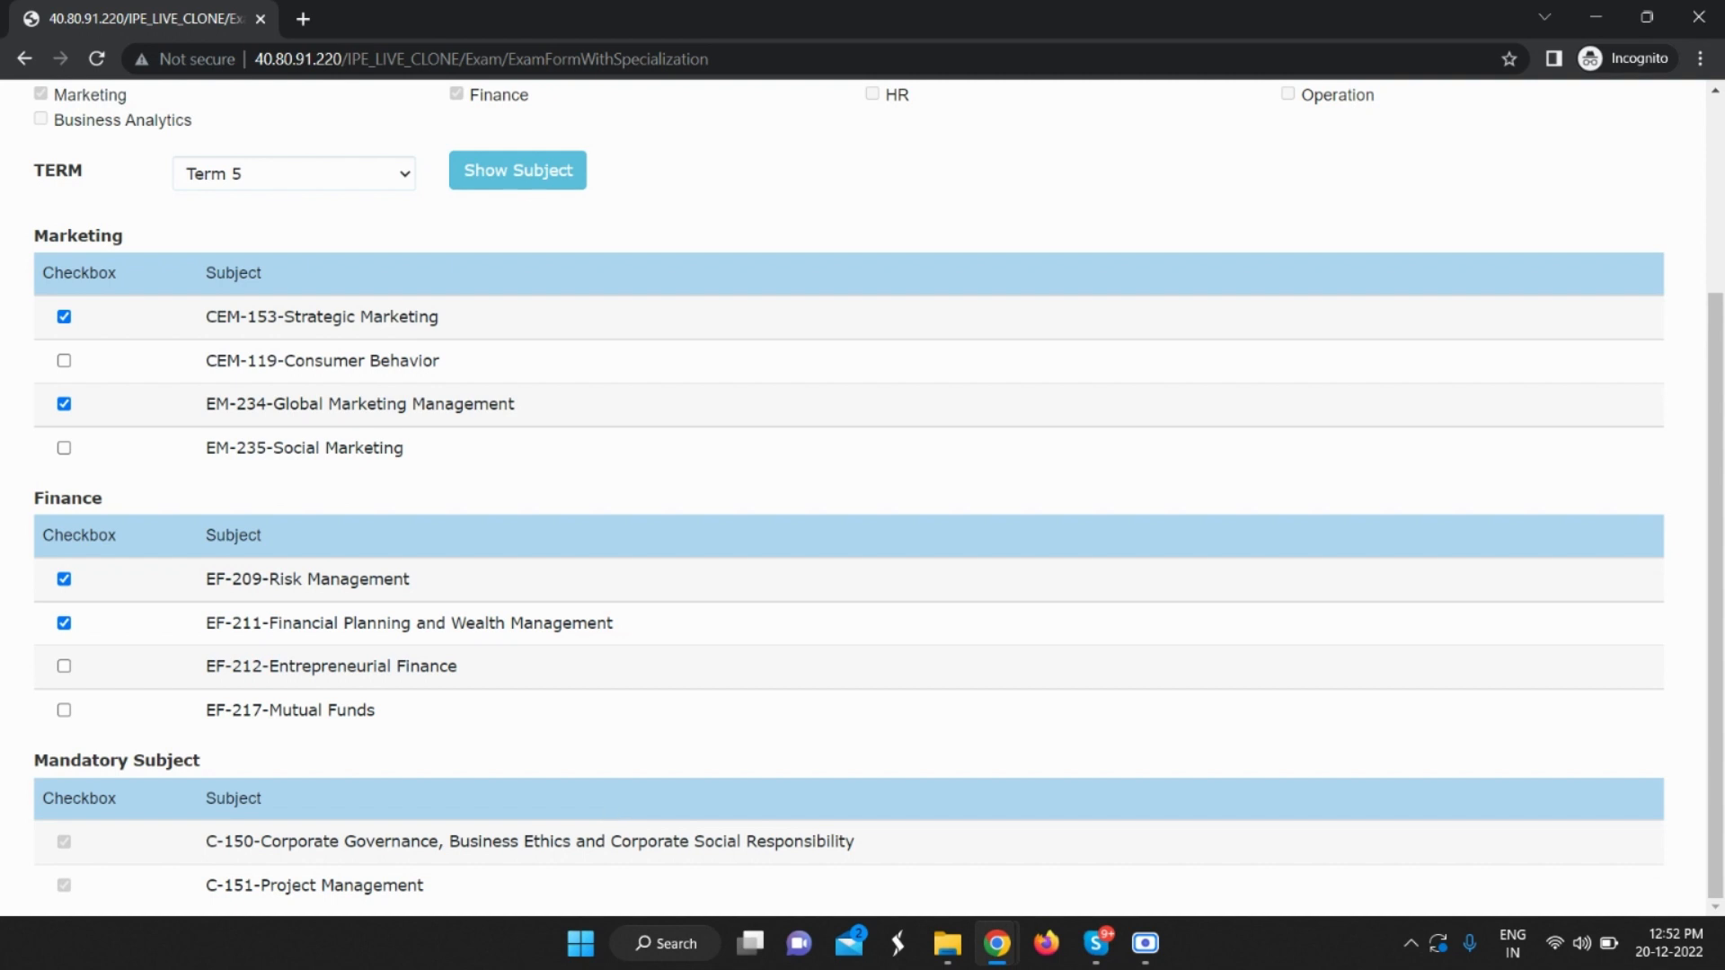
# Switch to the Outlook window to read the Reject Specialization Subject e-mail, and return to the Incognito Chrome window.
pyautogui.moveTo(996, 942)
pyautogui.click(724, 857)
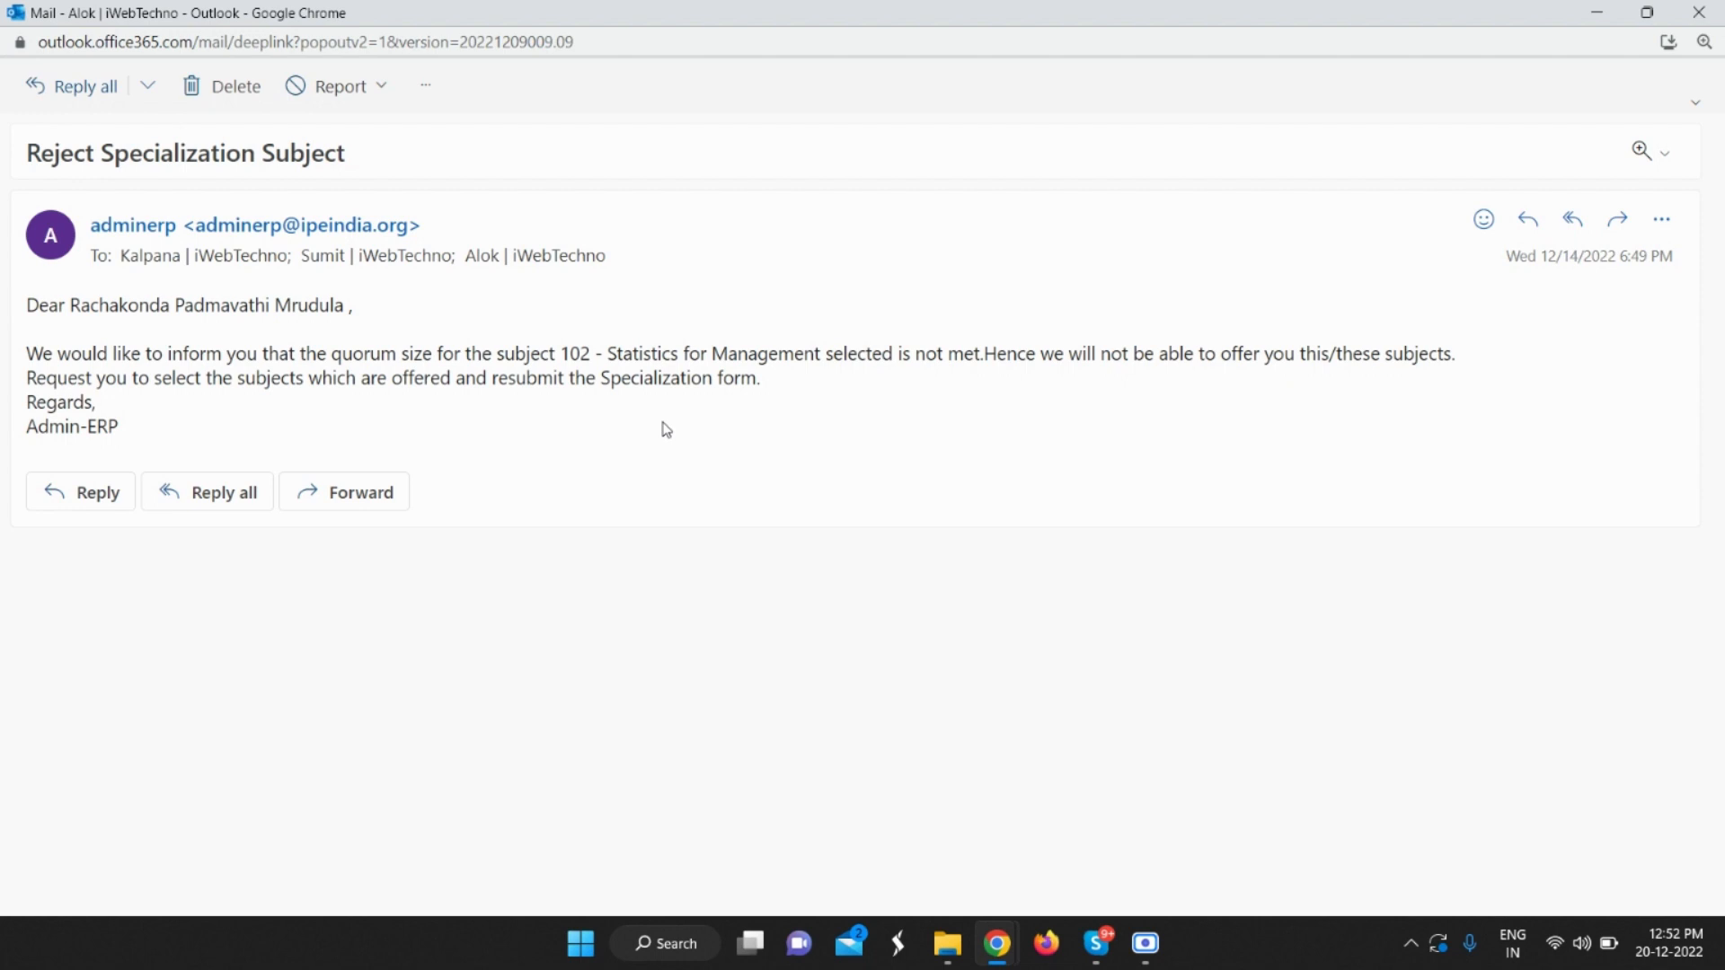
pyautogui.click(998, 951)
pyautogui.click(1075, 809)
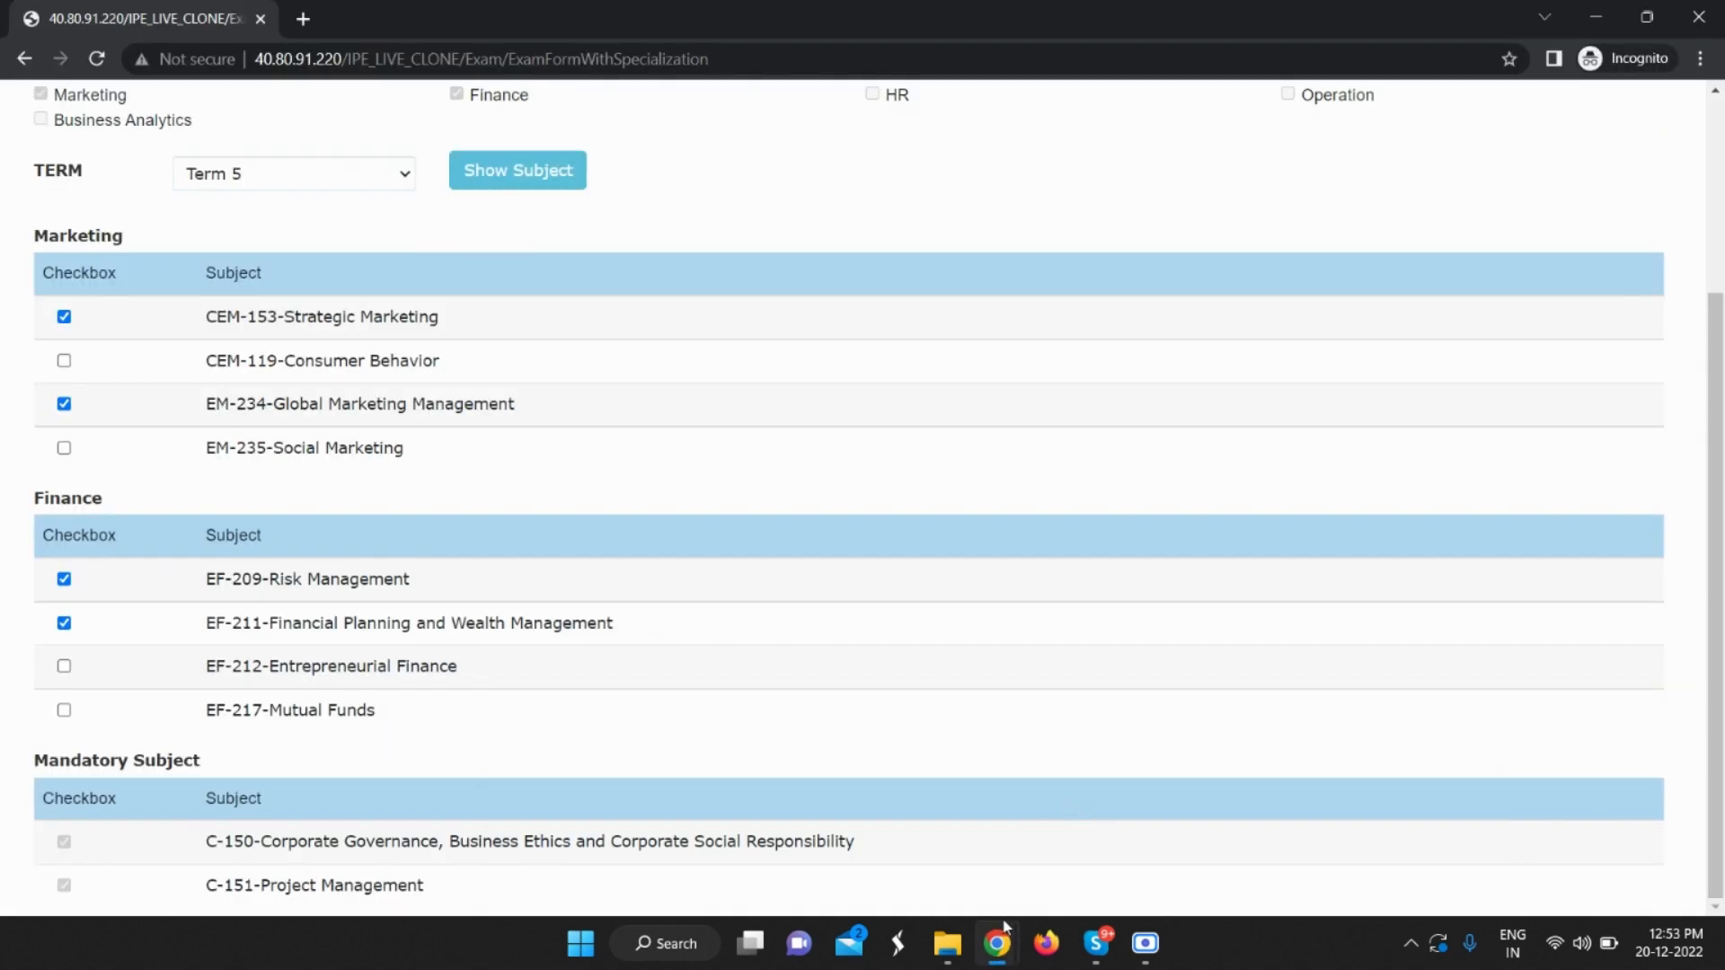
# Switch to the admission account's Chrome window, reload the student's specialization form, and close its tab to return to the student list.
pyautogui.moveTo(1006, 930)
pyautogui.click(911, 841)
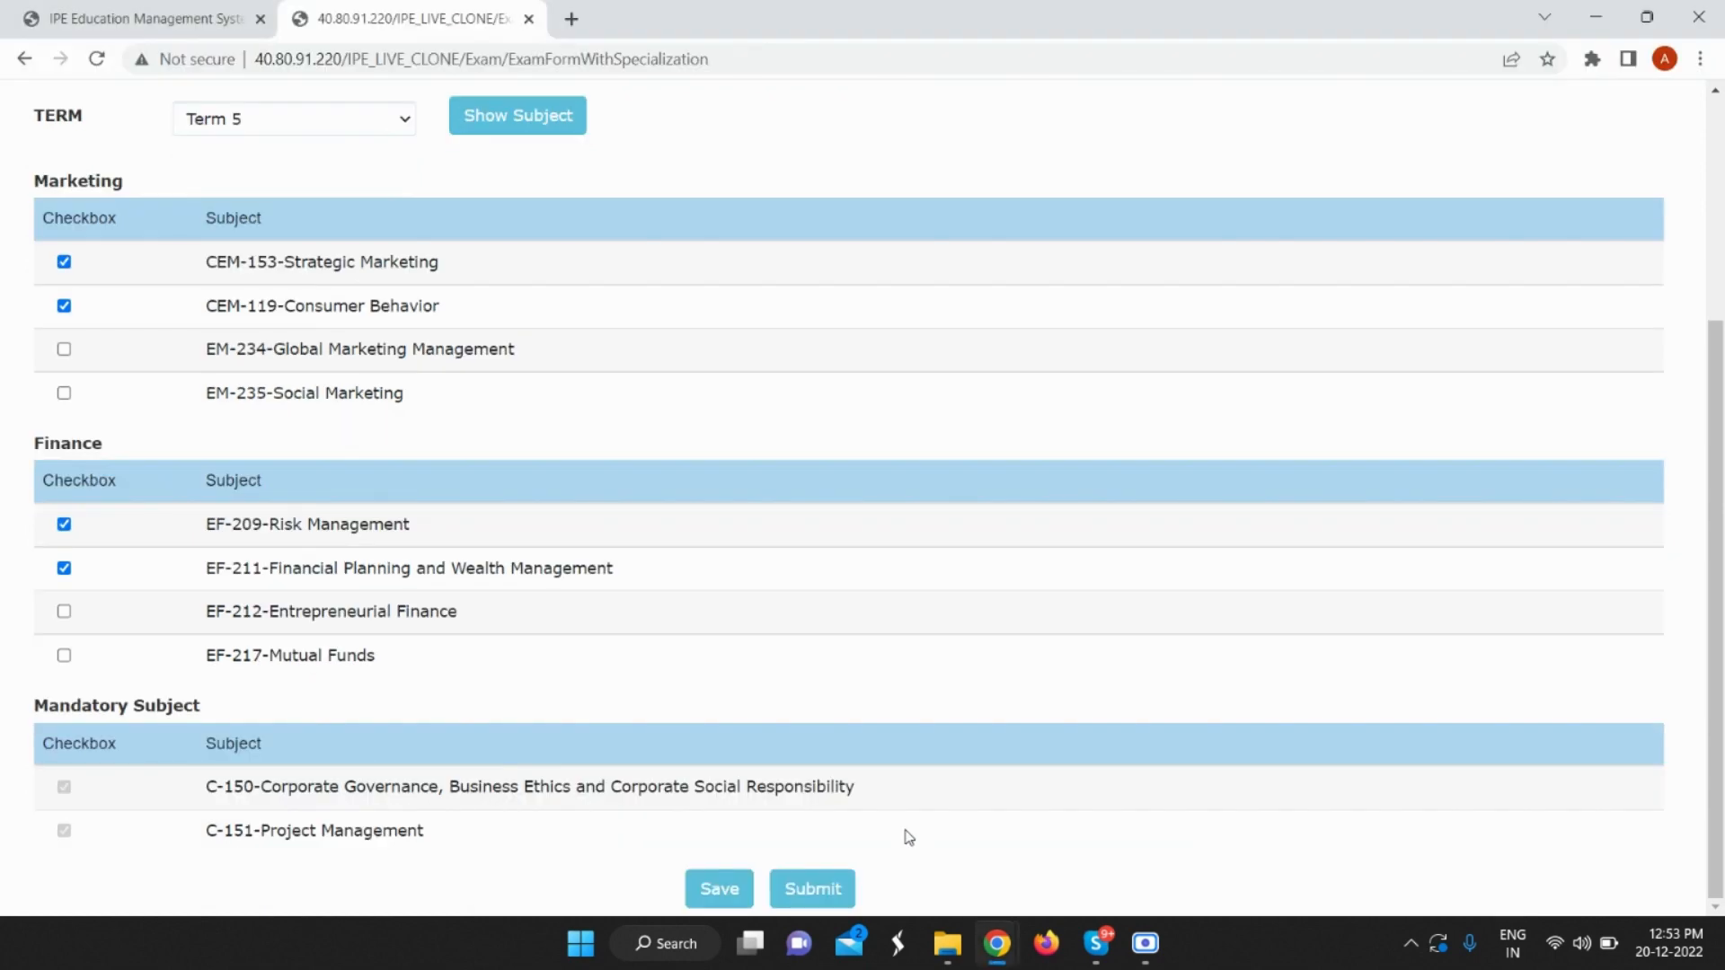
pyautogui.click(99, 58)
pyautogui.scroll(1, 555, 481)
pyautogui.scroll(4, 533, 446)
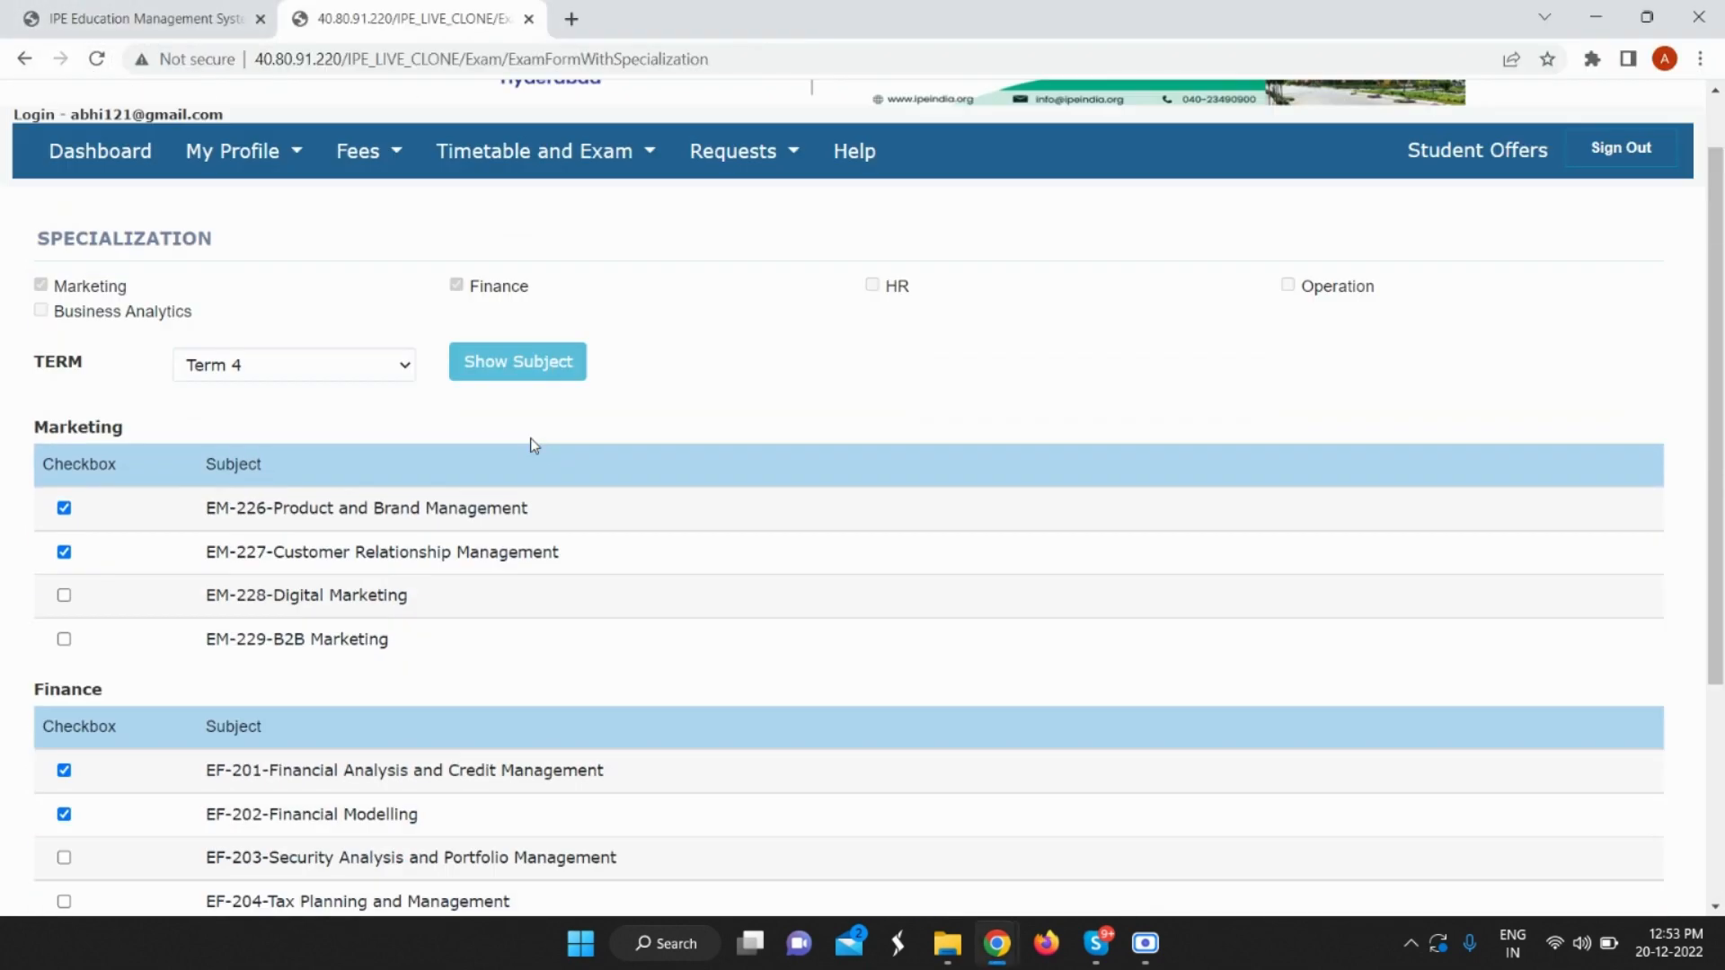
pyautogui.click(206, 11)
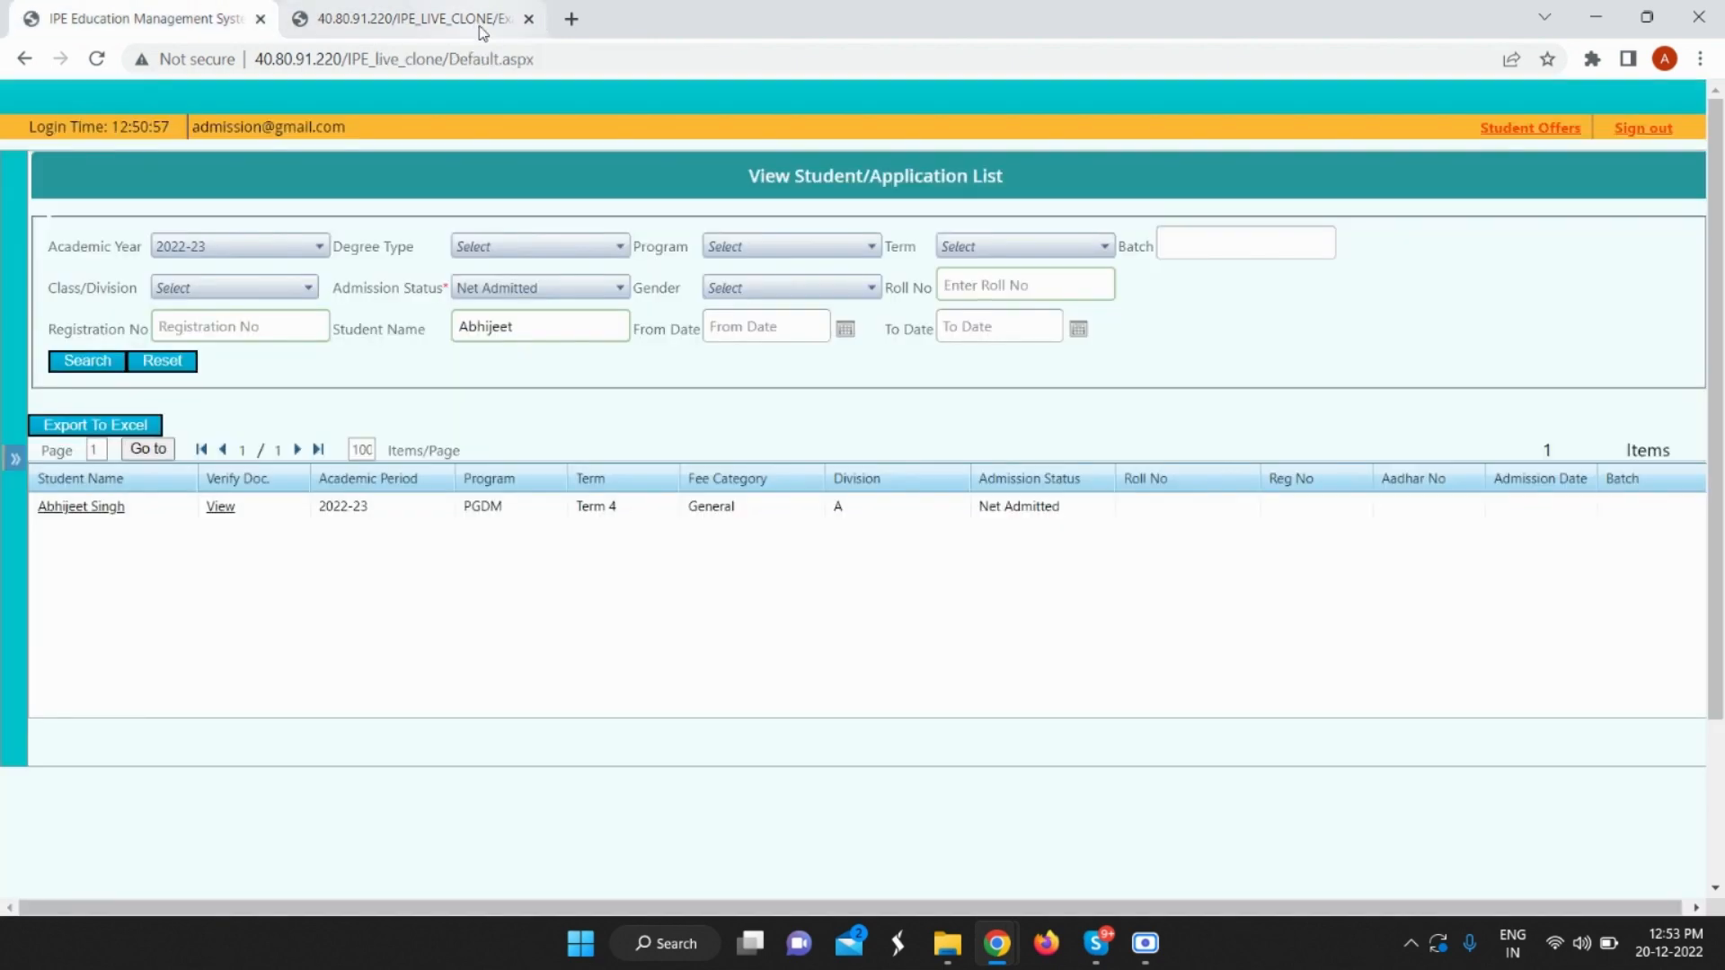
pyautogui.click(528, 18)
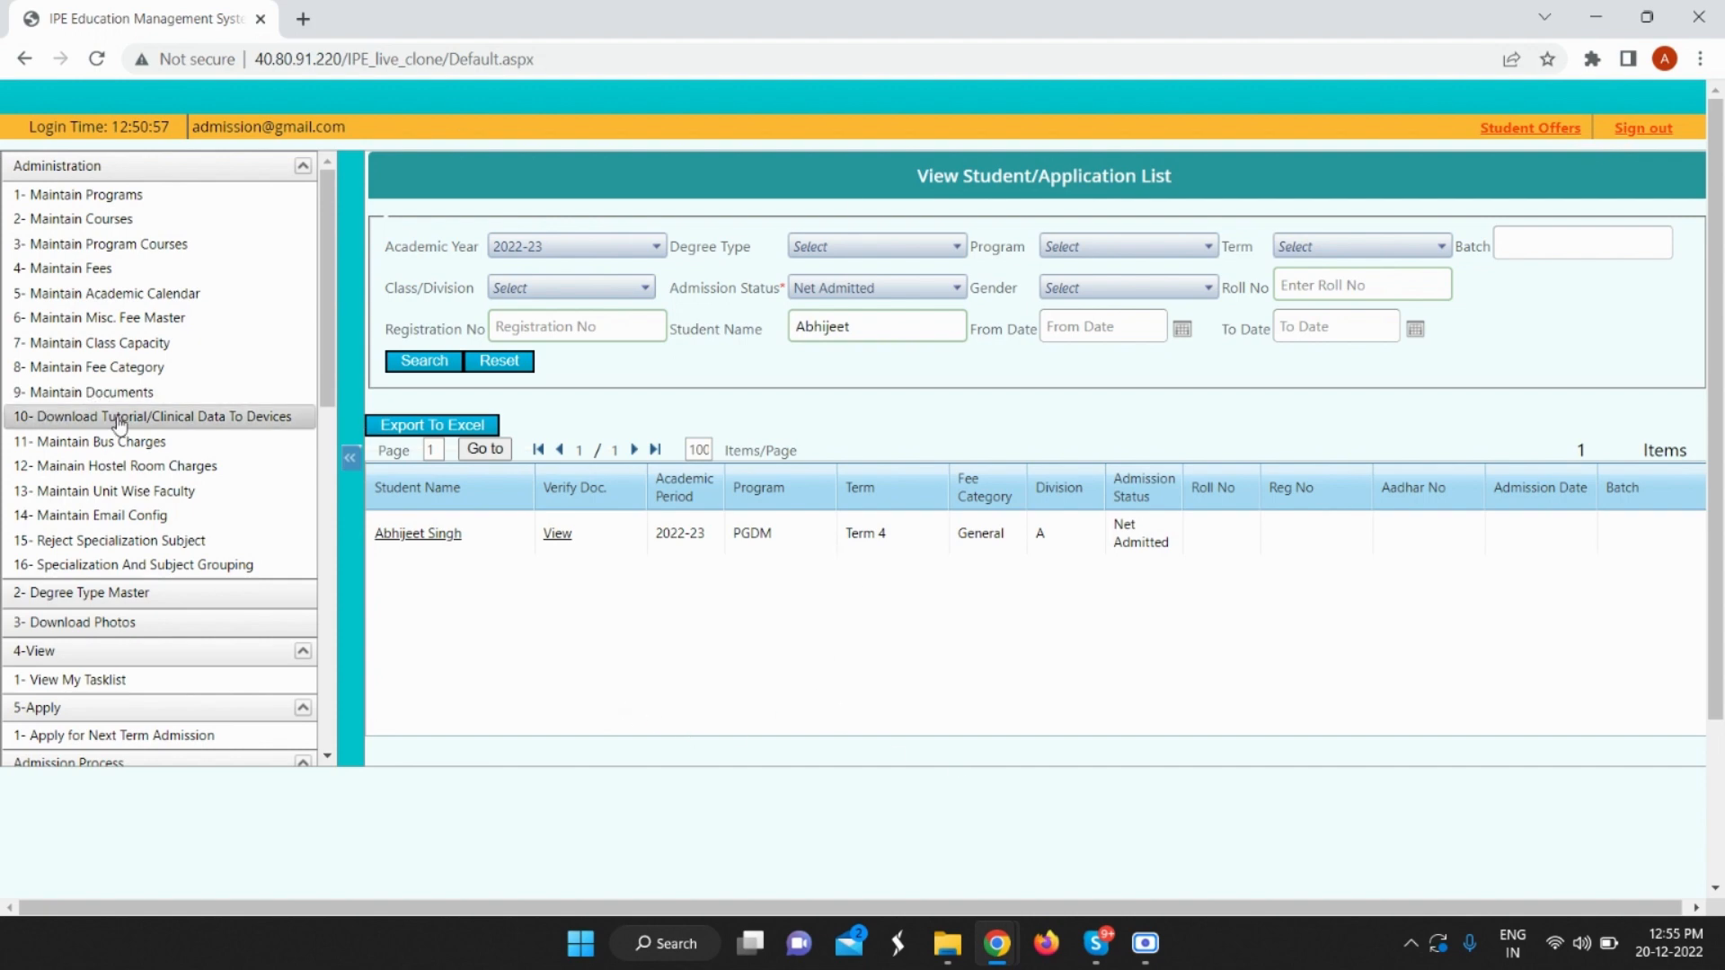
# Open the Specialization Subject Combinations report among the Admission Reports.
pyautogui.scroll(-1, 135, 428)
pyautogui.scroll(-3, 135, 429)
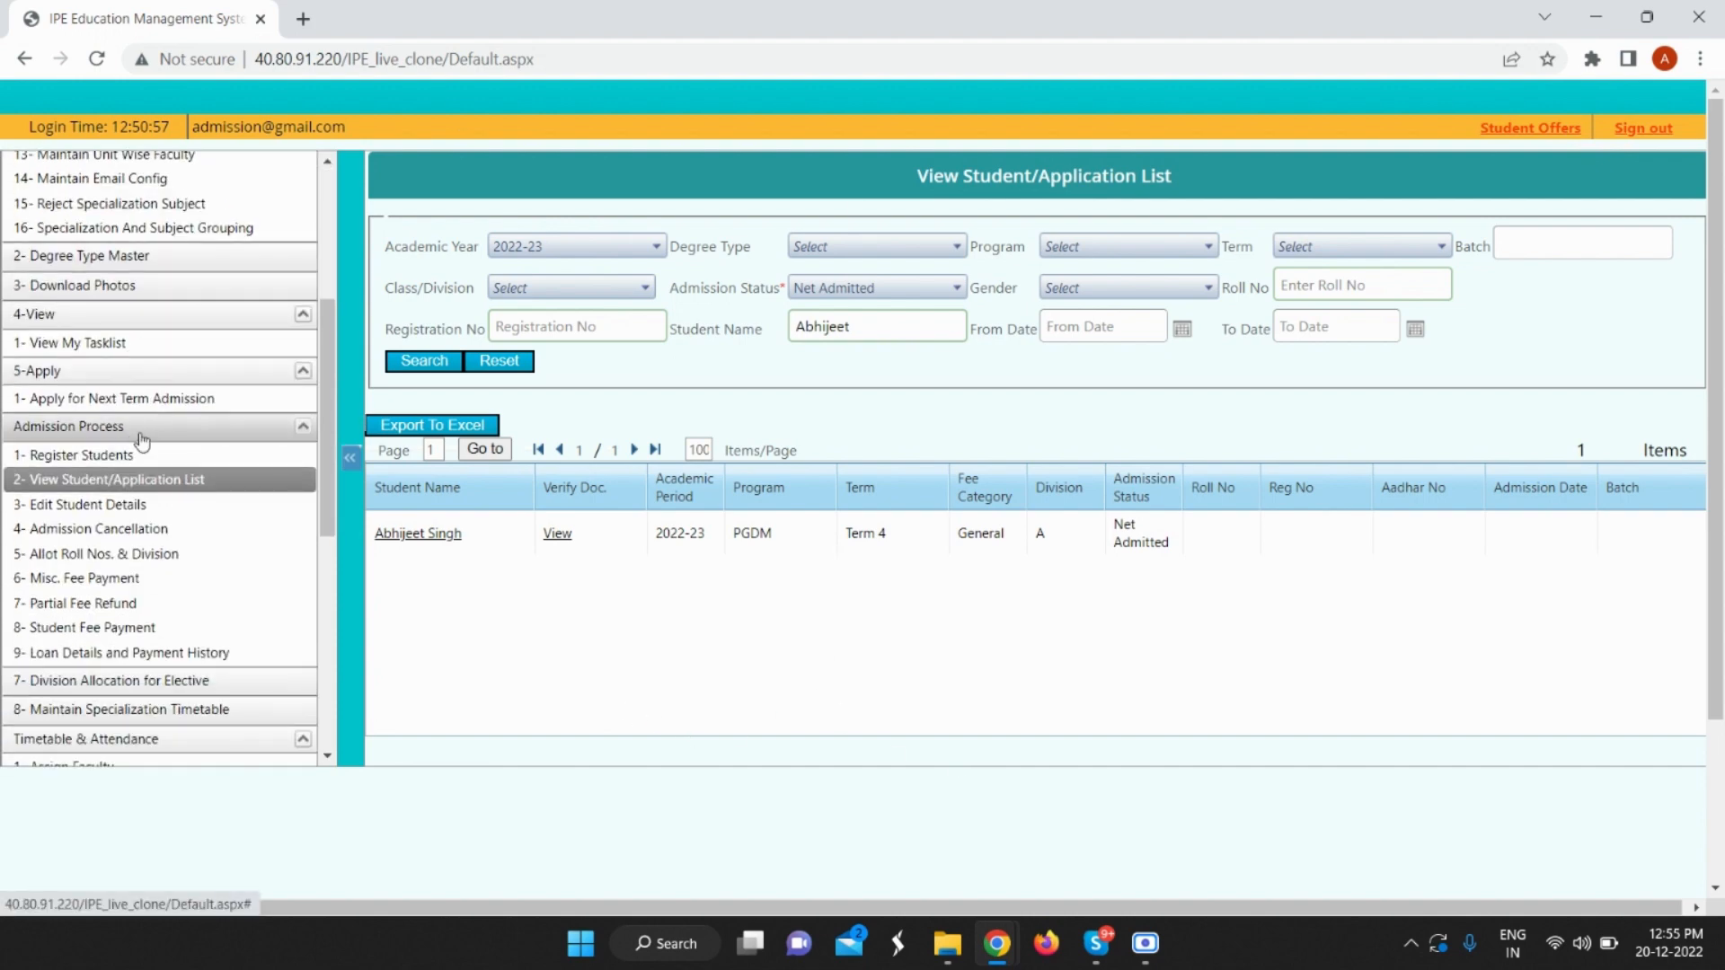
pyautogui.scroll(-5, 137, 430)
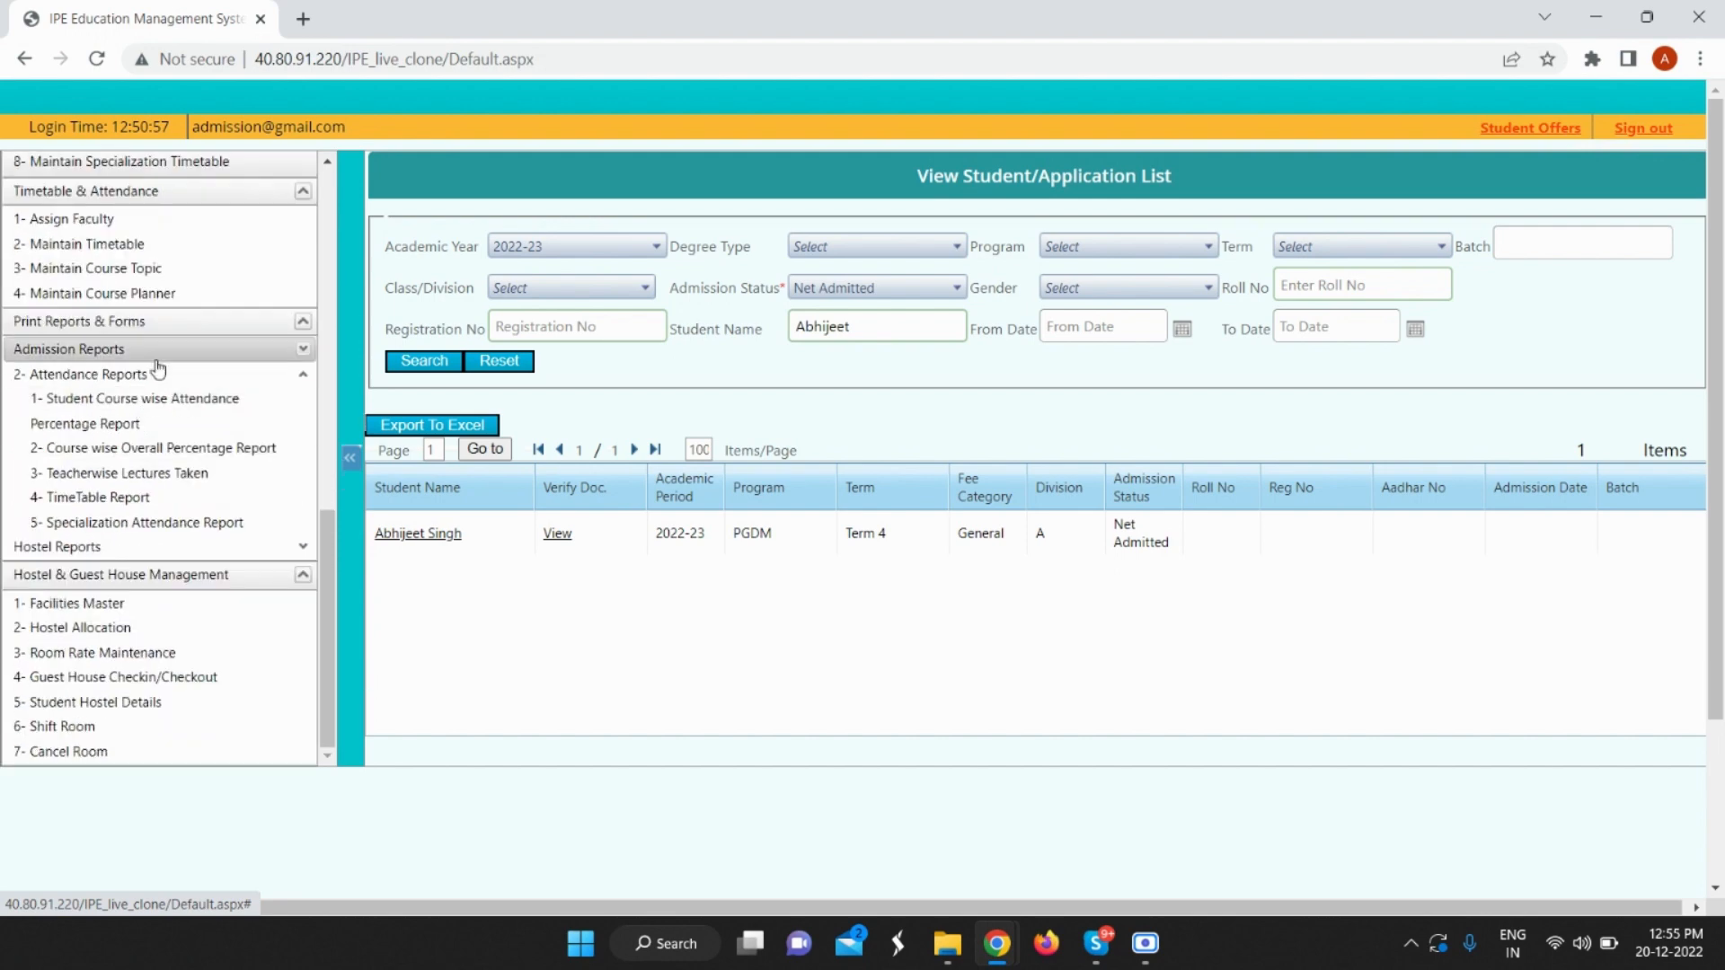
pyautogui.click(166, 356)
pyautogui.scroll(-5, 171, 351)
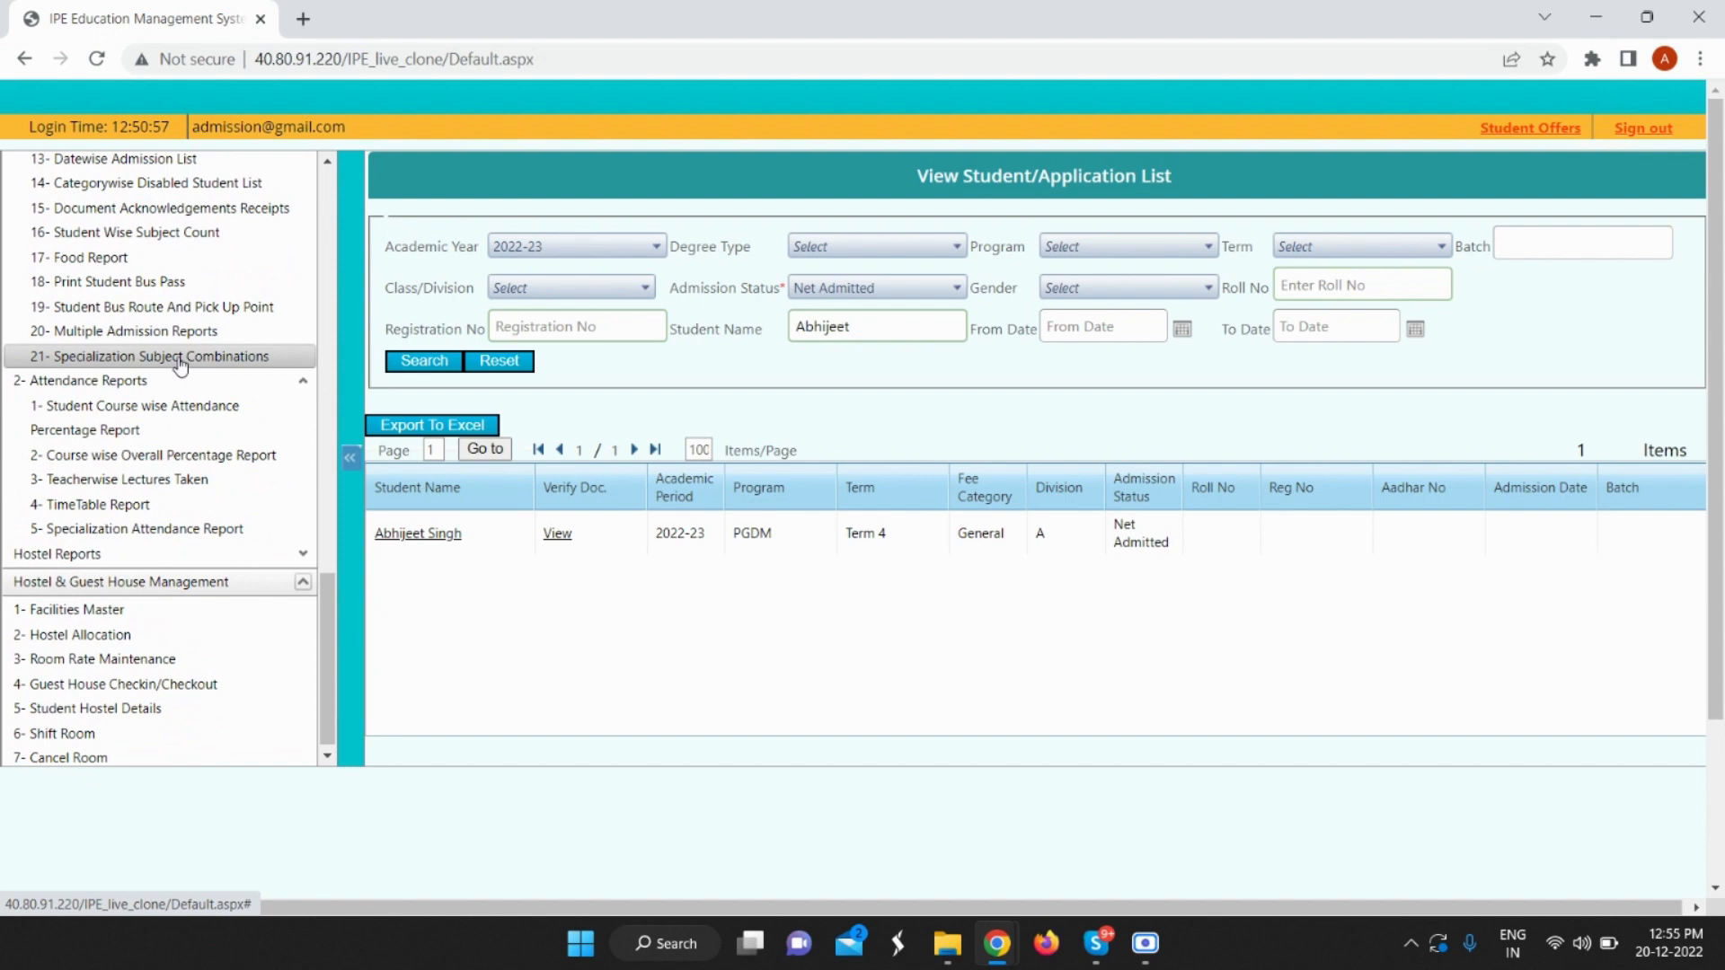
pyautogui.click(180, 358)
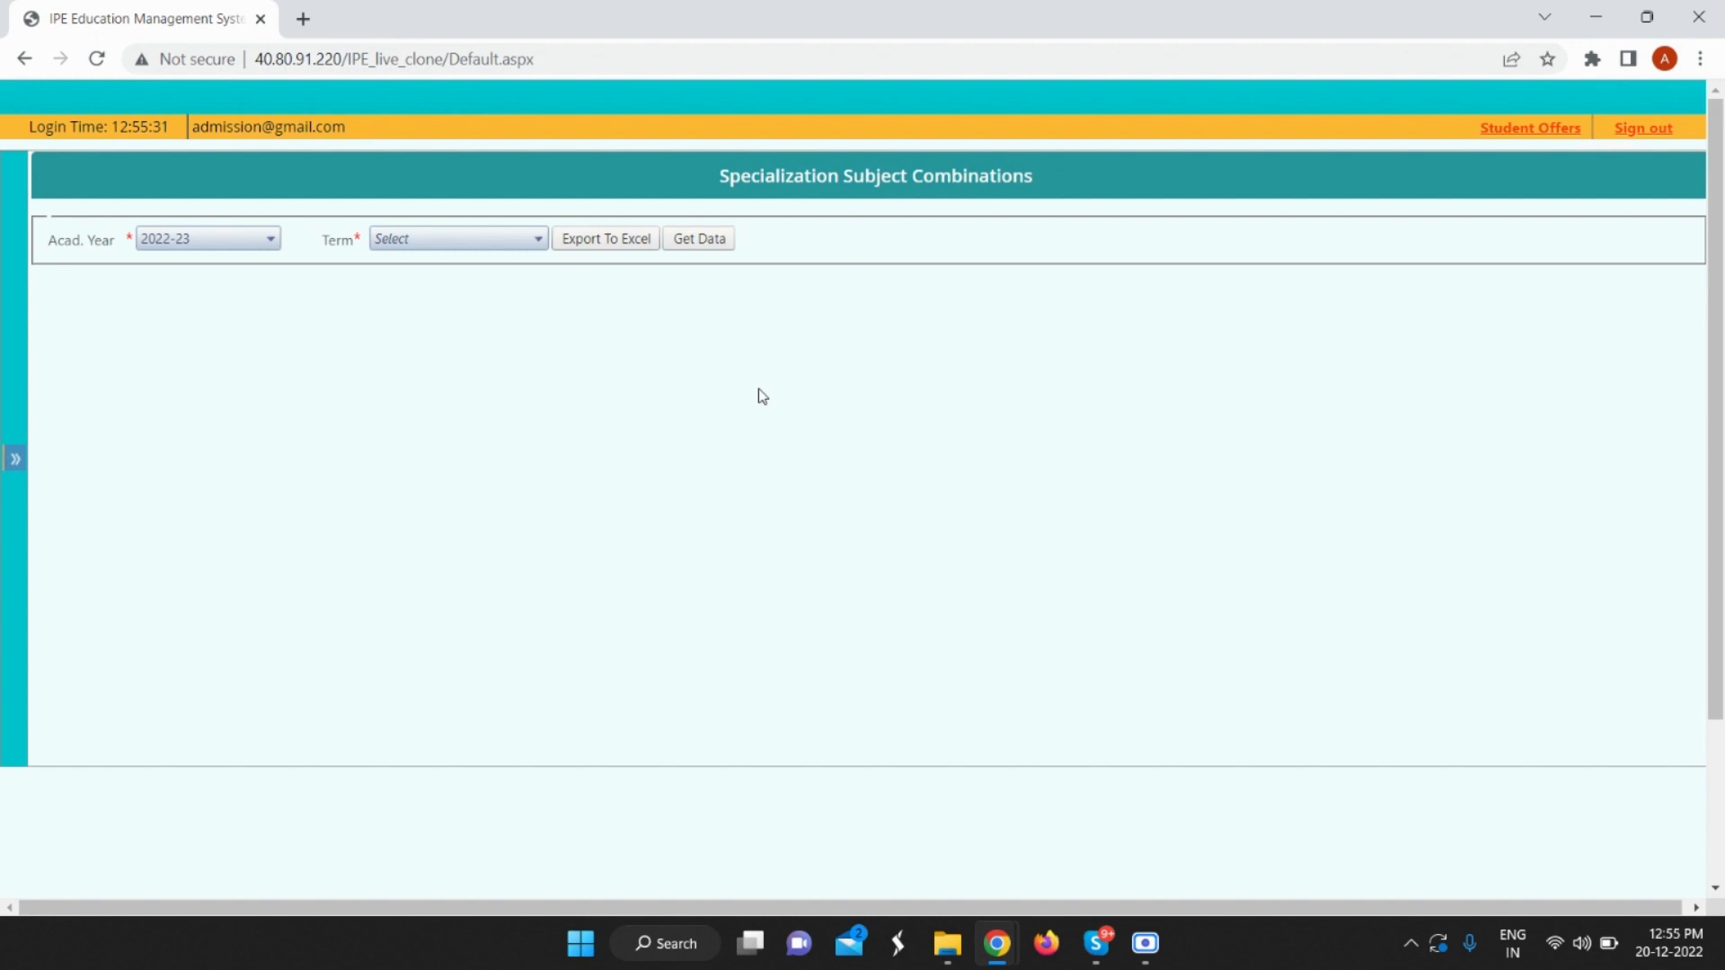
# Get the subject combinations data for Term 5 of academic year 2022-23 and examine the combinations with their student counts.
pyautogui.click(487, 238)
pyautogui.click(456, 367)
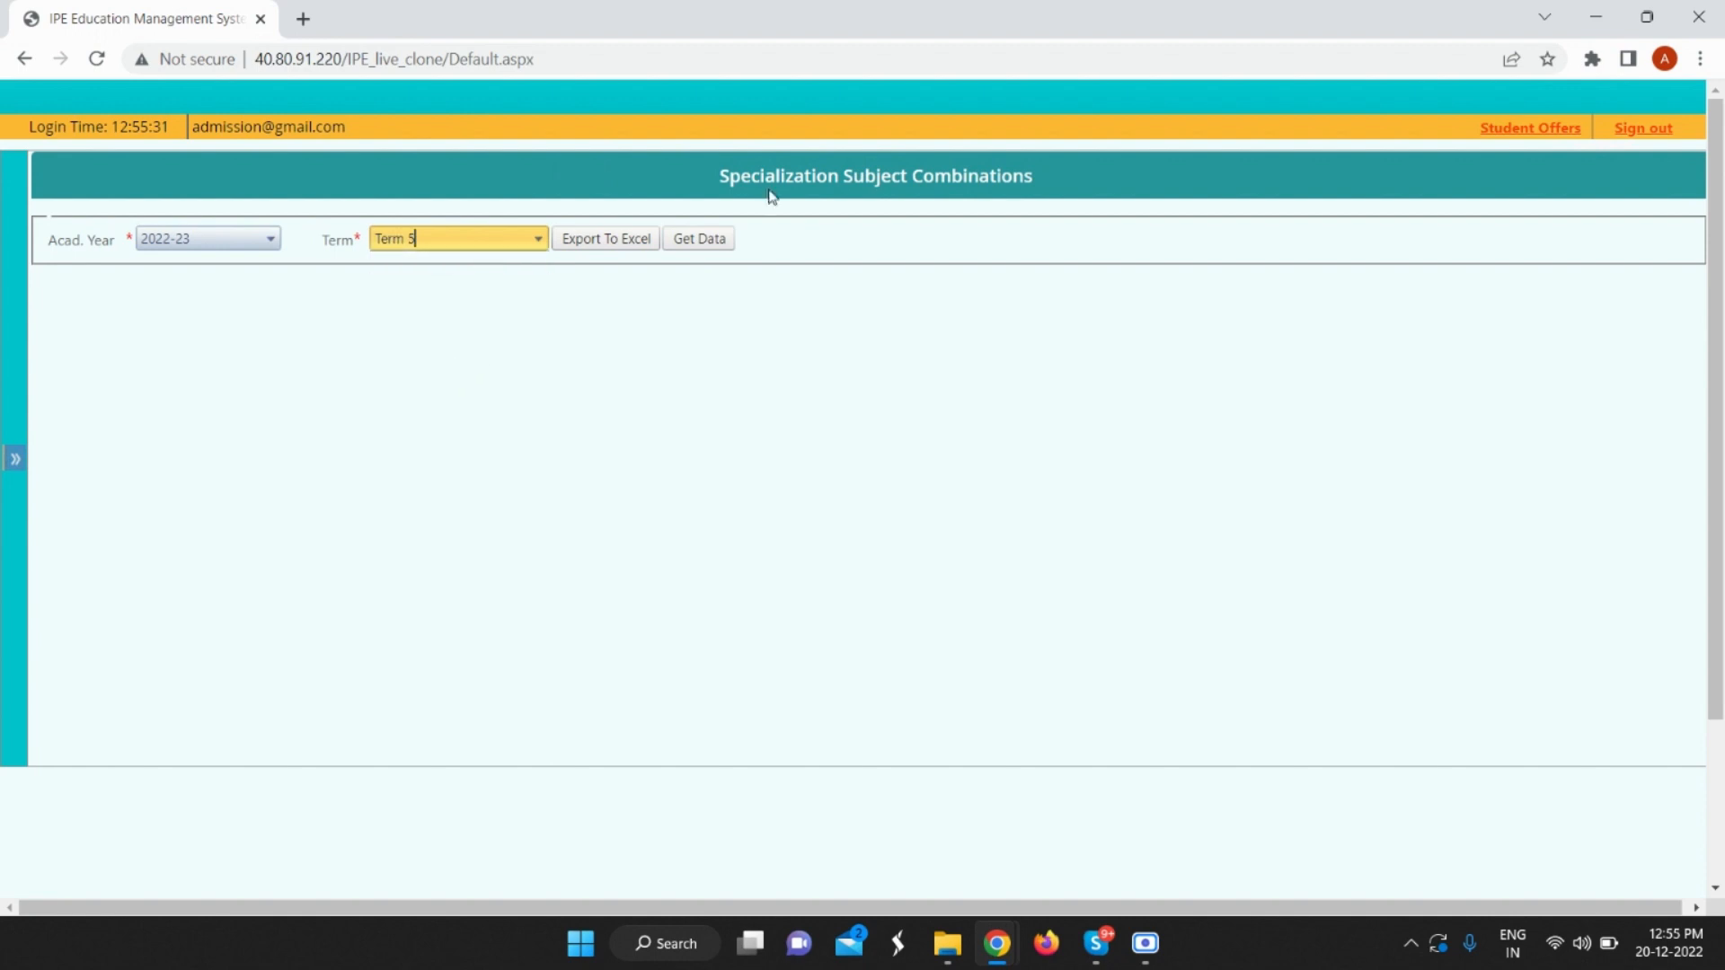
pyautogui.click(691, 245)
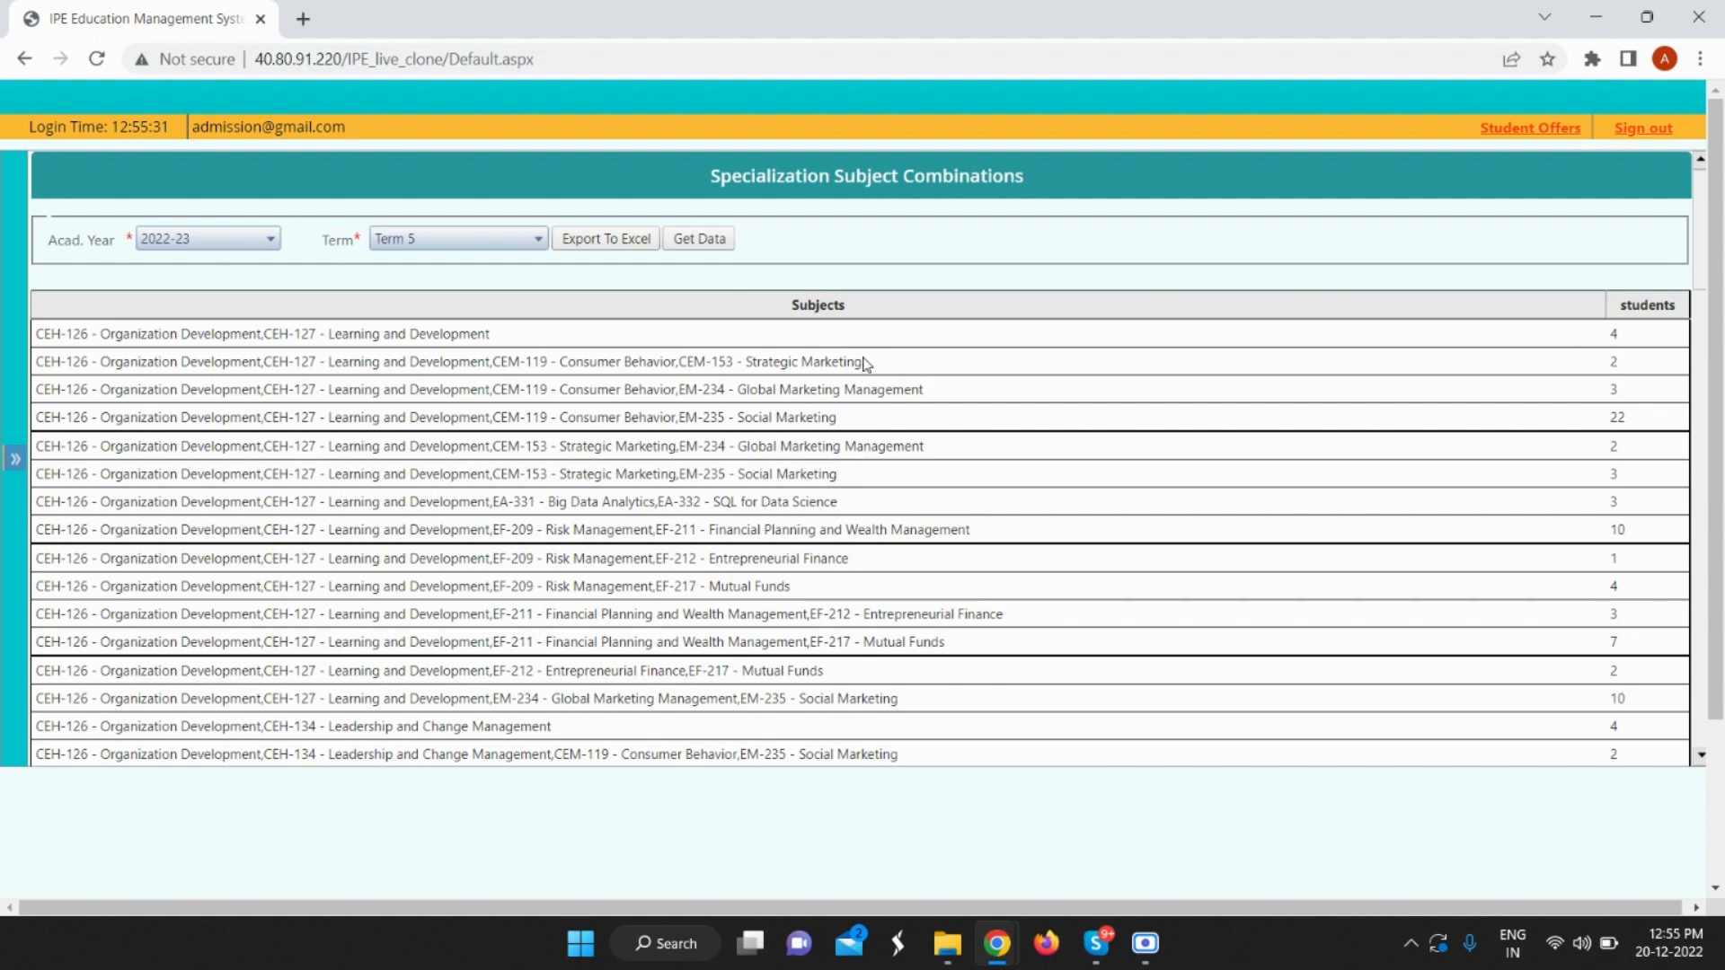
pyautogui.moveTo(865, 362); pyautogui.dragTo(27, 364)
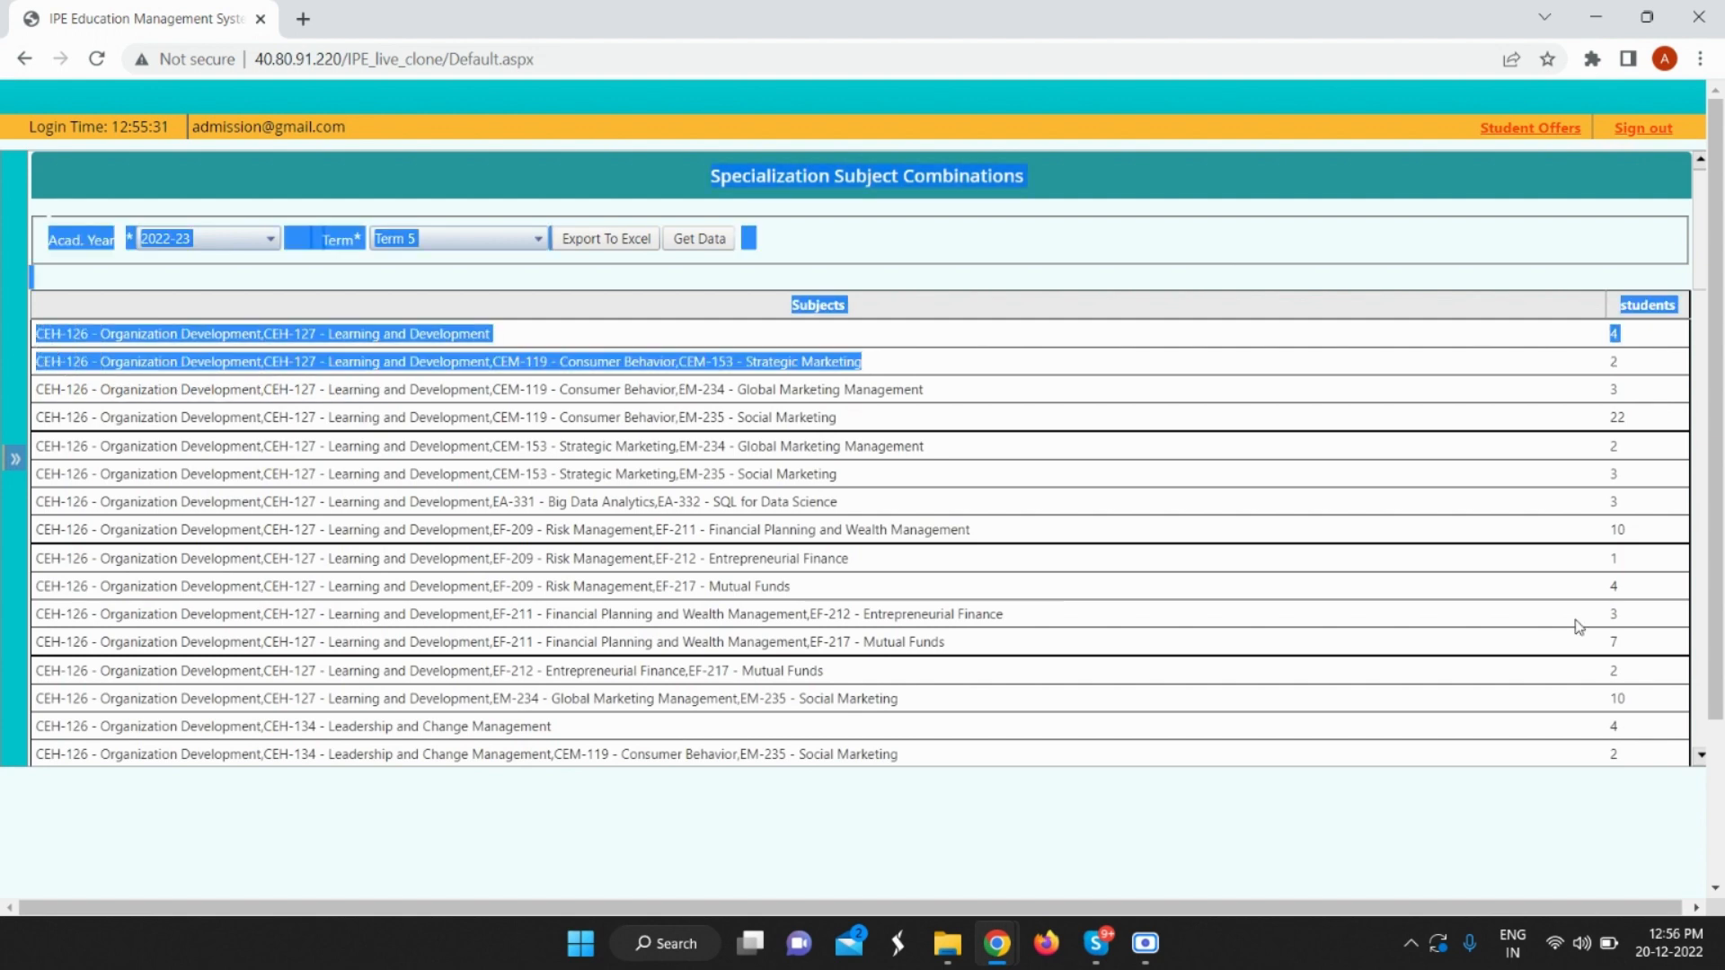
pyautogui.click(1319, 460)
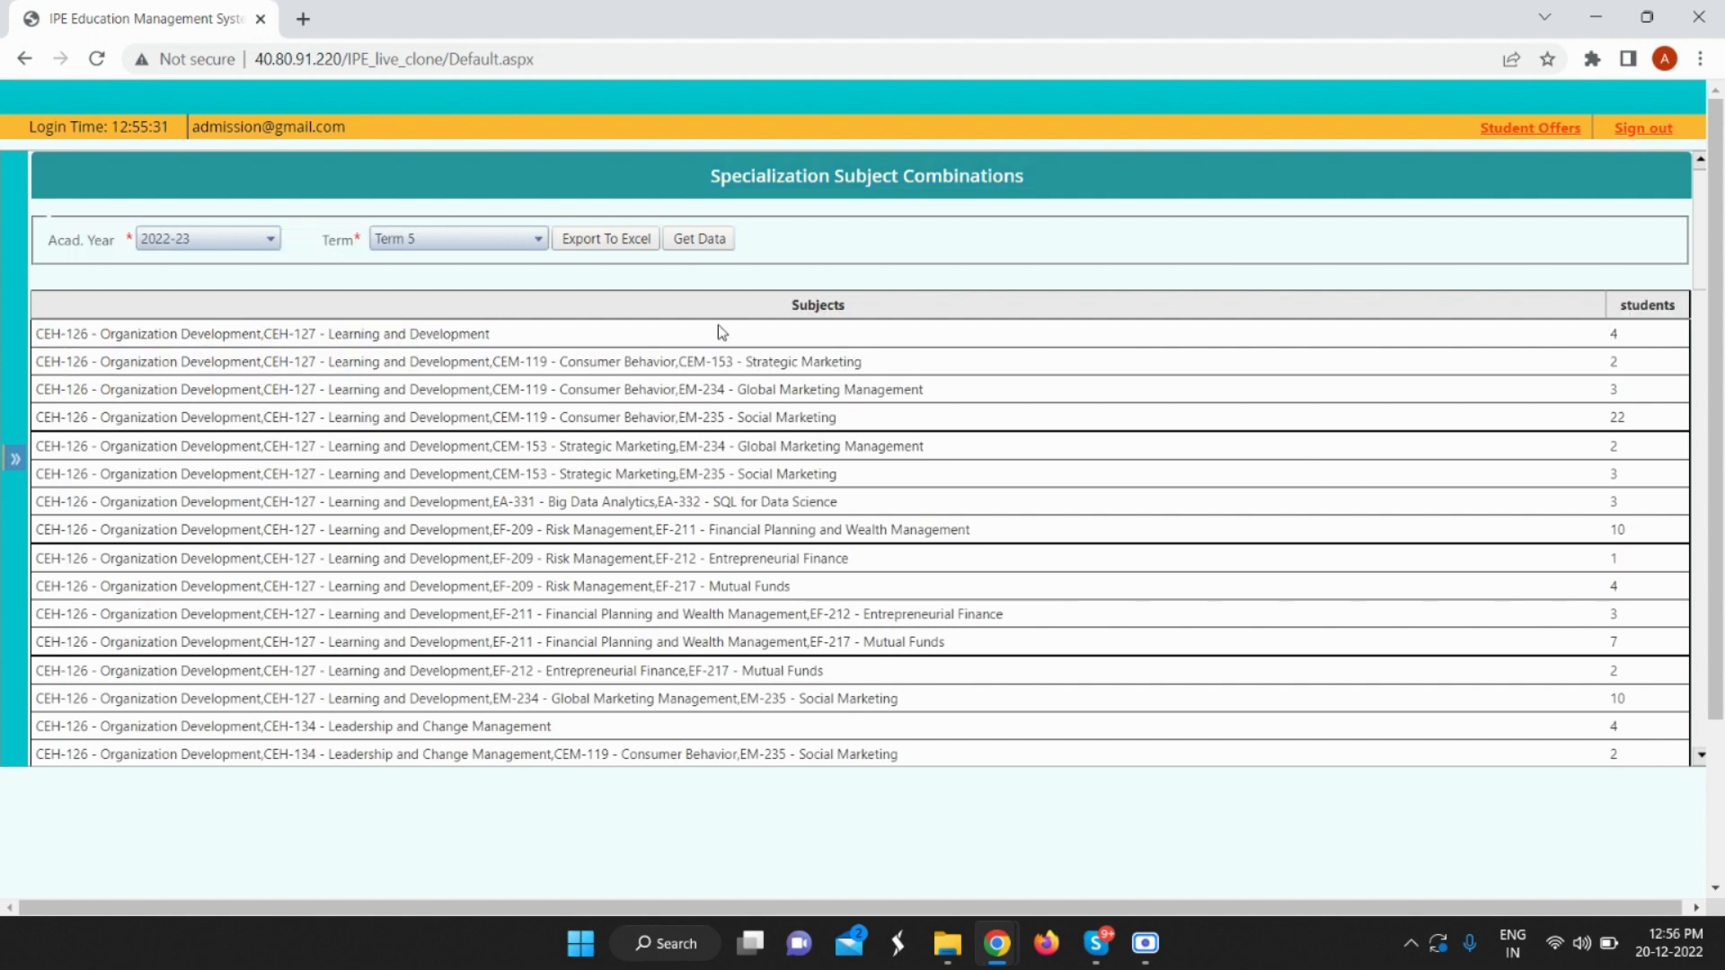
# Export the Term 5 subject combinations to Excel and open the downloaded SubjectCombinations workbook.
pyautogui.click(606, 242)
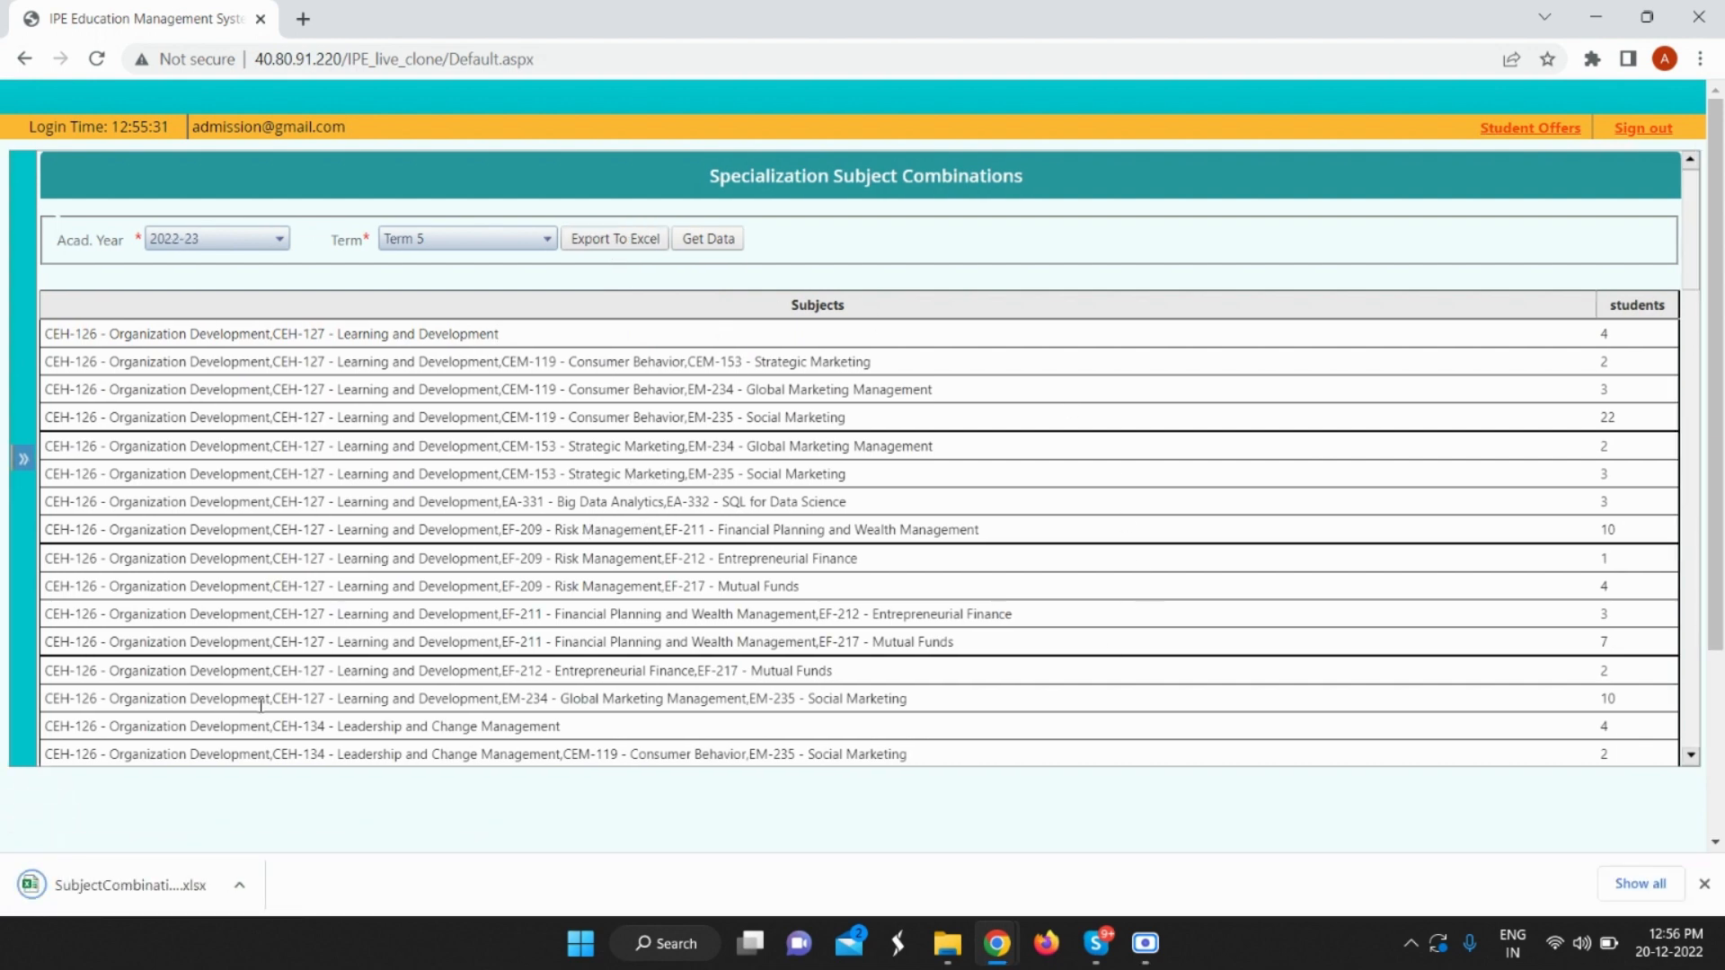
pyautogui.click(237, 888)
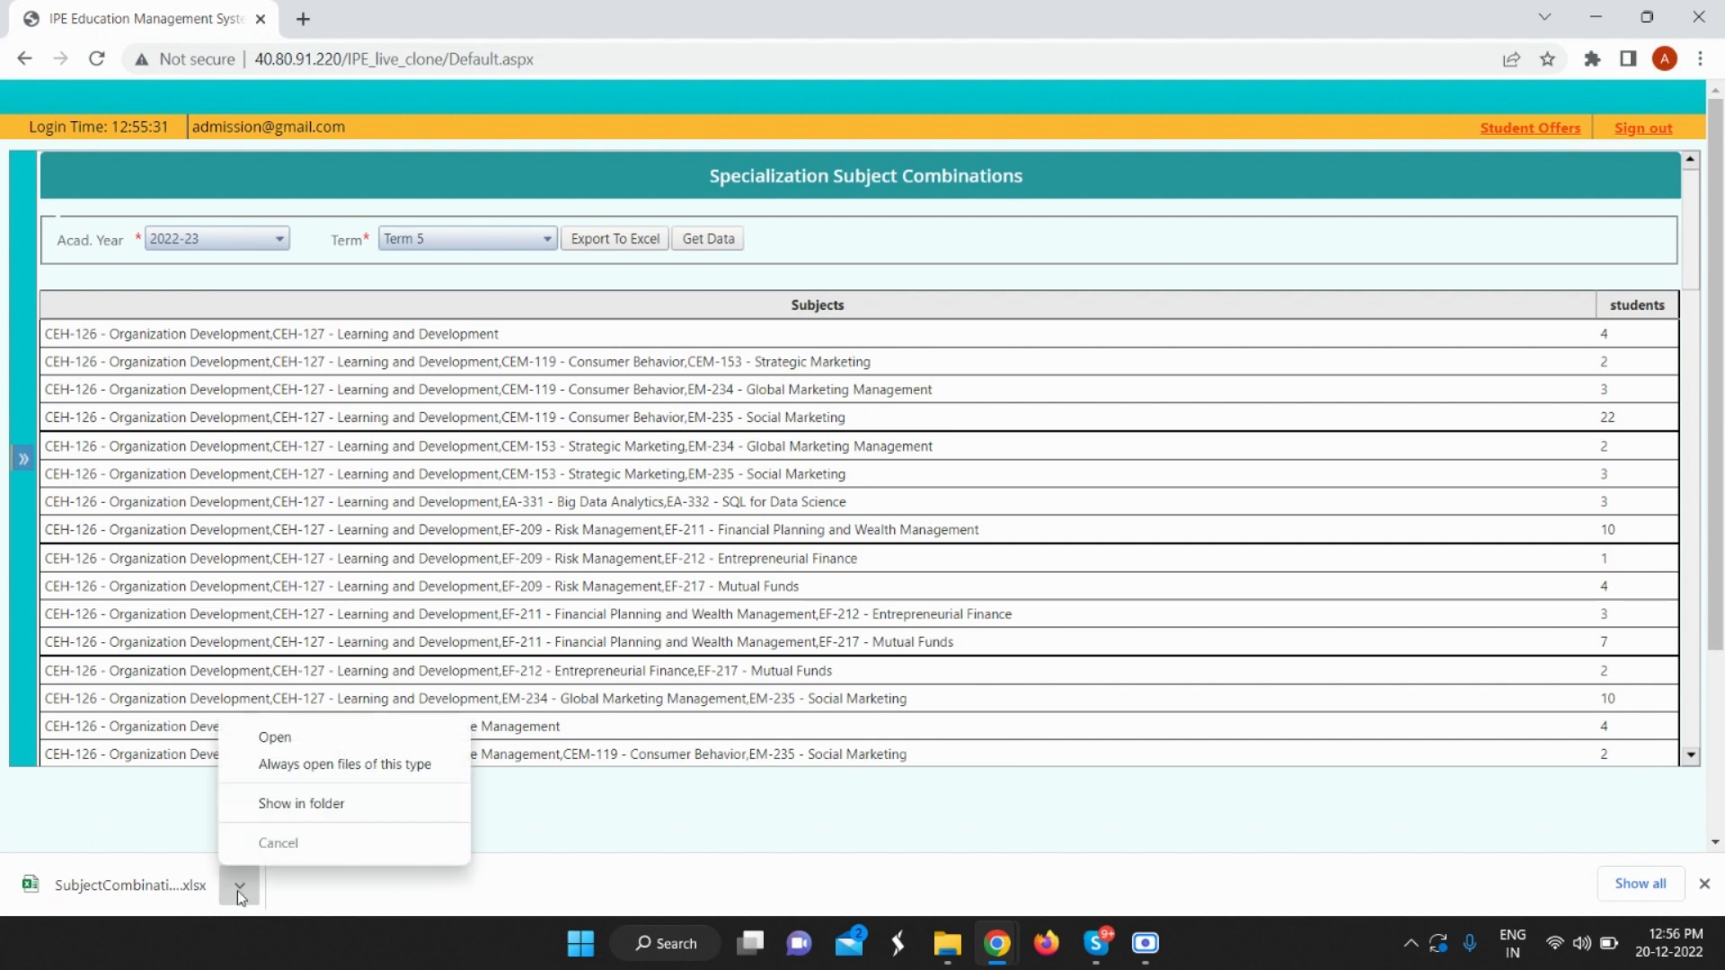
pyautogui.click(301, 742)
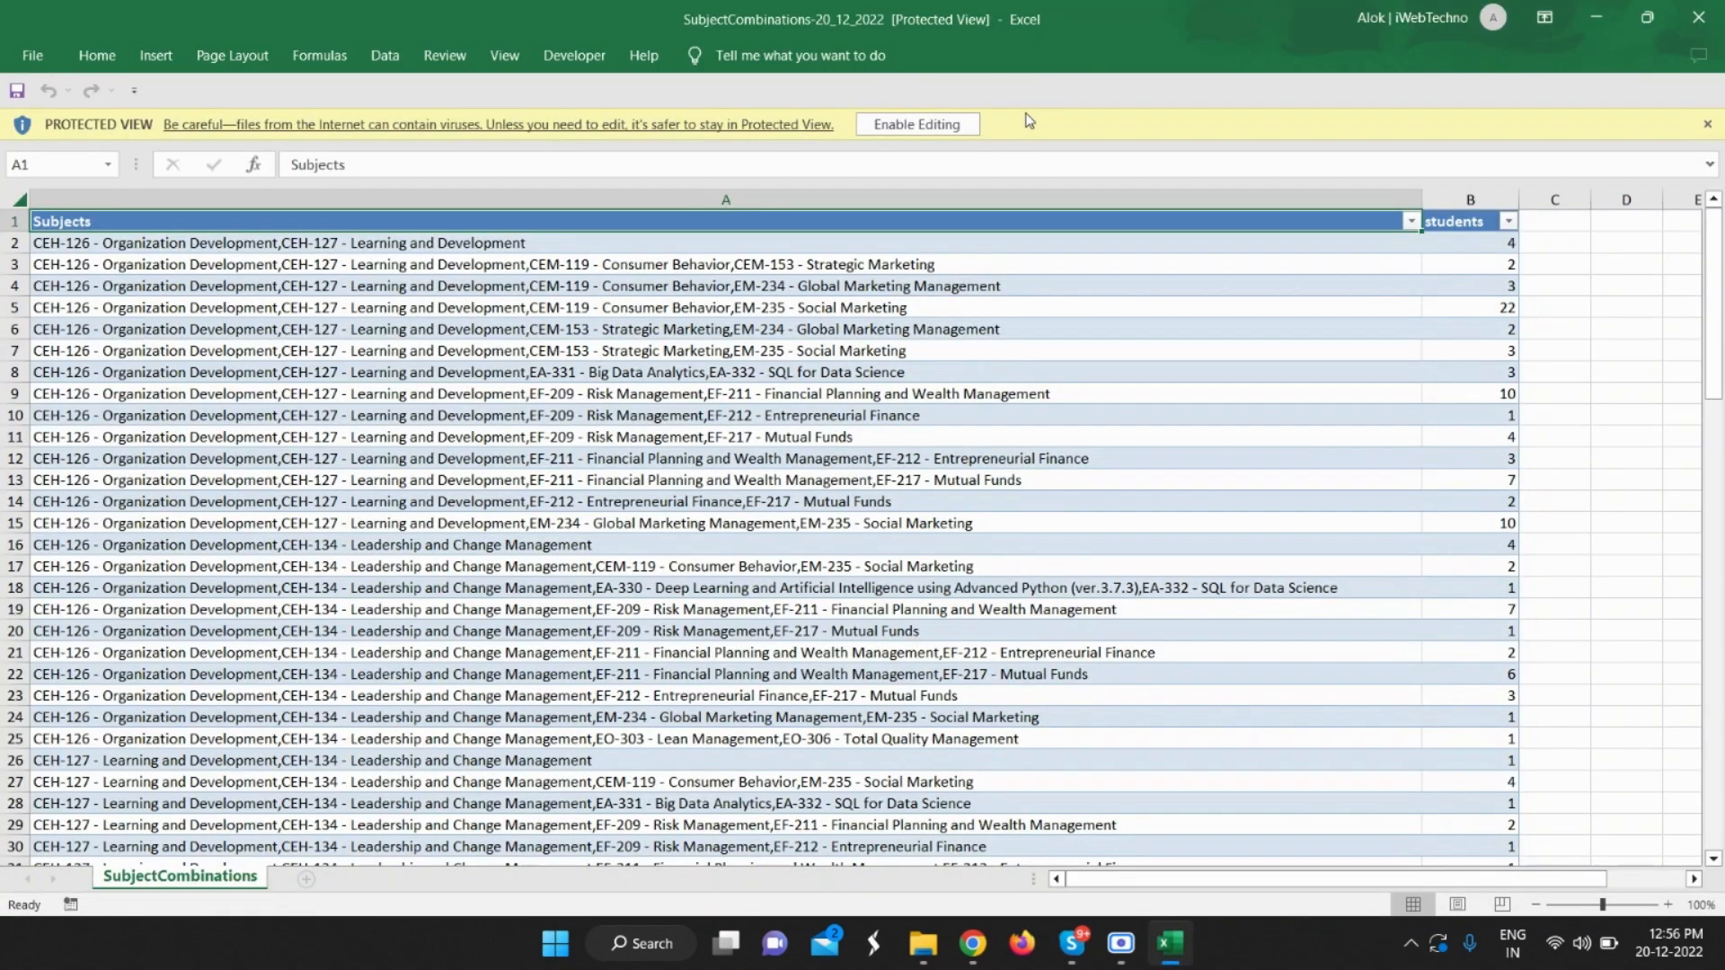
# Enable editing in the SubjectCombinations workbook and look through the exported subject combinations.
pyautogui.click(943, 129)
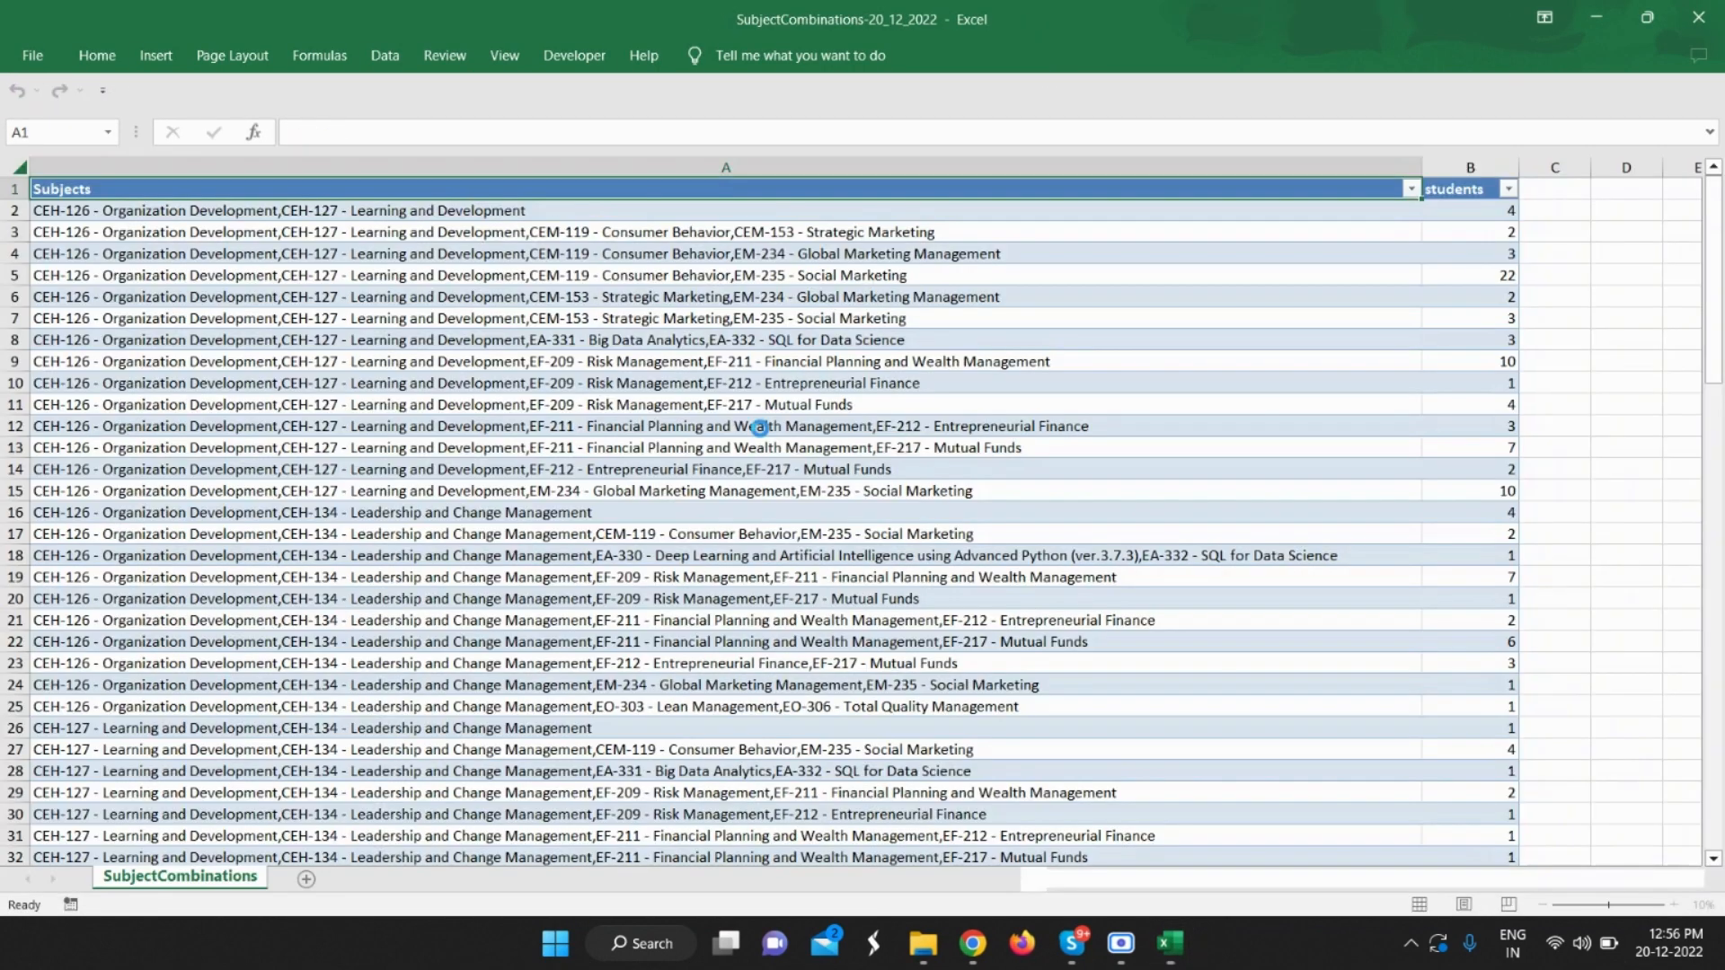
pyautogui.scroll(-8, 759, 426)
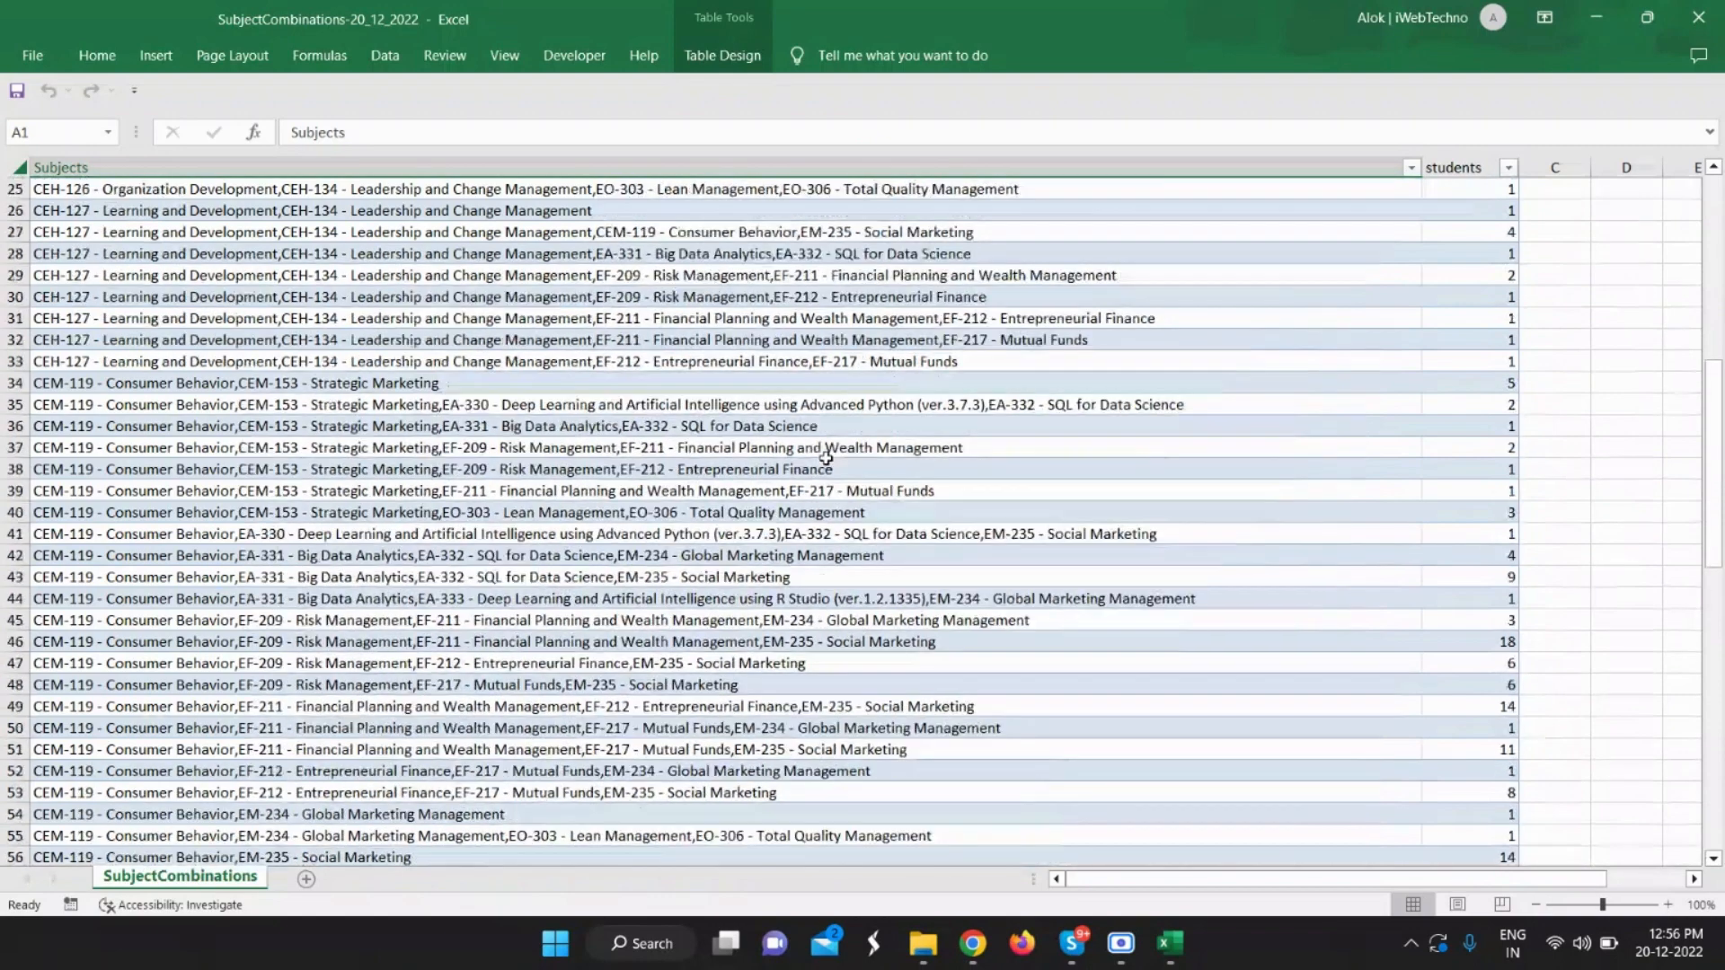
pyautogui.scroll(8, 826, 458)
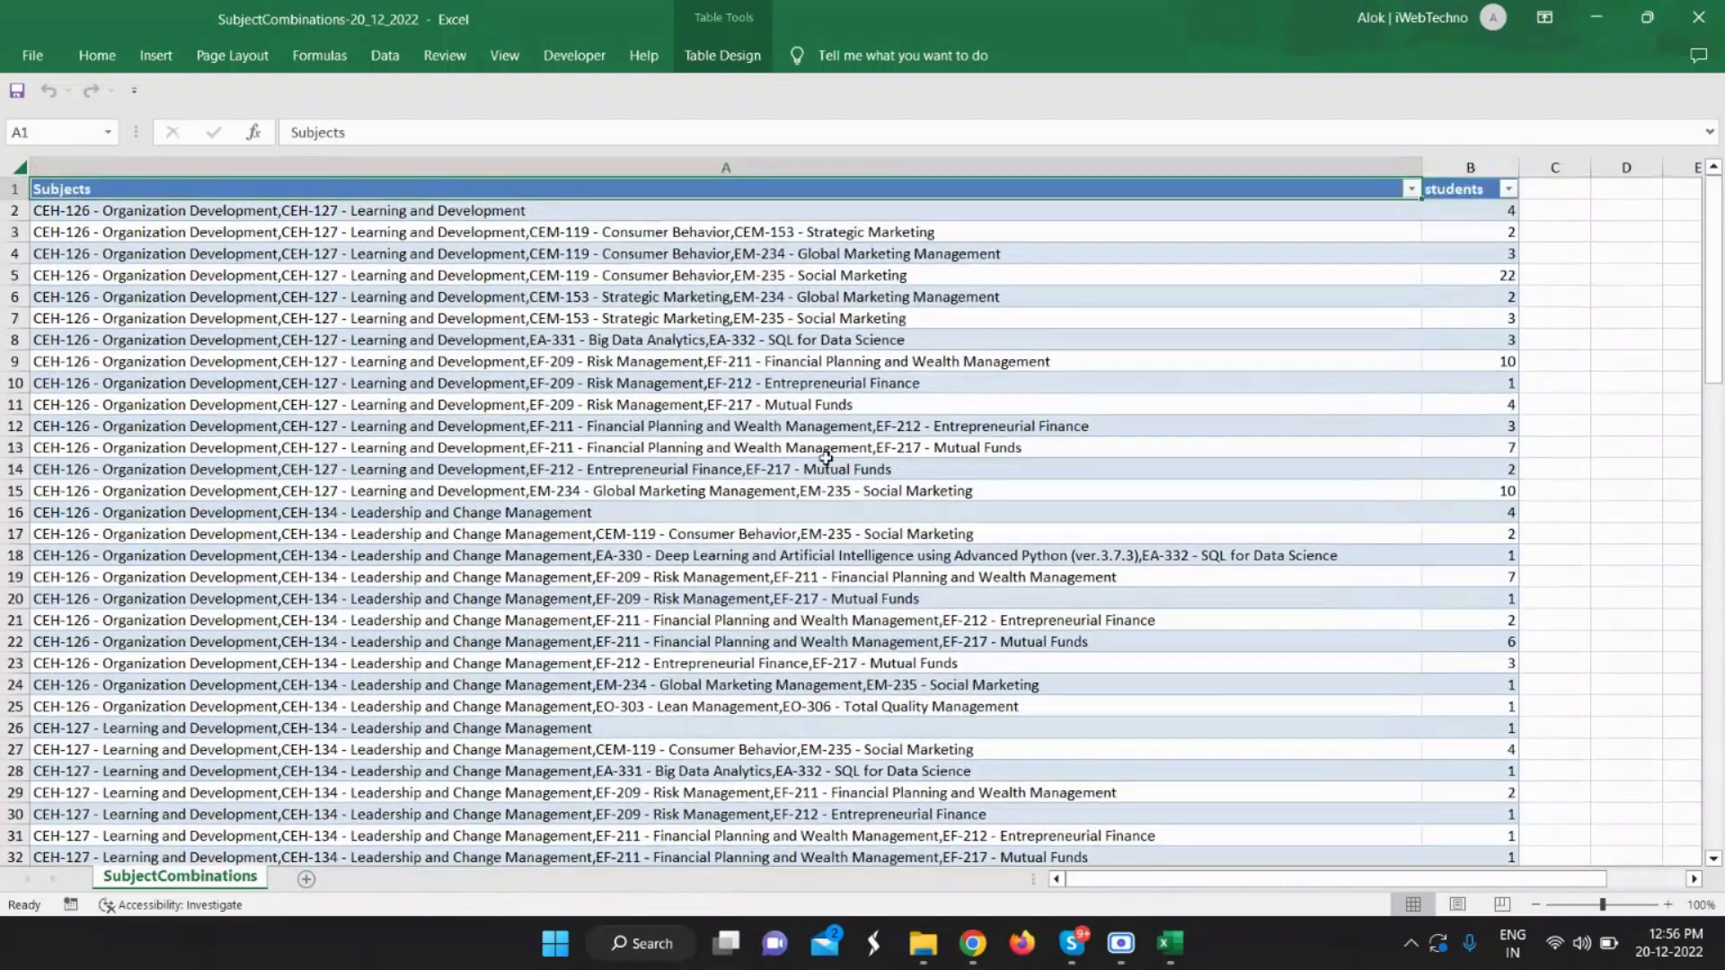
# Return to the admission account's Chrome window and open the Student Wise Subject Count report among the Admission Reports.
pyautogui.moveTo(979, 962)
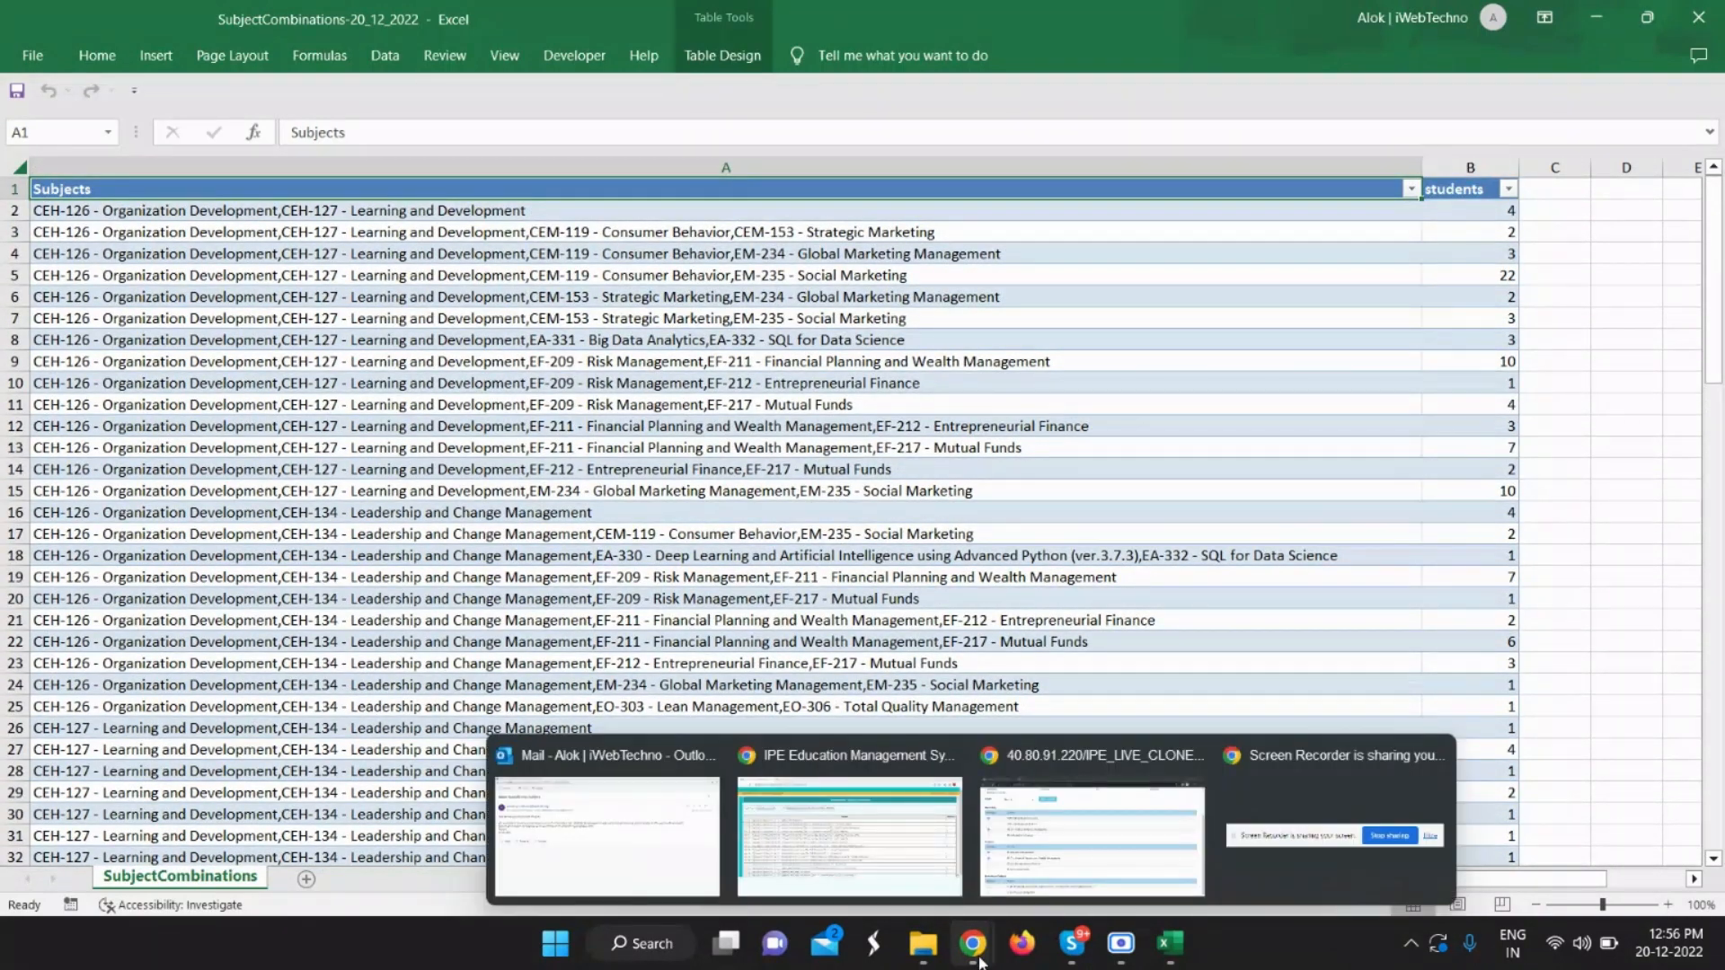
pyautogui.click(850, 826)
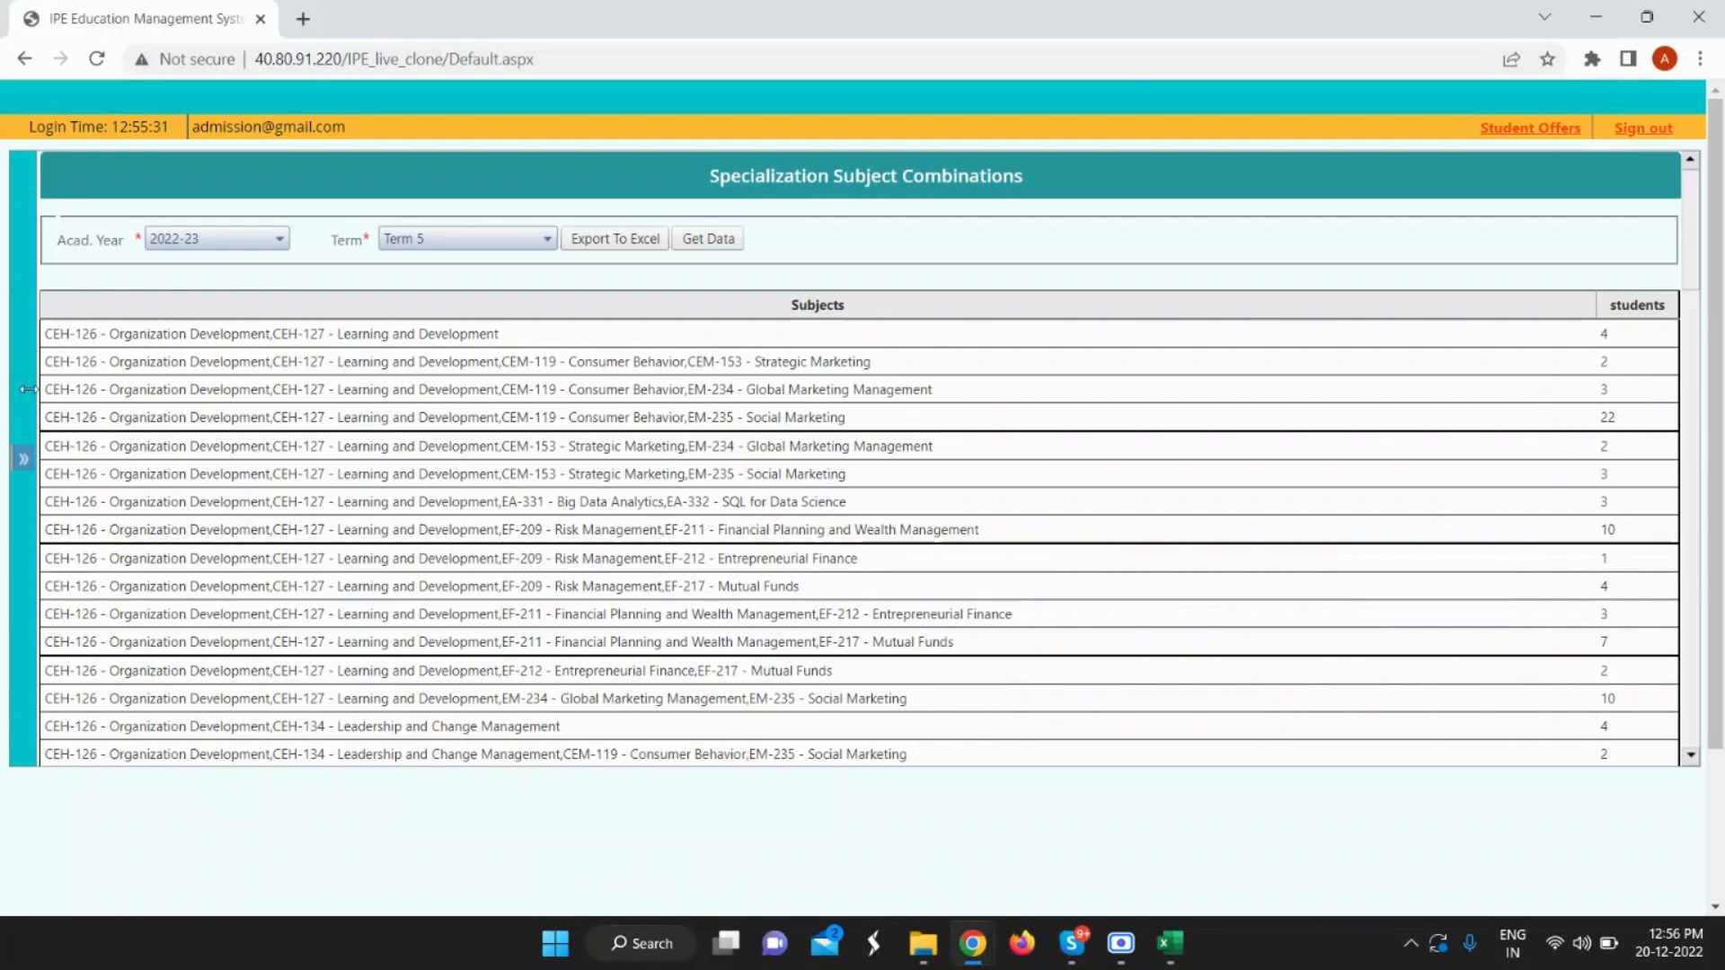
pyautogui.click(23, 460)
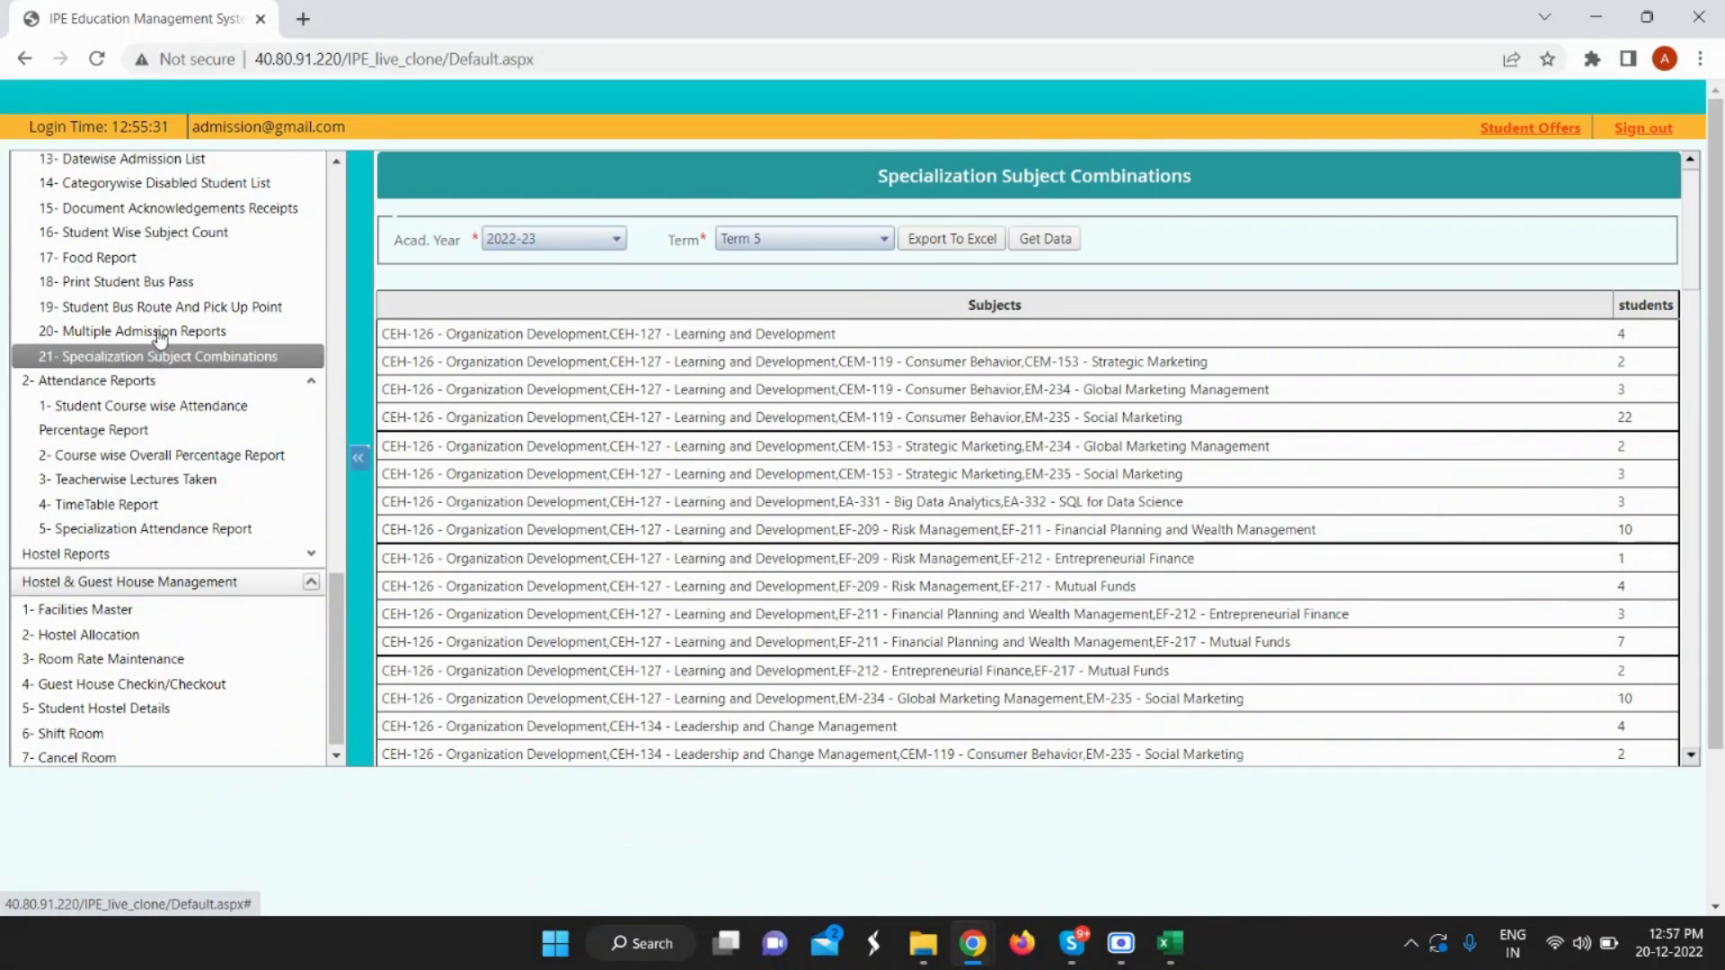
pyautogui.click(190, 232)
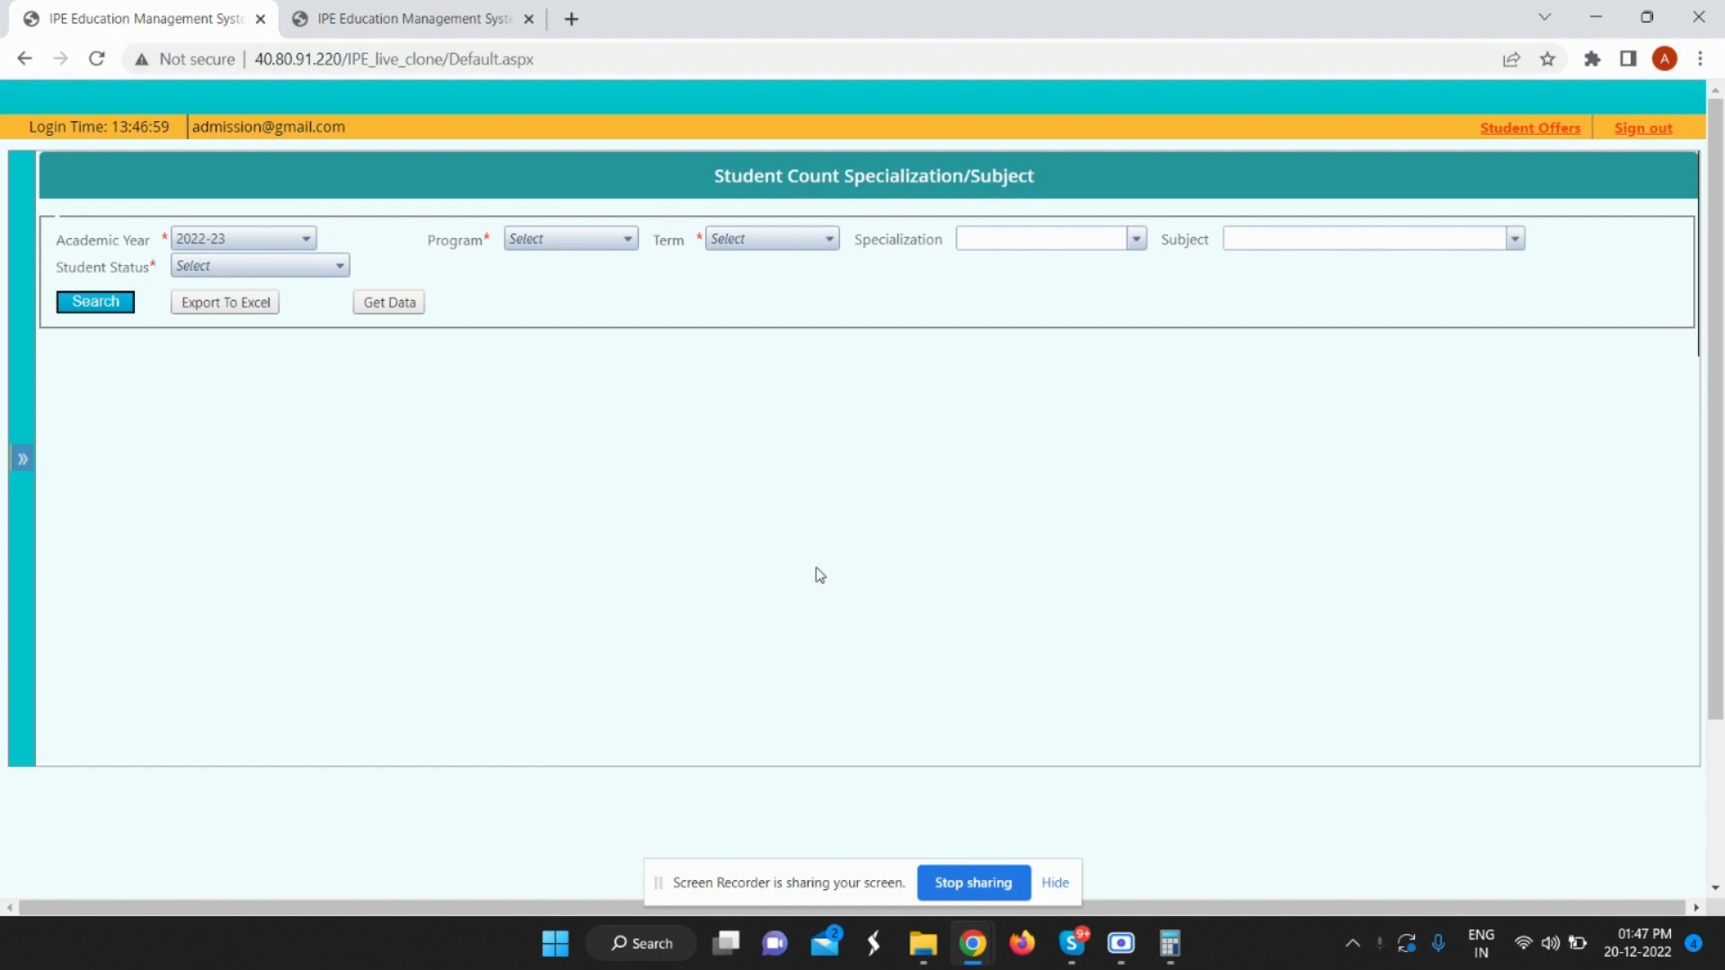
# Get the 2022-23 student data for all programs except Executive-PGDM, with Term 5 and student status Completed.
pyautogui.click(572, 238)
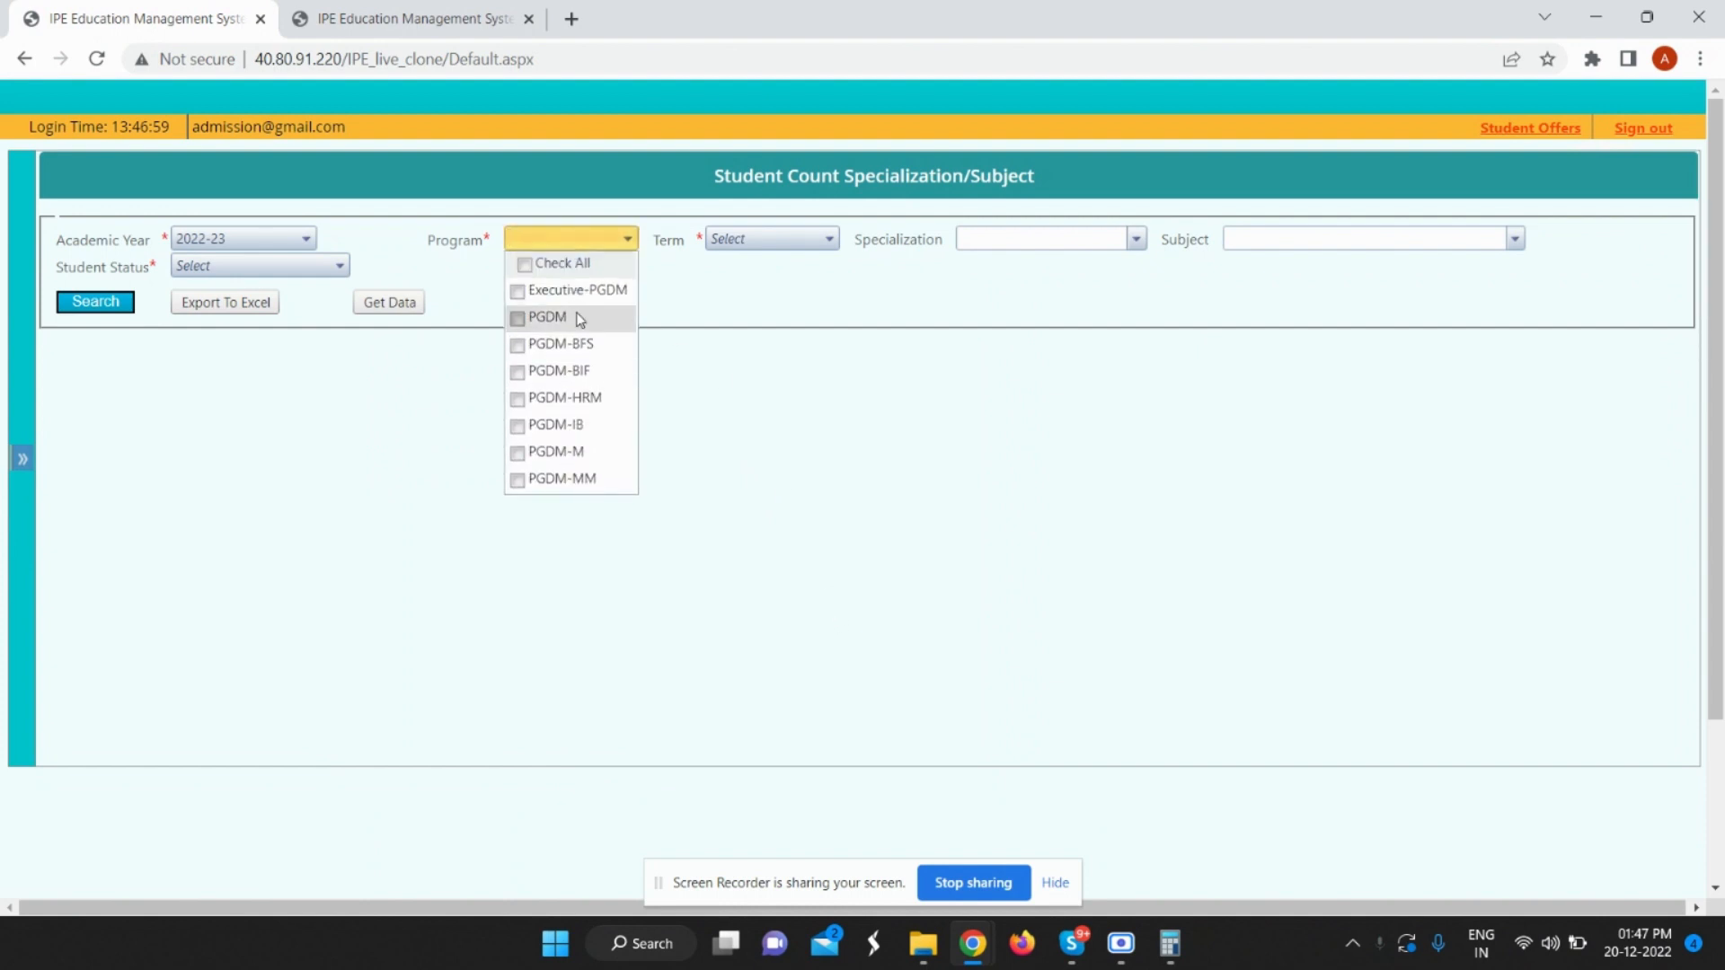
pyautogui.click(565, 265)
pyautogui.click(564, 291)
pyautogui.click(735, 240)
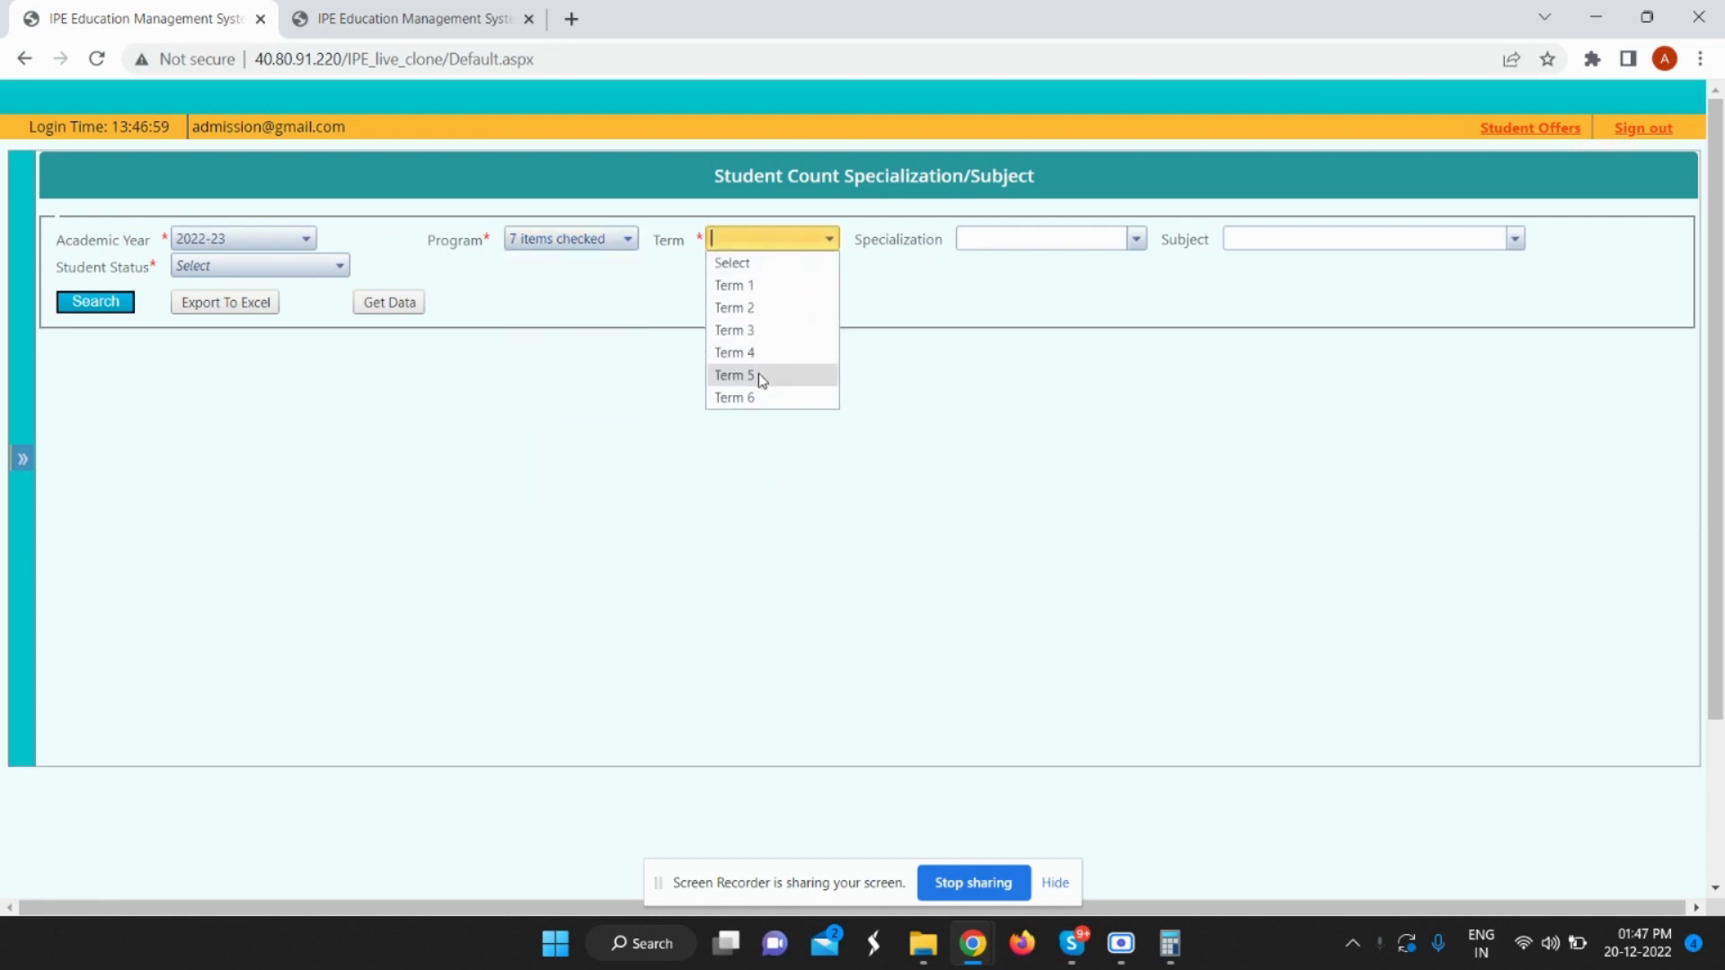
pyautogui.click(759, 374)
pyautogui.click(267, 266)
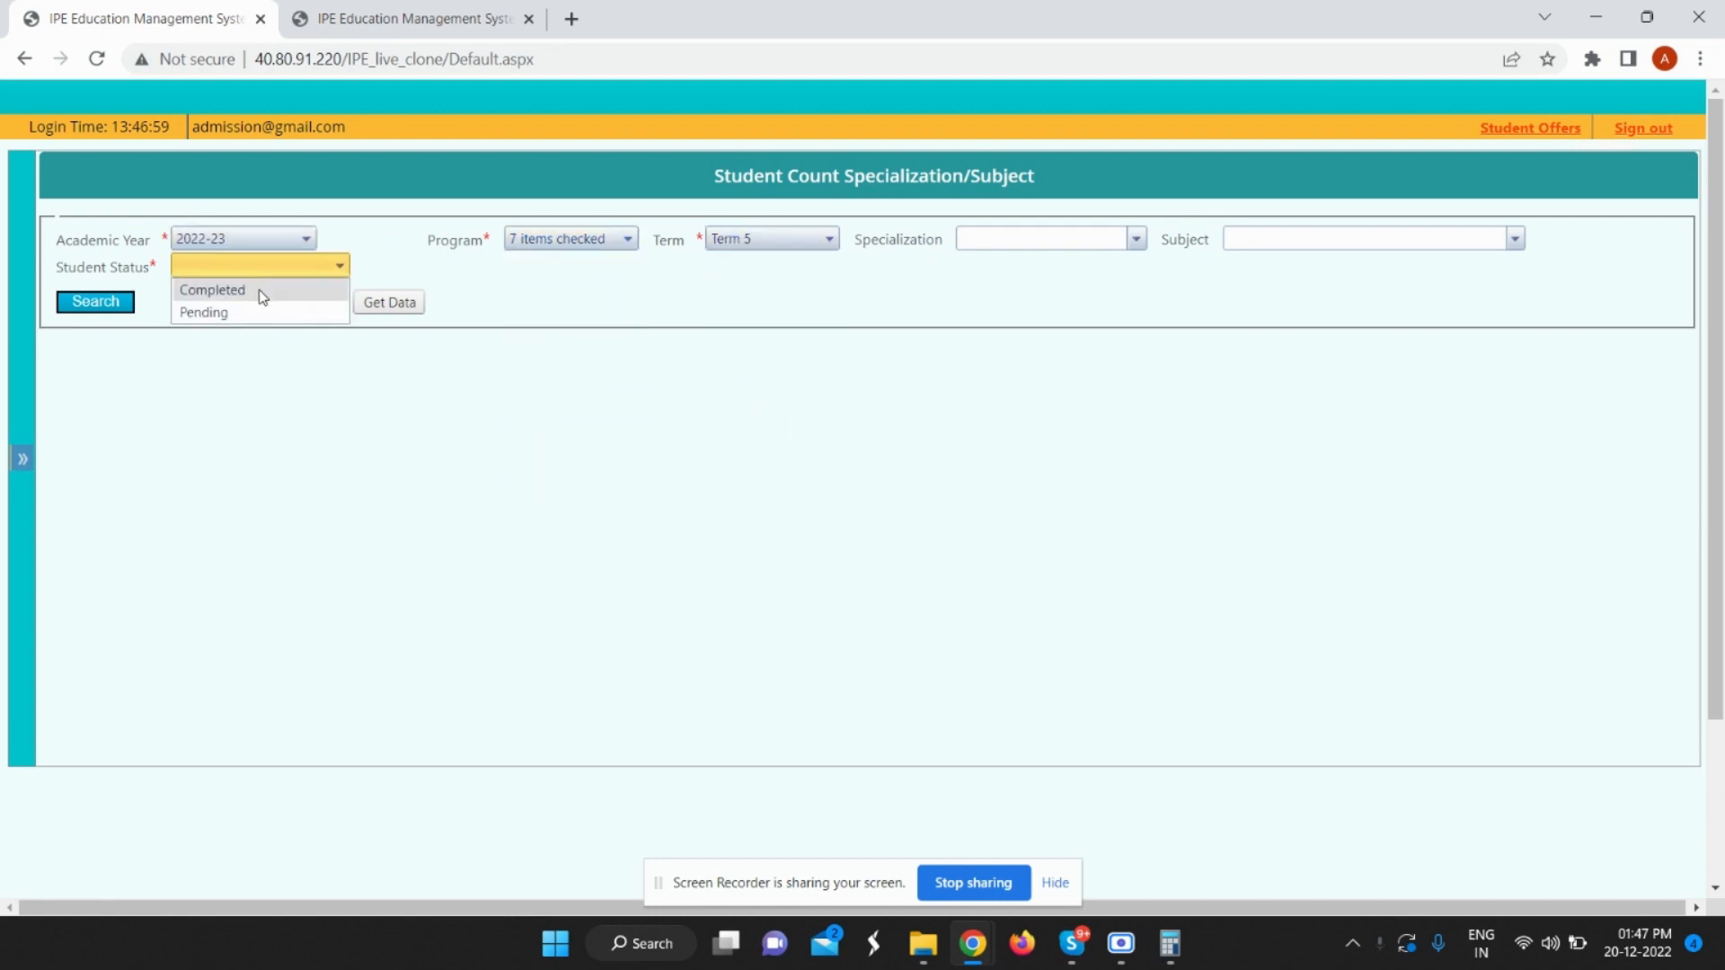
pyautogui.click(259, 290)
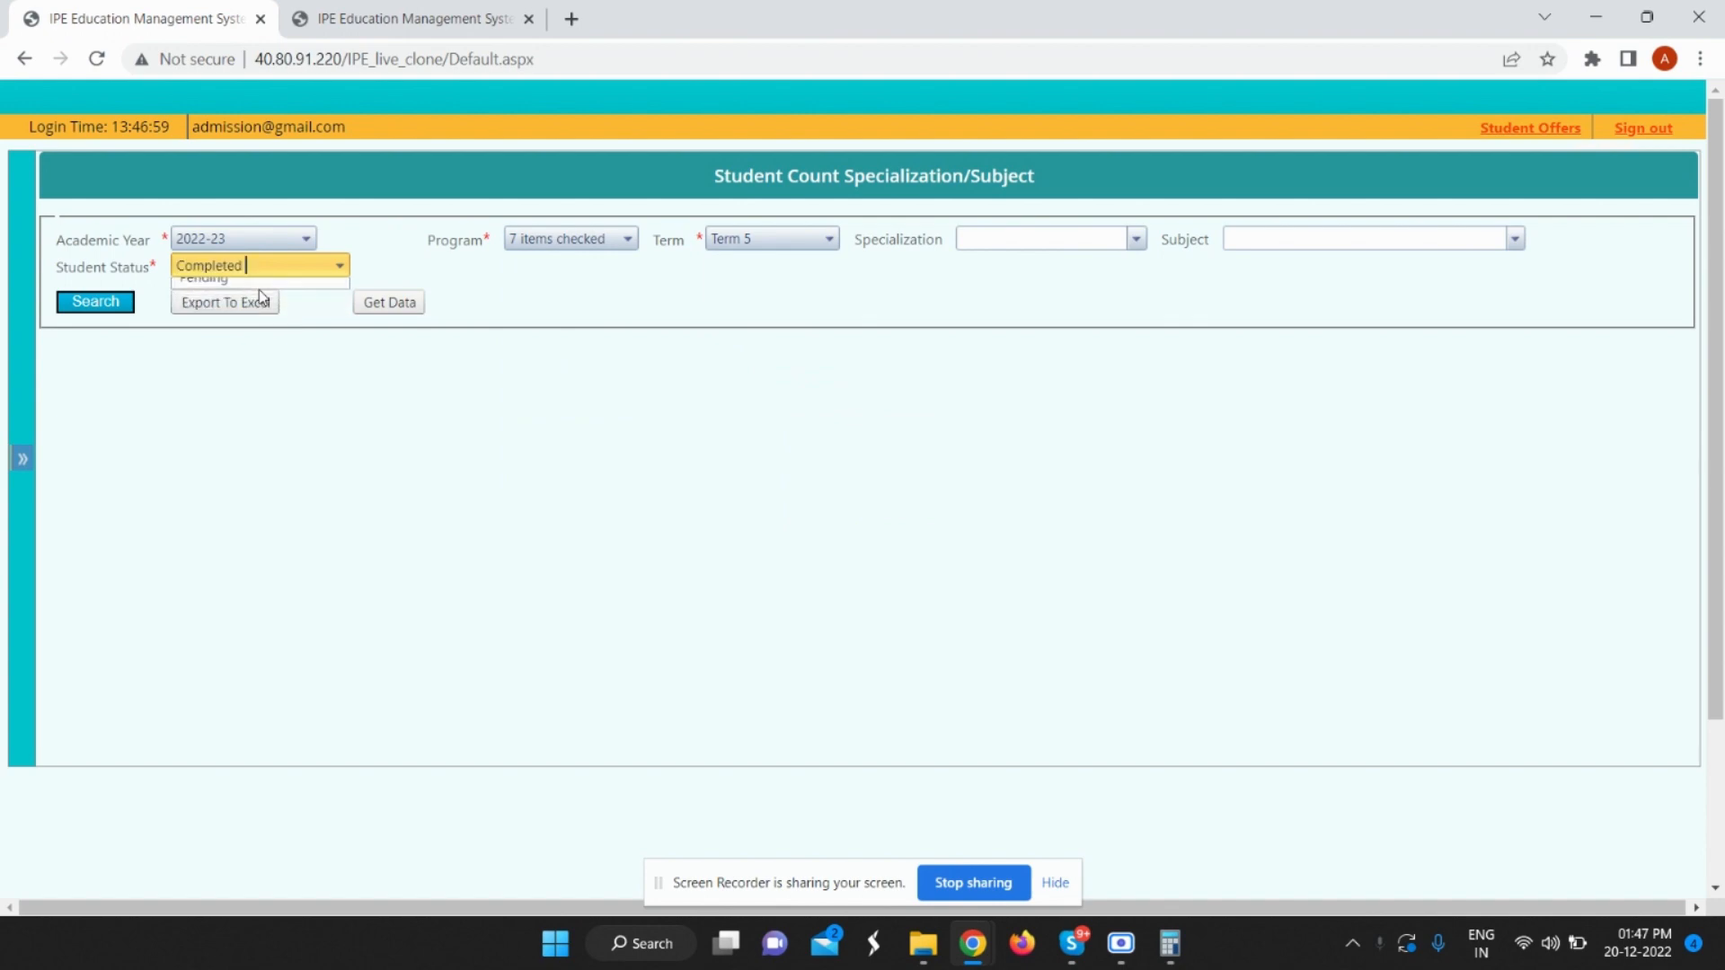
pyautogui.click(392, 303)
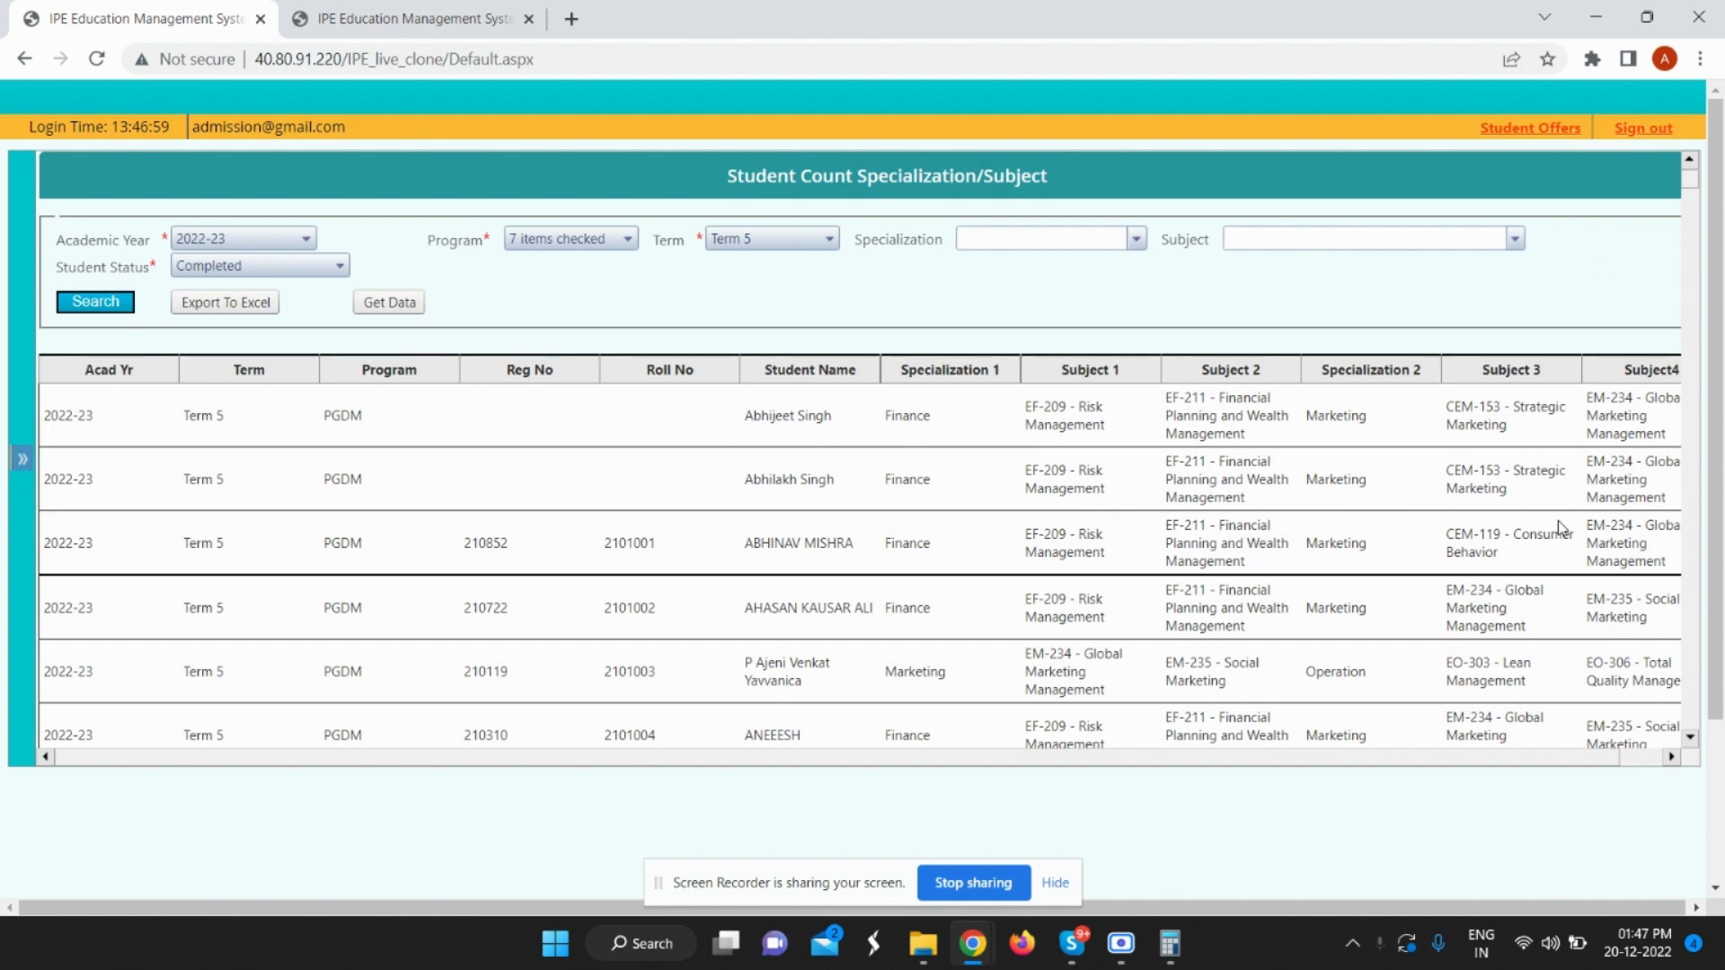
# Generate the Student Count-Specialization/Subject report with the current filters and search it for "social mark".
pyautogui.click(106, 306)
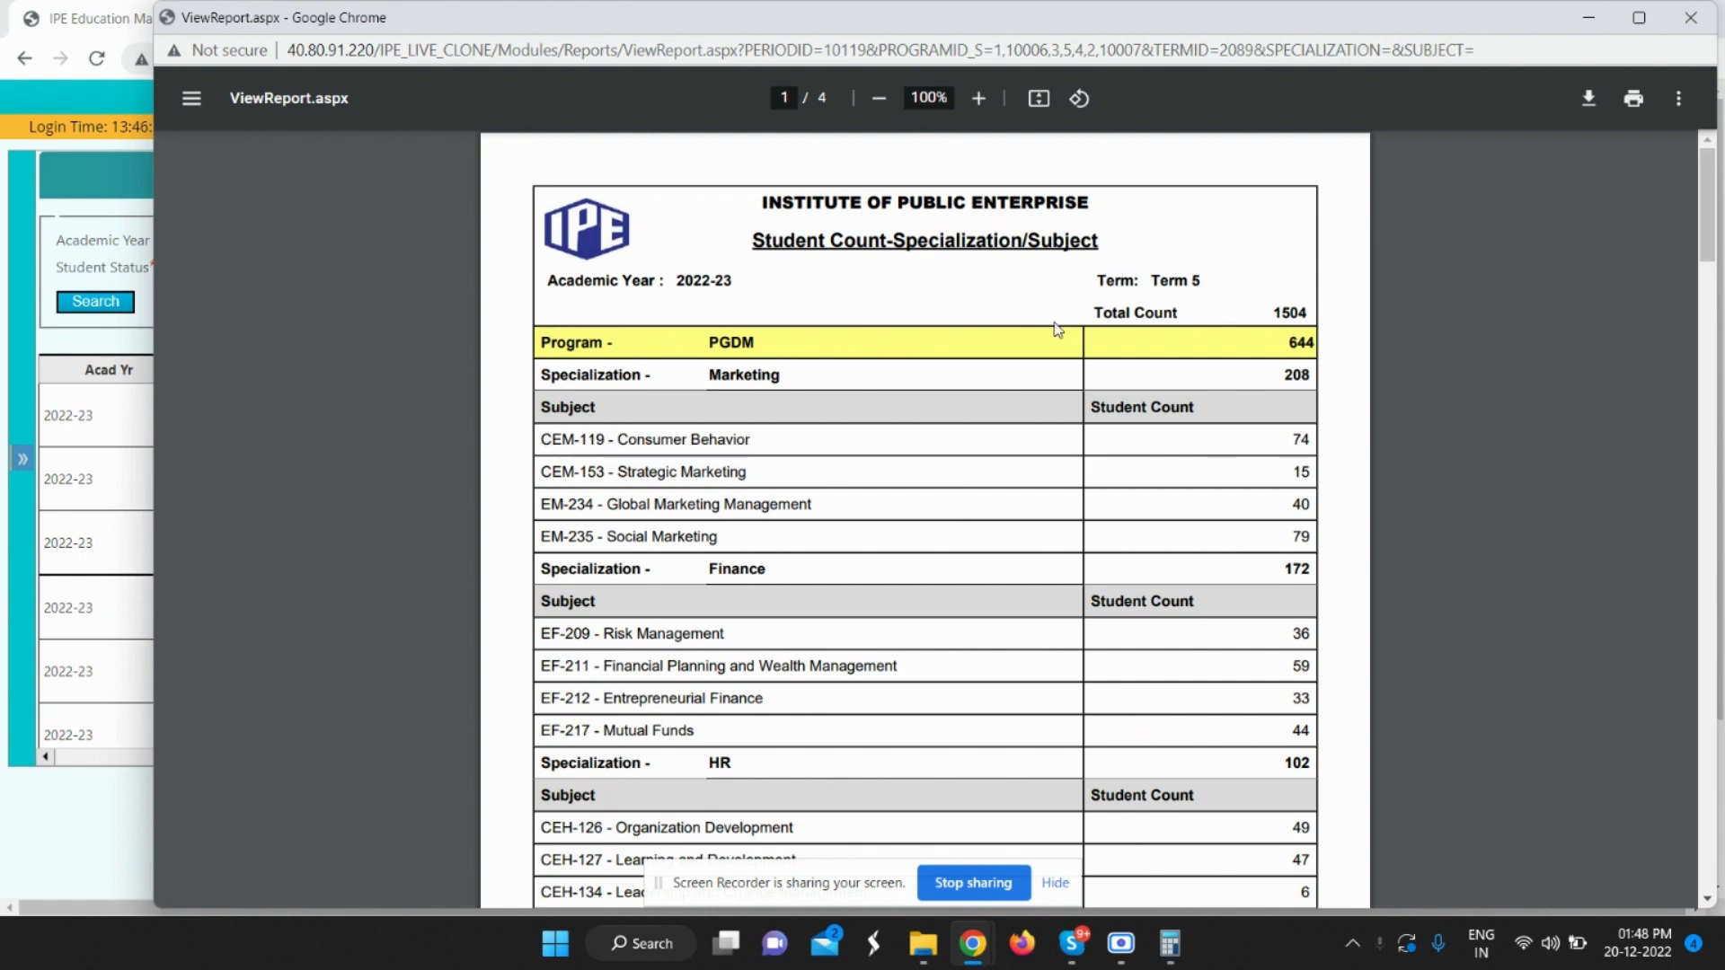
pyautogui.hotkey('ctrl', 'f')
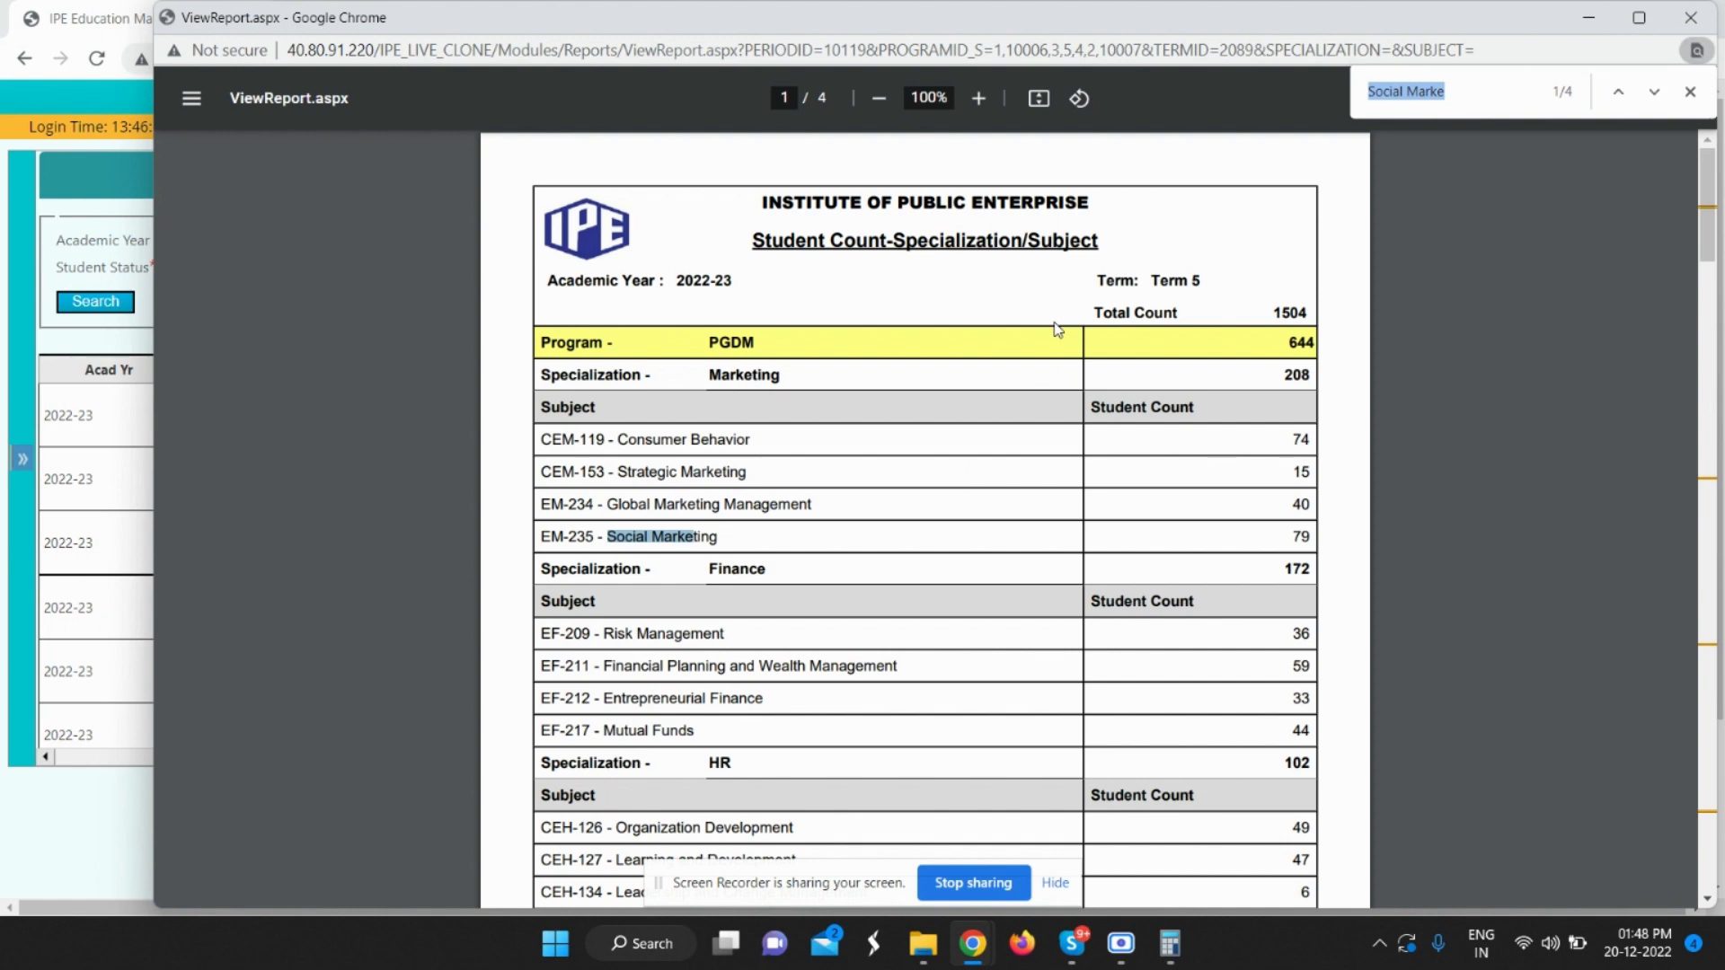
pyautogui.write('soci')
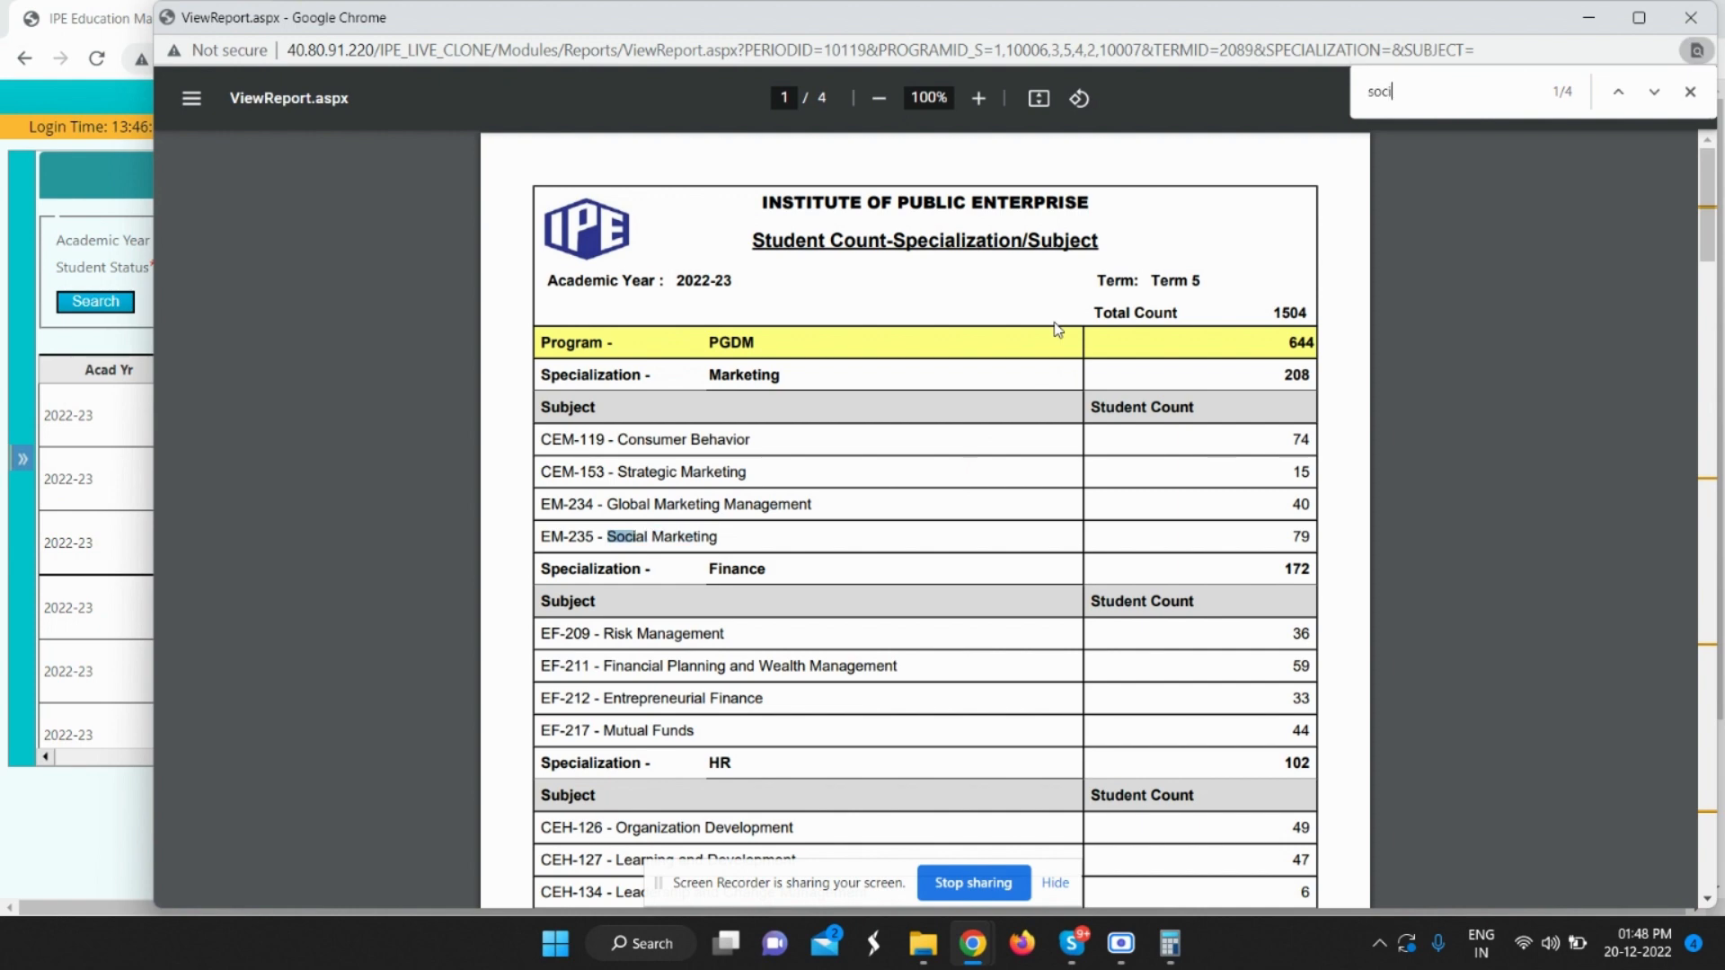
pyautogui.write('l')
pyautogui.press('BackSpace')
pyautogui.write('al mark')
# Open Calculator and enter the Social Marketing counts of PGDM and PGDM-BIF as the sum 79 + 41.
pyautogui.click(1171, 953)
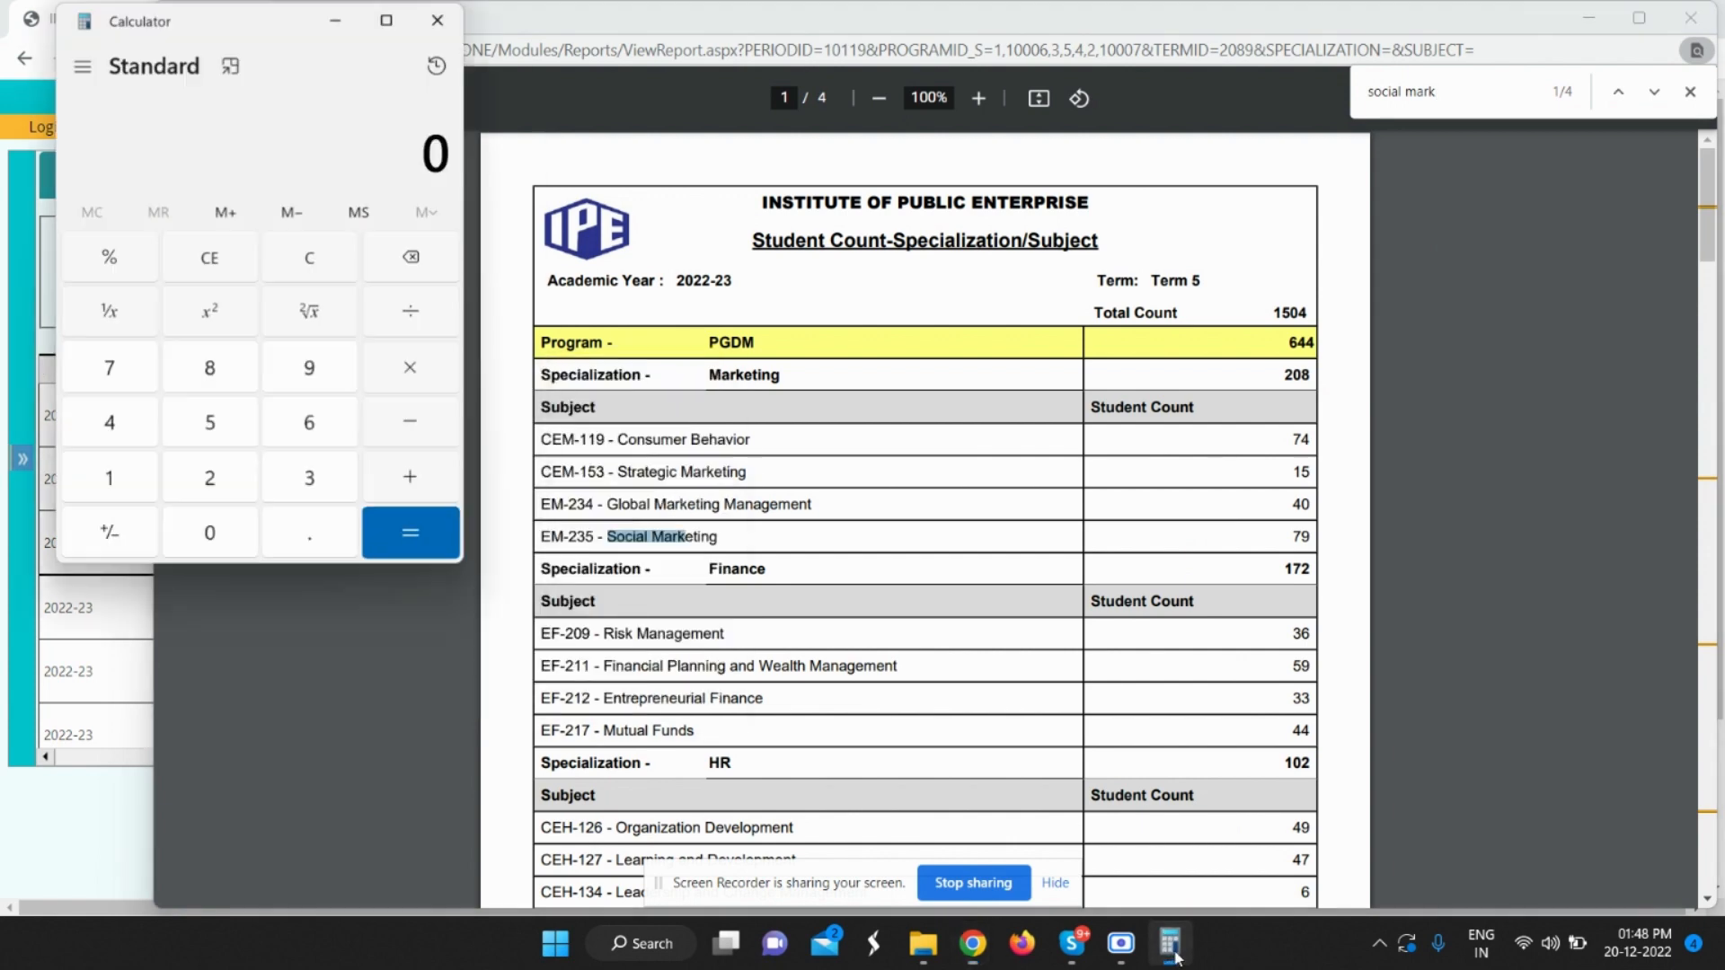
pyautogui.click(104, 368)
pyautogui.click(278, 369)
pyautogui.click(408, 476)
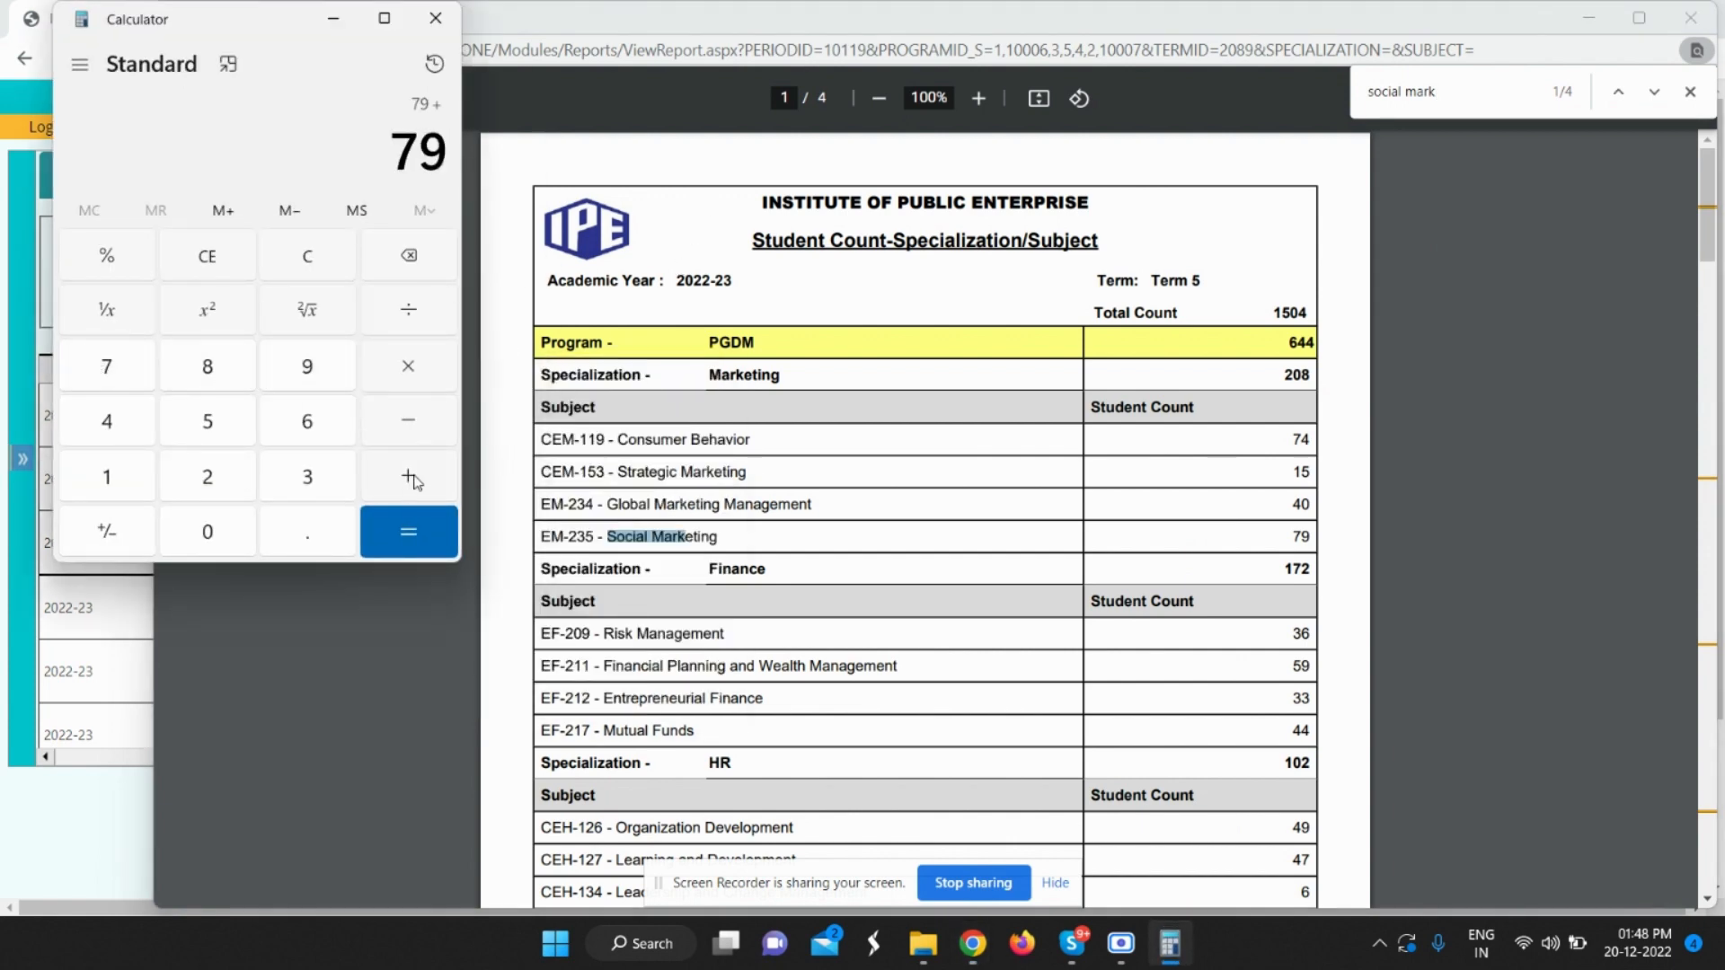
pyautogui.click(1654, 91)
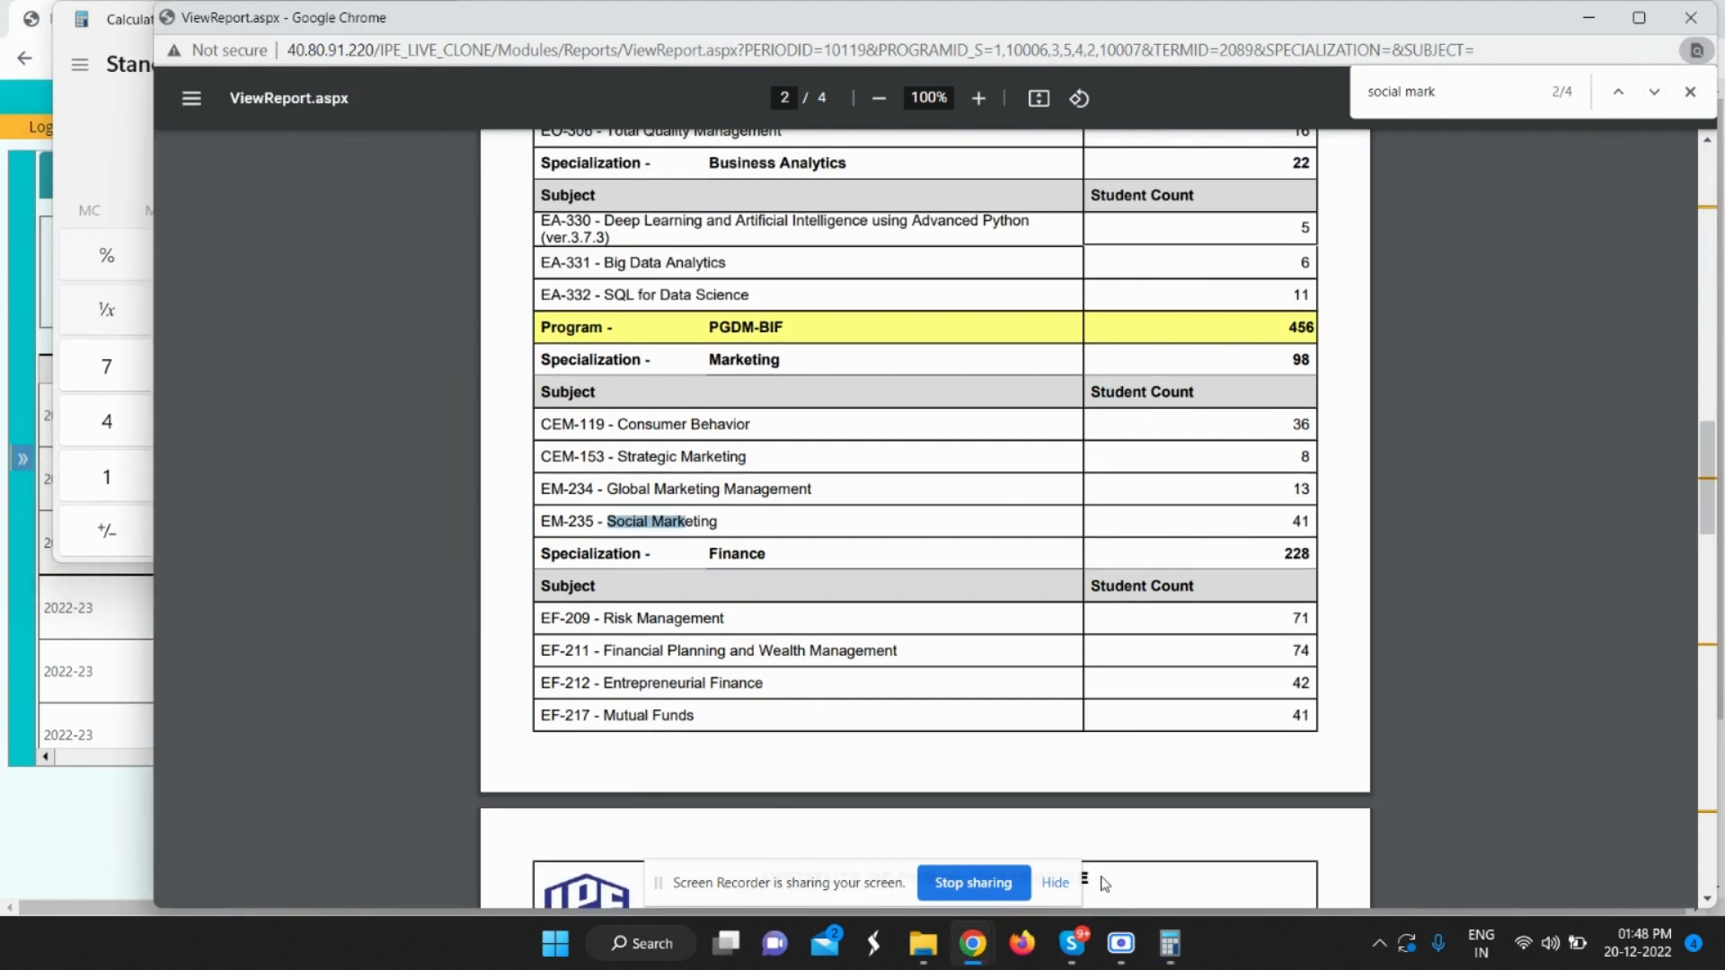
pyautogui.click(1169, 944)
pyautogui.press('Return')
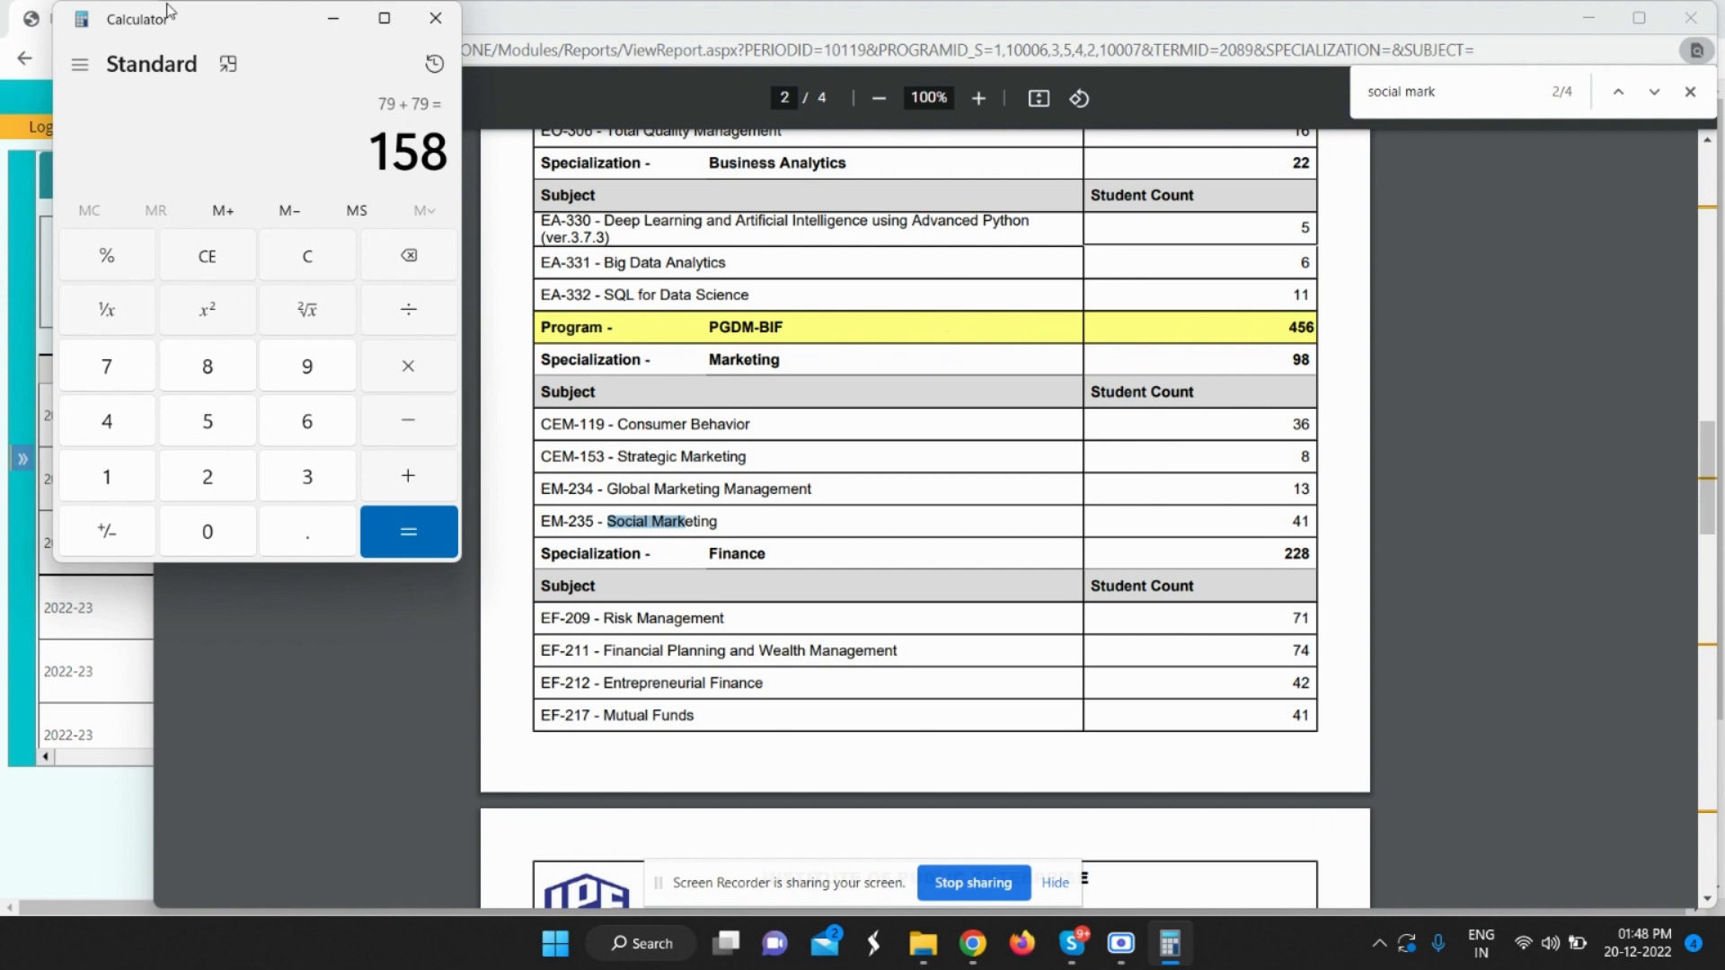
pyautogui.press('BackSpace')
pyautogui.click(307, 261)
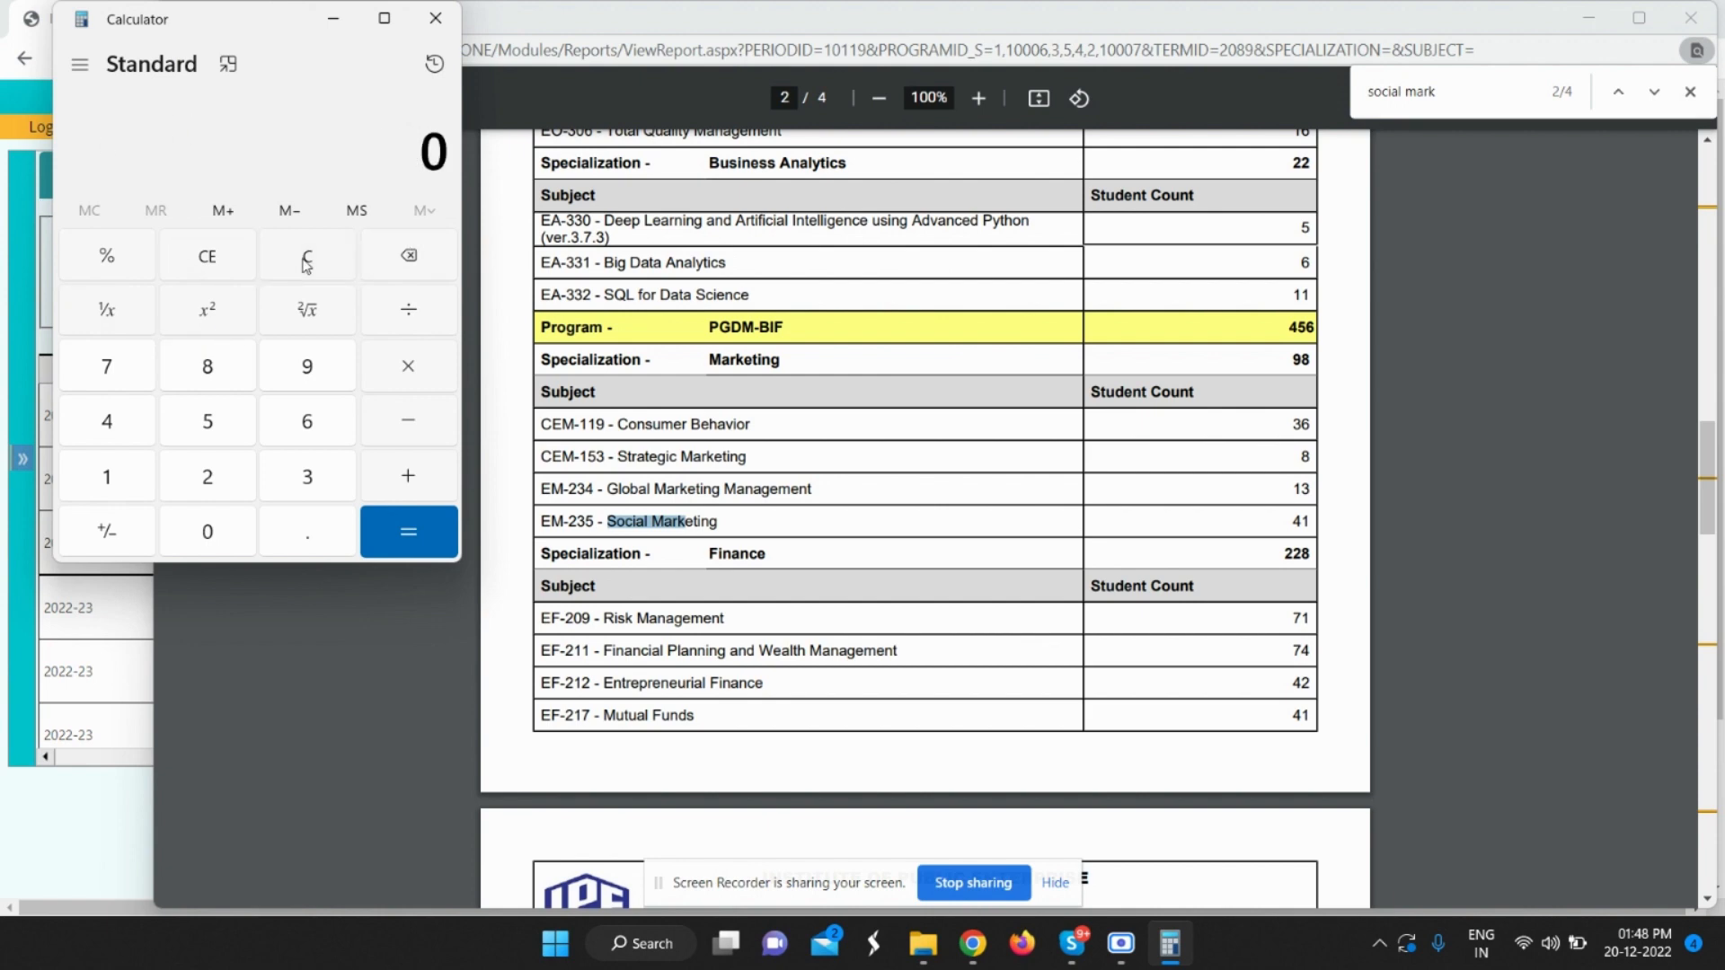
pyautogui.write('79 + 41')
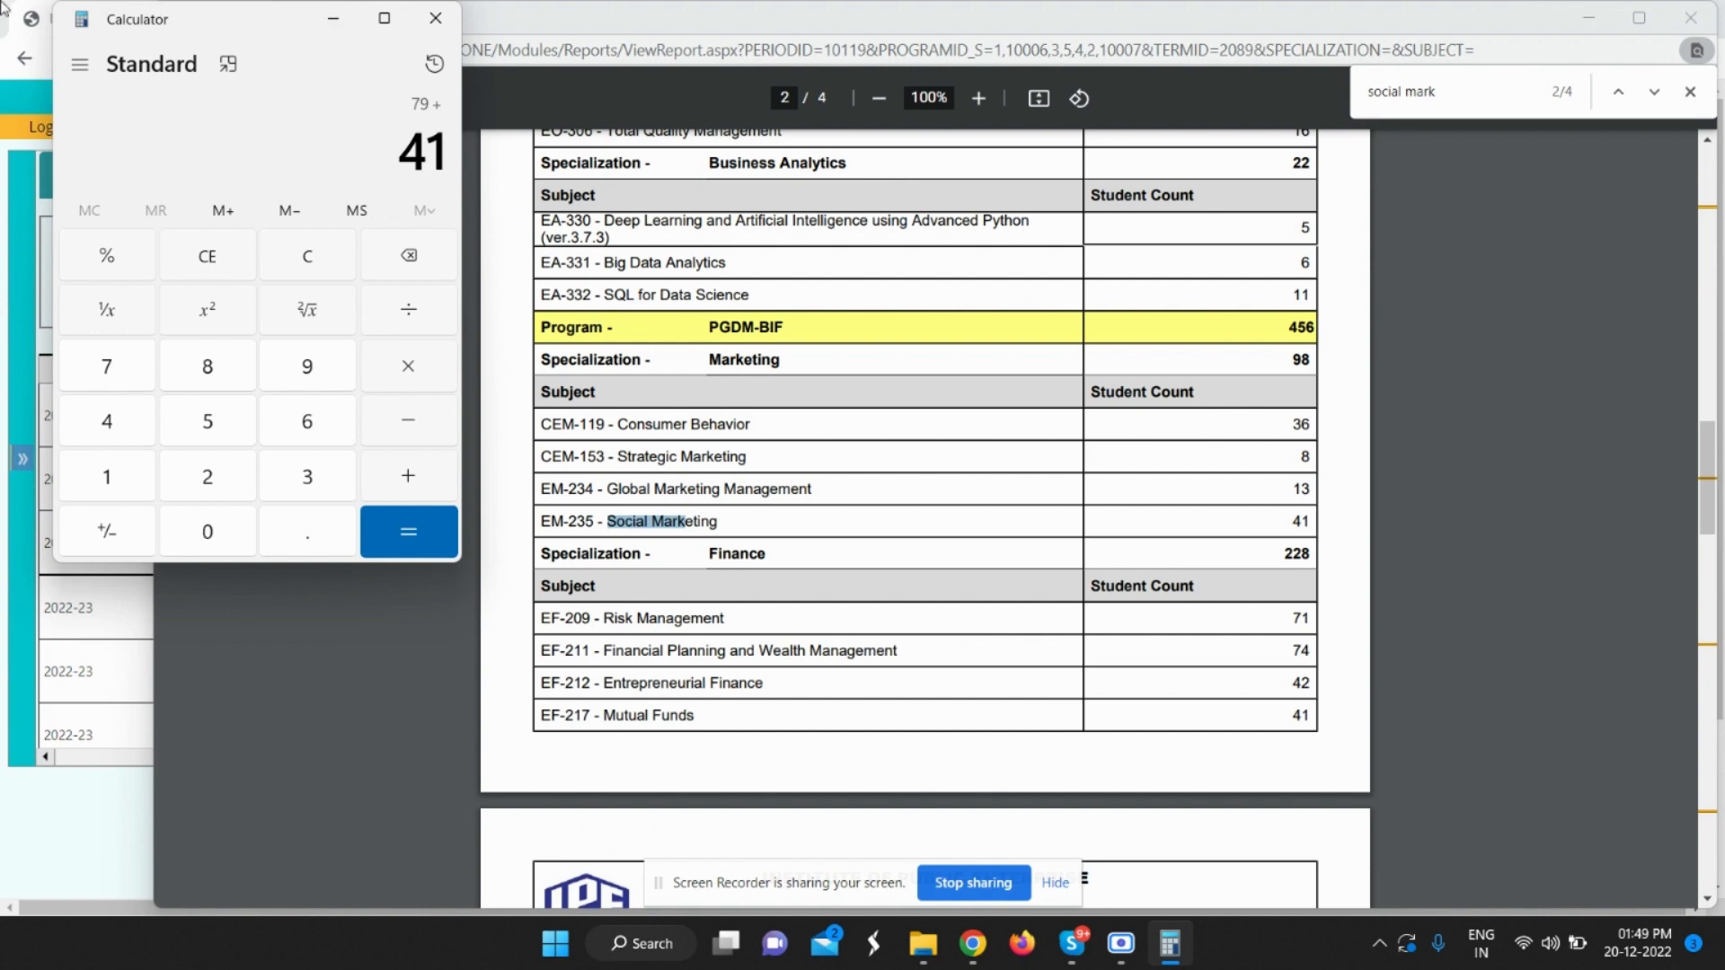
# Add the remaining Social Marketing counts, 31 for PGDM-IB and 26 for PGDM-HRM, and calculate the total.
pyautogui.click(1656, 95)
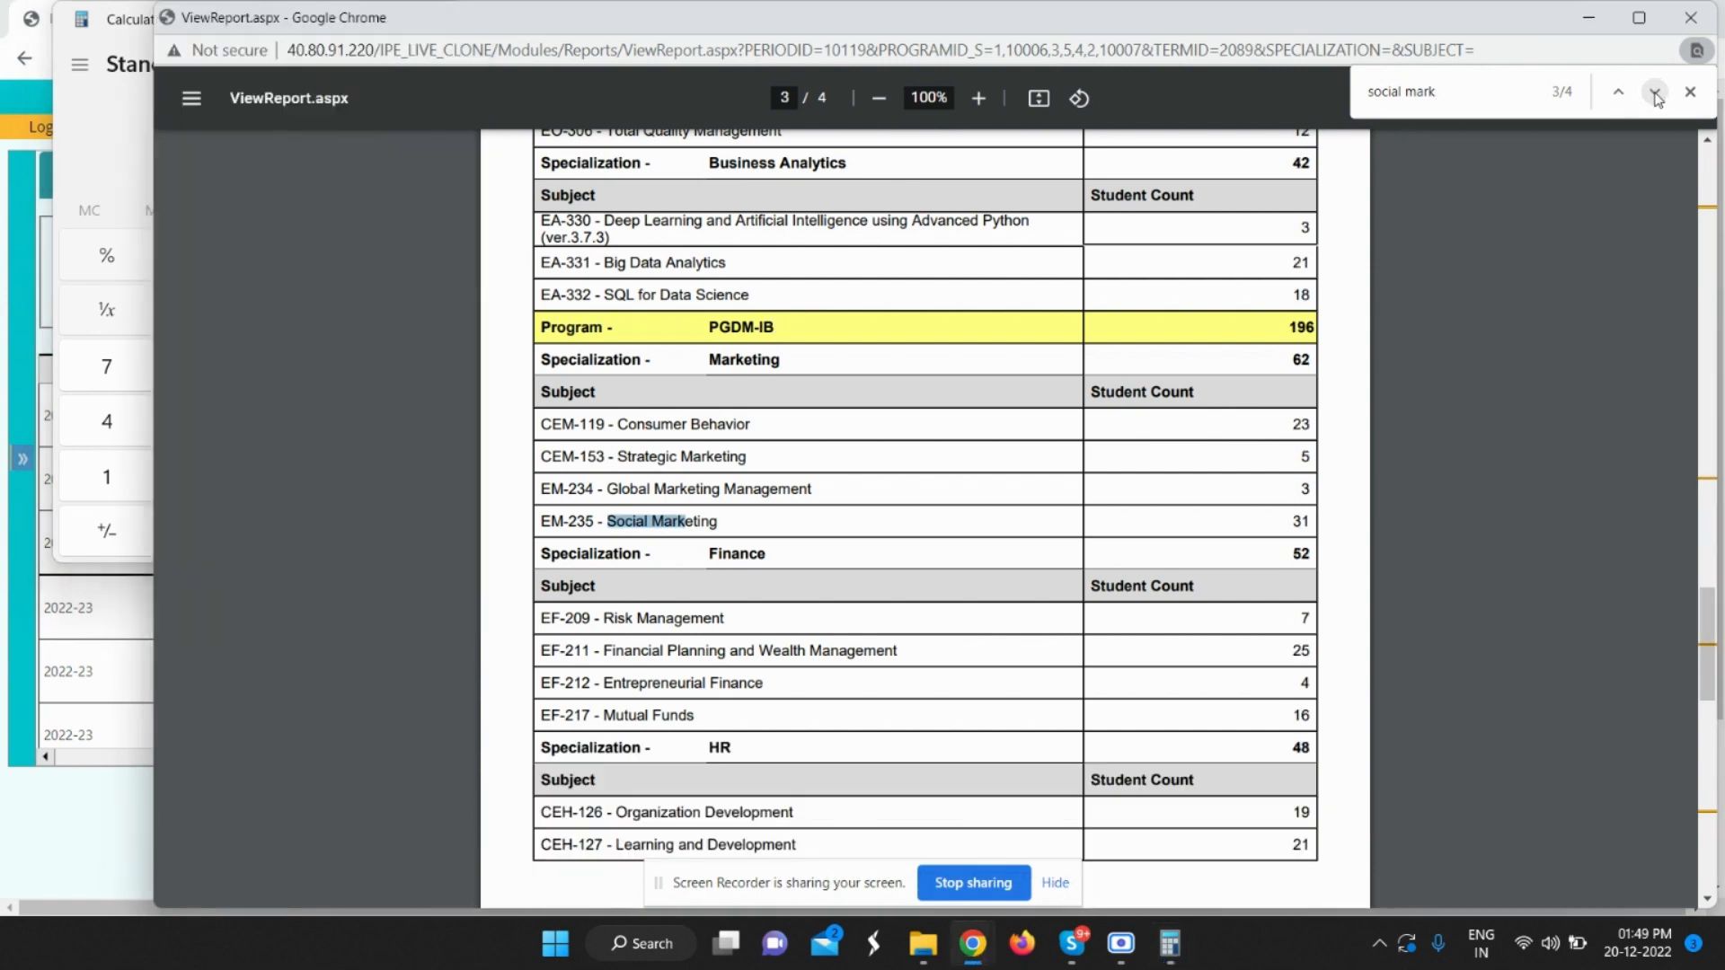
pyautogui.click(1169, 944)
pyautogui.press('+')
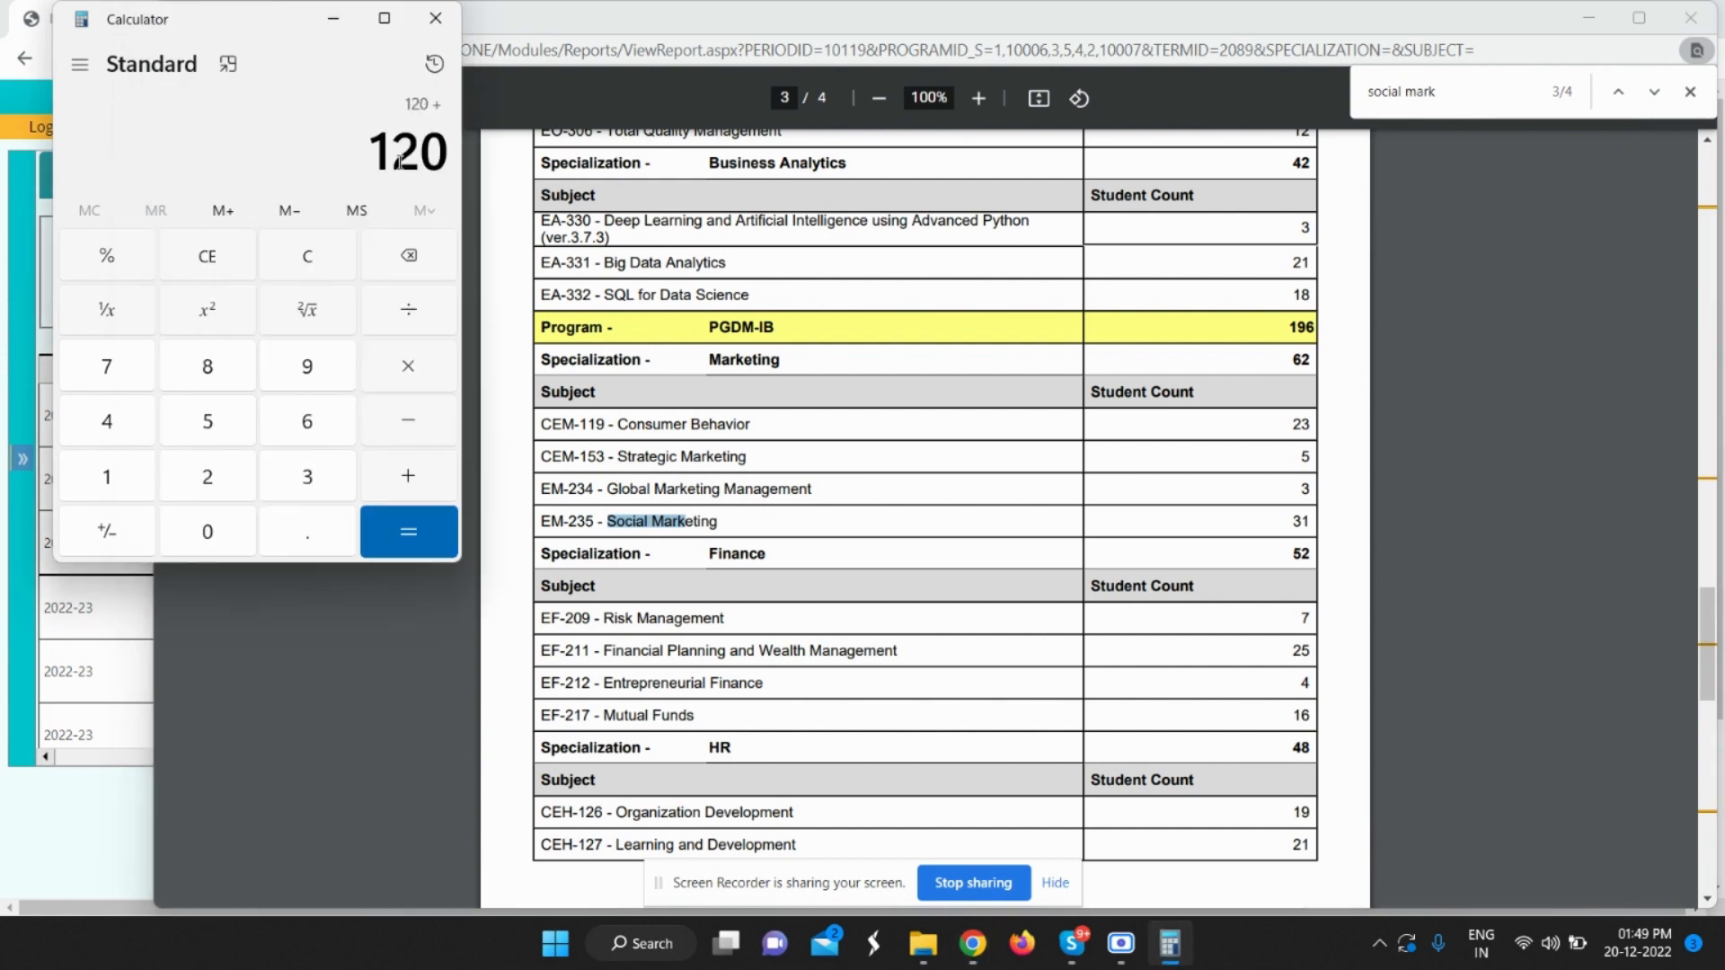
pyautogui.write('31')
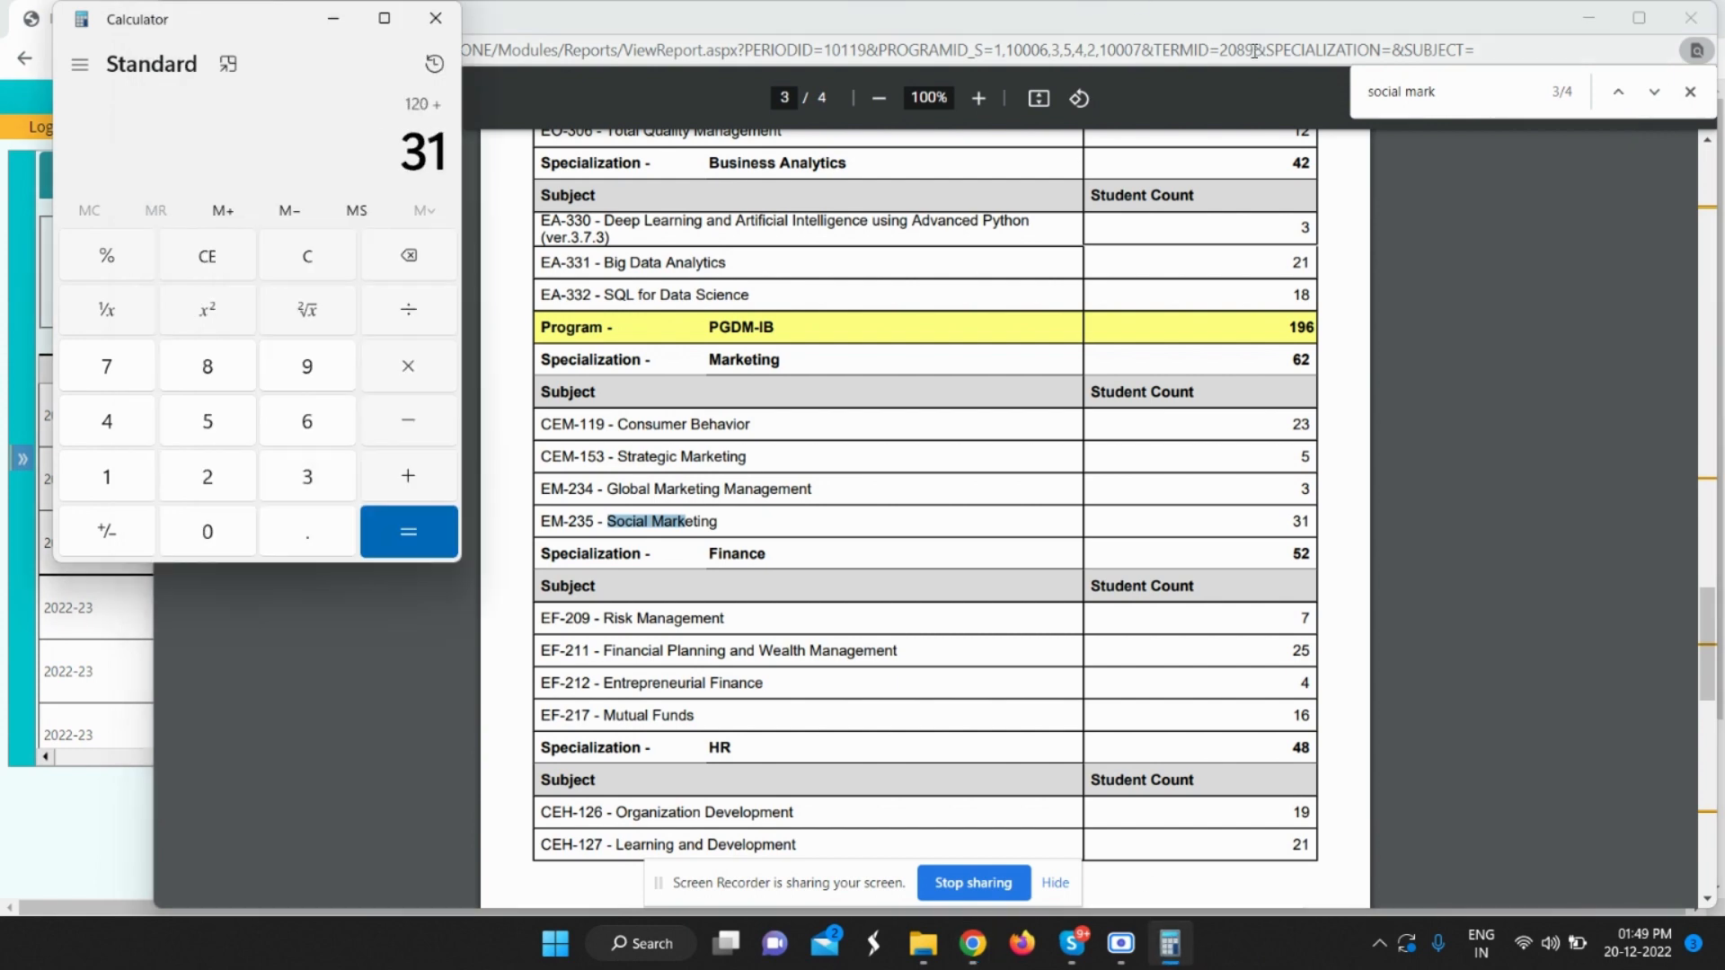
pyautogui.click(1654, 91)
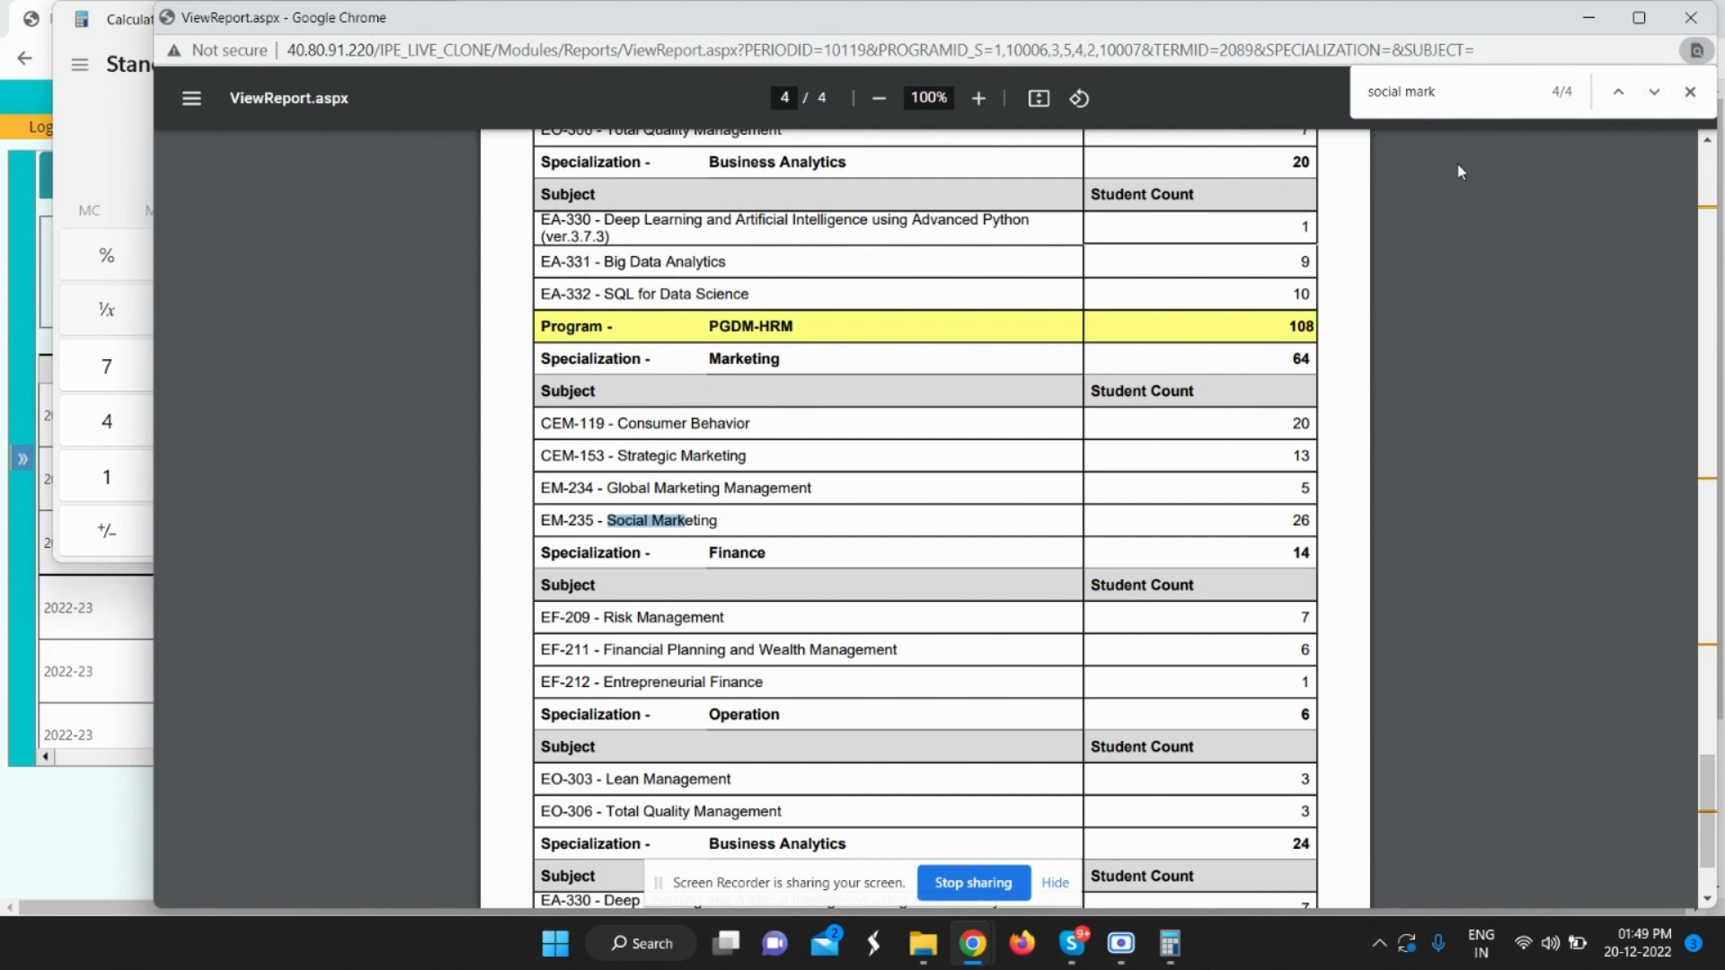
pyautogui.click(1169, 944)
pyautogui.press('+')
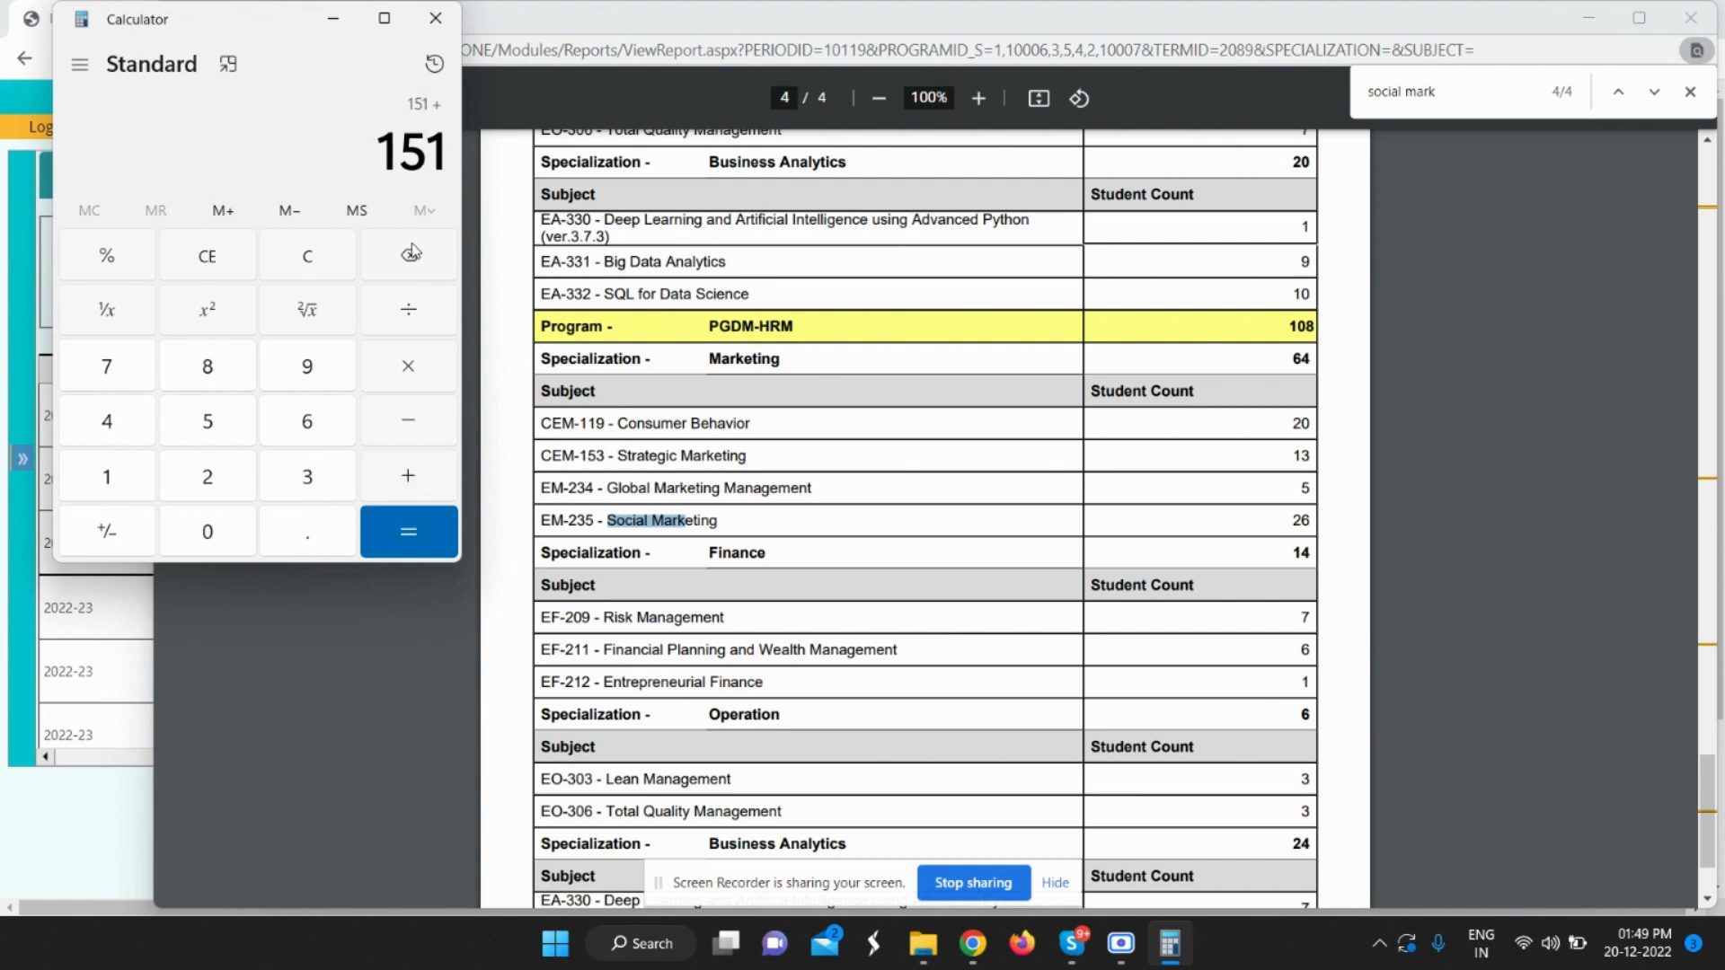
pyautogui.write('26')
pyautogui.click(412, 539)
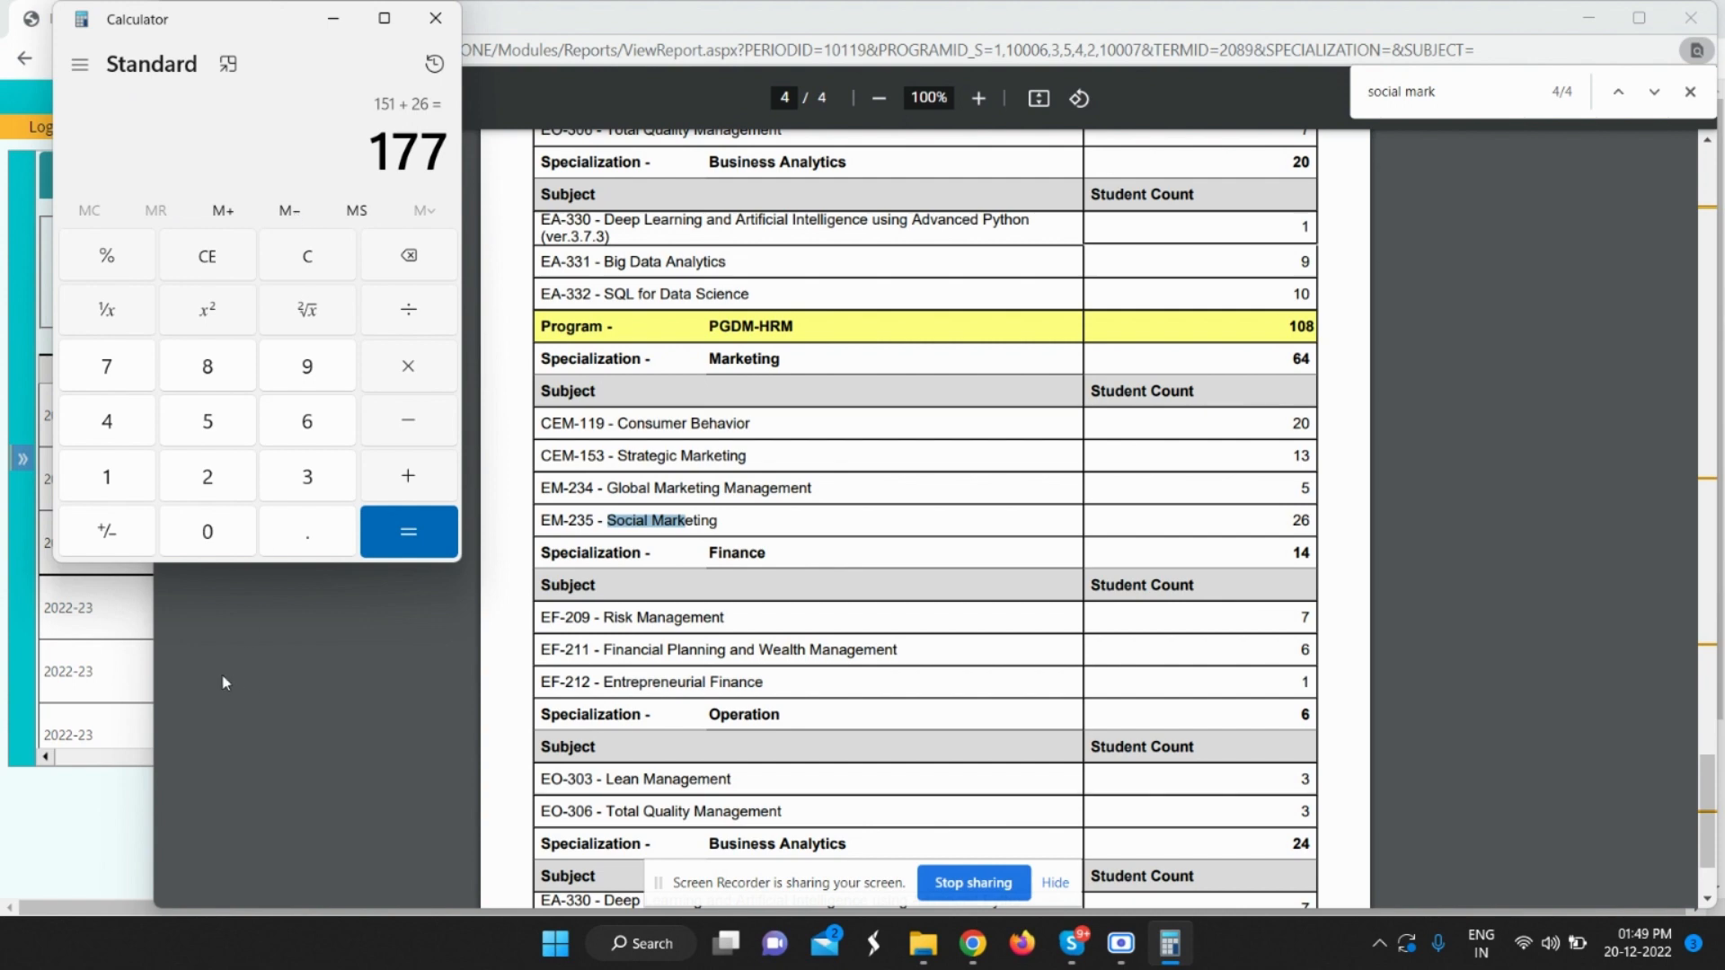
# Return to the student list and search it for "social mark", dismissing the Skype notification.
pyautogui.click(126, 774)
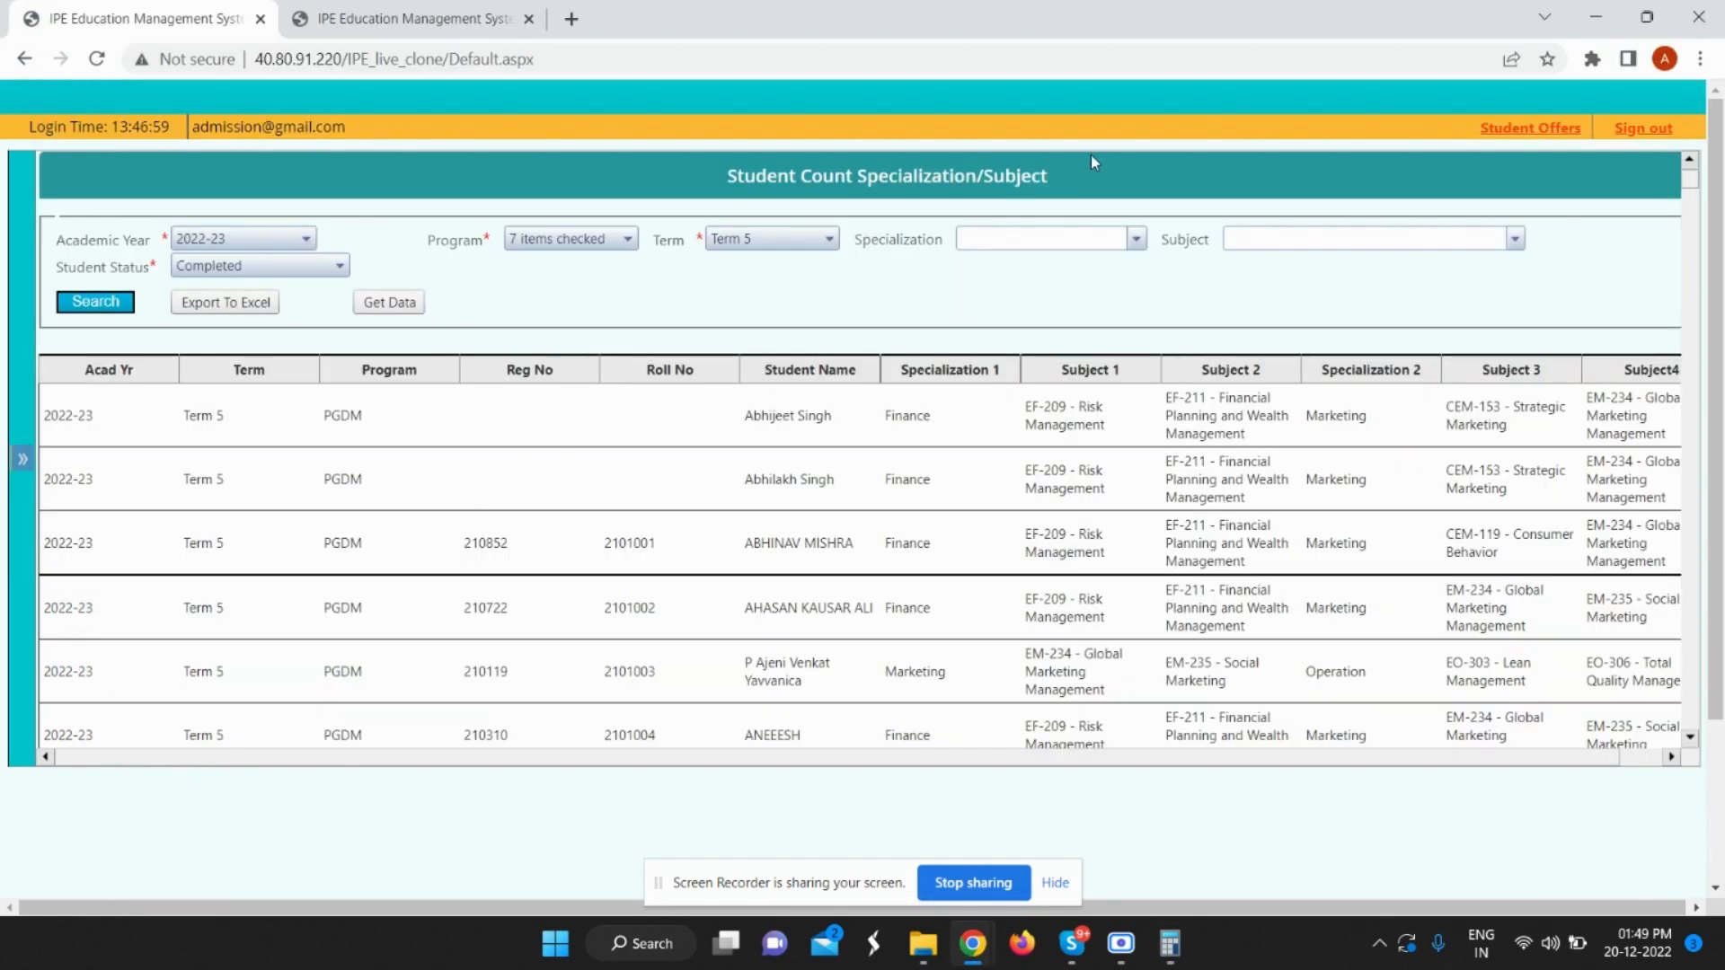
pyautogui.hotkey('ctrl', 'f')
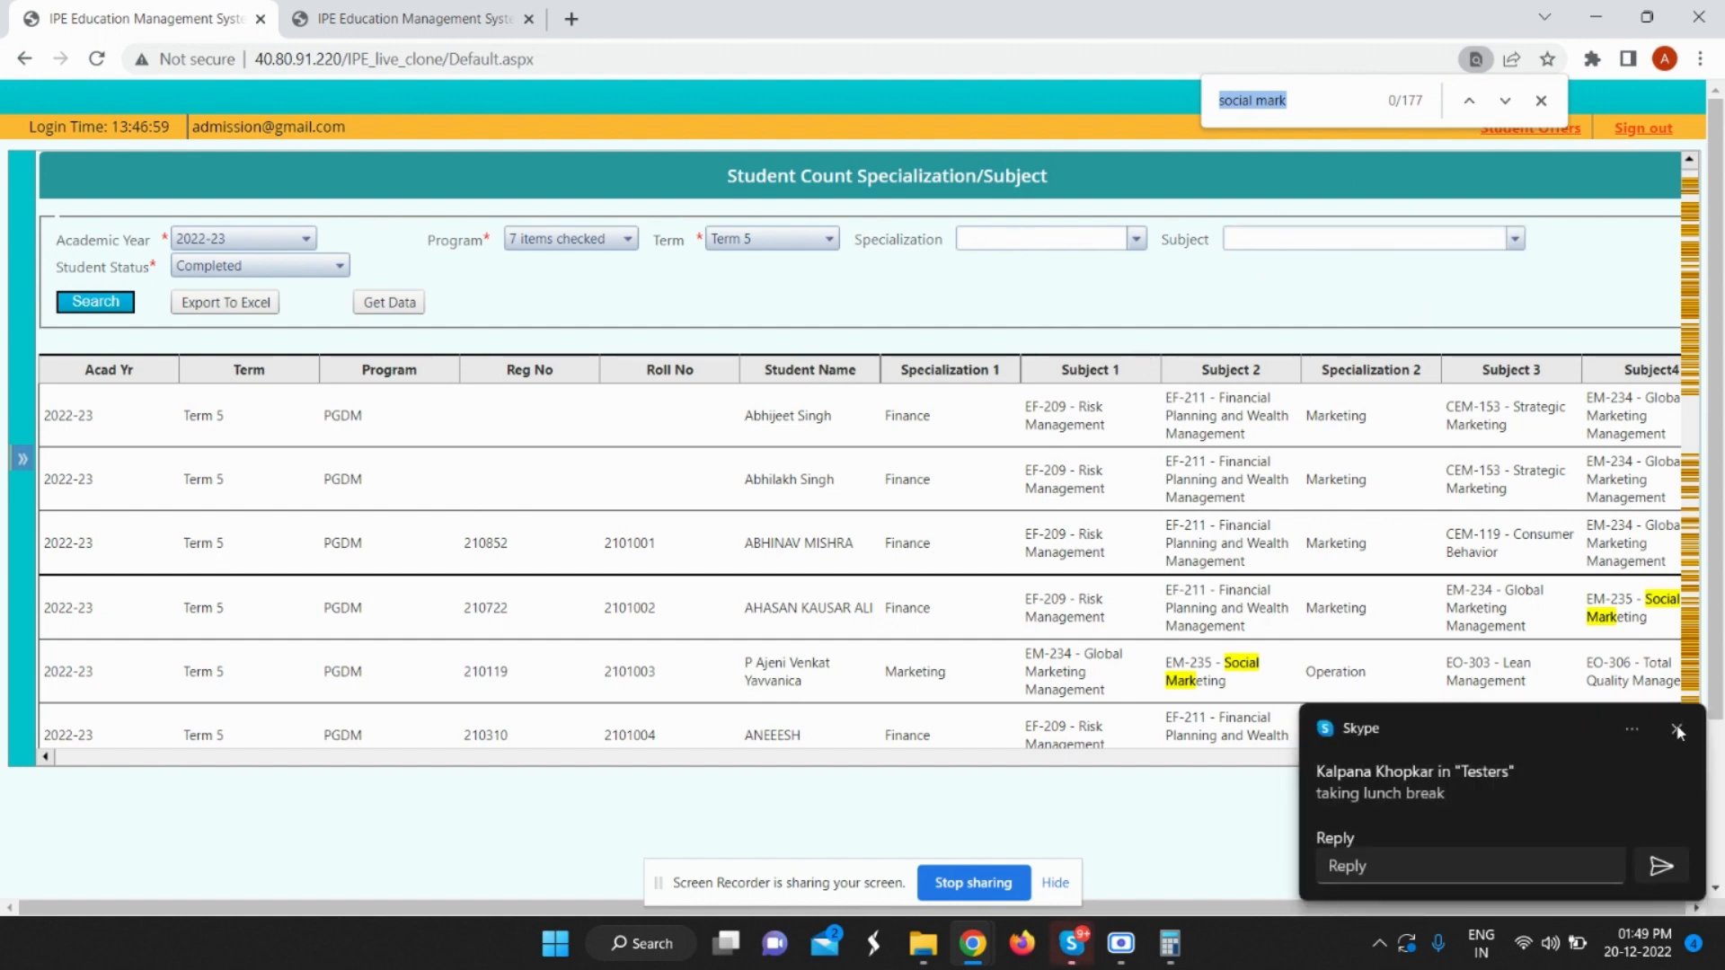
pyautogui.click(1677, 730)
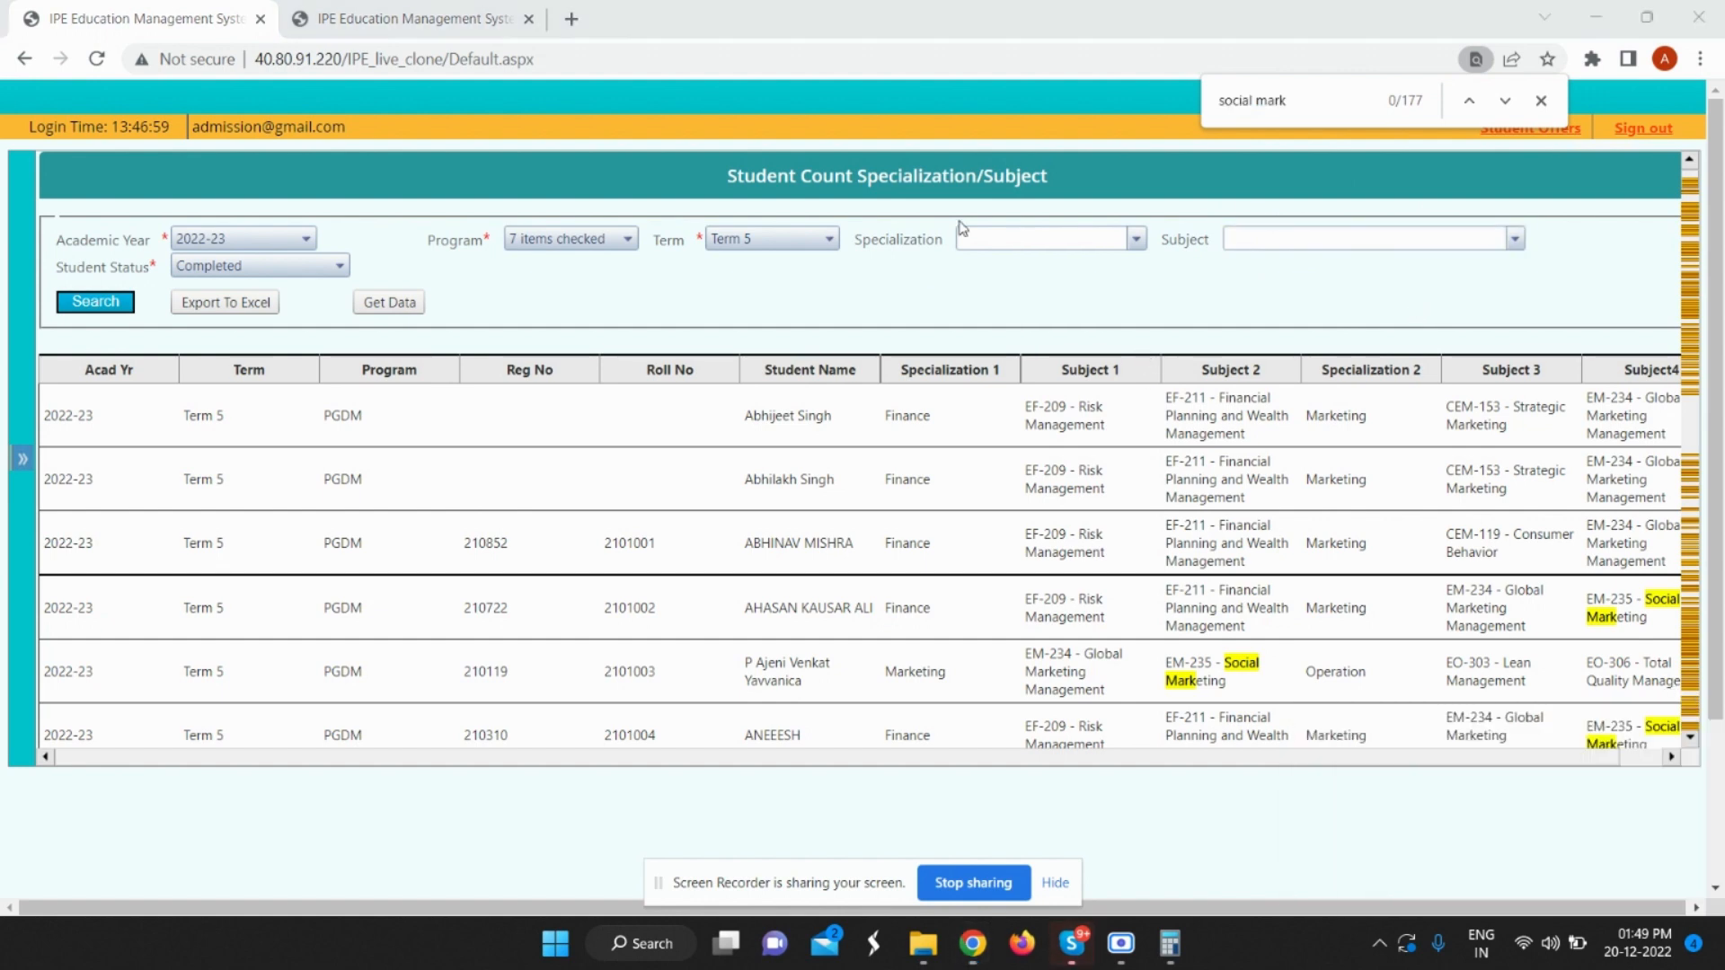
# Export the student list to Excel, open the StudentSpecializationSubjectList file despite the format warning, and enable editing.
pyautogui.click(256, 306)
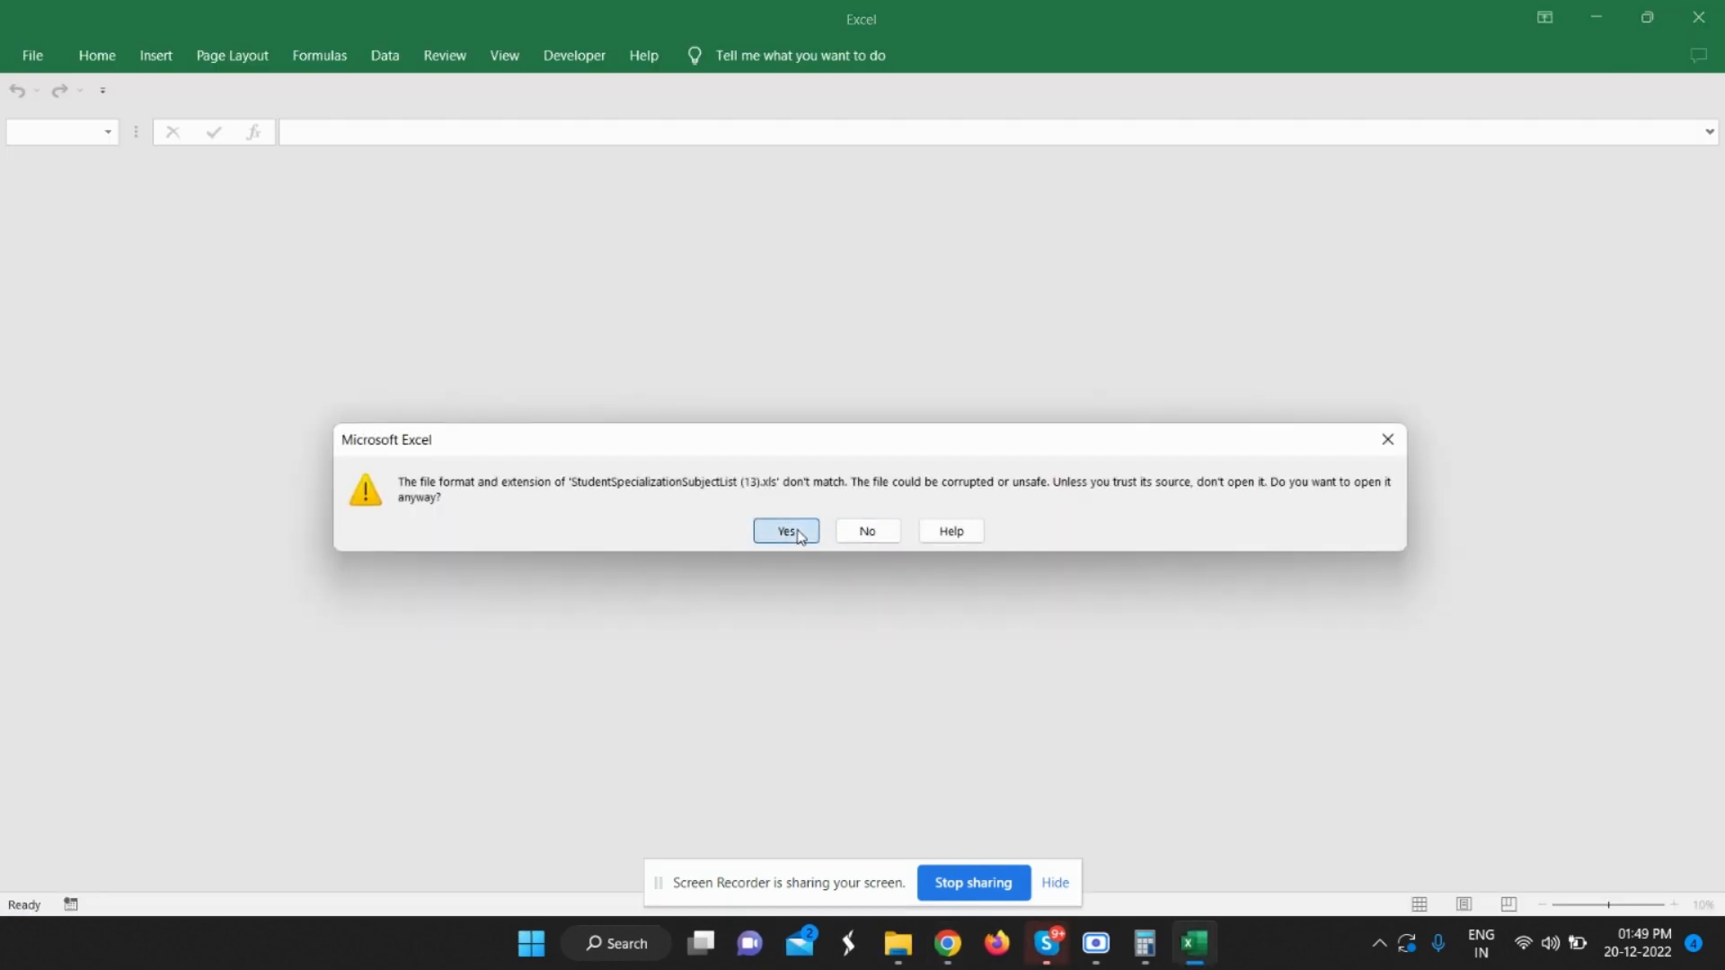
pyautogui.click(789, 531)
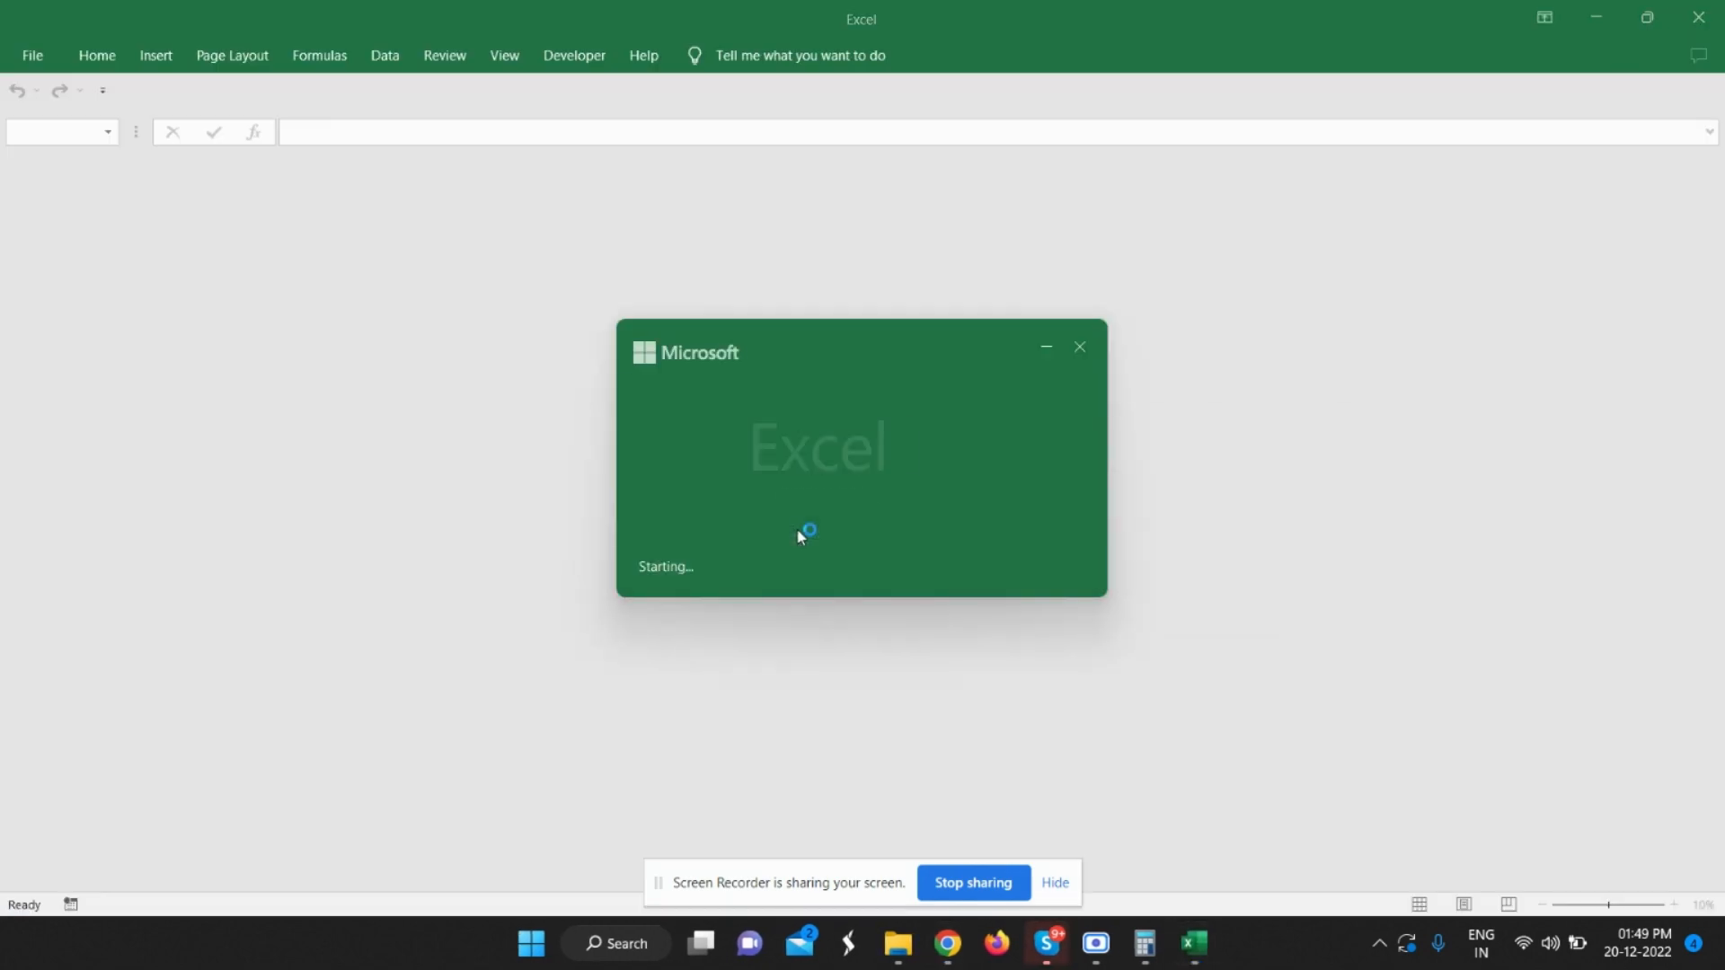
pyautogui.scroll(-2, 737, 500)
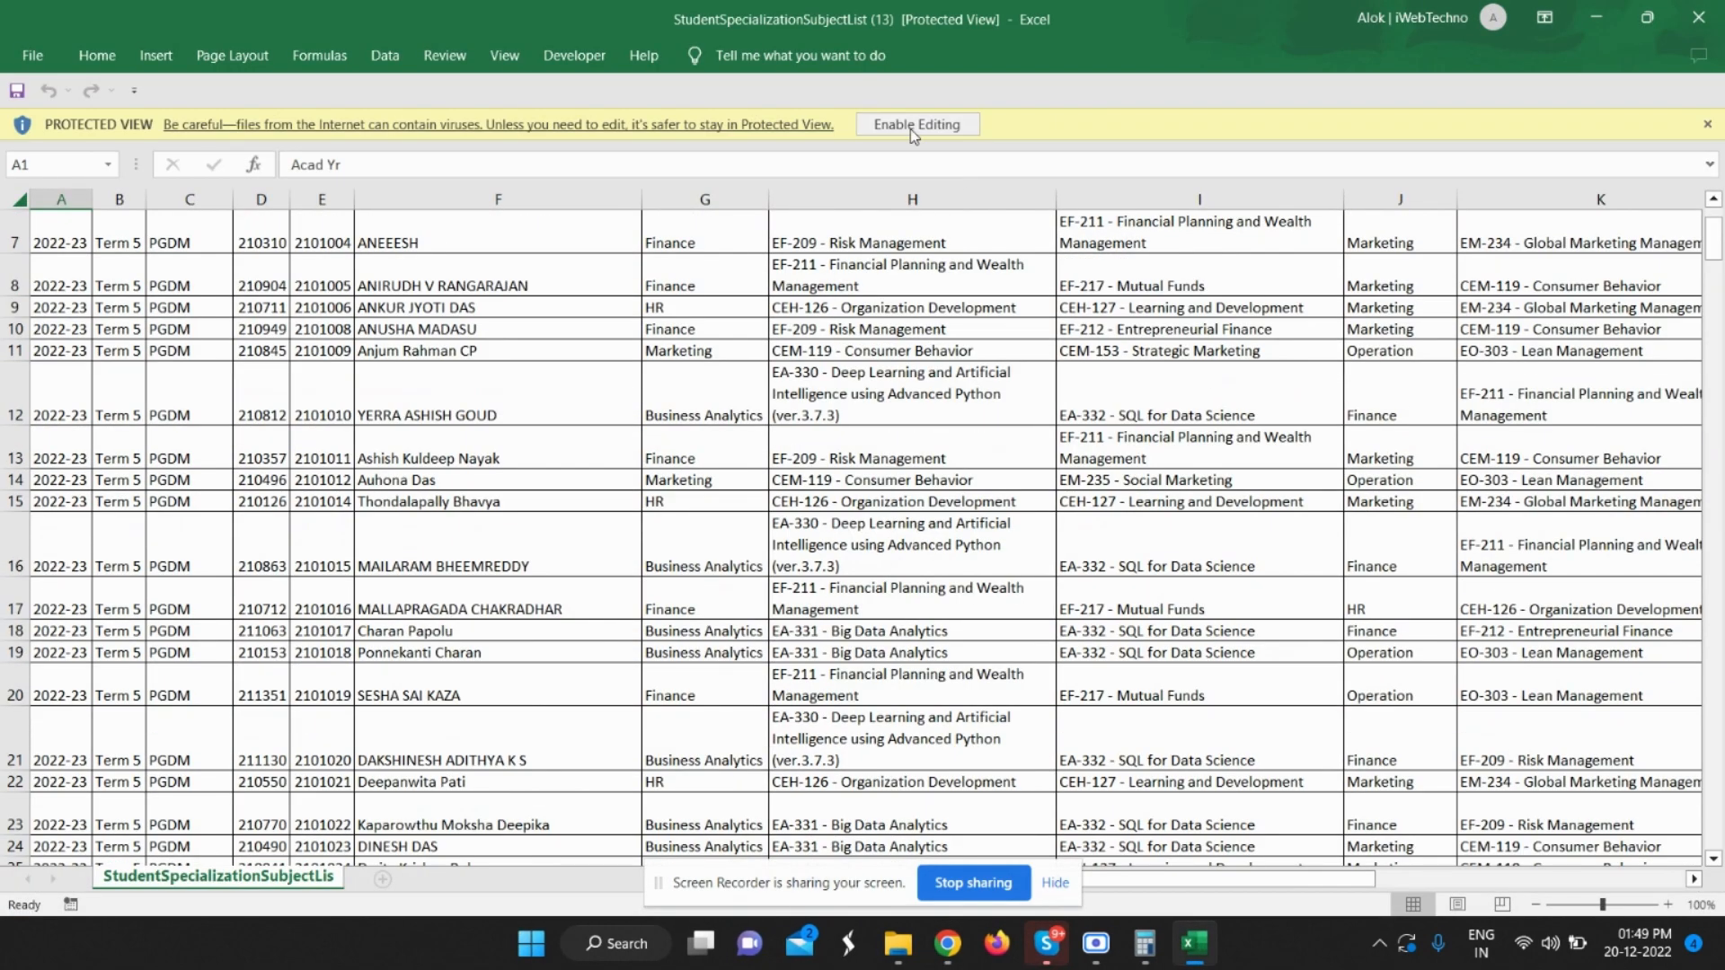
pyautogui.click(913, 129)
pyautogui.scroll(2, 960, 348)
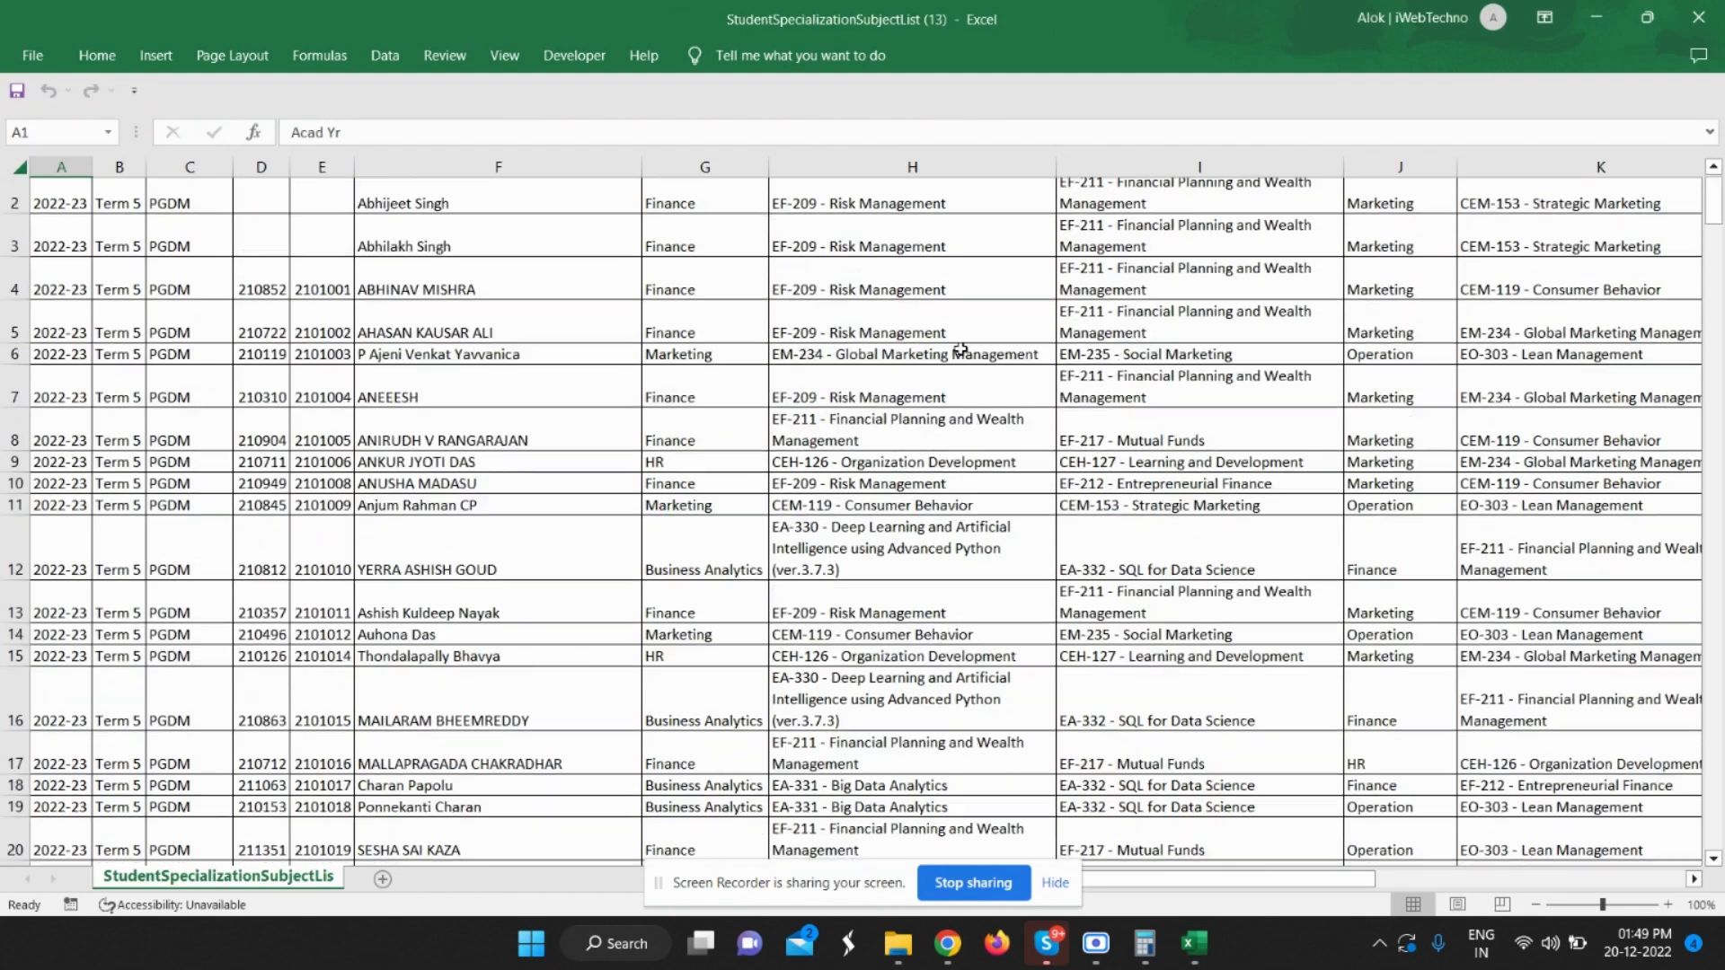
pyautogui.scroll(1, 960, 349)
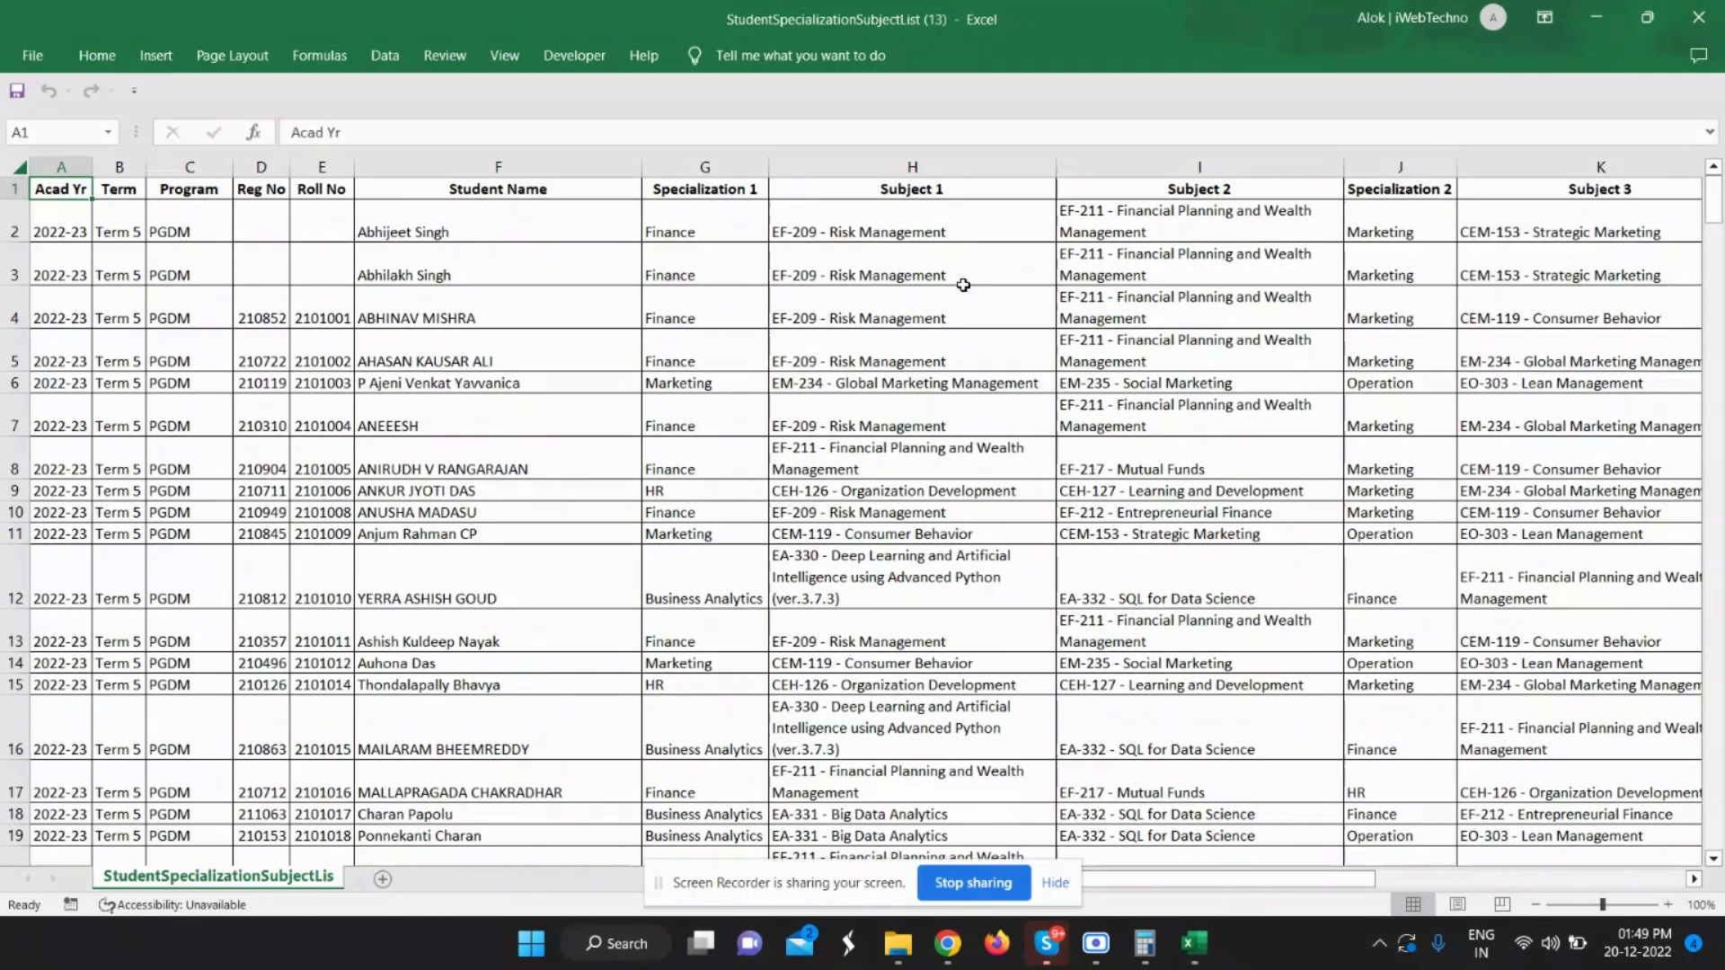
# Add filters to the header row of the StudentSpecializationSubjectList sheet.
pyautogui.click(18, 189)
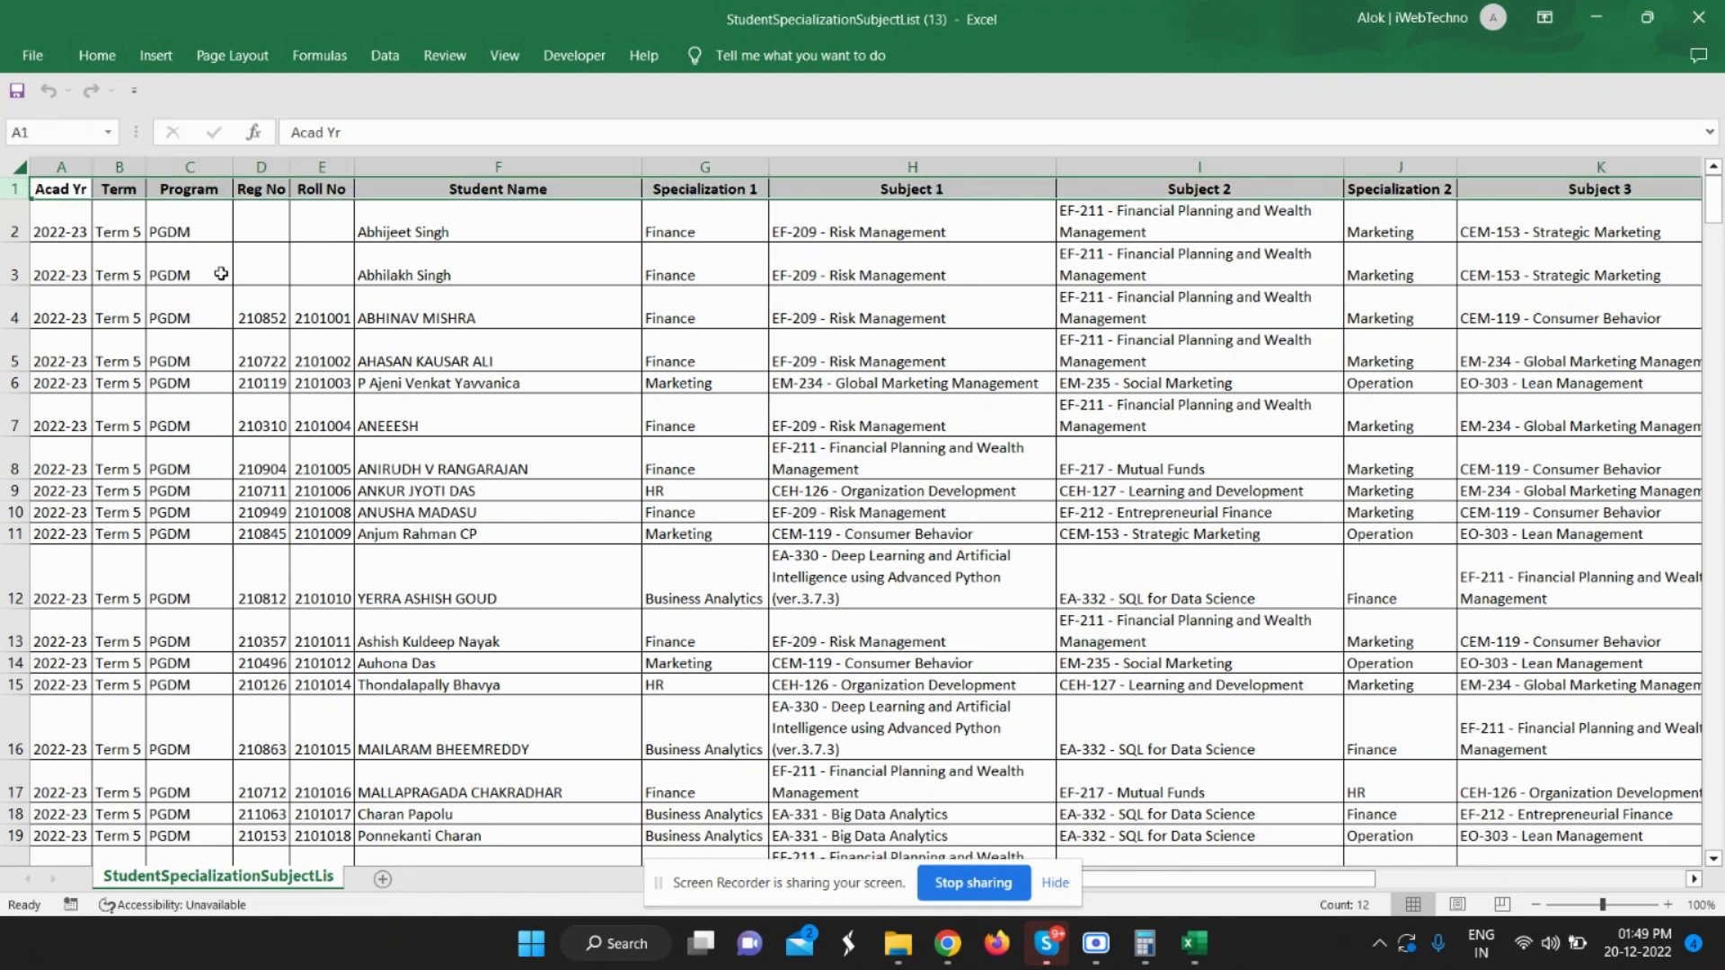
pyautogui.click(90, 54)
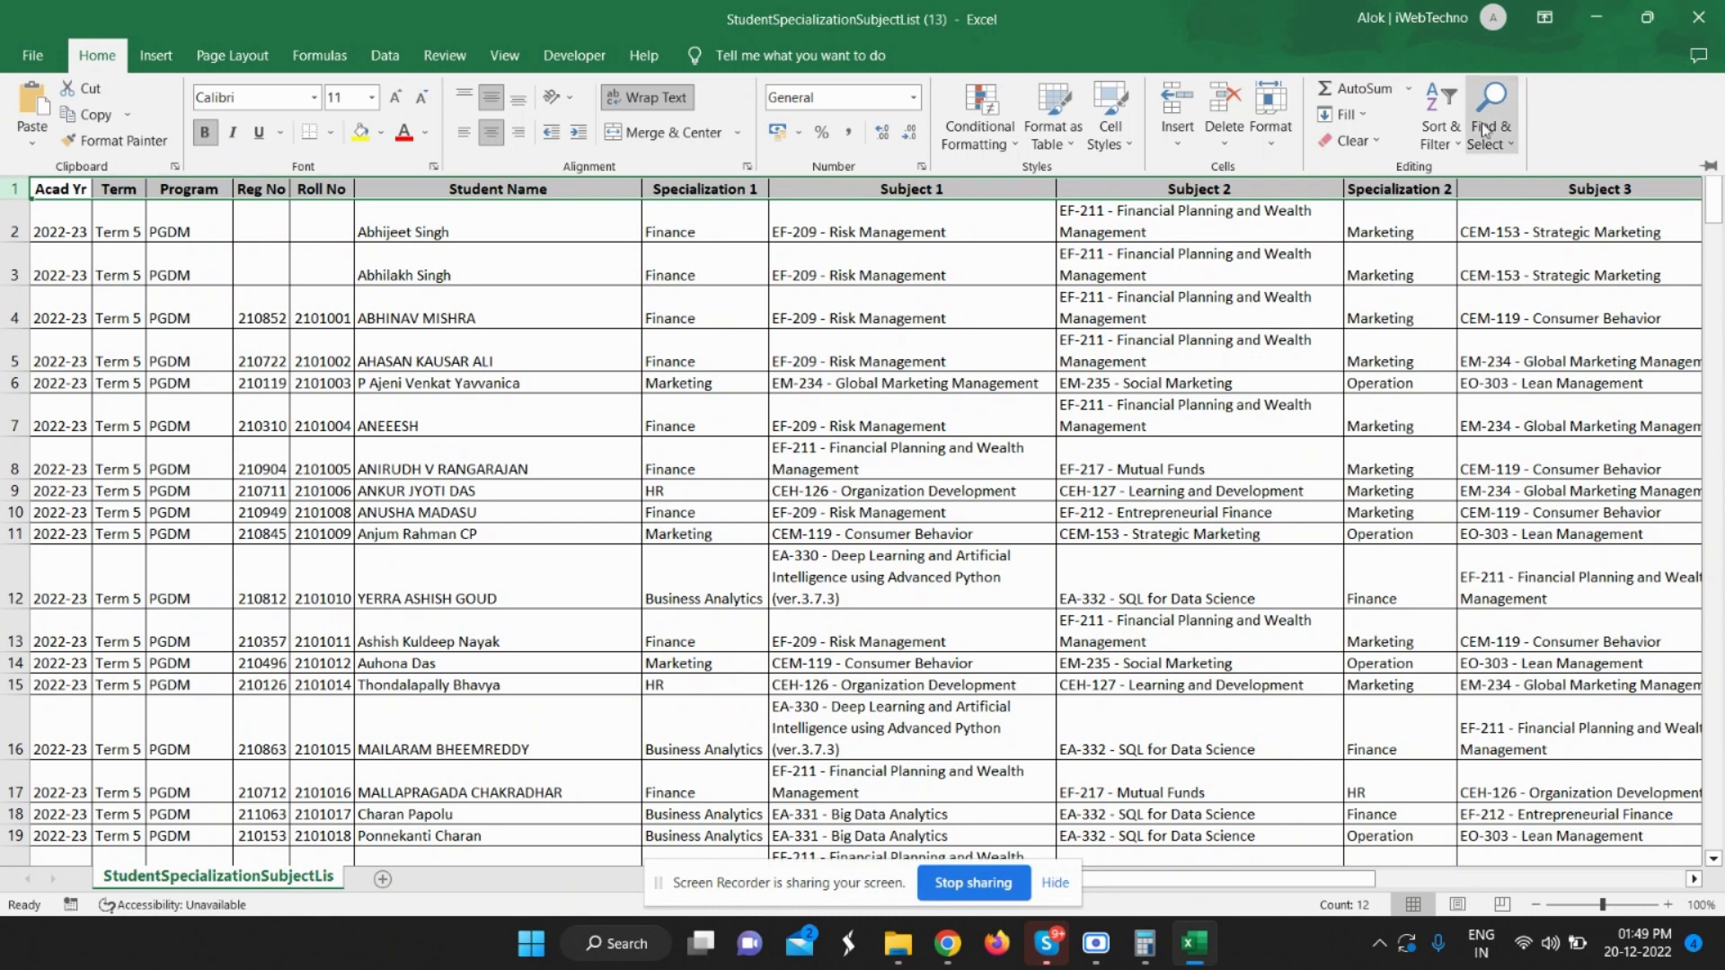
pyautogui.click(1461, 142)
pyautogui.click(1497, 246)
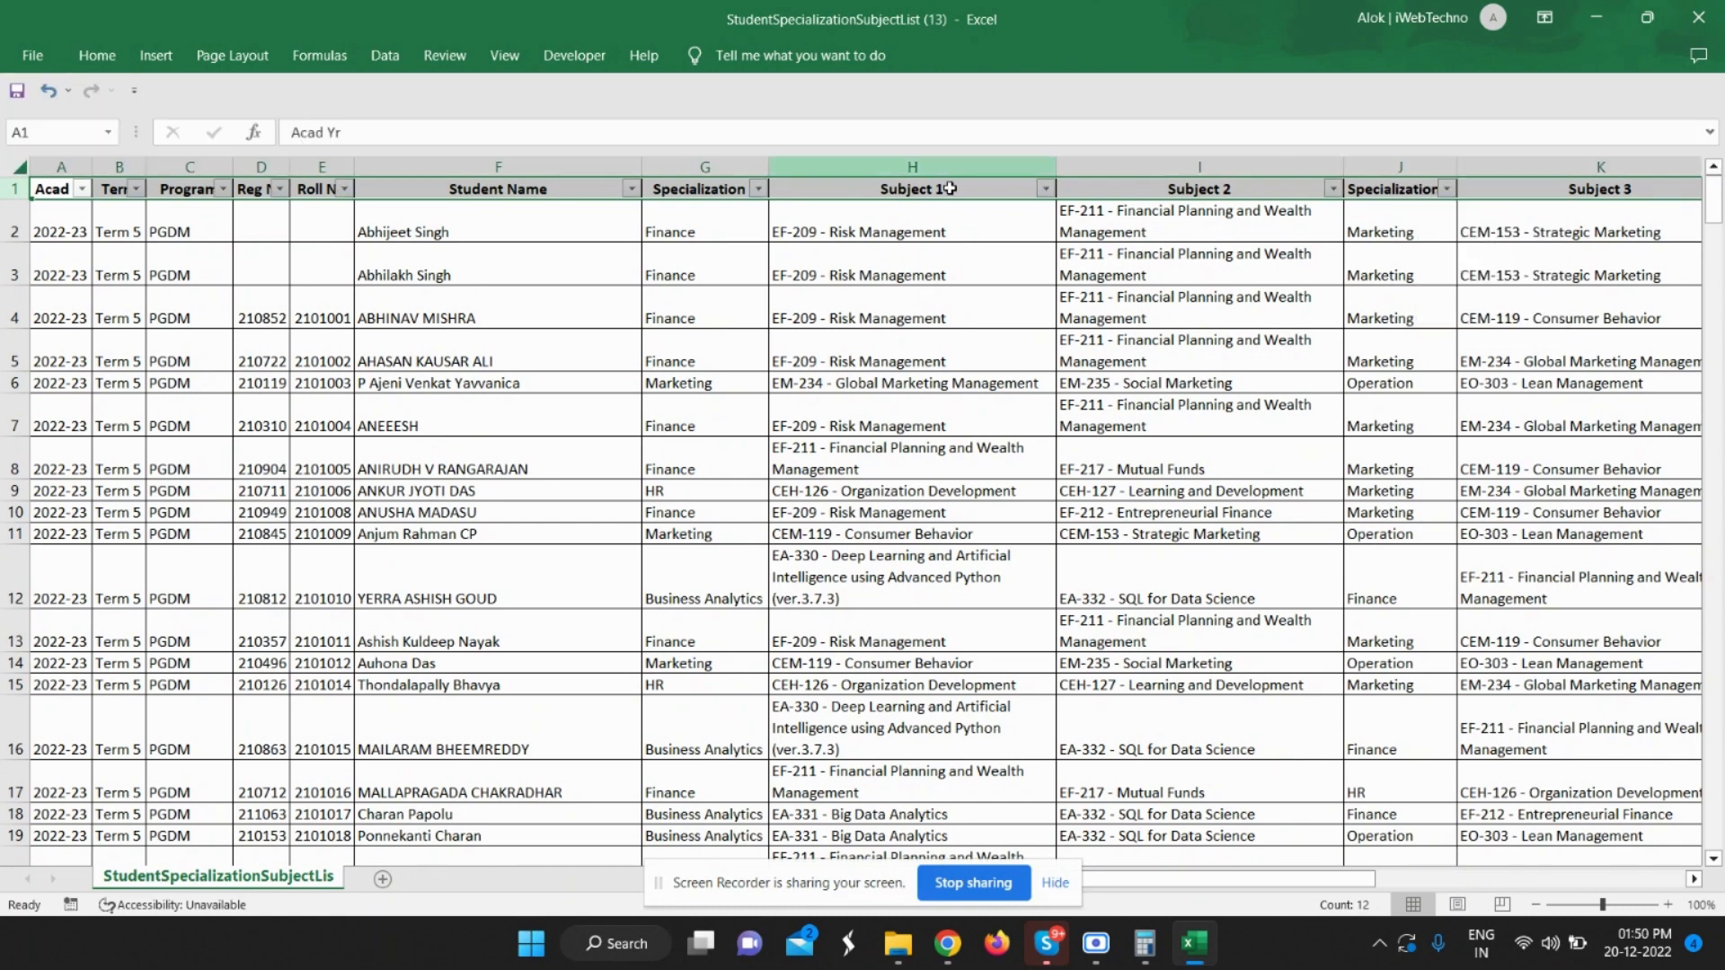
# Search the Subject 1 filter values for "soci" and close the filter without applying it.
pyautogui.click(1045, 189)
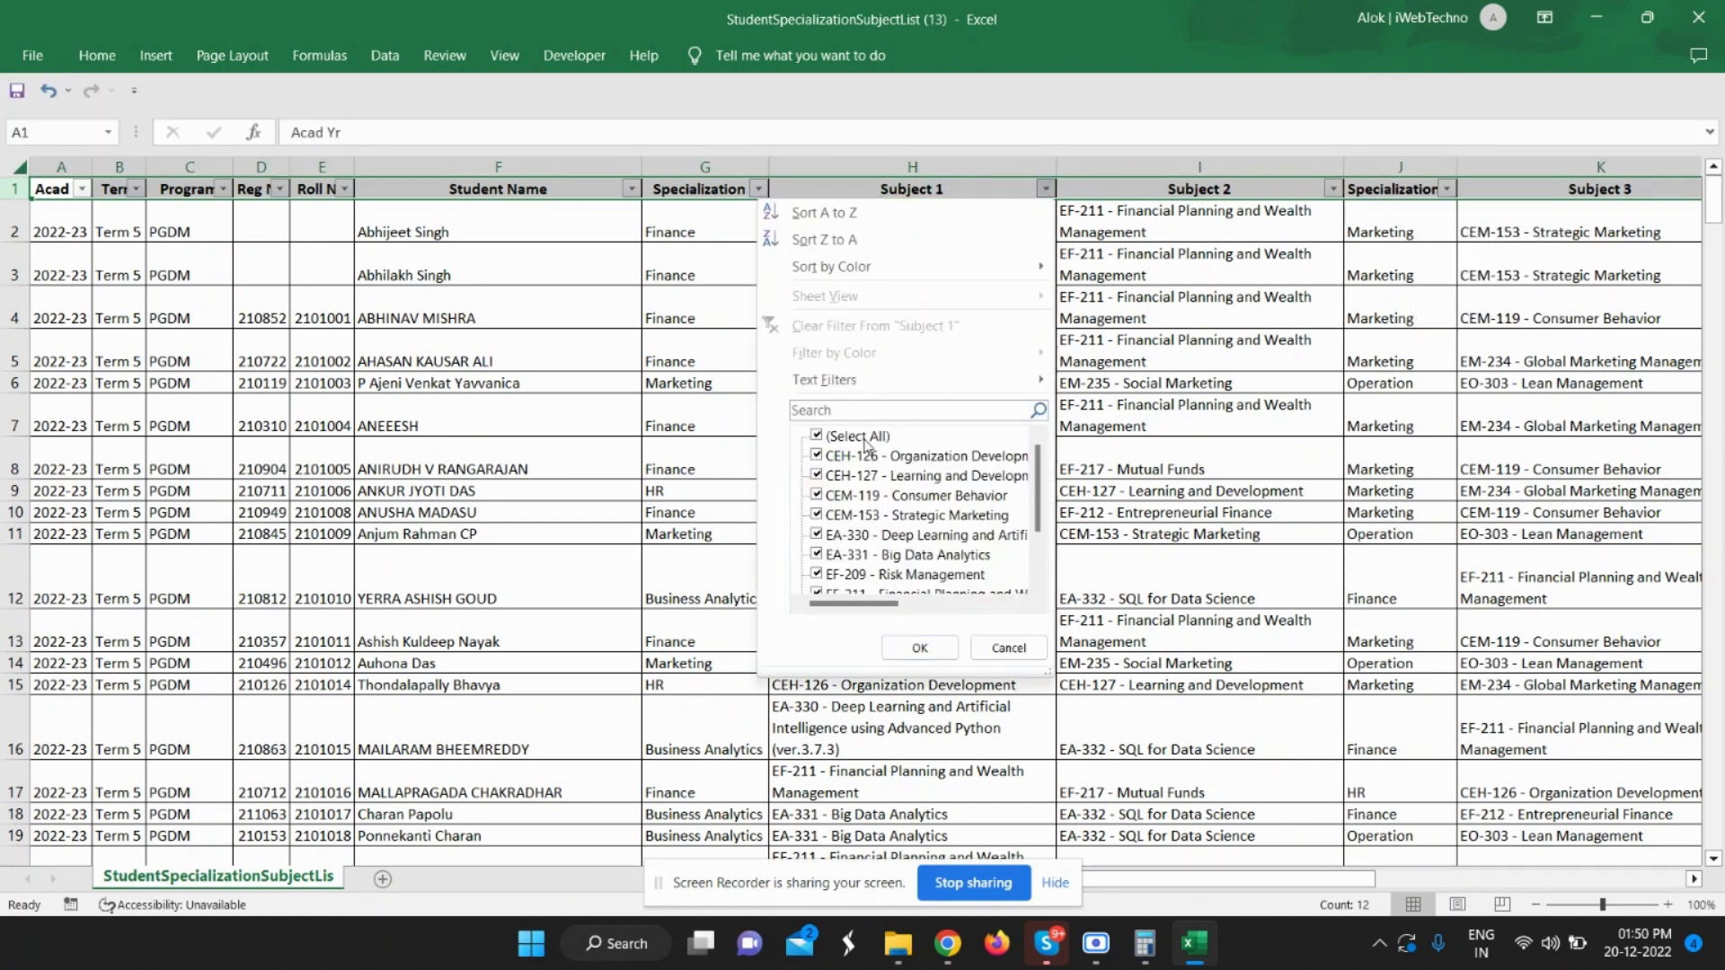
pyautogui.write('soci')
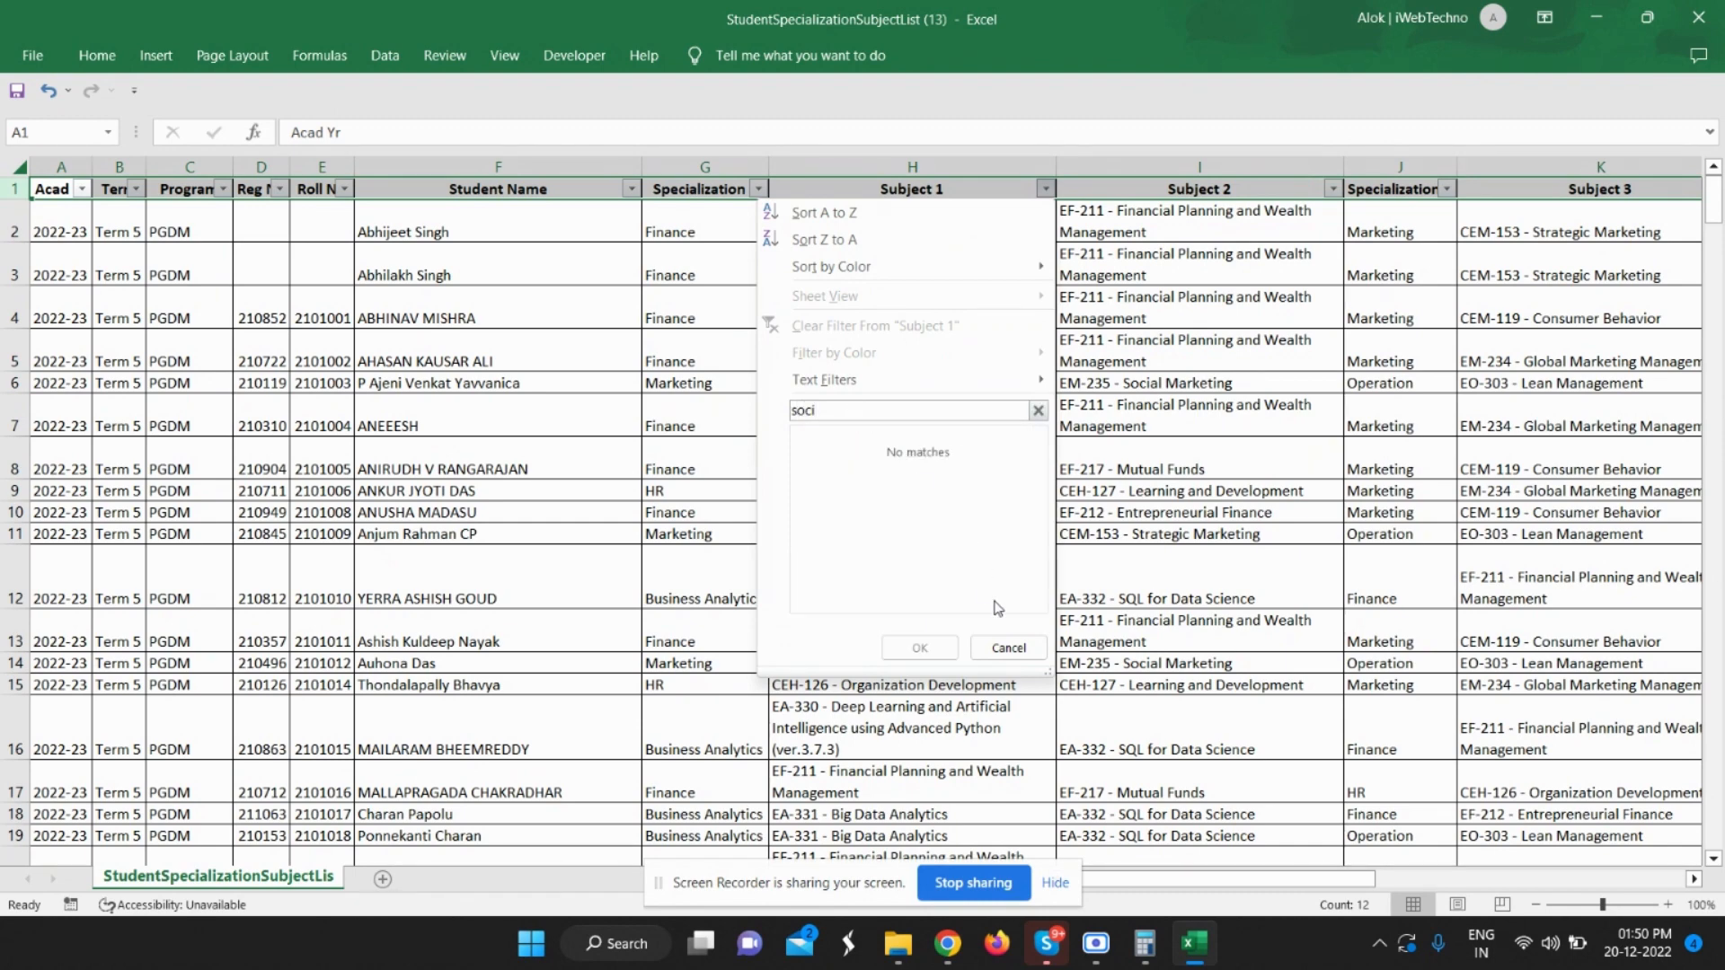
pyautogui.click(1008, 647)
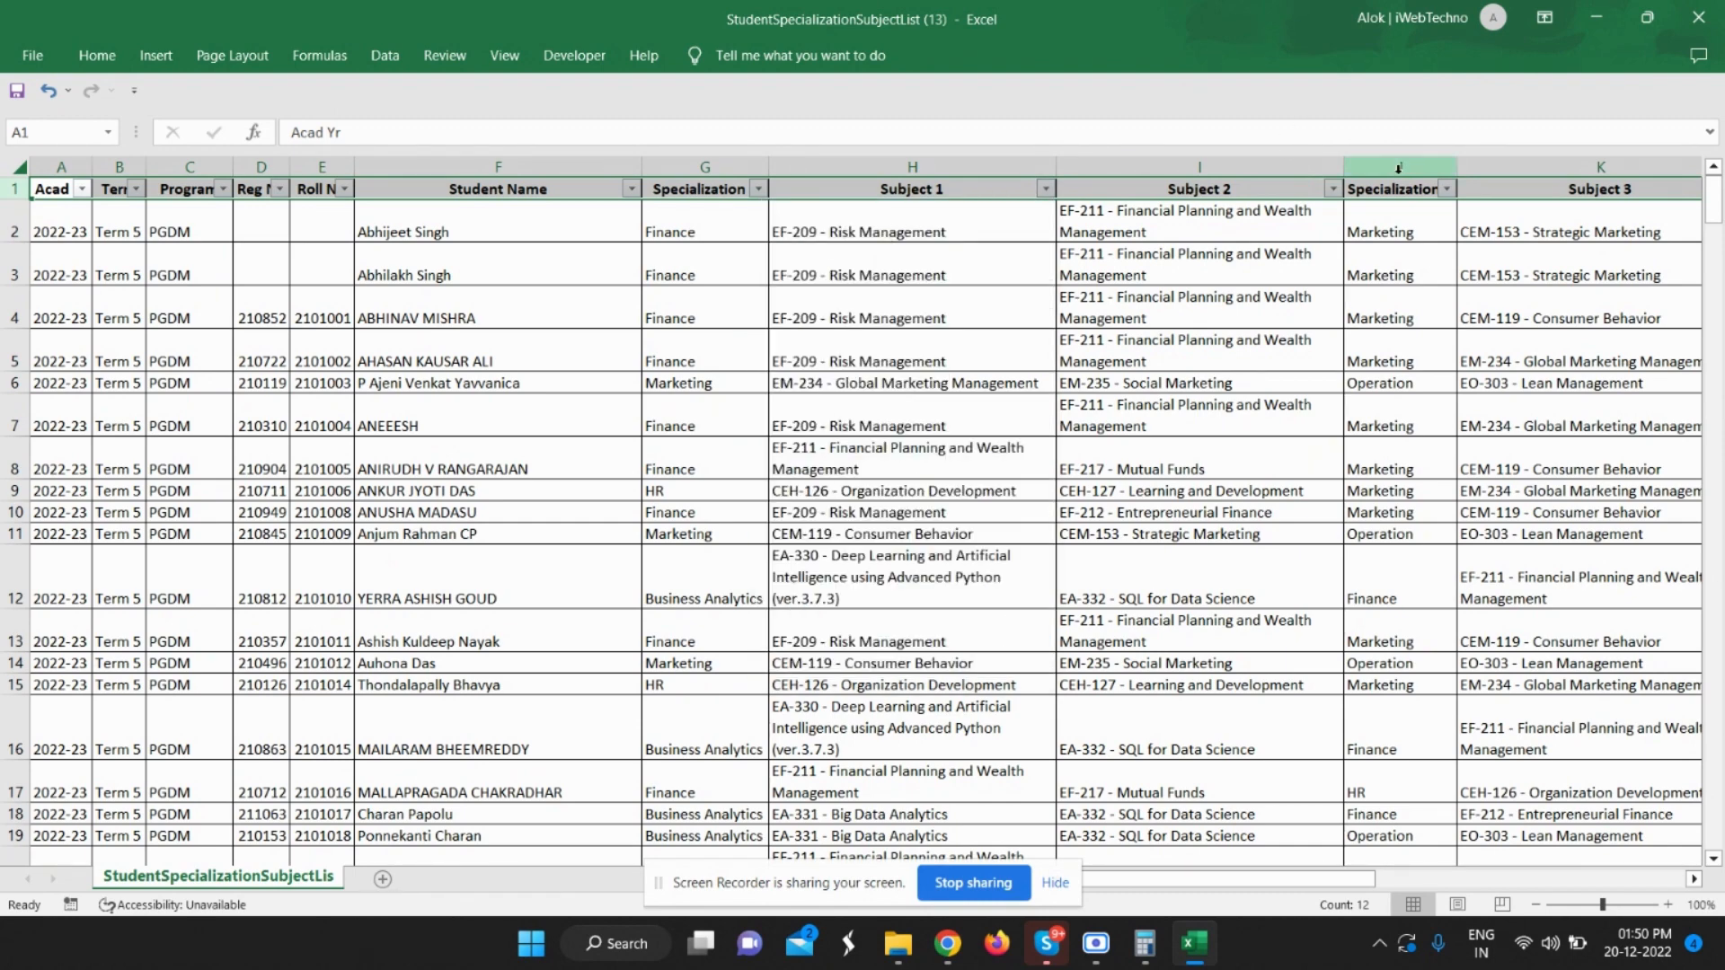
# Filter Subject 2 by "socia" and select all filtered Social Marketing cells in that column to count them.
pyautogui.click(1334, 189)
pyautogui.click(1183, 411)
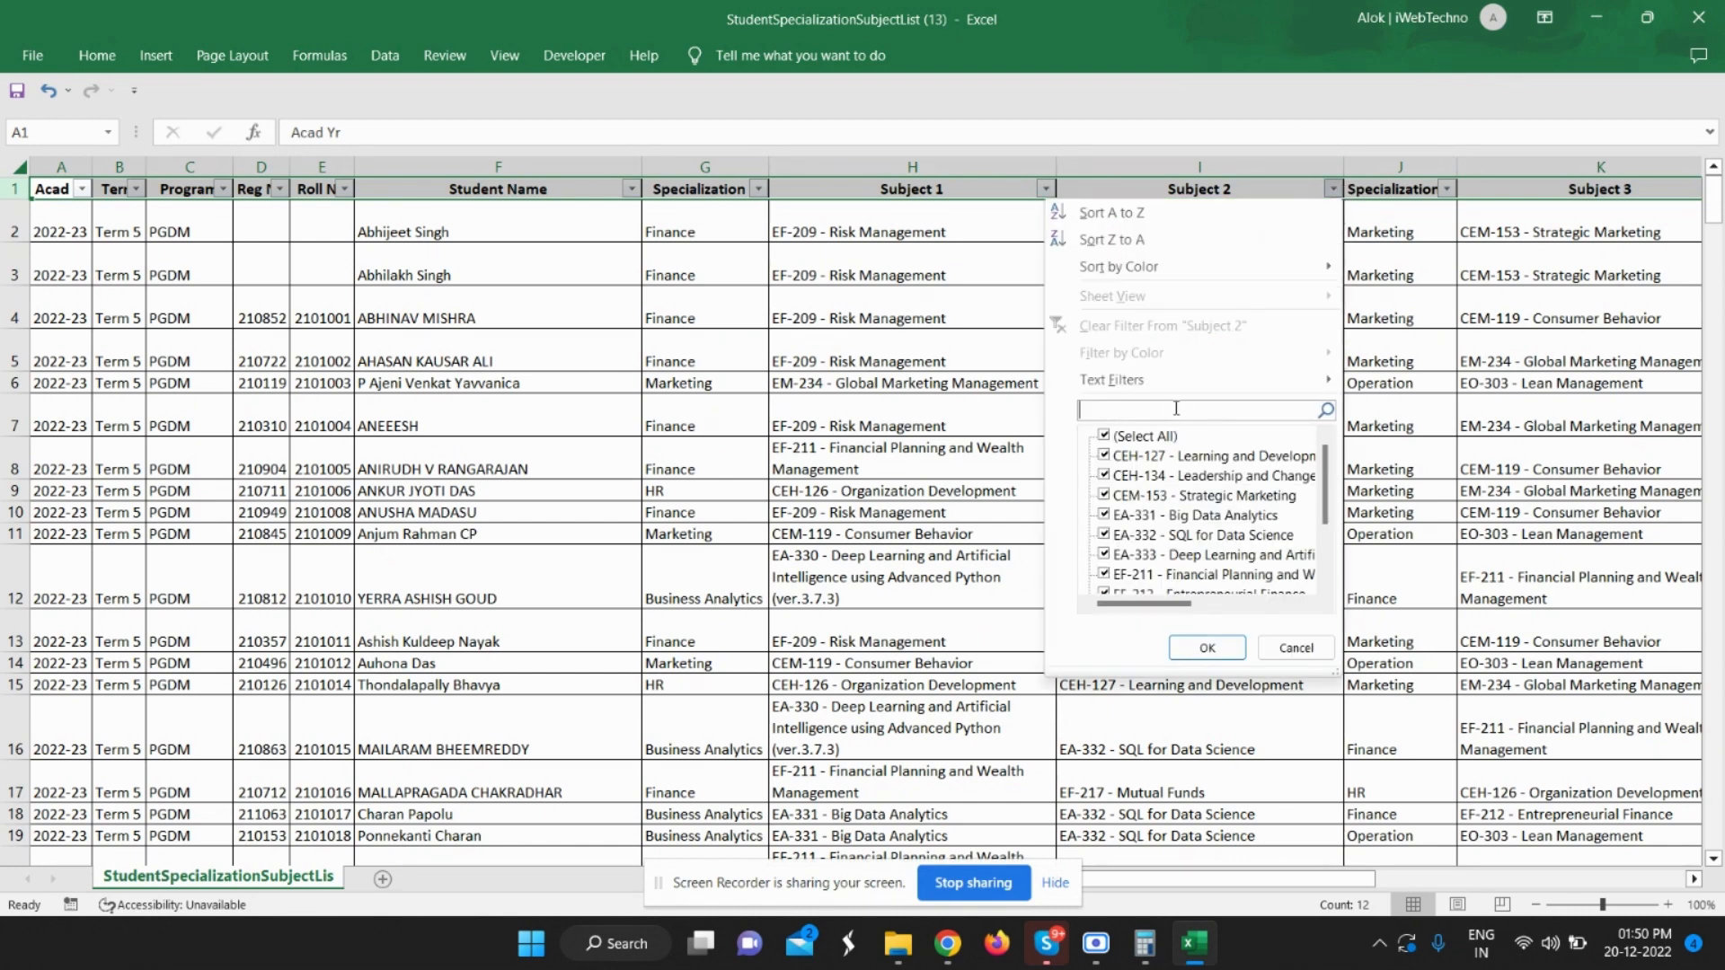
pyautogui.write('socia')
pyautogui.click(1215, 648)
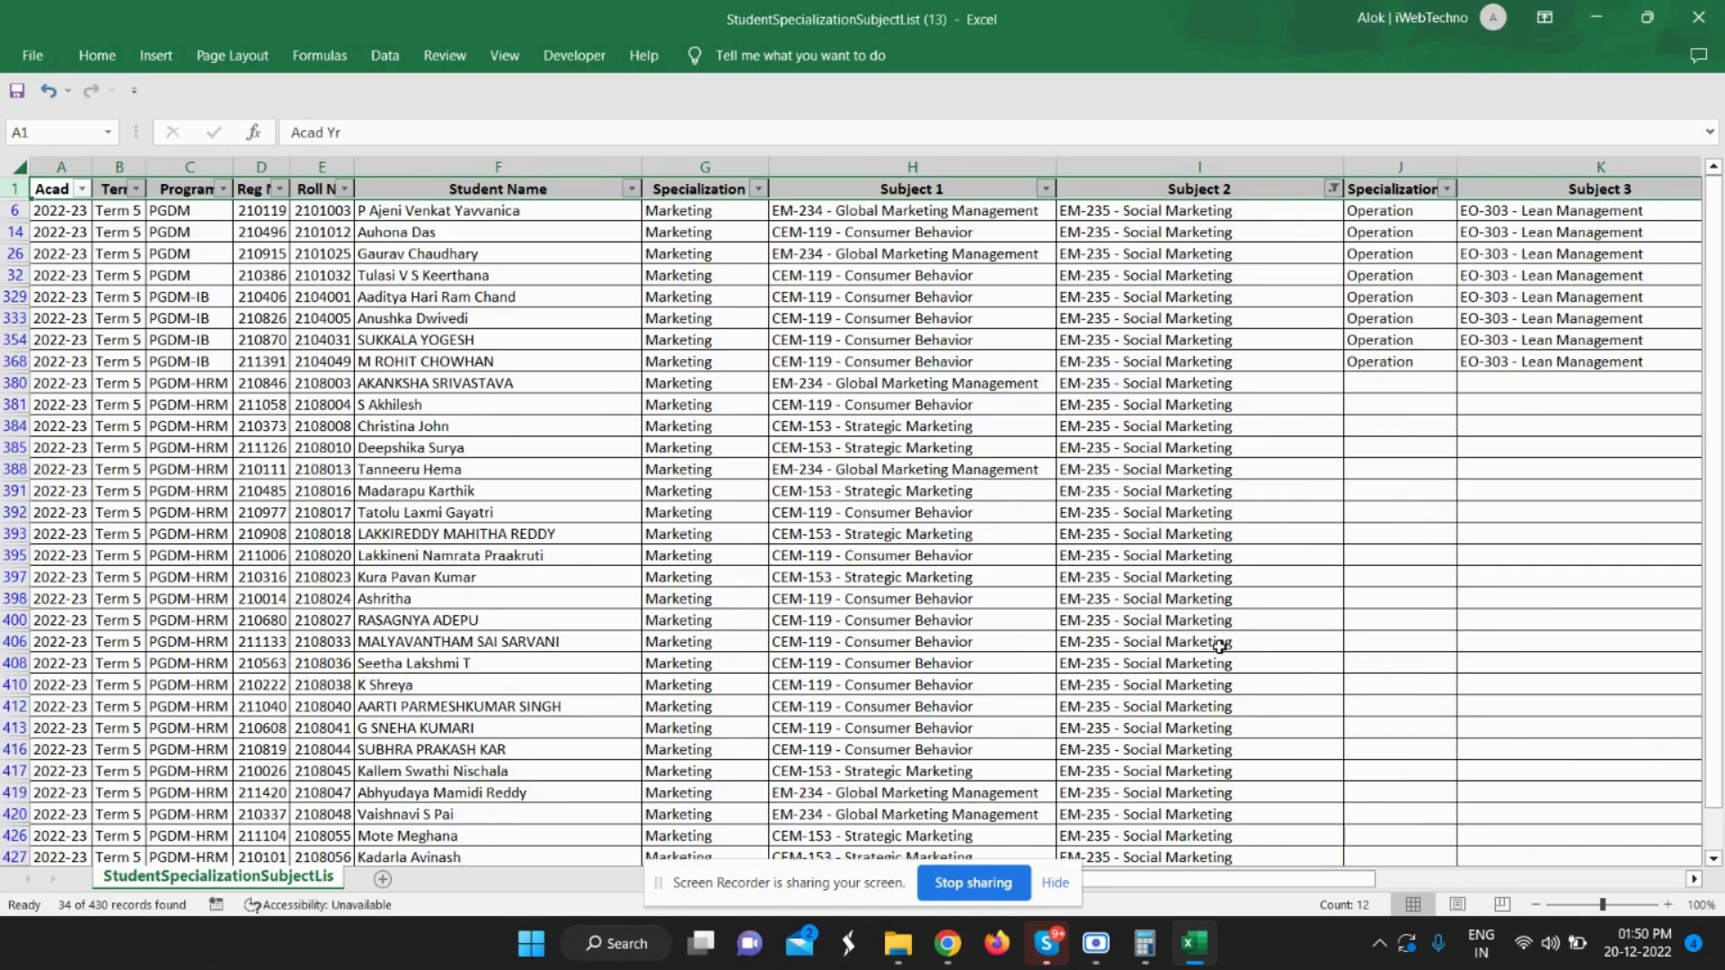
pyautogui.click(1139, 215)
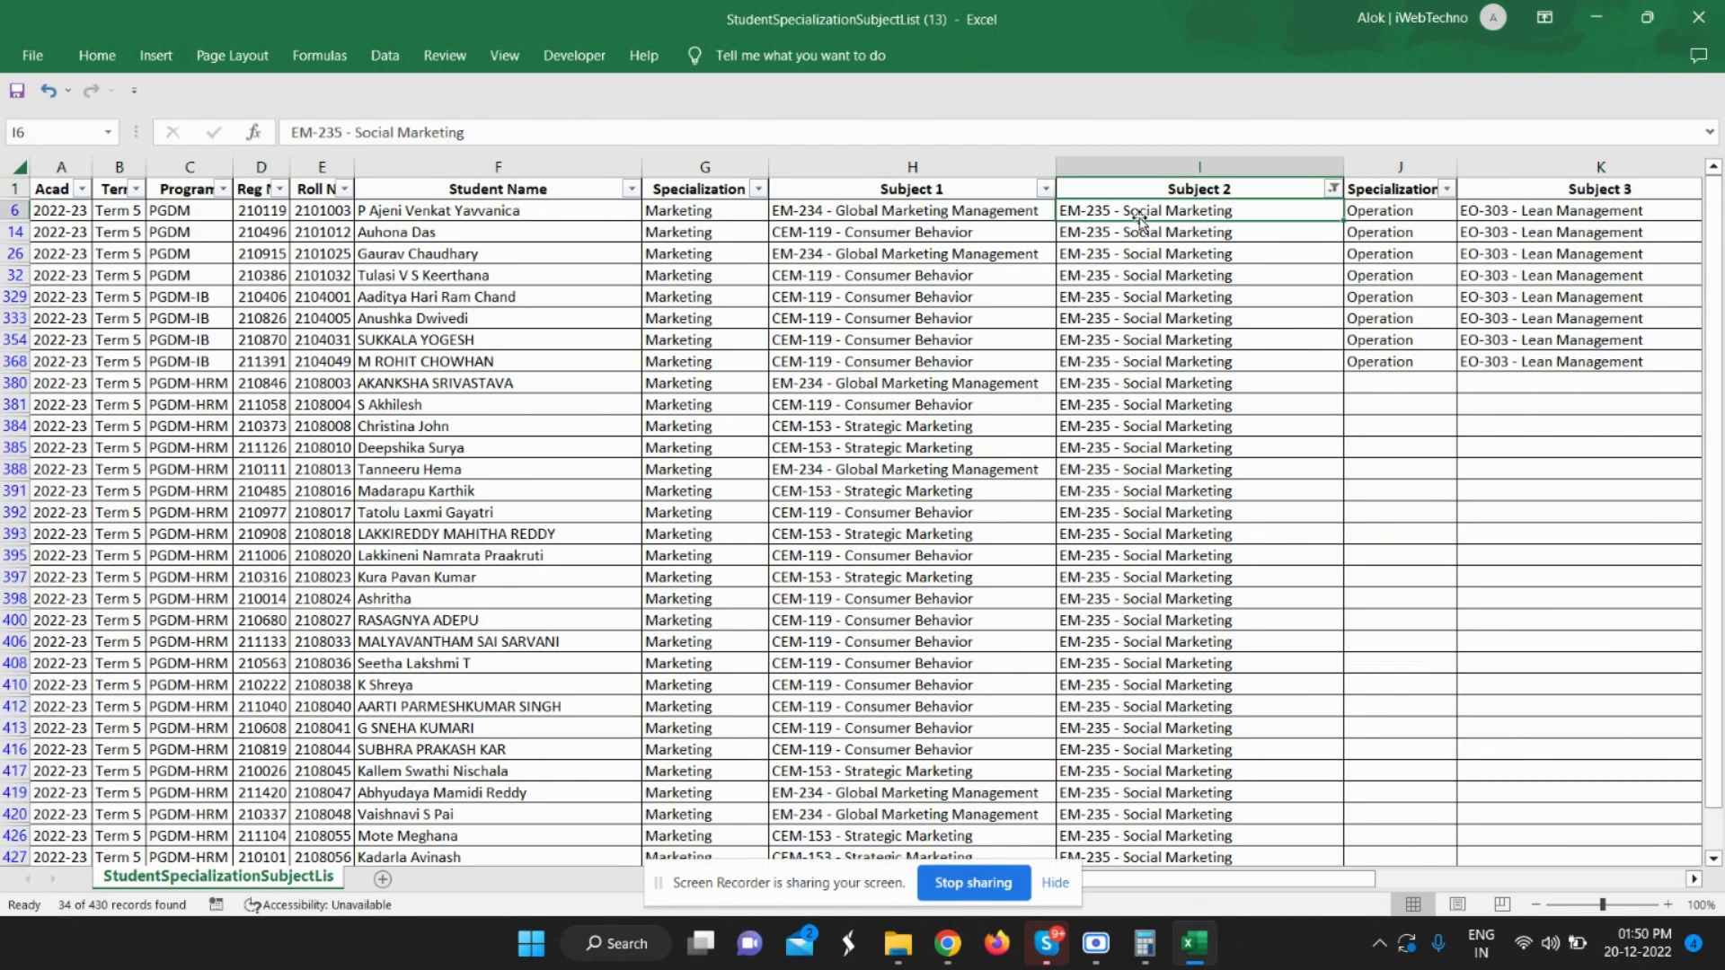
pyautogui.hotkey('ctrl', 'shift', 'Down')
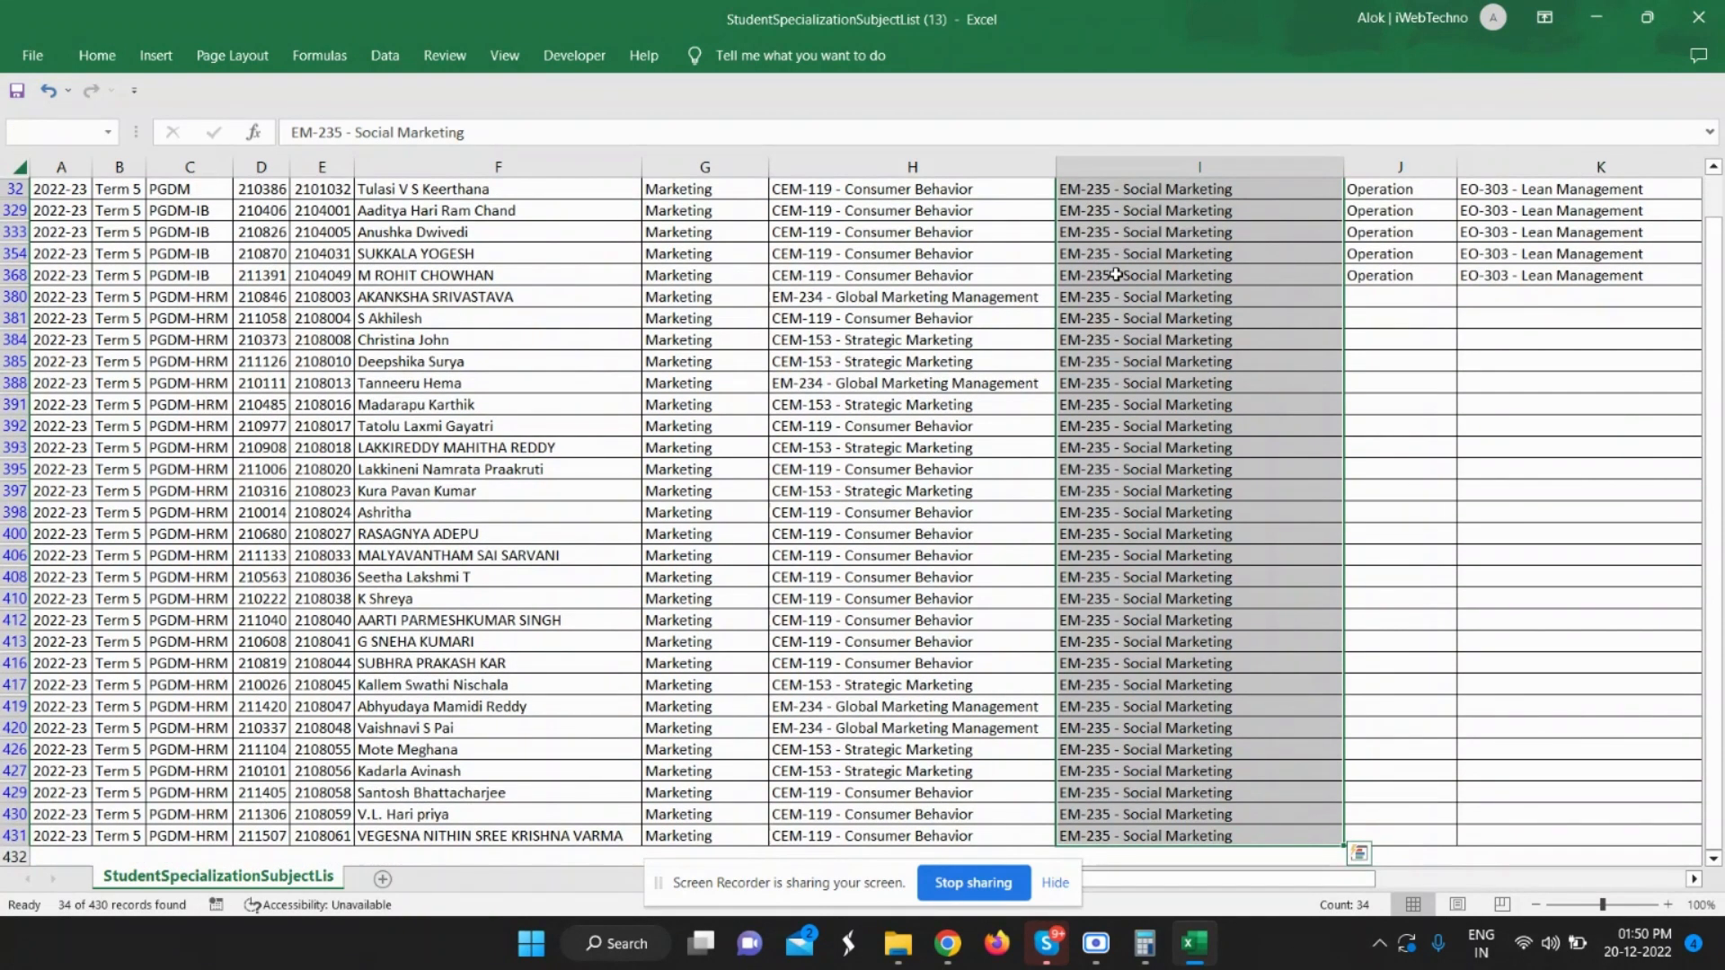
# Switch to Calculator, clear the old result and enter 34 + for Subject 2, then hide the screen-sharing notice and return to Excel.
pyautogui.click(1144, 942)
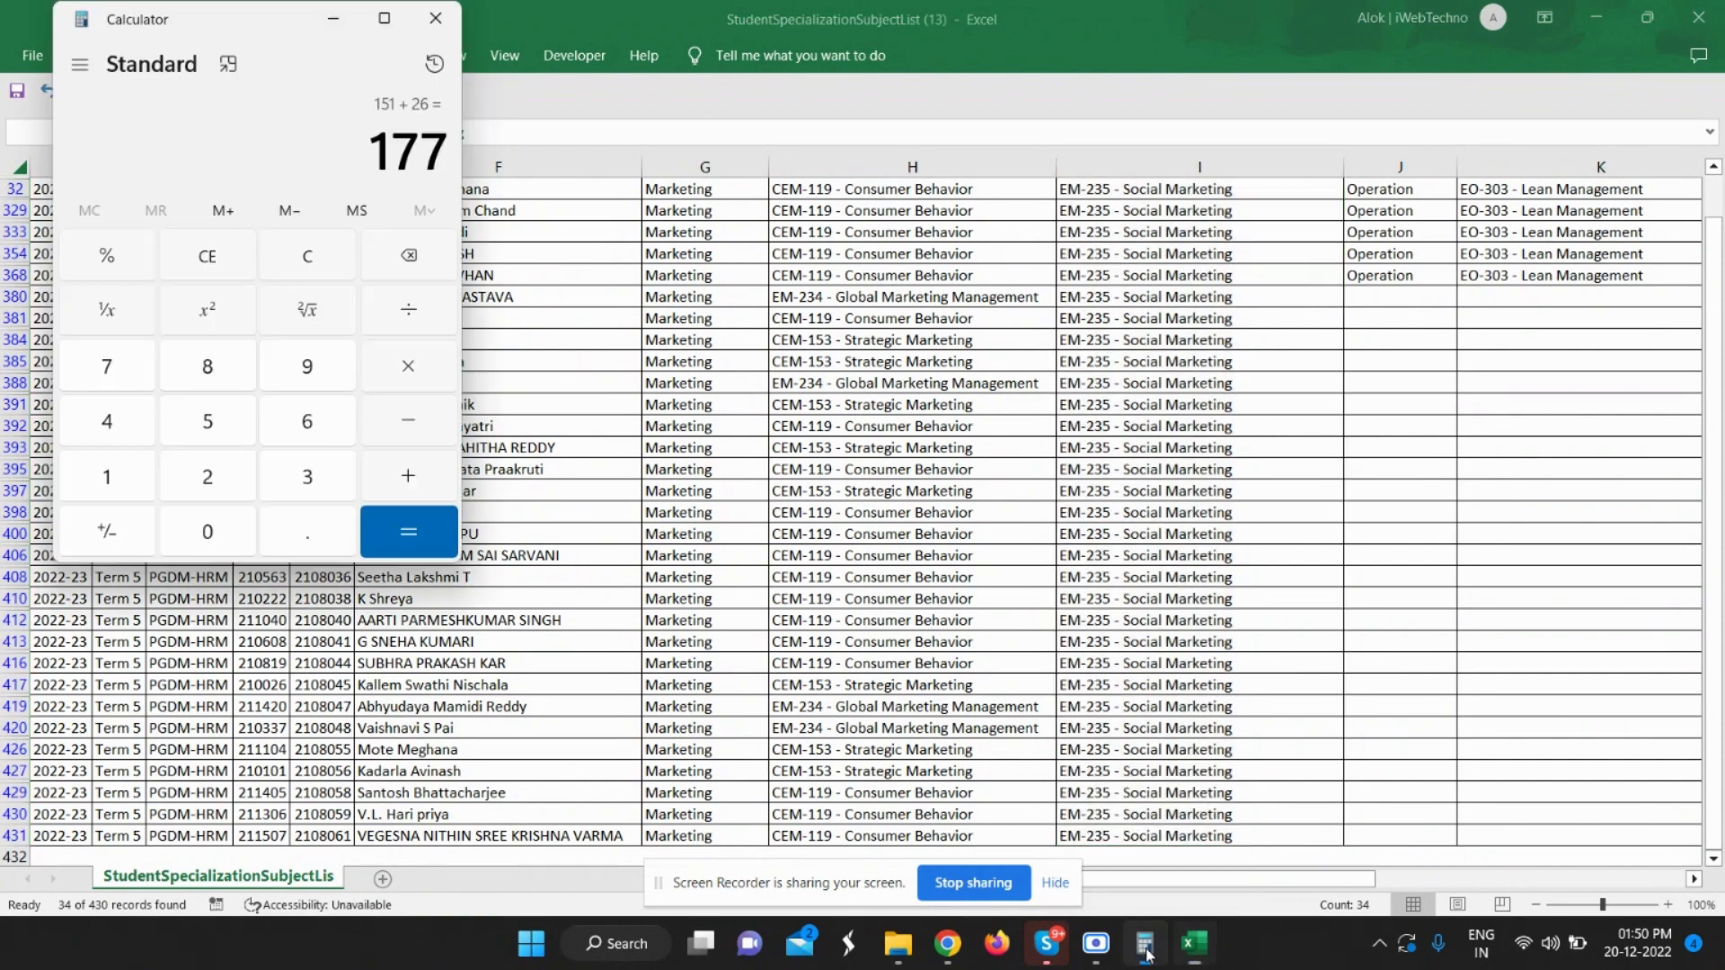
pyautogui.click(337, 273)
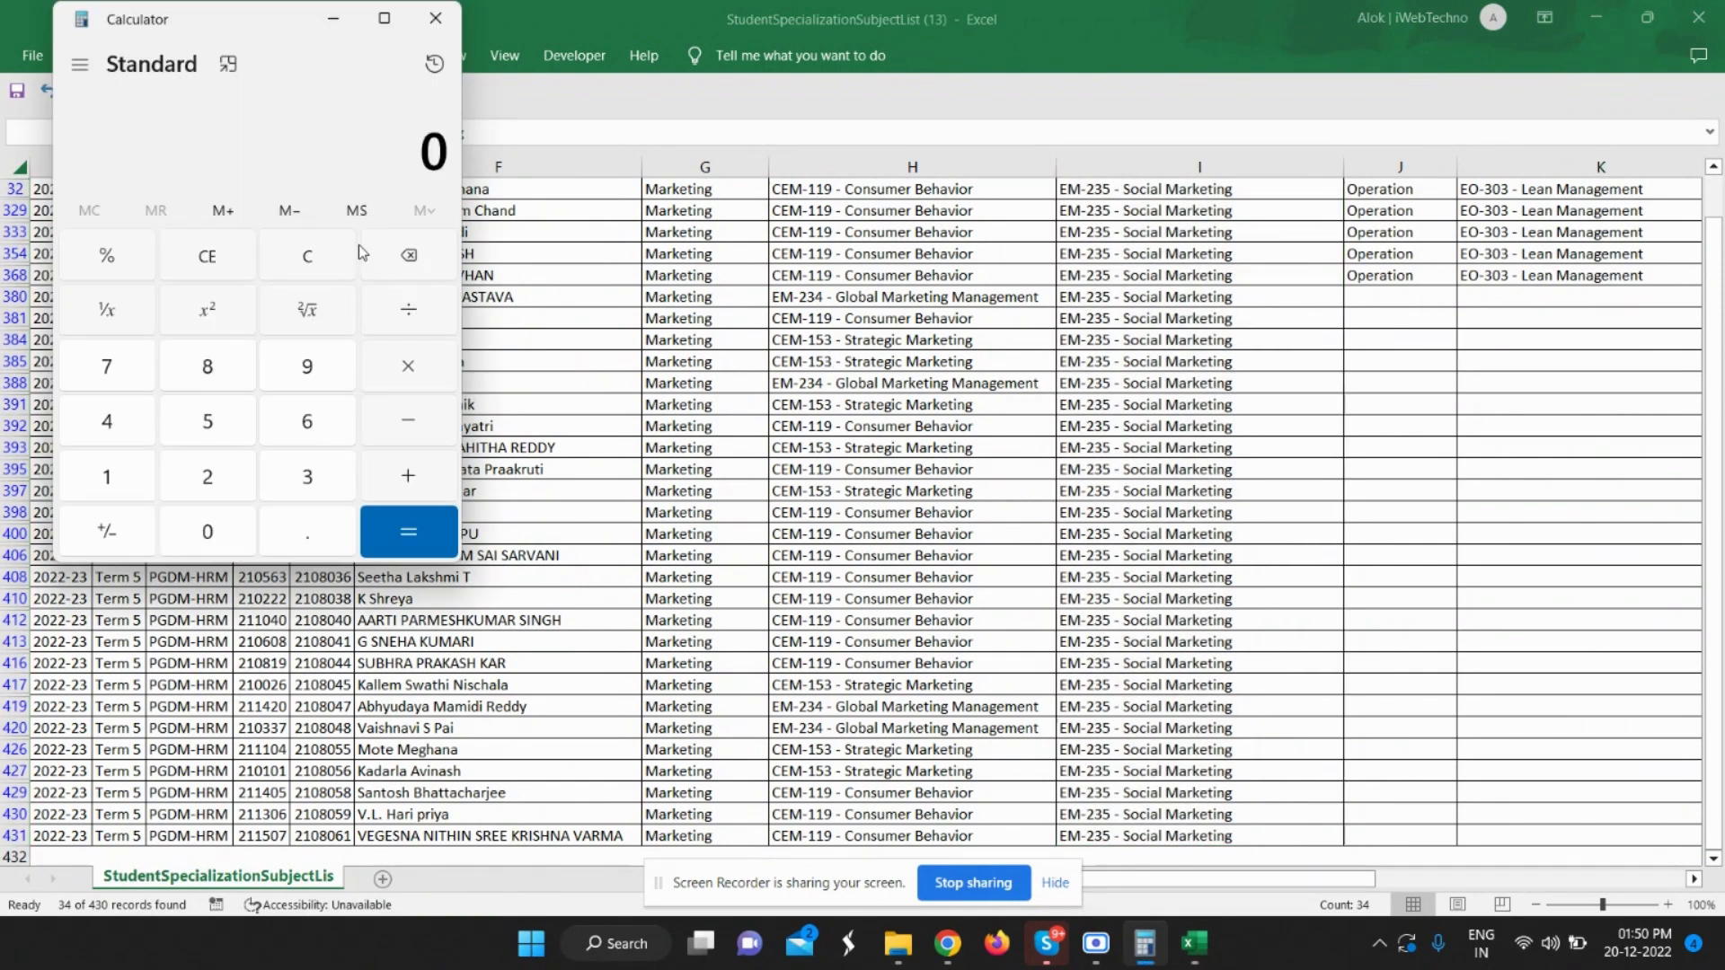
pyautogui.write('34+')
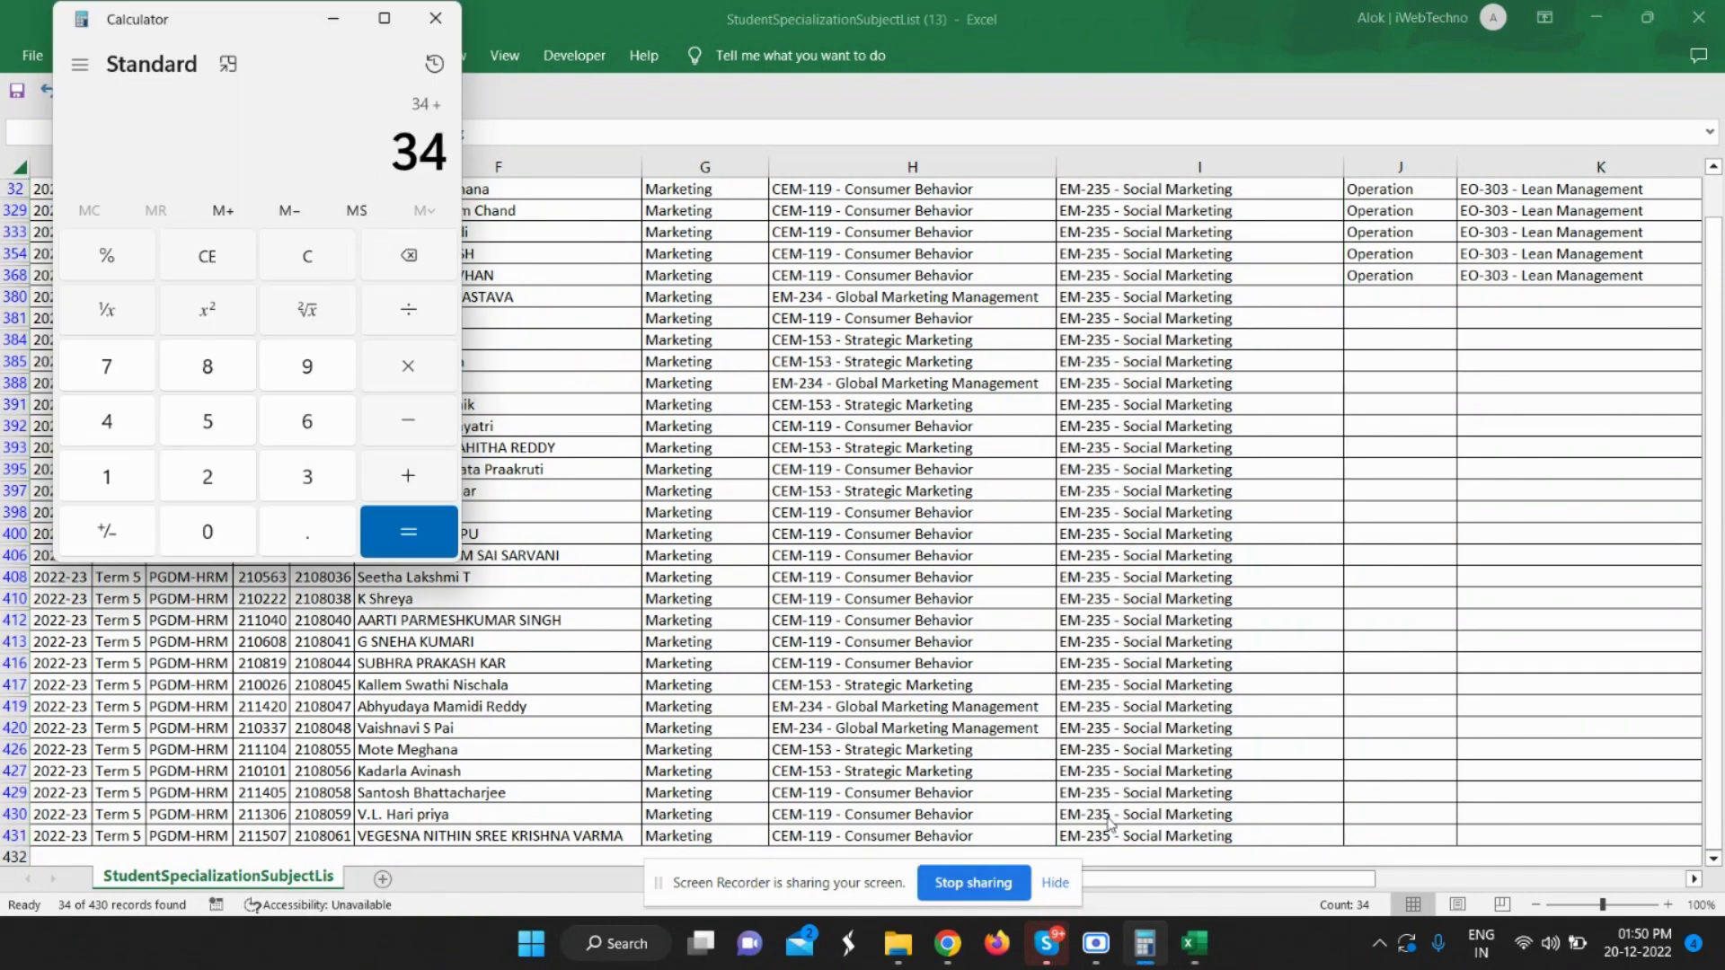
pyautogui.scroll(2, 1113, 447)
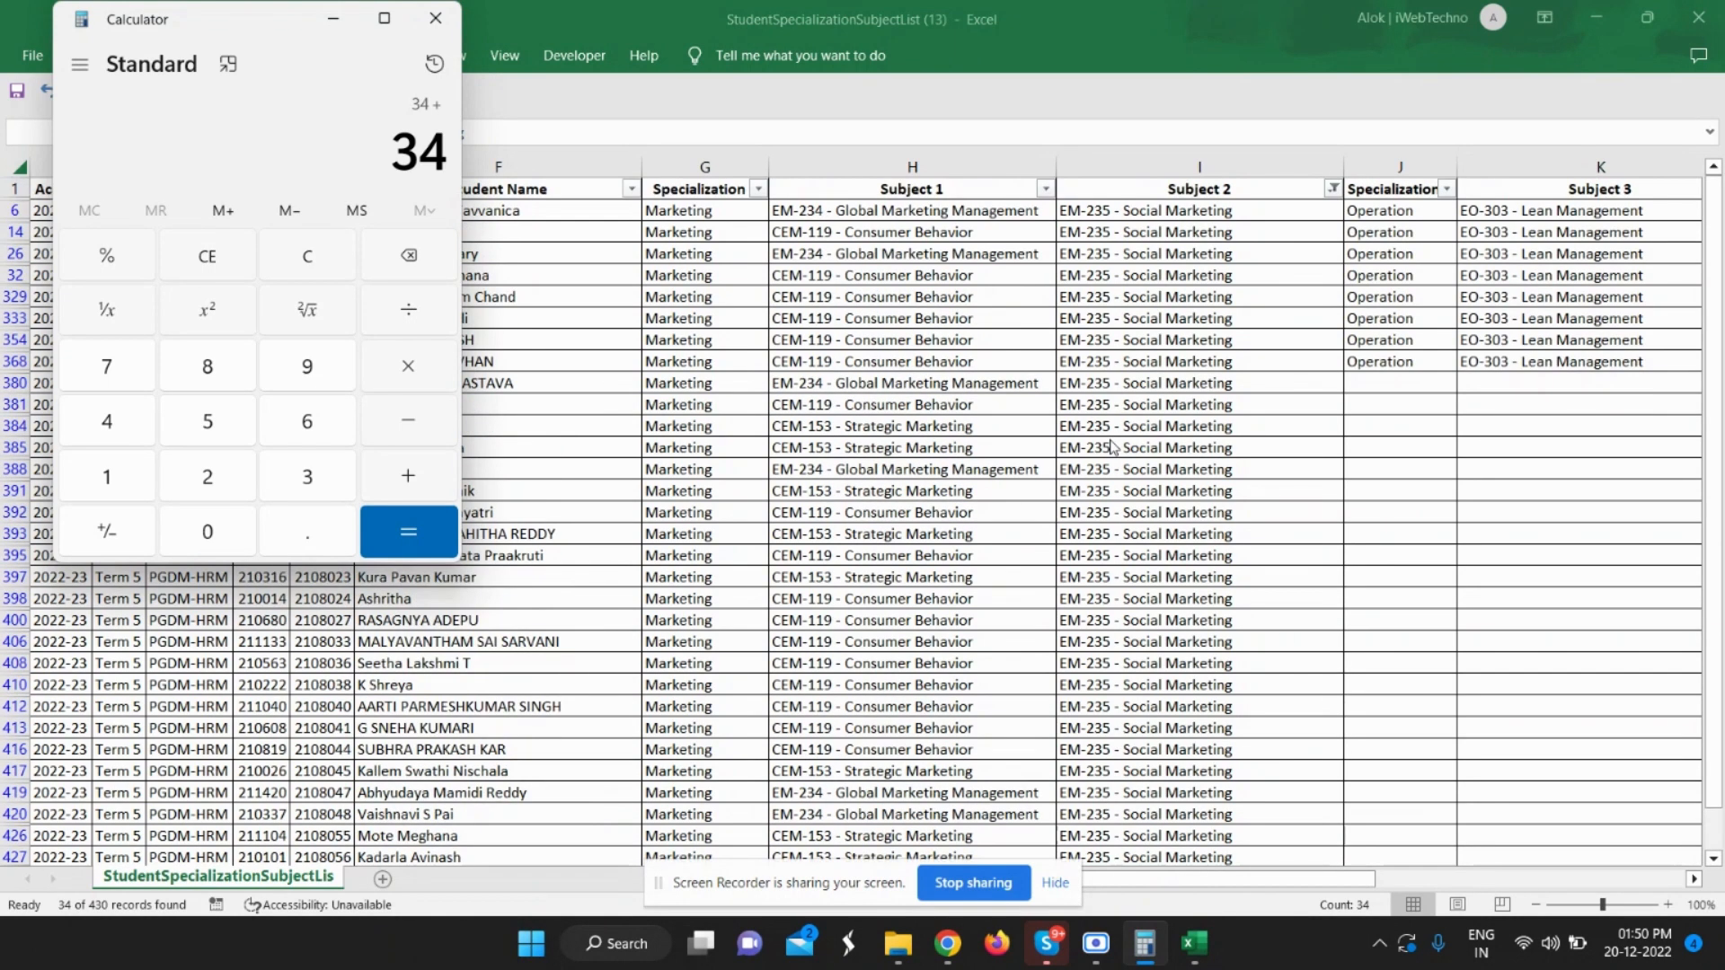
pyautogui.click(1055, 883)
pyautogui.hotkey('alt', 'Tab')
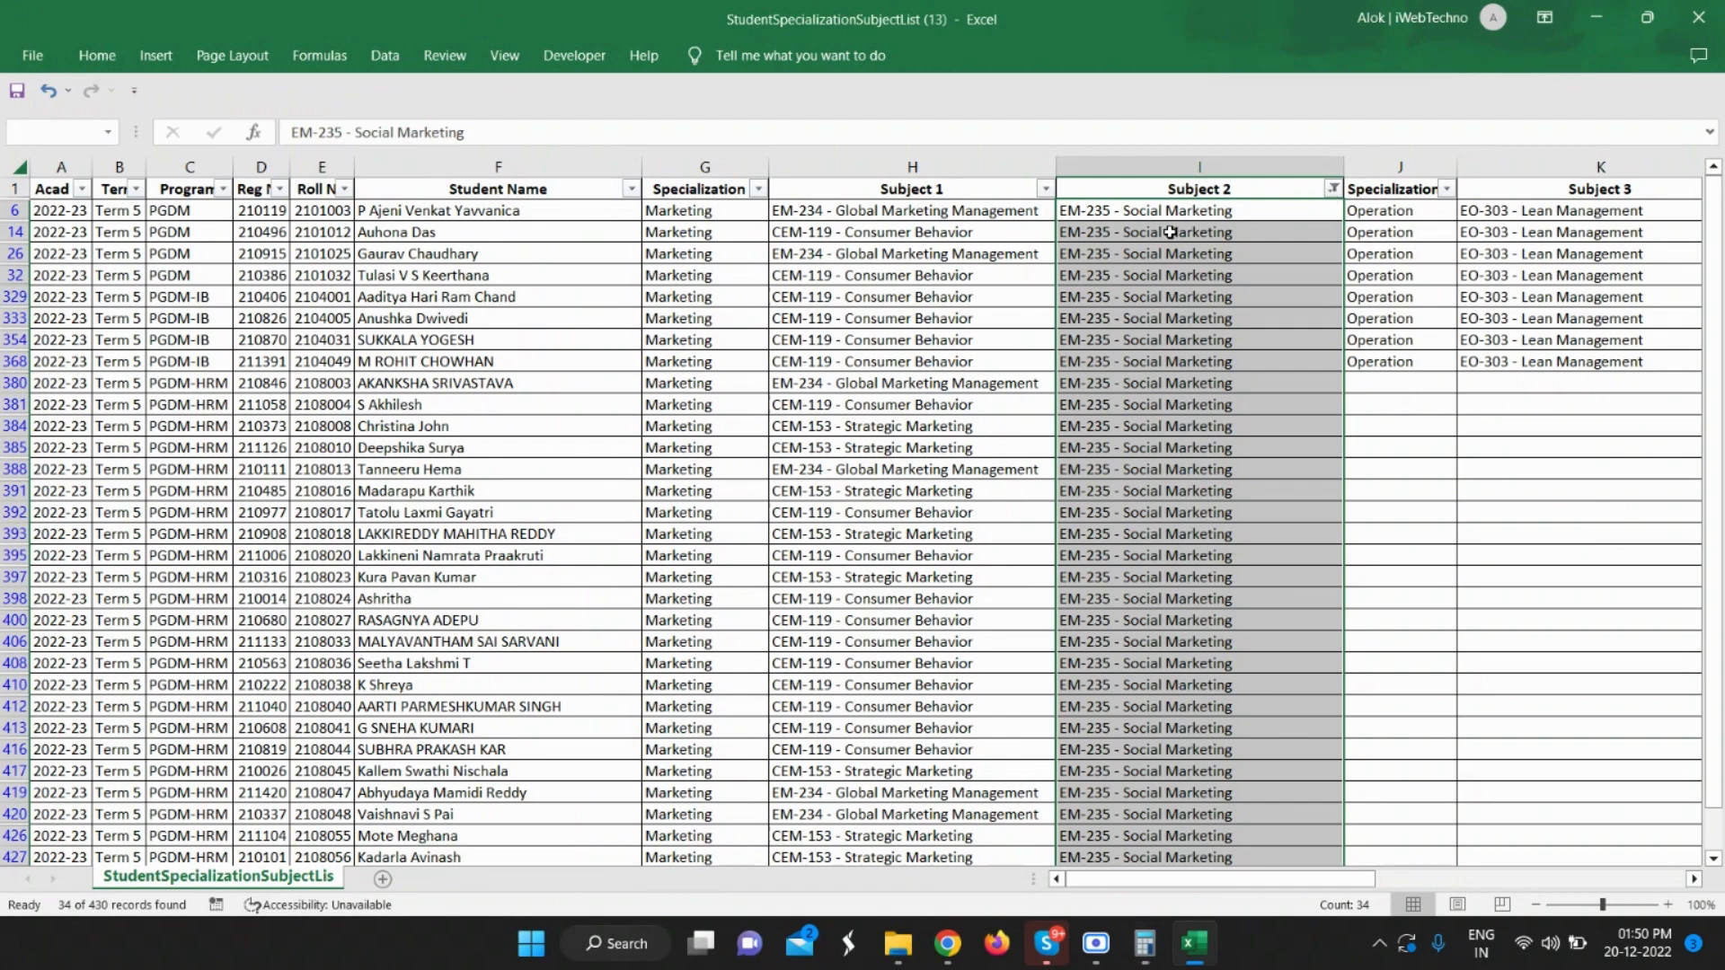
# Clear the Subject 2 filter and search the Subject 3 filter values for "soci", closing that filter without applying it.
pyautogui.click(1334, 189)
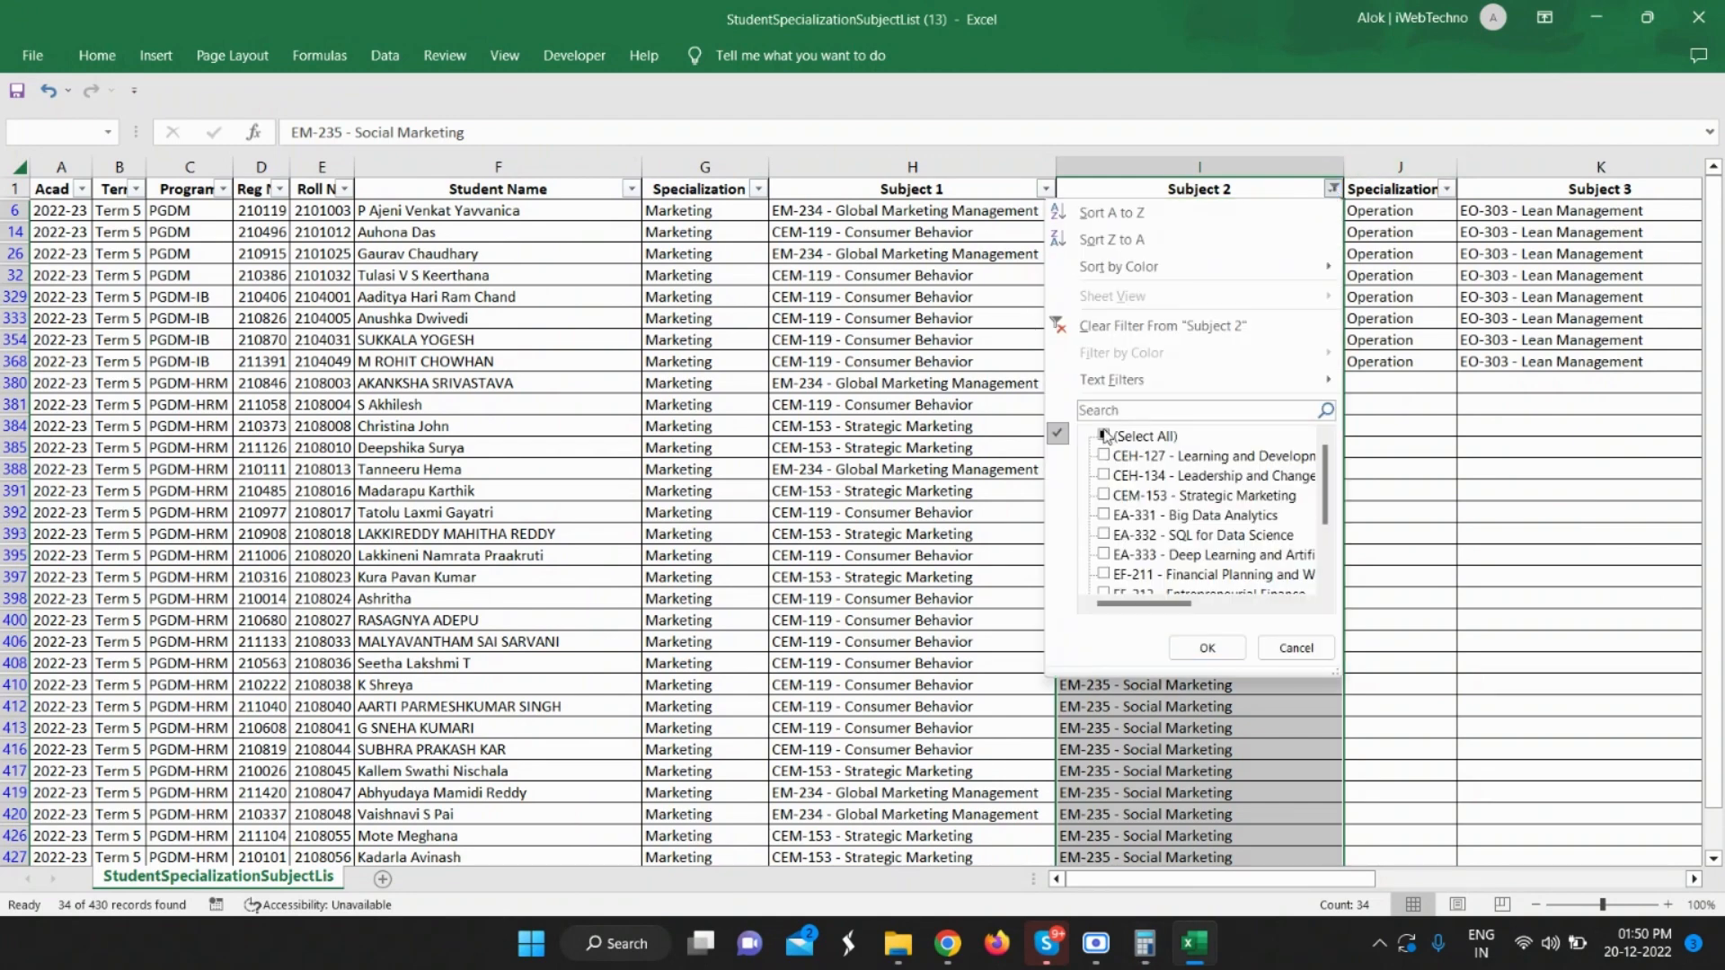
pyautogui.click(1099, 326)
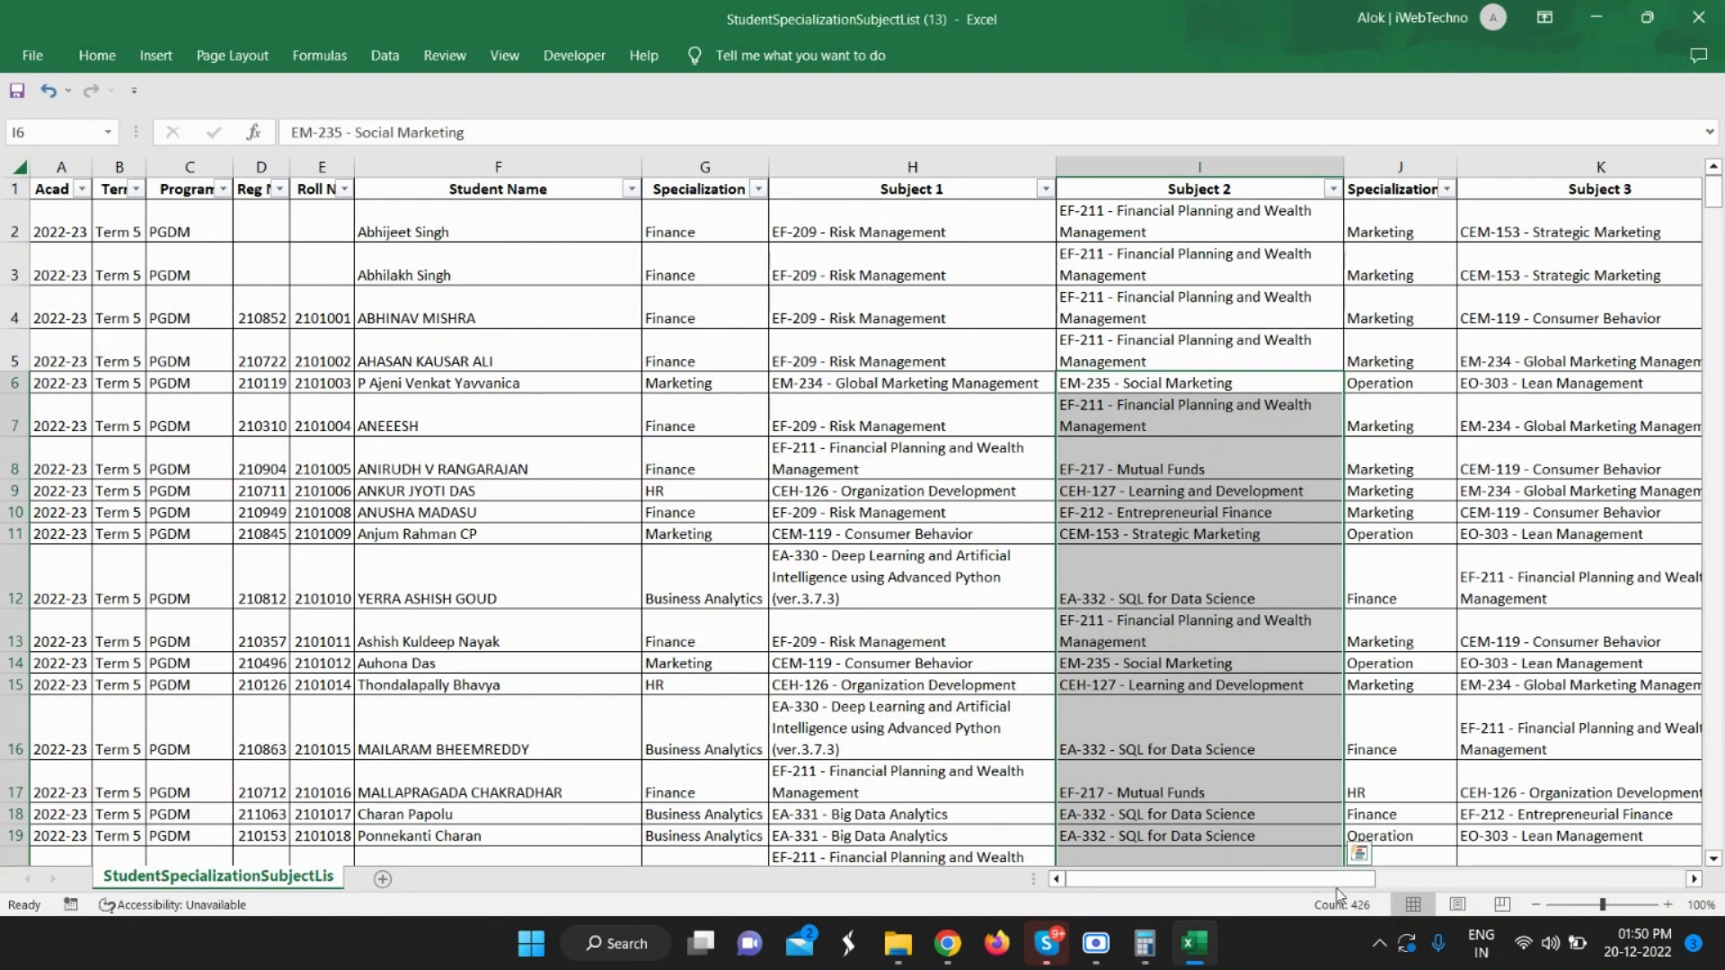
pyautogui.moveTo(1307, 891); pyautogui.dragTo(1519, 757)
pyautogui.click(1123, 188)
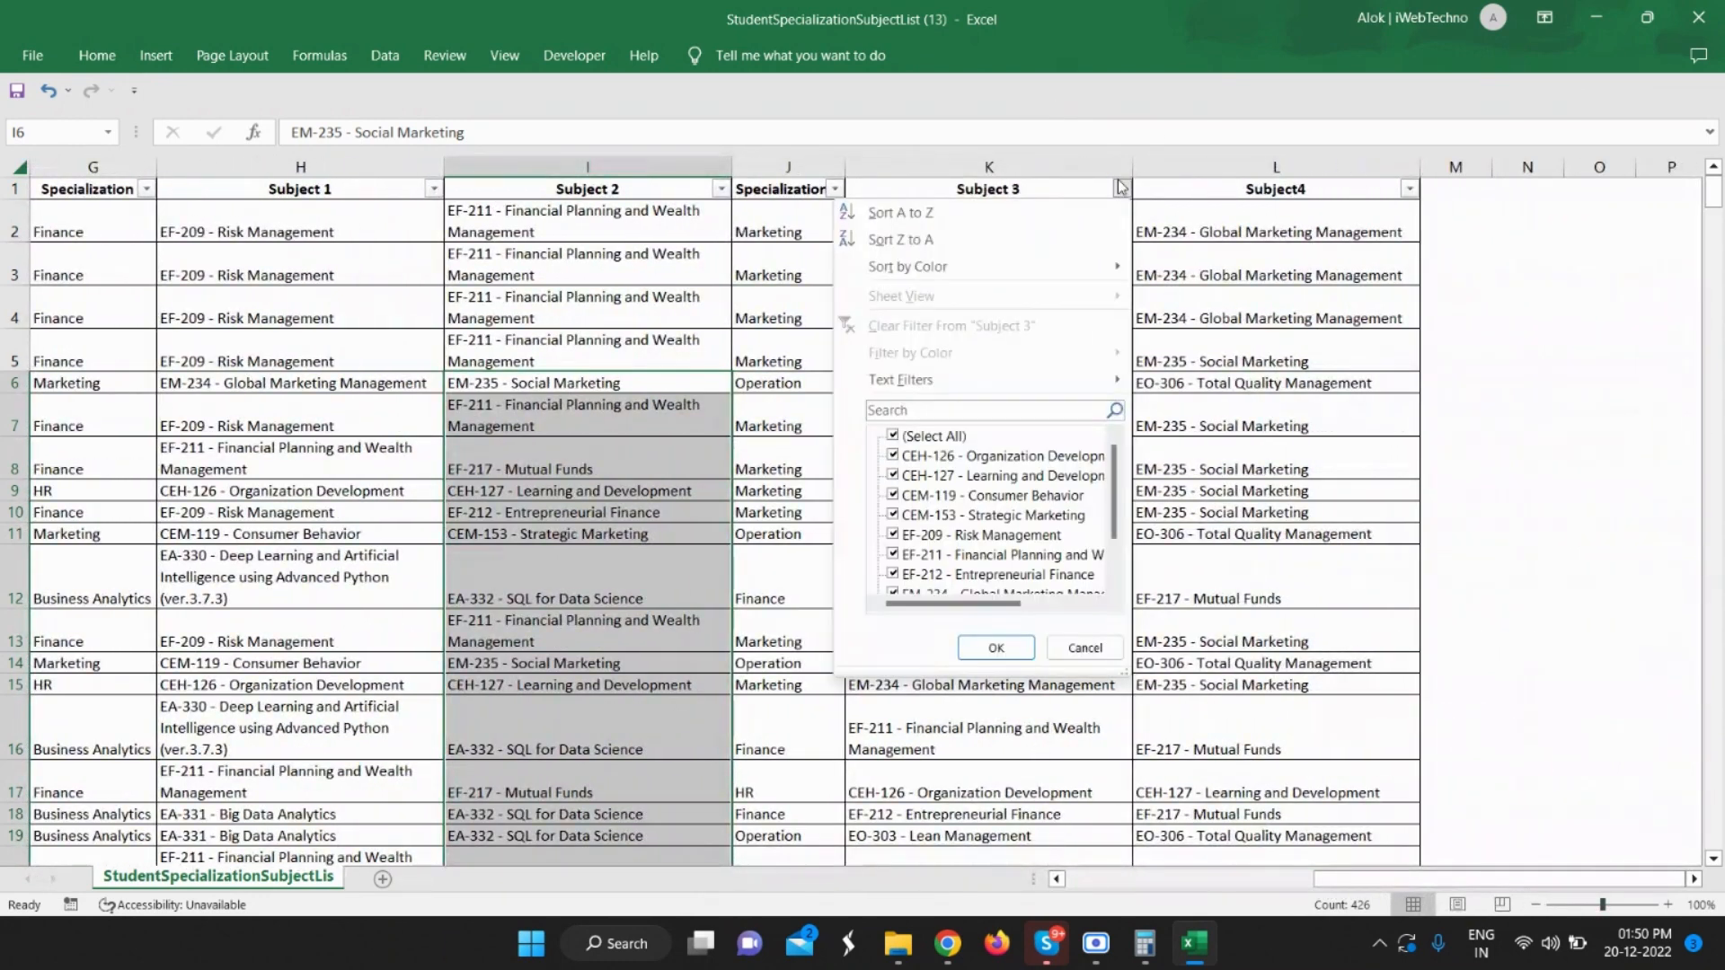
pyautogui.click(946, 411)
pyautogui.write('soci')
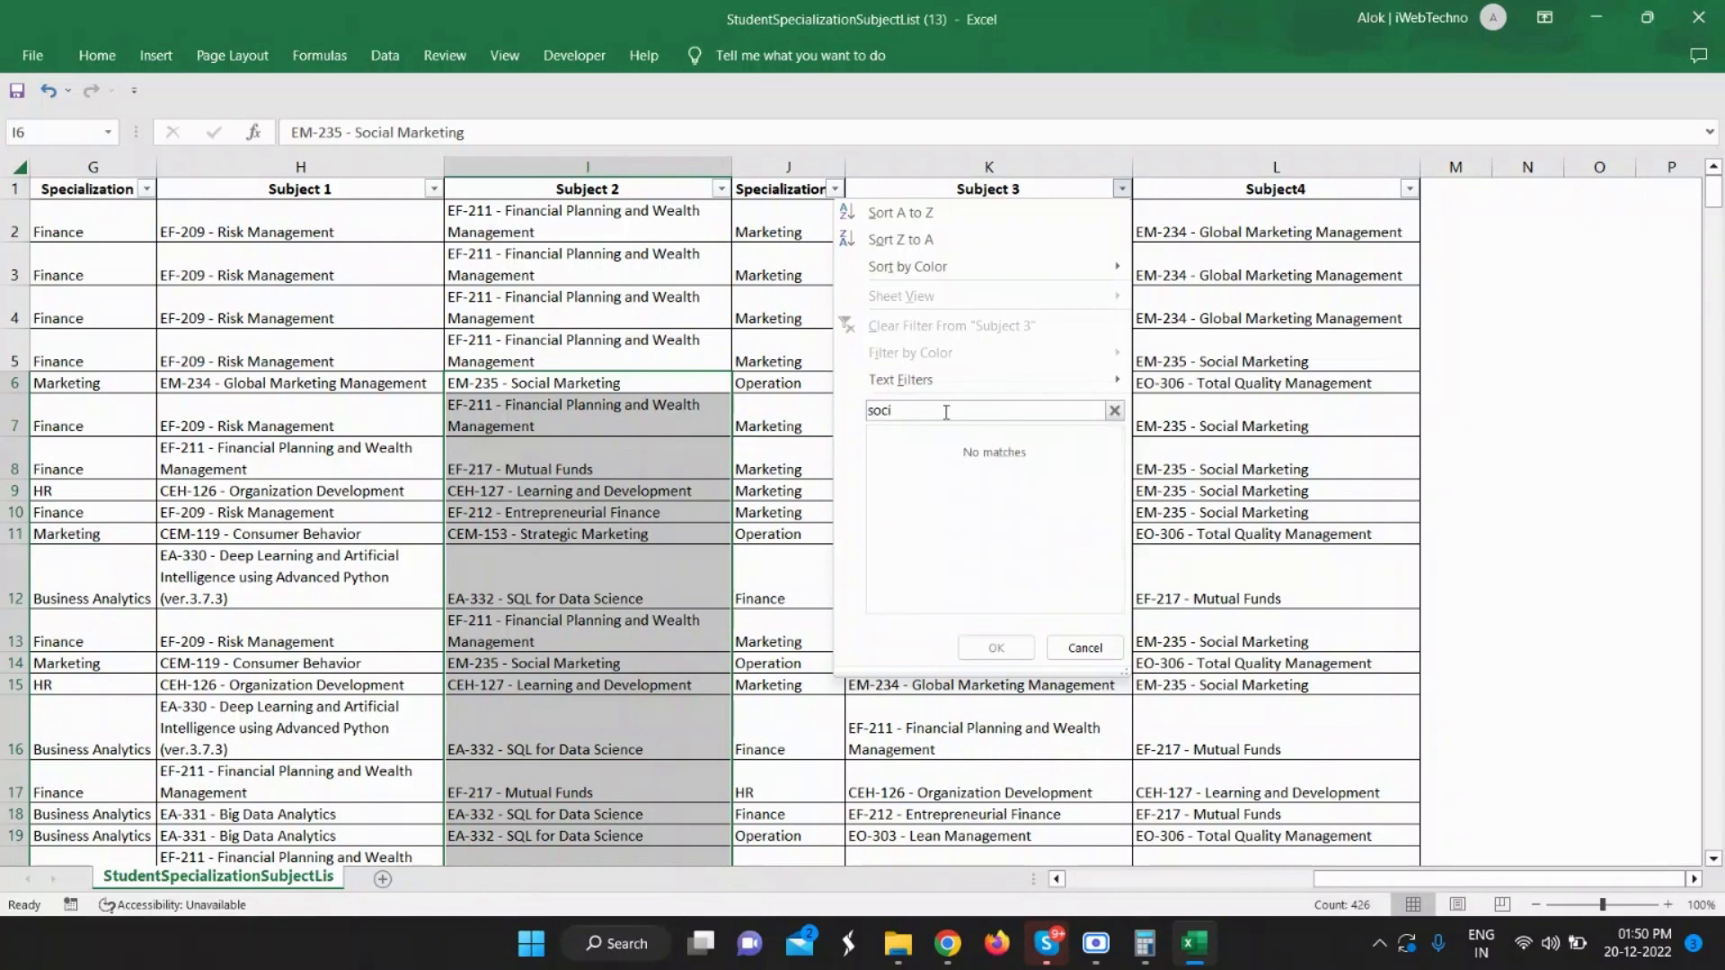
pyautogui.click(1085, 648)
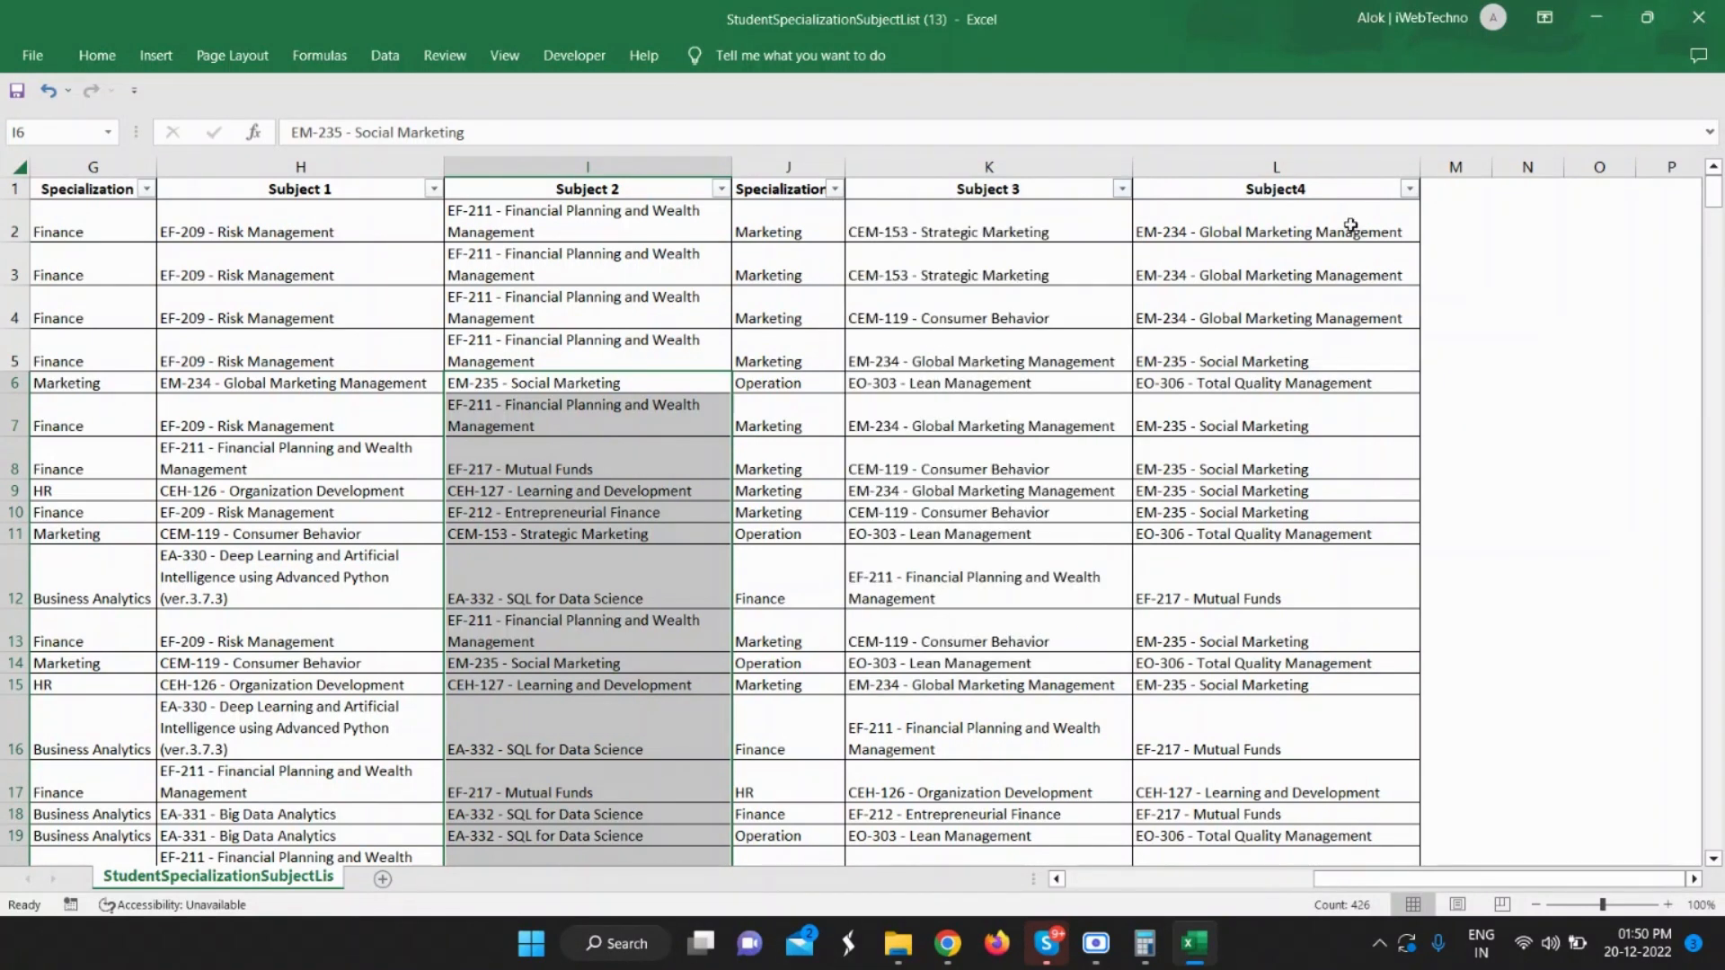
# Filter Subject4 by "soci" and select all filtered Social Marketing cells in that column to count them.
pyautogui.click(1409, 189)
pyautogui.click(1263, 412)
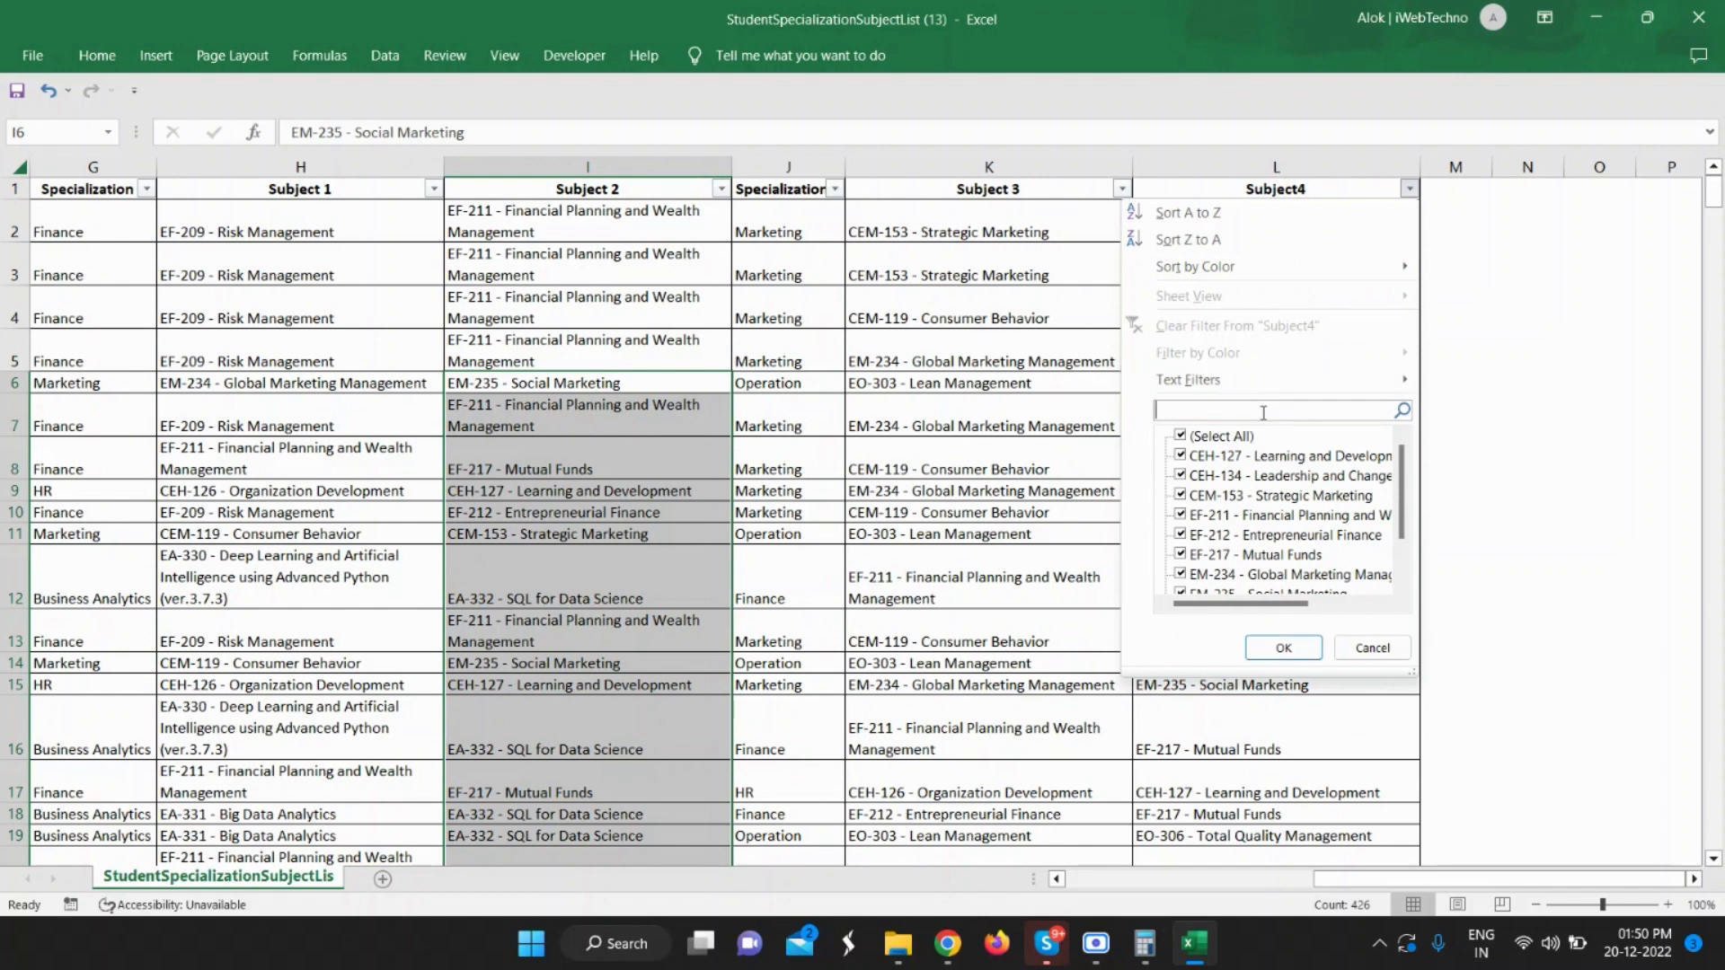
pyautogui.write('soci')
pyautogui.click(1284, 648)
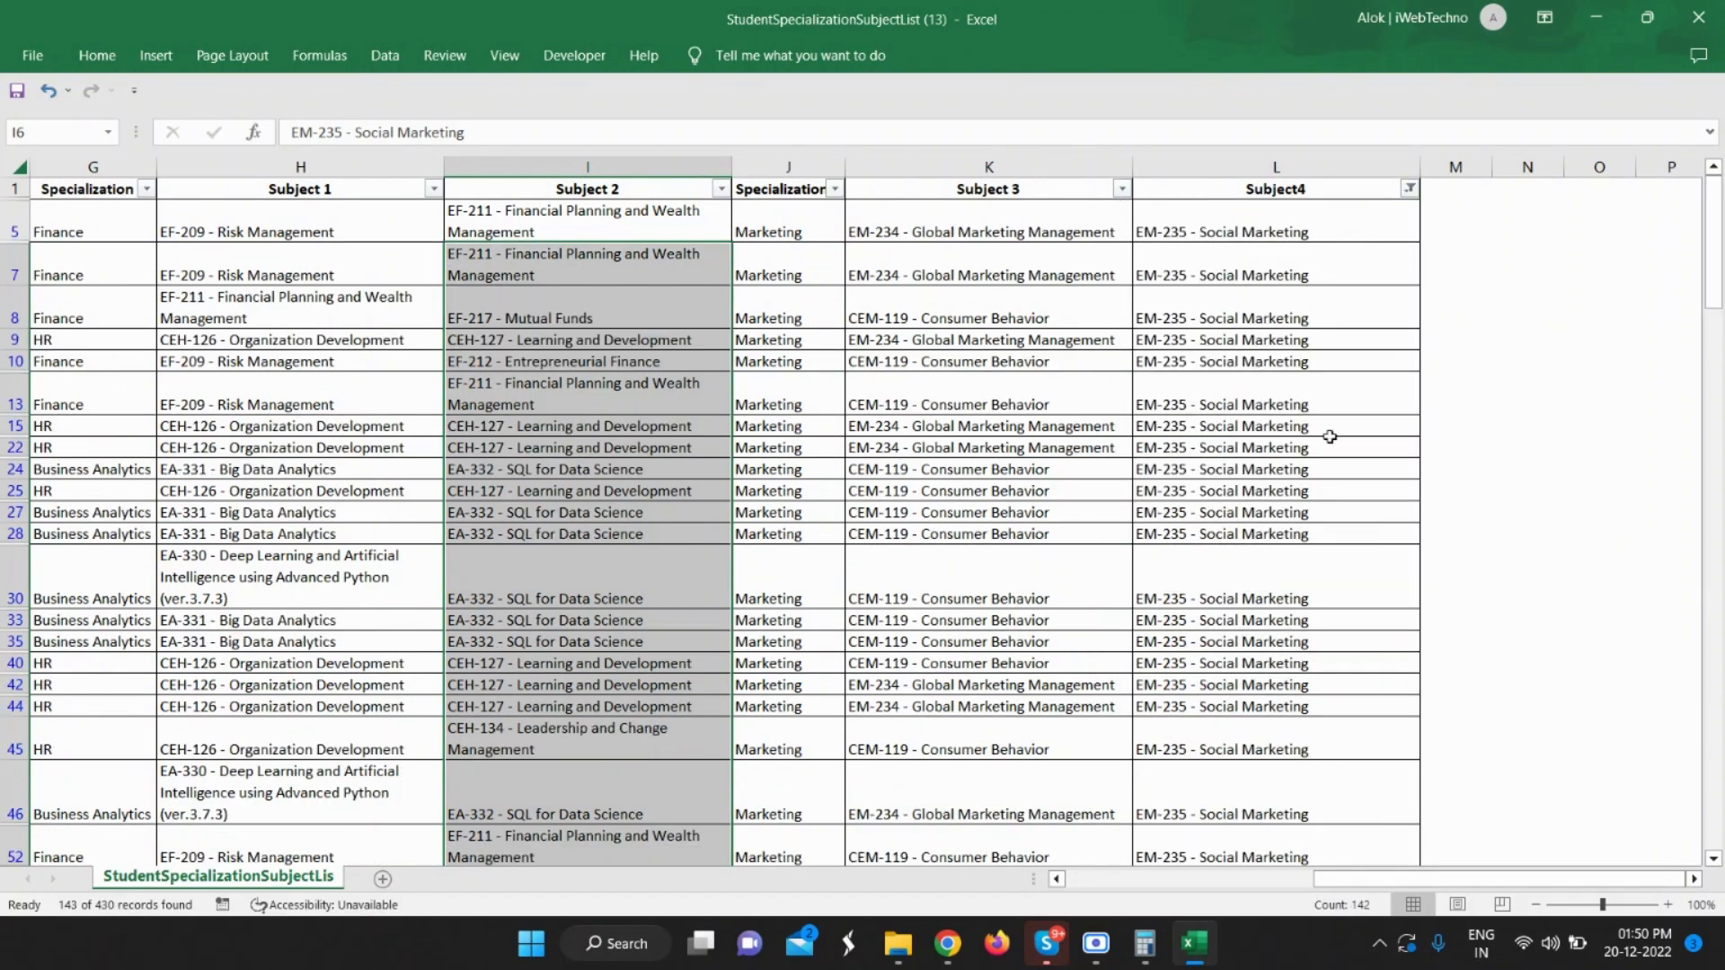
pyautogui.click(1271, 227)
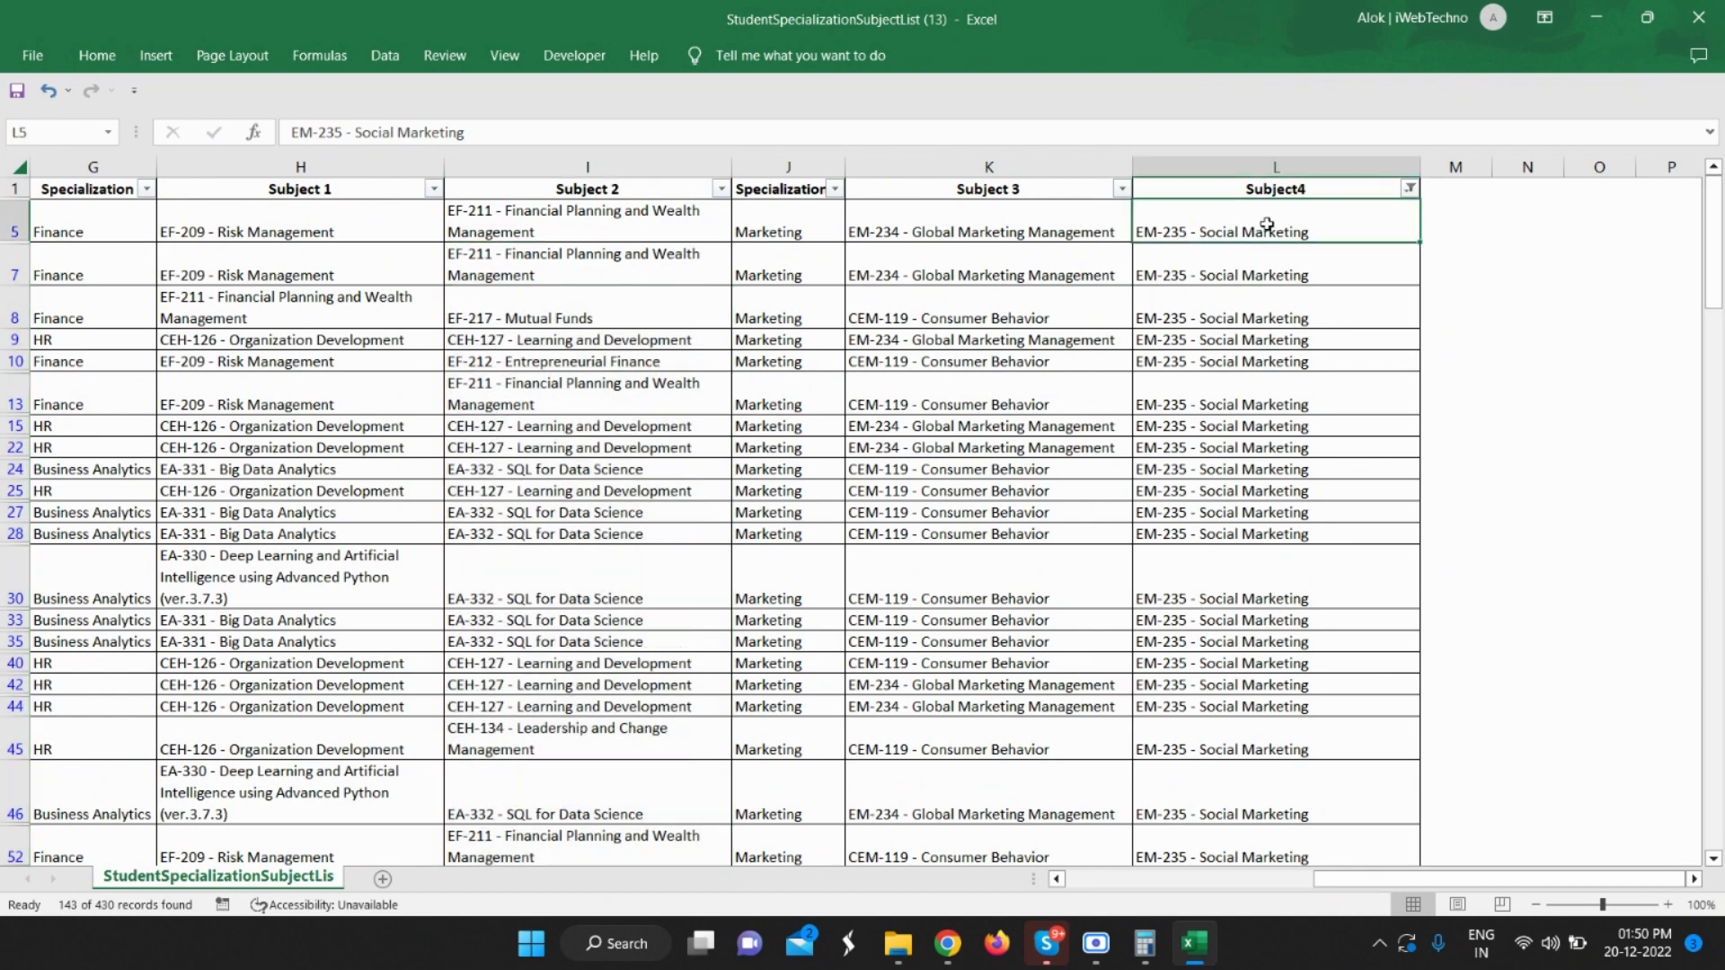
pyautogui.hotkey('ctrl', 'shift', 'Down')
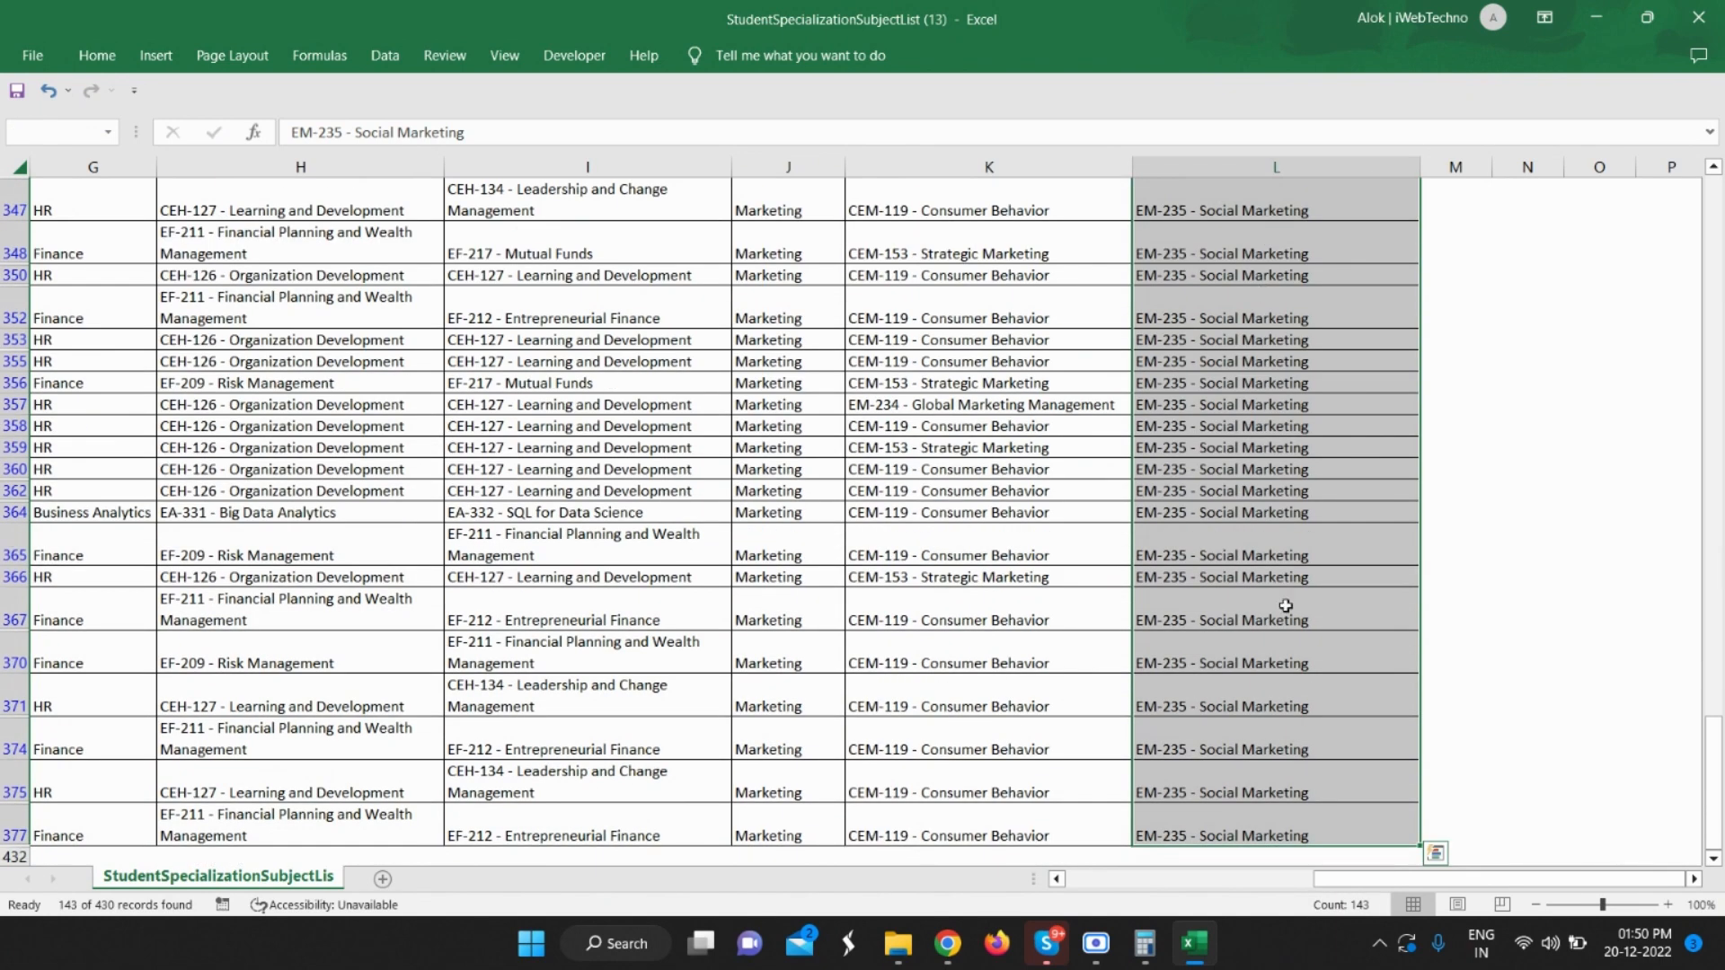
# Switch to Calculator, add the Subject4 count of 143 to the pending sum and calculate the total.
pyautogui.click(1145, 943)
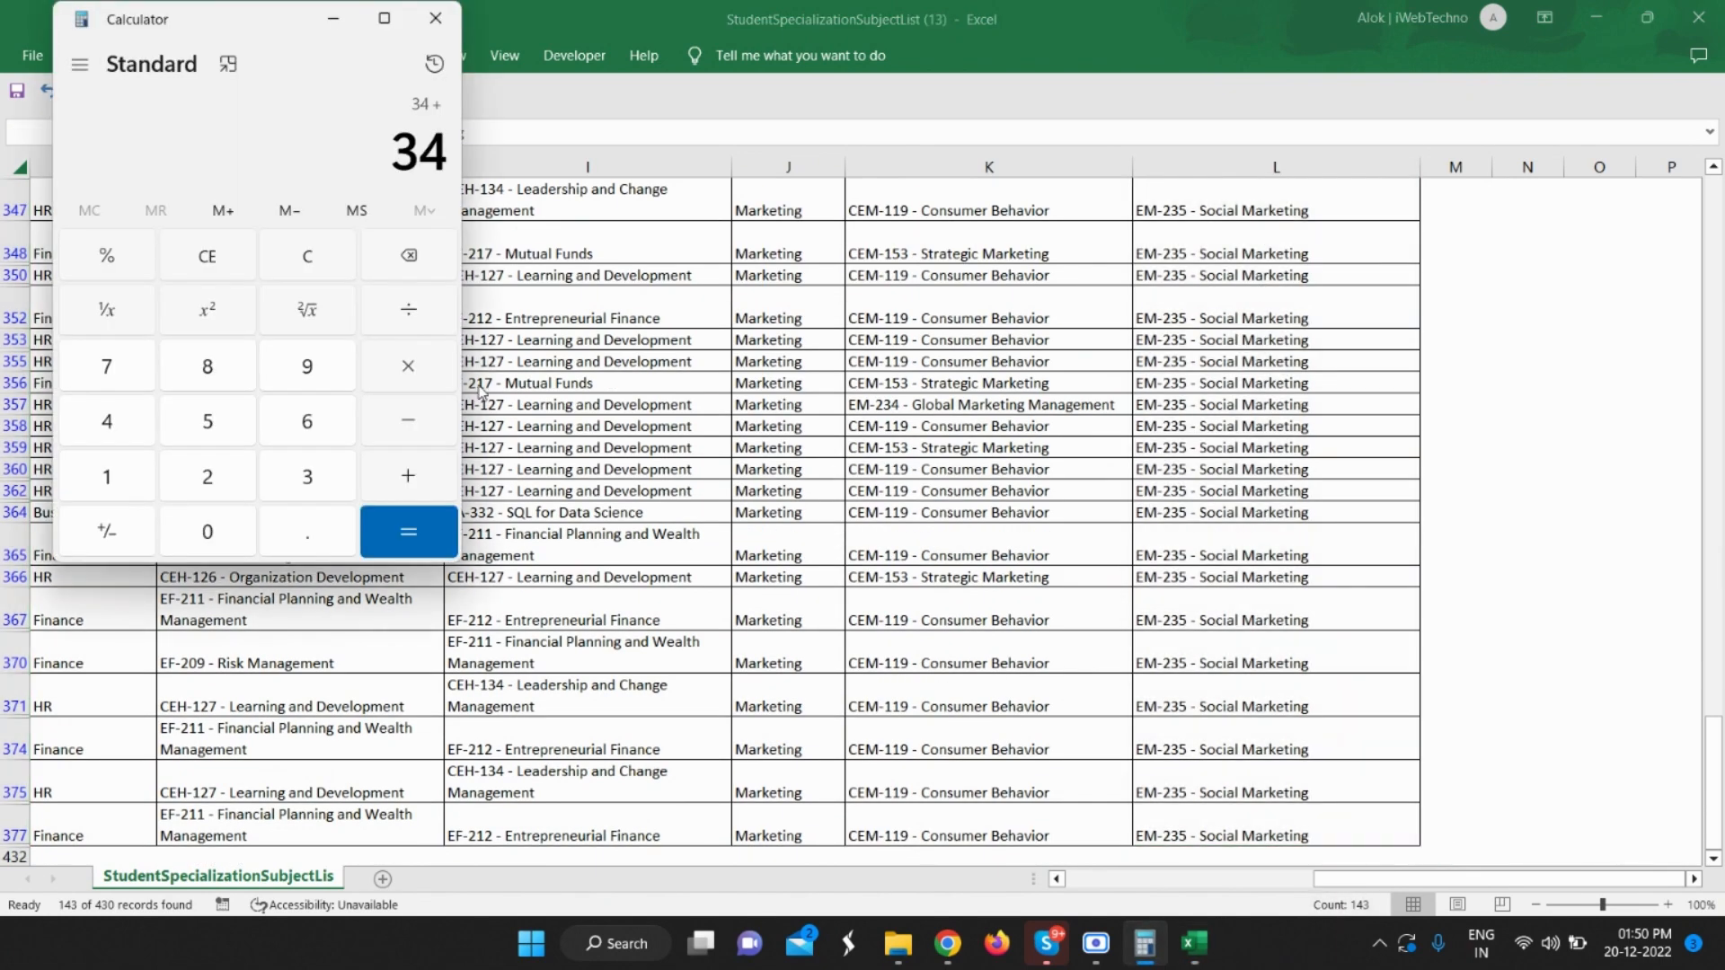
pyautogui.write('143')
pyautogui.press('Return')
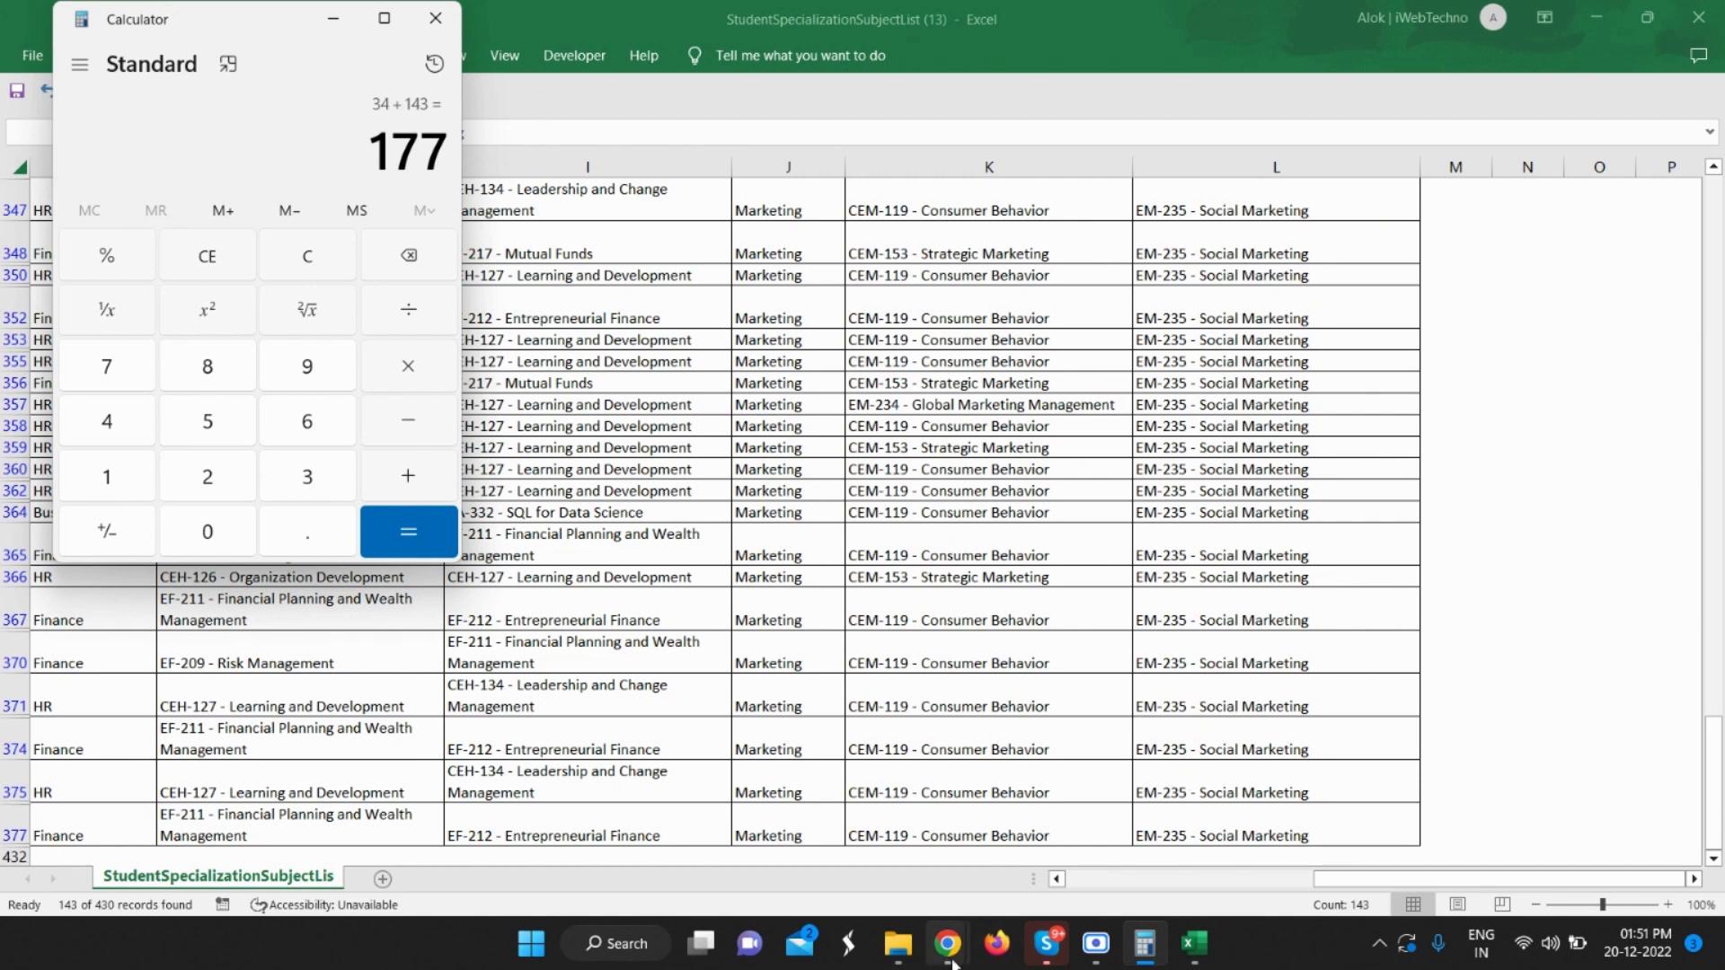
# Return to the IPE Education Management System in Chrome and open the Division Allocation for Elective page.
pyautogui.moveTo(960, 958)
pyautogui.click(713, 836)
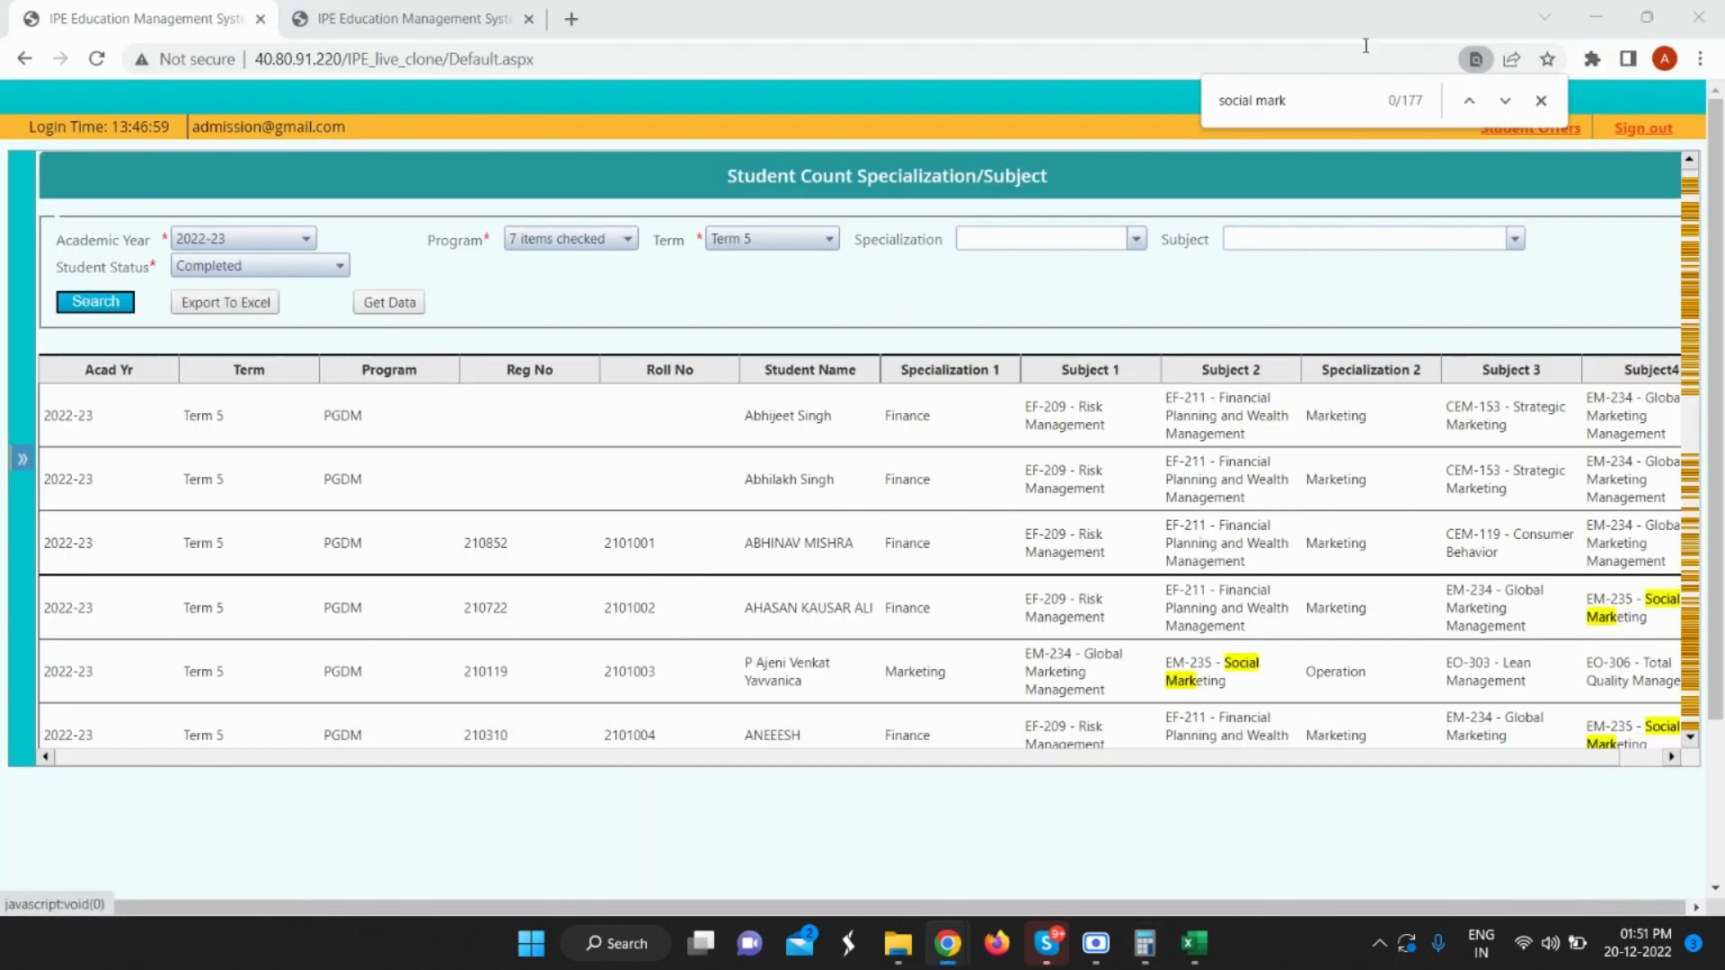
pyautogui.click(20, 460)
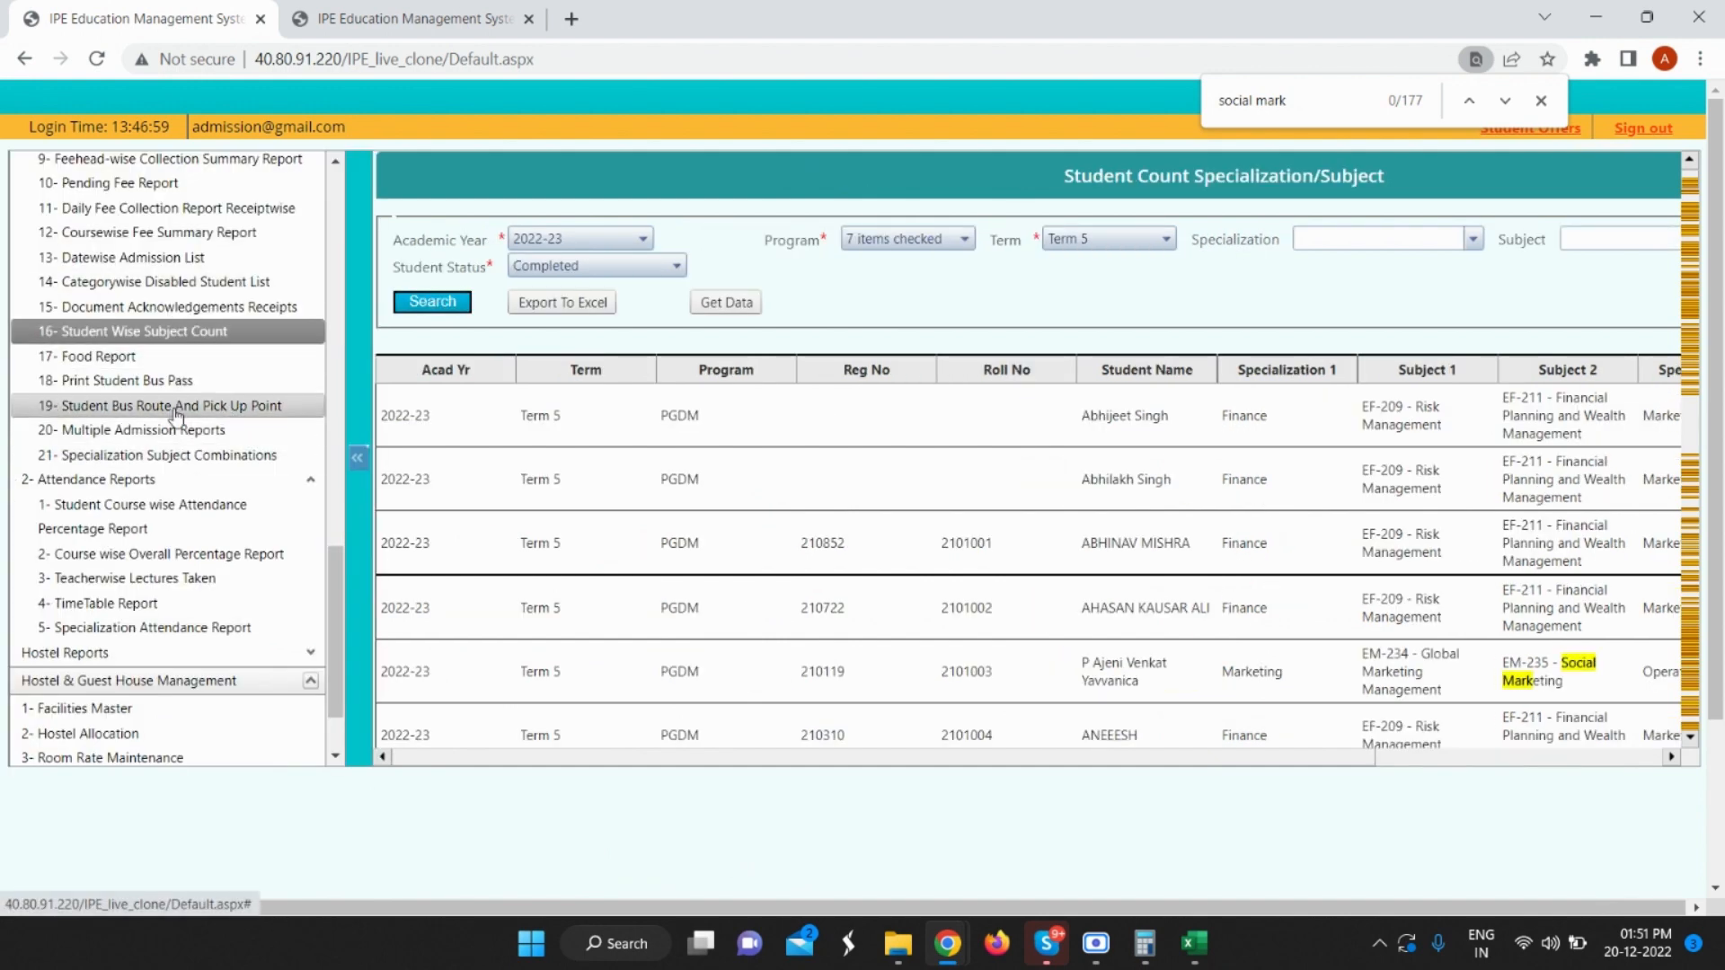
pyautogui.scroll(-1, 157, 429)
pyautogui.scroll(3, 155, 428)
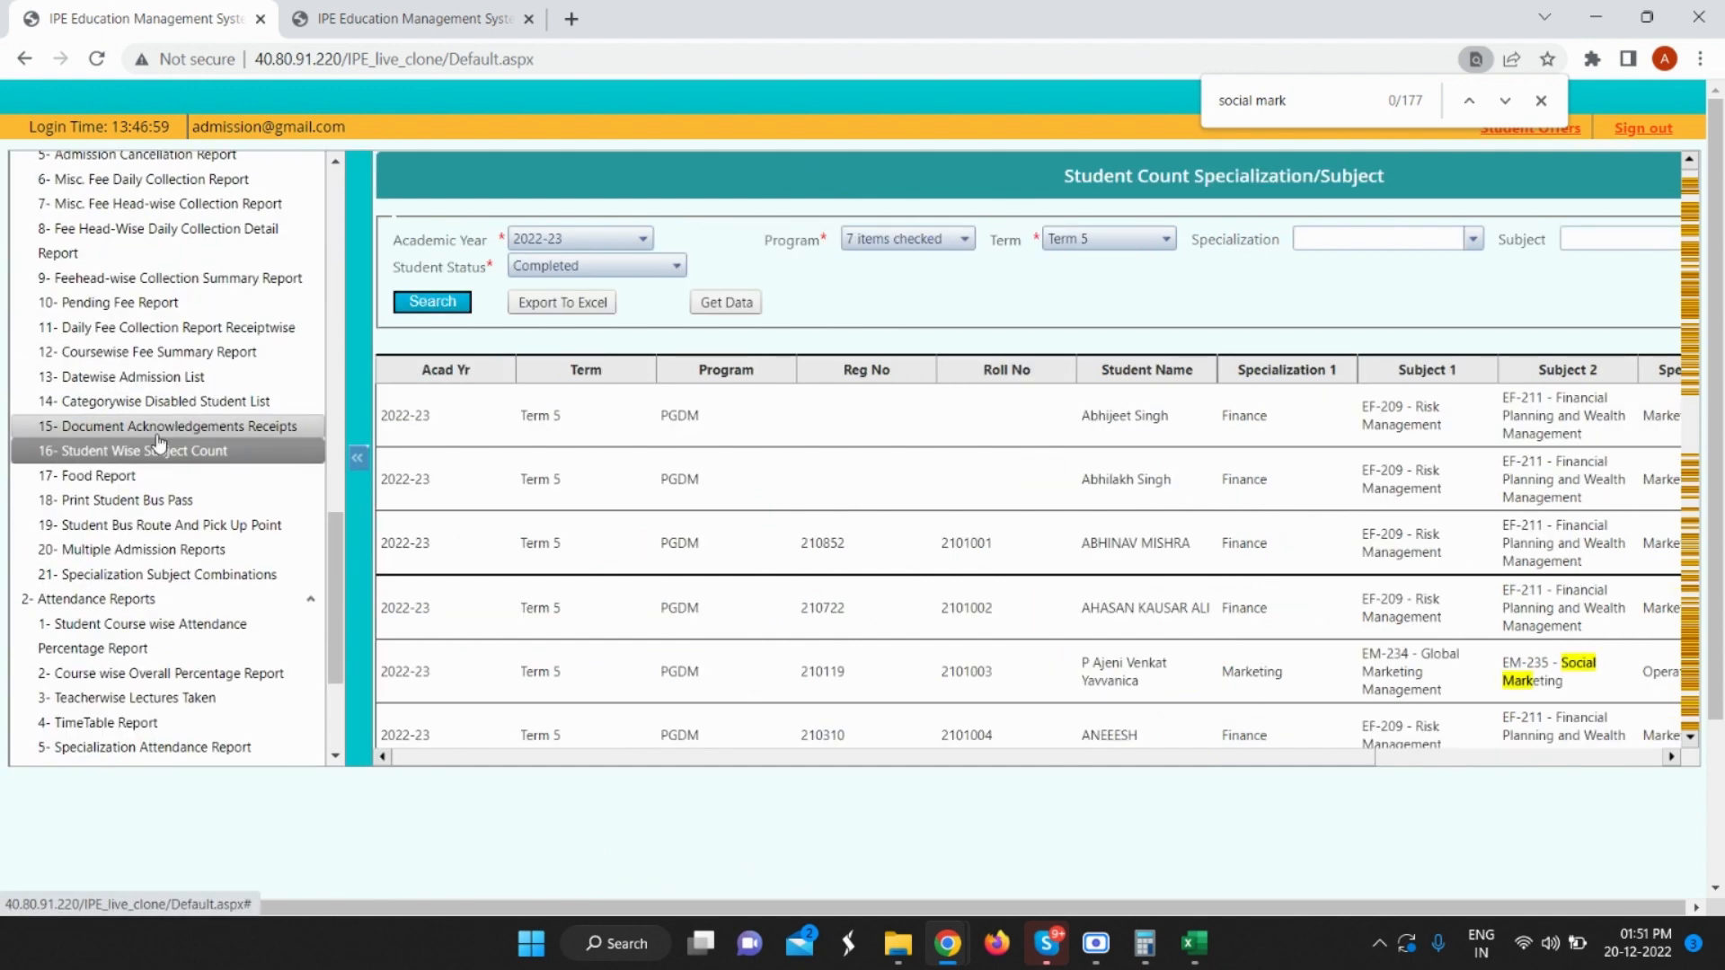
pyautogui.scroll(-3, 159, 442)
pyautogui.scroll(10, 157, 444)
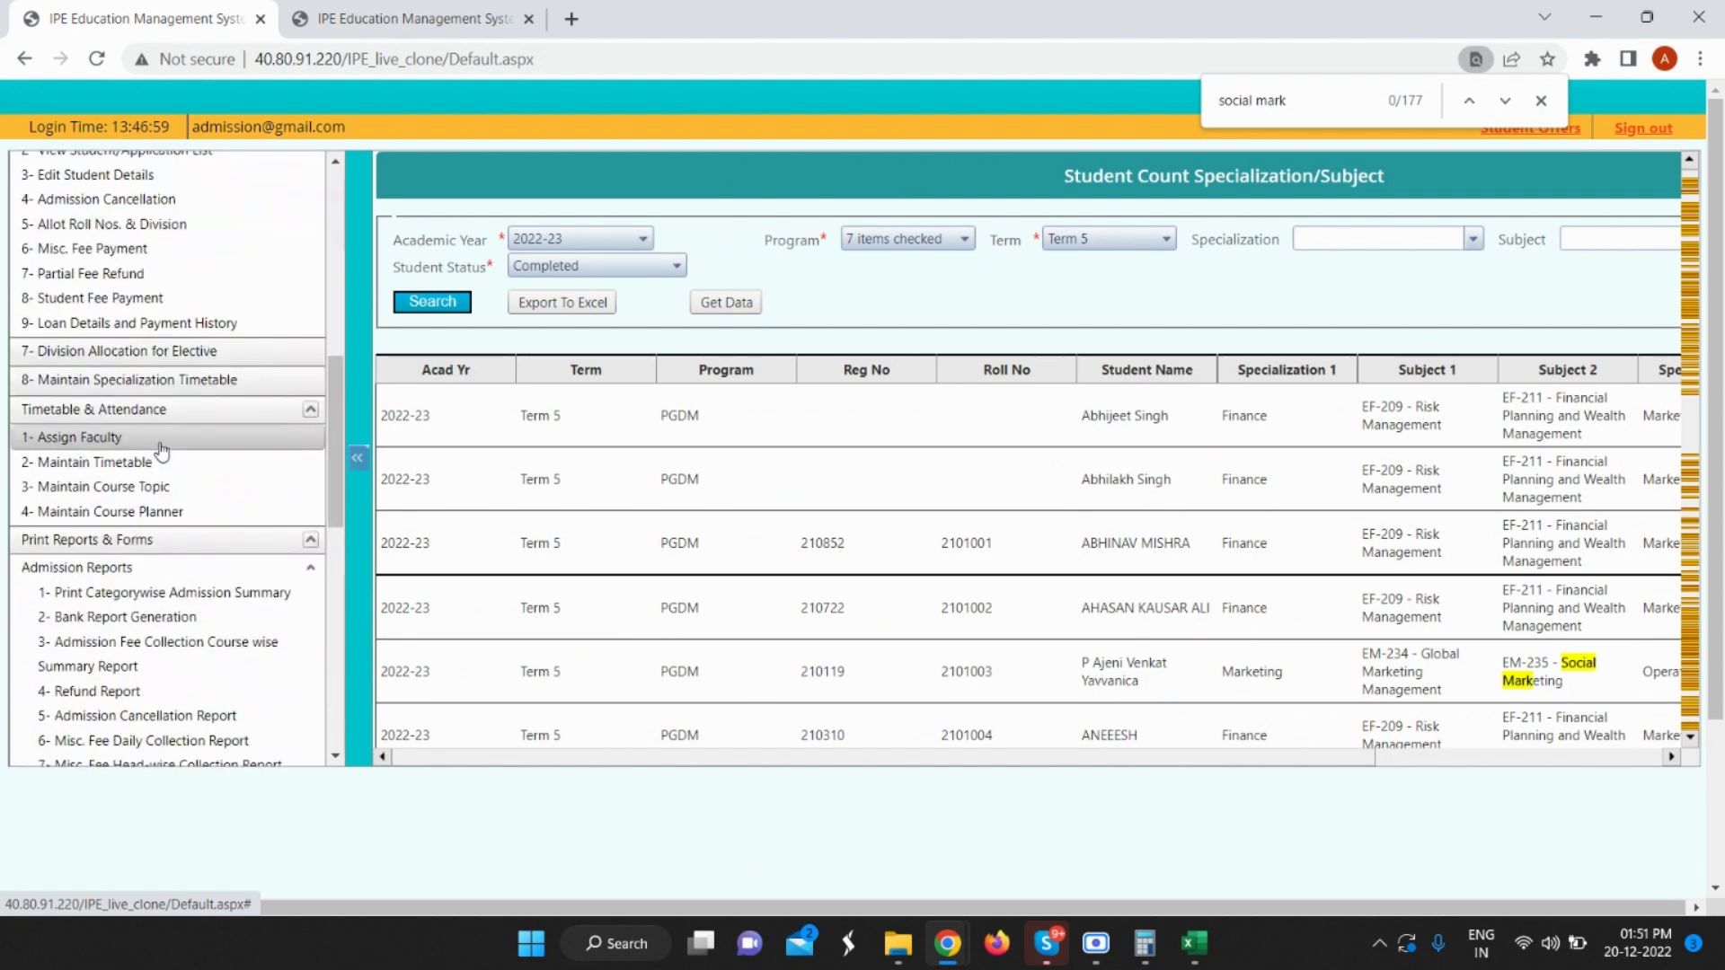
pyautogui.click(189, 352)
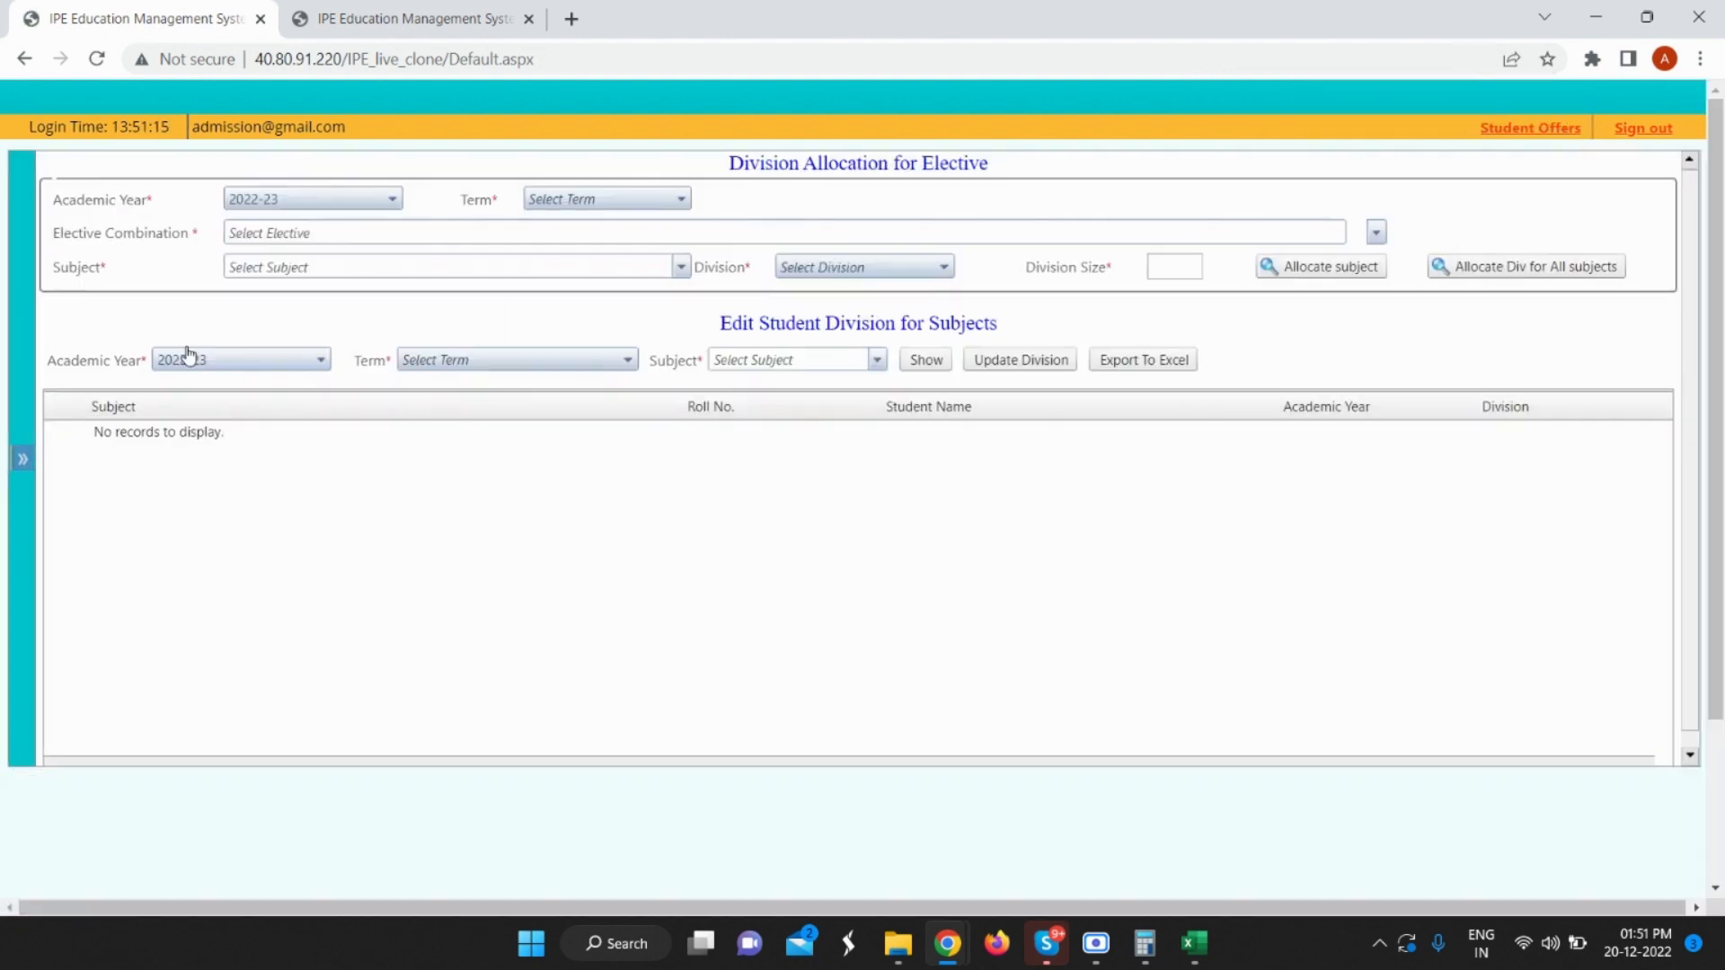
# Set the division allocation term to Term 5 and open the elective combination list, dismissing the Skype notification.
pyautogui.click(566, 199)
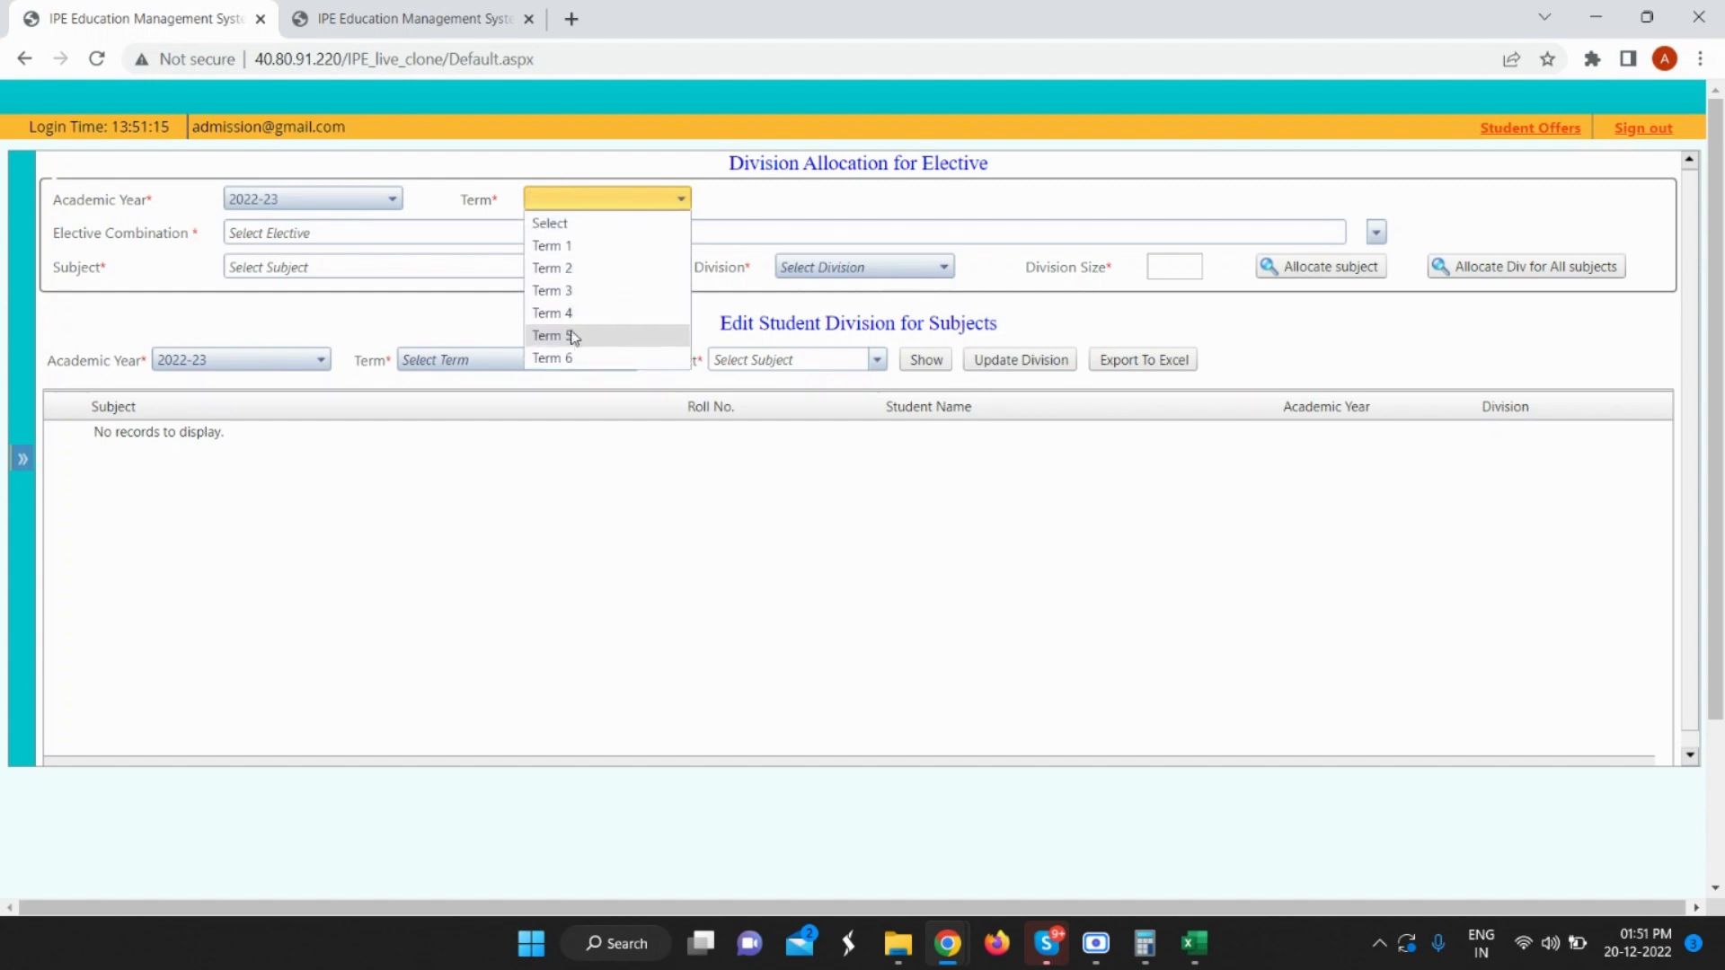
pyautogui.click(573, 335)
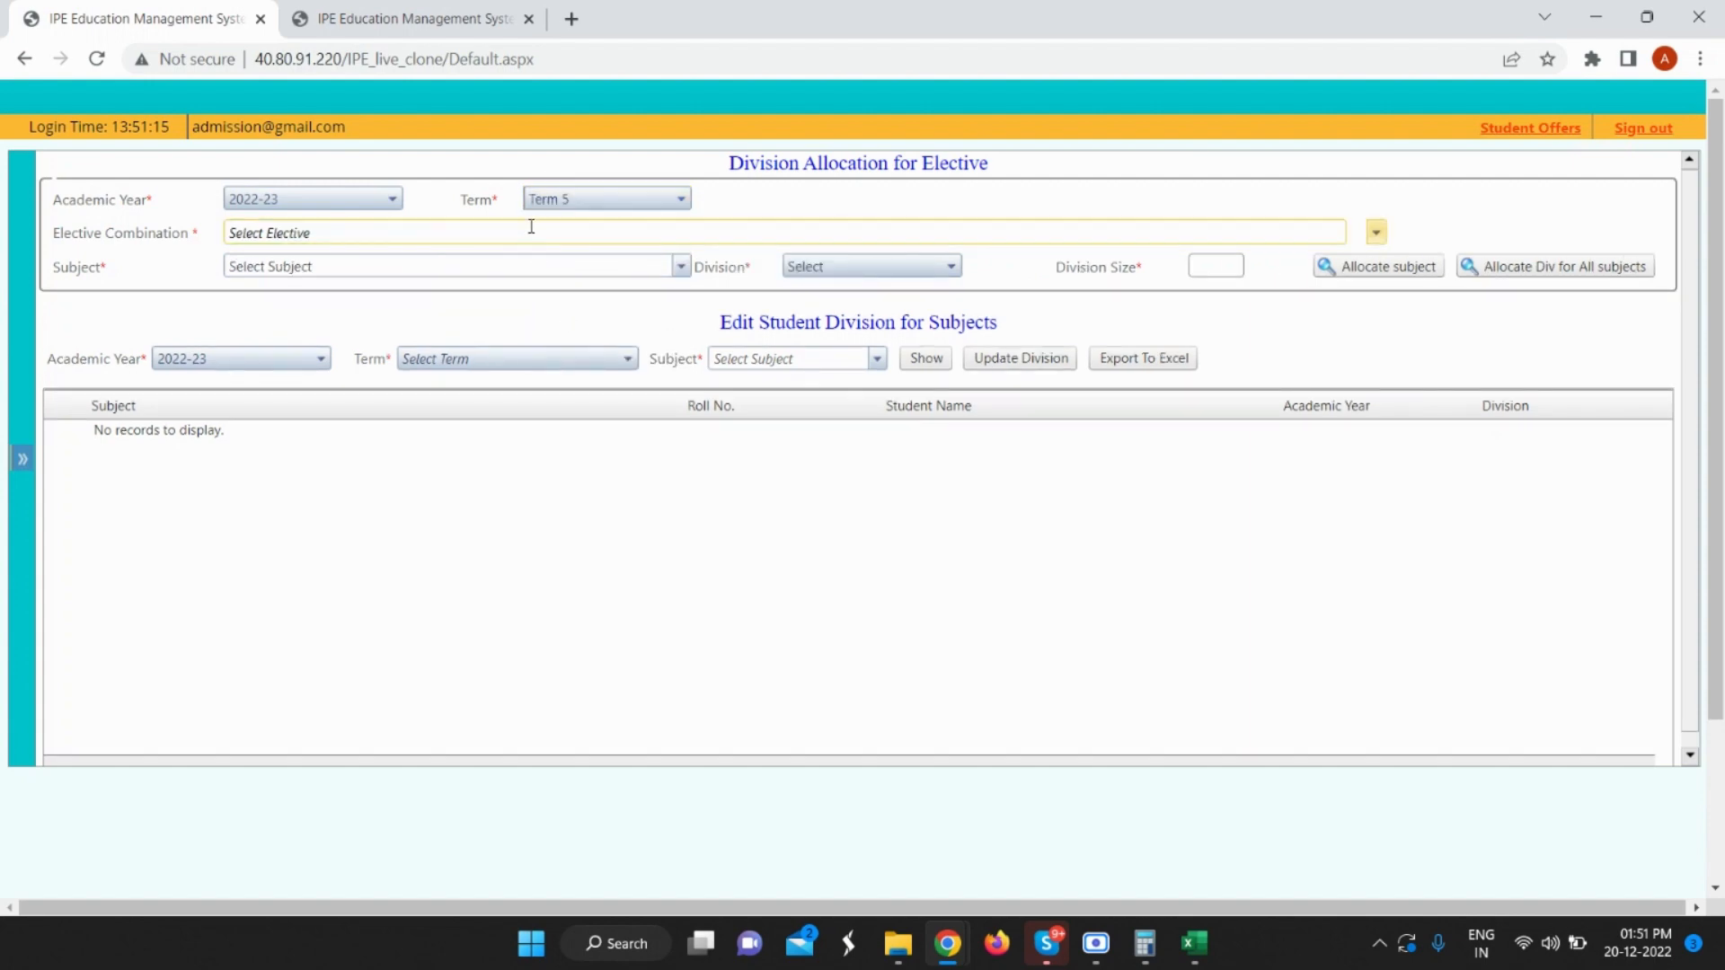
pyautogui.click(531, 229)
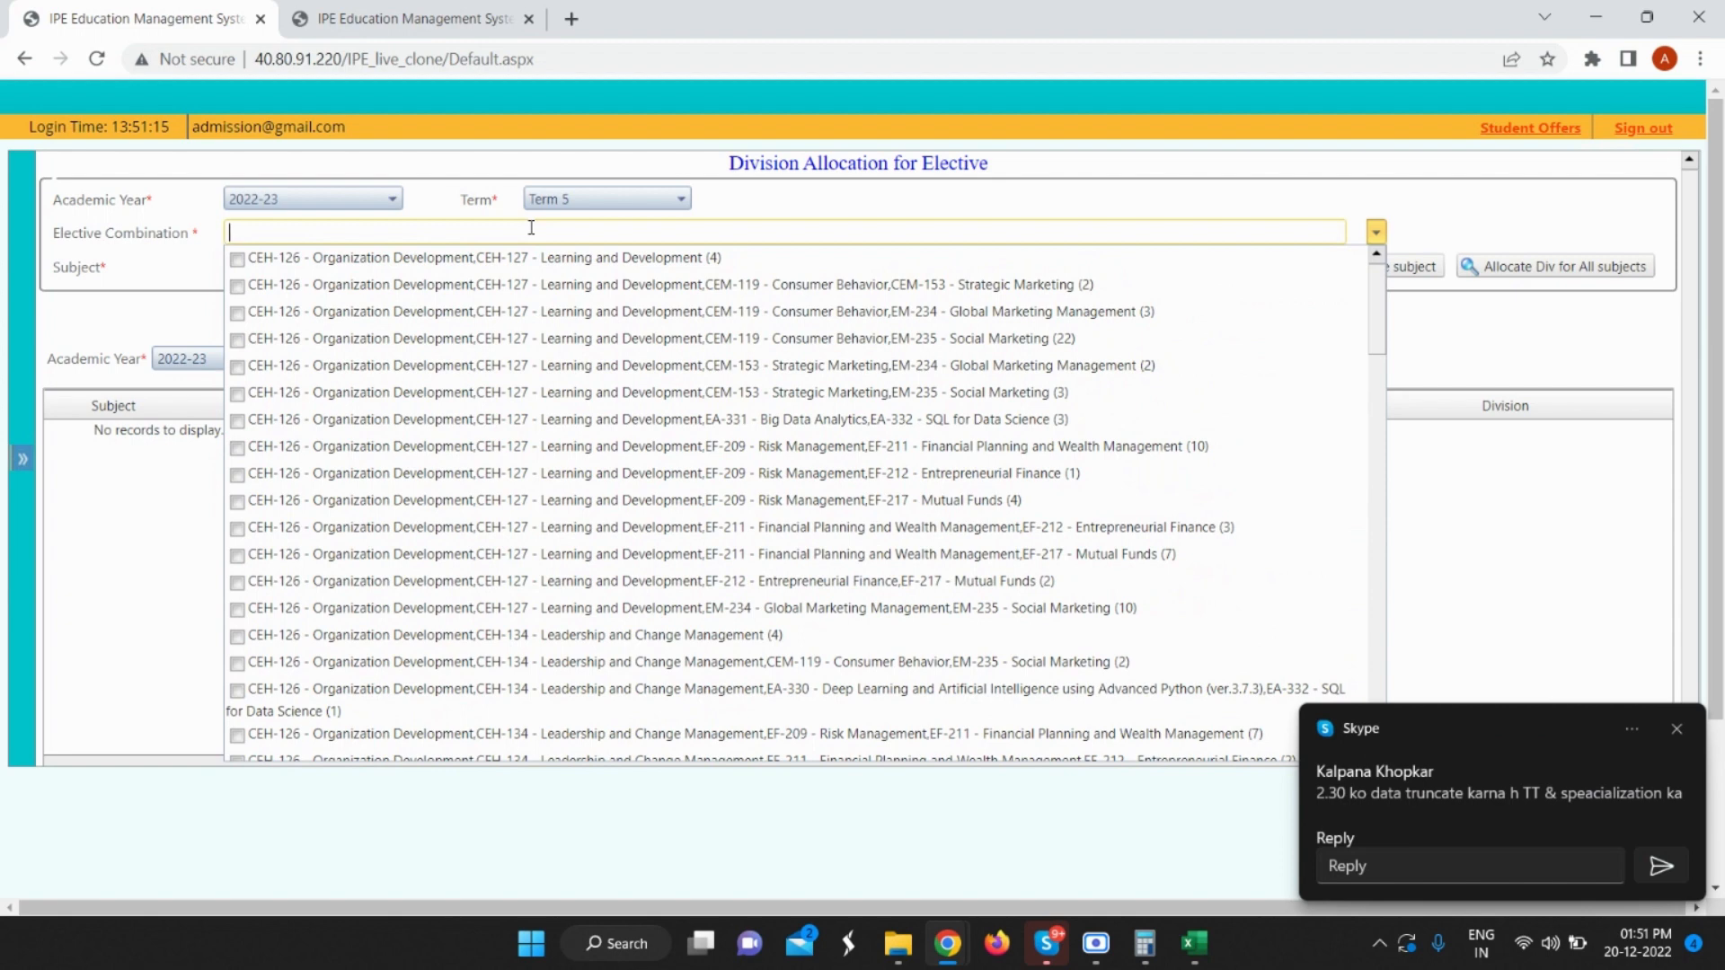
pyautogui.click(1677, 731)
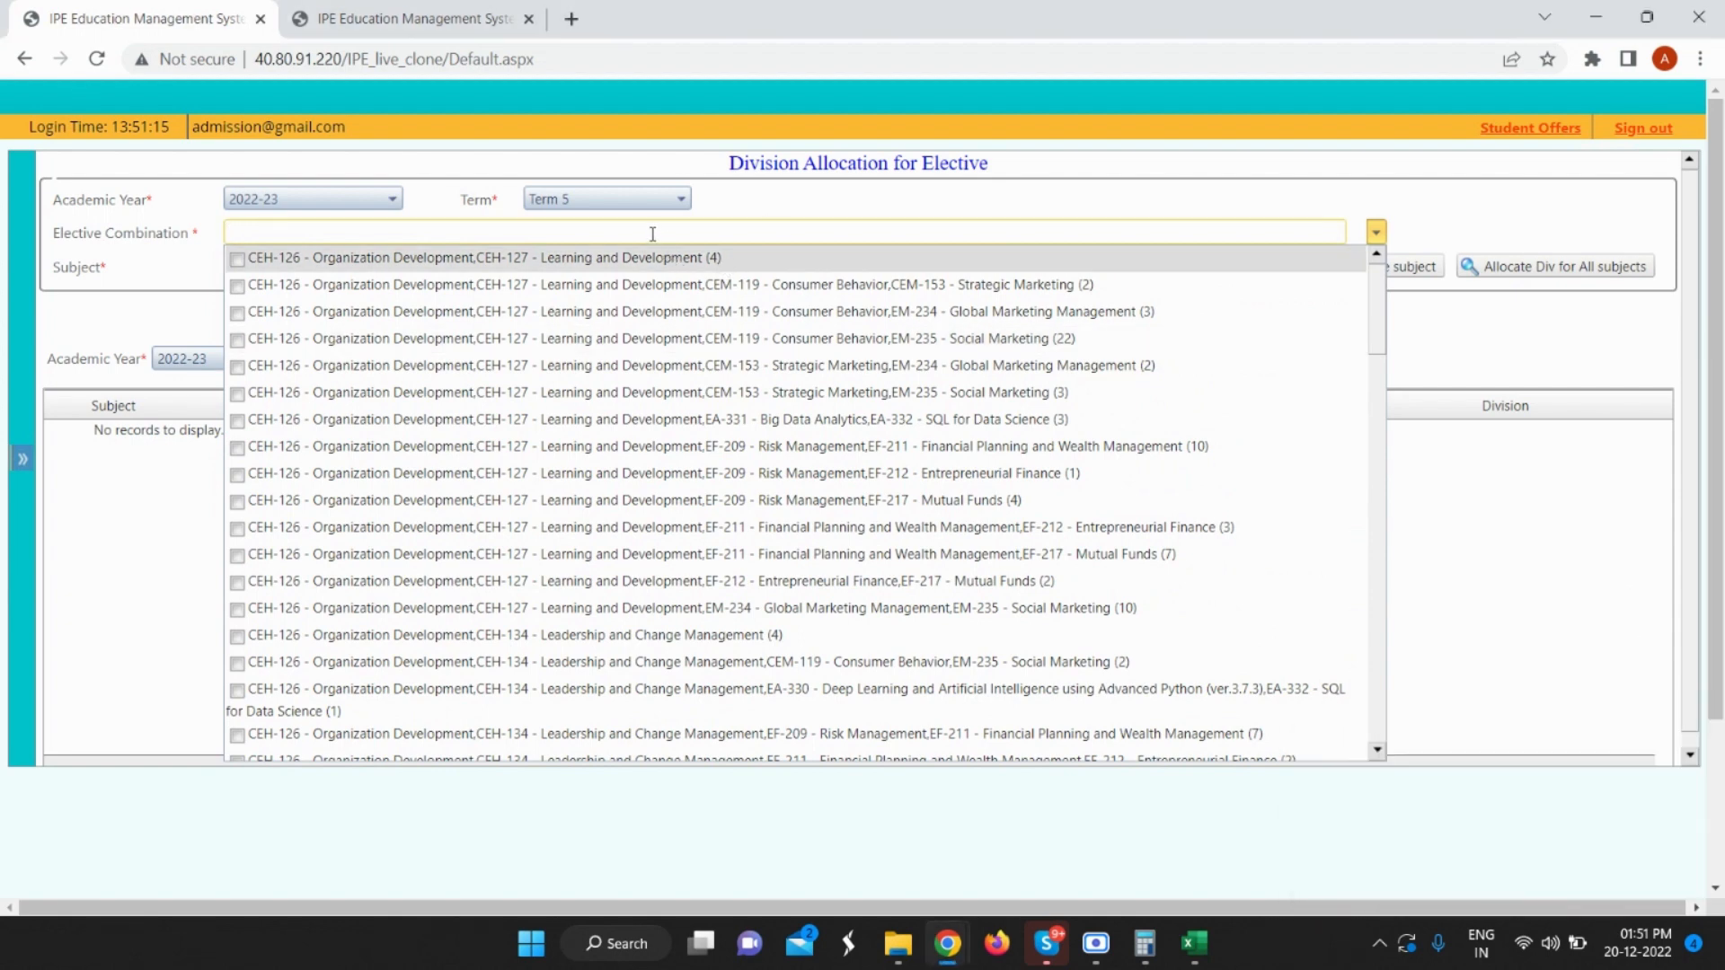
# Filter the elective combinations by "Social" and tick all six CEH combinations that include Social Marketing.
pyautogui.write('Social')
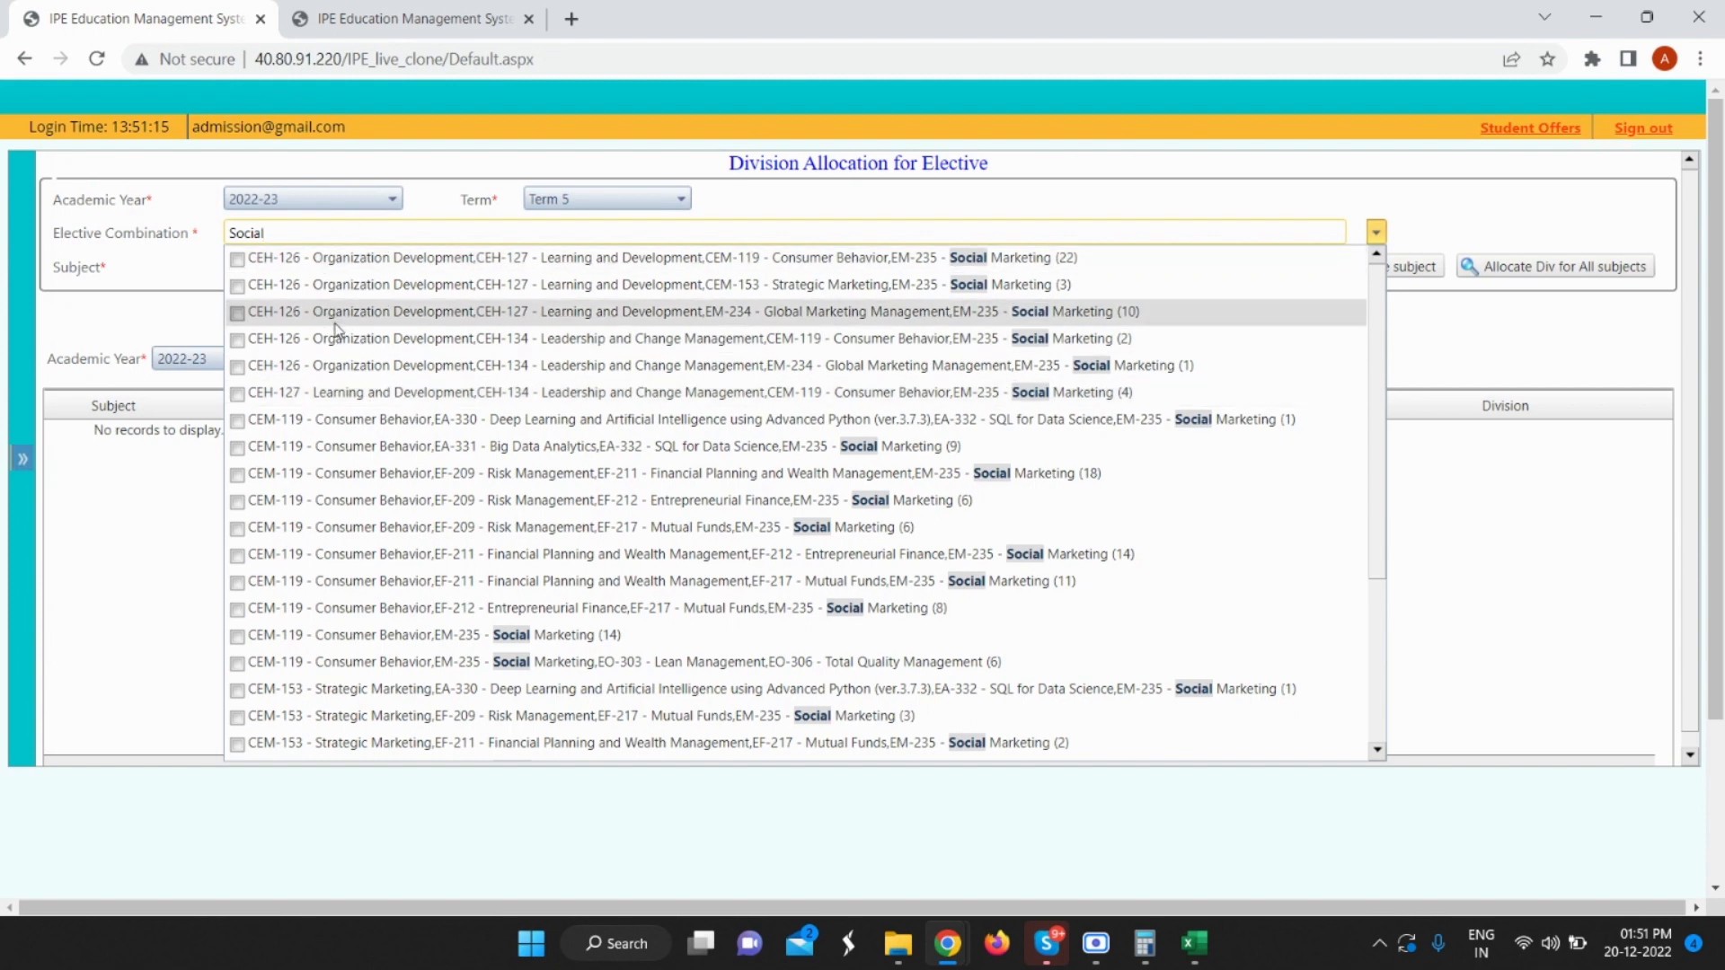
pyautogui.scroll(-5, 336, 330)
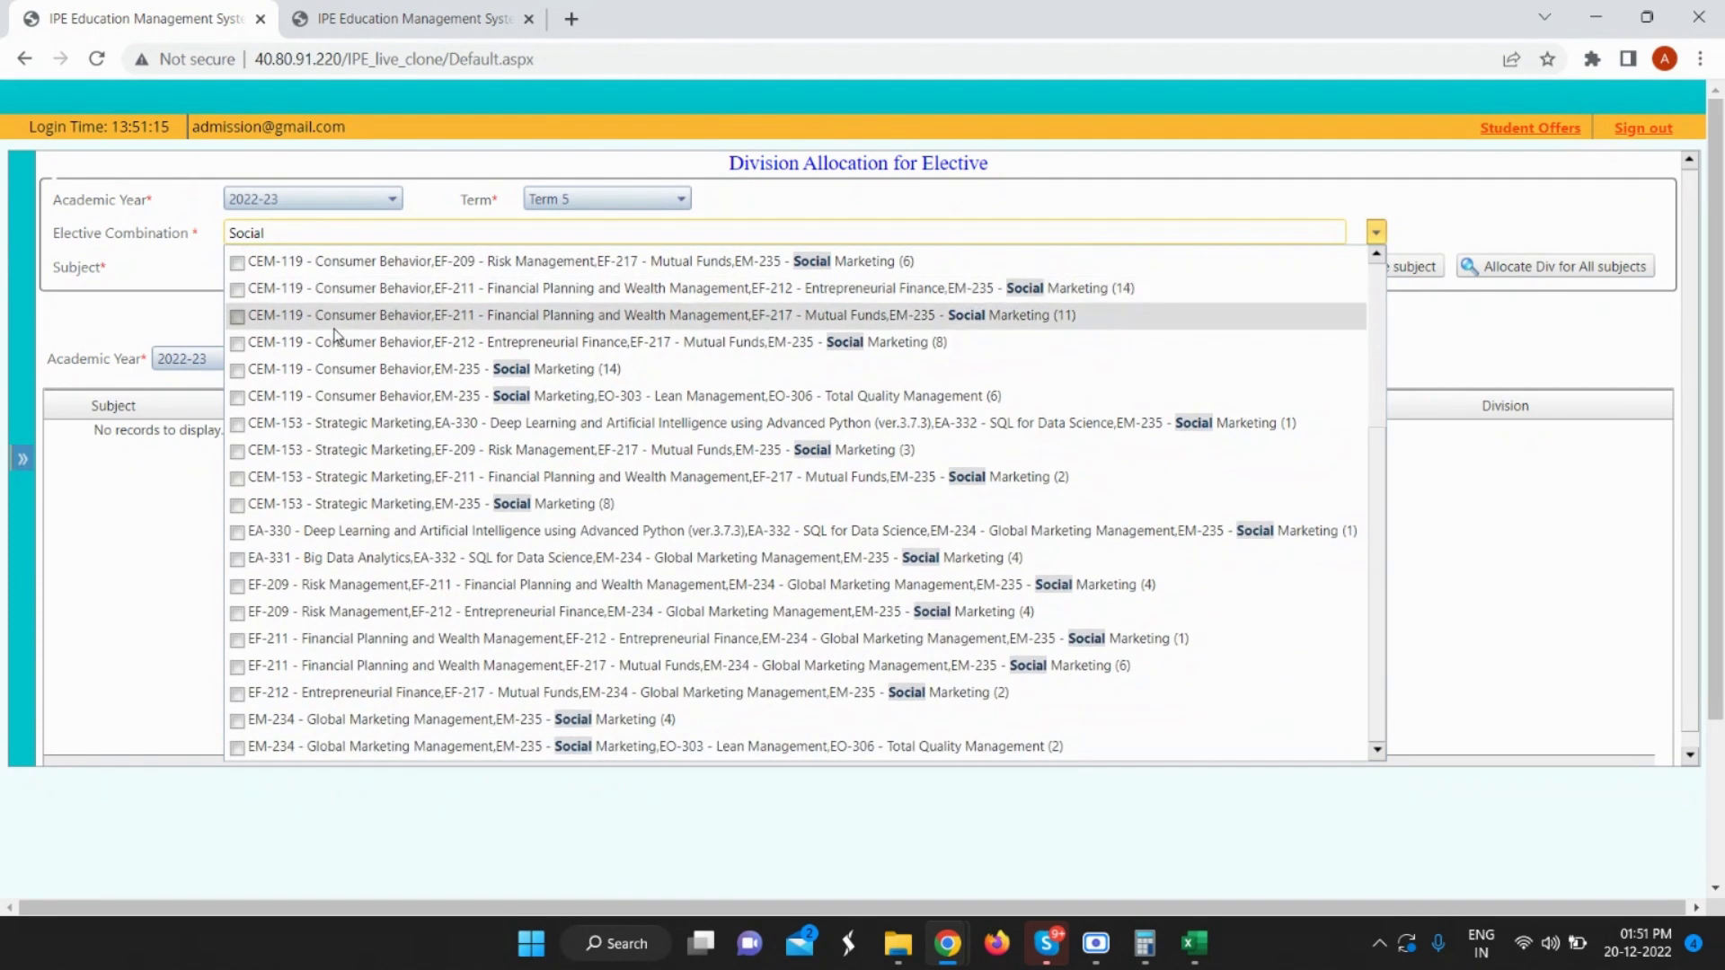
pyautogui.scroll(5, 336, 334)
pyautogui.click(238, 260)
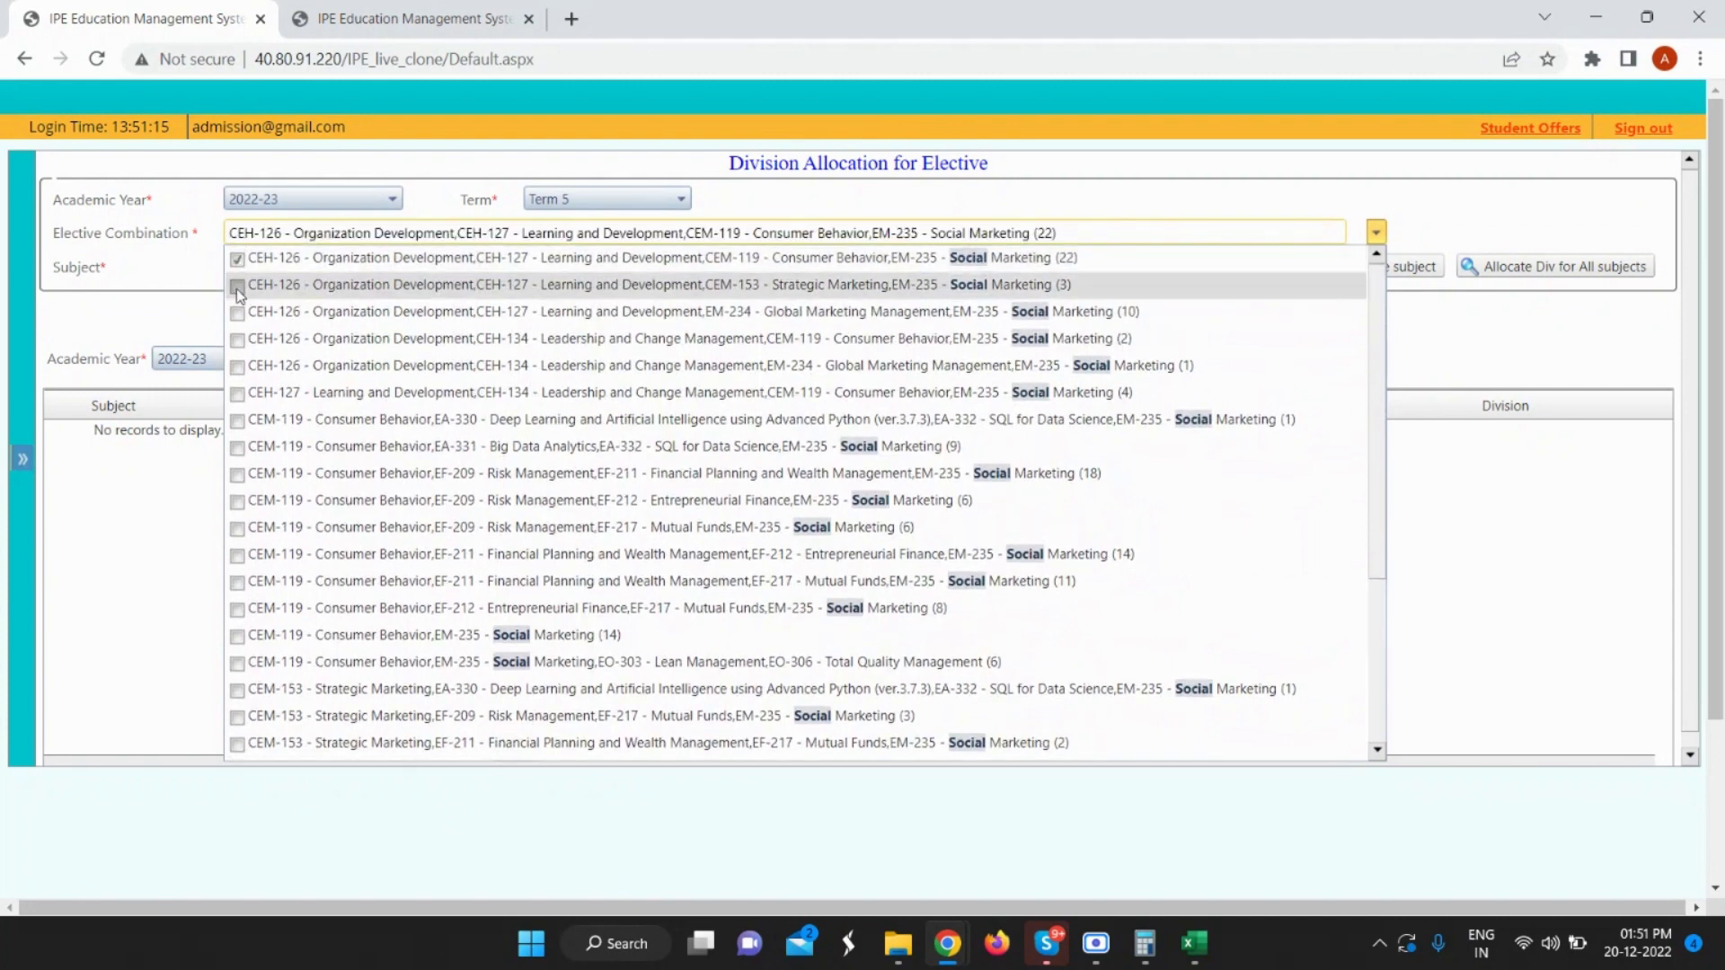
pyautogui.click(237, 287)
pyautogui.click(237, 314)
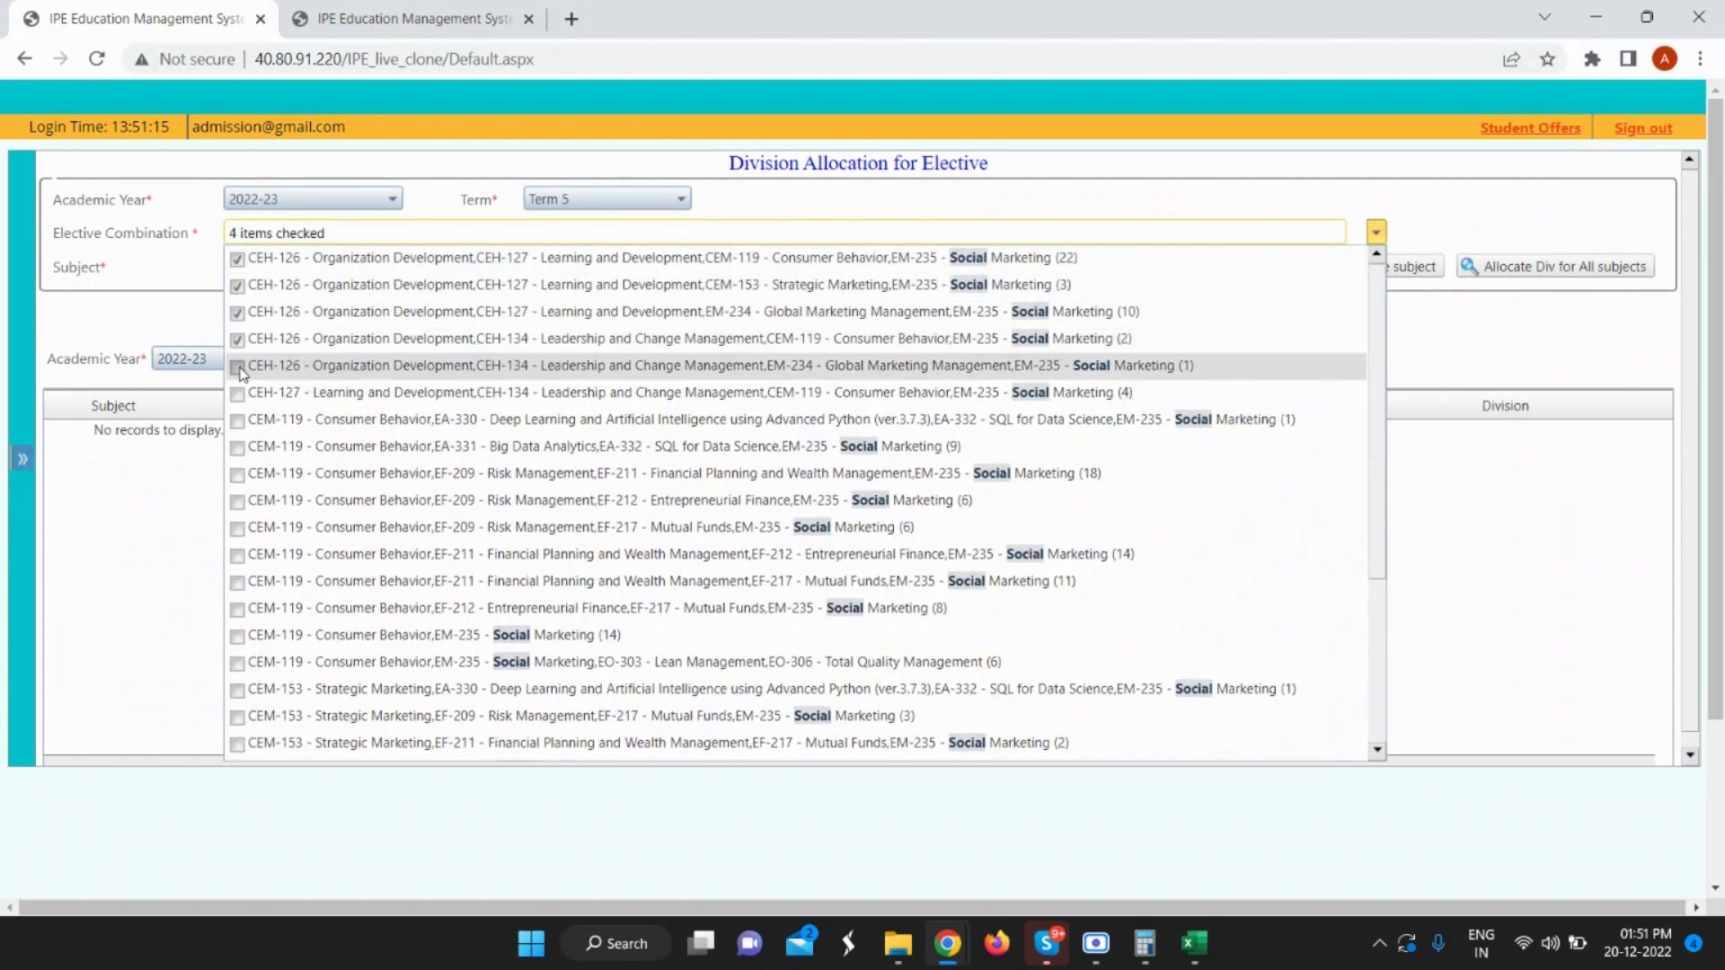
pyautogui.click(237, 367)
# Tick every filtered Social Marketing combination that begins with CEM-119 - Consumer Behavior.
pyautogui.click(238, 421)
pyautogui.click(237, 448)
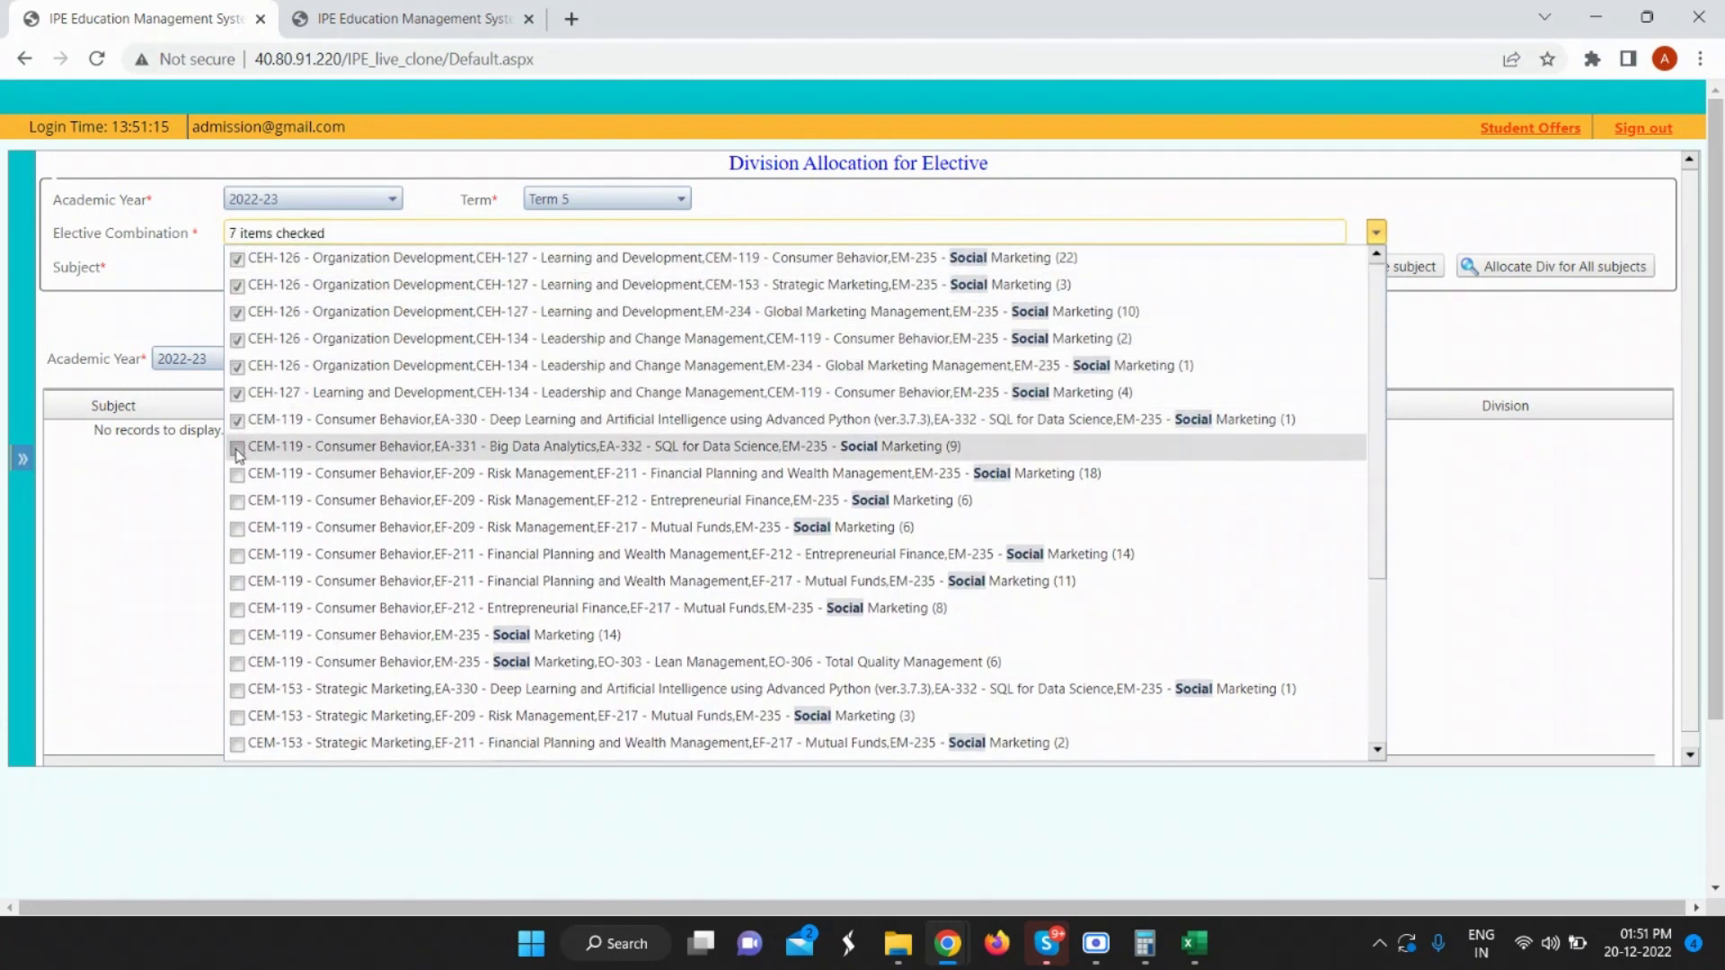
pyautogui.click(237, 475)
pyautogui.click(238, 502)
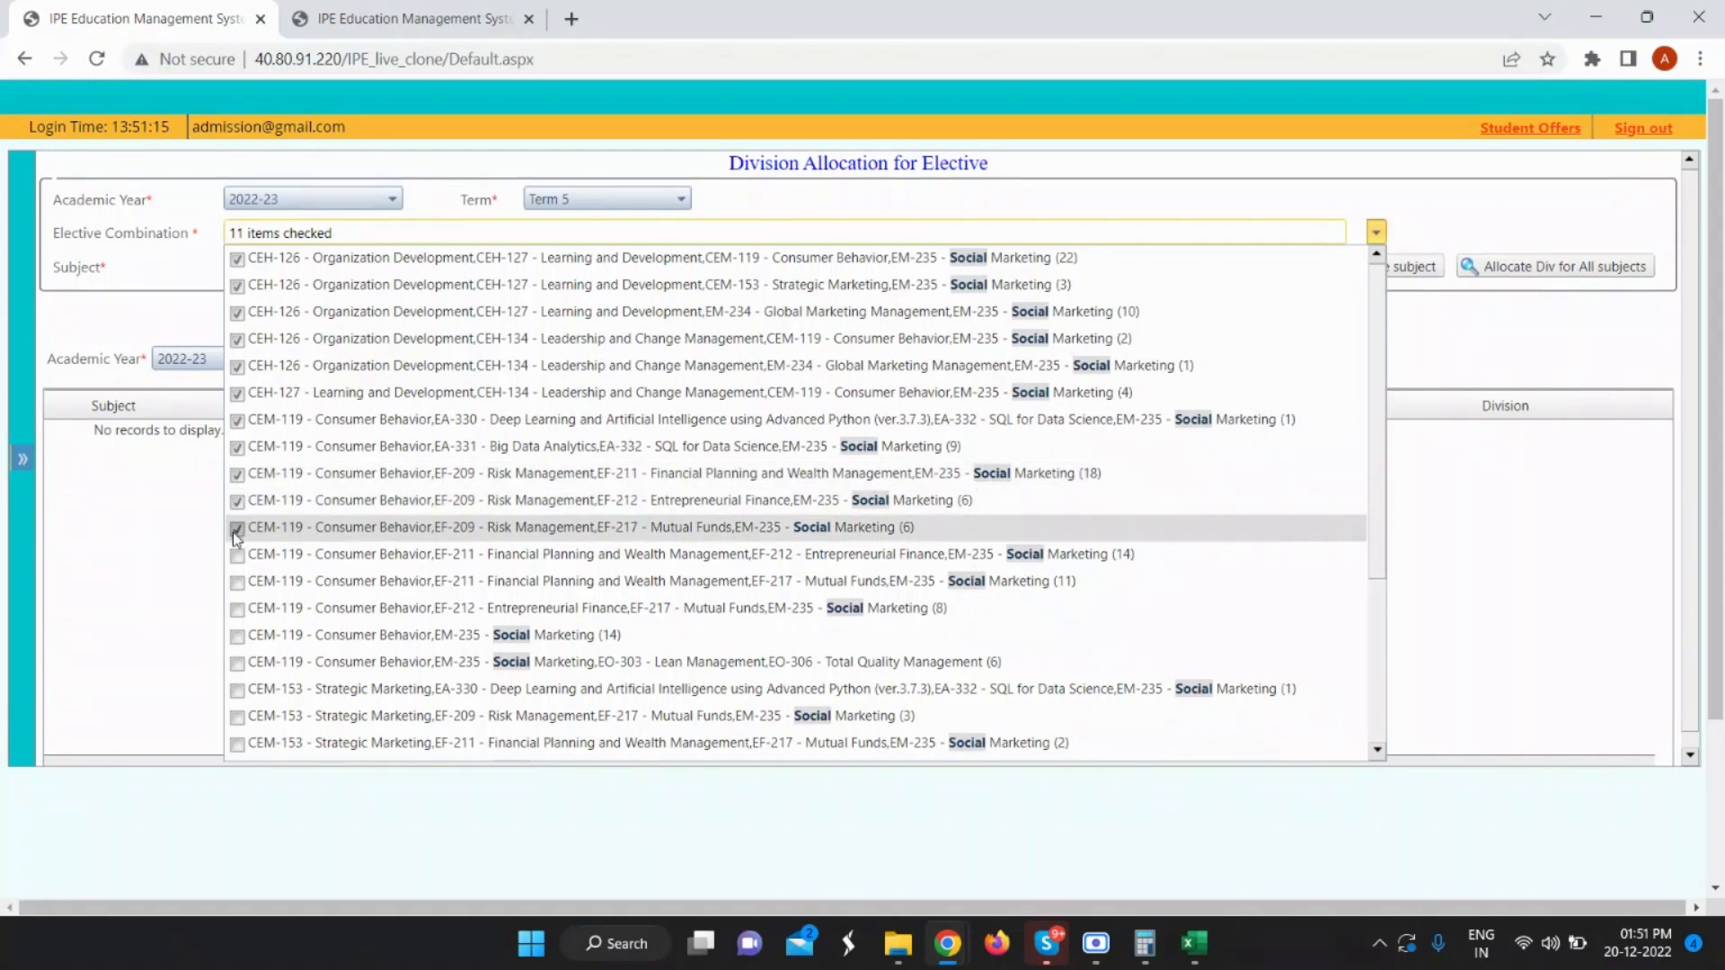
pyautogui.click(238, 556)
pyautogui.click(237, 583)
pyautogui.click(237, 610)
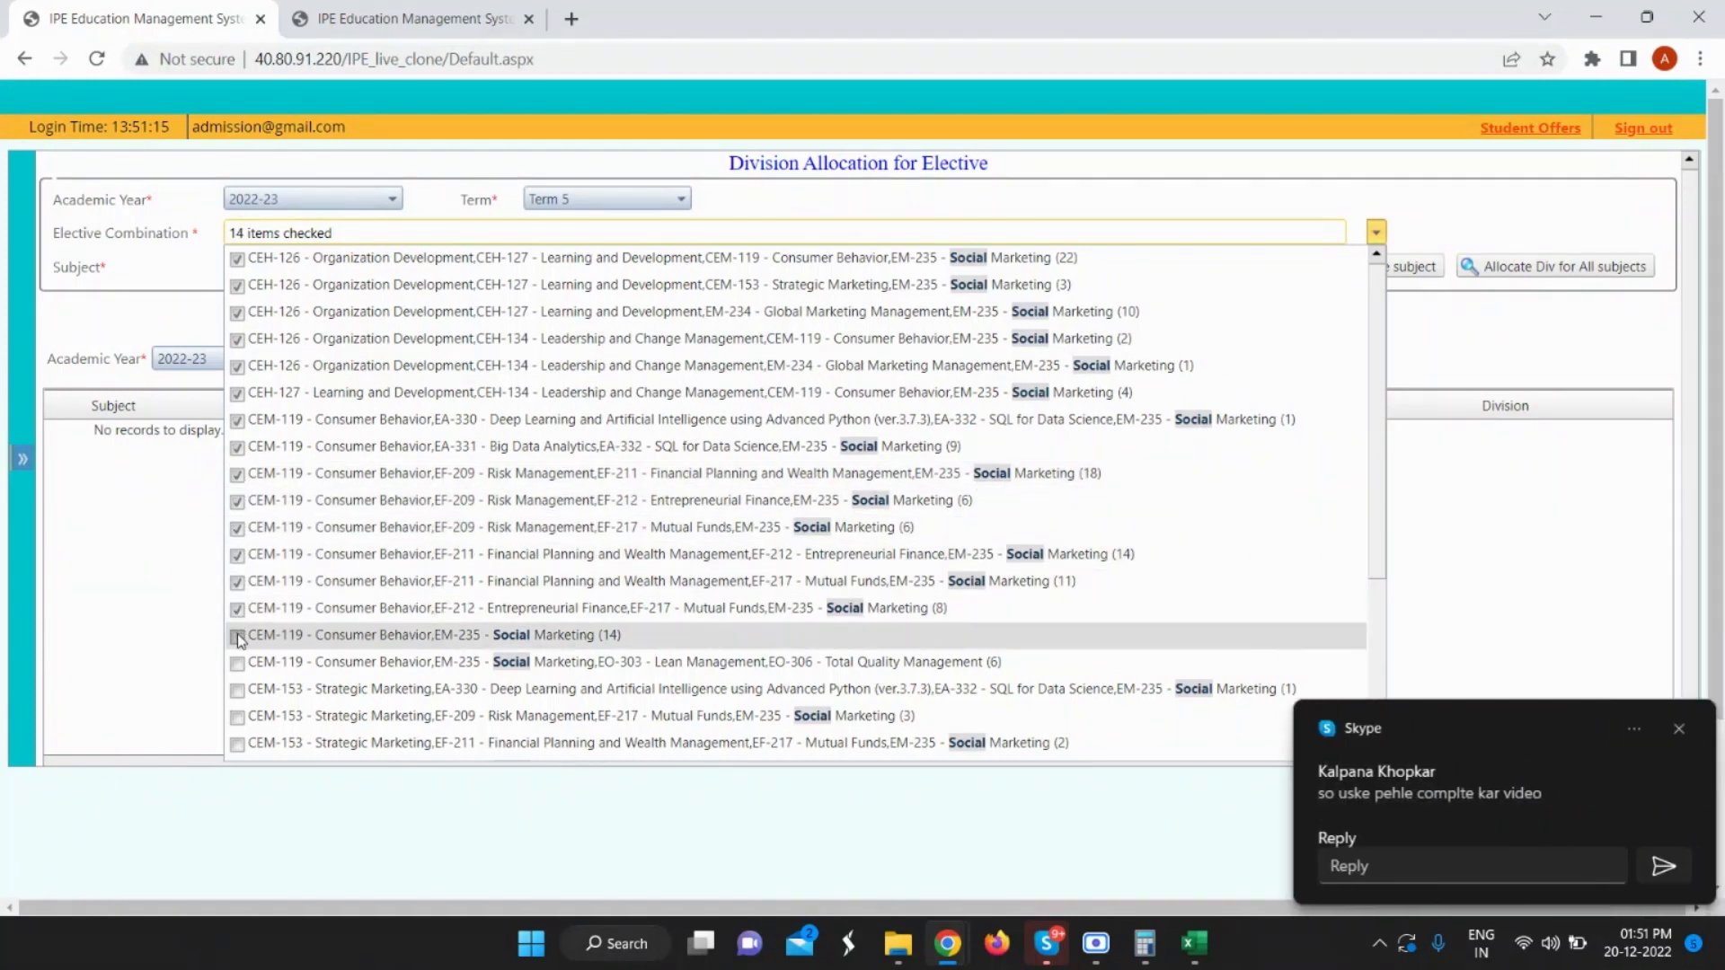
pyautogui.click(237, 637)
pyautogui.click(237, 666)
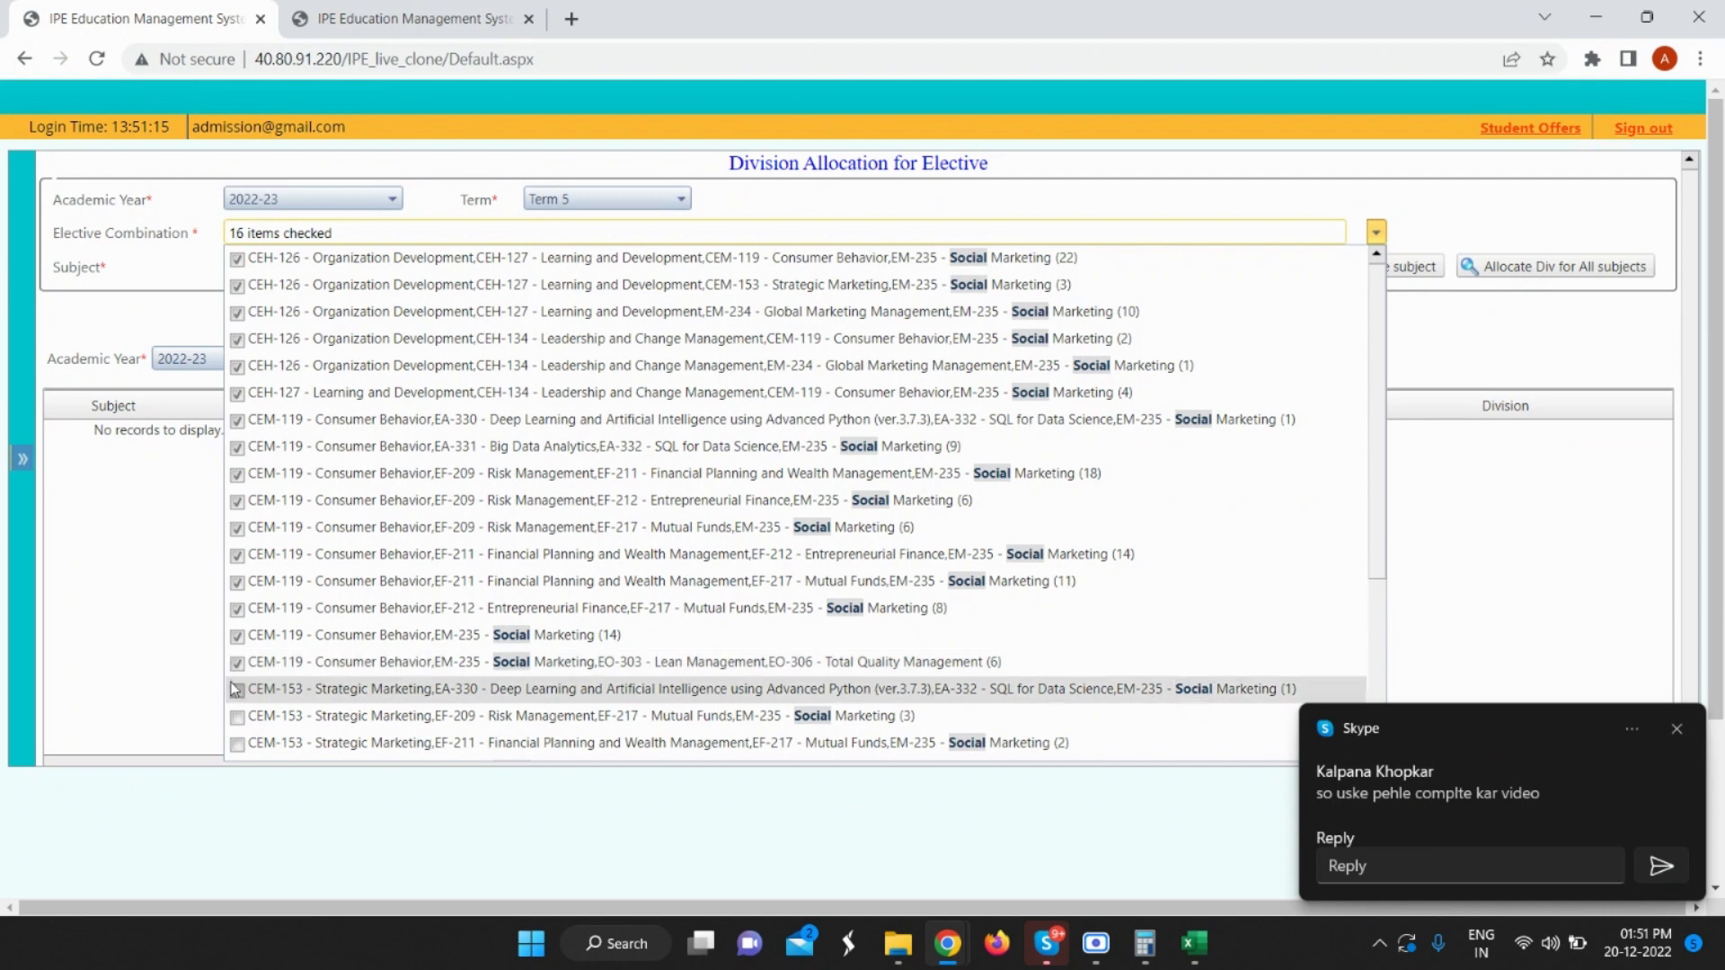
# Tick all filtered Social Marketing combinations beginning with CEM-153 - Strategic Marketing and dismiss the Skype notification.
pyautogui.click(237, 692)
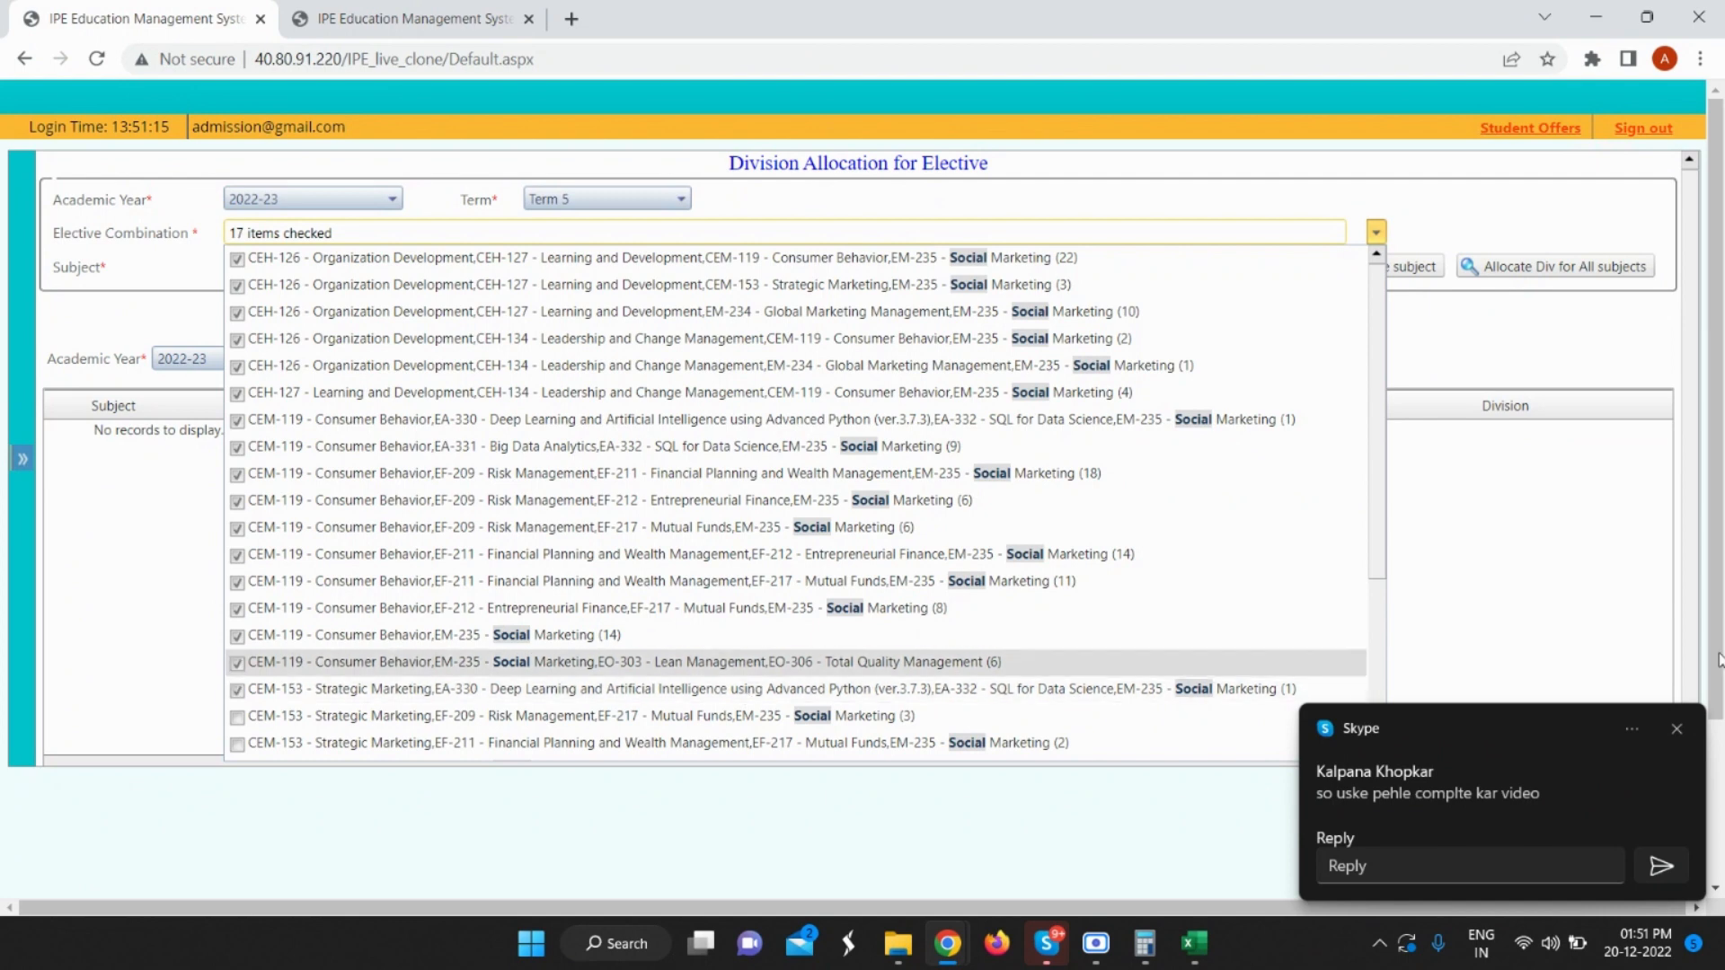
pyautogui.click(1675, 730)
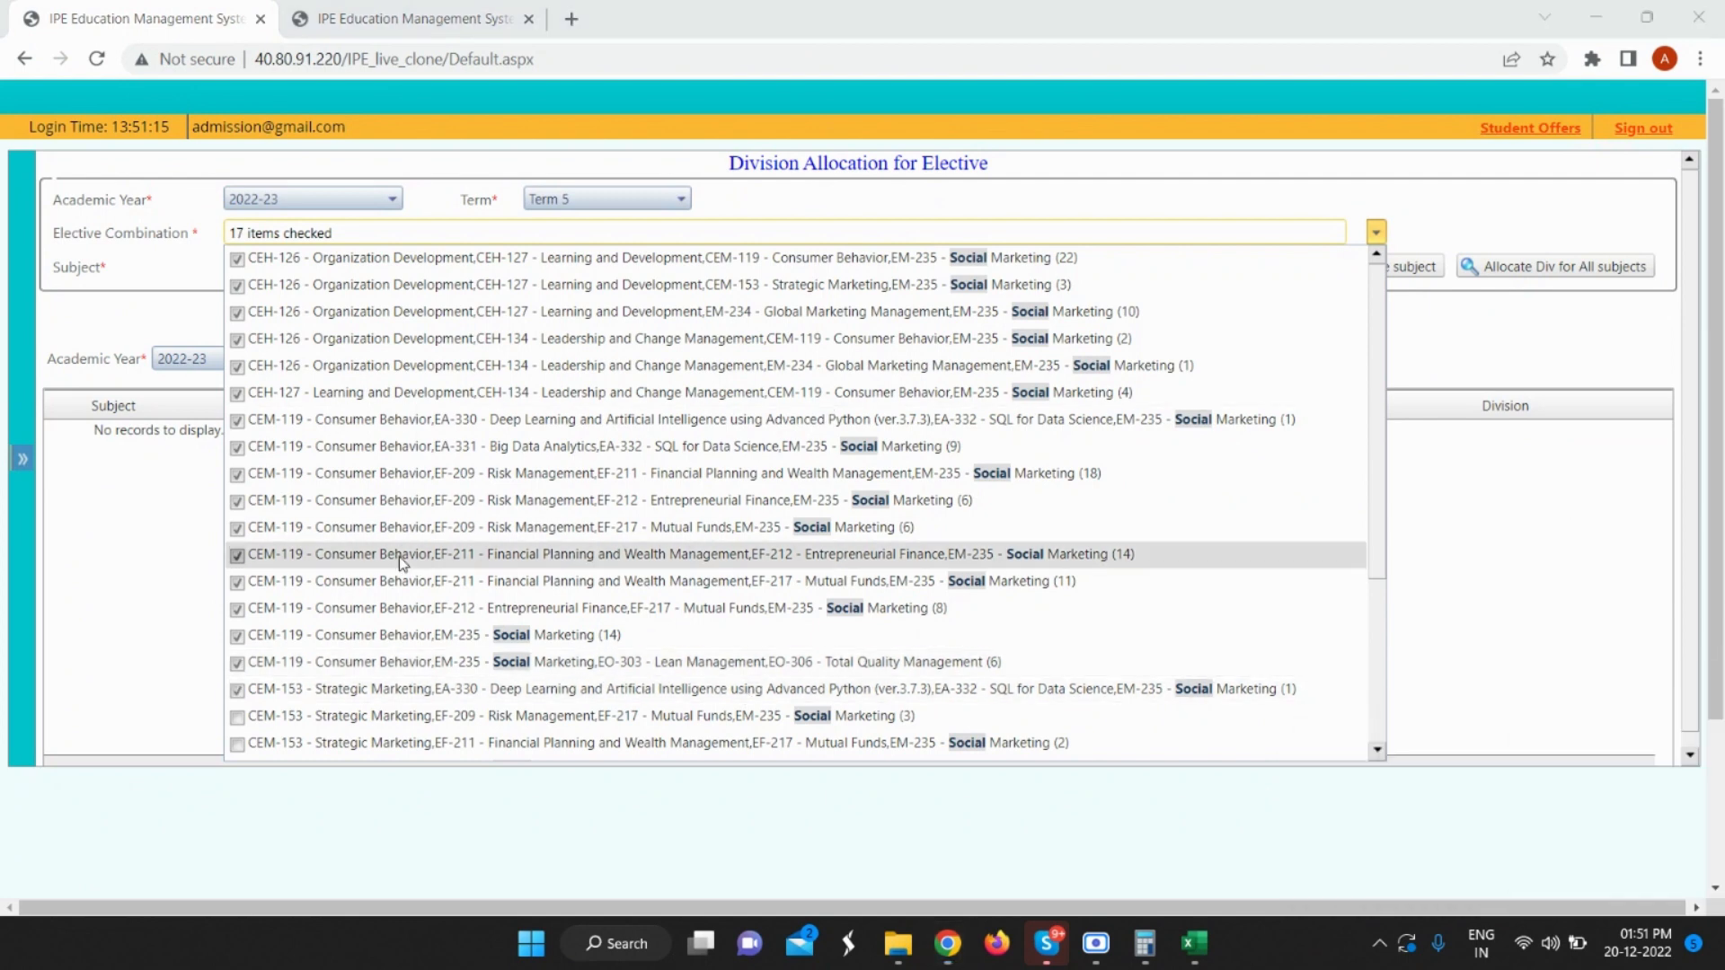
pyautogui.click(237, 718)
pyautogui.click(237, 744)
pyautogui.scroll(-3, 238, 629)
pyautogui.scroll(-1, 235, 512)
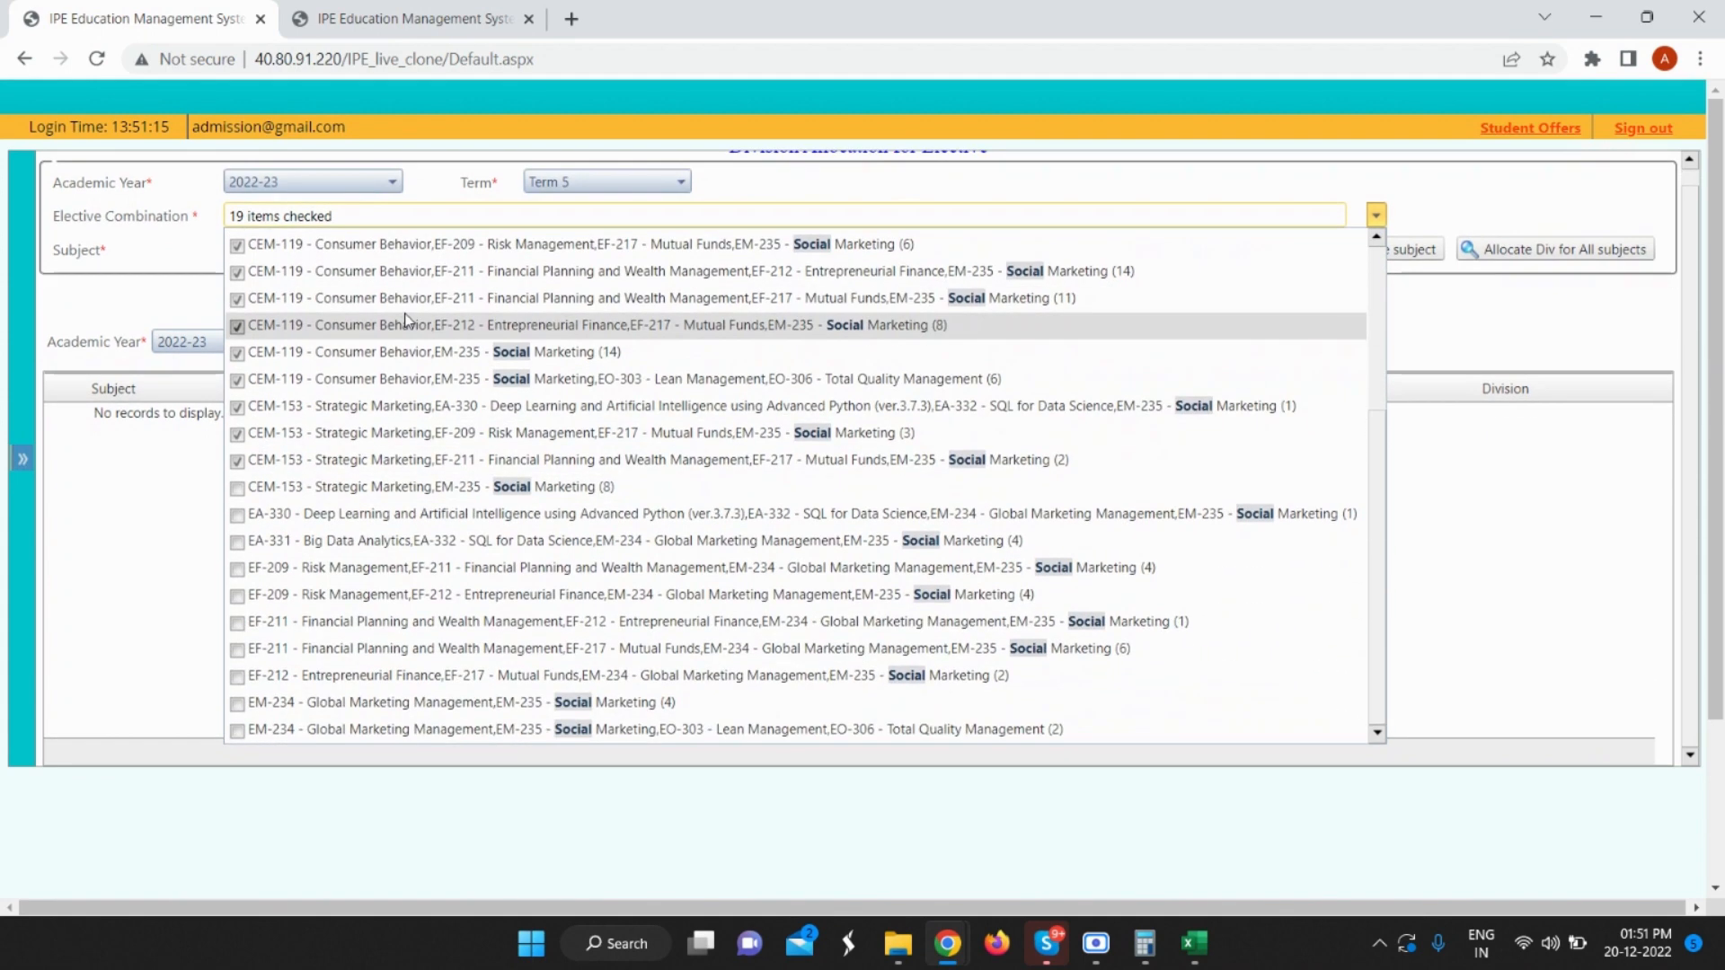
pyautogui.click(238, 487)
# Tick the remaining filtered Social Marketing combinations, from the EA-330 entry through the last EM-234 entry.
pyautogui.click(238, 516)
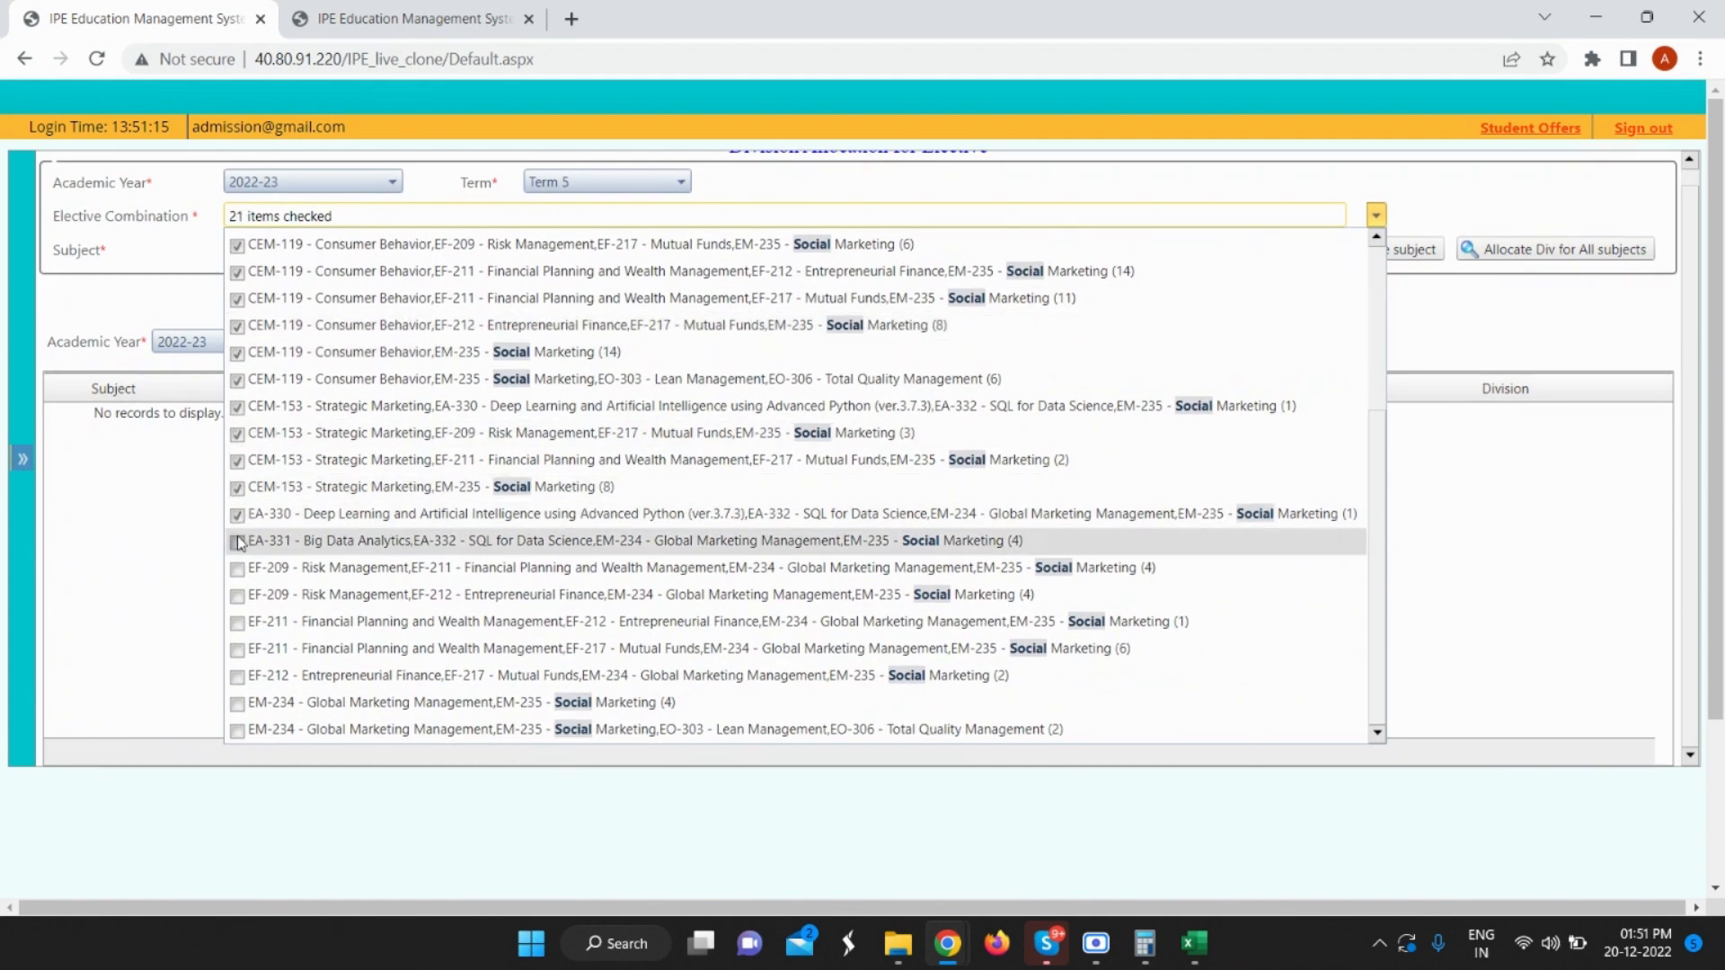
pyautogui.click(238, 543)
pyautogui.click(237, 569)
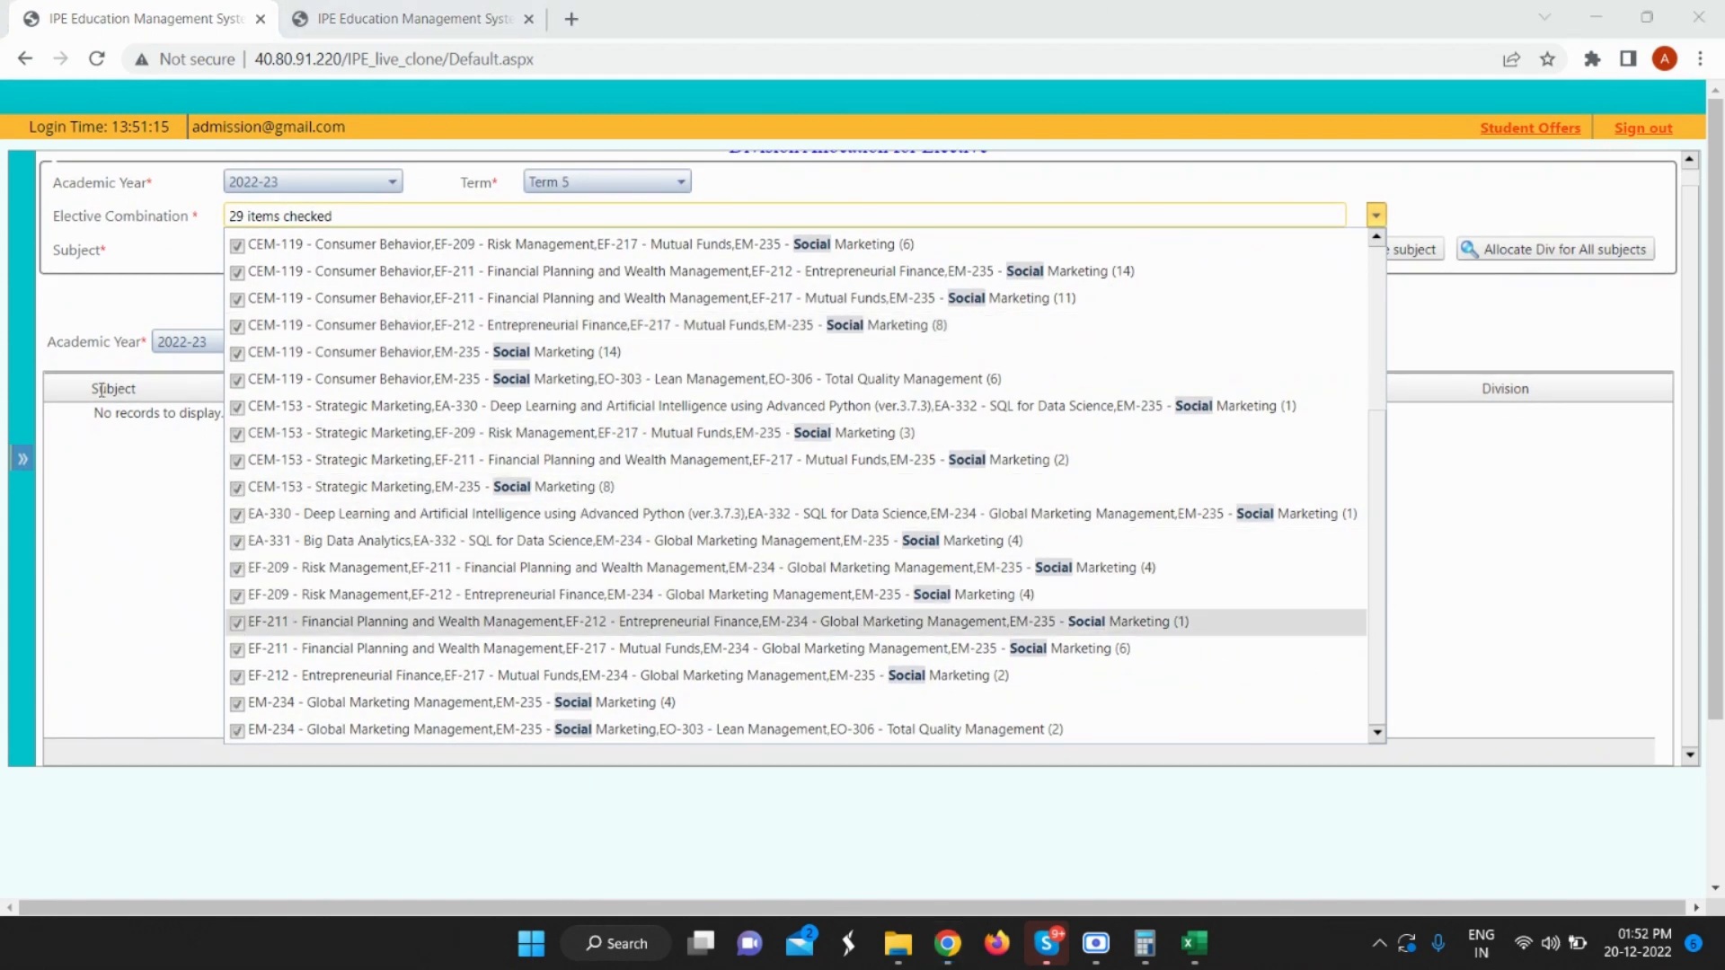
pyautogui.scroll(-3, 469, 400)
pyautogui.scroll(3, 485, 432)
pyautogui.scroll(-3, 509, 279)
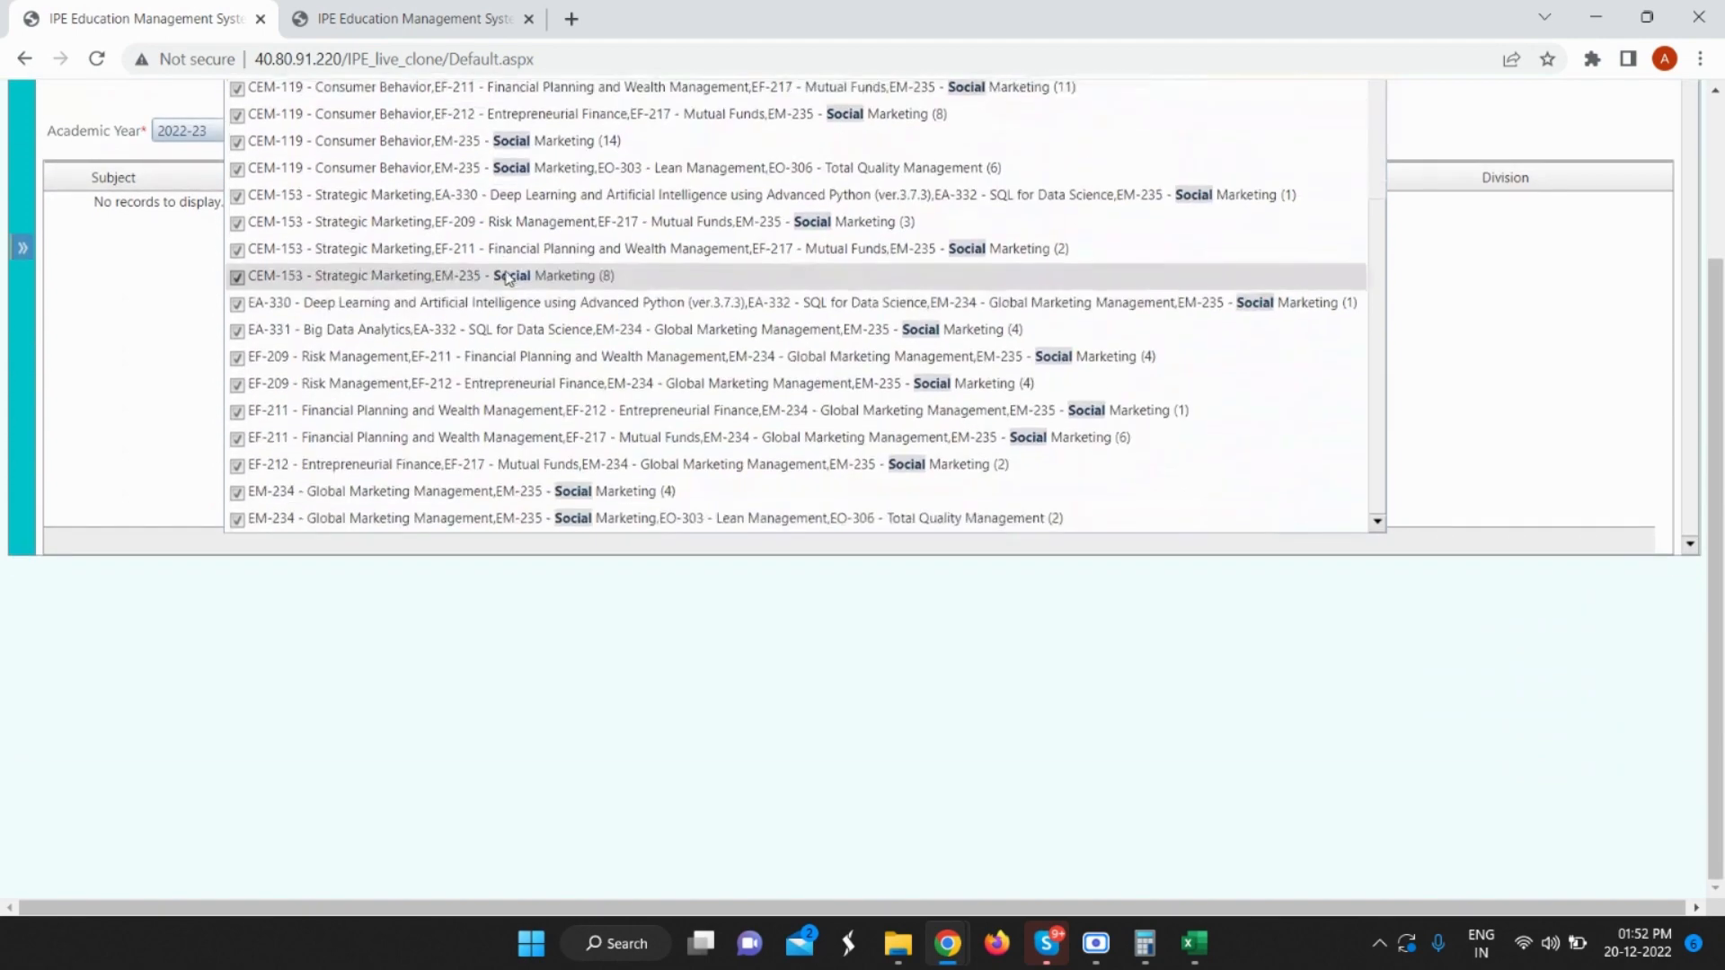
pyautogui.scroll(3, 139, 257)
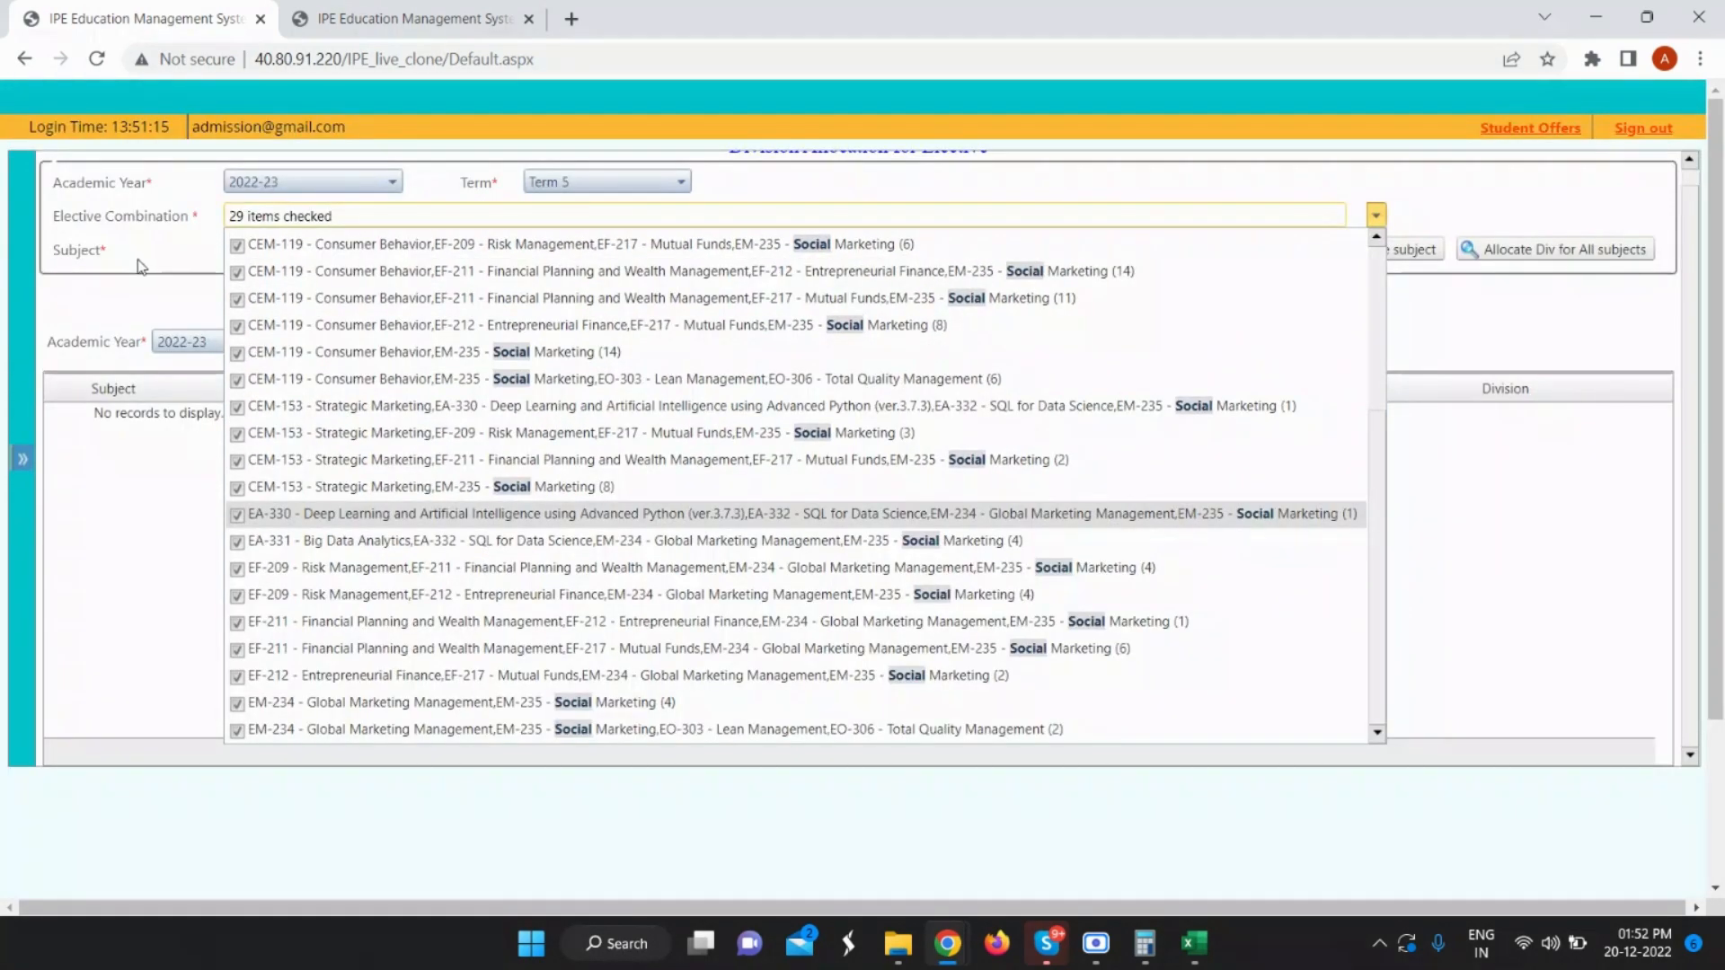
# Close the elective combination list and choose EM-235 - Social Marketing as the allocation subject.
pyautogui.click(140, 262)
pyautogui.click(271, 250)
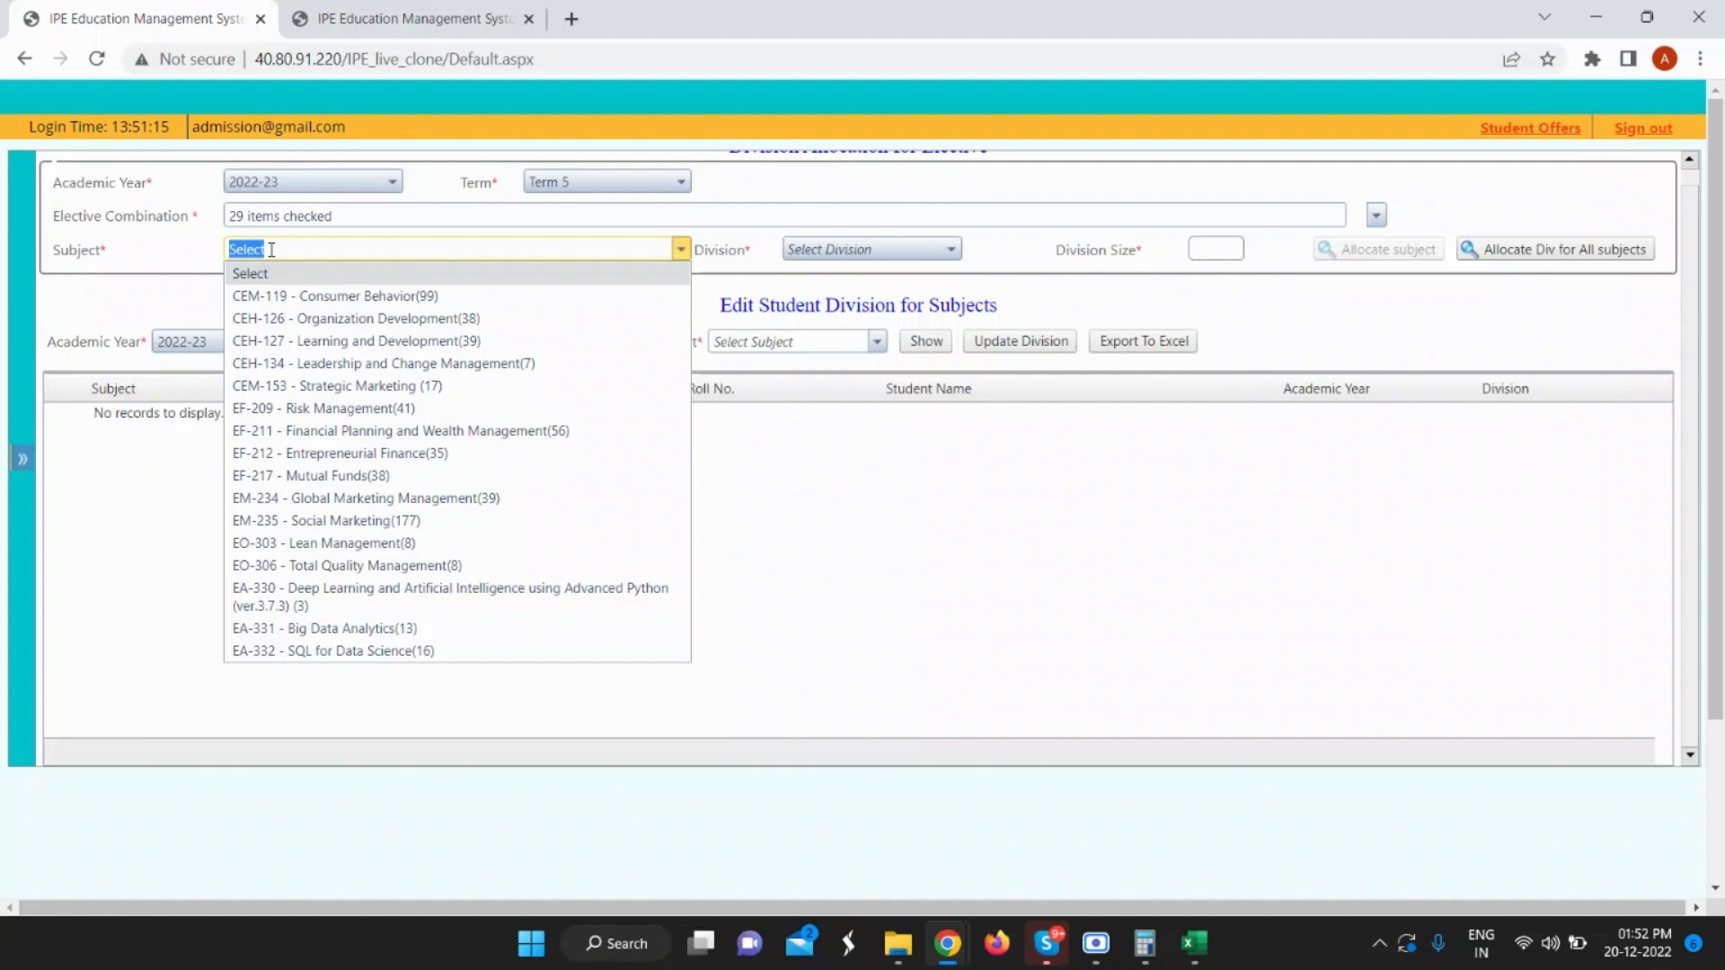
pyautogui.click(426, 525)
# Open the Specialization Subject Combinations report and load its data for Term 5.
pyautogui.click(23, 459)
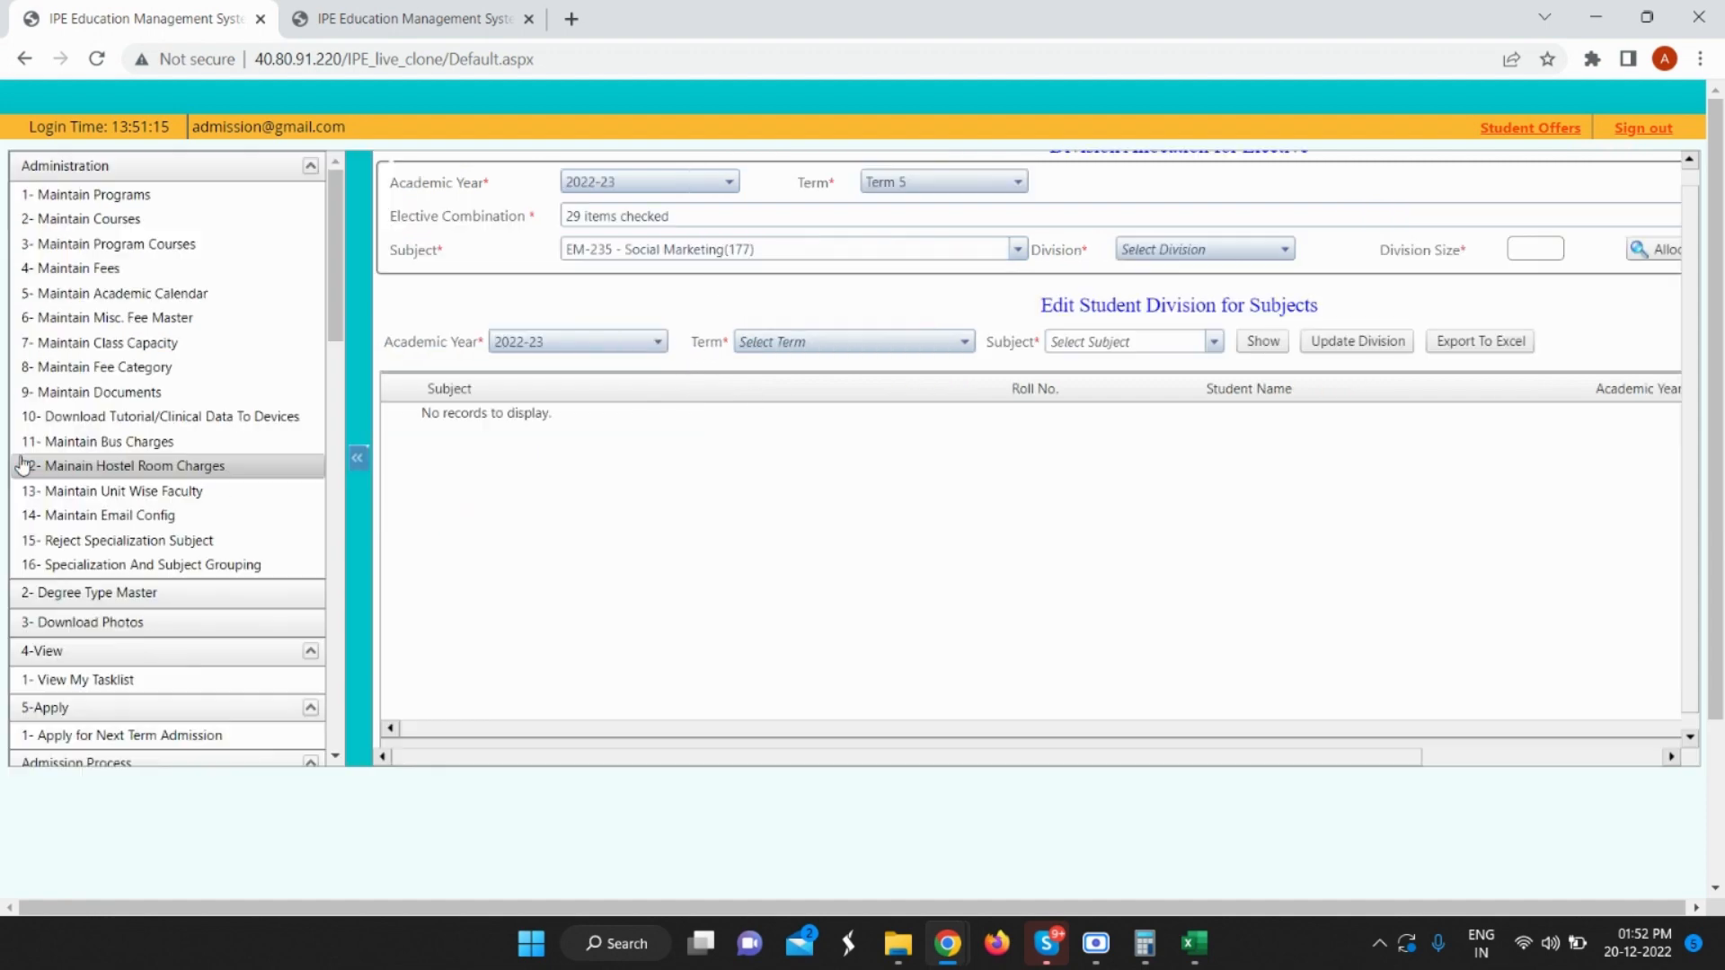
pyautogui.scroll(-15, 108, 414)
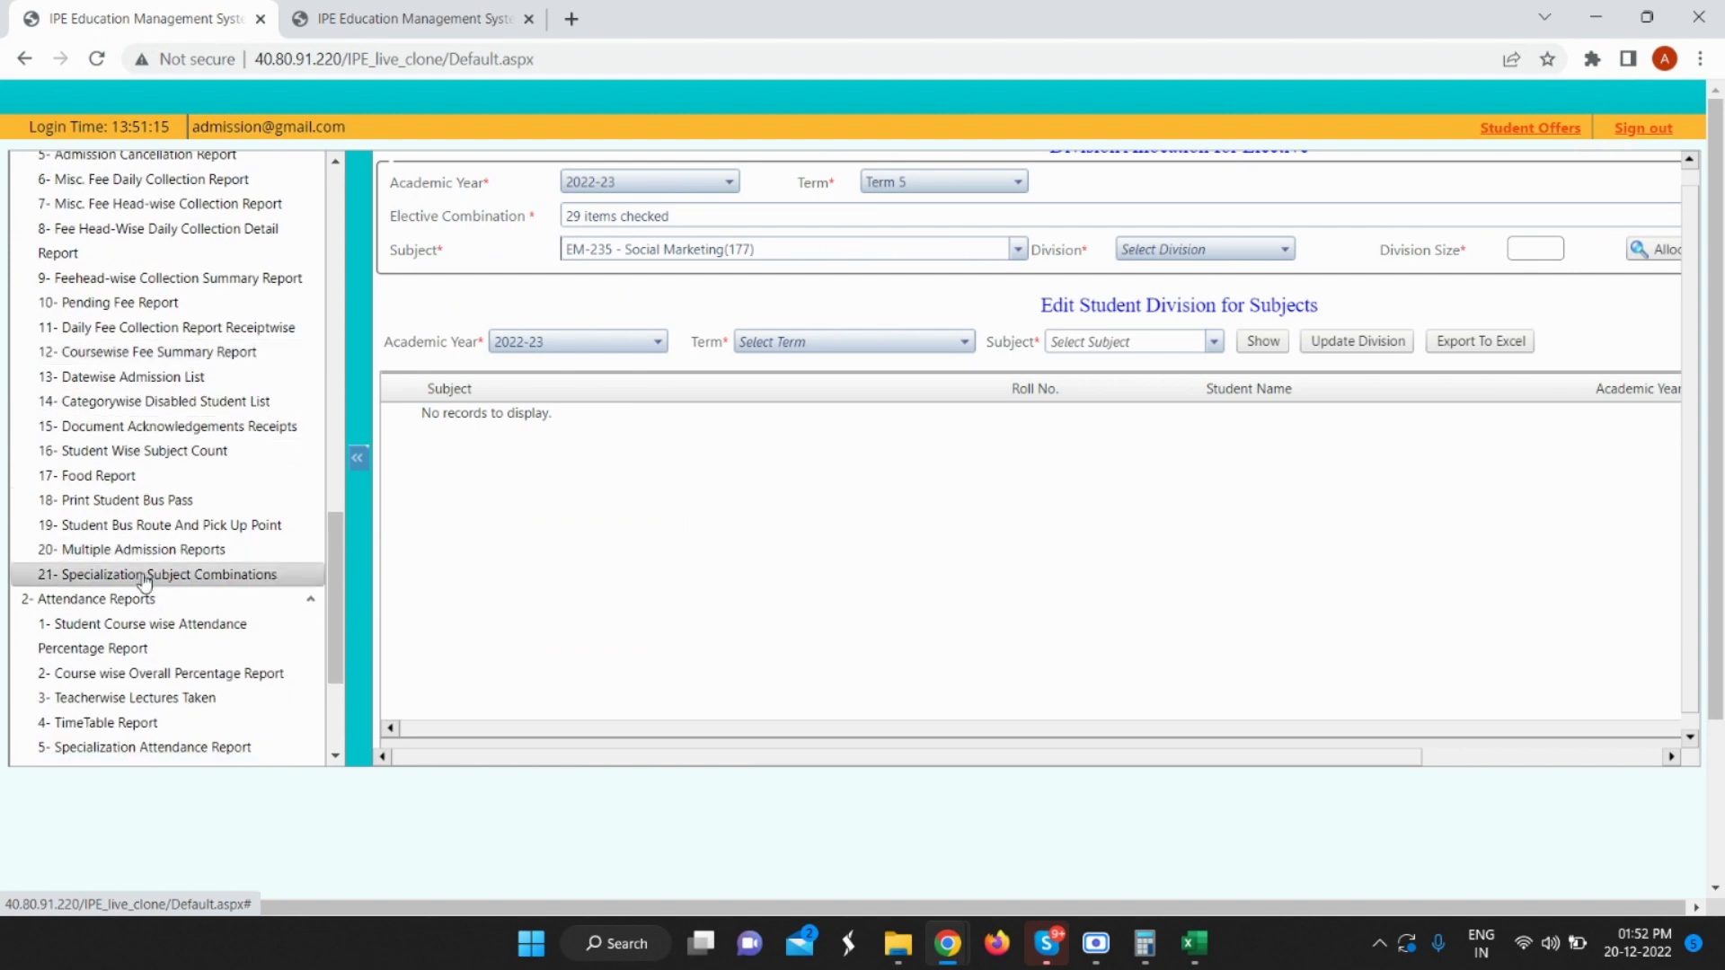
pyautogui.click(144, 578)
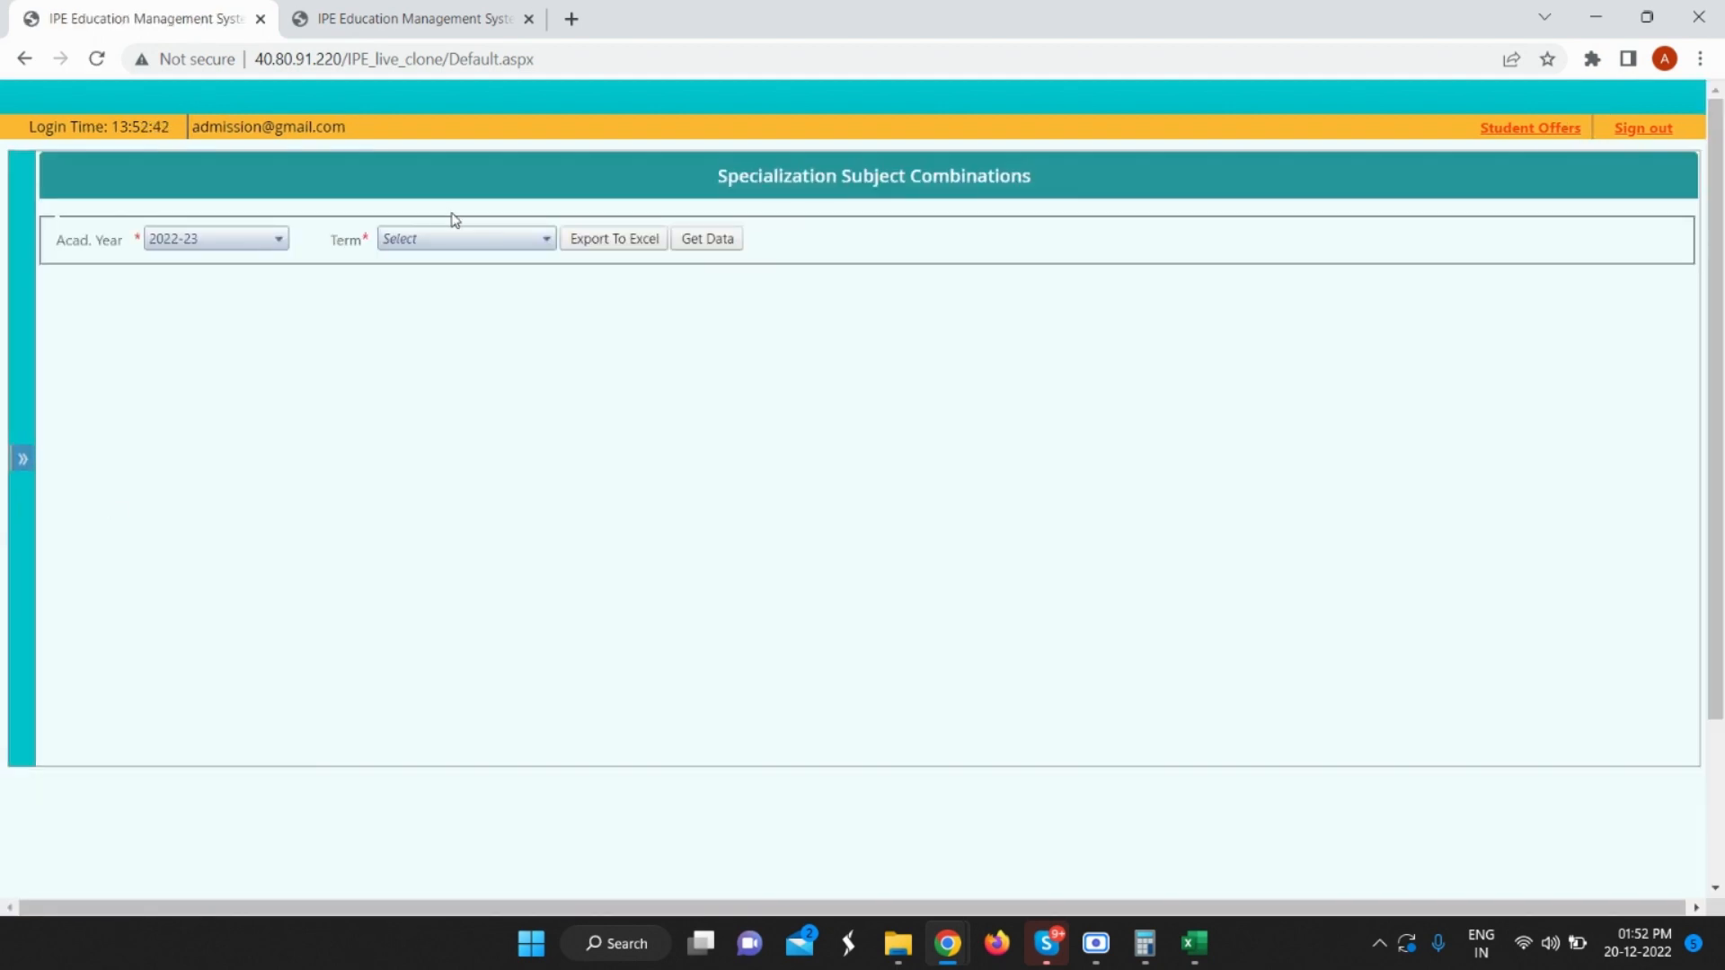
pyautogui.click(454, 231)
pyautogui.click(423, 375)
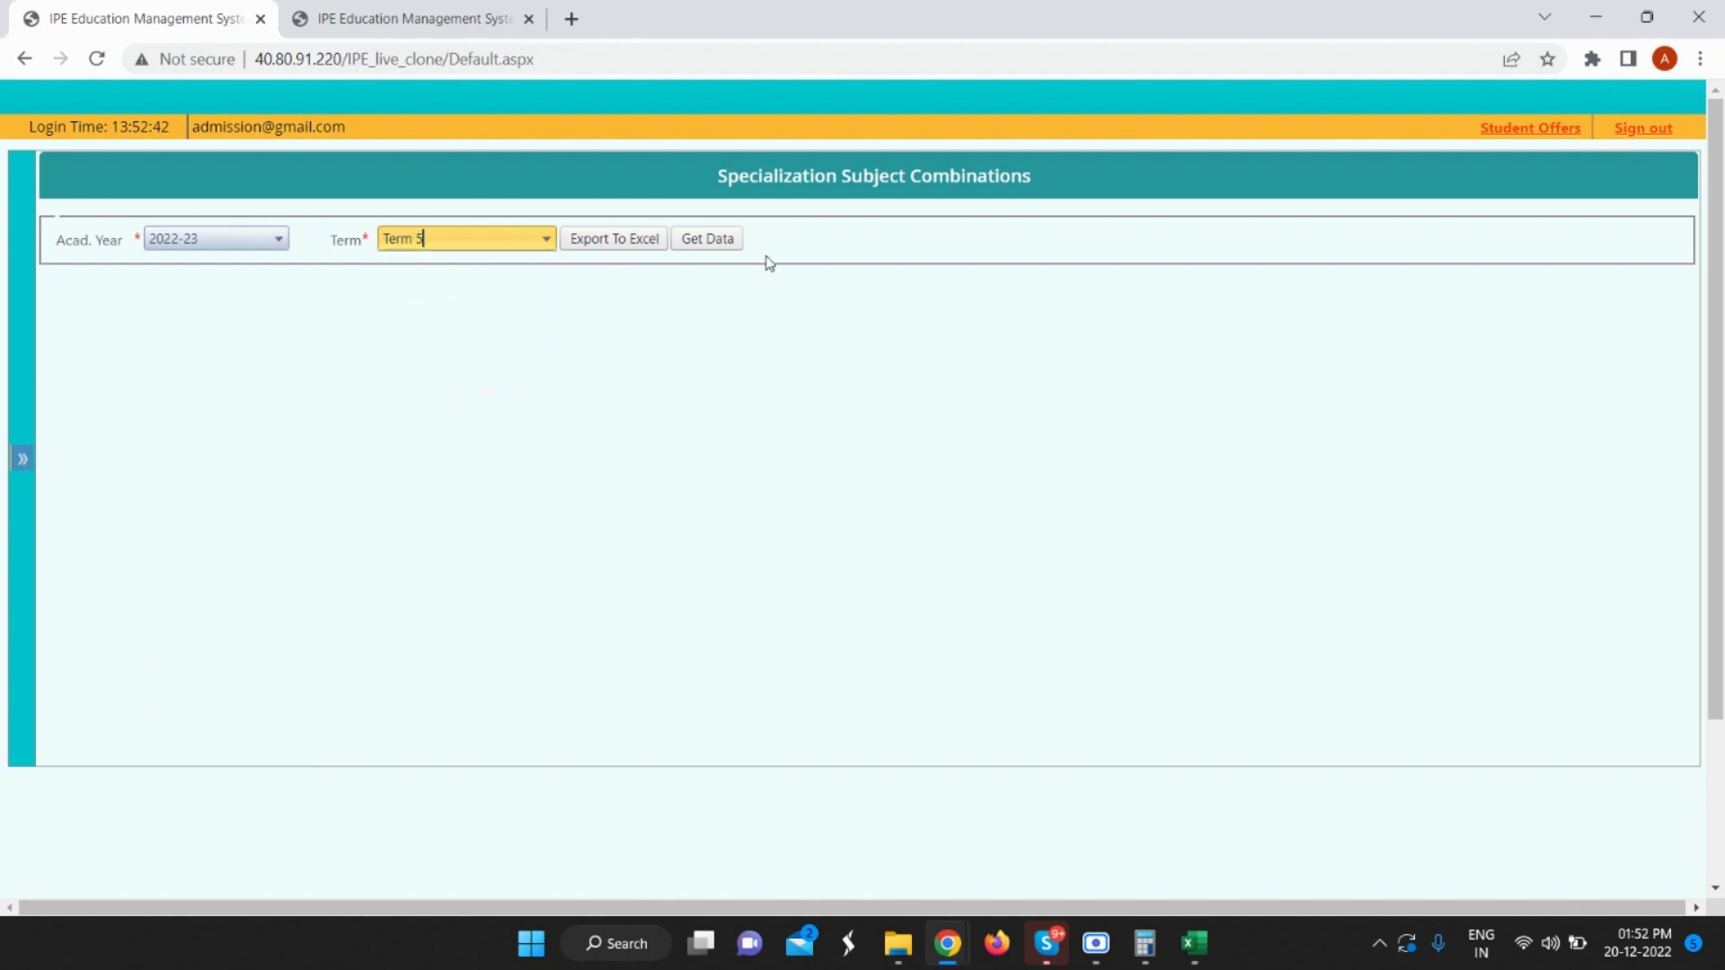
pyautogui.click(708, 240)
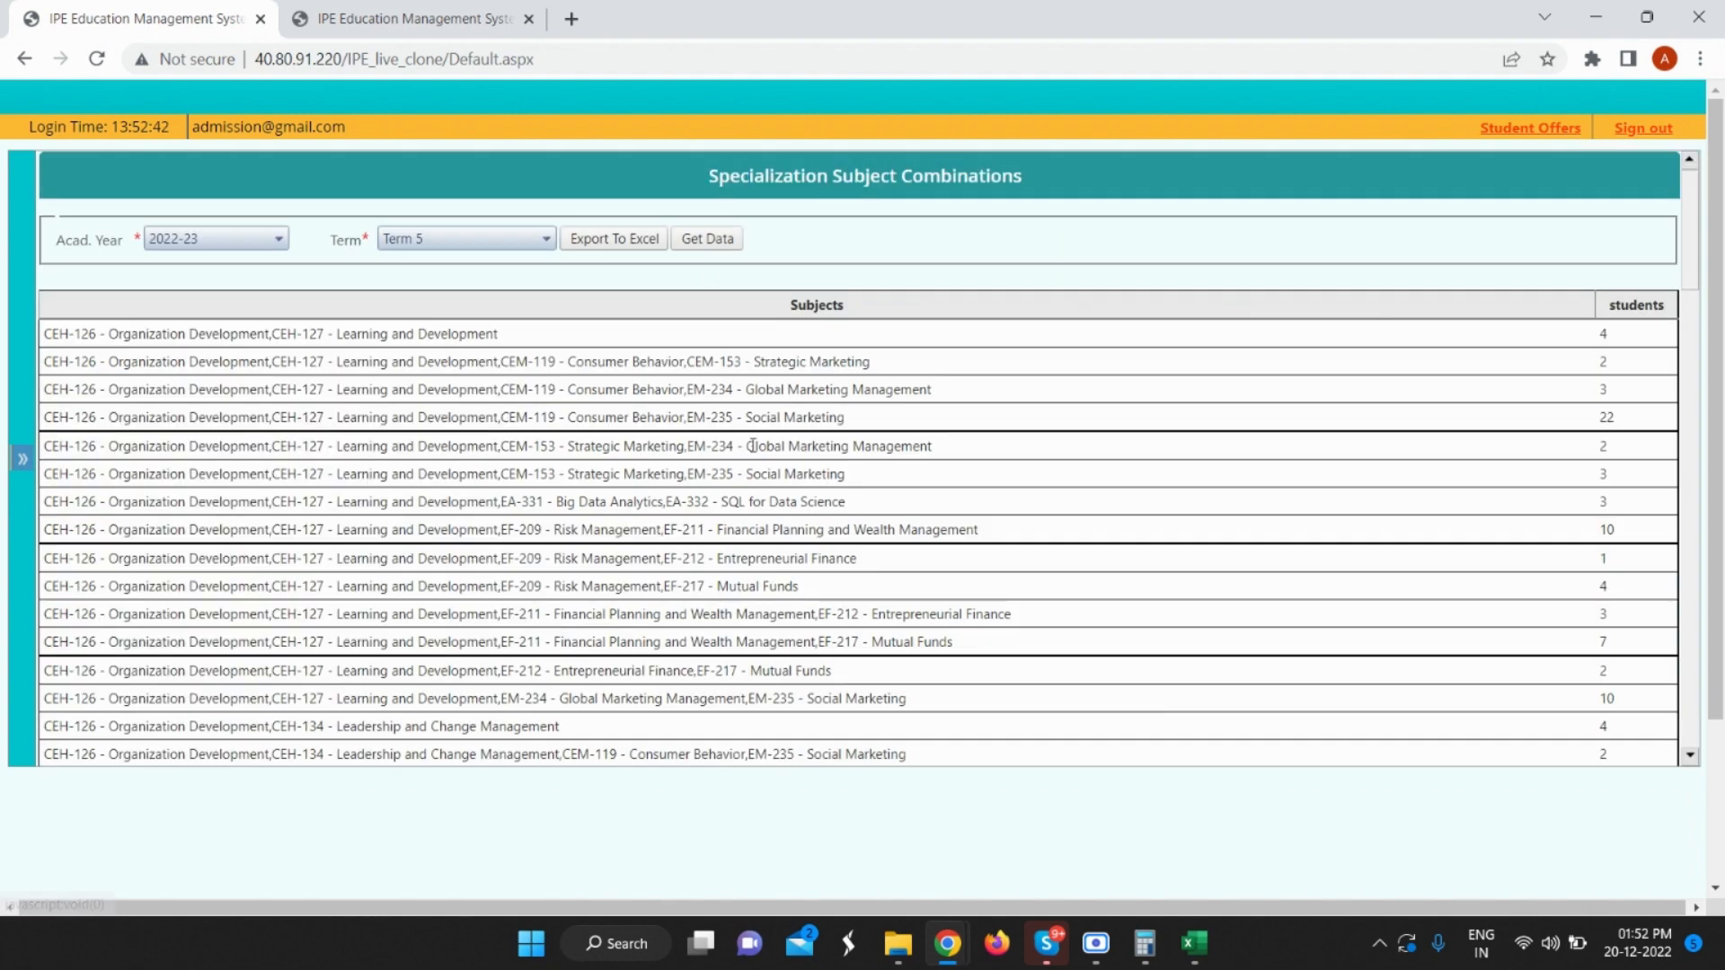
# Search the subject combinations report page for "social" and look through the highlighted rows.
pyautogui.hotkey('ctrl', 'f')
pyautogui.write('soc')
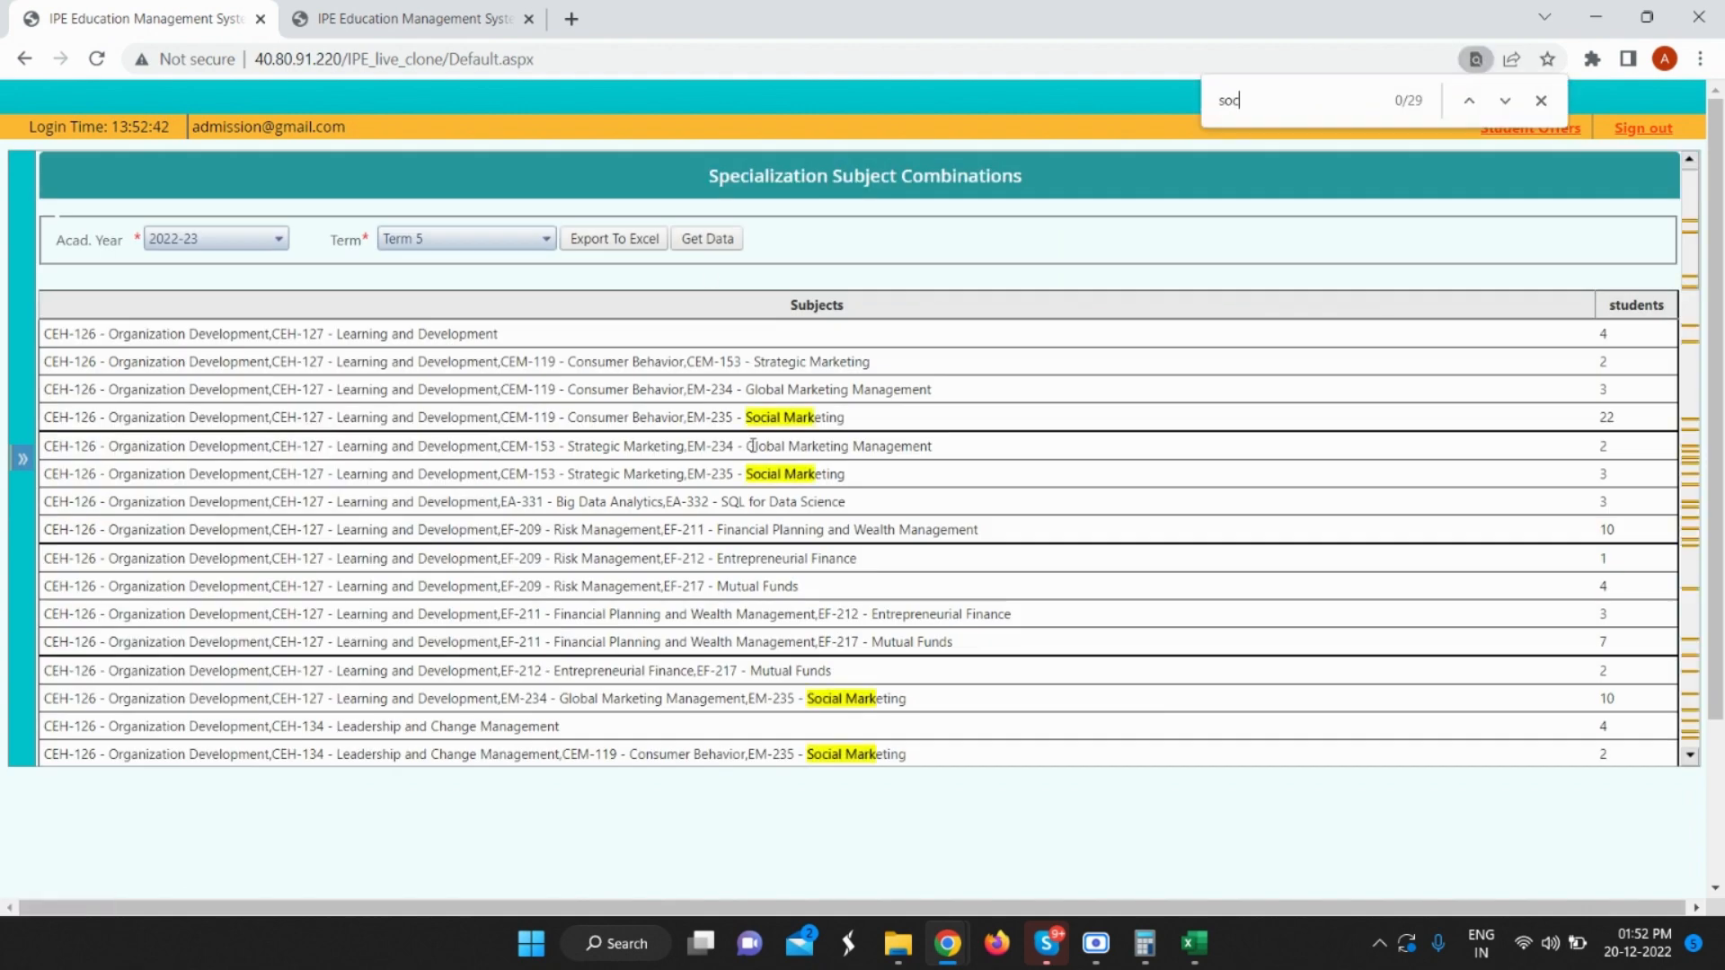
pyautogui.write('ial')
pyautogui.scroll(-1, 1620, 312)
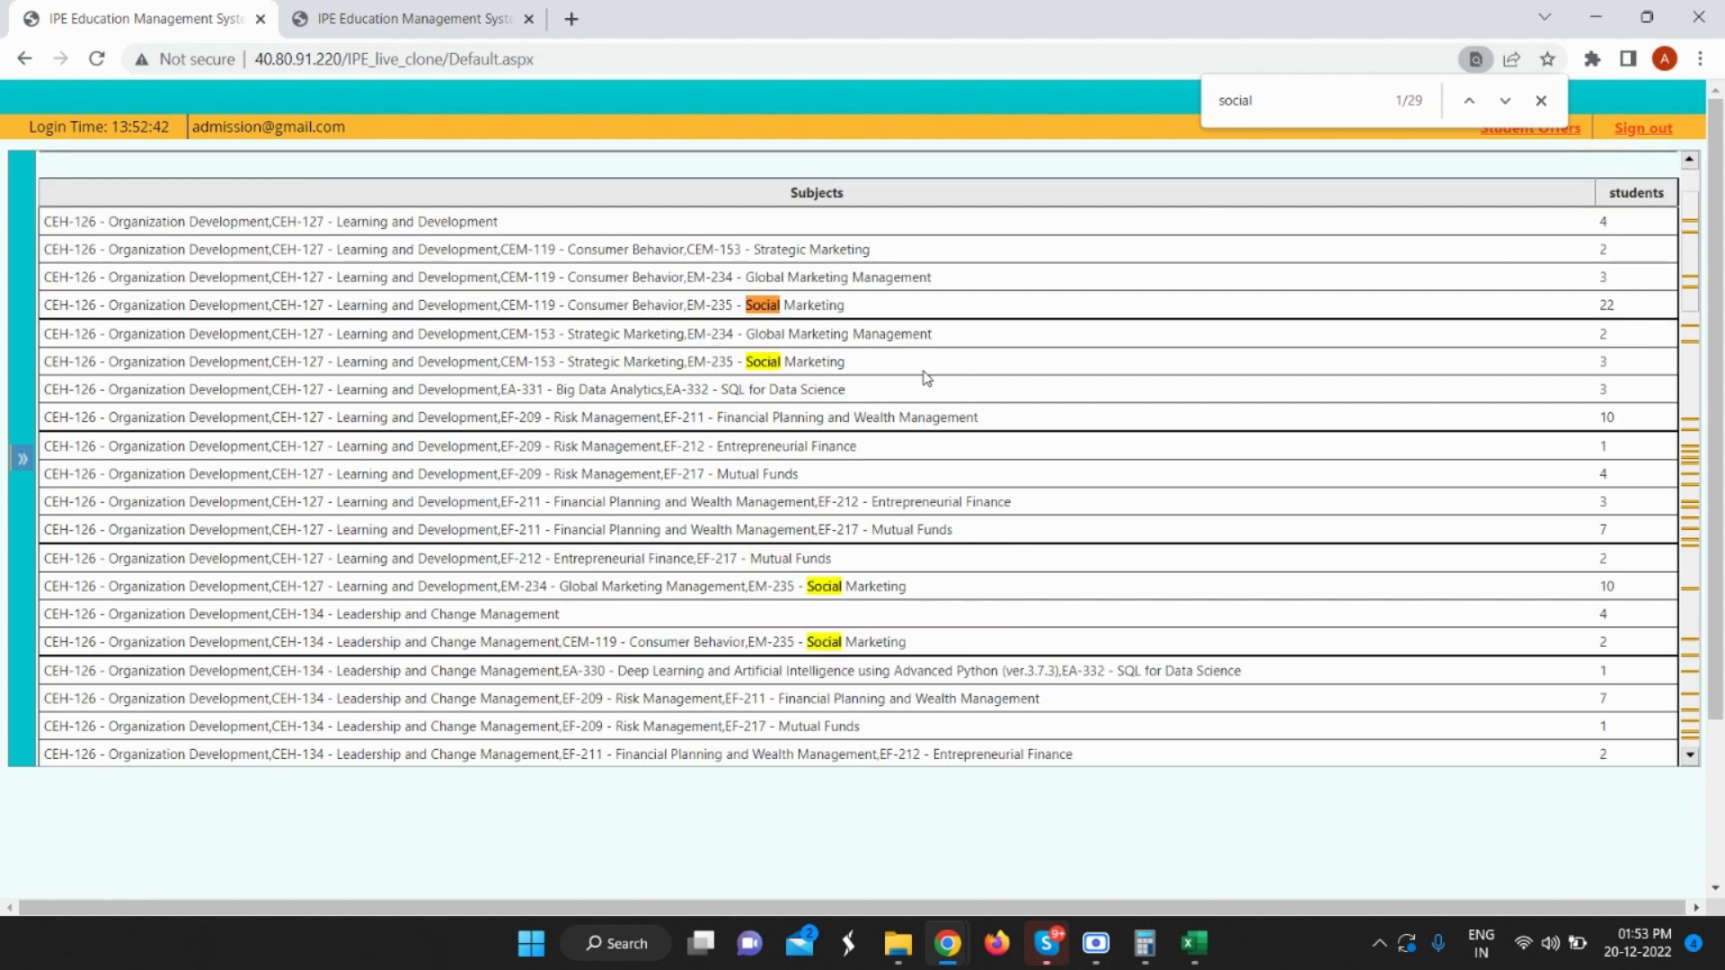
# Switch to Calculator, clear the previous result and place its window over the report without covering the student counts.
pyautogui.click(1144, 944)
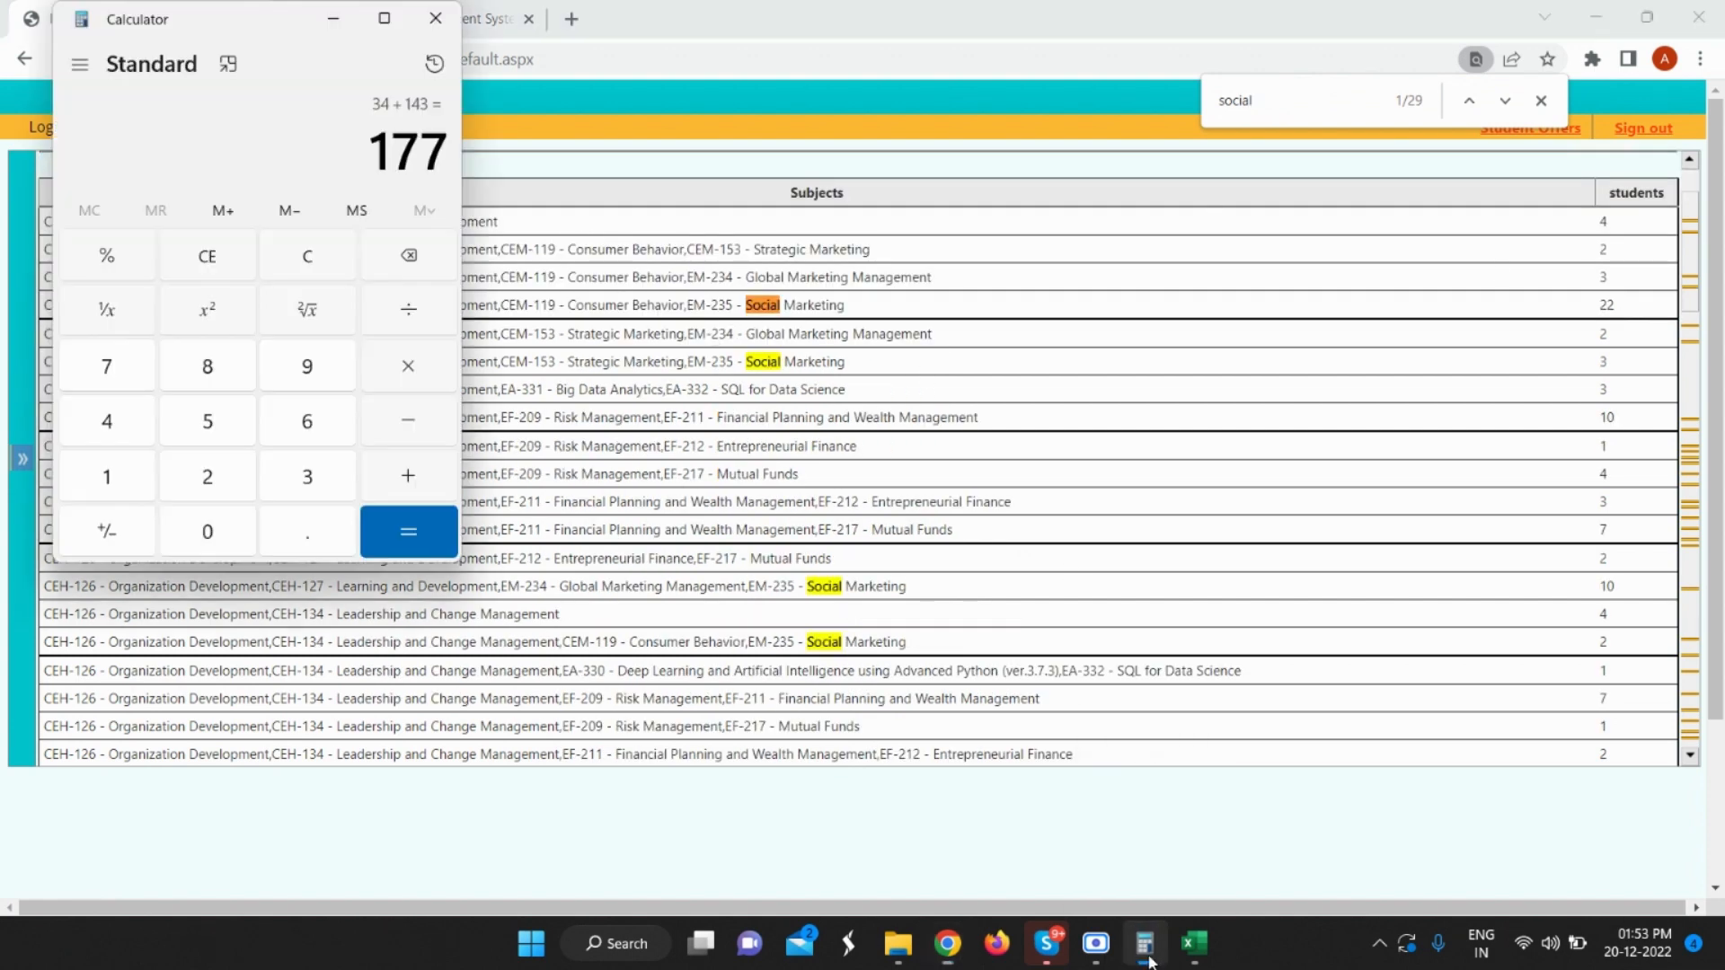
pyautogui.click(309, 261)
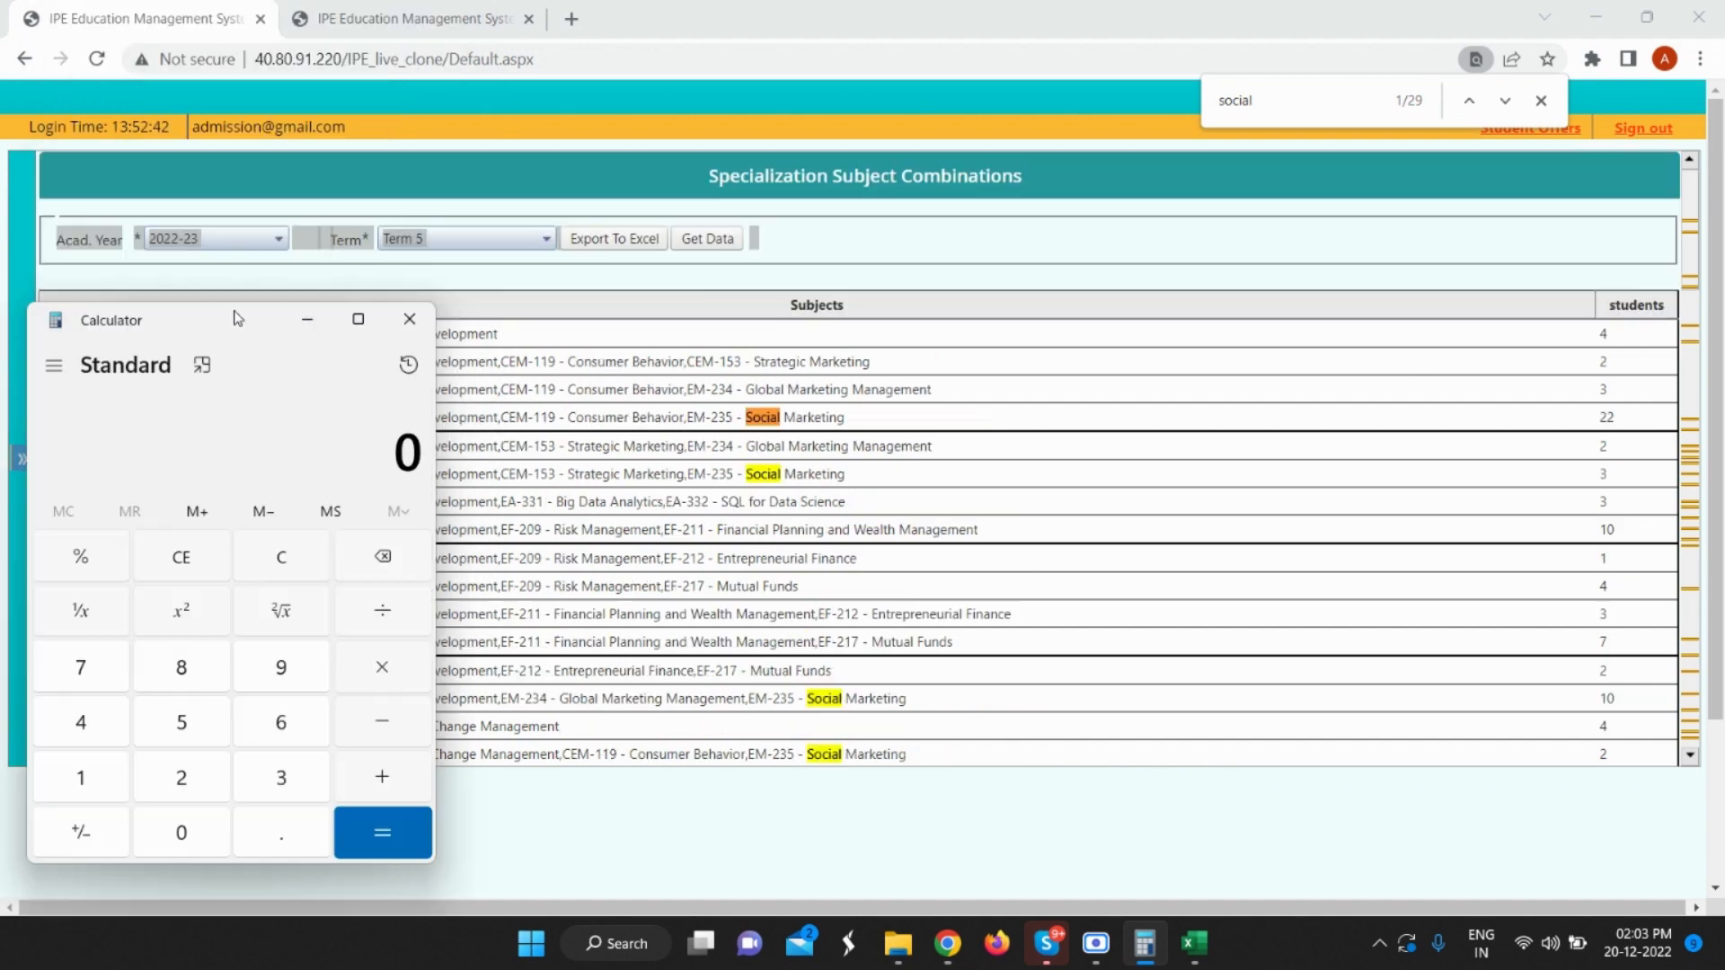
pyautogui.moveTo(230, 332); pyautogui.dragTo(1144, 478)
pyautogui.click(1114, 241)
pyautogui.click(1144, 943)
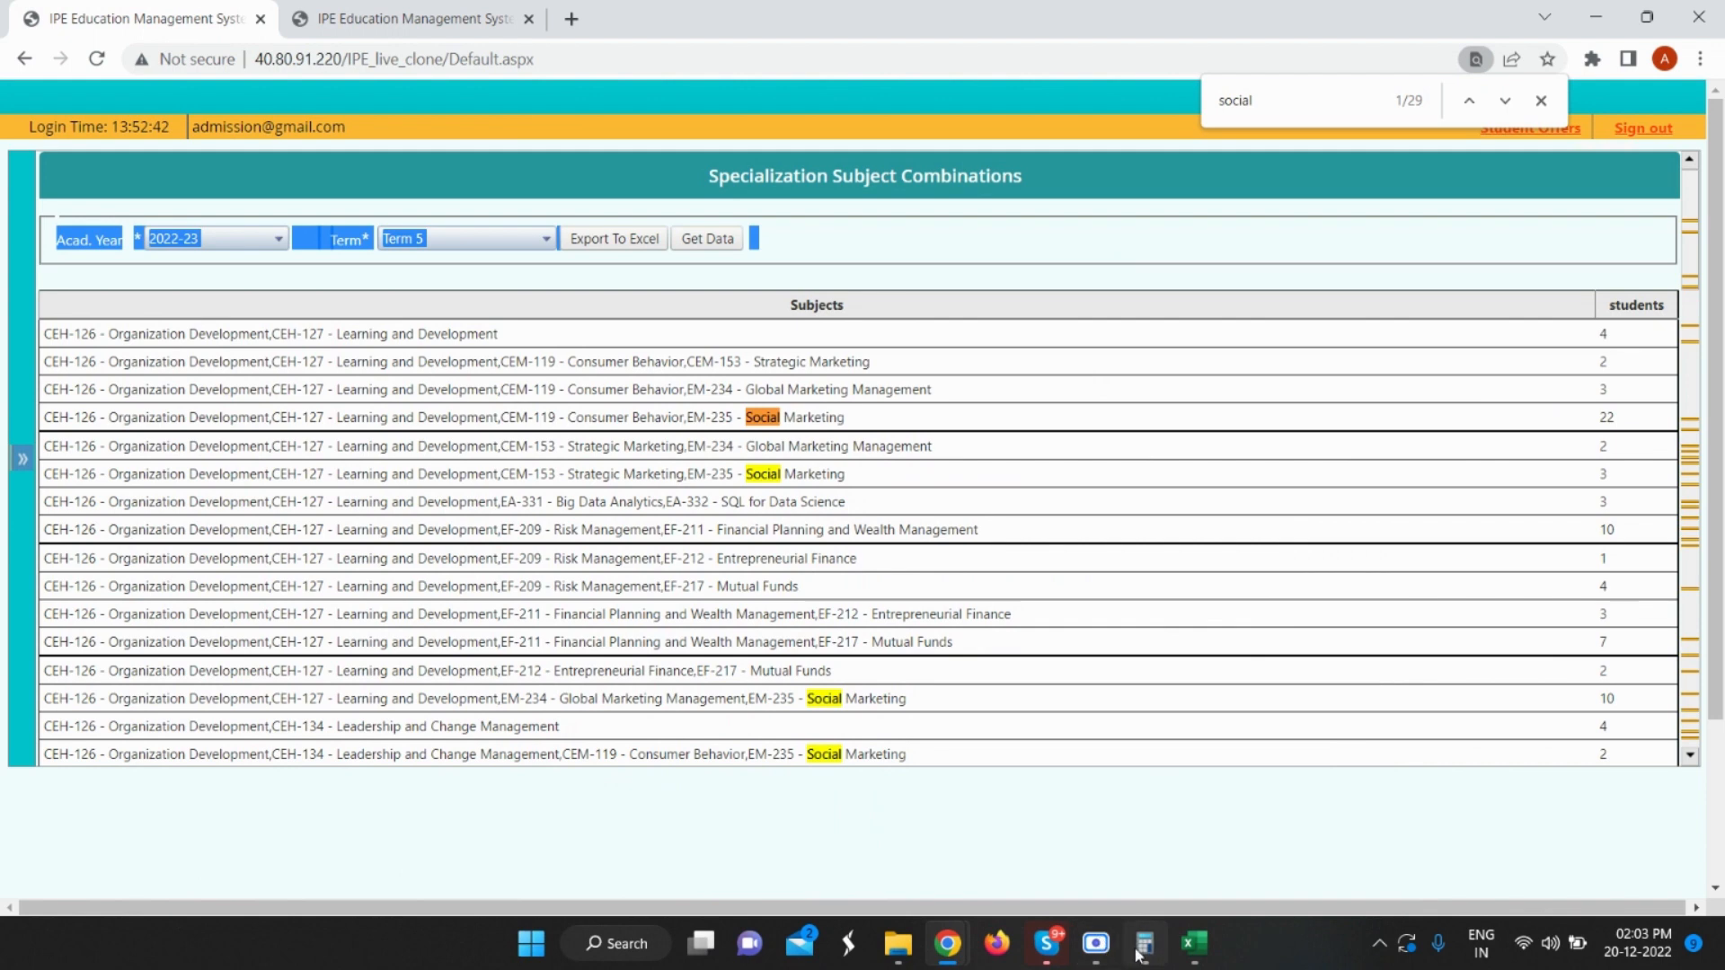
pyautogui.moveTo(1156, 485); pyautogui.dragTo(1250, 264)
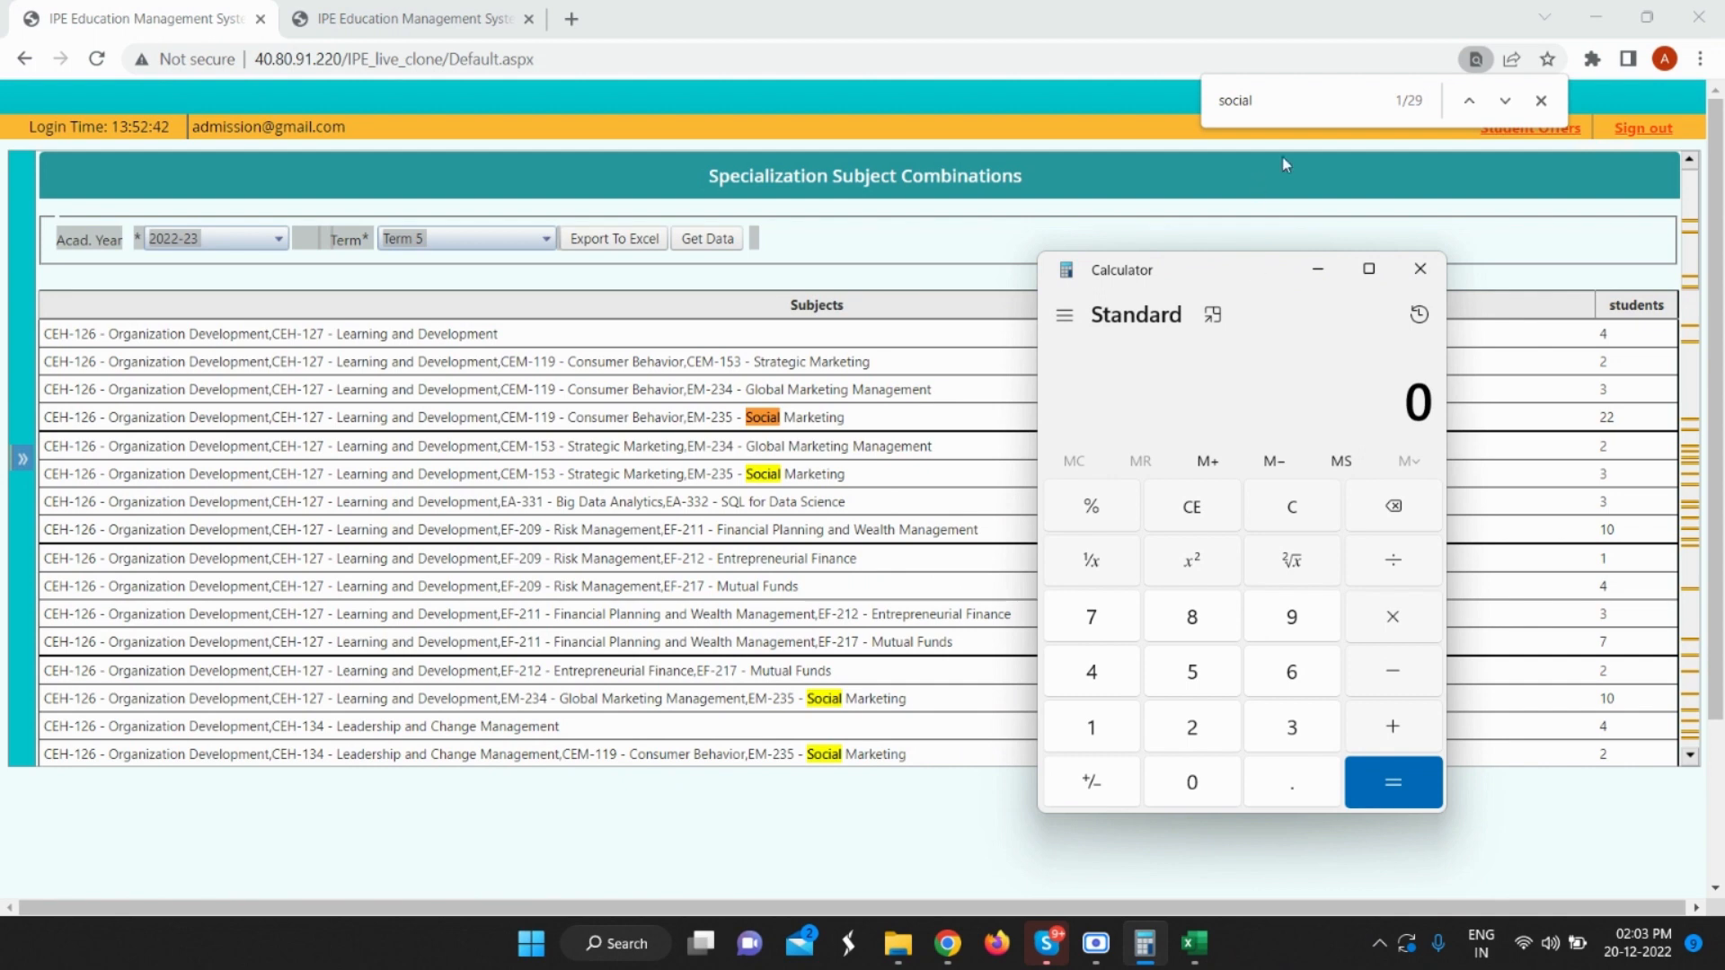
# Add the student counts of the CEH Social Marketing combinations in Calculator: 22, 3, 10, 2, 1 and 4.
pyautogui.write('22')
pyautogui.write('3')
pyautogui.write('+10')
pyautogui.write('+2')
pyautogui.scroll(-6, 1140, 159)
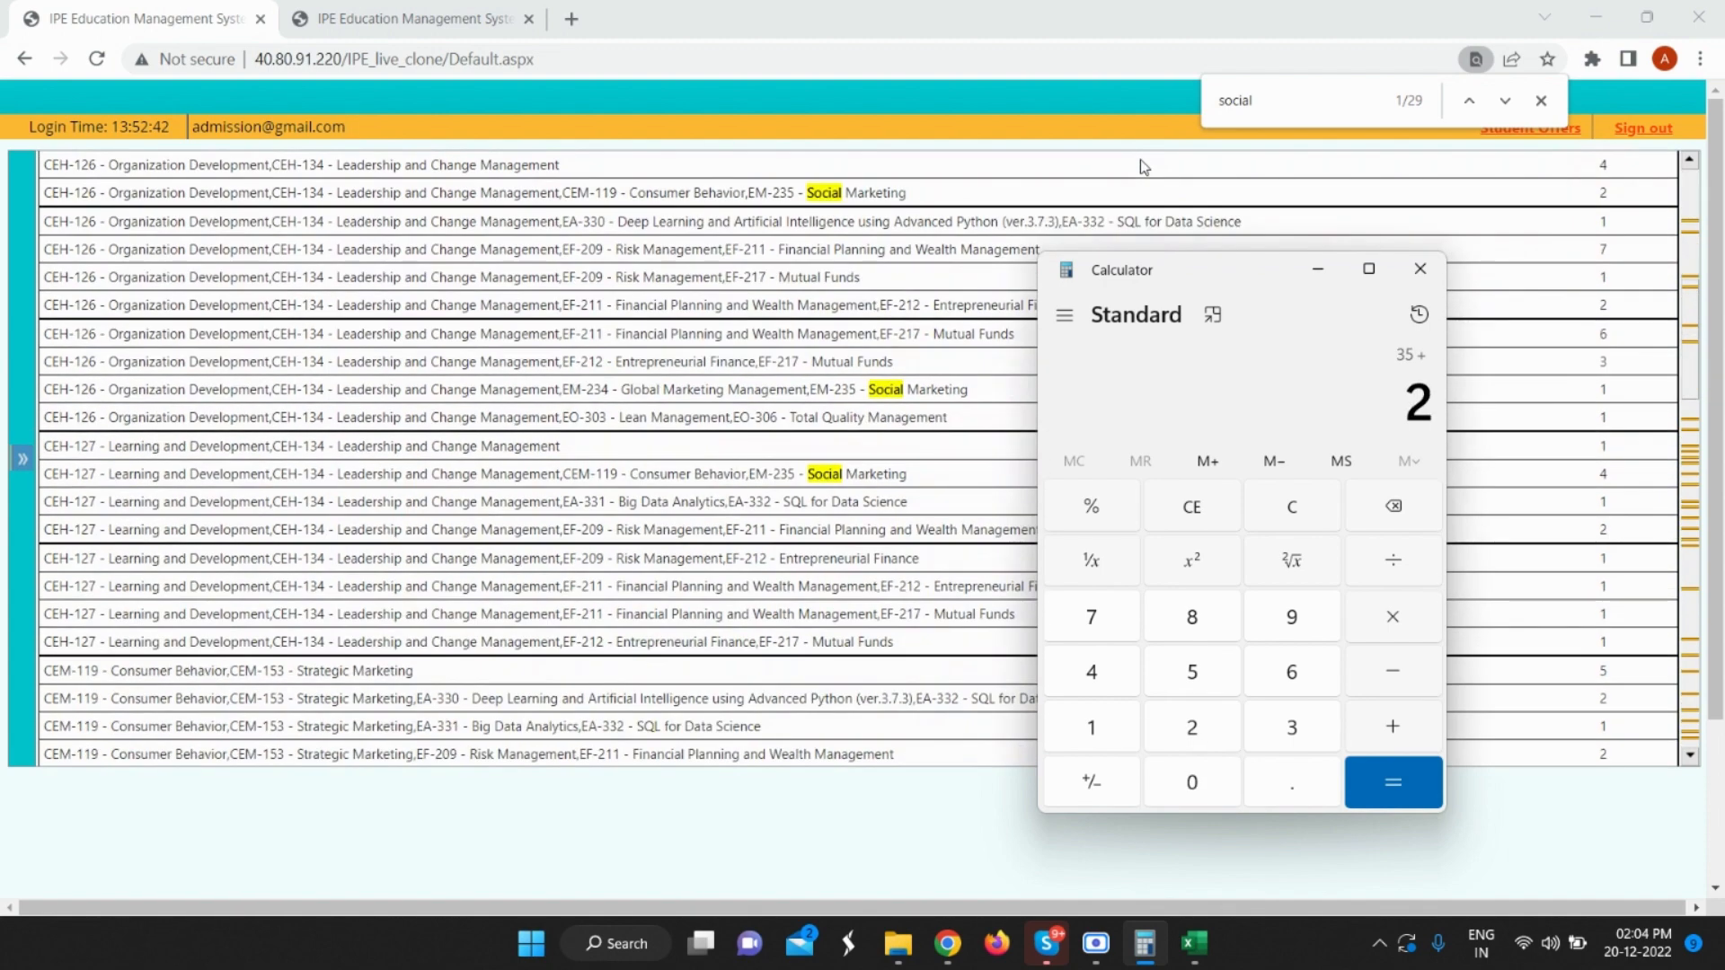
pyautogui.write('+1+')
pyautogui.write('4')
# Continue the sum with the counts 1, 9 and 18 from the first three Consumer Behavior and Social Marketing combinations.
pyautogui.scroll(-4, 1143, 167)
pyautogui.press('+')
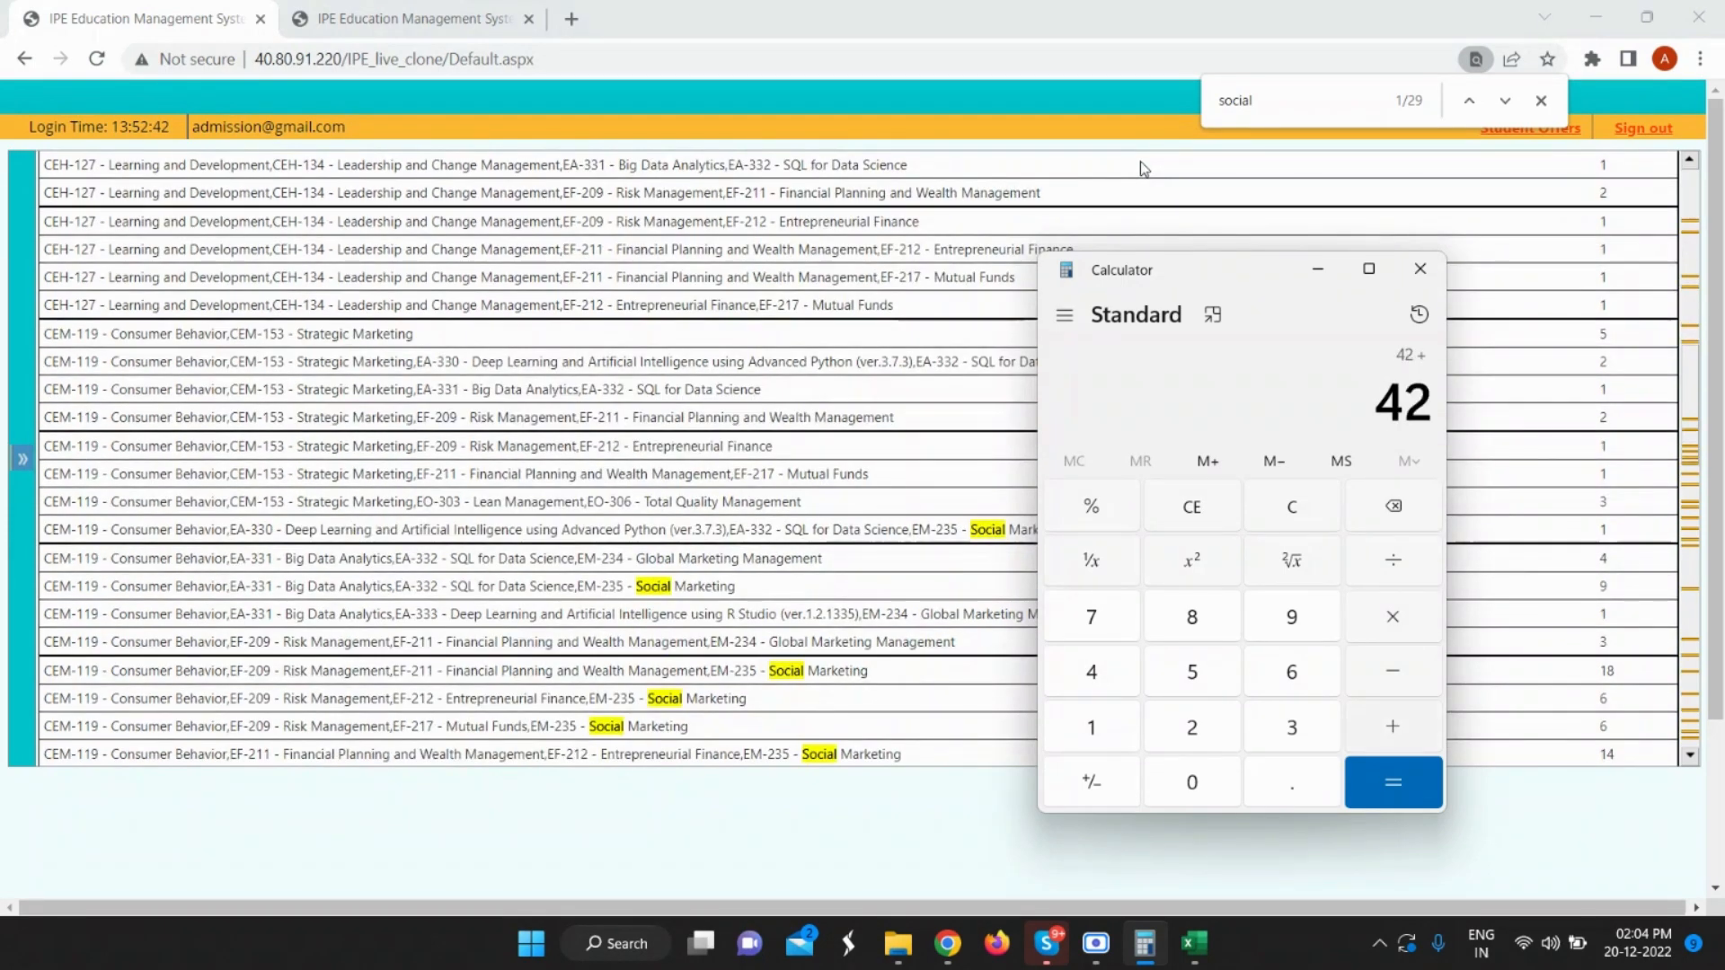
pyautogui.press('1')
pyautogui.press('+')
pyautogui.press('9')
pyautogui.press('+')
pyautogui.press('1')
pyautogui.press('8')
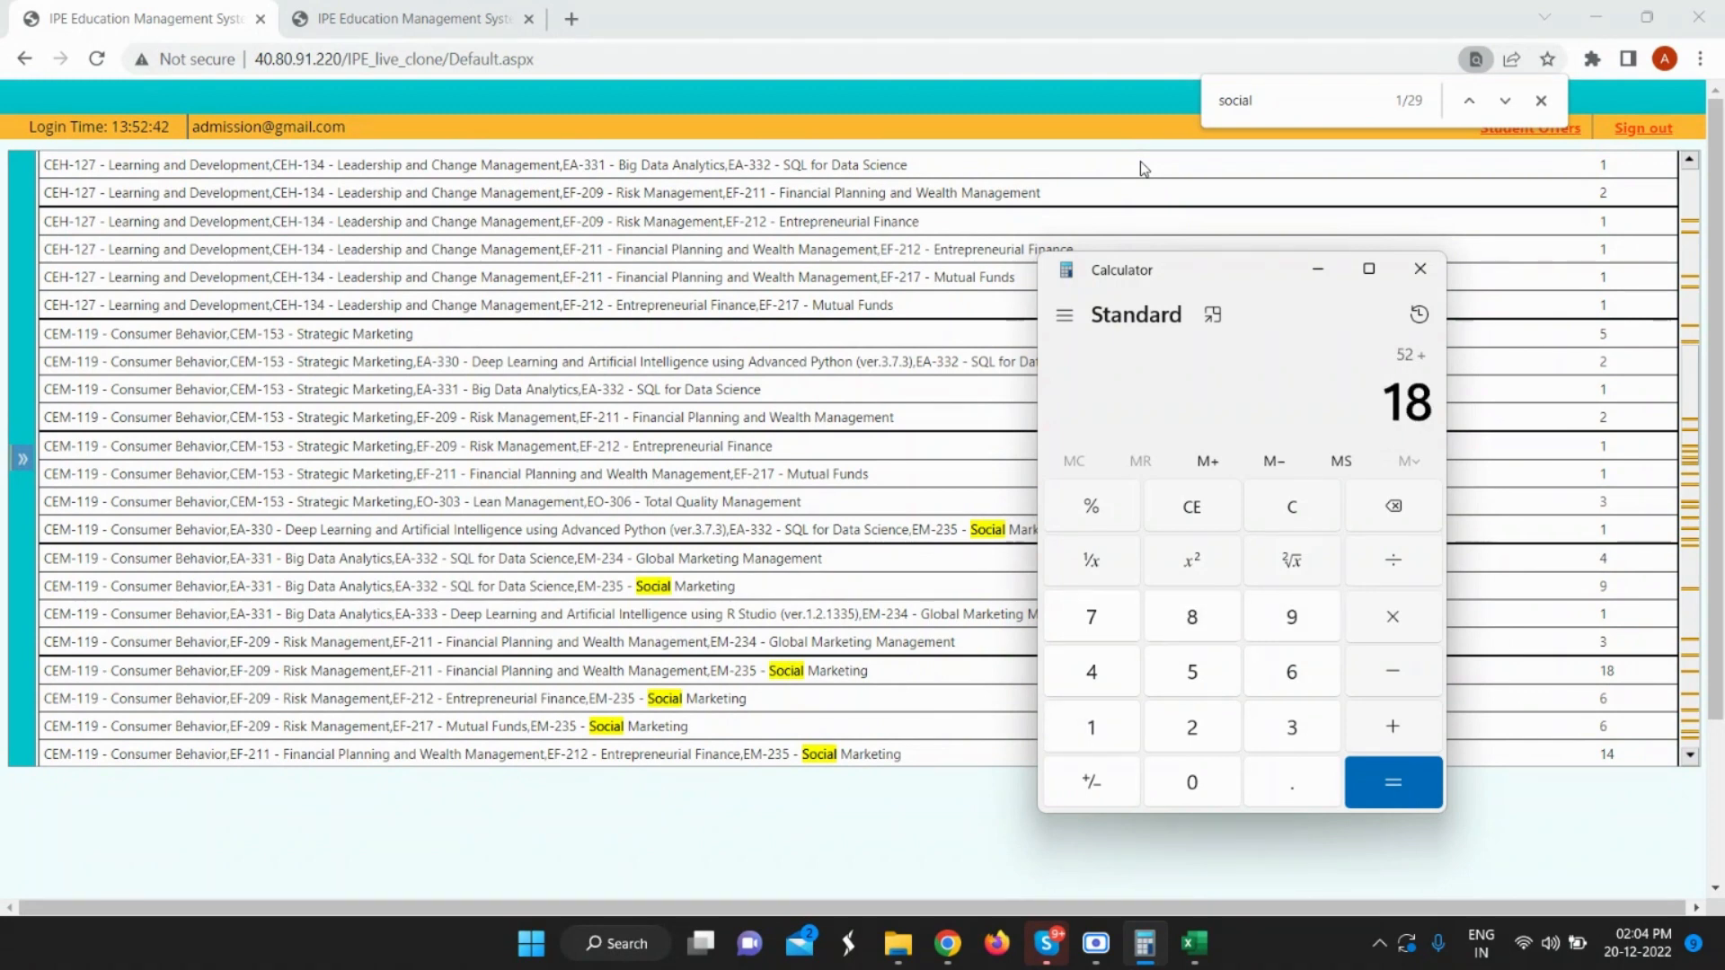
# Add the next Consumer Behavior and Social Marketing counts of 6, 6 and 14, keeping the sum open for further counts.
pyautogui.press('+')
pyautogui.press('6')
pyautogui.press('+')
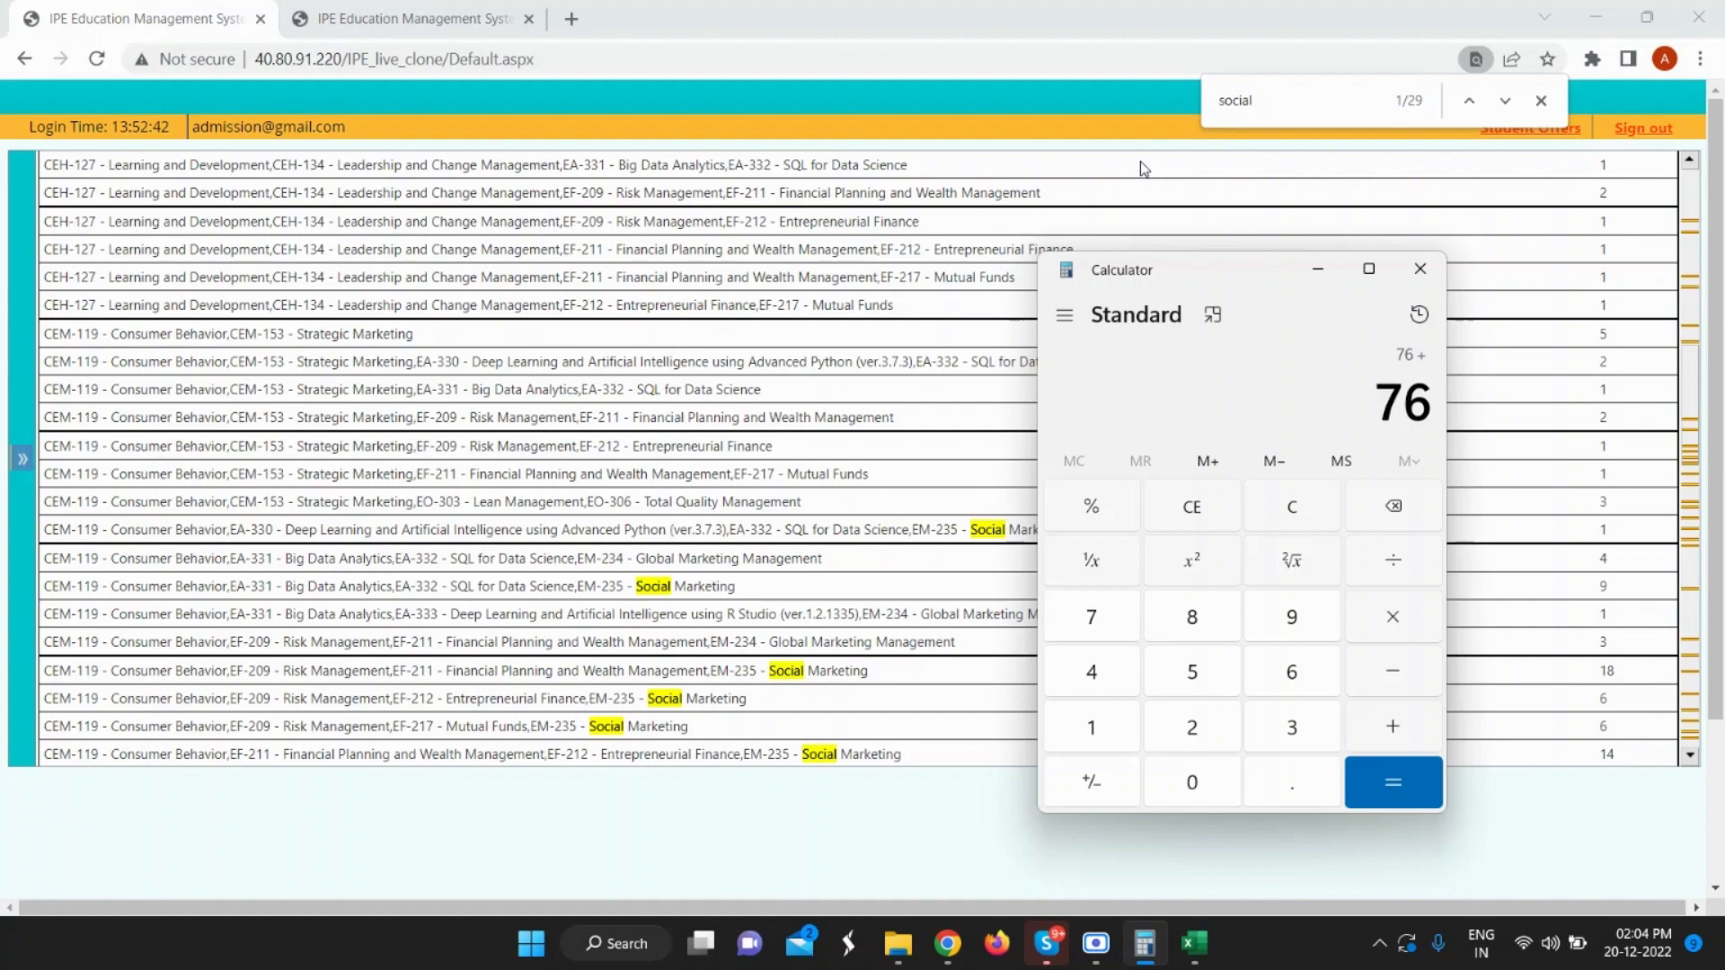
pyautogui.press('6')
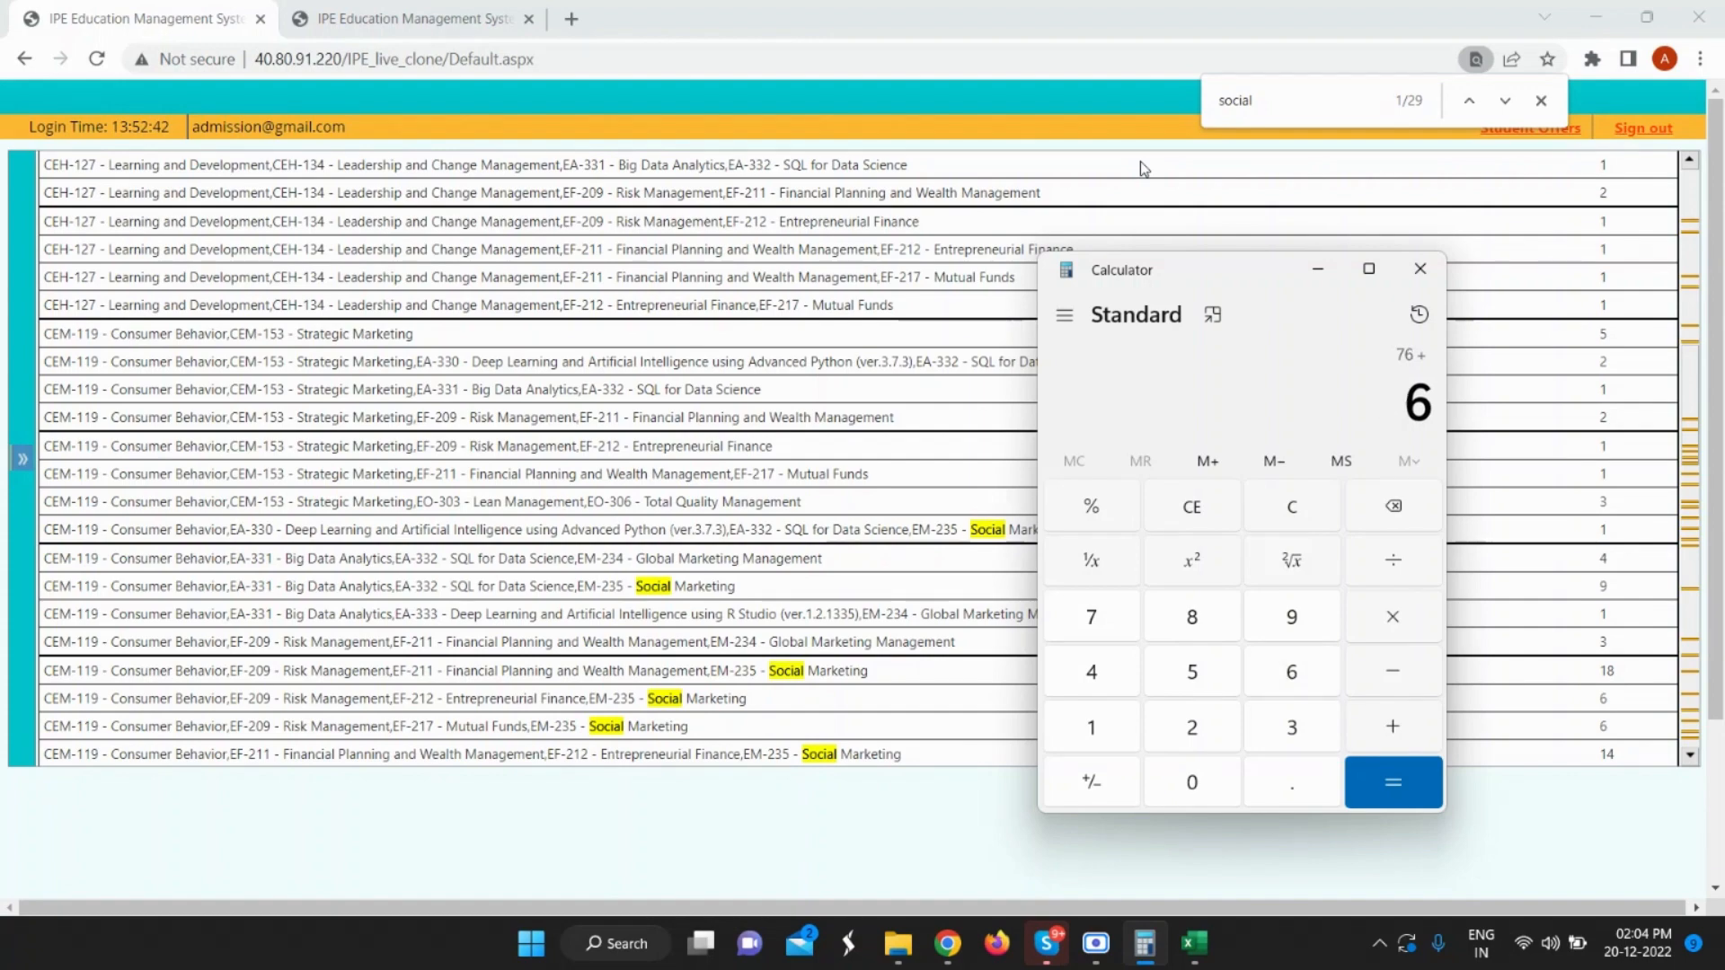
pyautogui.press('+')
pyautogui.press('1')
pyautogui.press('4')
pyautogui.scroll(-6, 1144, 169)
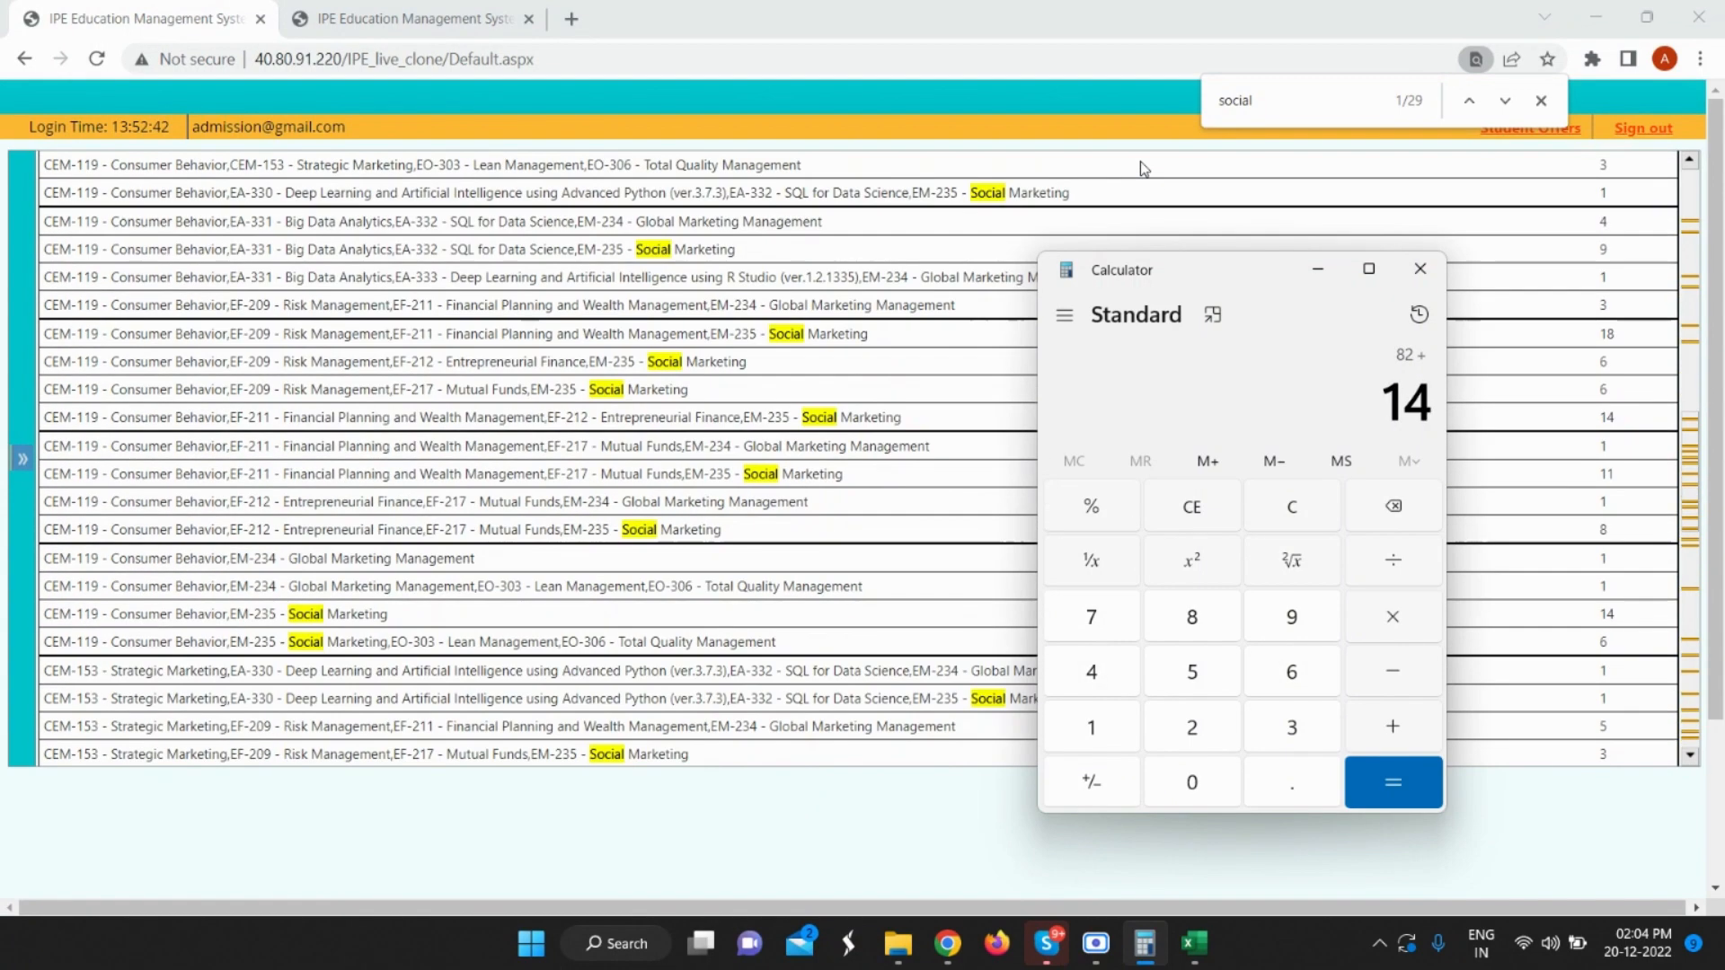
pyautogui.scroll(-2, 1144, 169)
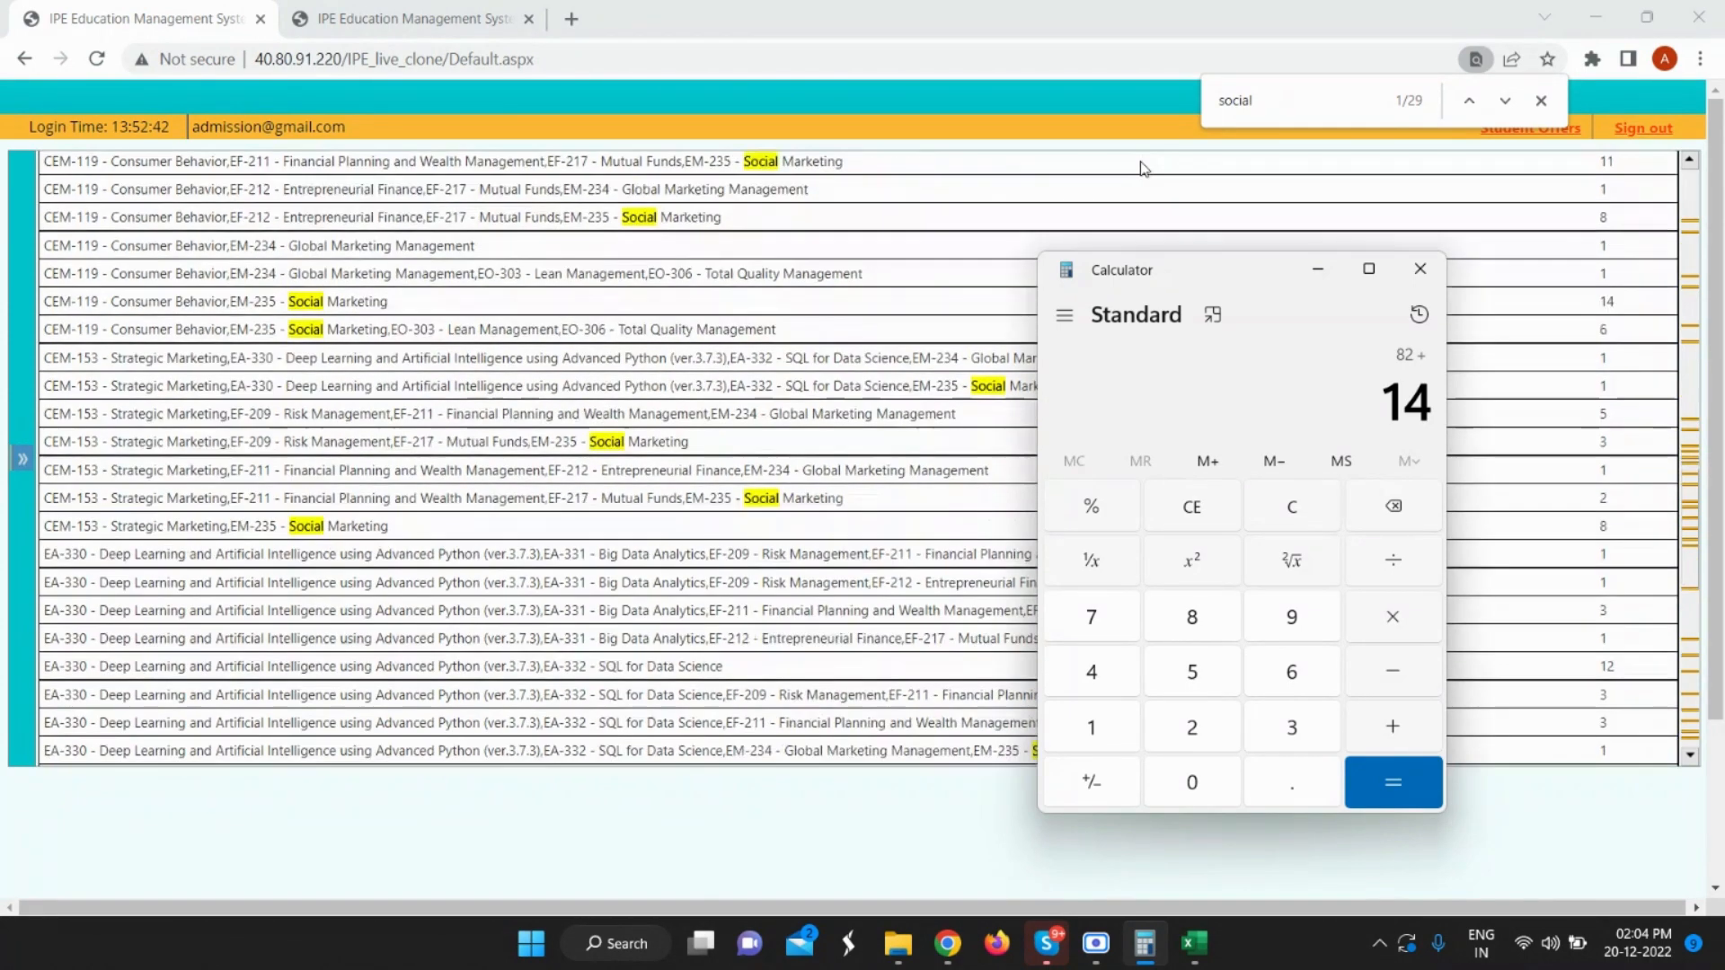
pyautogui.scroll(2, 1144, 169)
pyautogui.press('+')
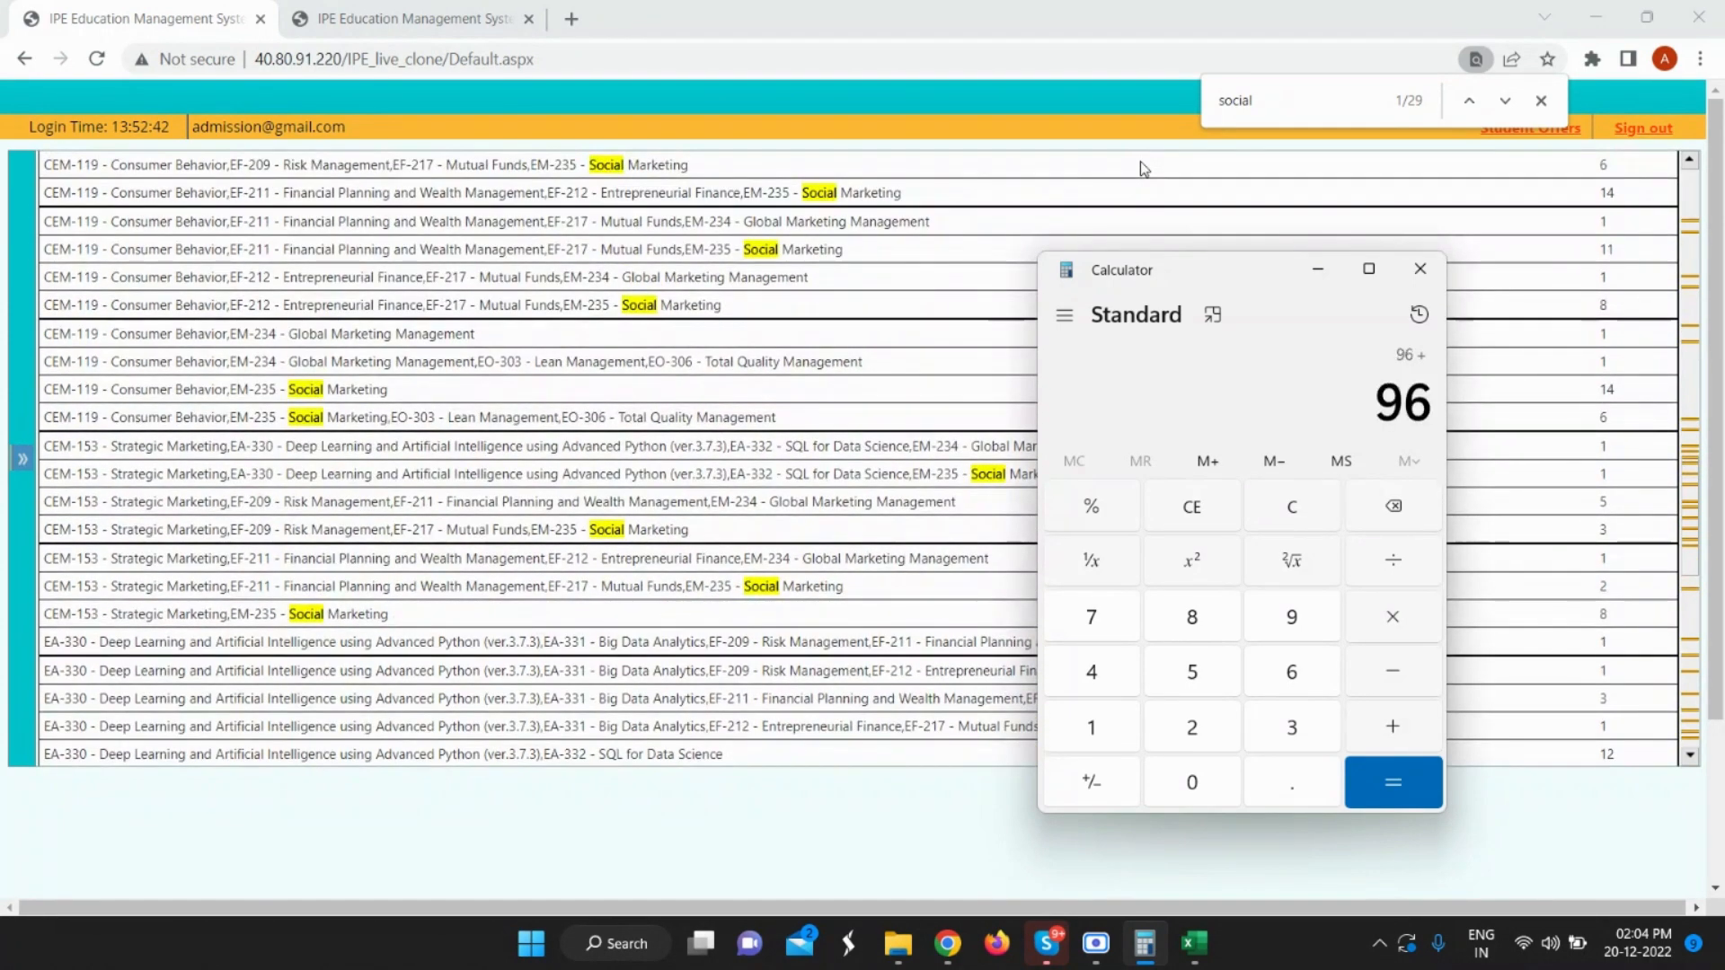
# Add the counts 11, 8, 14 and 6 of the remaining Consumer Behavior and Social Marketing combinations to the running sum.
pyautogui.write('11')
pyautogui.press('+')
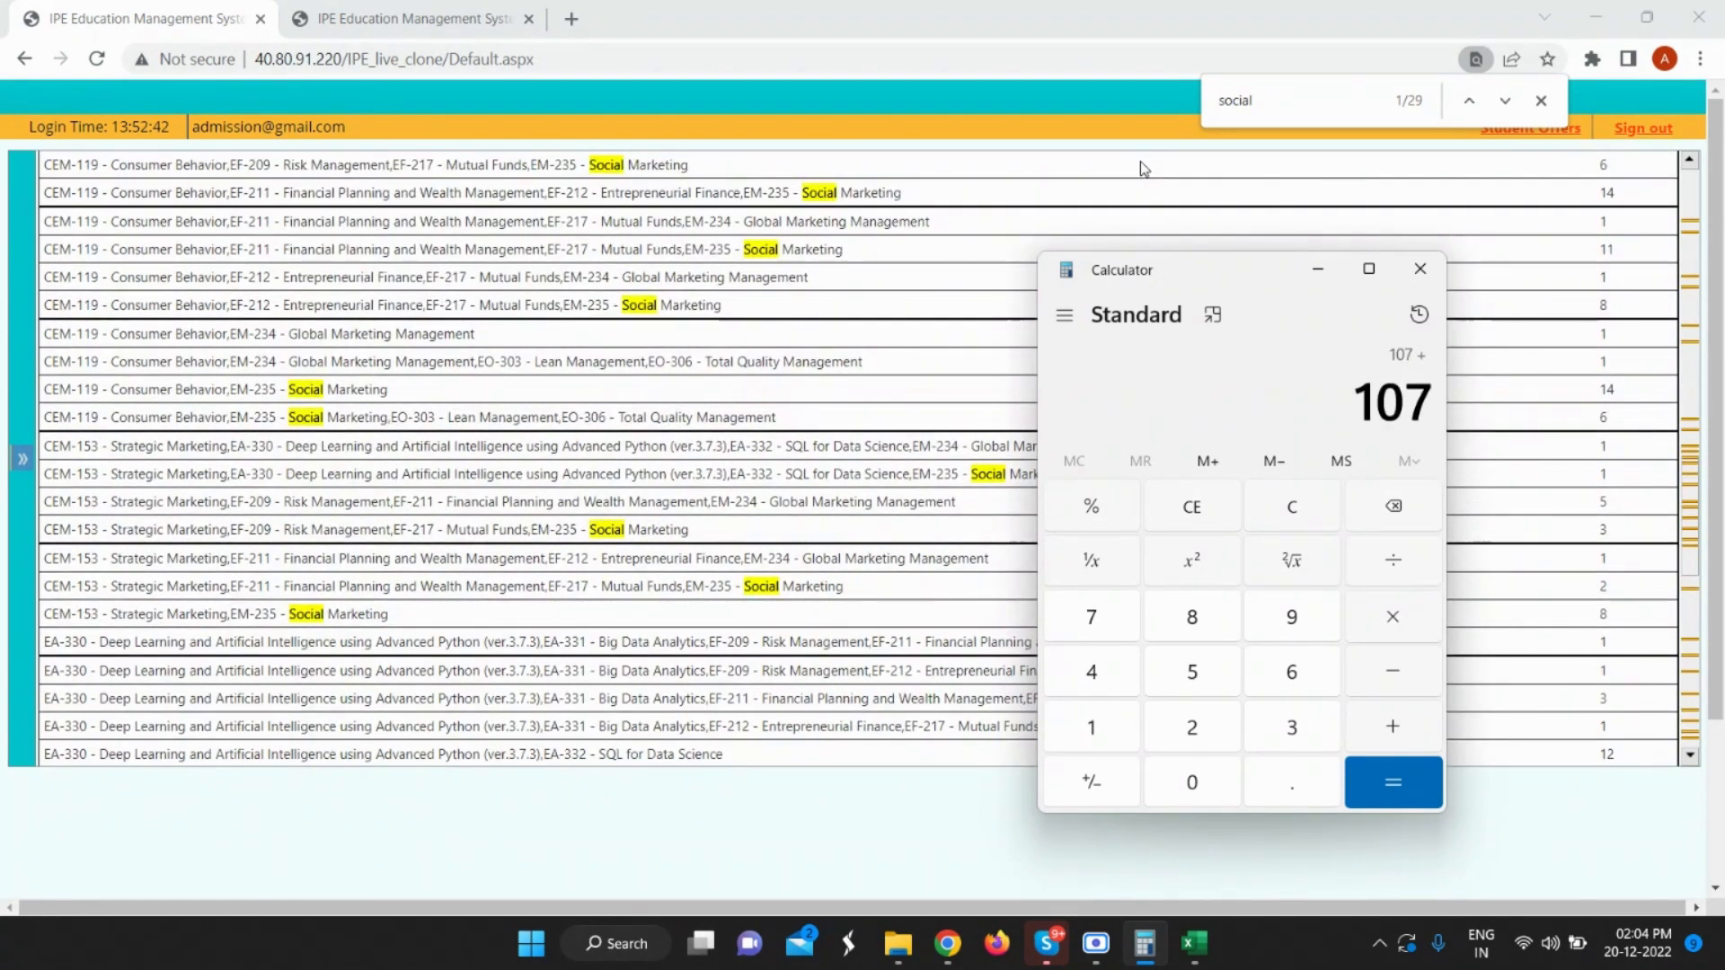
pyautogui.write('8')
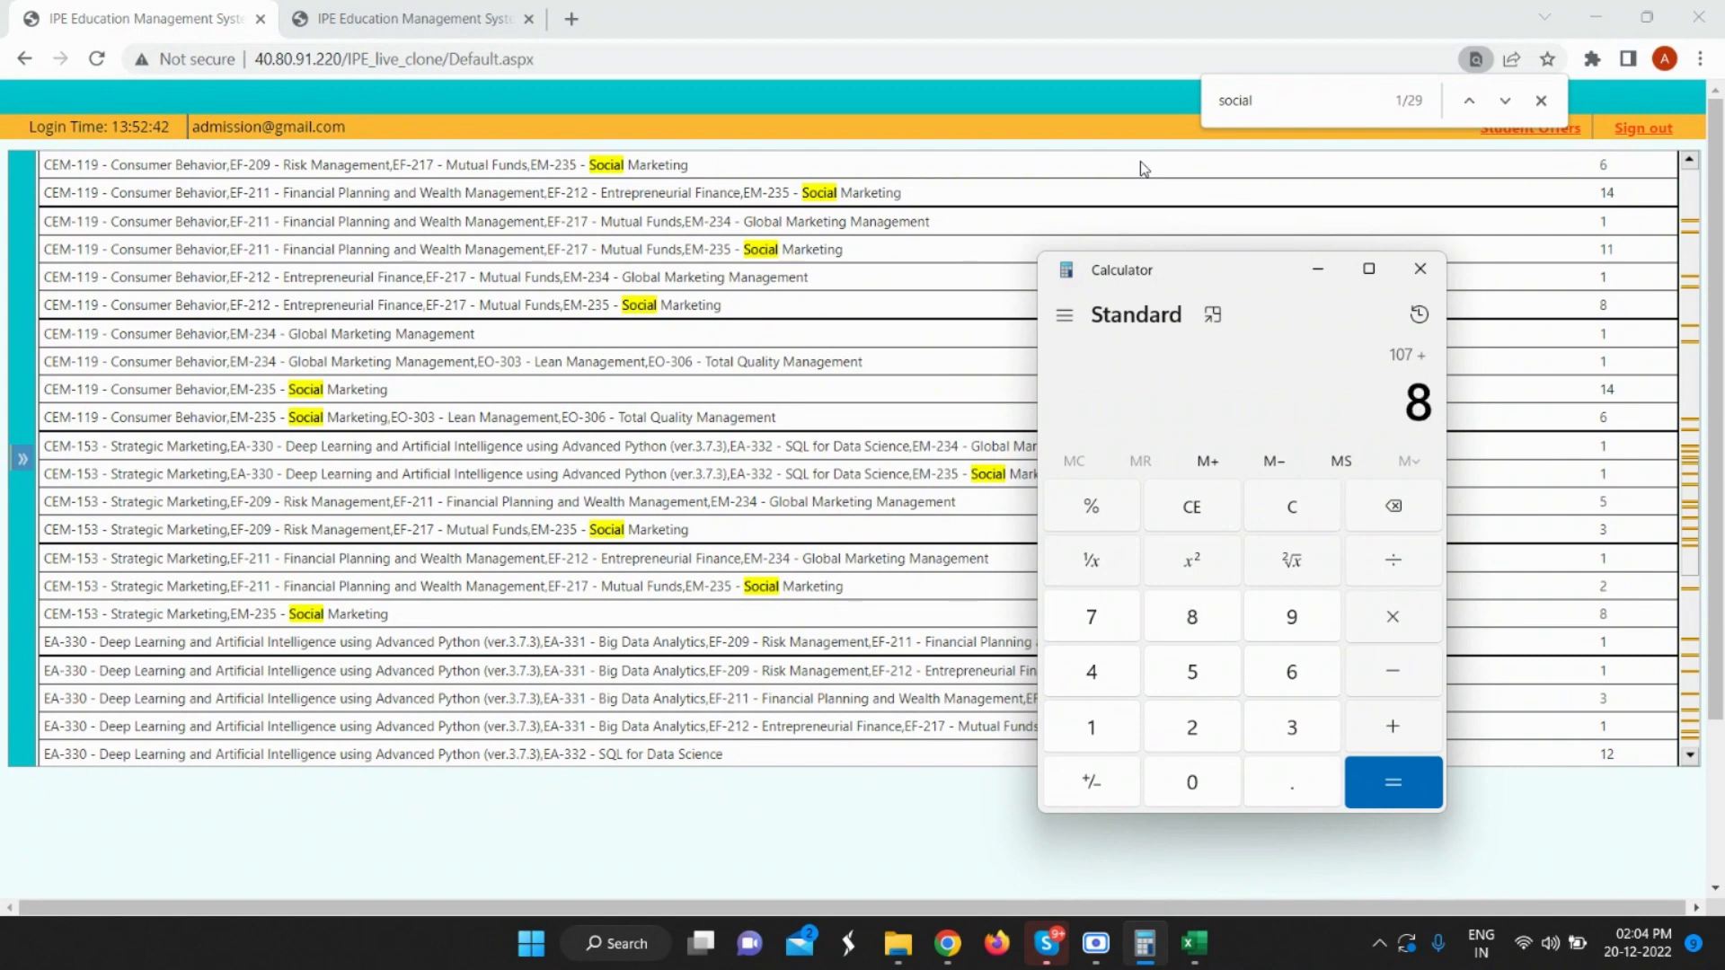
pyautogui.press('+')
pyautogui.write('14')
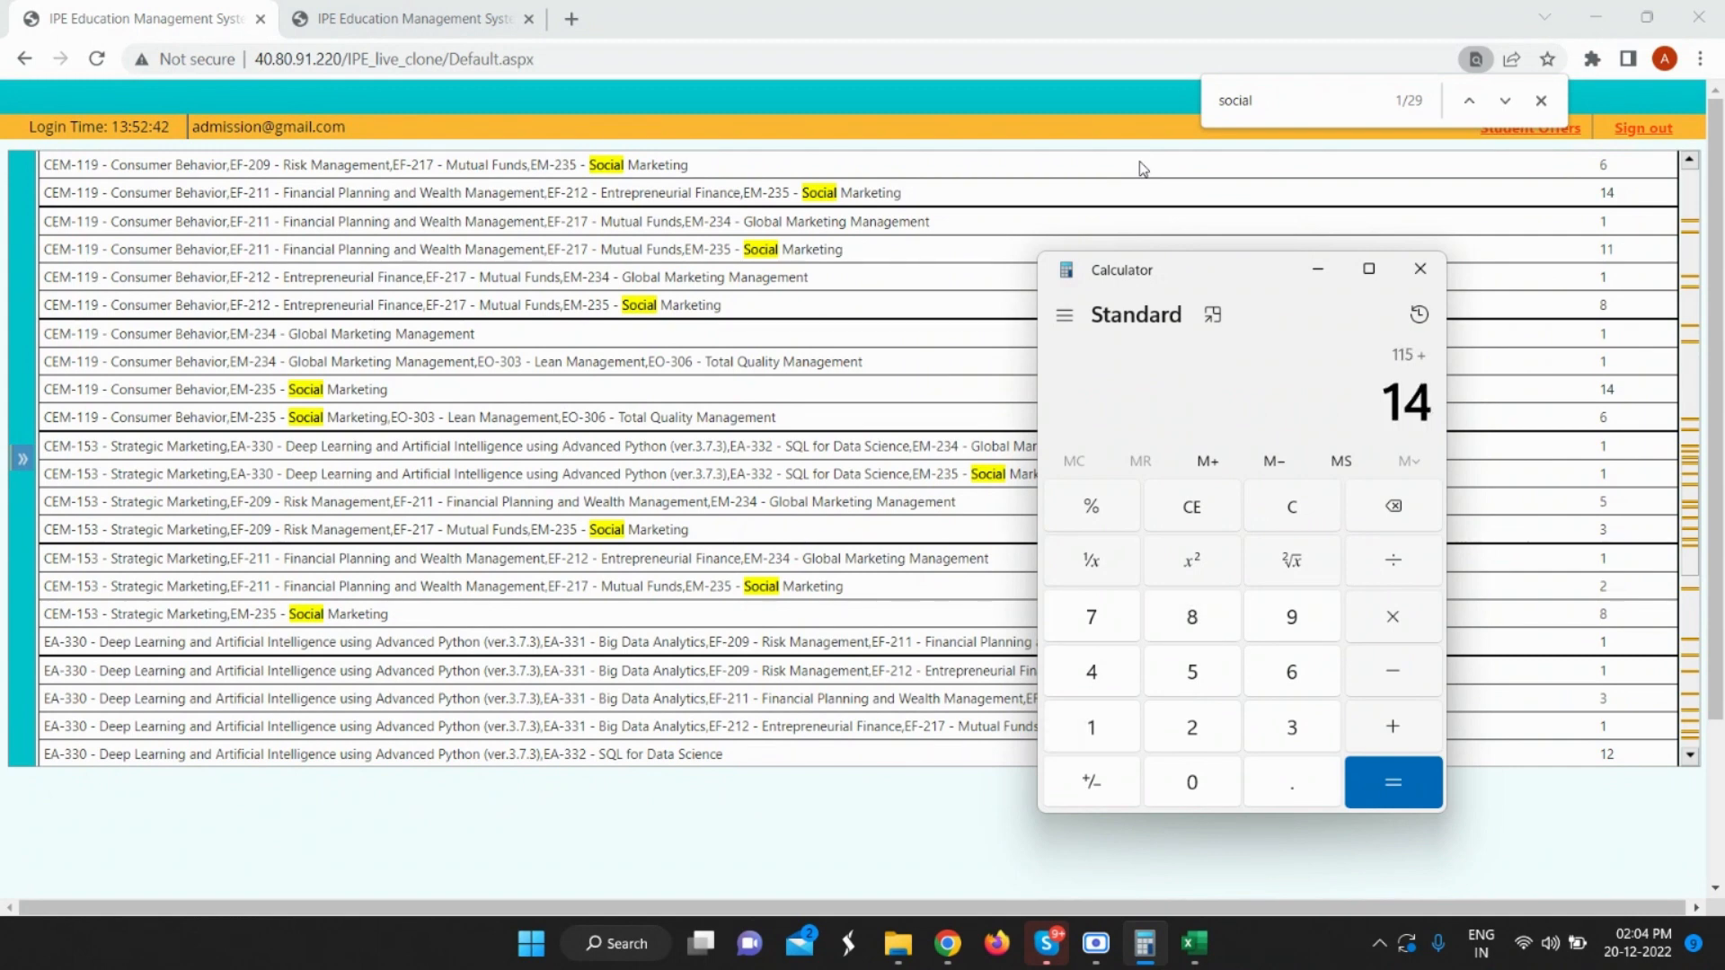
pyautogui.press('+')
pyautogui.write('6')
pyautogui.press('+')
# Continue the sum with the counts 1, 3, 2 and 8 of the Strategic Marketing and Social Marketing combinations.
pyautogui.write('1')
pyautogui.press('+')
pyautogui.write('3')
pyautogui.press('+')
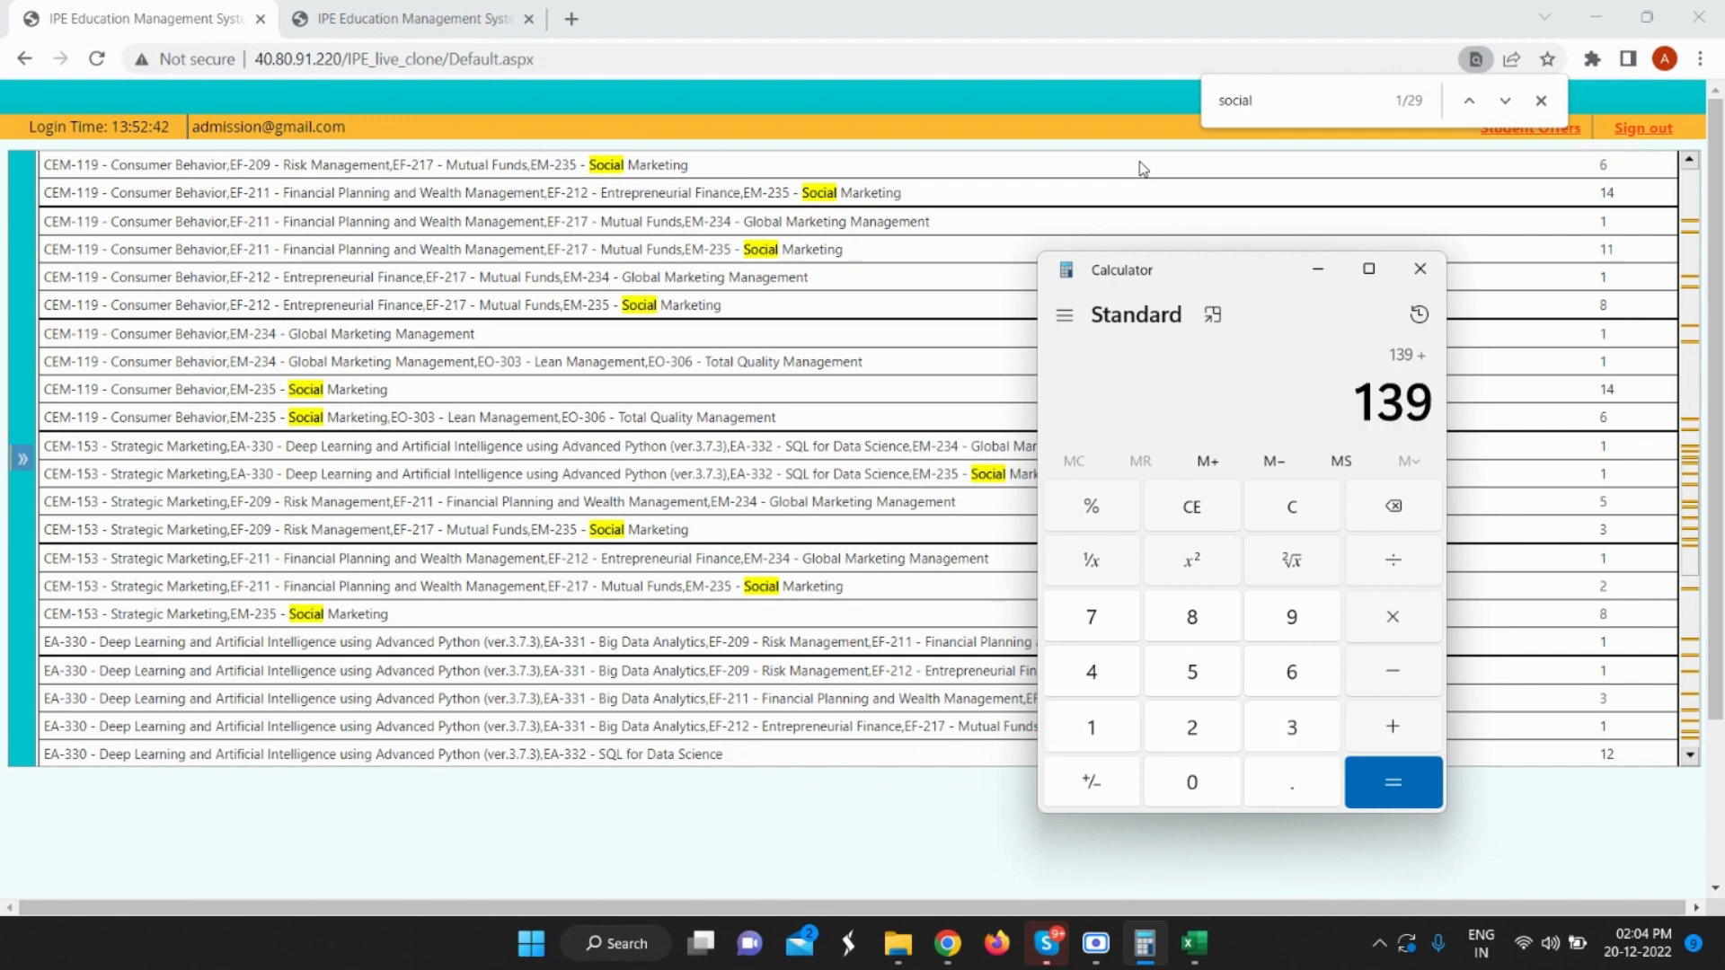
pyautogui.write('2')
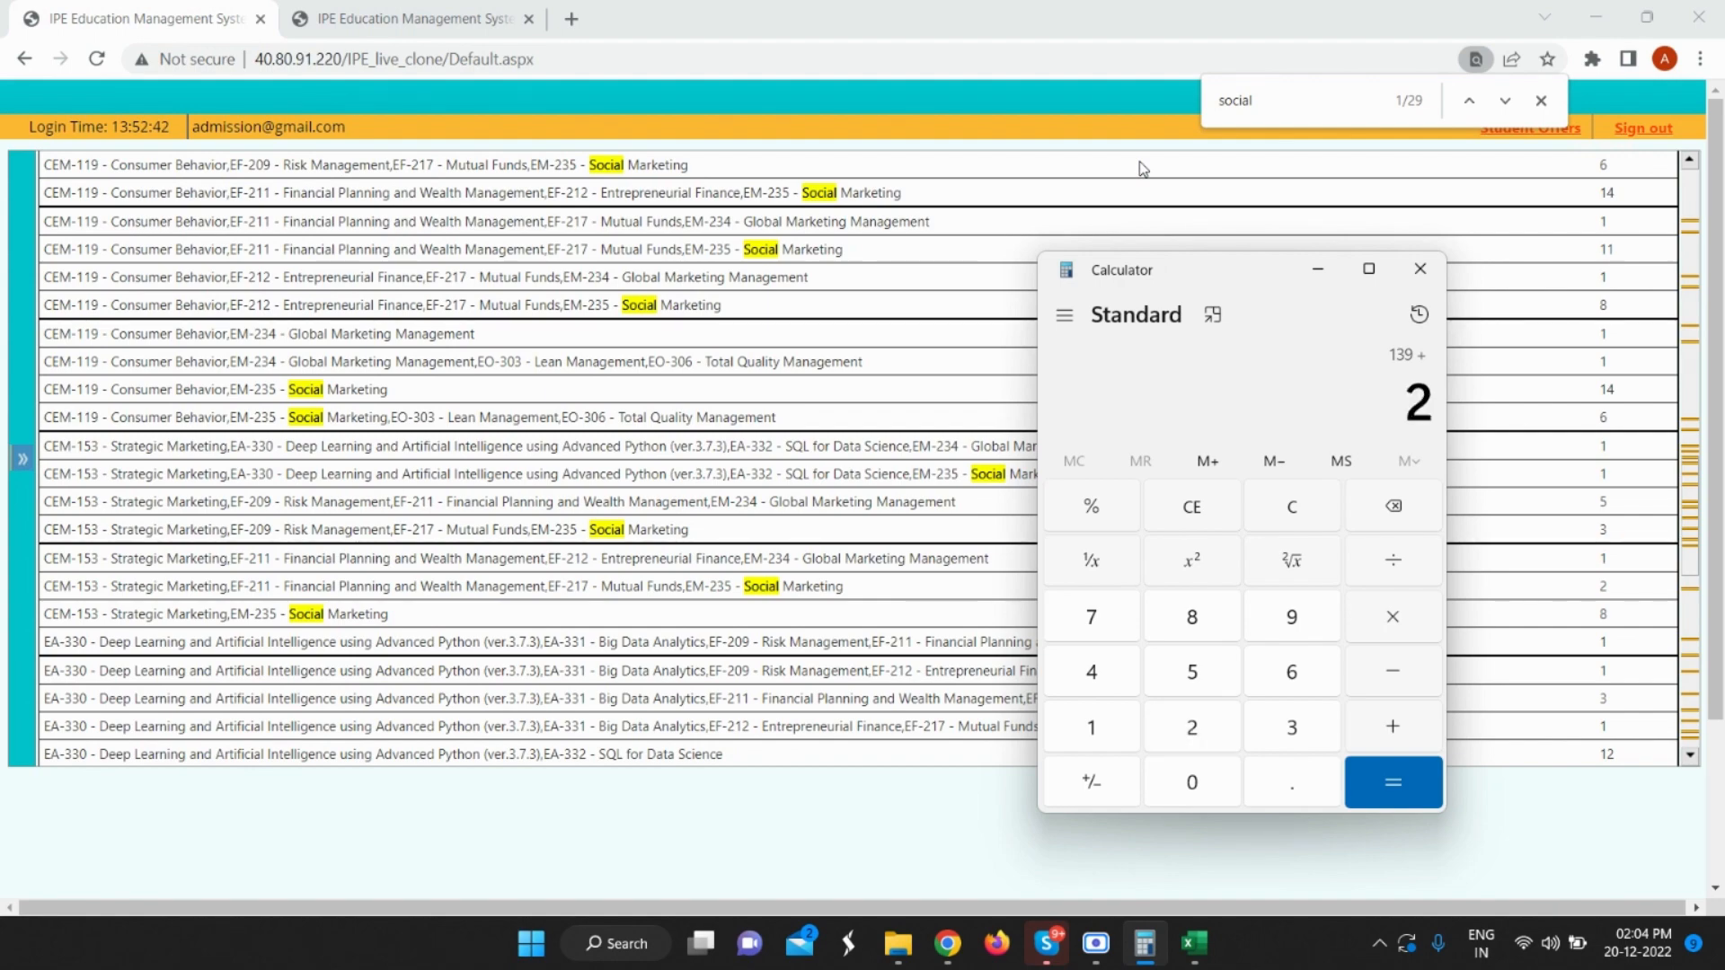
pyautogui.press('+')
pyautogui.write('8')
# Move the Calculator window aside to uncover more of the subject names and add the EA-330 and EA-331 Social Marketing counts, 1 and 4.
pyautogui.scroll(-4, 1141, 169)
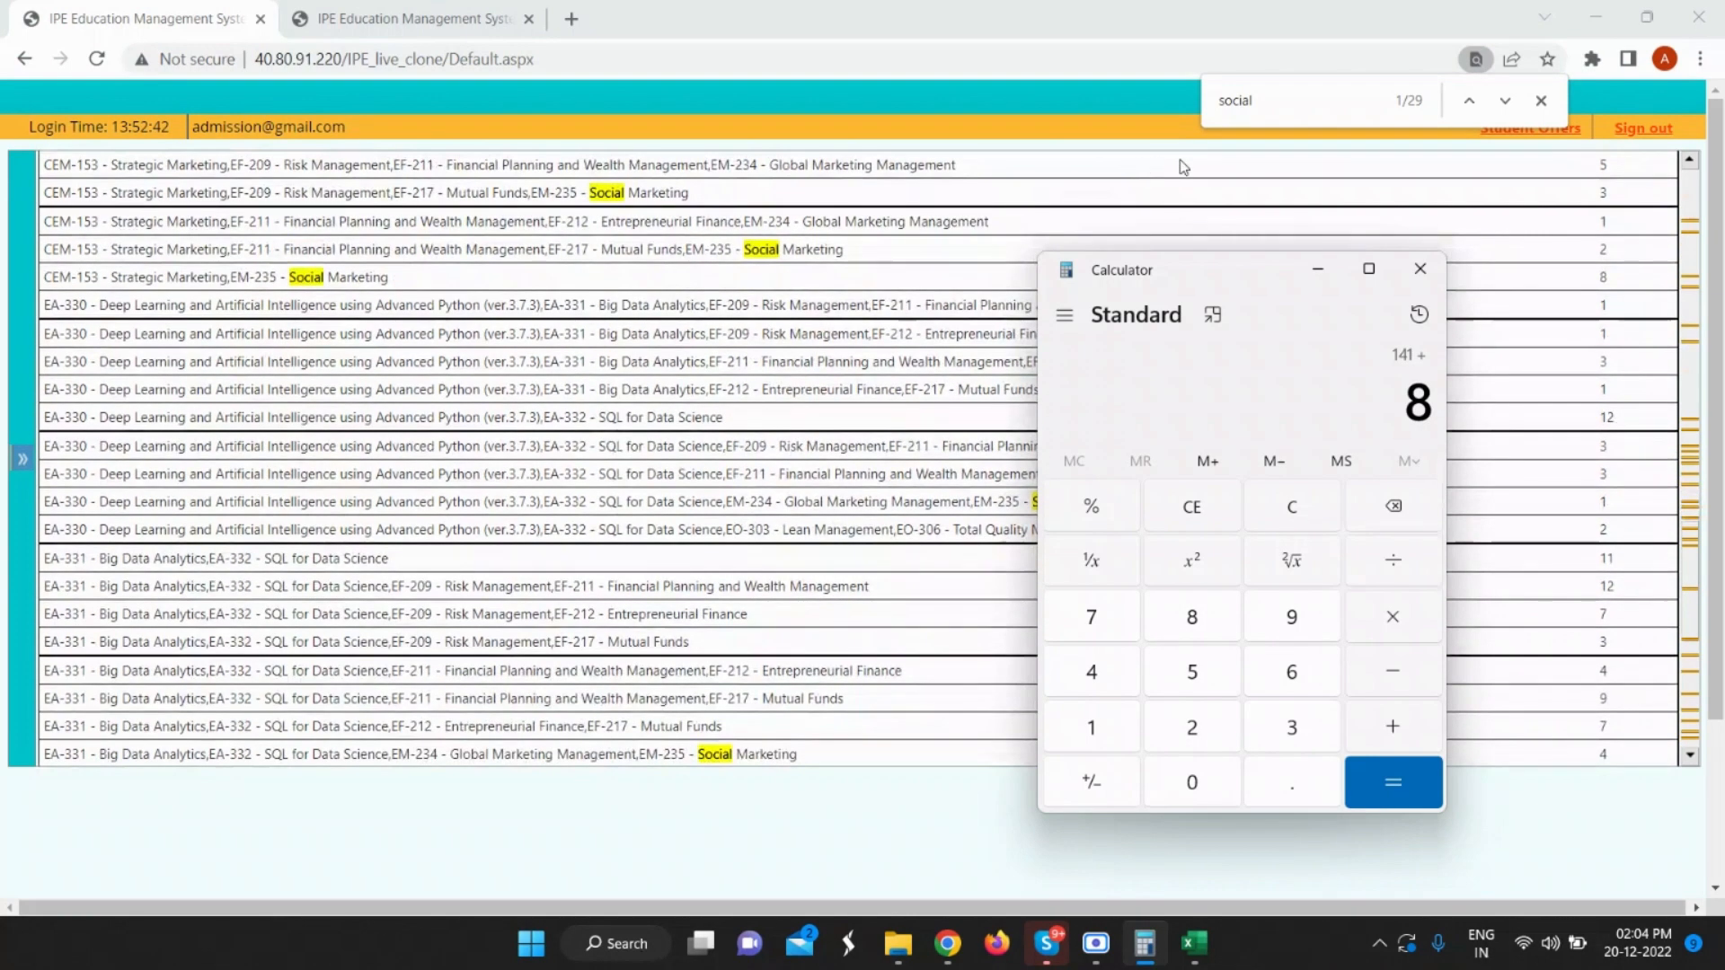
pyautogui.moveTo(1224, 270); pyautogui.dragTo(1291, 255)
pyautogui.press('+')
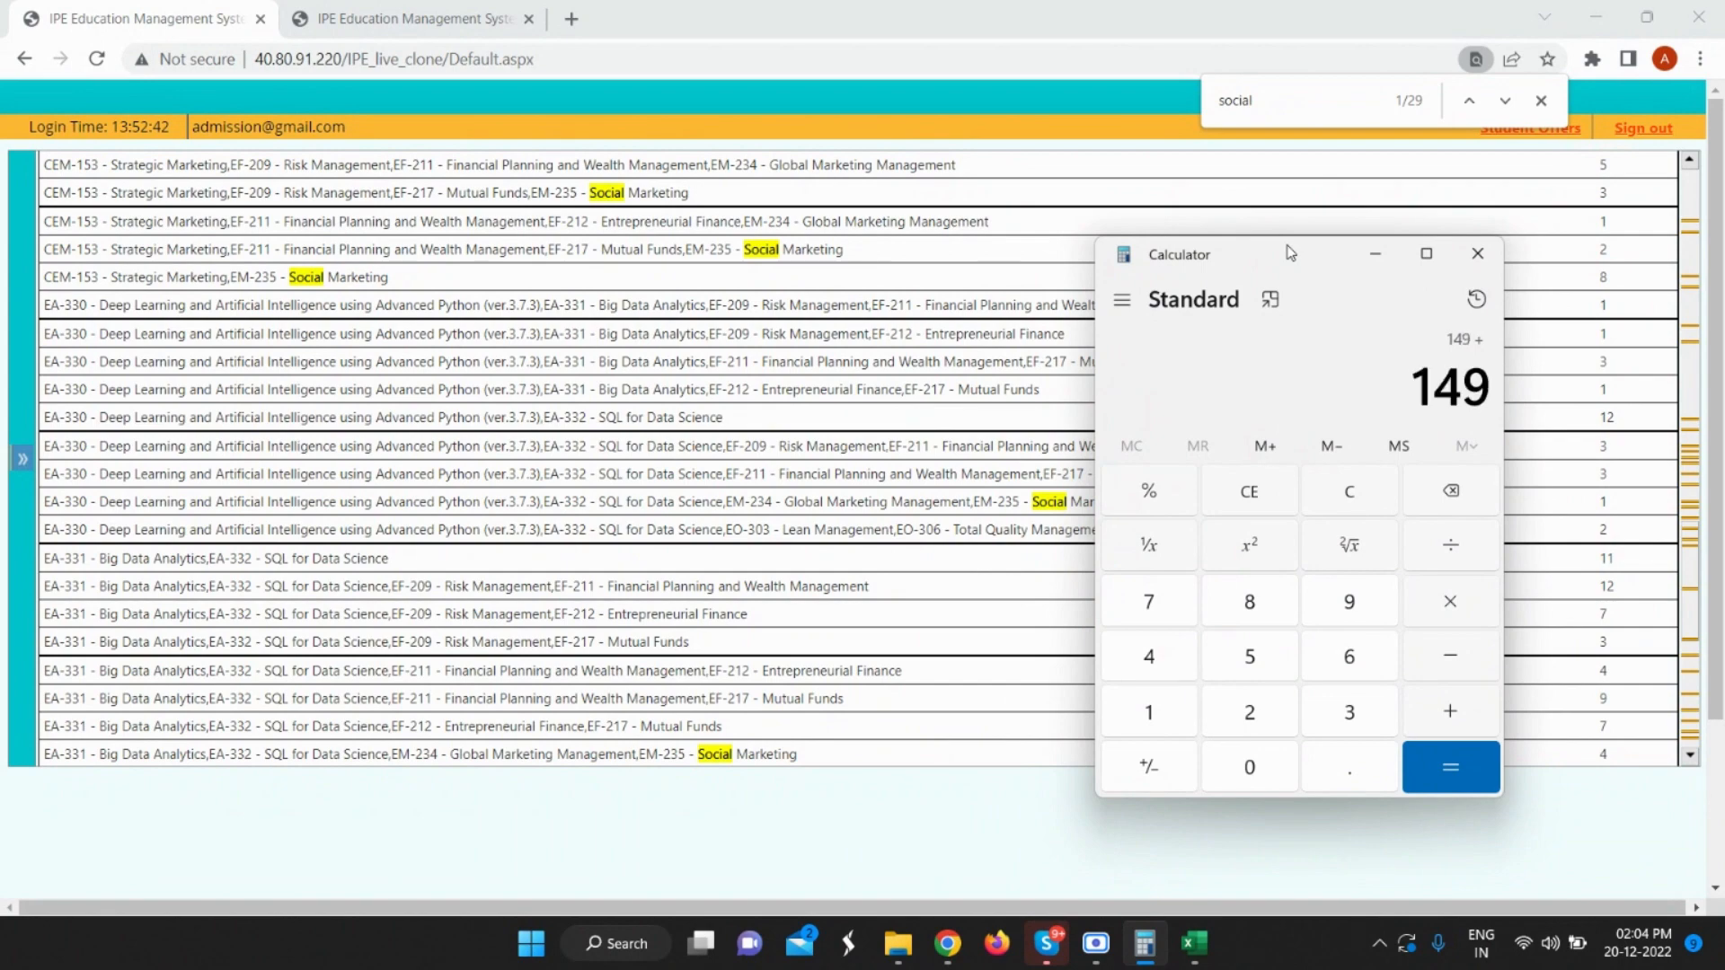
pyautogui.press('1')
pyautogui.press('+')
pyautogui.press('4')
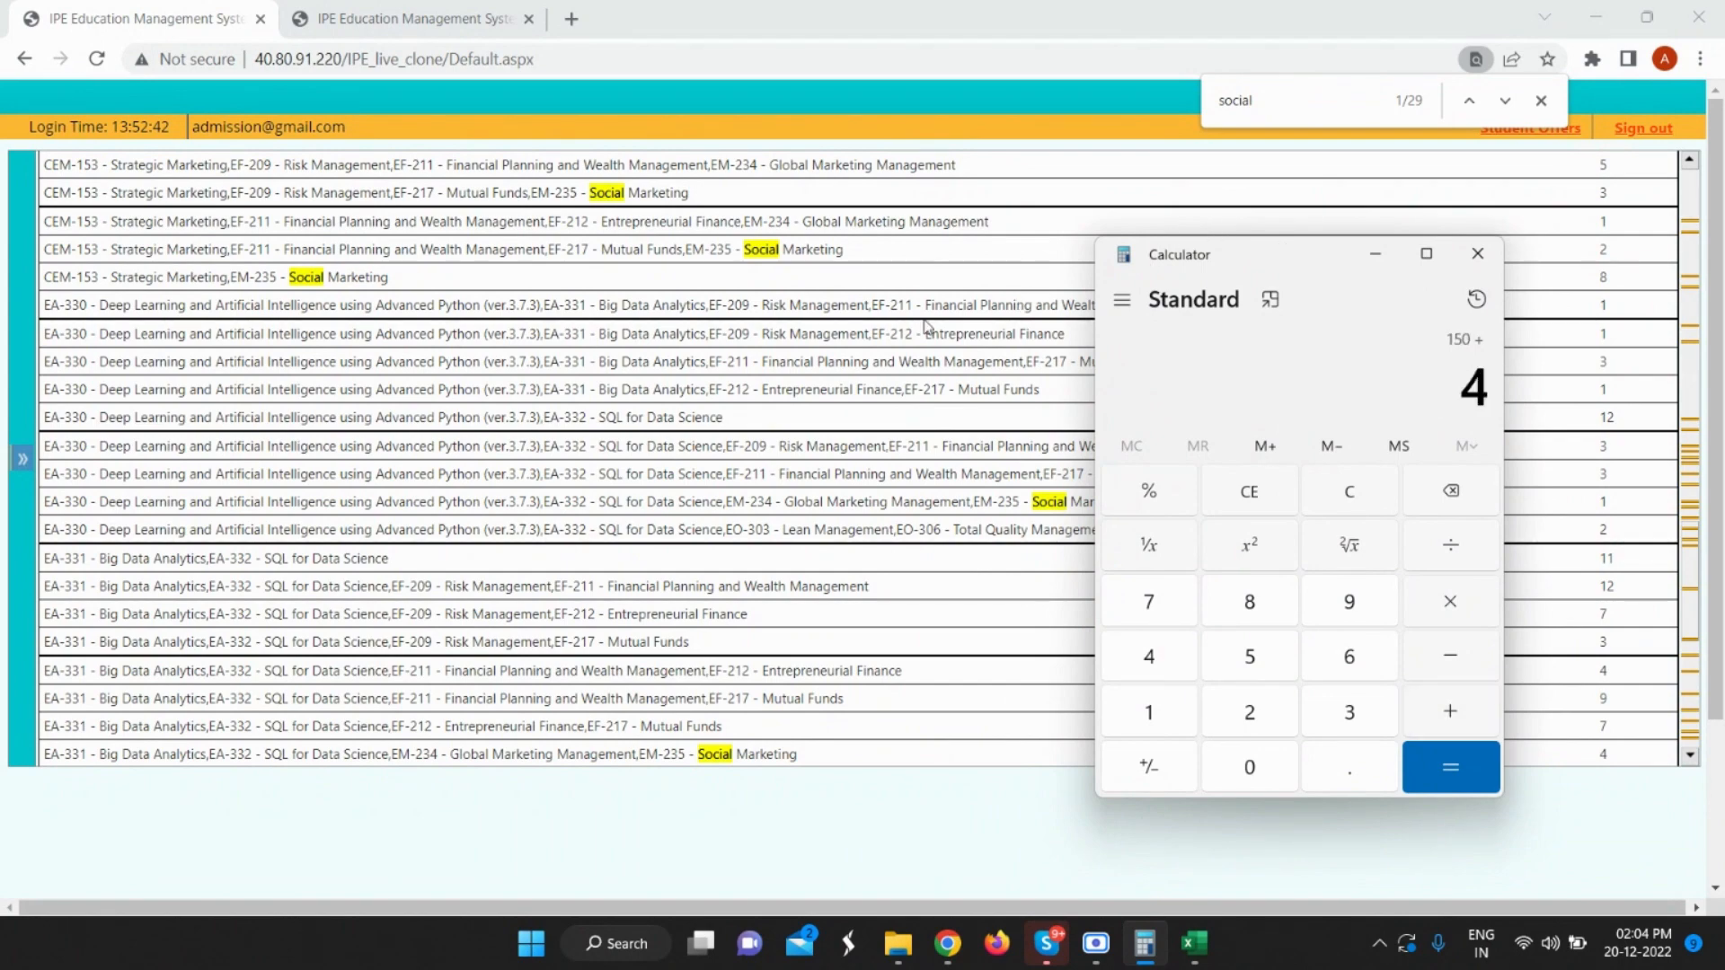
# Add the counts 4, 4, 1, 6 and 2 of the finance combinations starting with EF-209, EF-211 and EF-212 that include Social Marketing.
pyautogui.scroll(-5, 925, 325)
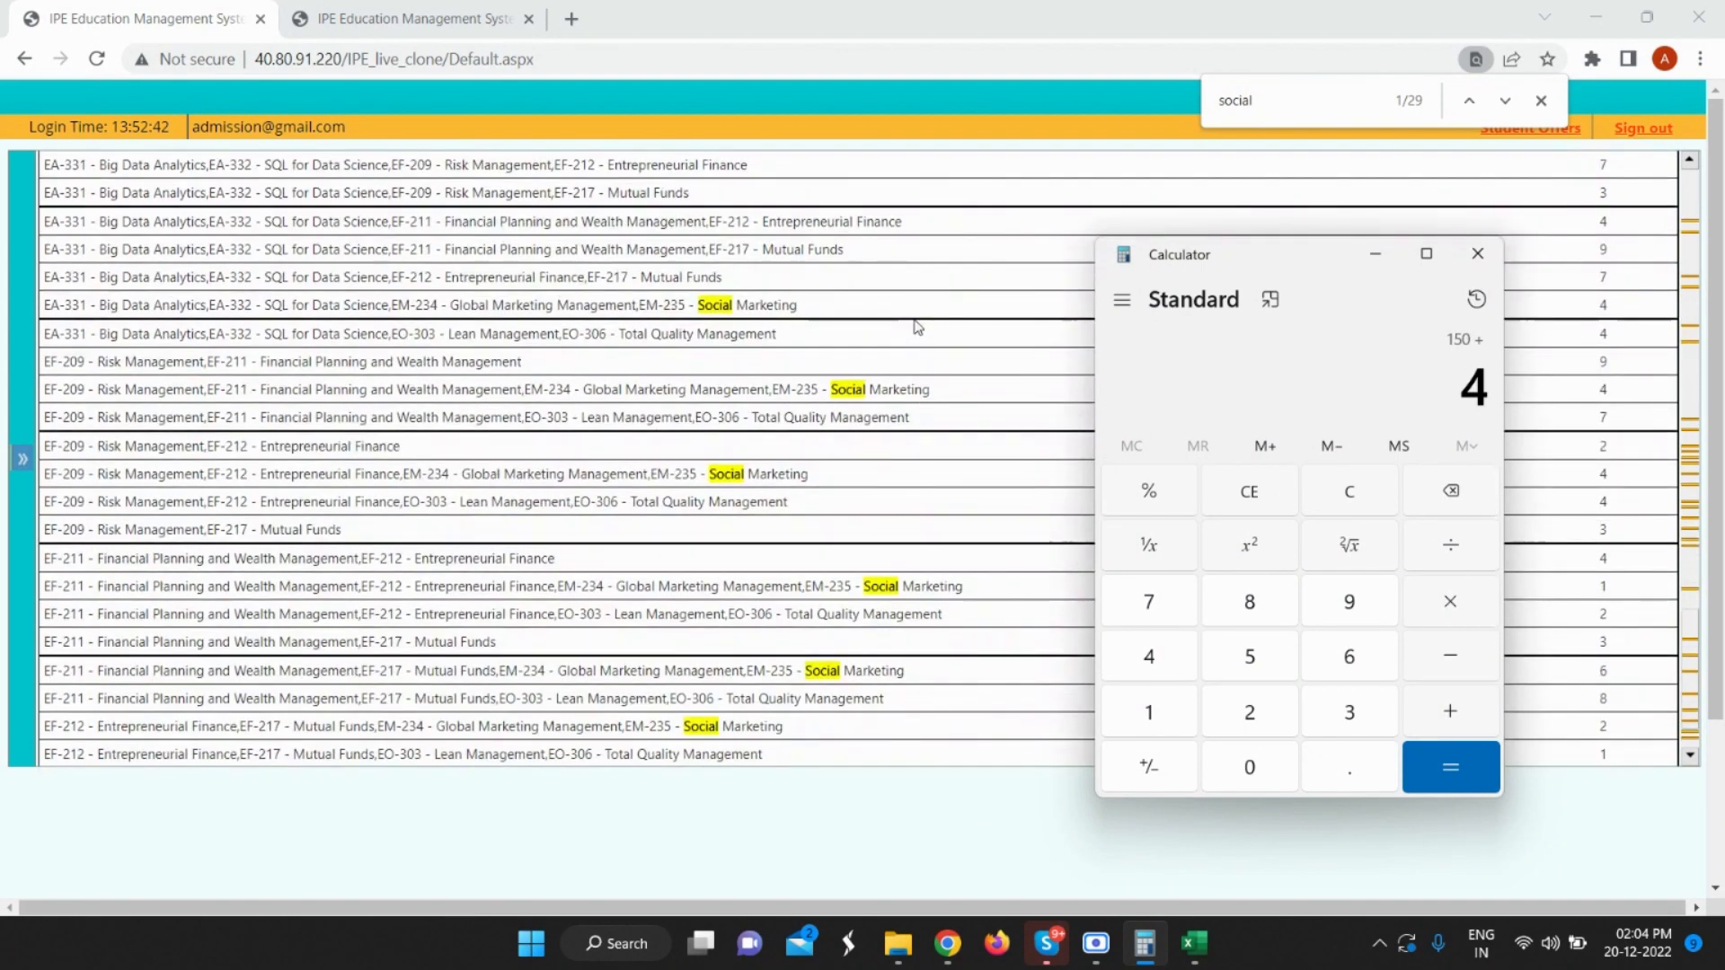
pyautogui.press('+')
pyautogui.press('4')
pyautogui.press('+')
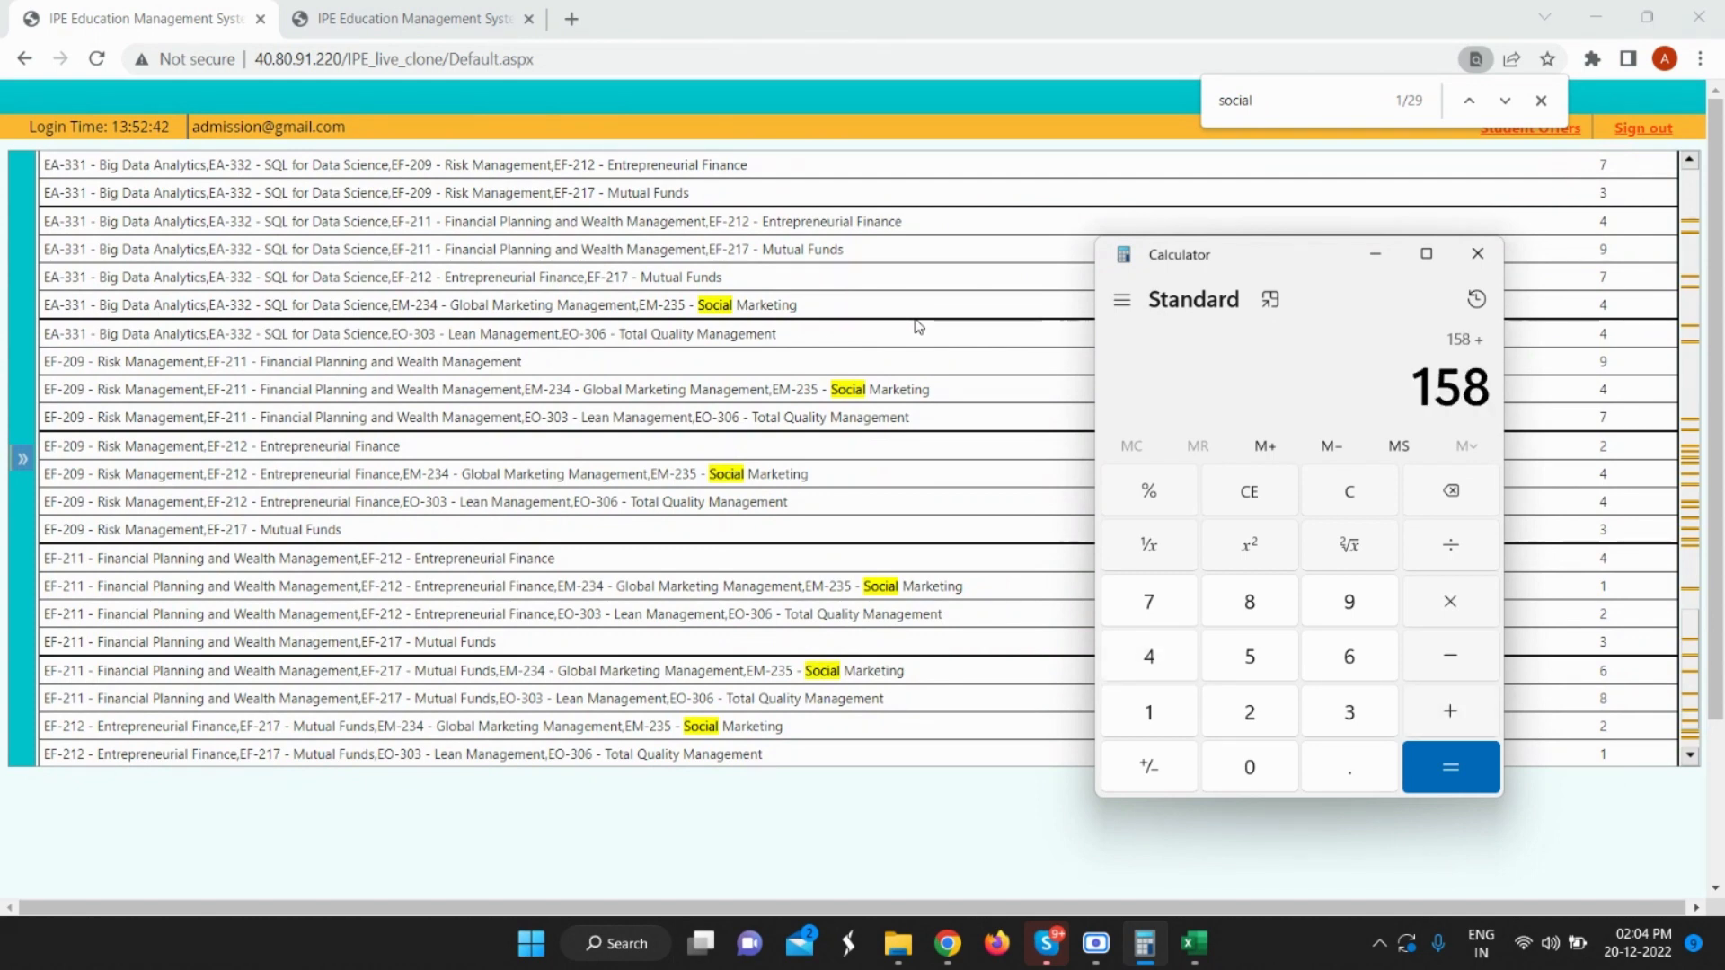
pyautogui.press('4')
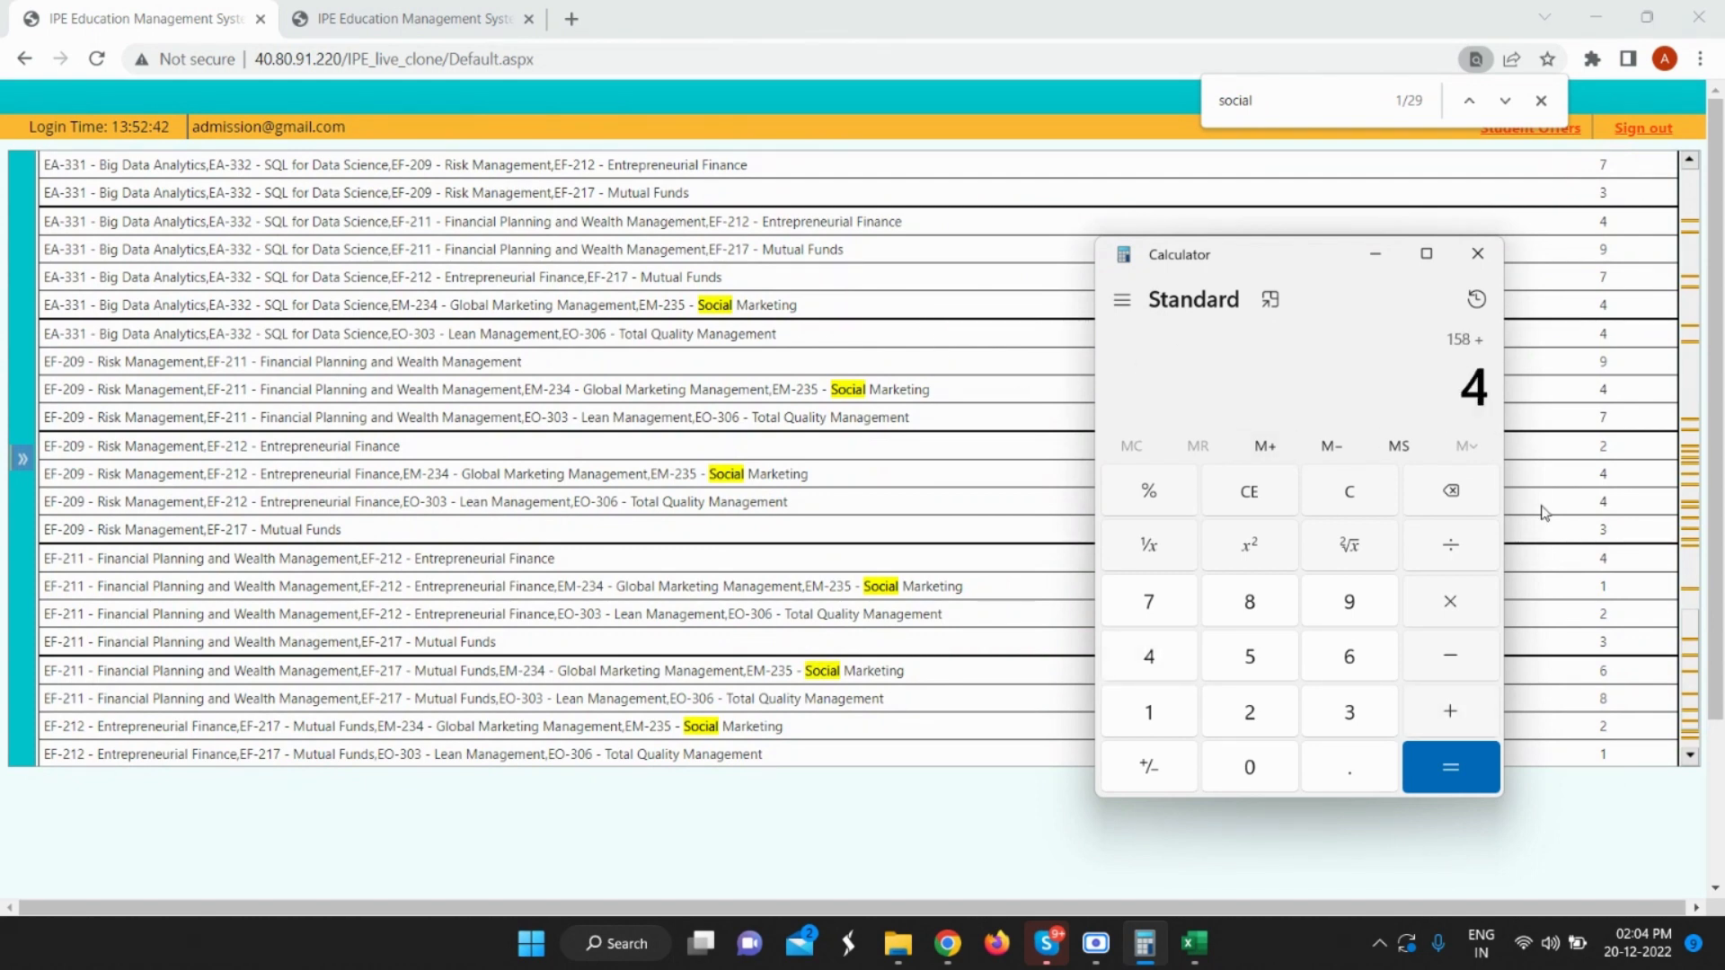
pyautogui.press('+')
pyautogui.press('1')
pyautogui.press('+')
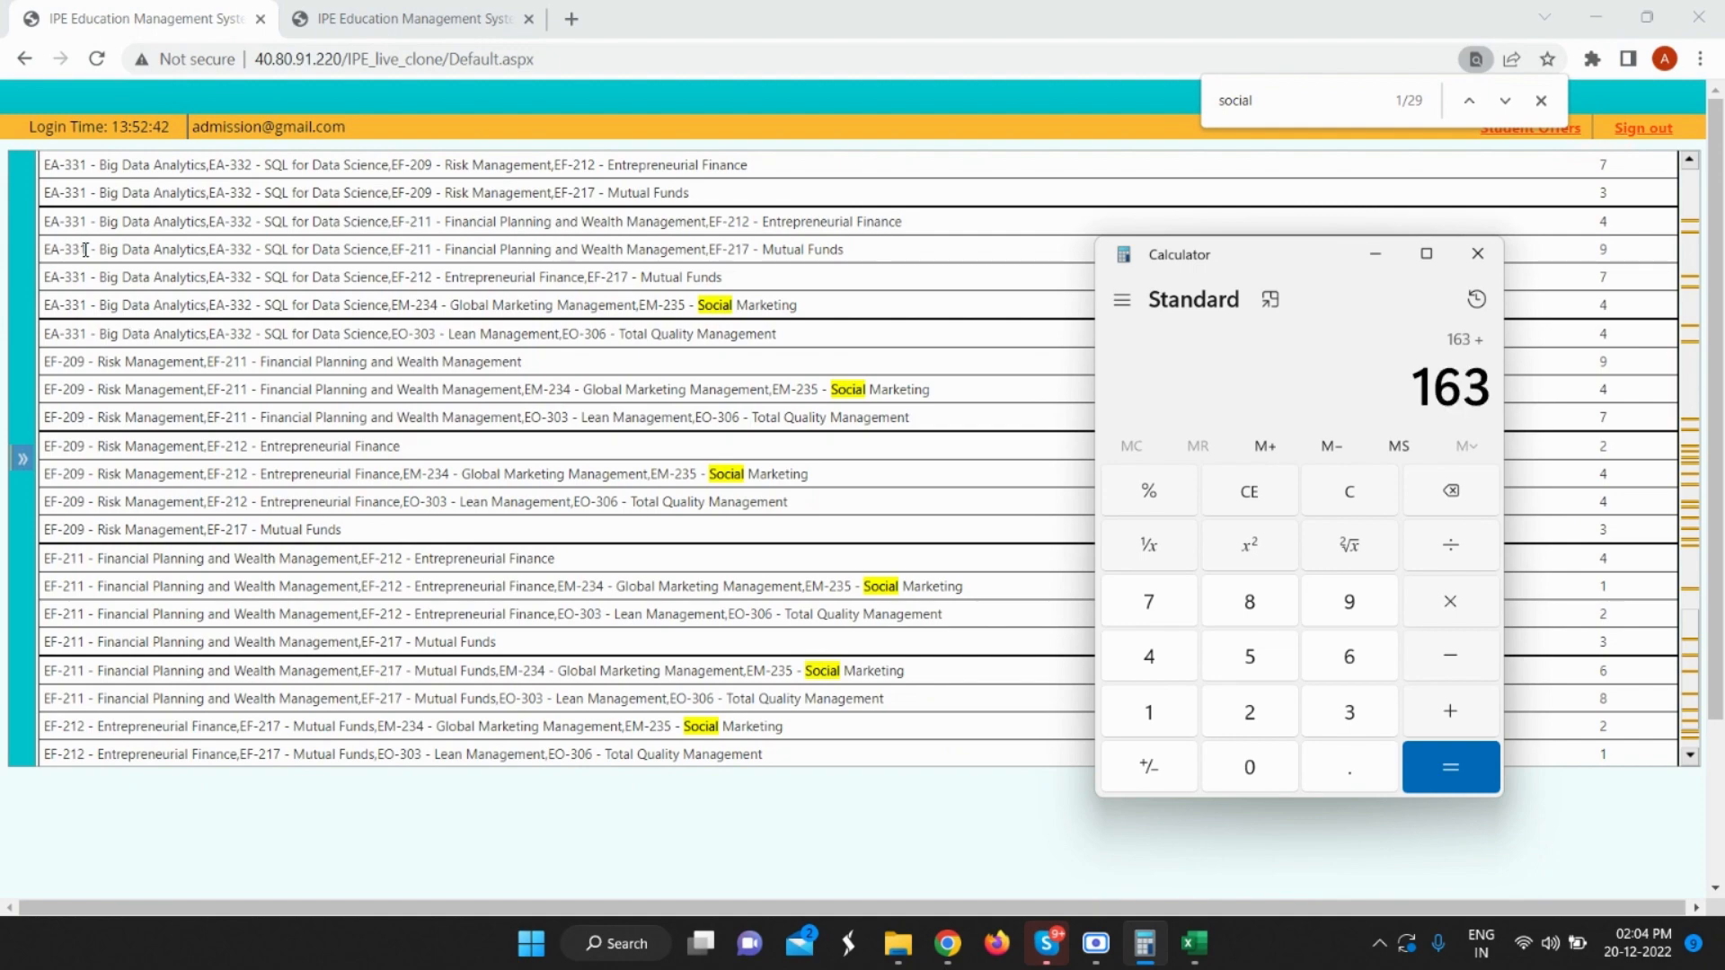
pyautogui.press('6')
pyautogui.press('+')
pyautogui.press('2')
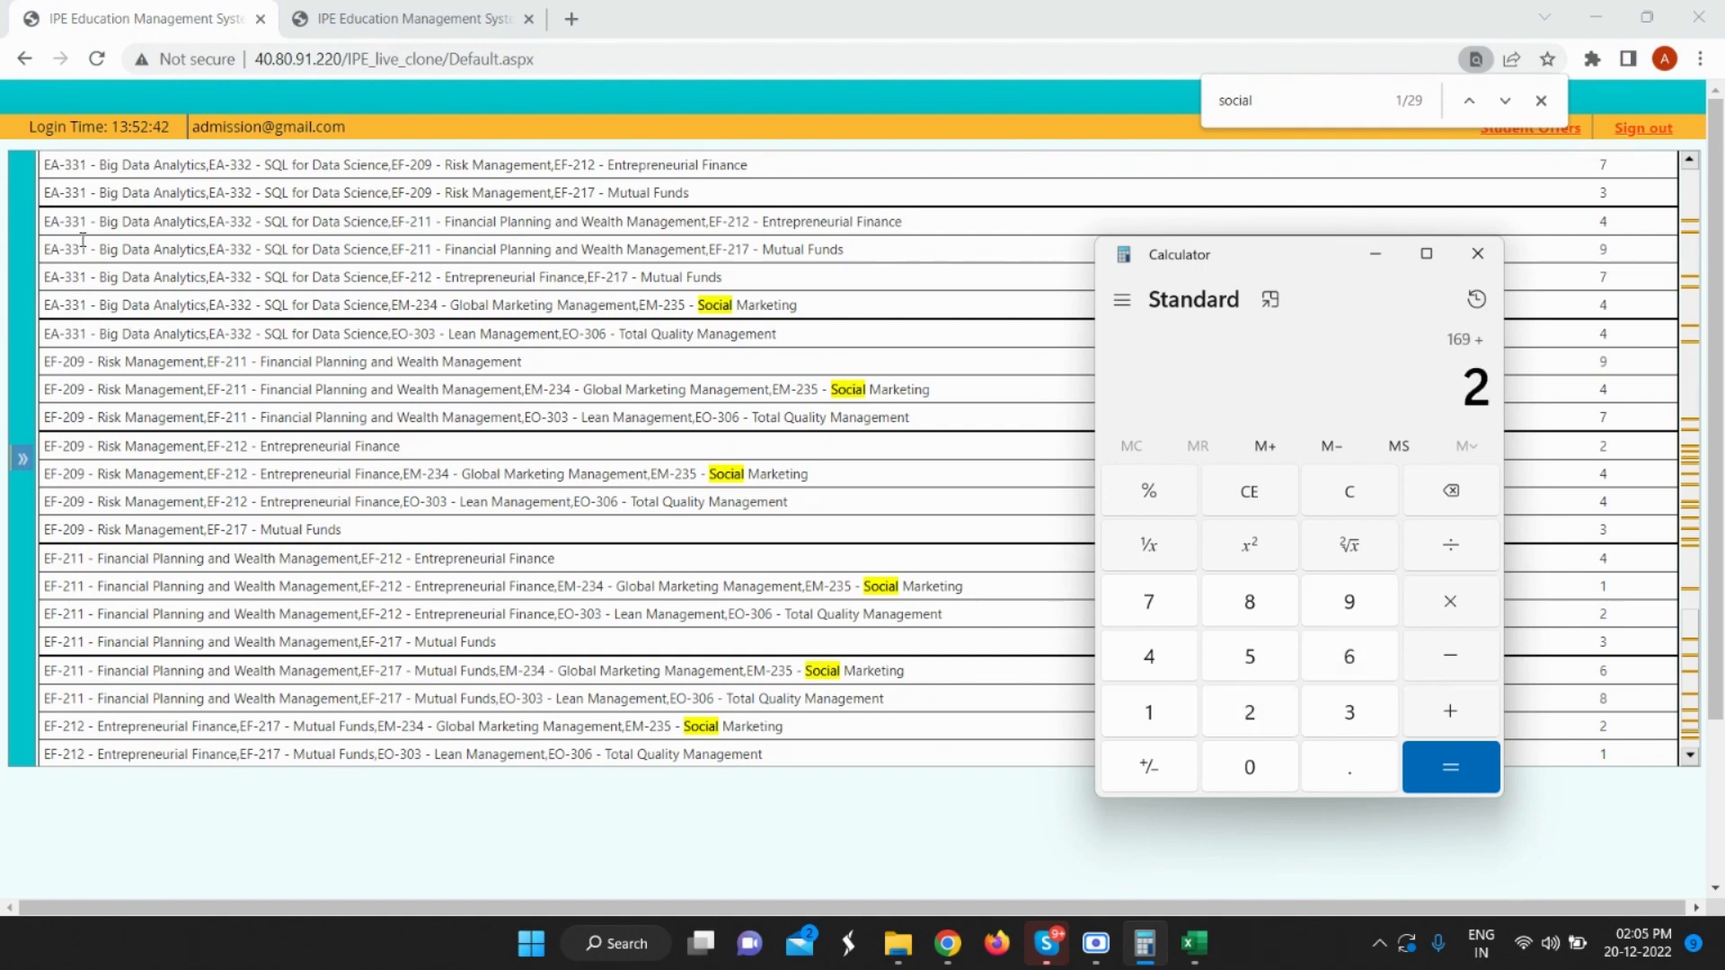
# Add the last two Social Marketing counts, 4 and 2, from the combinations starting with EM-234, and compute the total.
pyautogui.scroll(-2, 18, 296)
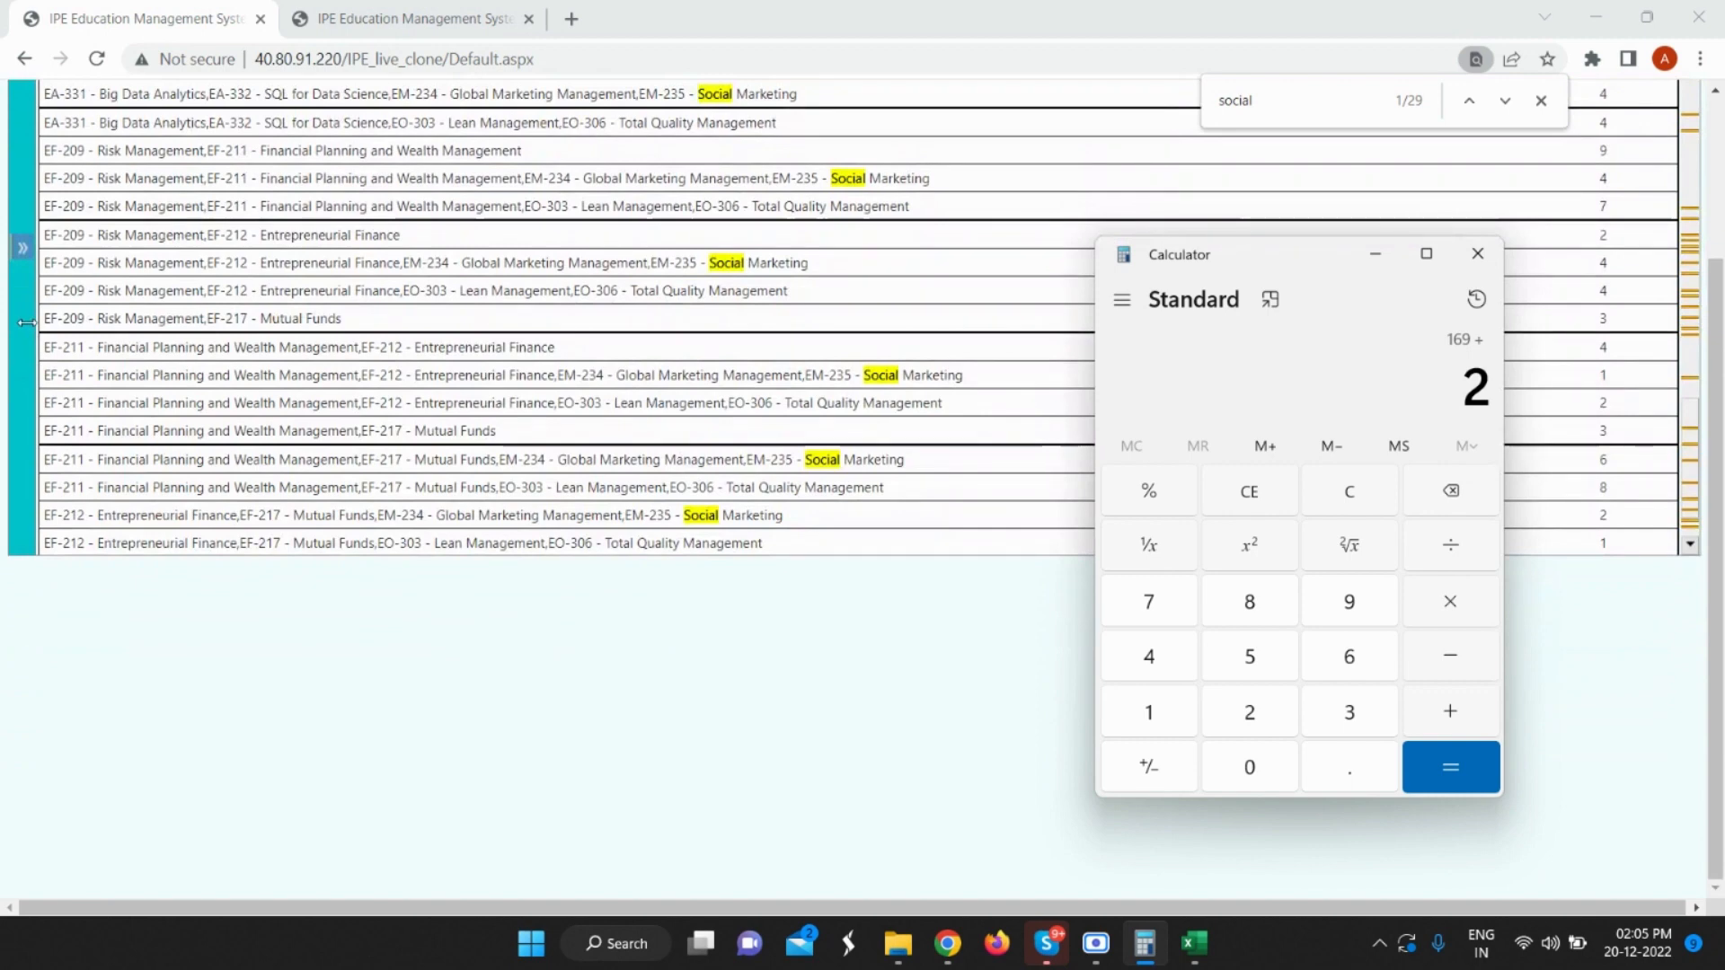
pyautogui.scroll(-1, 80, 317)
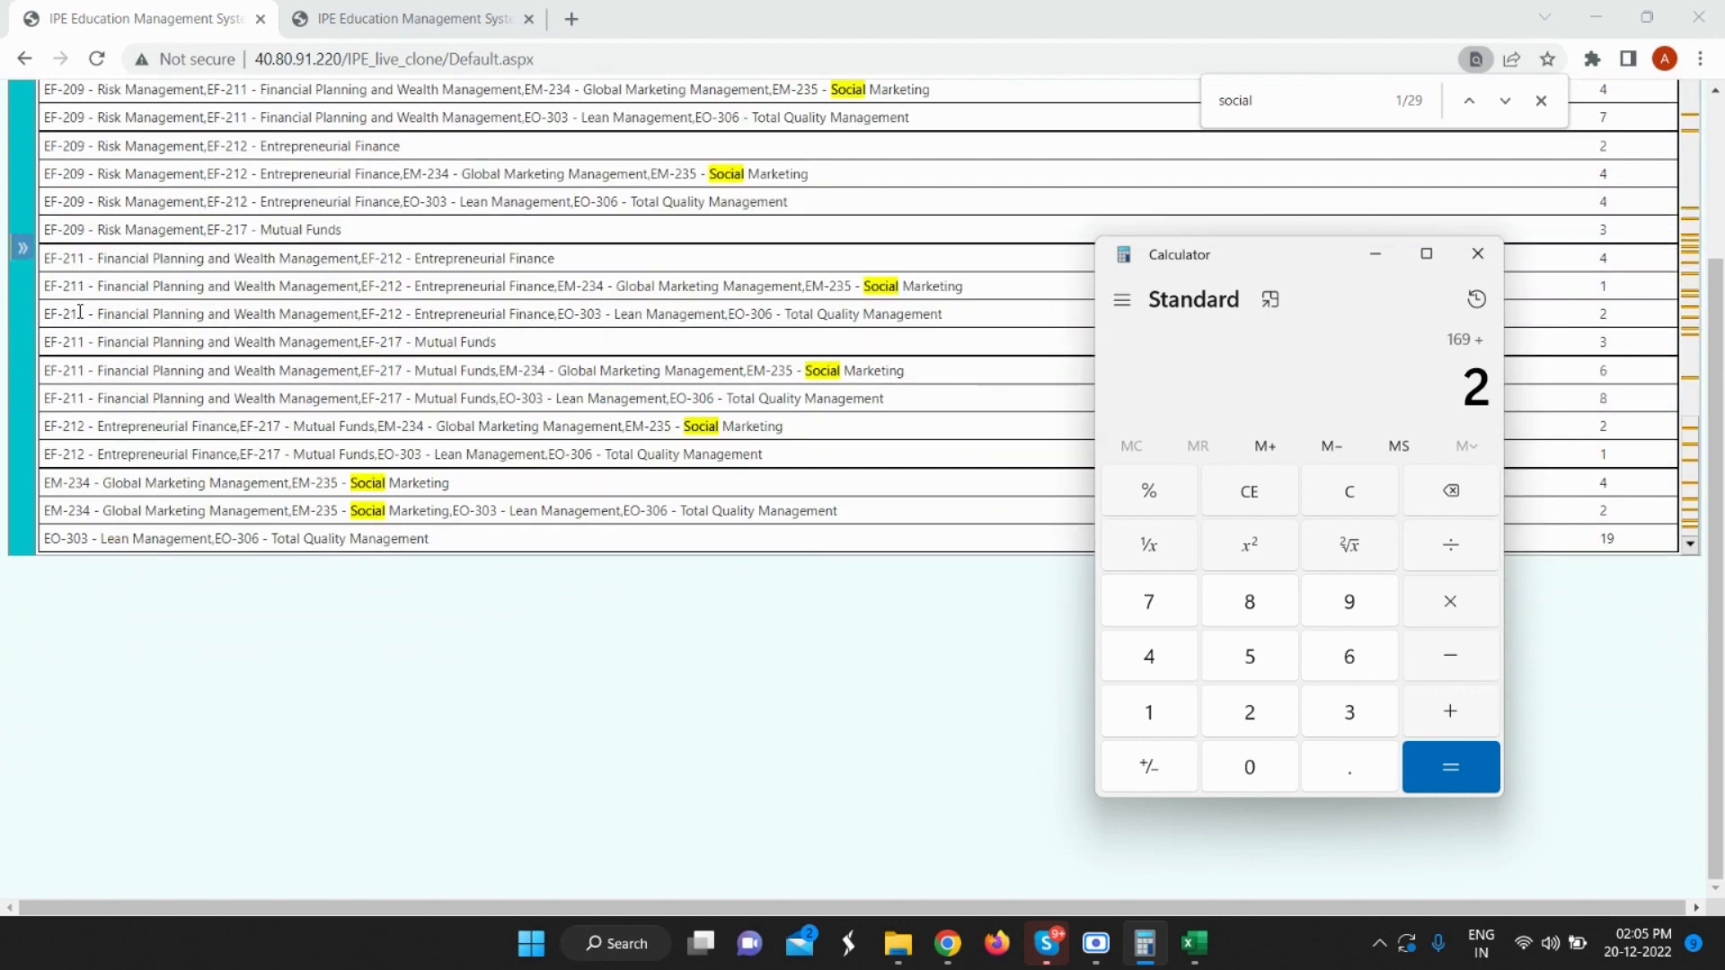
pyautogui.press('+')
pyautogui.press('4')
pyautogui.press('+')
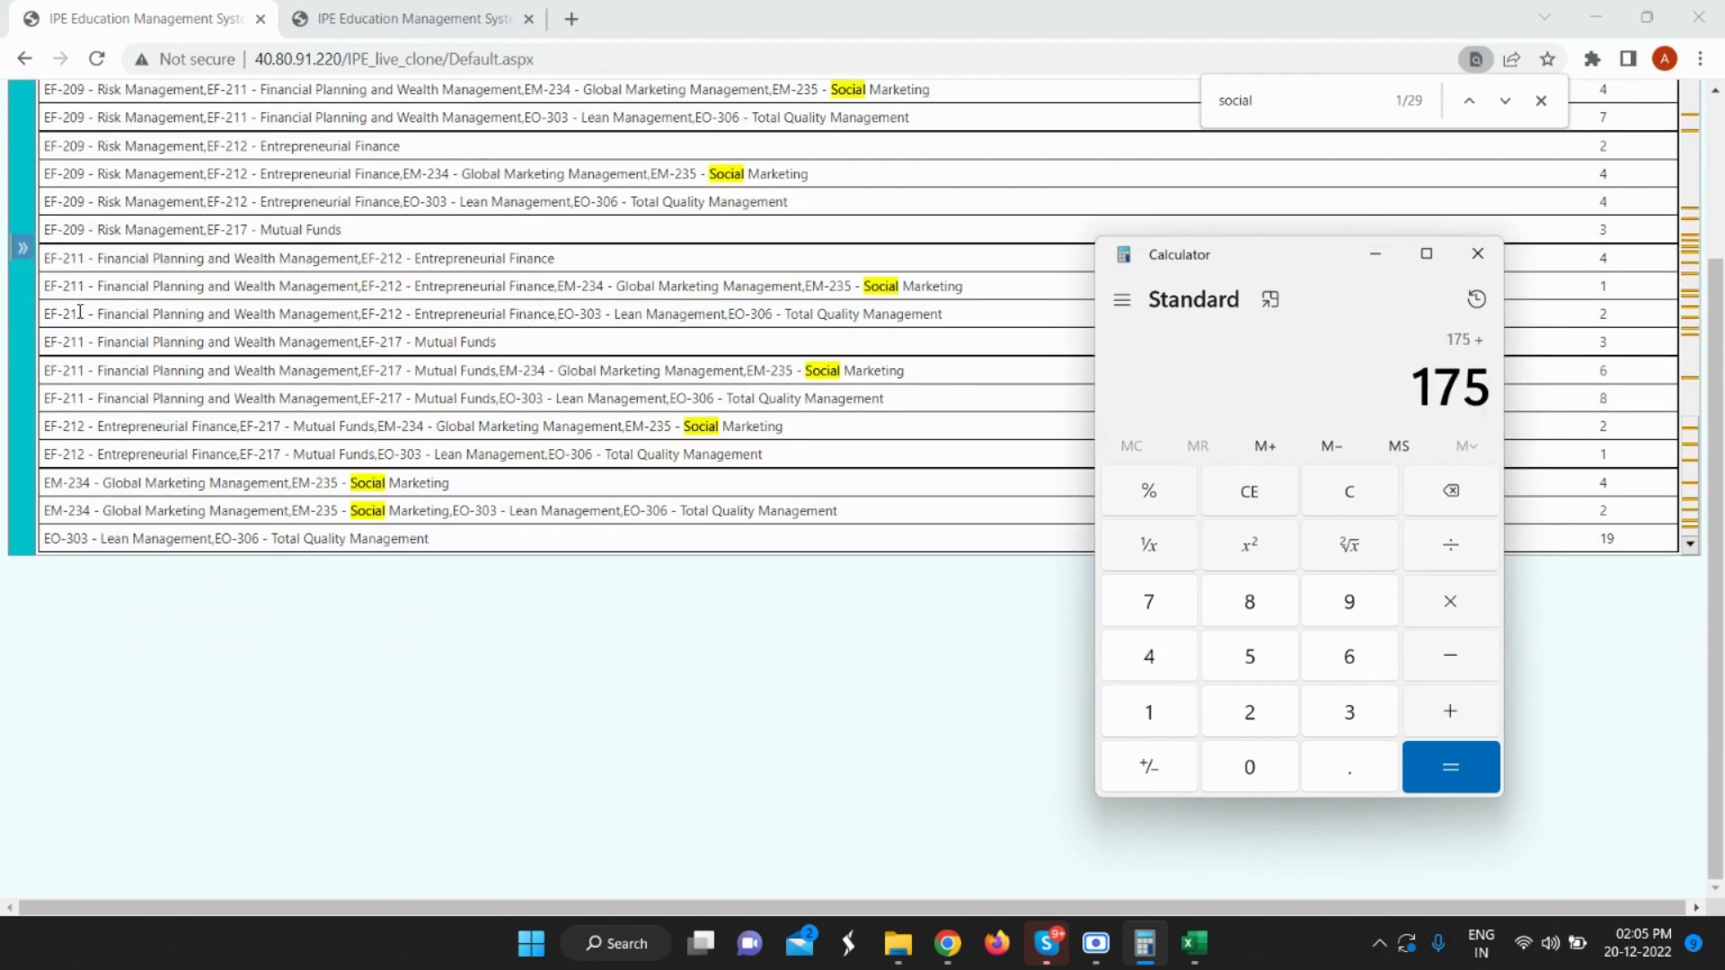
pyautogui.press('2')
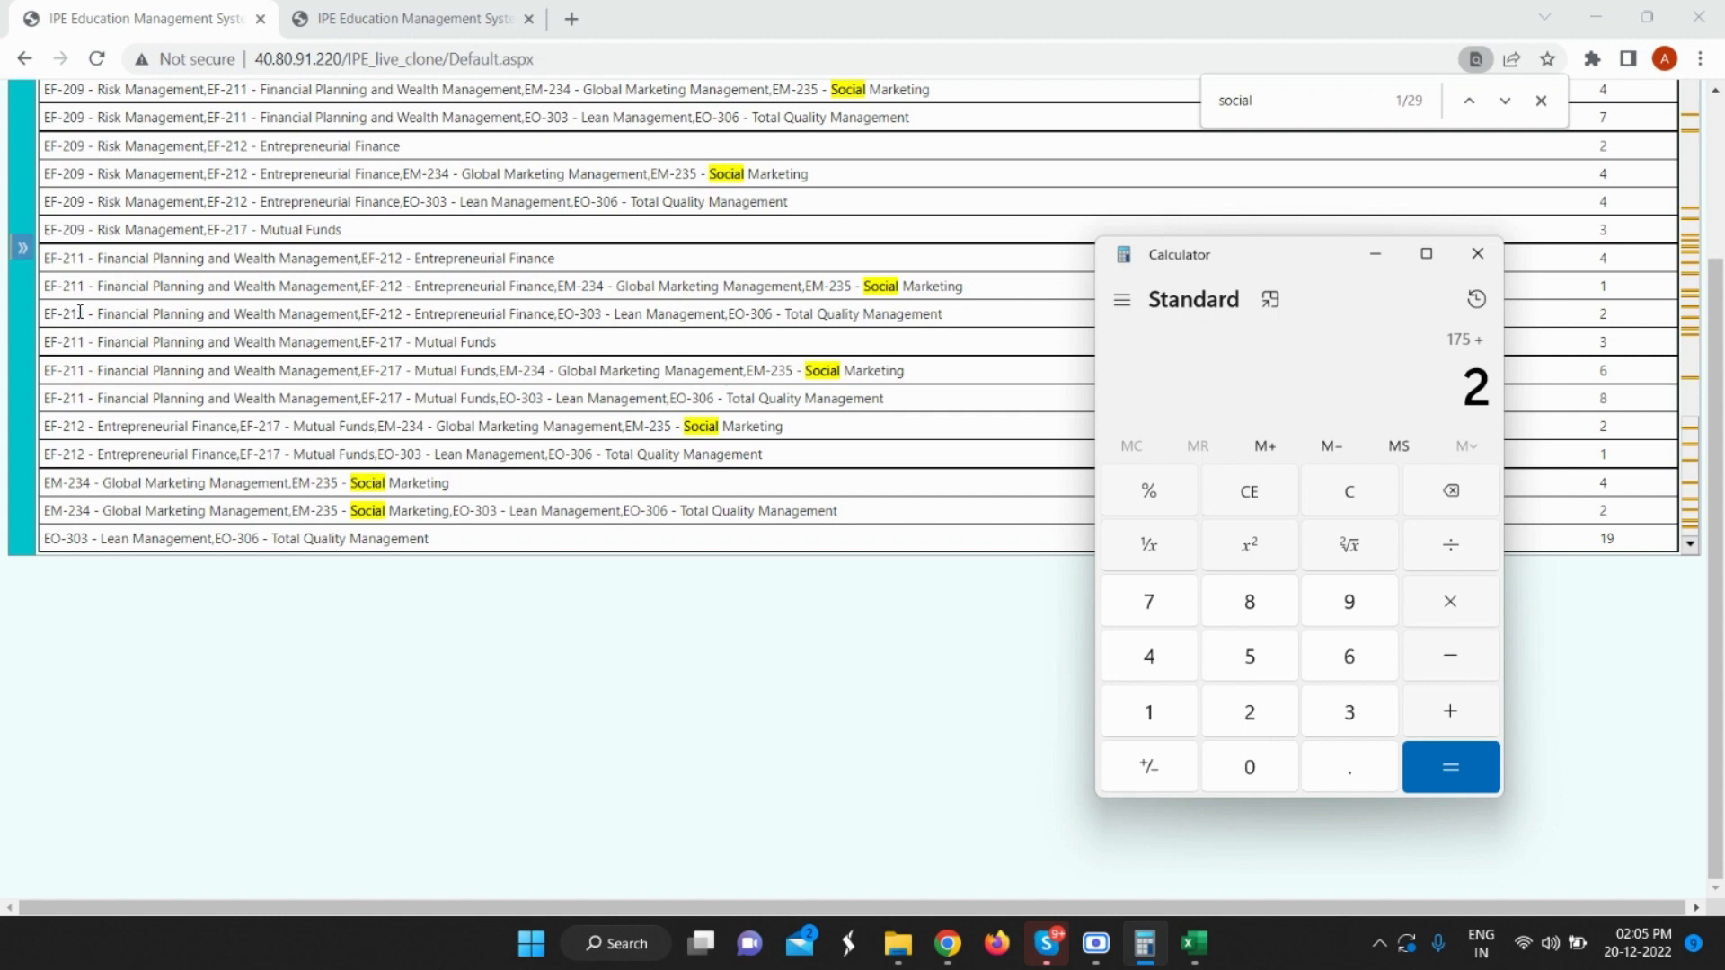
pyautogui.press('Return')
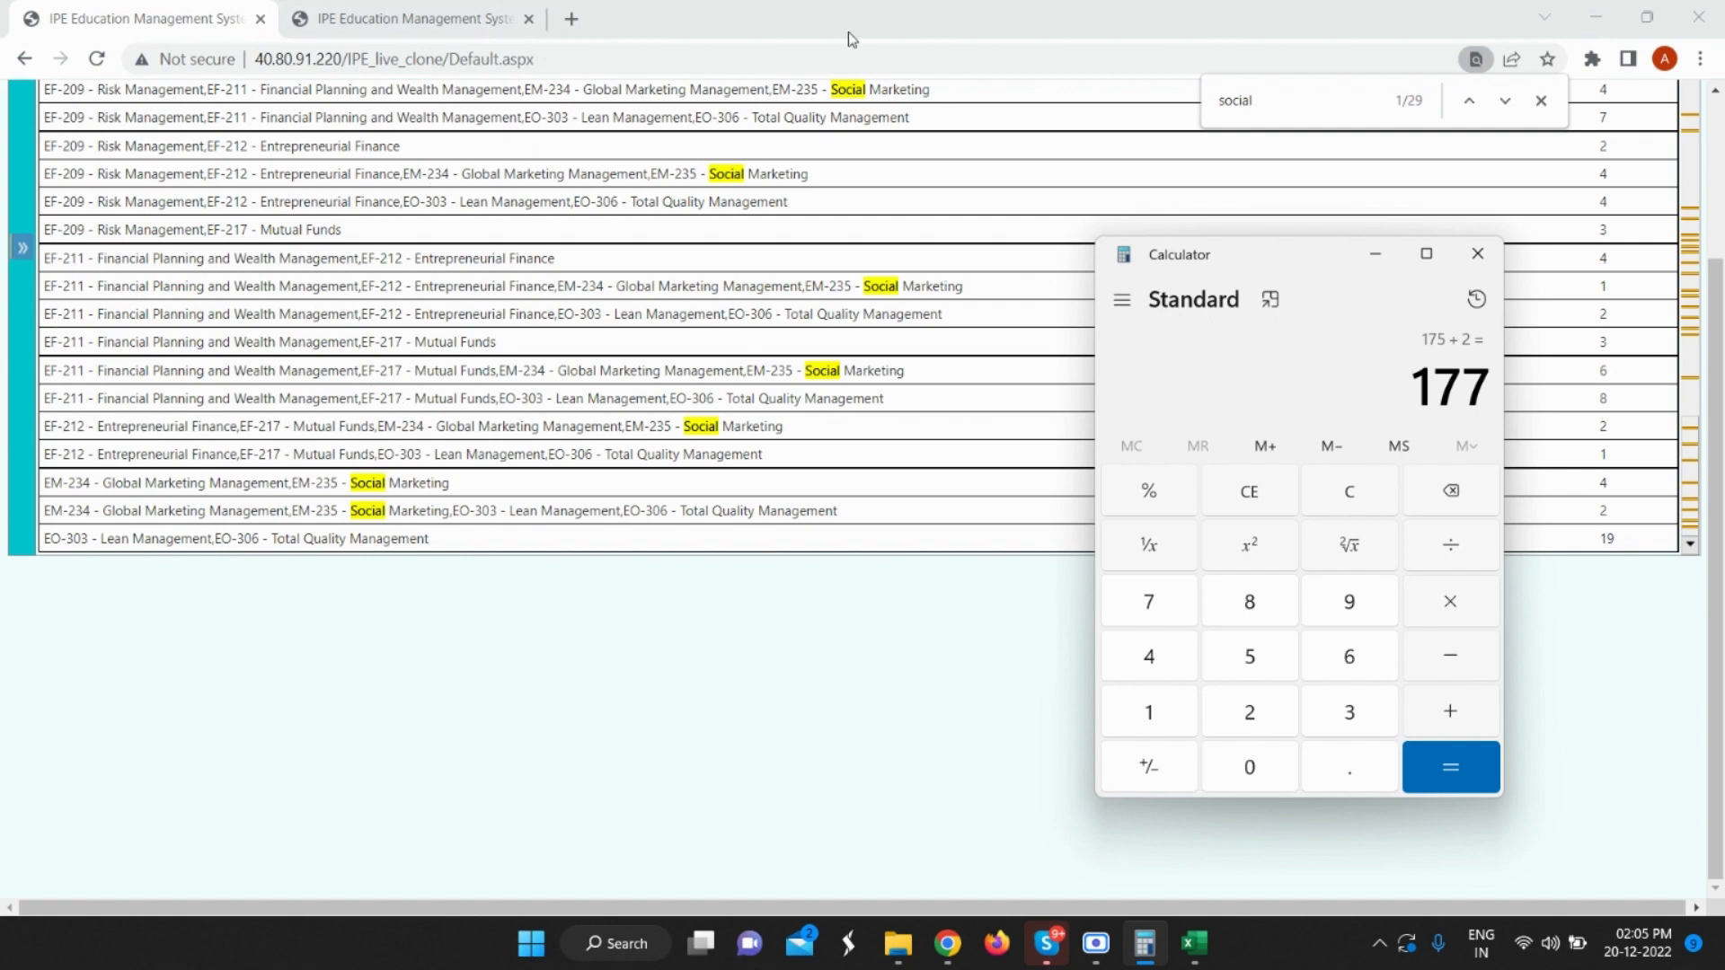
pyautogui.scroll(3, 705, 620)
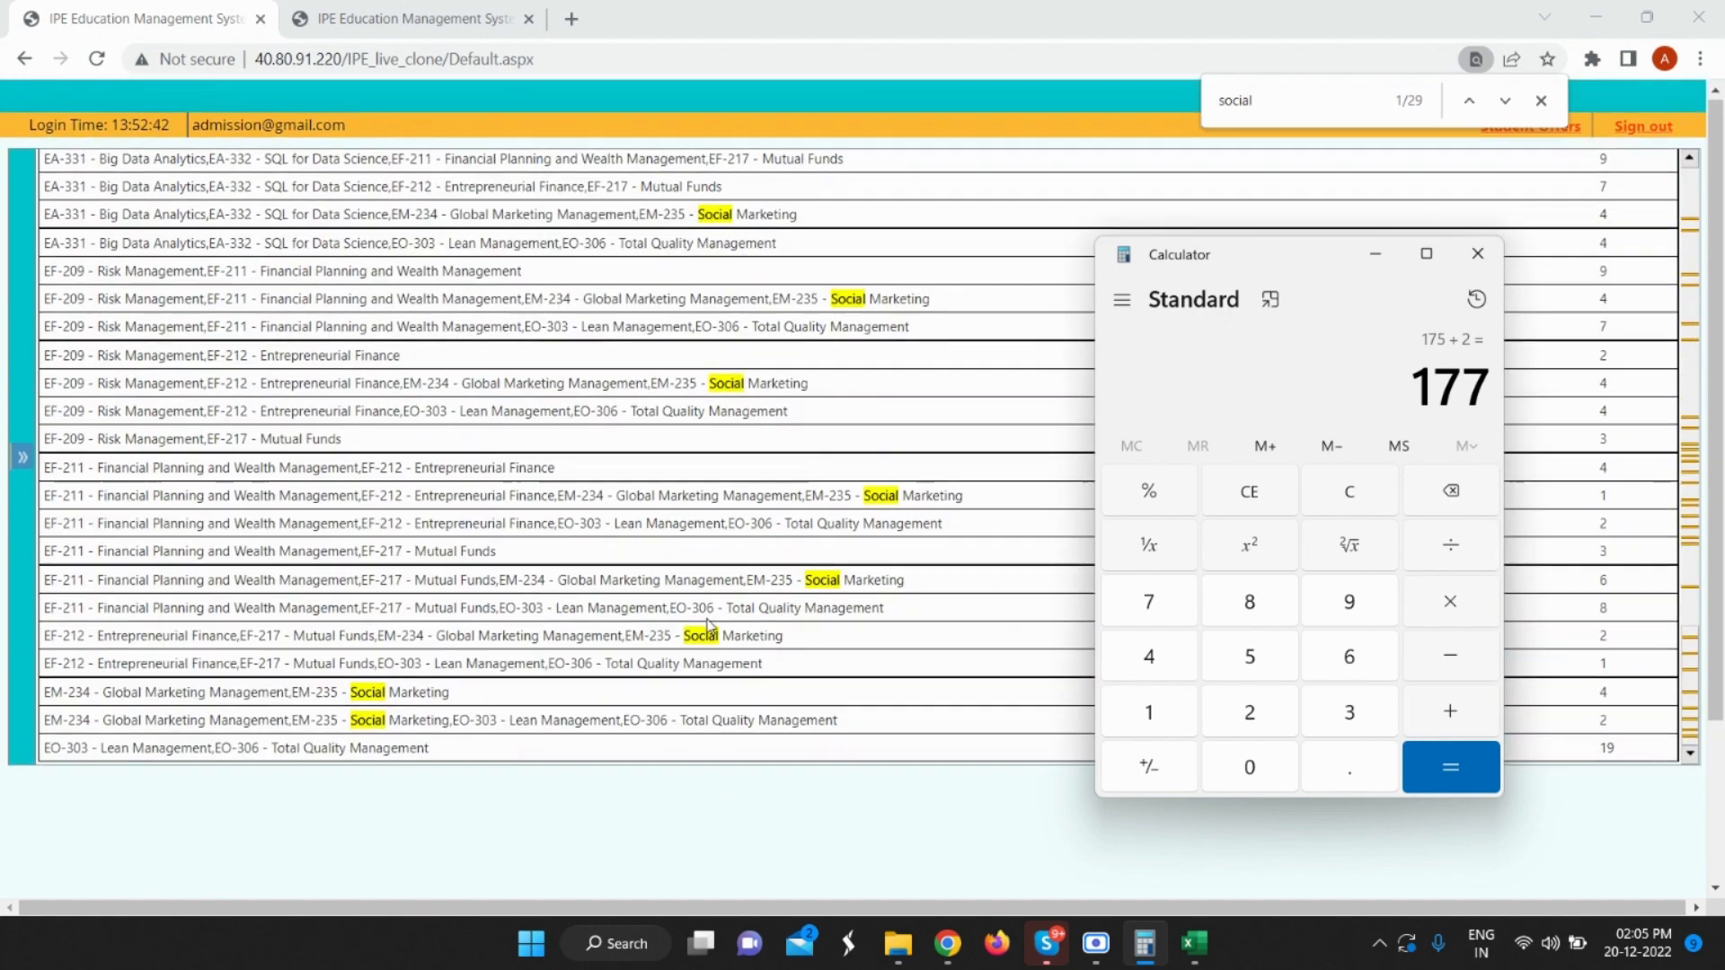
pyautogui.scroll(-1, 705, 620)
pyautogui.scroll(1, 704, 620)
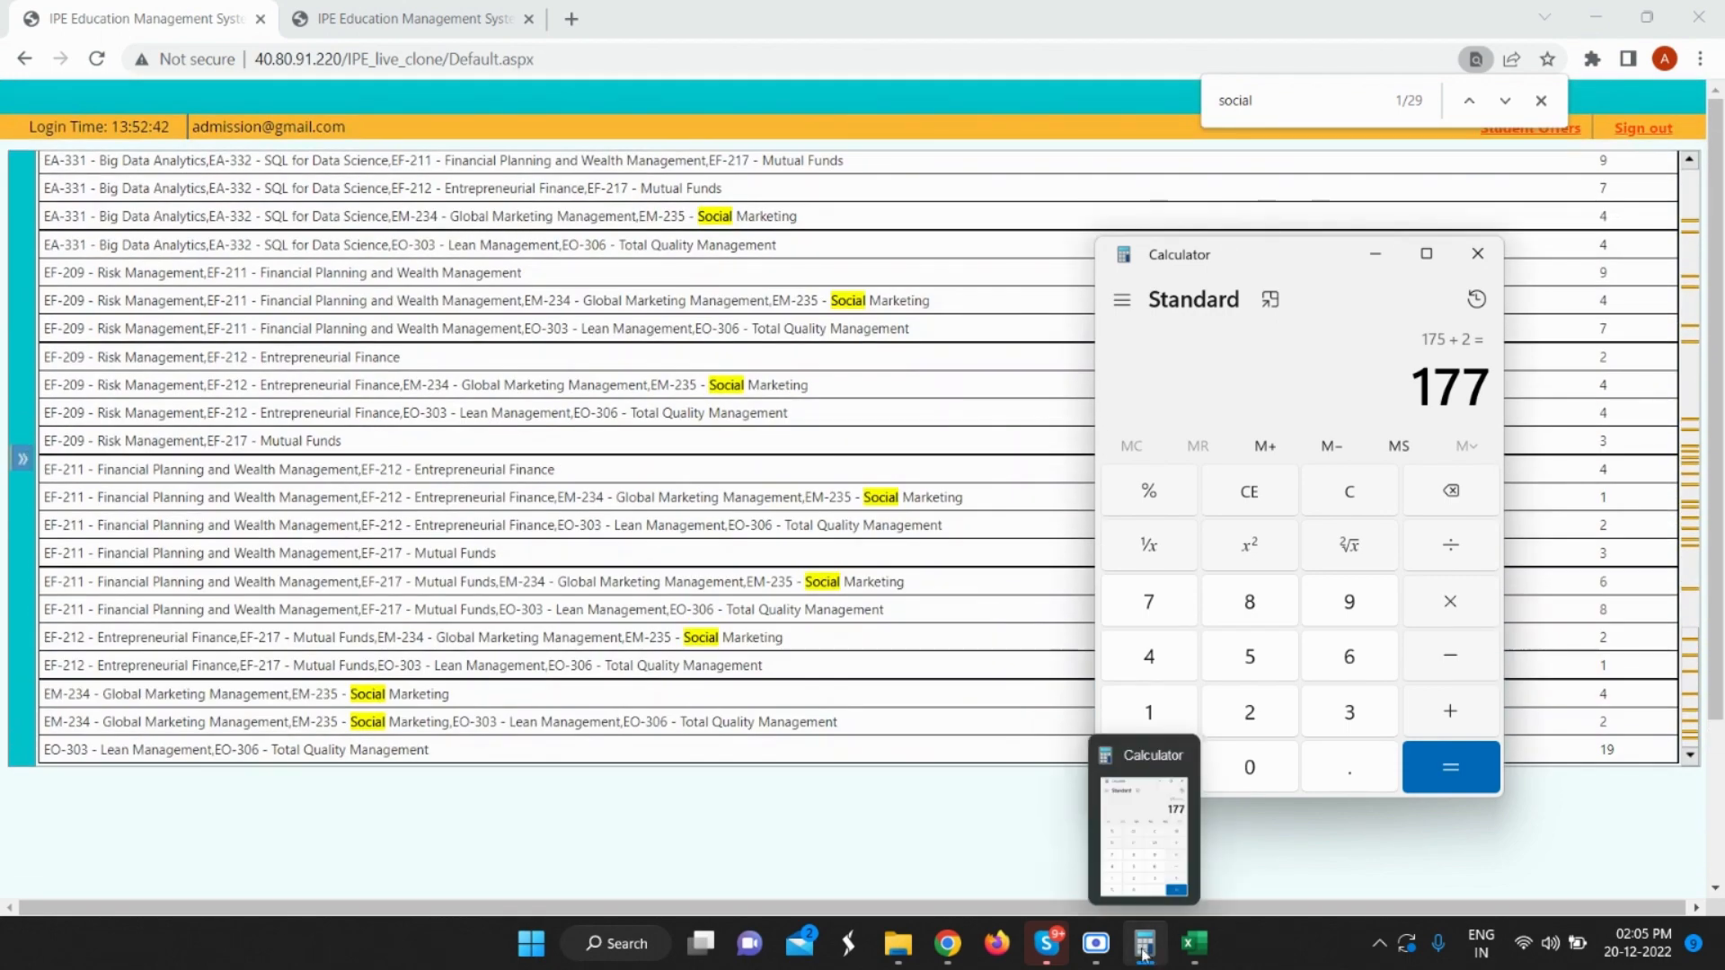
pyautogui.click(1102, 956)
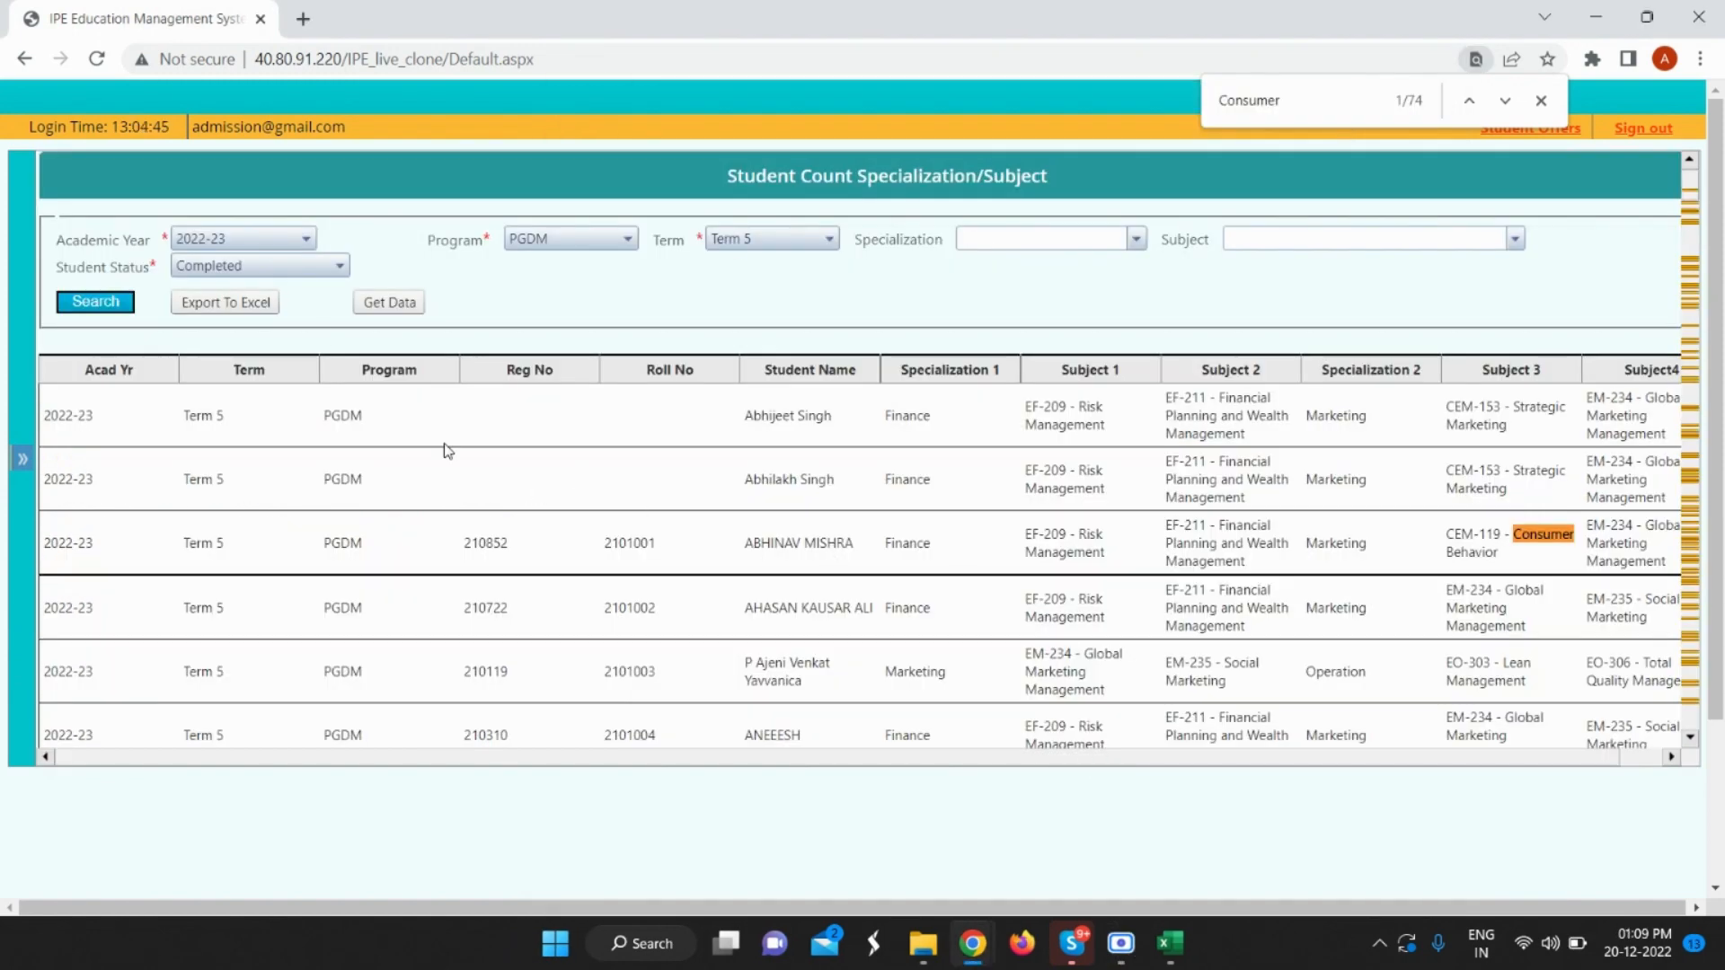
# Open the Division Allocation for Elective page of the admission process.
pyautogui.click(23, 461)
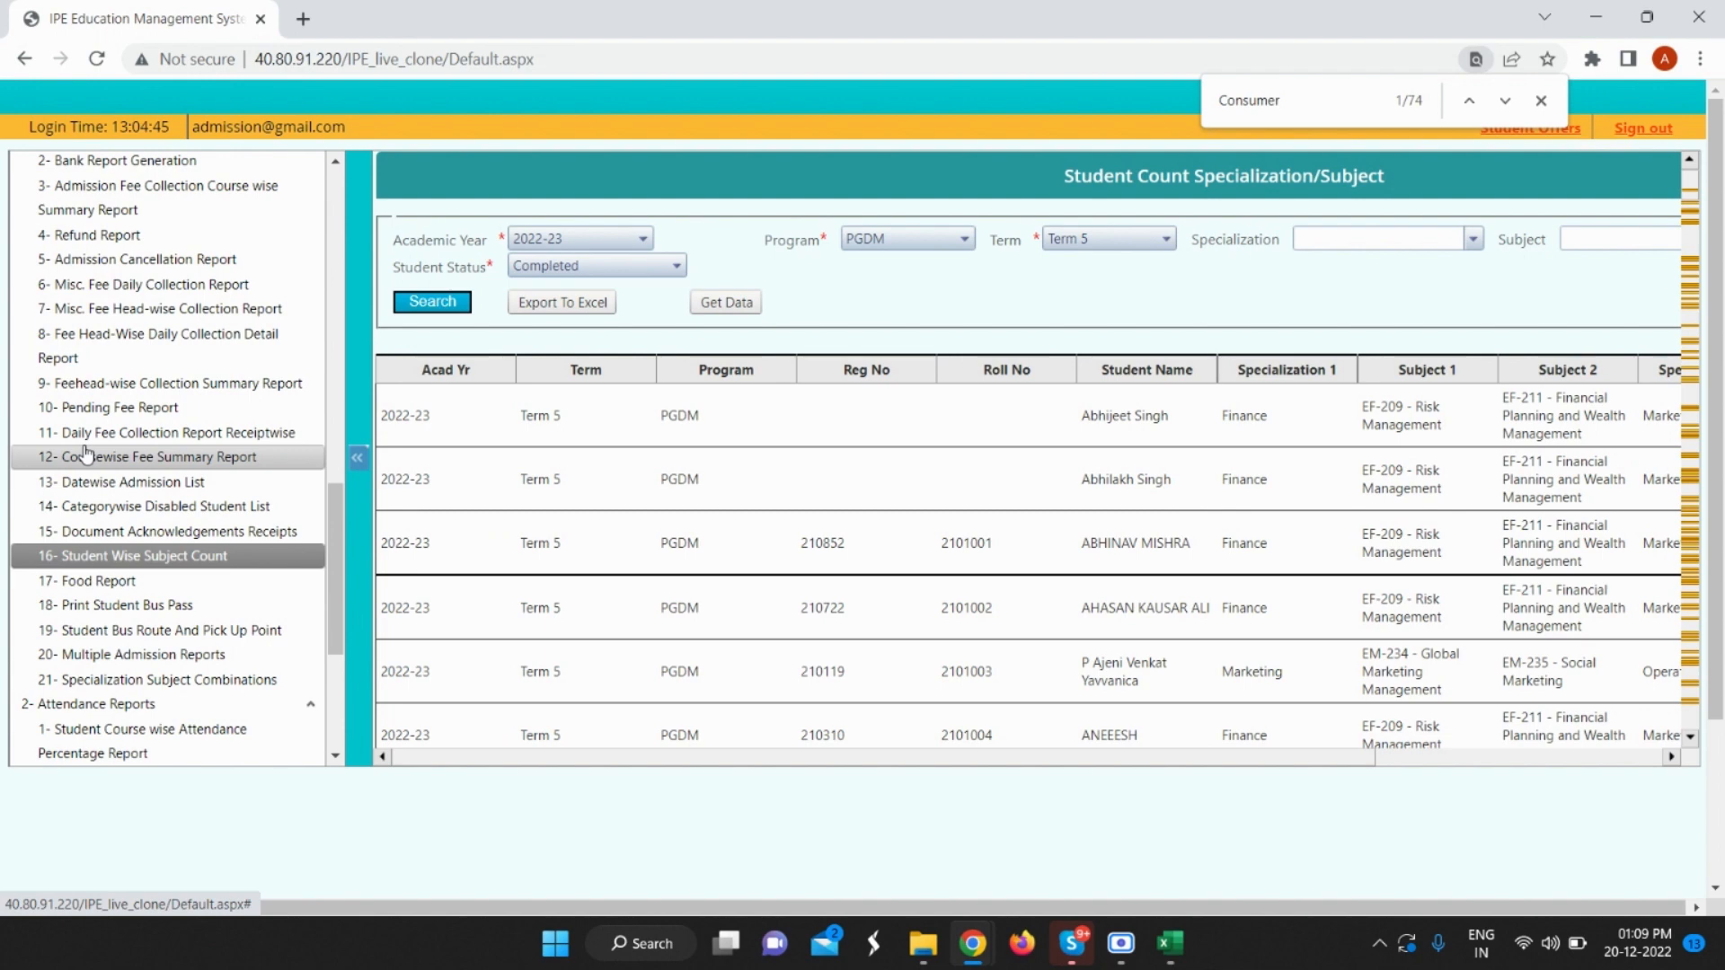
pyautogui.scroll(-4, 117, 502)
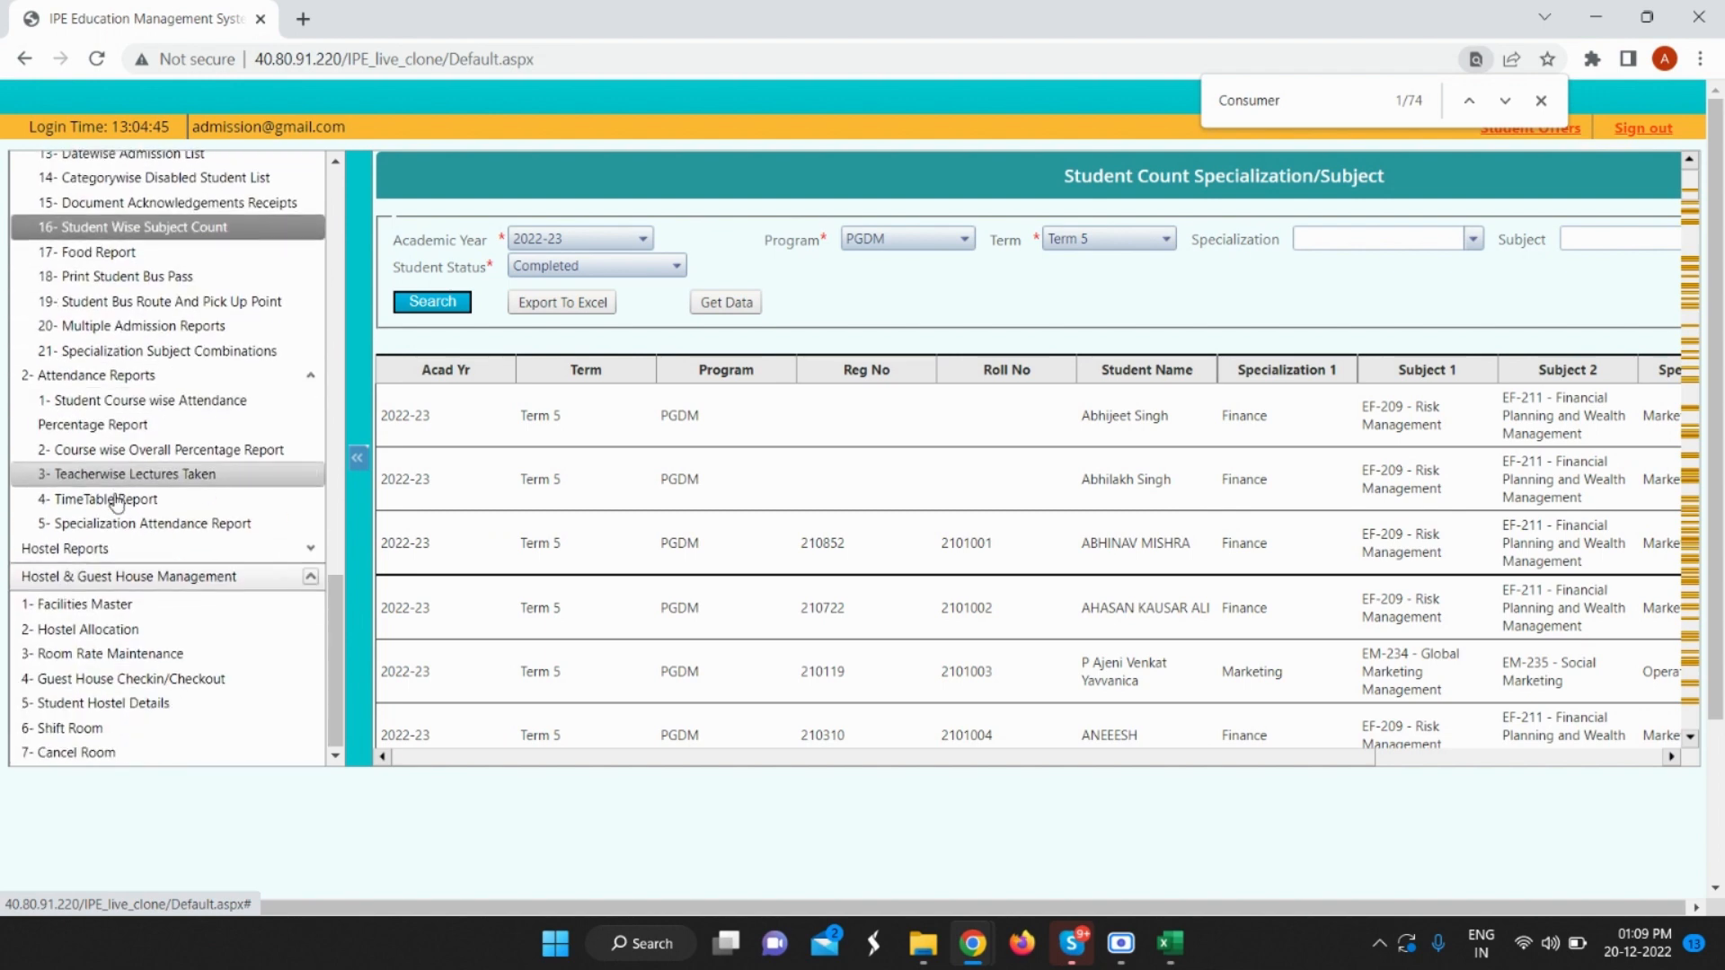
pyautogui.scroll(10, 117, 501)
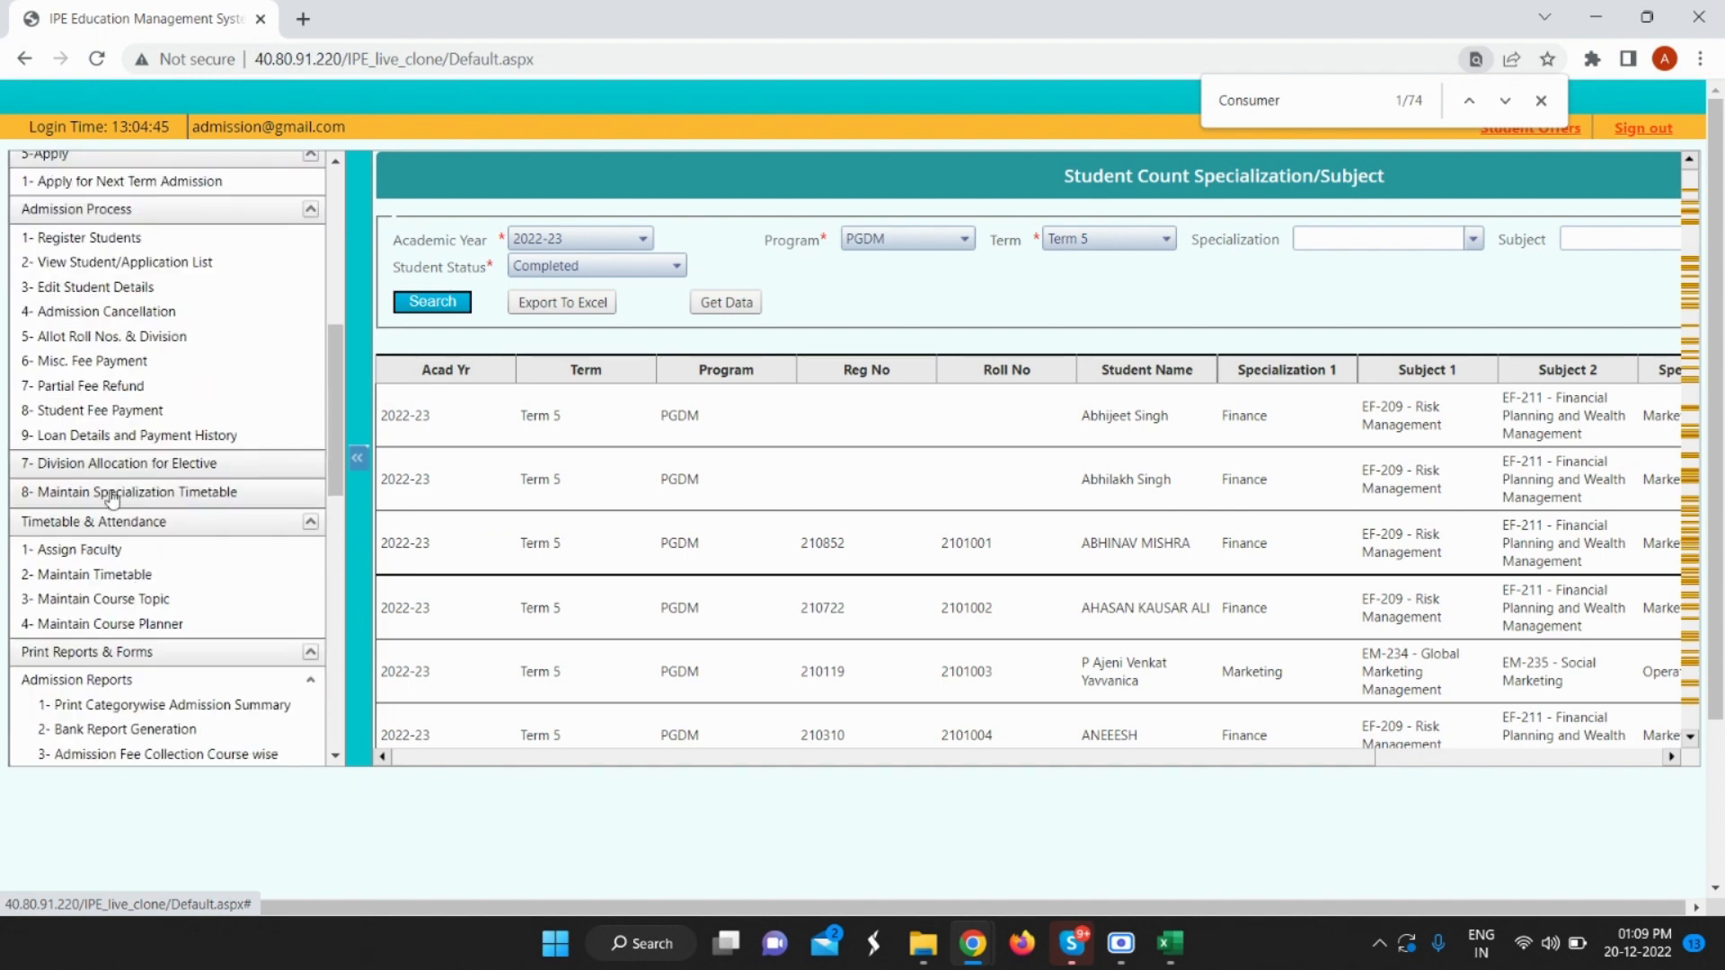
pyautogui.click(119, 467)
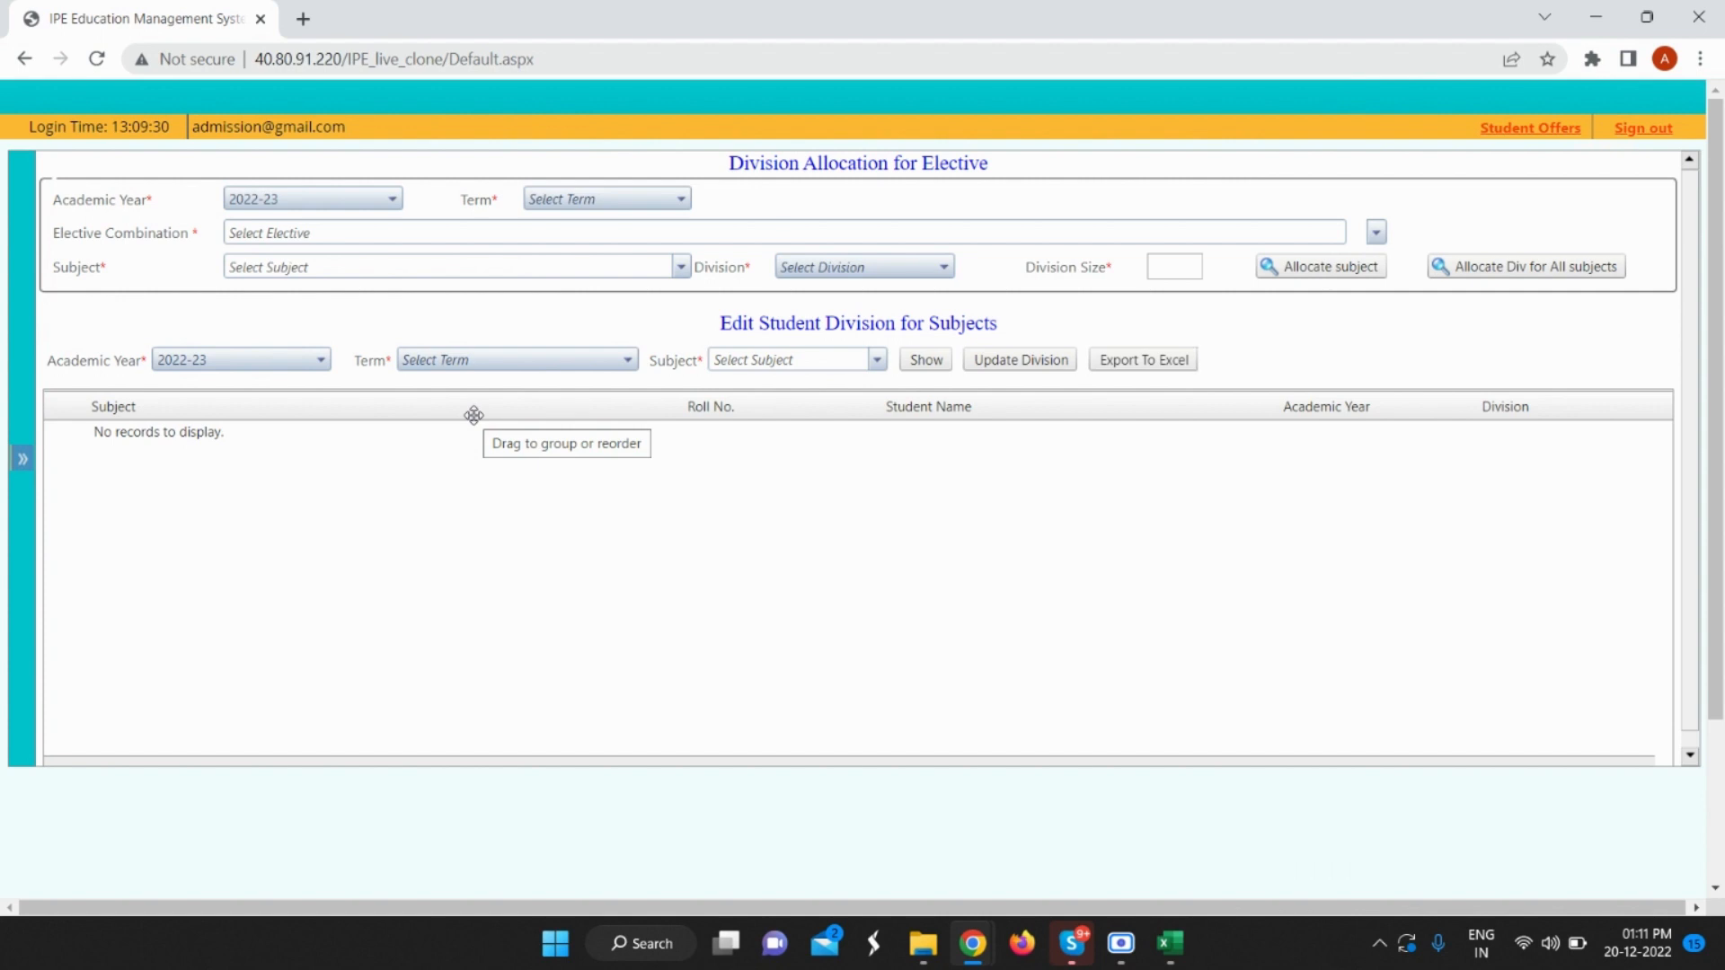
pyautogui.scroll(-1, 386, 415)
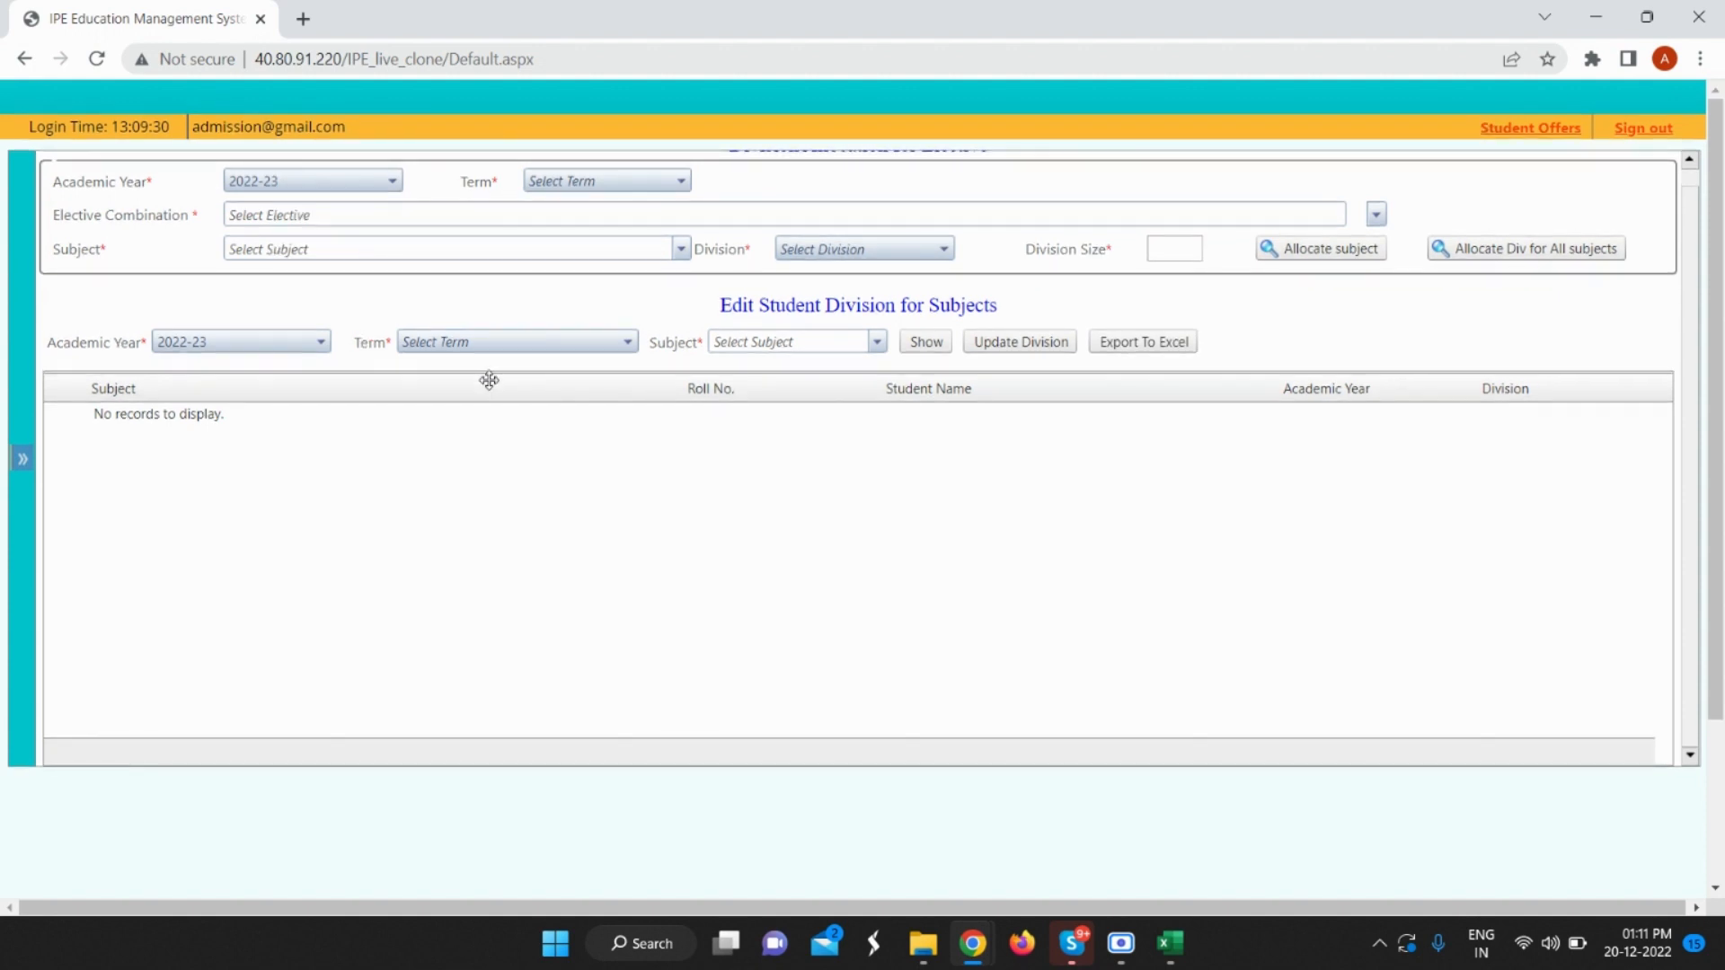
pyautogui.scroll(1, 490, 382)
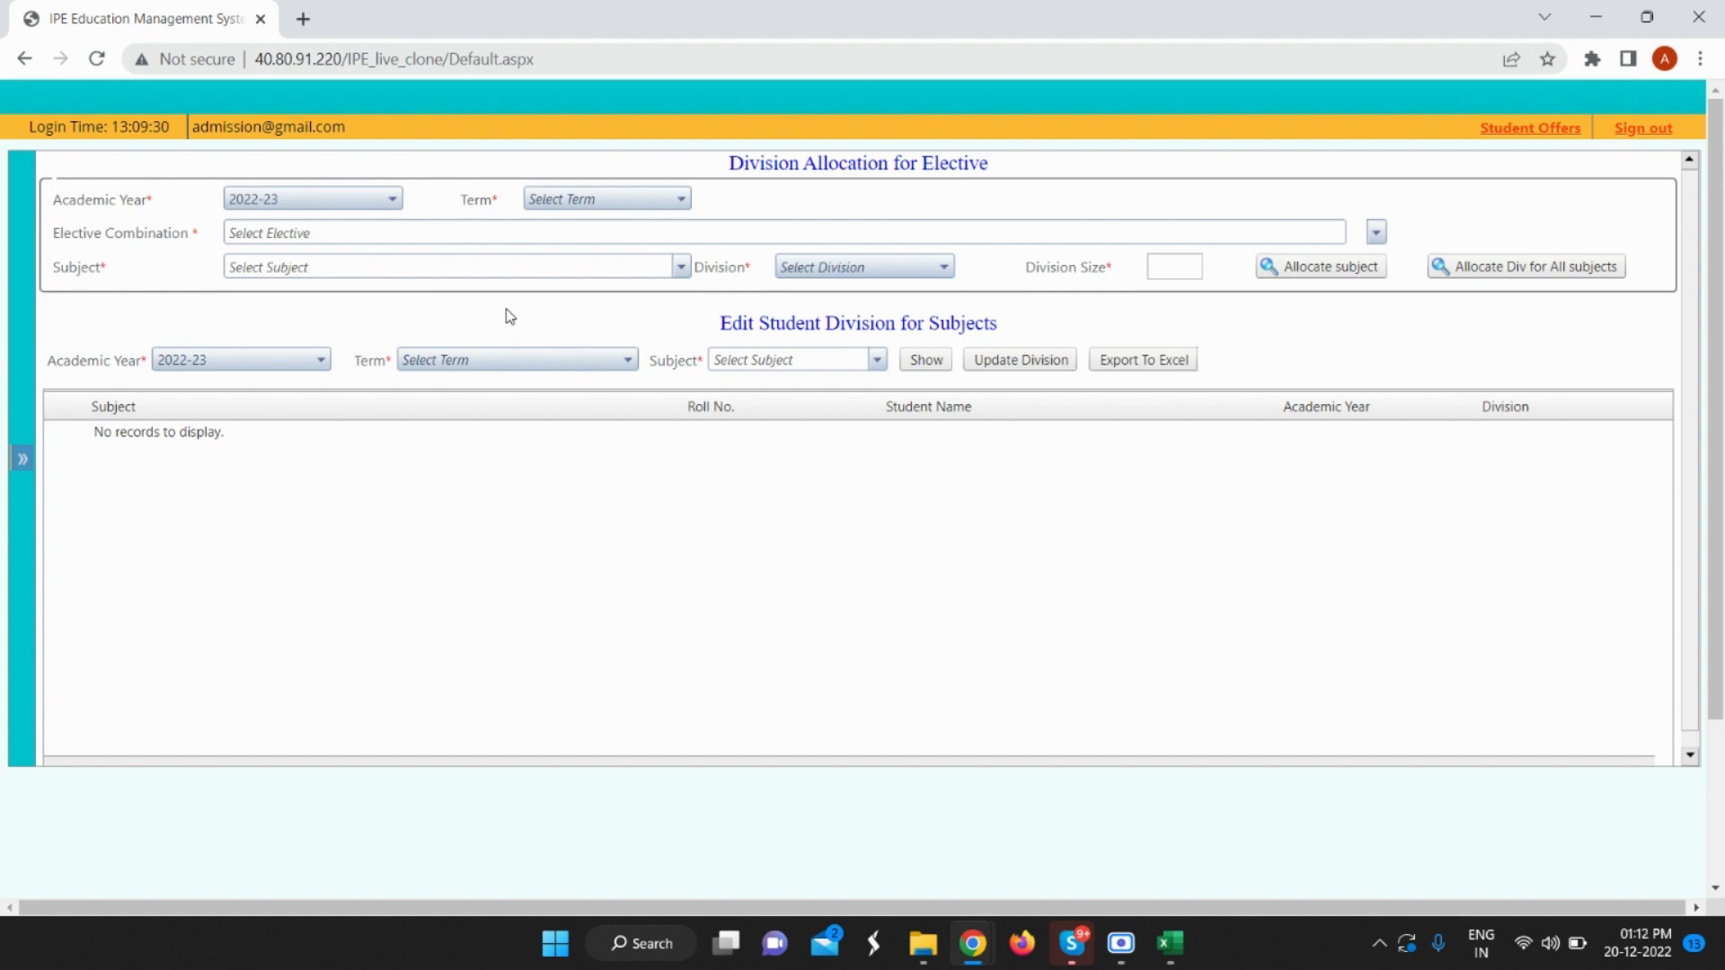
# For Term 5, select the elective combination of Organization Development, Leadership and Change Management, Risk Management and Mutual Funds (CEH-126, CEH-134, EF-209, EF-217).
pyautogui.click(598, 200)
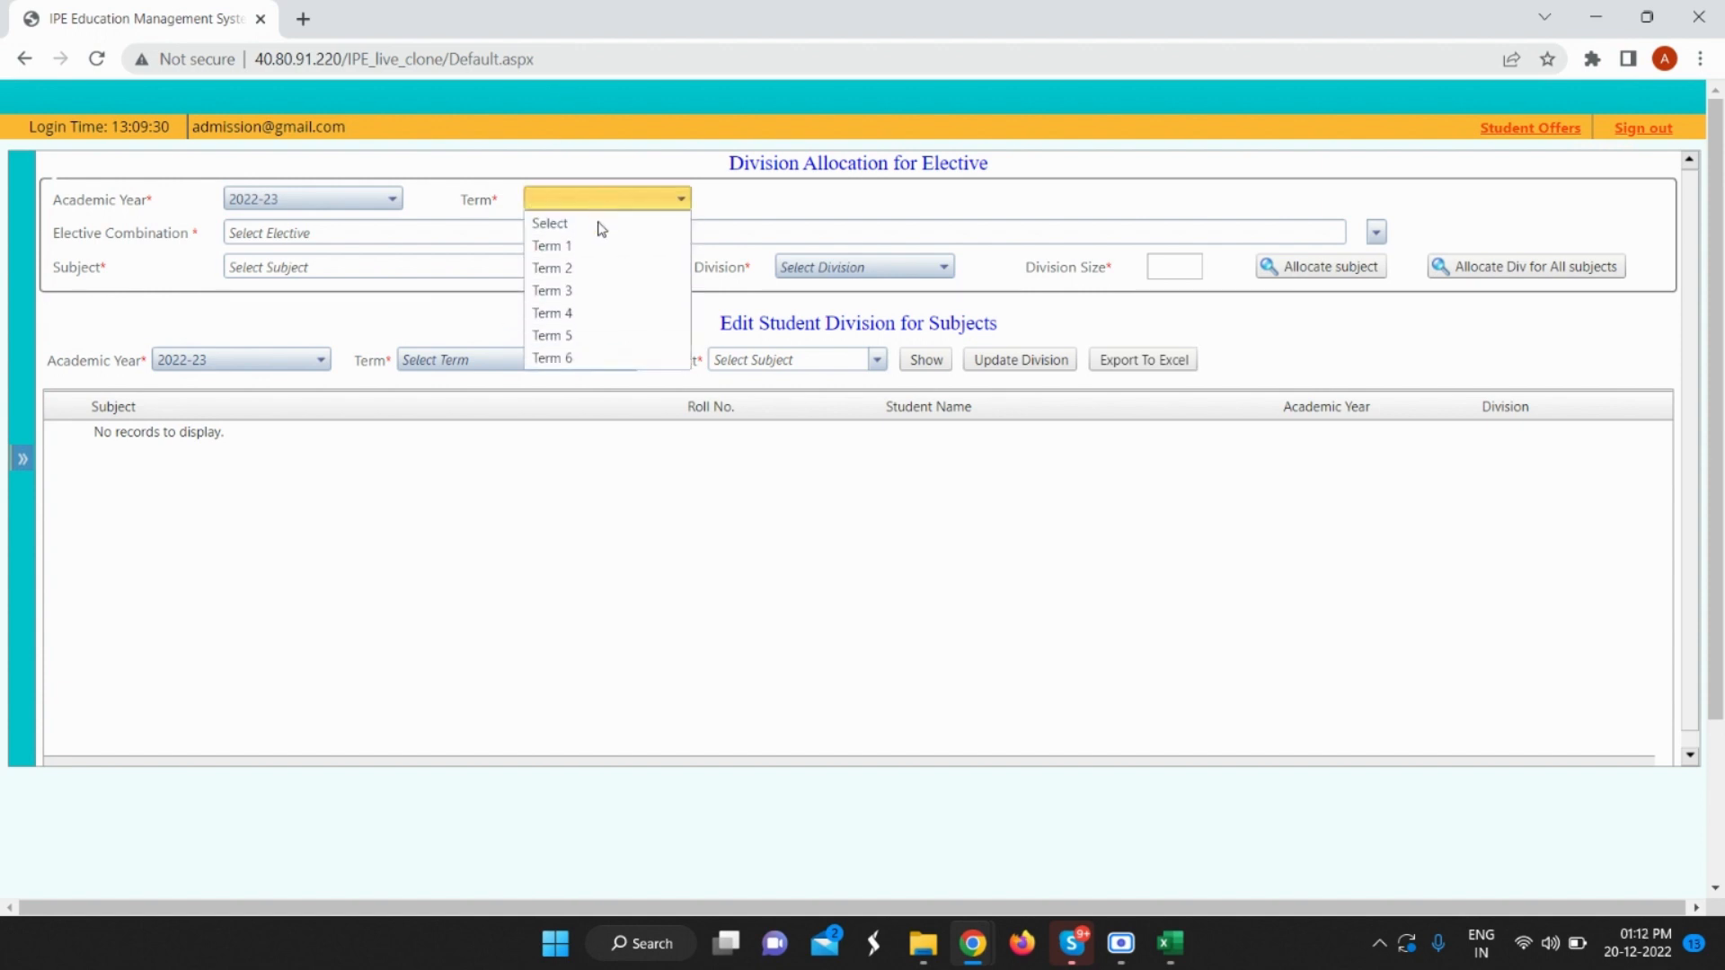
pyautogui.click(588, 335)
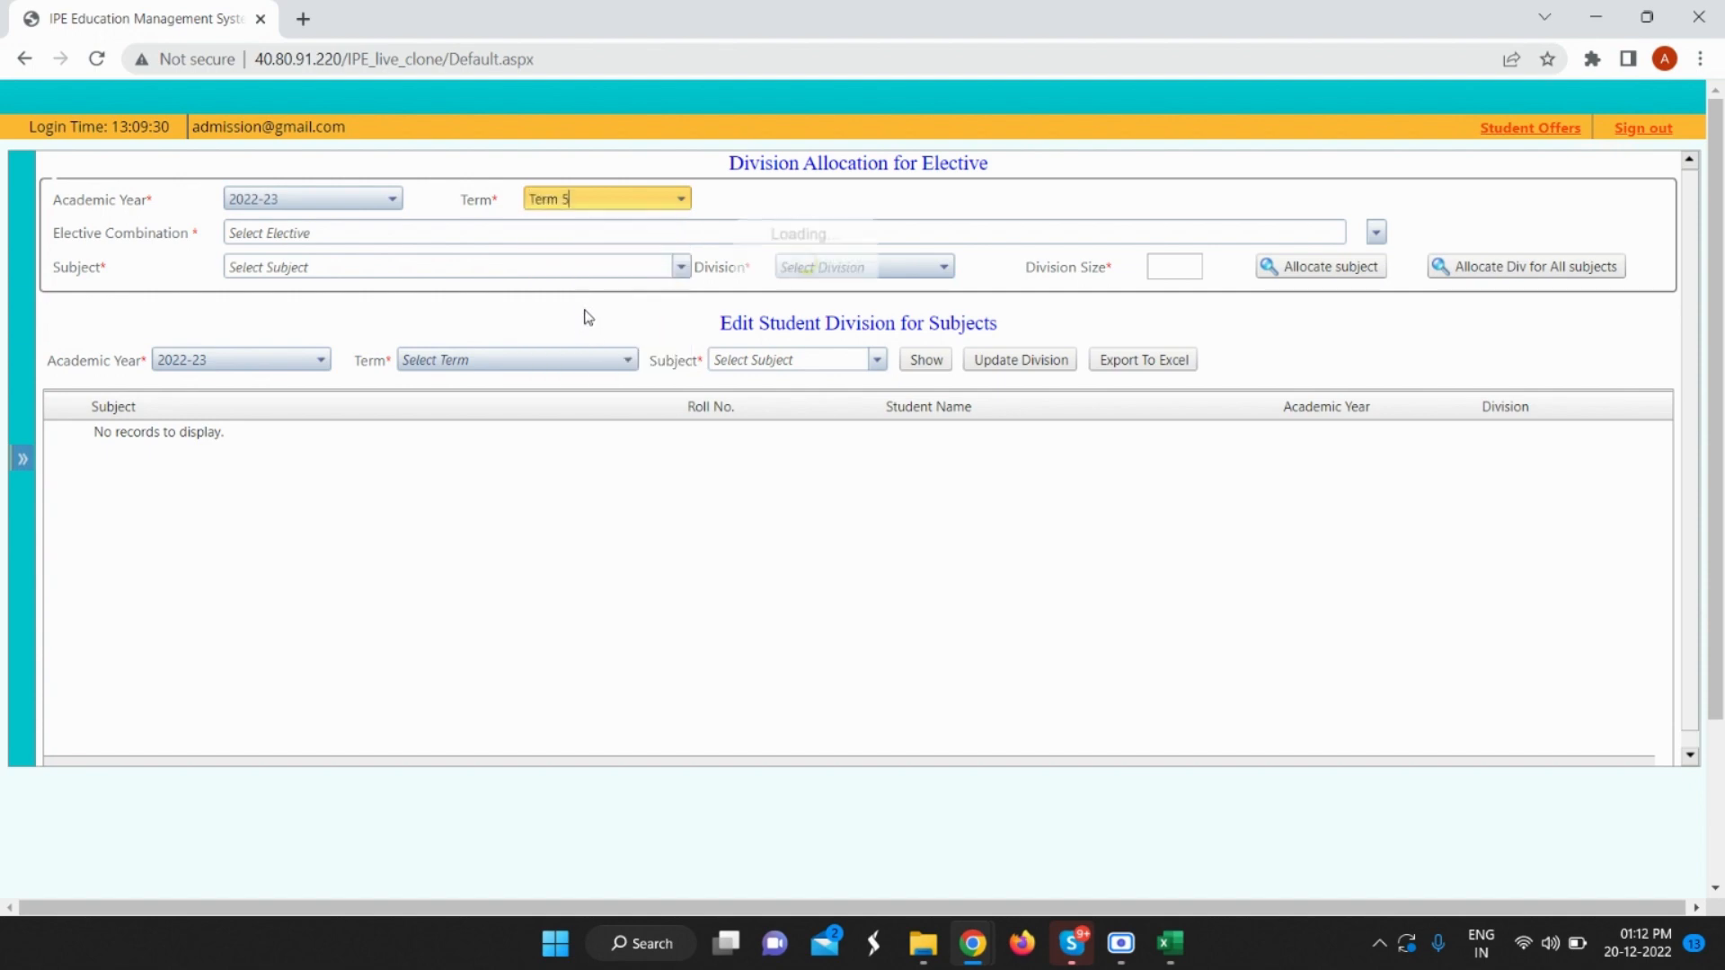
pyautogui.click(596, 225)
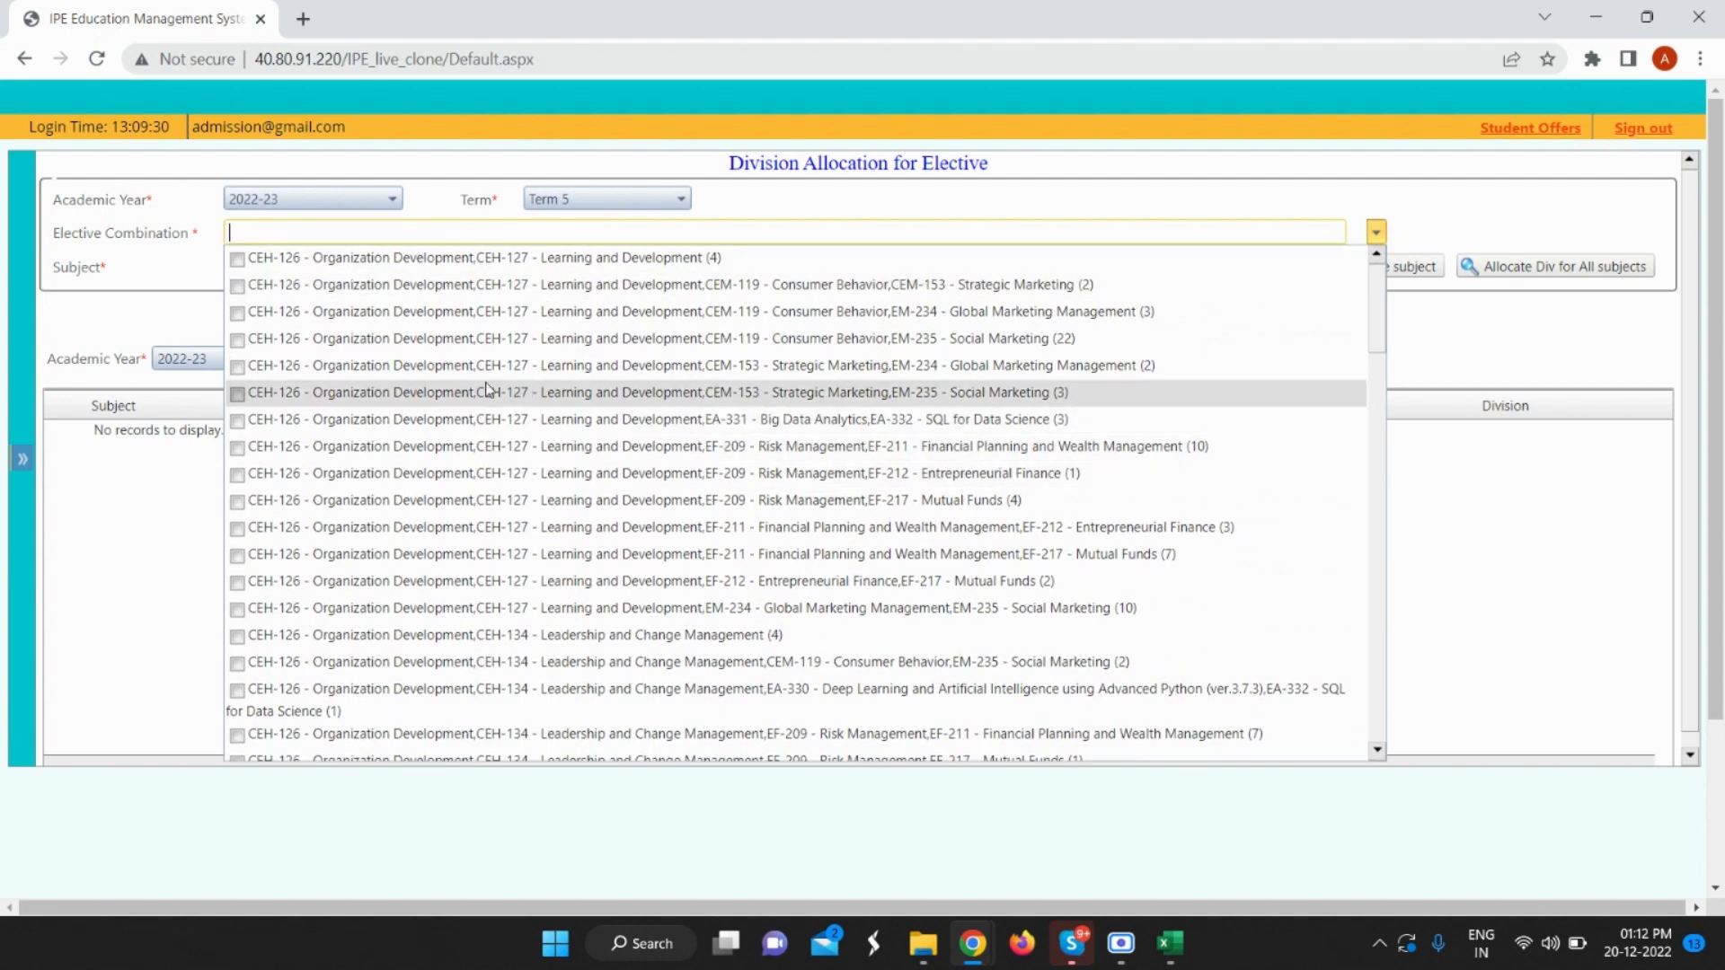
pyautogui.scroll(-10, 486, 388)
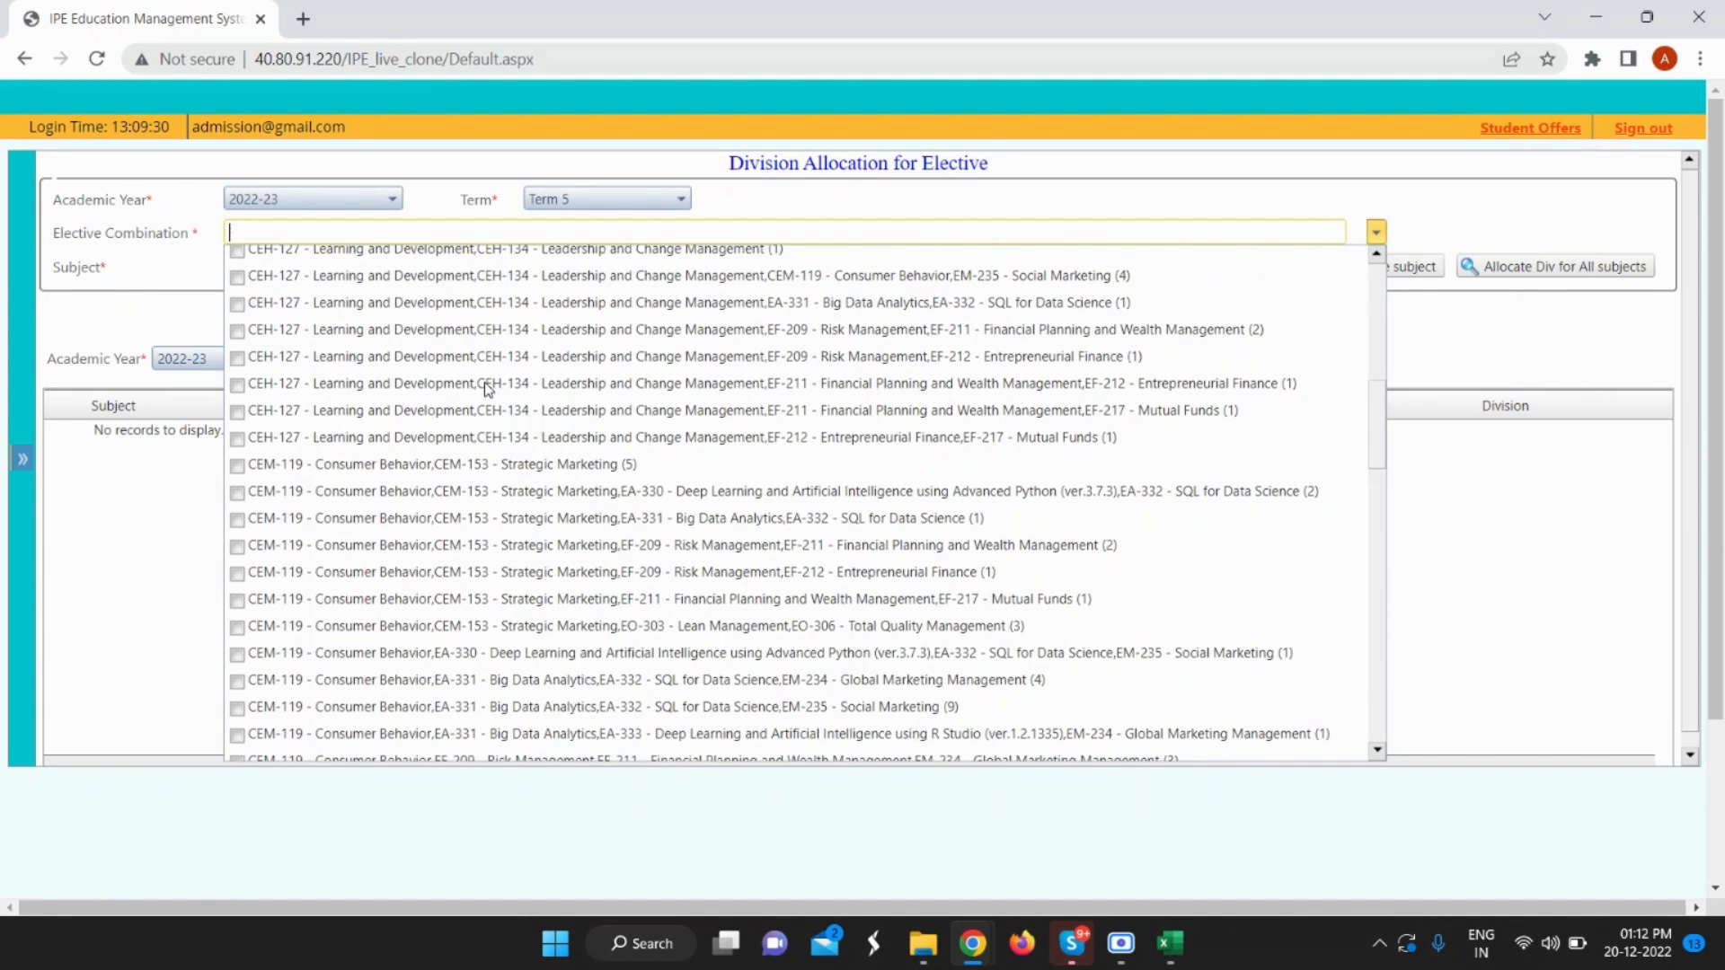
pyautogui.scroll(-3, 486, 388)
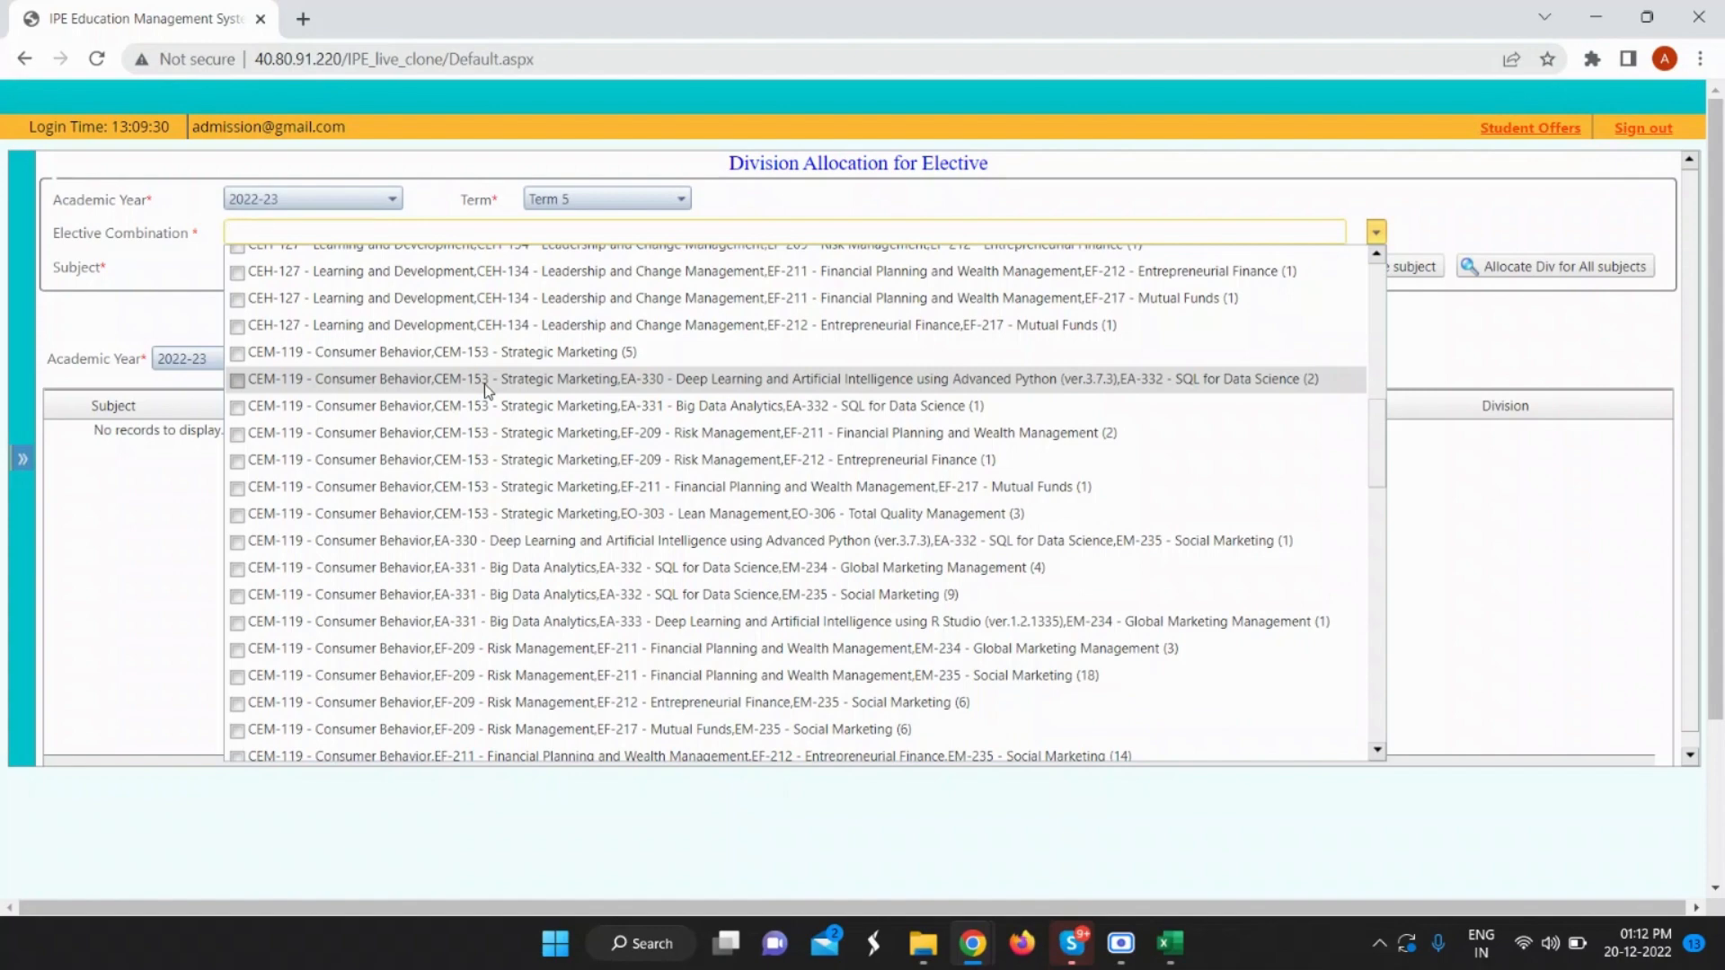
pyautogui.scroll(-10, 482, 449)
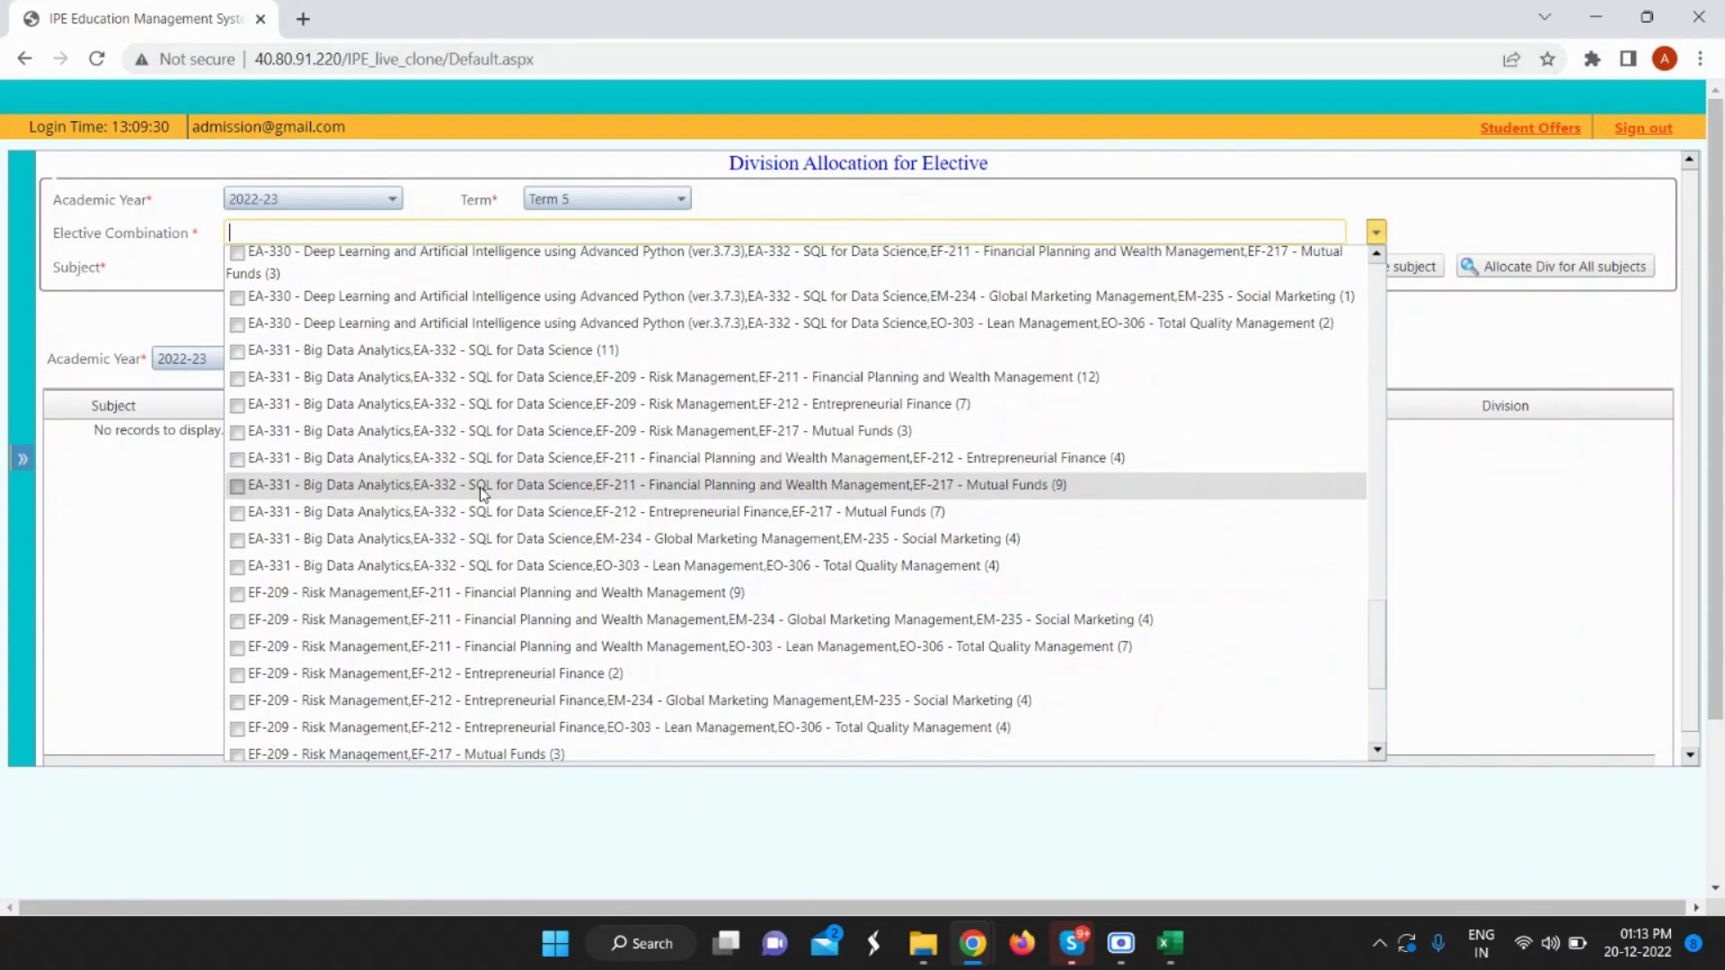
pyautogui.scroll(15, 480, 487)
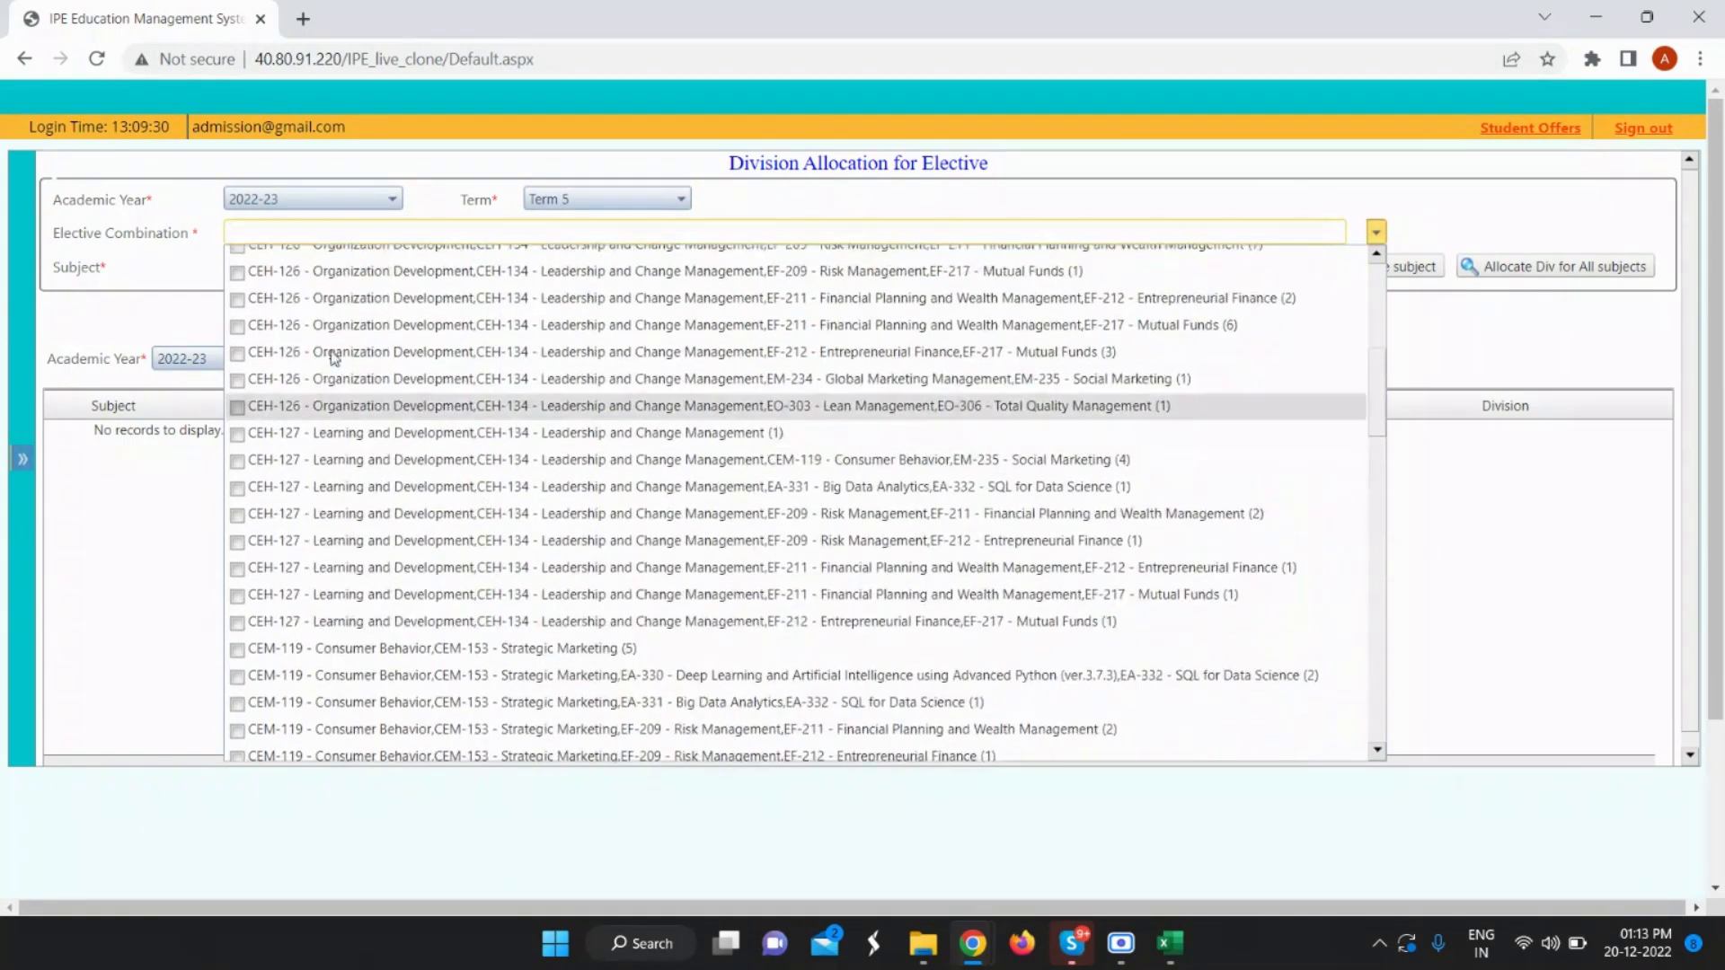
pyautogui.click(238, 273)
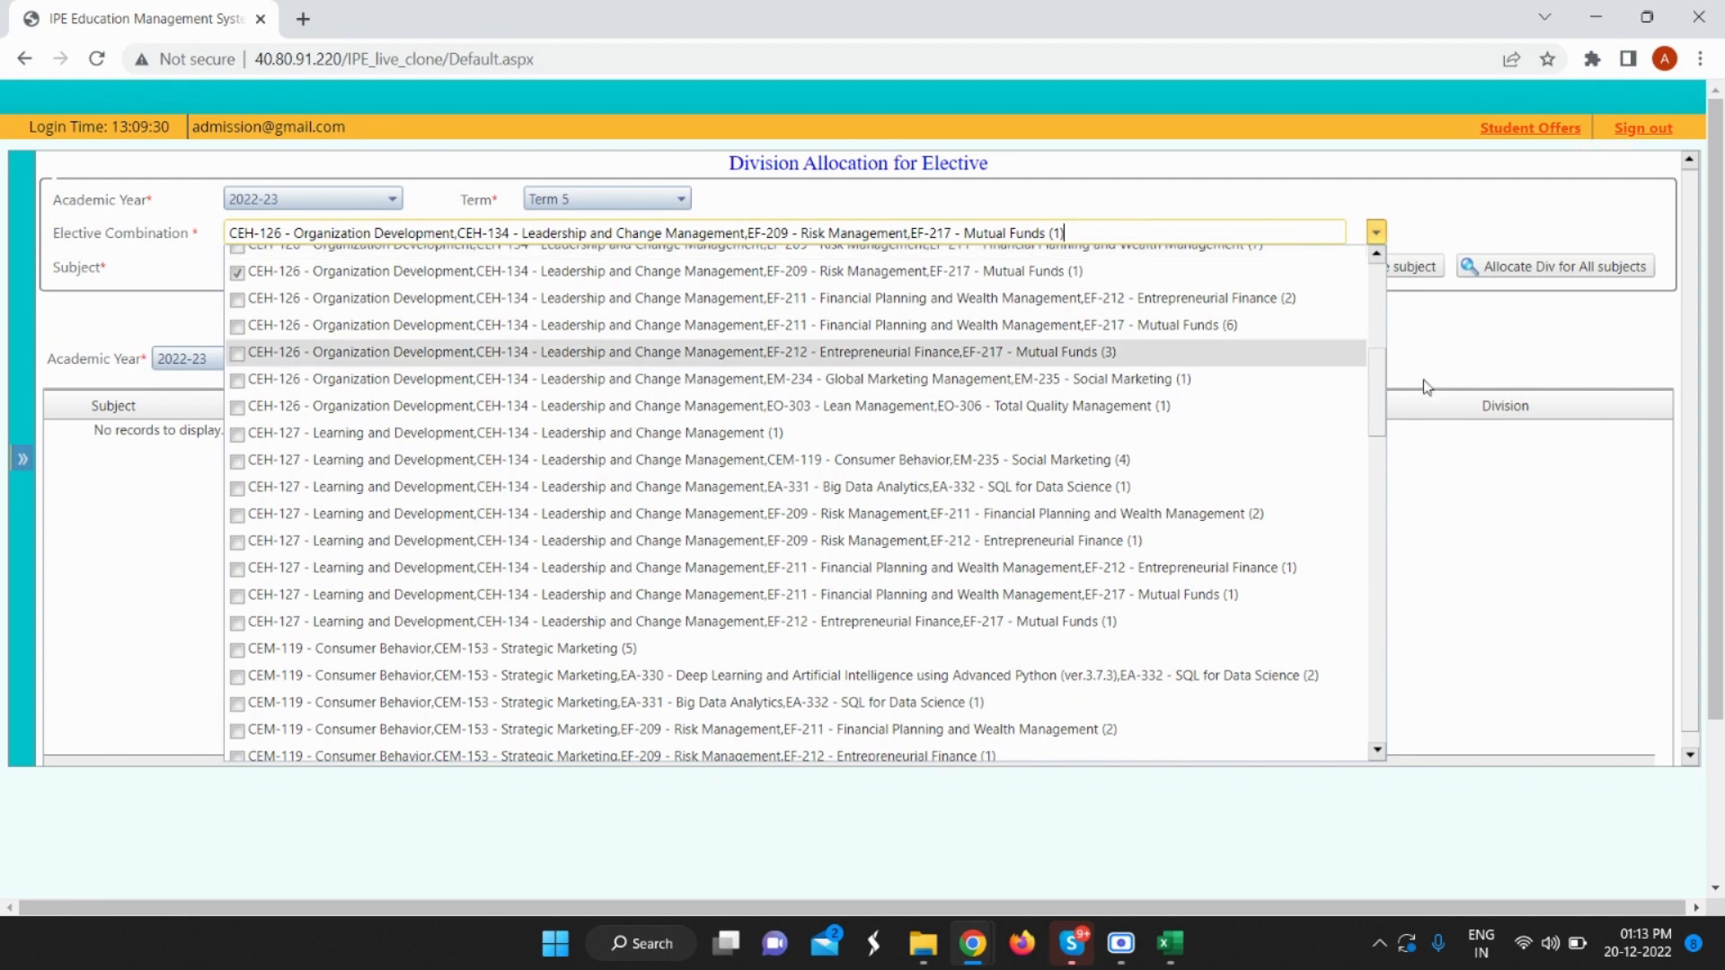
# Allocate division A with a division size of 2 for all subjects of the selected elective combination.
pyautogui.click(1444, 357)
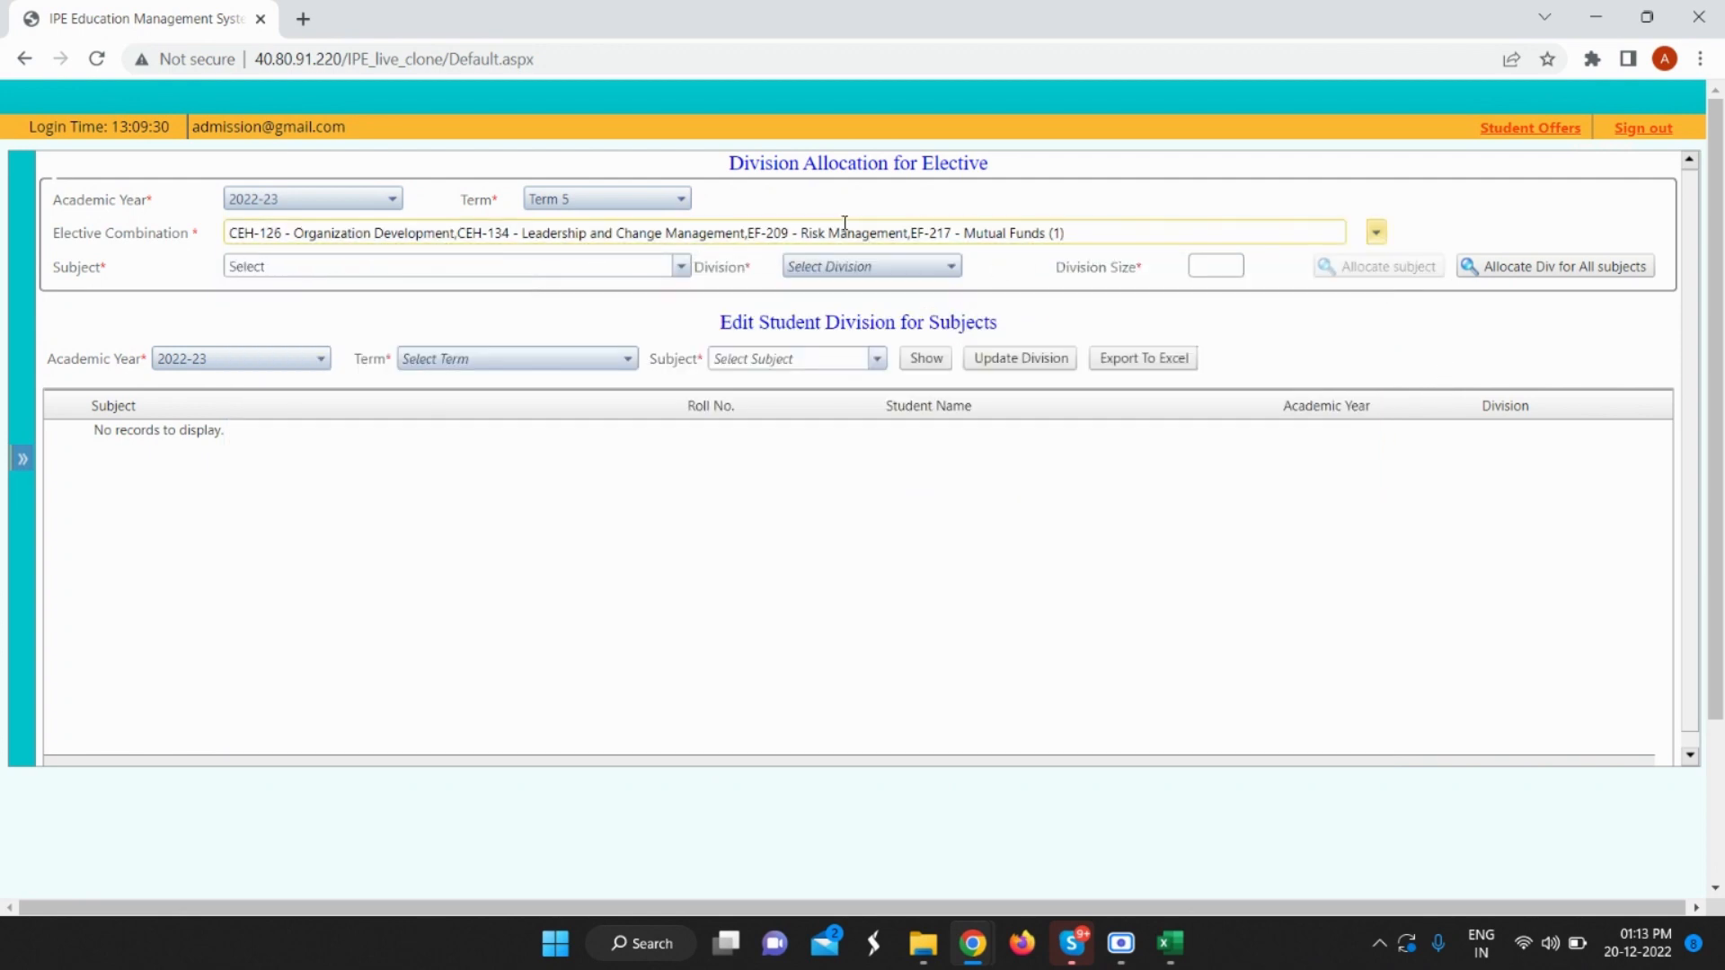
pyautogui.click(870, 268)
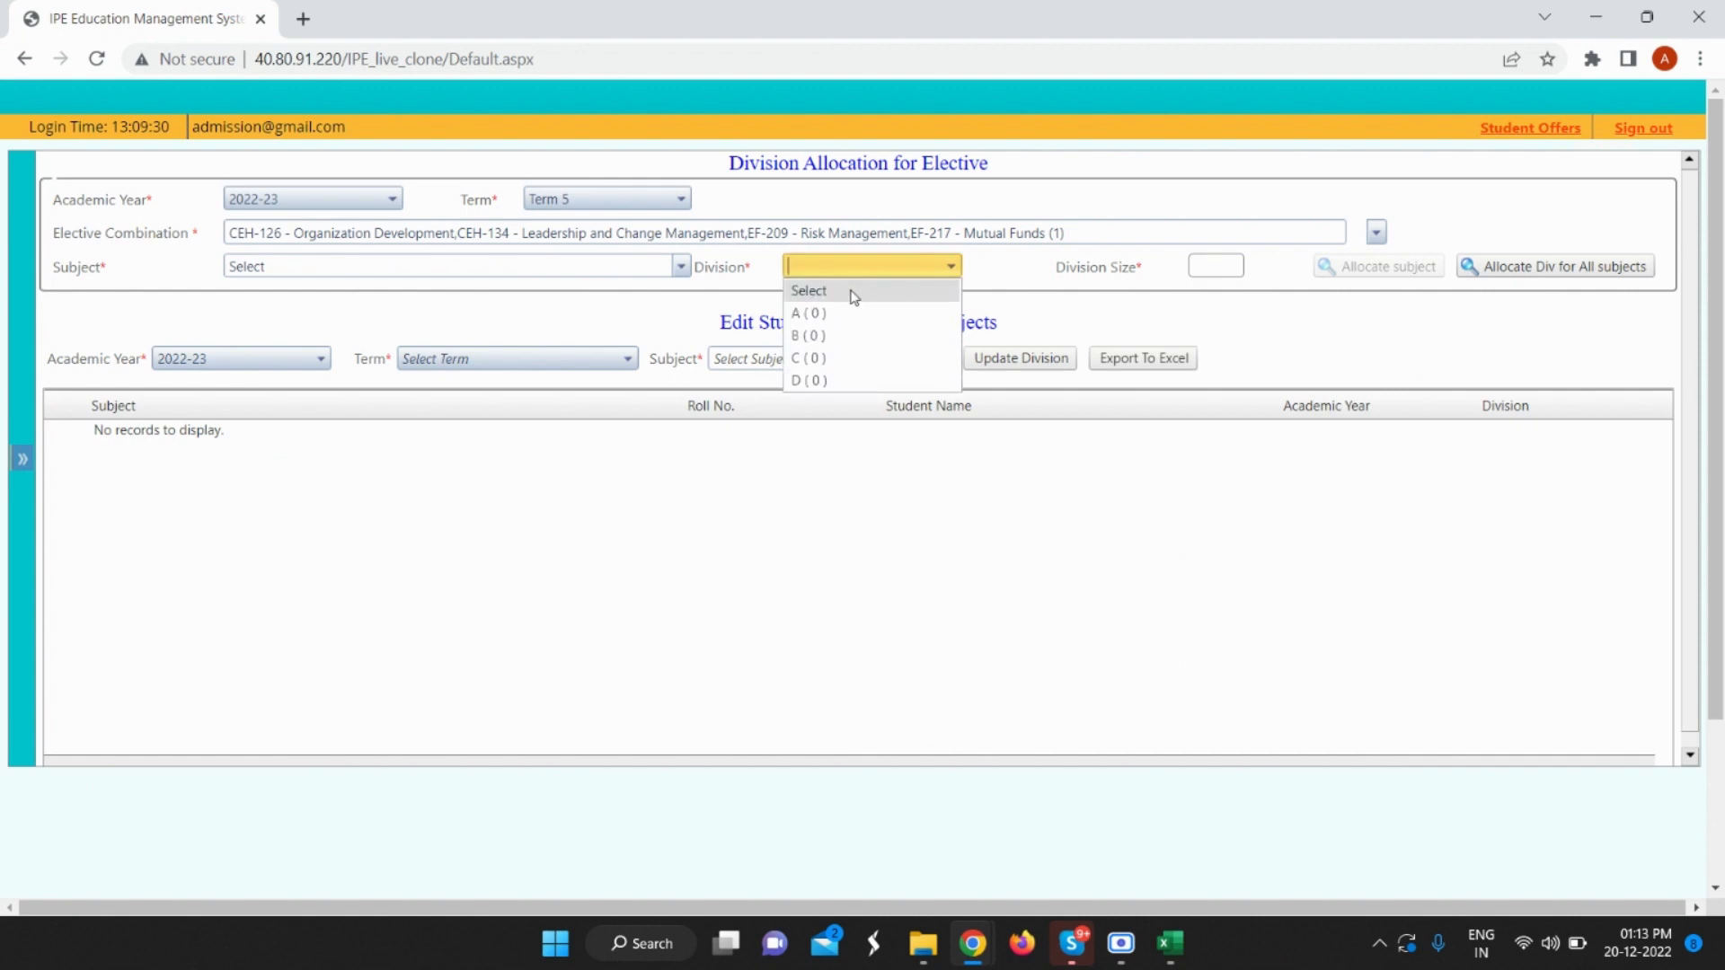
pyautogui.click(854, 315)
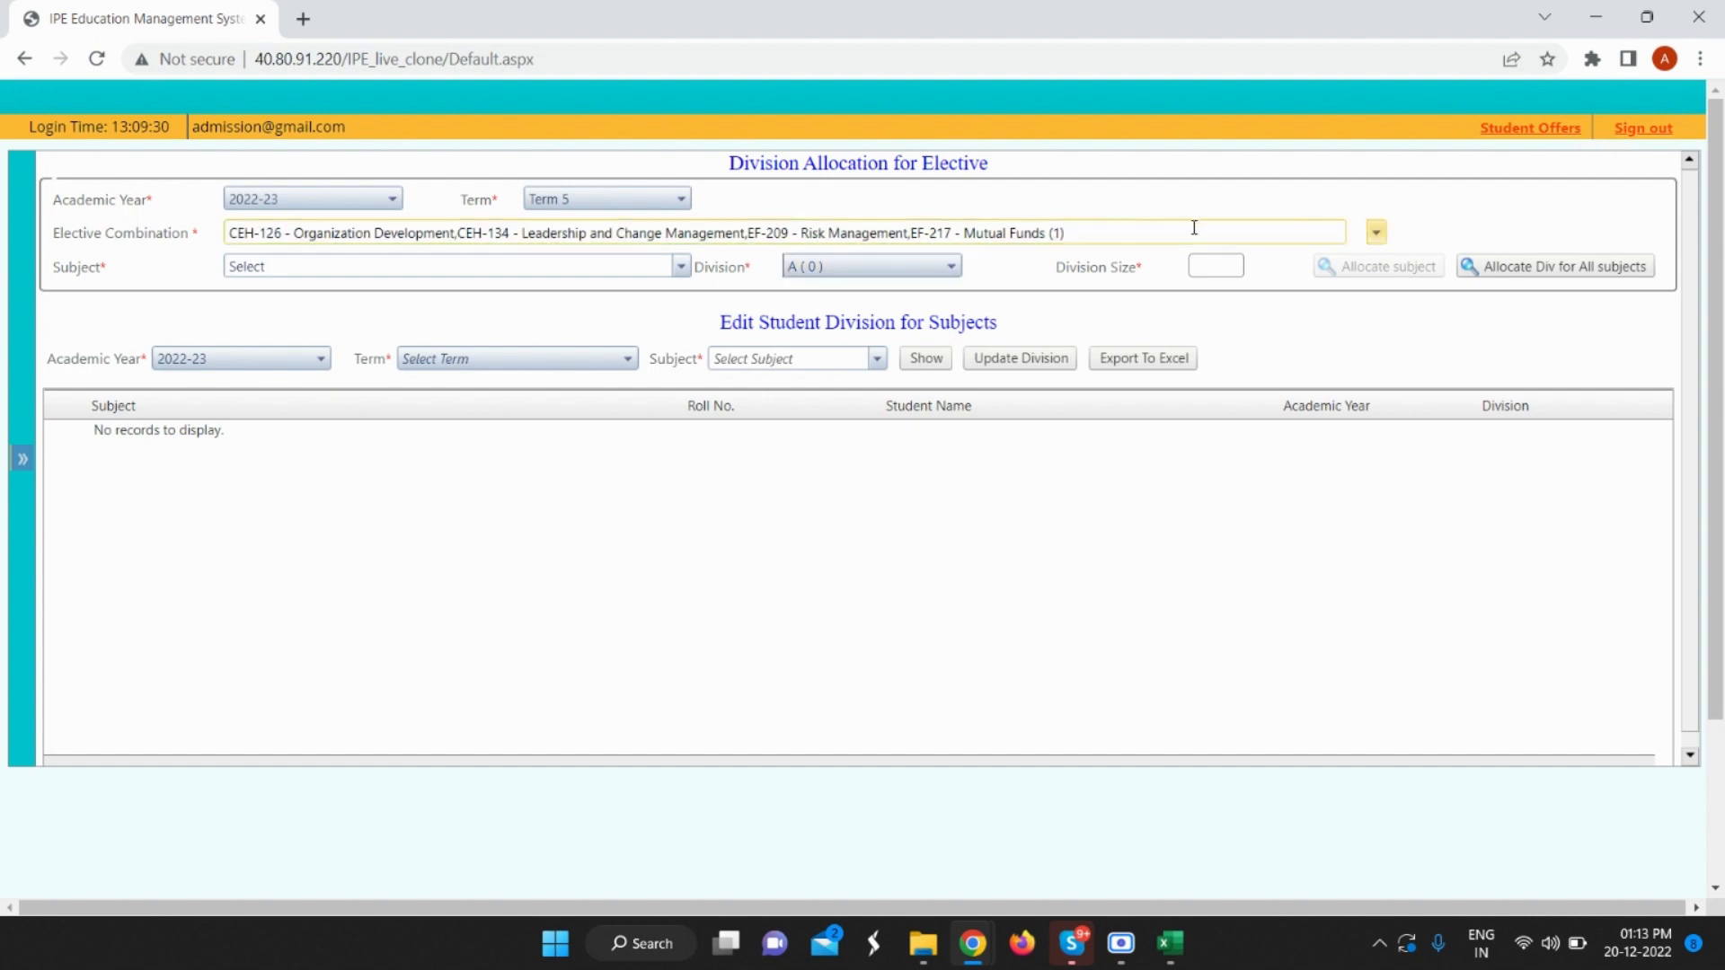
pyautogui.click(1217, 268)
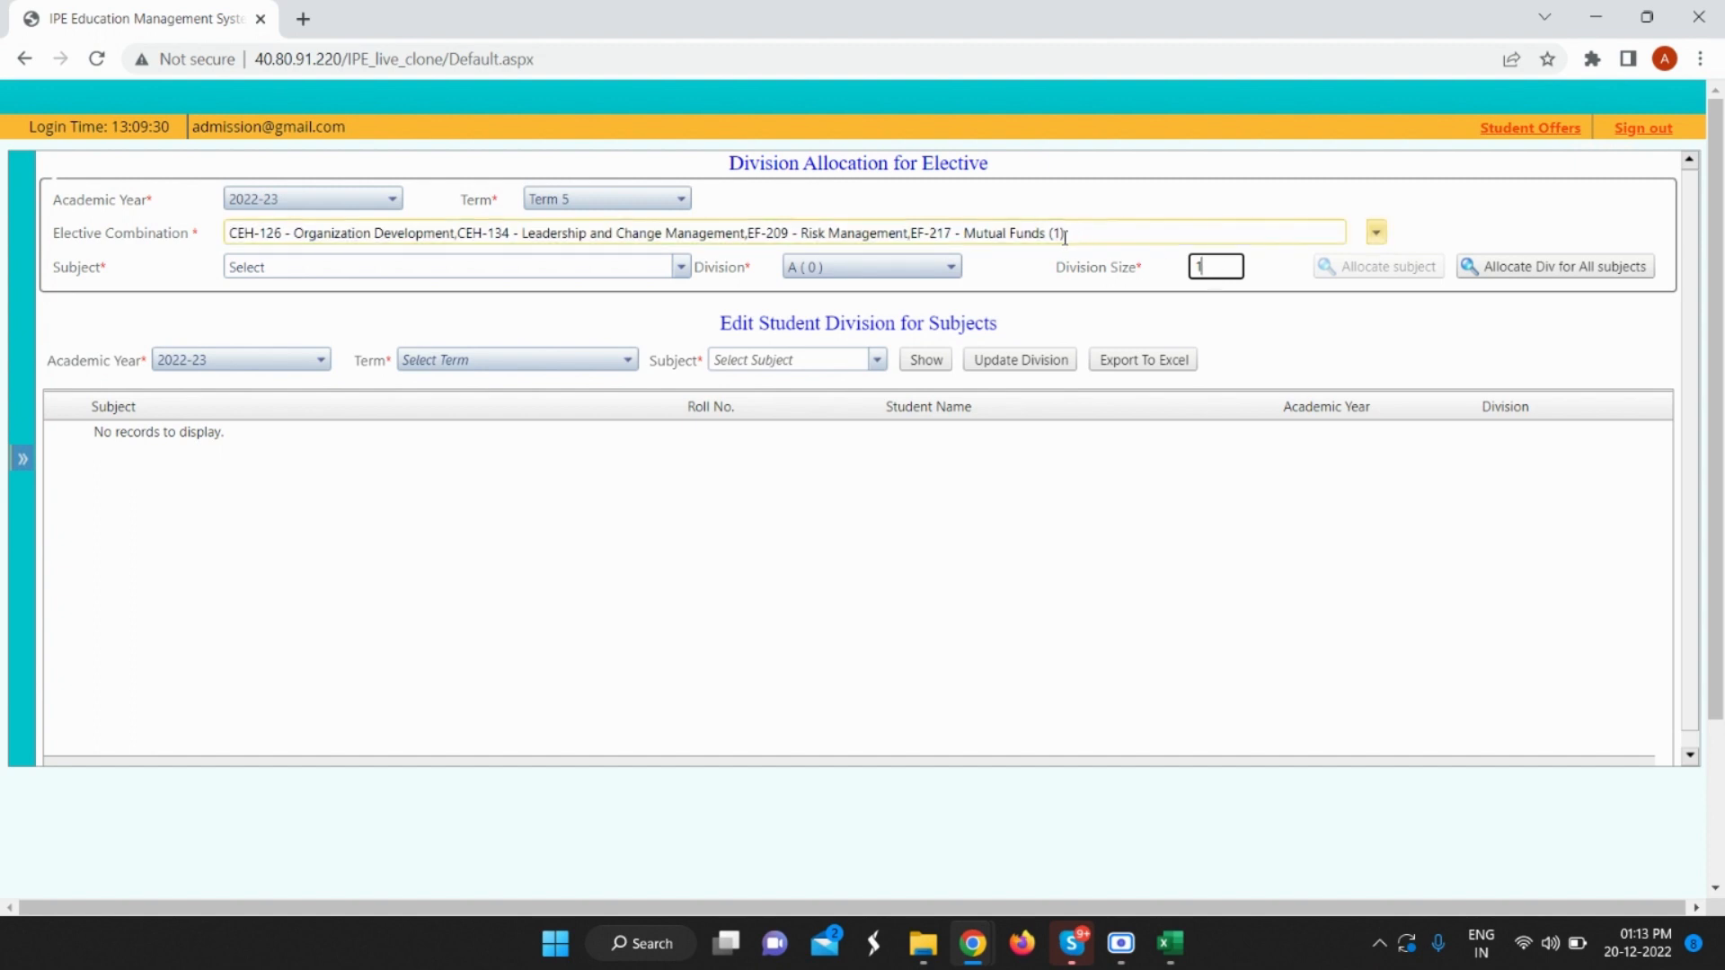
pyautogui.moveTo(1215, 266); pyautogui.dragTo(1193, 266)
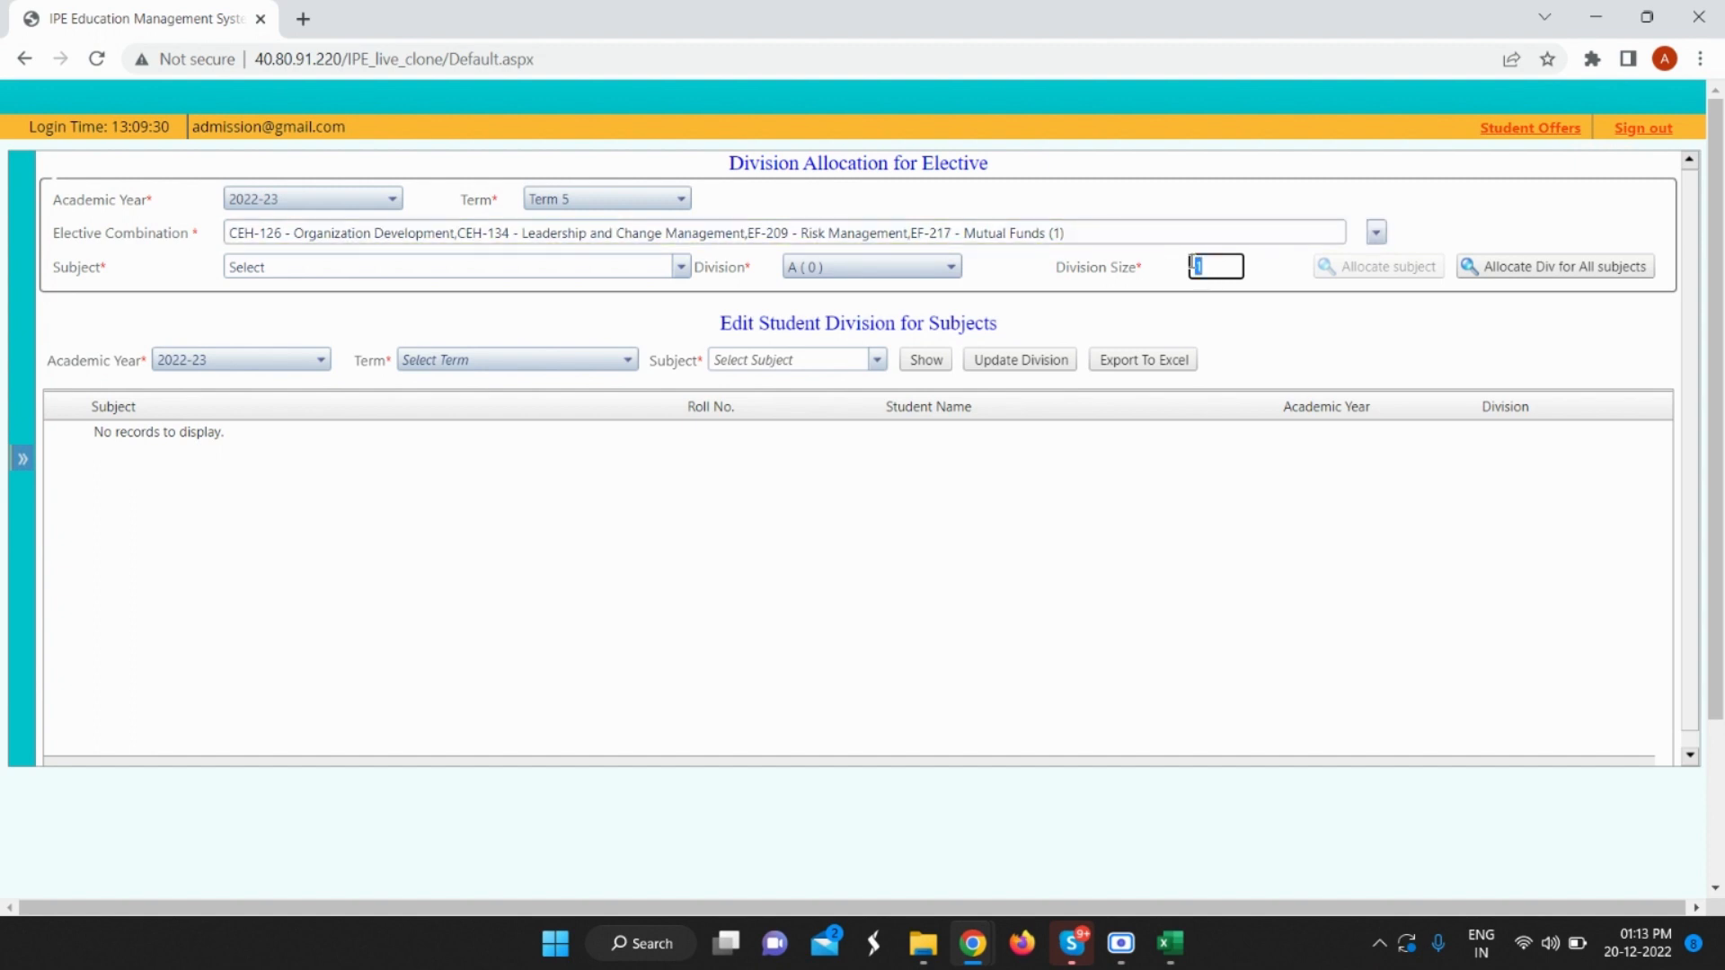
pyautogui.write('2')
pyautogui.click(1536, 281)
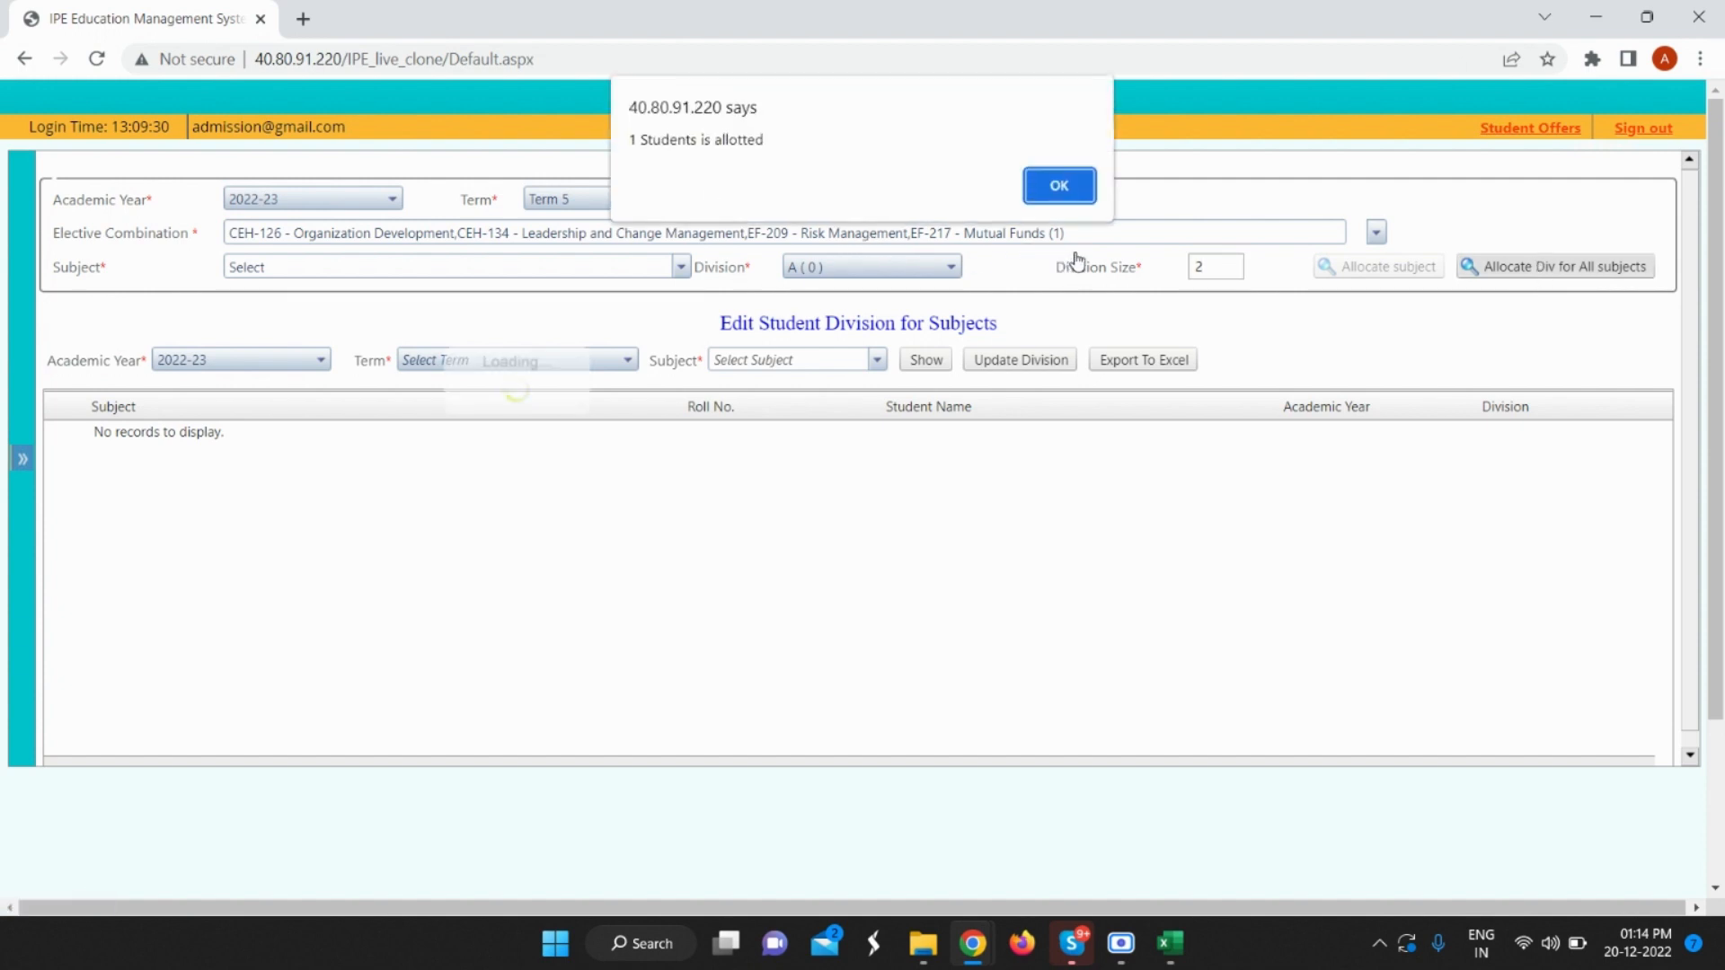
pyautogui.click(1062, 190)
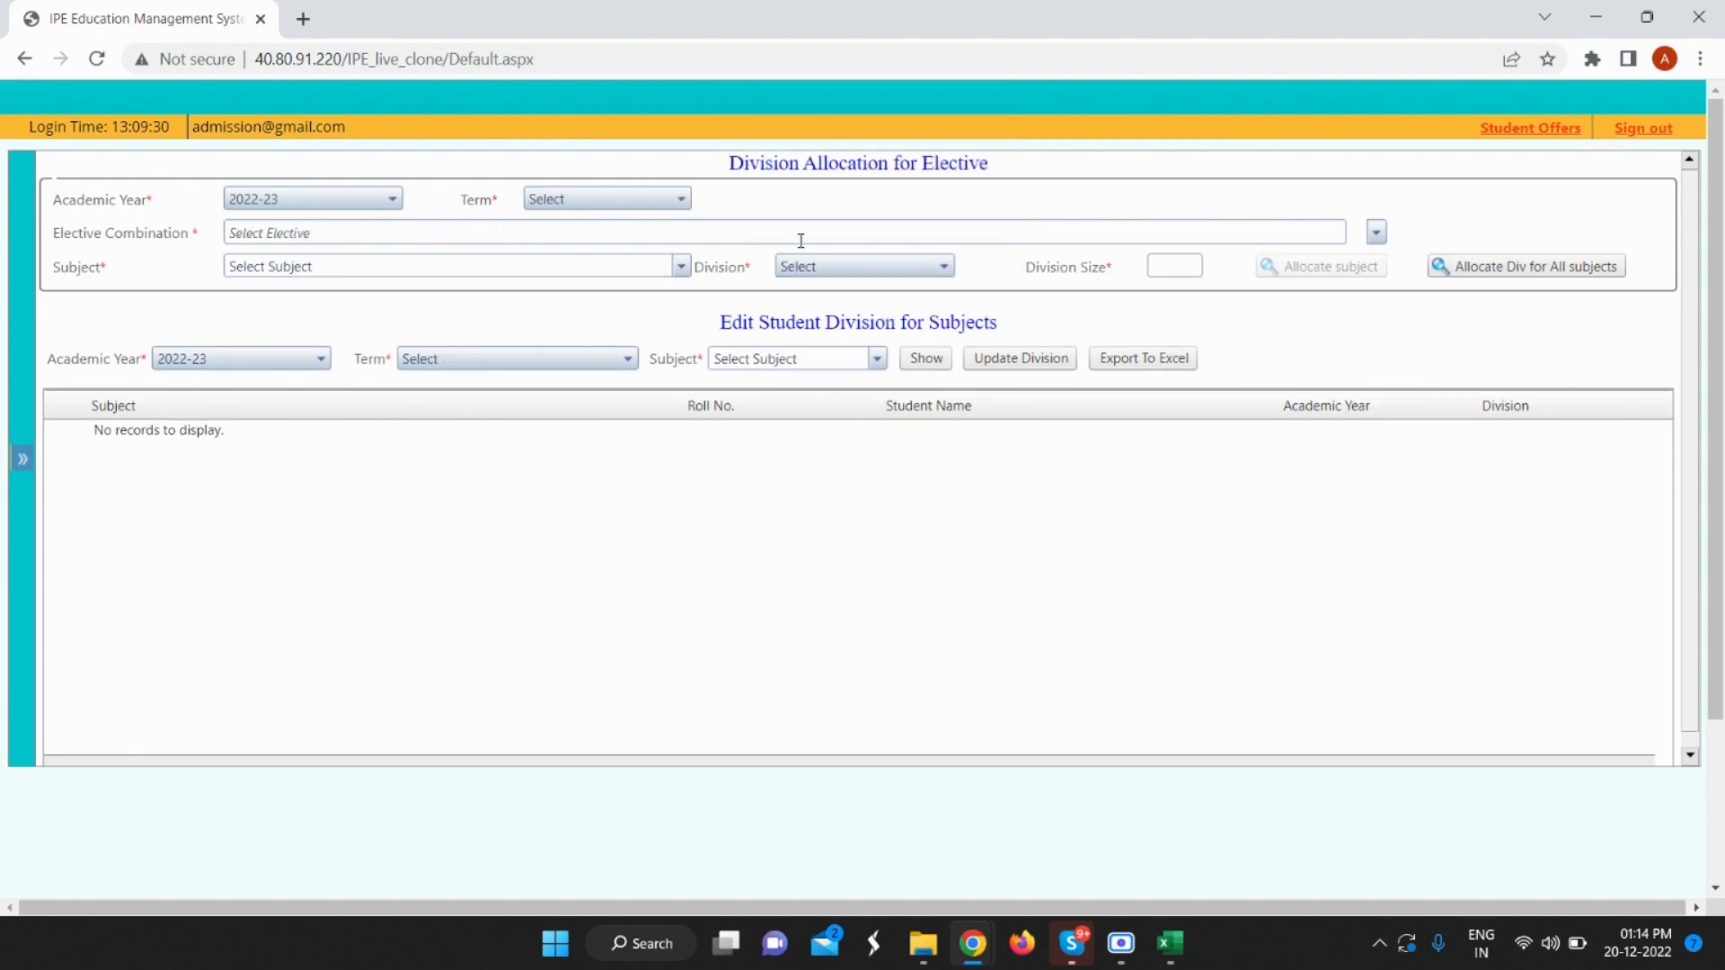
# For Term 5, select the elective combination of Organization Development, Learning and Development, Consumer Behavior and Social Marketing (CEH-126, CEH-127, CEM-119, EM-235).
pyautogui.click(592, 200)
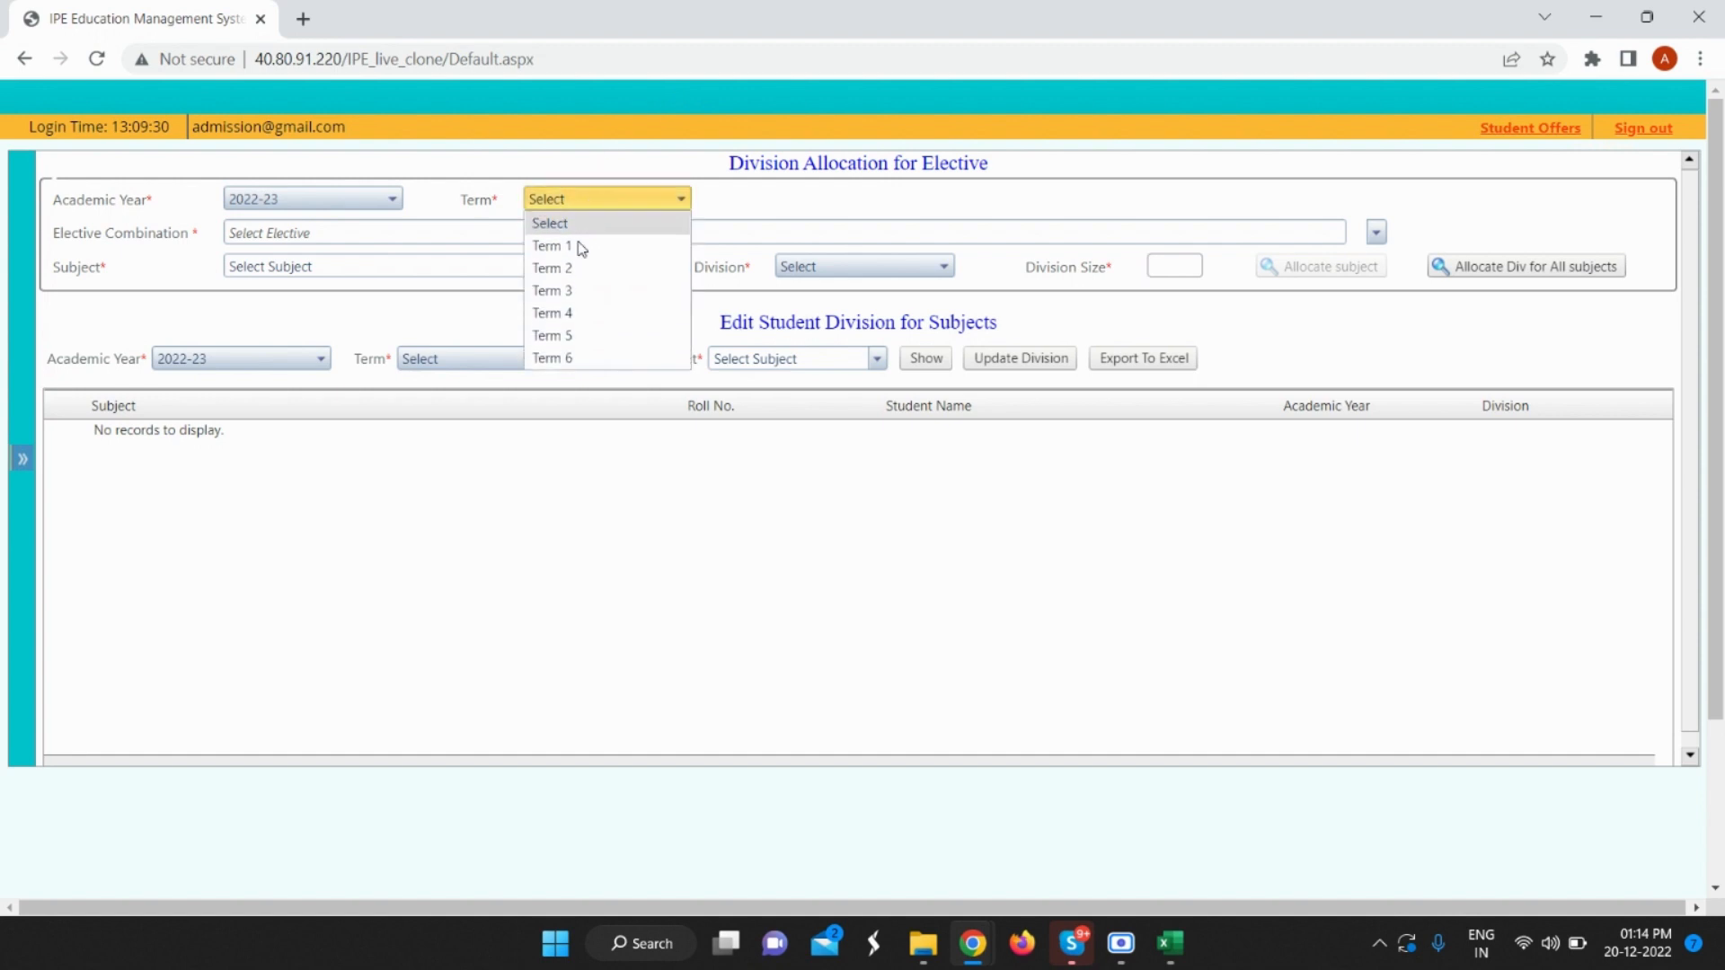
pyautogui.click(585, 339)
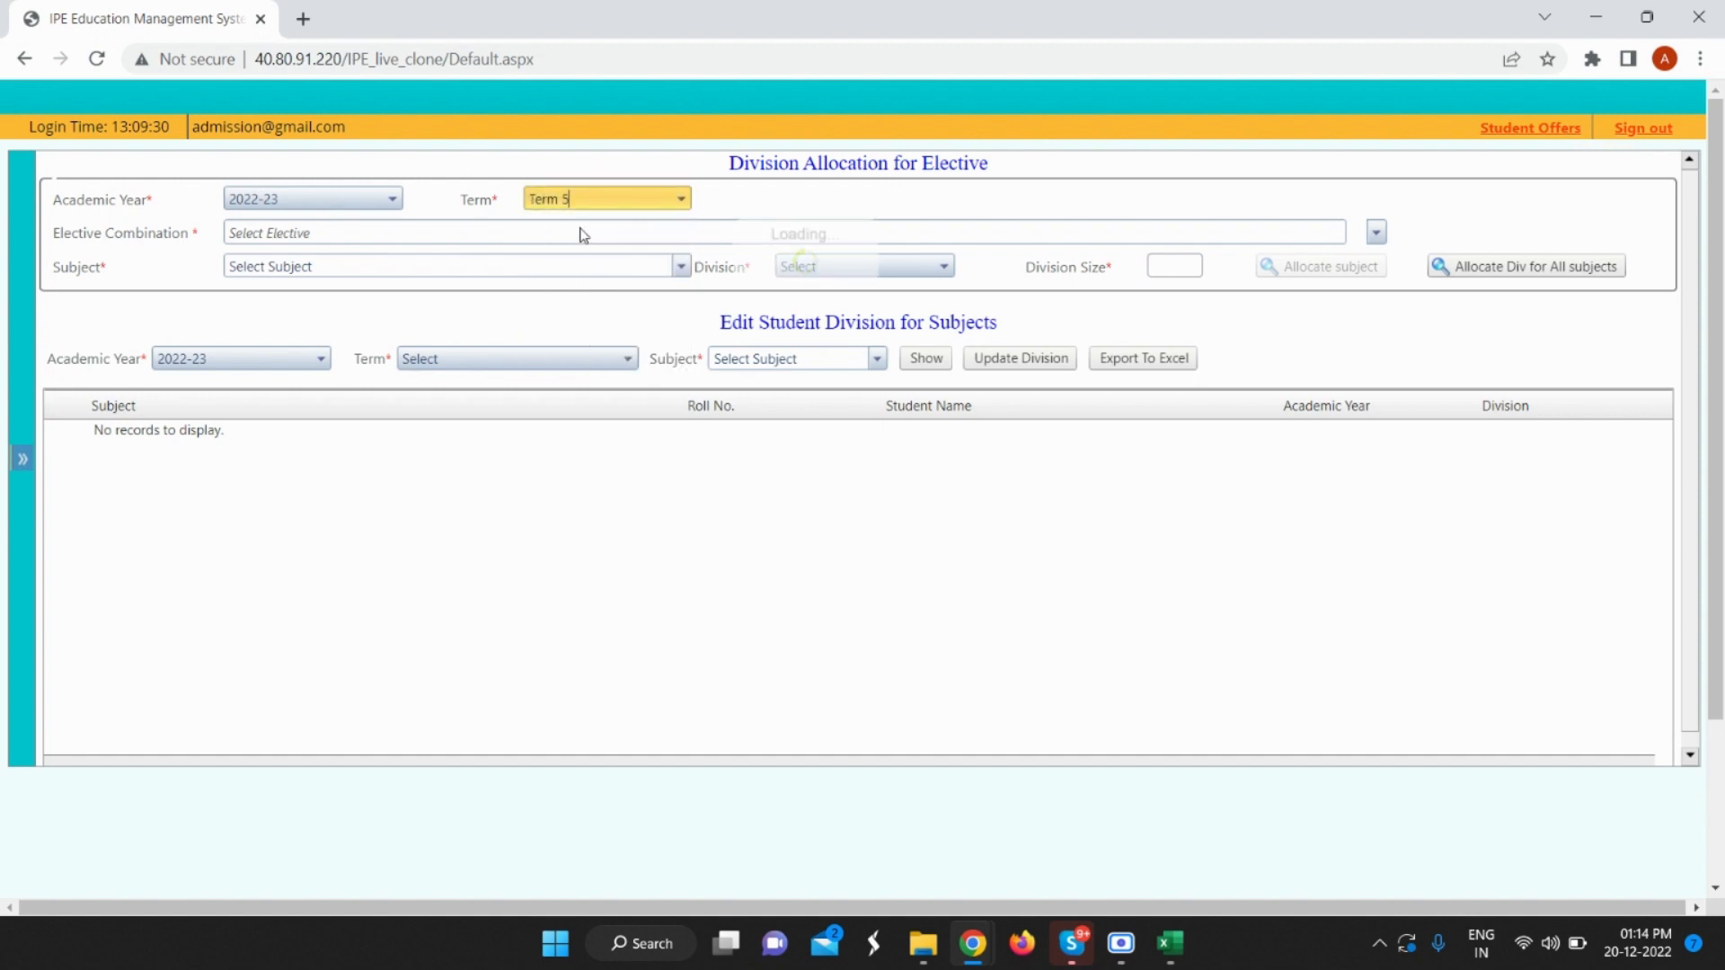
pyautogui.click(575, 223)
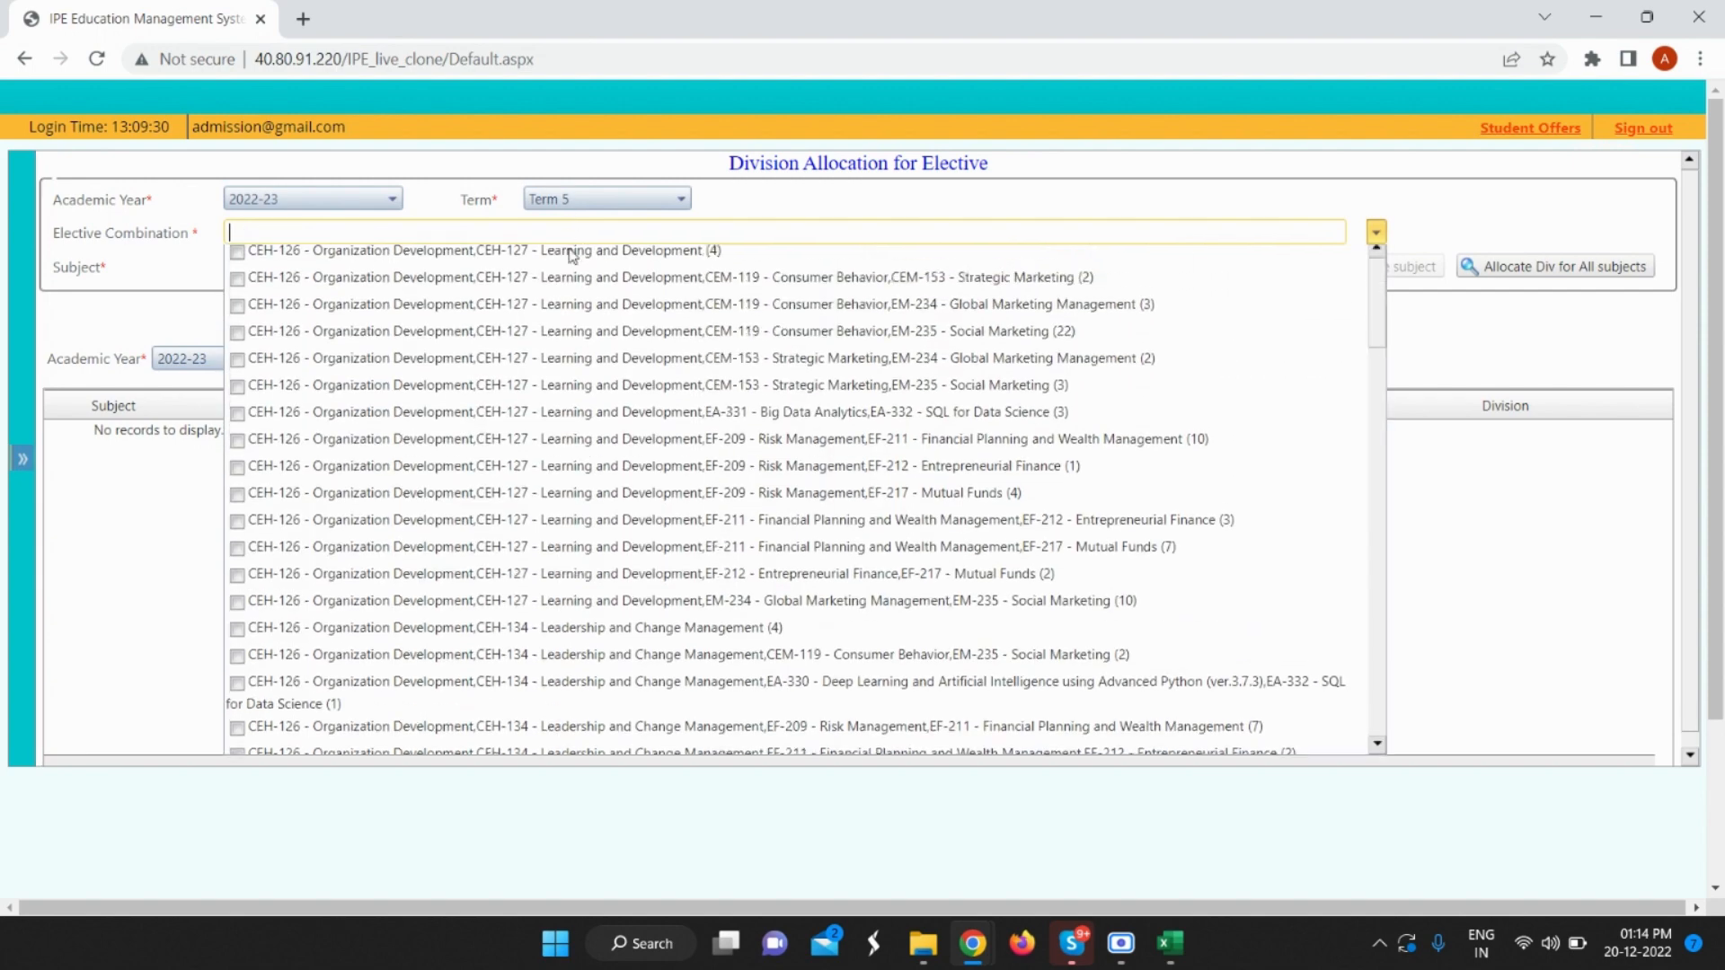
pyautogui.scroll(-3, 386, 359)
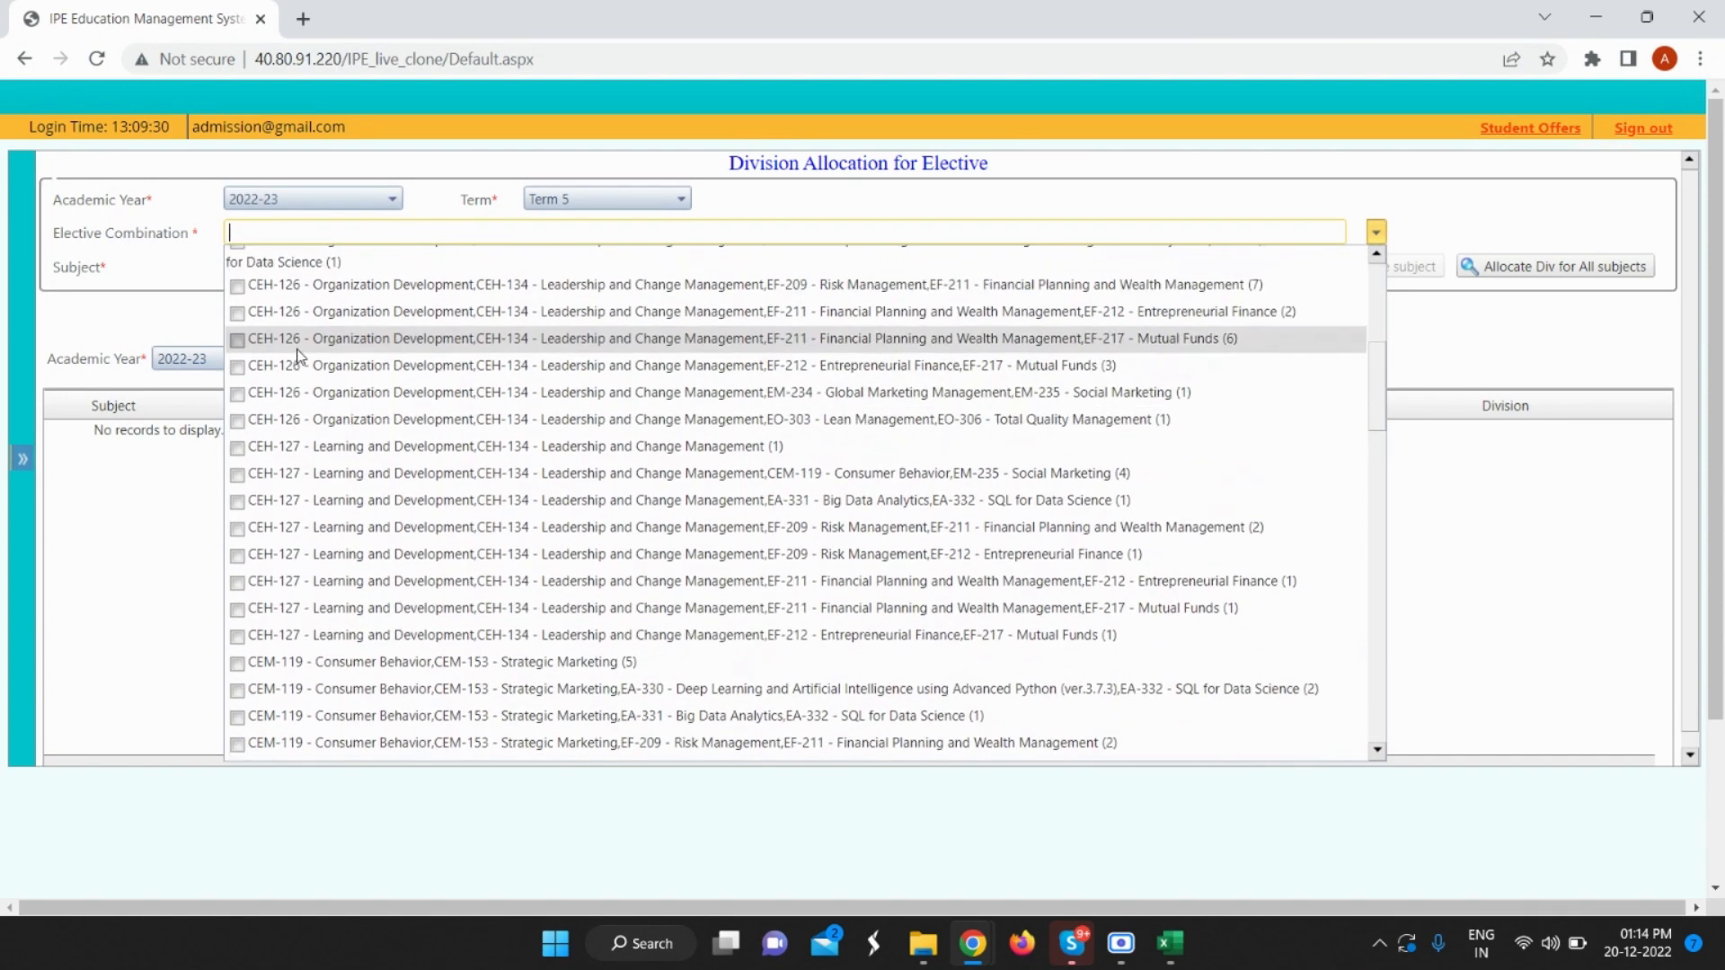
pyautogui.scroll(3, 270, 351)
pyautogui.click(237, 348)
pyautogui.click(180, 325)
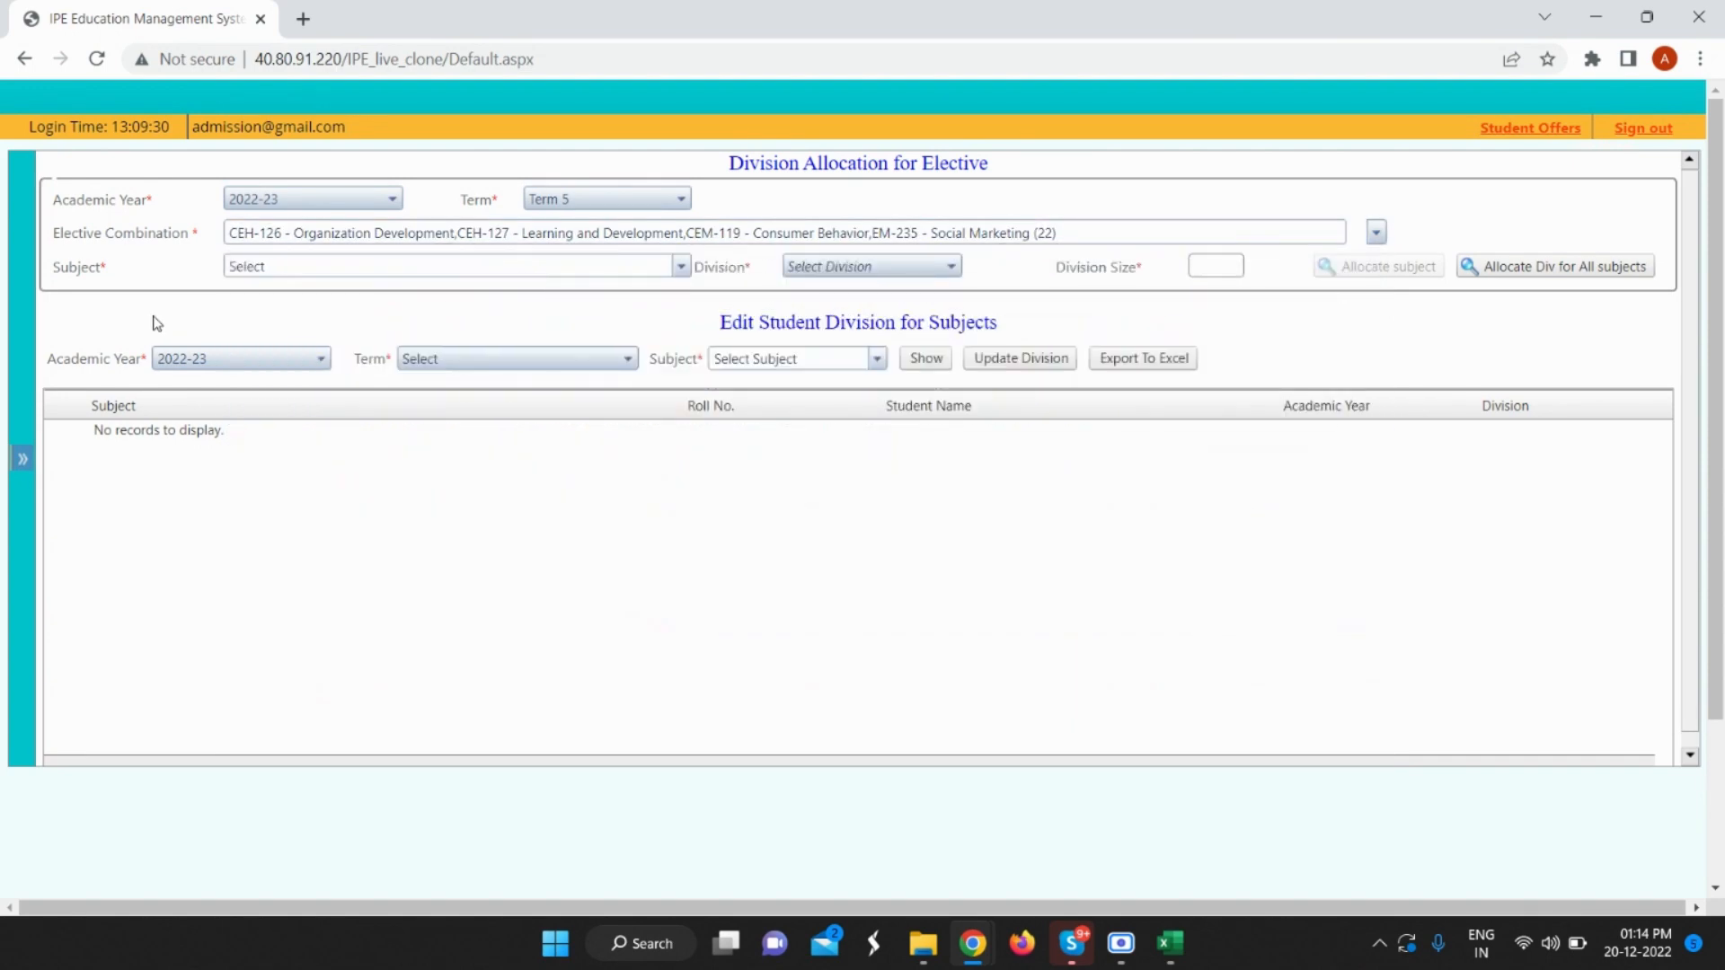
# Allocate only the subject CEM-119 - Consumer Behavior to division A with a division size of 10.
pyautogui.click(420, 266)
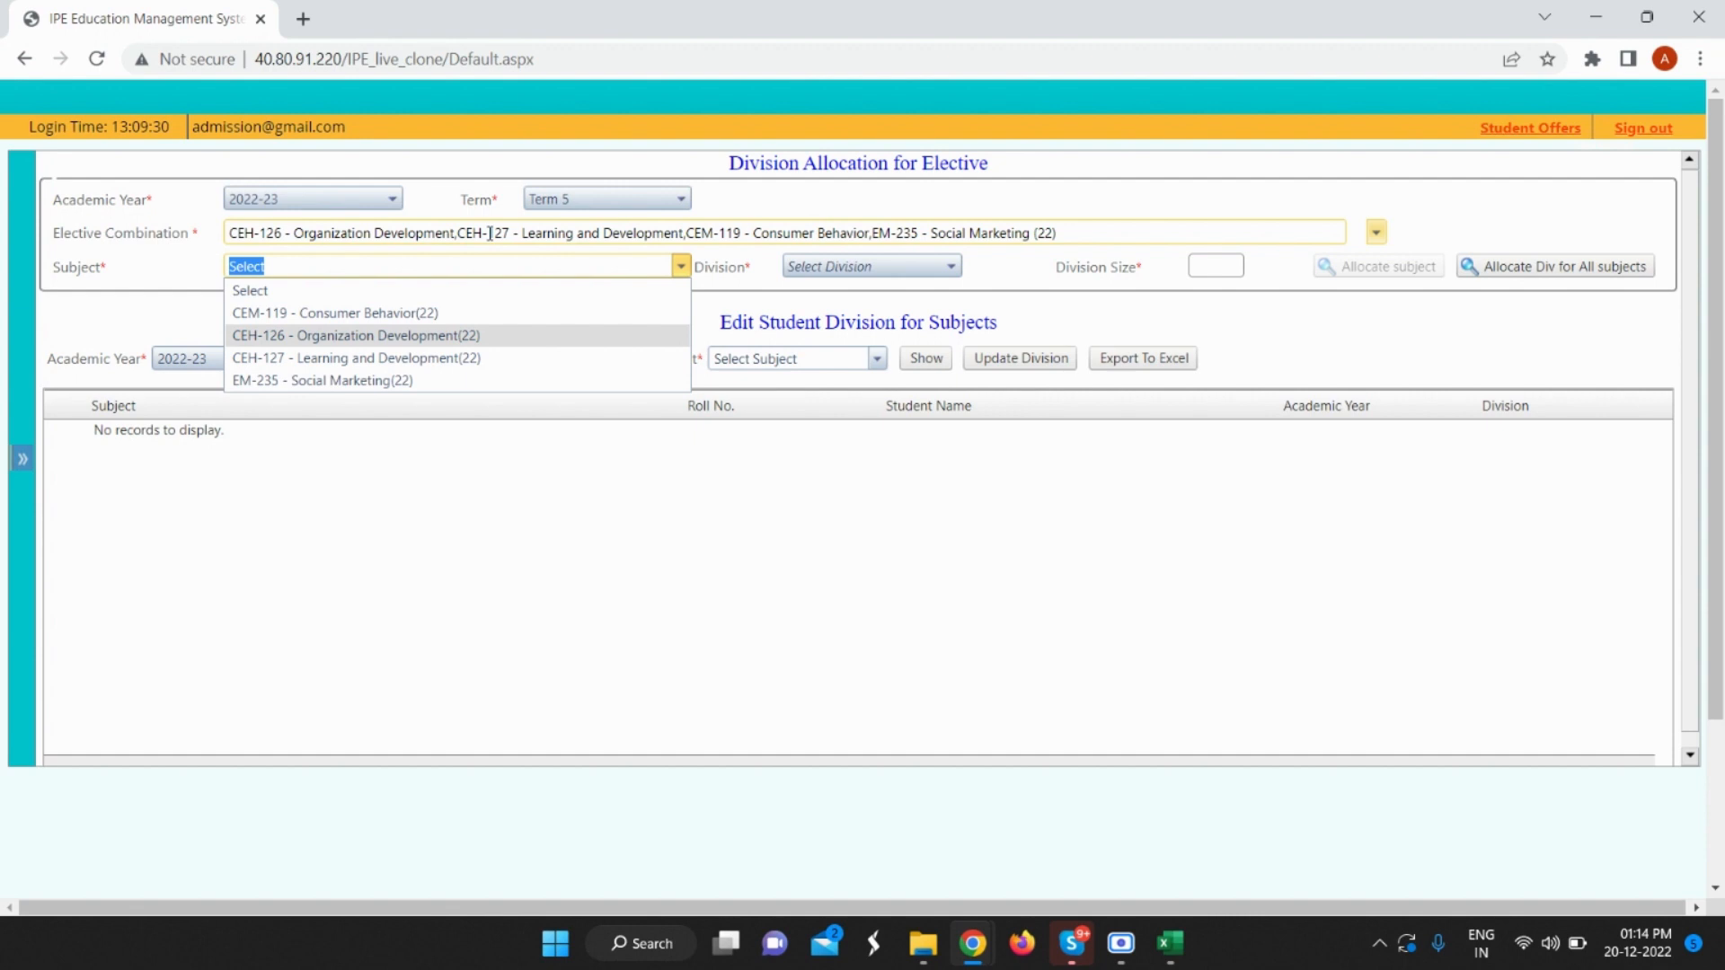
pyautogui.click(407, 315)
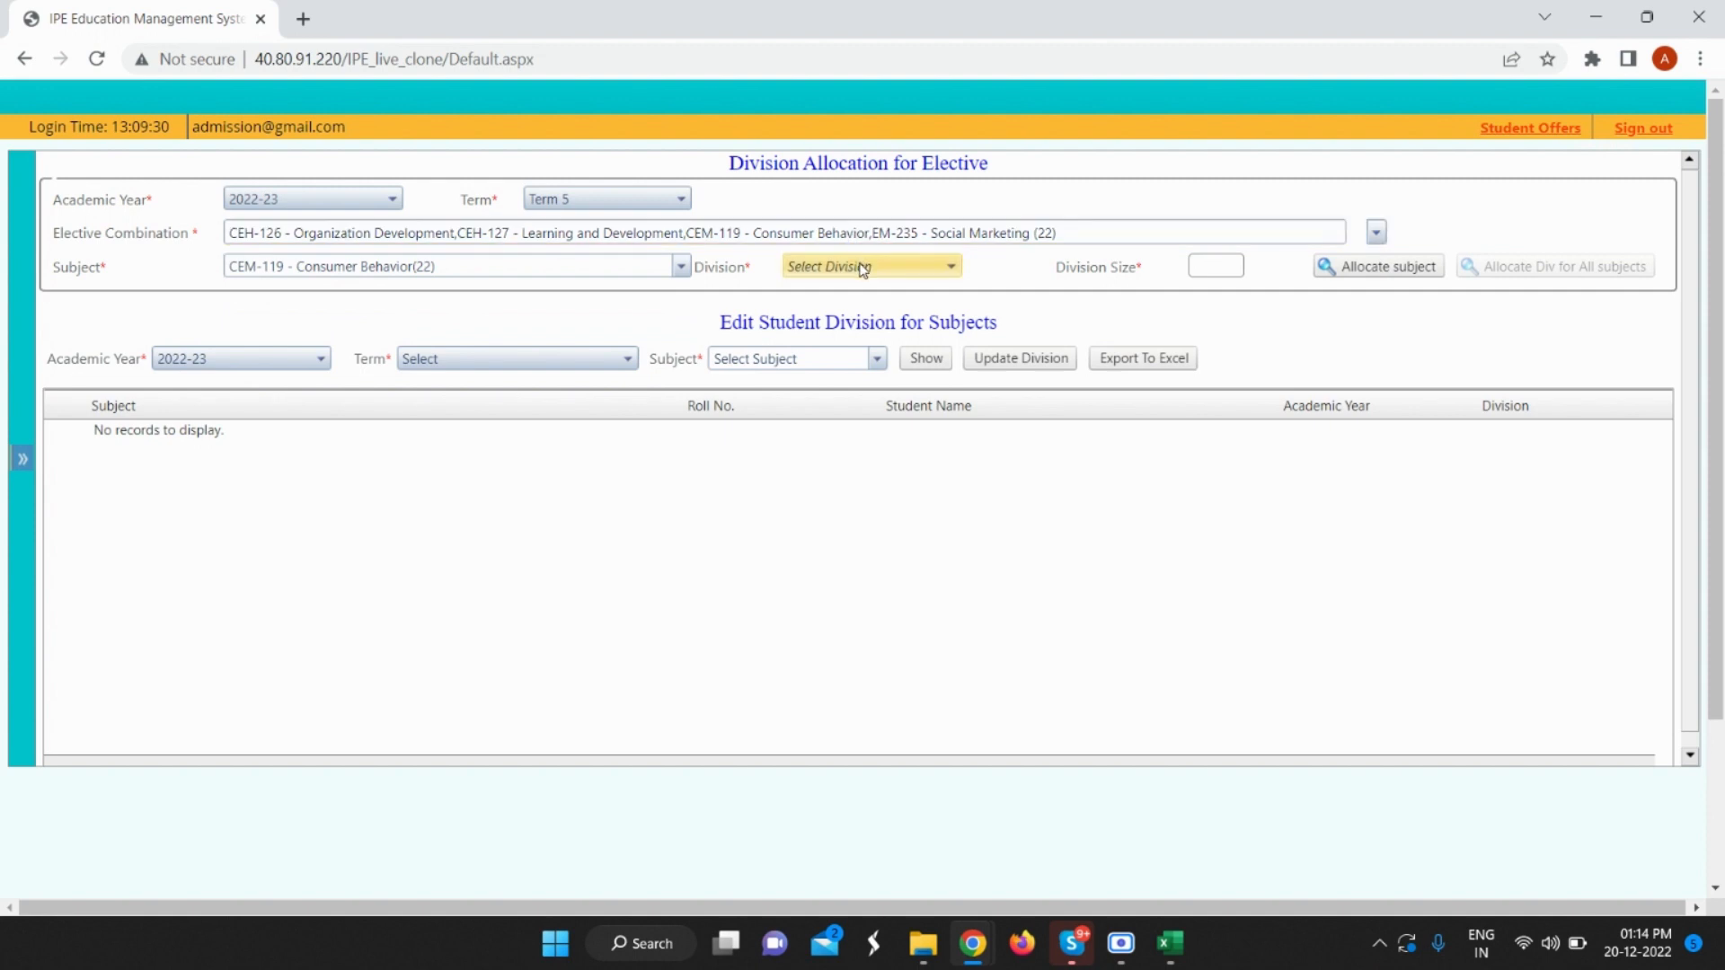
pyautogui.click(863, 268)
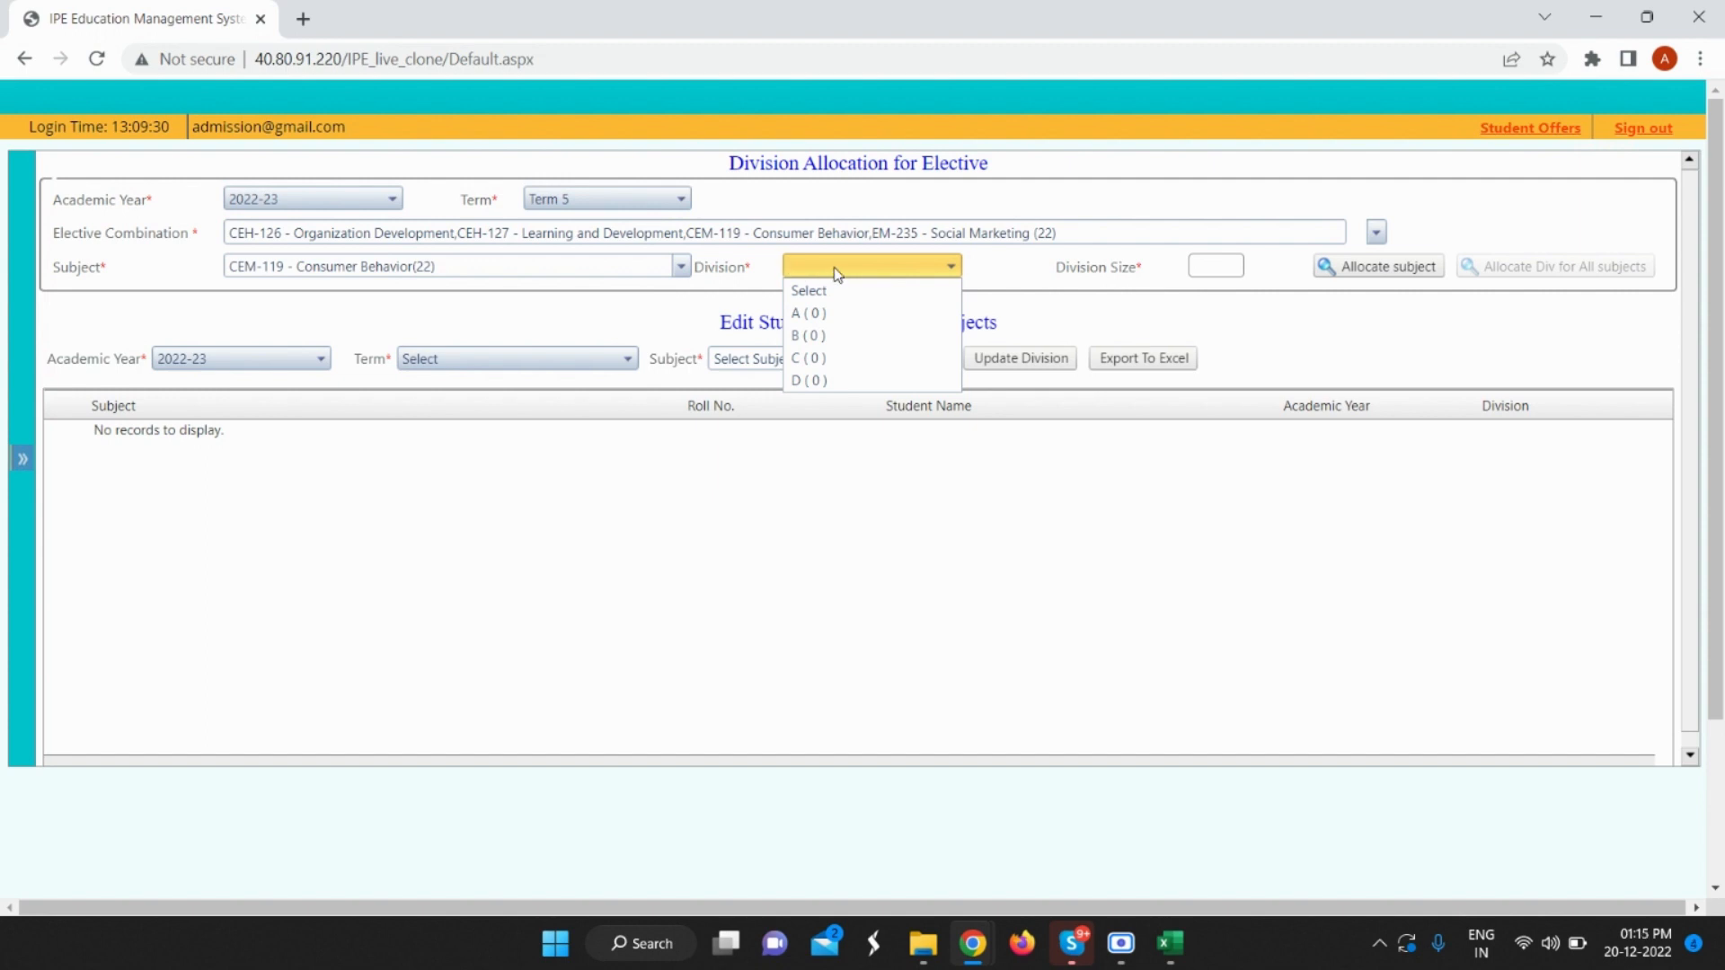
pyautogui.click(844, 314)
pyautogui.click(1219, 272)
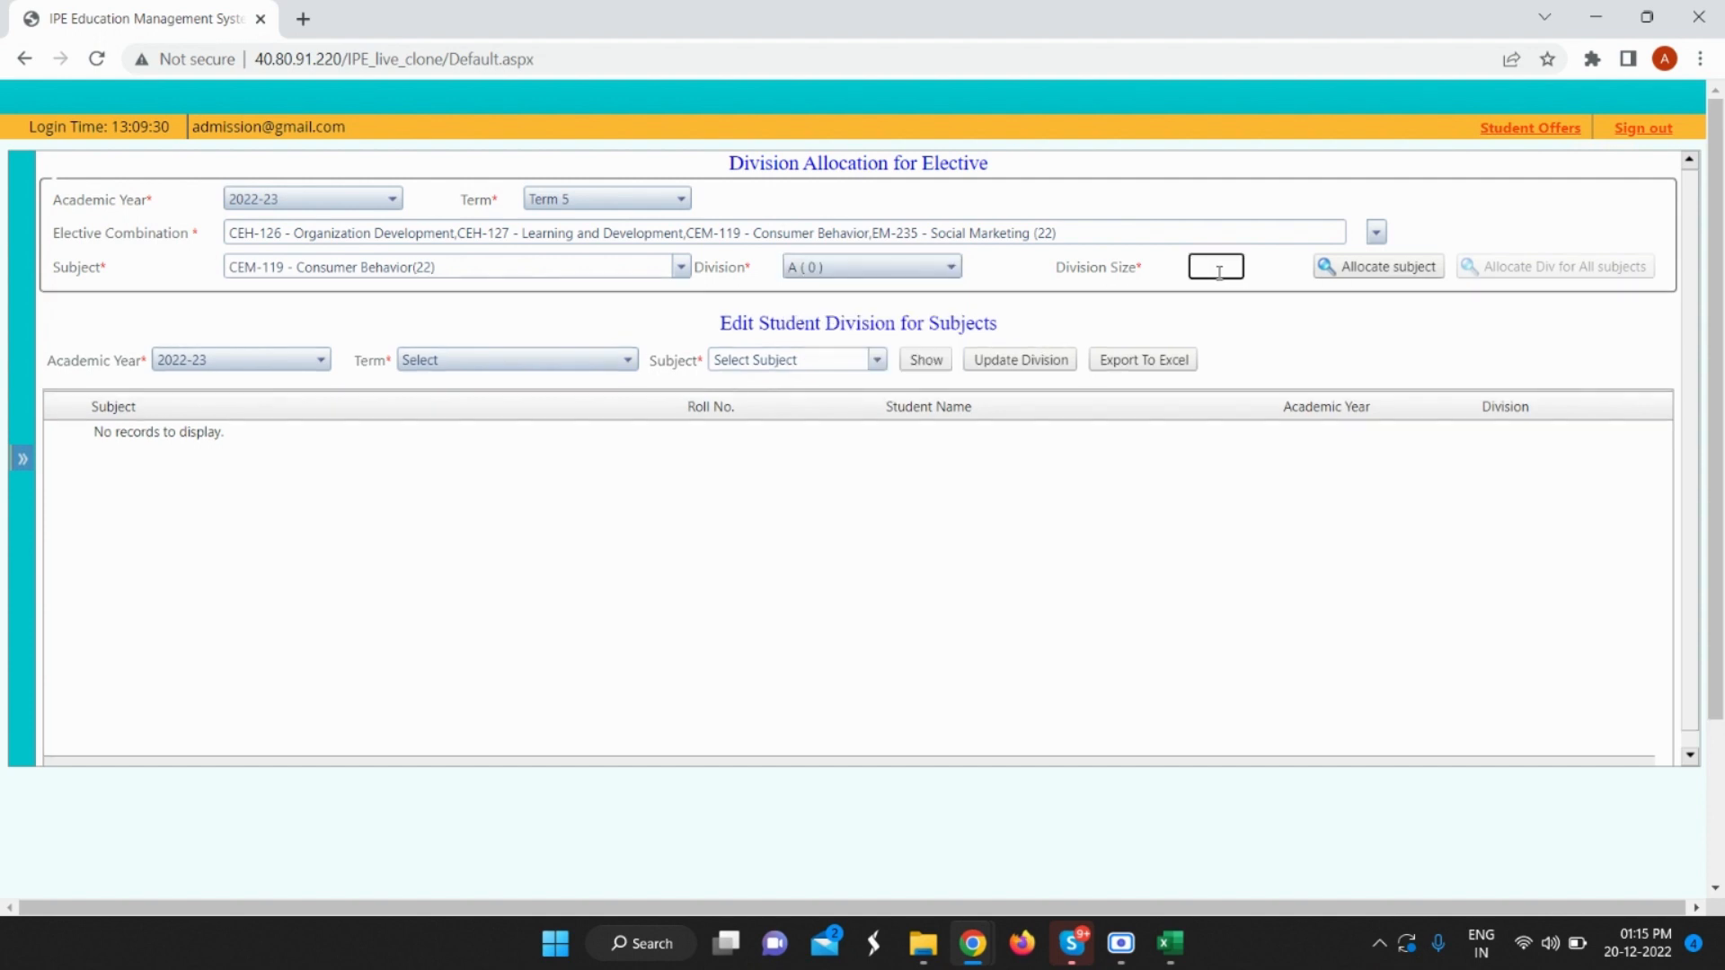
pyautogui.write('30')
pyautogui.moveTo(1224, 261); pyautogui.dragTo(1186, 260)
pyautogui.write('10')
pyautogui.click(1354, 274)
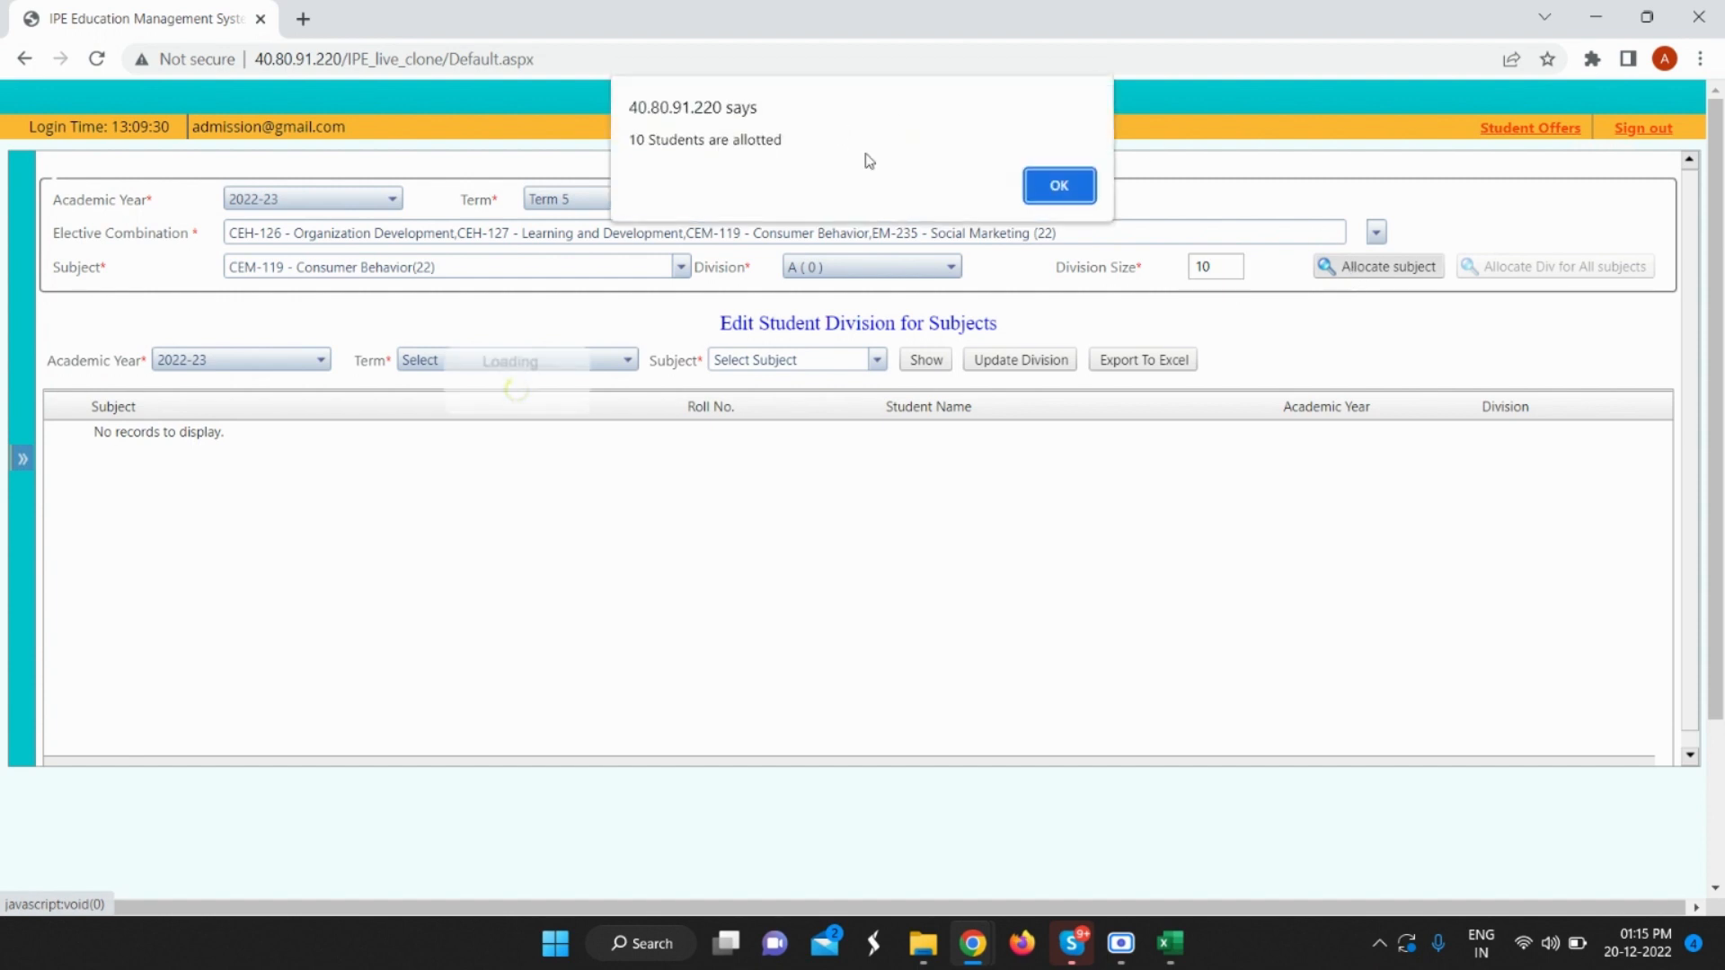
pyautogui.click(1061, 186)
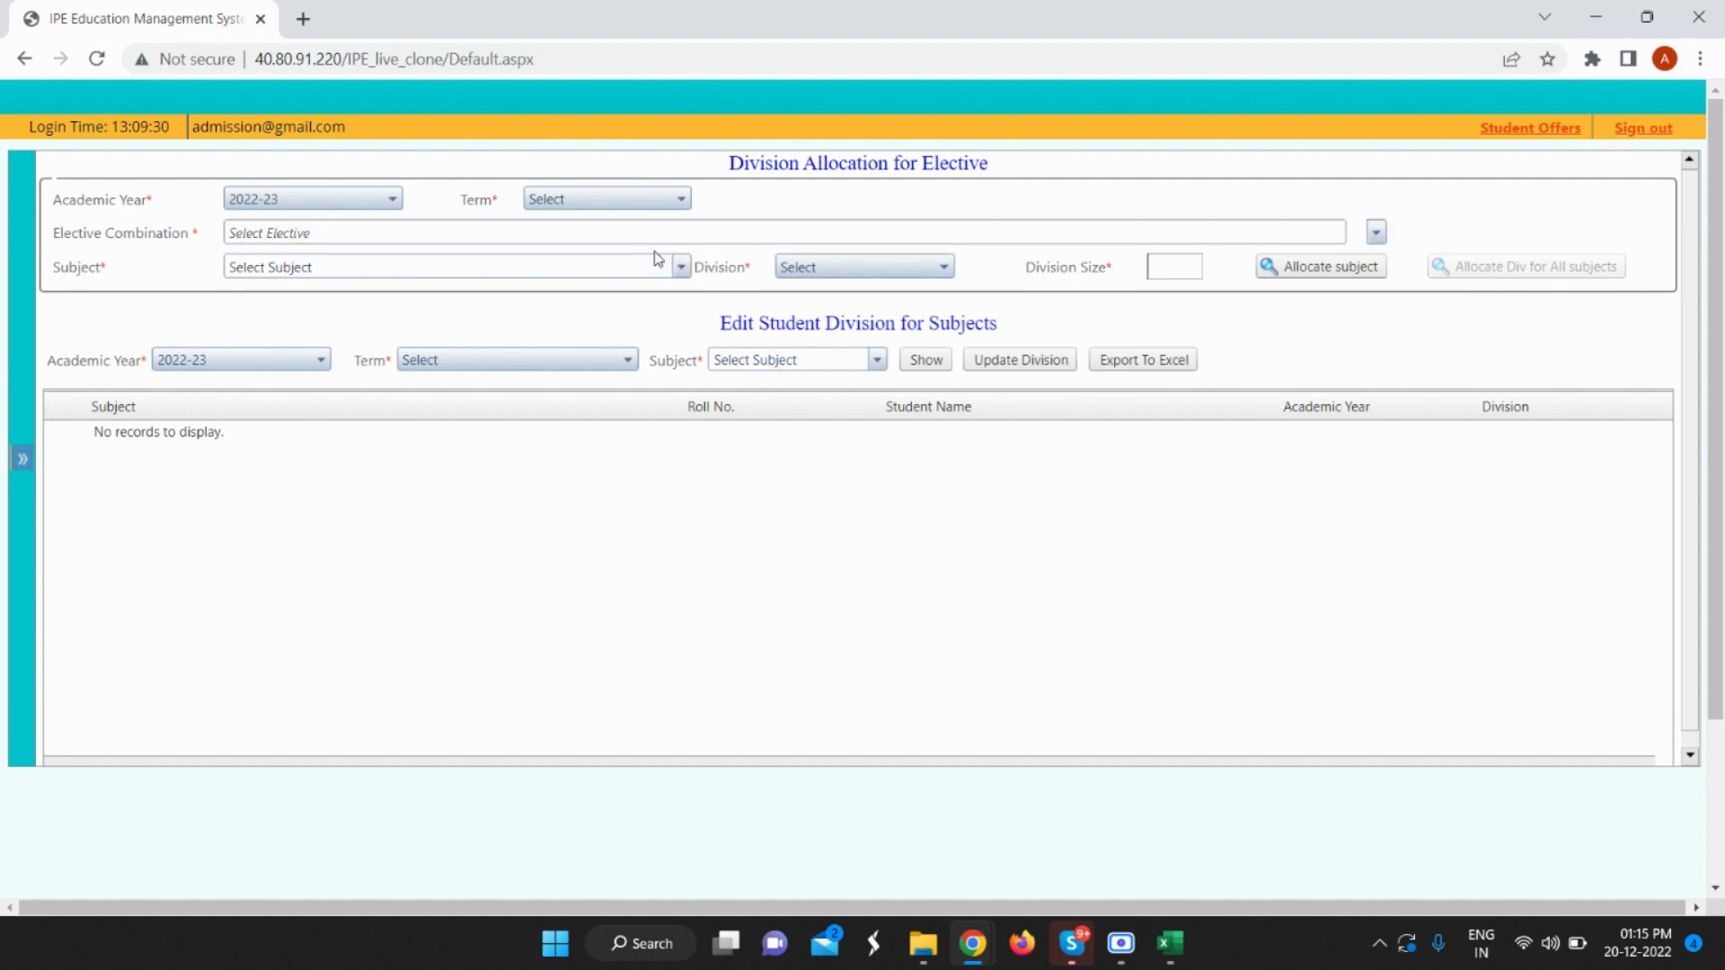
# Select Term 5 again and find the CEH-126, CEH-127, CEM-119, EM-235 elective combination by filtering for 22.
pyautogui.click(631, 199)
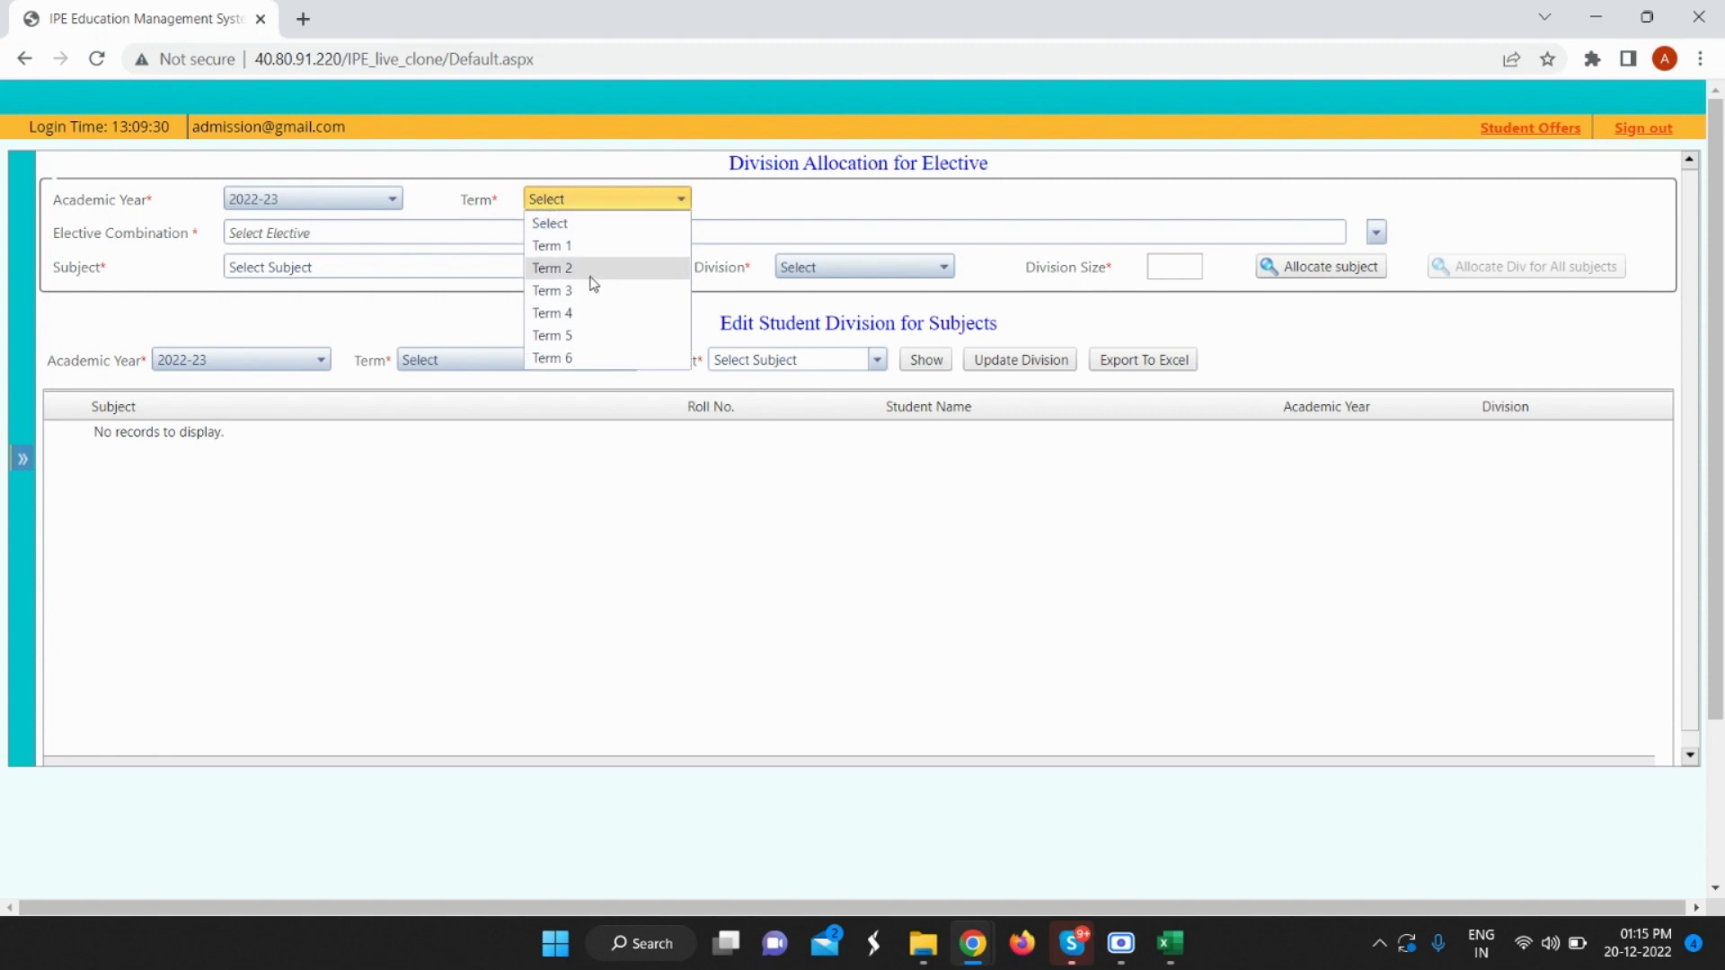
pyautogui.click(593, 335)
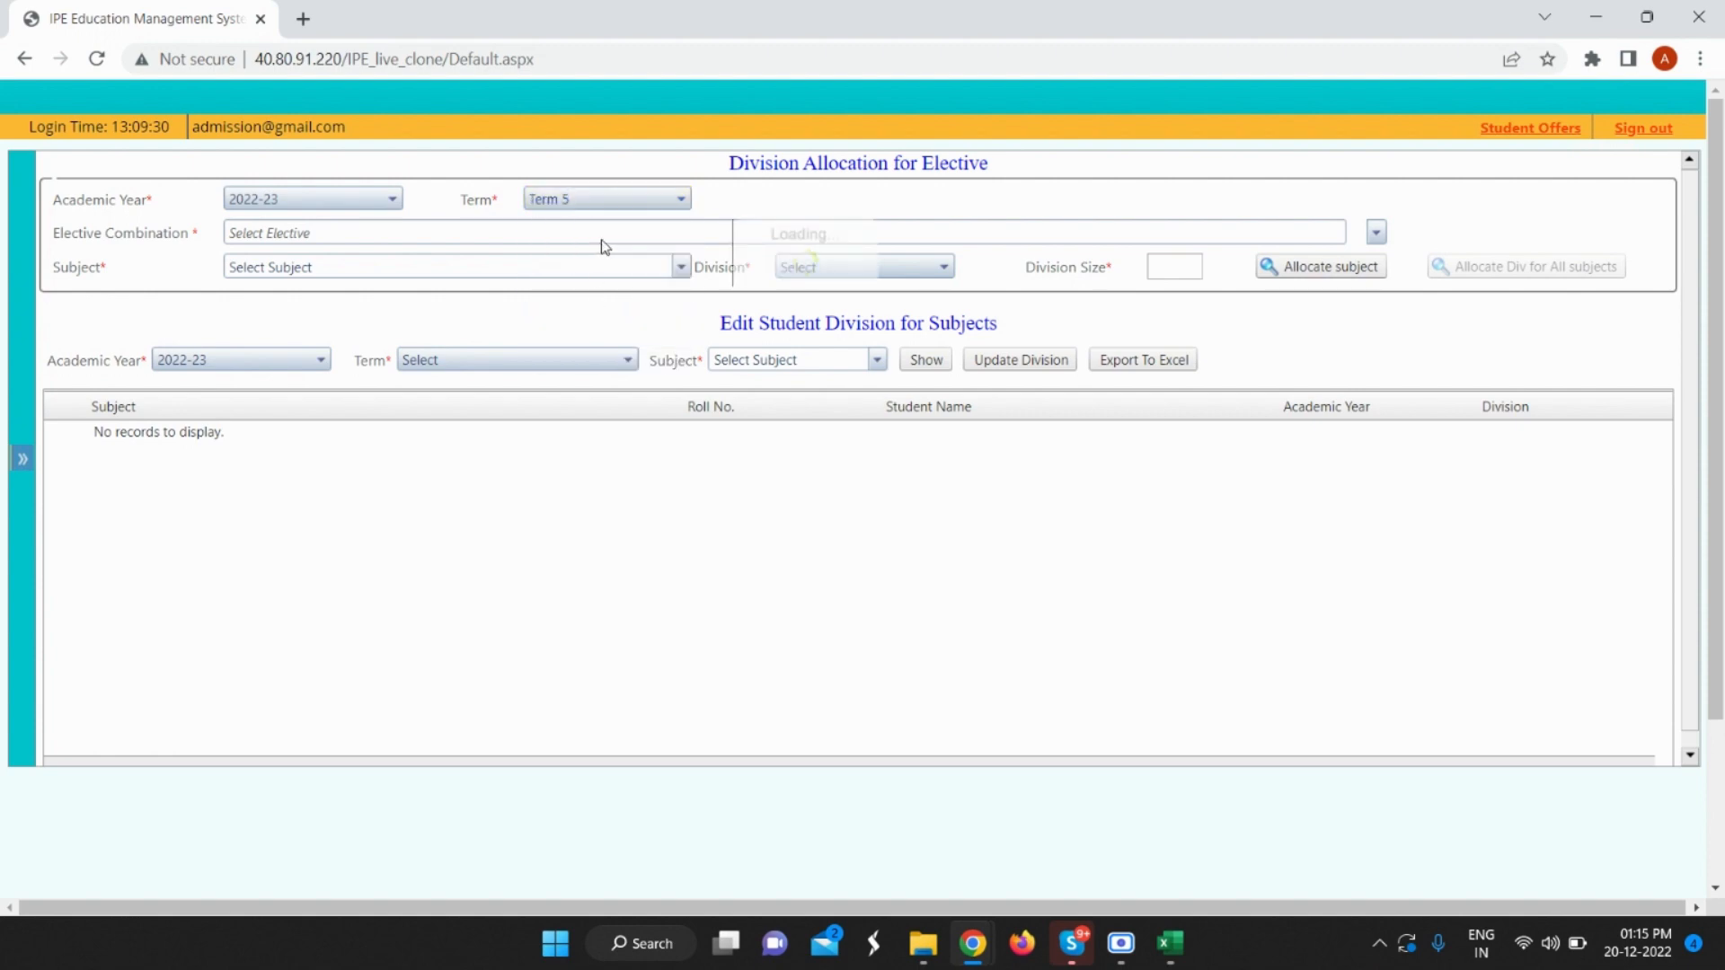
pyautogui.click(595, 227)
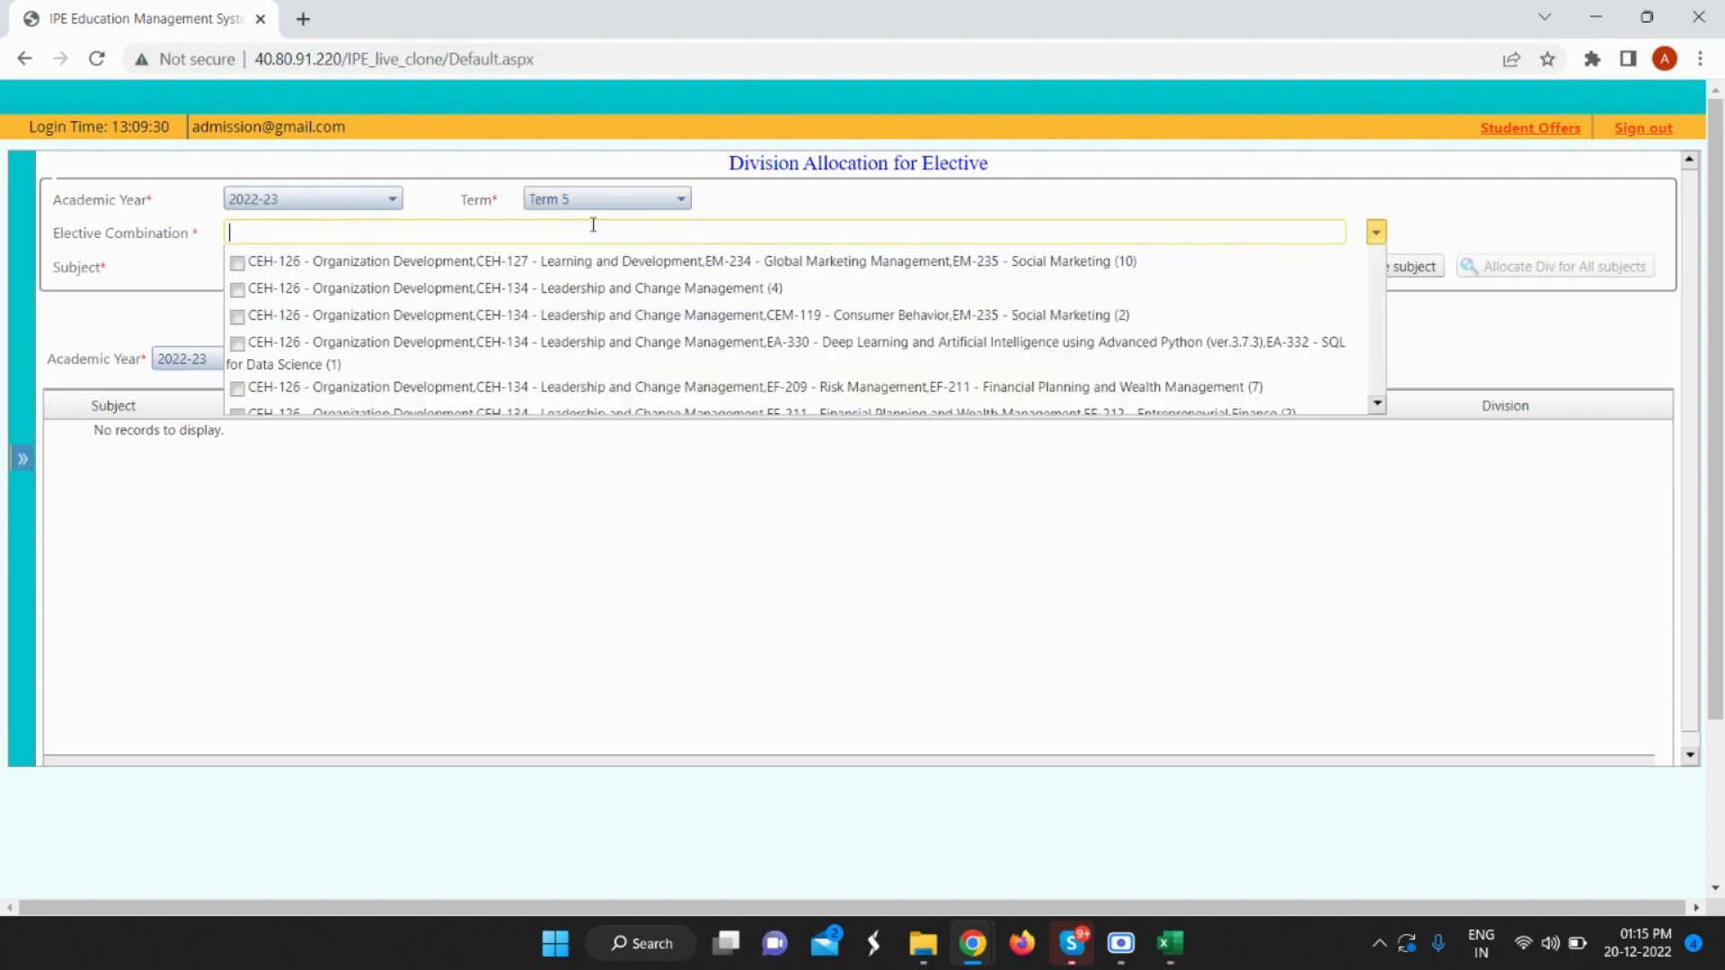
pyautogui.write('22')
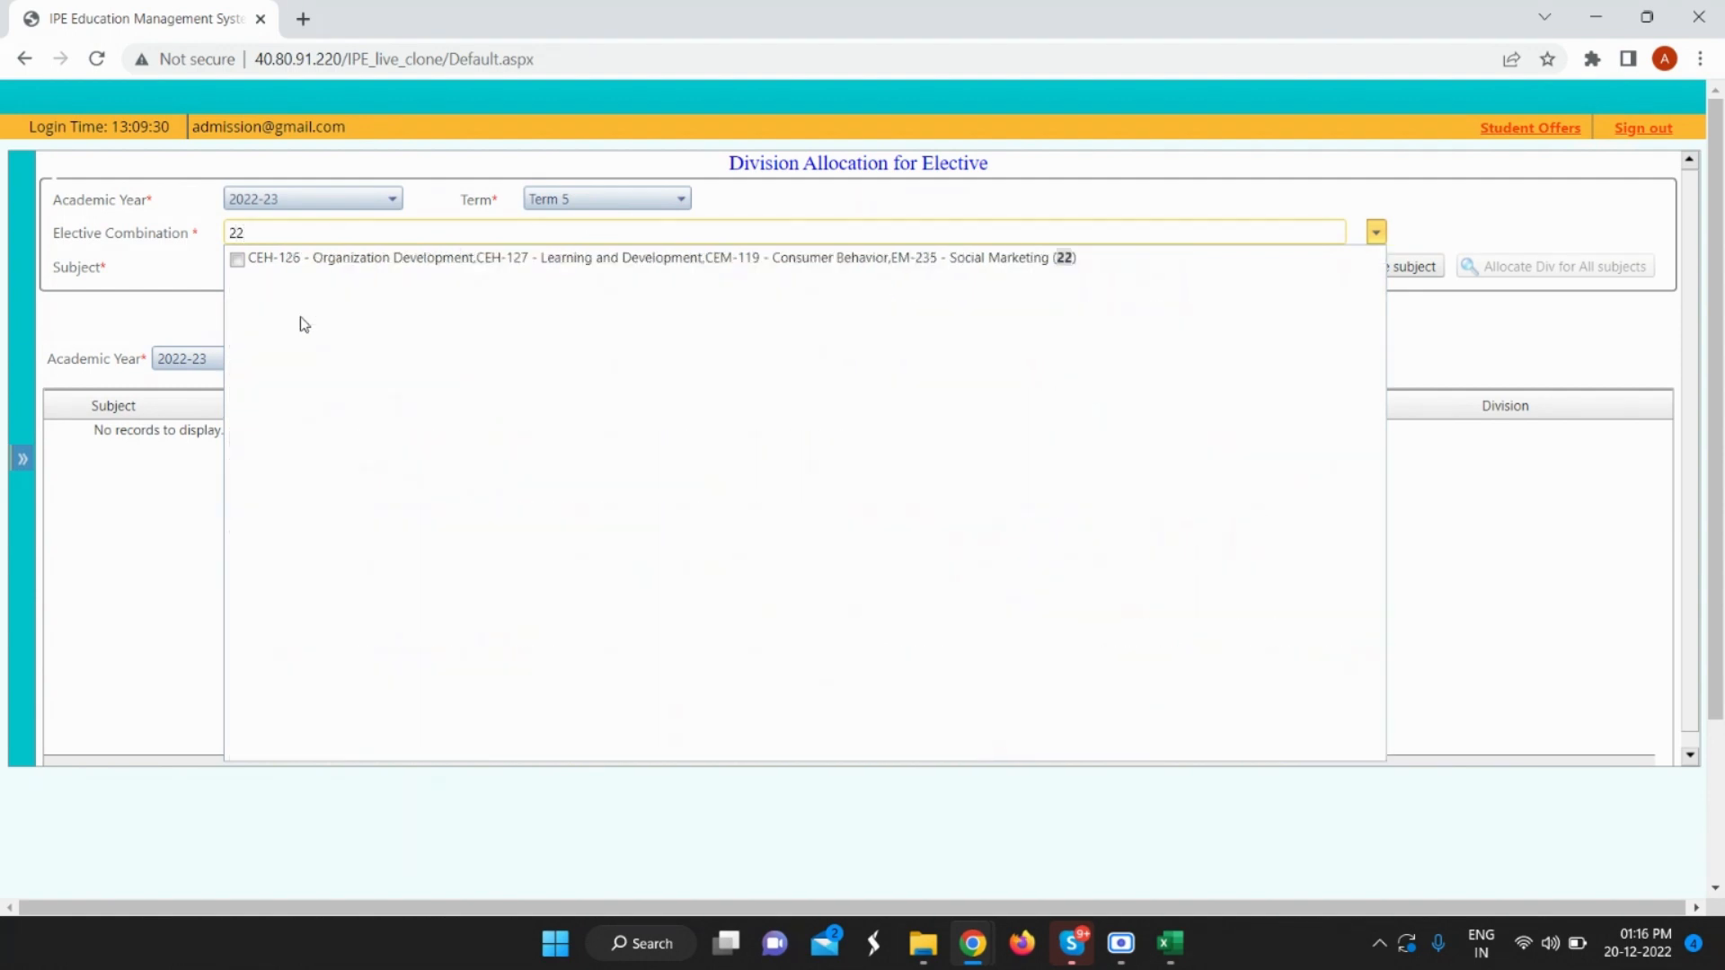
pyautogui.click(246, 257)
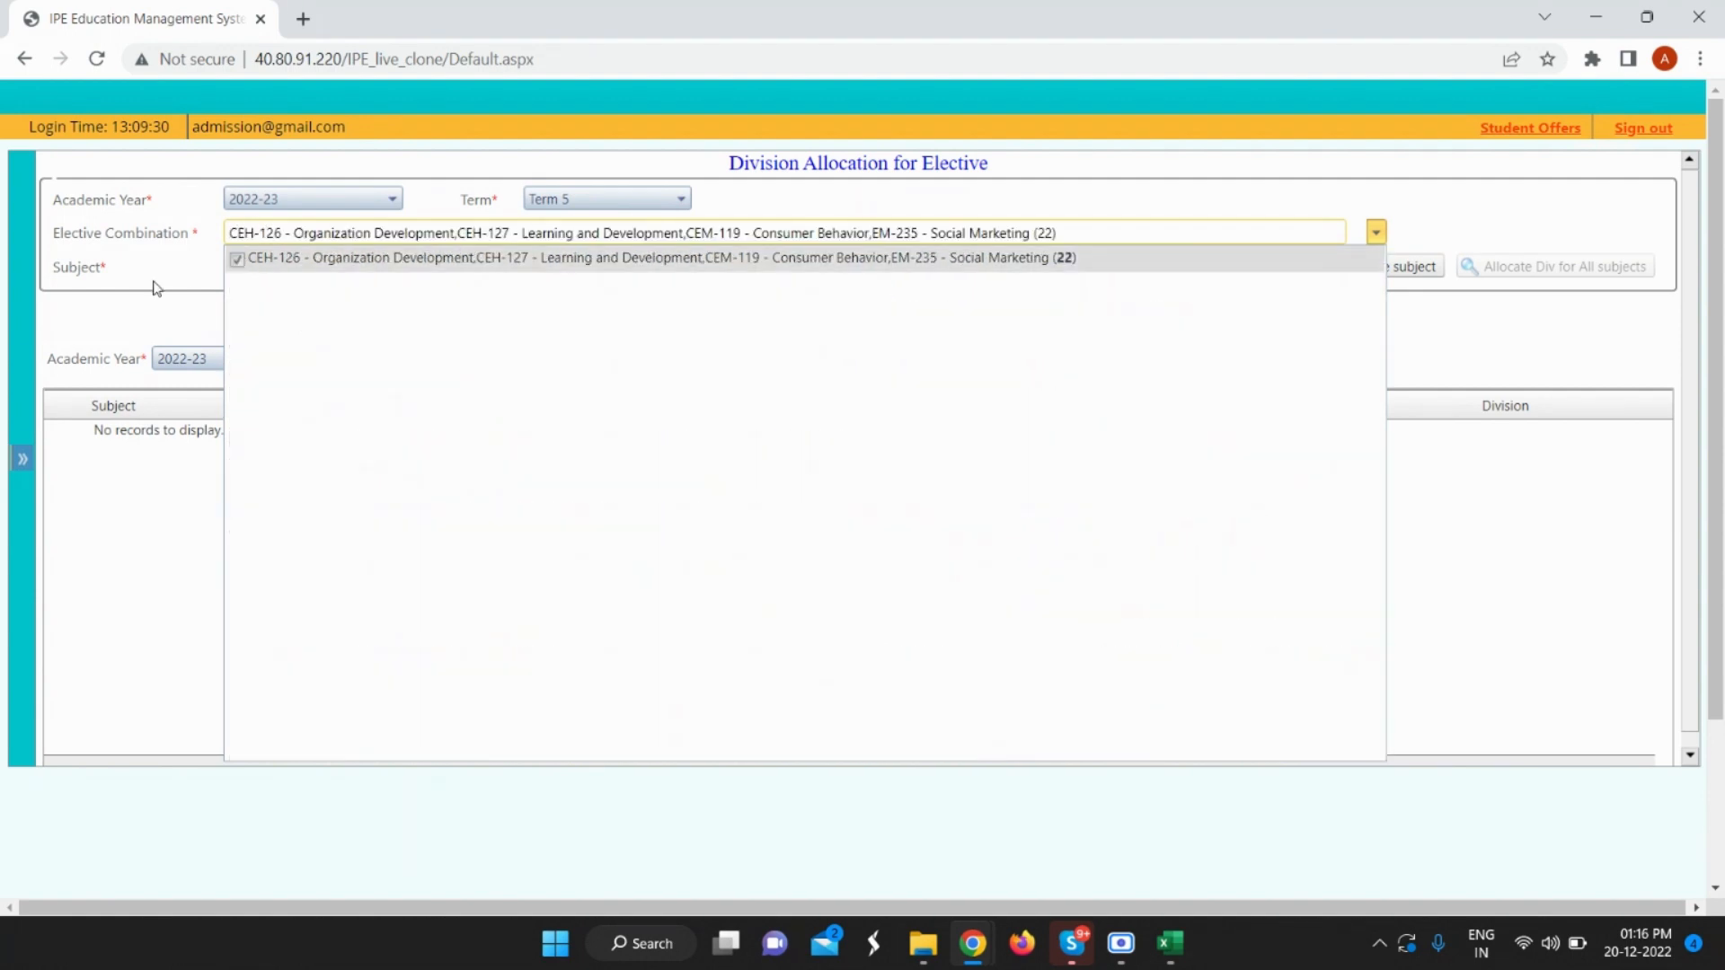
pyautogui.click(159, 286)
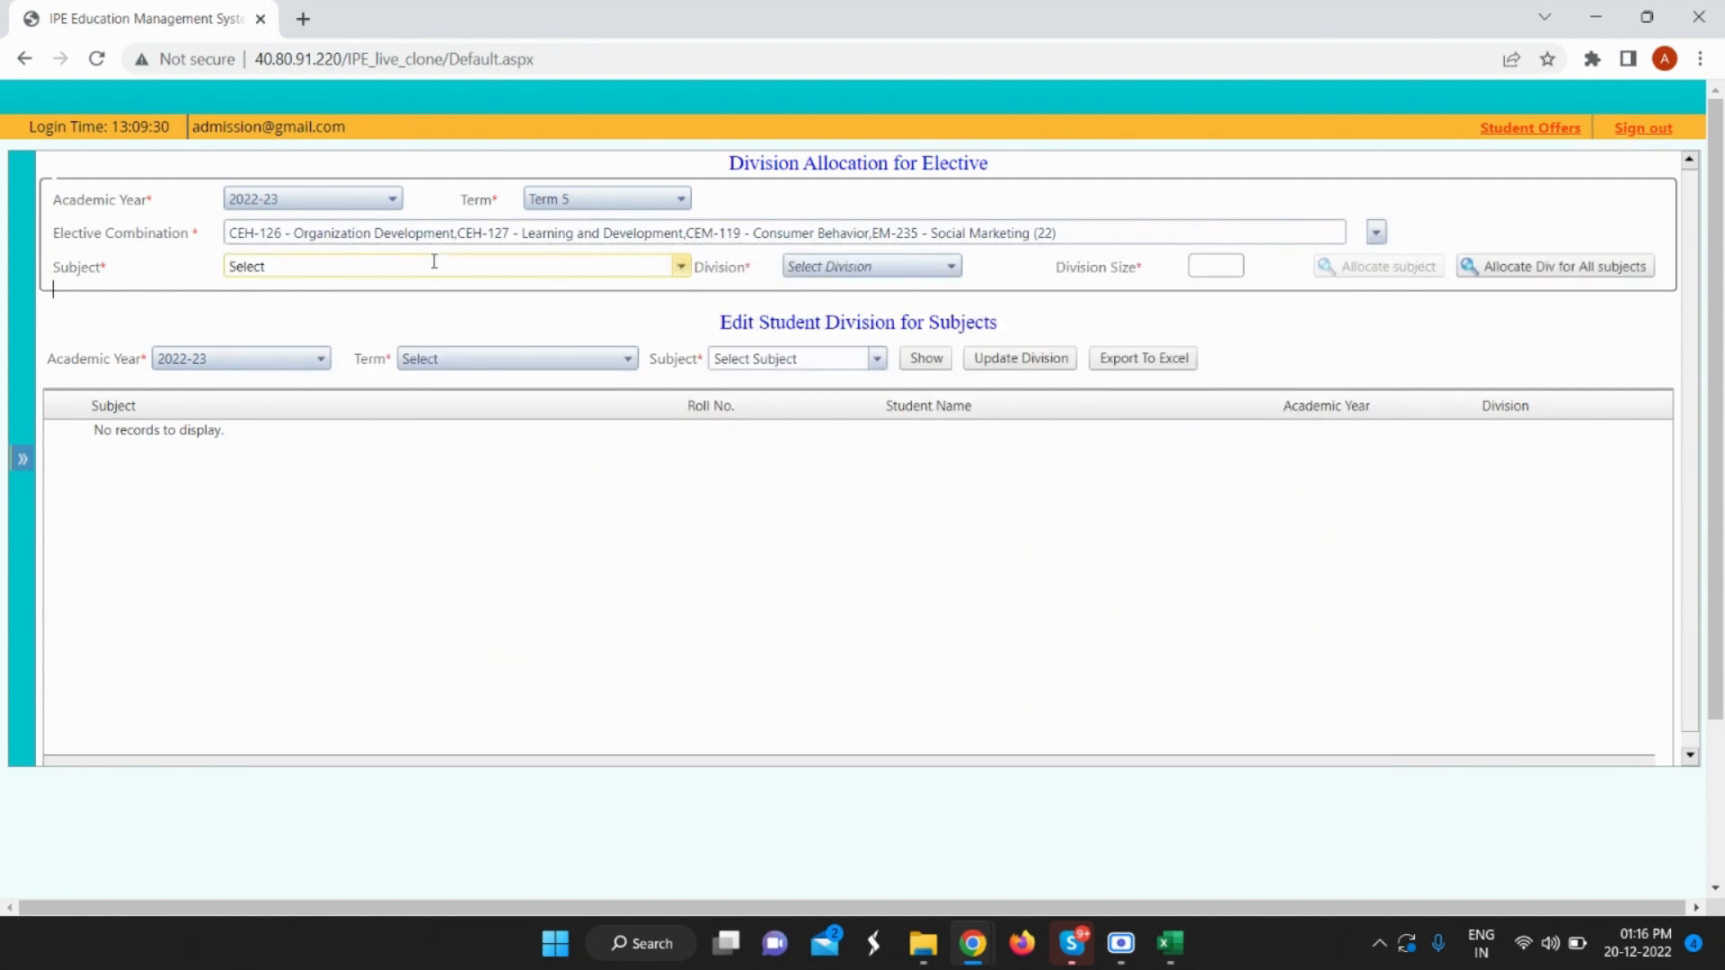
# Allocate the remaining CEM-119 - Consumer Behavior students to division B with a division size of 20.
pyautogui.click(434, 262)
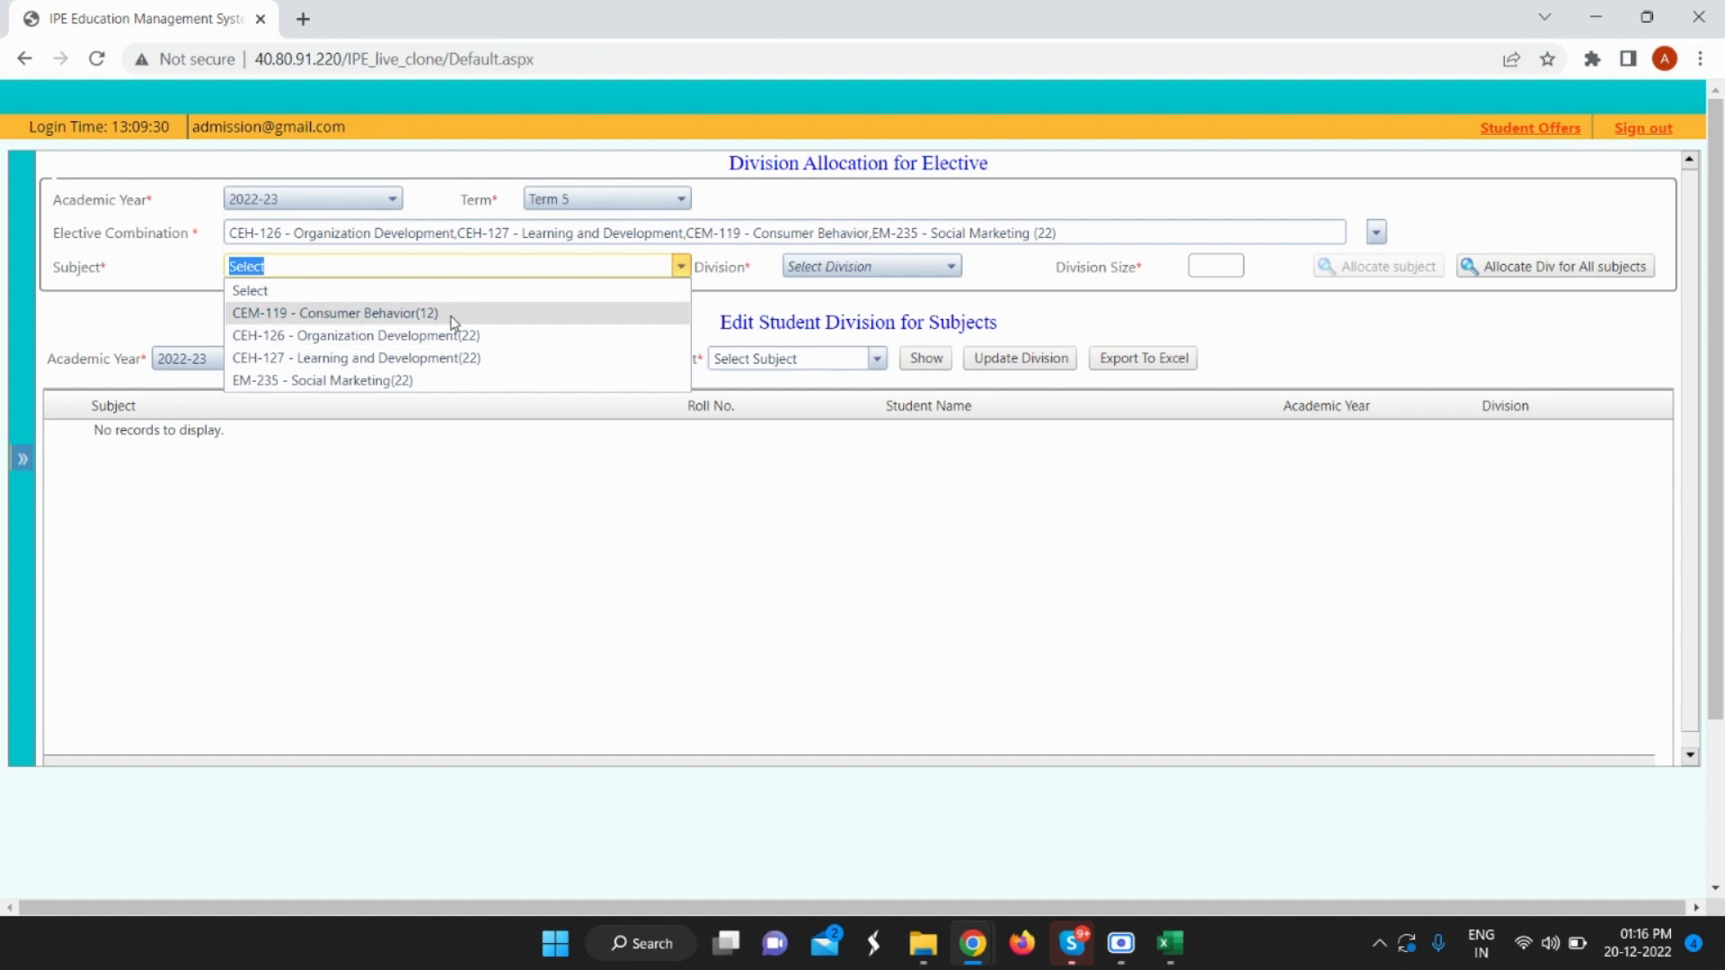
pyautogui.click(452, 314)
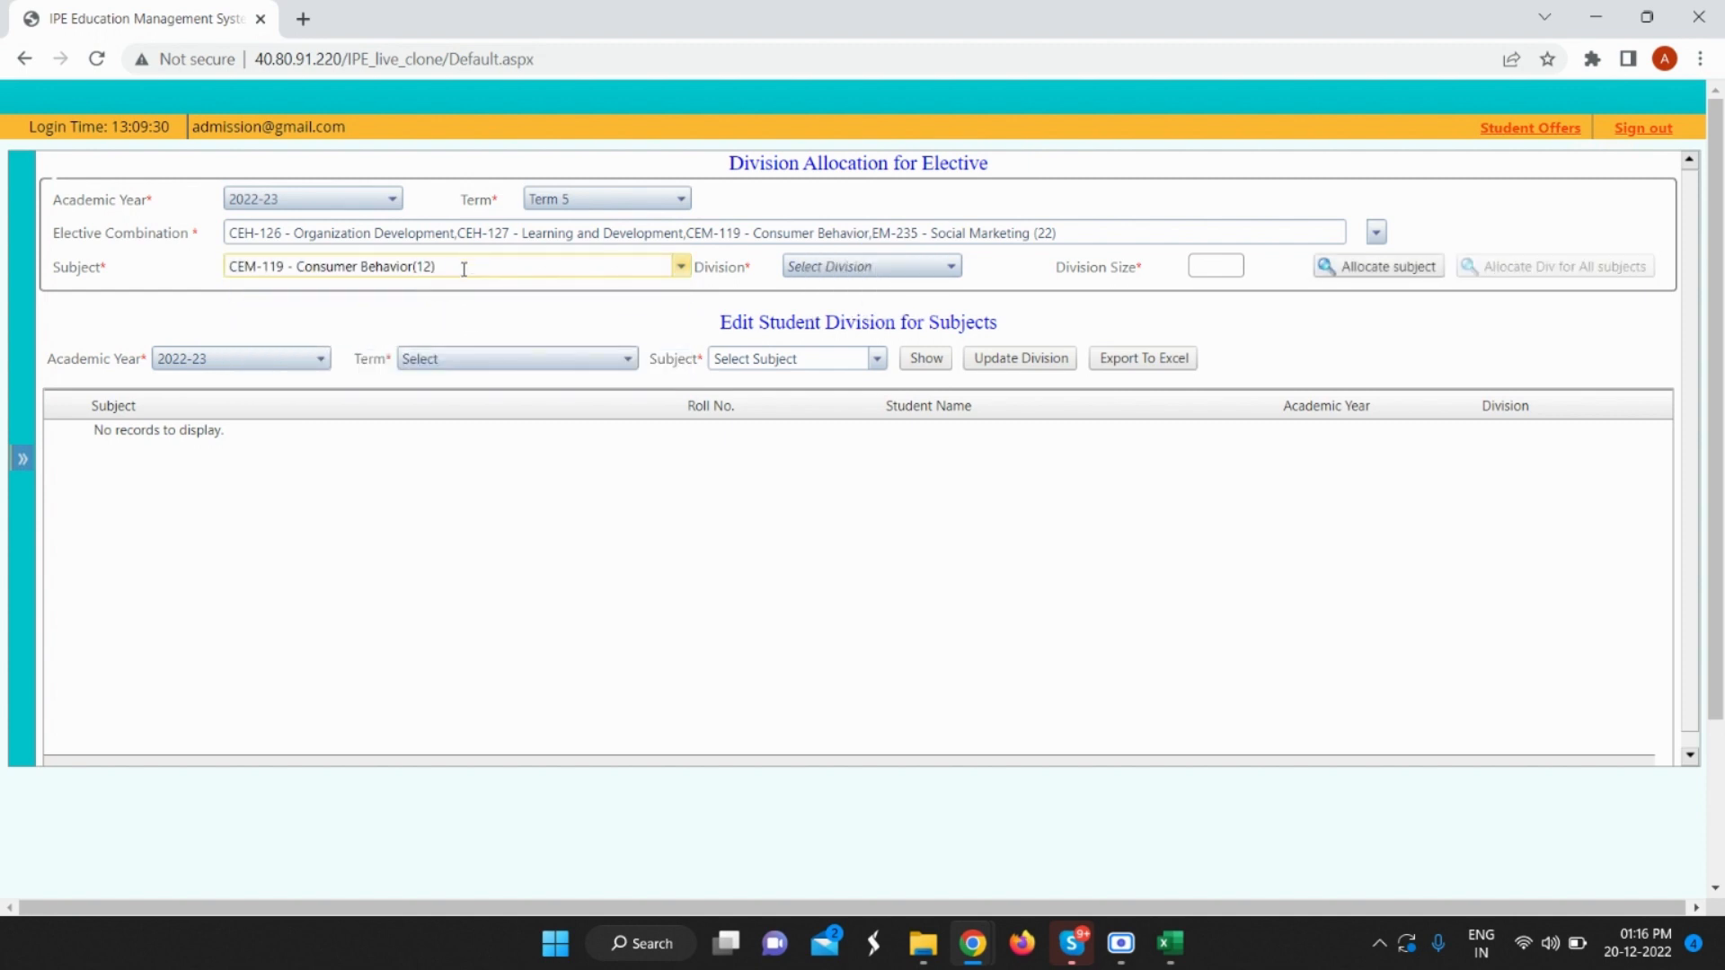
pyautogui.click(853, 276)
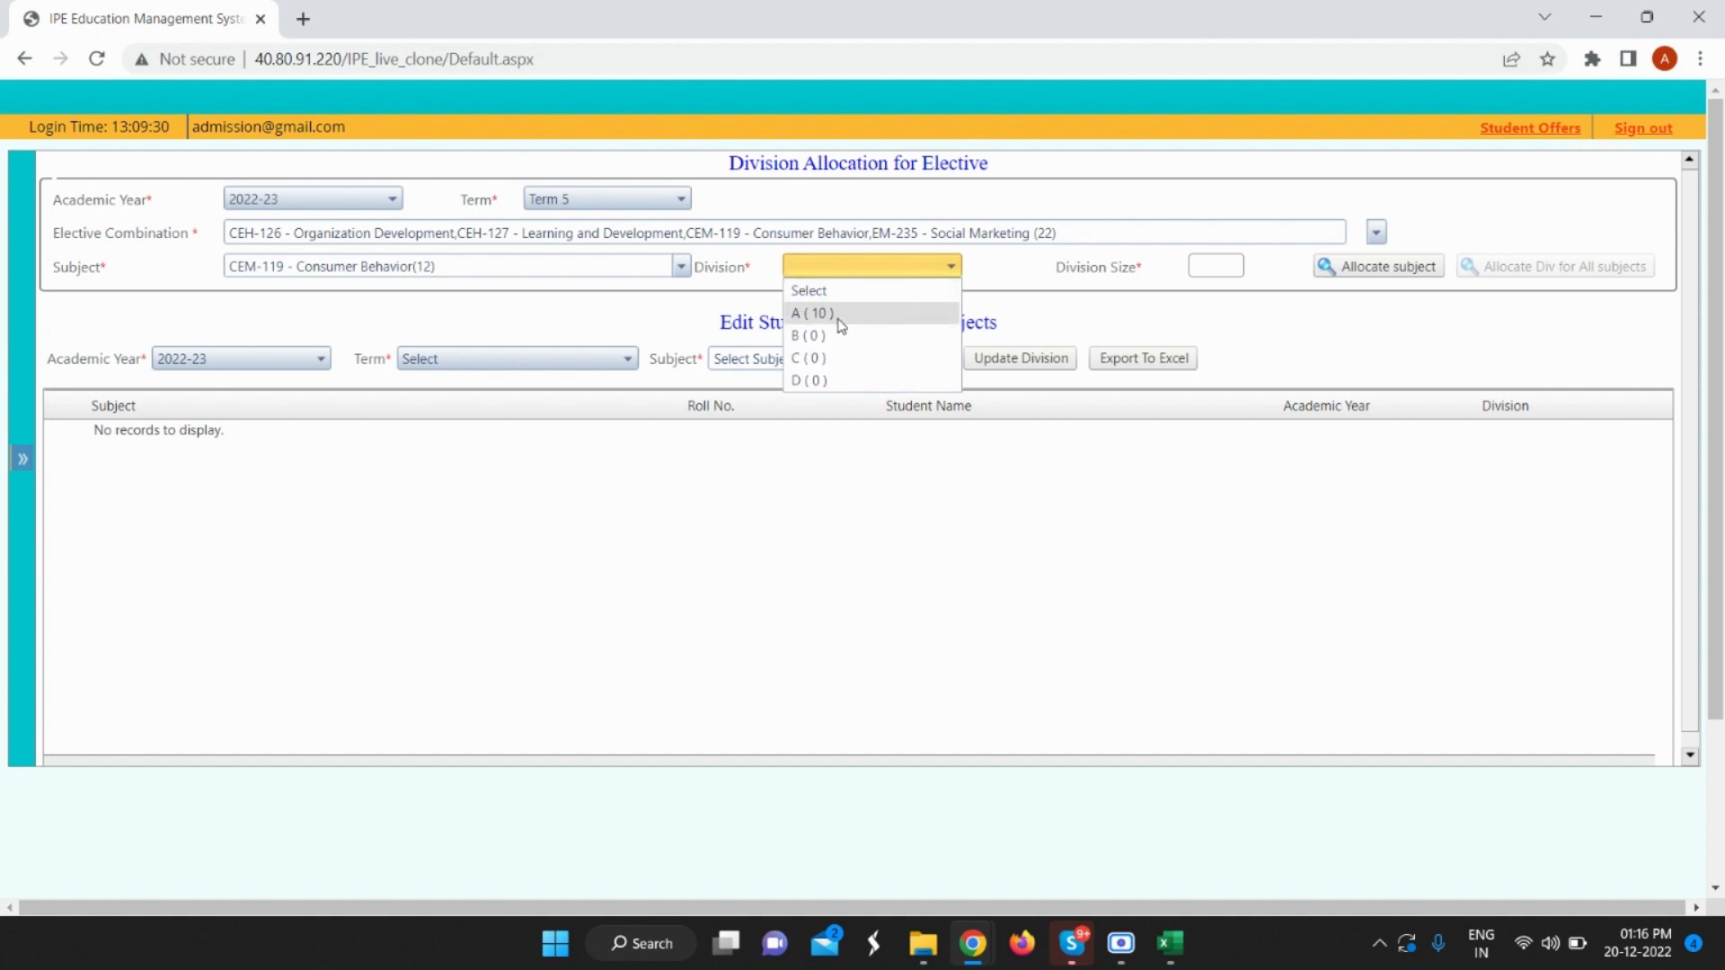
pyautogui.click(809, 335)
pyautogui.click(1207, 264)
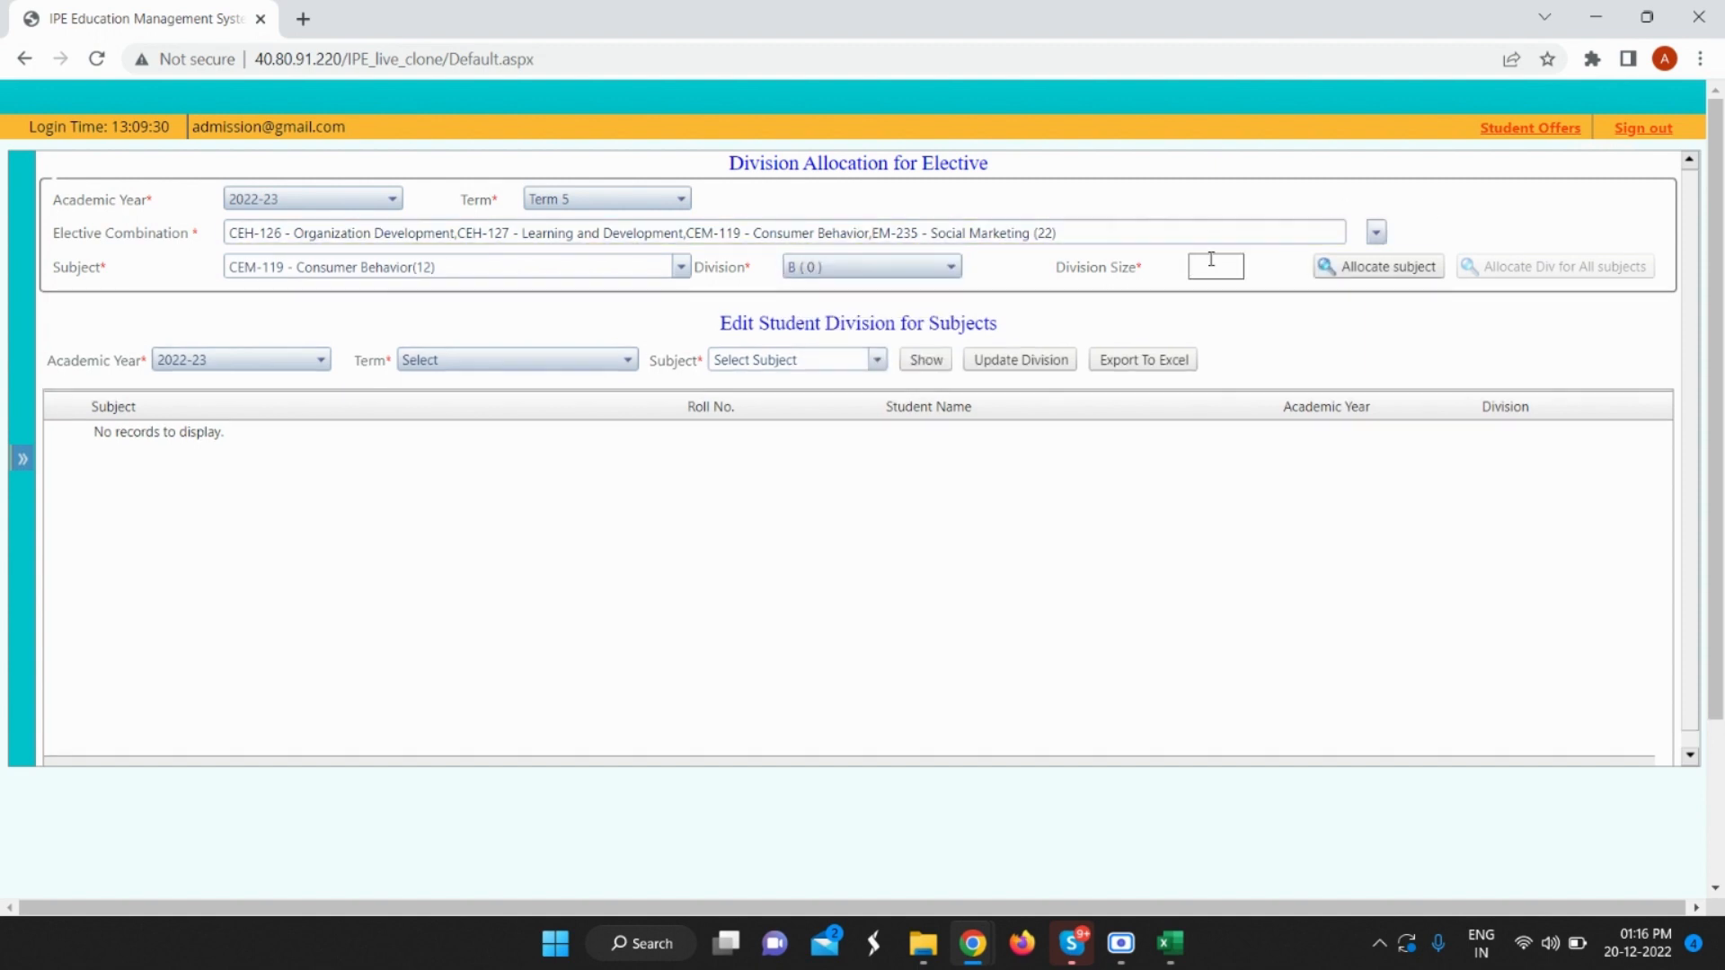
pyautogui.write('20')
pyautogui.click(1339, 269)
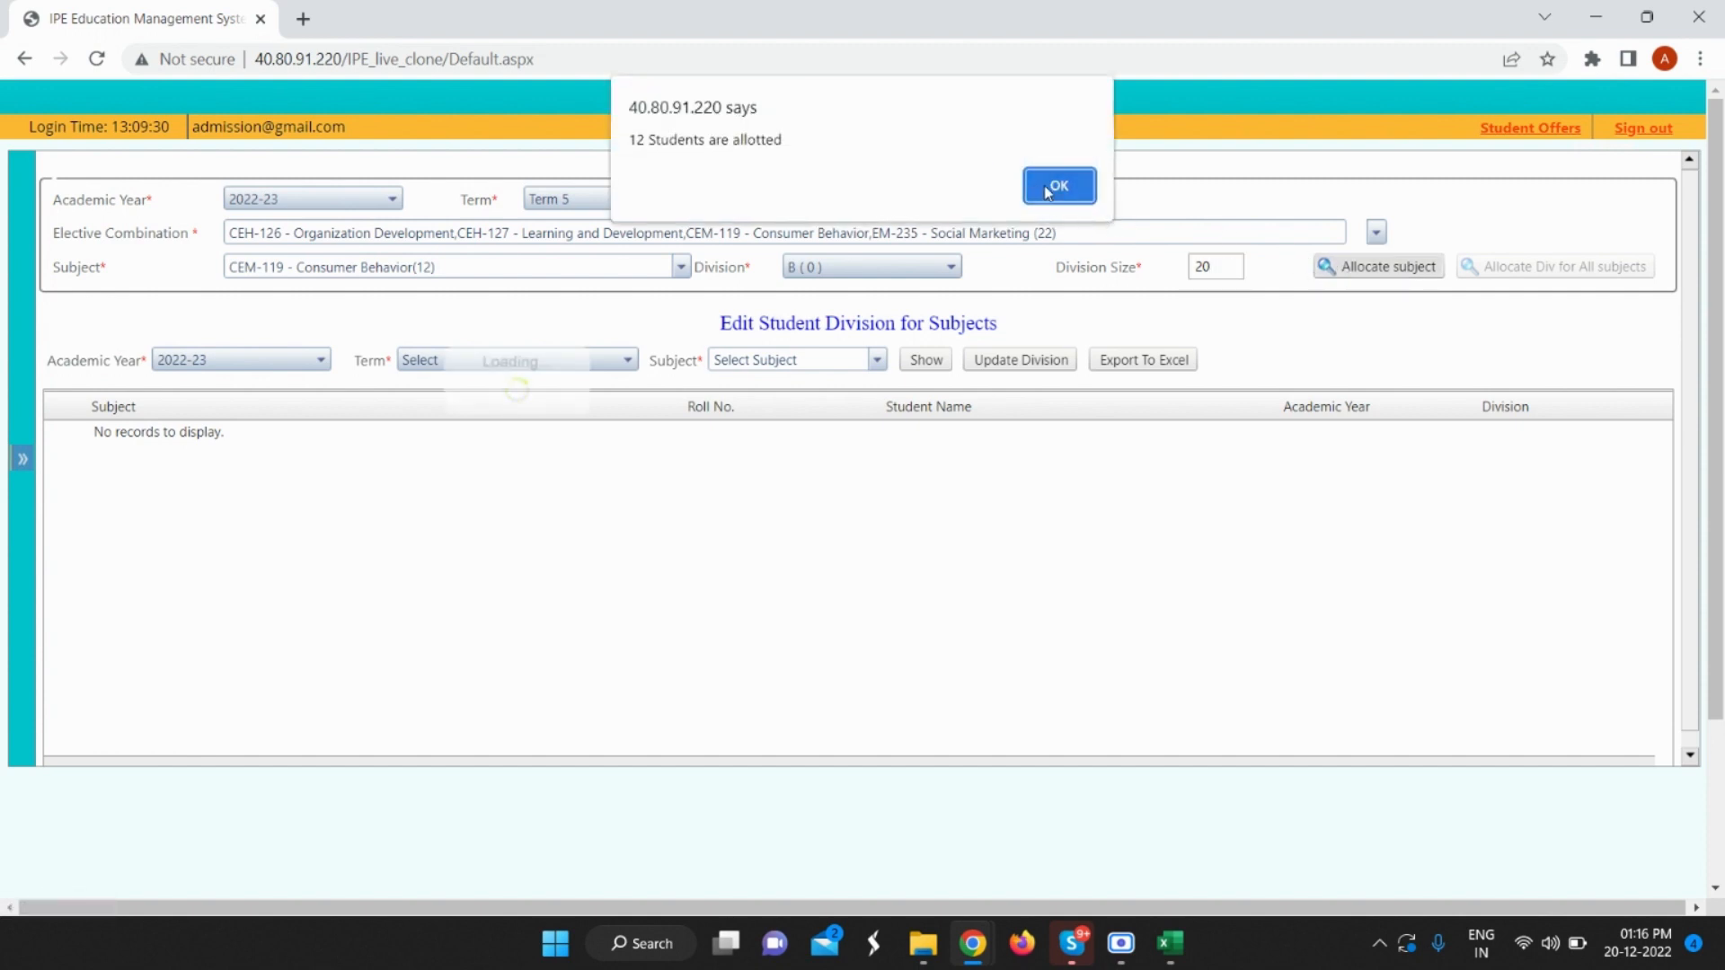
pyautogui.click(1057, 186)
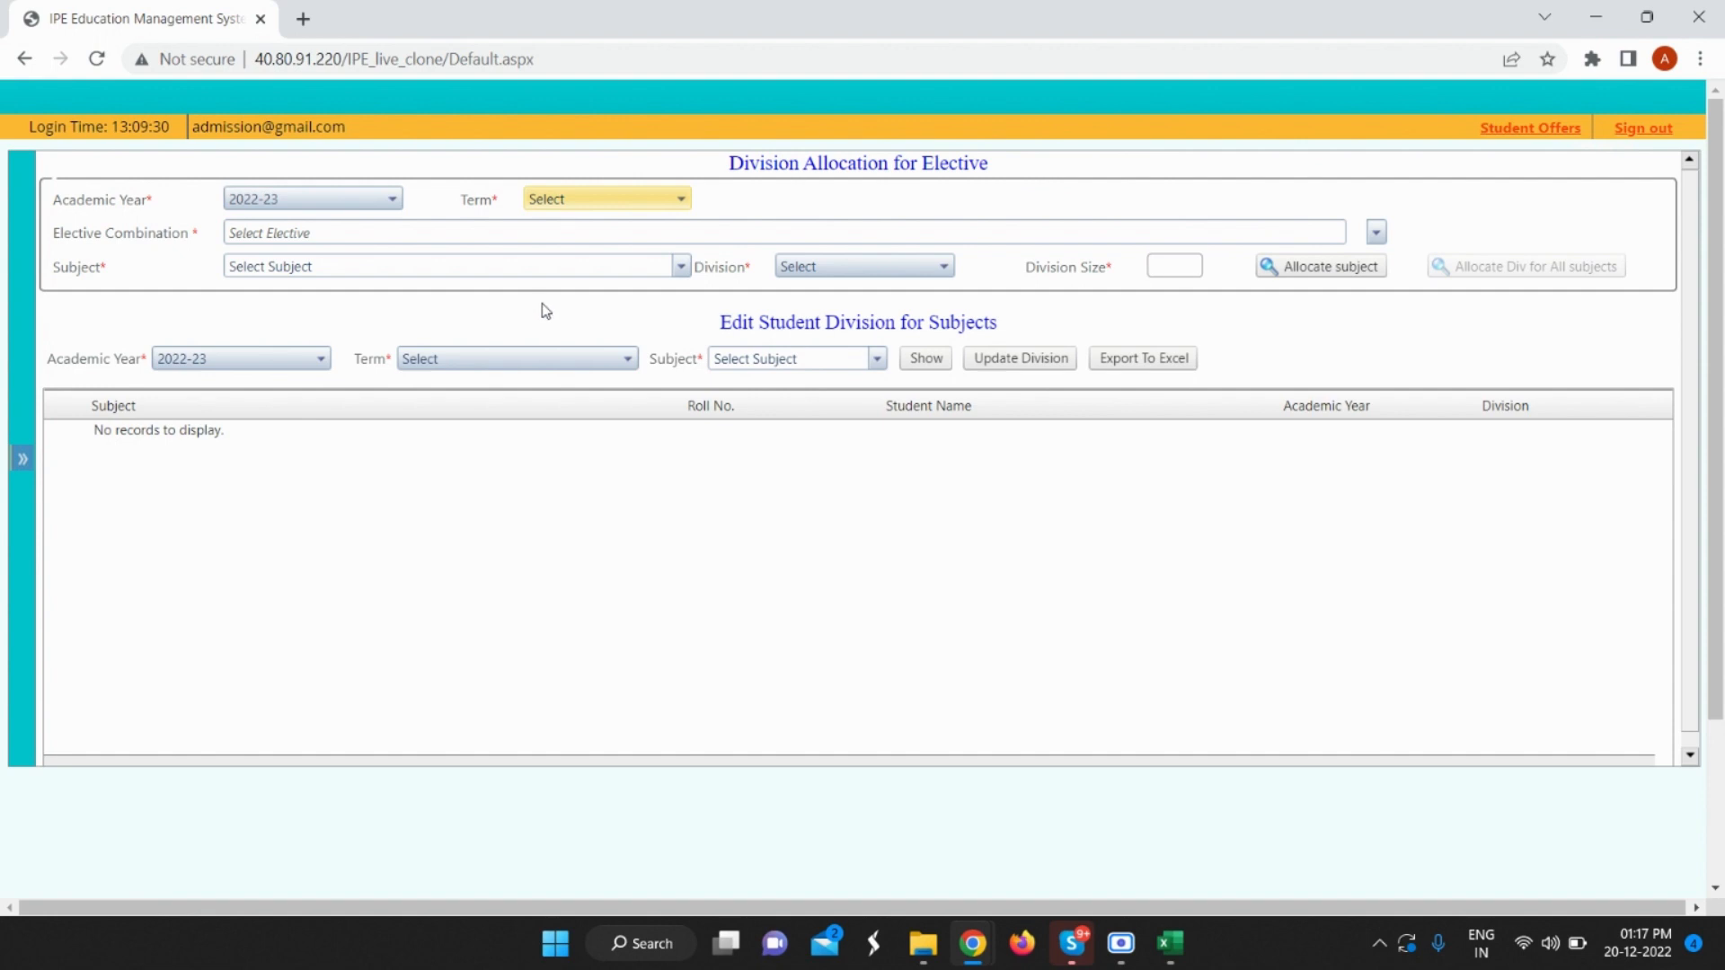
# Show the Term 5 students under Edit Student Division for Subjects.
pyautogui.click(557, 360)
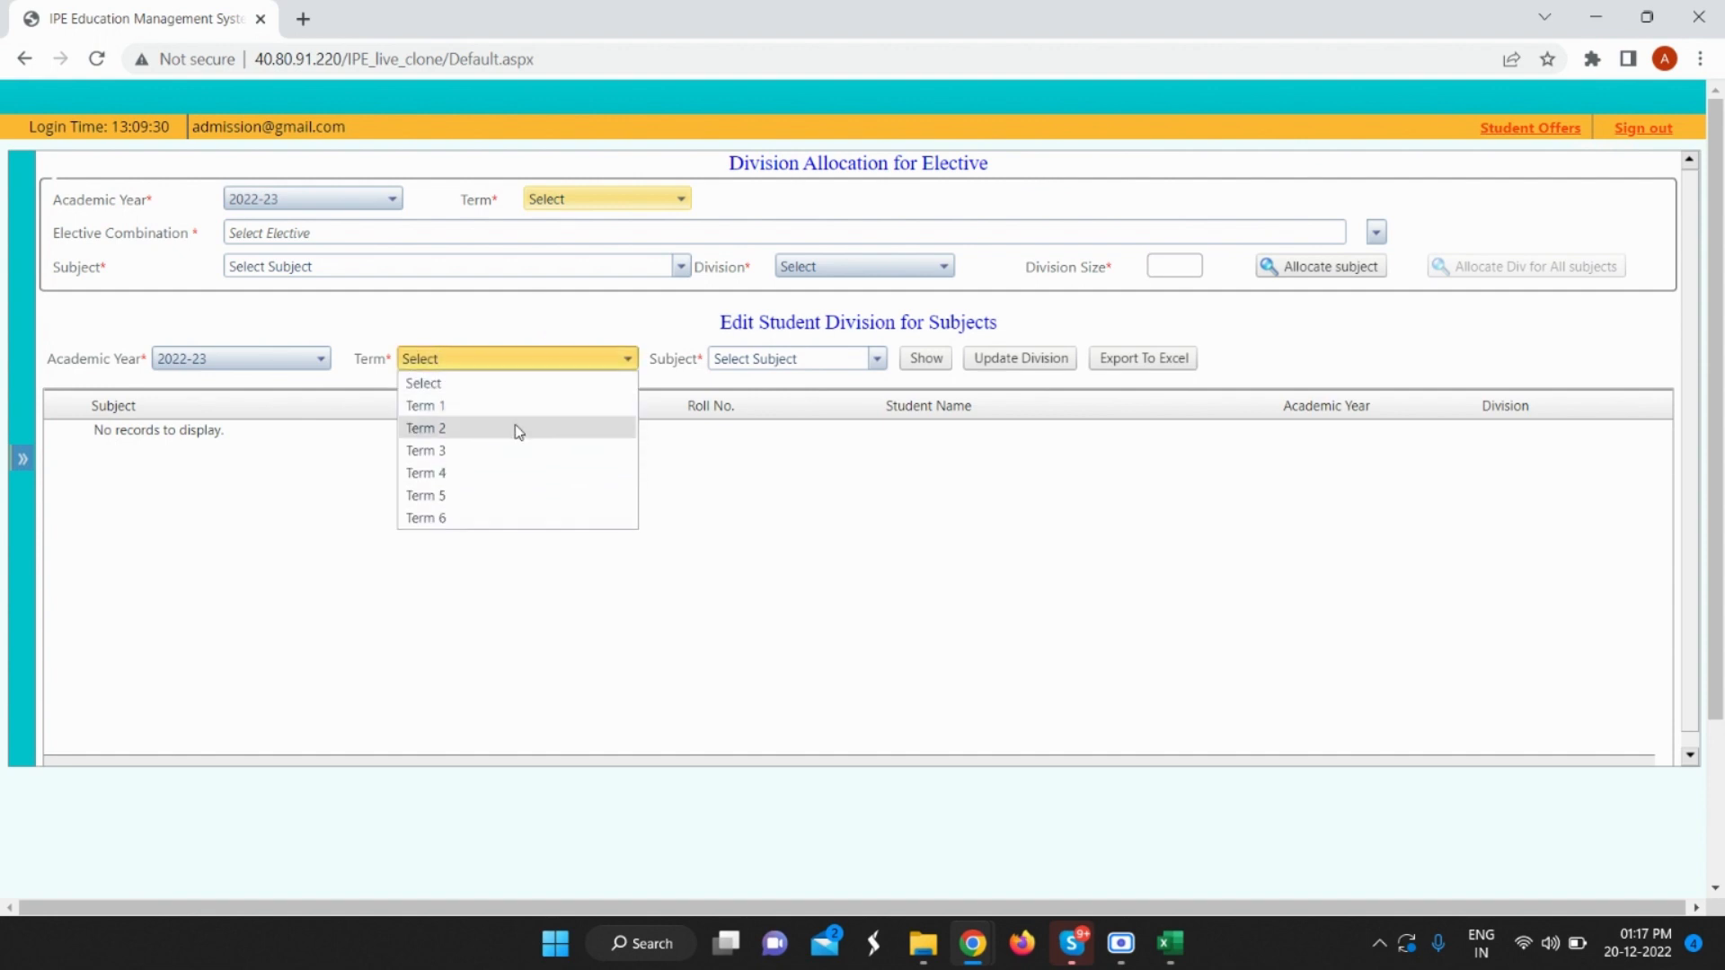
pyautogui.click(503, 489)
pyautogui.click(926, 358)
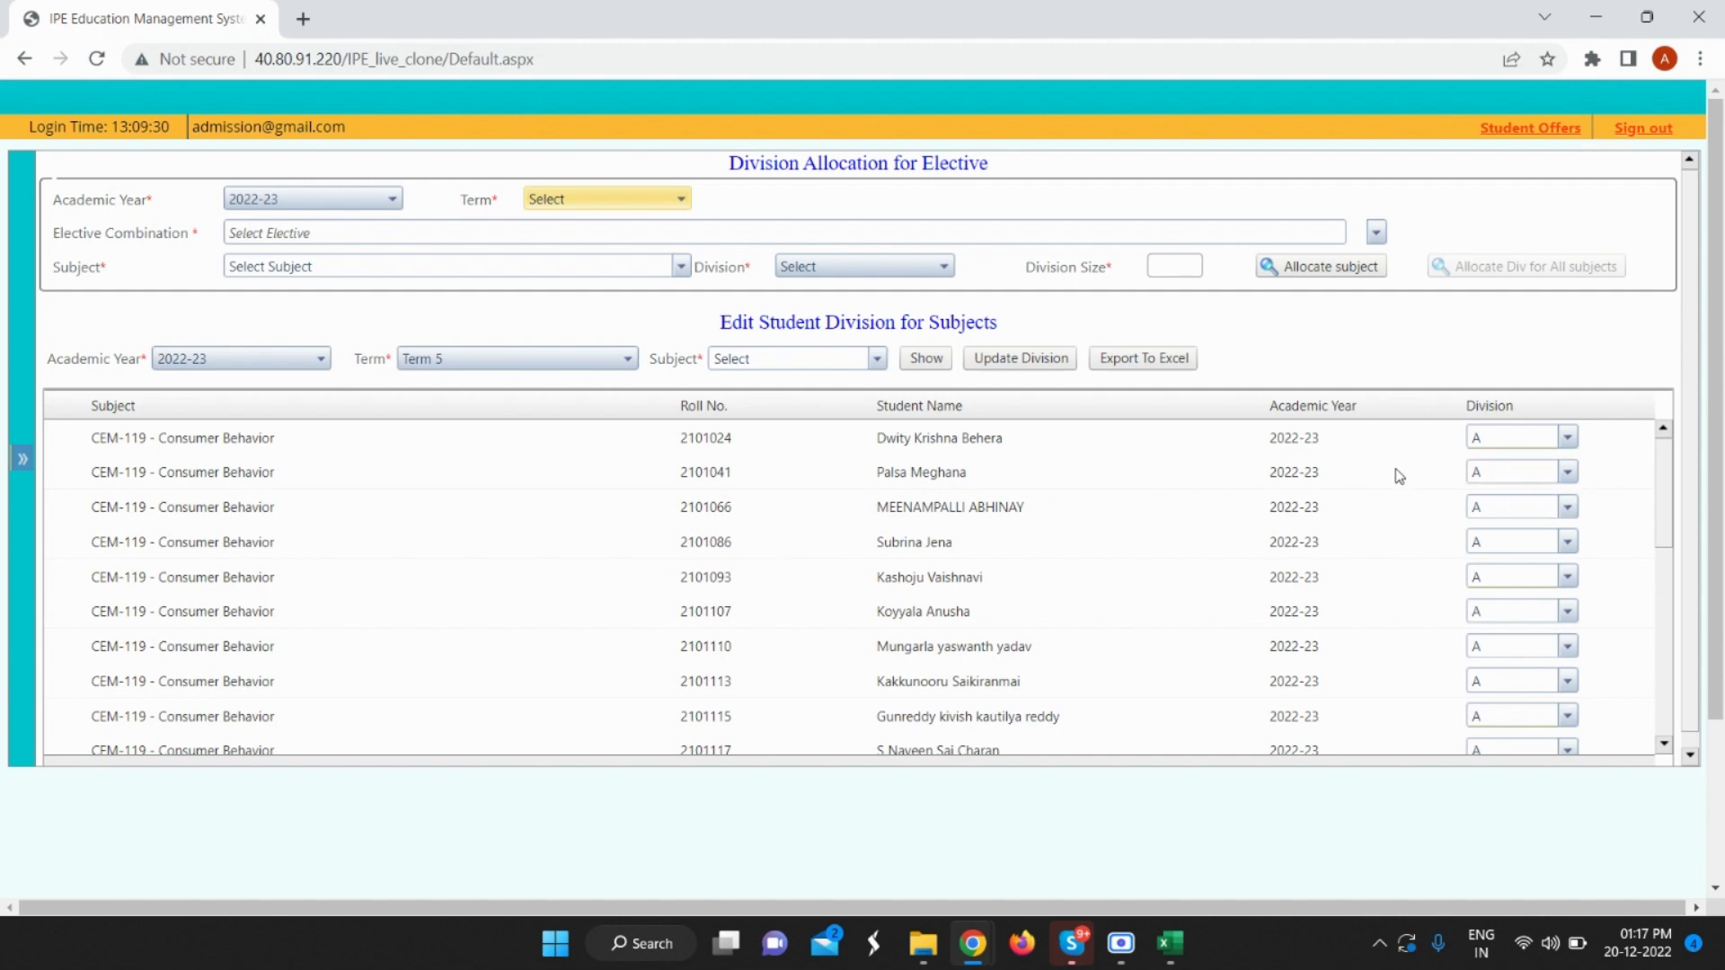
# Change the second listed Consumer Behavior student to division B and the third to division C, and update the divisions.
pyautogui.click(1516, 475)
pyautogui.click(1508, 521)
pyautogui.click(1498, 510)
pyautogui.click(1501, 575)
pyautogui.click(1011, 359)
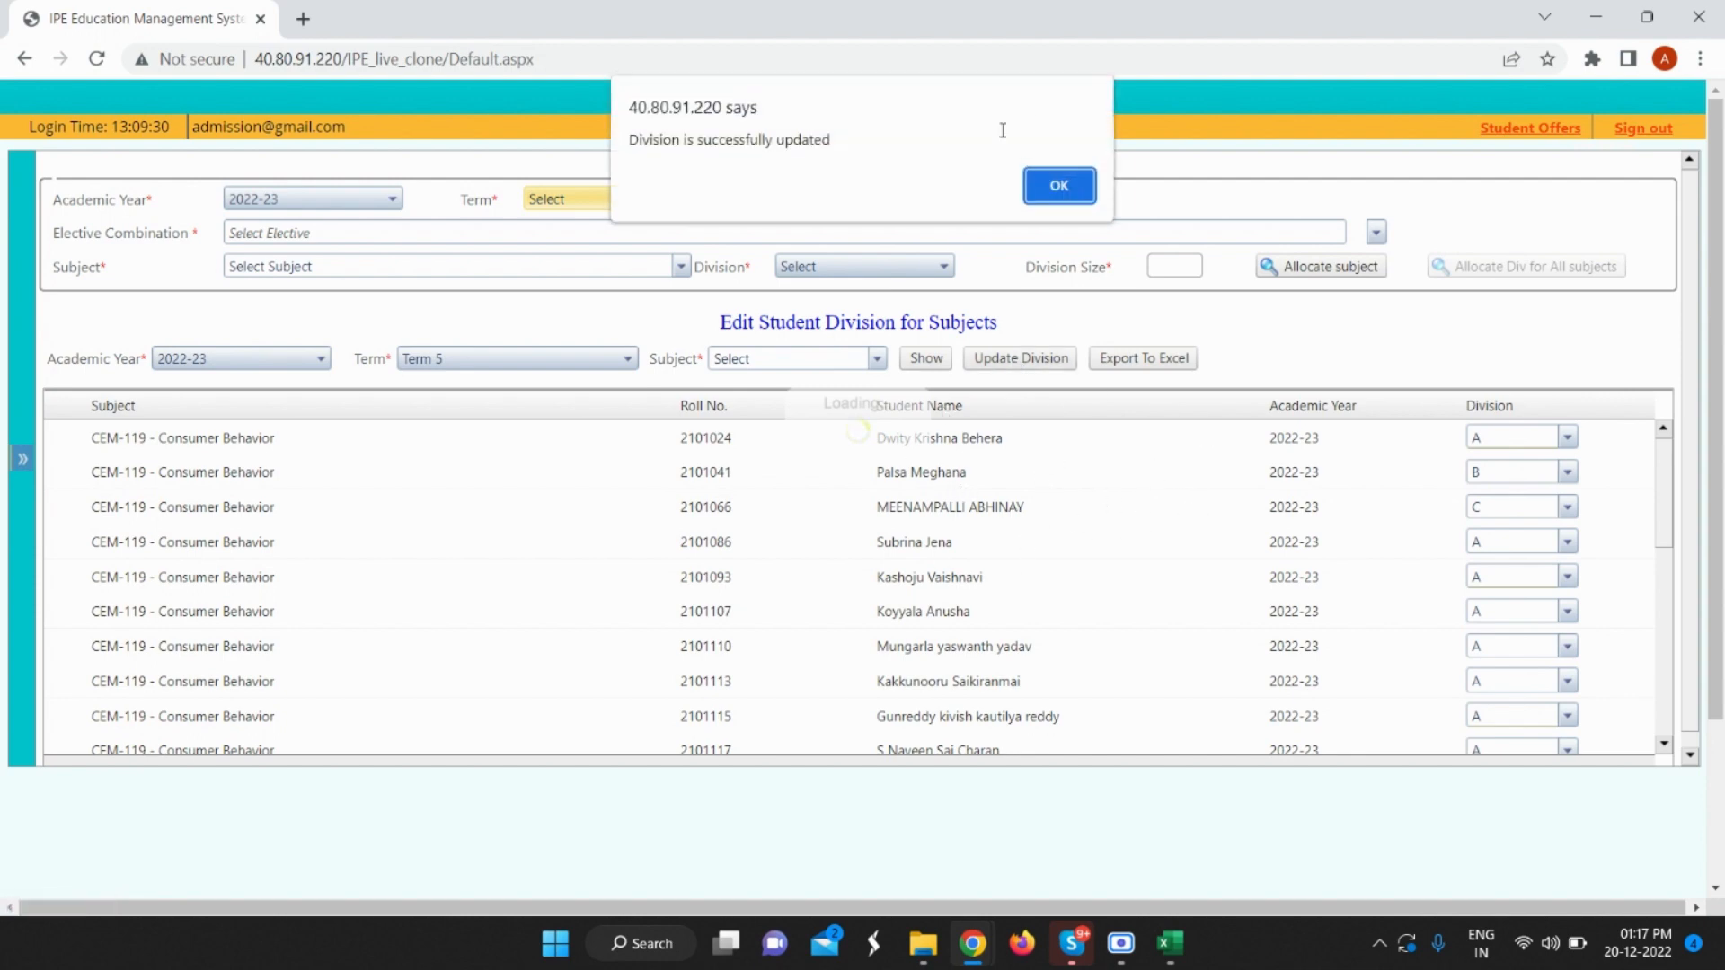
pyautogui.click(1056, 186)
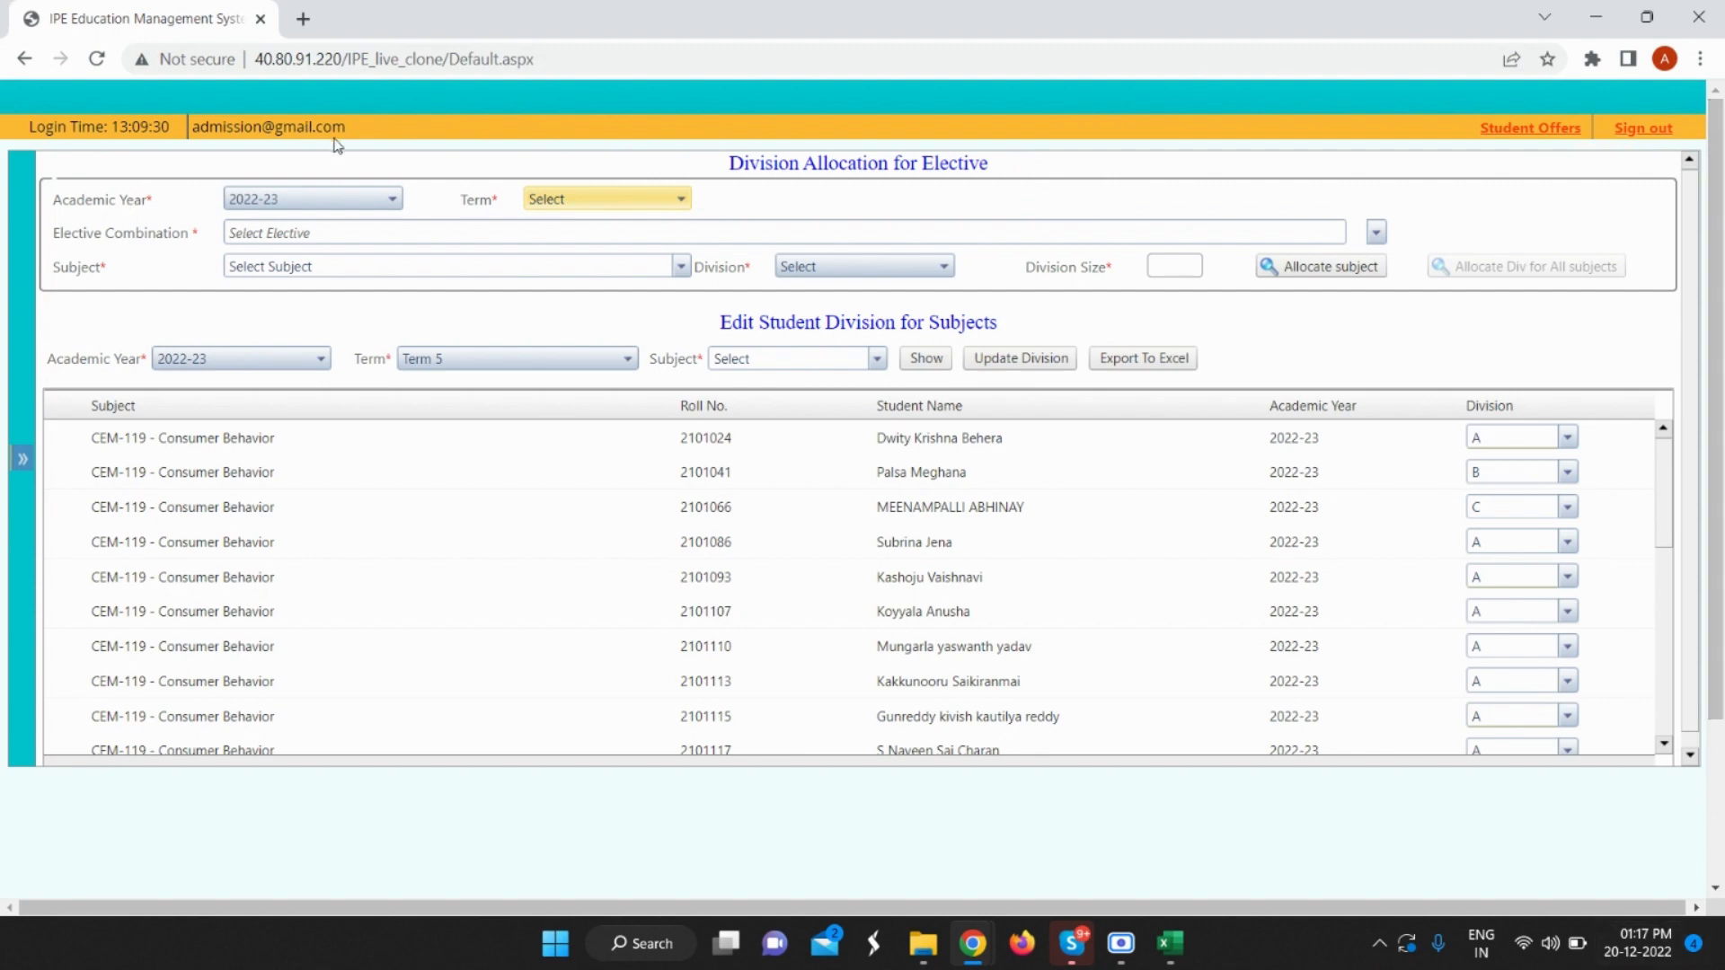
# Export the Term 5 student division list for academic year 2022-23 to Excel.
pyautogui.click(570, 358)
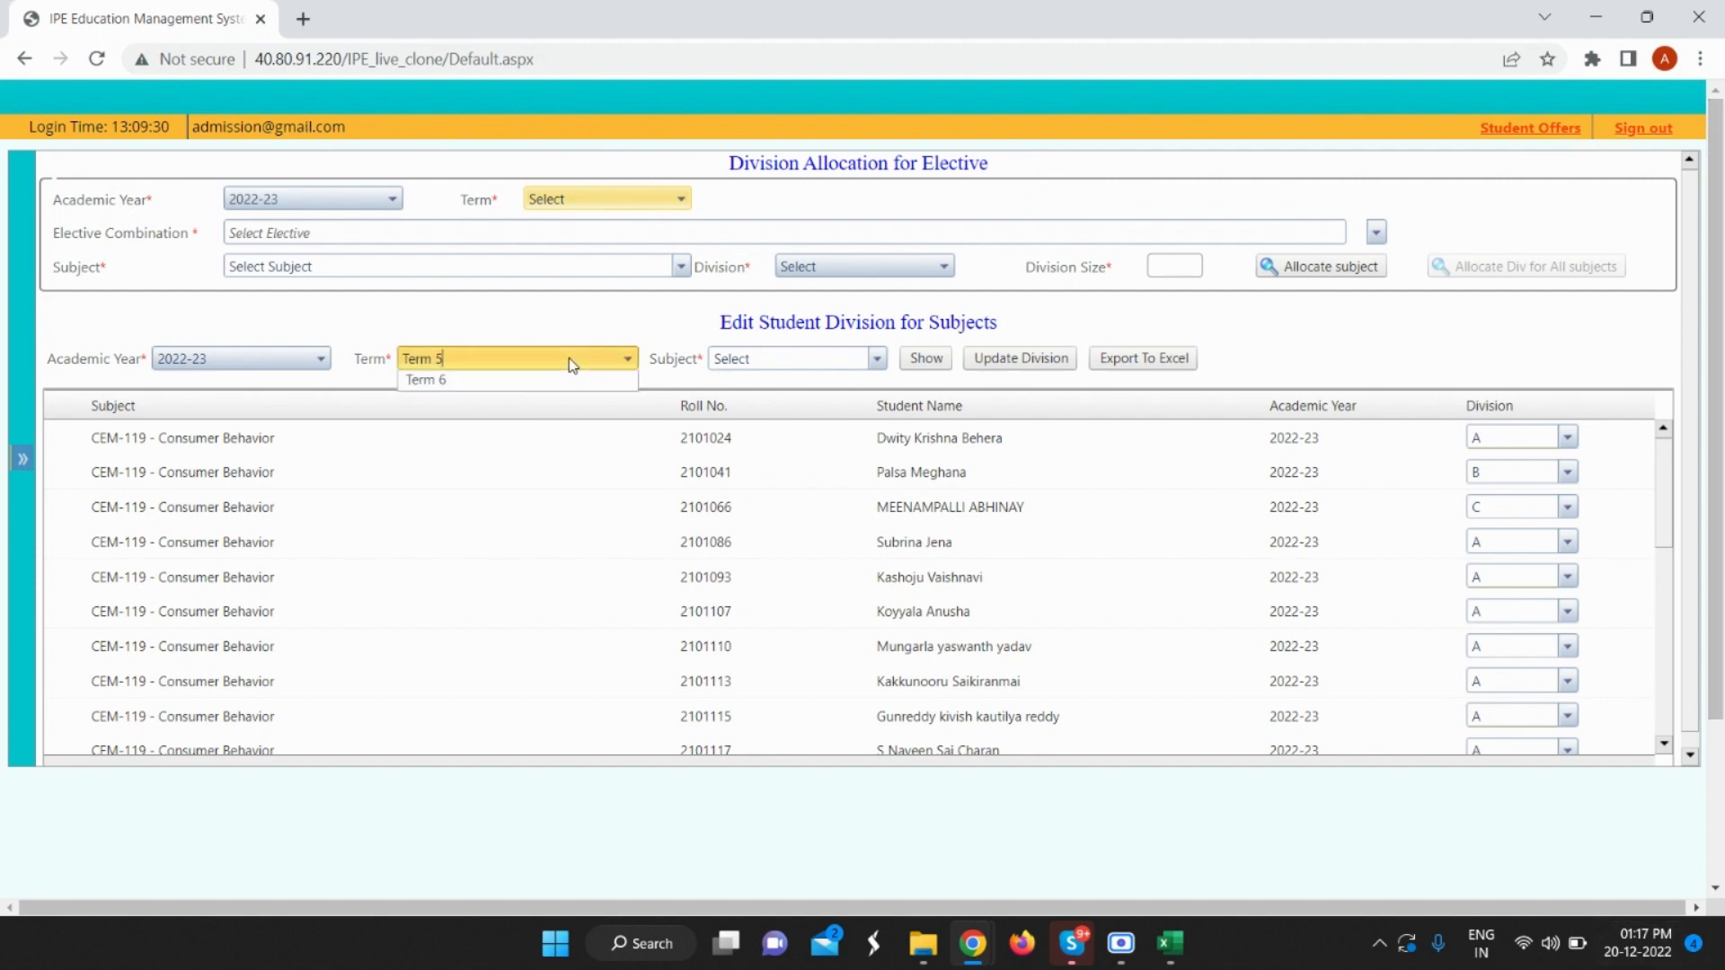
pyautogui.click(466, 495)
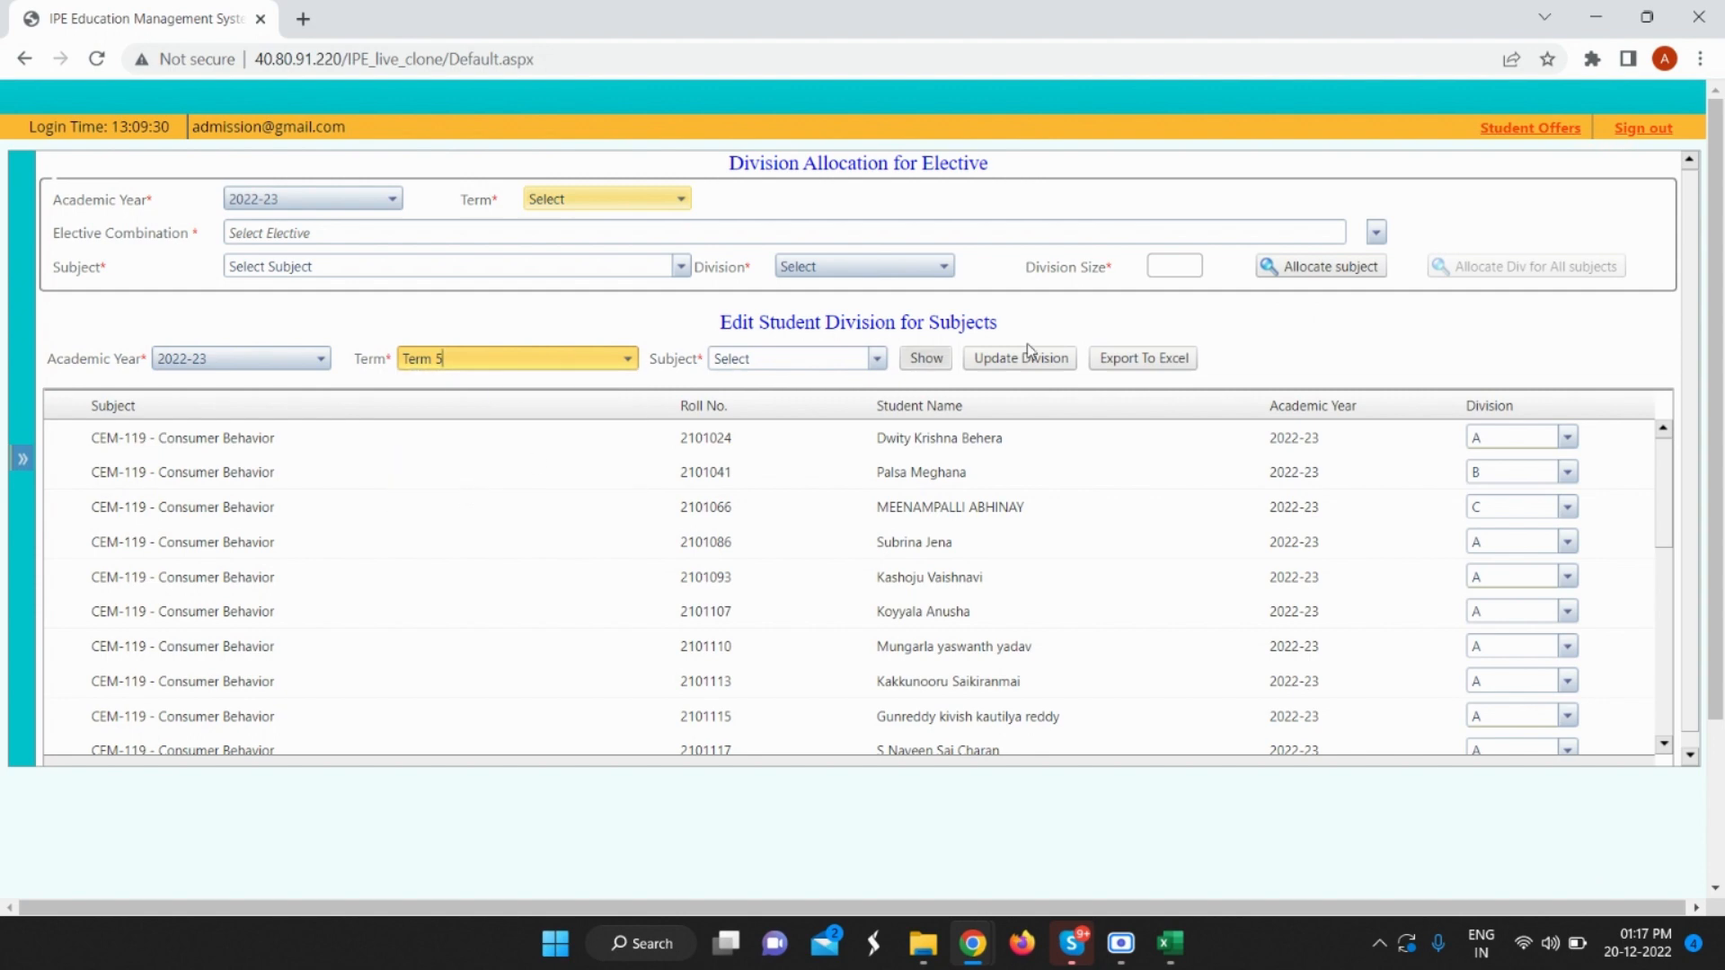
pyautogui.click(1153, 362)
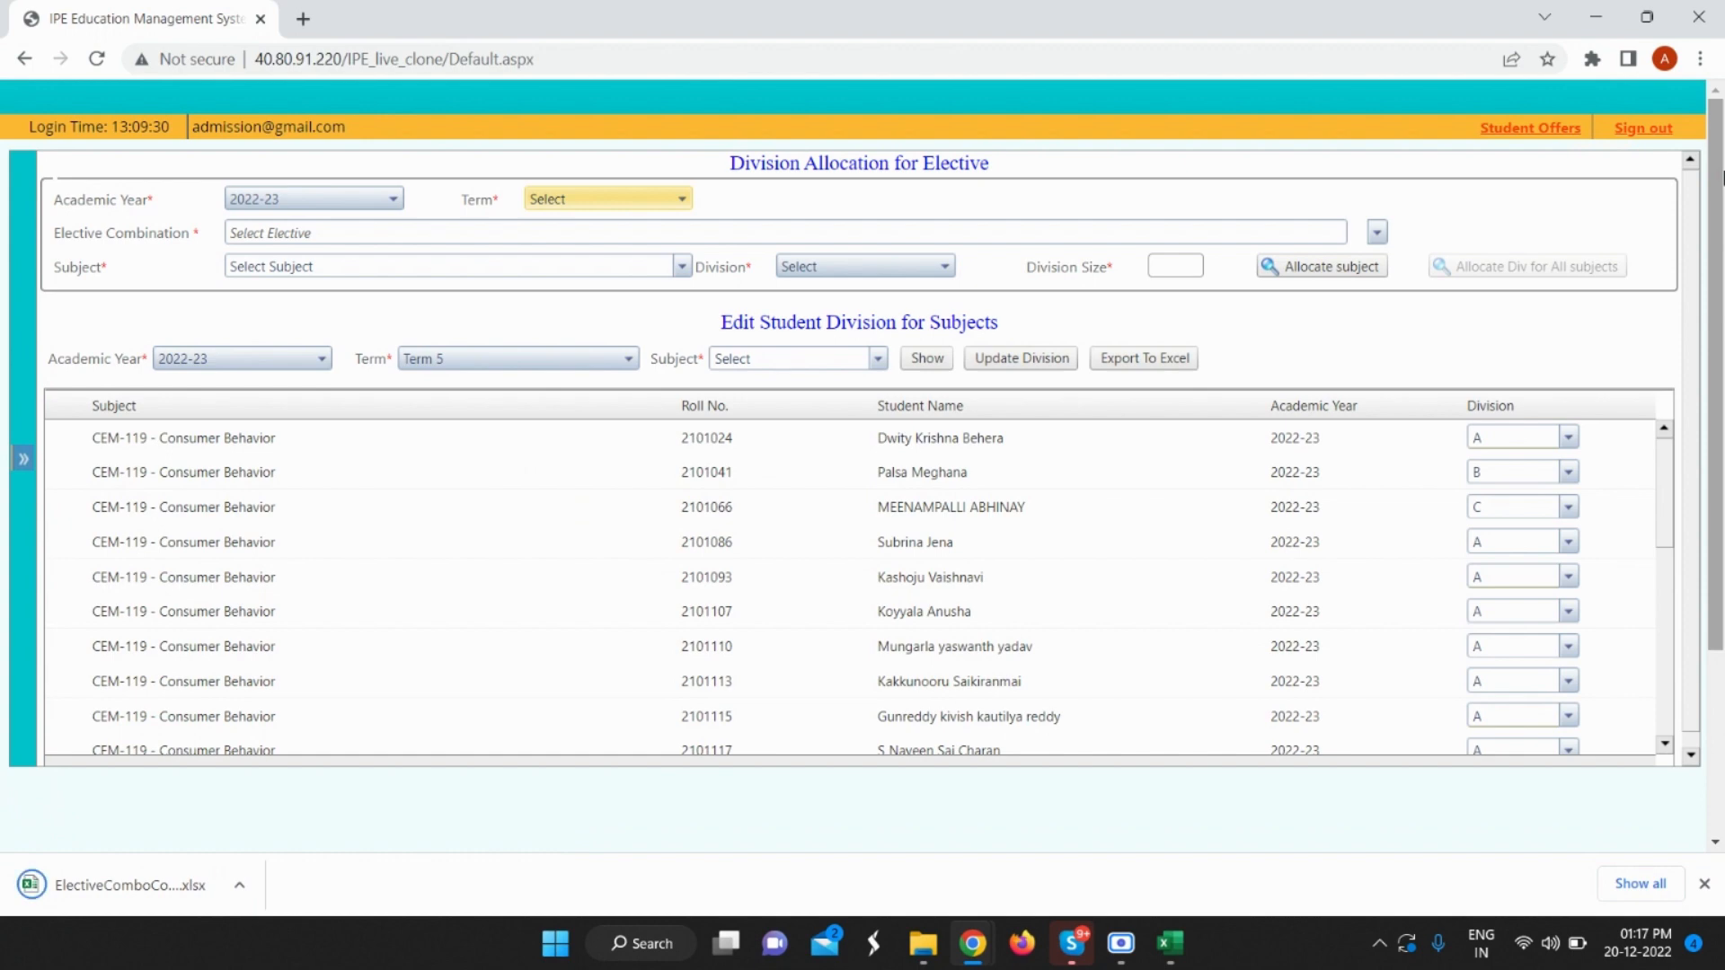
# Open the downloaded ElectiveComboCourseDetails workbook in Excel, enable editing and examine the exported student columns.
pyautogui.click(241, 886)
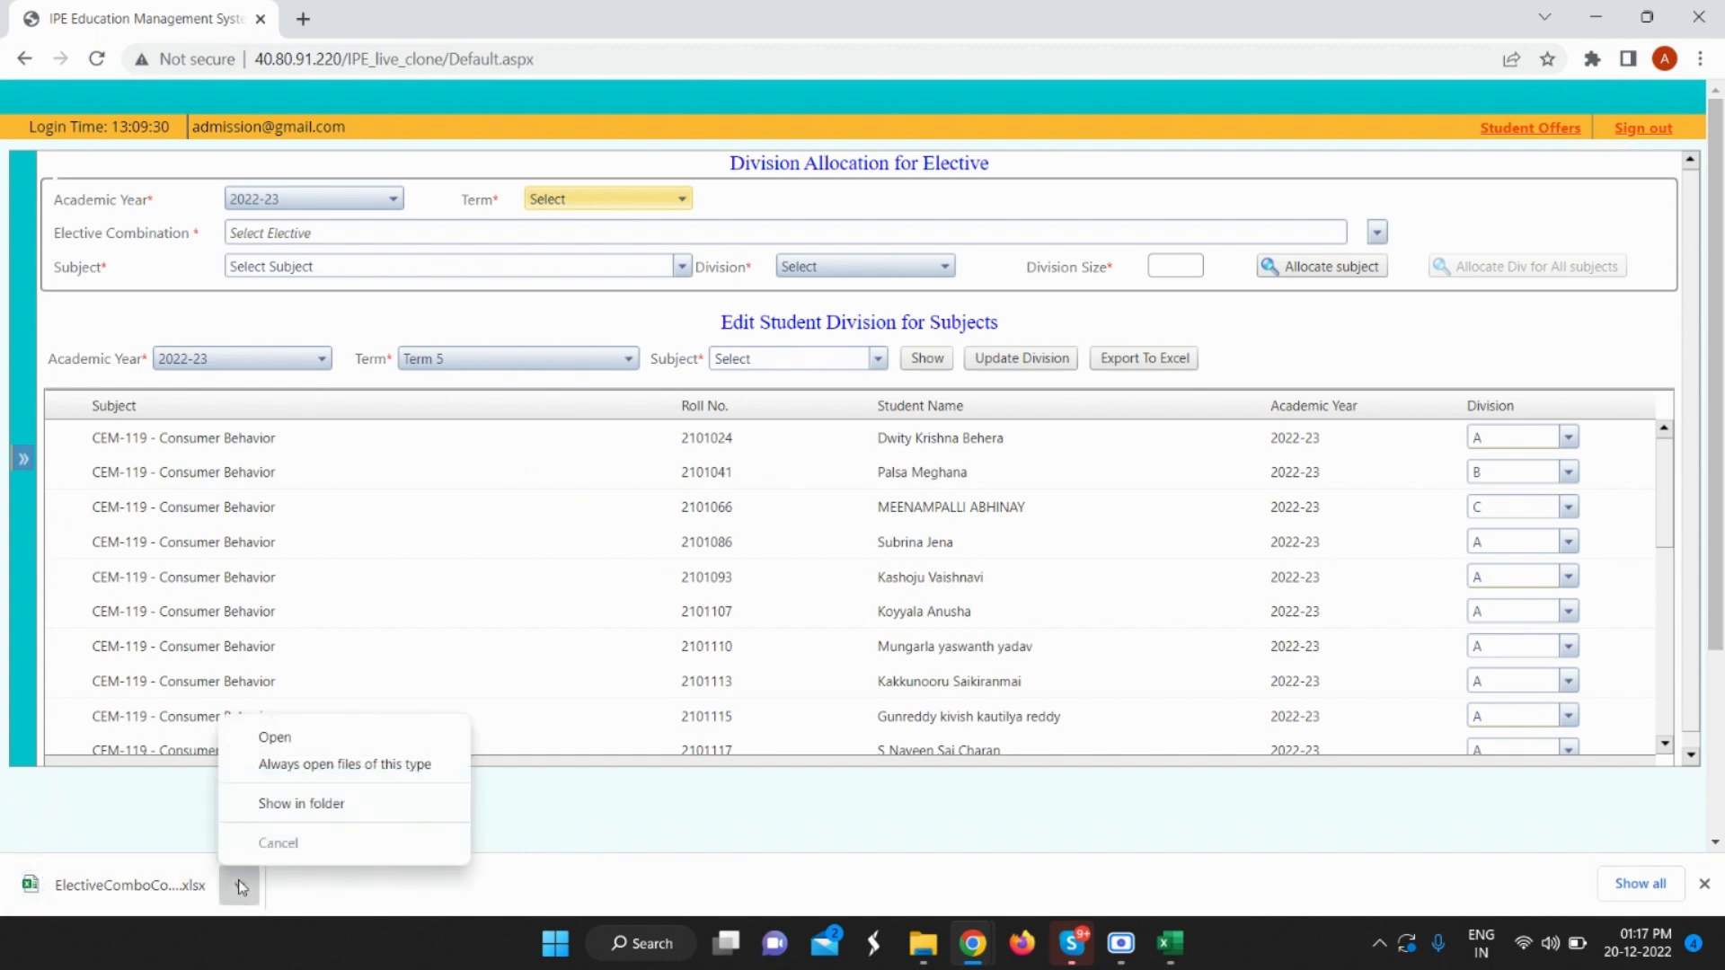
pyautogui.click(269, 737)
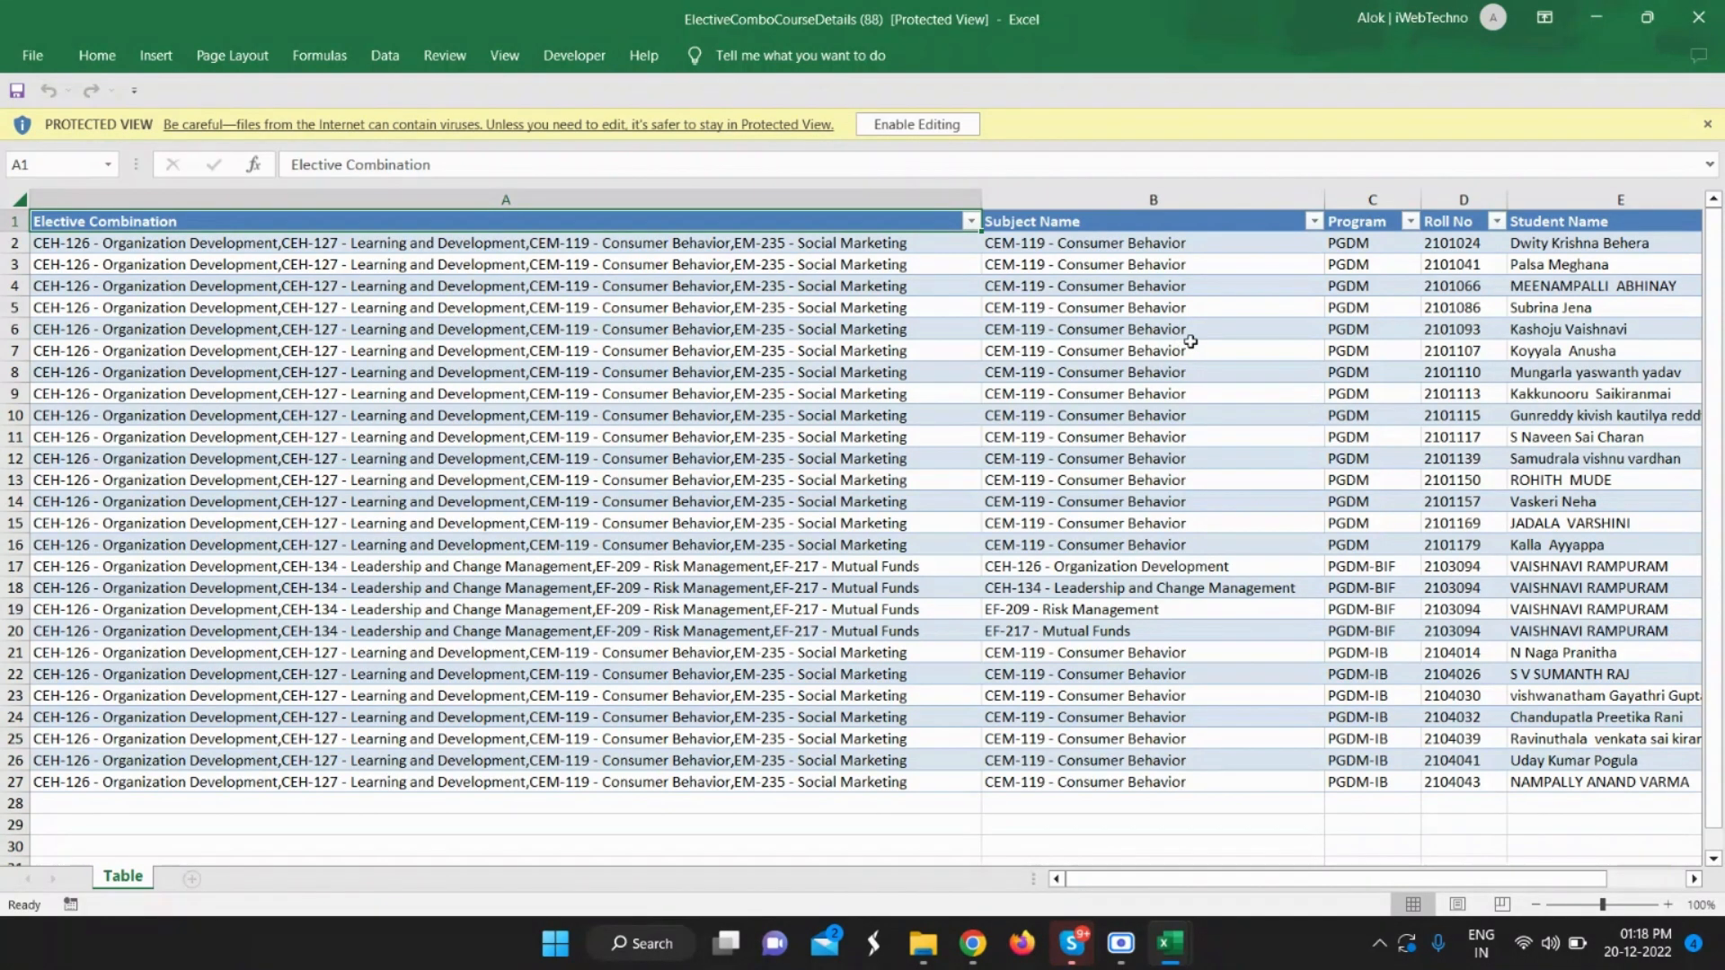
pyautogui.click(924, 124)
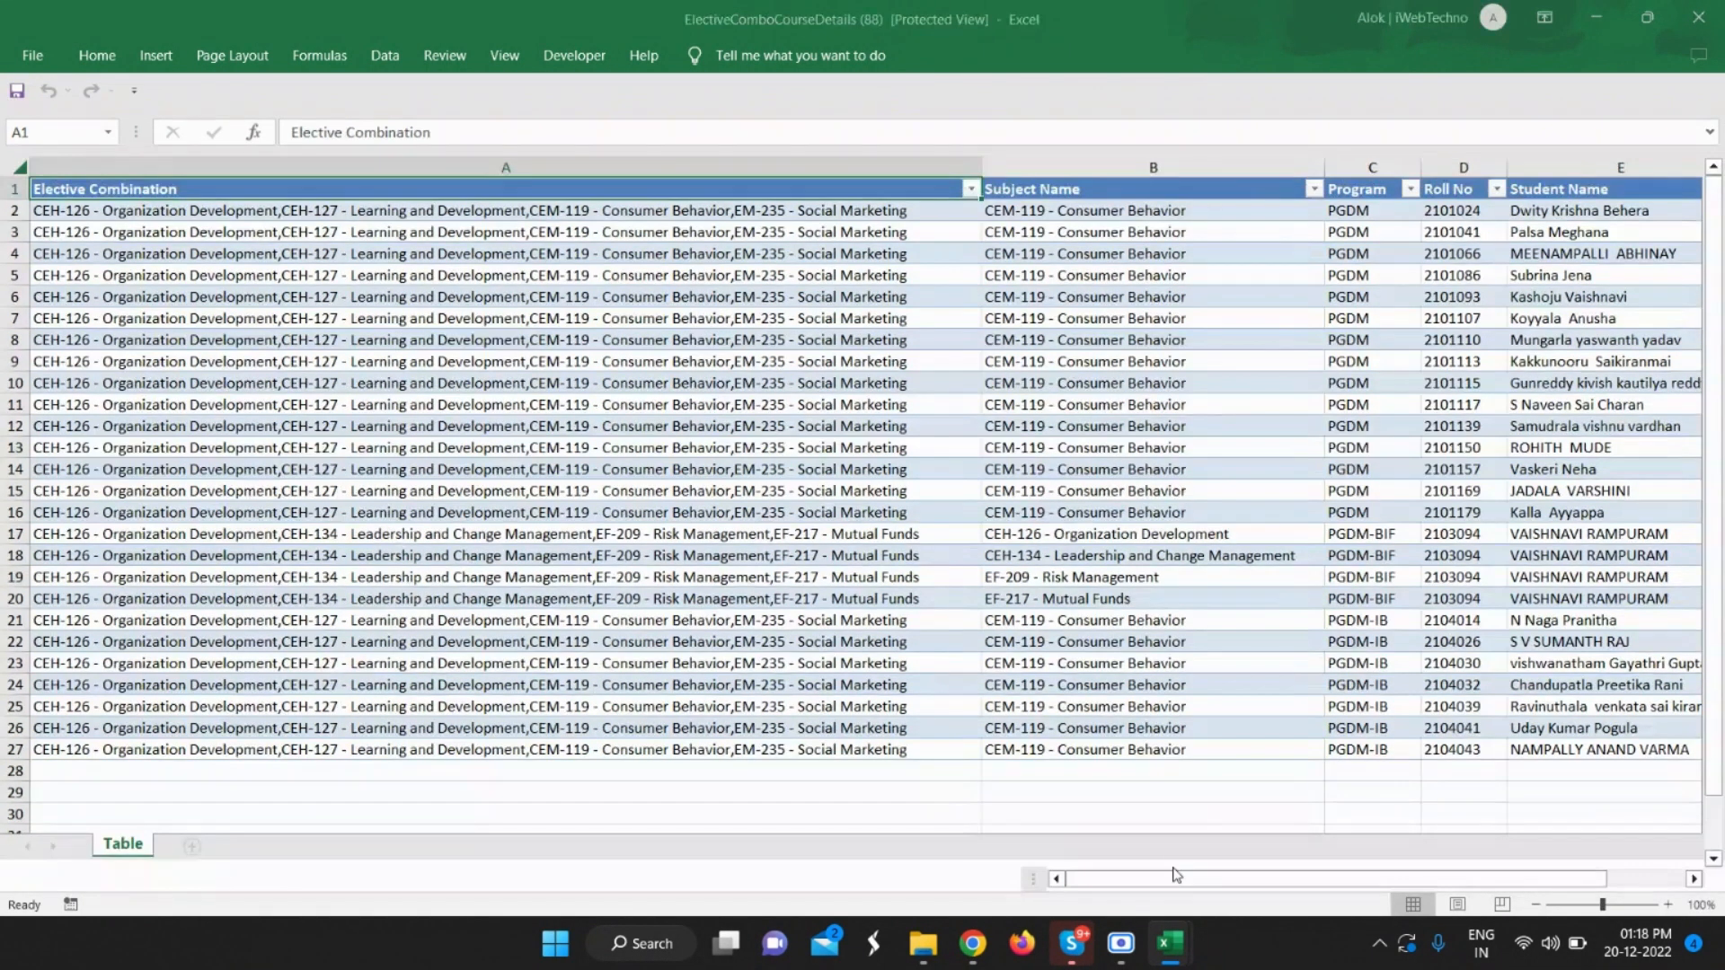
pyautogui.moveTo(1159, 879); pyautogui.dragTo(1217, 878)
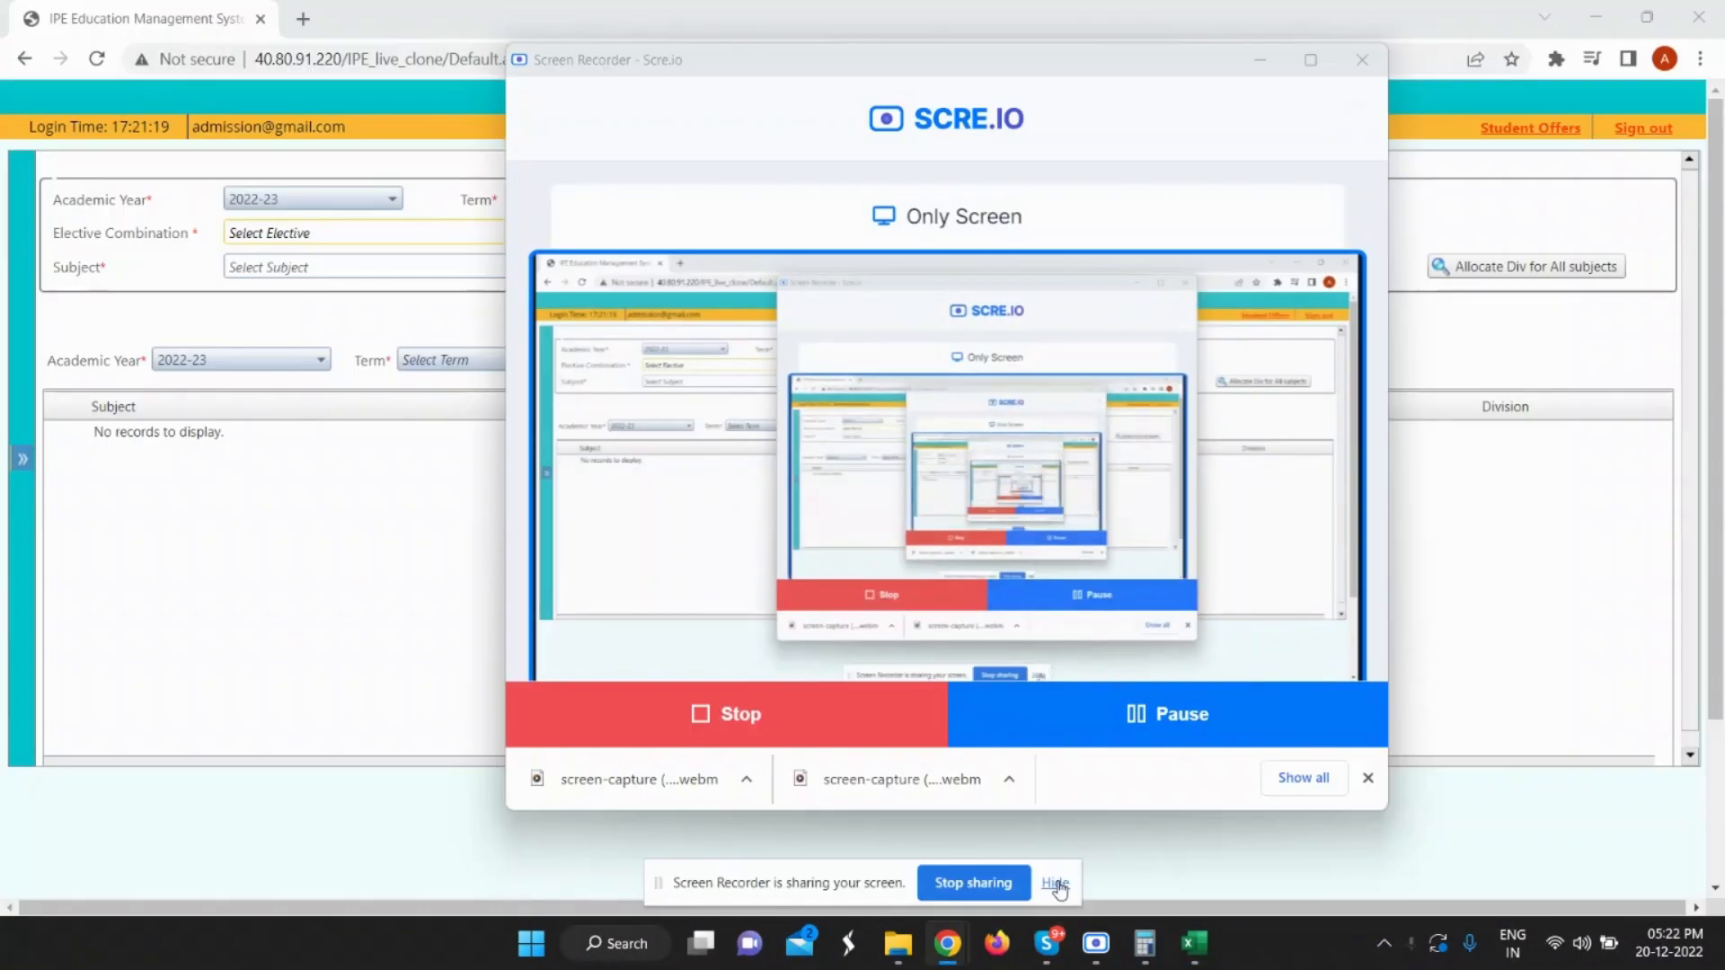
pyautogui.click(1060, 881)
pyautogui.click(1537, 530)
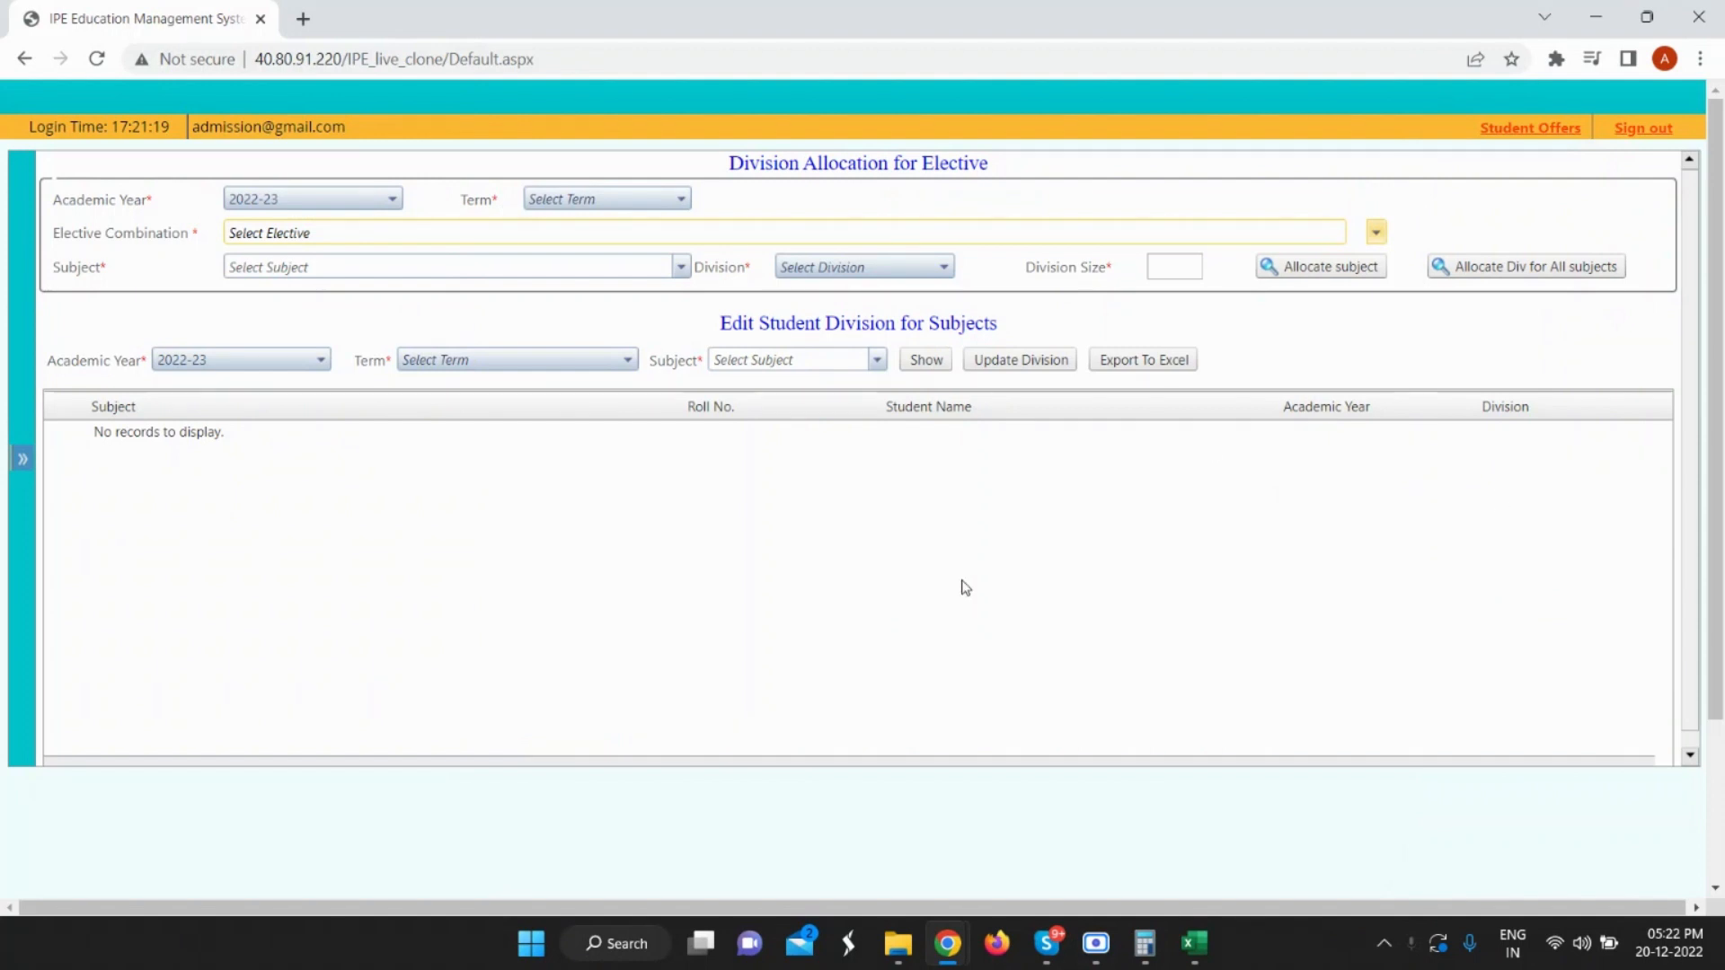
# Open the Assign Faculty page under Timetable & Attendance.
pyautogui.click(22, 459)
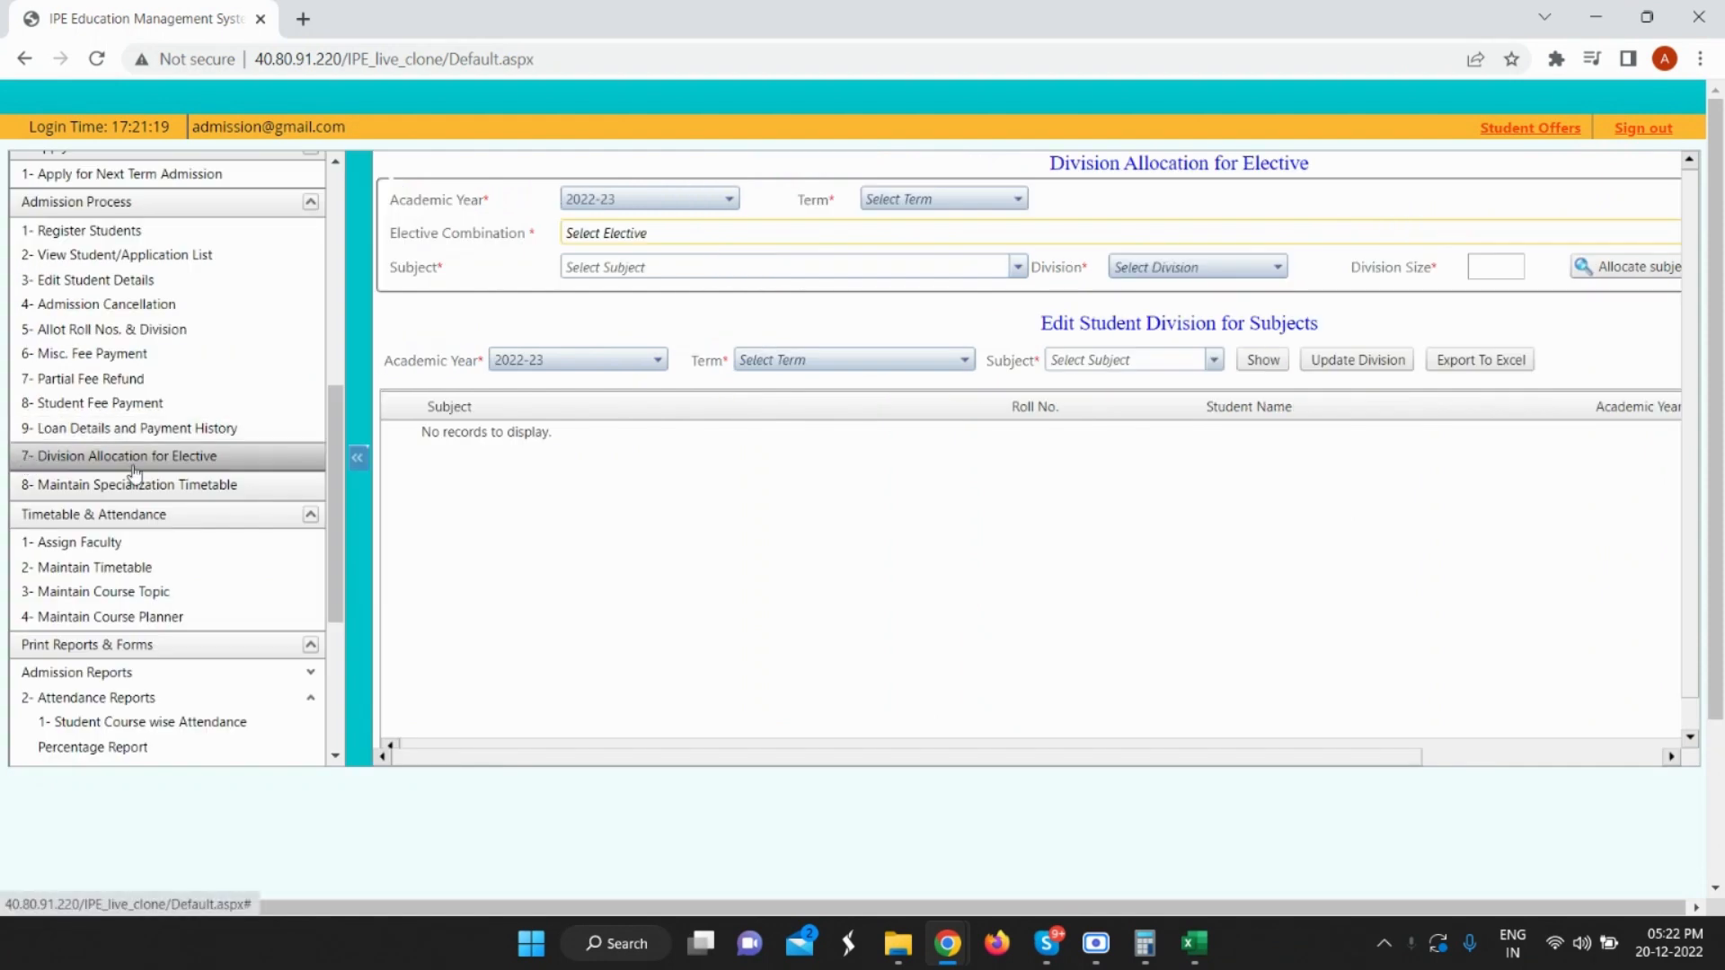
pyautogui.scroll(-1, 153, 437)
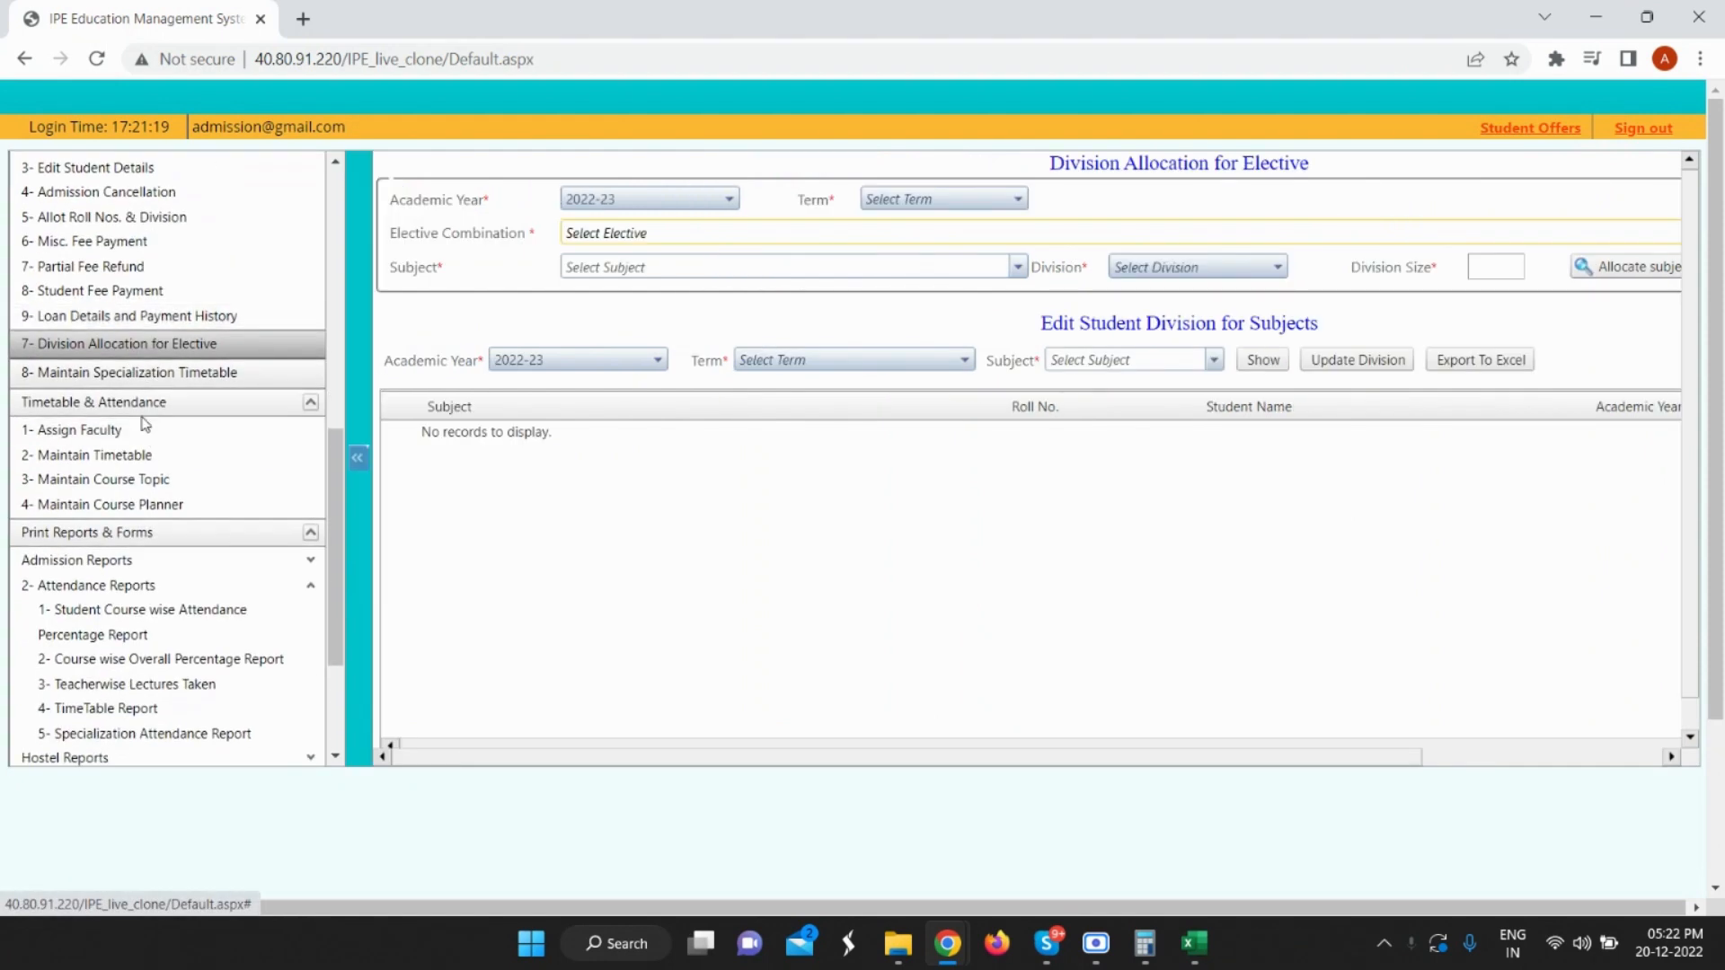
pyautogui.click(142, 441)
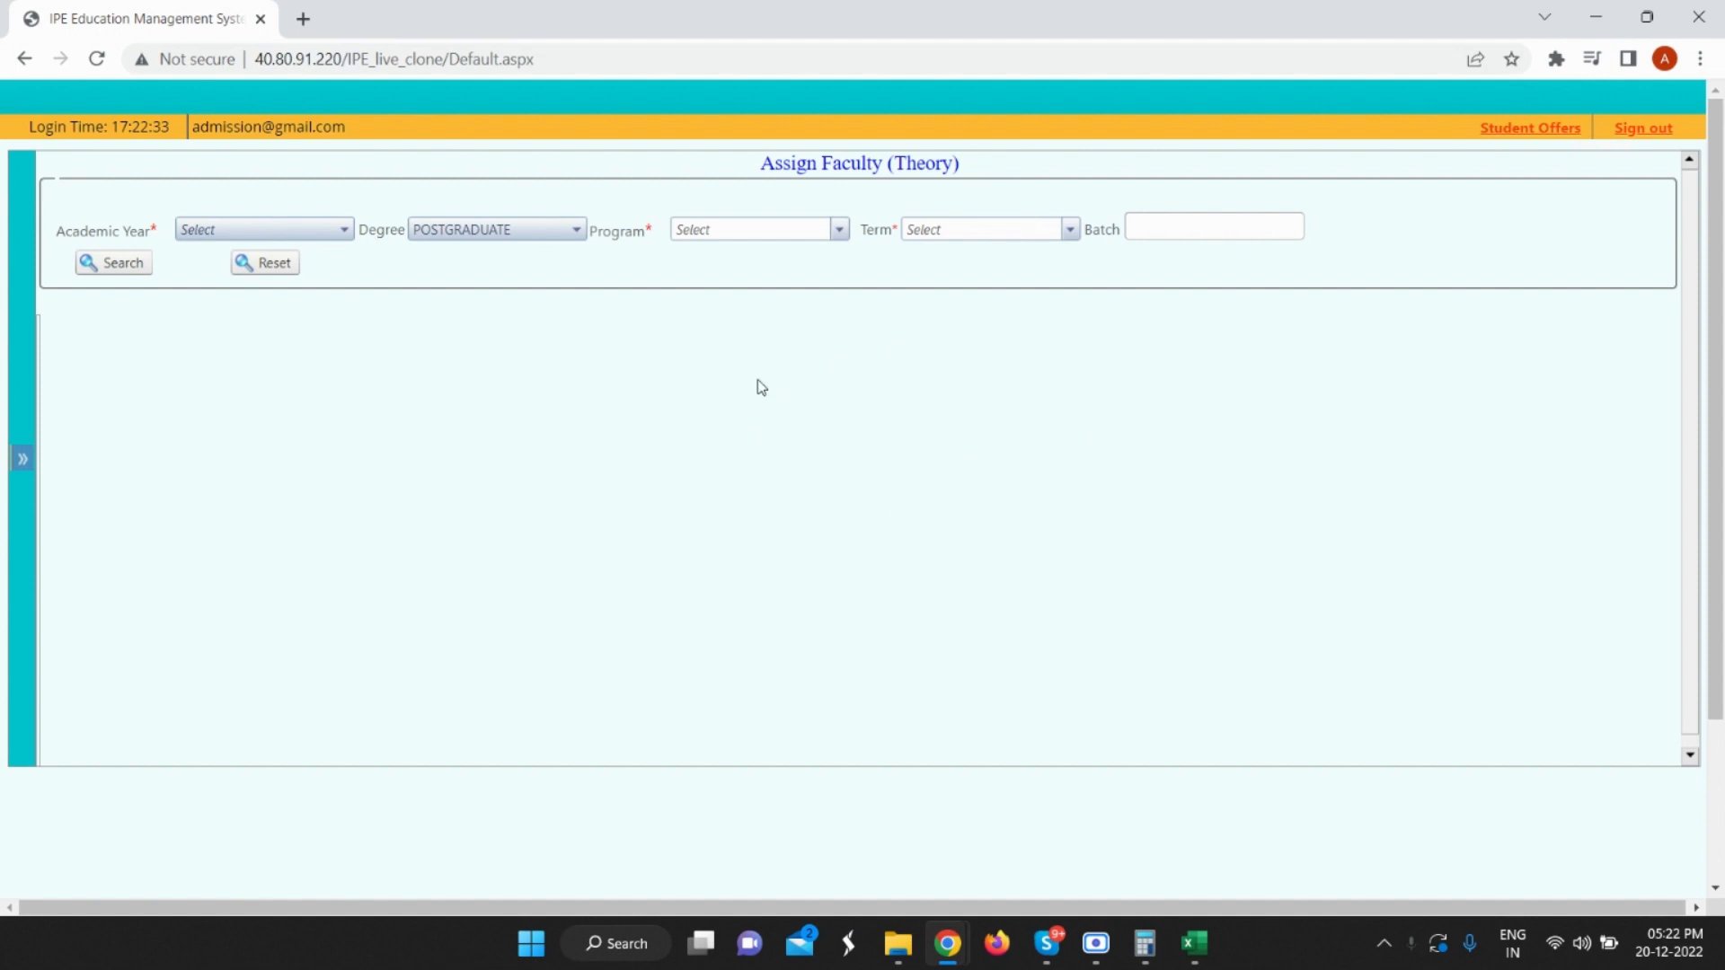
# Search for the postgraduate PGDM courses of Term 5 in academic year 2022-23.
pyautogui.click(297, 236)
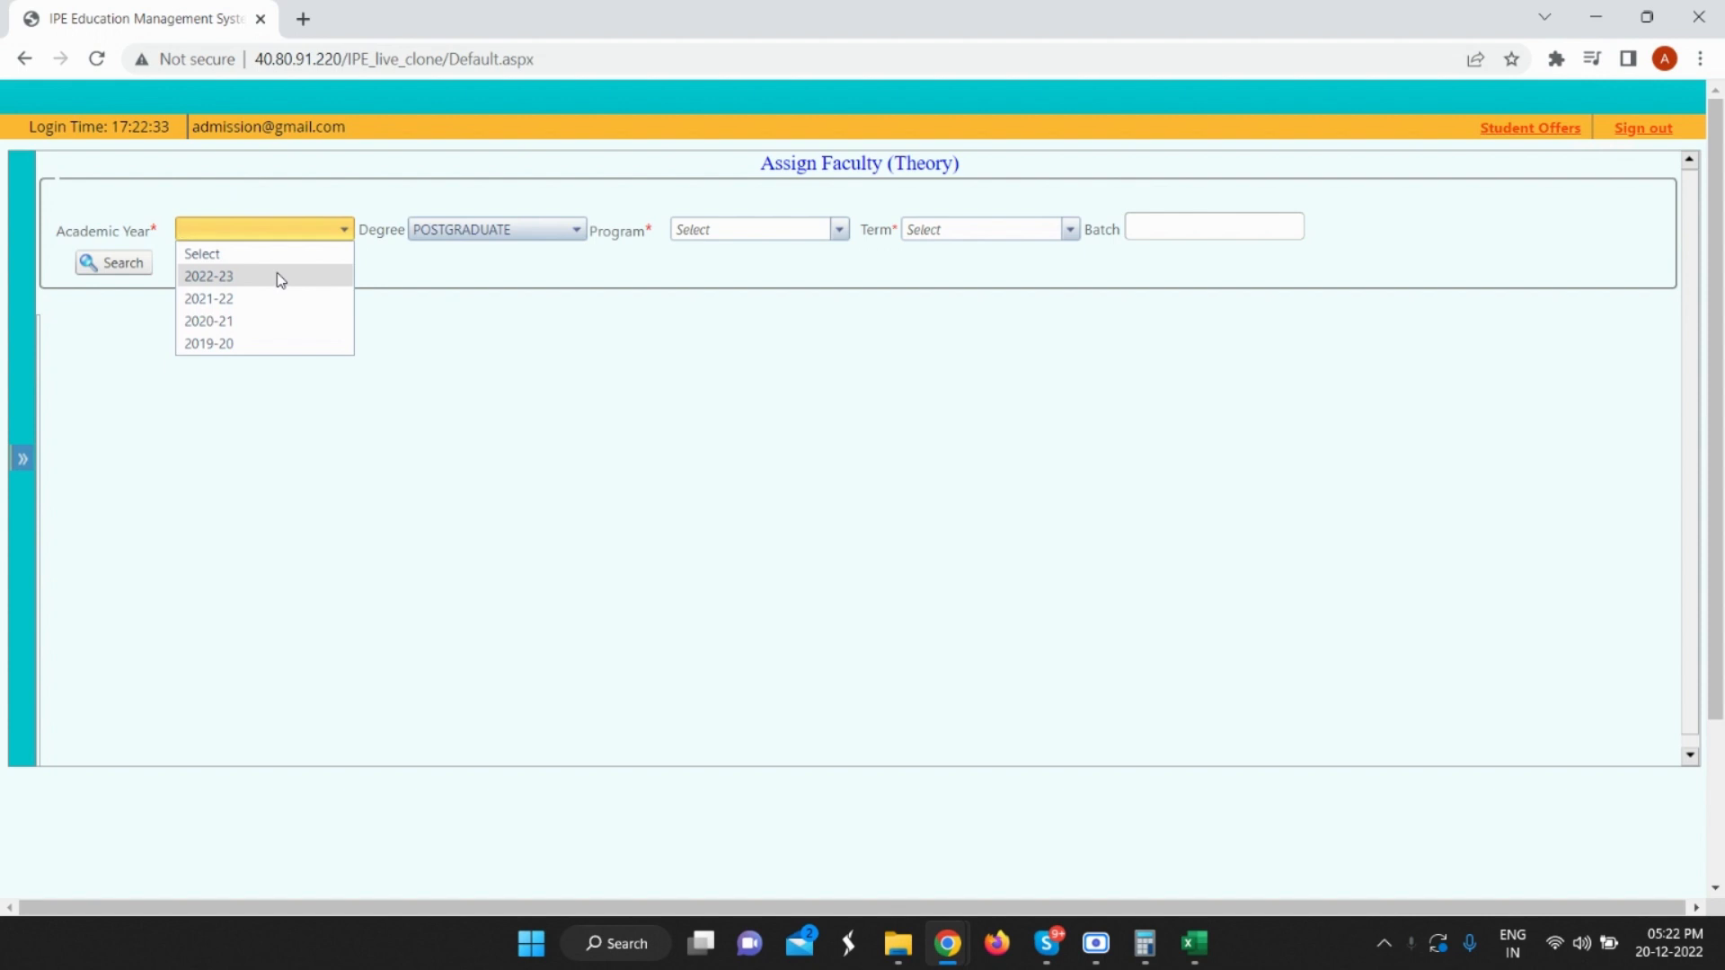
pyautogui.click(280, 277)
pyautogui.click(839, 229)
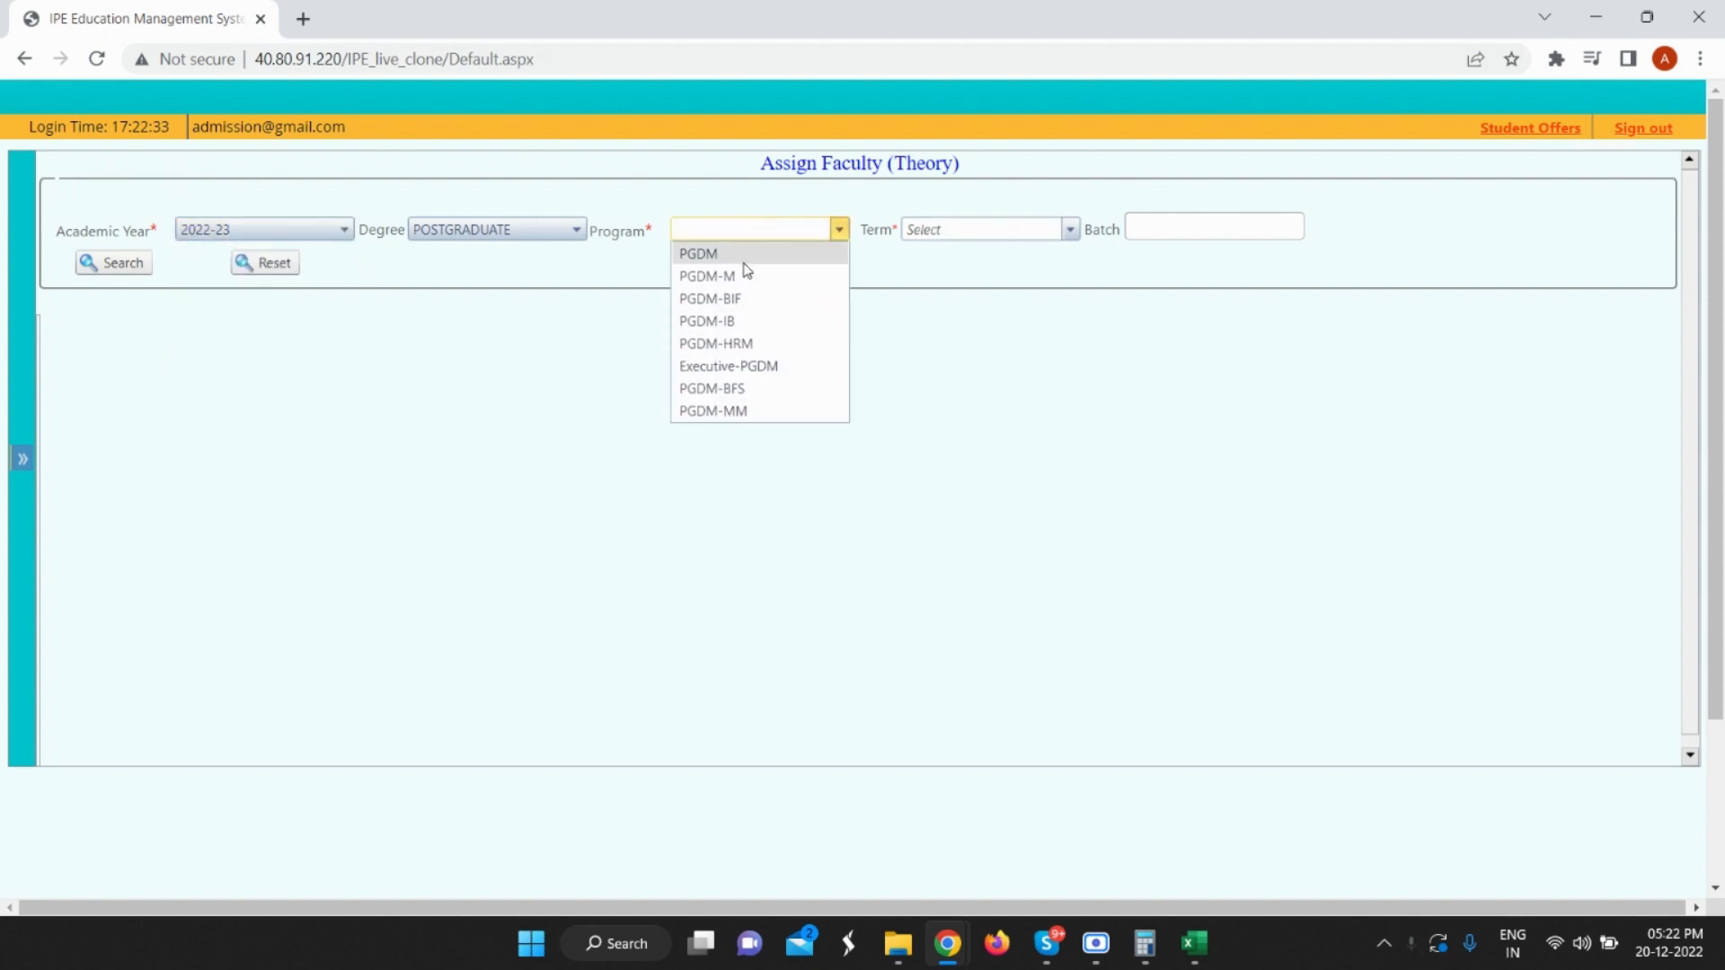
pyautogui.click(743, 256)
pyautogui.click(952, 230)
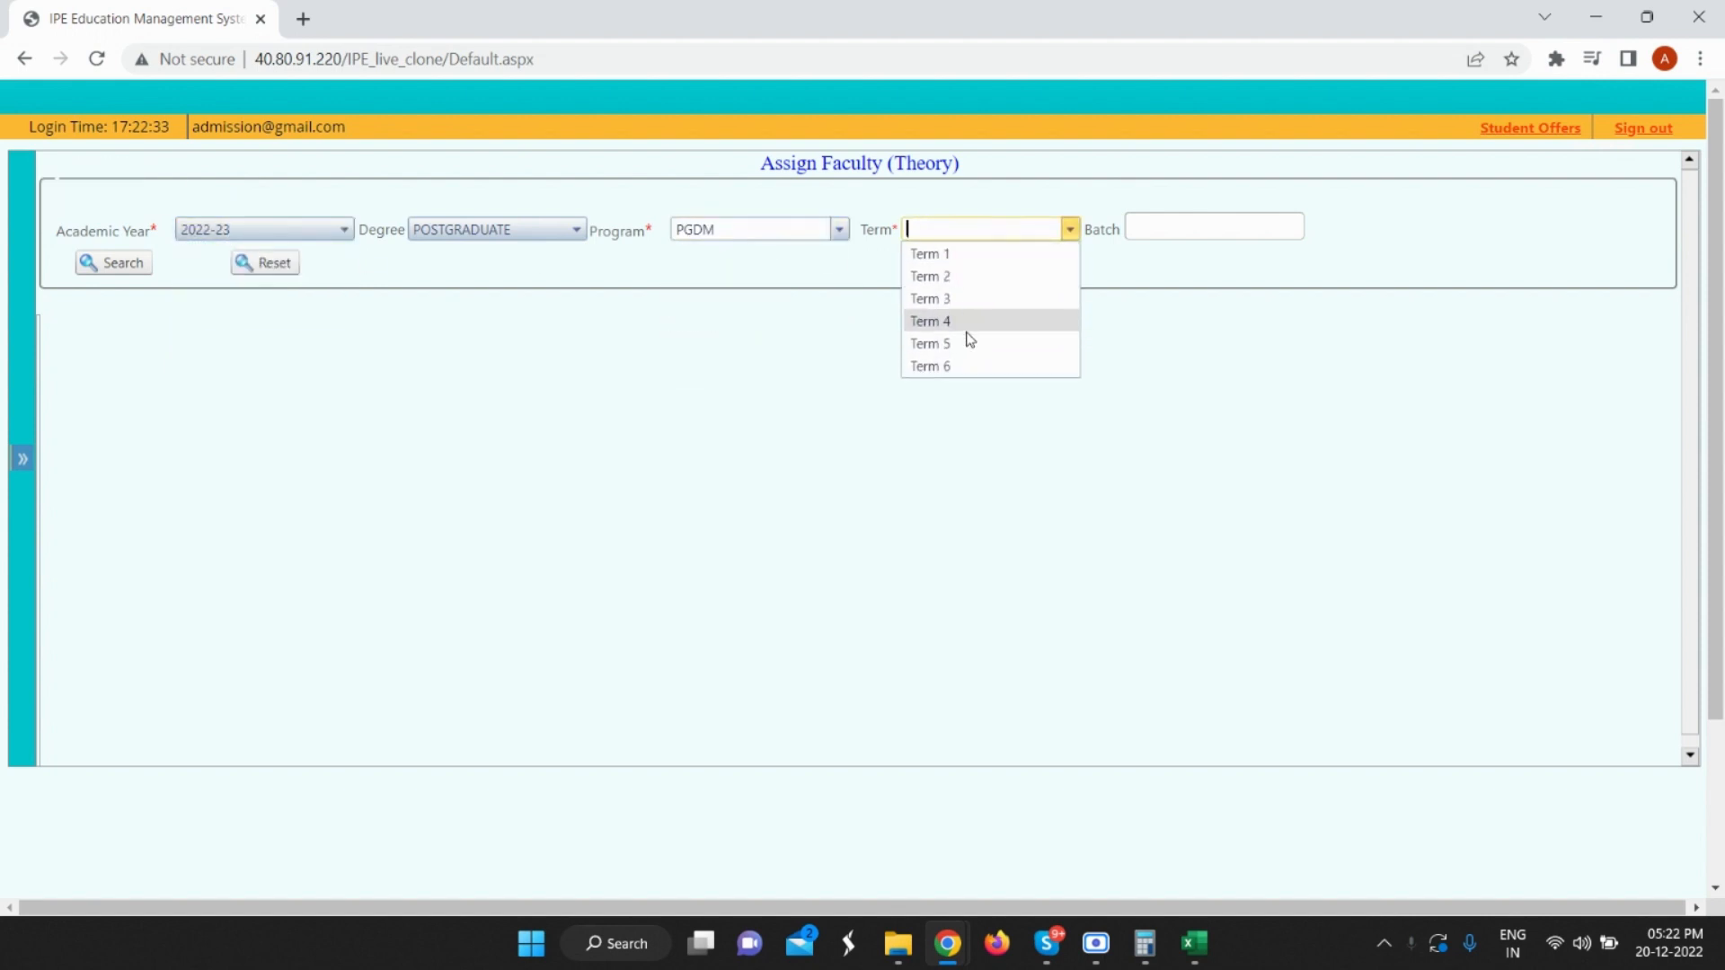
pyautogui.click(970, 342)
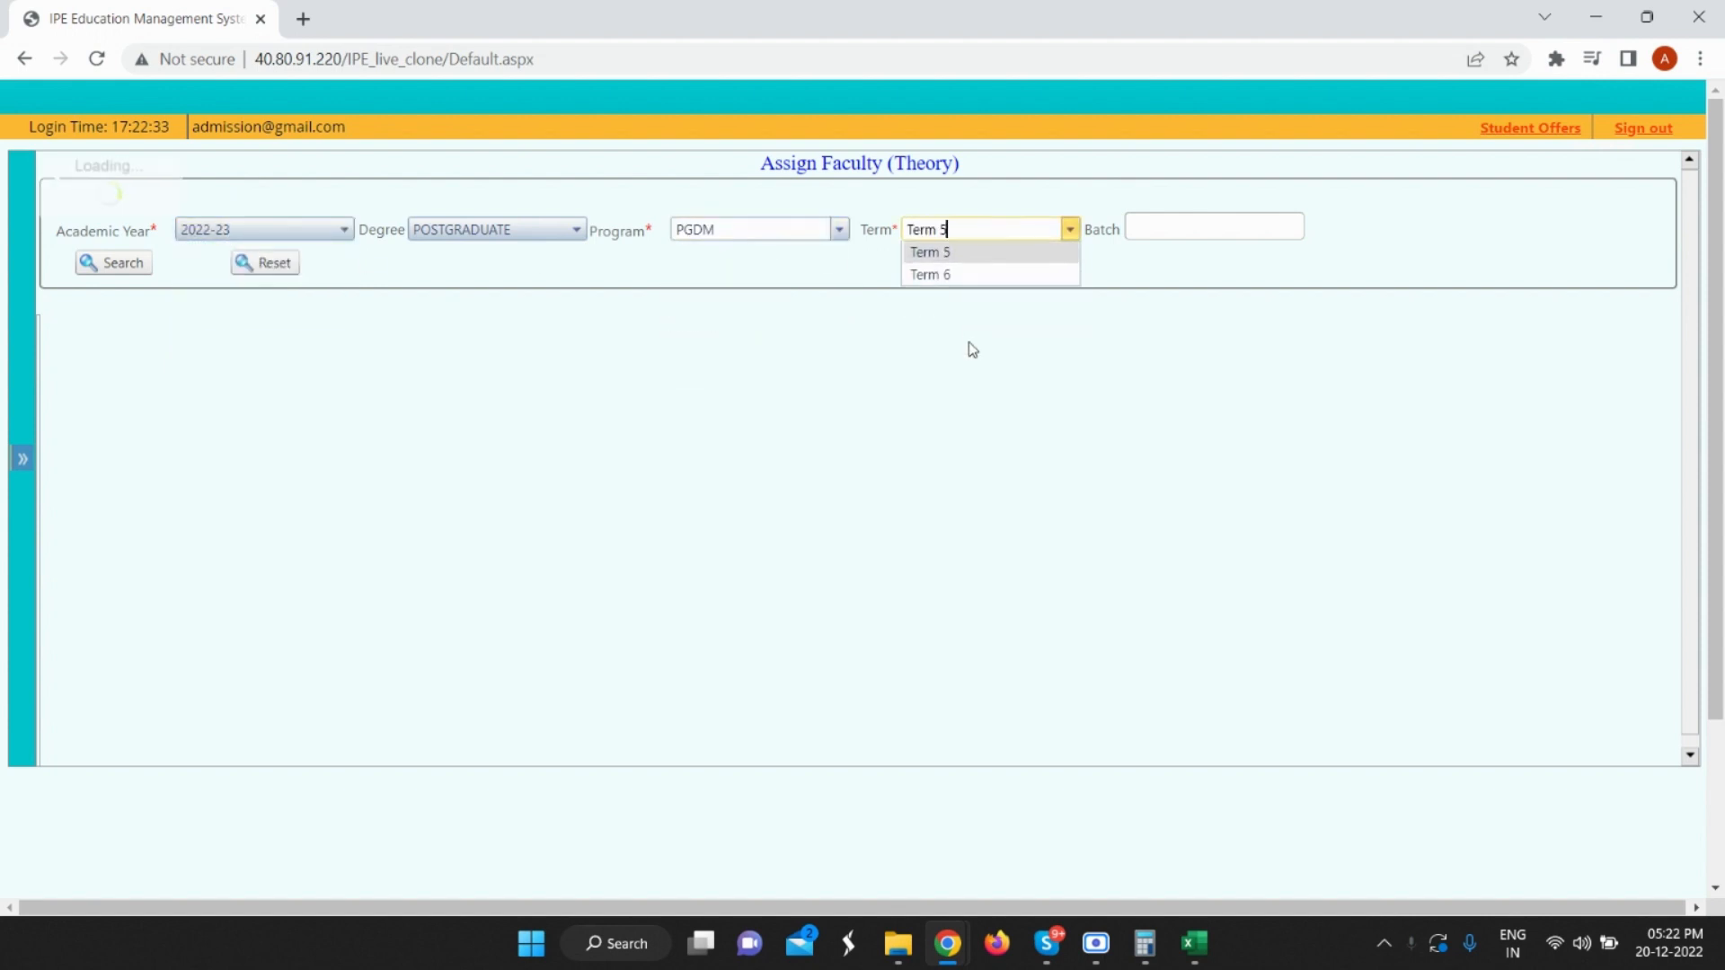
pyautogui.click(106, 269)
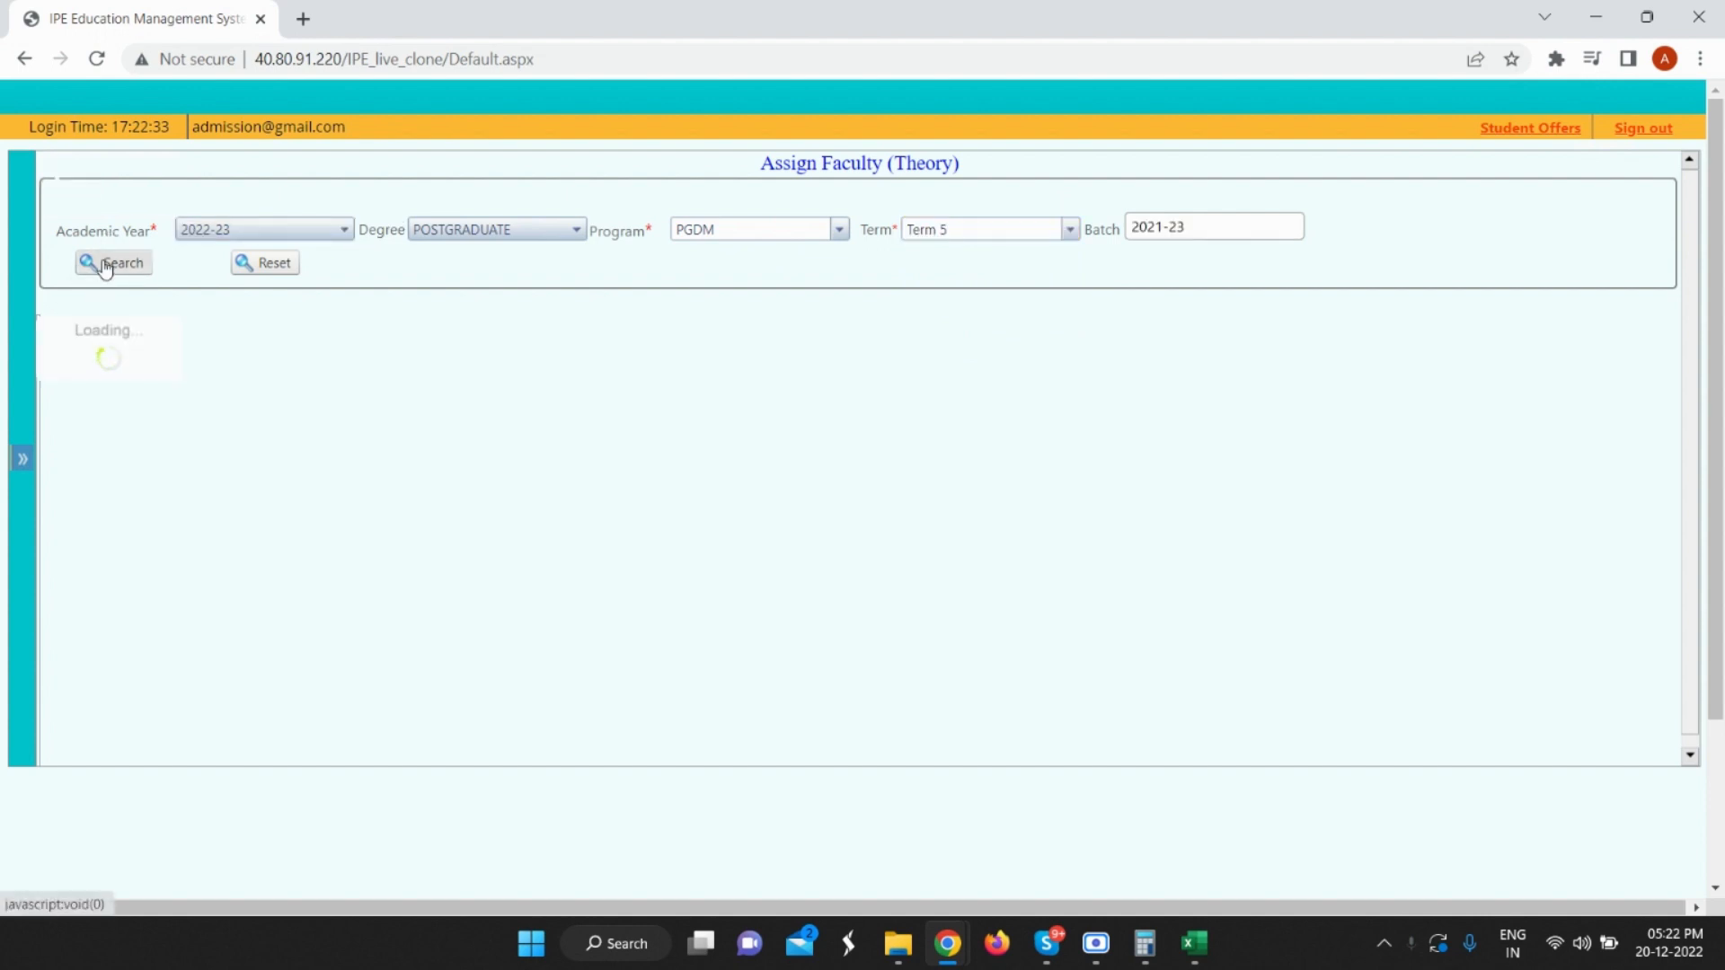
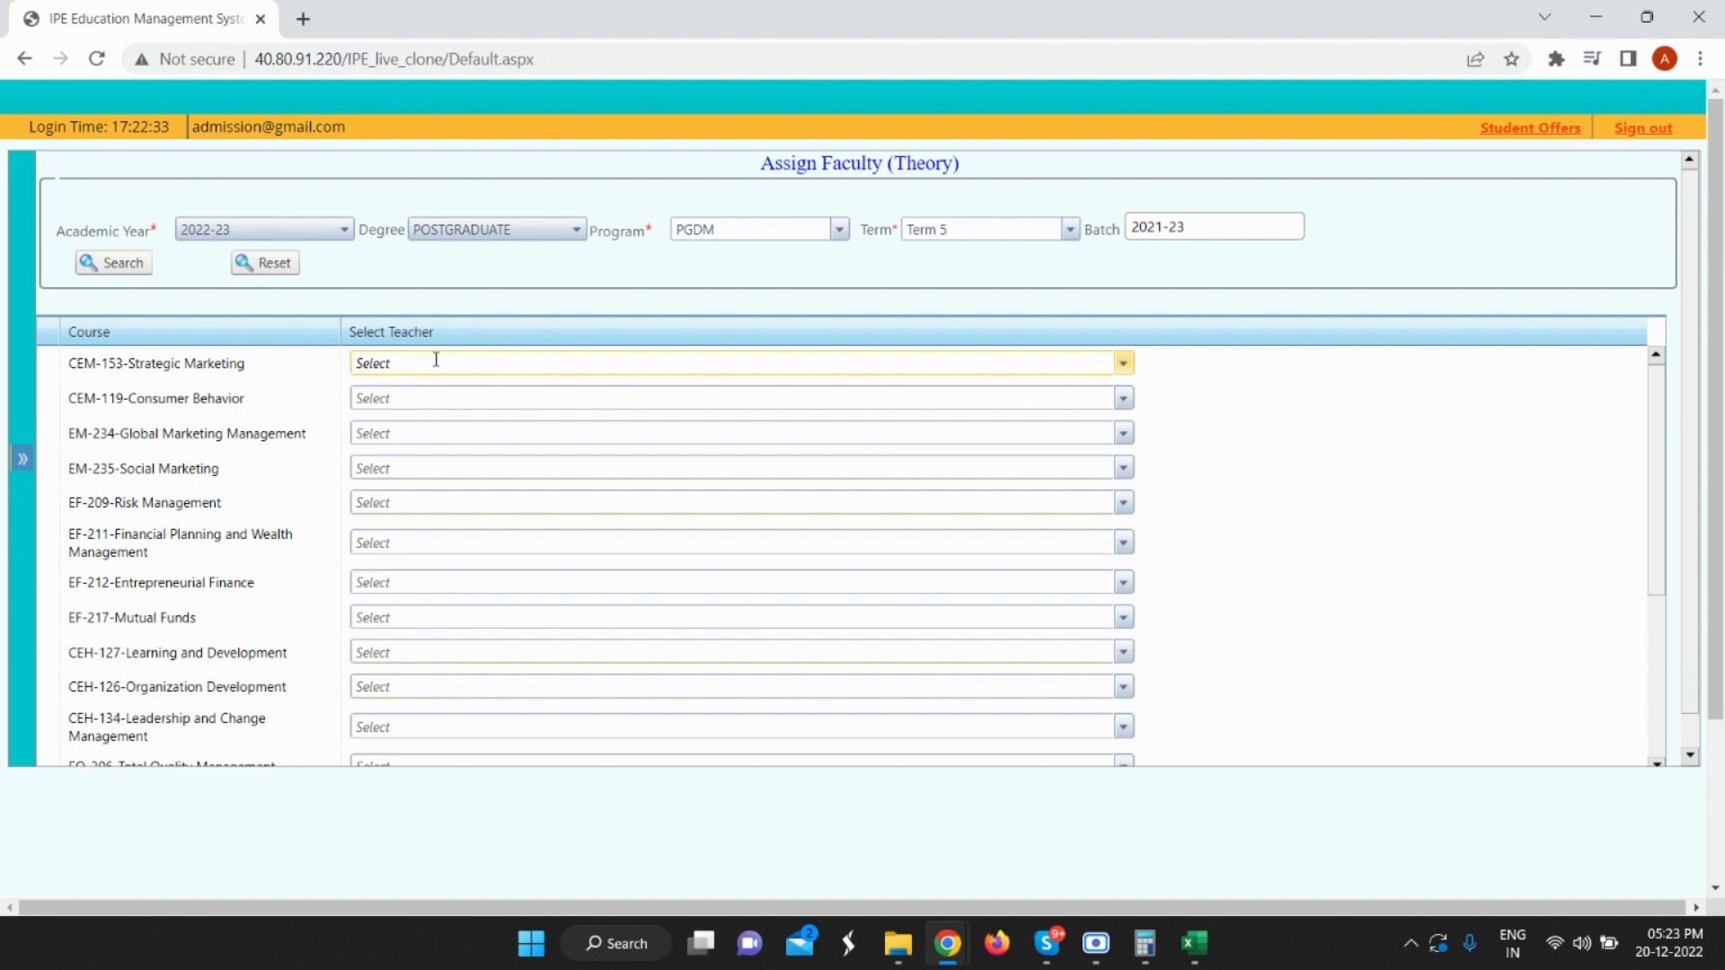
# Assign the first six listed teachers to CEM-153-Strategic Marketing.
pyautogui.click(436, 360)
pyautogui.click(444, 413)
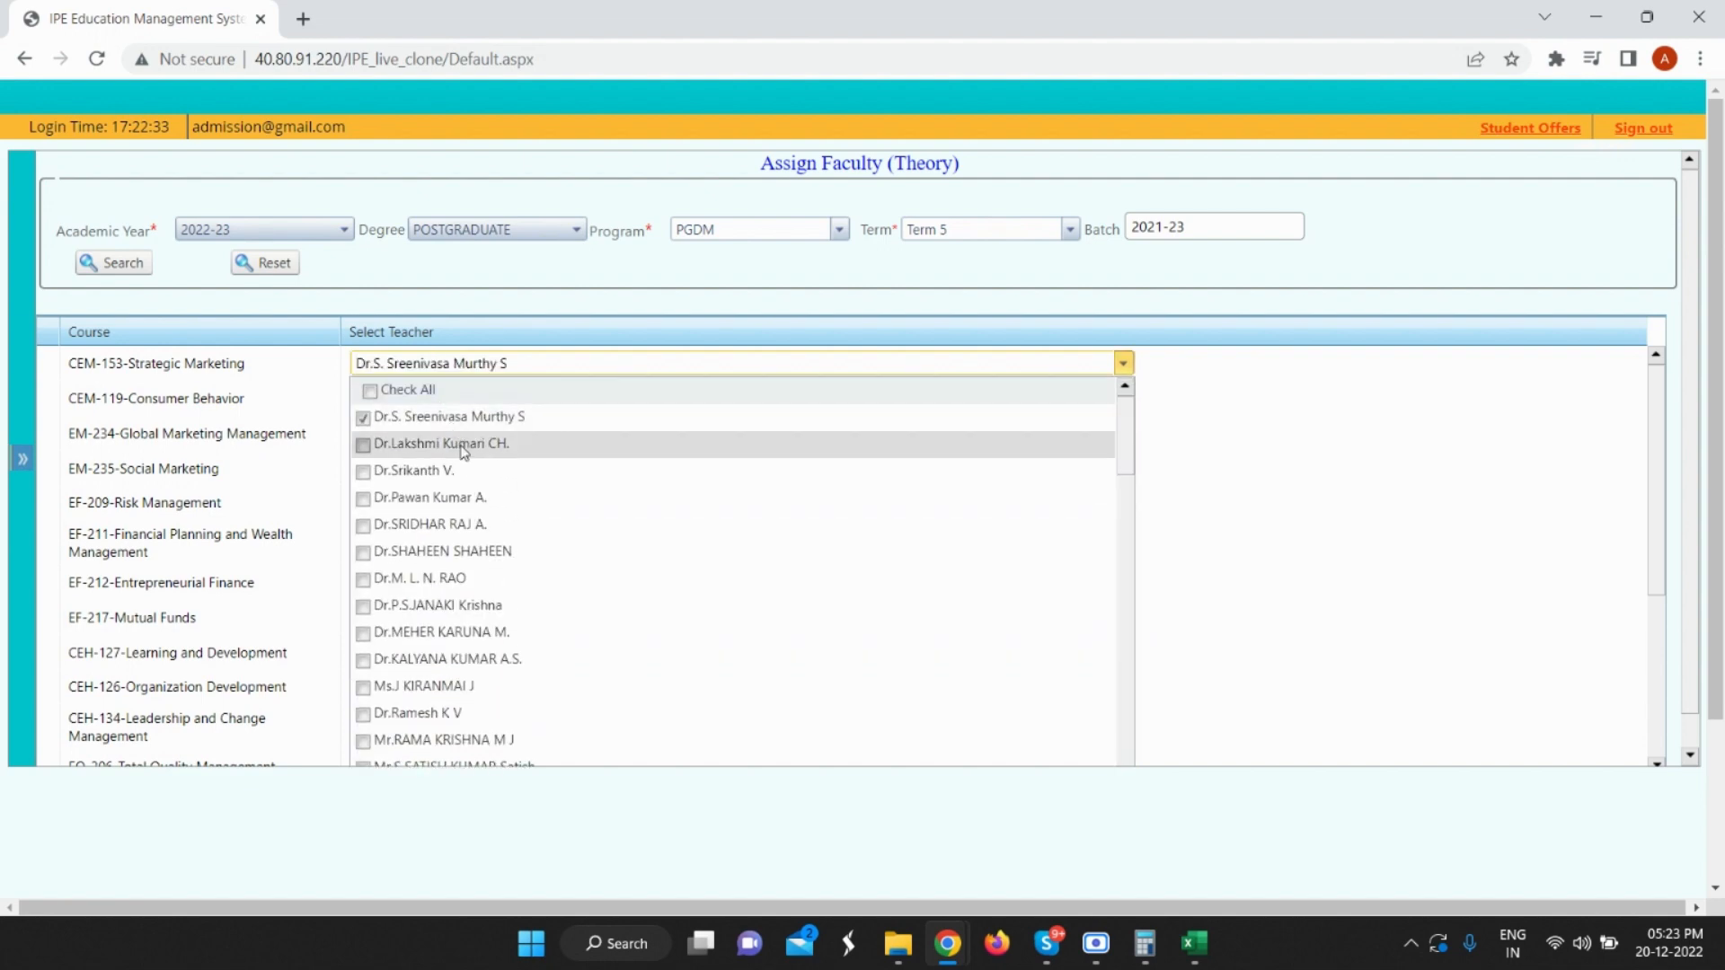
pyautogui.click(464, 445)
pyautogui.click(458, 472)
pyautogui.click(462, 499)
pyautogui.click(466, 525)
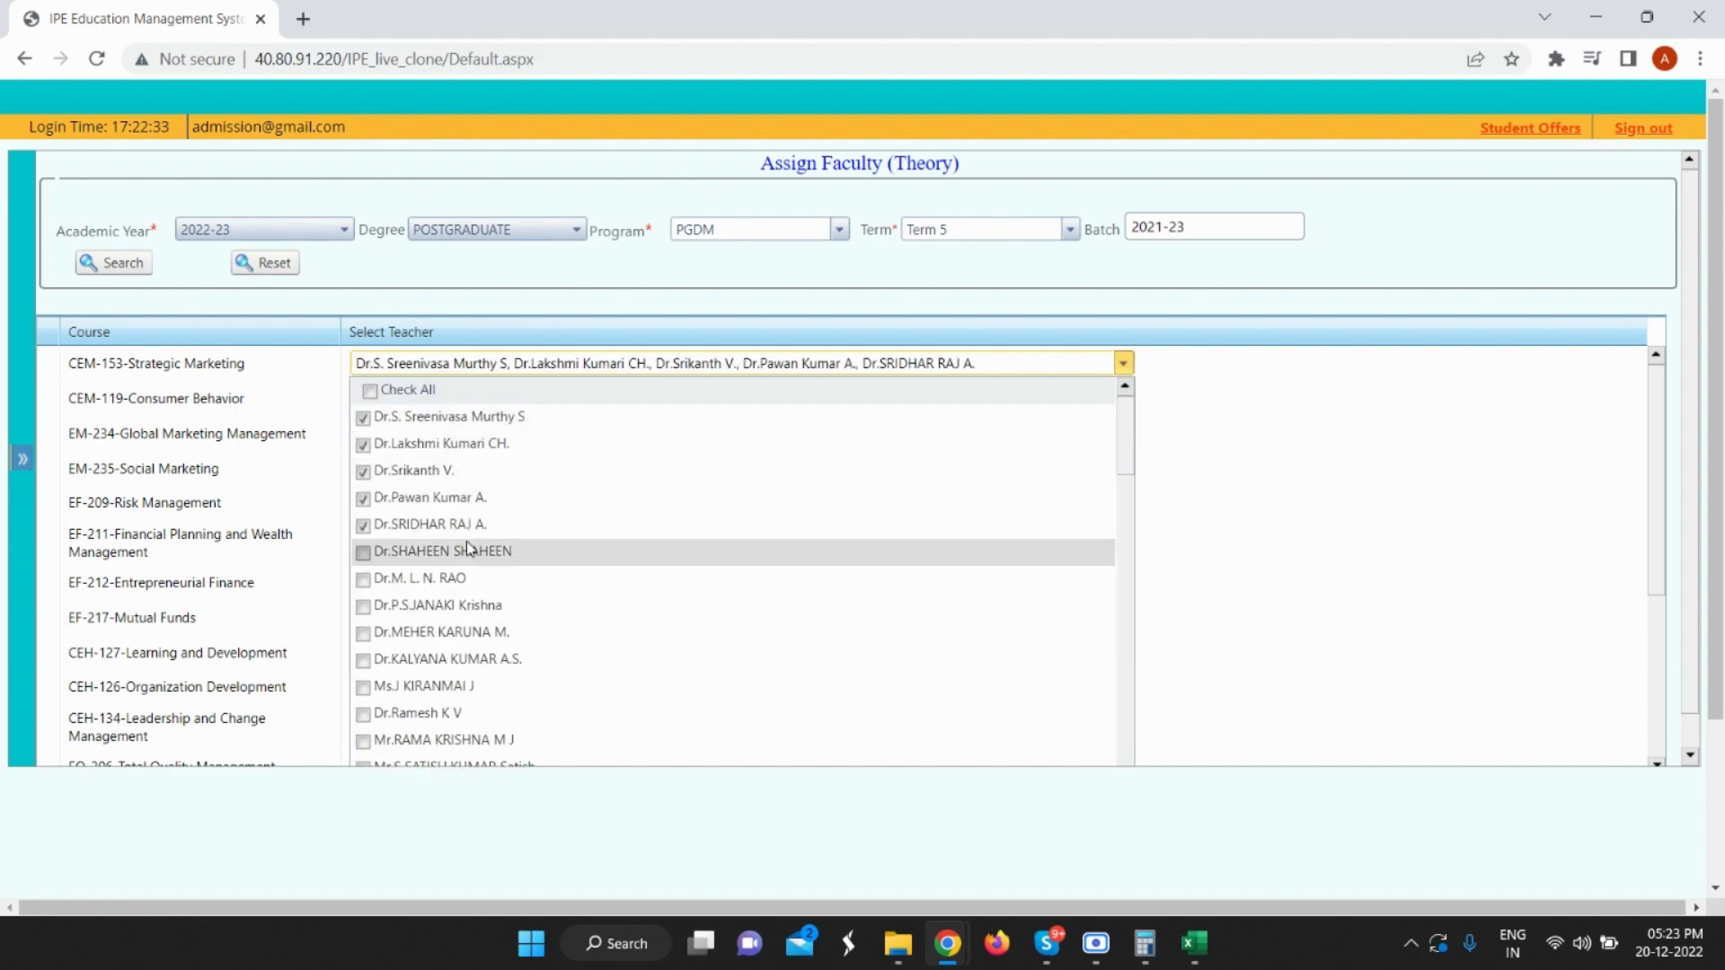
pyautogui.click(467, 551)
pyautogui.click(1442, 554)
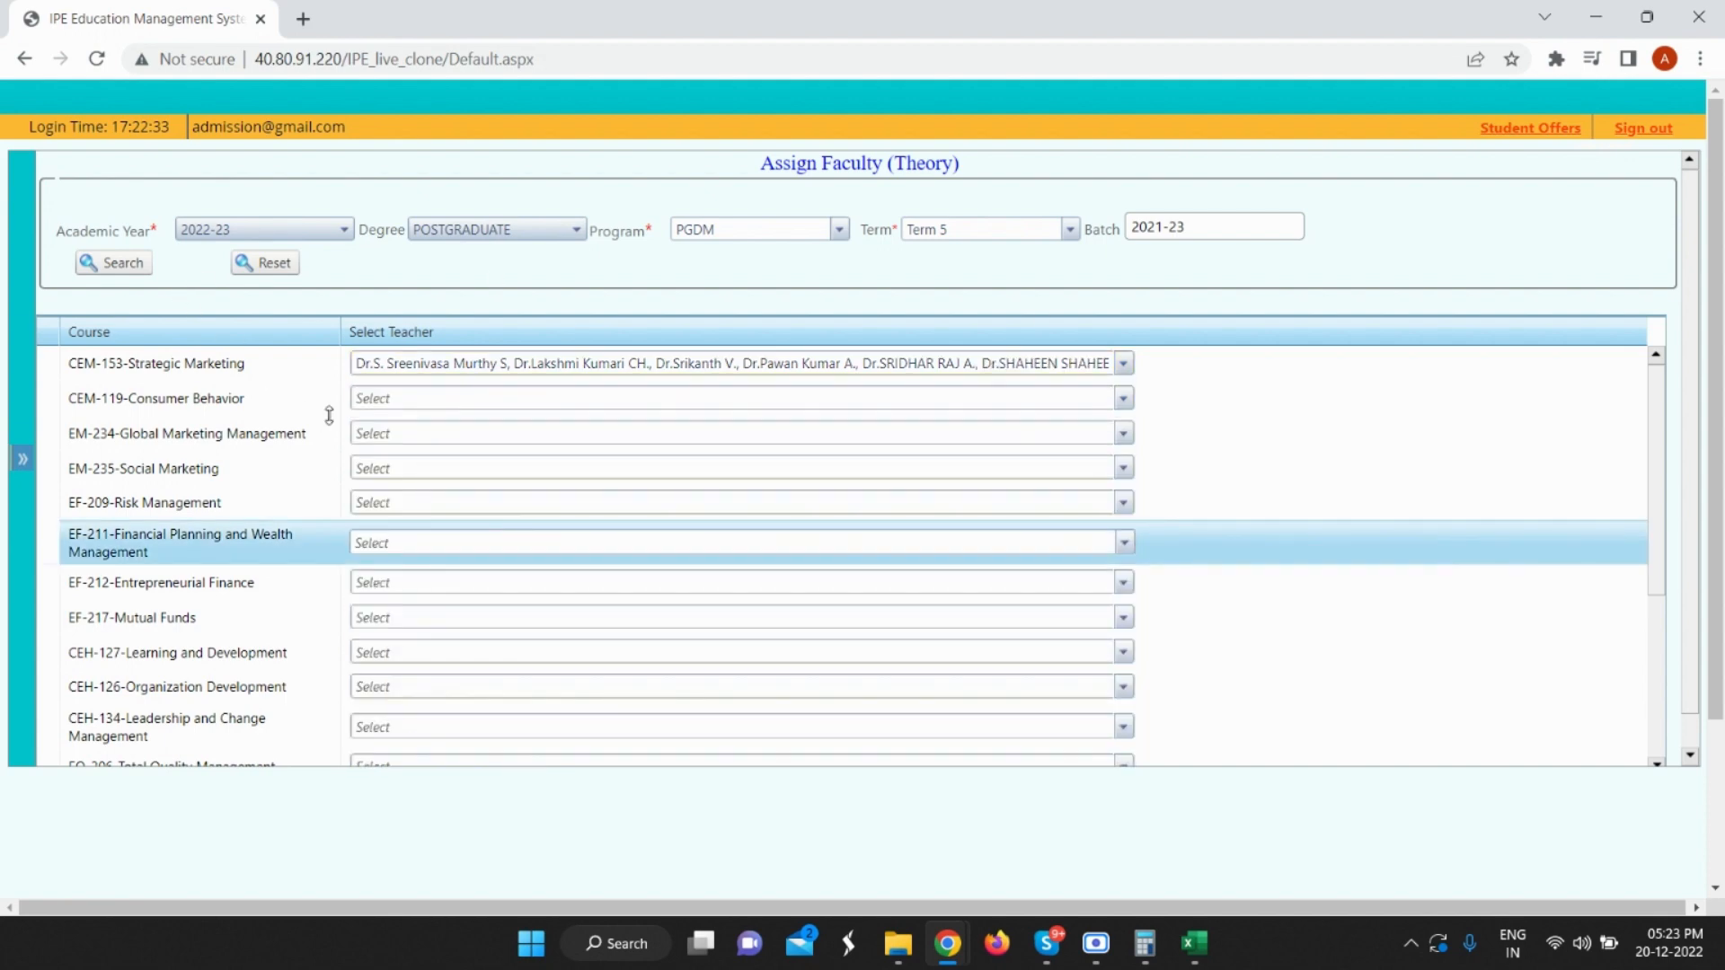
# Assign only the first listed teacher to CEM-119-Consumer Behavior.
pyautogui.click(369, 398)
pyautogui.click(363, 451)
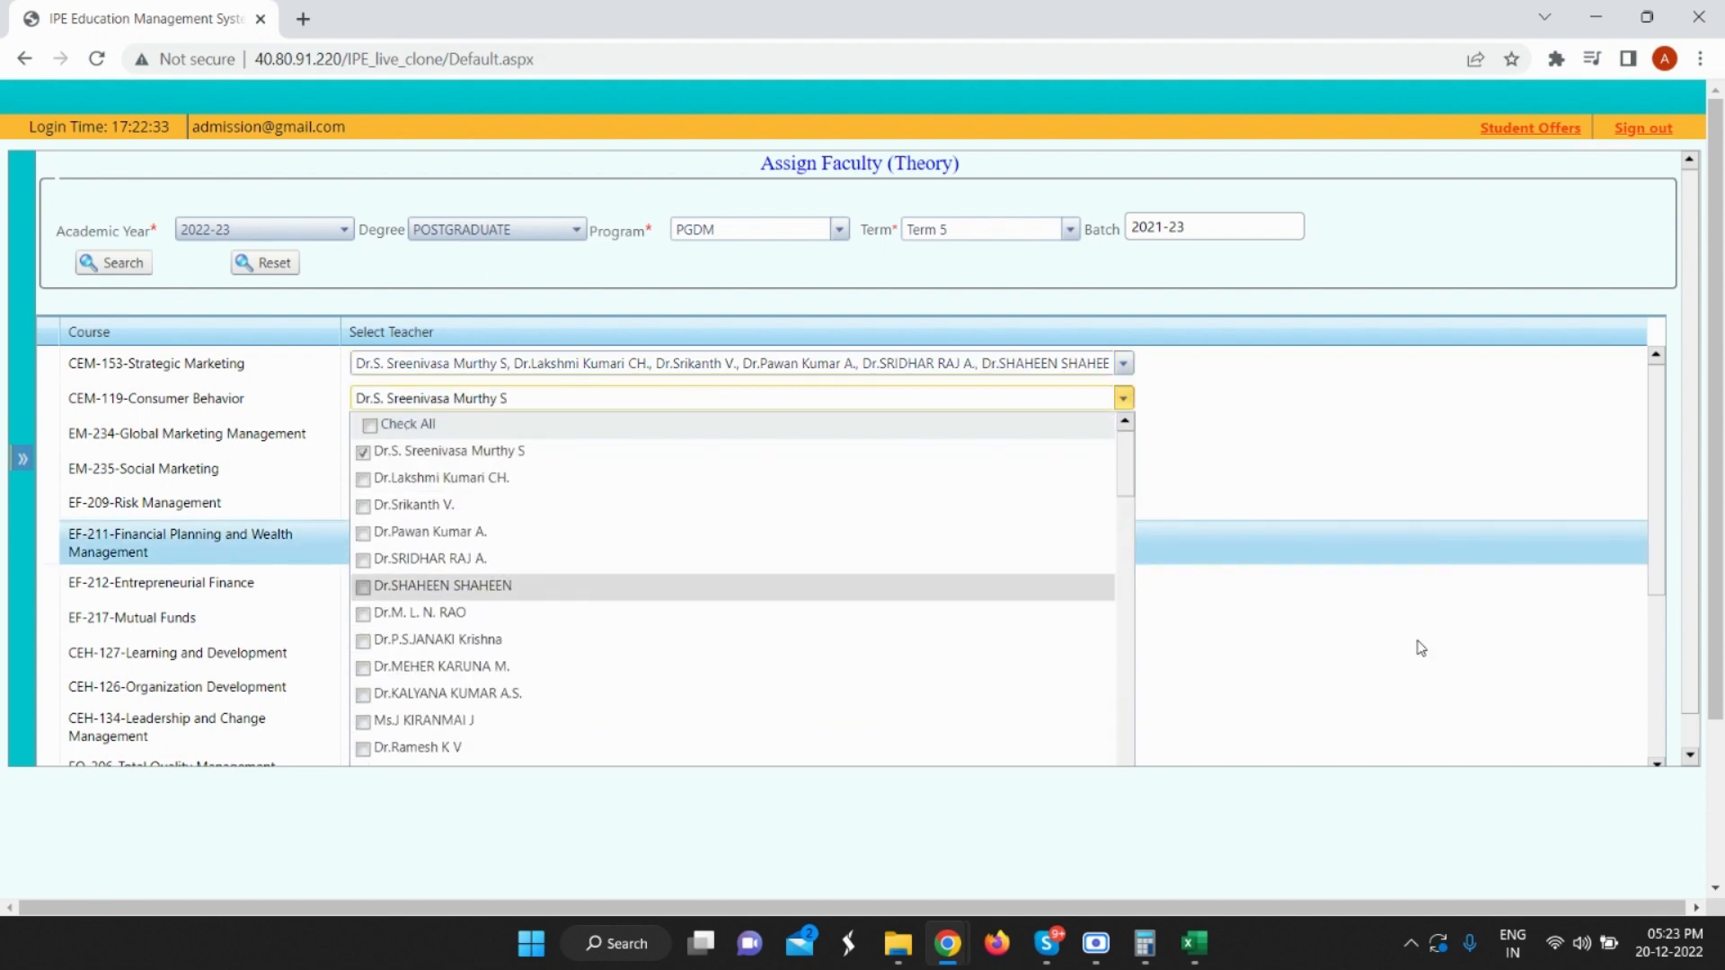
pyautogui.click(1321, 719)
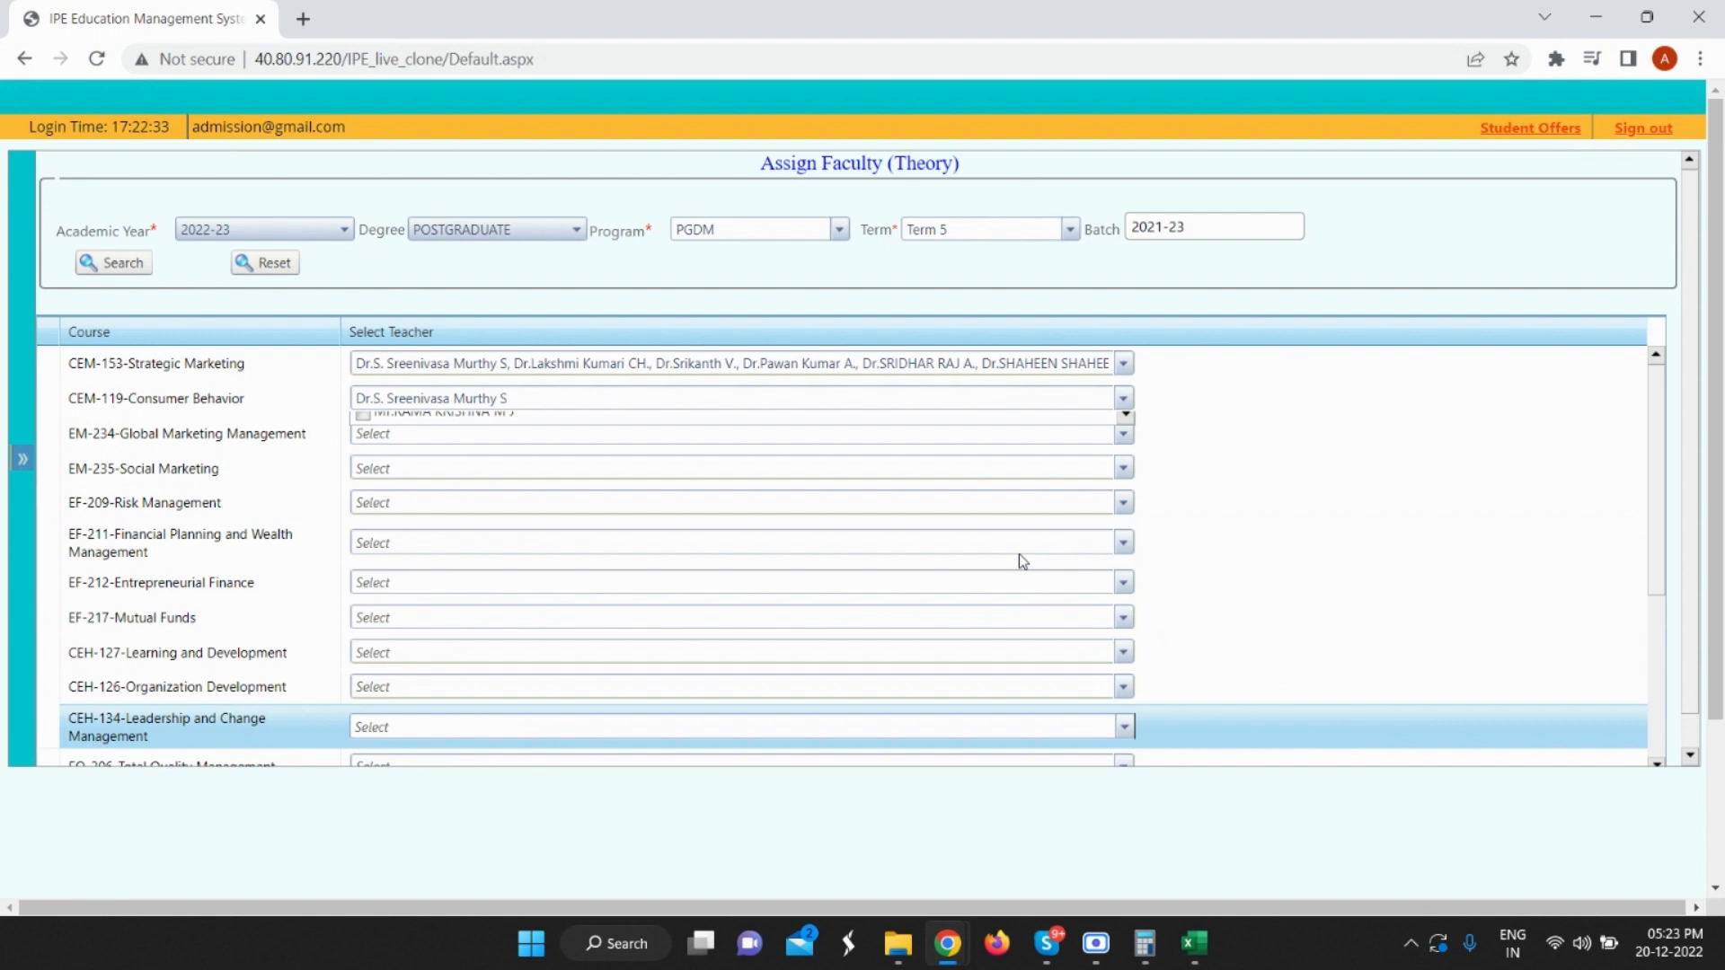
# Assign the first five listed teachers to EM-234-Global Marketing Management.
pyautogui.click(410, 435)
pyautogui.click(413, 486)
pyautogui.click(413, 513)
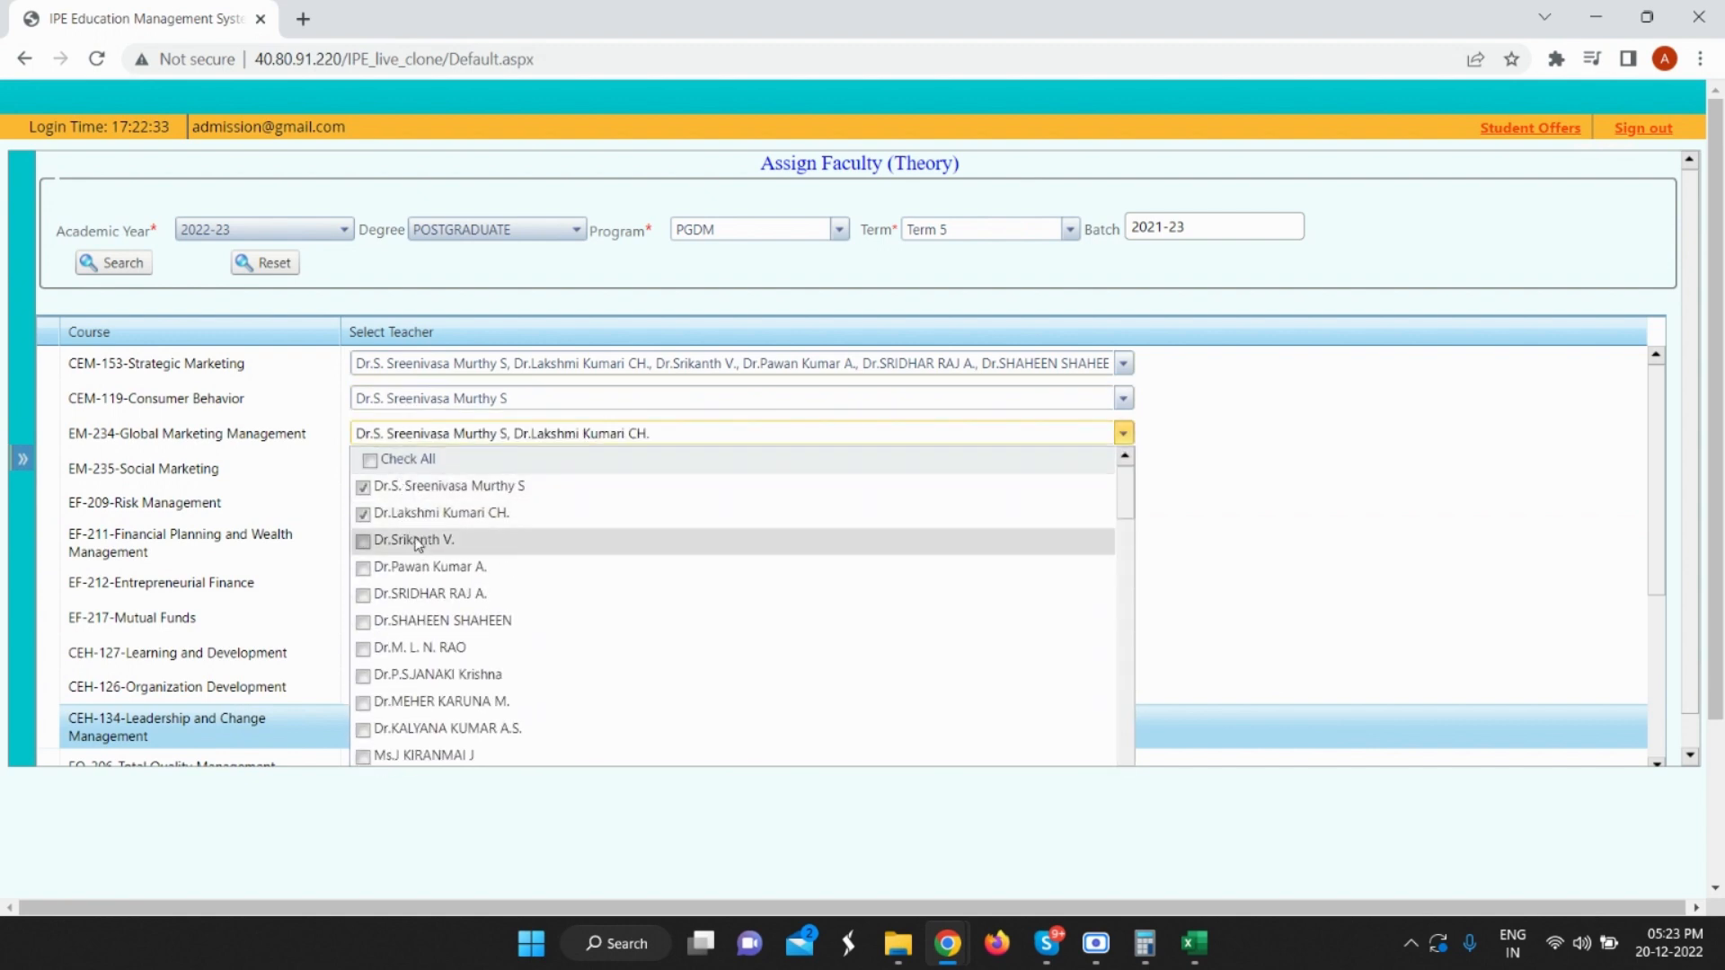
pyautogui.click(416, 540)
pyautogui.click(437, 568)
pyautogui.click(448, 594)
pyautogui.click(1381, 586)
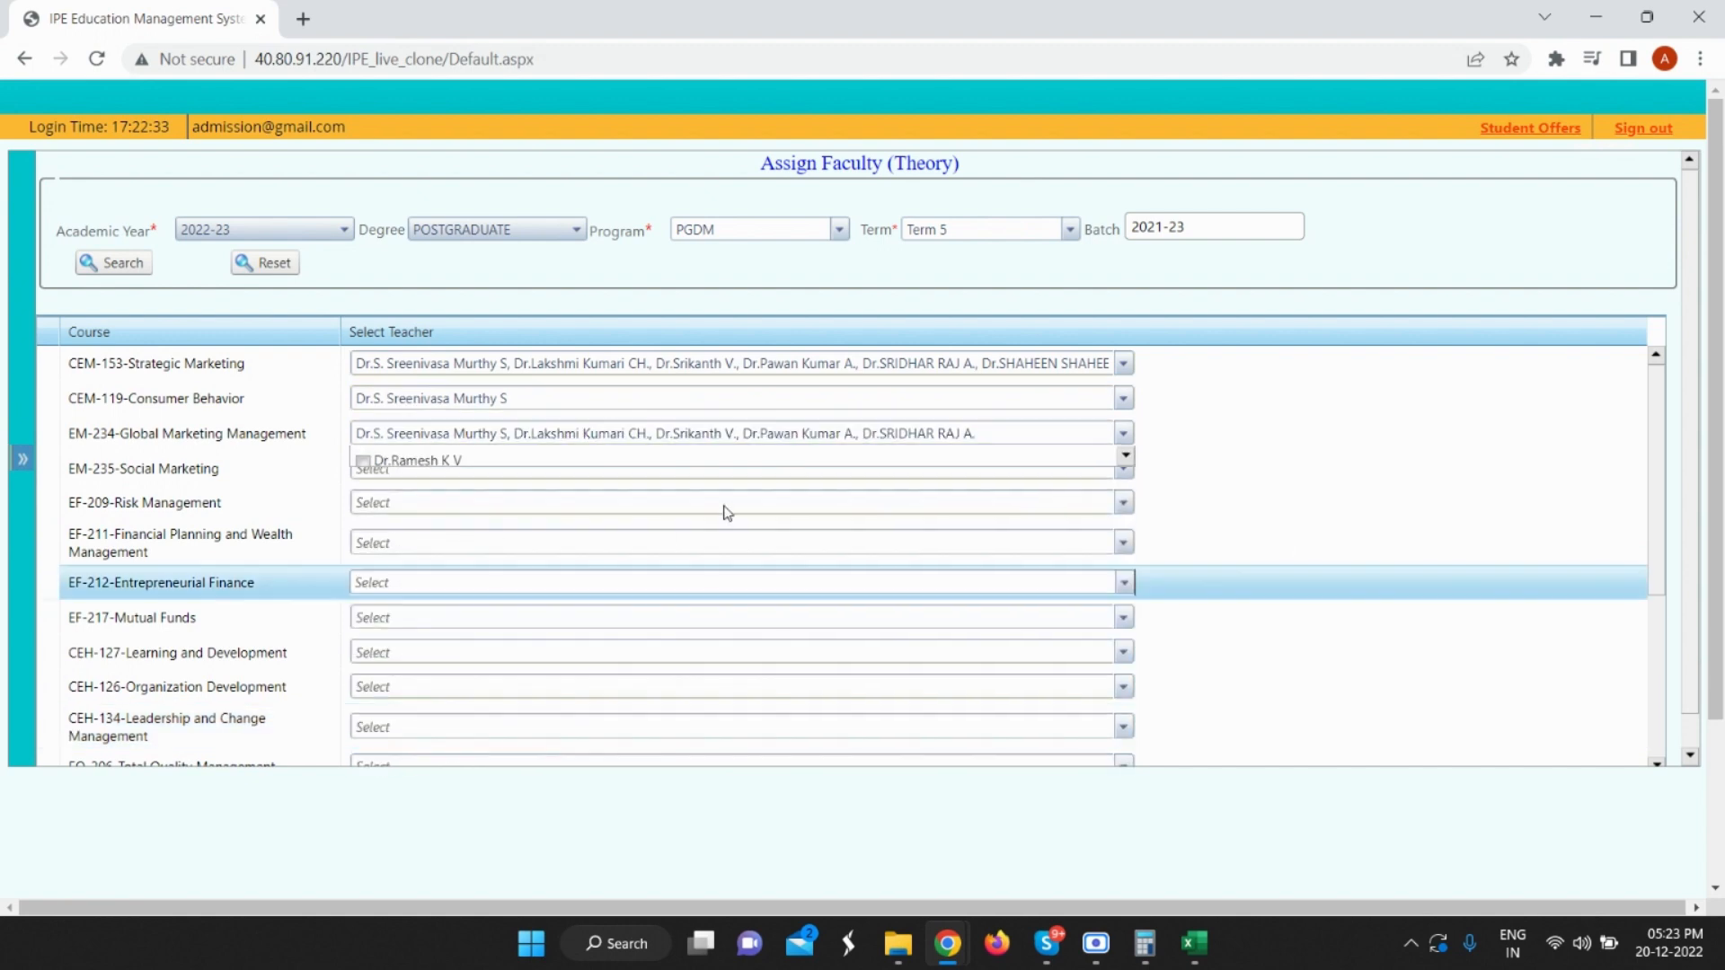
# Assign all listed teachers to CEH-134-Leadership and Change Management, and the eleventh through seventeenth listed teachers to CEH-126-Organization Development.
pyautogui.click(377, 726)
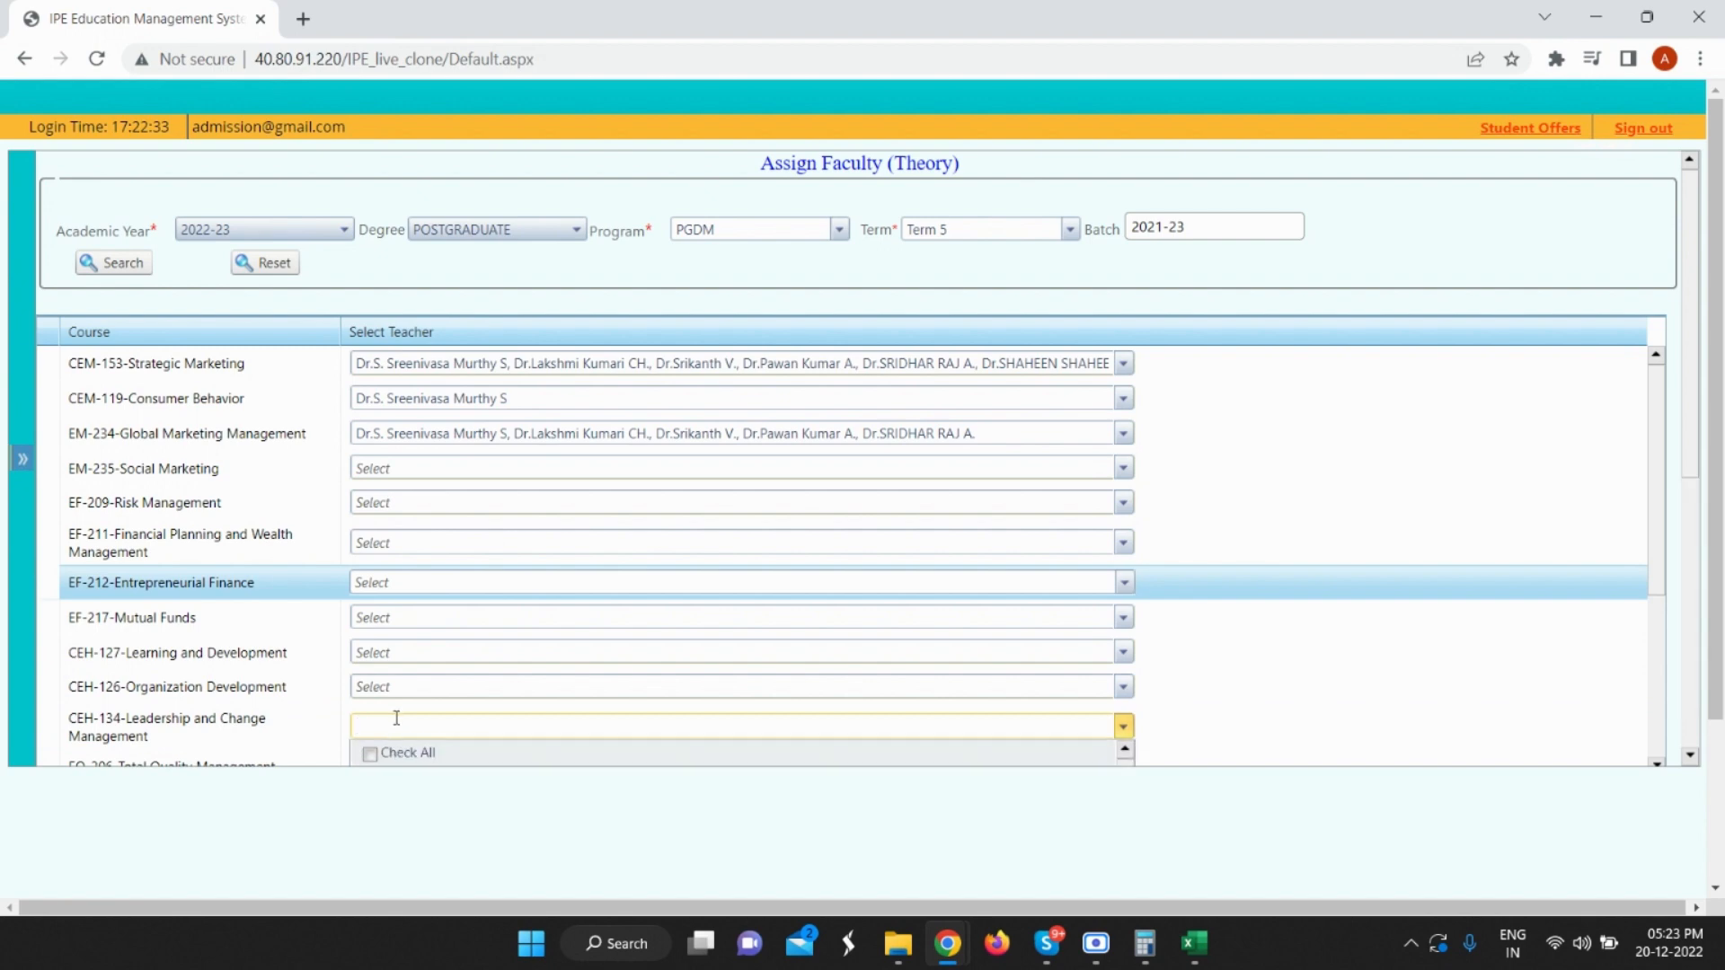
pyautogui.click(402, 752)
pyautogui.click(406, 687)
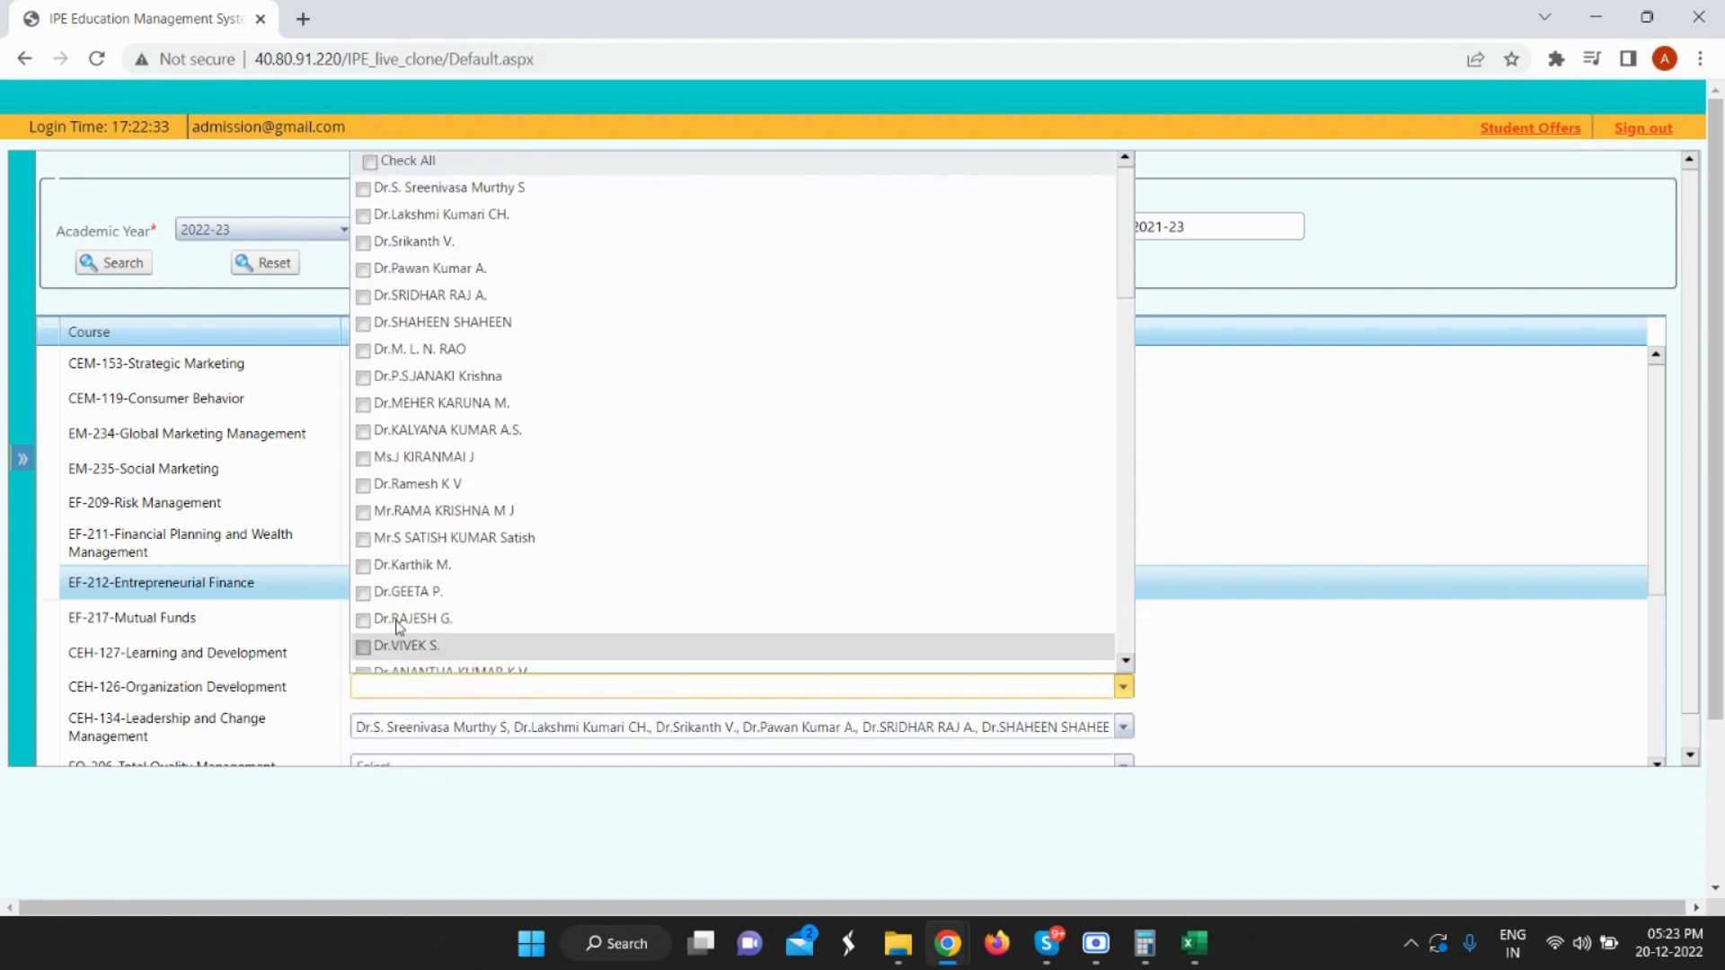
pyautogui.click(416, 593)
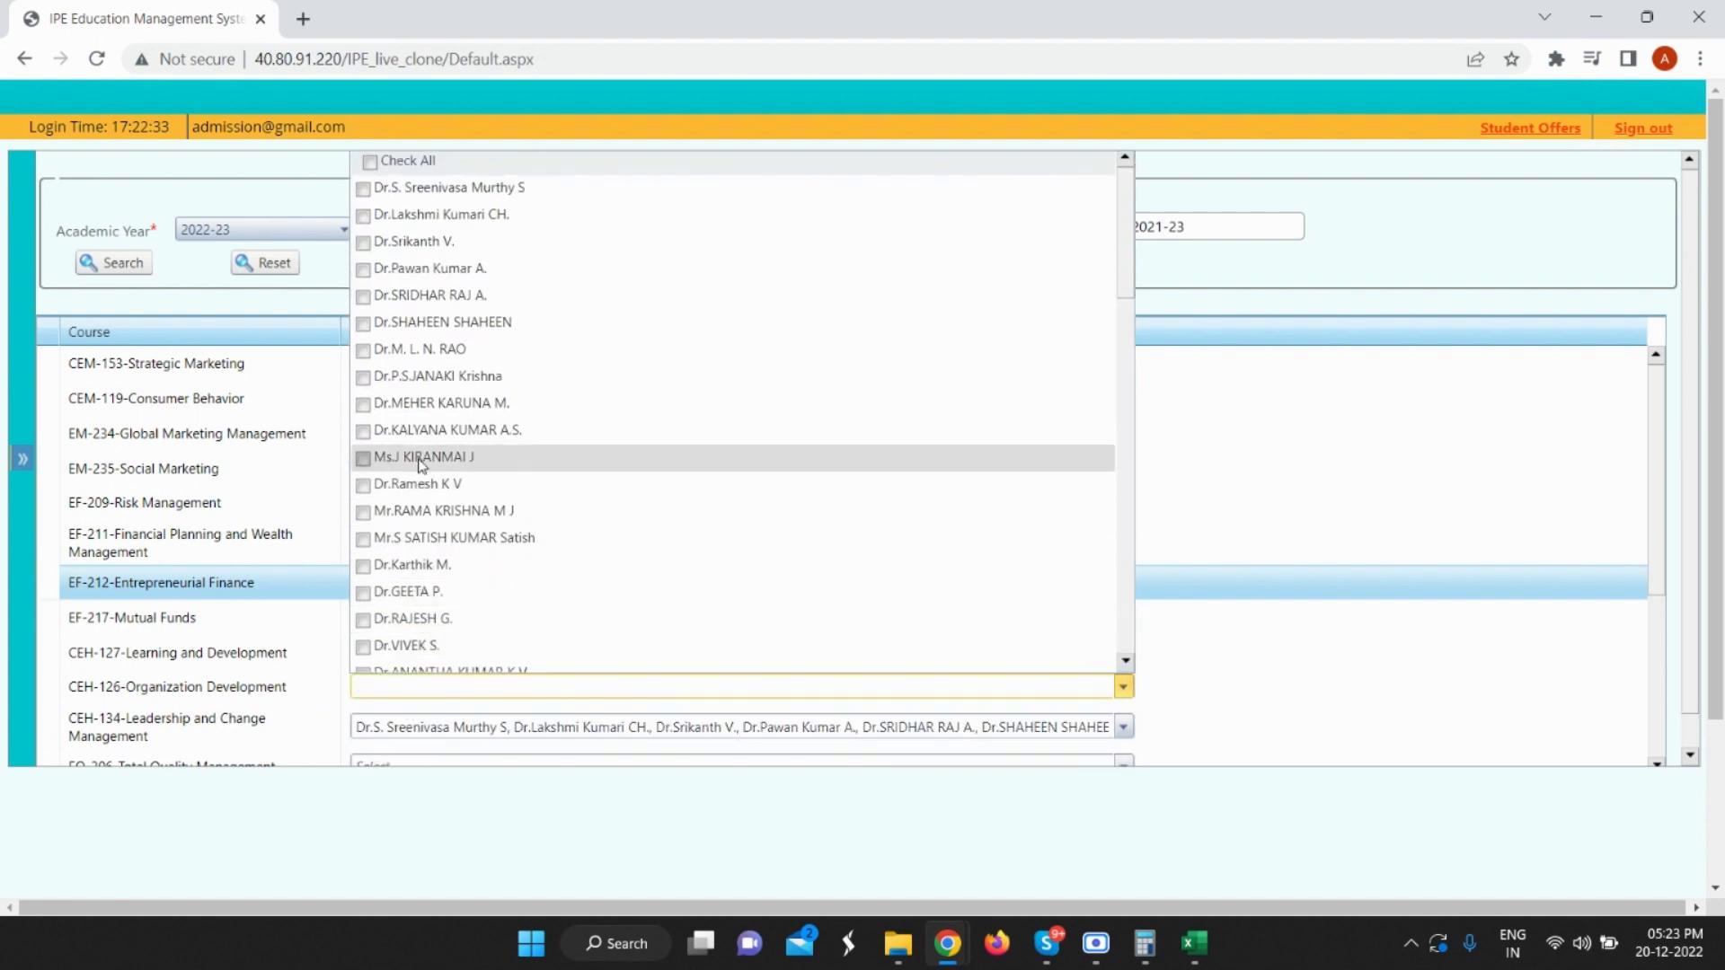
pyautogui.click(427, 457)
pyautogui.click(430, 485)
pyautogui.click(433, 511)
pyautogui.click(435, 538)
pyautogui.click(432, 565)
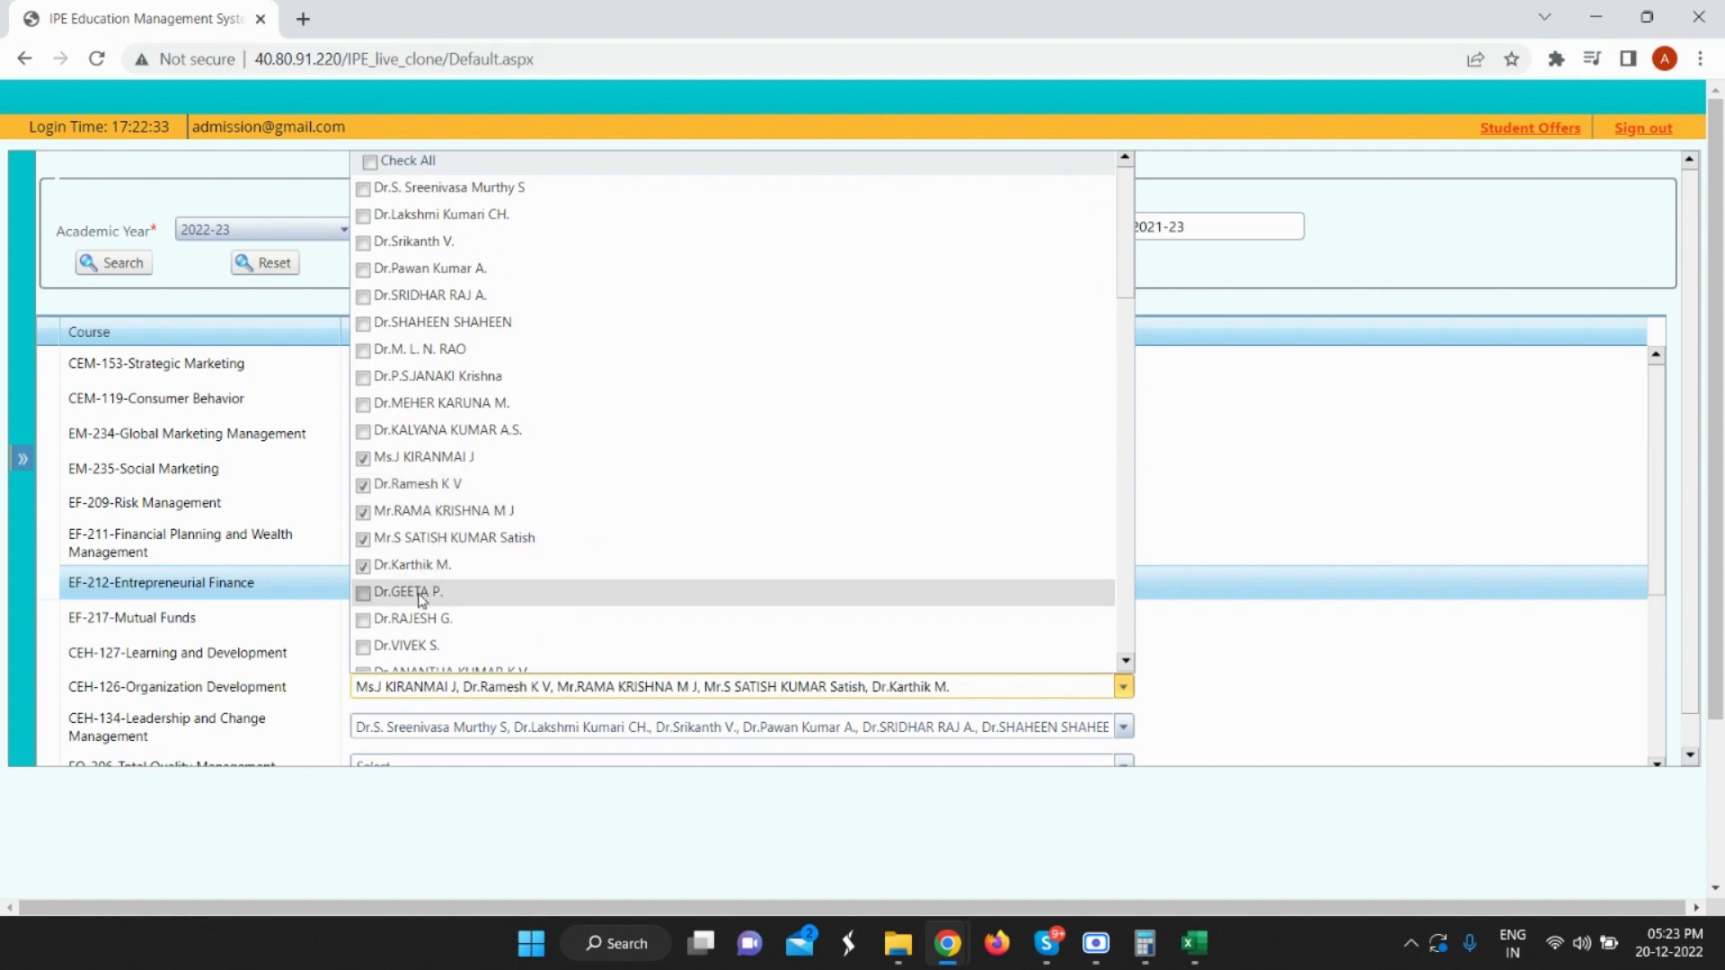
pyautogui.click(431, 592)
pyautogui.click(1256, 512)
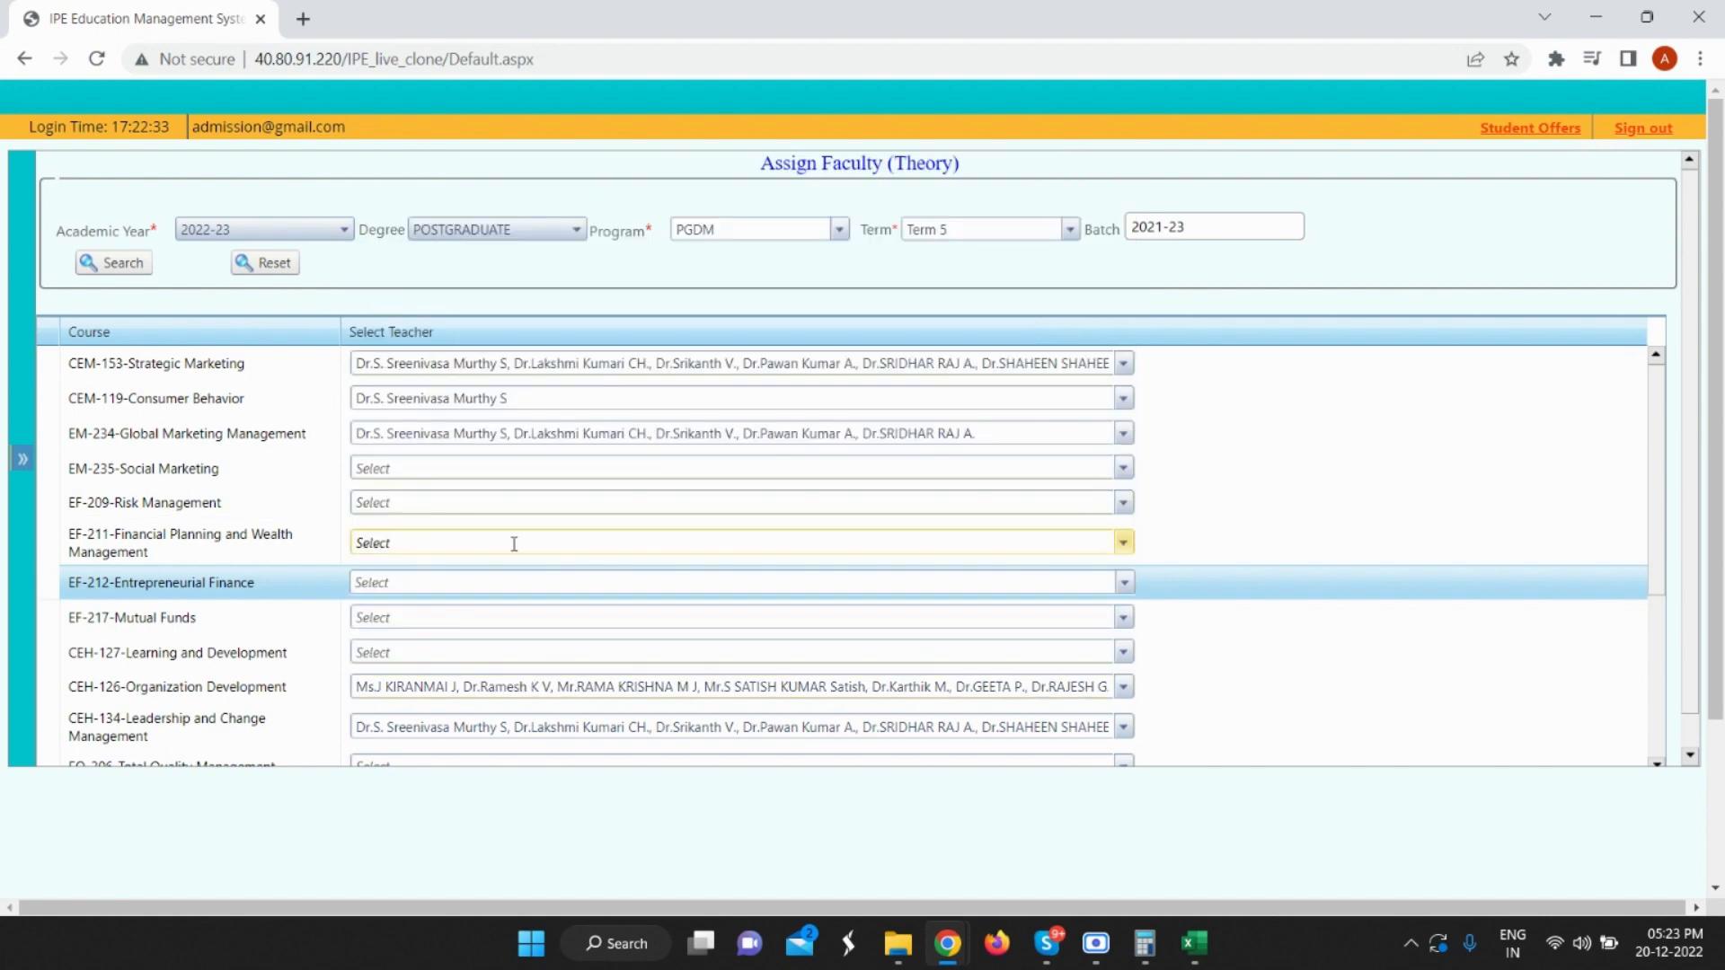
# Assign the third, fourth, fifth, seventh, eighth, ninth and eleventh listed teachers to EF-209-Risk Management.
pyautogui.click(395, 504)
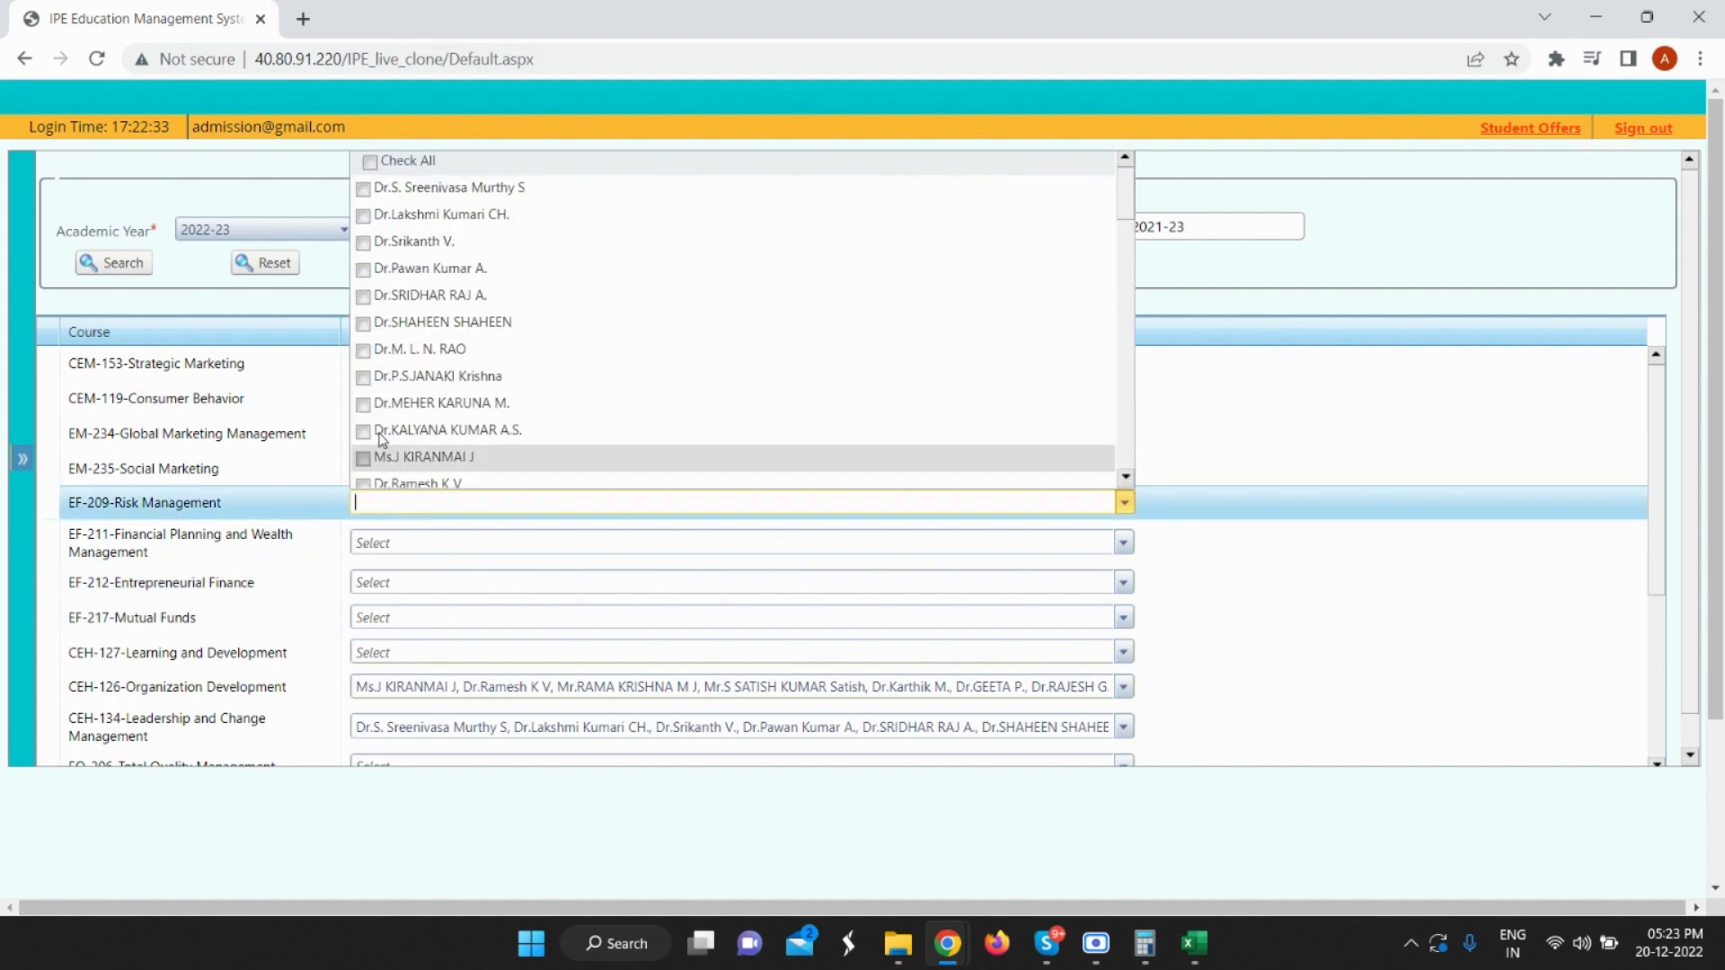
pyautogui.click(432, 322)
pyautogui.click(433, 350)
pyautogui.click(434, 377)
pyautogui.click(433, 403)
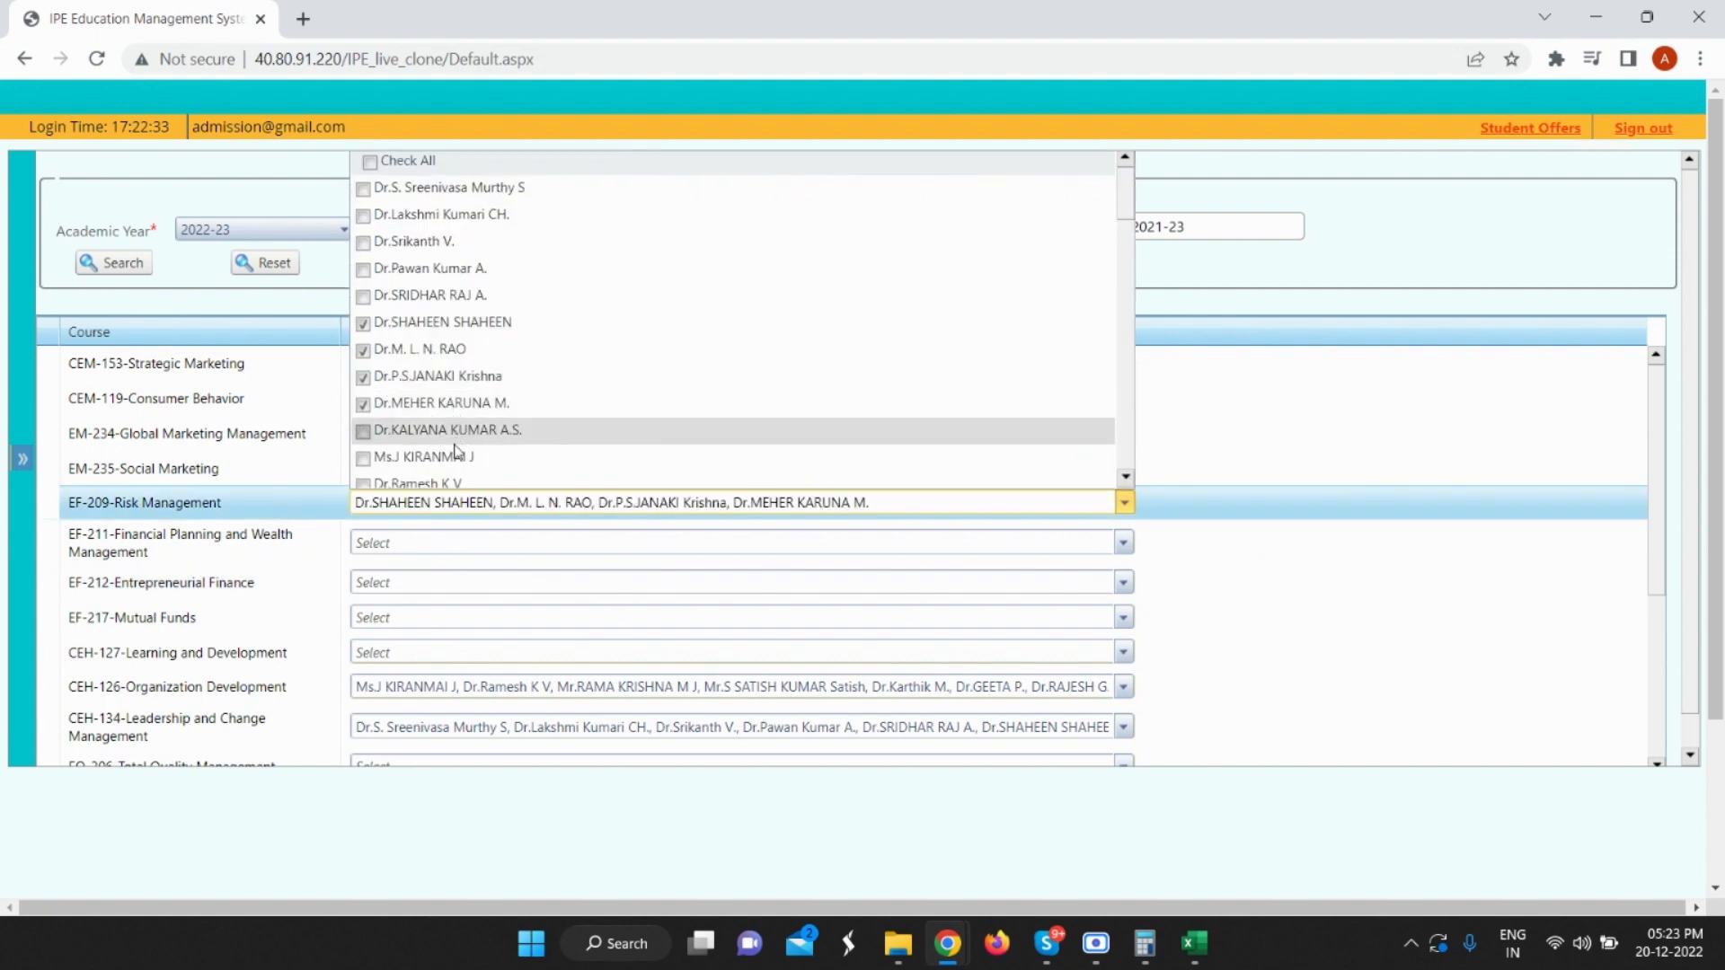
pyautogui.click(426, 457)
pyautogui.click(431, 269)
pyautogui.click(431, 296)
pyautogui.click(431, 322)
pyautogui.click(465, 237)
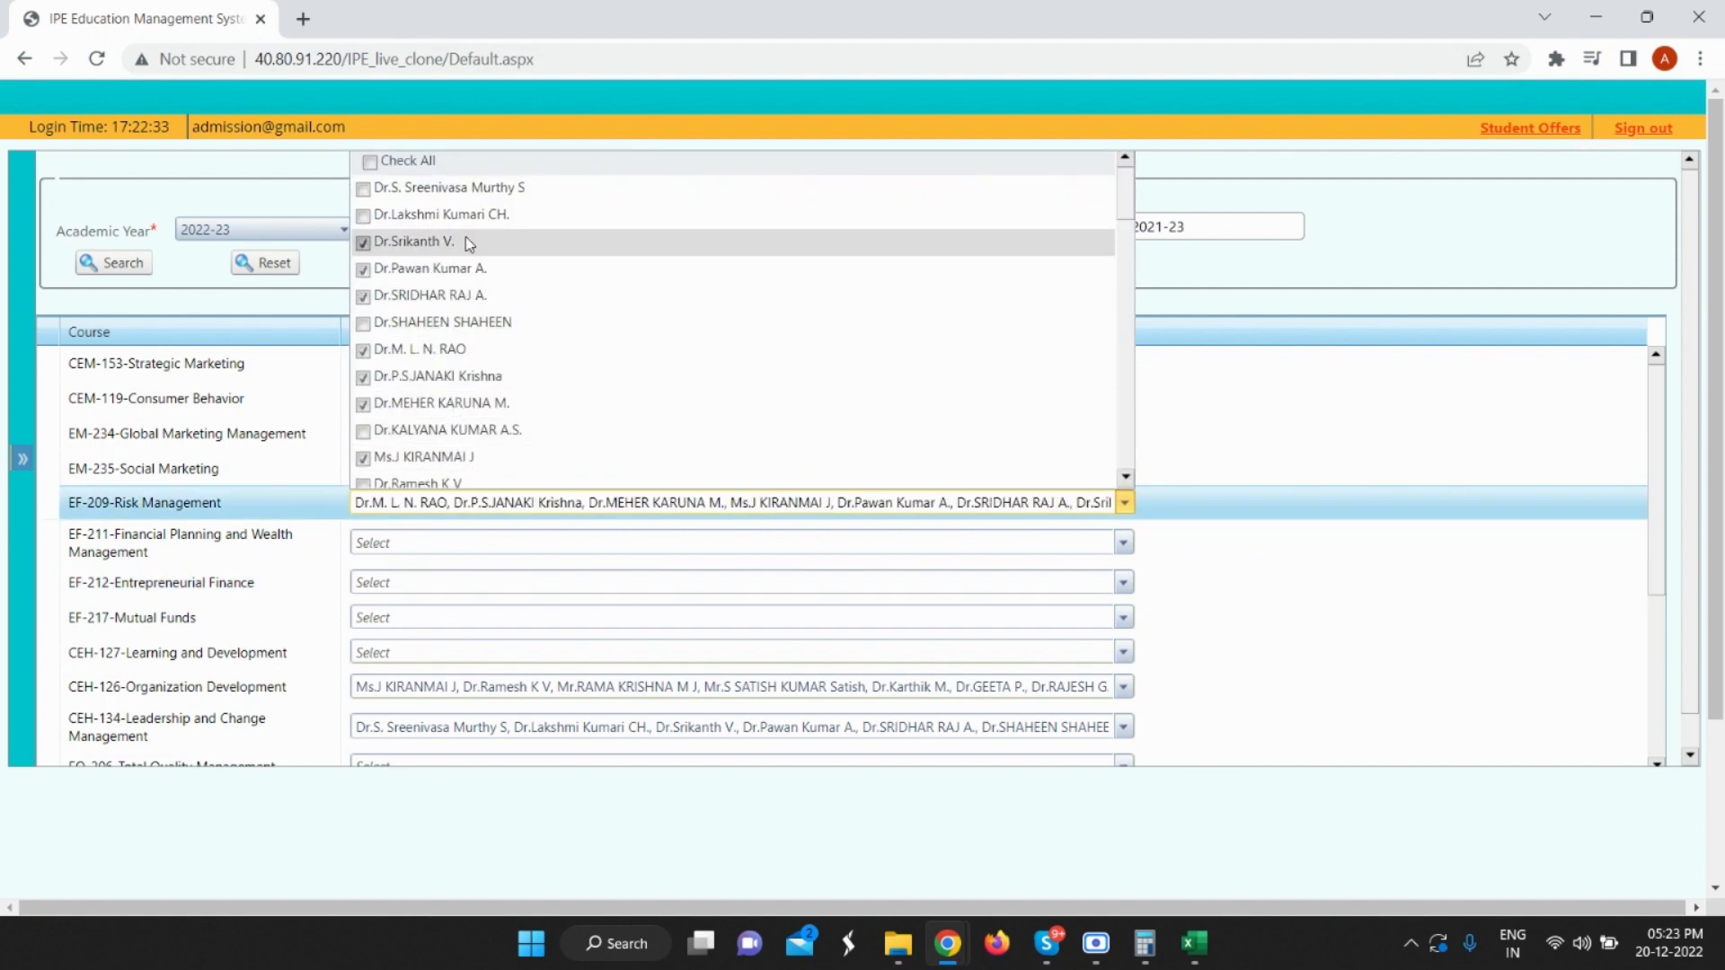
pyautogui.click(1405, 469)
# Assign the first four listed teachers to EF-211-Financial Planning and Wealth Management.
pyautogui.click(423, 543)
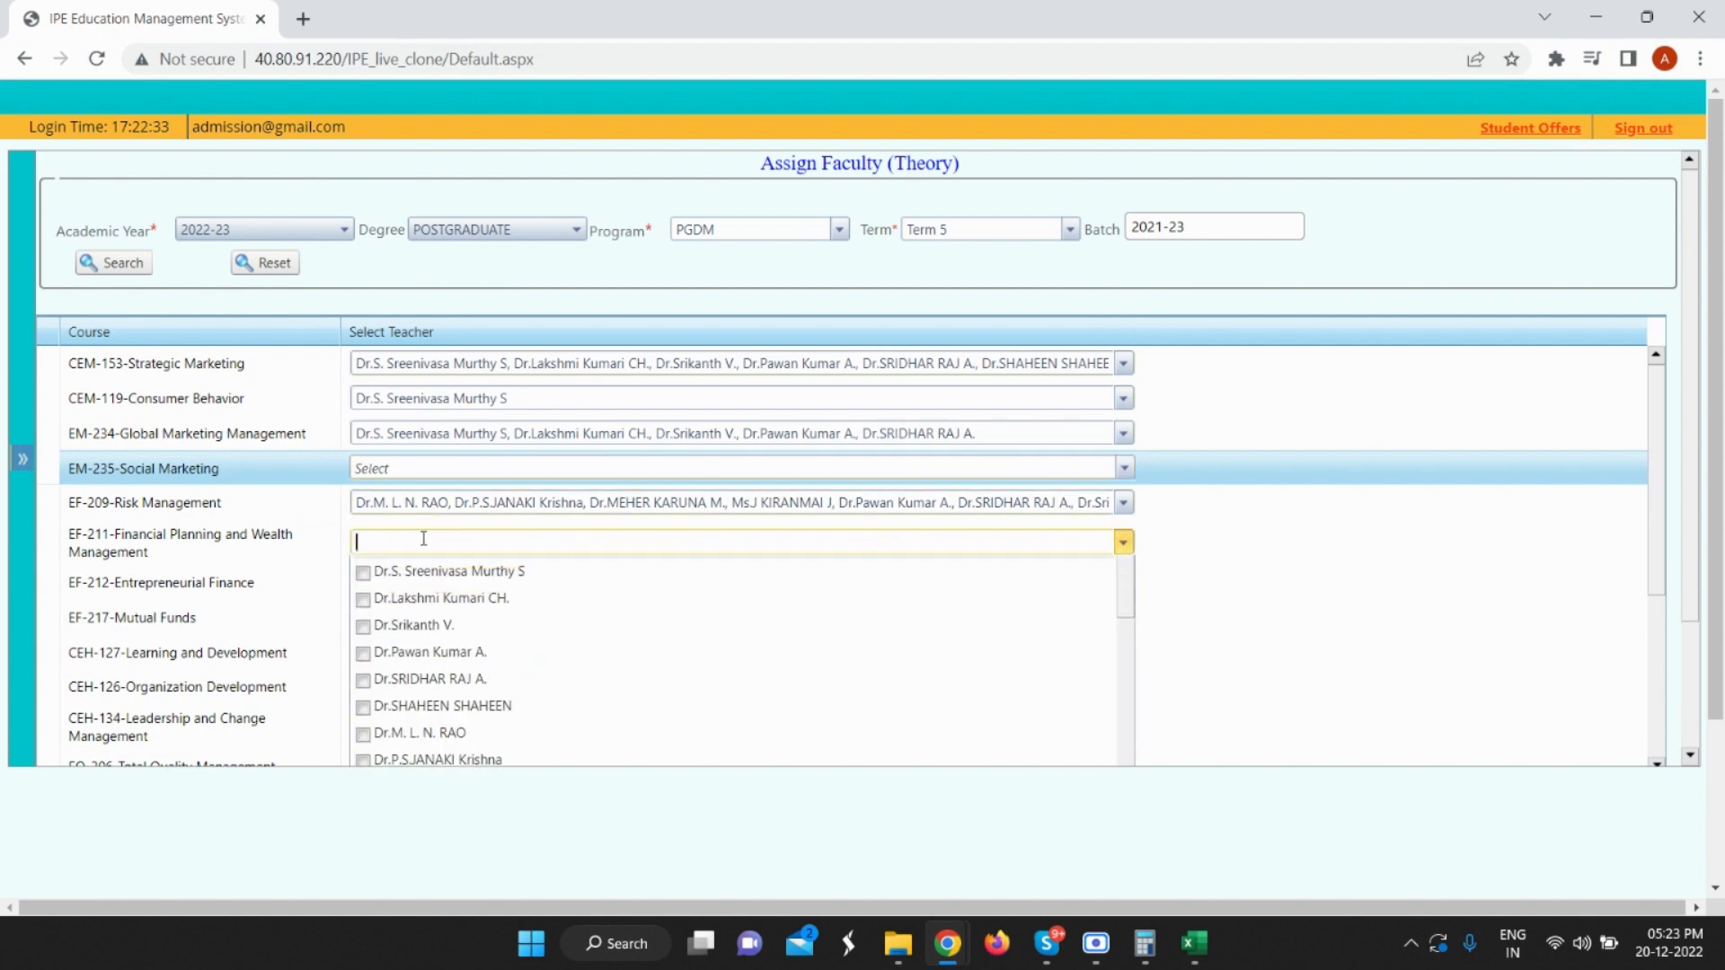
pyautogui.click(420, 623)
pyautogui.click(422, 596)
pyautogui.click(422, 650)
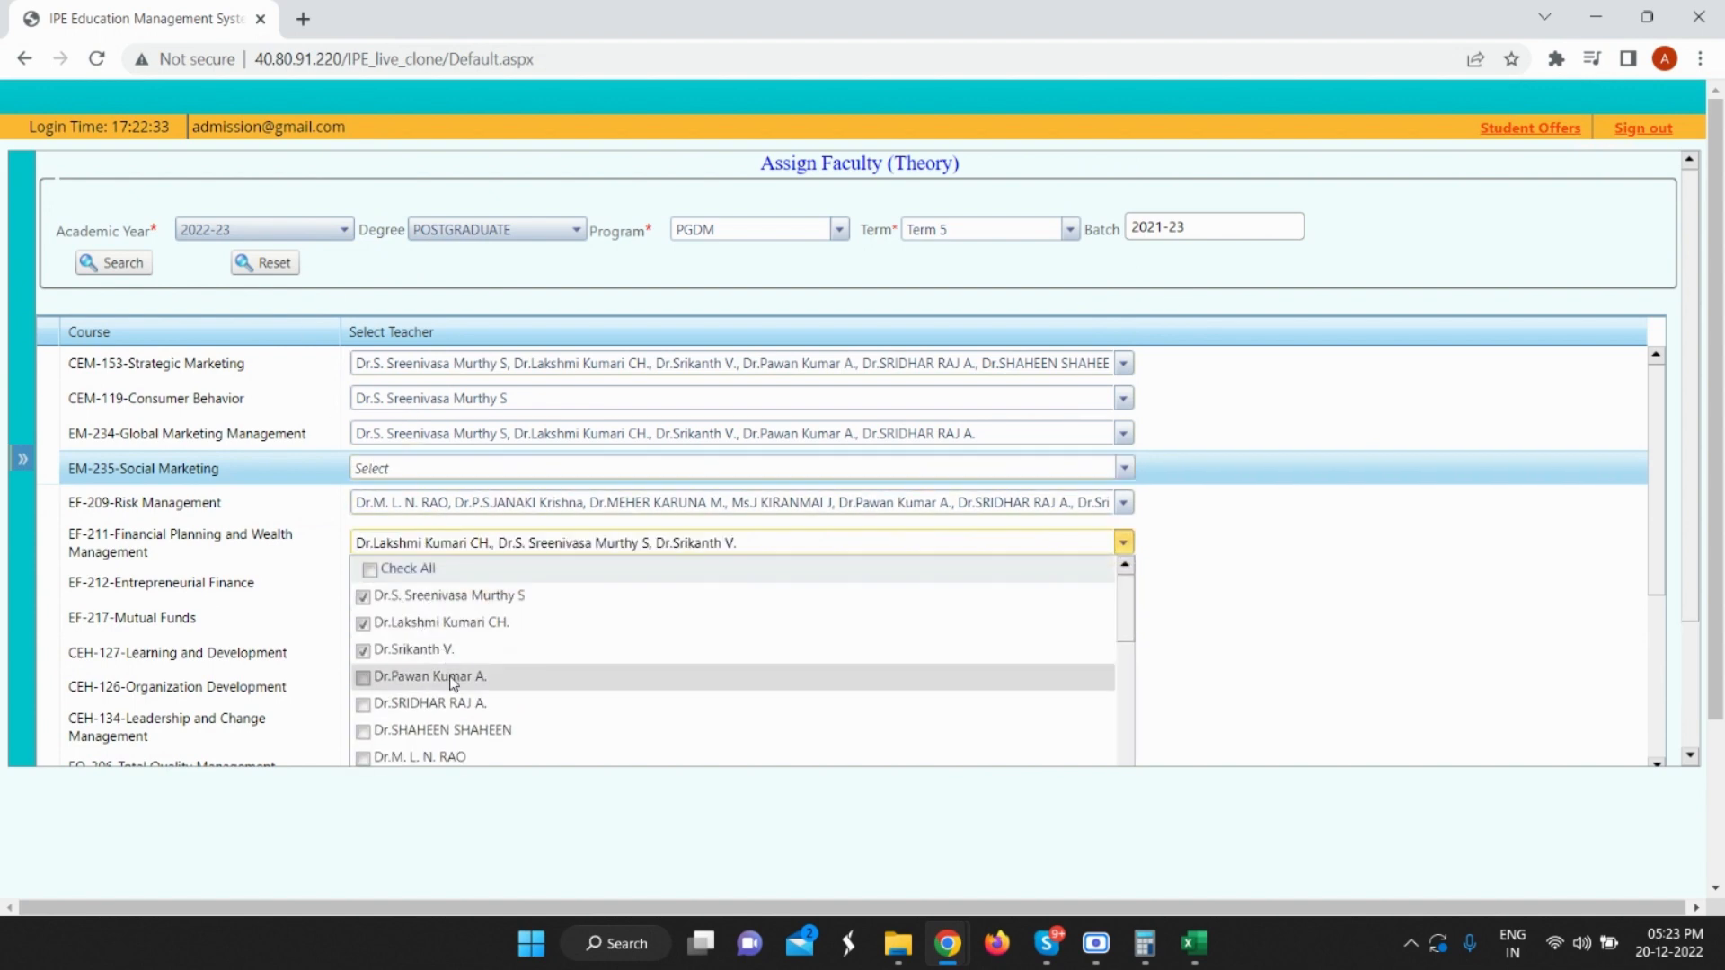
pyautogui.click(424, 676)
pyautogui.click(377, 542)
# Assign the fourth, fifth, sixth and eighth listed teachers to EM-235-Social Marketing.
pyautogui.click(386, 469)
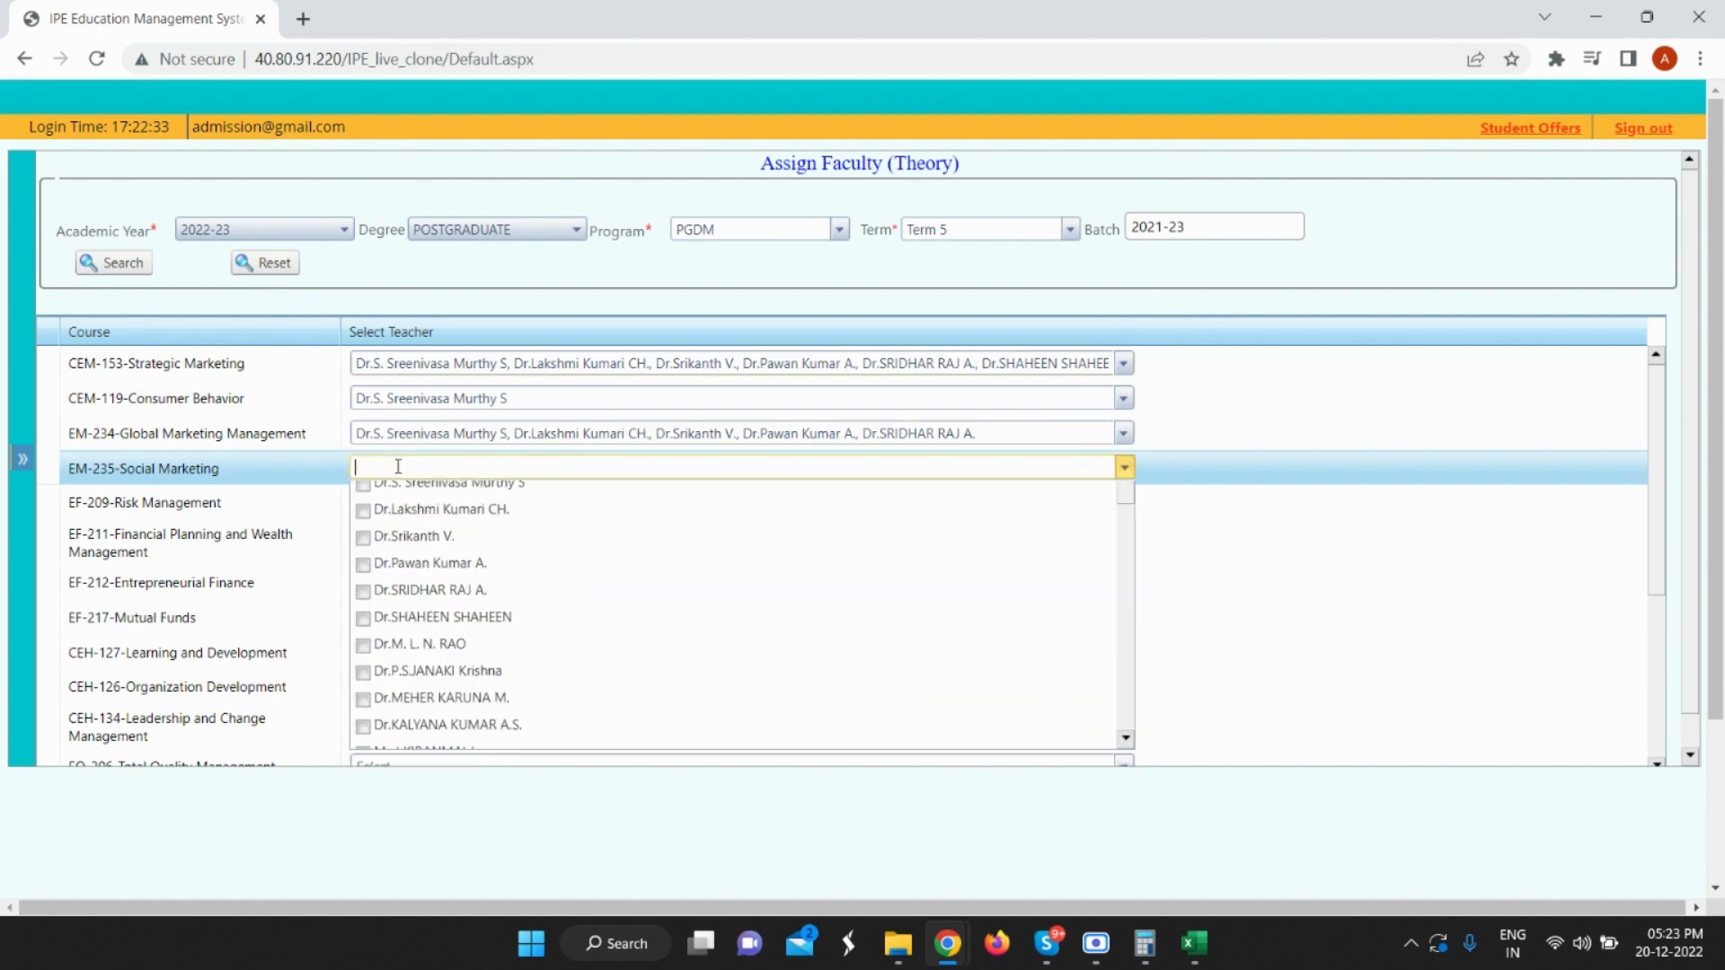
pyautogui.click(422, 602)
pyautogui.click(422, 656)
pyautogui.click(459, 710)
pyautogui.click(422, 628)
pyautogui.click(1225, 686)
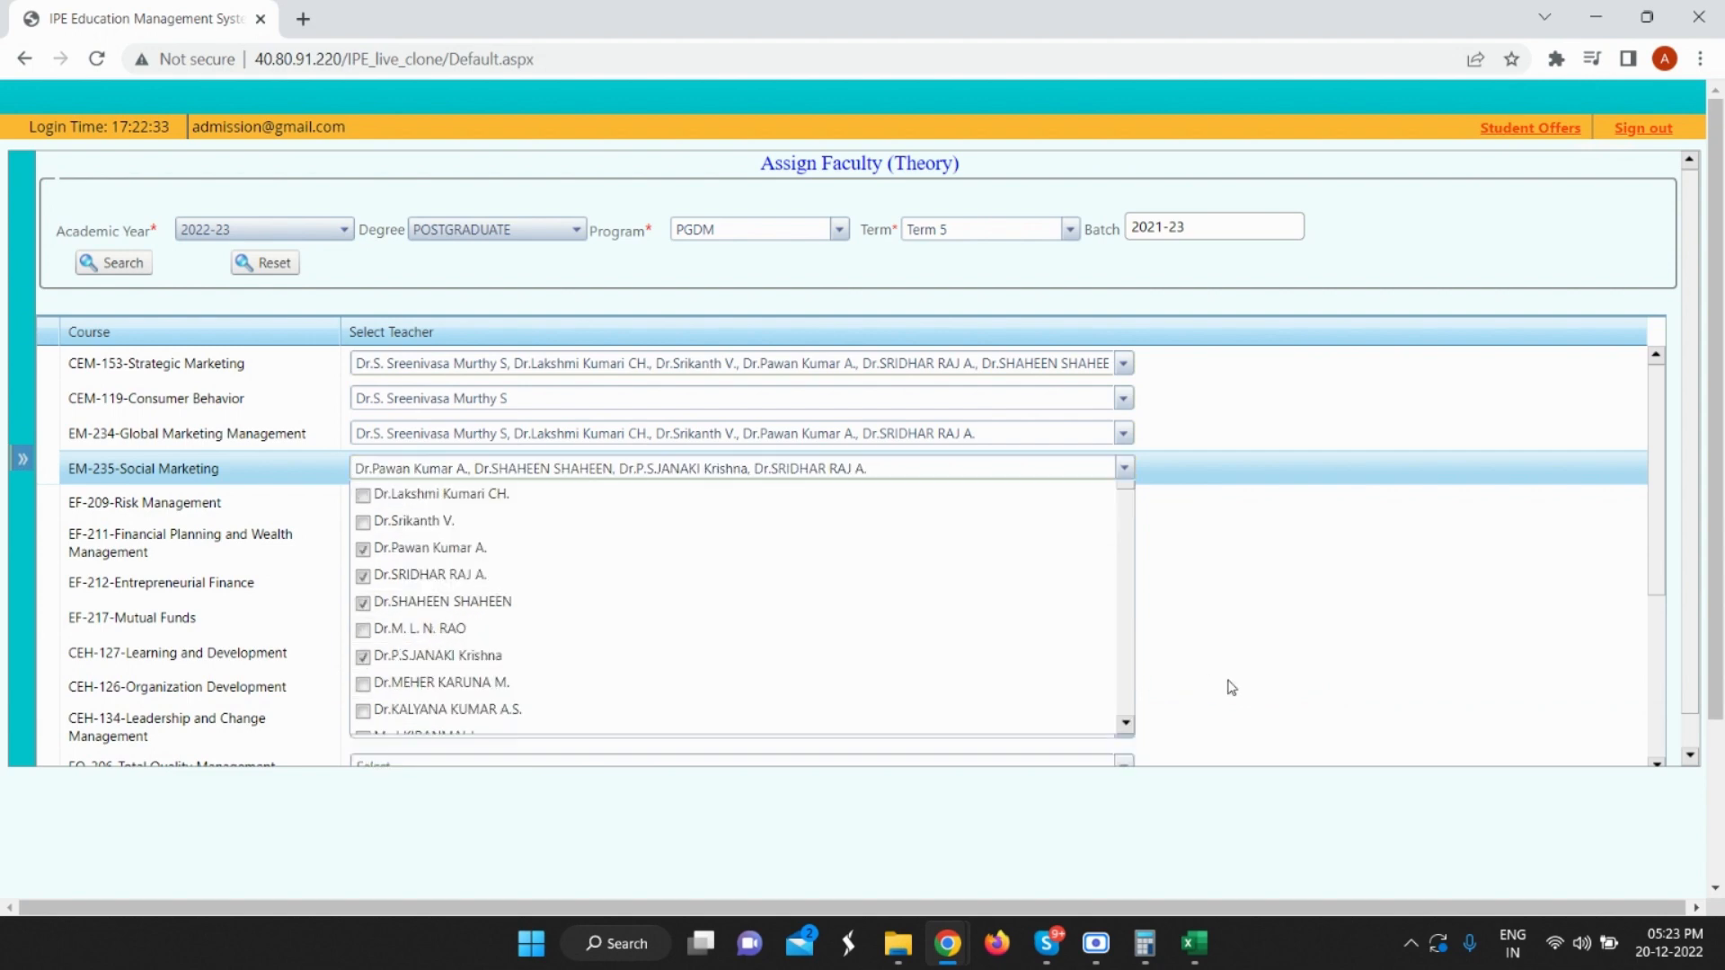
# Assign the sixth, ninth, eleventh, twelfth and fourteenth listed teachers to EF-212-Entrepreneurial Finance.
pyautogui.click(384, 581)
pyautogui.click(423, 322)
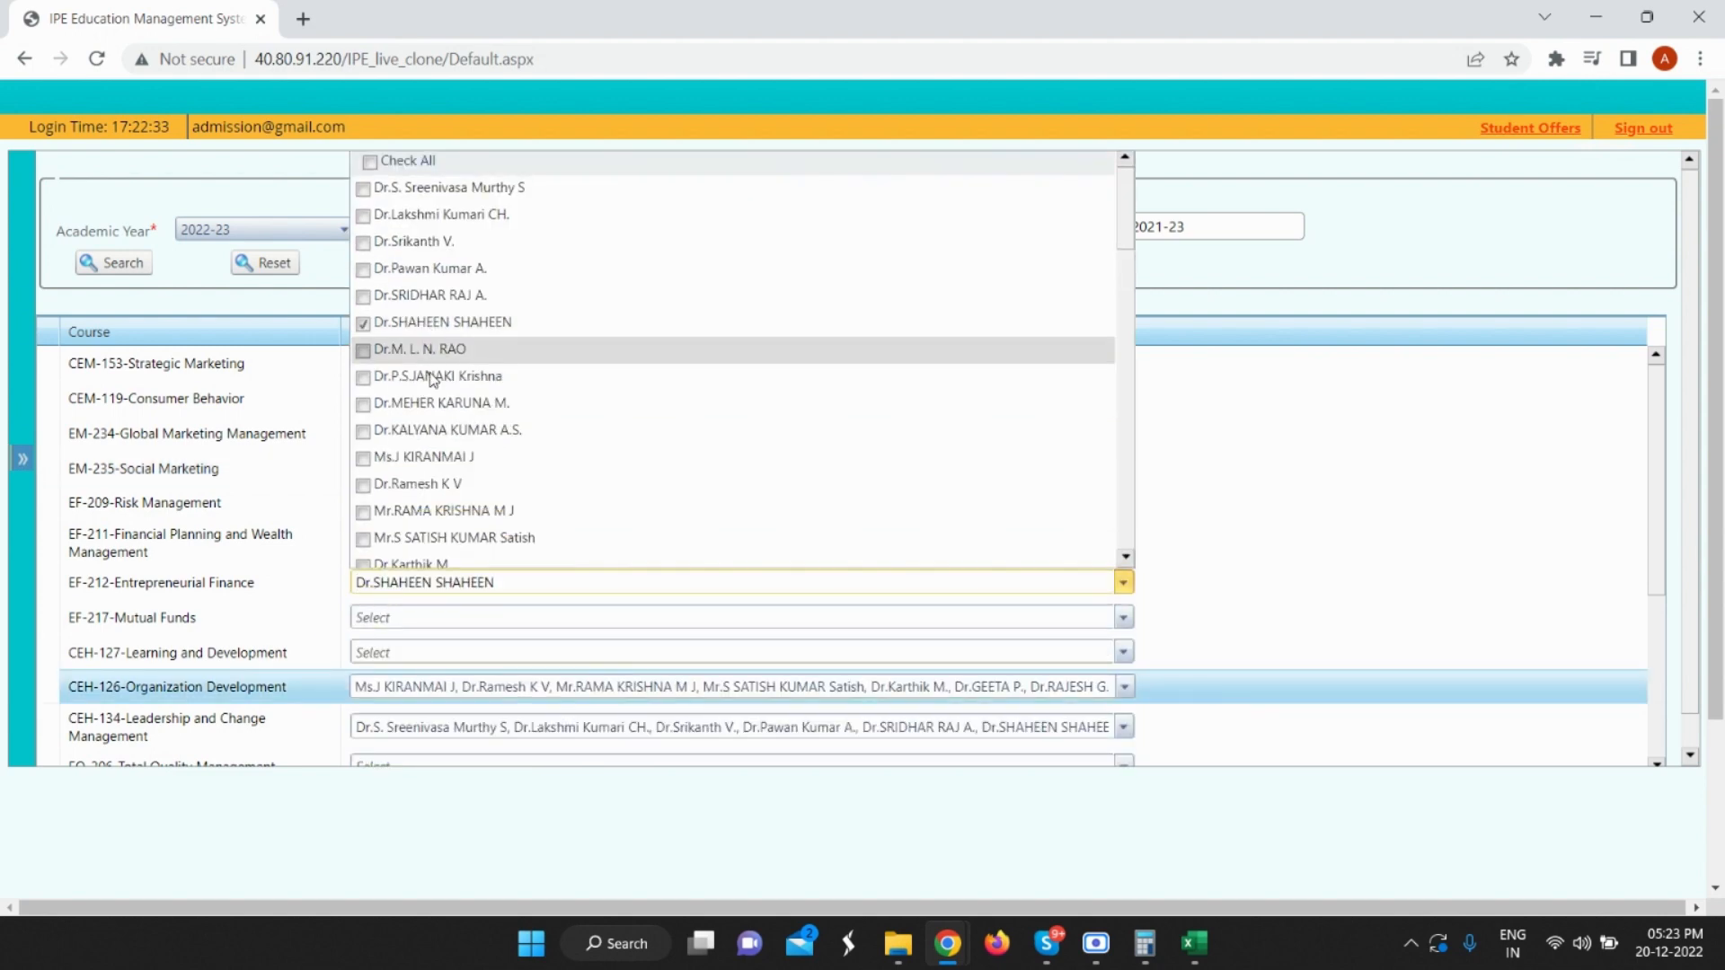
pyautogui.click(423, 403)
pyautogui.click(430, 484)
pyautogui.click(434, 537)
pyautogui.click(422, 457)
# Assign the second, sixth, ninth and thirteenth listed teachers to EF-217-Mutual Funds.
pyautogui.click(436, 617)
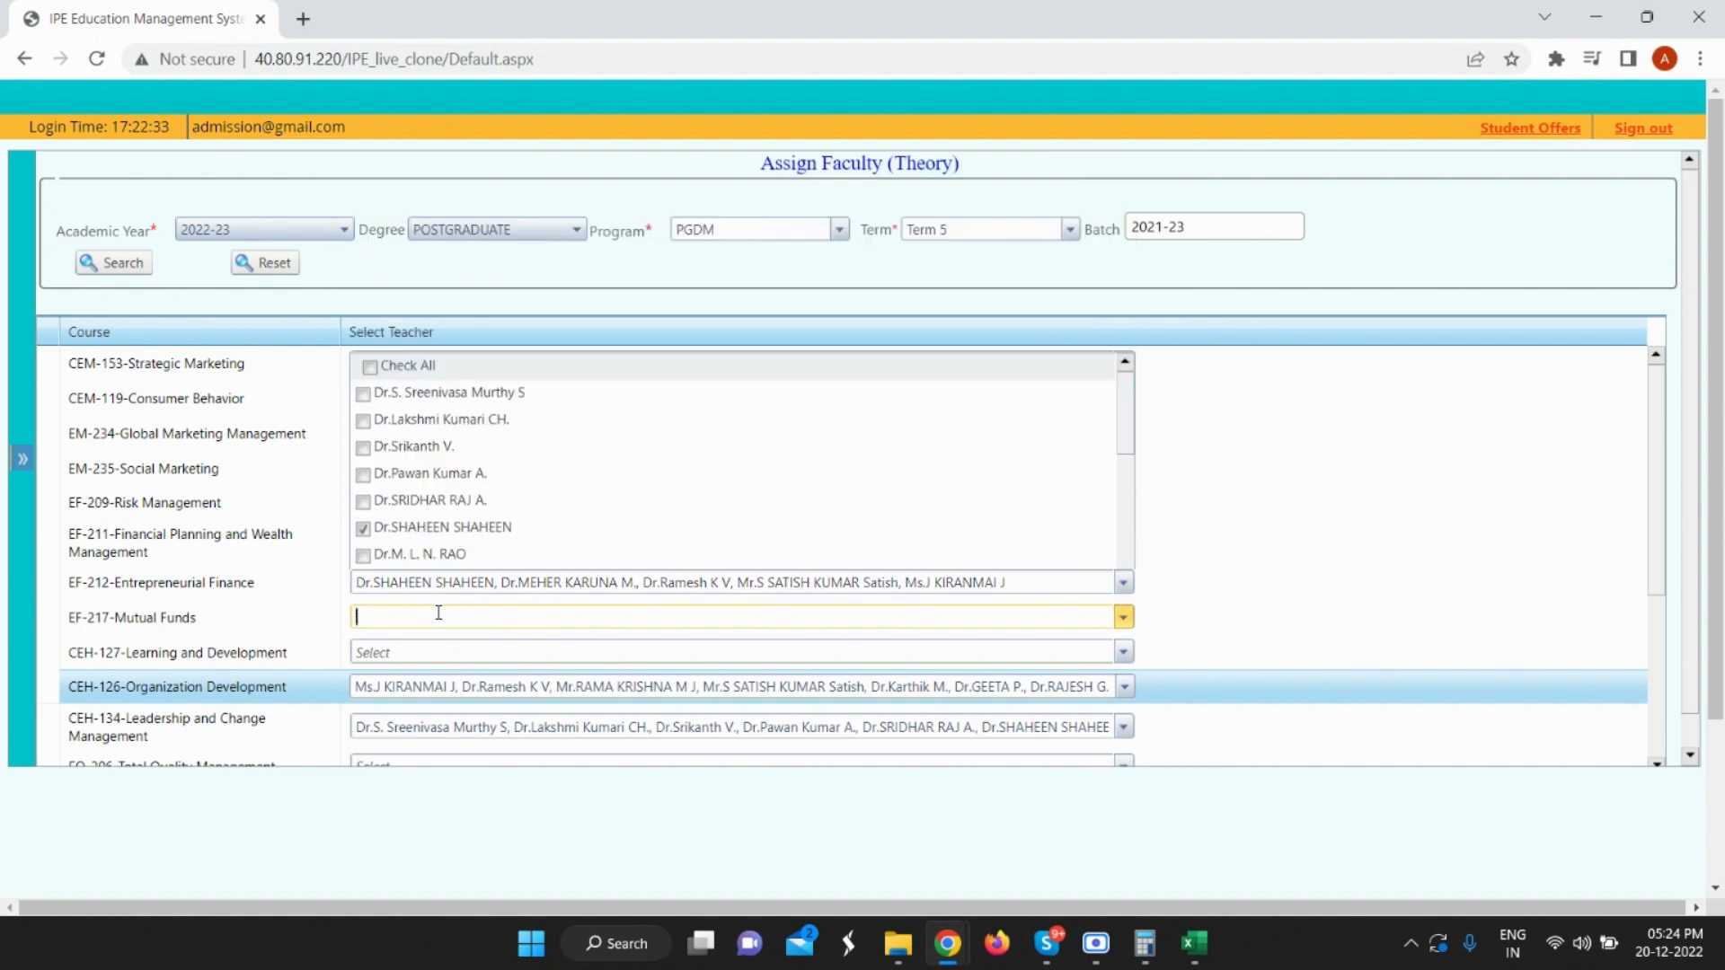
pyautogui.click(423, 214)
pyautogui.click(418, 326)
pyautogui.click(422, 403)
pyautogui.click(432, 511)
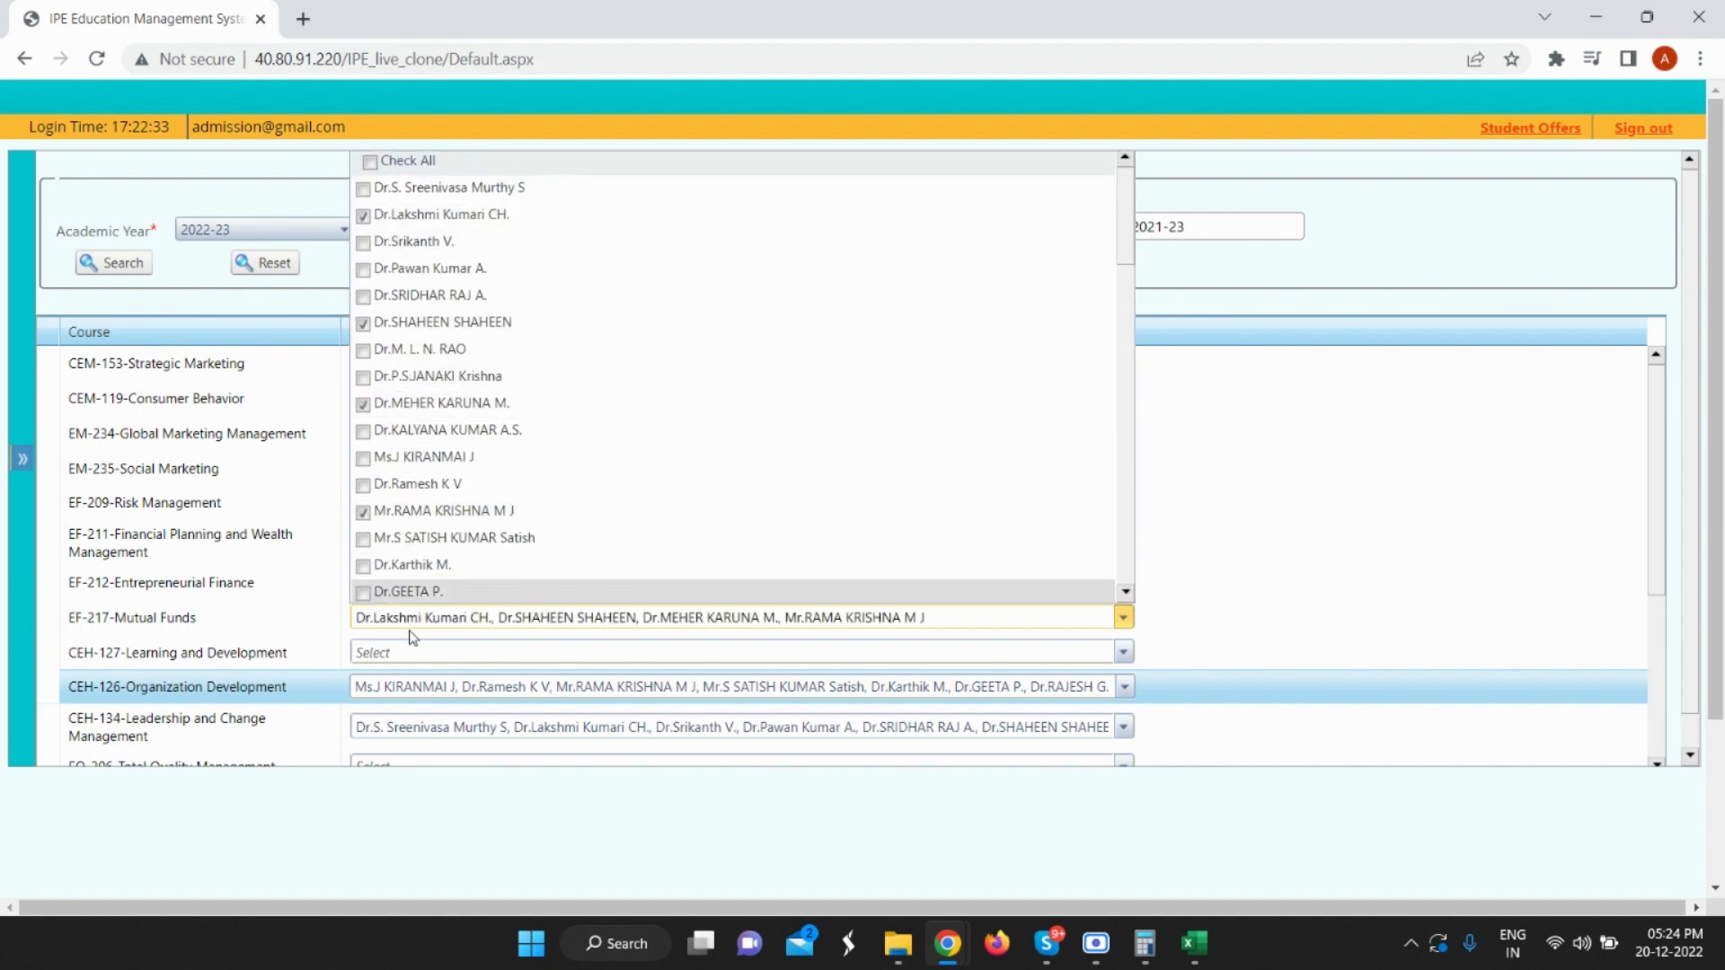
# Assign the third, seventh, eleventh and thirteenth listed teachers to CEH-127-Learning and Development.
pyautogui.click(431, 652)
pyautogui.click(401, 240)
pyautogui.click(414, 349)
pyautogui.click(423, 456)
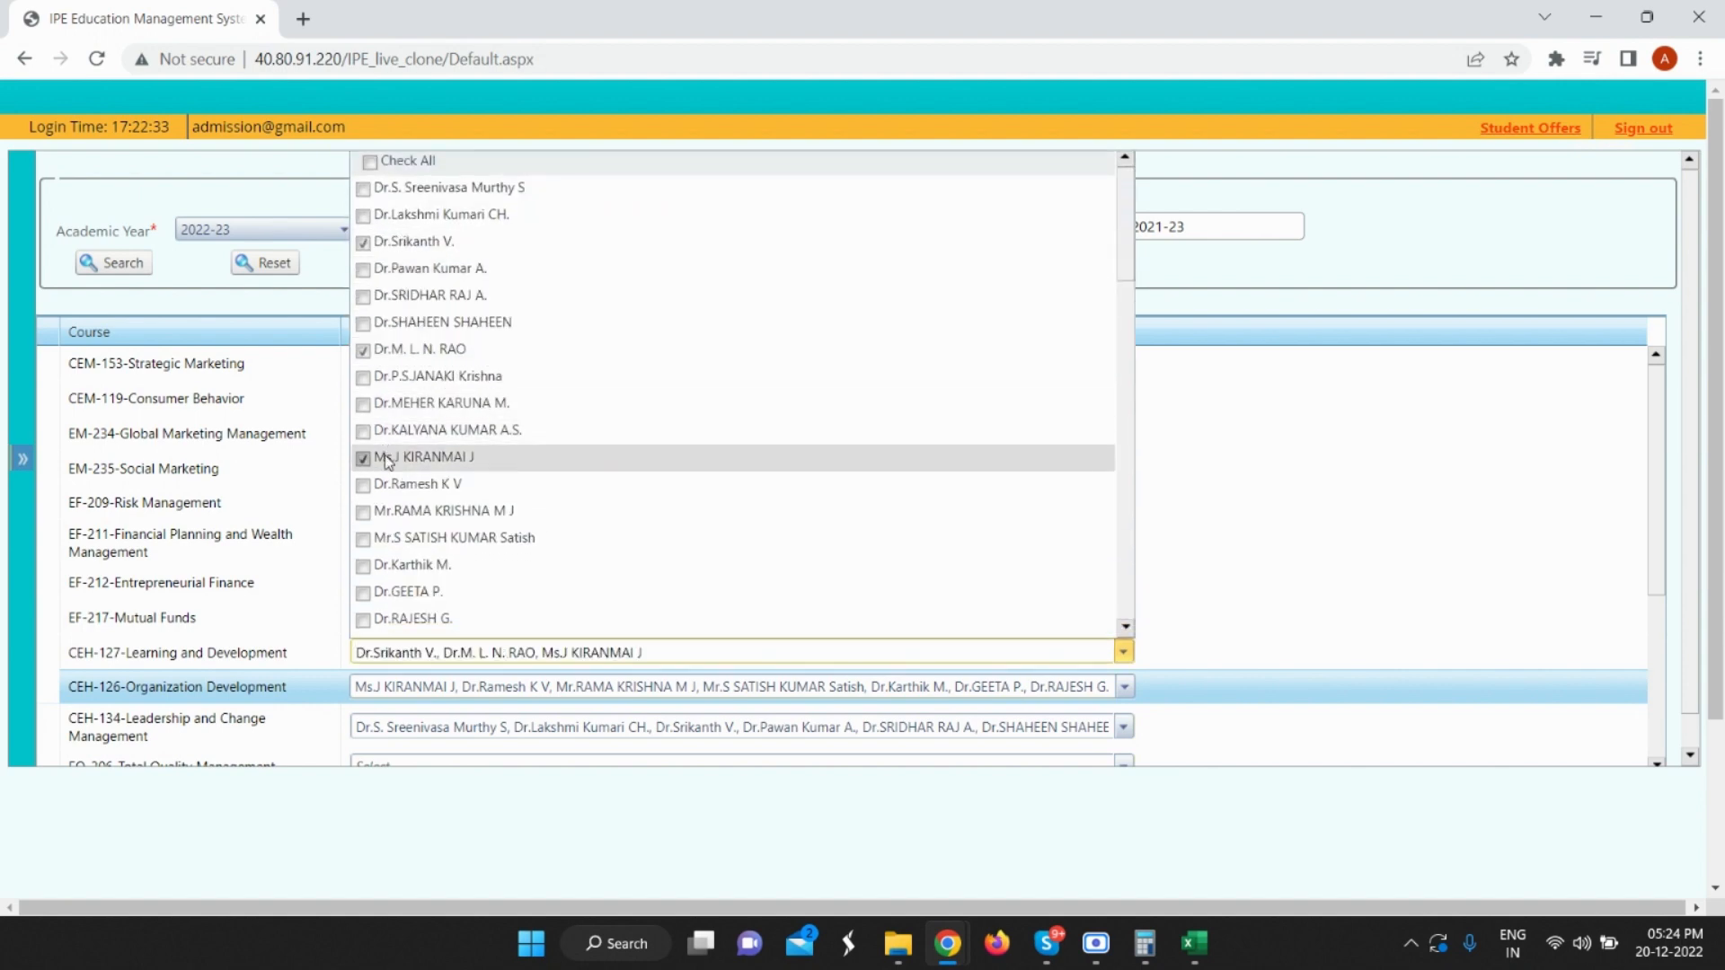
pyautogui.click(431, 511)
pyautogui.click(49, 393)
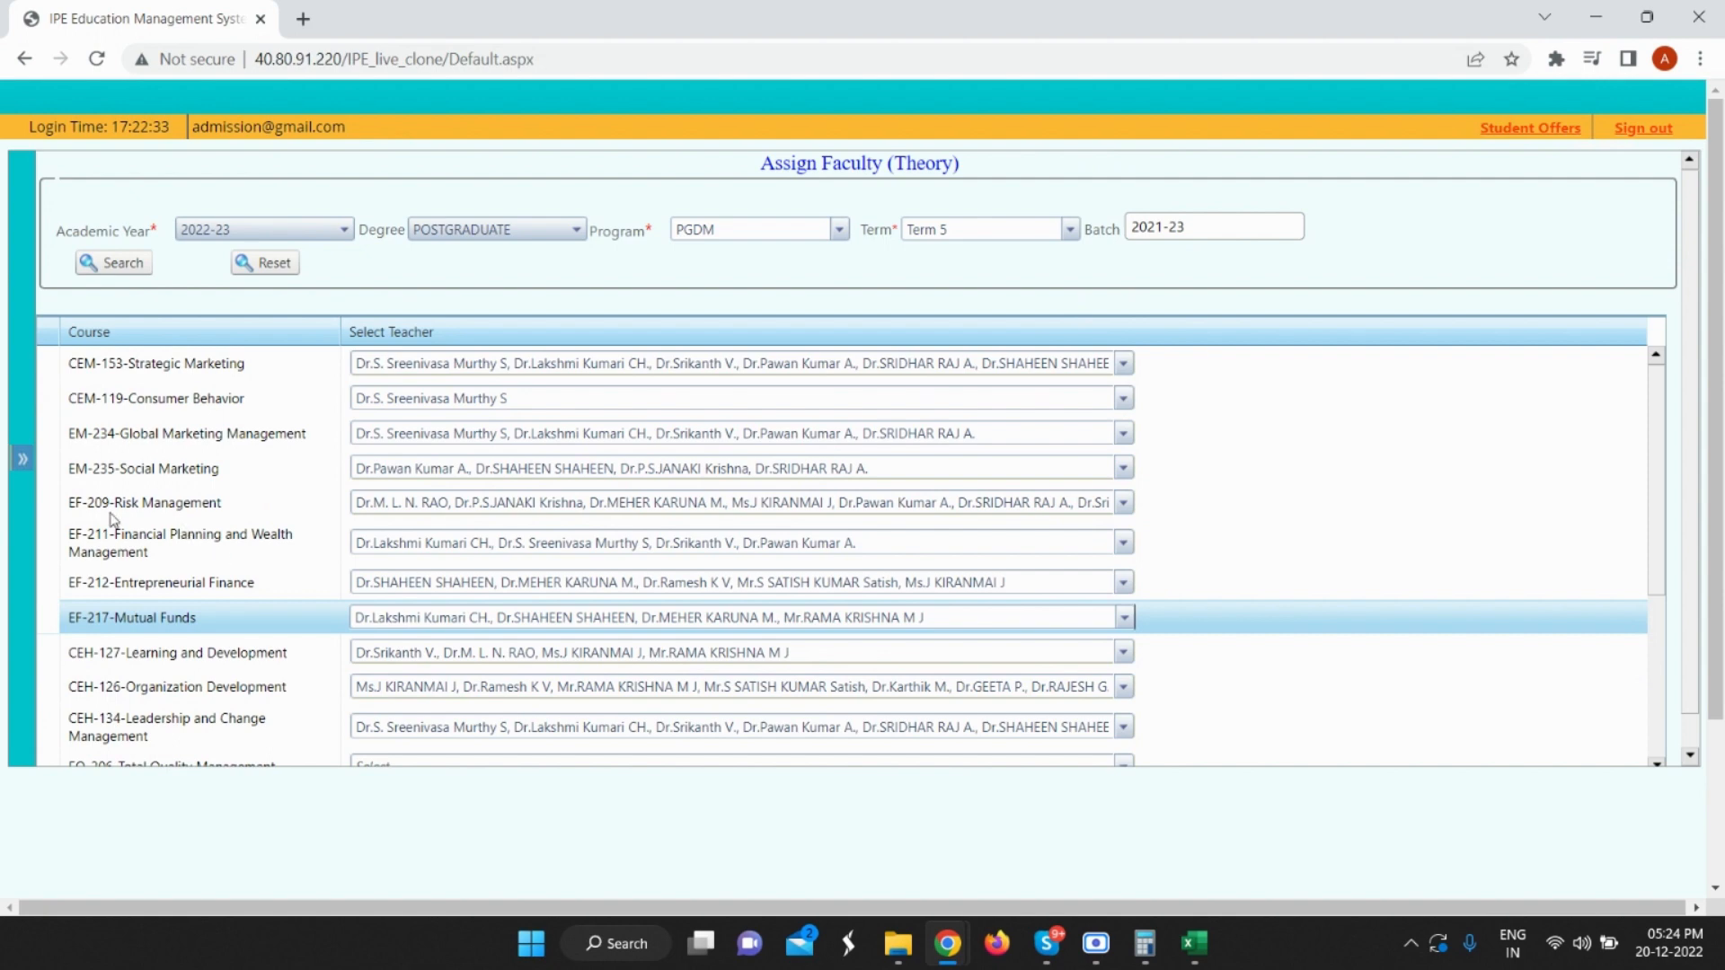
# Save the teacher assignments for the PGDM Term 5 courses and look over the saved course list.
pyautogui.scroll(-3, 112, 519)
pyautogui.scroll(-1, 674, 493)
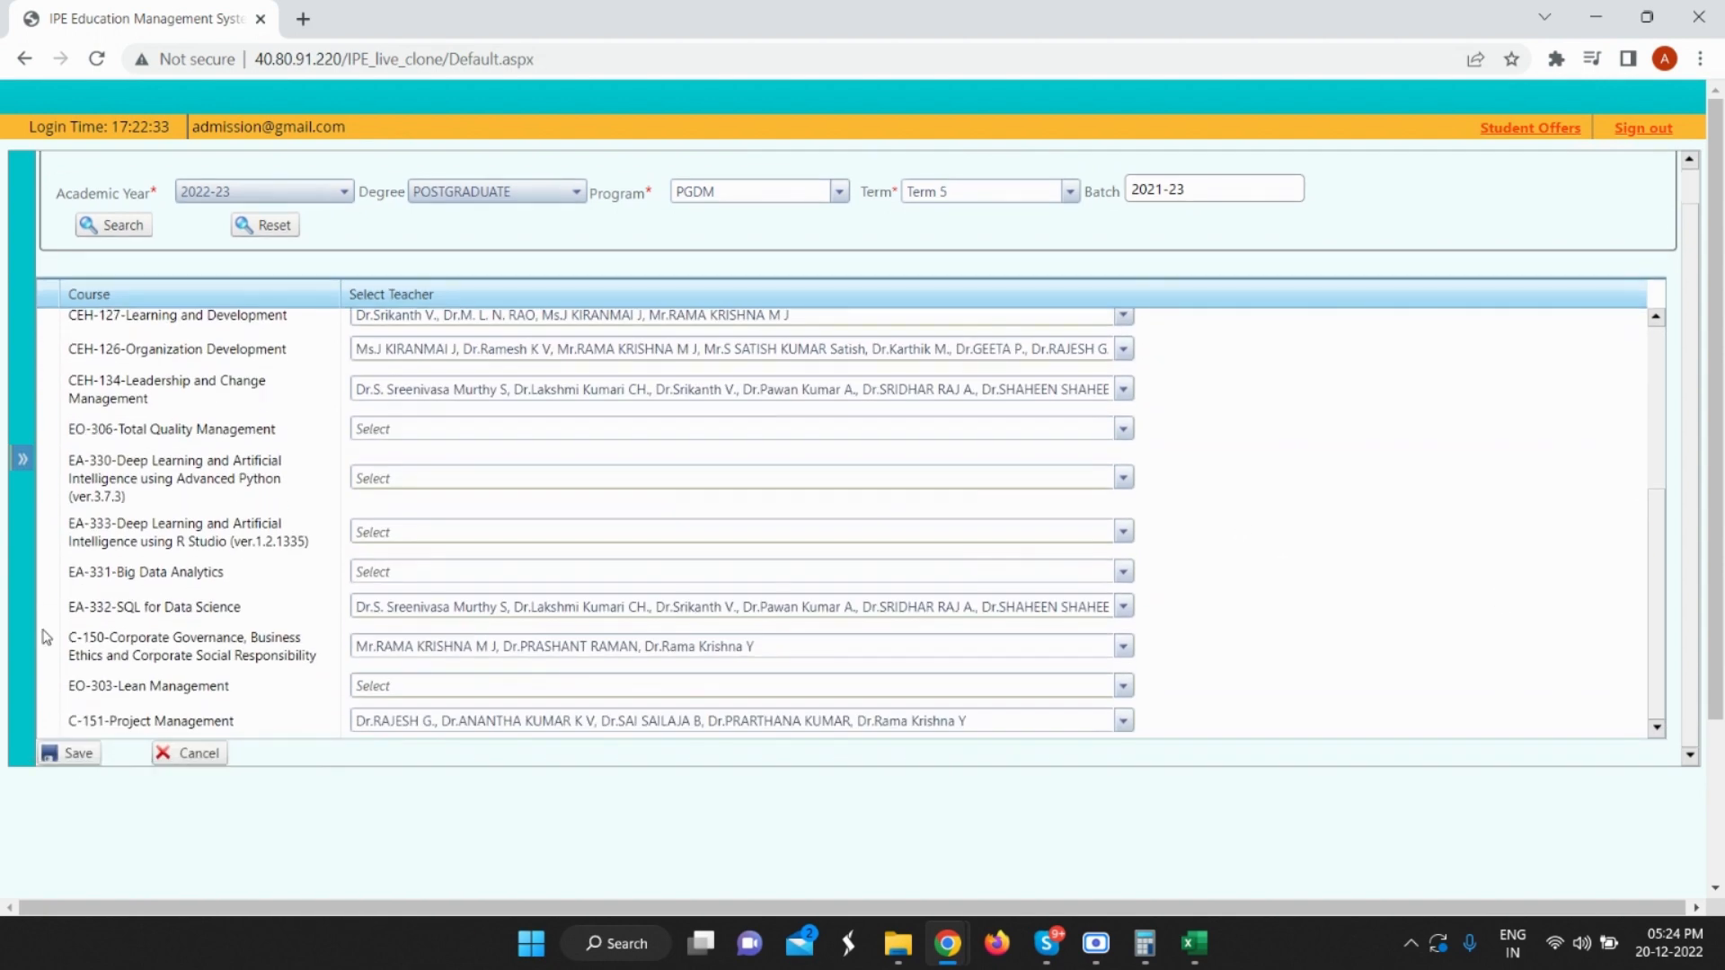
pyautogui.click(78, 755)
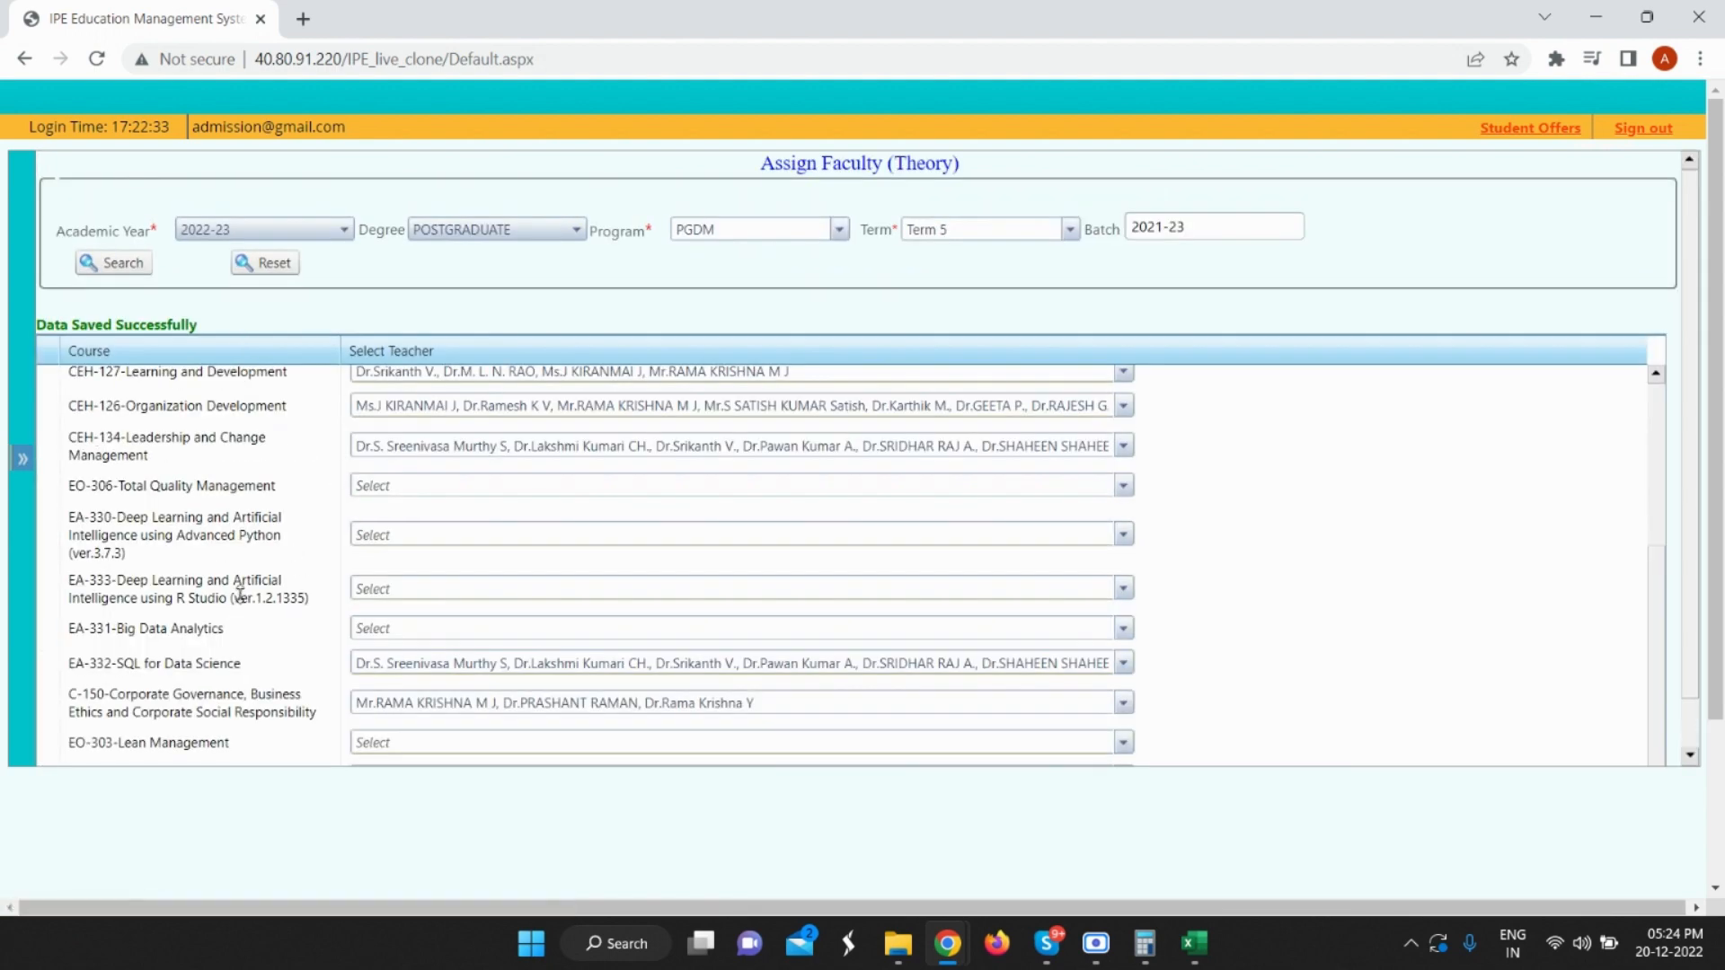
pyautogui.scroll(3, 241, 593)
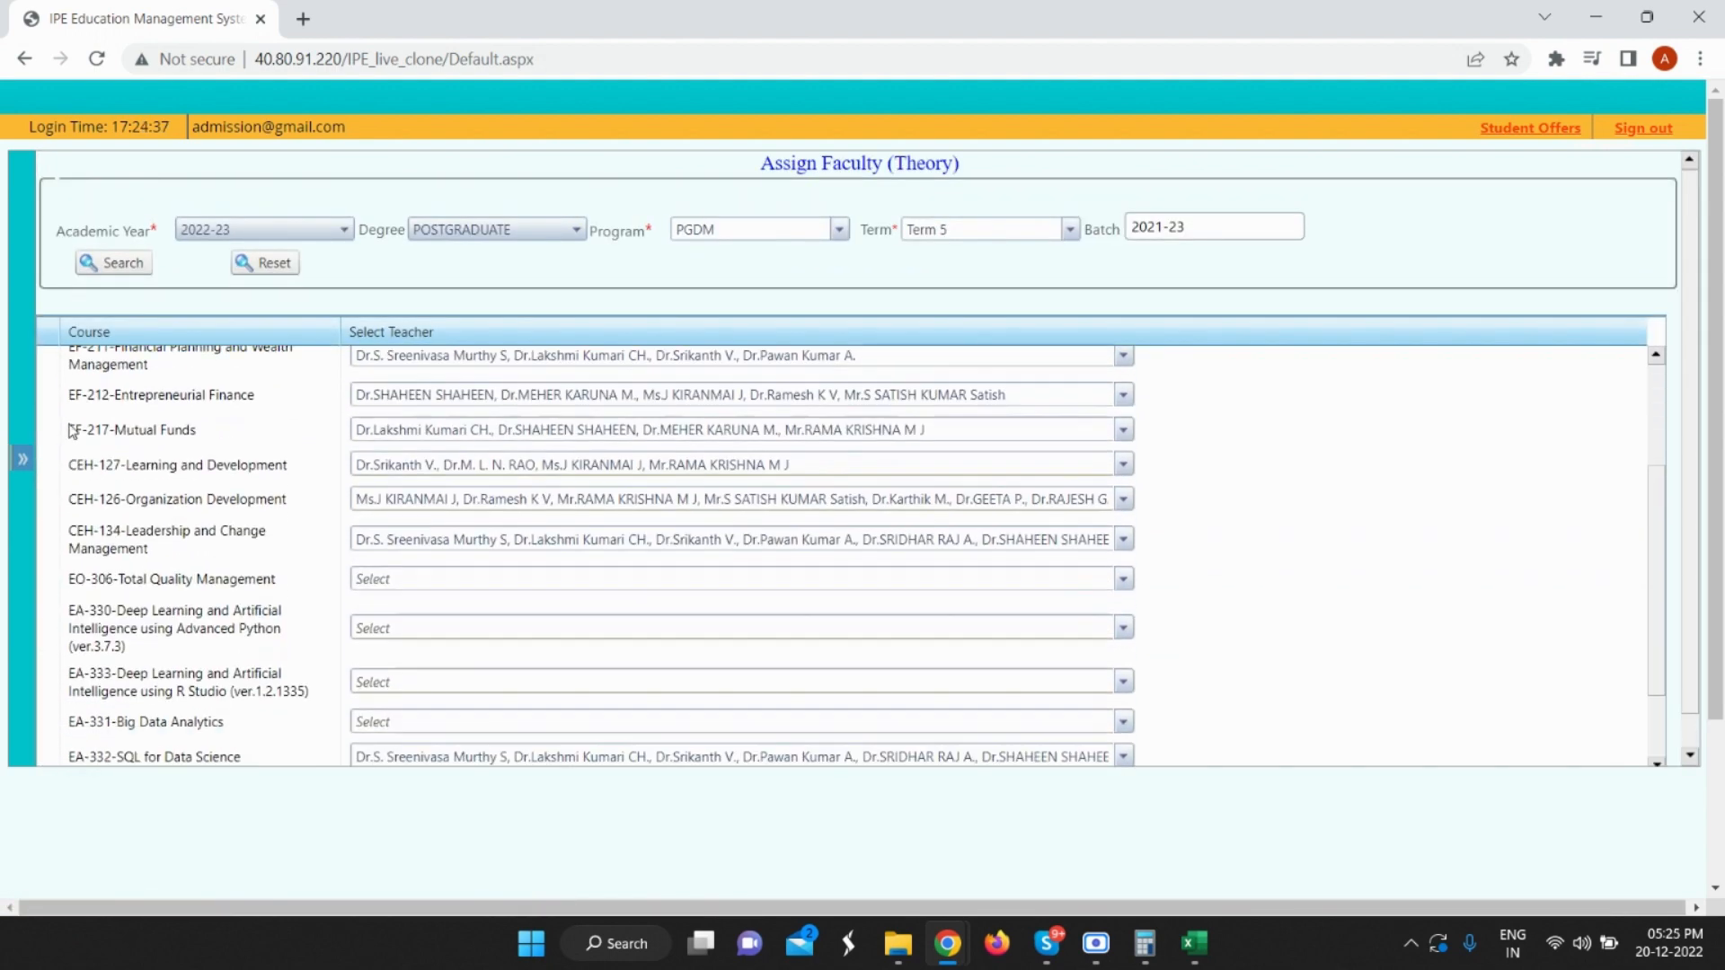
pyautogui.scroll(-2, 69, 413)
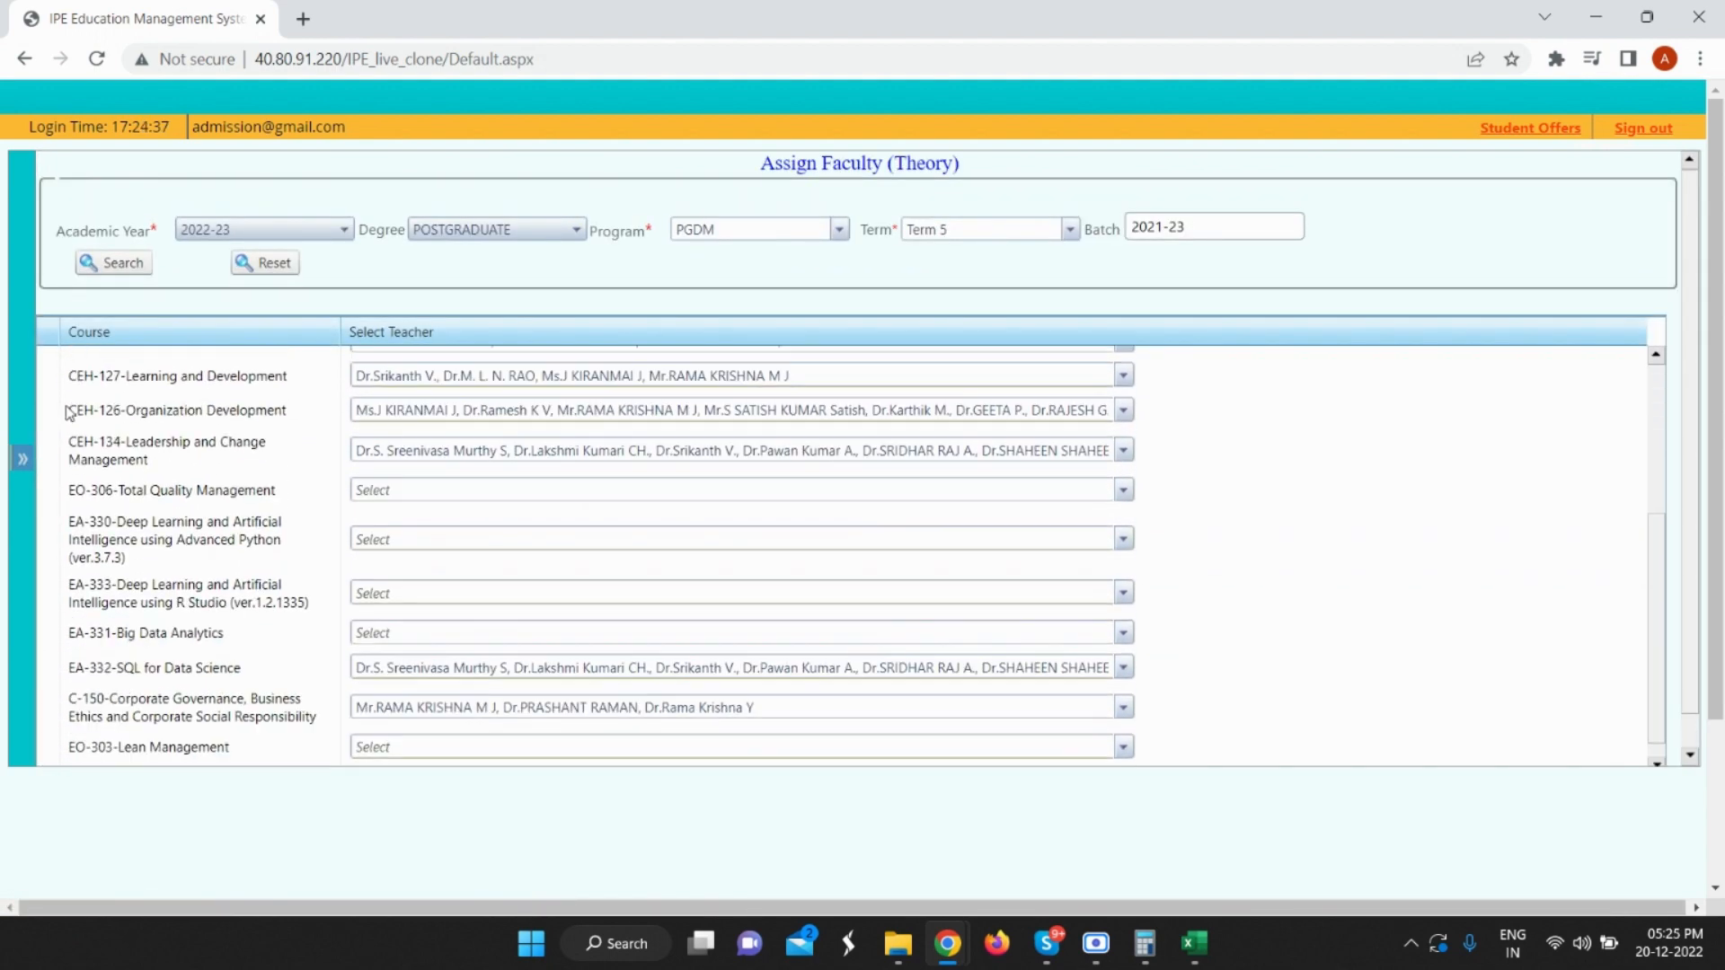
# Reopen the Assign Faculty form and list the PGDM Term 5 courses for academic year 2022-23.
pyautogui.click(22, 463)
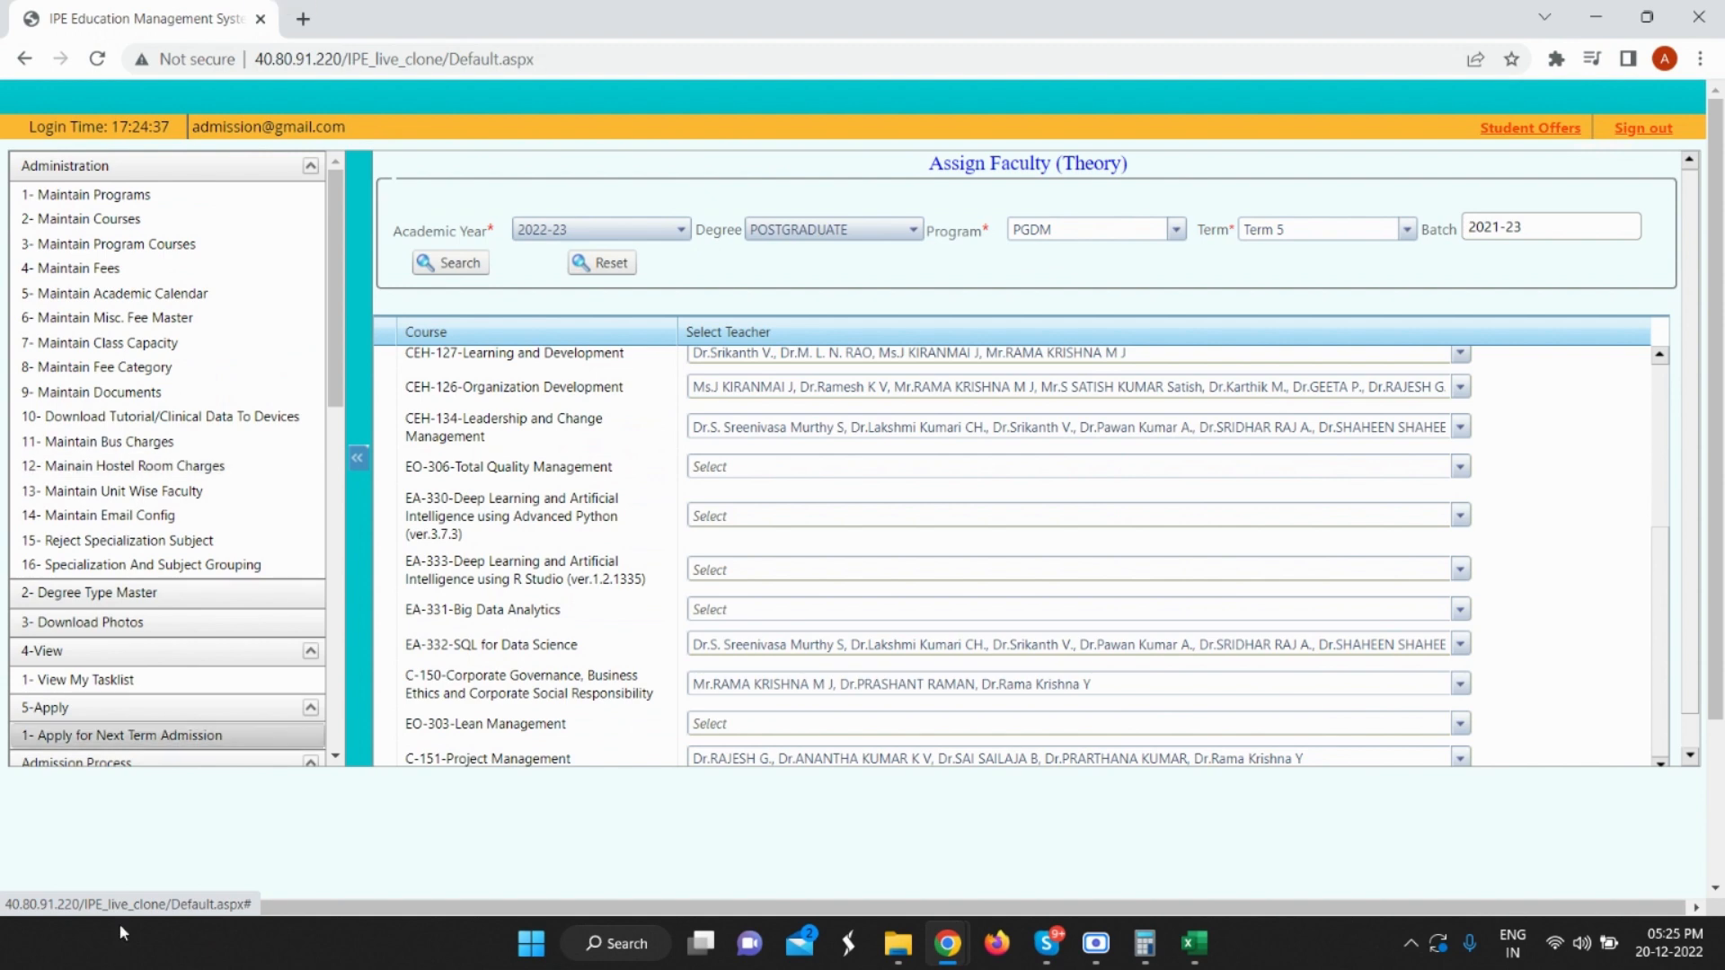
pyautogui.scroll(-5, 99, 400)
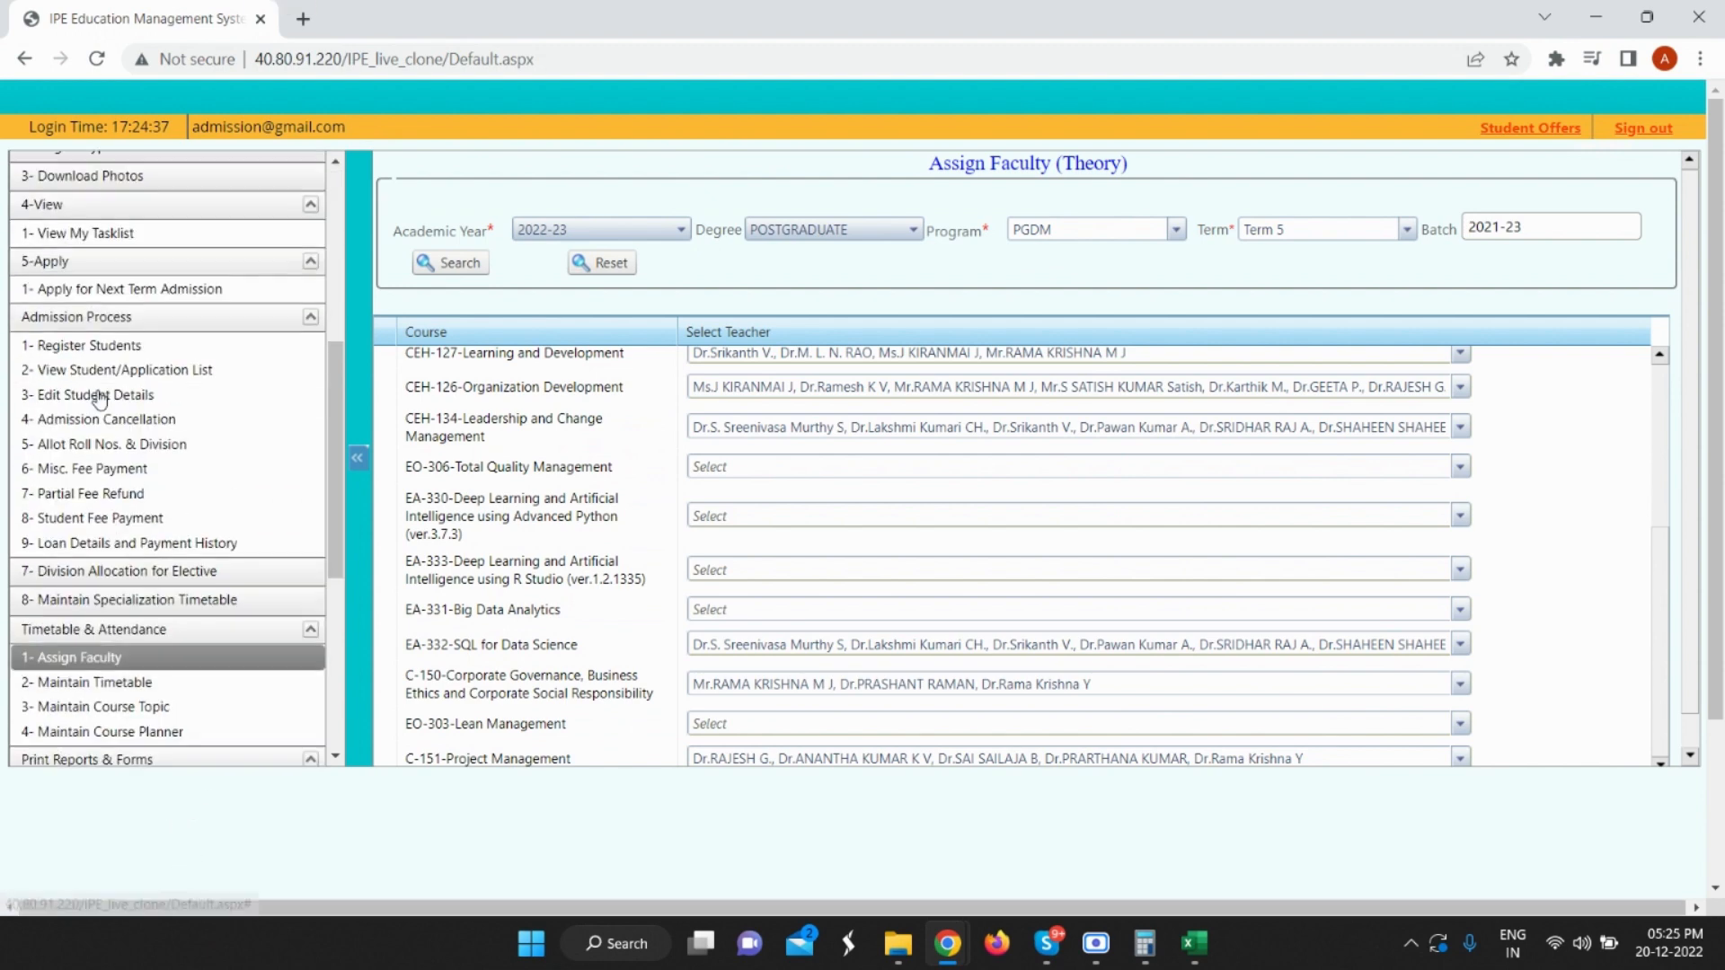
pyautogui.click(128, 659)
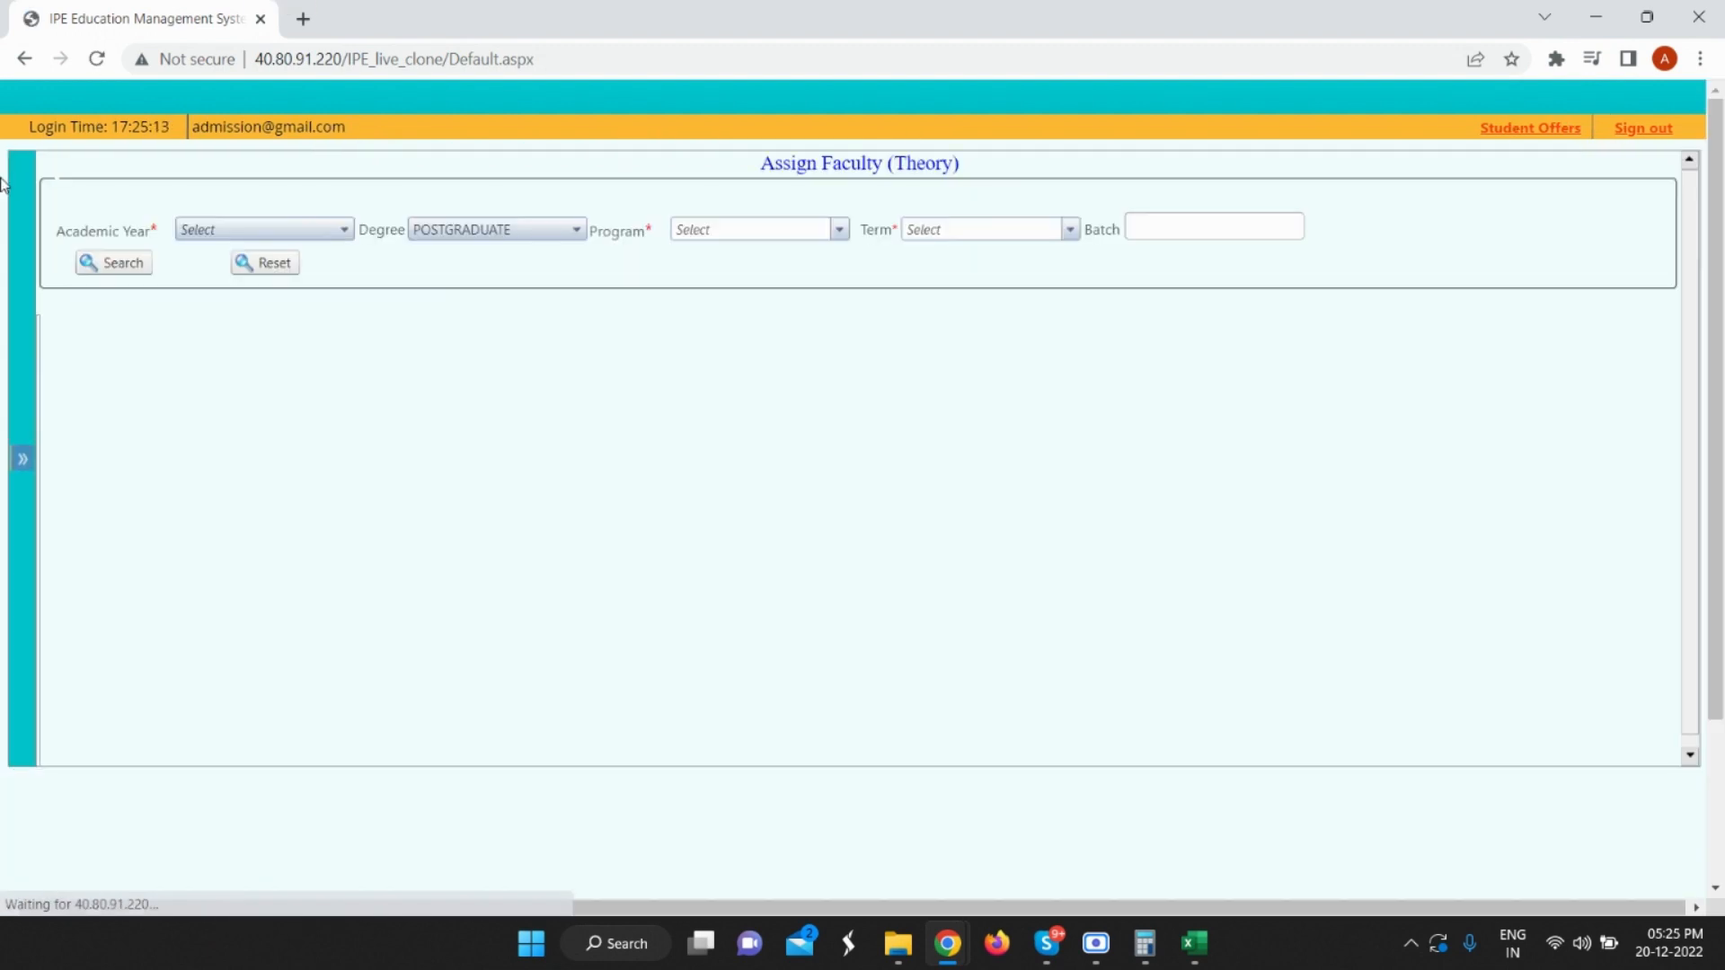
pyautogui.click(299, 226)
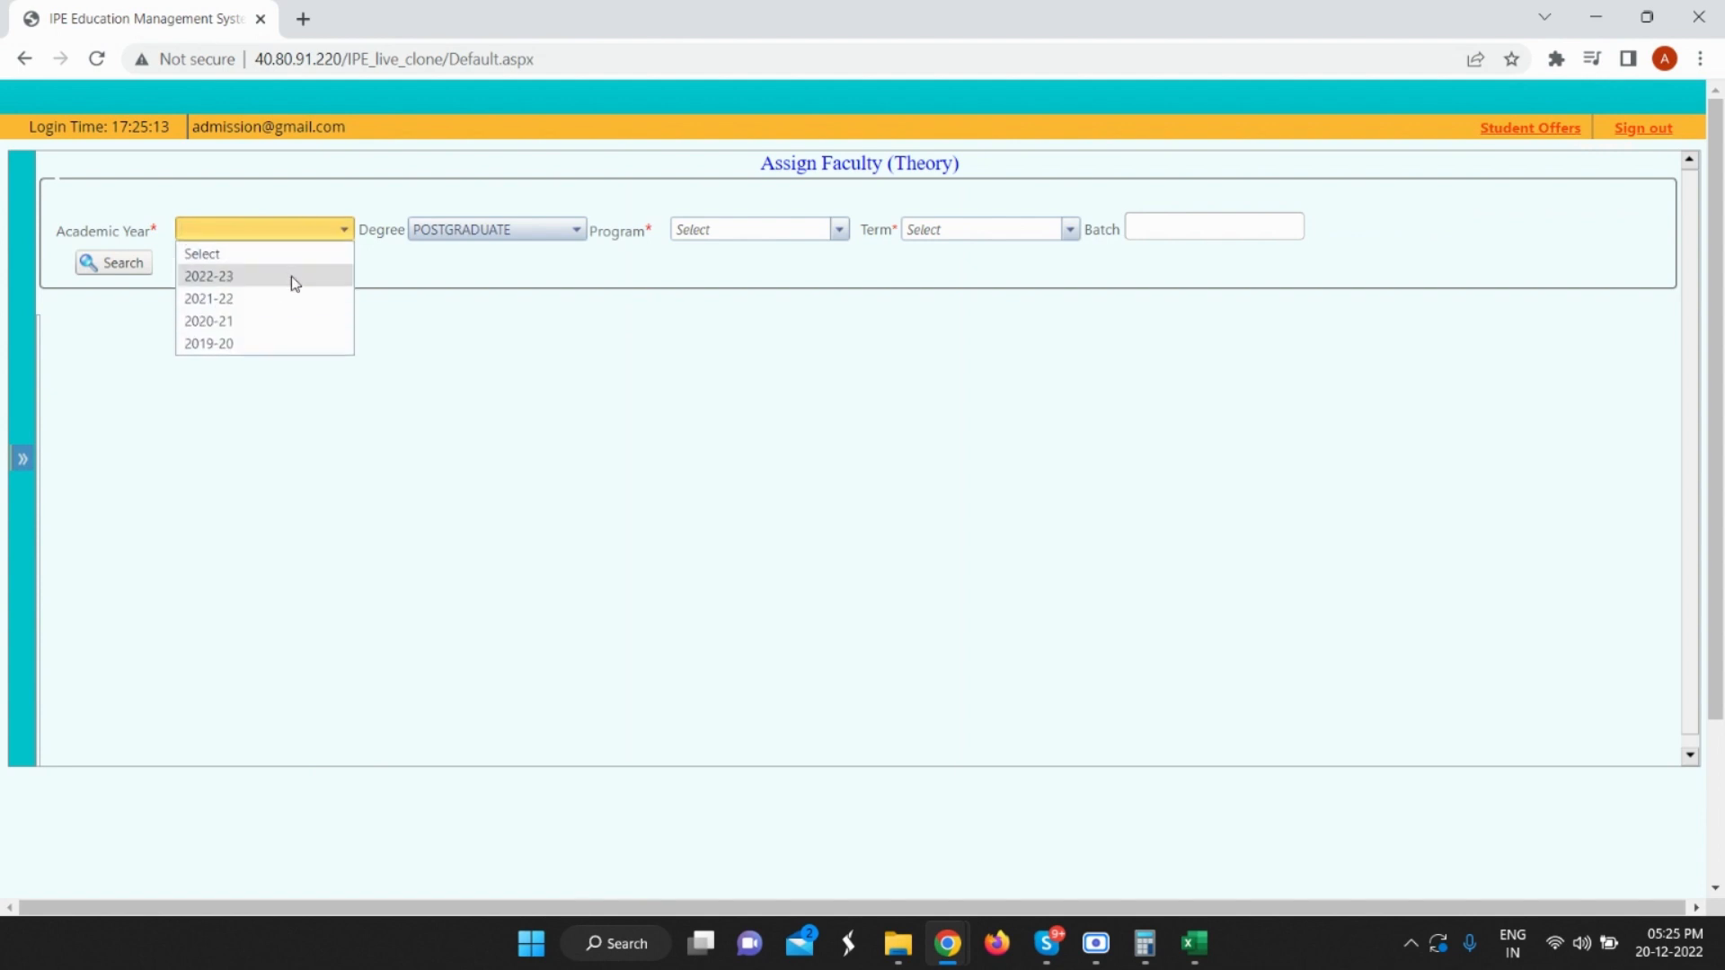
pyautogui.click(291, 274)
pyautogui.click(738, 230)
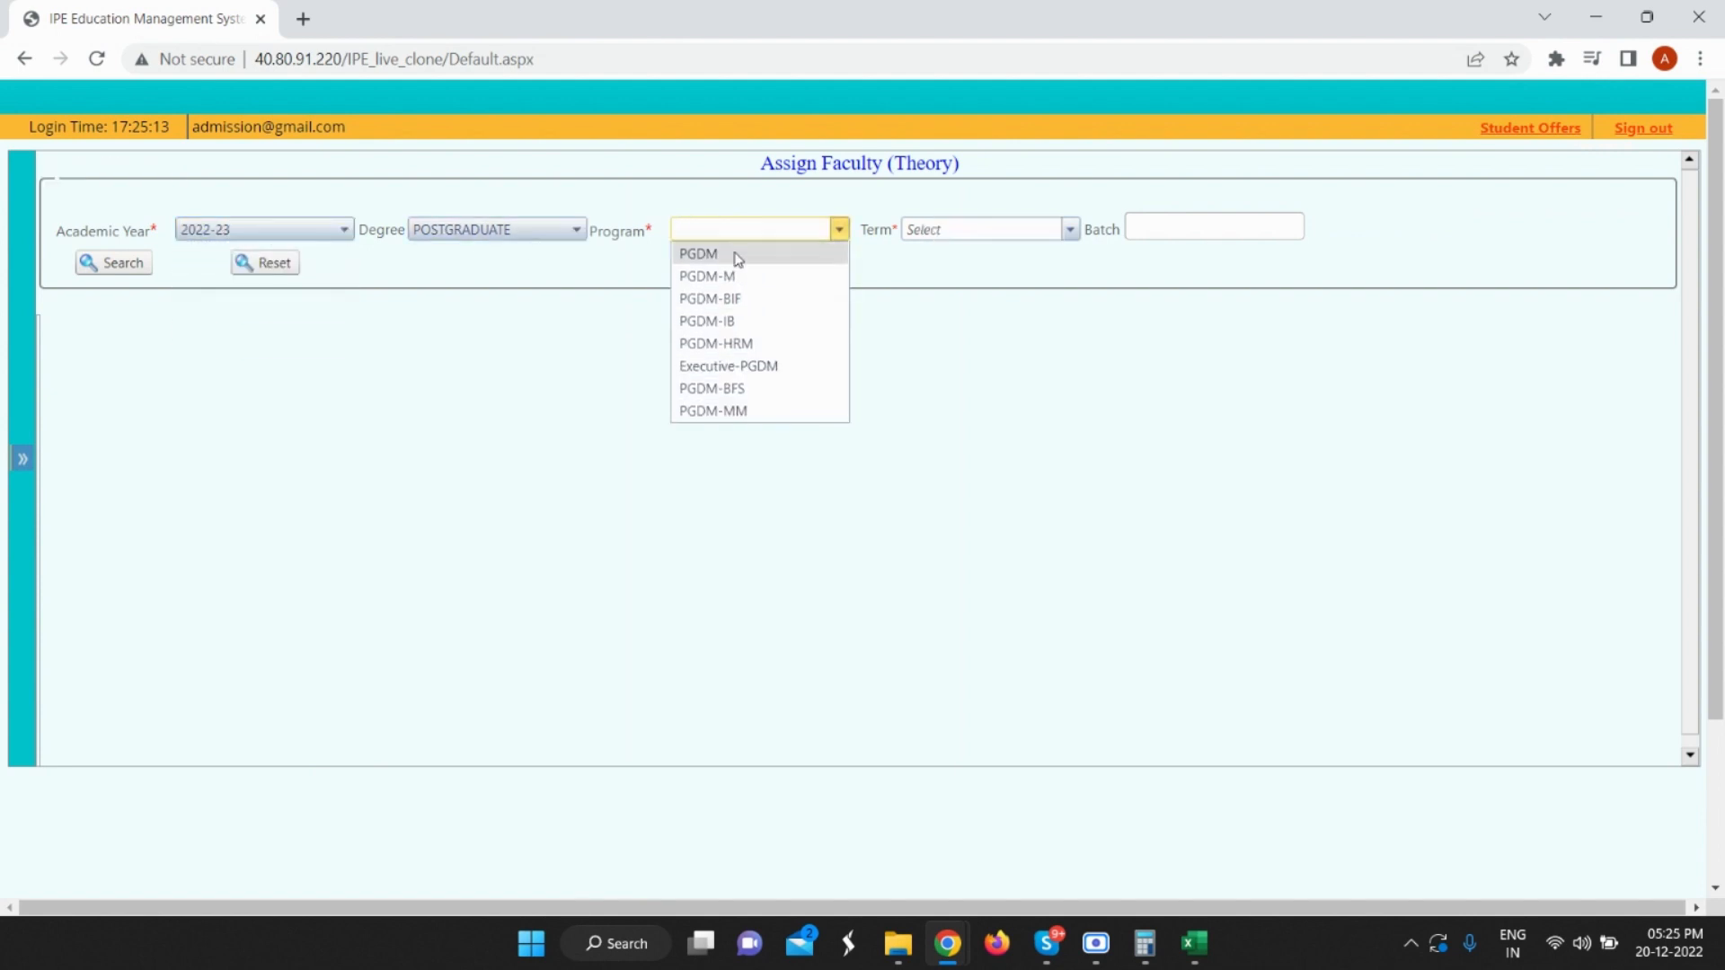
pyautogui.click(728, 256)
pyautogui.click(1034, 230)
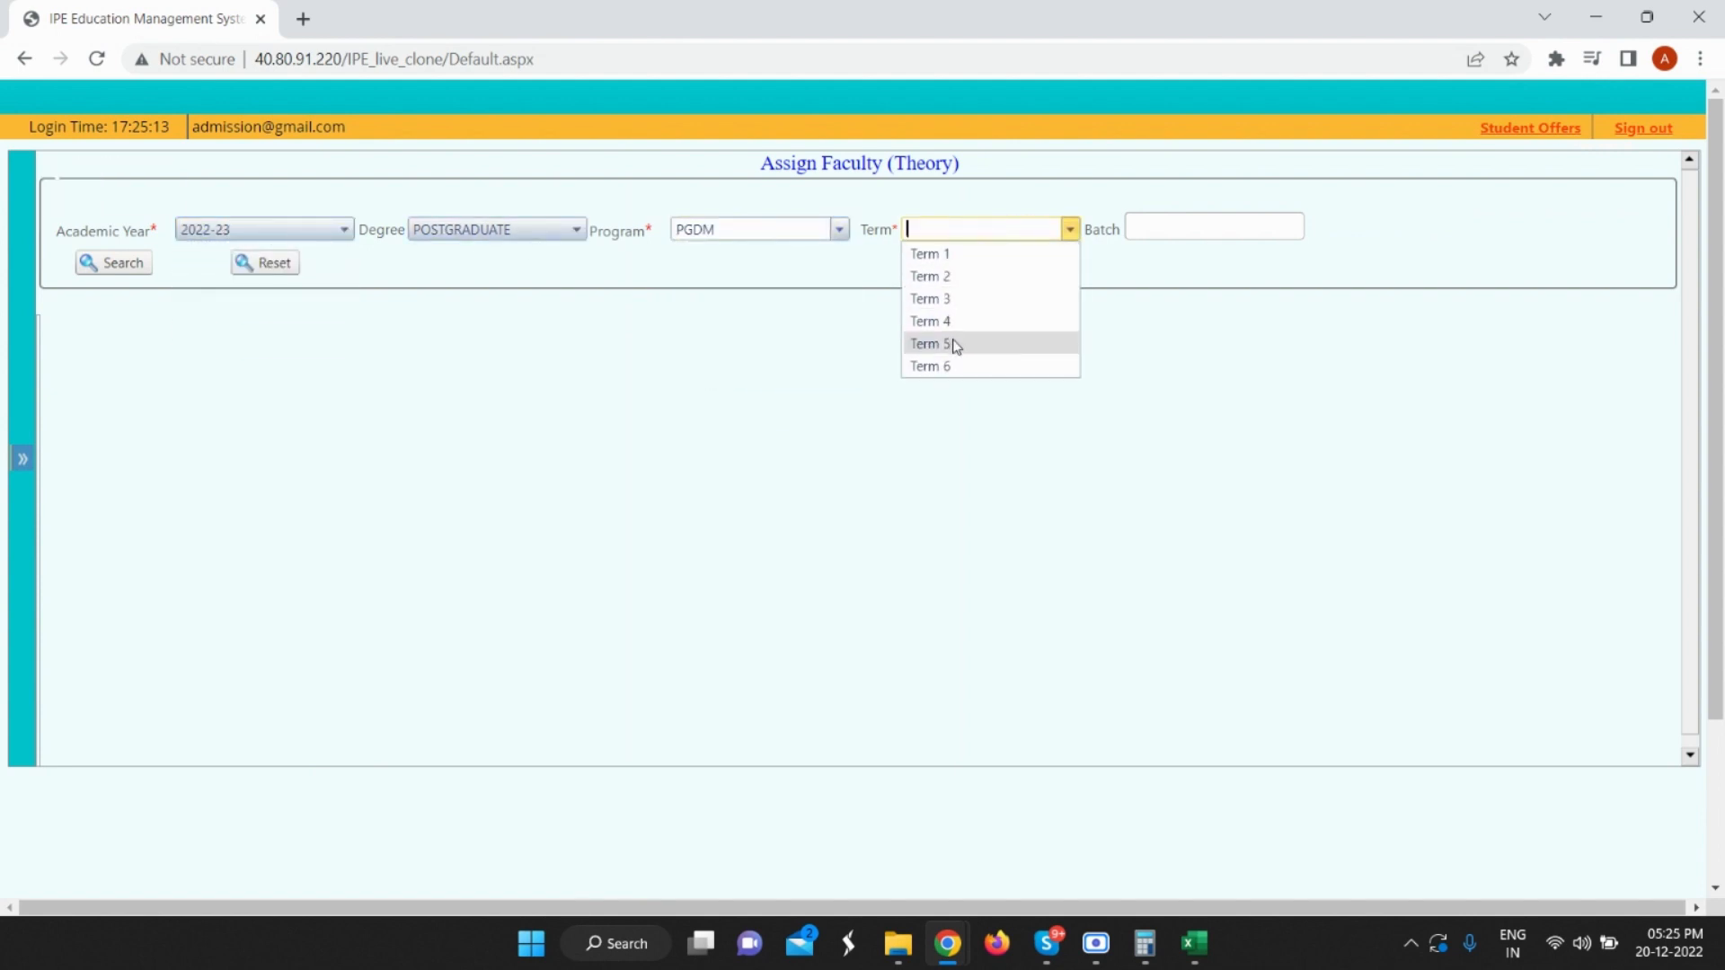
pyautogui.click(954, 345)
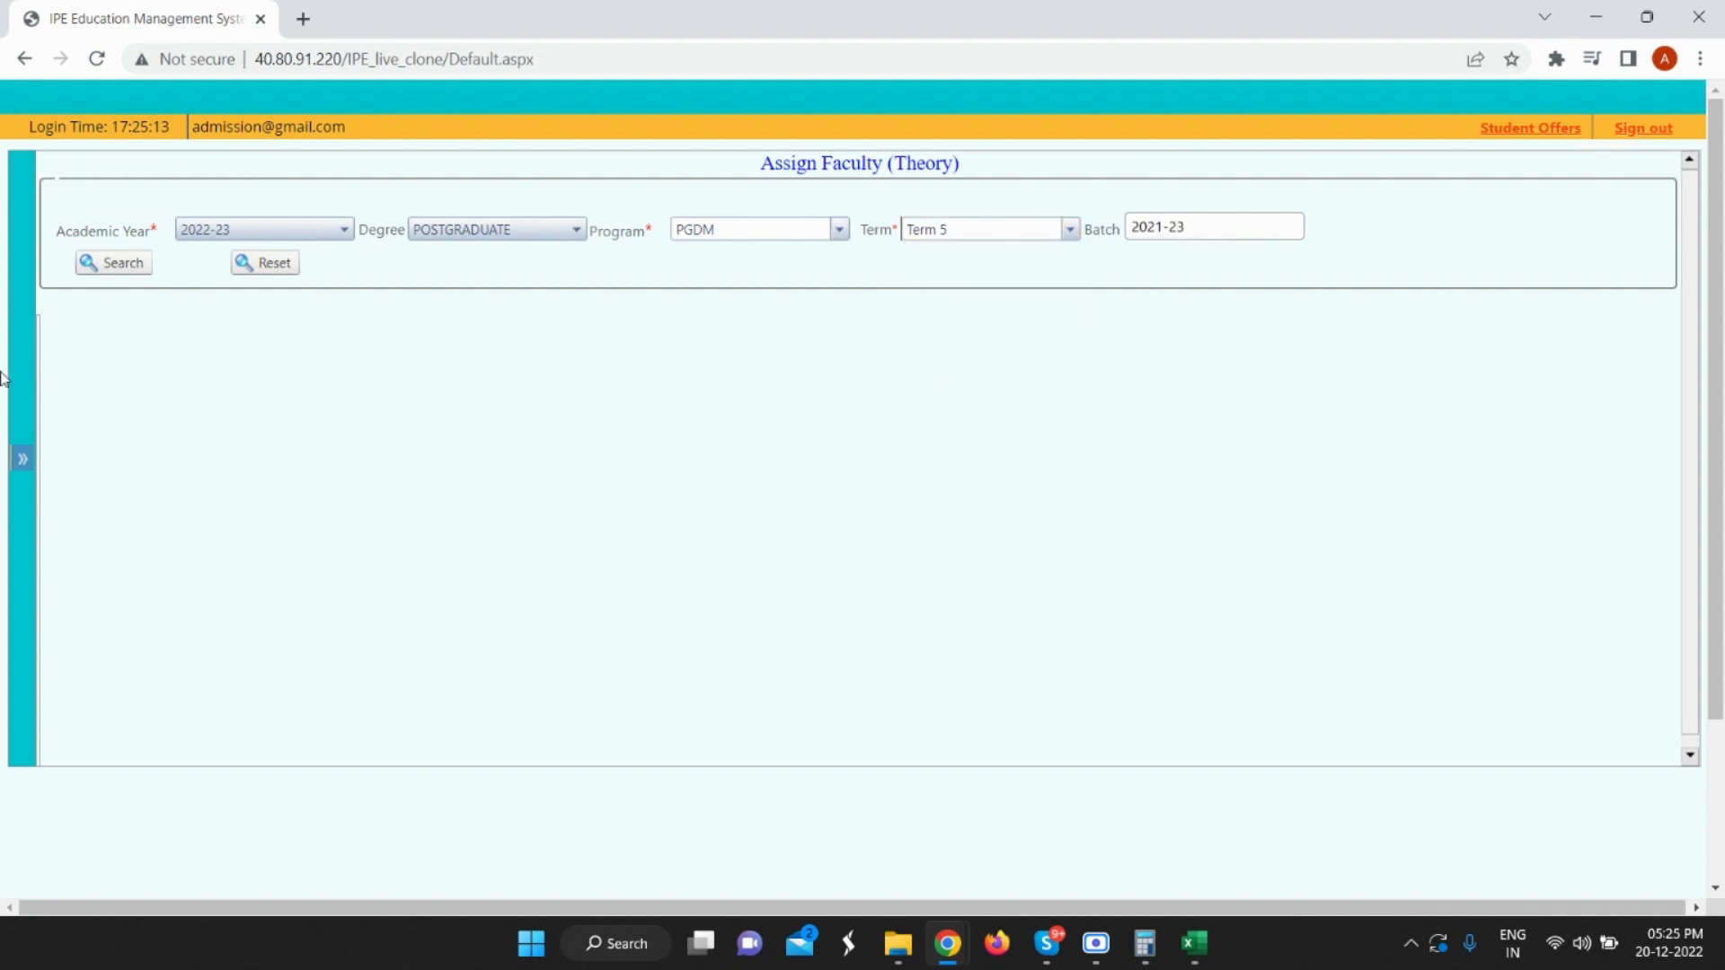
pyautogui.click(87, 264)
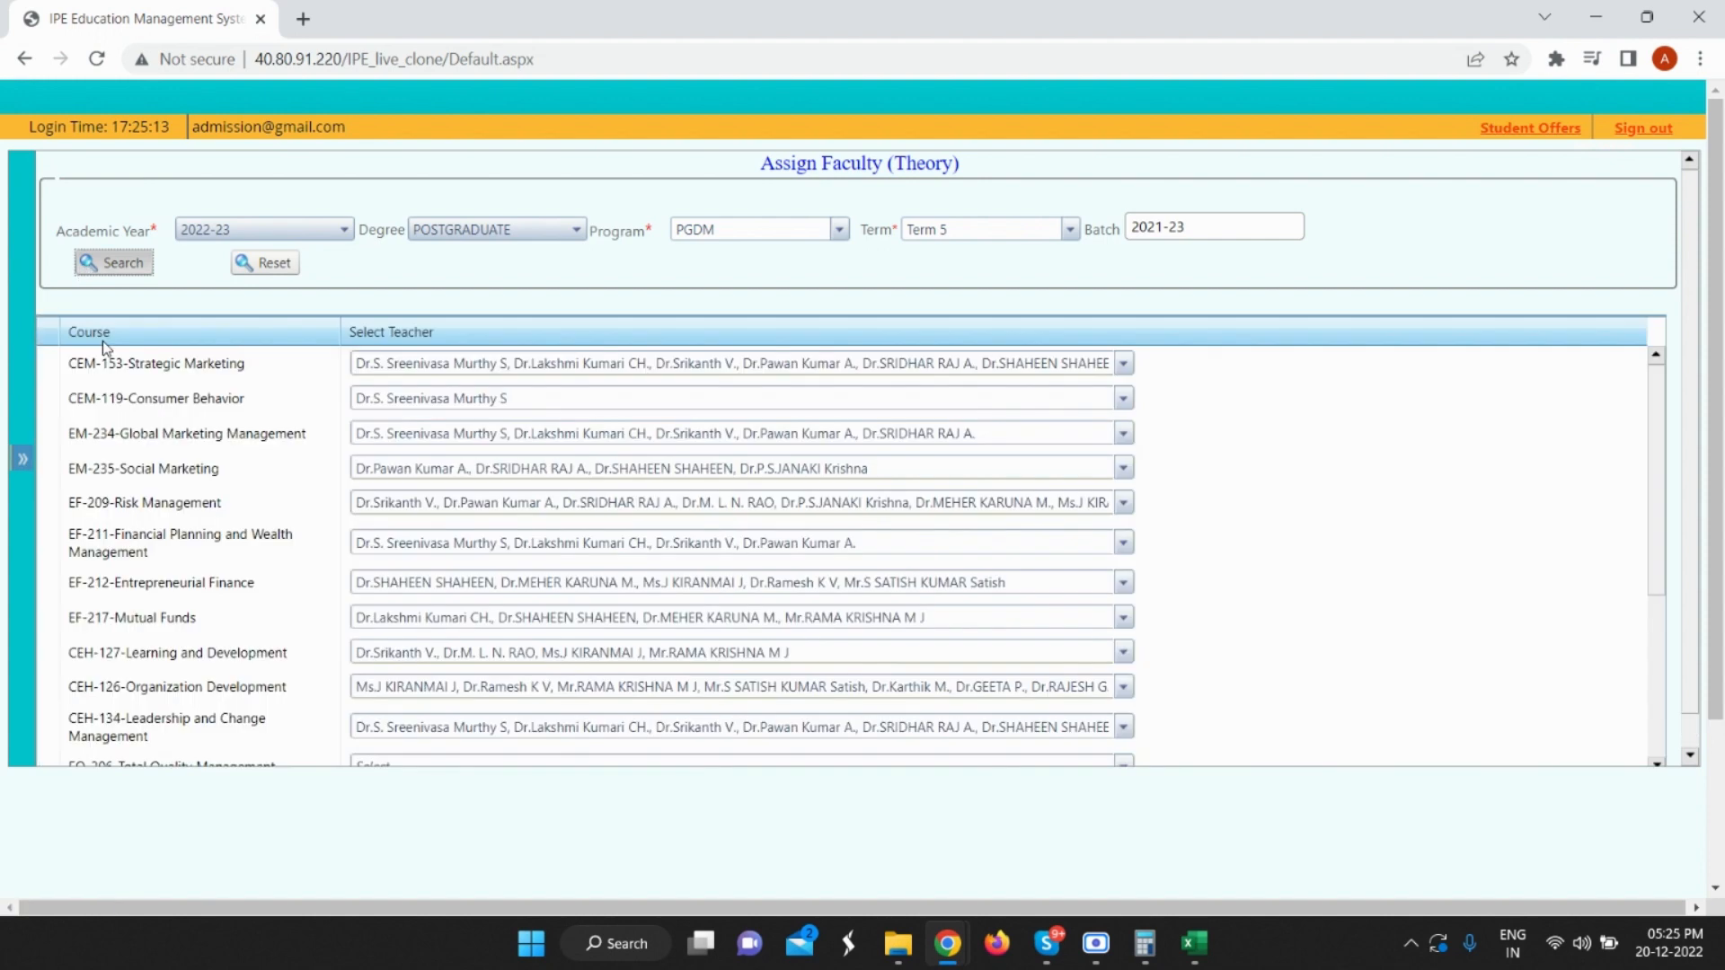
# Open the teacher selection for CEM-119-Consumer Behavior.
pyautogui.click(462, 398)
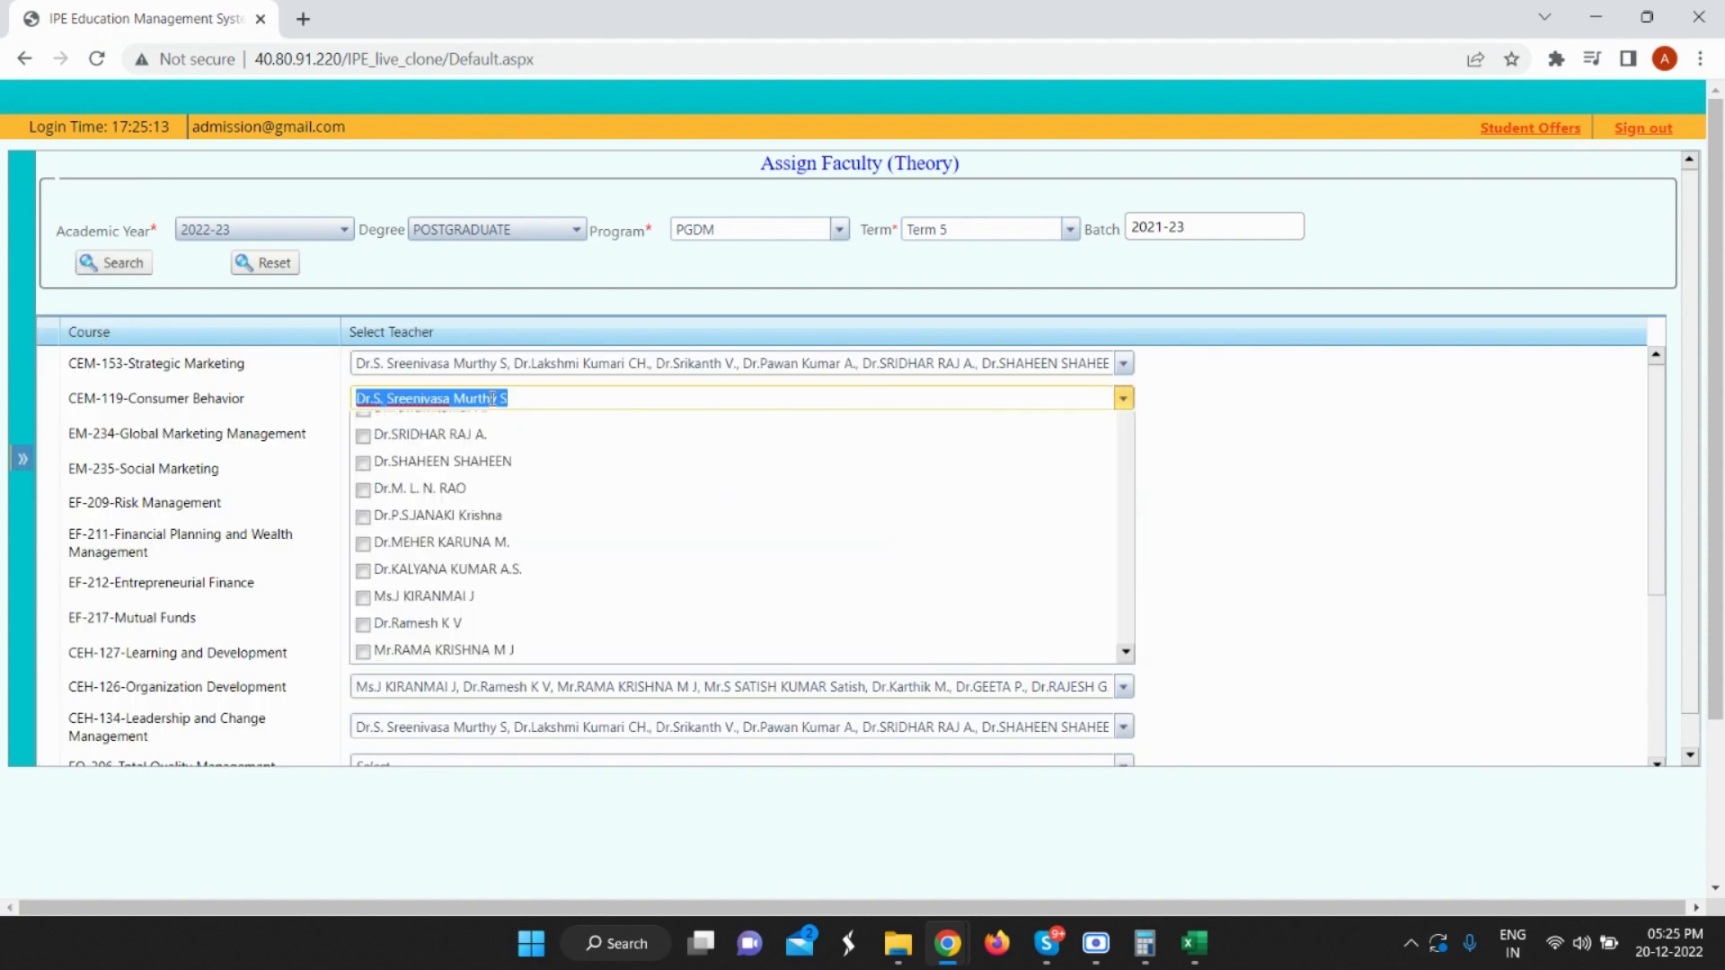
# For CEM-119-Consumer Behavior, assign the second, fourth, sixth and tenth listed teachers and unassign the first one.
pyautogui.click(444, 589)
pyautogui.click(445, 693)
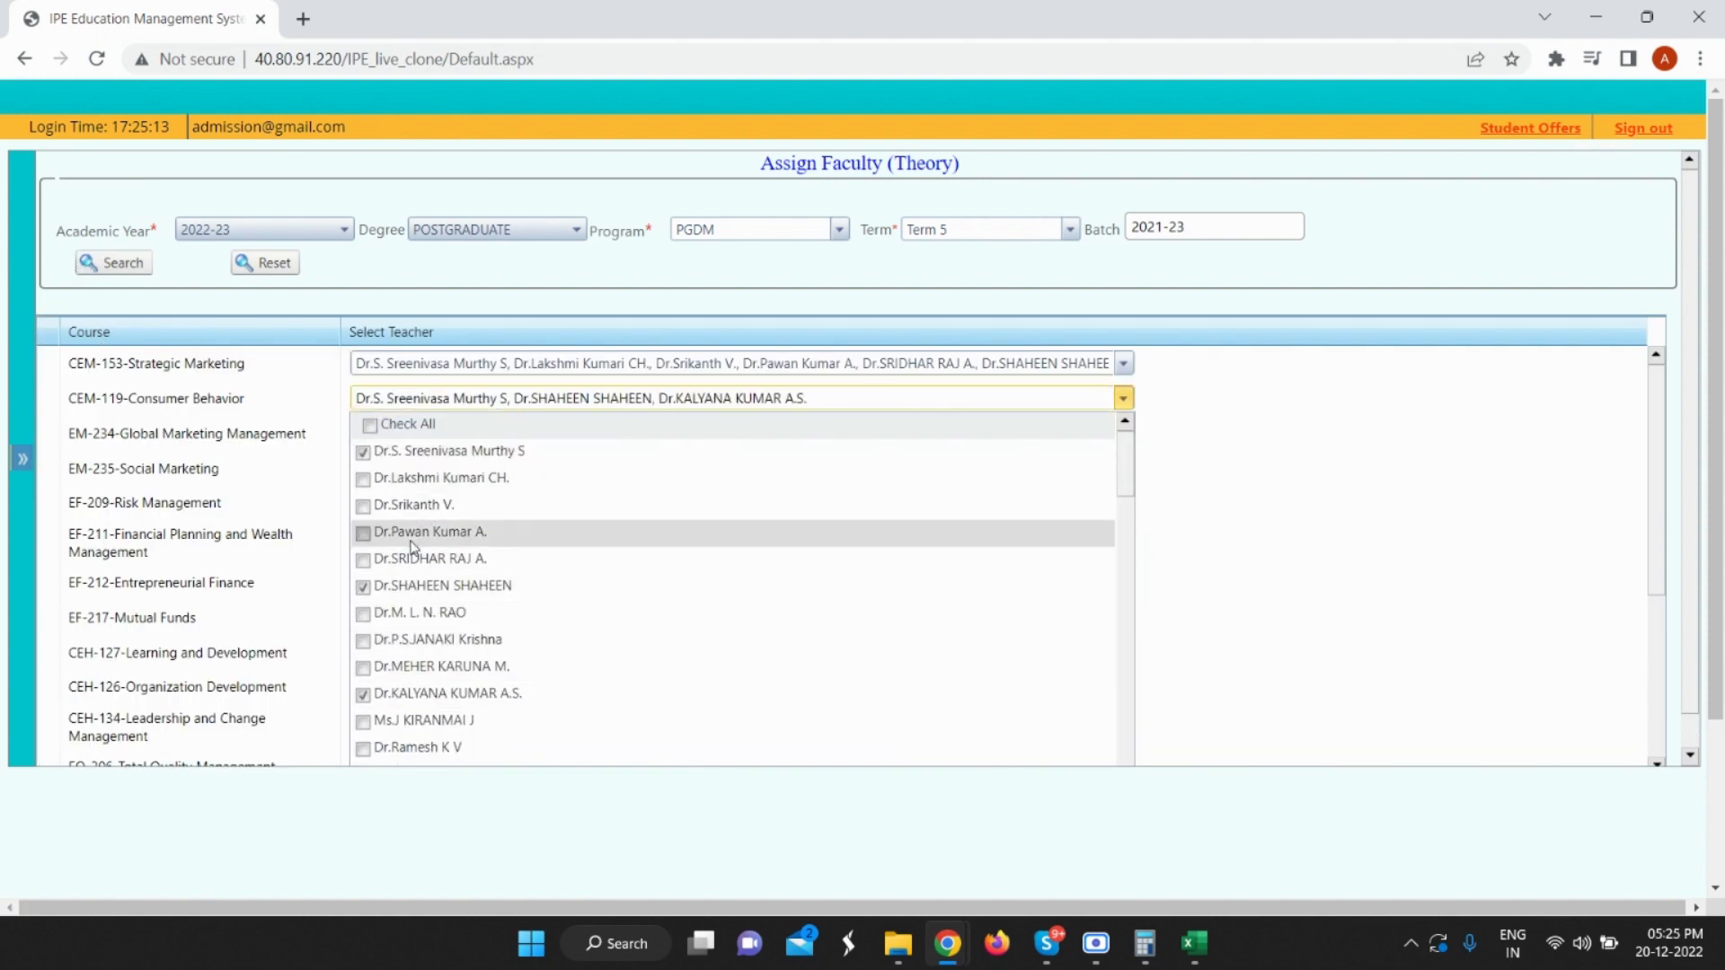
pyautogui.click(436, 534)
pyautogui.click(412, 493)
pyautogui.click(415, 450)
pyautogui.click(1297, 564)
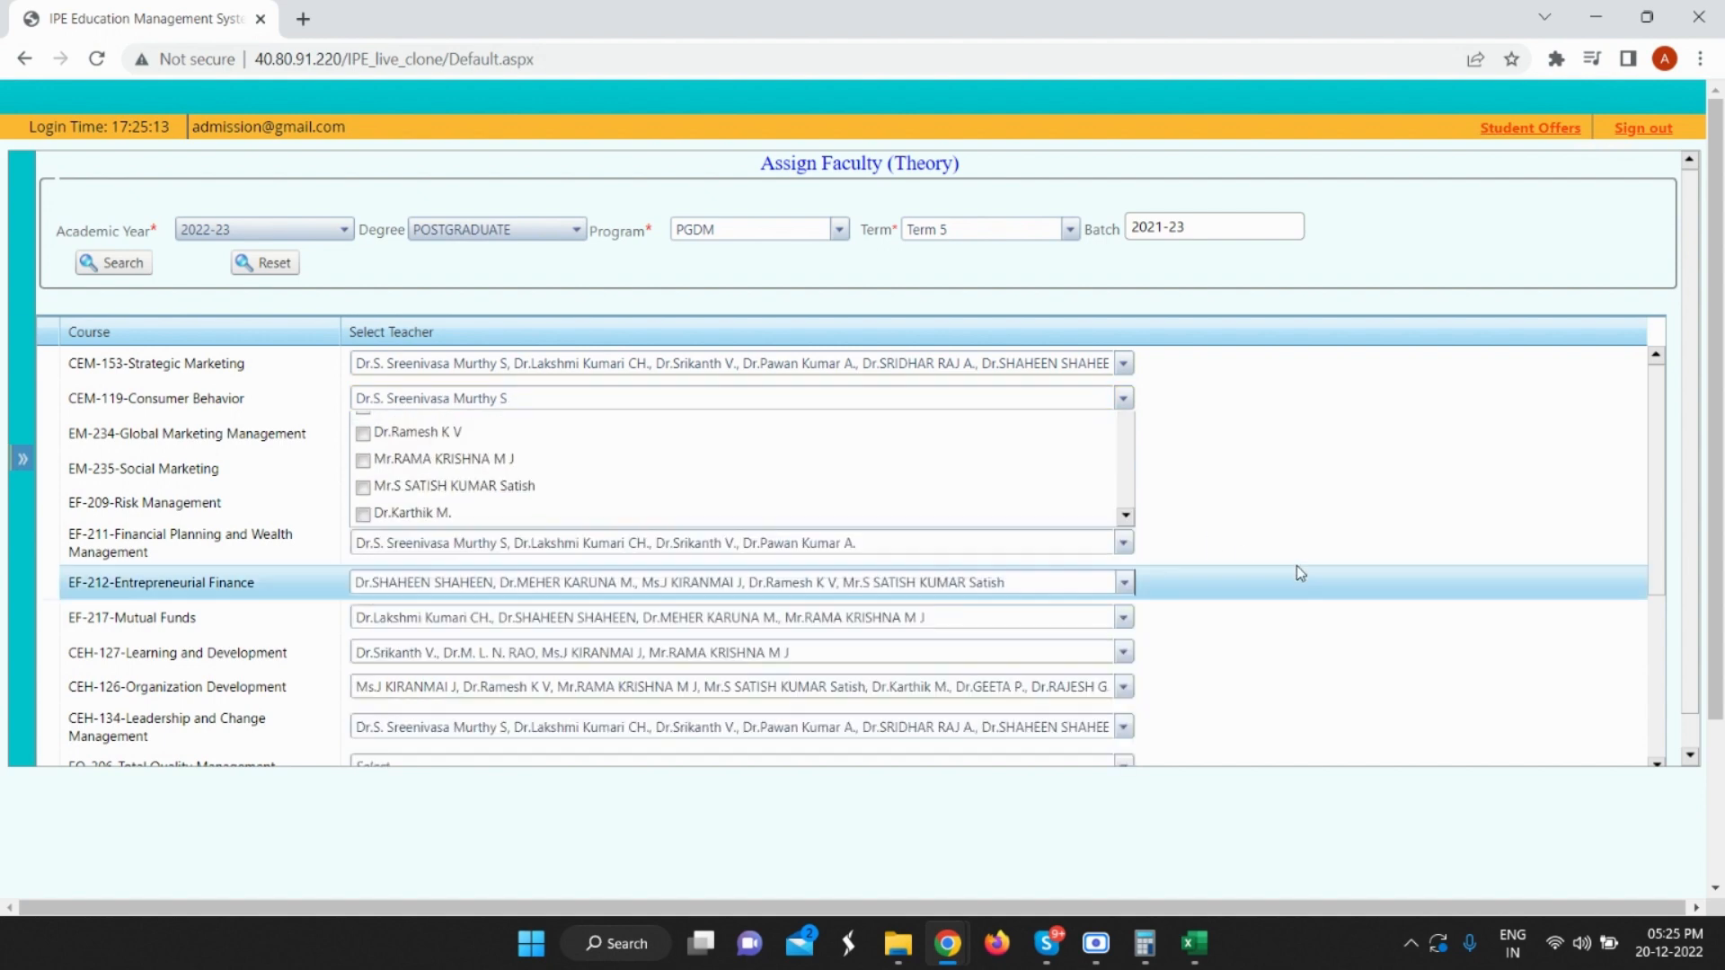
# Save the theory faculty assignments and review the course list.
pyautogui.scroll(-5, 1296, 564)
pyautogui.click(73, 546)
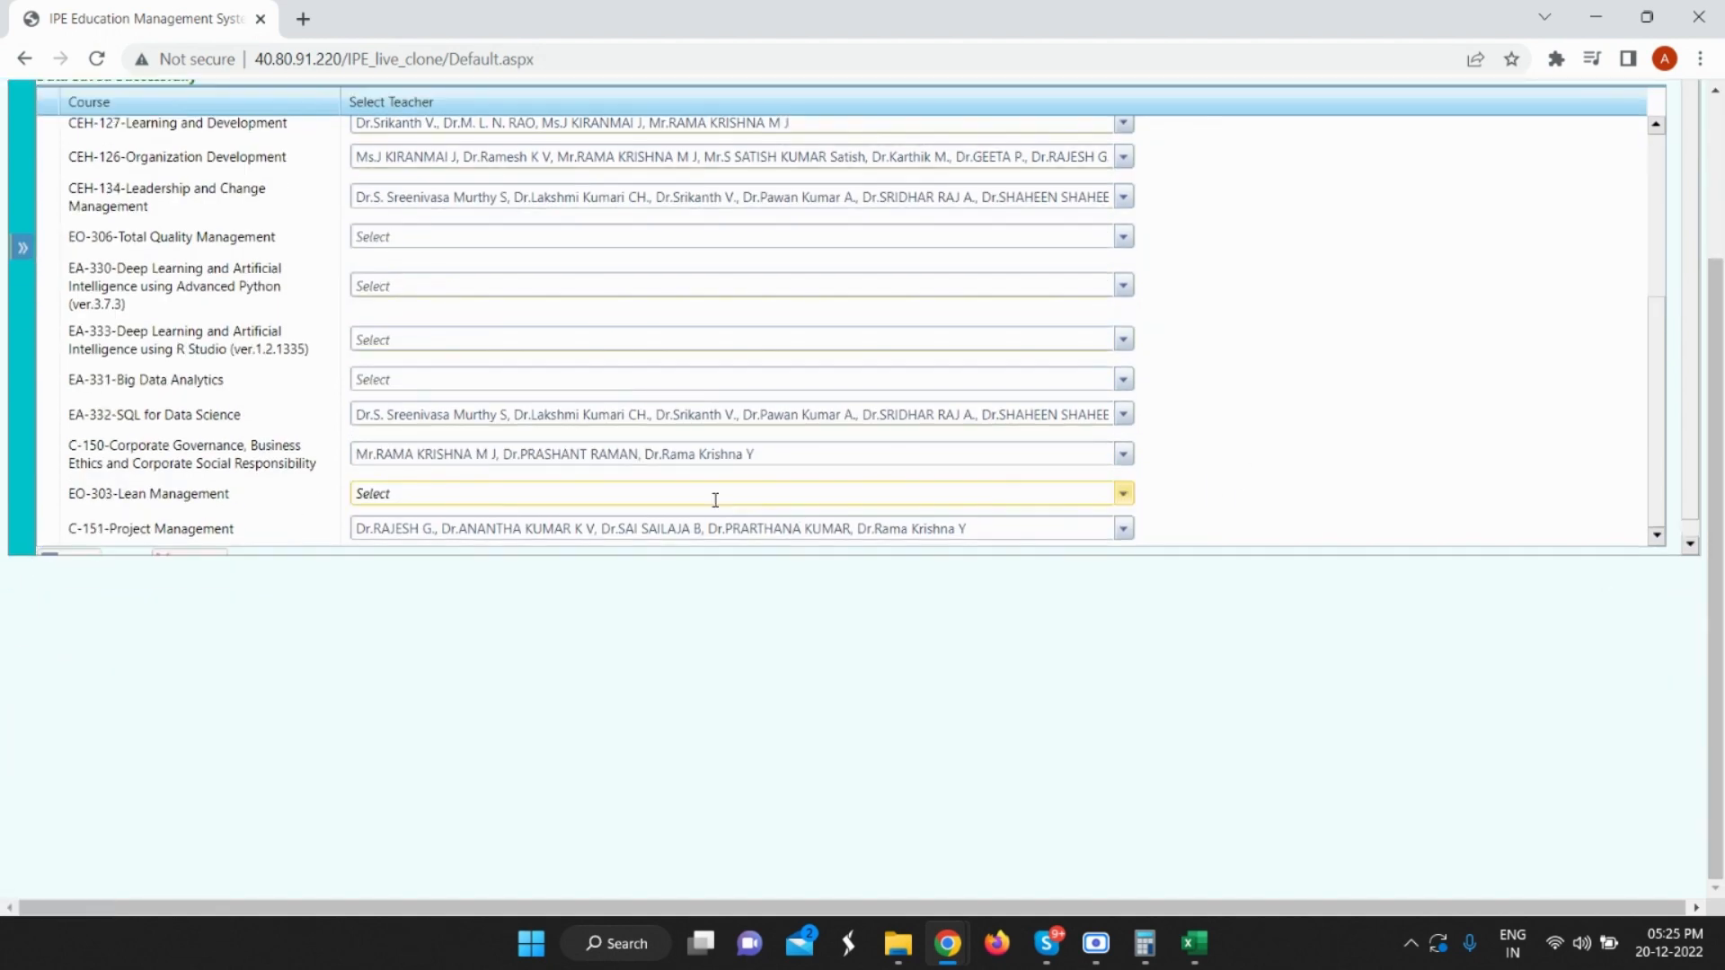
pyautogui.scroll(5, 712, 503)
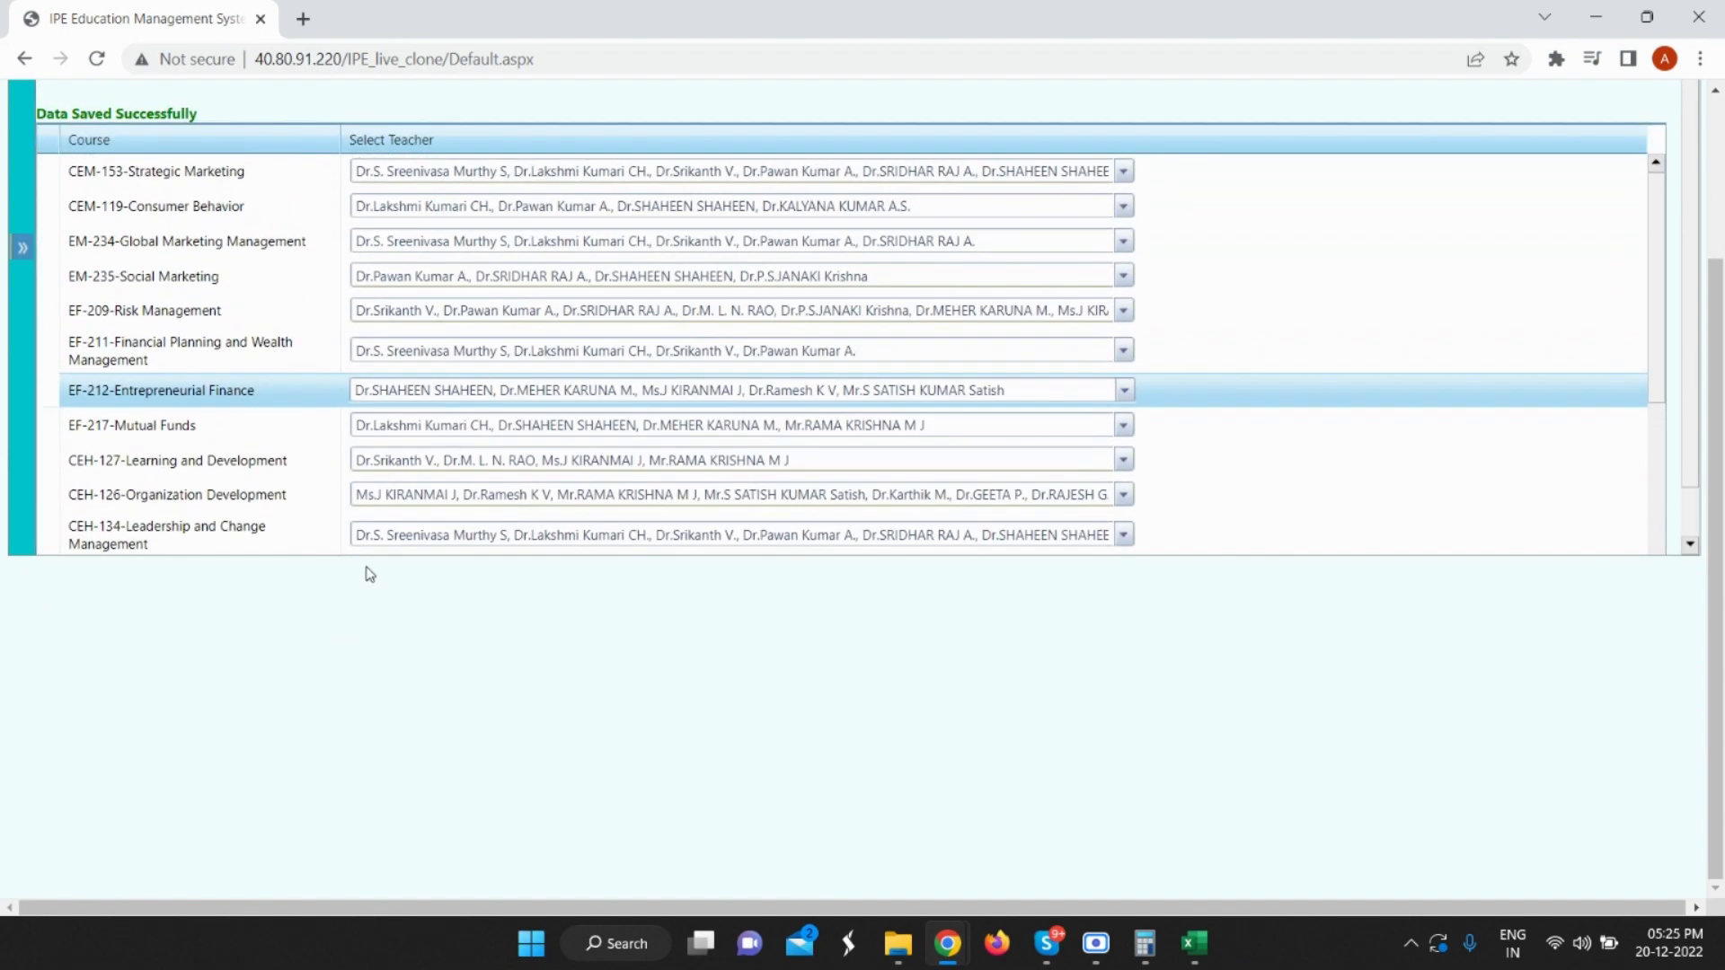
pyautogui.scroll(3, 390, 304)
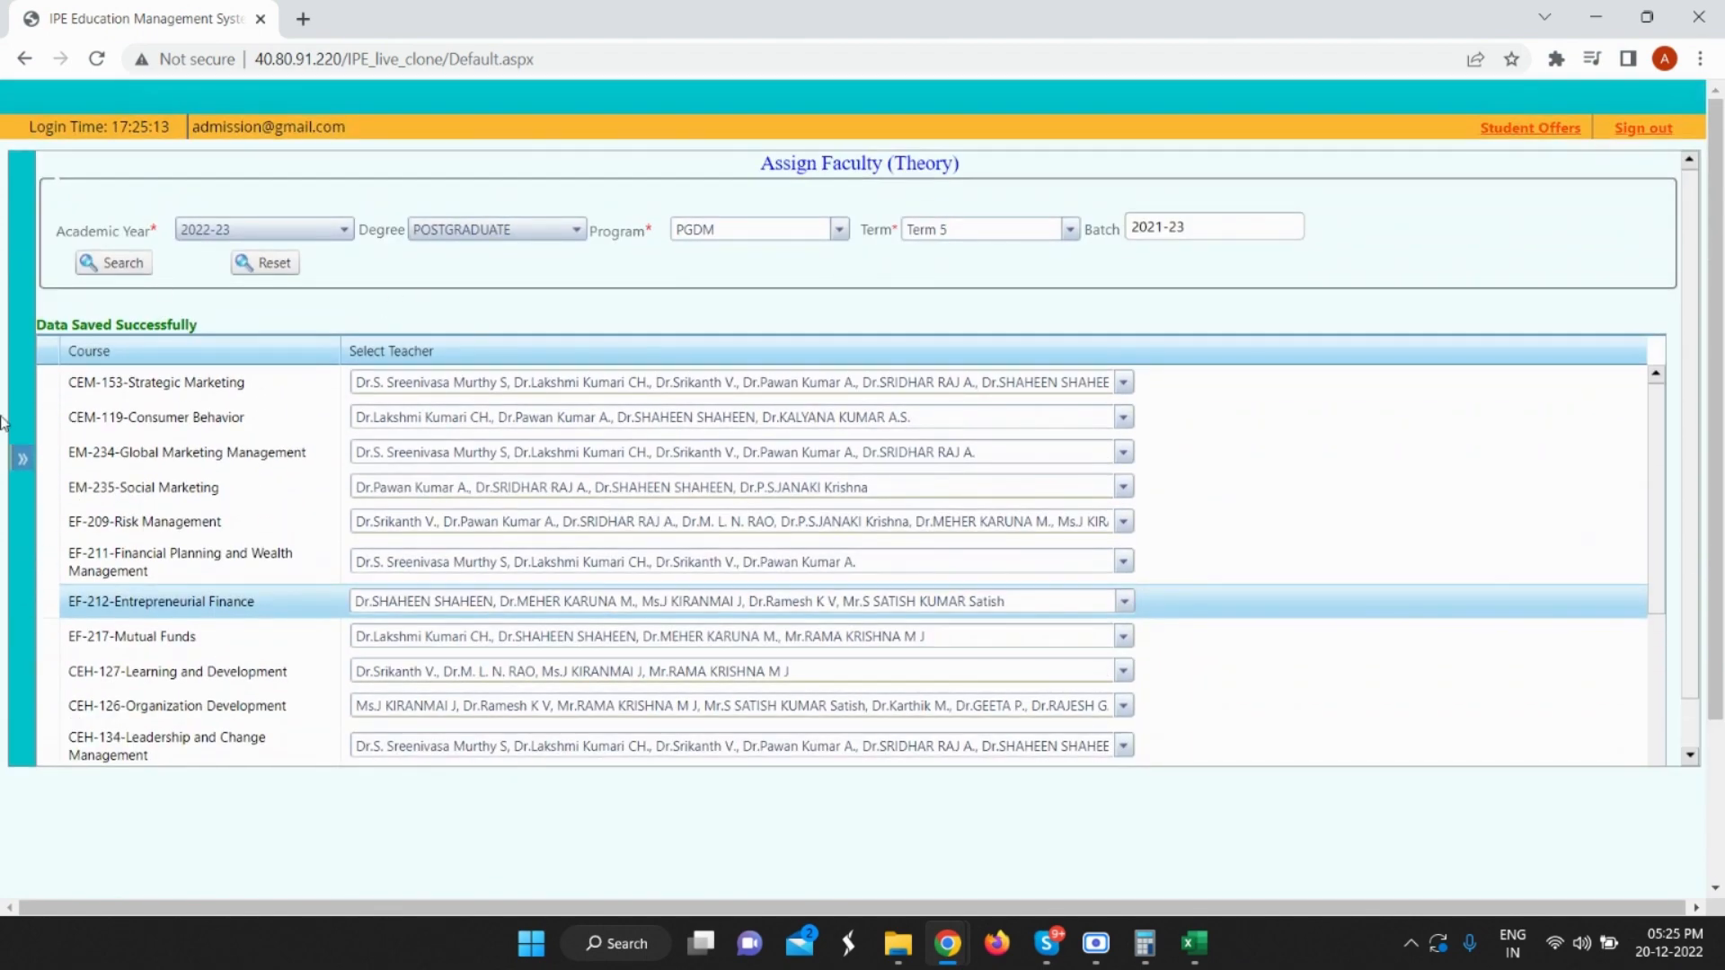
# Open the Maintain Timetable page under Timetable & Attendance.
pyautogui.click(23, 459)
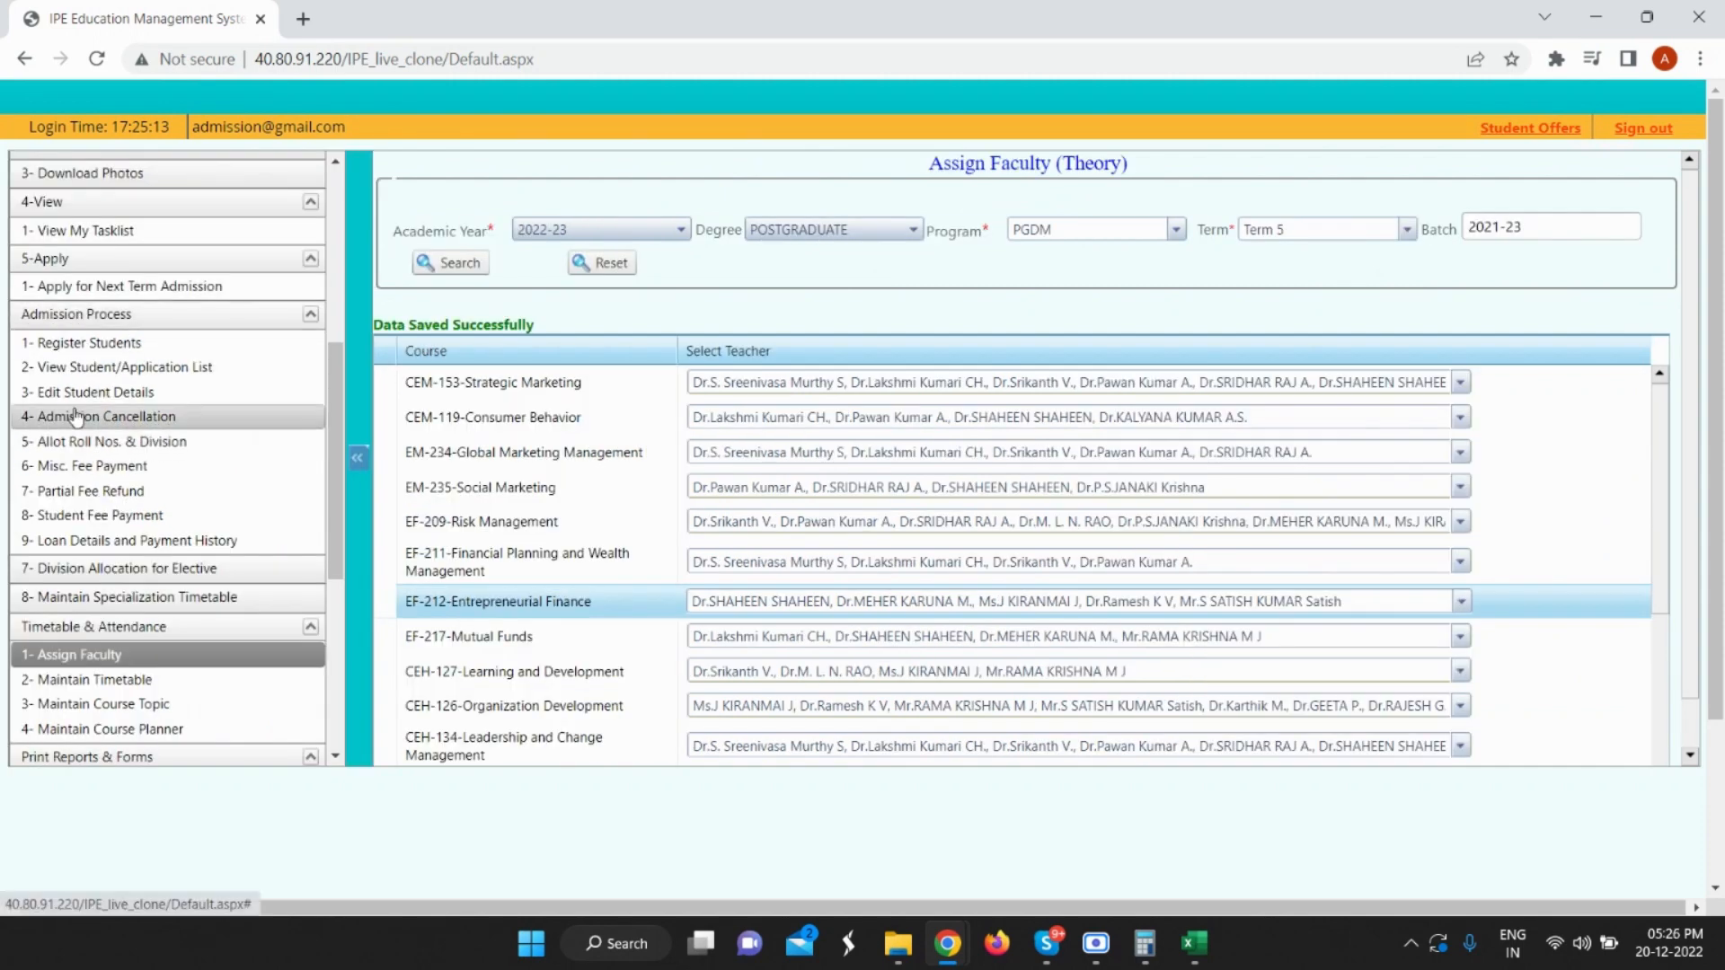
pyautogui.scroll(-1, 77, 416)
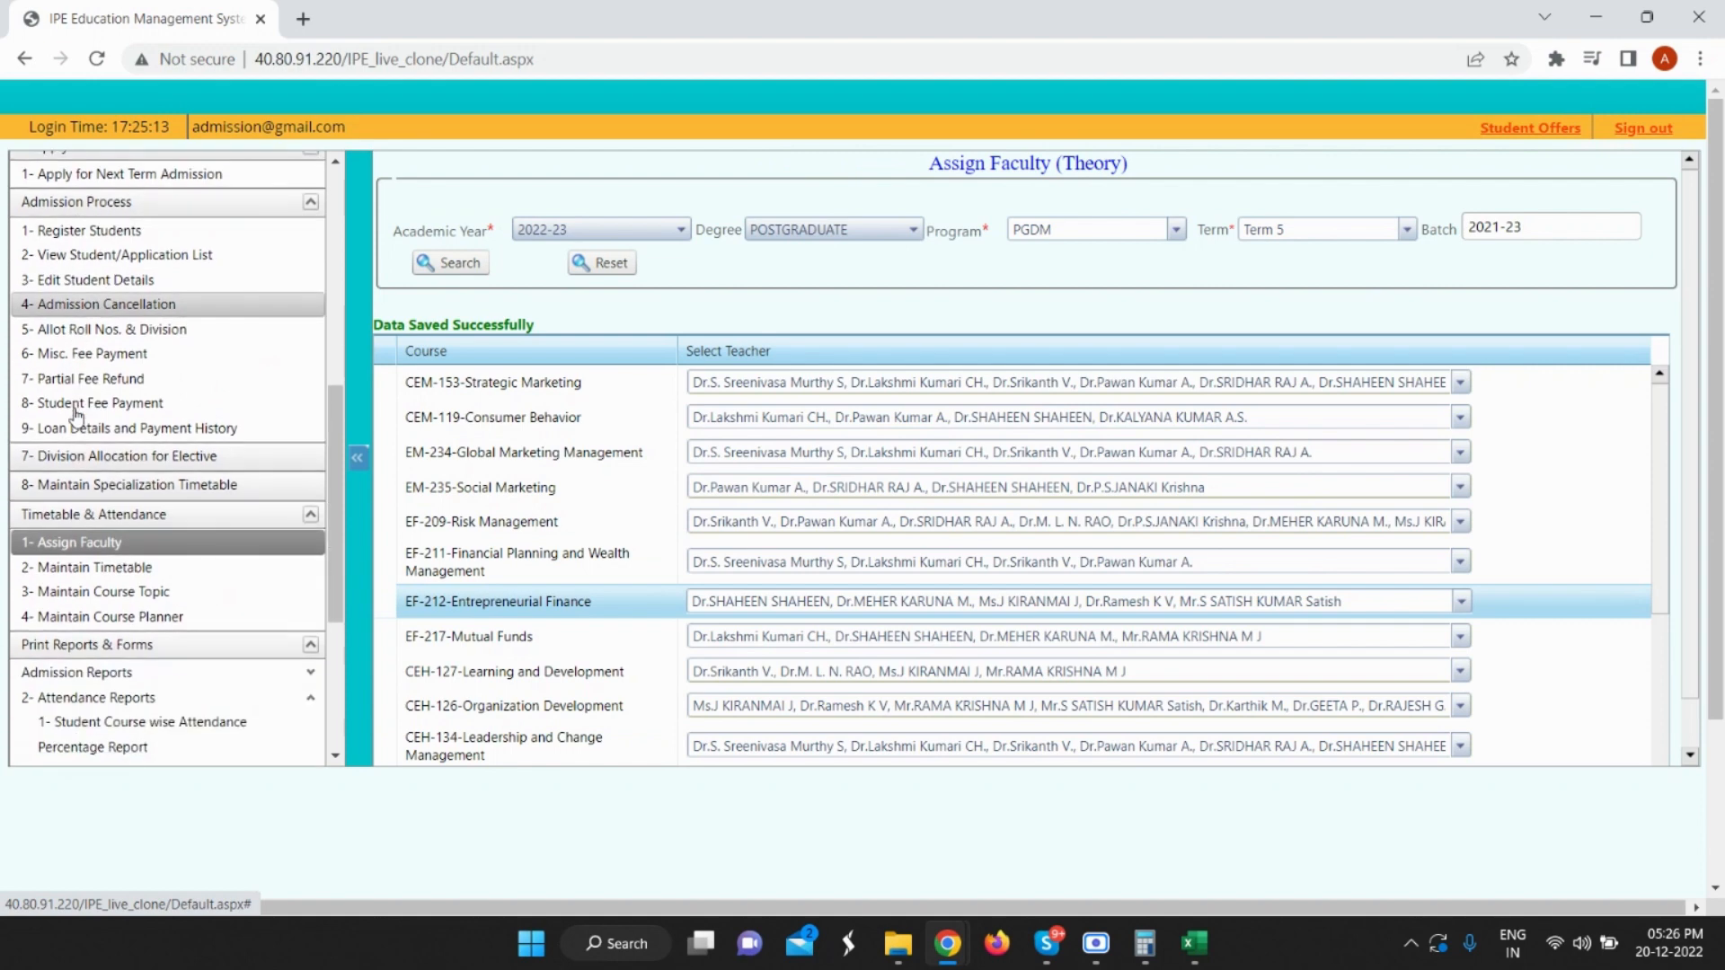
pyautogui.click(118, 568)
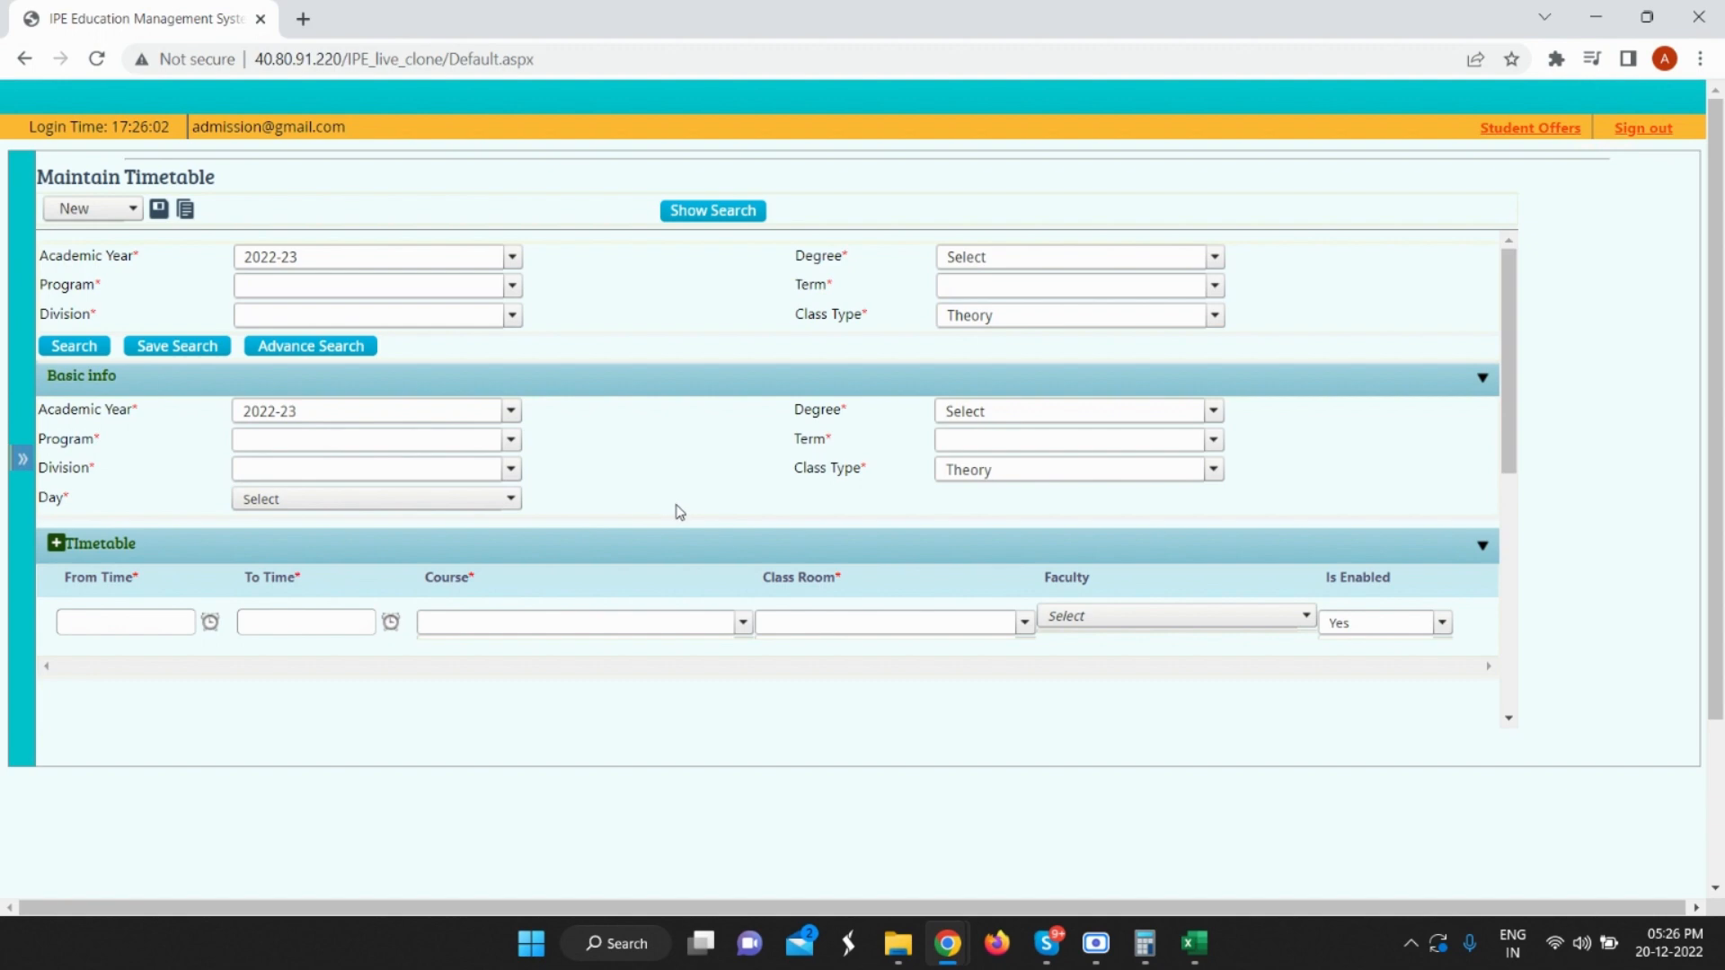
# In the timetable's basic info, set the degree to POSTGRADUATE, the program to PGDM and the term to Term 5.
pyautogui.click(979, 411)
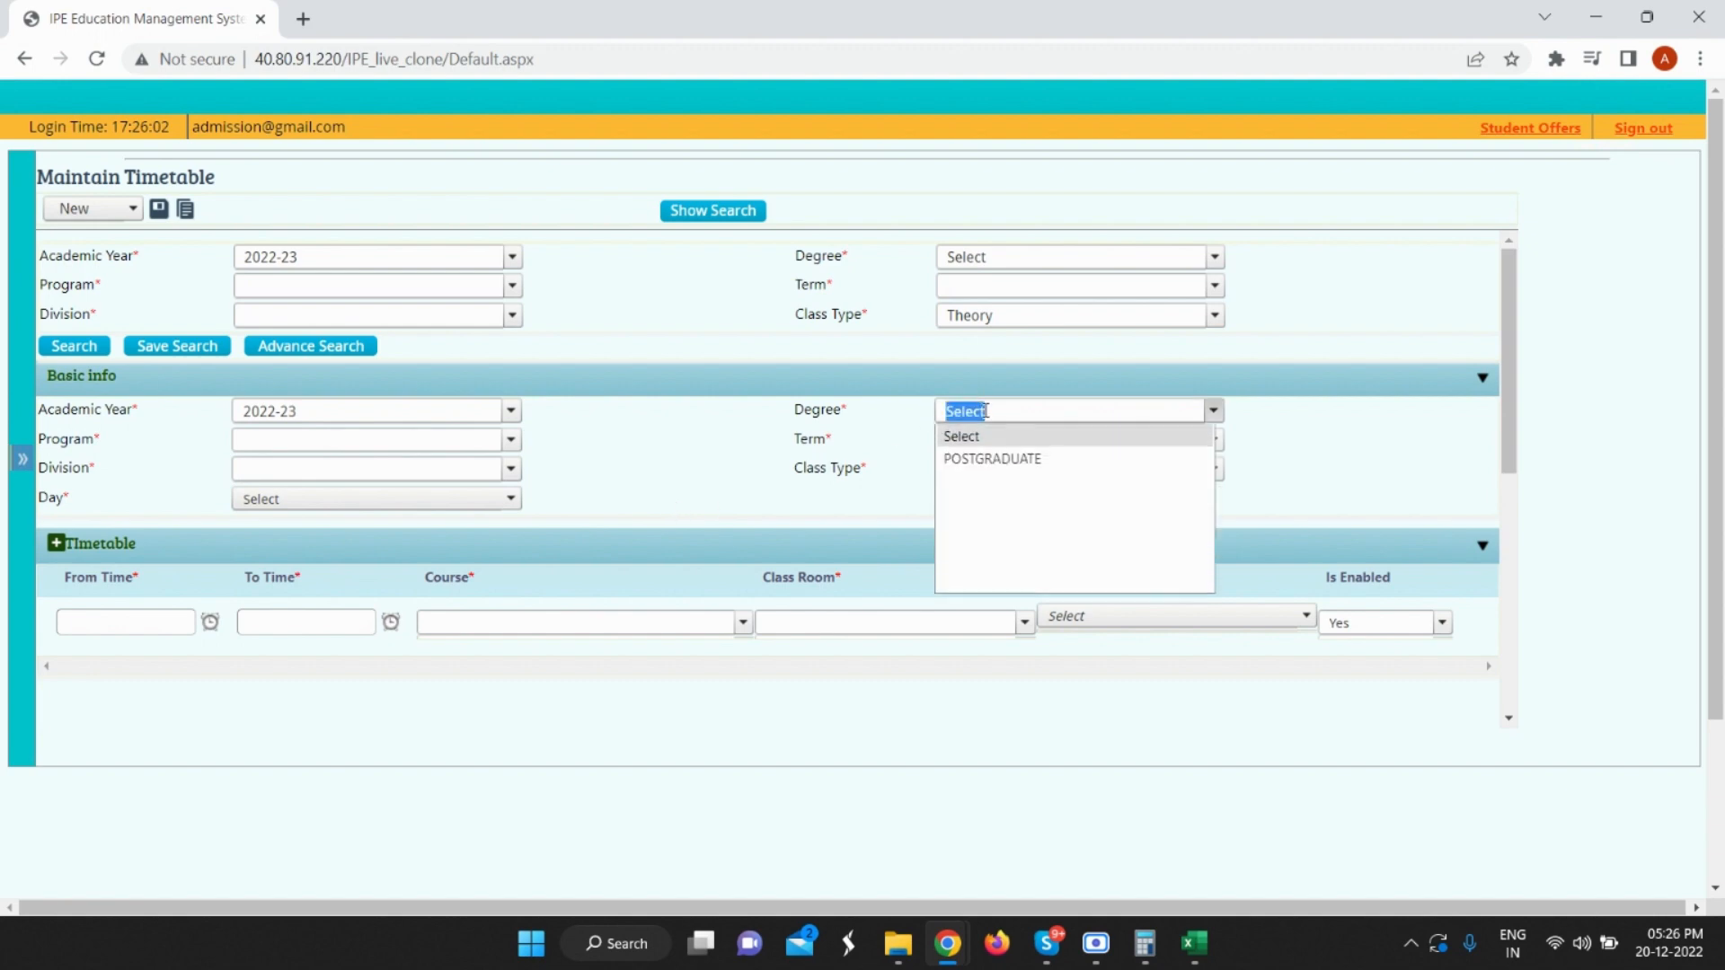
pyautogui.click(991, 461)
pyautogui.click(510, 439)
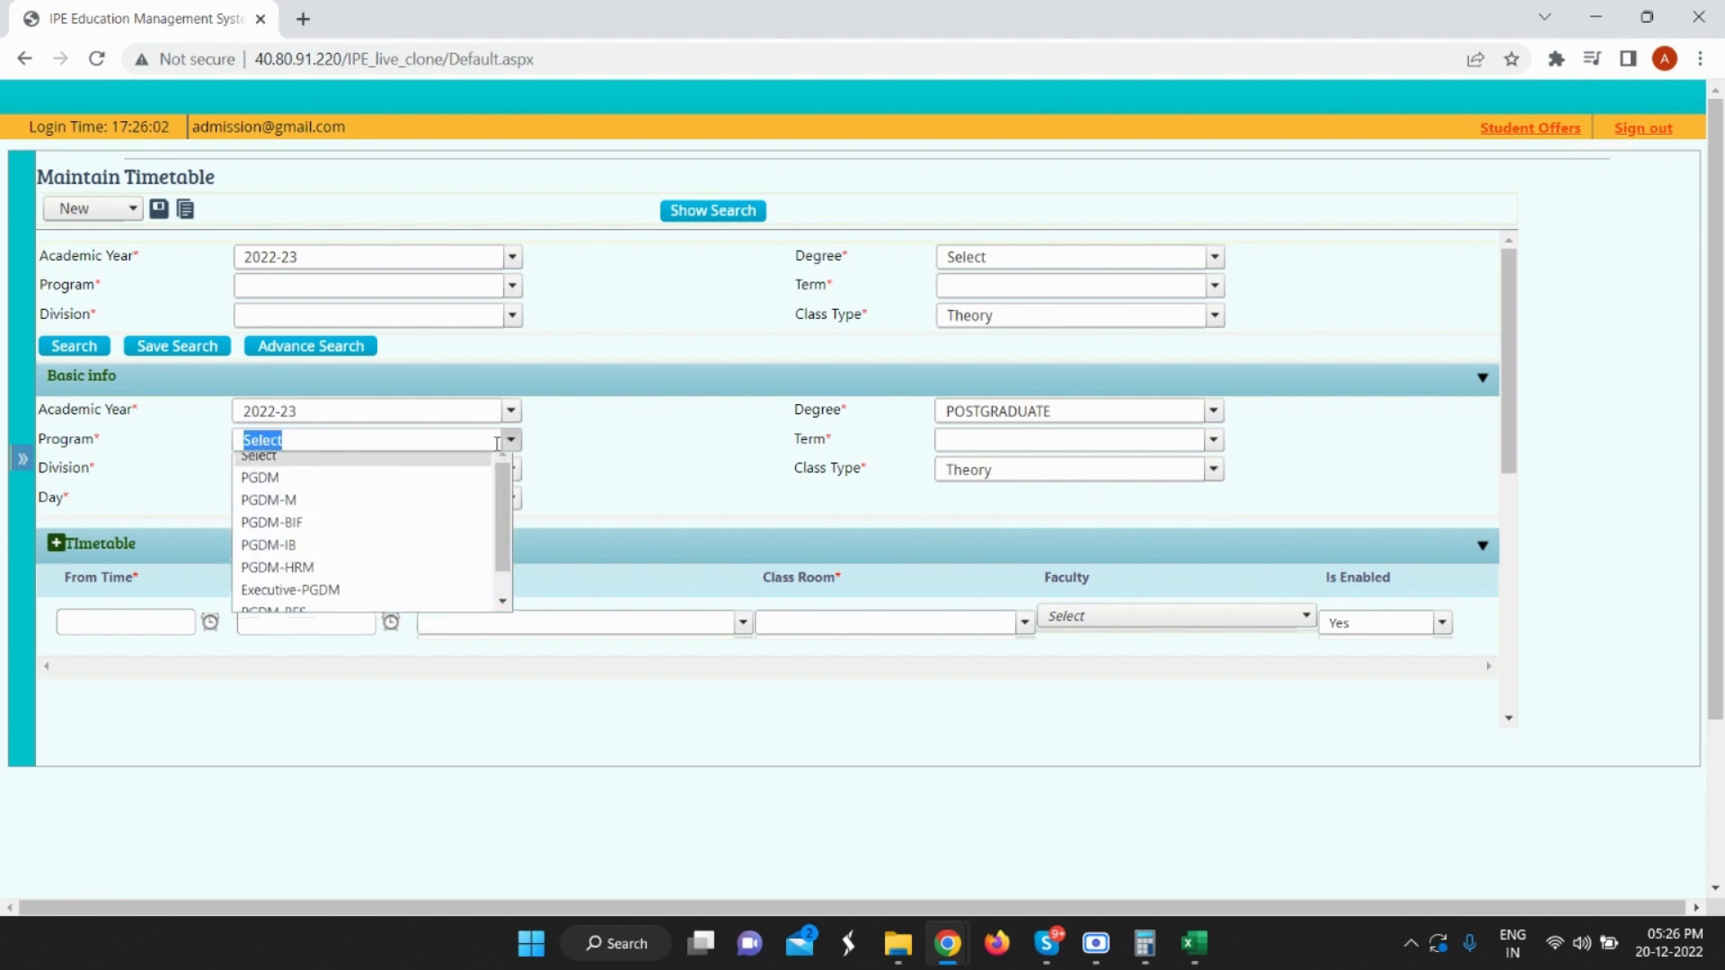
pyautogui.click(335, 488)
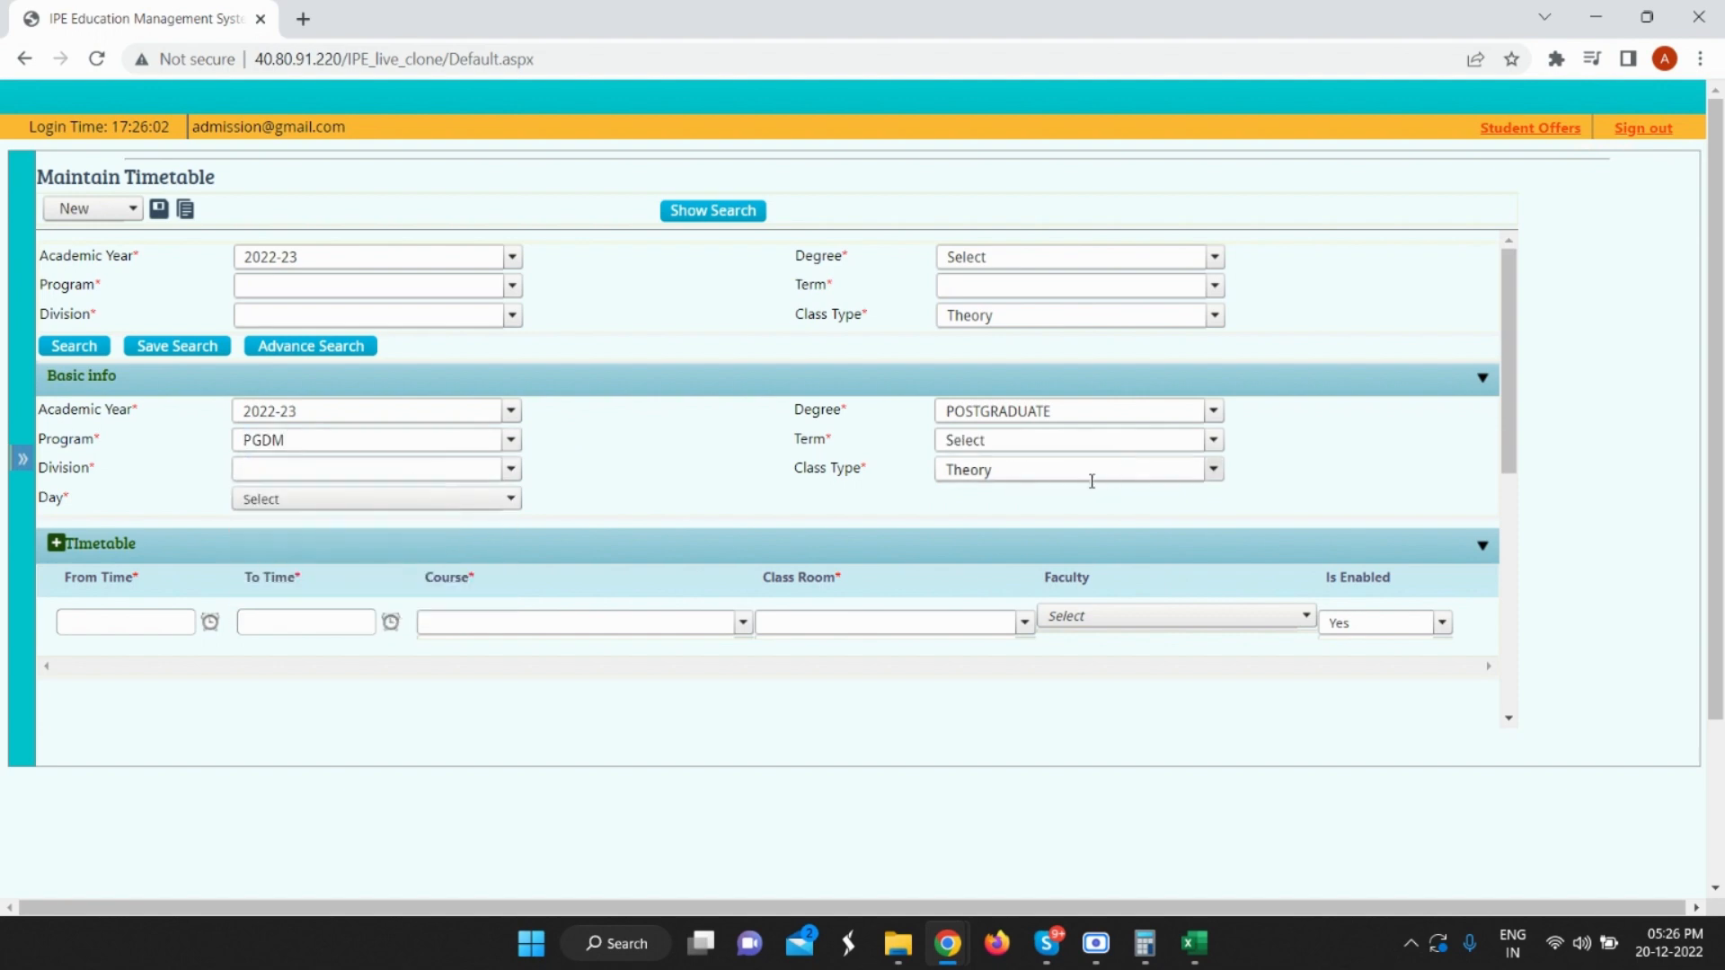
pyautogui.click(1021, 443)
pyautogui.click(1009, 578)
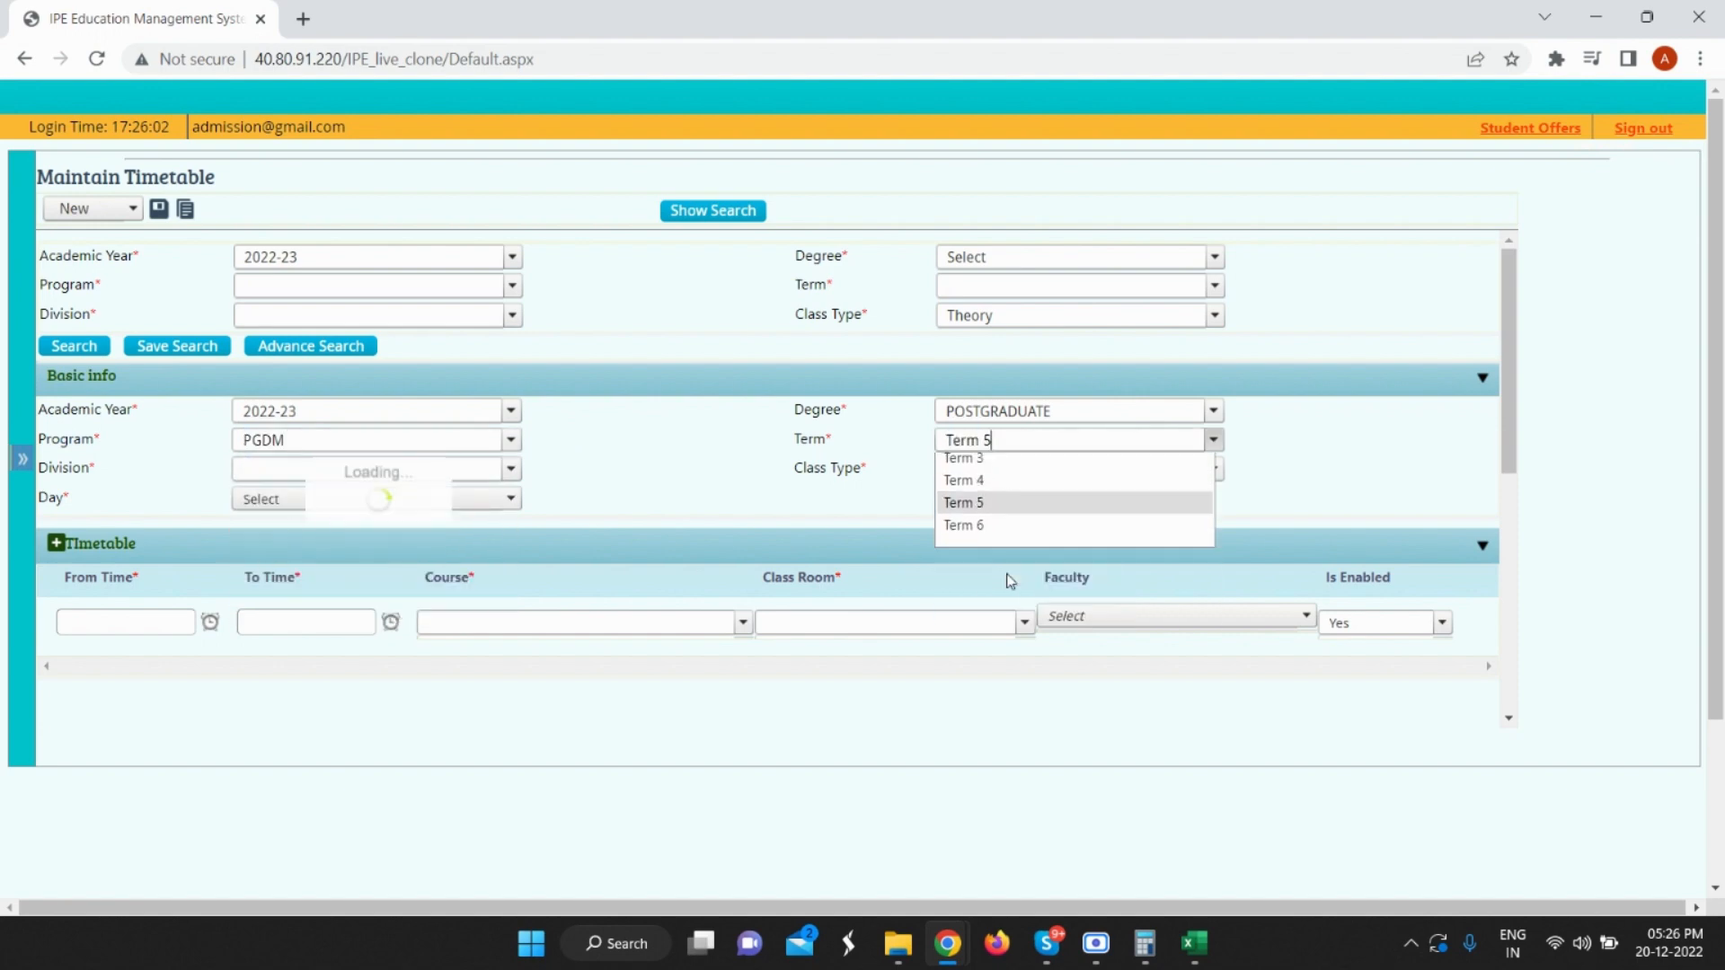
# Set the timetable's division to A and its day to Mon.
pyautogui.click(451, 466)
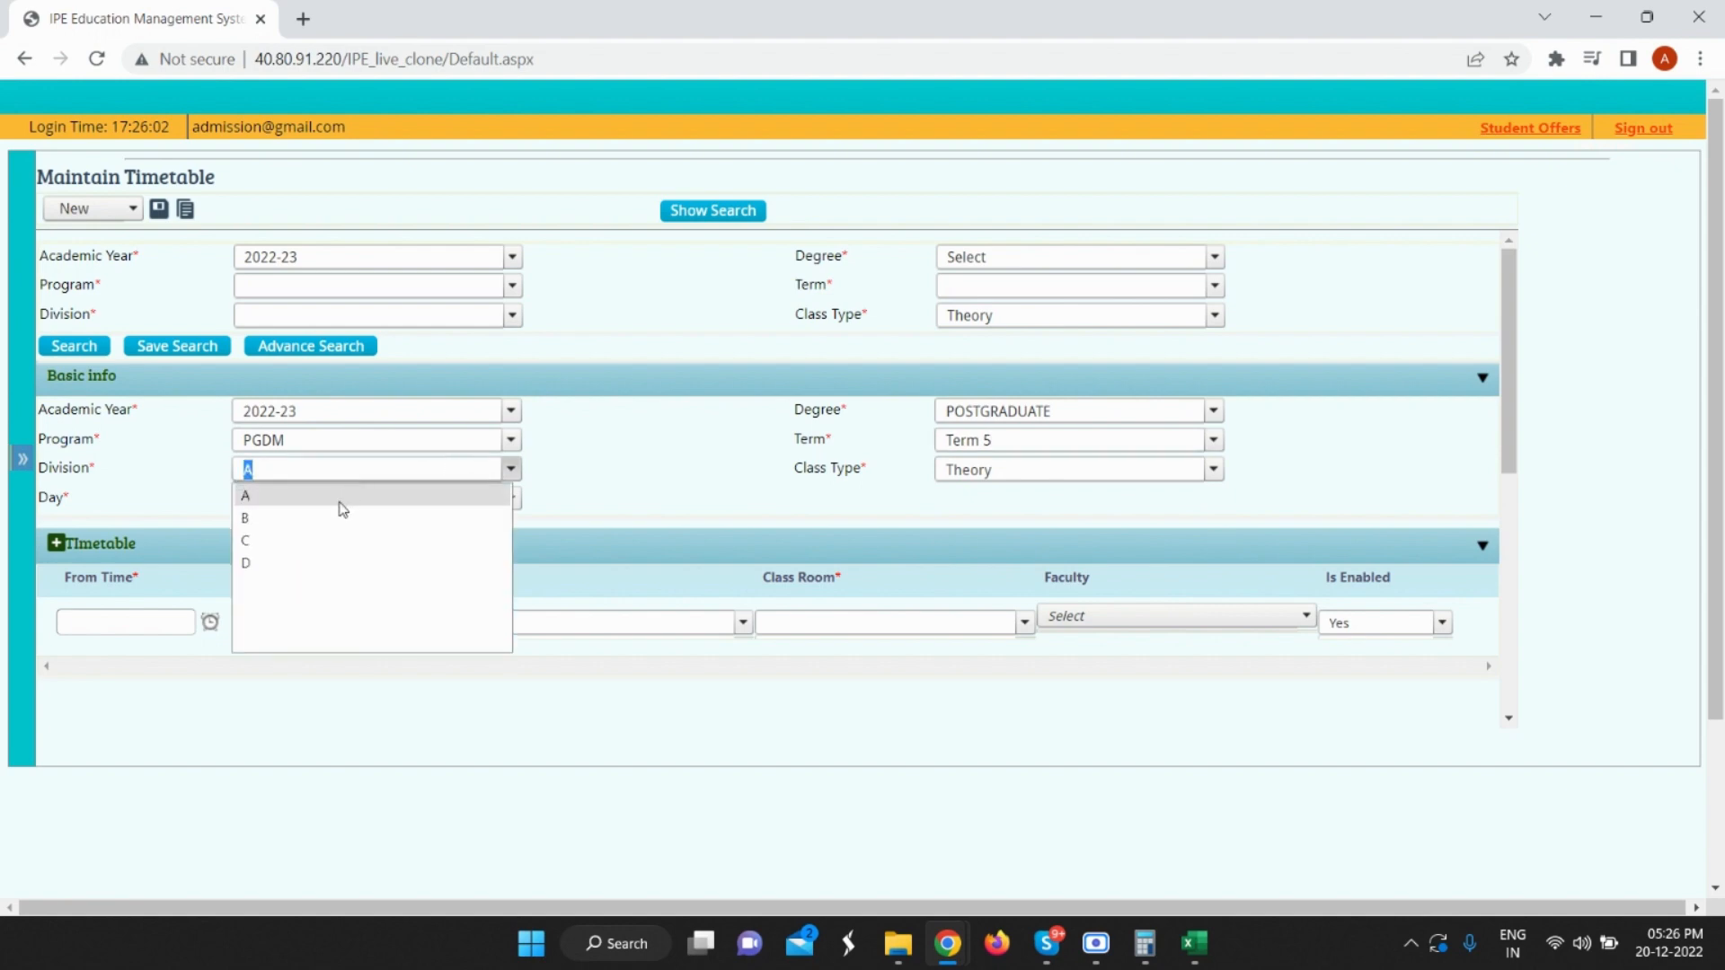
pyautogui.click(343, 509)
pyautogui.click(432, 500)
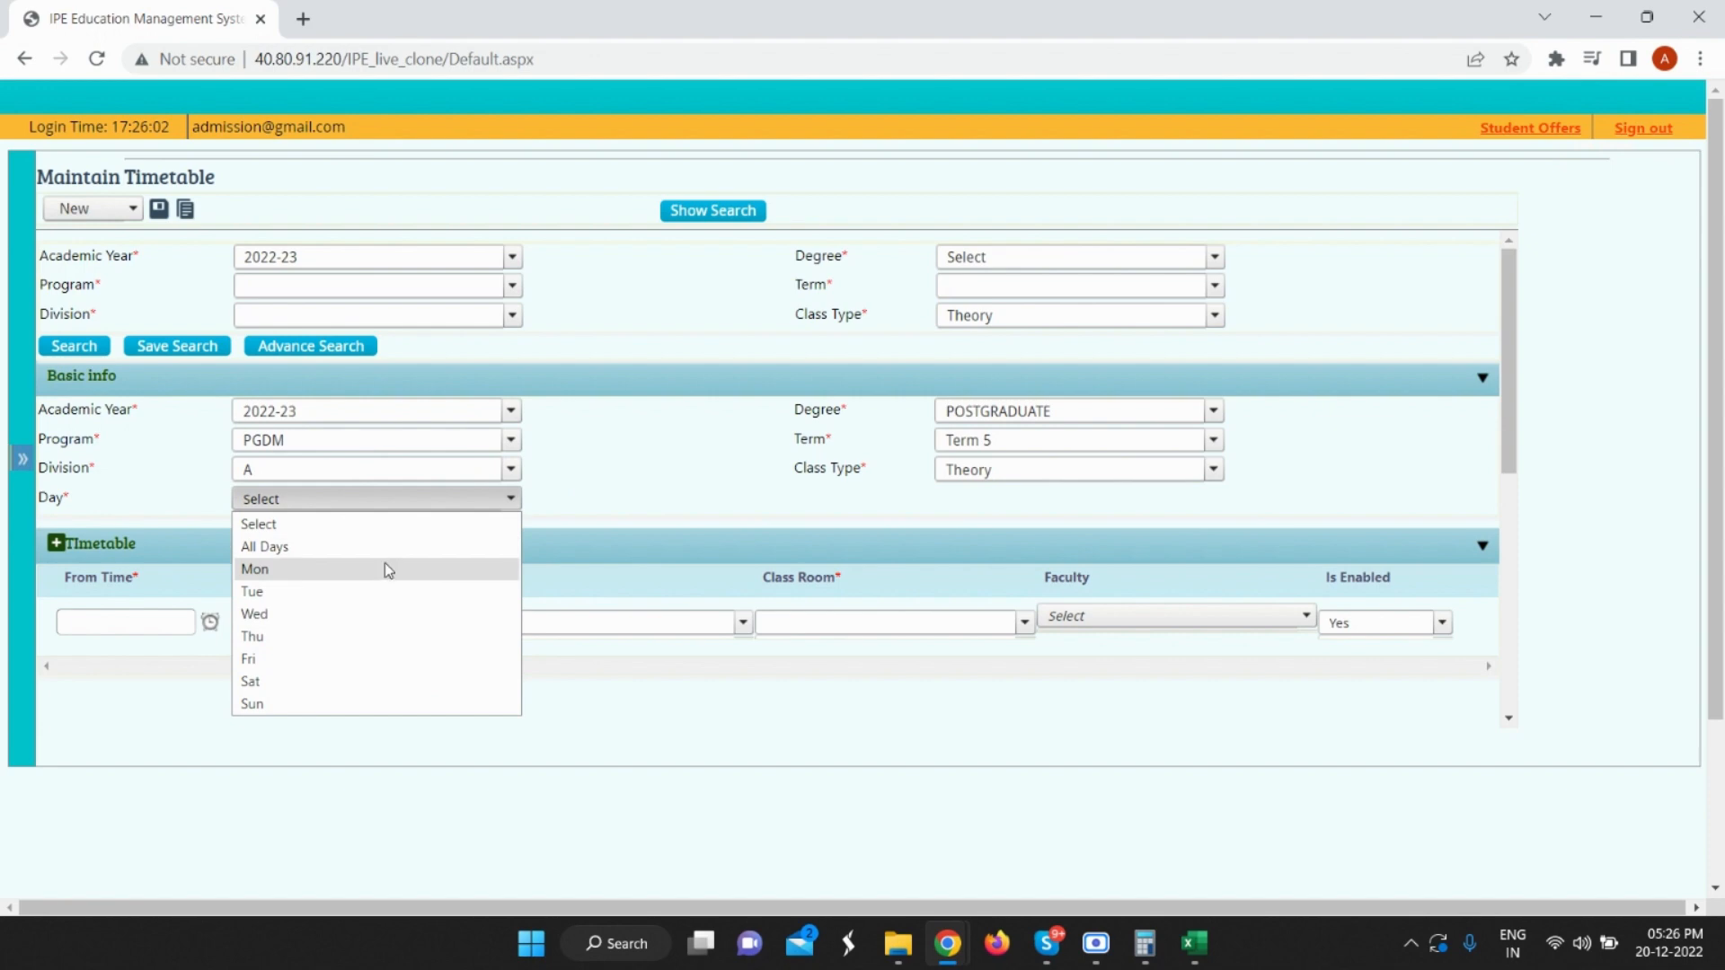
pyautogui.click(385, 568)
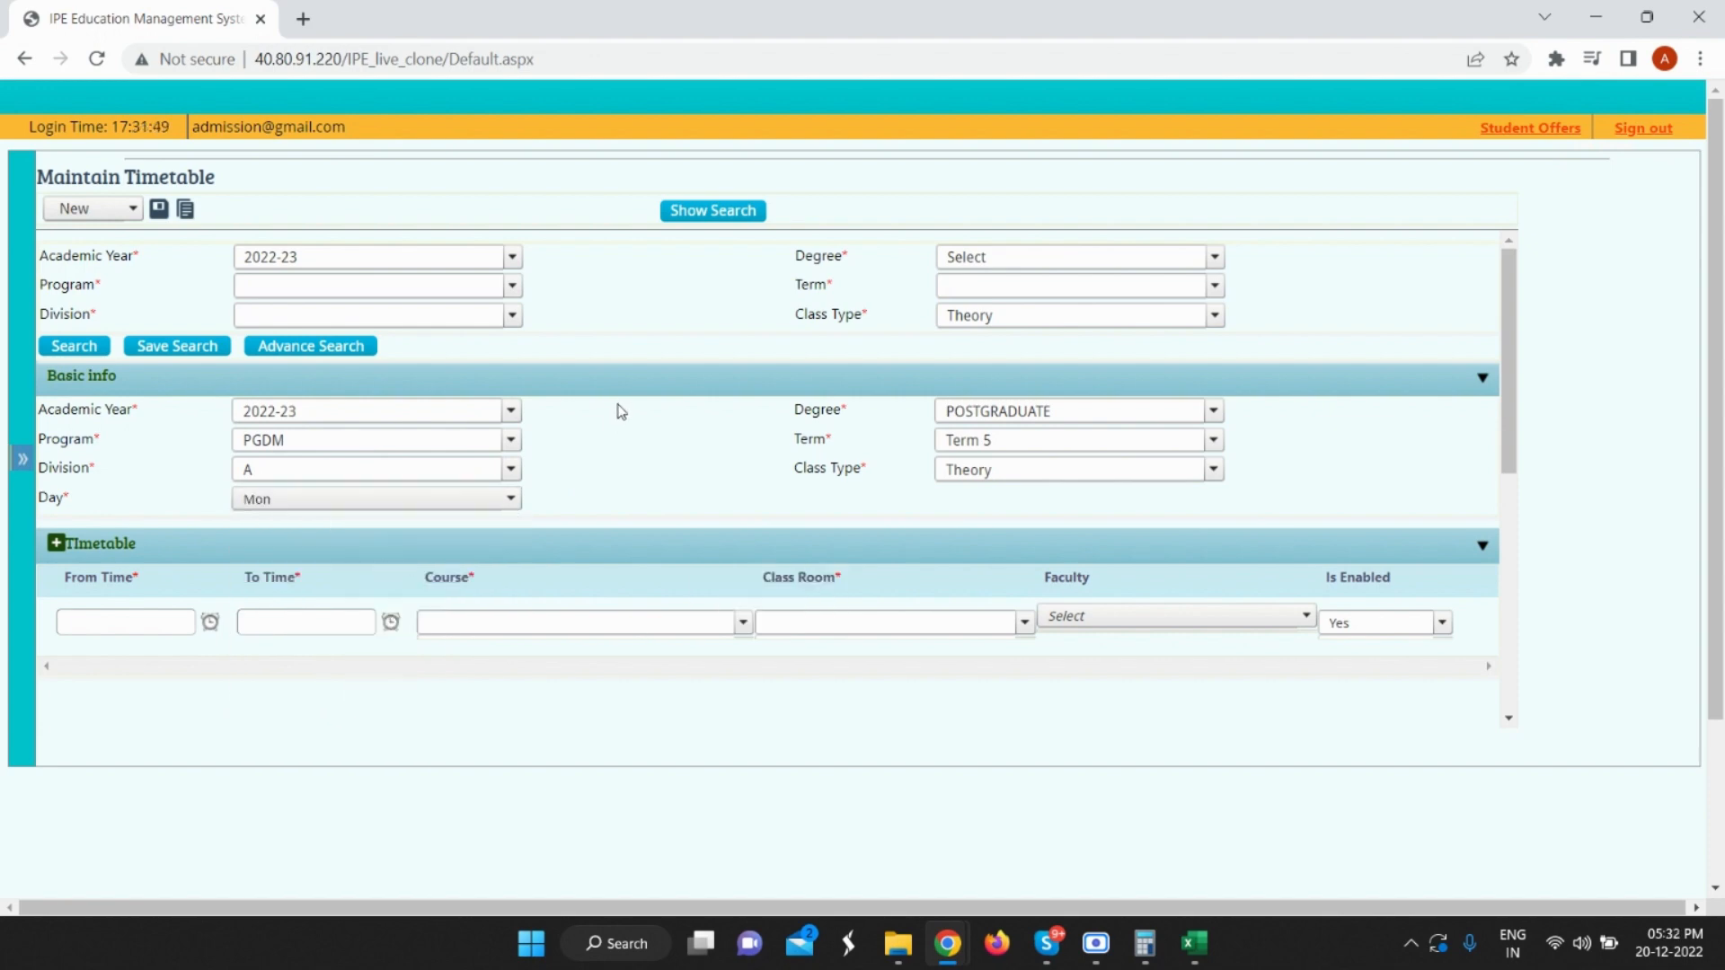
# Schedule the first timetable row from 09:00 AM to 10:00 AM for course (C-150) Corporate Governance, Business Ethics and Corporate Social Responsibility.
pyautogui.click(126, 623)
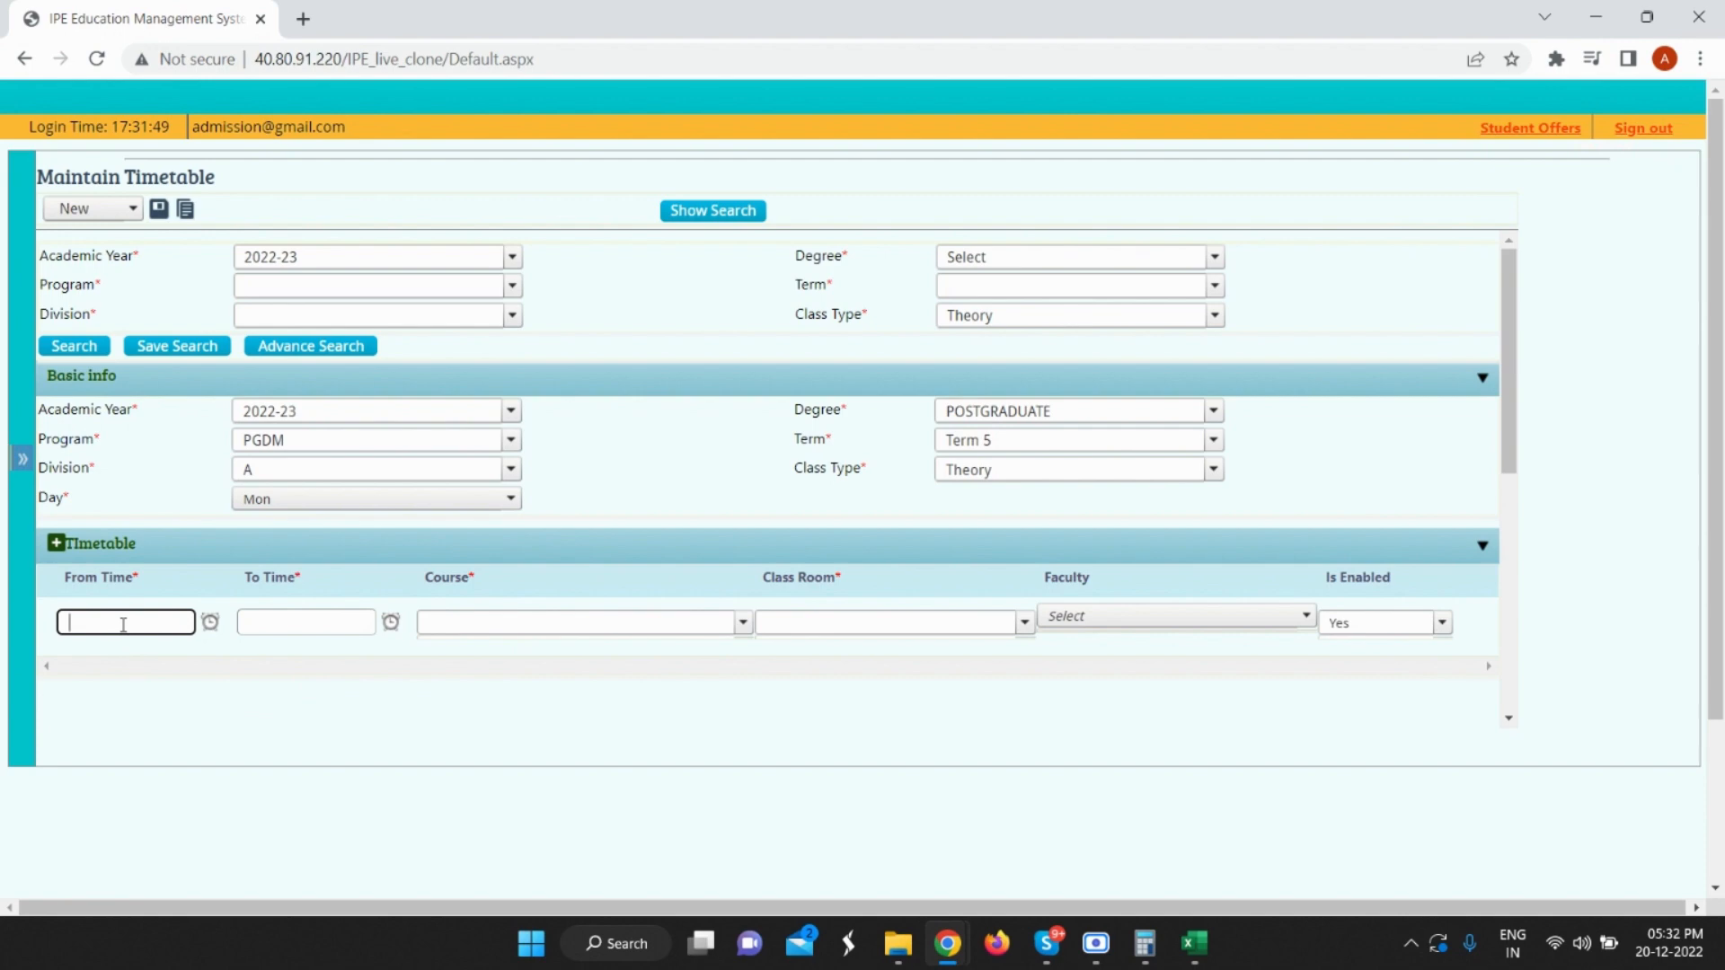
pyautogui.click(260, 623)
pyautogui.write('10')
pyautogui.click(463, 622)
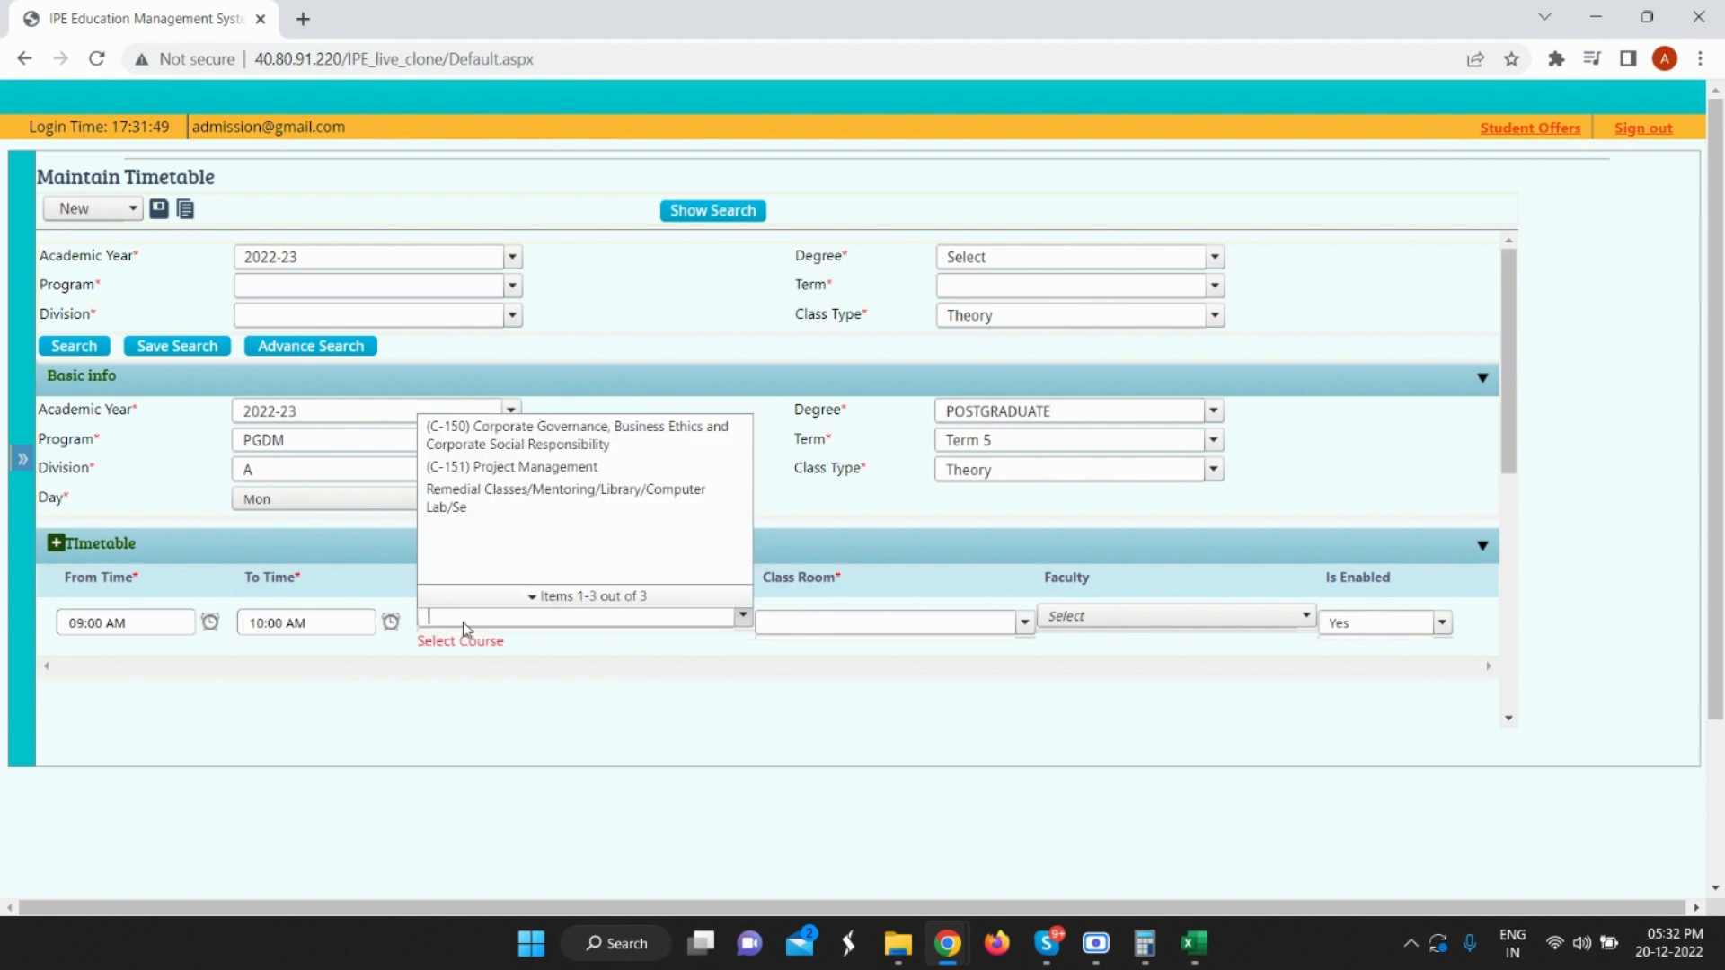
pyautogui.click(514, 454)
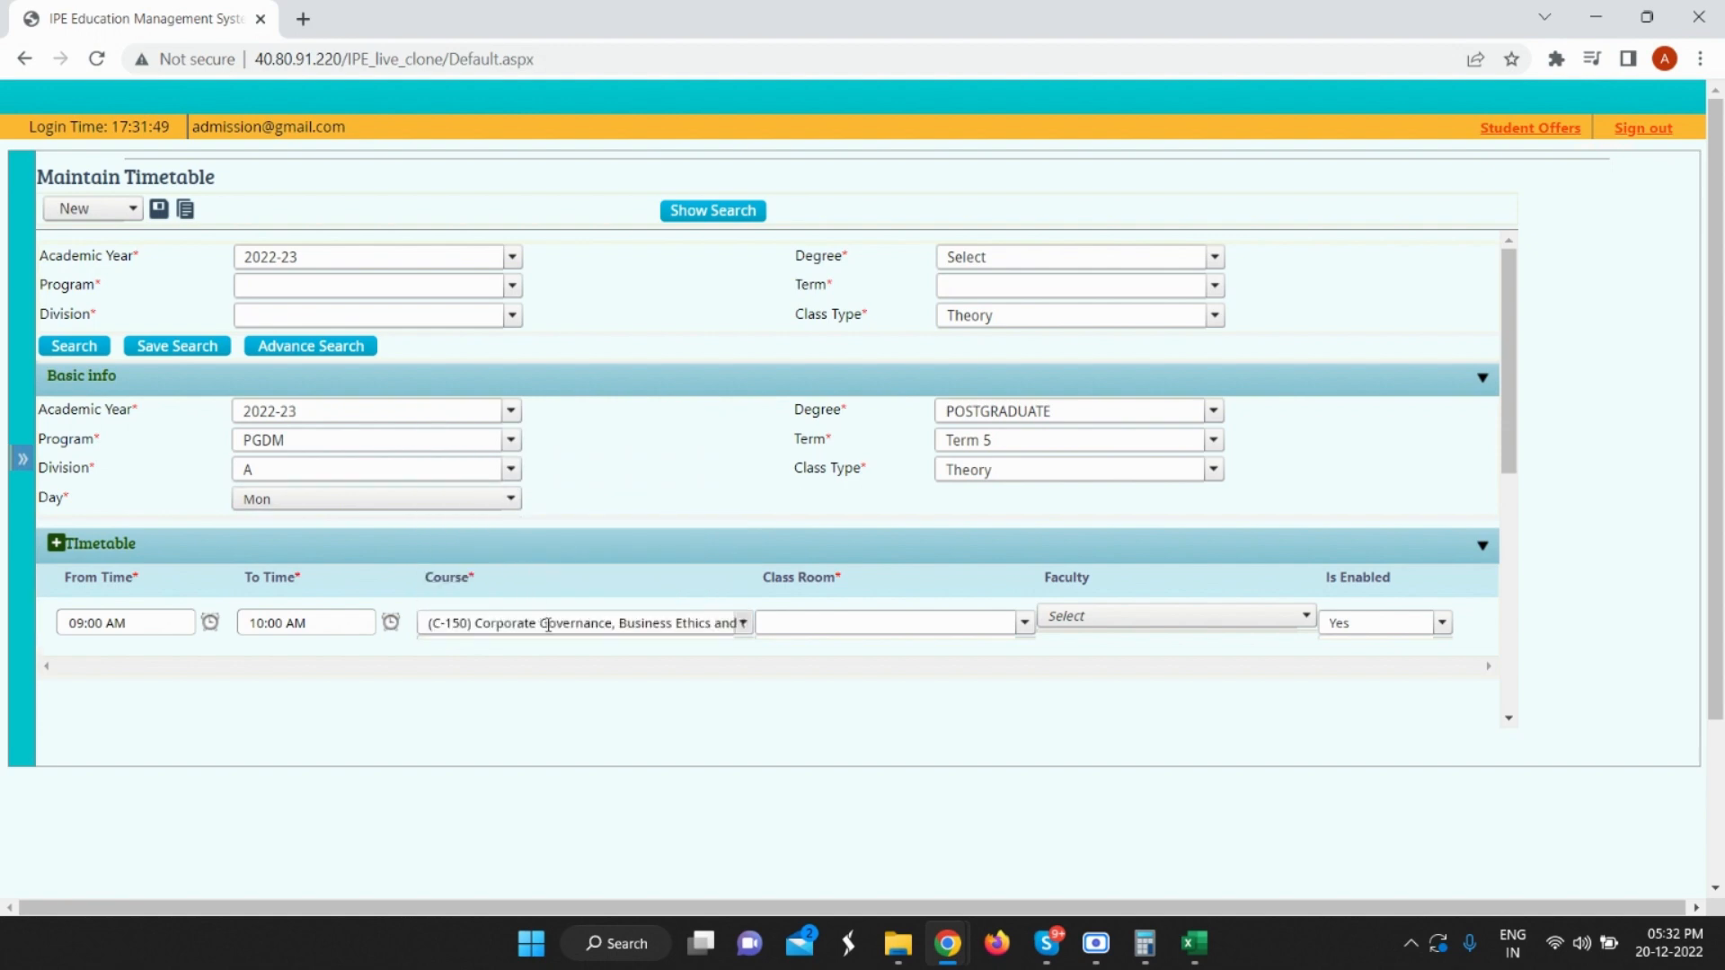
# Assign class room LH (///12) and the second listed faculty member to the first timetable row.
pyautogui.click(790, 623)
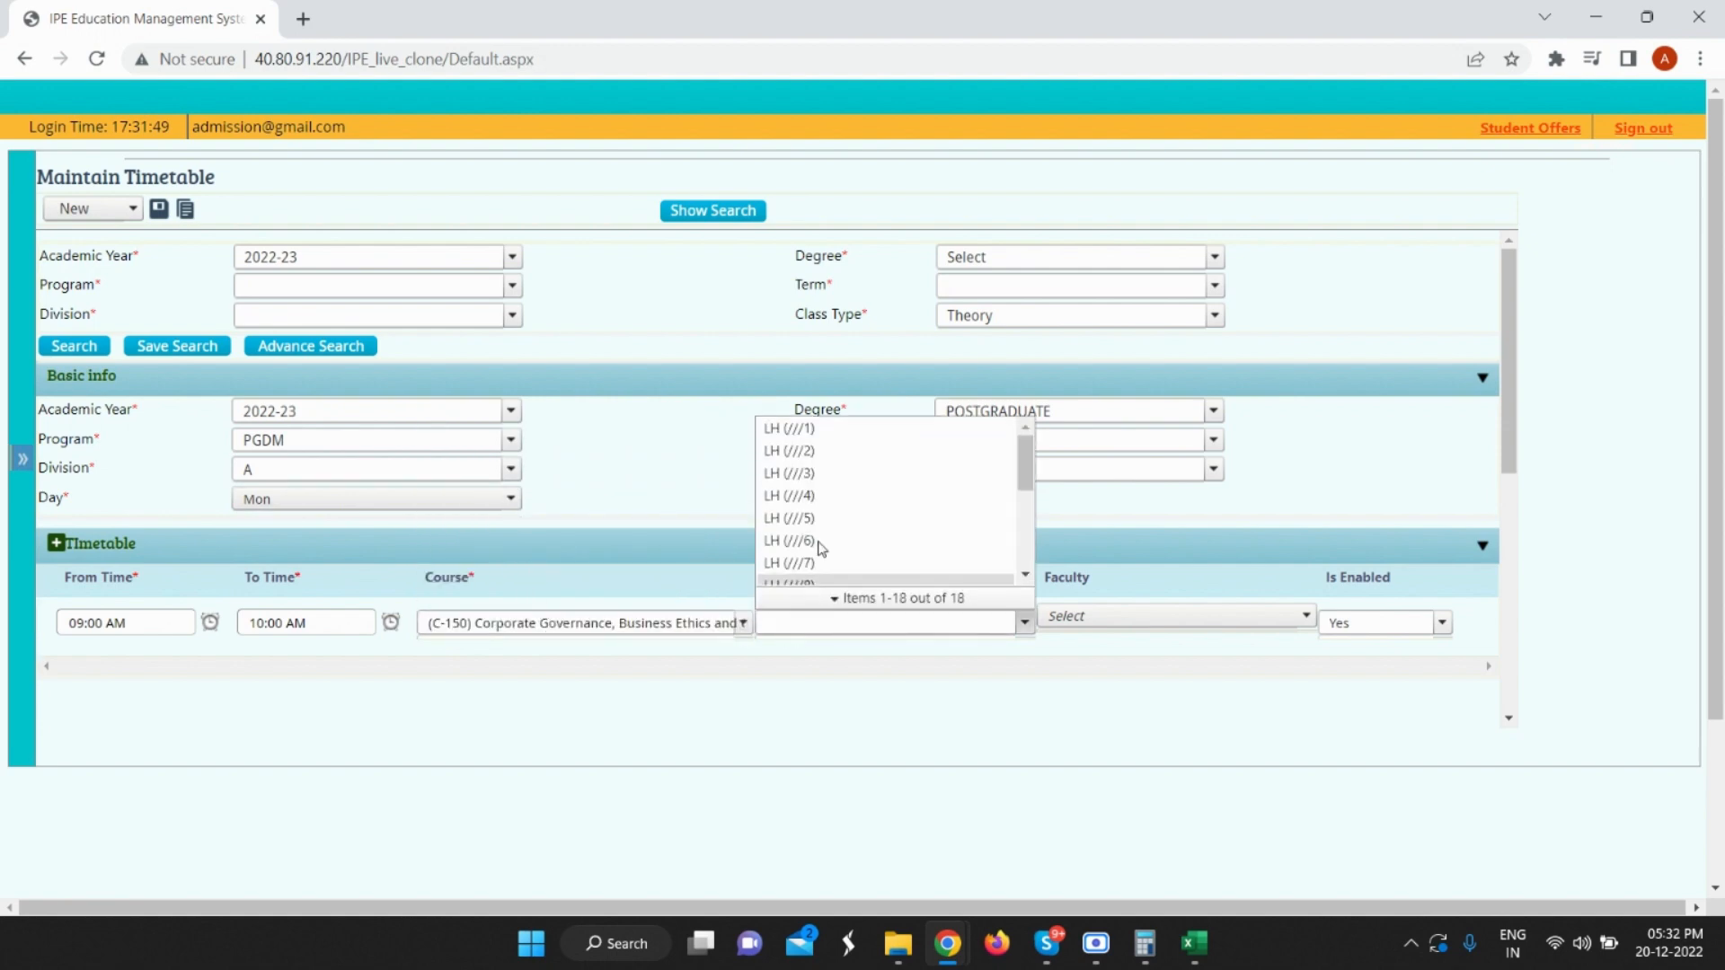
pyautogui.scroll(-2, 844, 537)
pyautogui.click(843, 550)
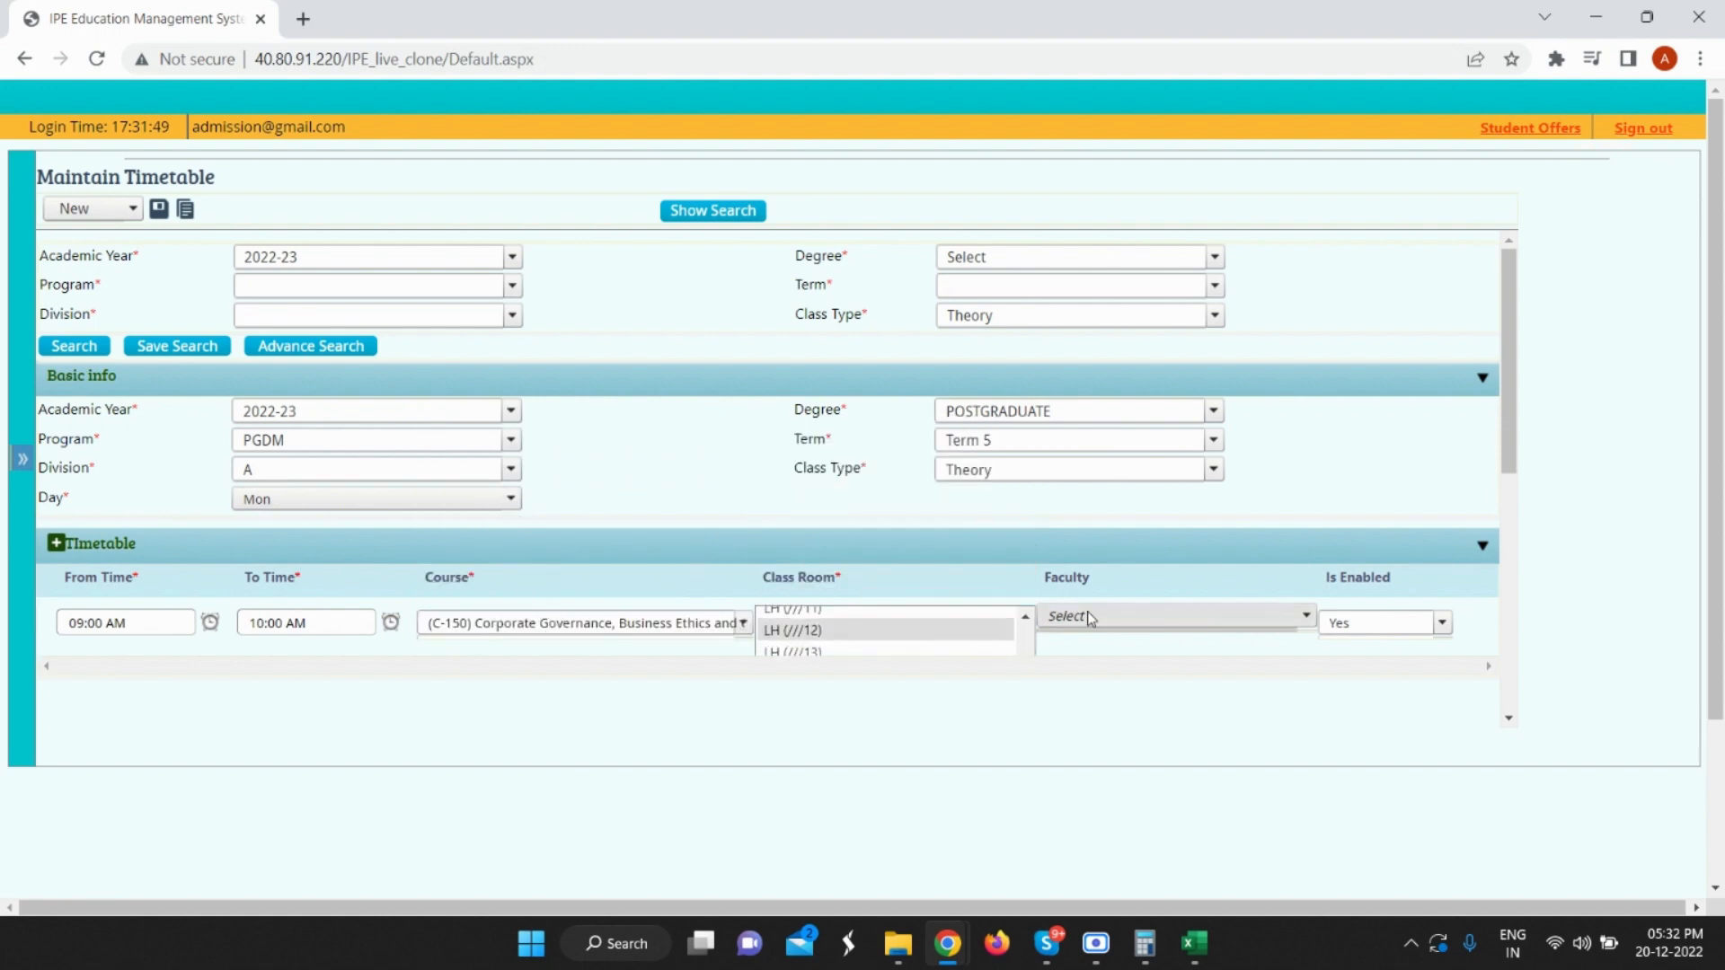
pyautogui.click(1103, 620)
pyautogui.click(1153, 496)
pyautogui.click(1047, 699)
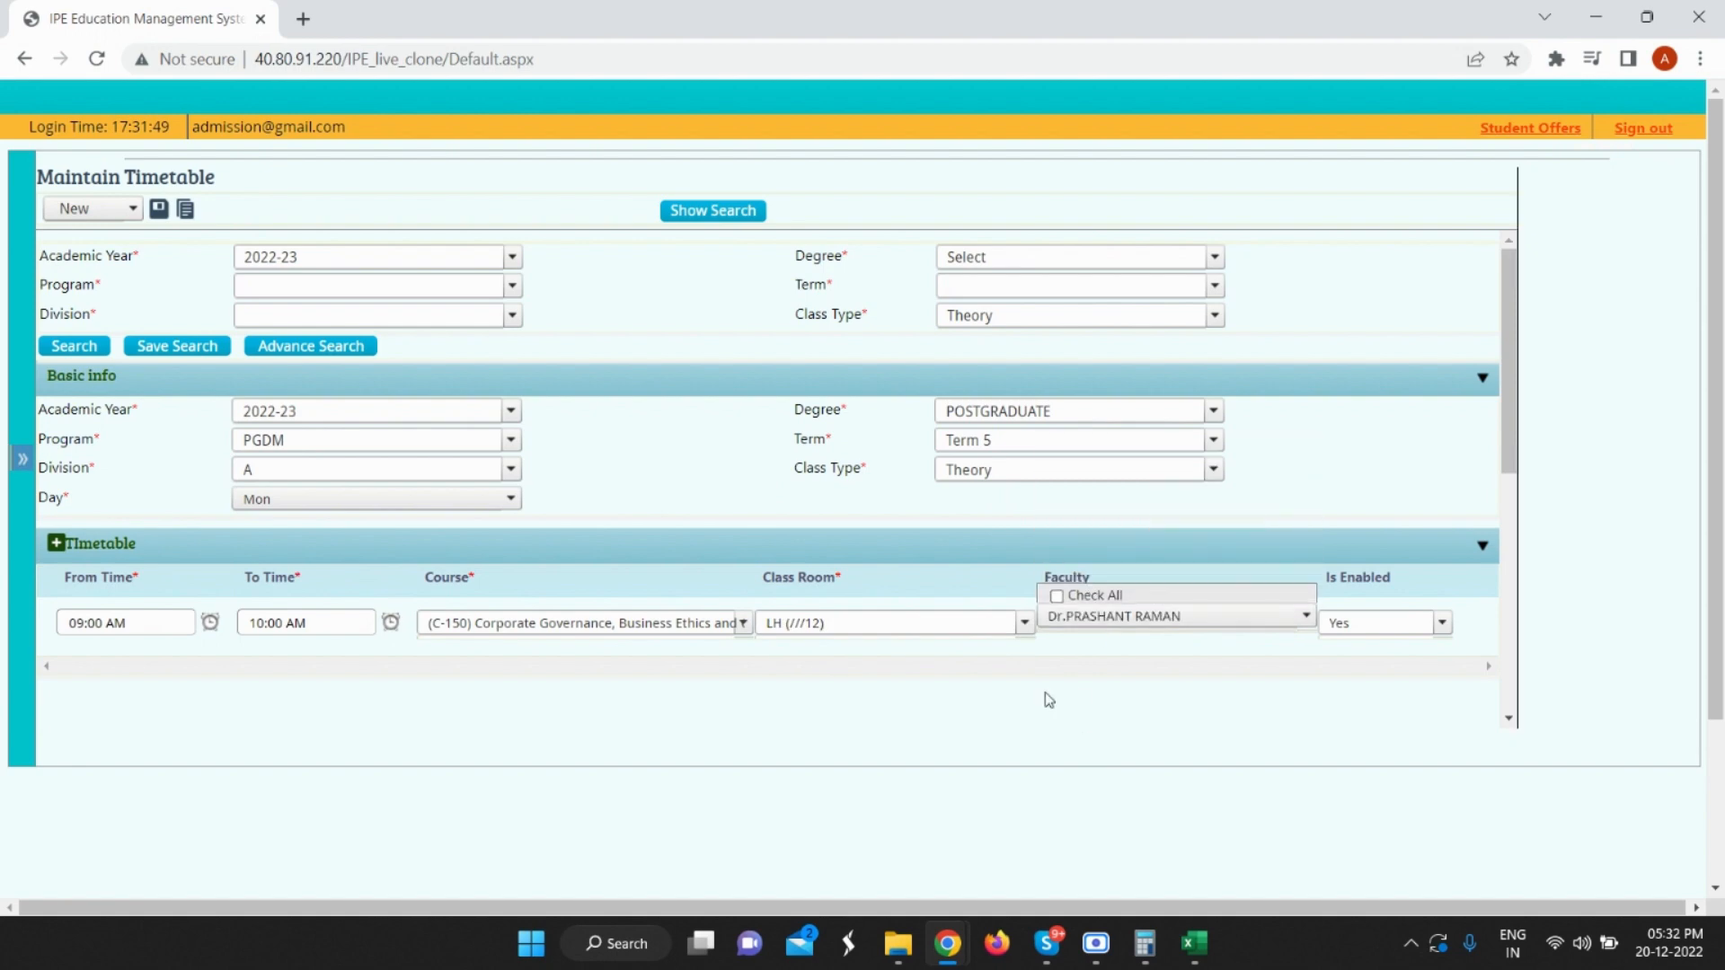
# Add a second timetable row from 10:00 AM to 11:00 AM for course (C-151) Project Management.
pyautogui.click(56, 545)
pyautogui.click(117, 680)
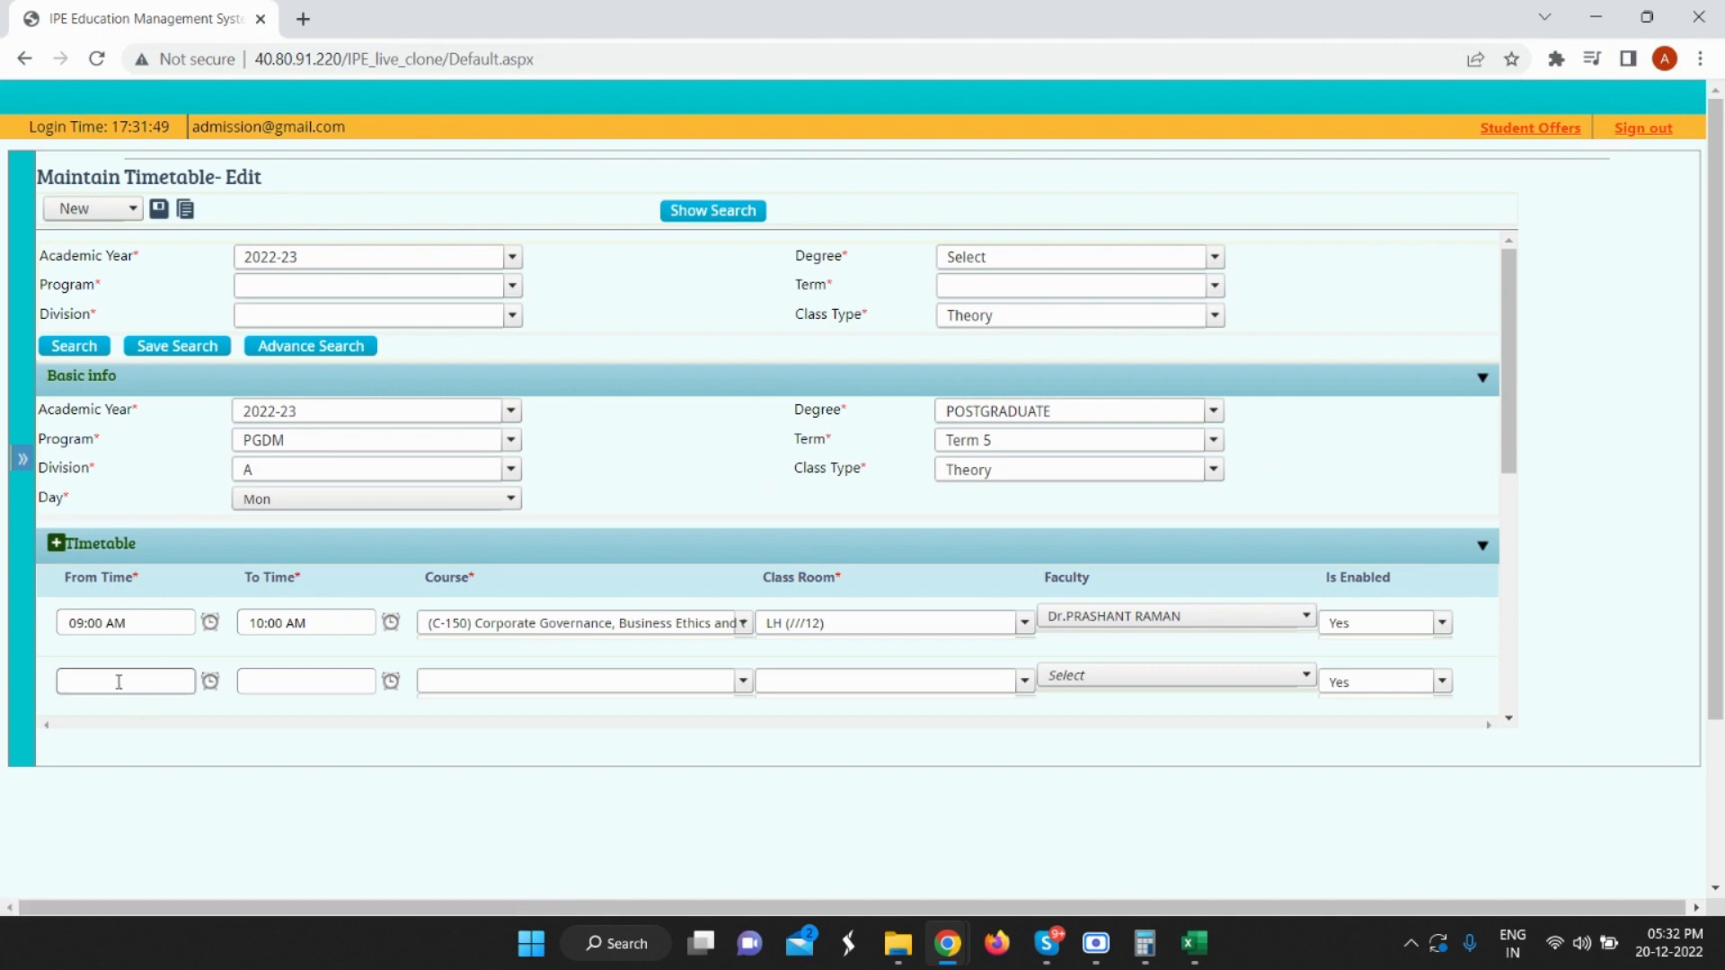
pyautogui.write('10')
pyautogui.click(250, 680)
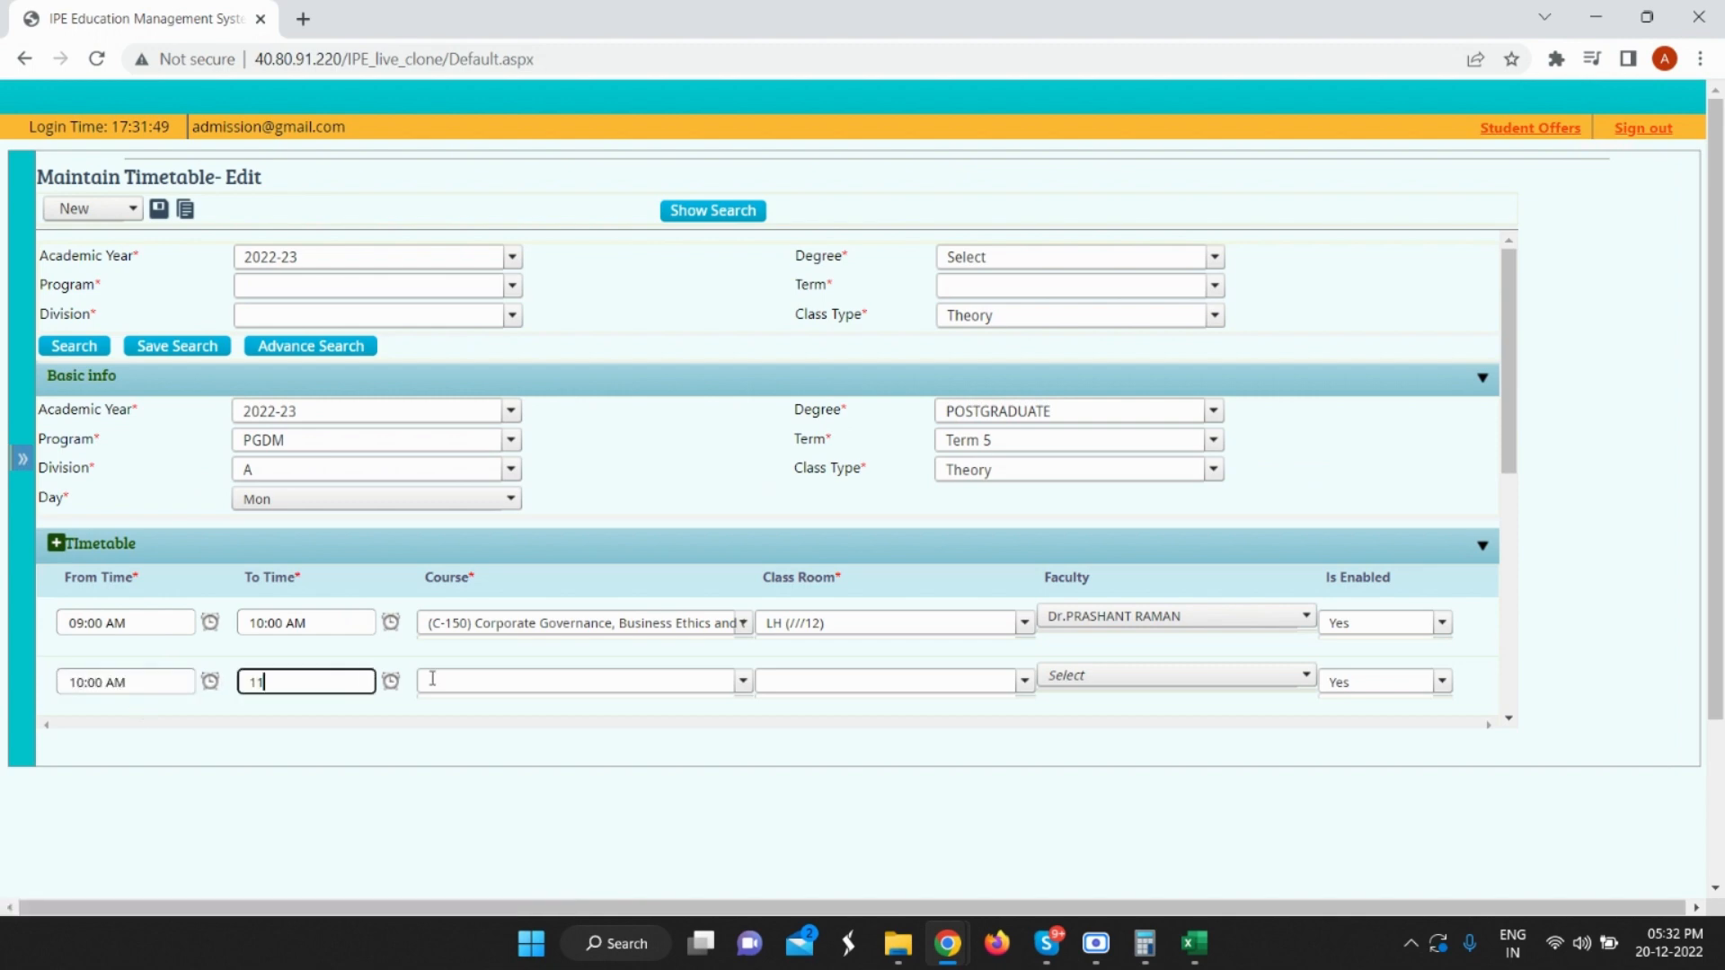
pyautogui.write('11')
pyautogui.click(432, 678)
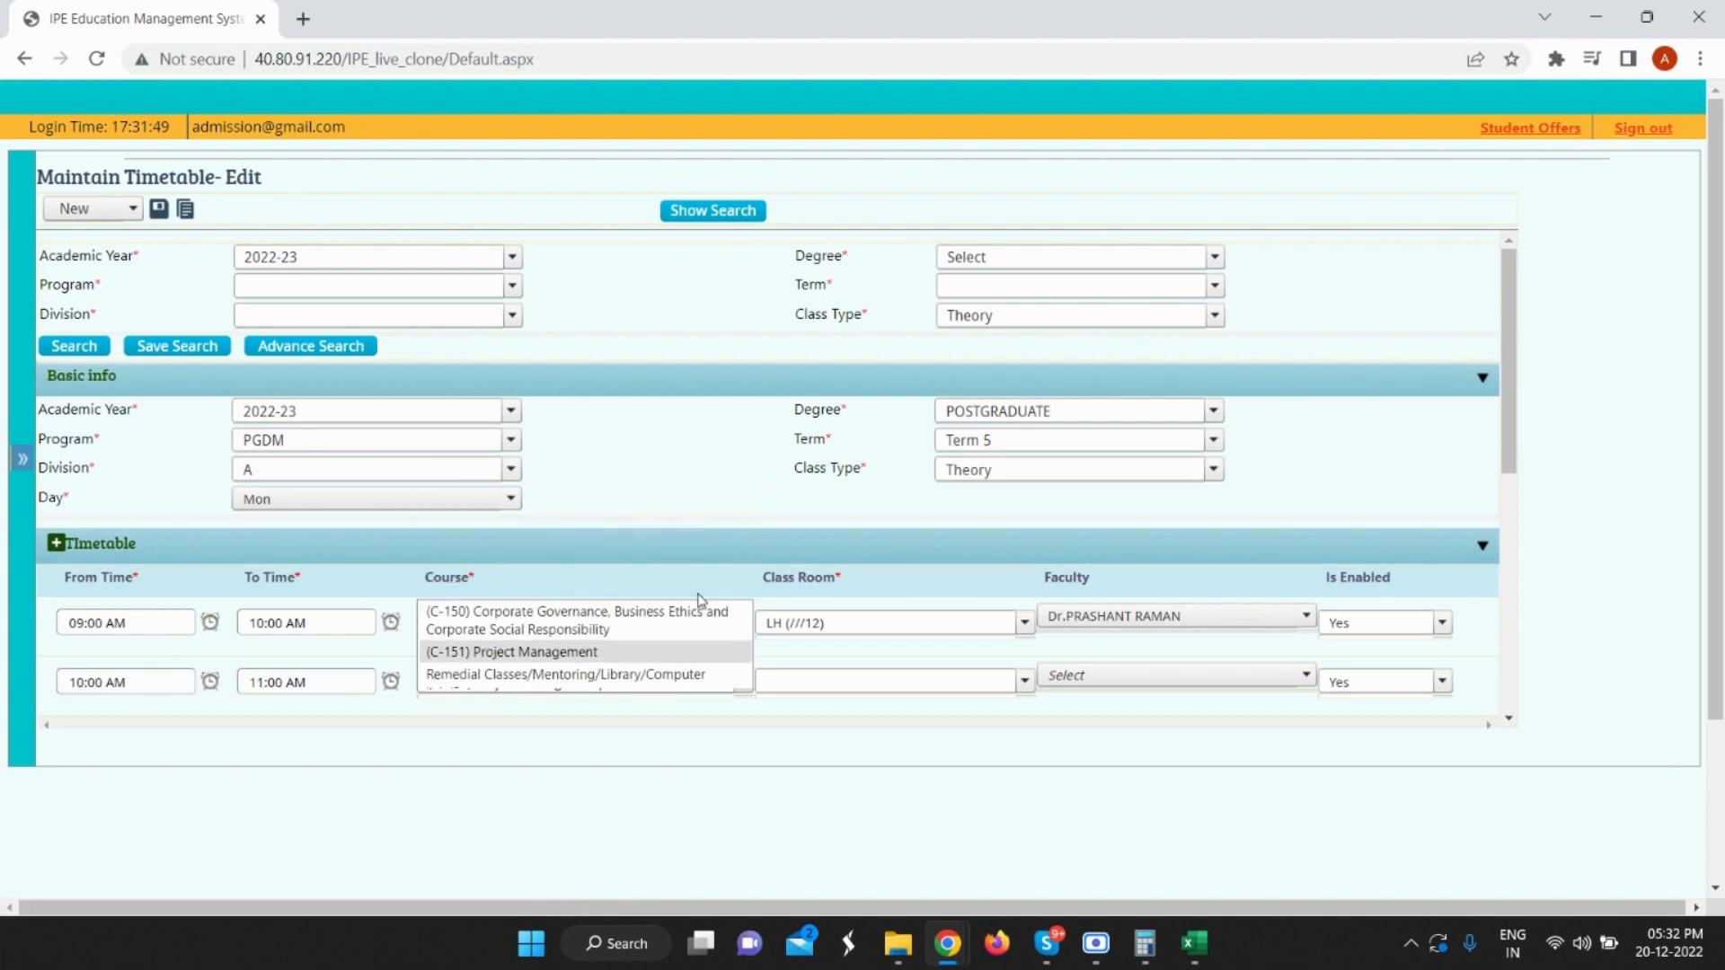
pyautogui.click(575, 652)
# Assign class room LH (///12) and the fourth listed faculty member to the second row, and save the timetable.
pyautogui.click(808, 680)
pyautogui.scroll(-2, 822, 557)
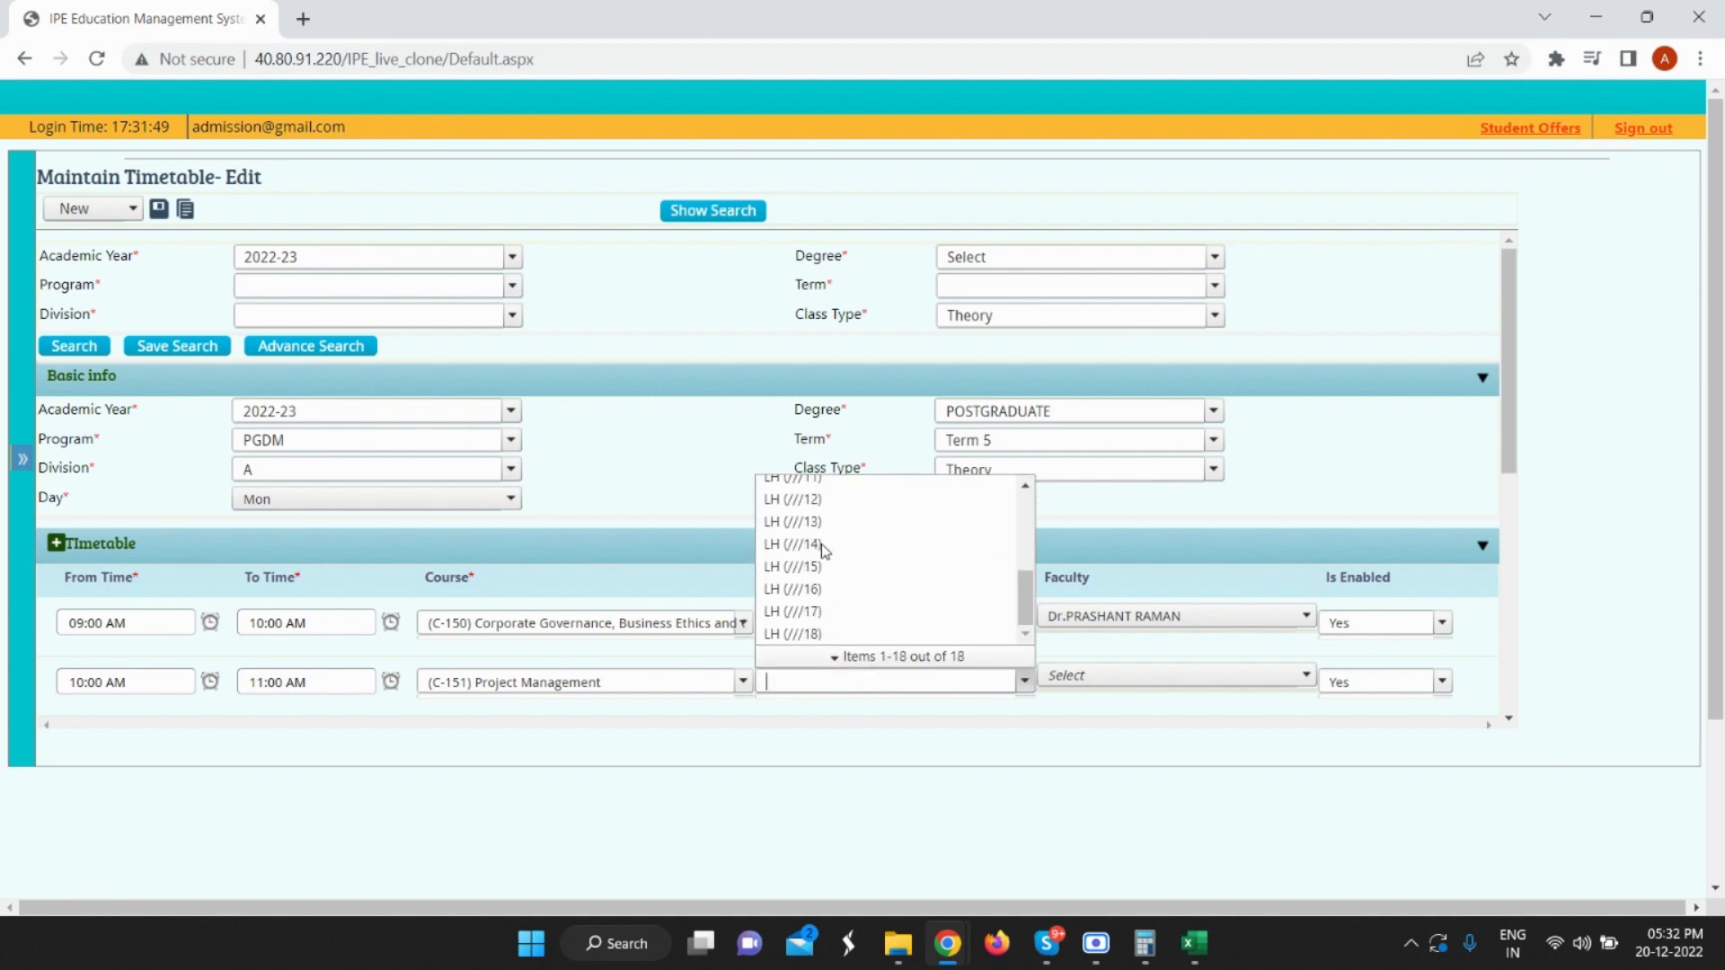
pyautogui.click(820, 500)
pyautogui.click(1069, 680)
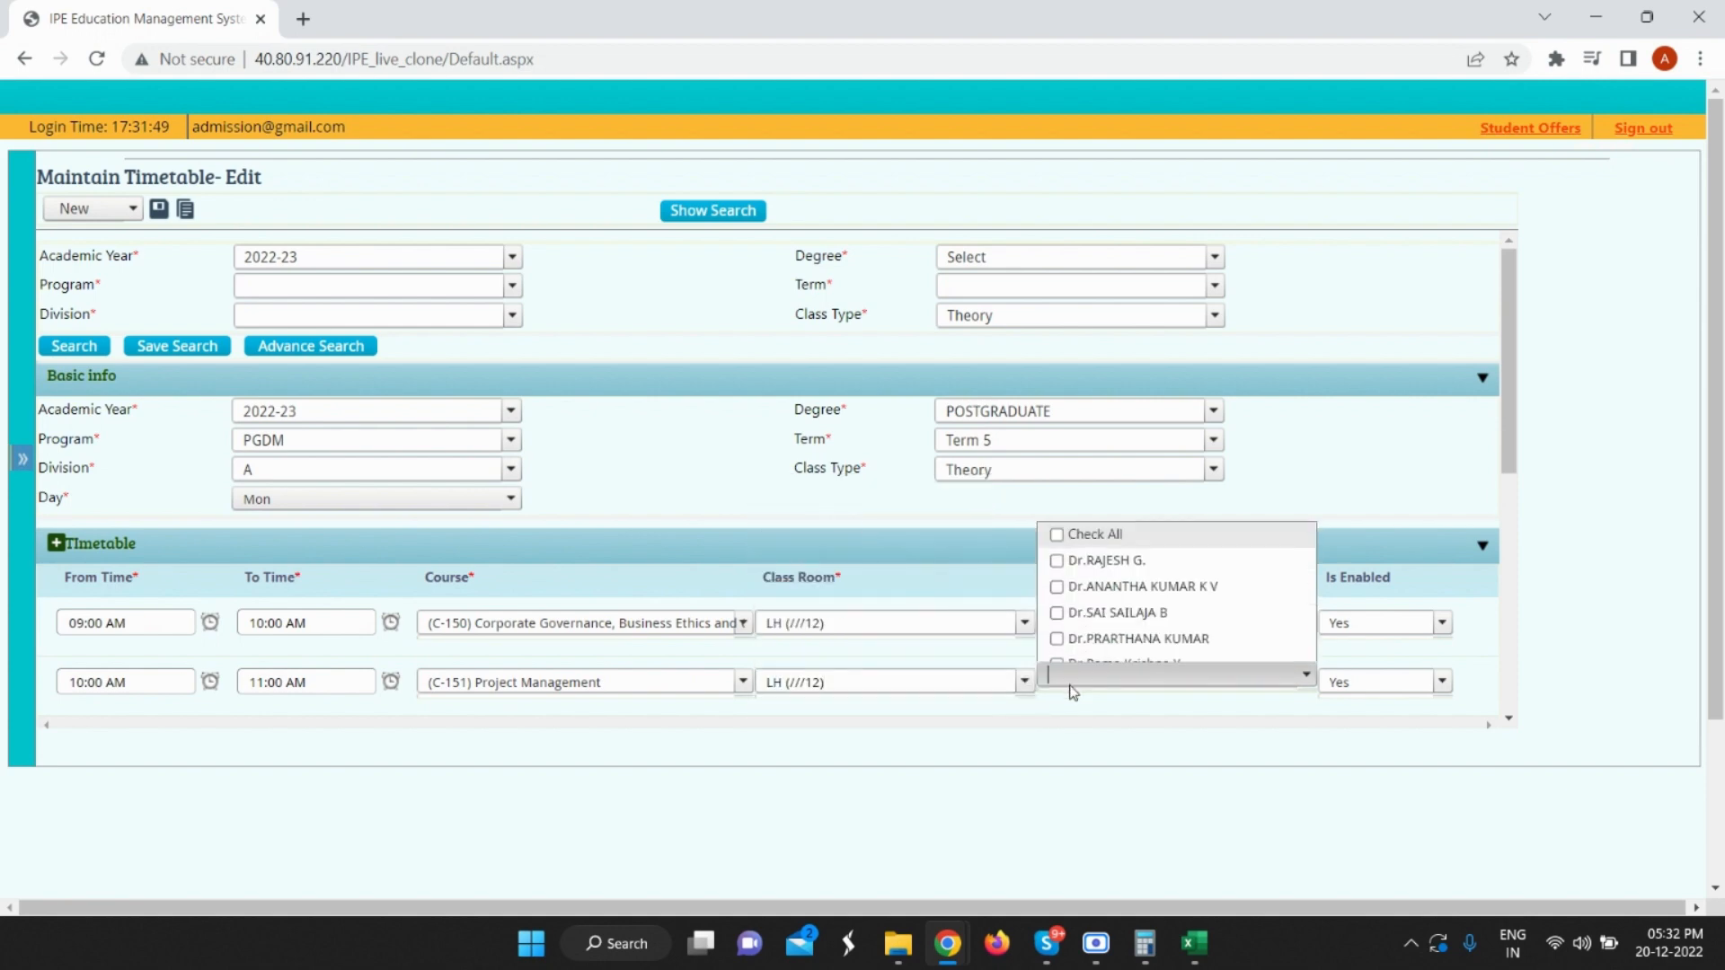
pyautogui.click(1117, 607)
pyautogui.click(1042, 746)
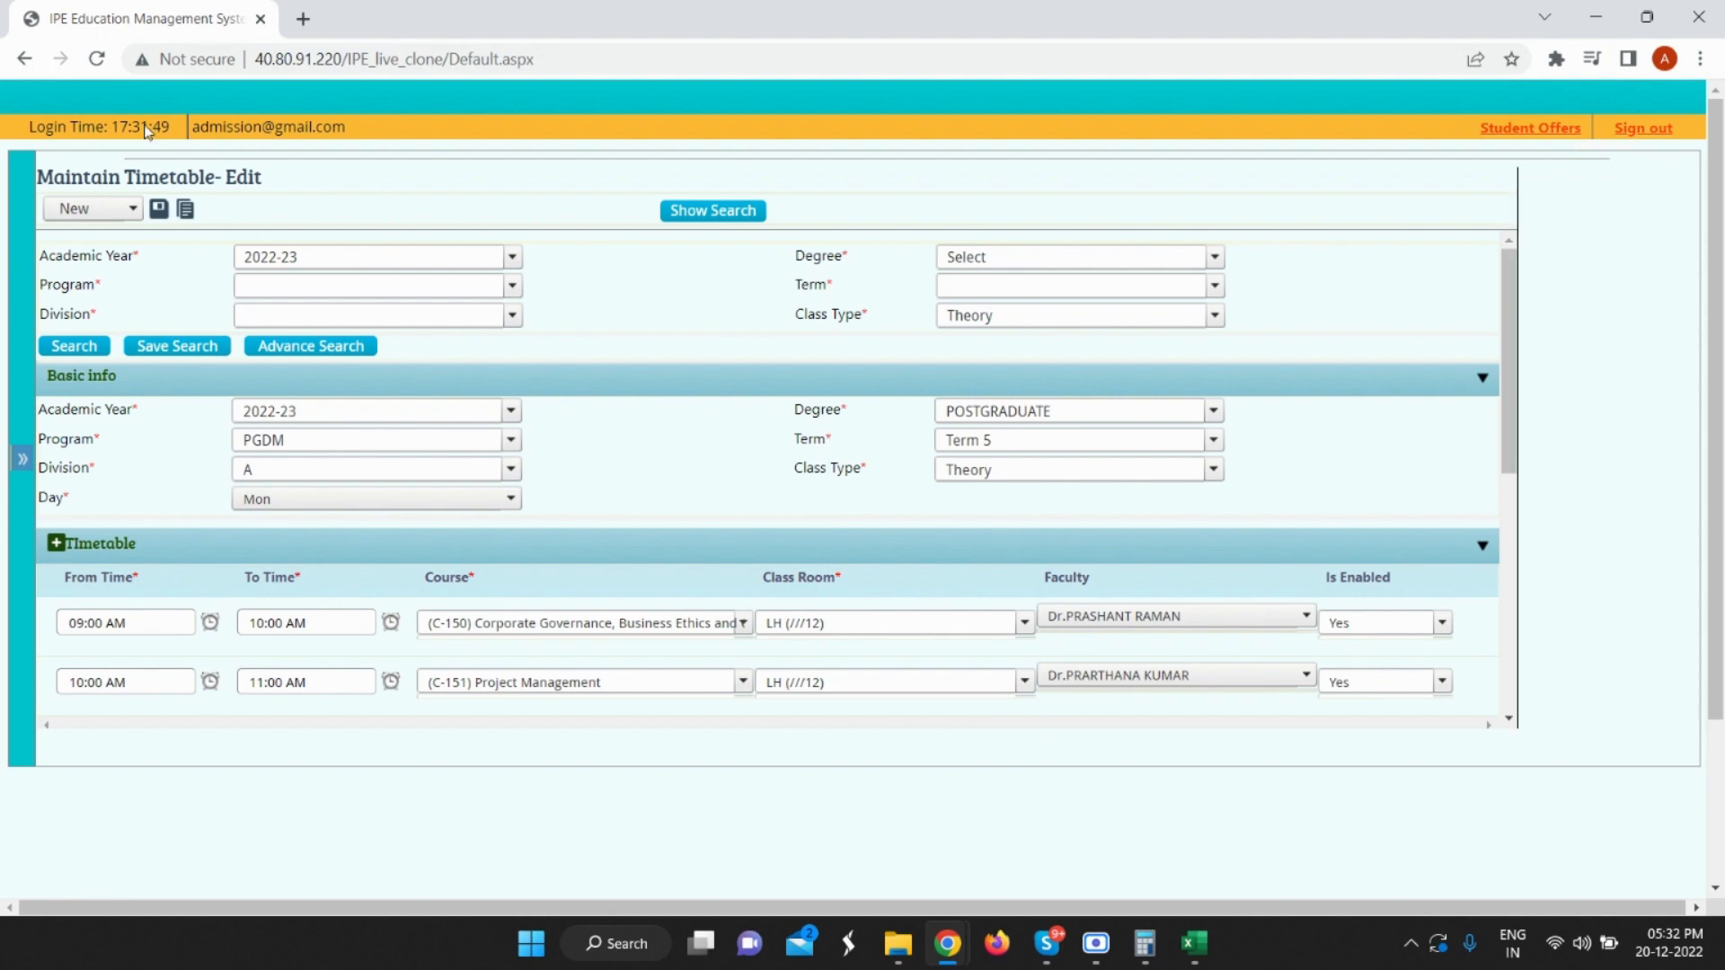
pyautogui.click(160, 211)
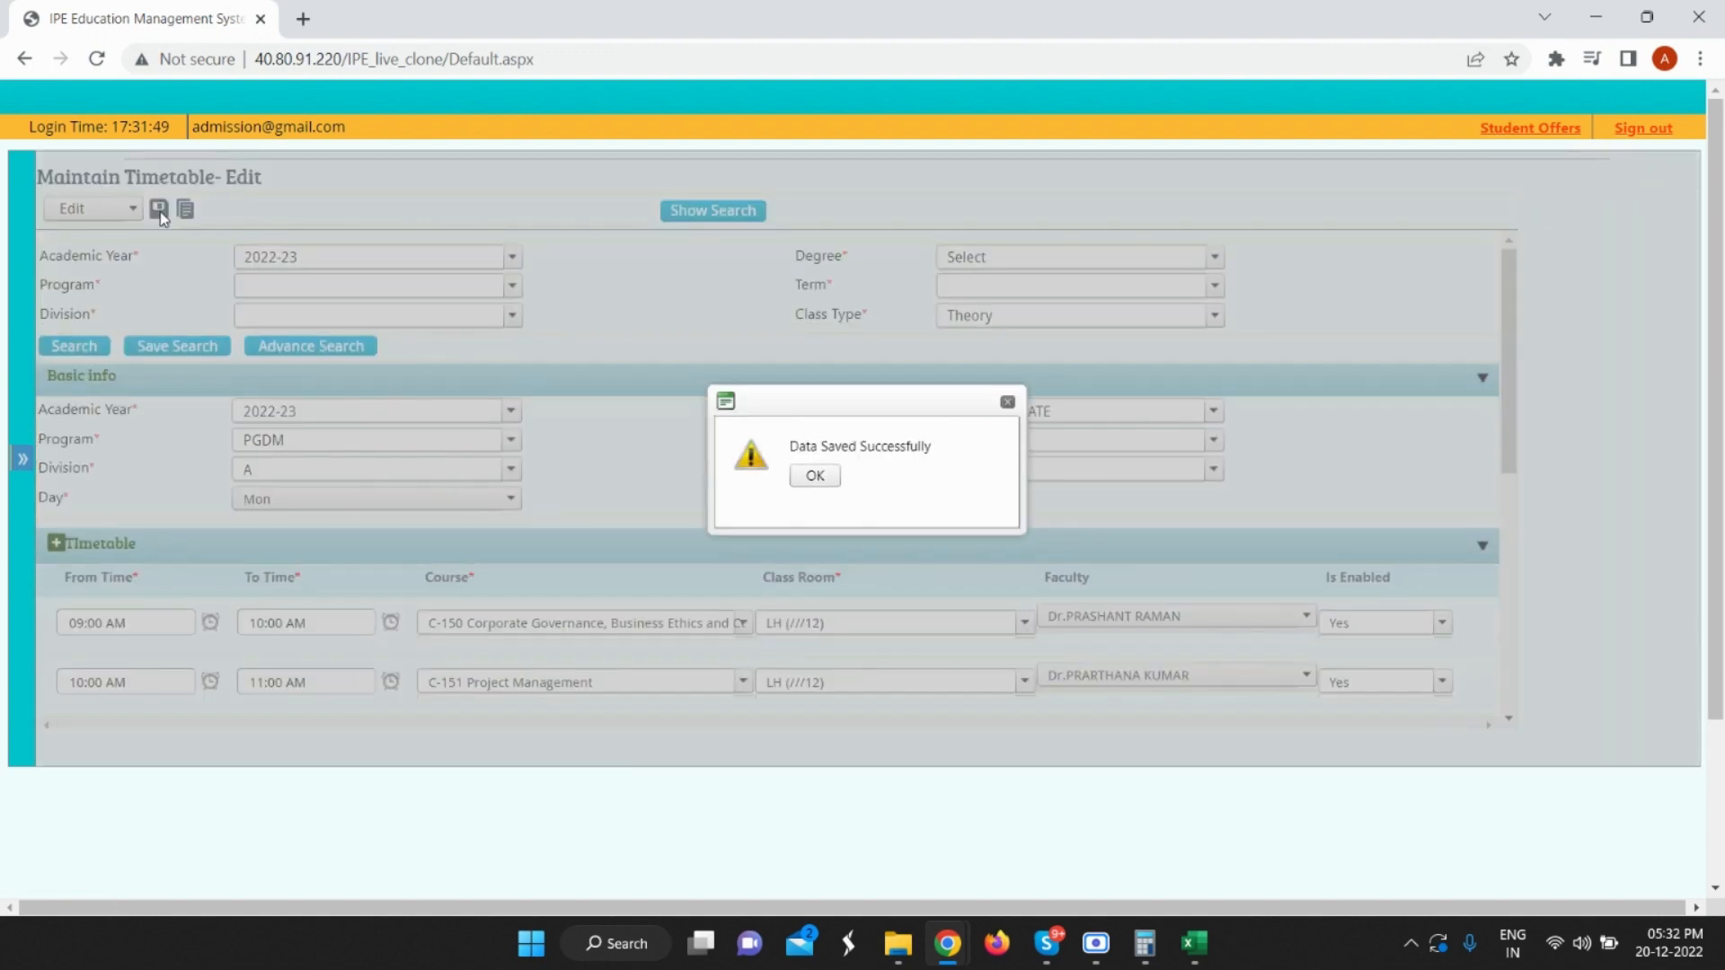
pyautogui.click(815, 477)
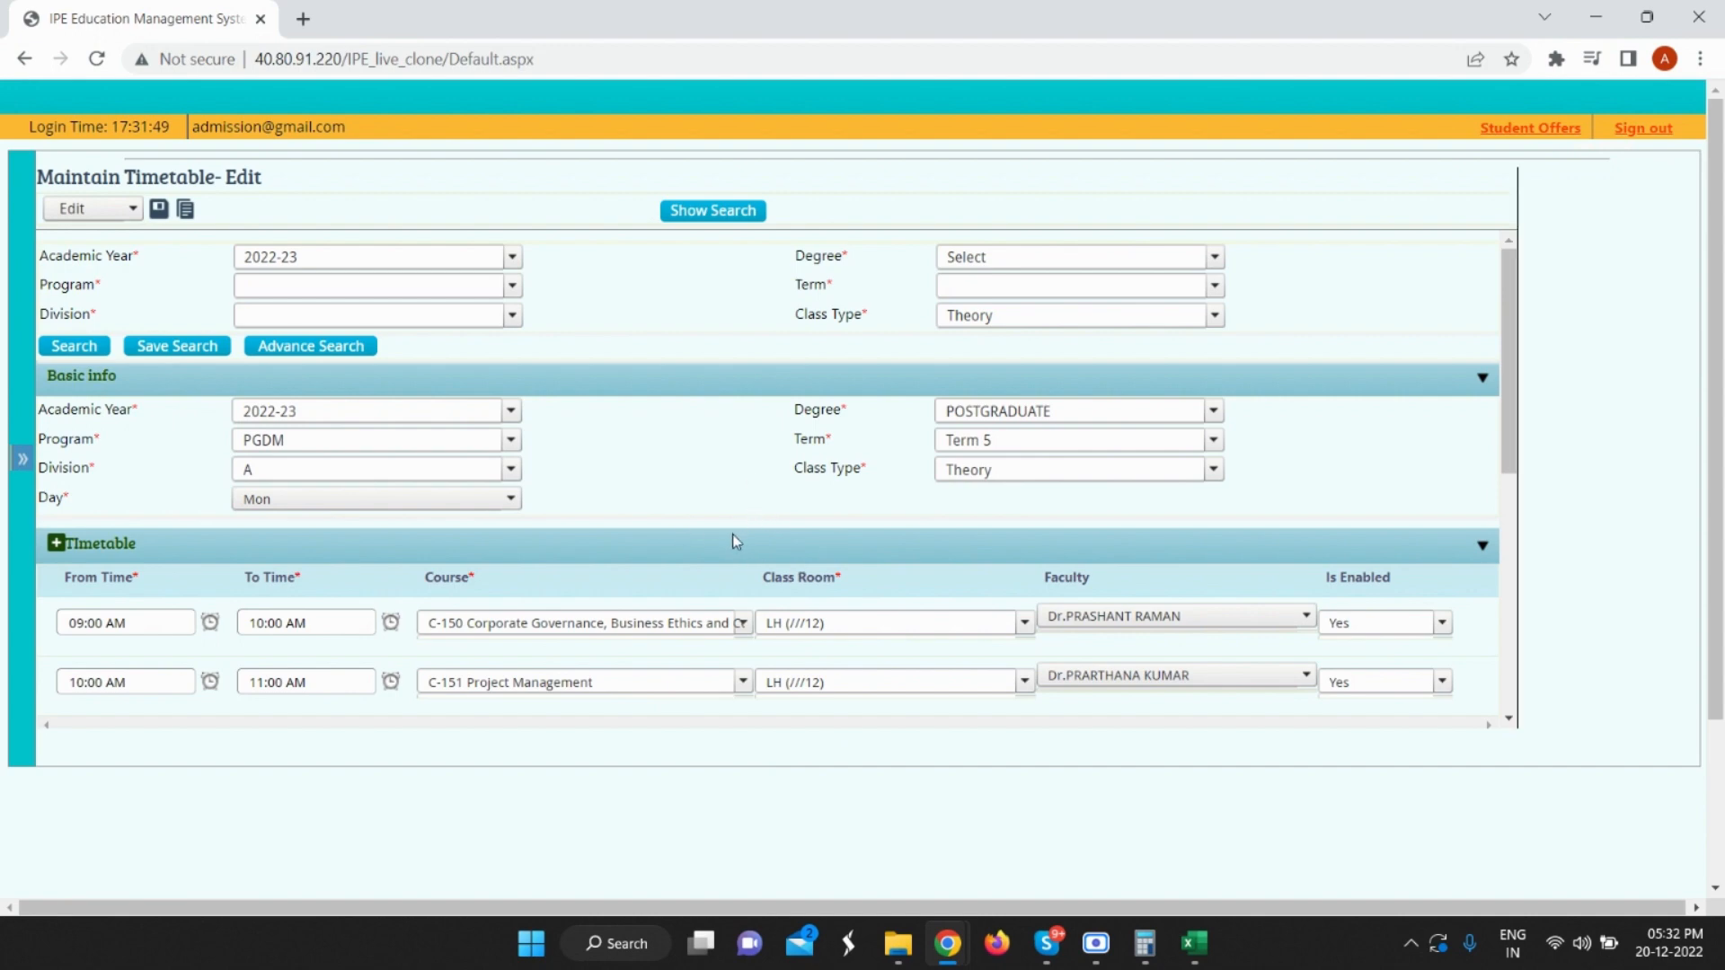
# Search for the POSTGRADUATE PGDM Term 5 timetable of division A and open its Mon record.
pyautogui.click(691, 212)
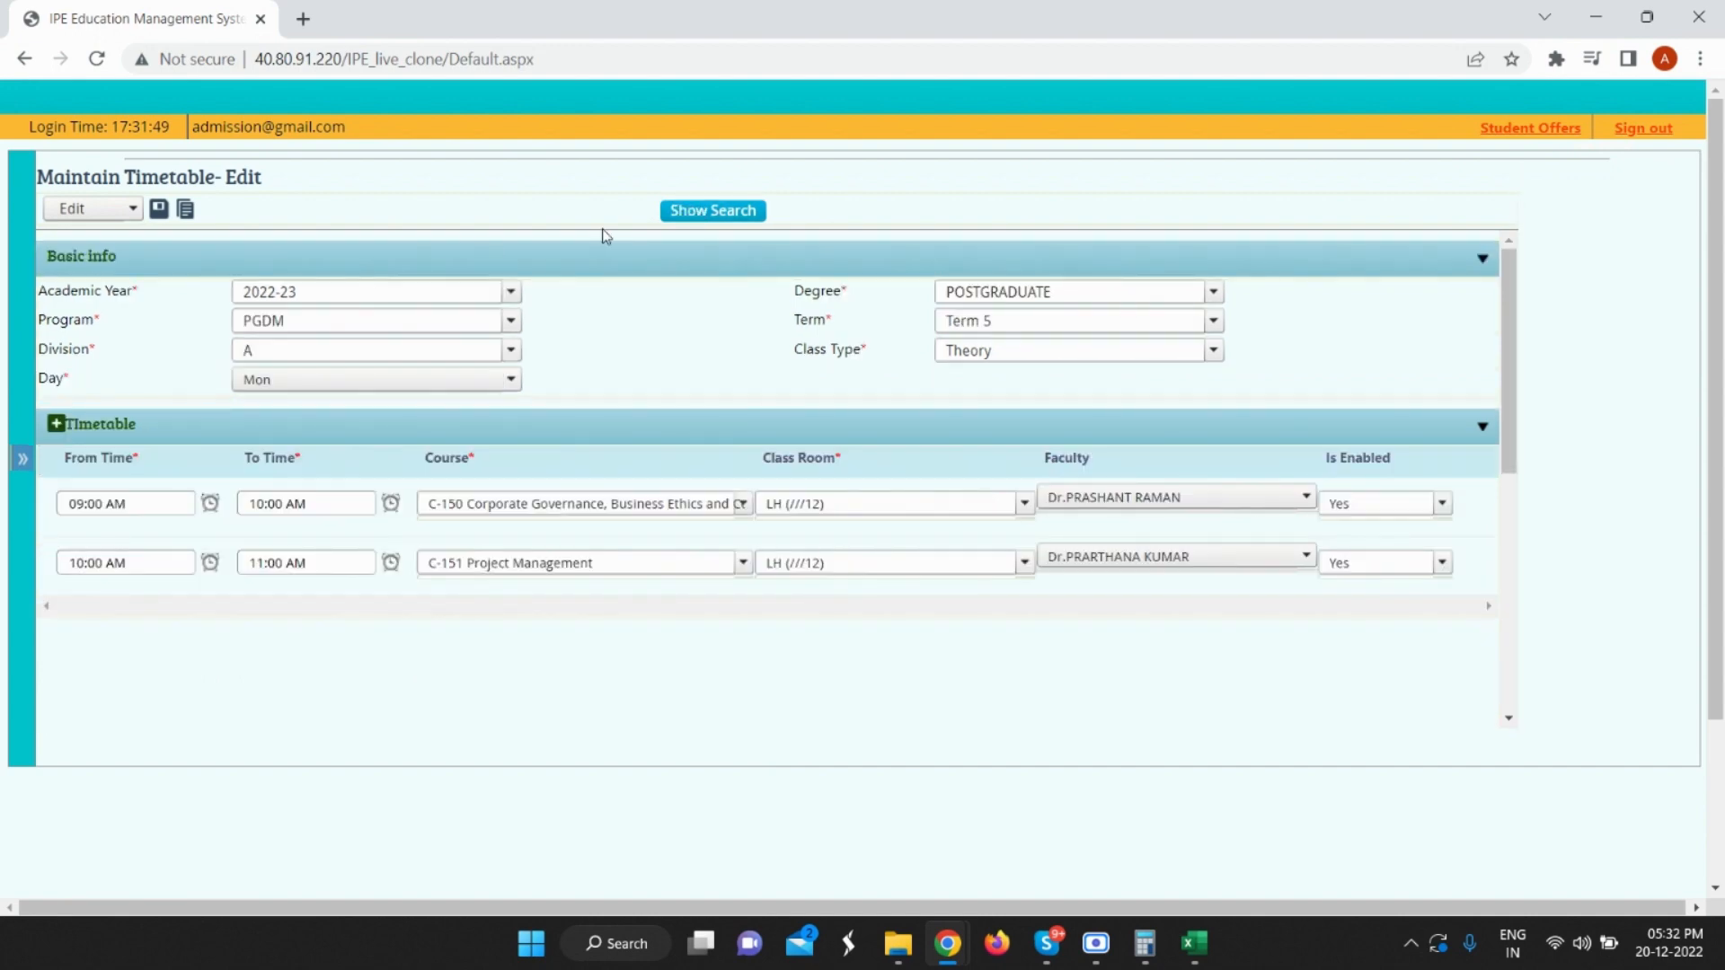
pyautogui.click(693, 214)
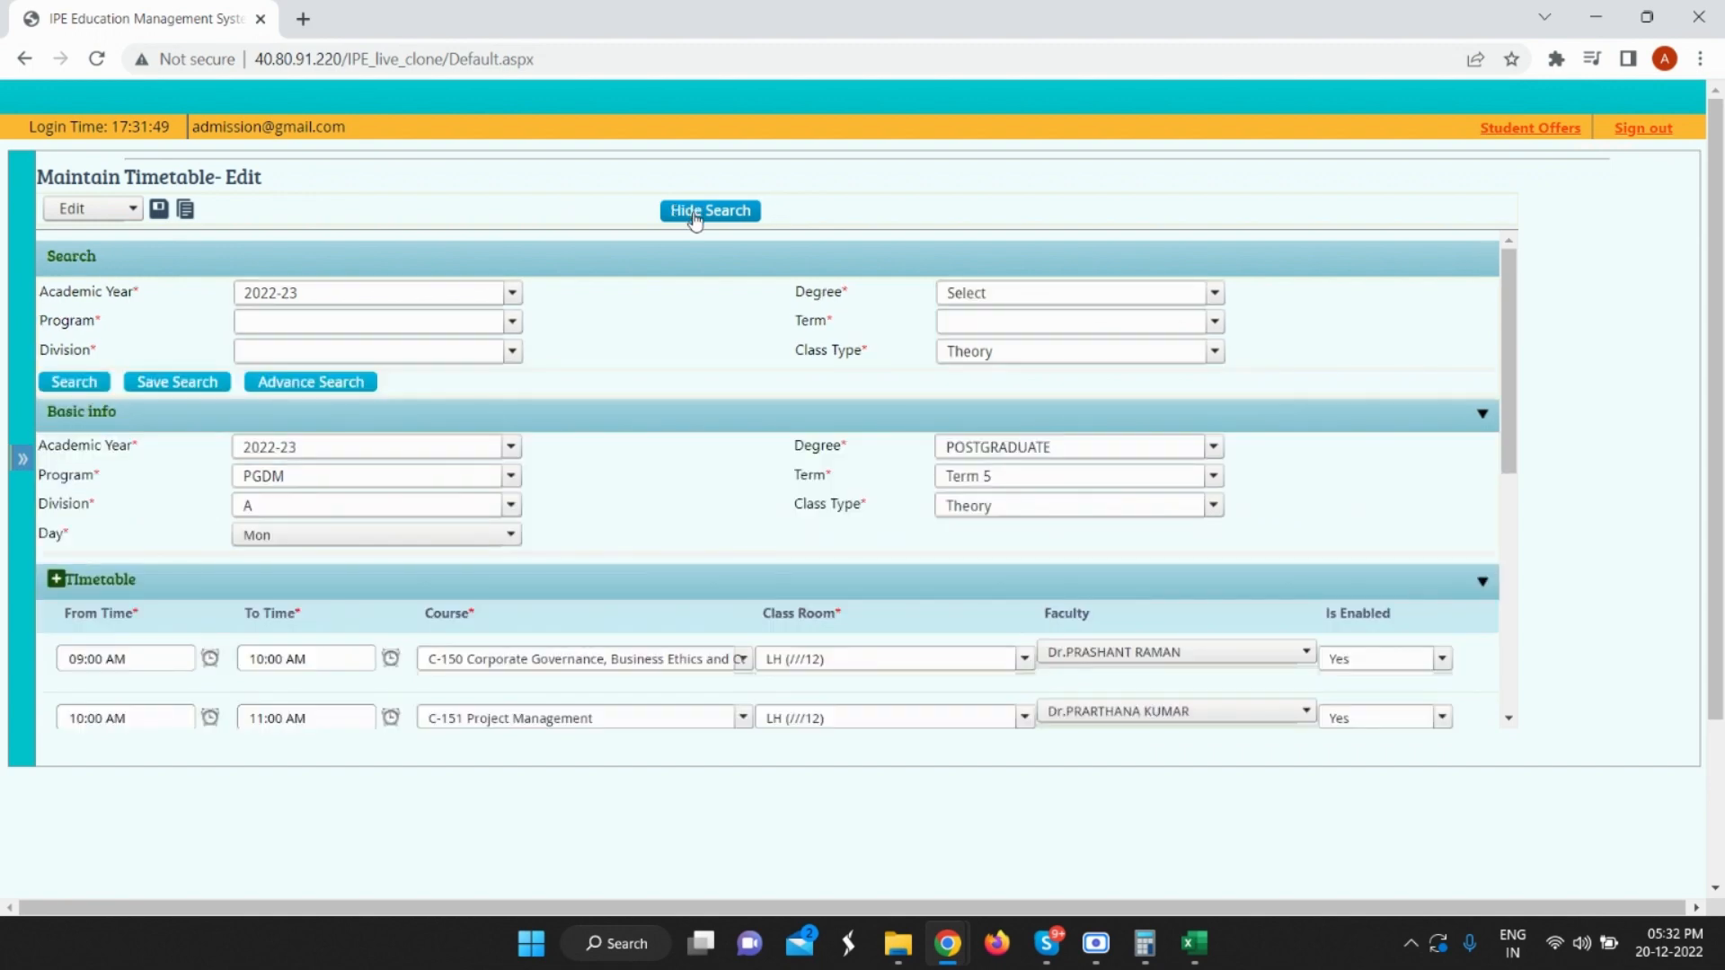
pyautogui.click(969, 291)
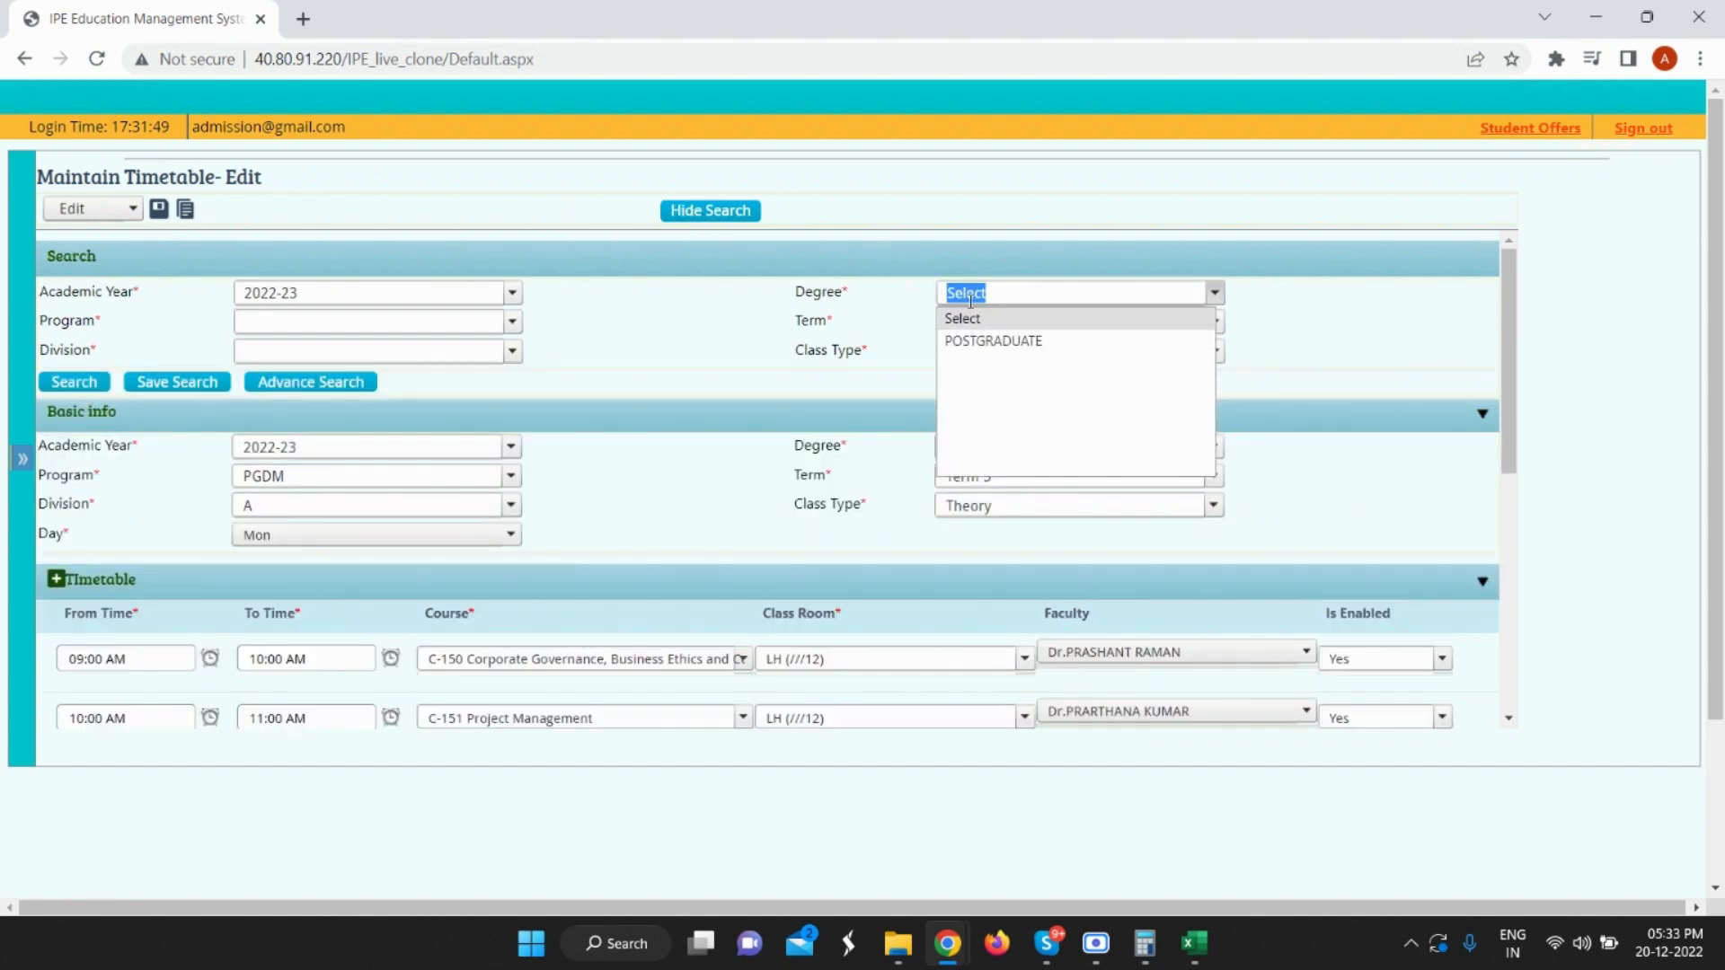
pyautogui.click(989, 342)
pyautogui.click(345, 323)
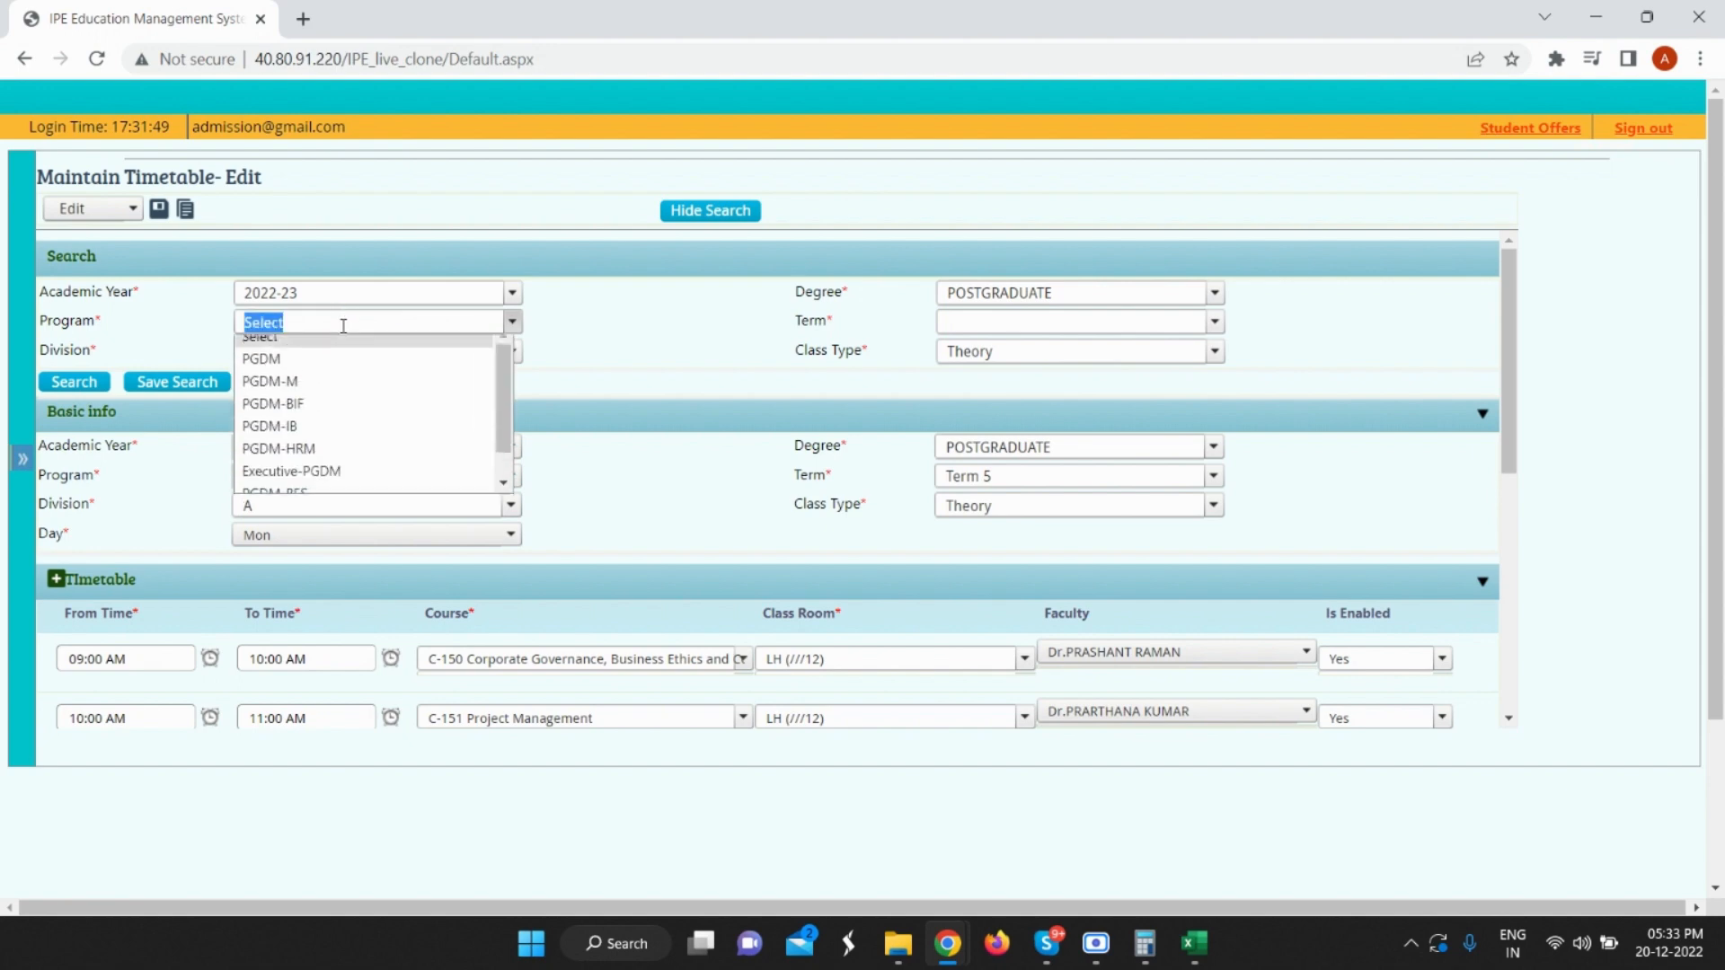
pyautogui.click(347, 371)
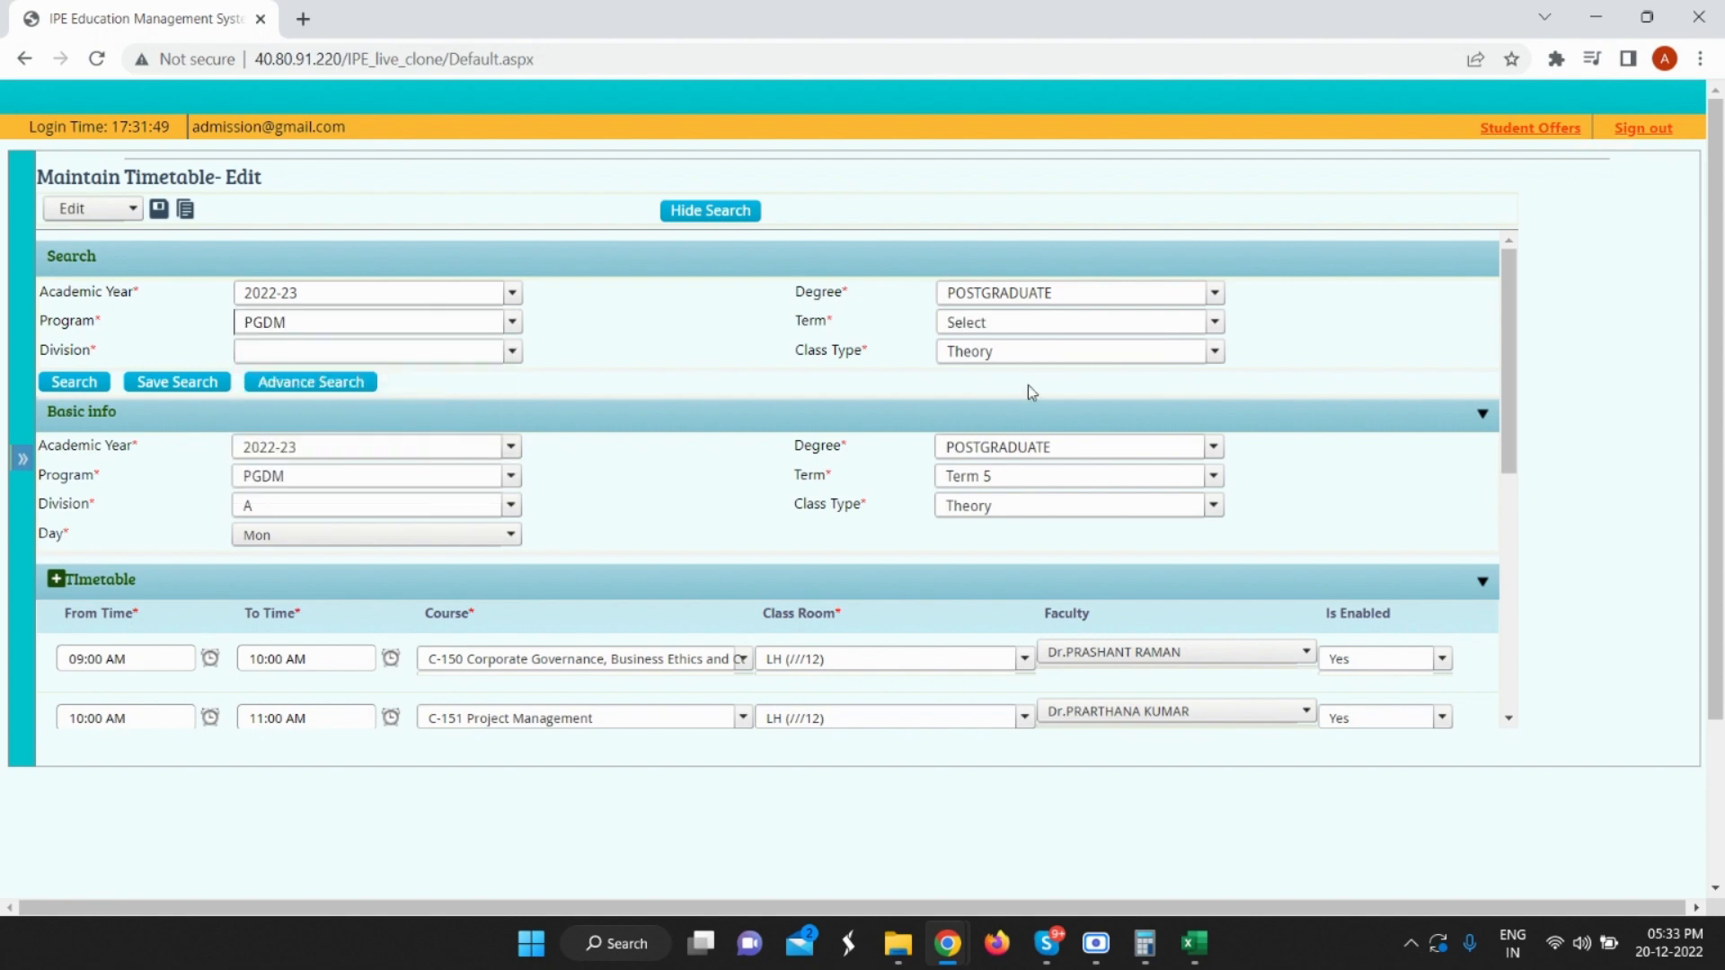
pyautogui.click(1013, 321)
pyautogui.click(989, 461)
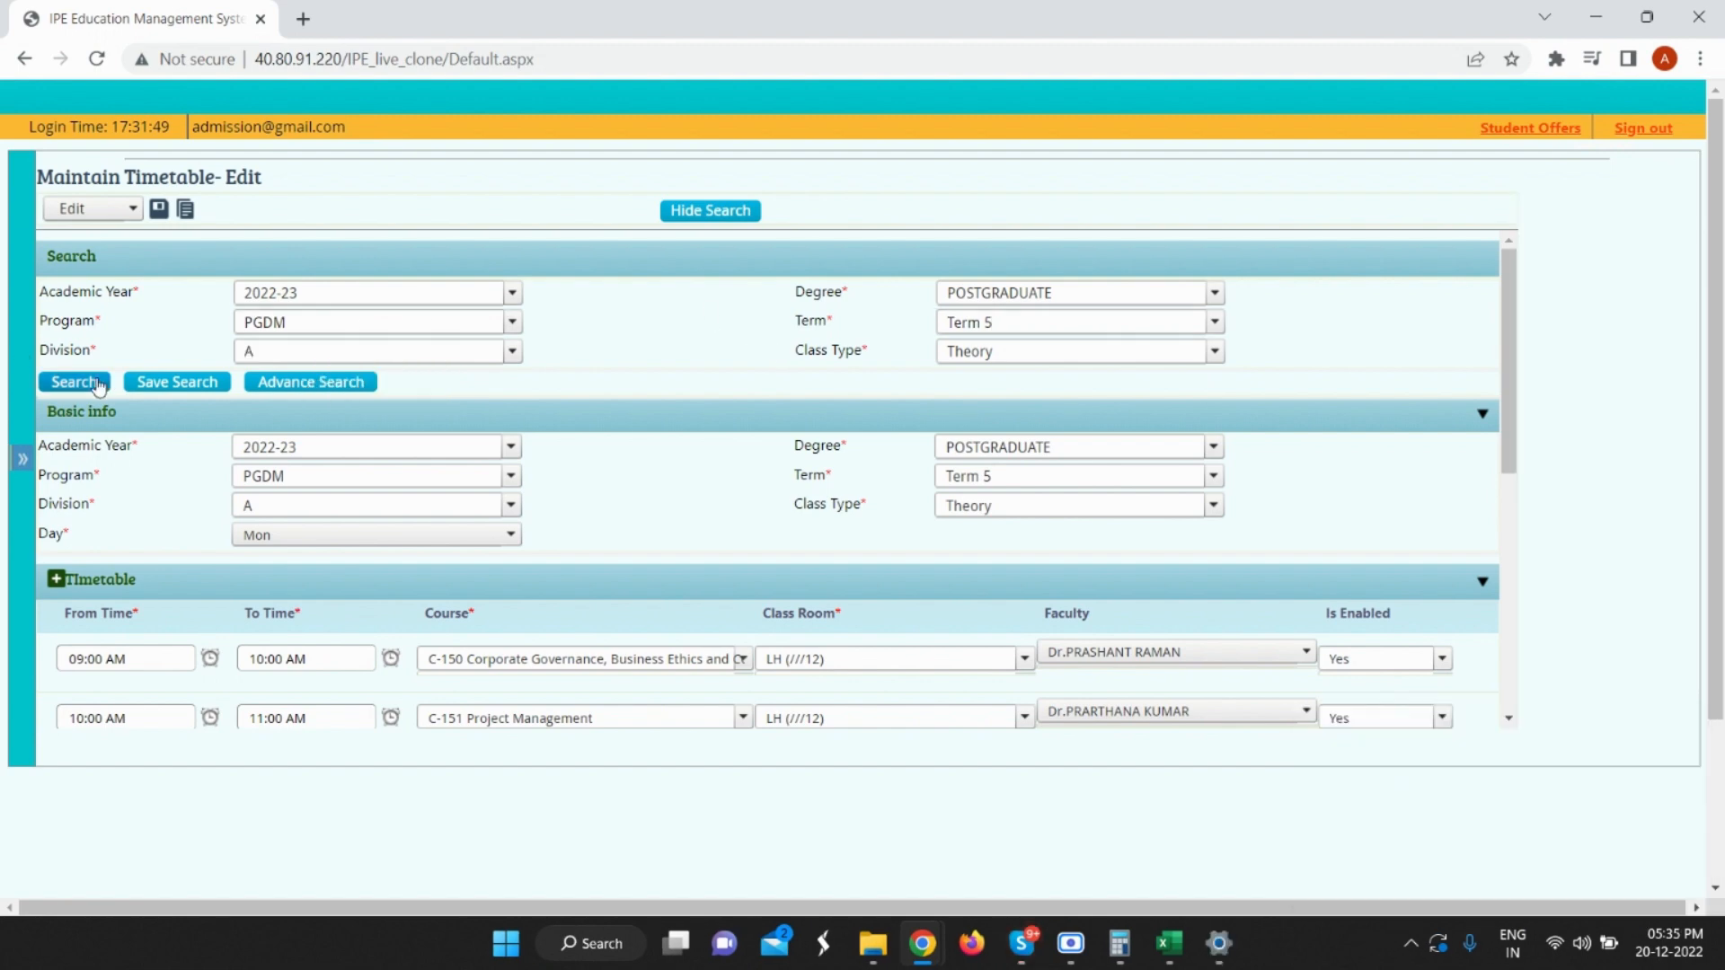
pyautogui.click(89, 384)
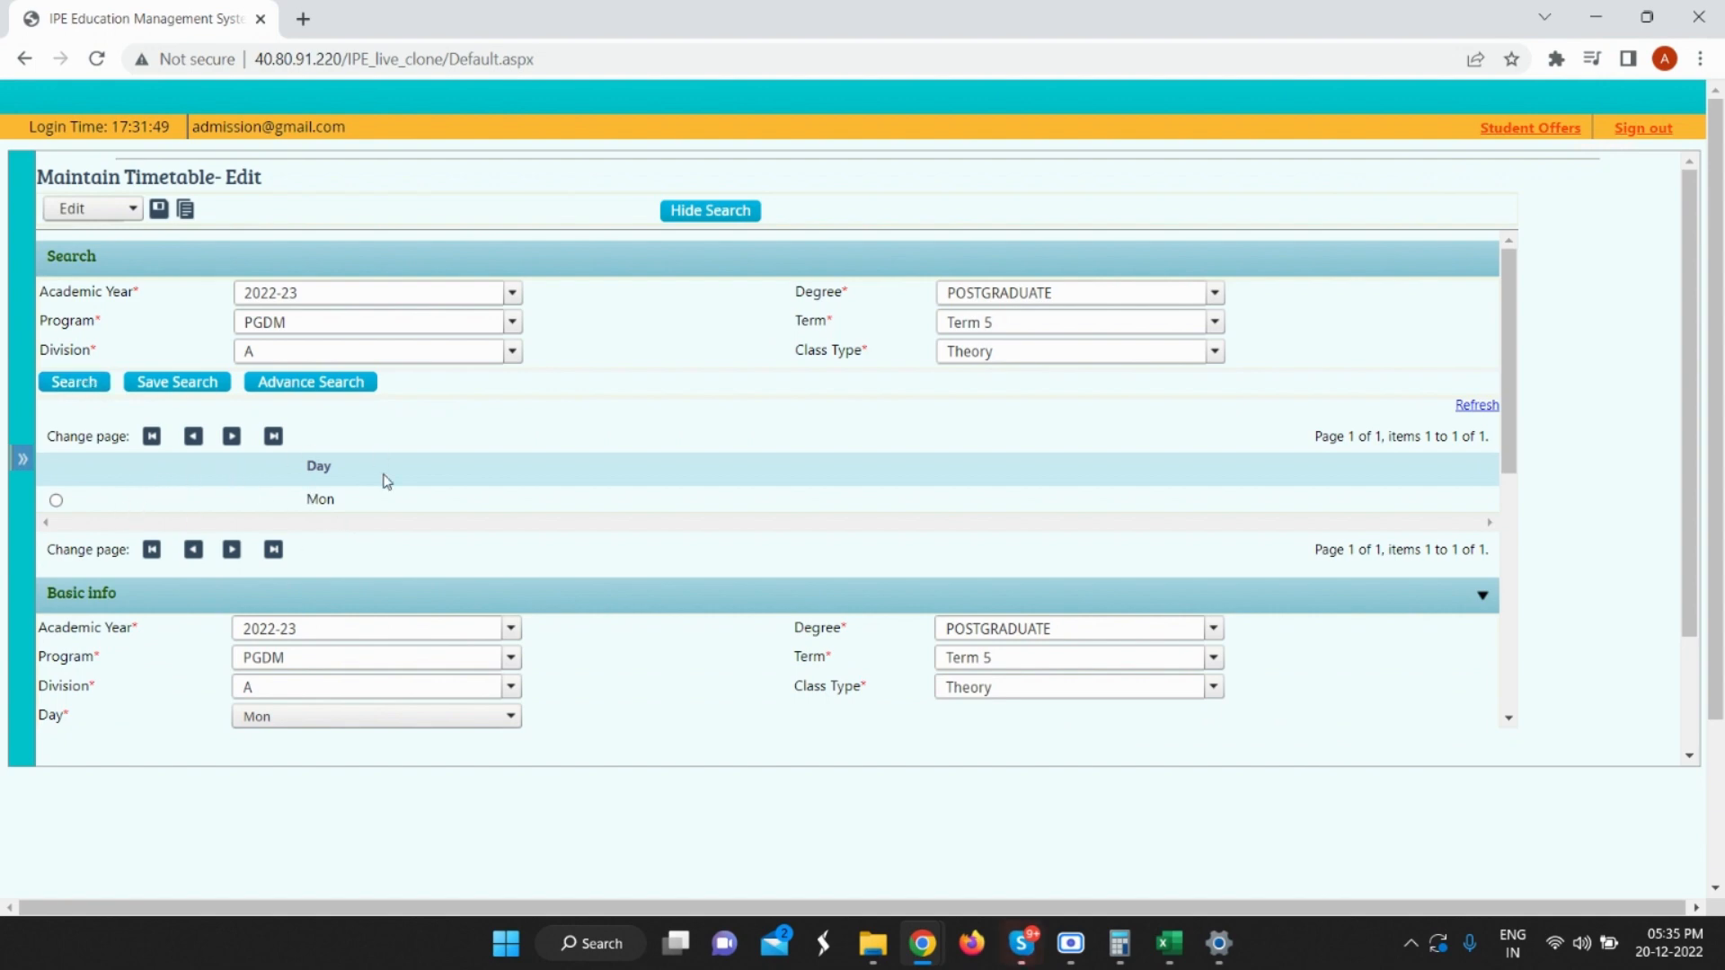
pyautogui.click(57, 504)
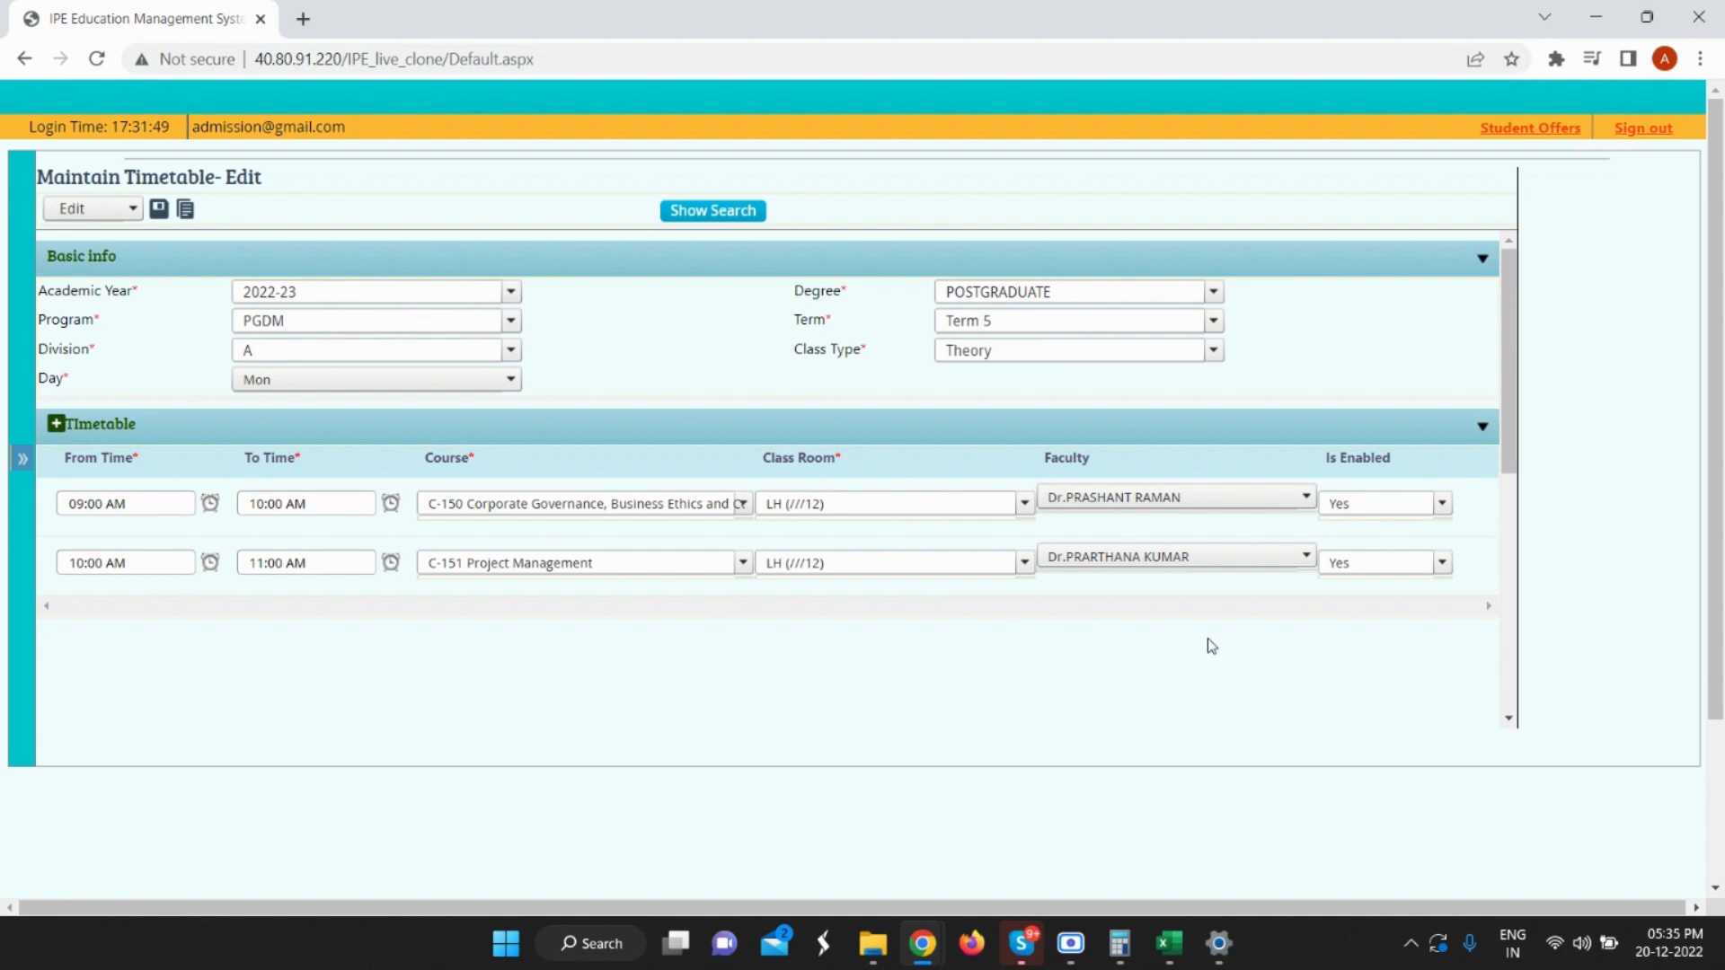
# Replace the faculty of the Project Management row with the second listed faculty member, and save the timetable.
pyautogui.click(1165, 556)
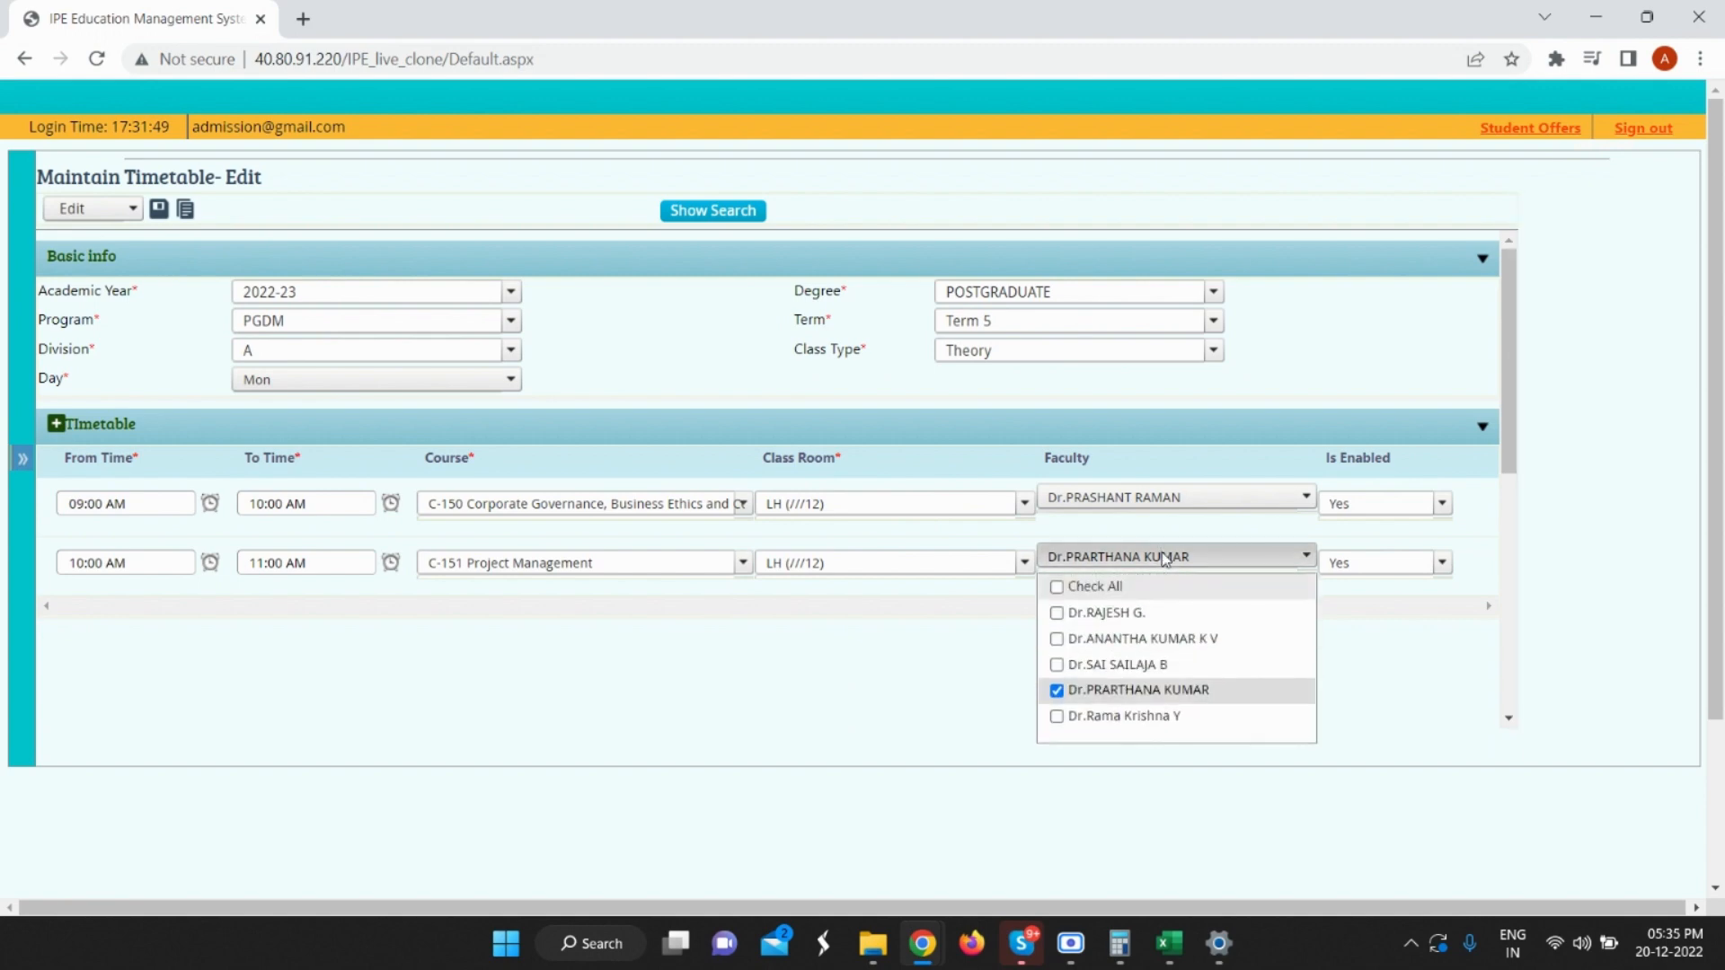
pyautogui.click(1146, 640)
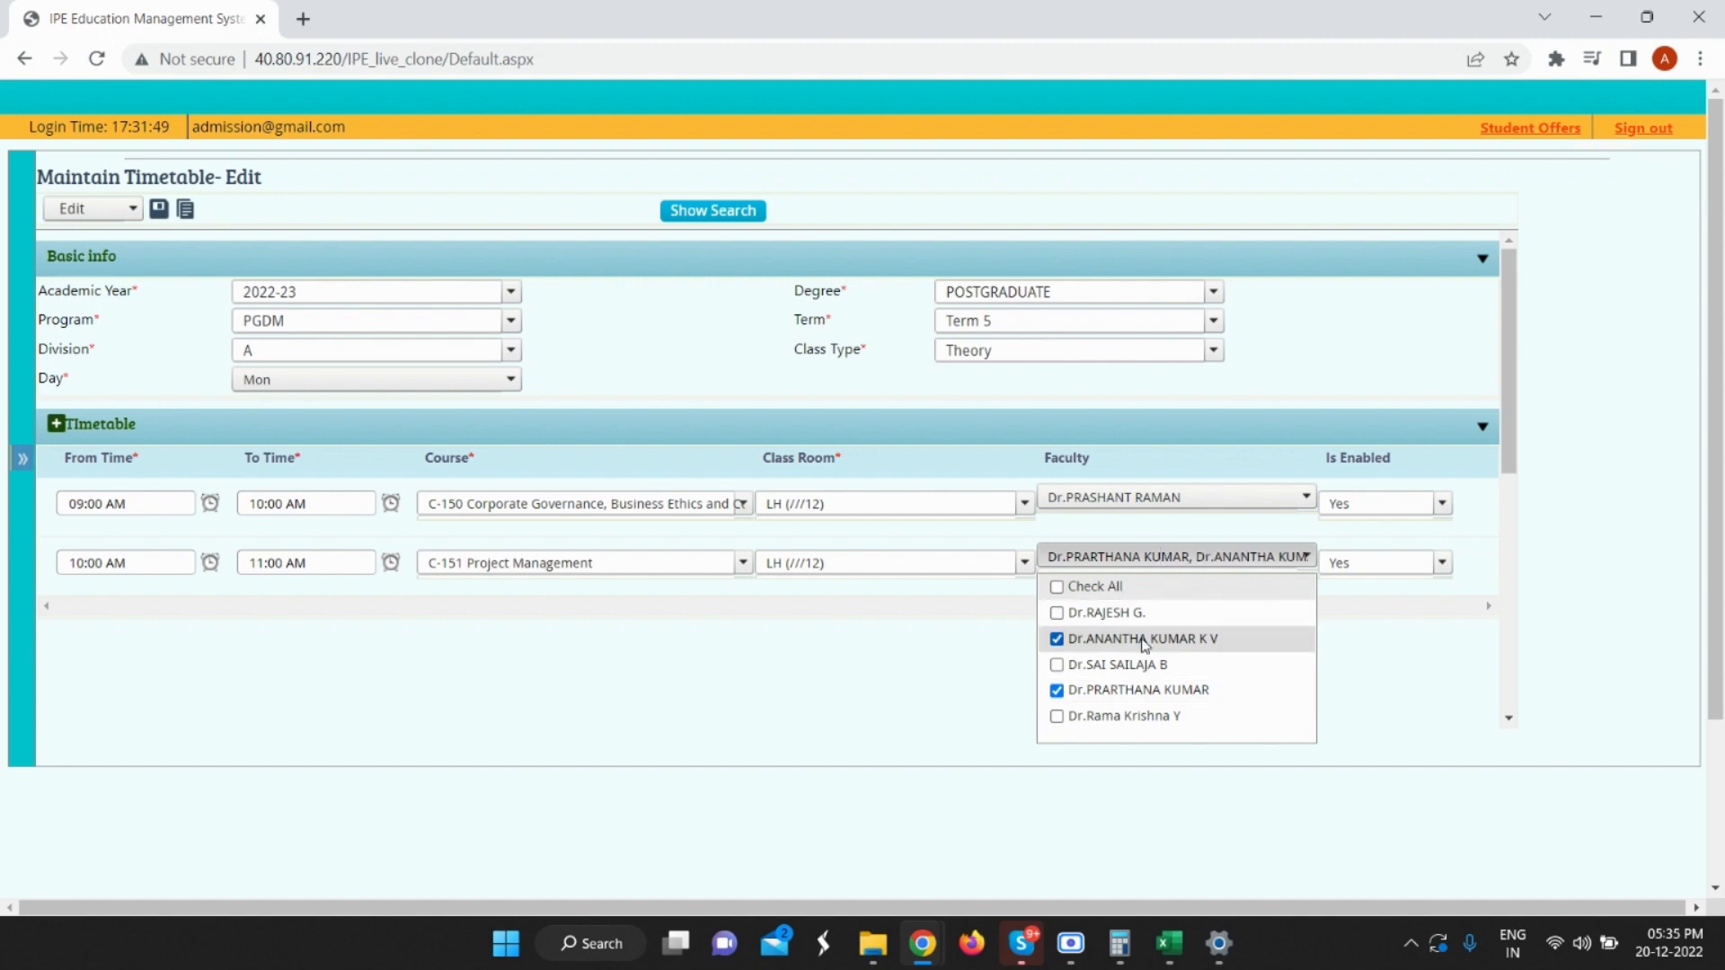
pyautogui.click(1148, 692)
pyautogui.click(955, 620)
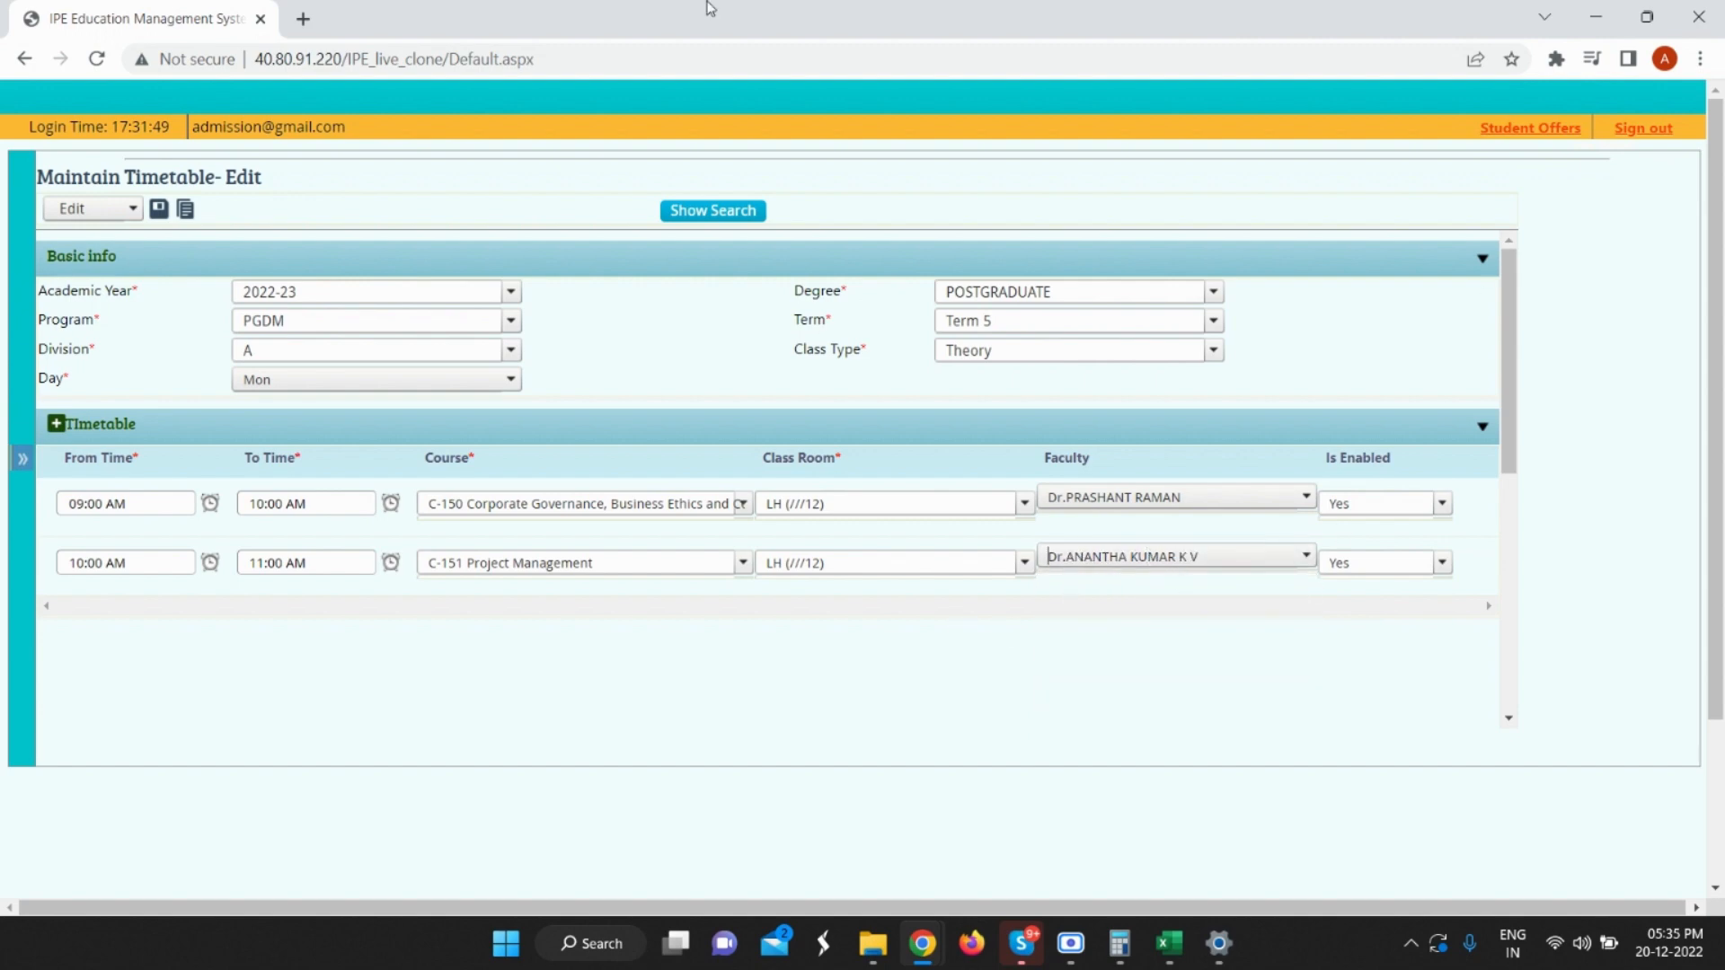
pyautogui.click(161, 210)
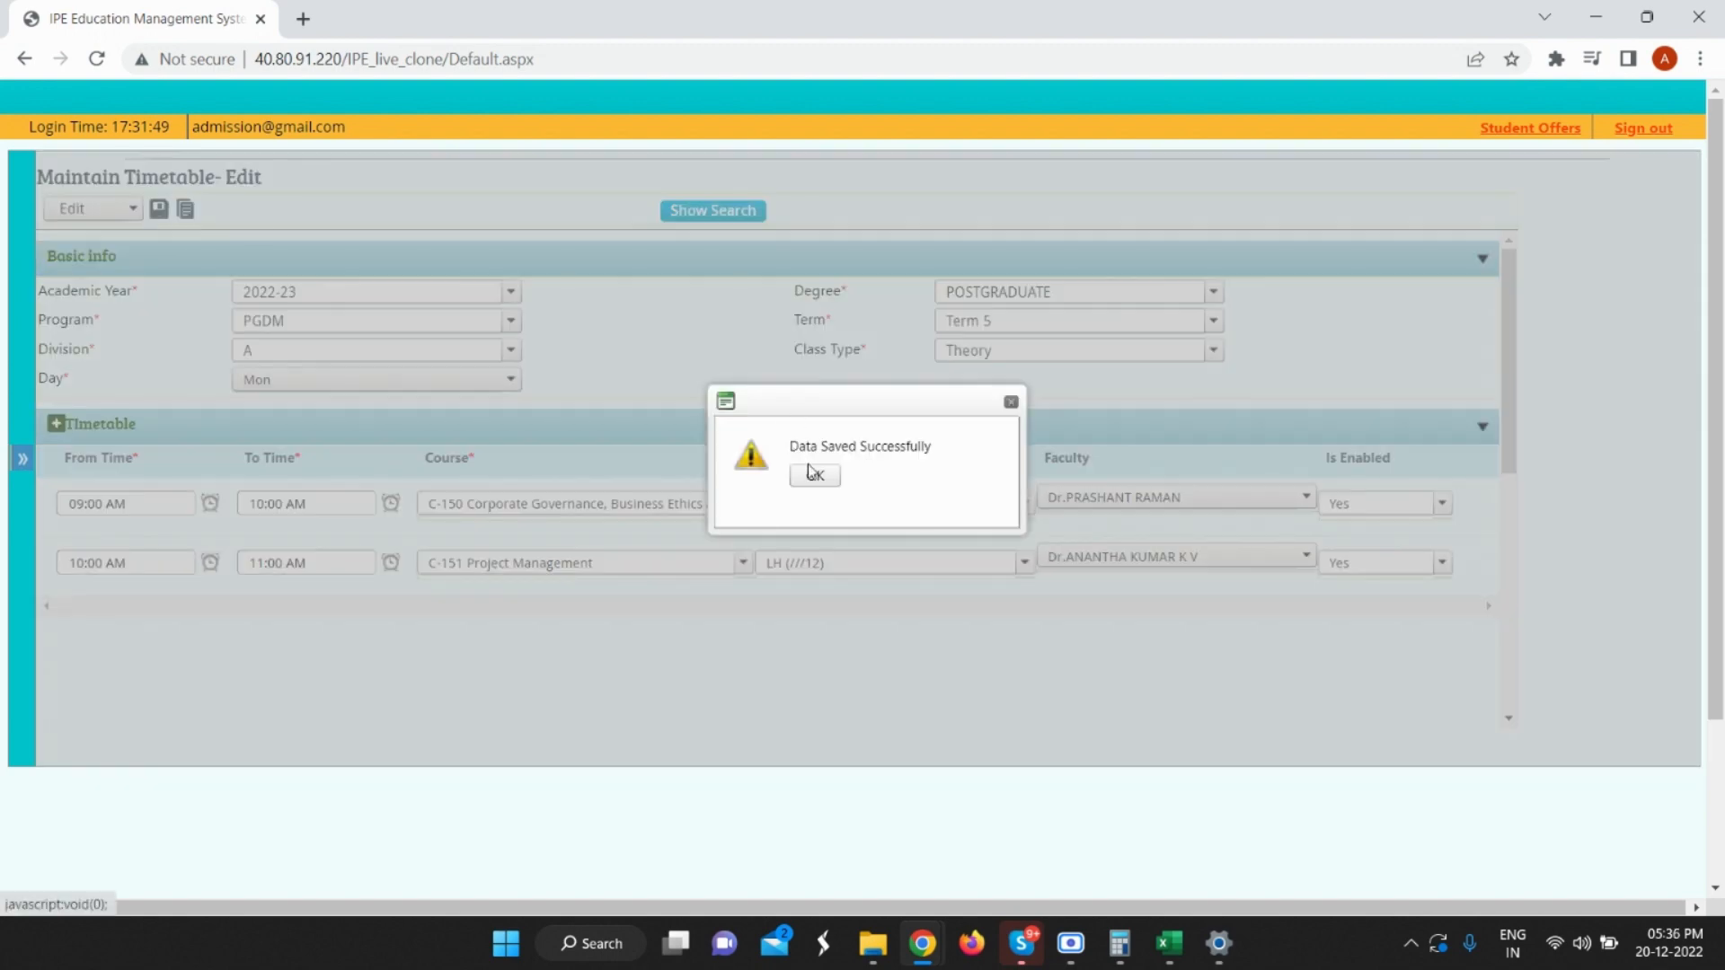
pyautogui.click(814, 473)
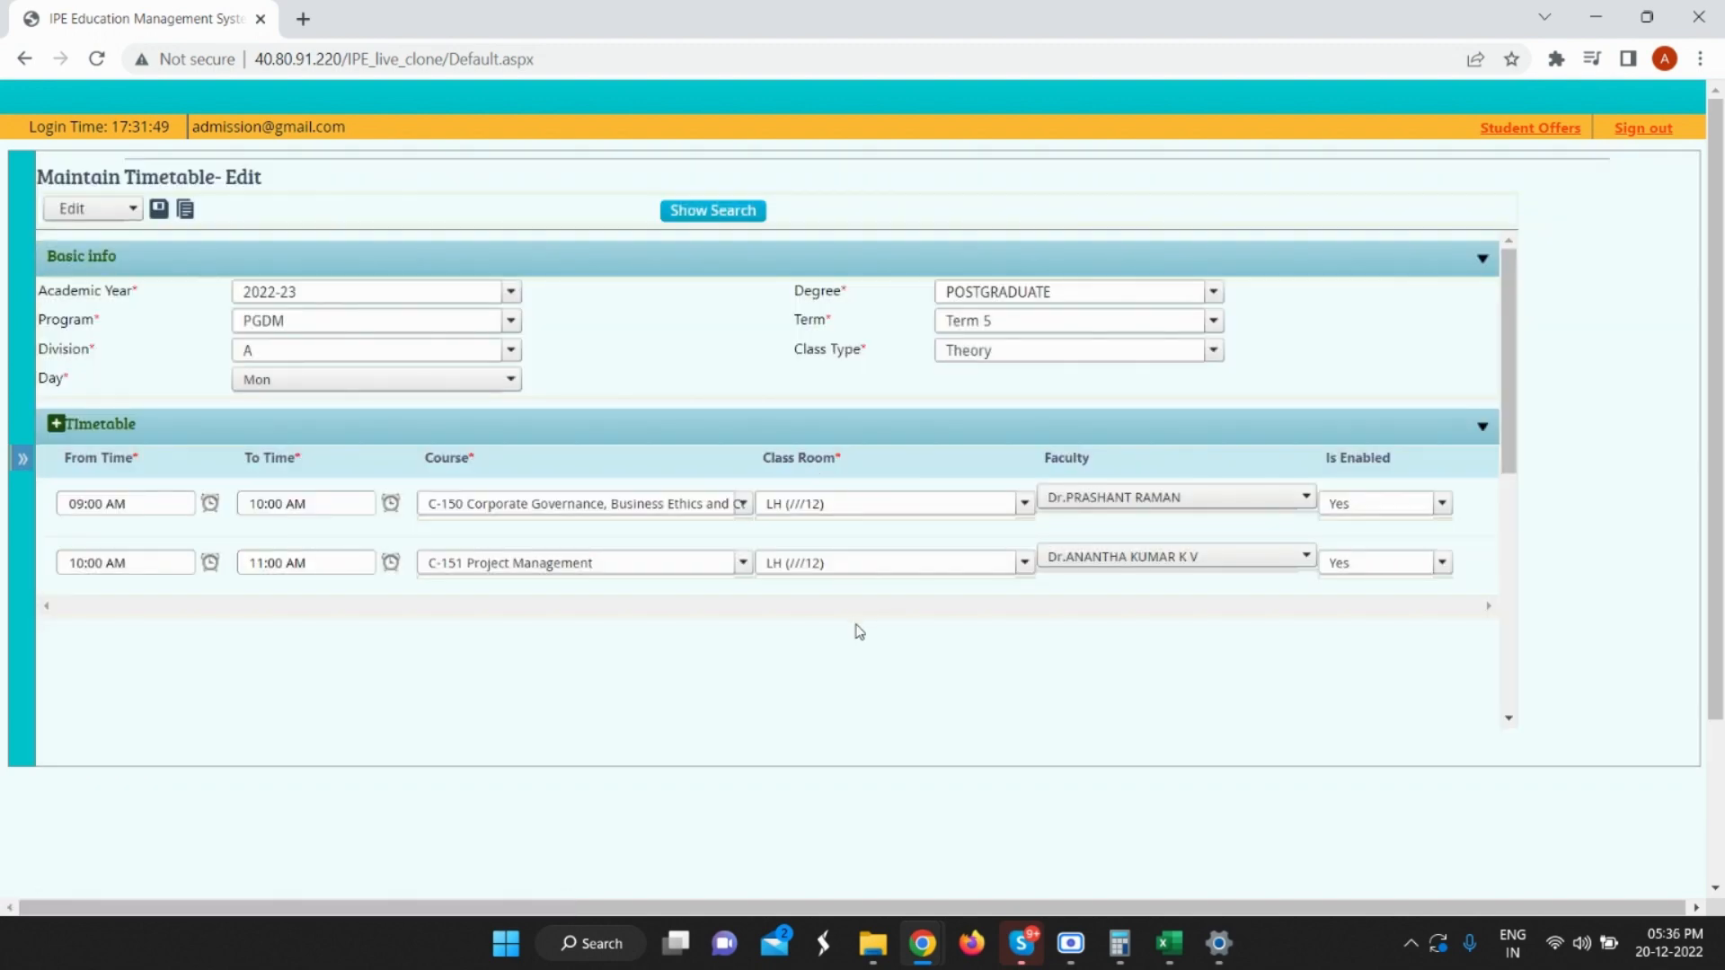
# Change the class room of the Project Management row to LH (///15) and save the timetable.
pyautogui.click(845, 564)
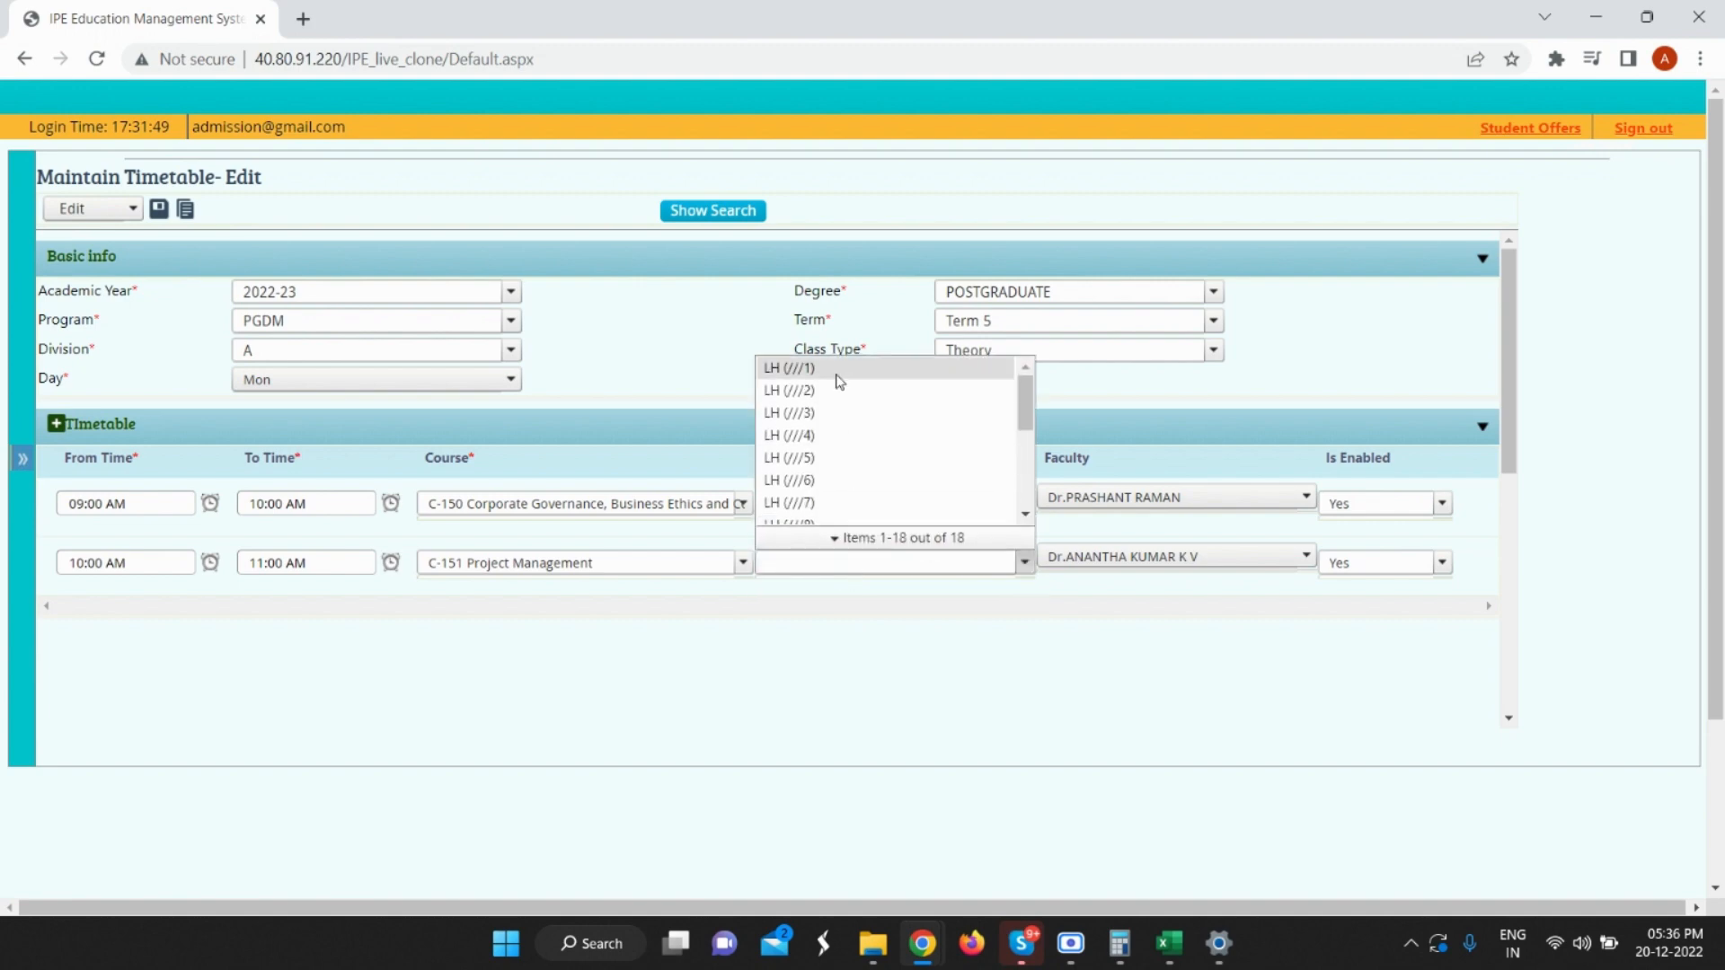
pyautogui.scroll(-3, 836, 395)
pyautogui.click(837, 454)
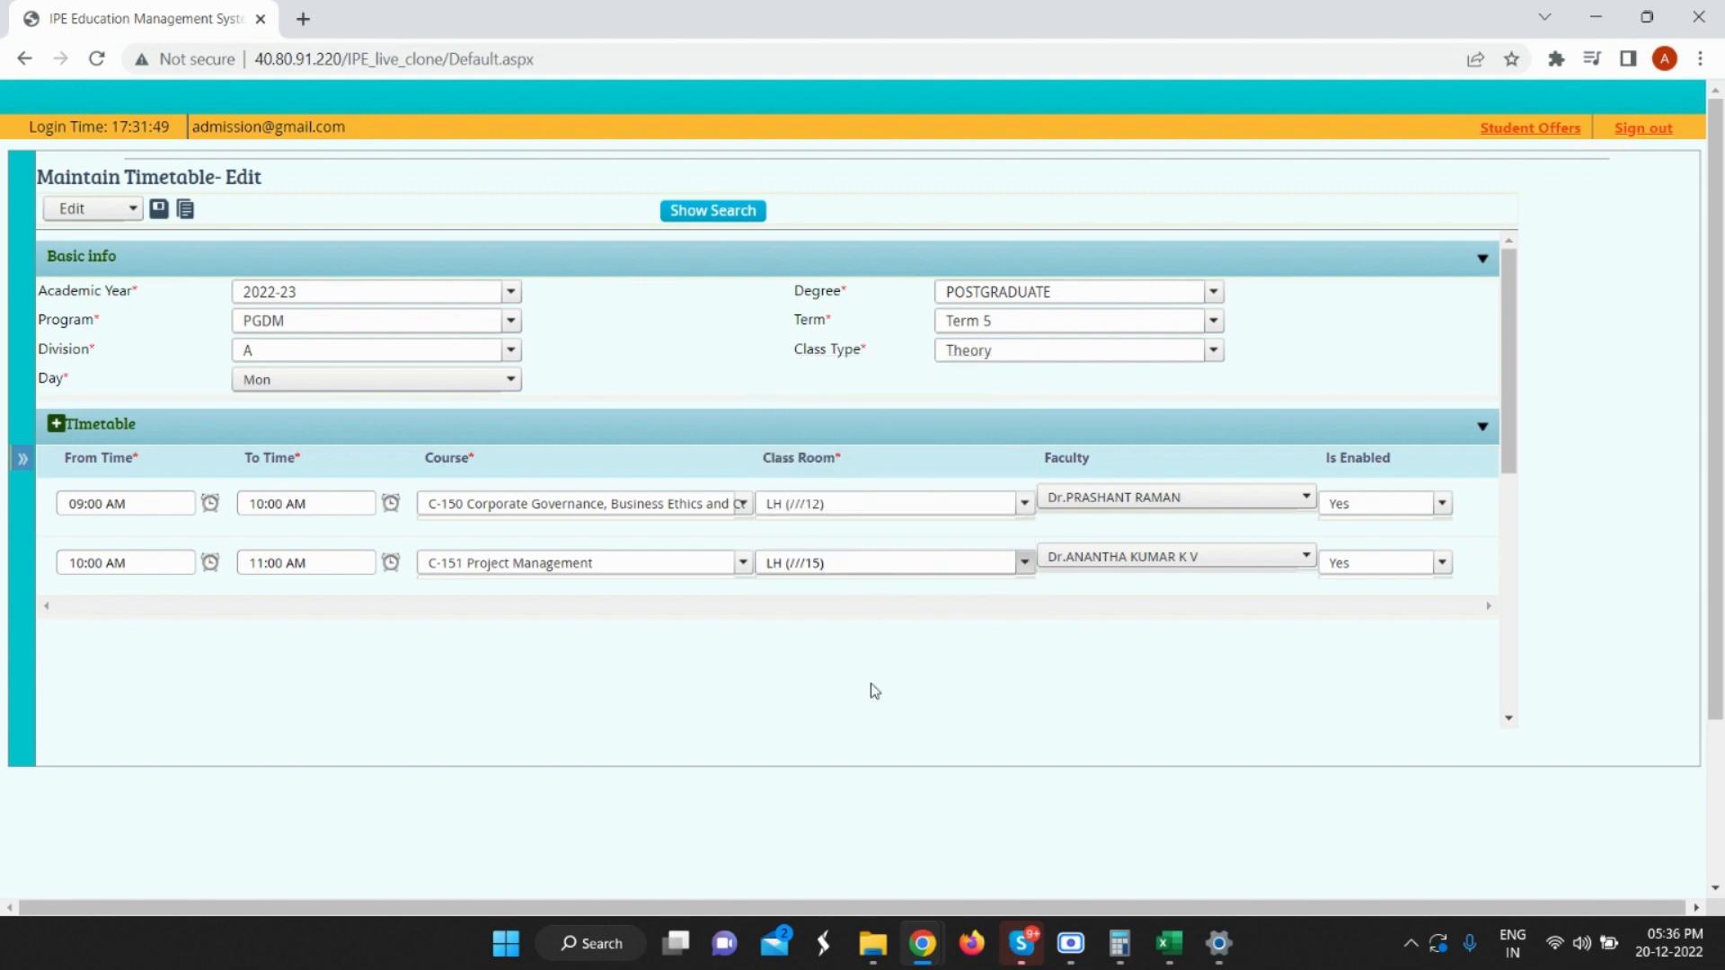
pyautogui.click(159, 211)
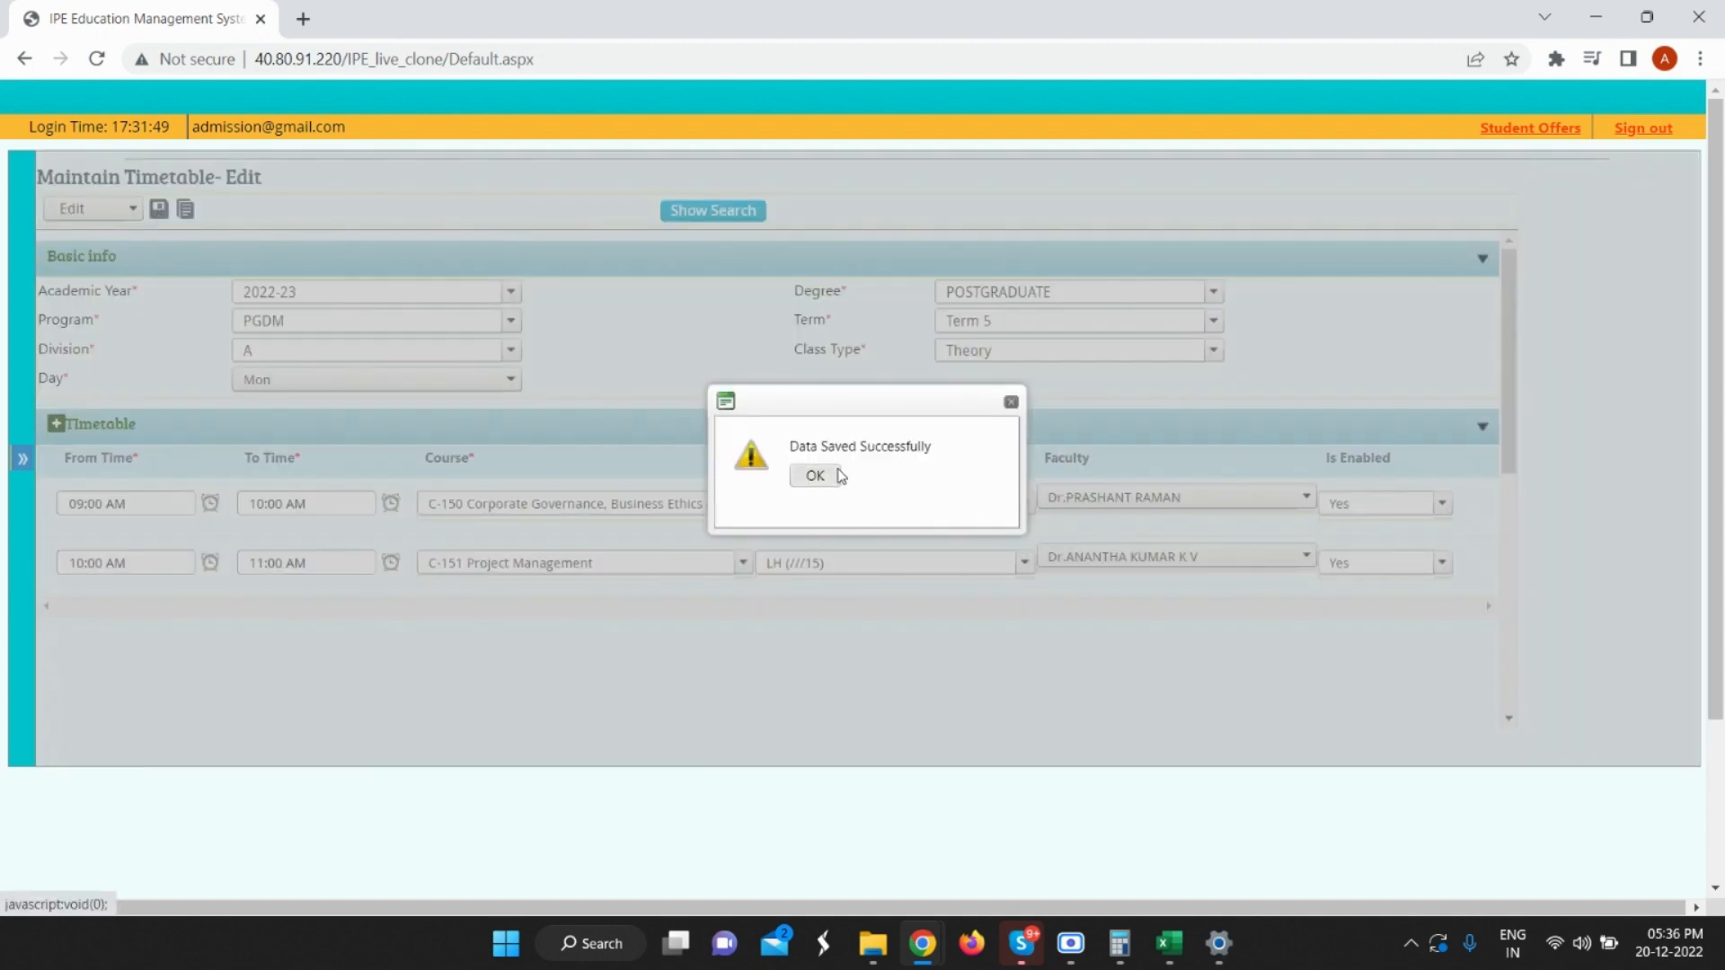
pyautogui.click(829, 484)
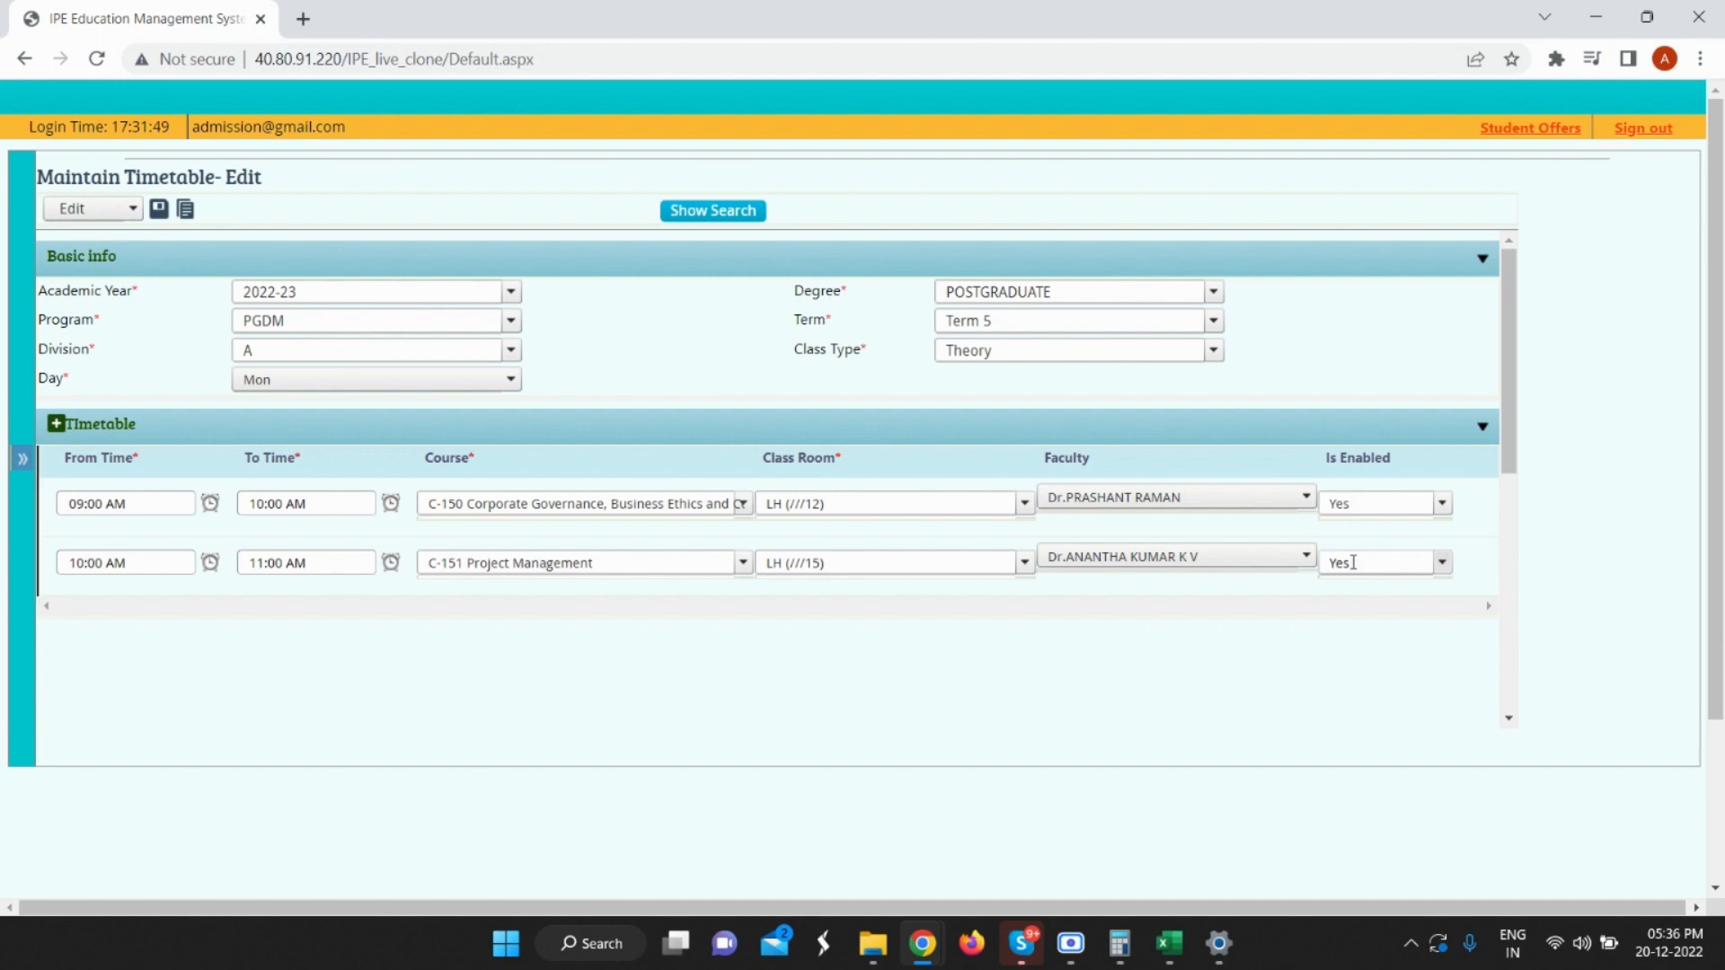
# Disable the 10:00 AM Project Management row by setting Is Enabled to No, and save the timetable.
pyautogui.click(1441, 562)
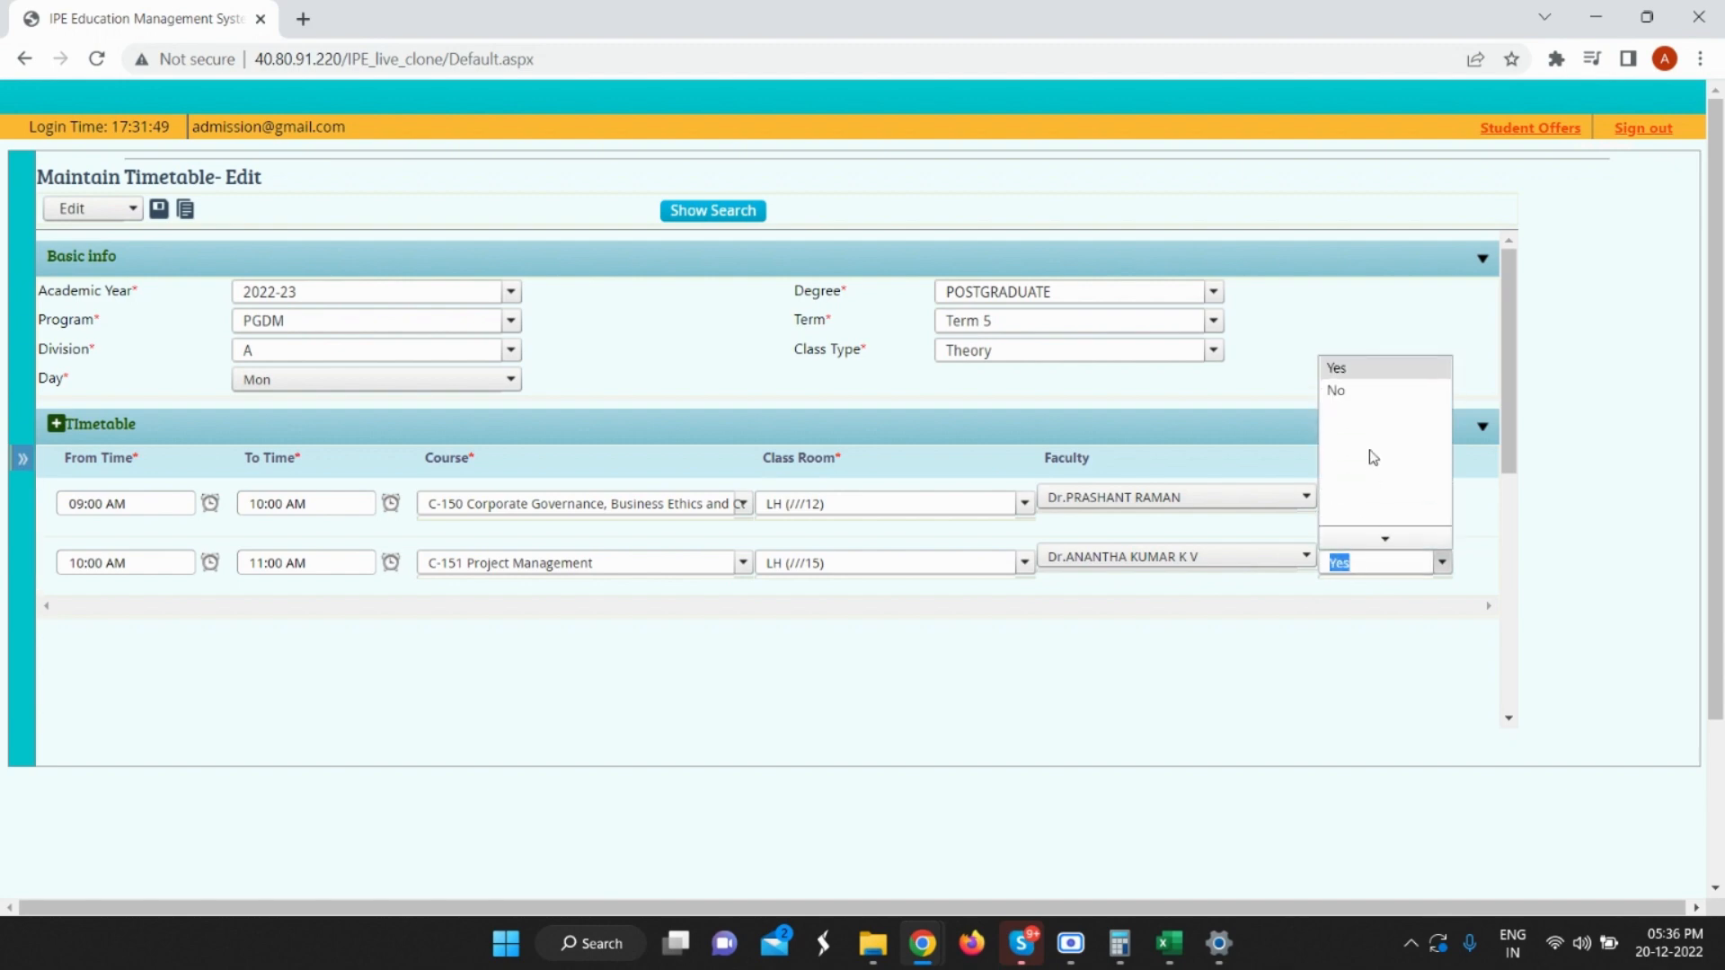
pyautogui.click(1346, 392)
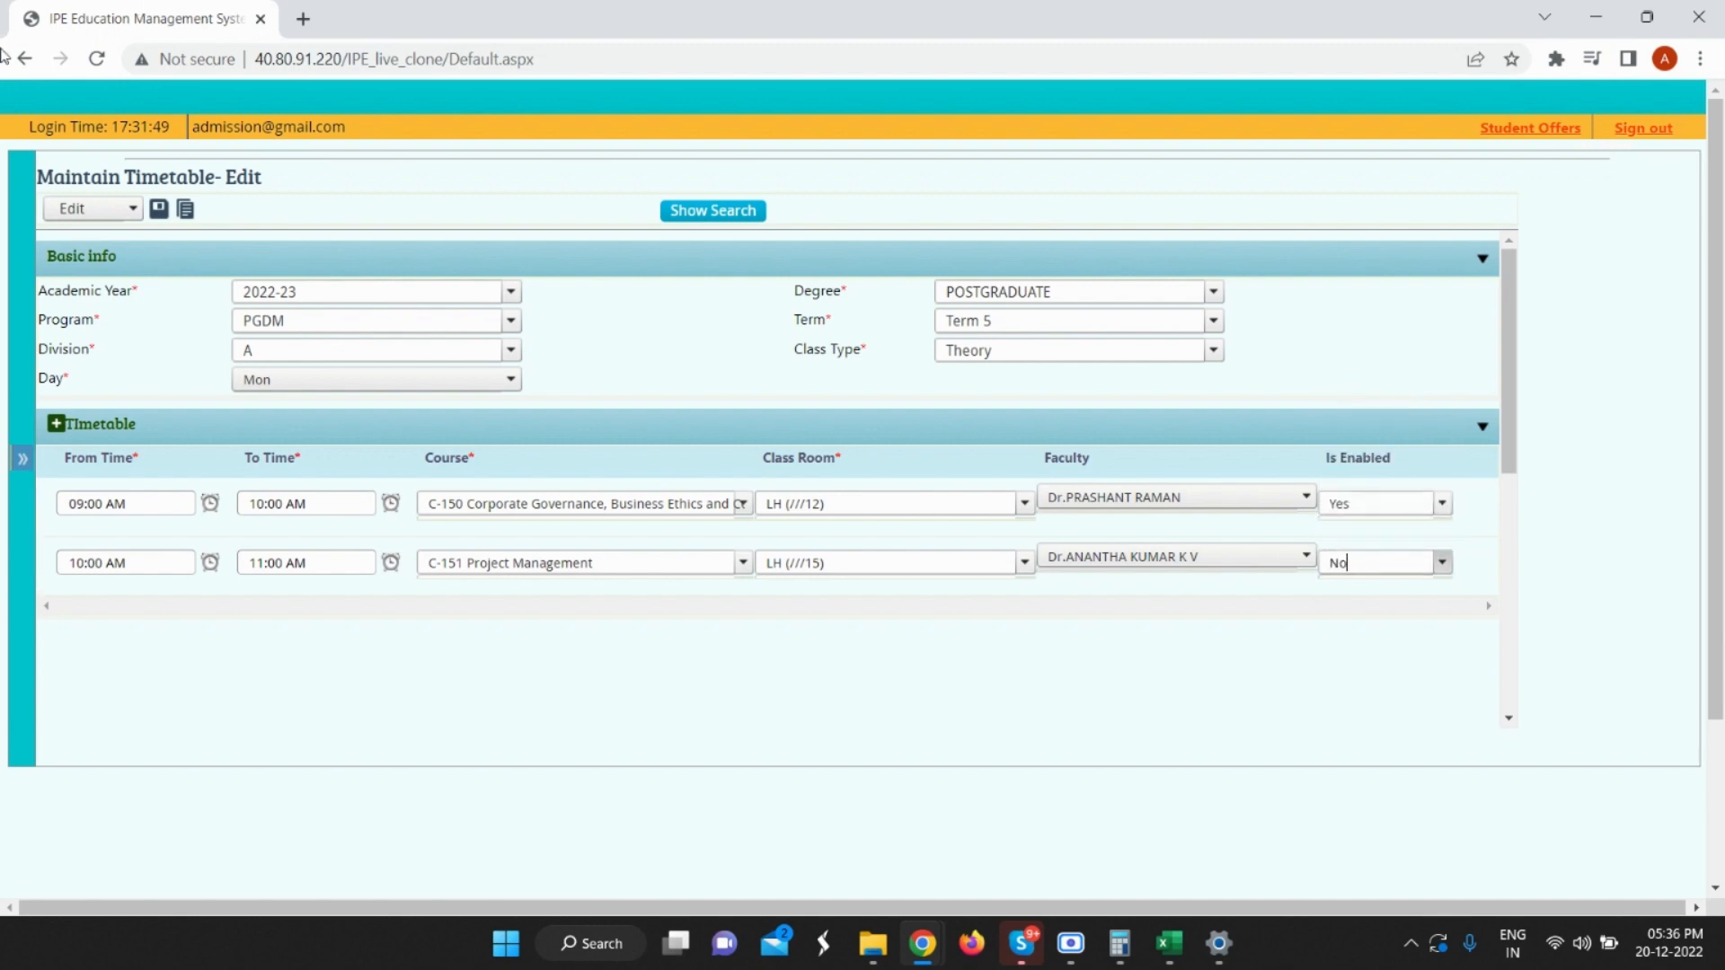
pyautogui.click(158, 208)
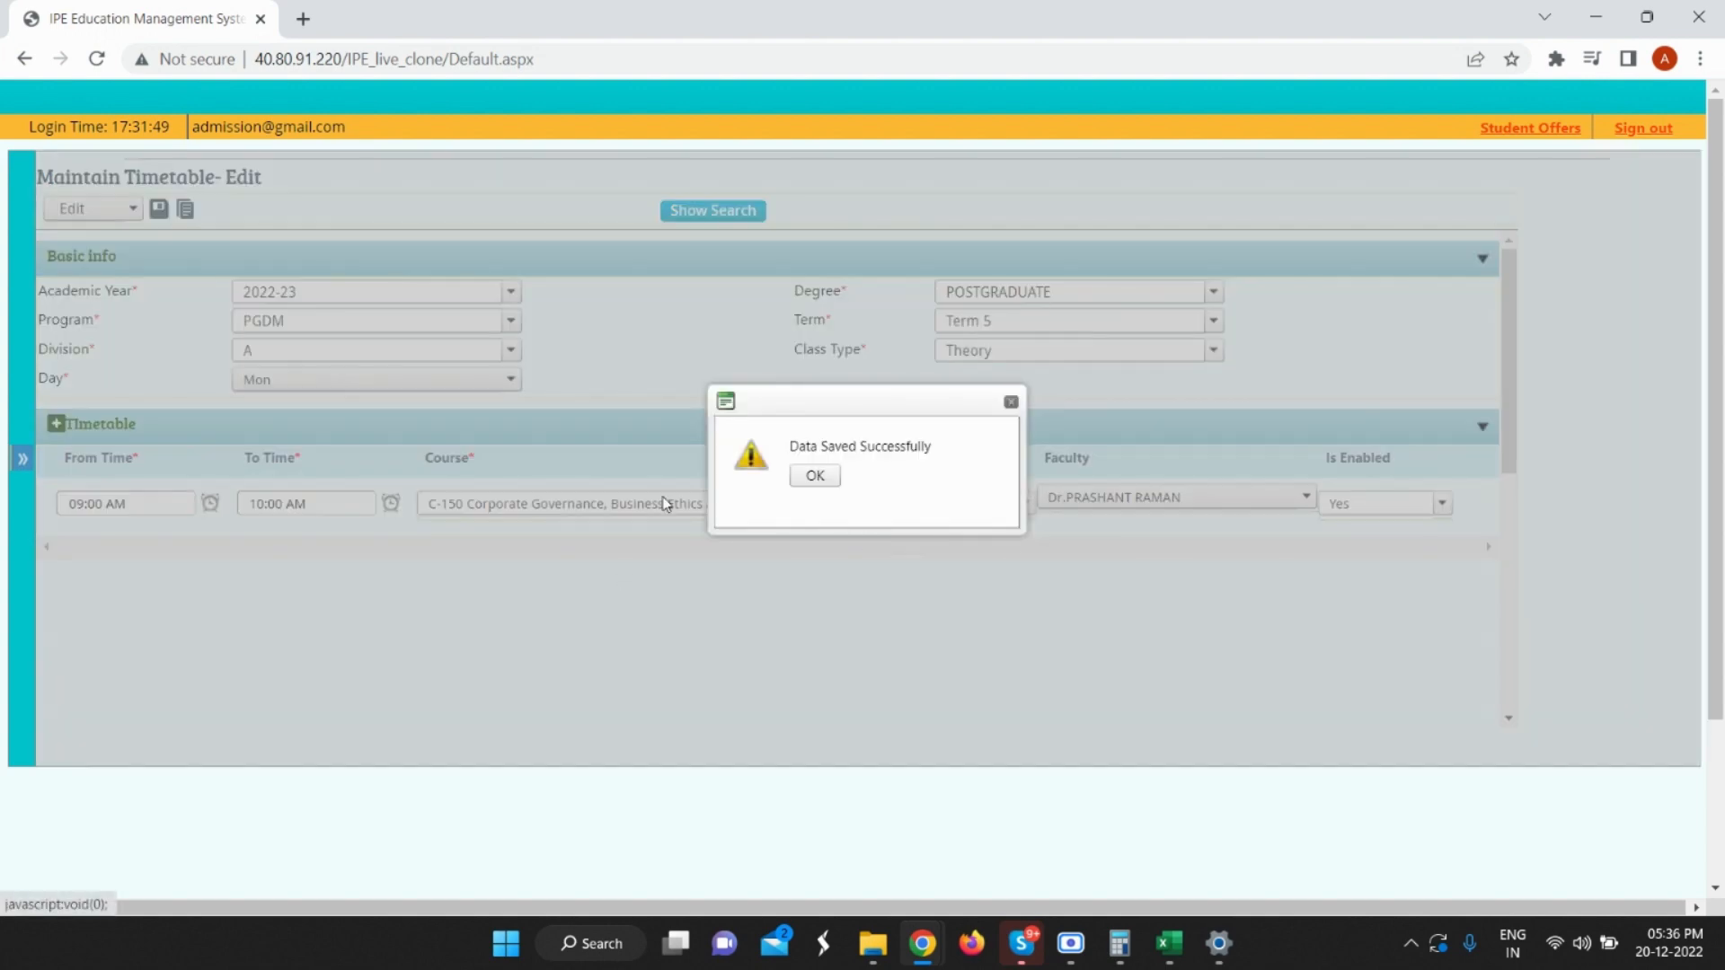
pyautogui.click(812, 481)
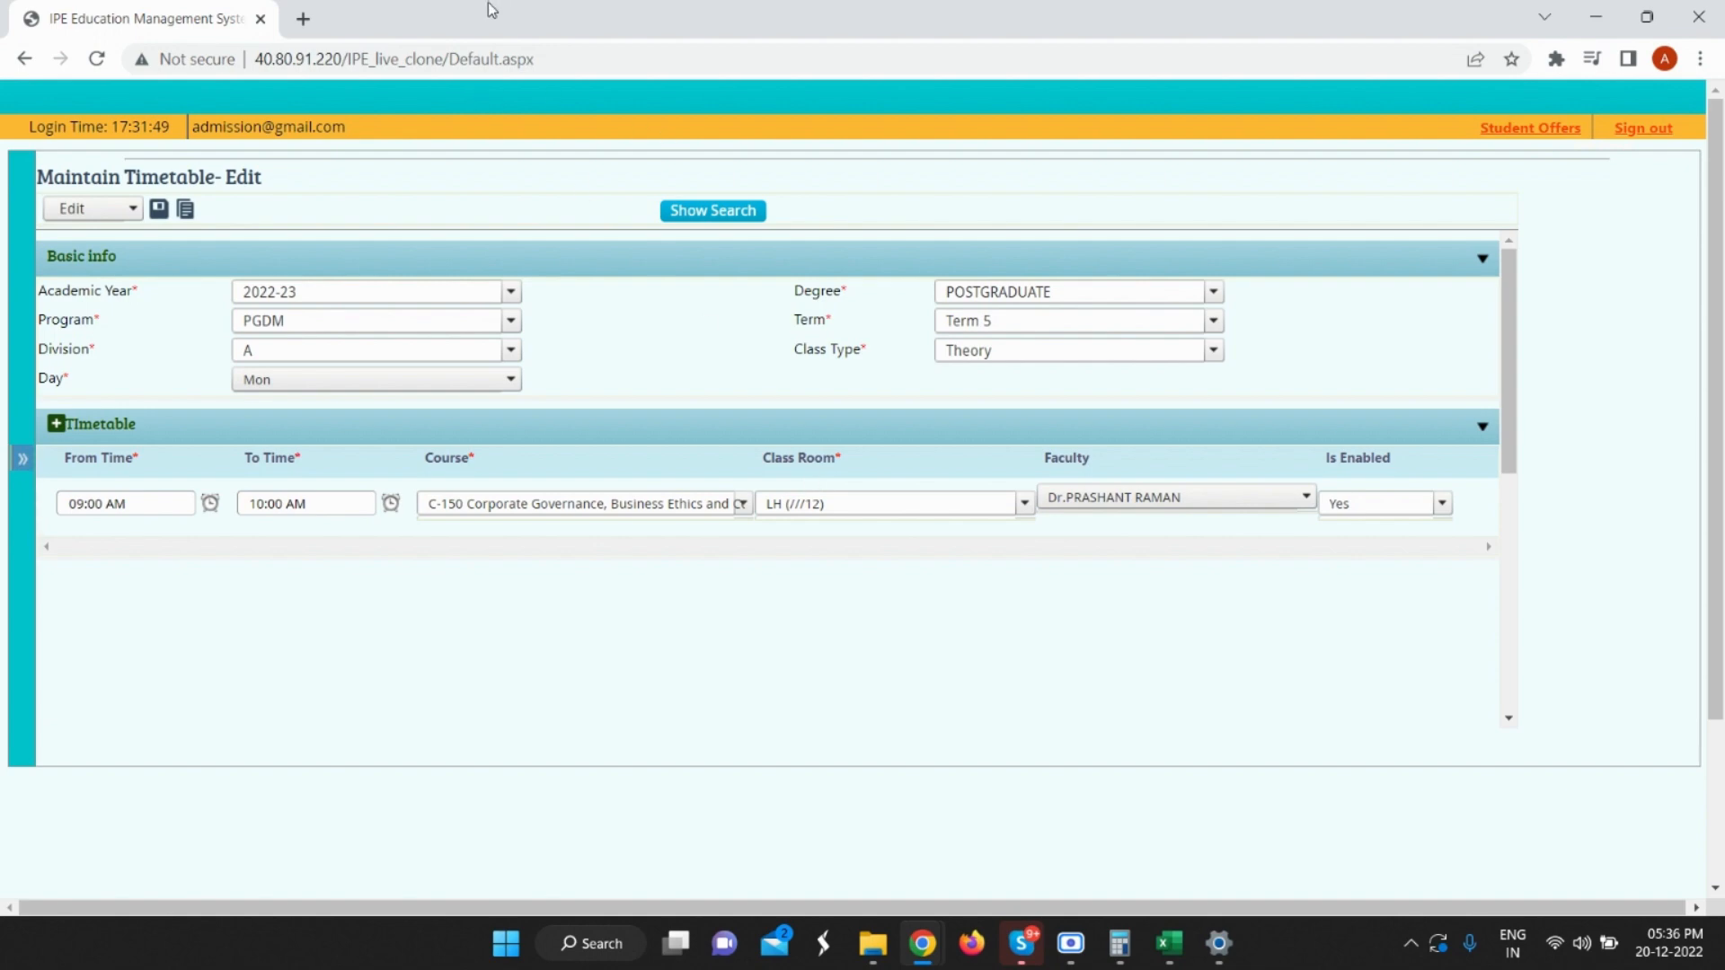
# Disable the remaining 09:00 AM Corporate Governance row and save the timetable.
pyautogui.click(1378, 503)
pyautogui.click(1356, 559)
pyautogui.click(157, 216)
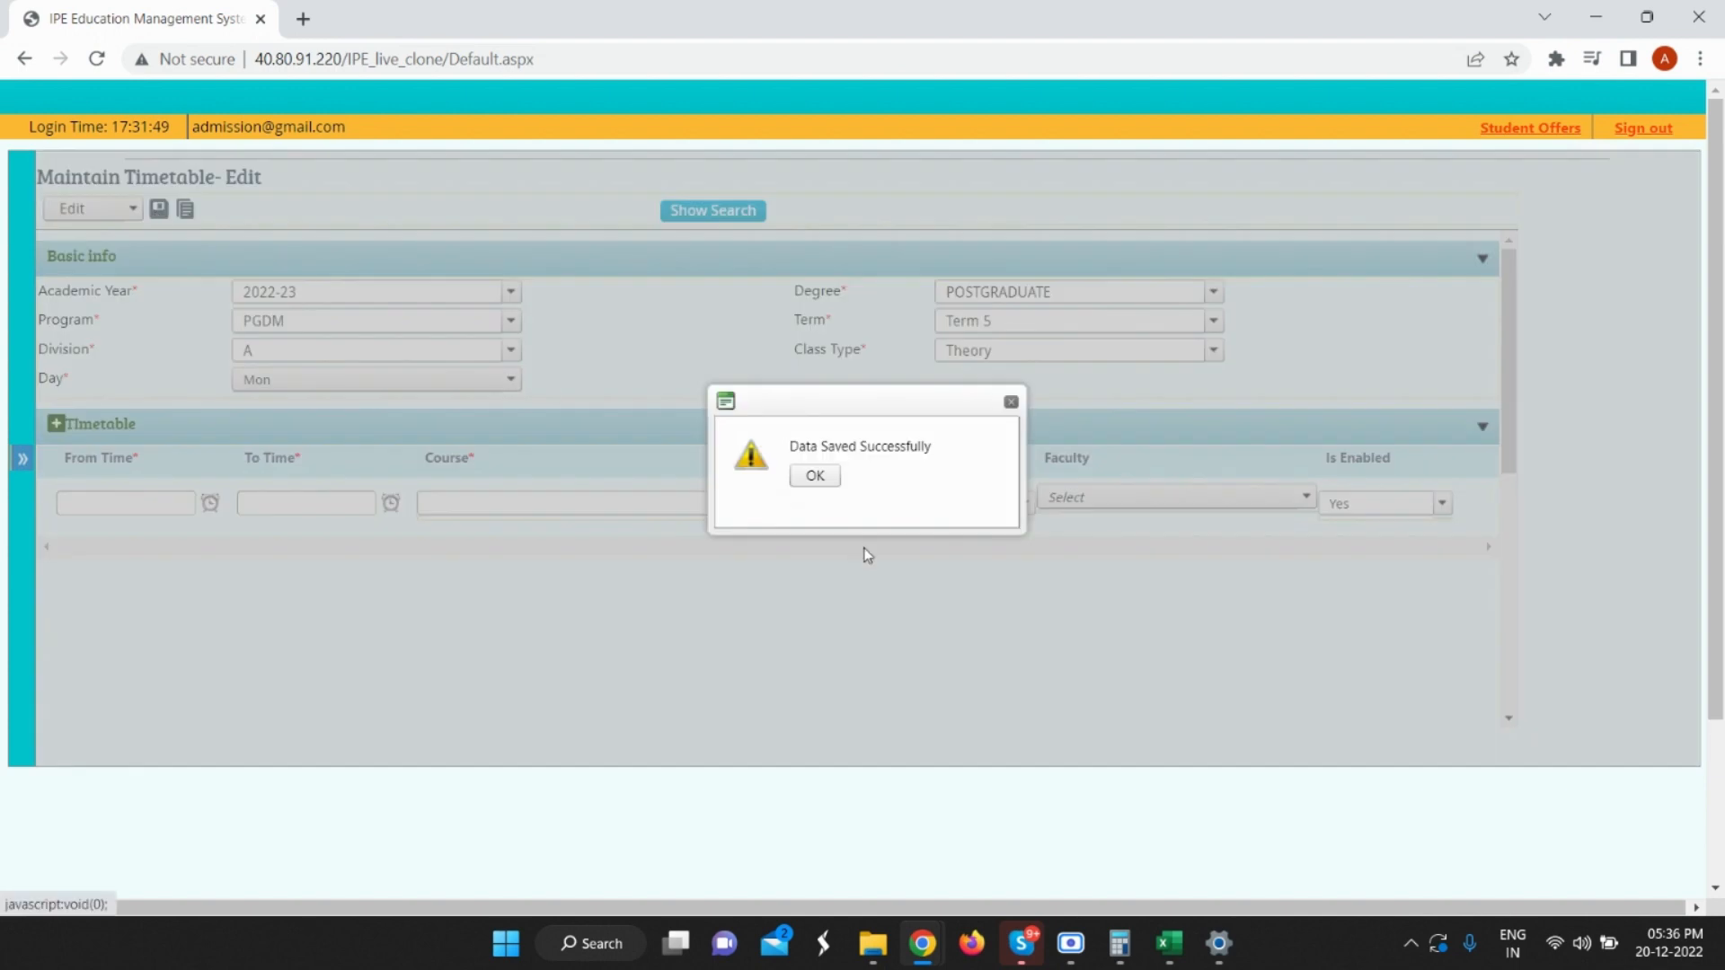
pyautogui.click(814, 475)
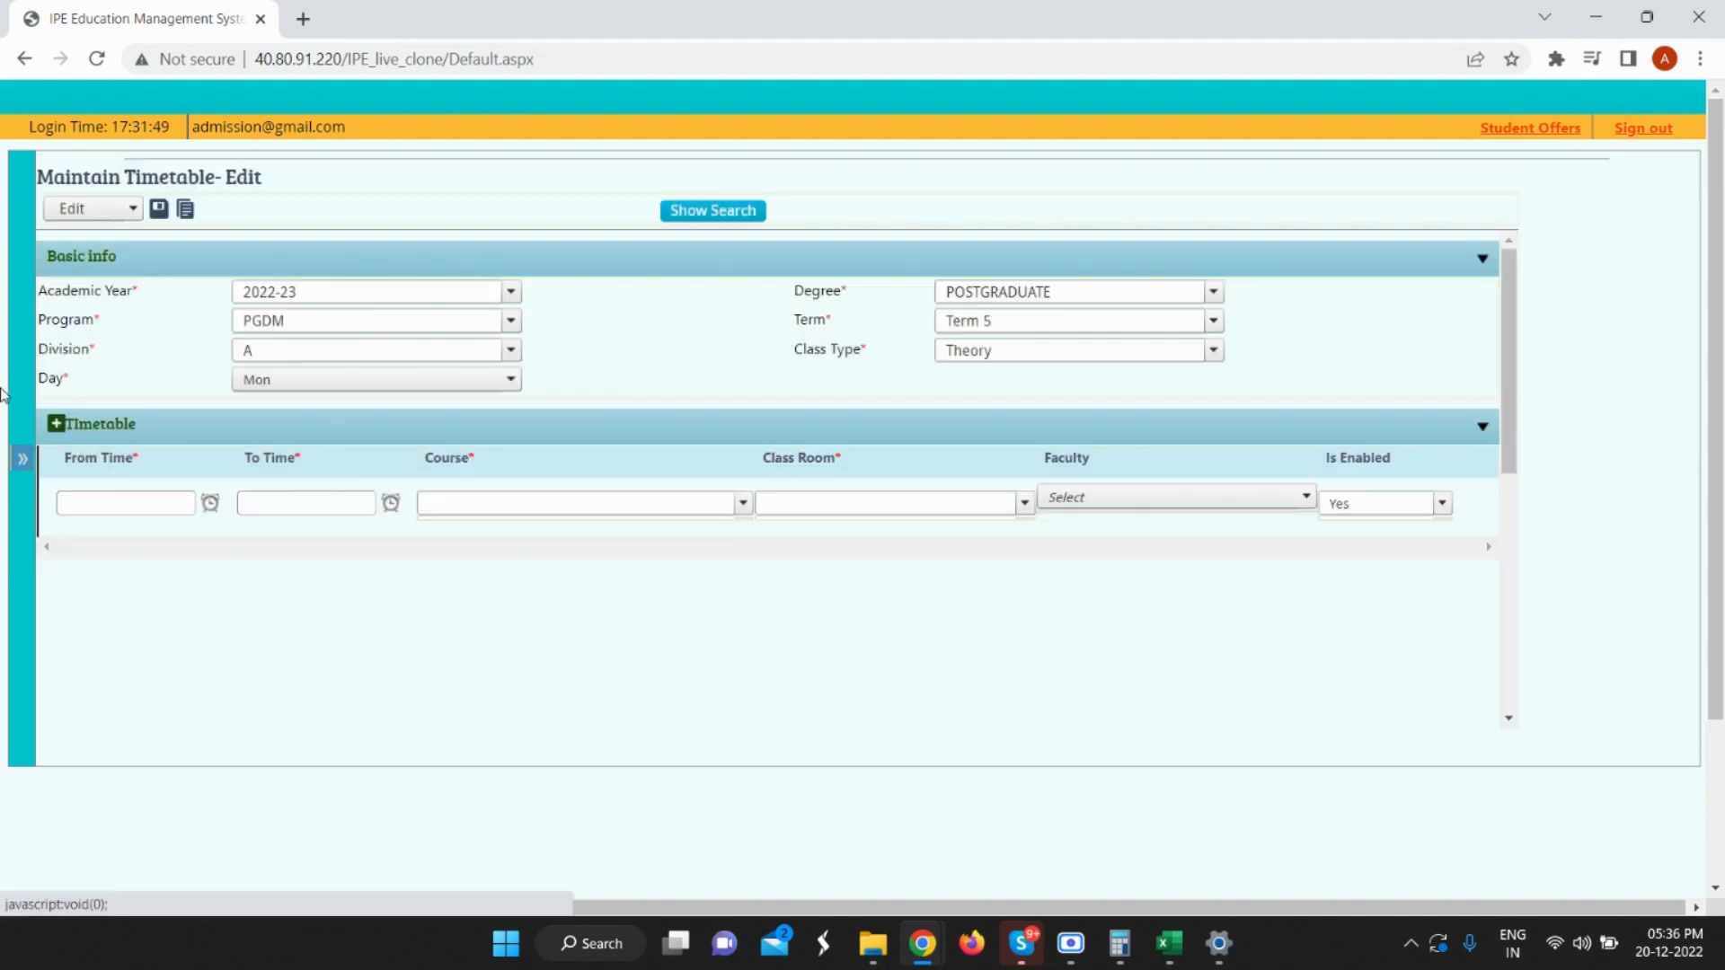
# Schedule the empty timetable row from 10:00 AM to 11:00 AM for course (C-150) Corporate Governance, Business Ethics and Corporate Social Responsibility.
pyautogui.click(126, 502)
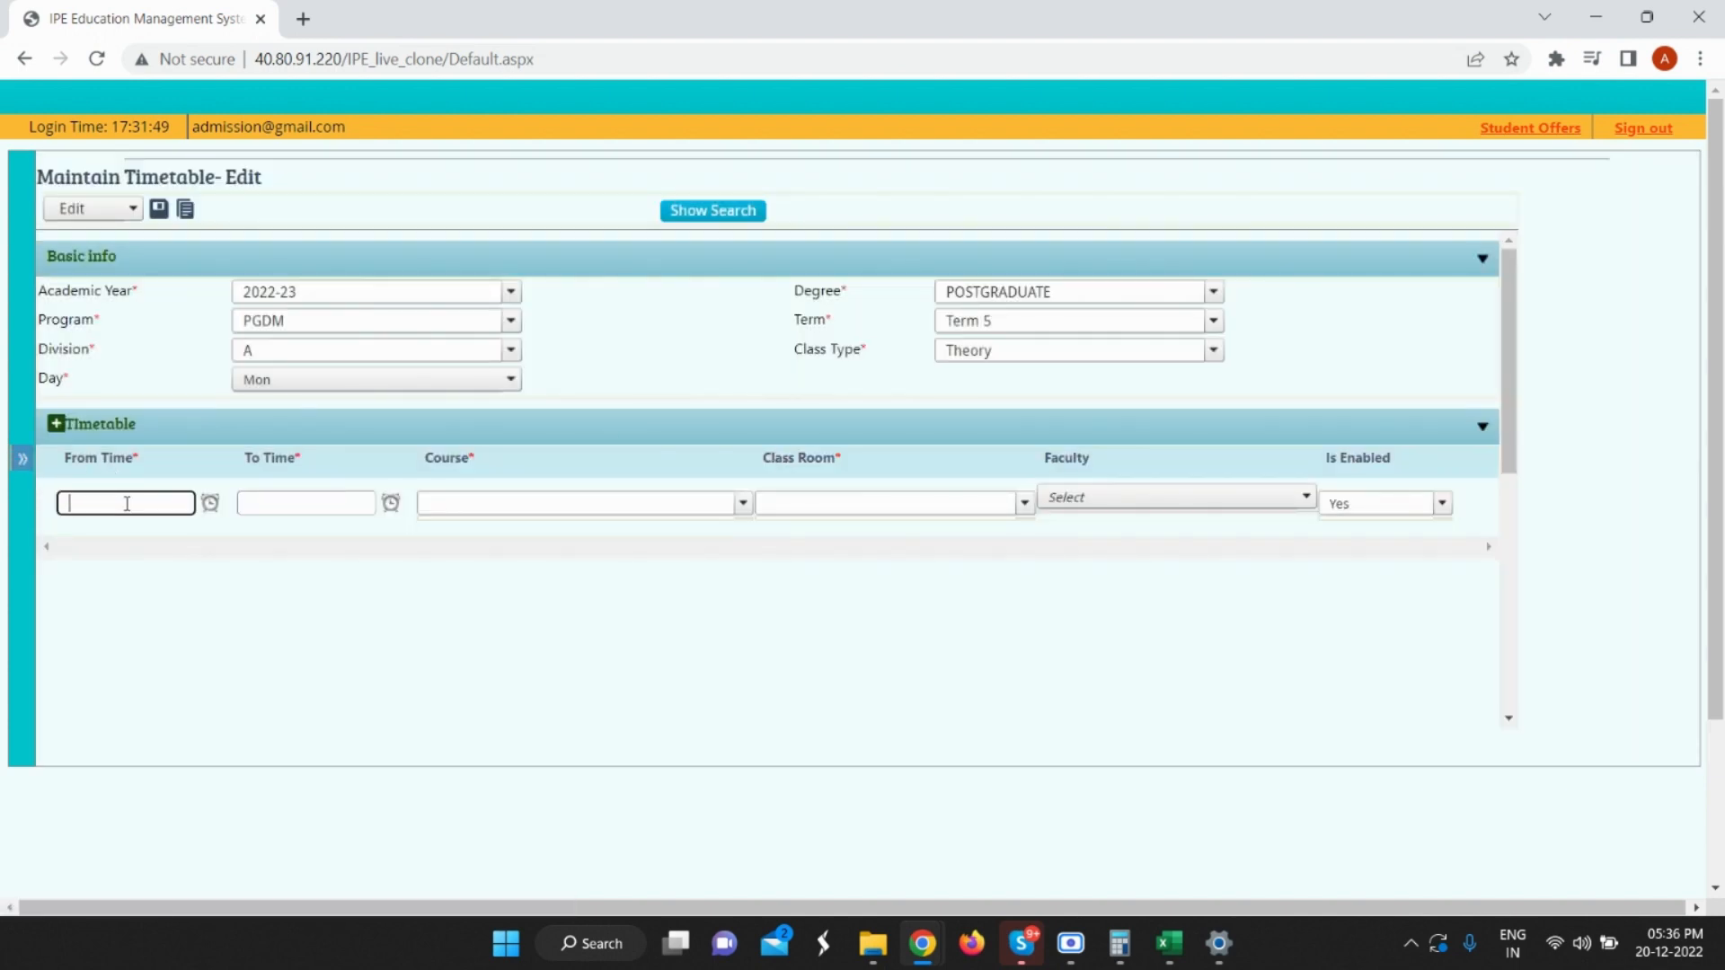
pyautogui.write('10')
pyautogui.click(282, 500)
pyautogui.write('11')
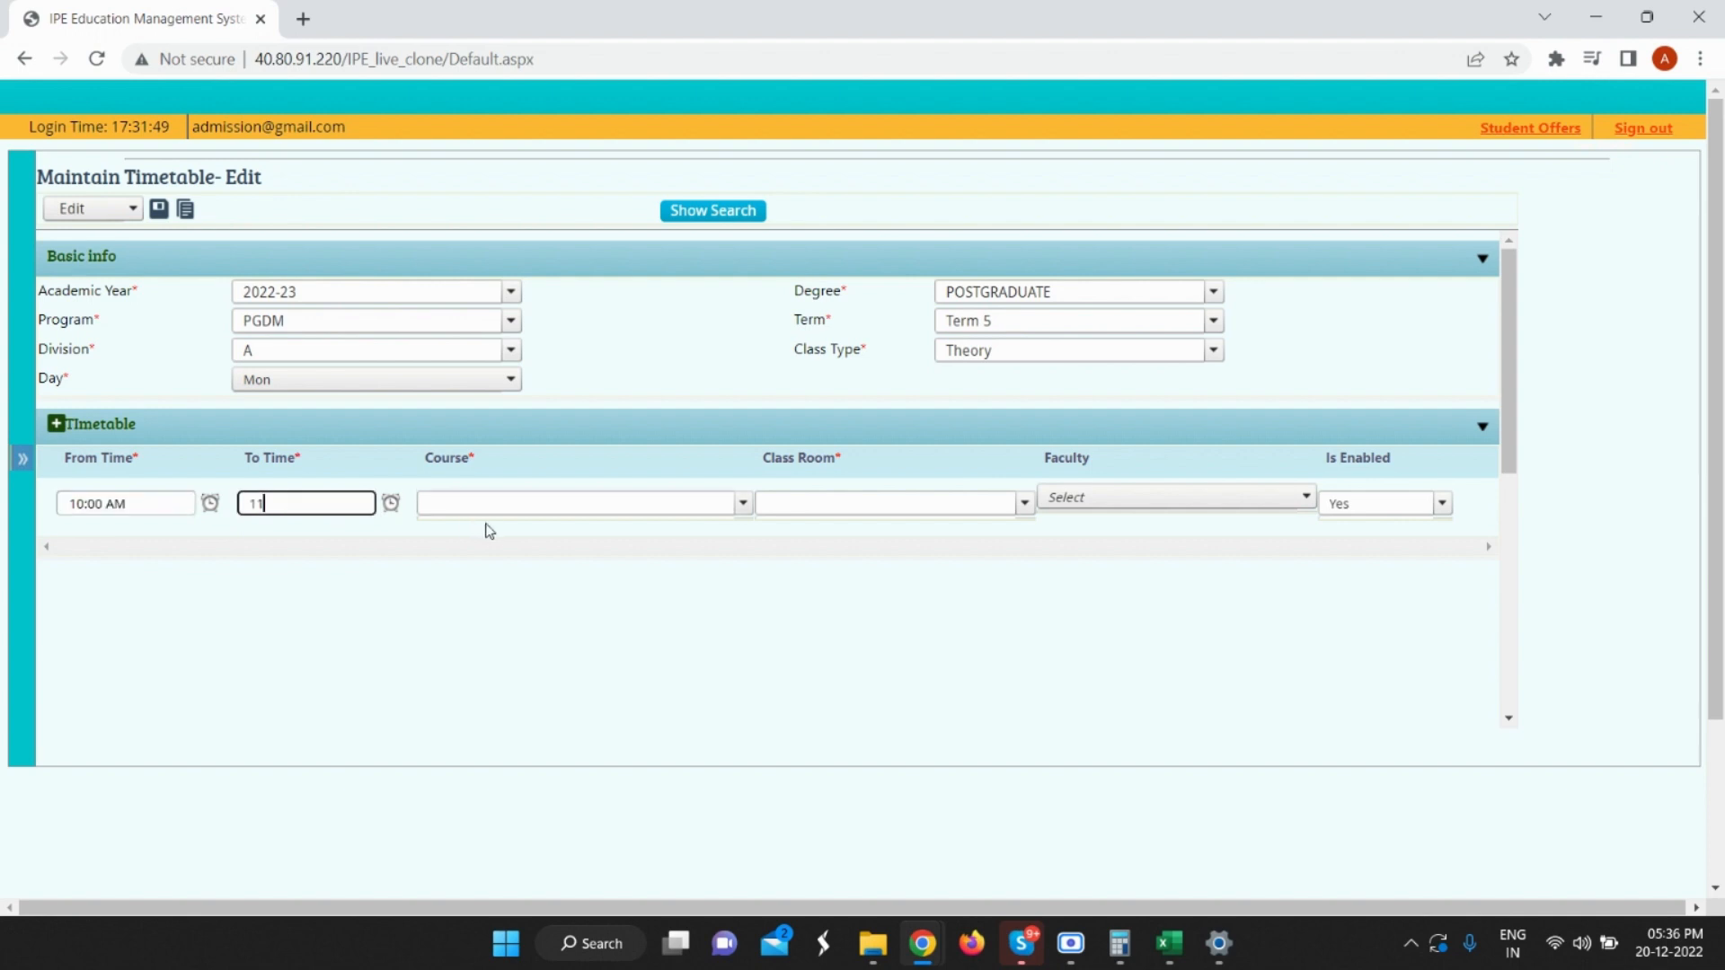
pyautogui.click(494, 503)
pyautogui.click(500, 532)
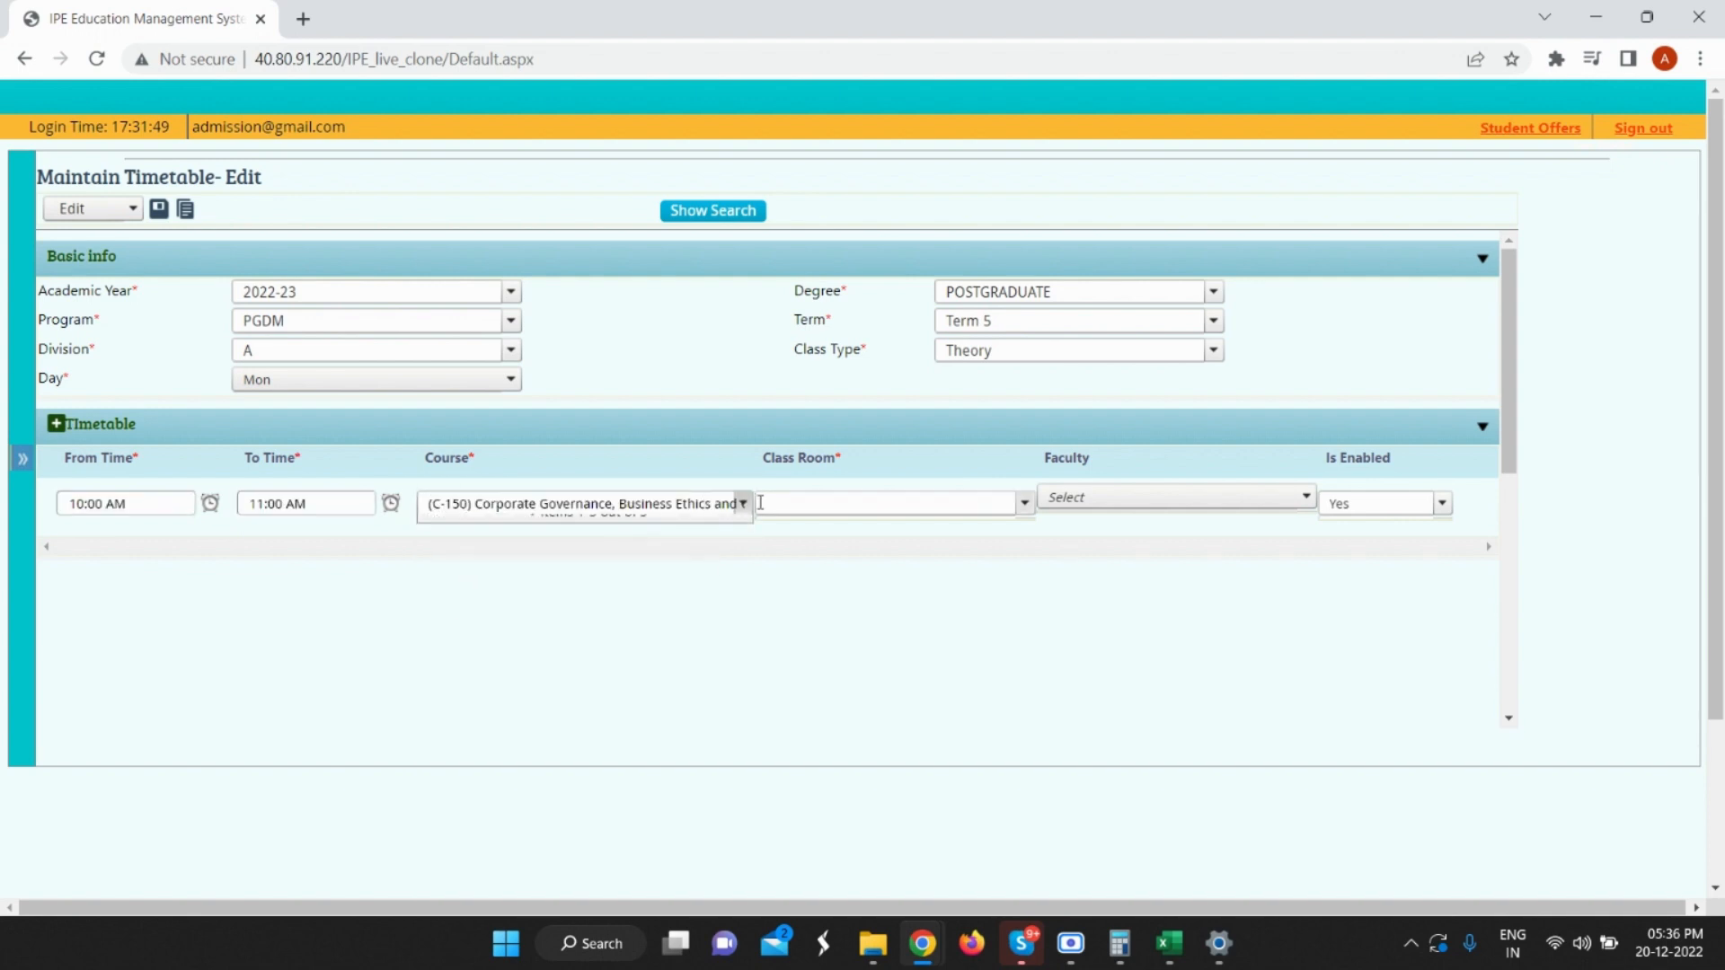
# Assign class room LH (///12) and the second listed faculty member to the 10:00 AM row, and save the timetable.
pyautogui.click(801, 508)
pyautogui.scroll(-3, 832, 575)
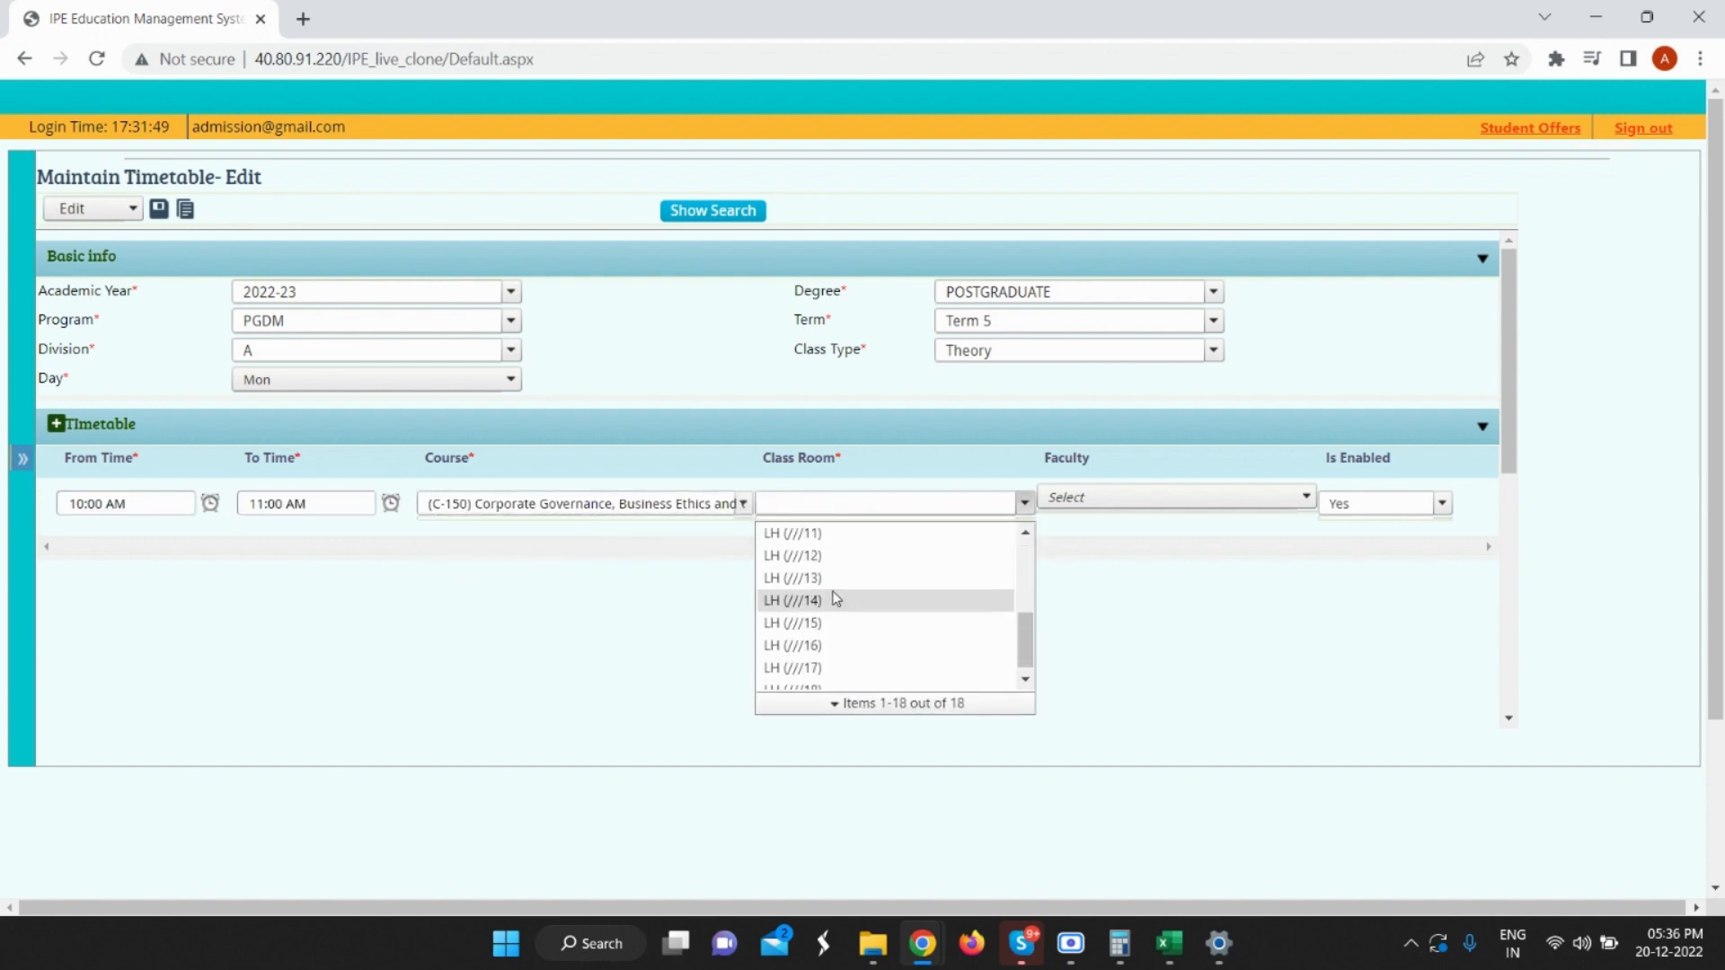
pyautogui.click(840, 557)
pyautogui.click(1159, 498)
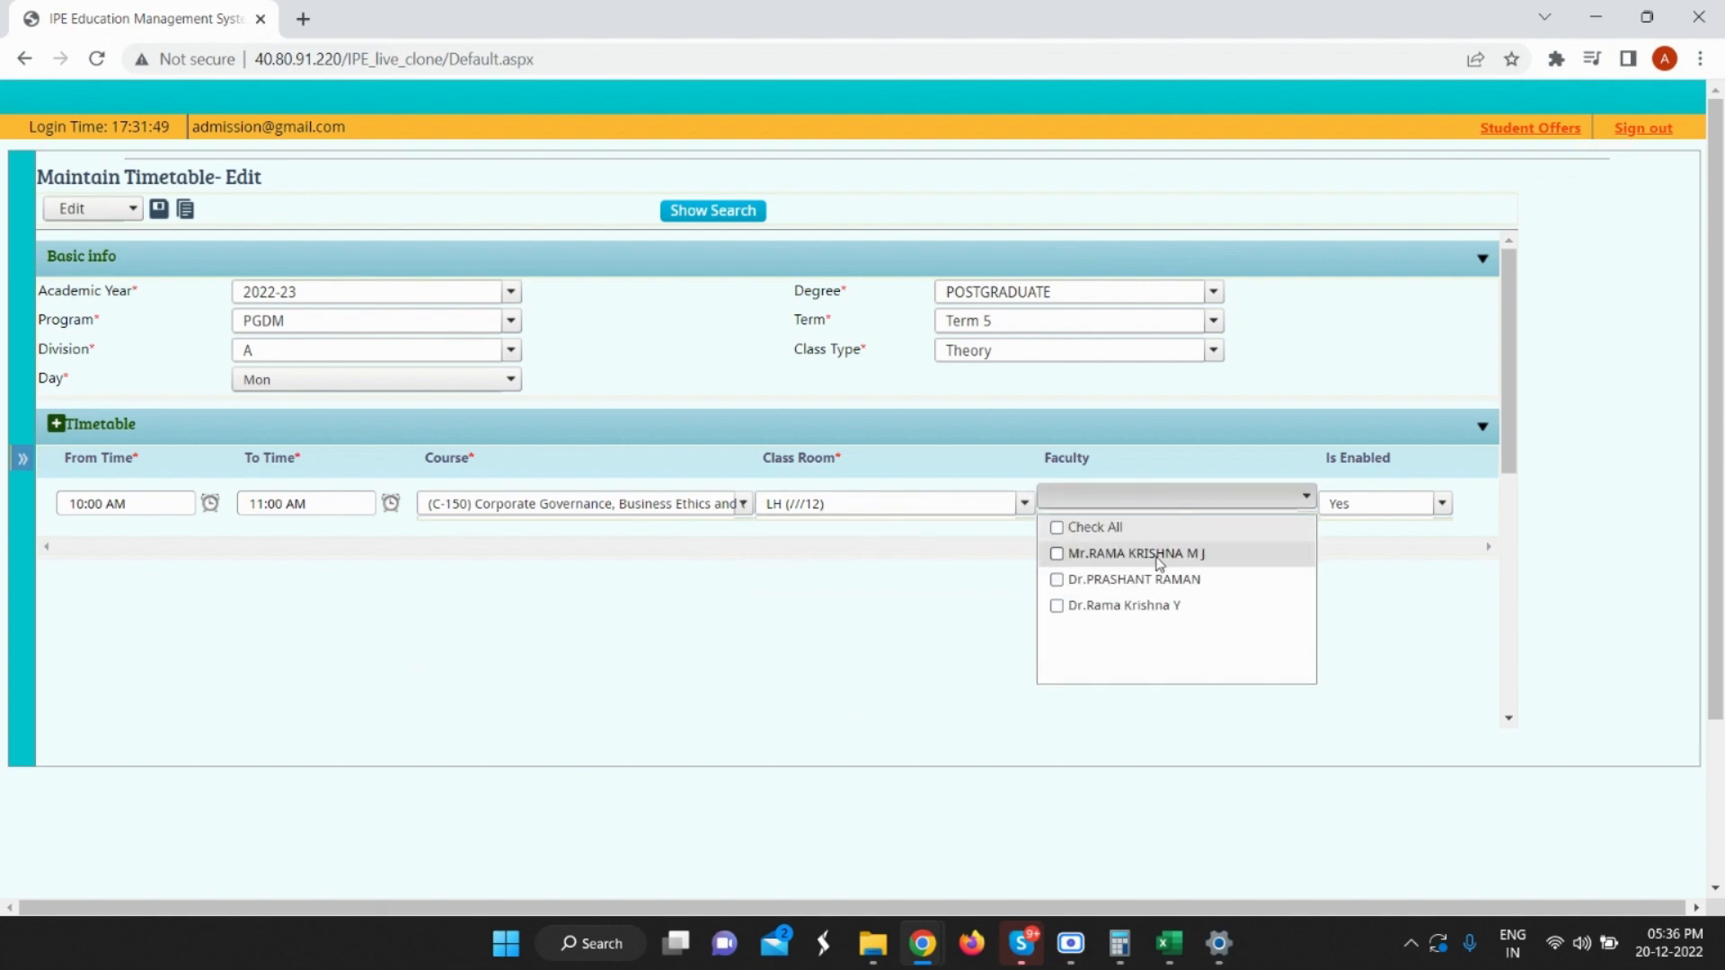
pyautogui.click(1157, 582)
pyautogui.click(959, 600)
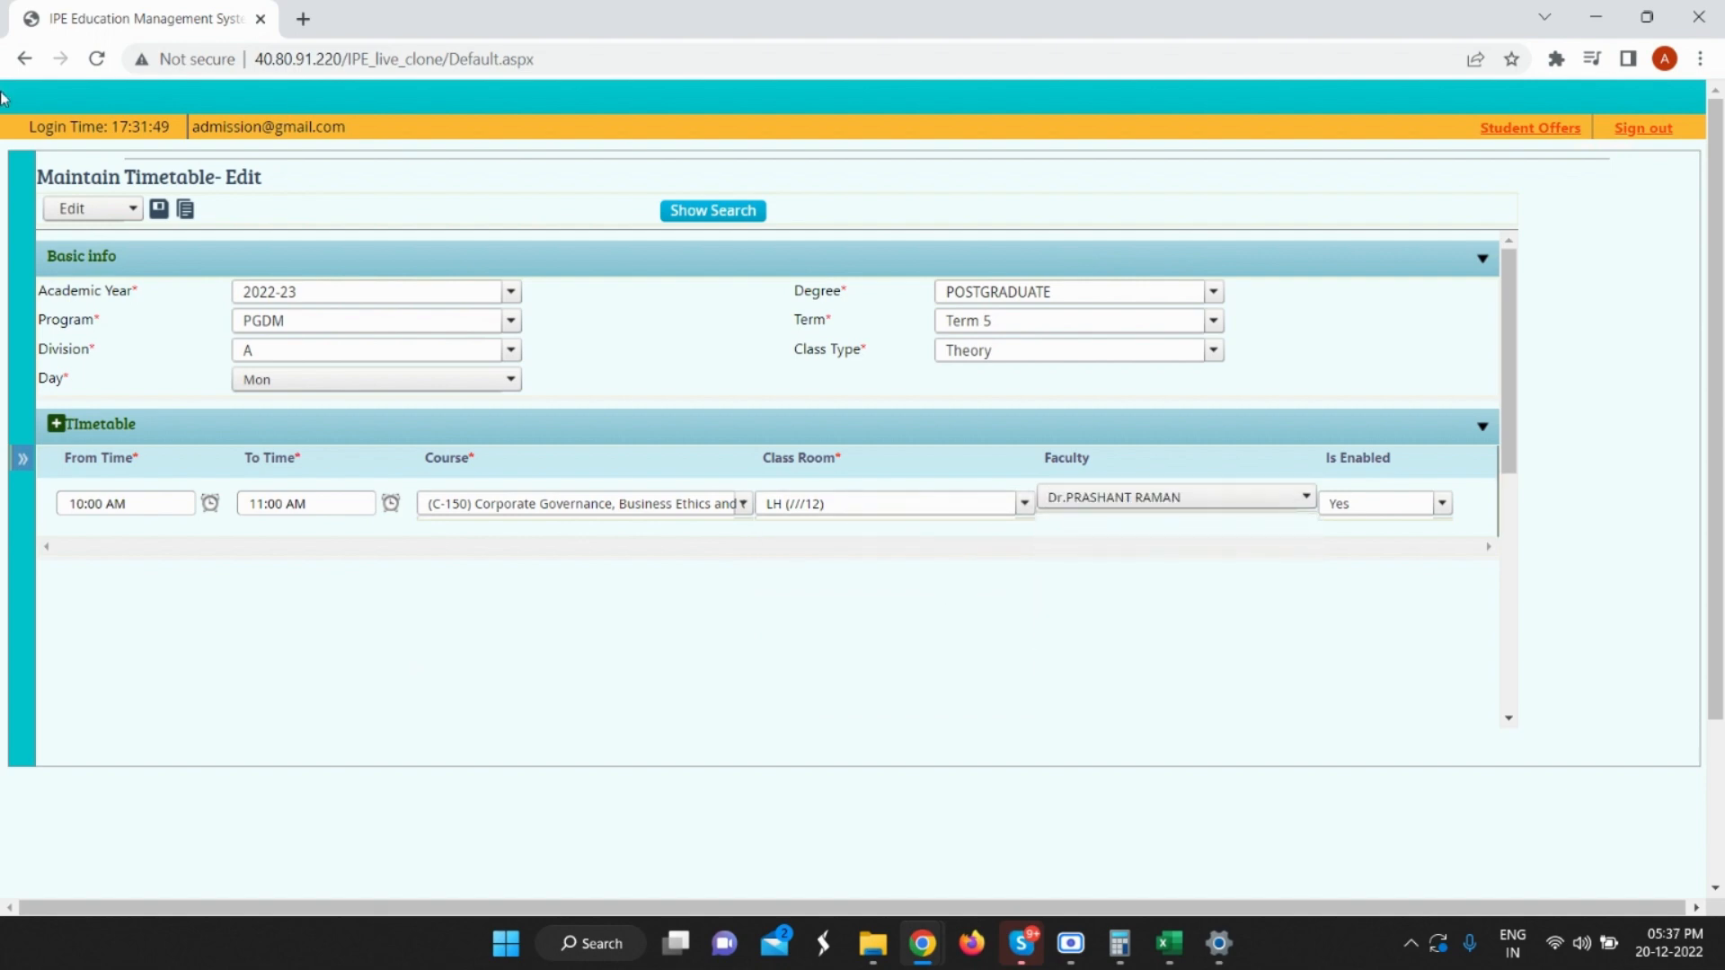
pyautogui.click(159, 211)
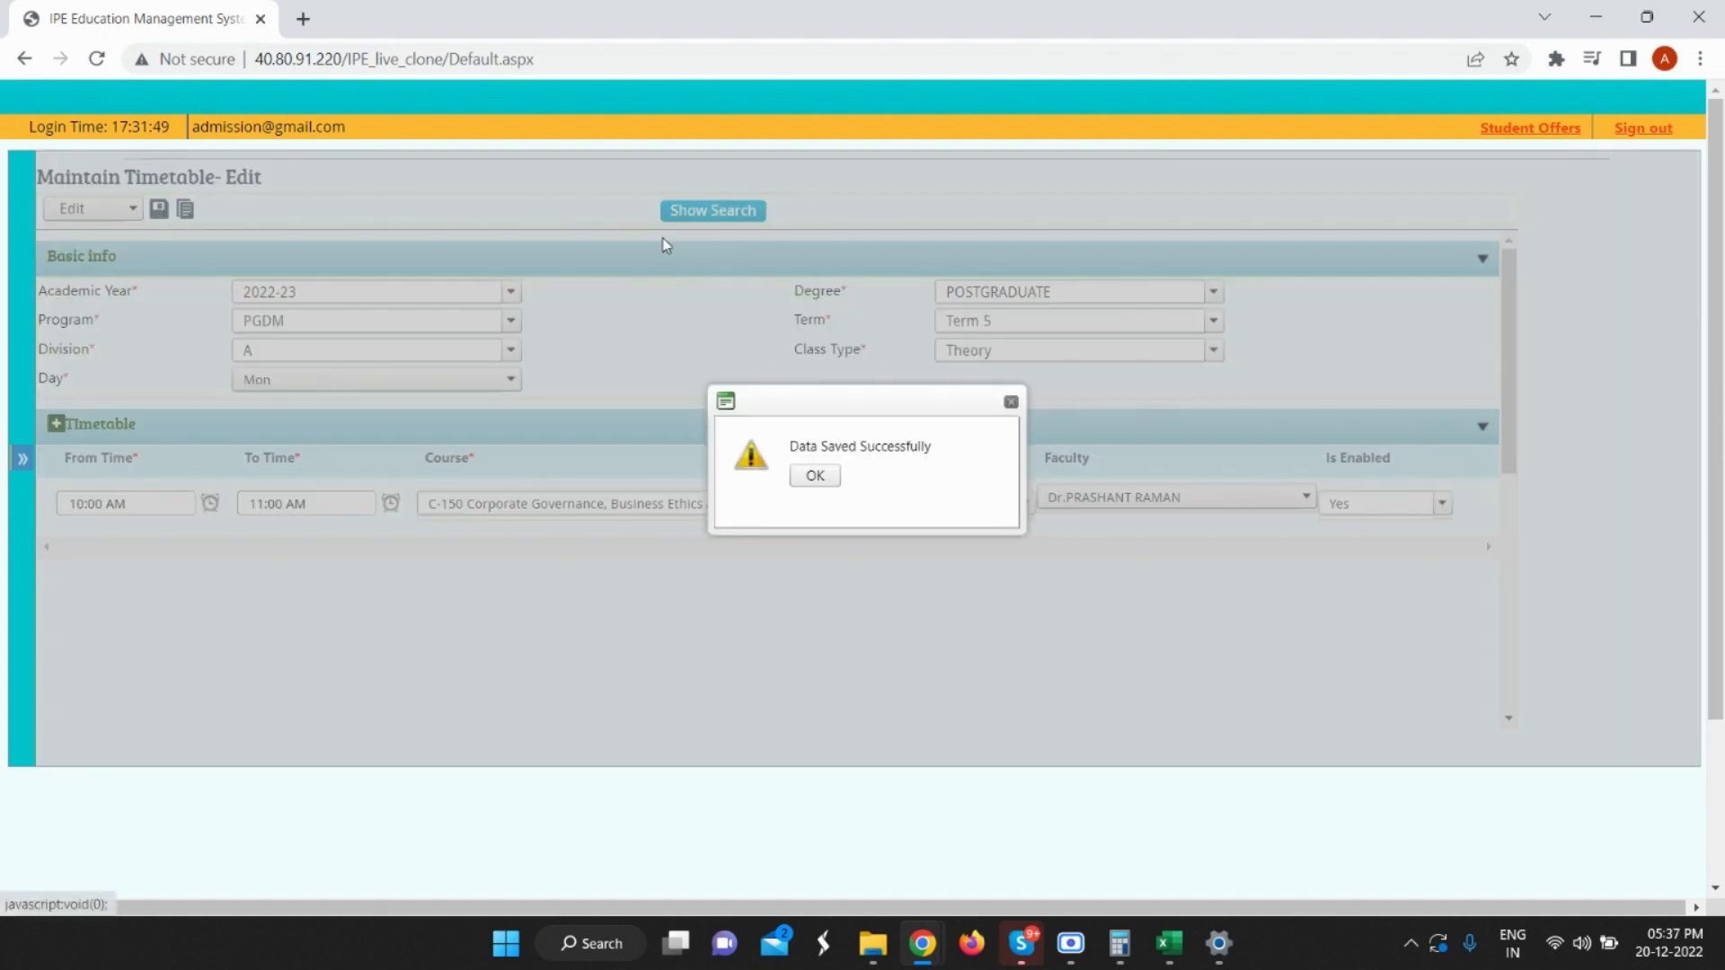
pyautogui.click(812, 476)
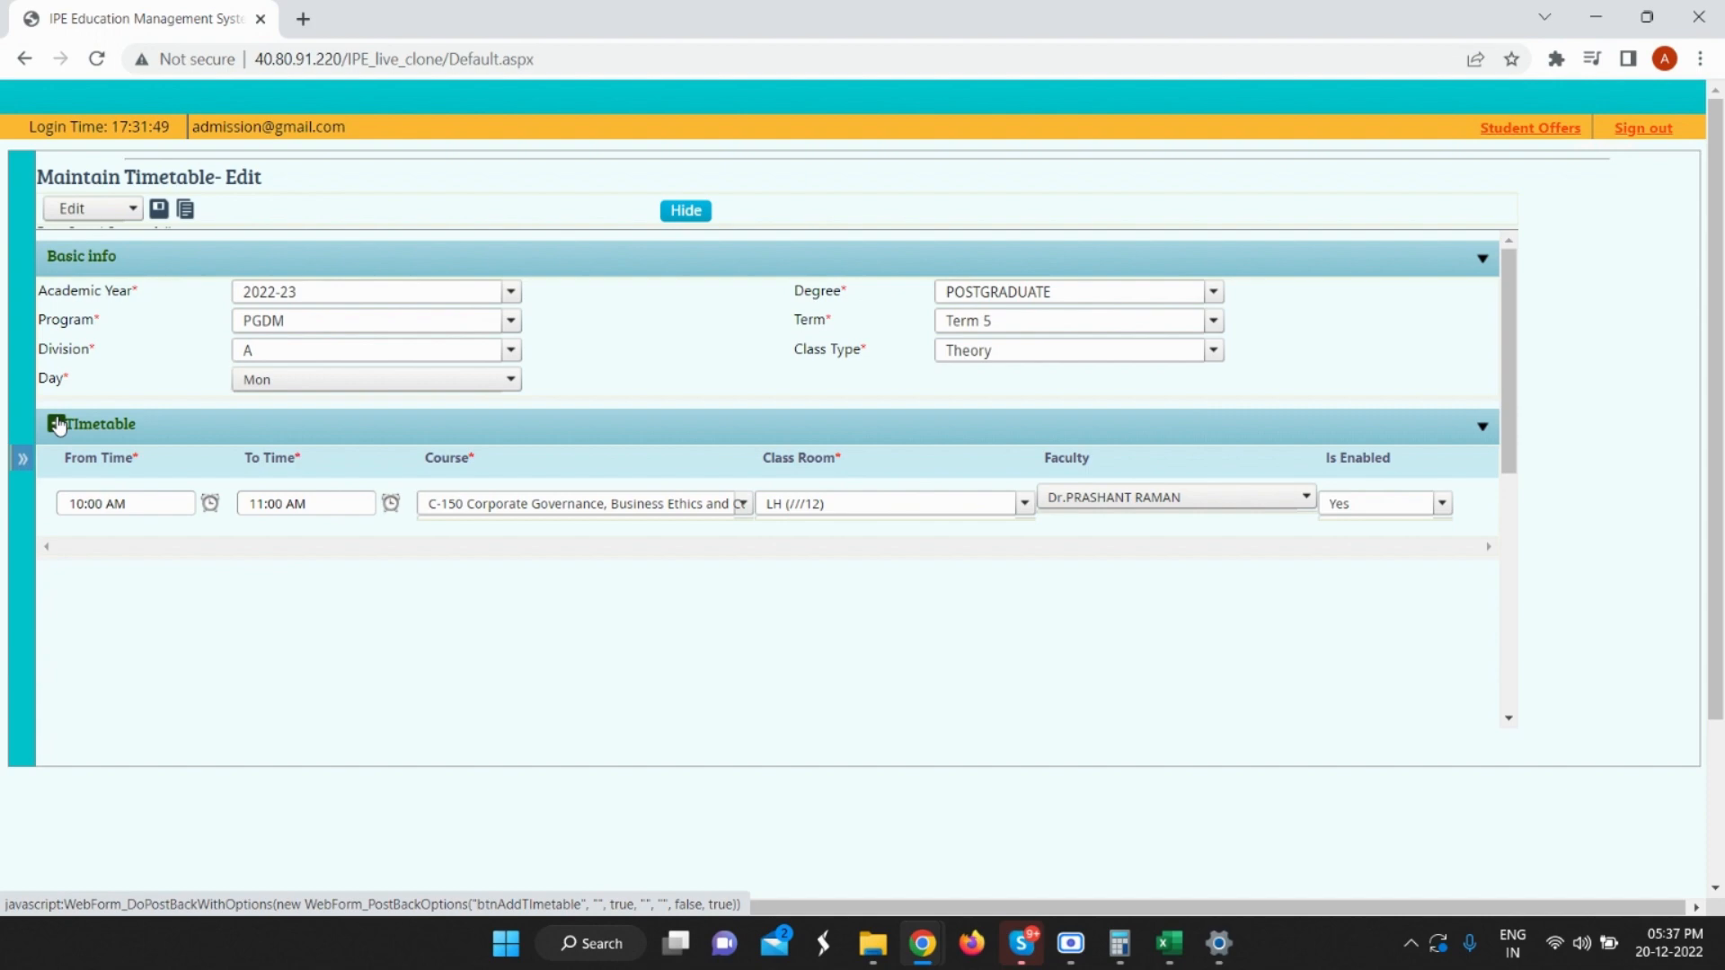
# Add another timetable row from 08:00 AM to 09:00 AM for course (C-150) Corporate Governance.
pyautogui.click(58, 426)
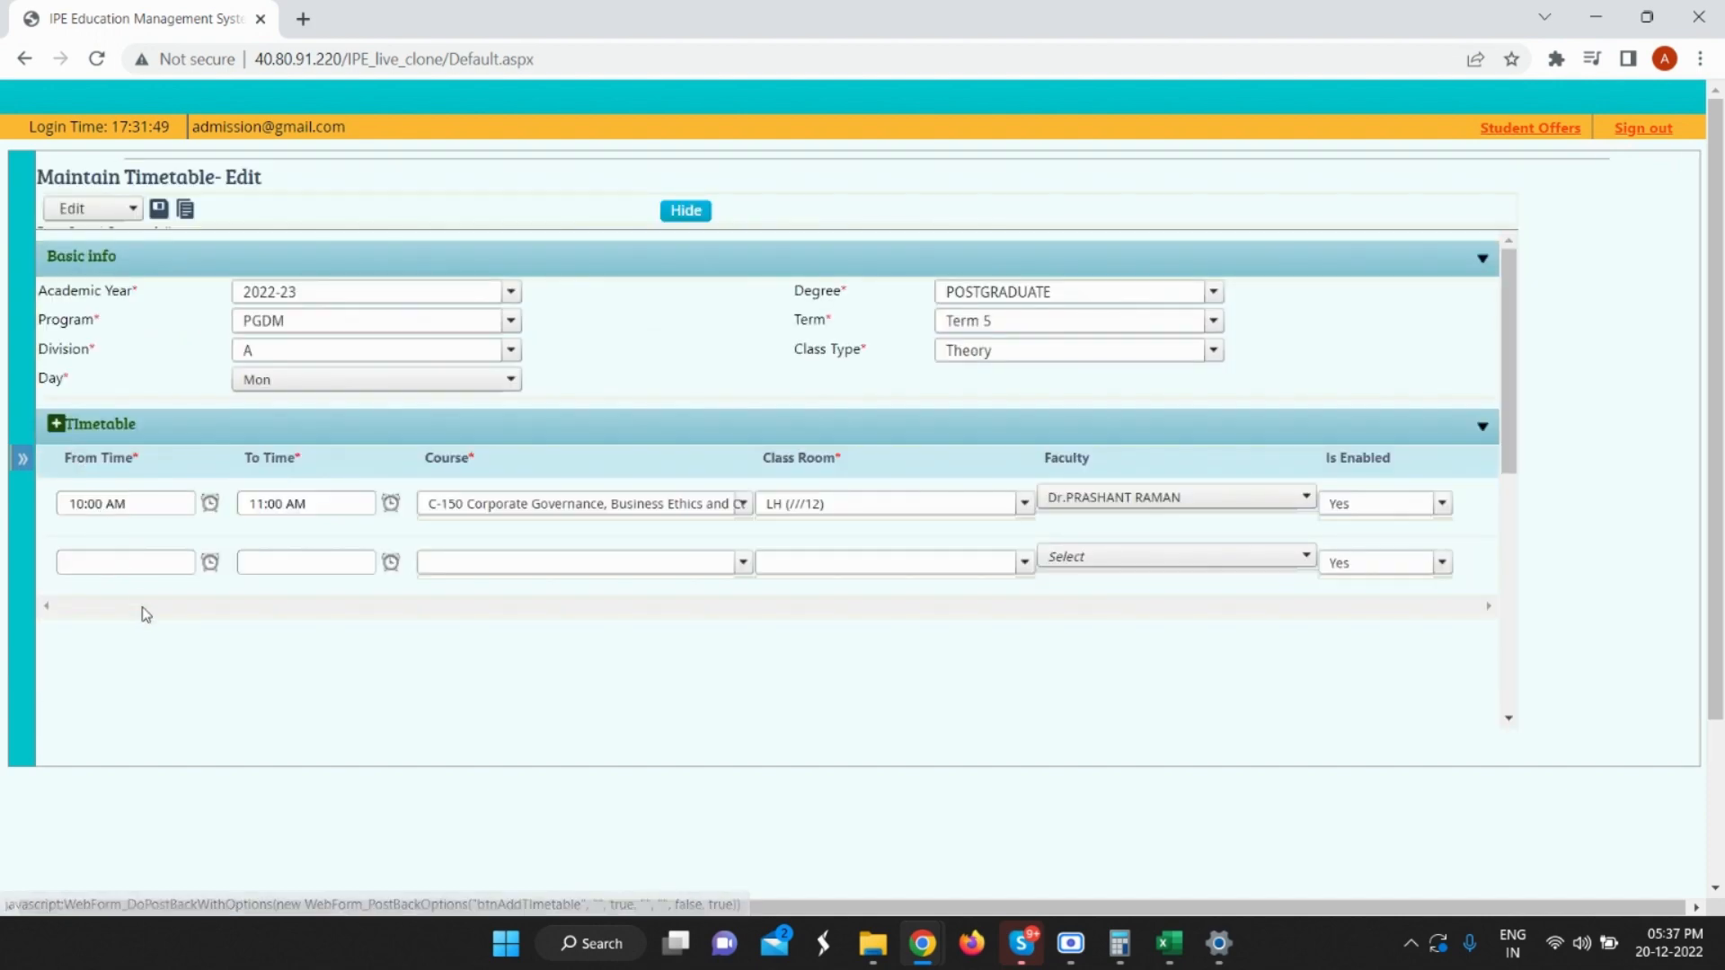
pyautogui.click(127, 565)
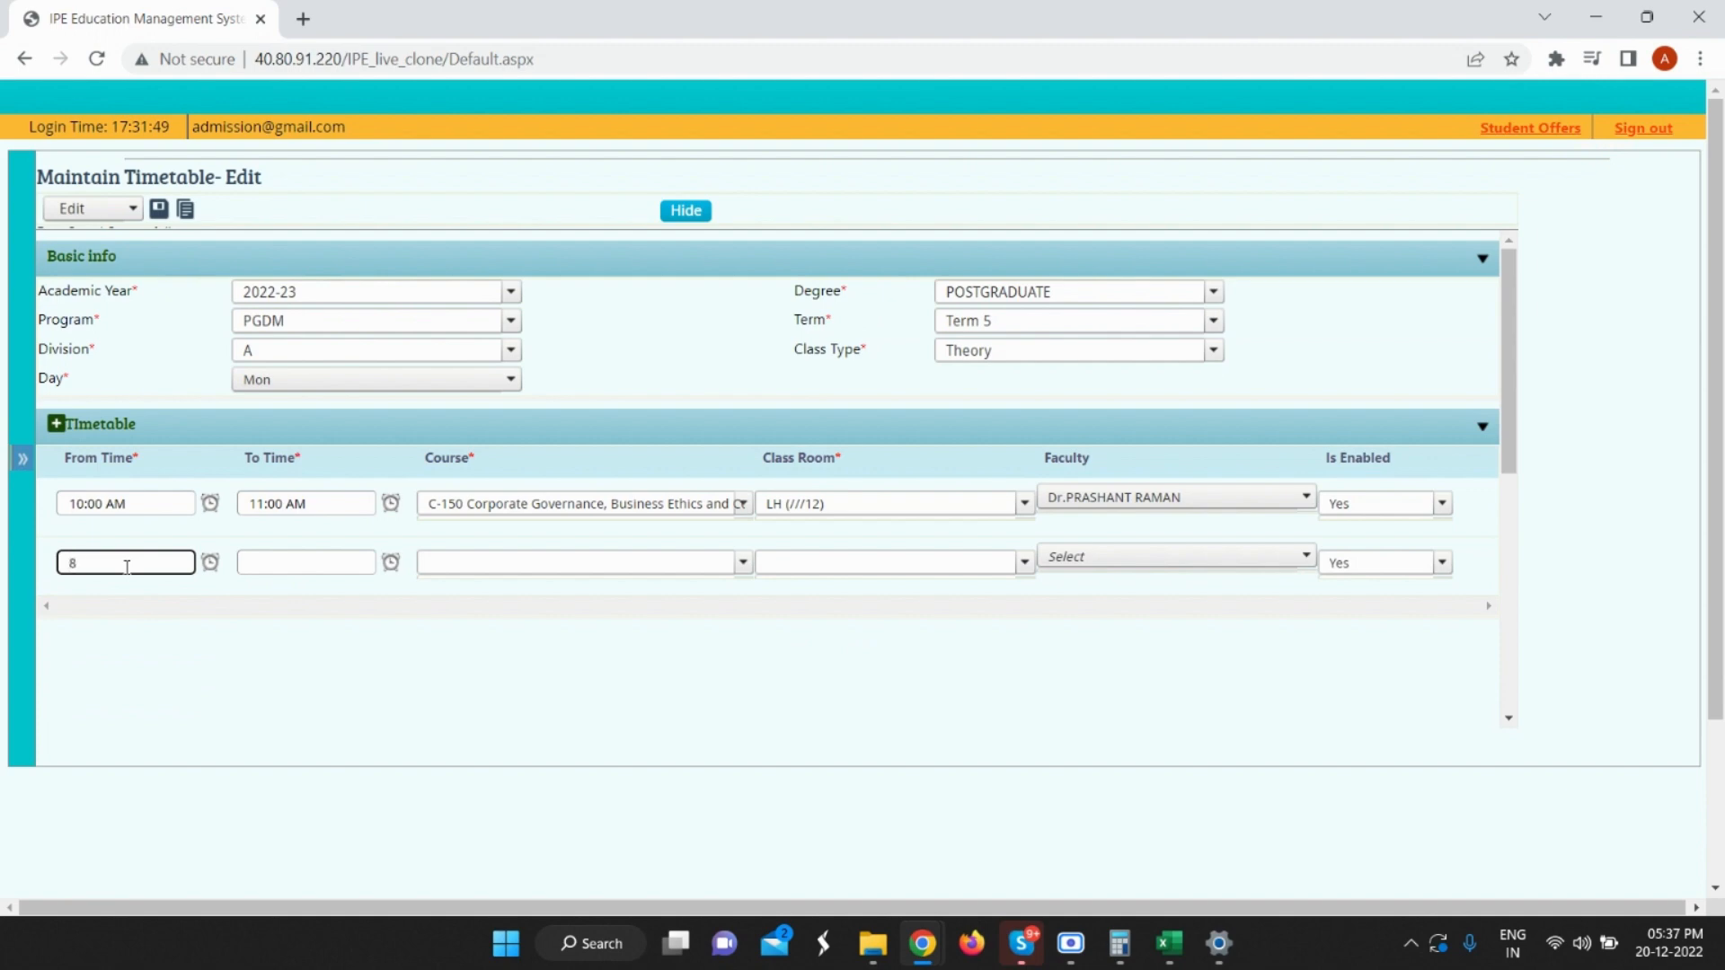
pyautogui.write('8')
pyautogui.press('Tab')
pyautogui.write('9')
pyautogui.press('Tab')
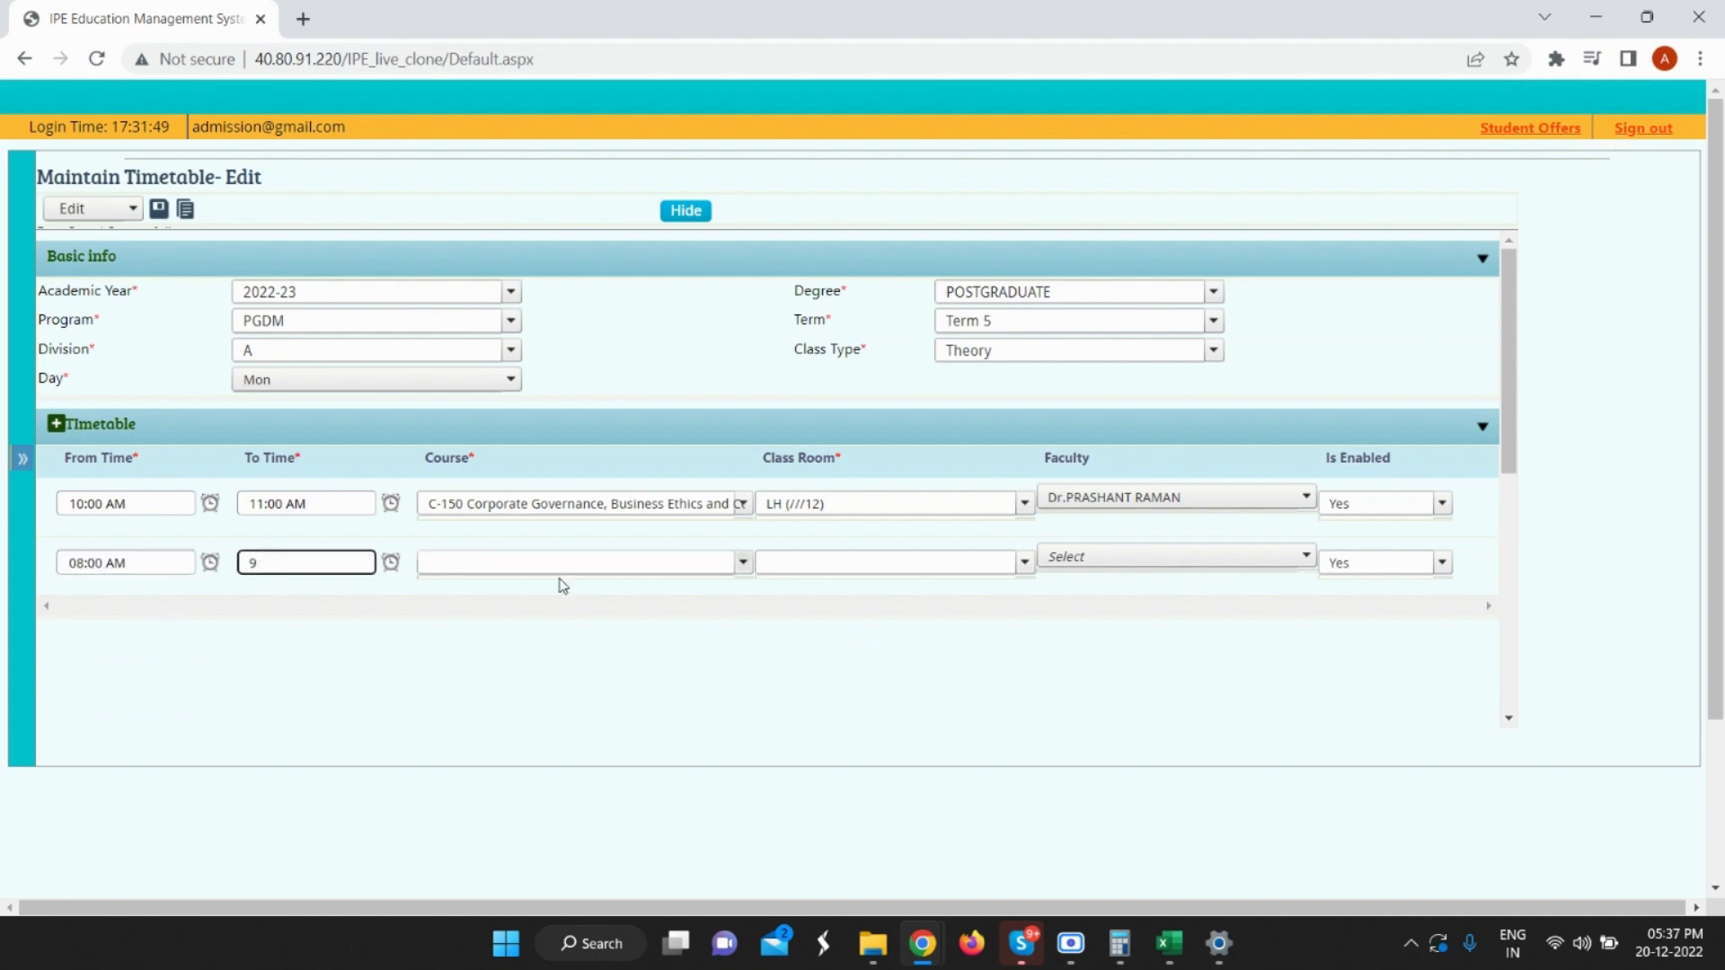
pyautogui.click(539, 560)
pyautogui.click(539, 382)
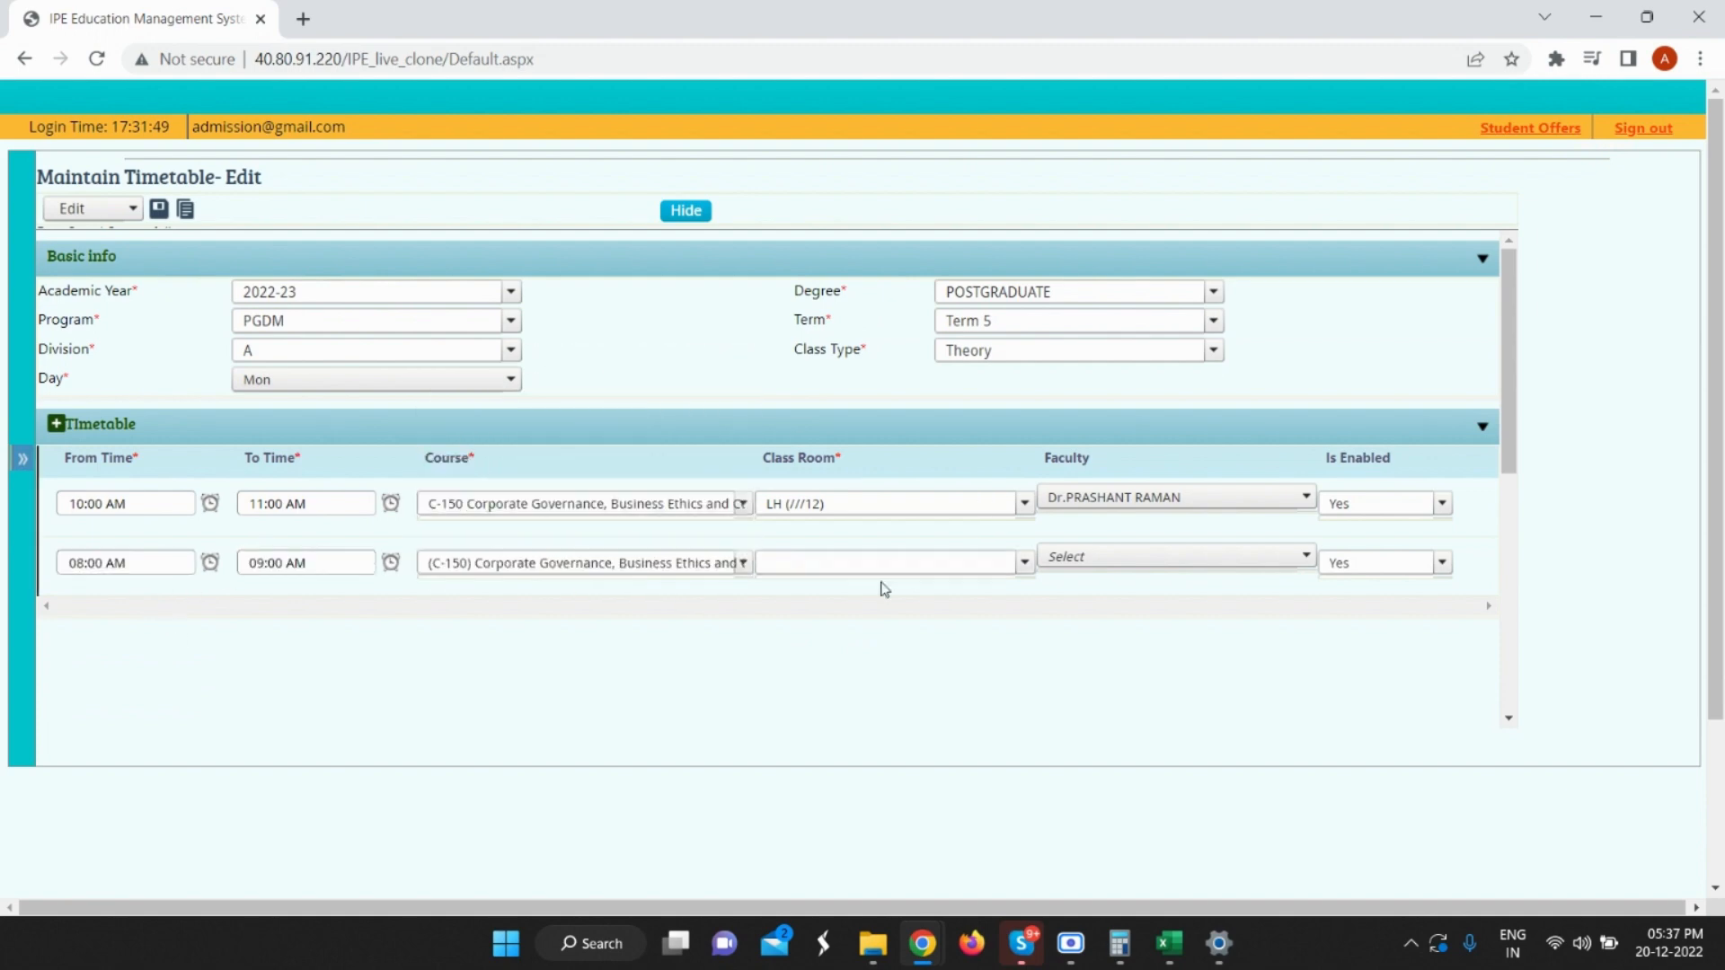
# Assign class room LH (///16) and the third listed faculty member to the 08:00 AM row, and try to save the timetable.
pyautogui.click(835, 565)
pyautogui.scroll(-2, 857, 465)
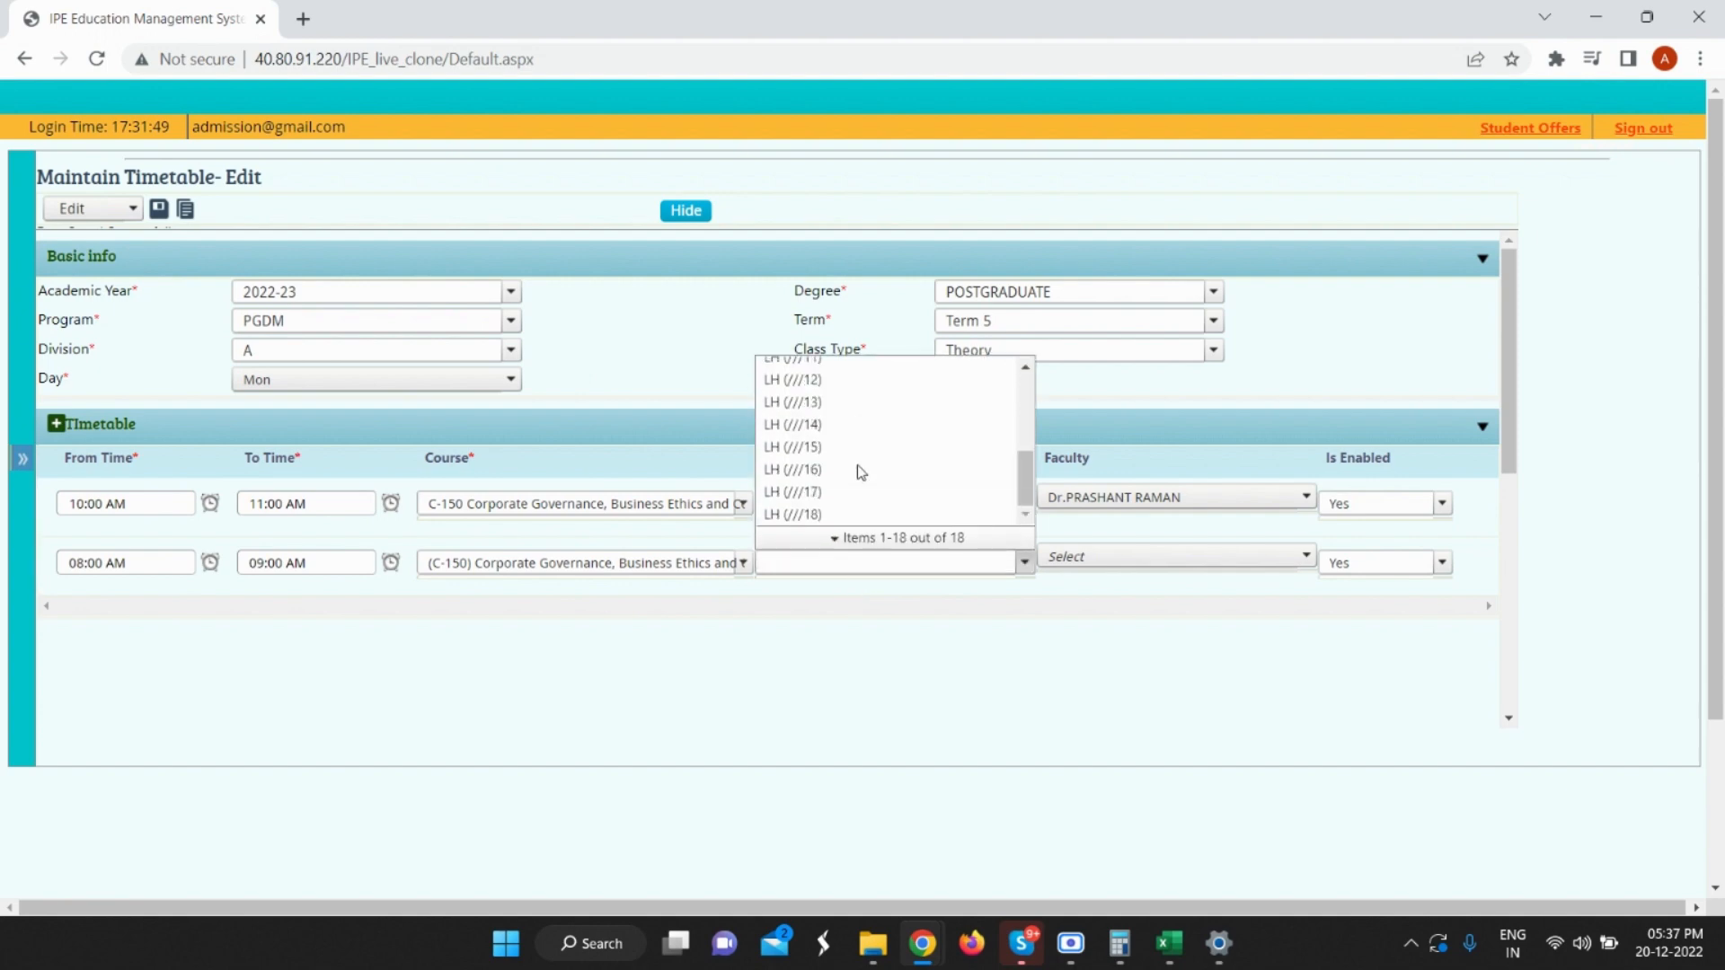
pyautogui.click(855, 468)
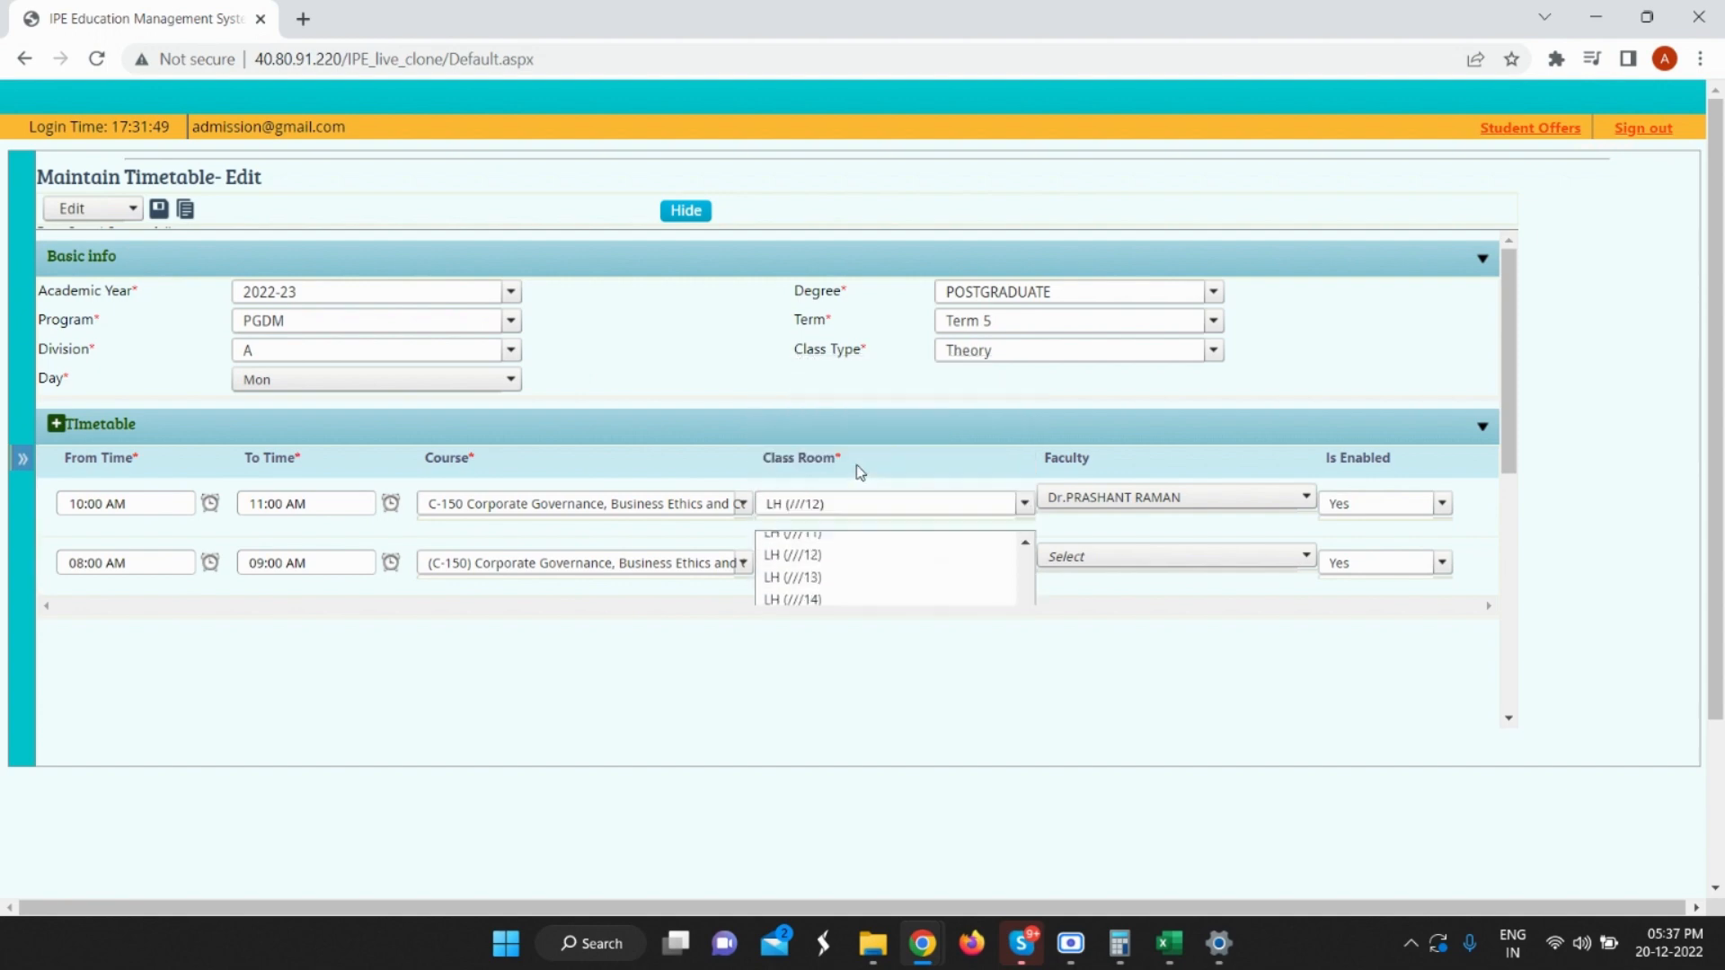
pyautogui.click(1163, 555)
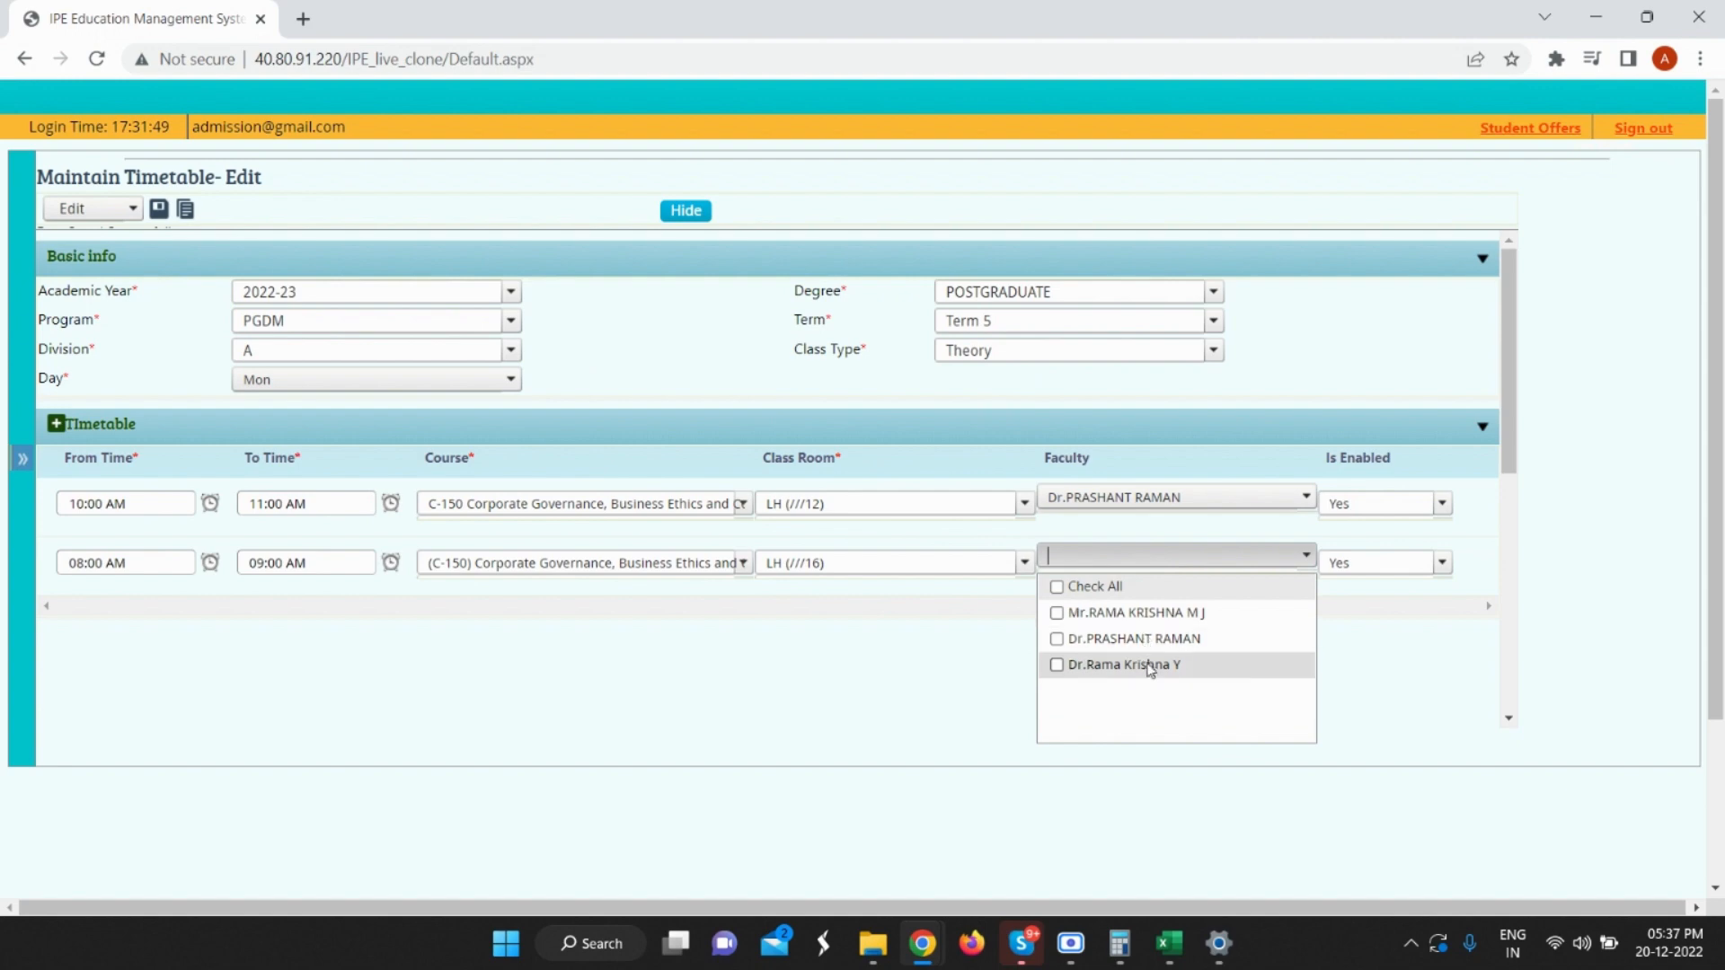
pyautogui.click(1151, 666)
pyautogui.click(682, 605)
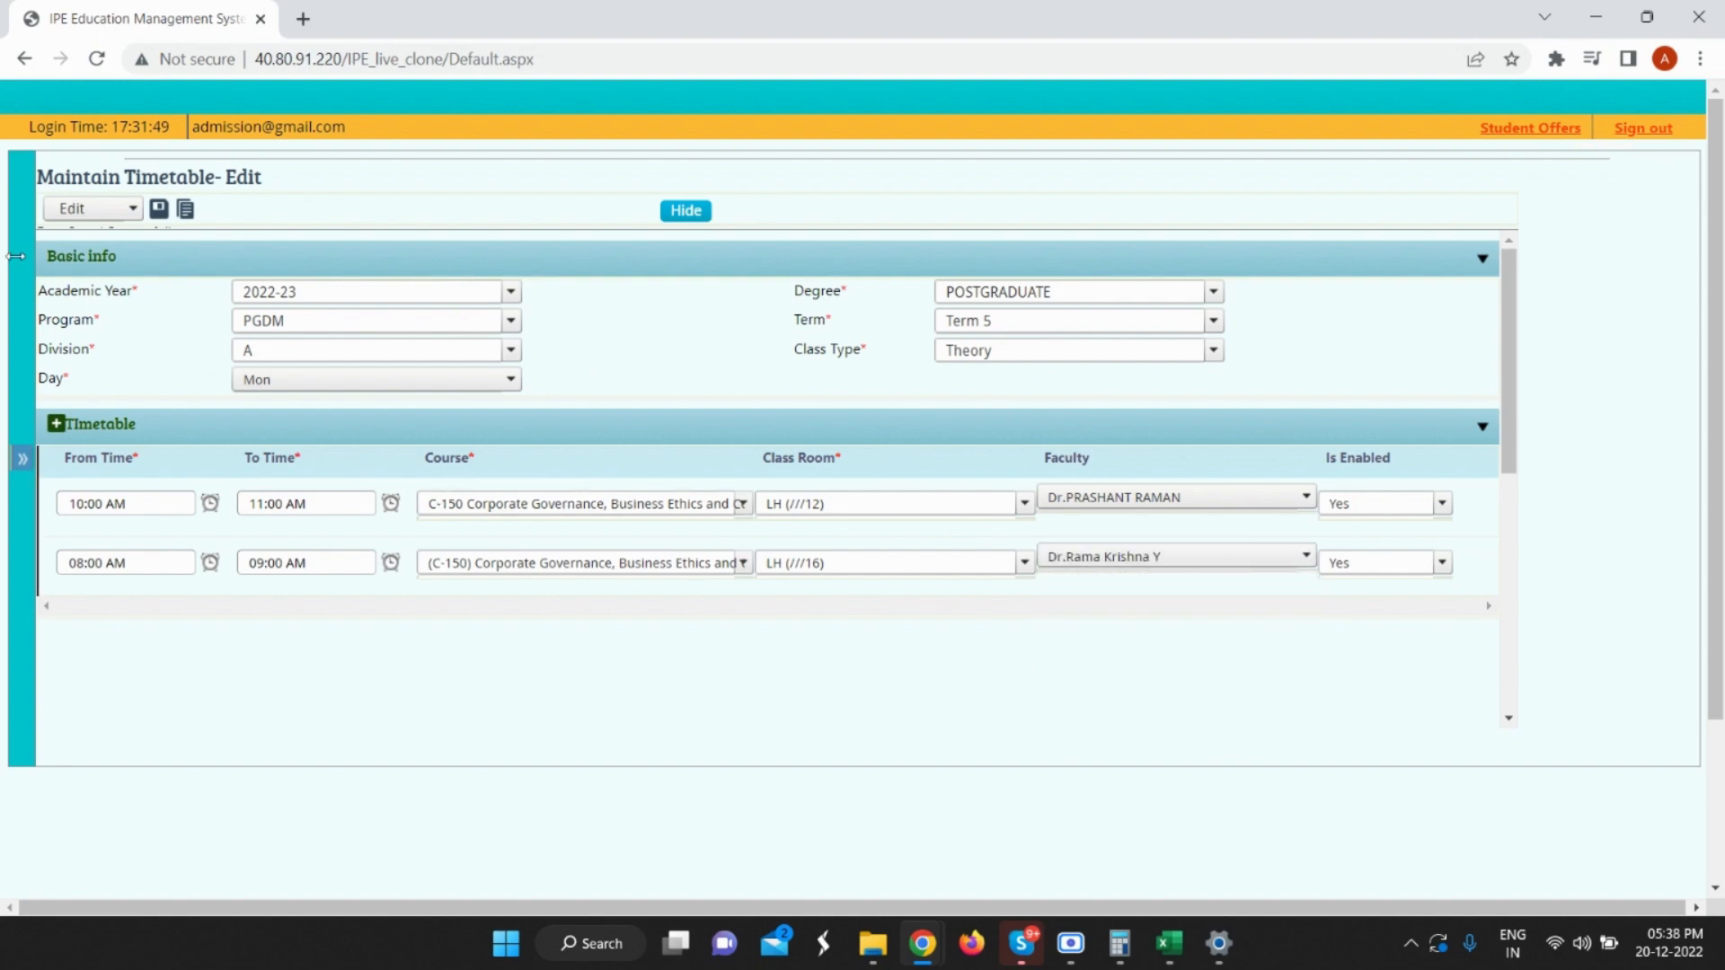
pyautogui.click(159, 211)
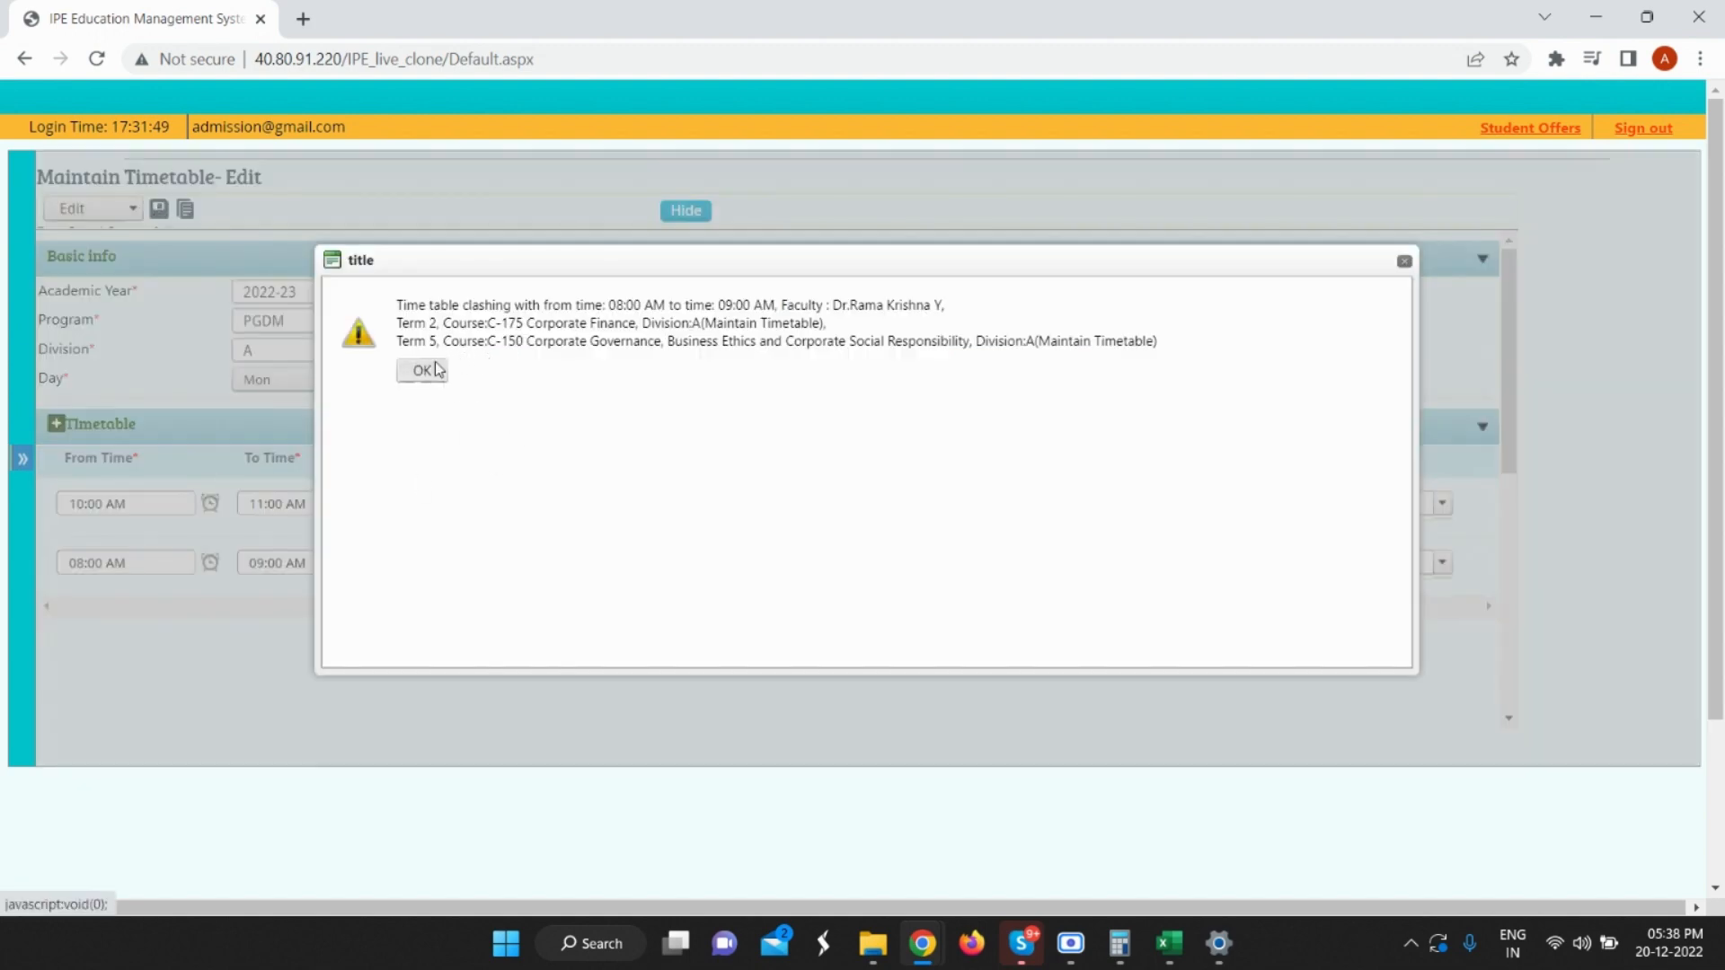
pyautogui.click(431, 373)
# Change the 08:00 AM row's faculty so that only the second listed faculty member is selected.
pyautogui.click(1120, 559)
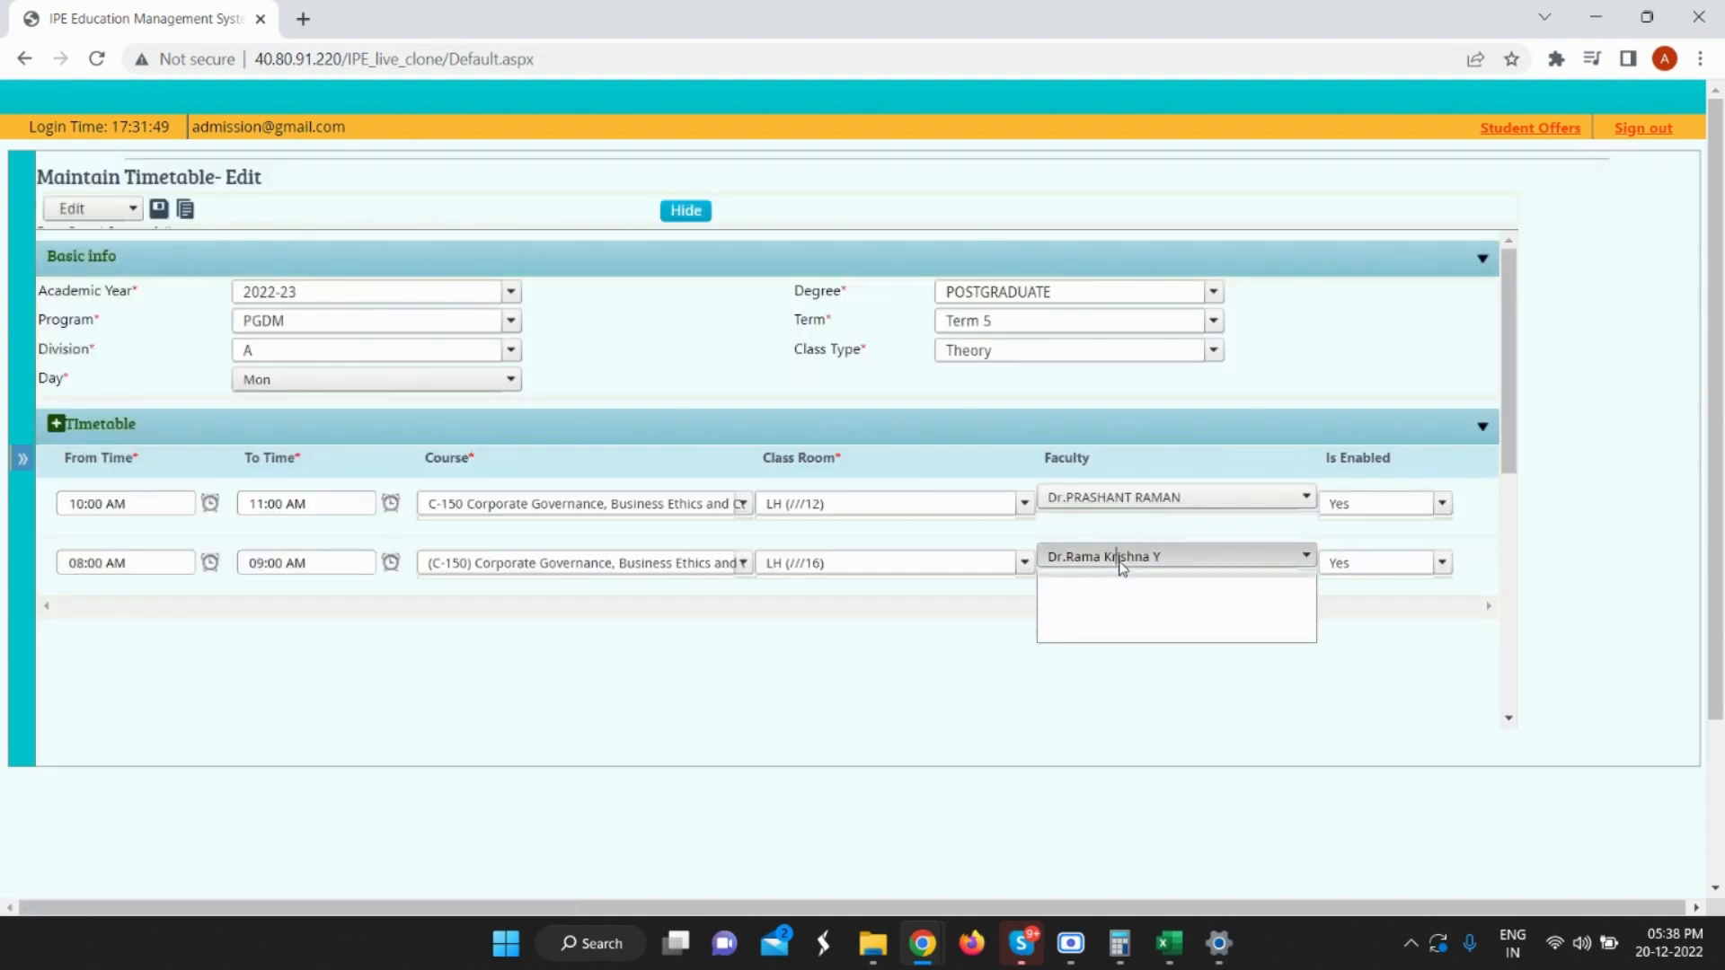
pyautogui.click(1117, 615)
pyautogui.click(1116, 639)
pyautogui.click(1116, 668)
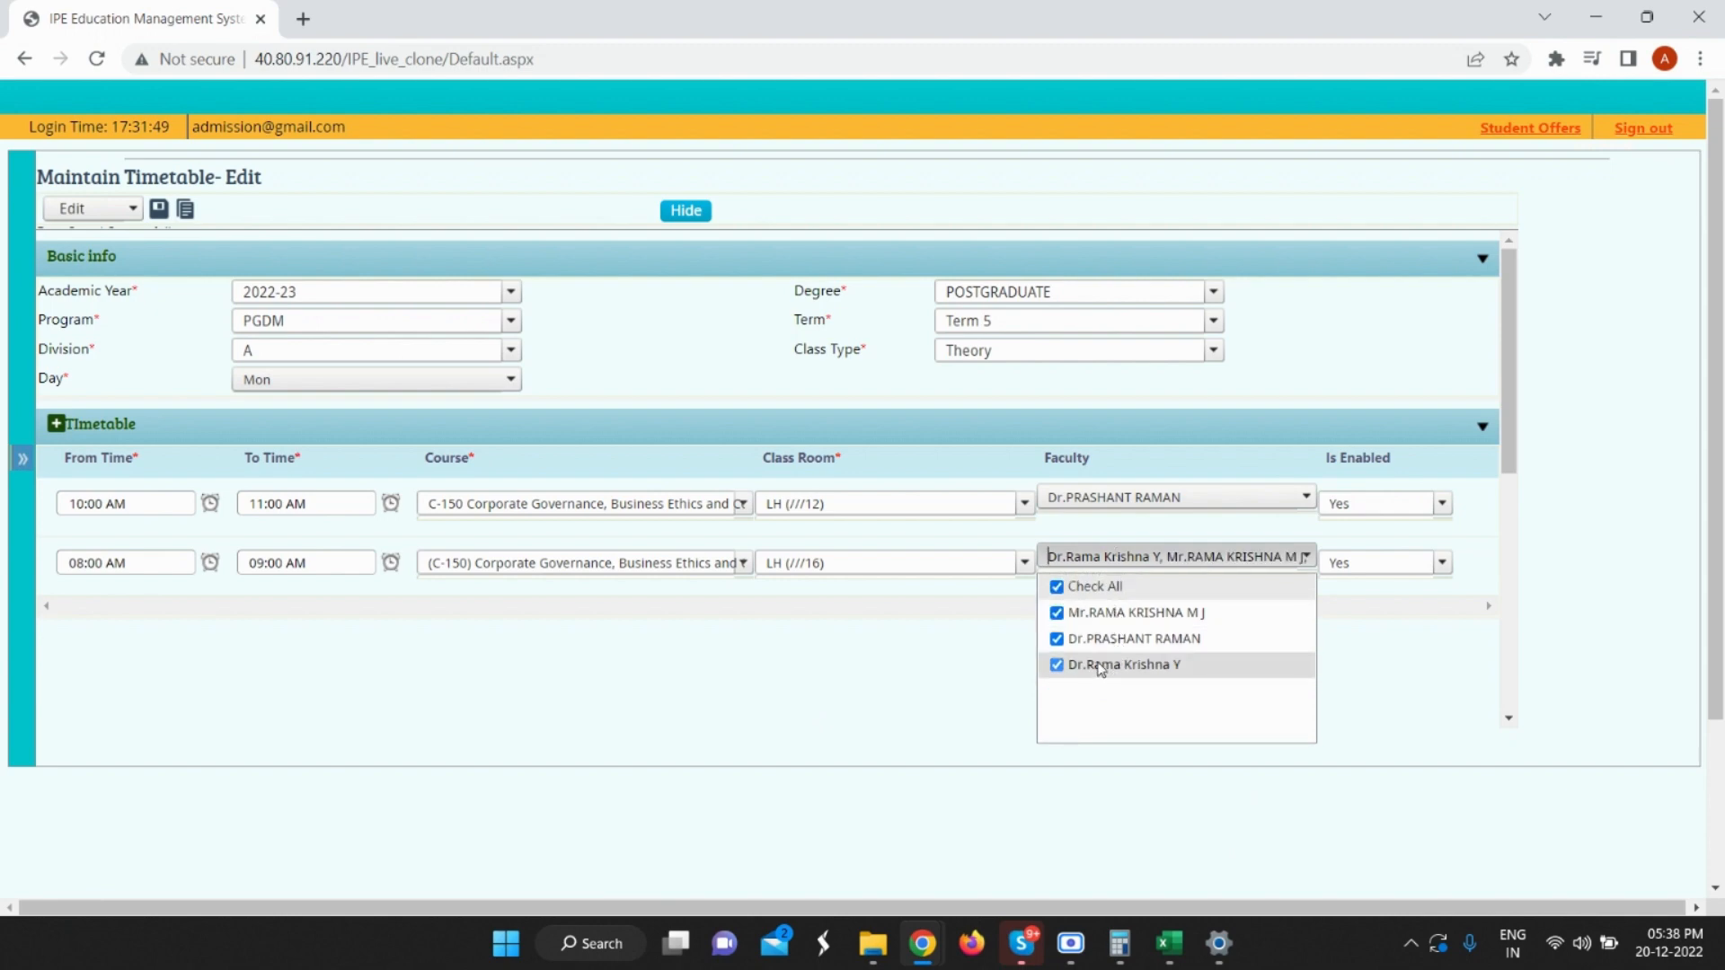
pyautogui.click(1095, 643)
pyautogui.click(1089, 616)
pyautogui.click(1070, 637)
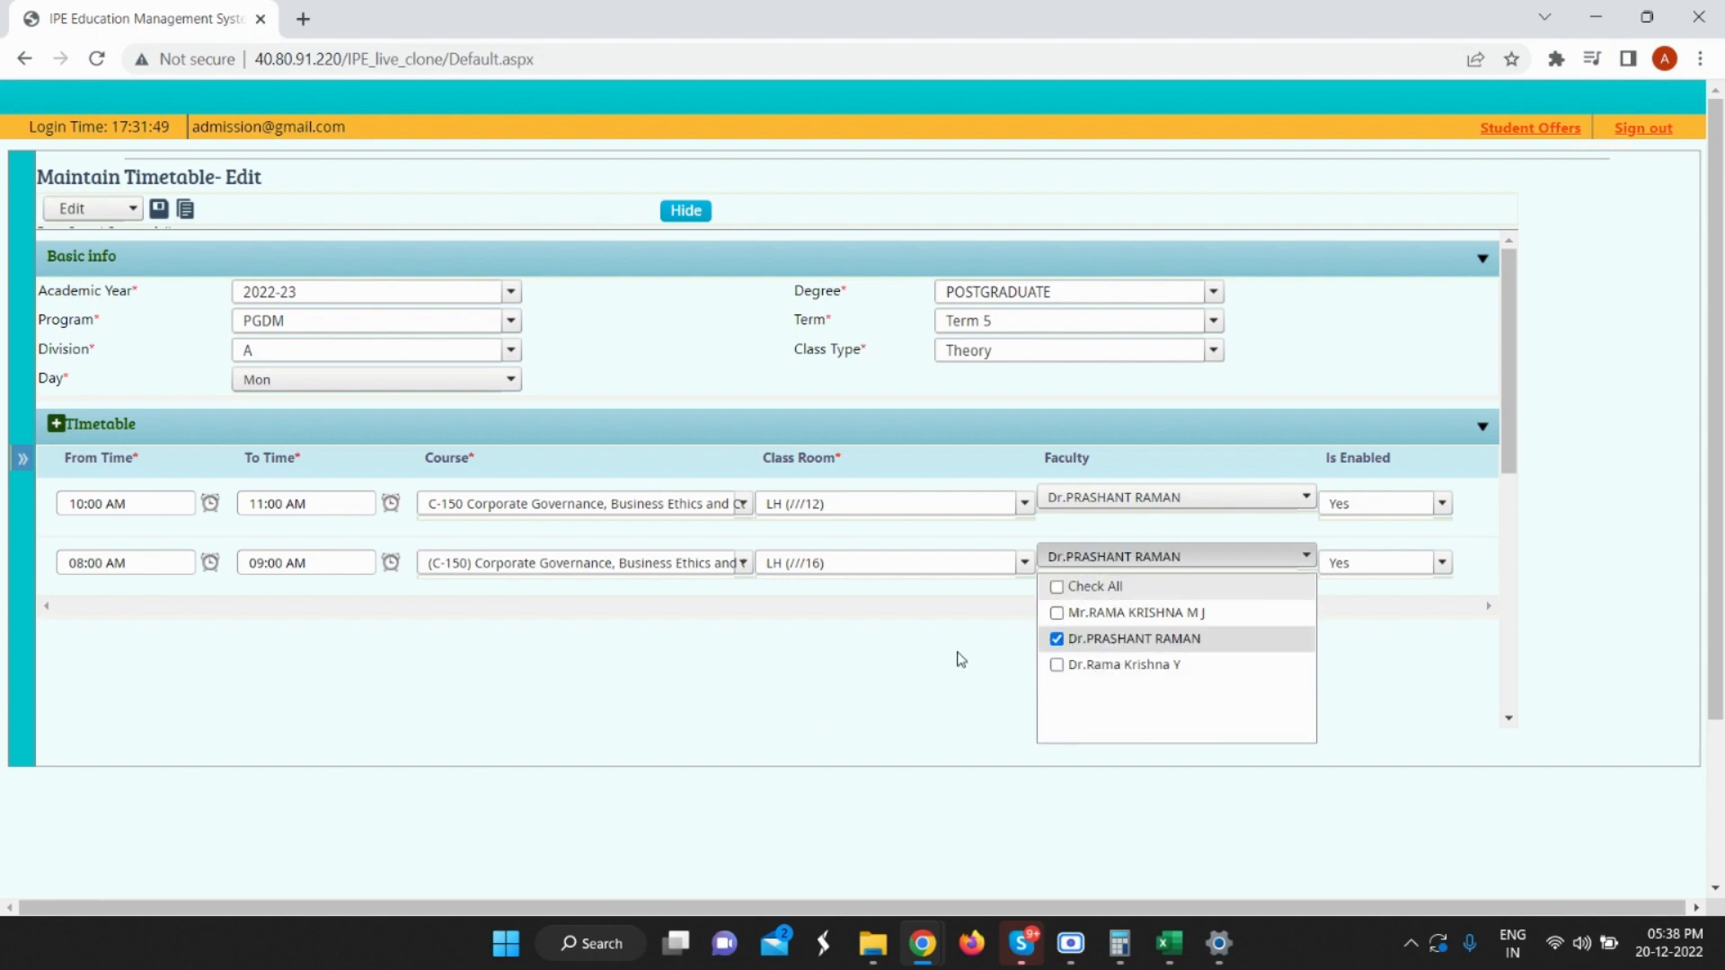
pyautogui.click(957, 651)
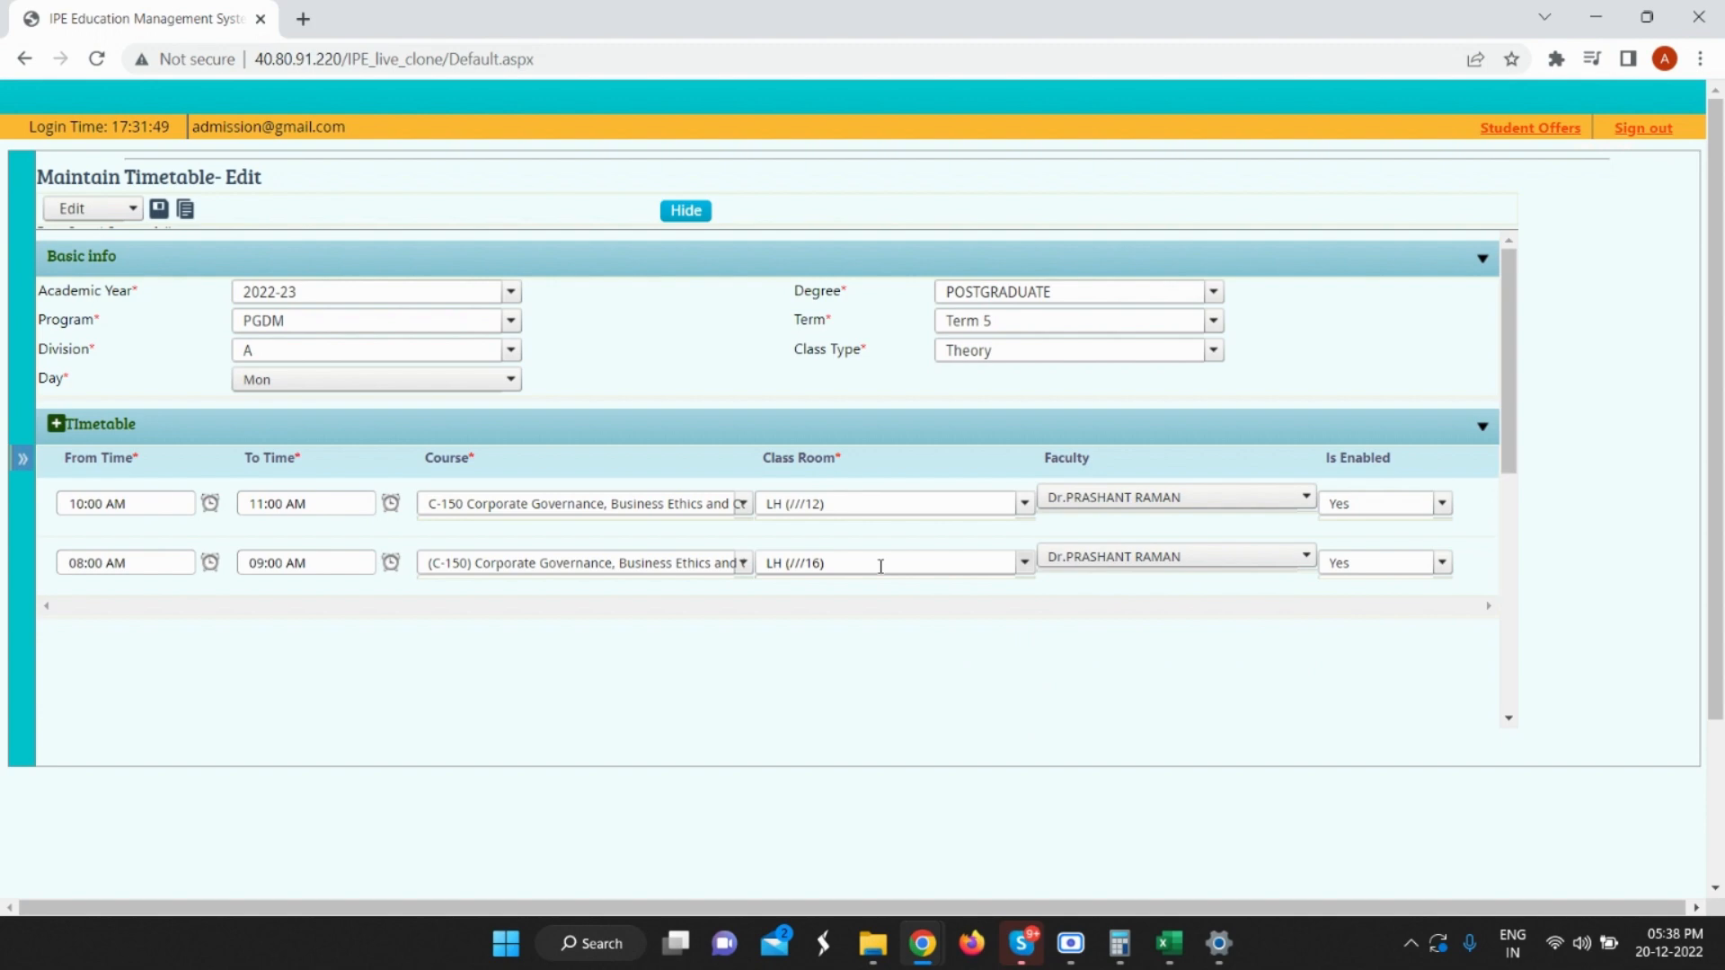
# Change the 08:00 AM row's class room to LH (///13) and try to save the timetable.
pyautogui.click(880, 565)
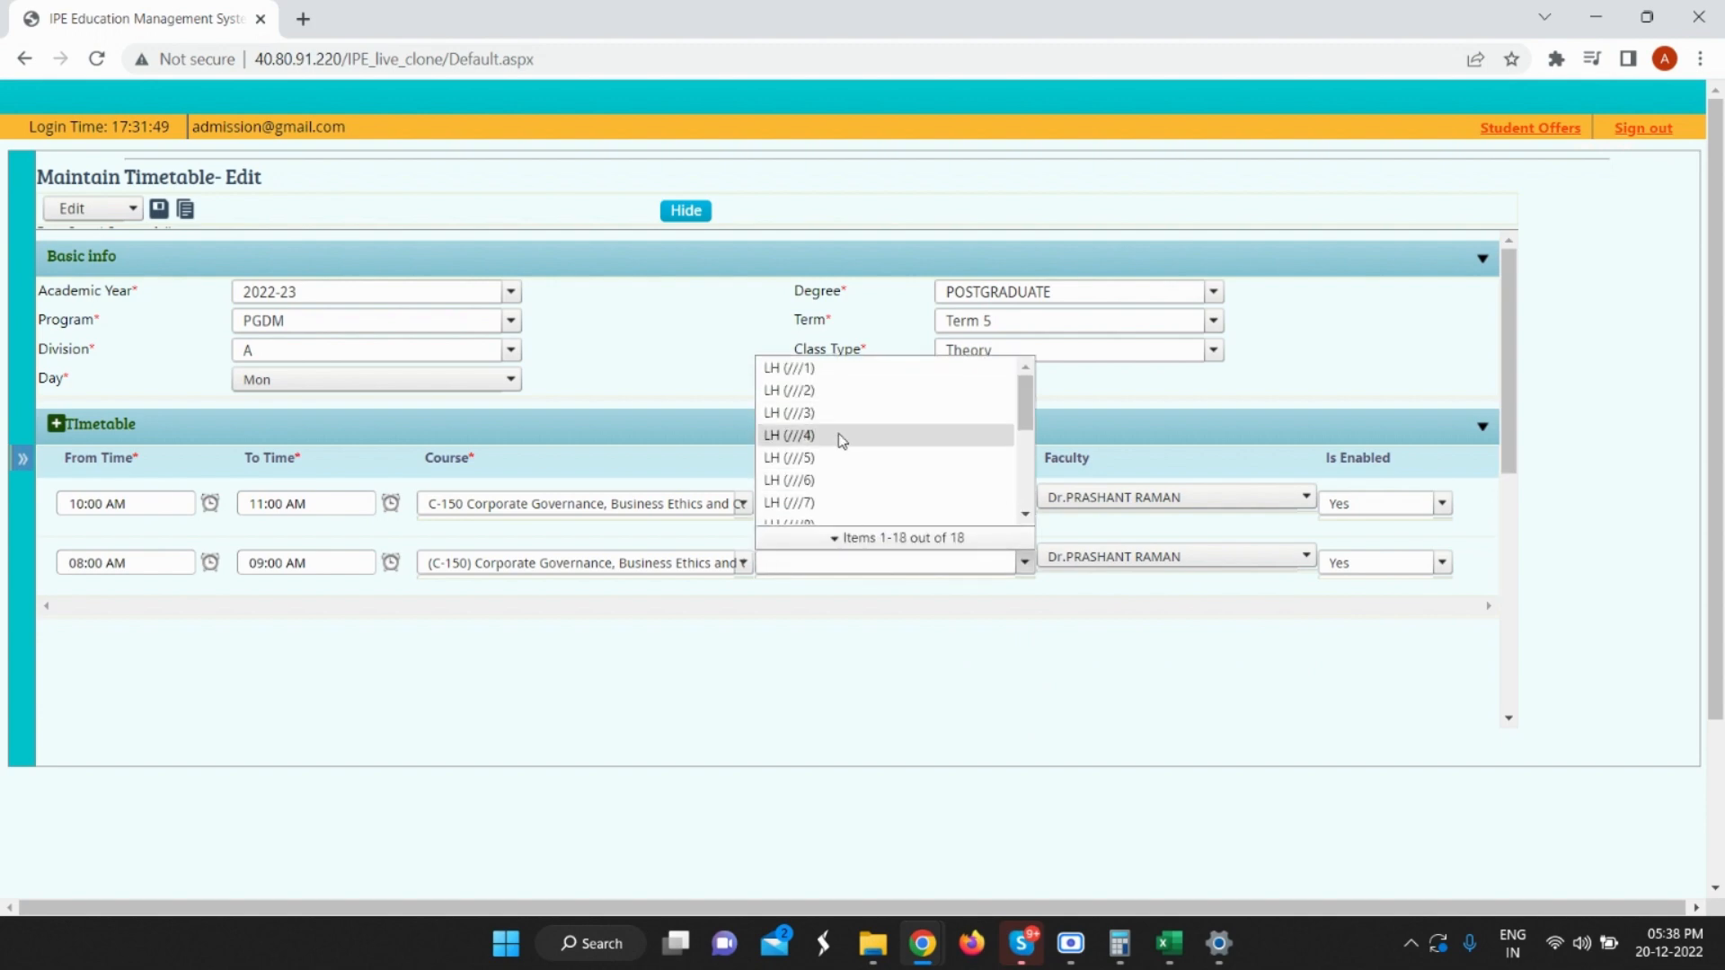
pyautogui.scroll(-3, 844, 443)
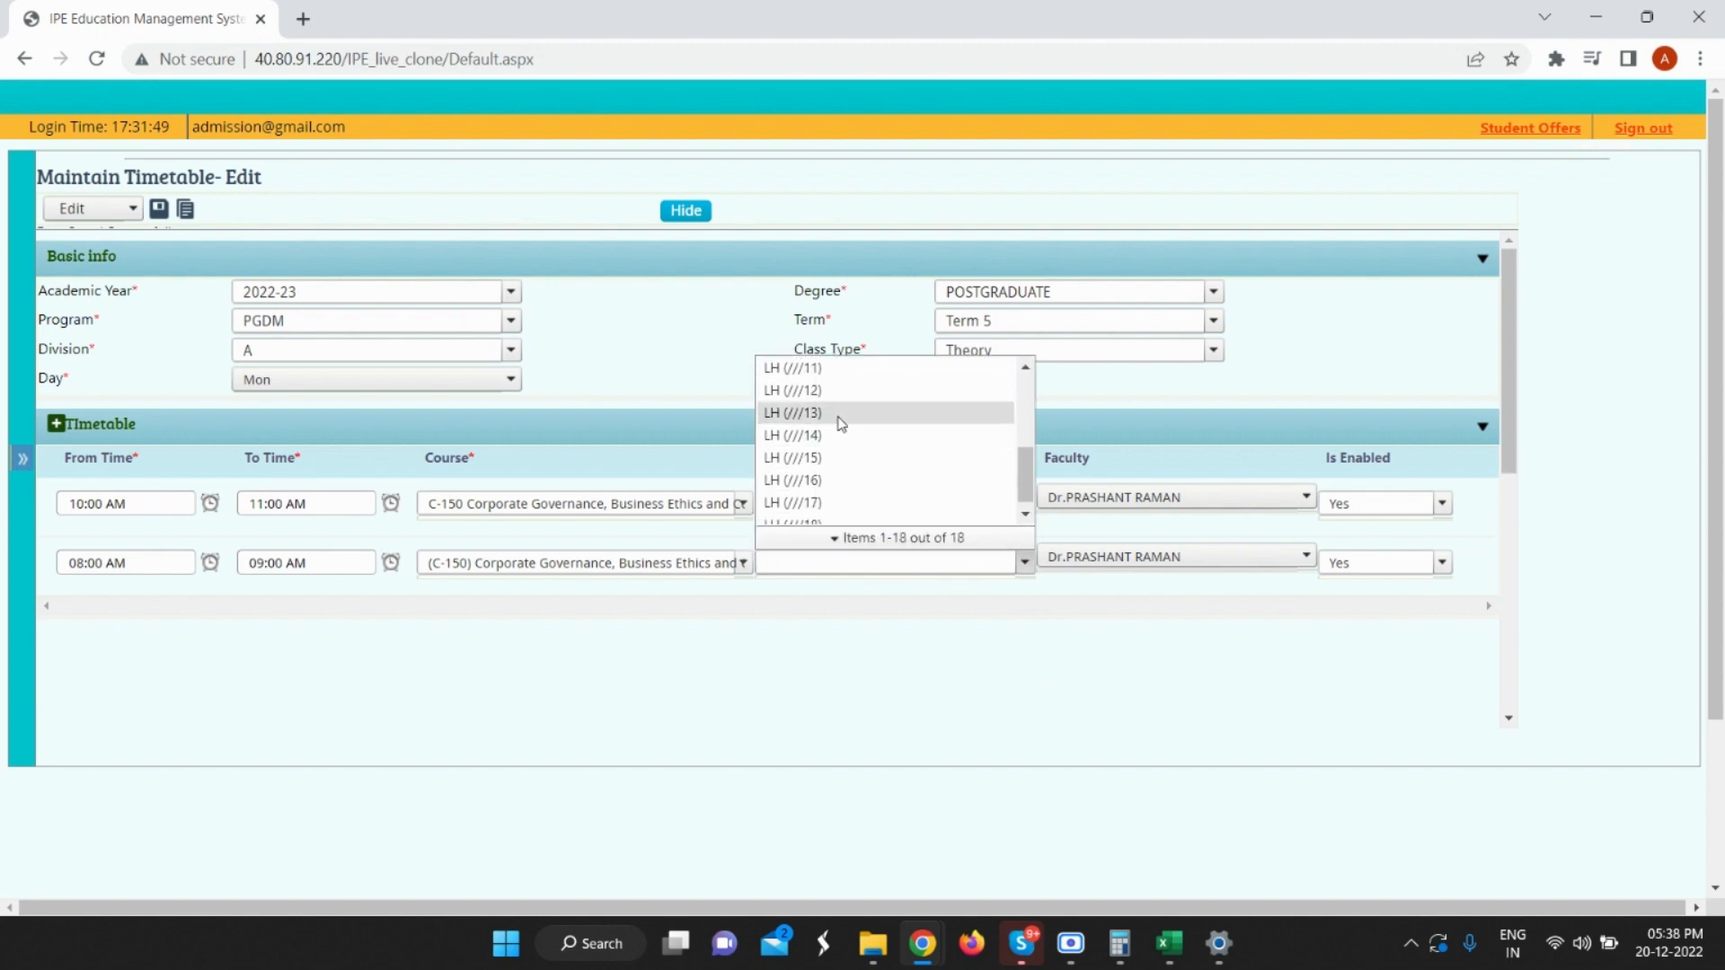
pyautogui.click(841, 422)
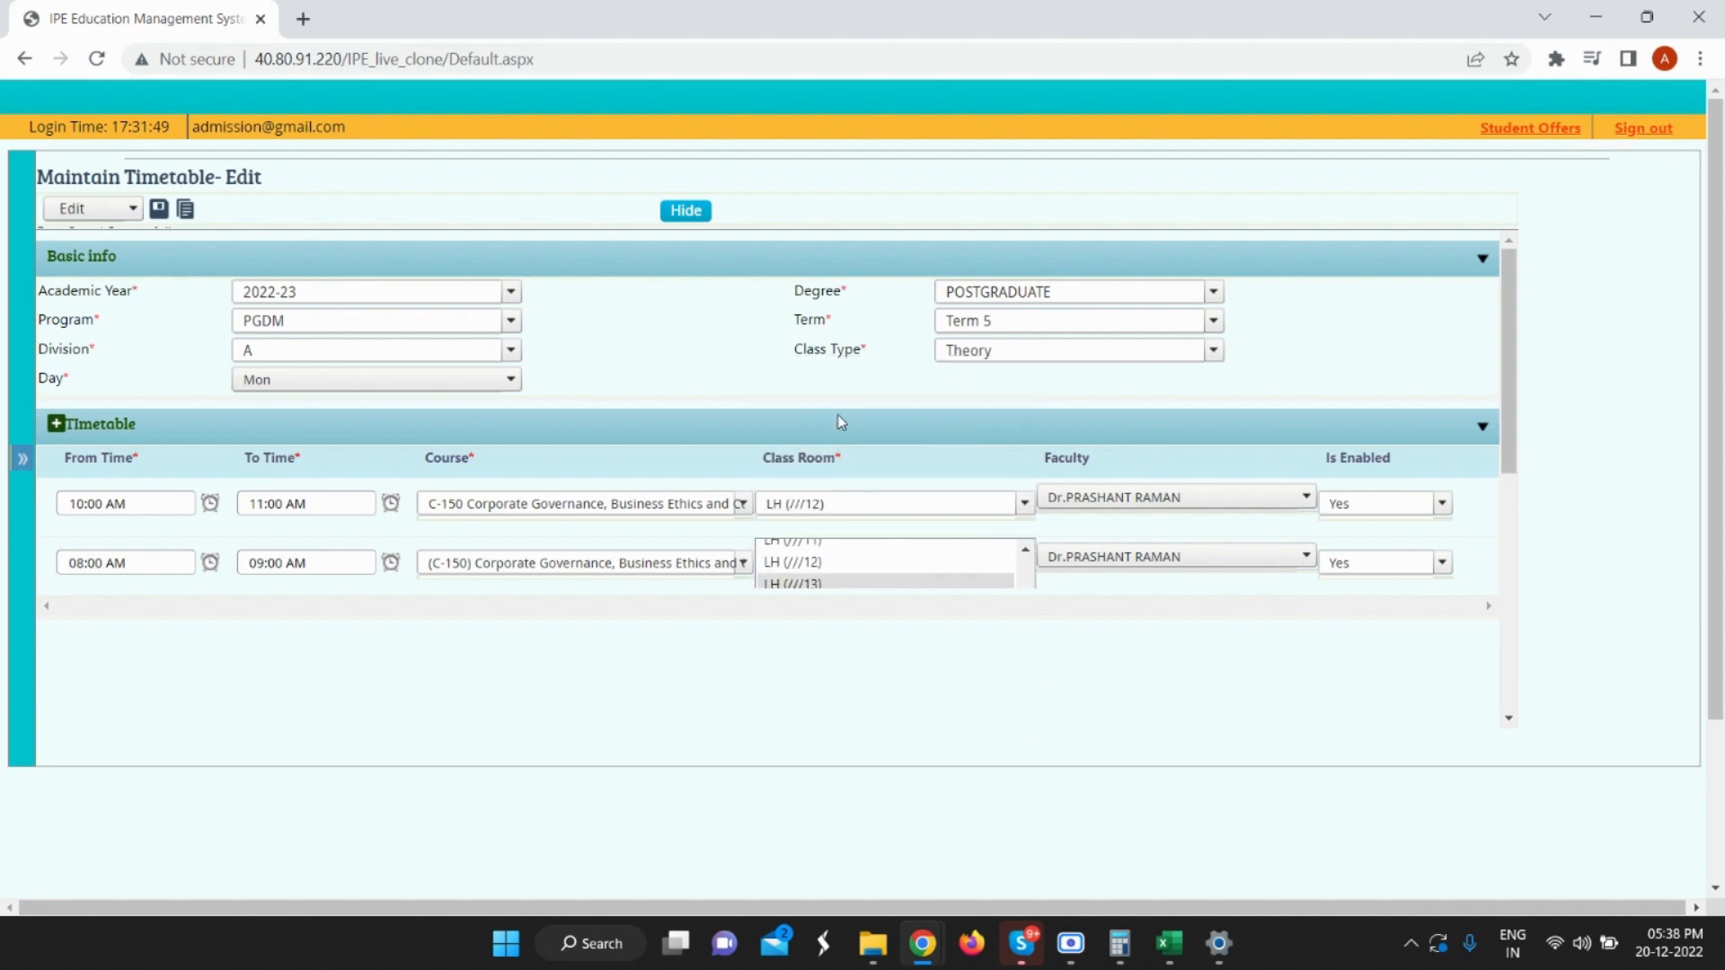
pyautogui.click(157, 212)
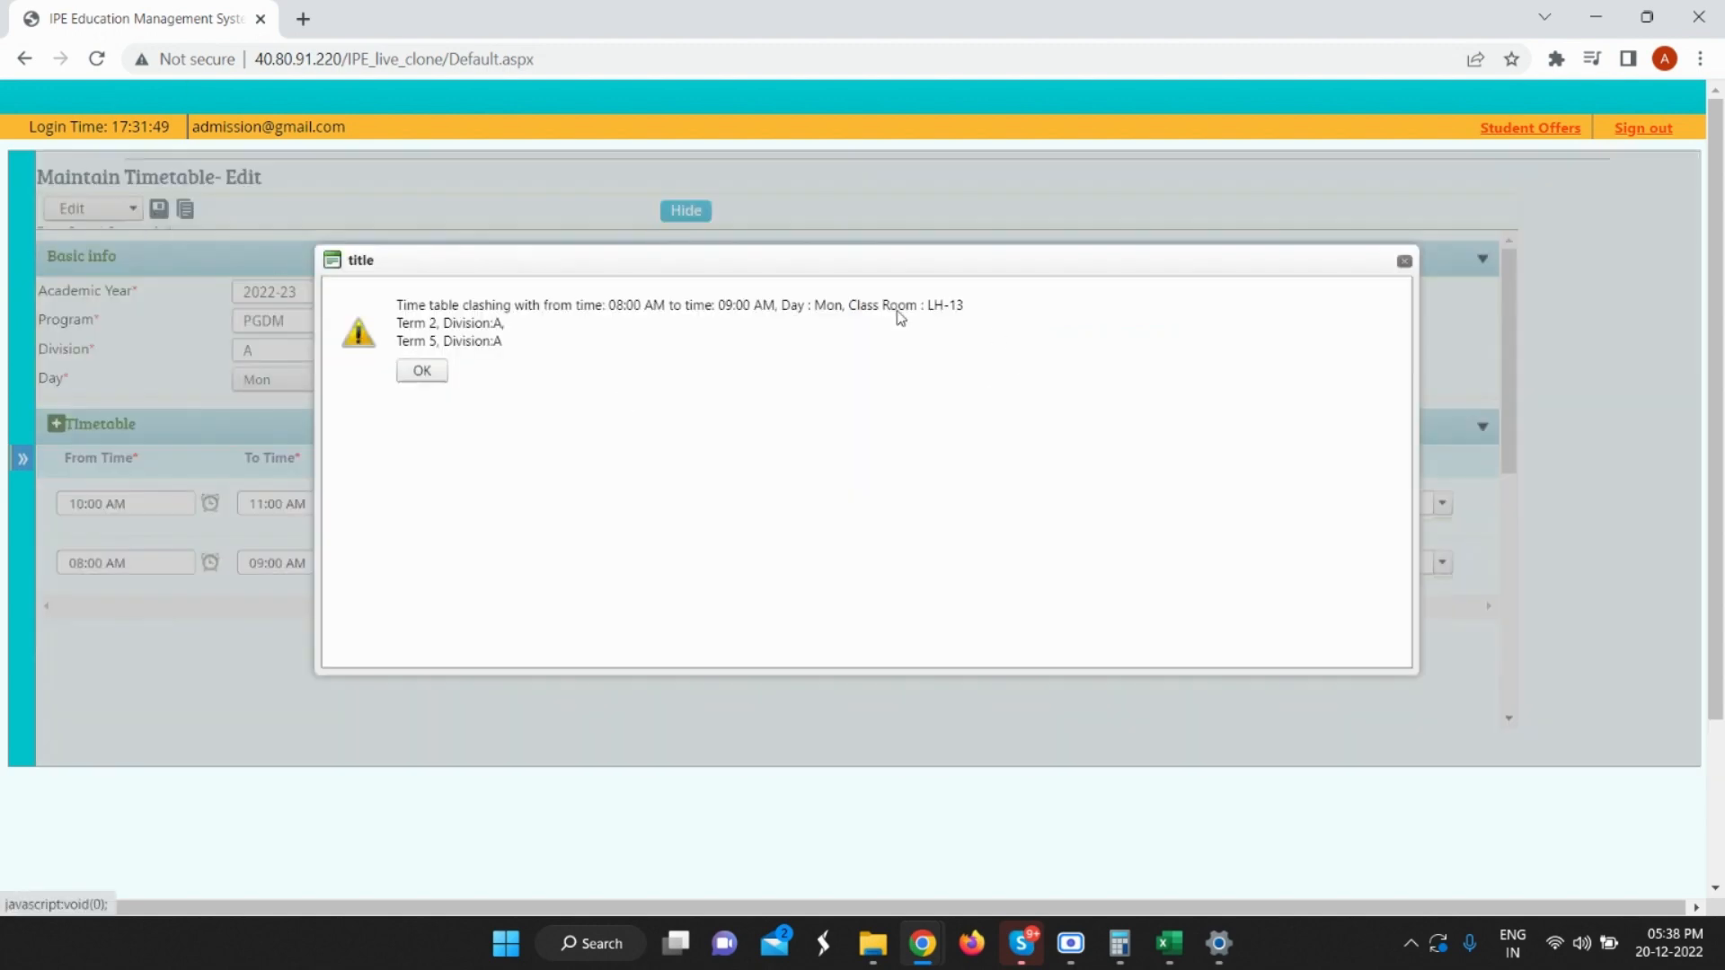
pyautogui.moveTo(855, 310); pyautogui.dragTo(983, 305)
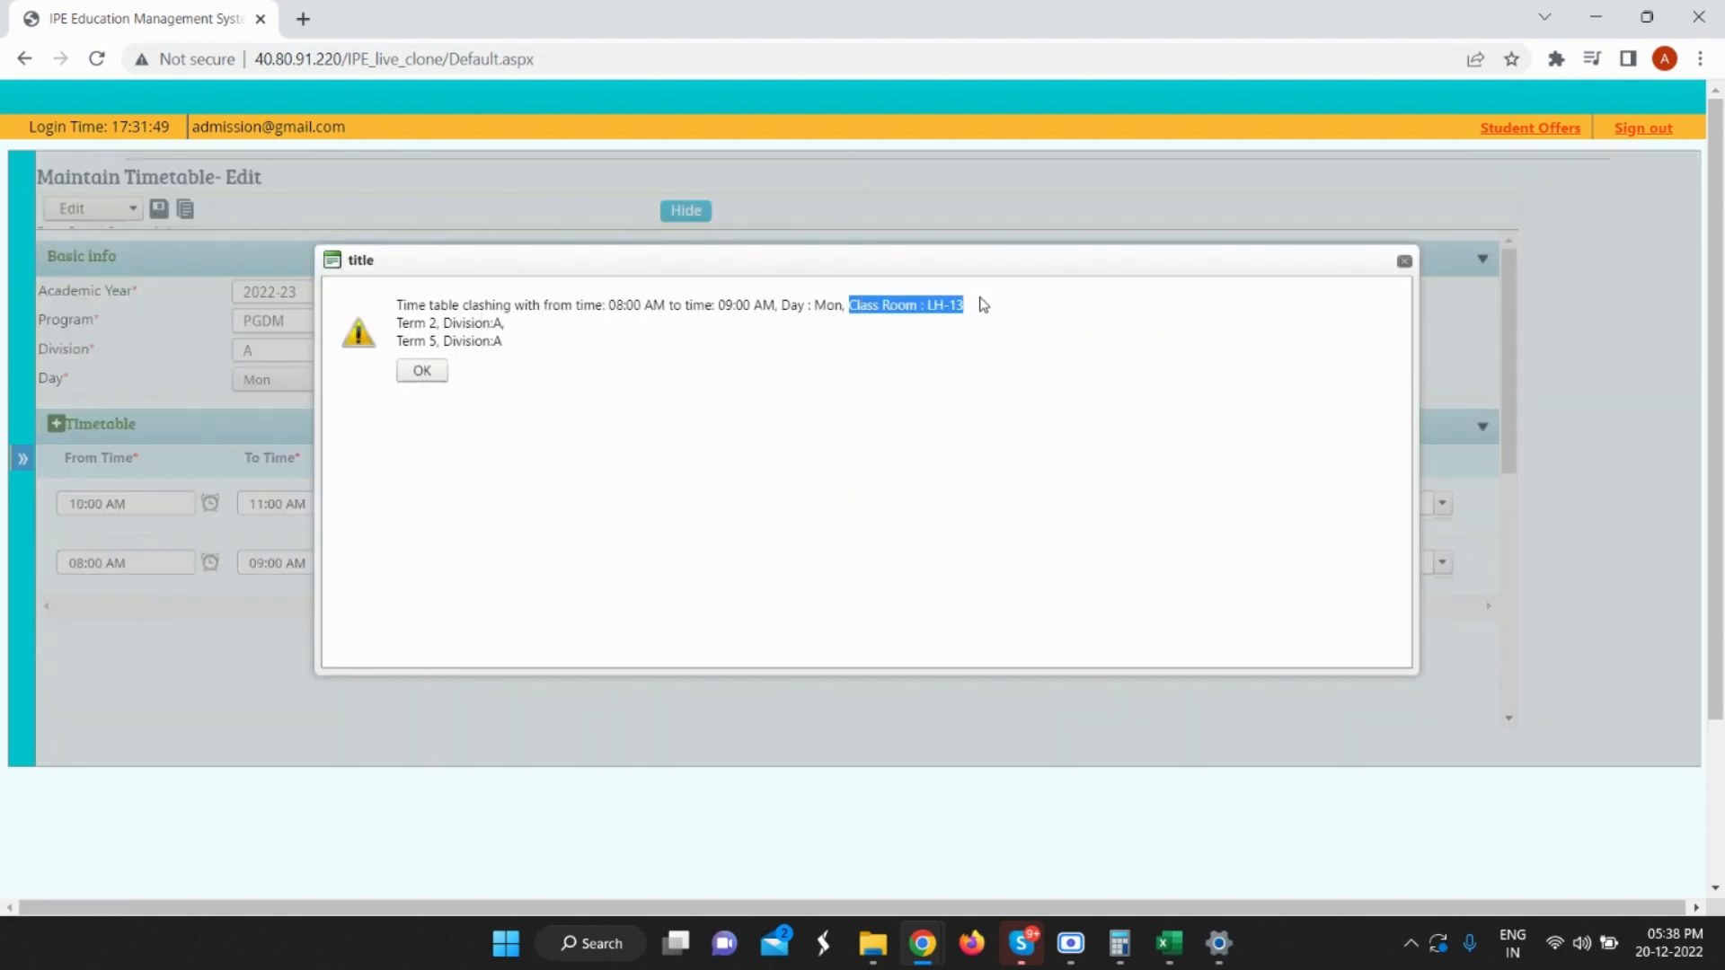
pyautogui.click(448, 764)
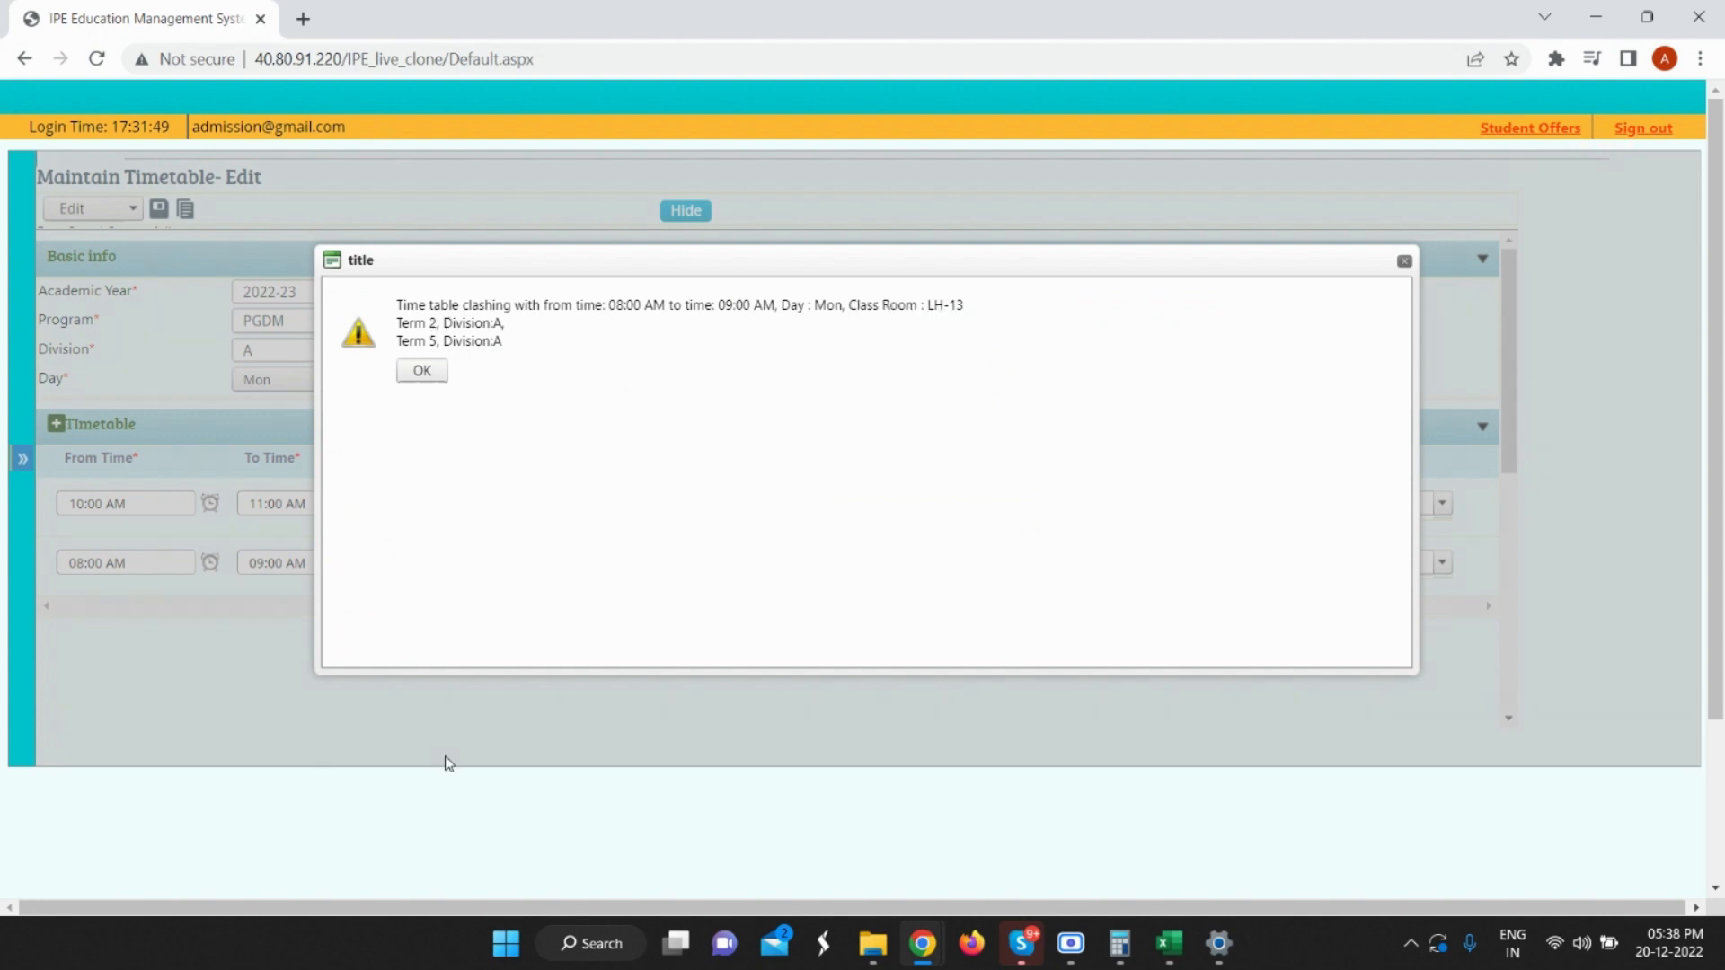
pyautogui.click(418, 372)
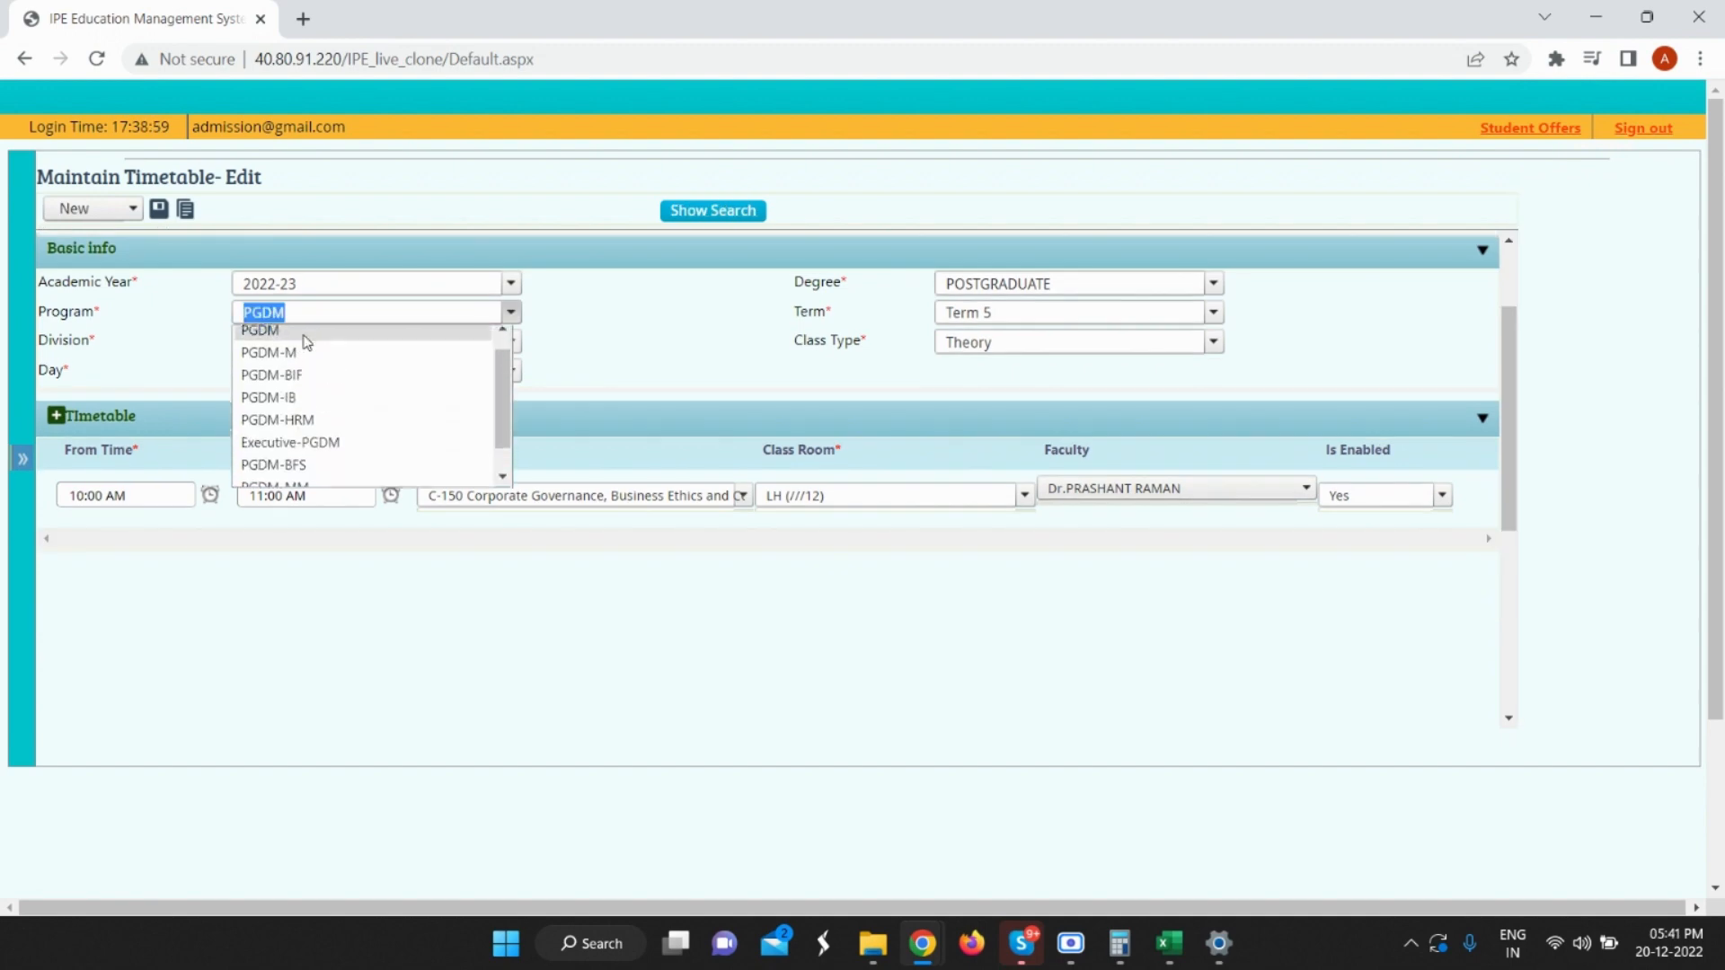
# Open a fresh Maintain Timetable form under Timetable & Attendance.
pyautogui.click(230, 652)
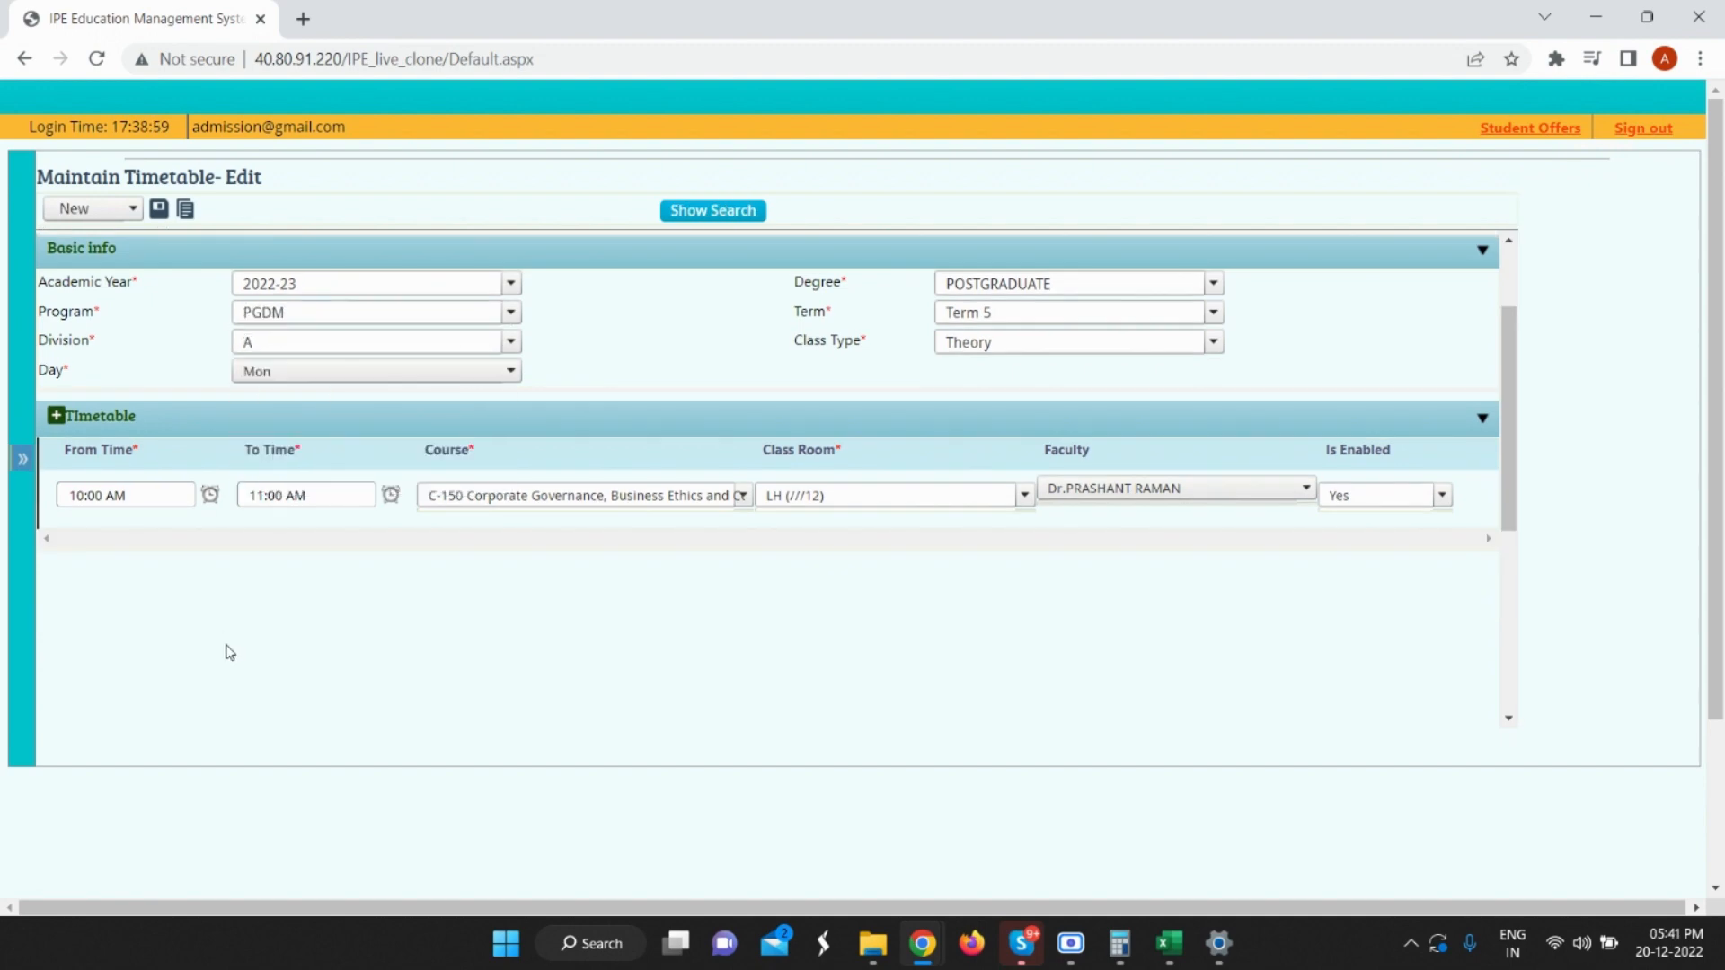
pyautogui.click(22, 459)
pyautogui.scroll(-5, 54, 629)
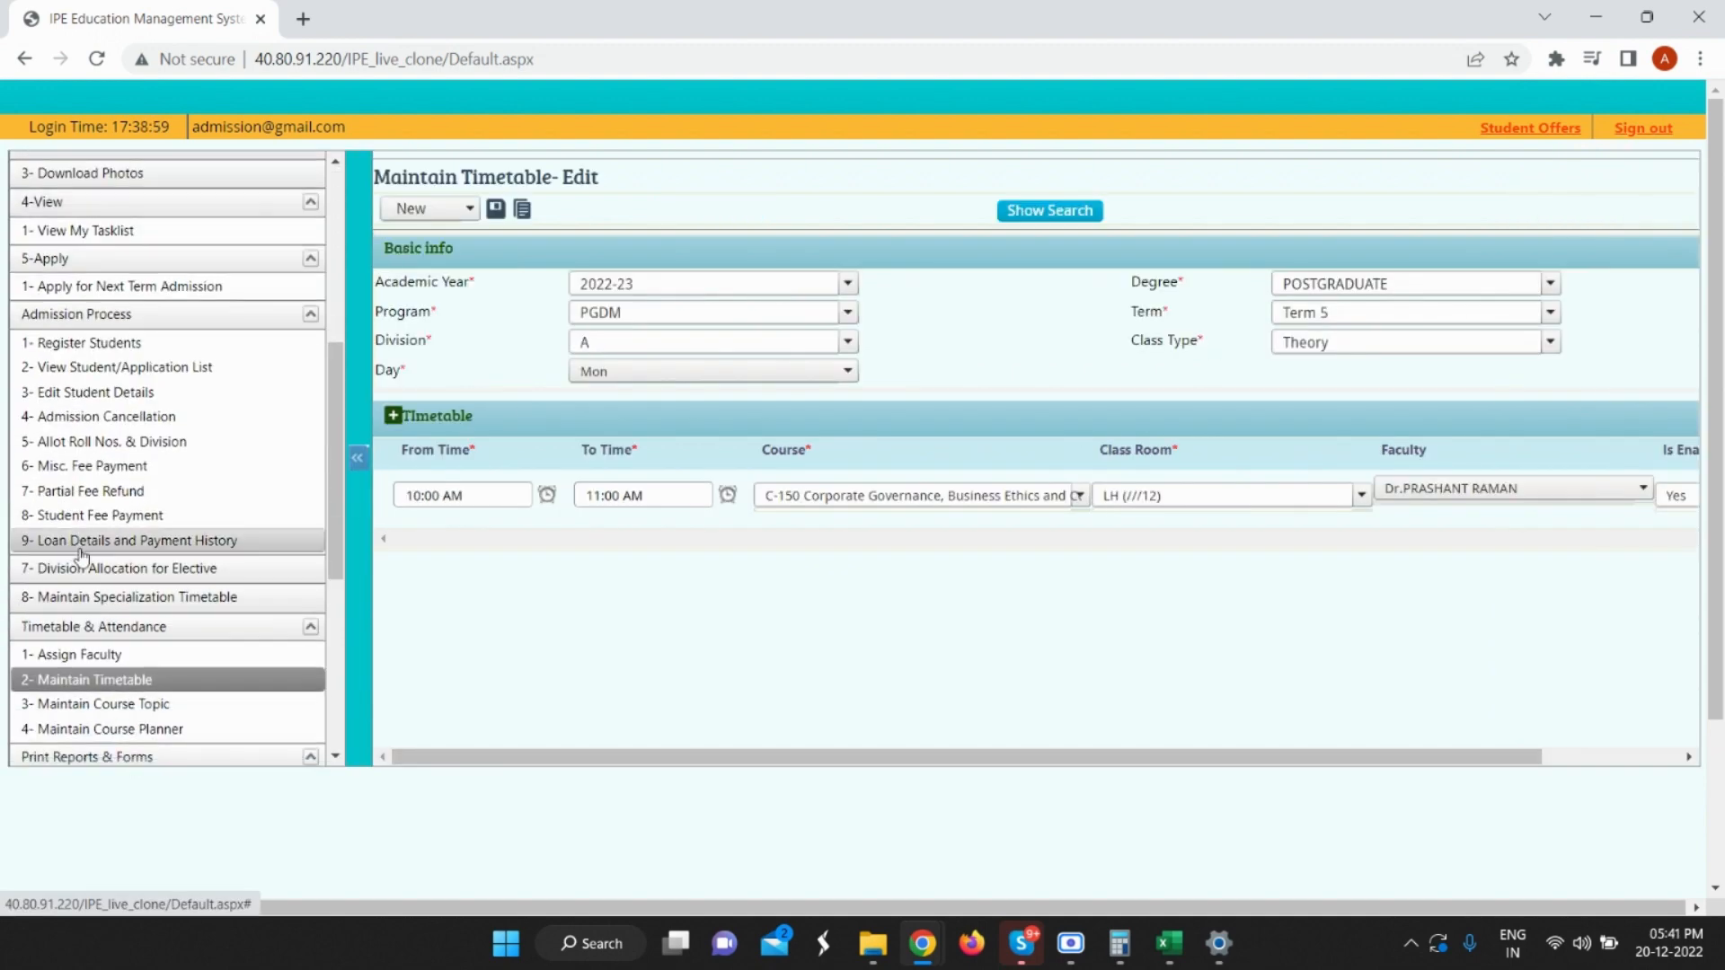
pyautogui.click(139, 690)
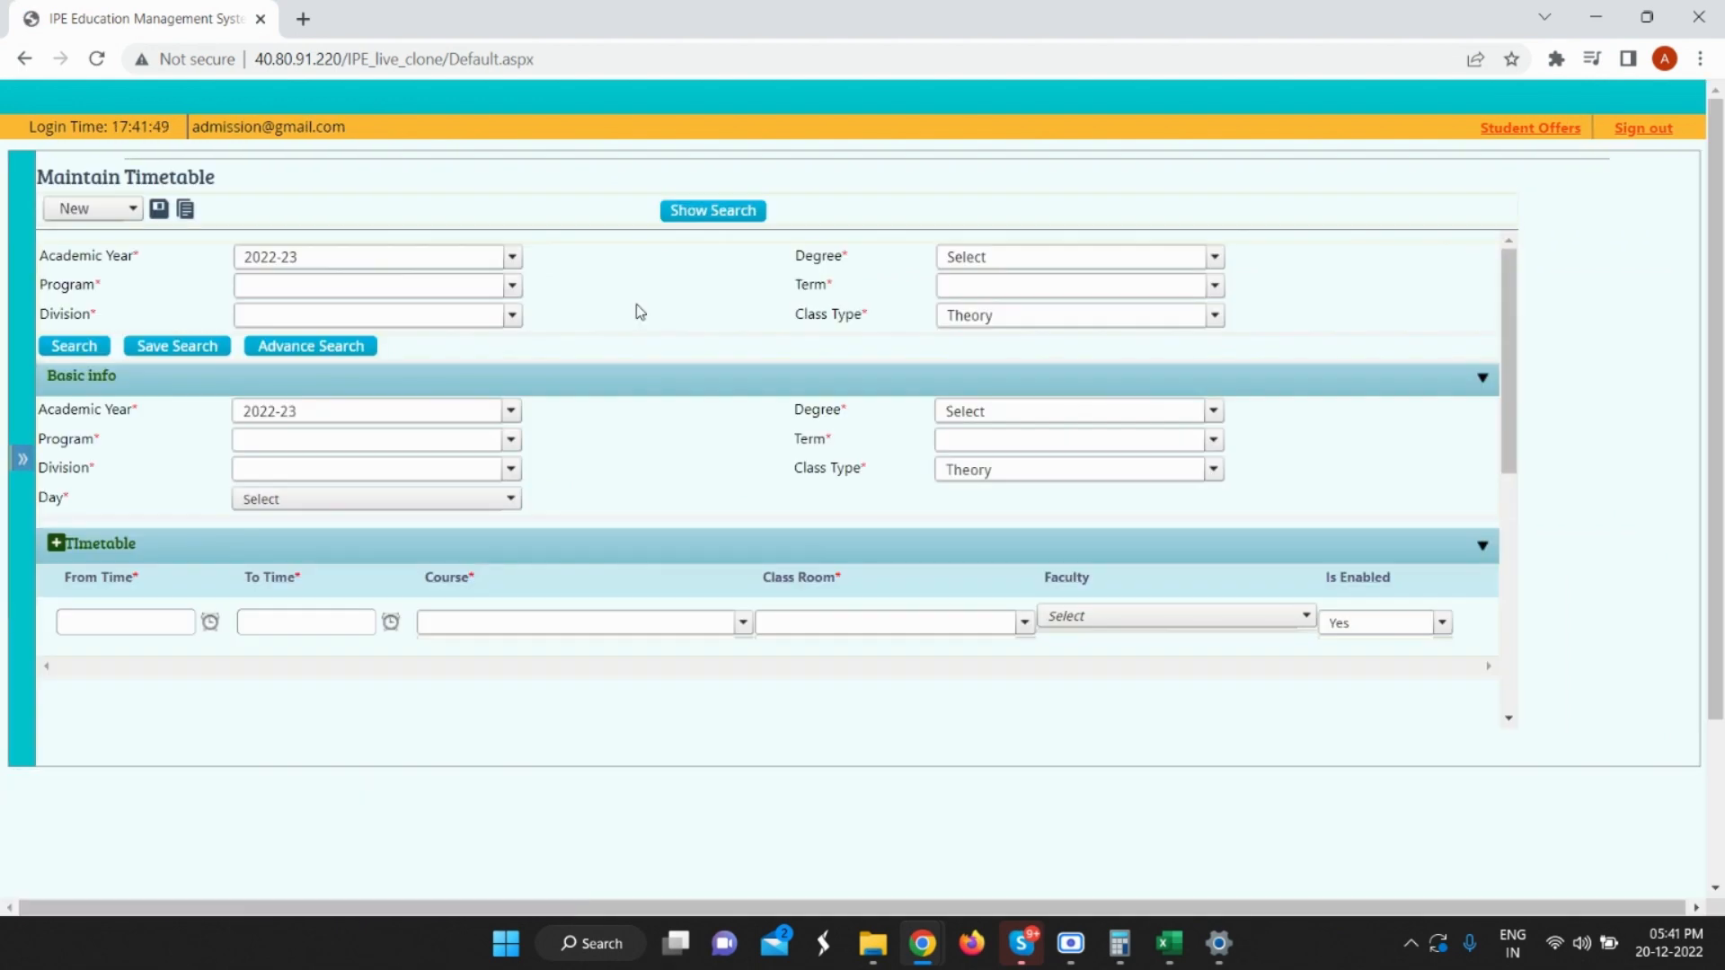
# Fill in the new timetable's basic info with degree POSTGRADUATE, program PGDM, Term 5, division B and day Mon.
pyautogui.click(1025, 409)
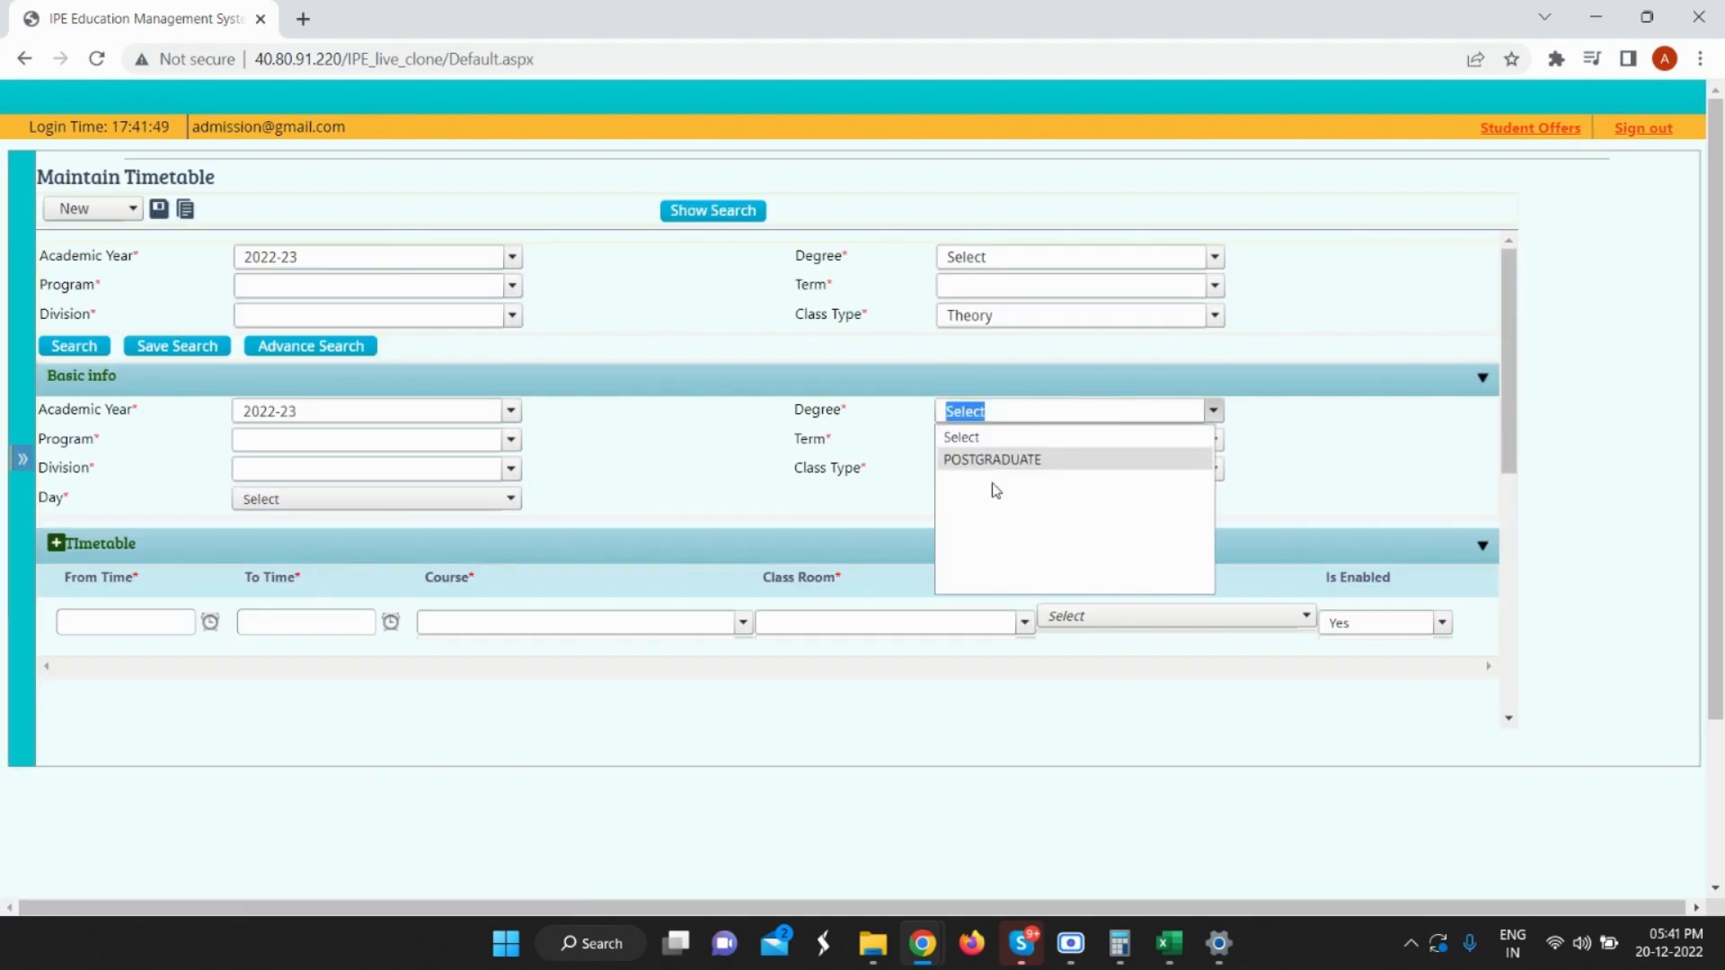
pyautogui.click(992, 460)
pyautogui.click(510, 439)
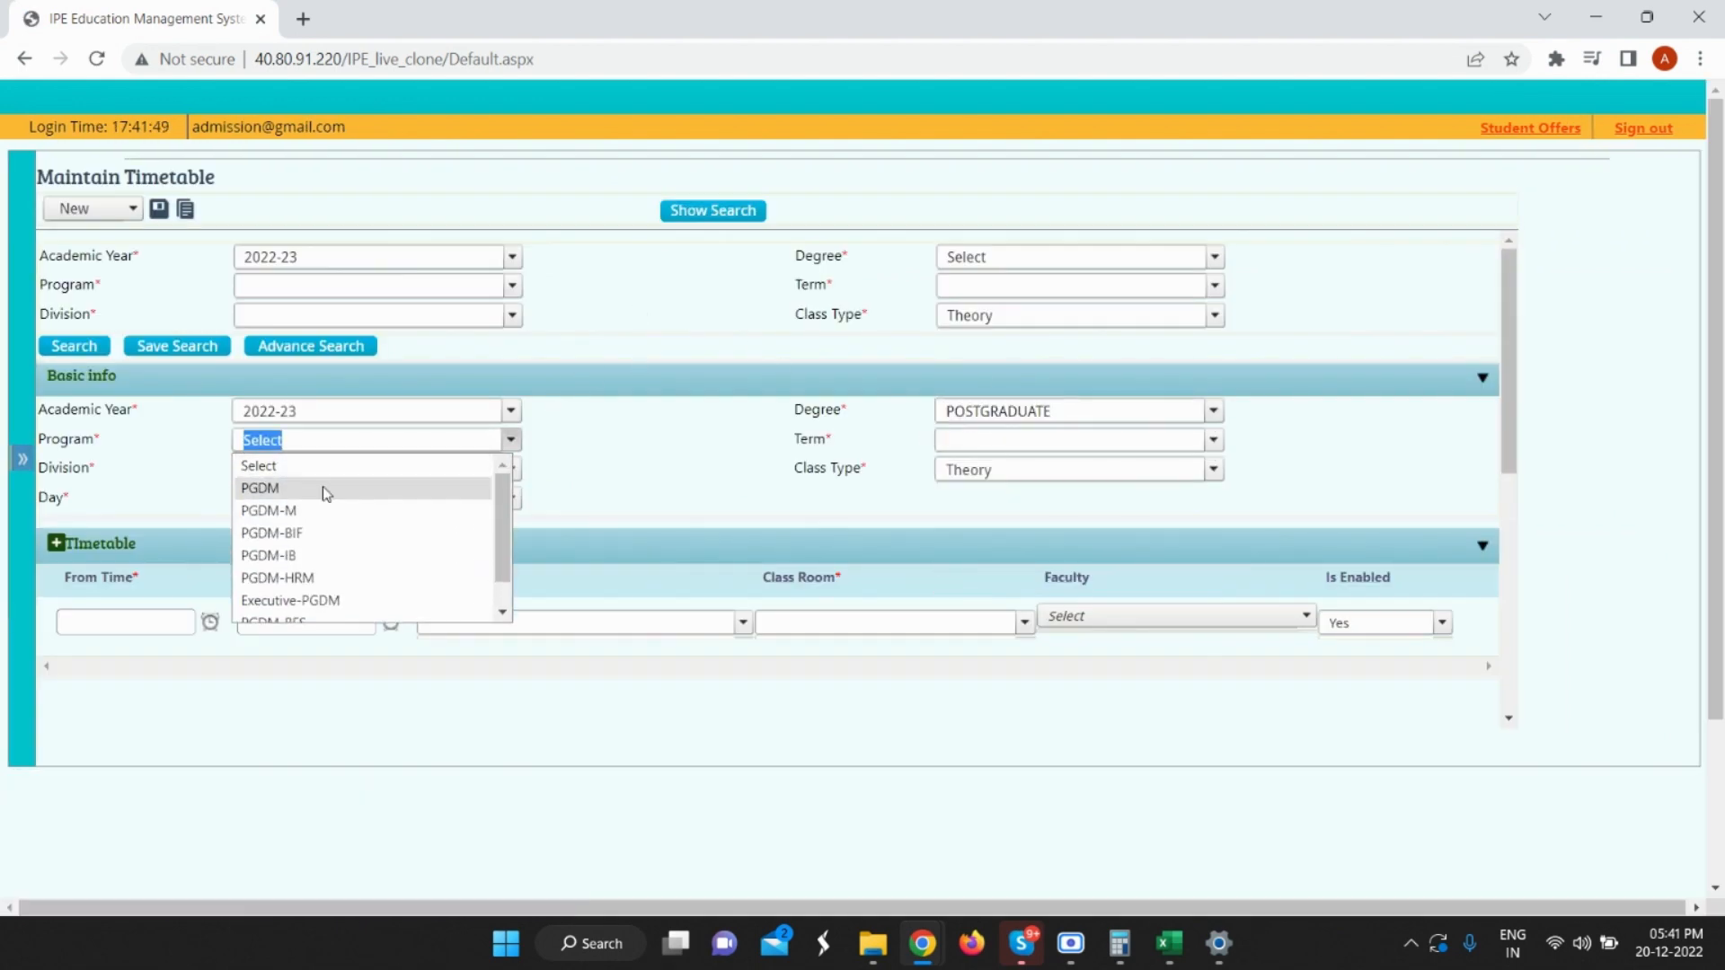
pyautogui.click(324, 490)
pyautogui.click(966, 440)
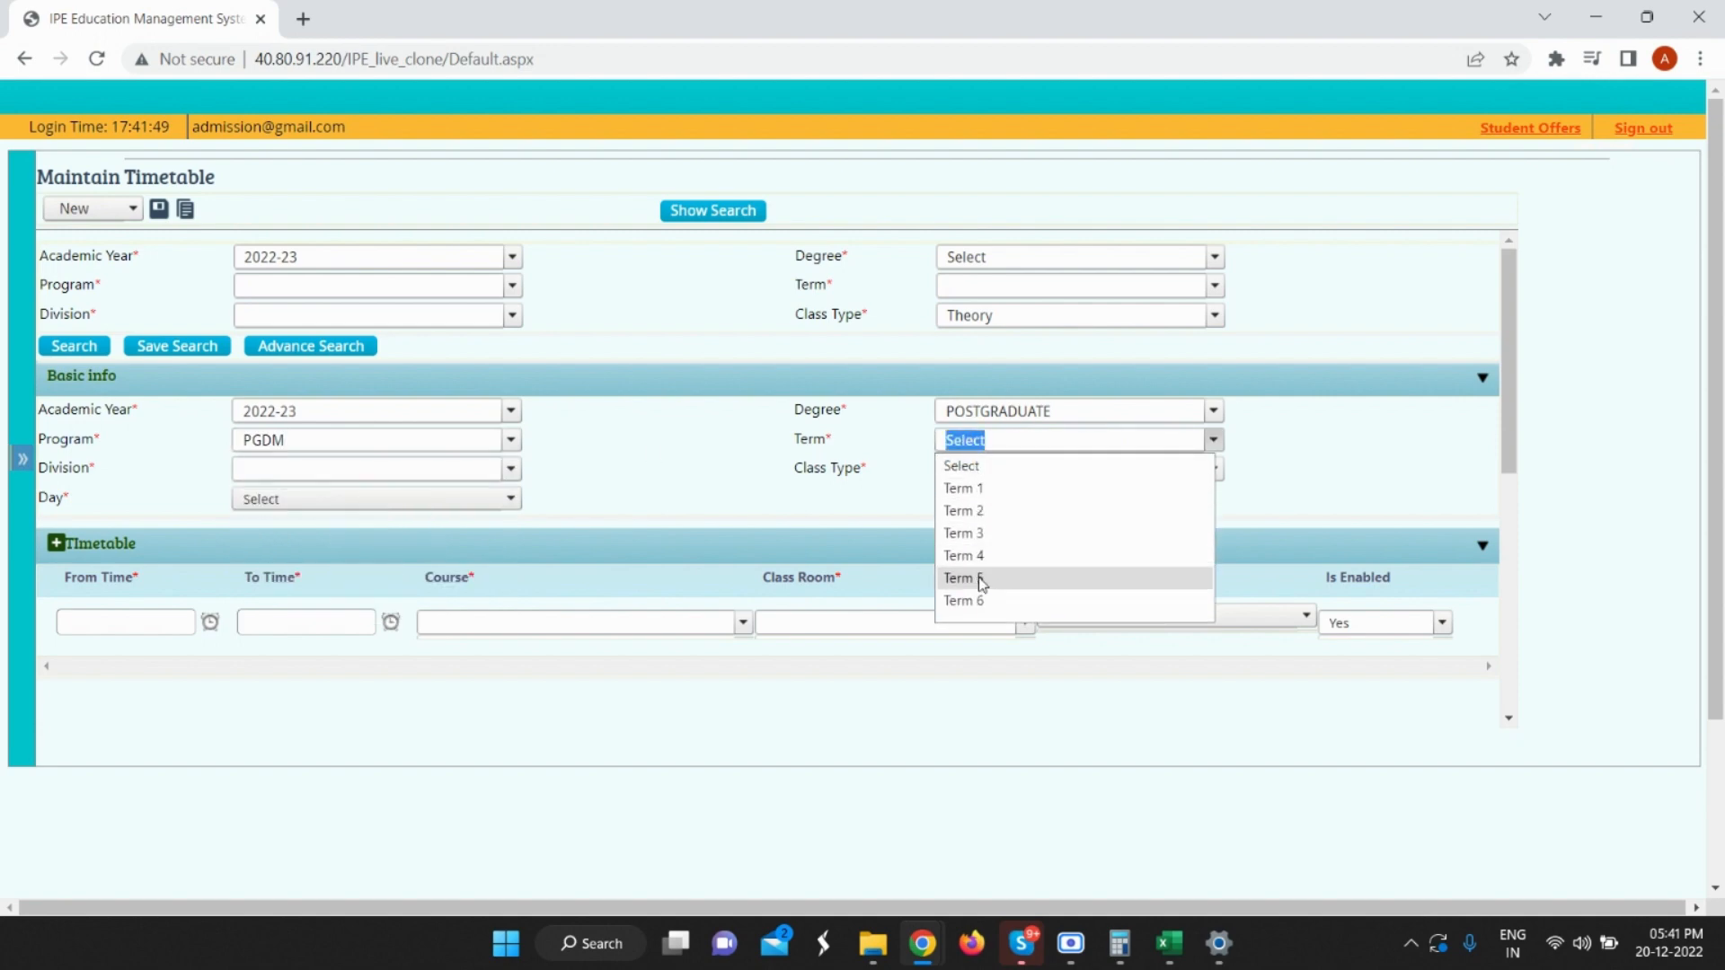
pyautogui.click(980, 580)
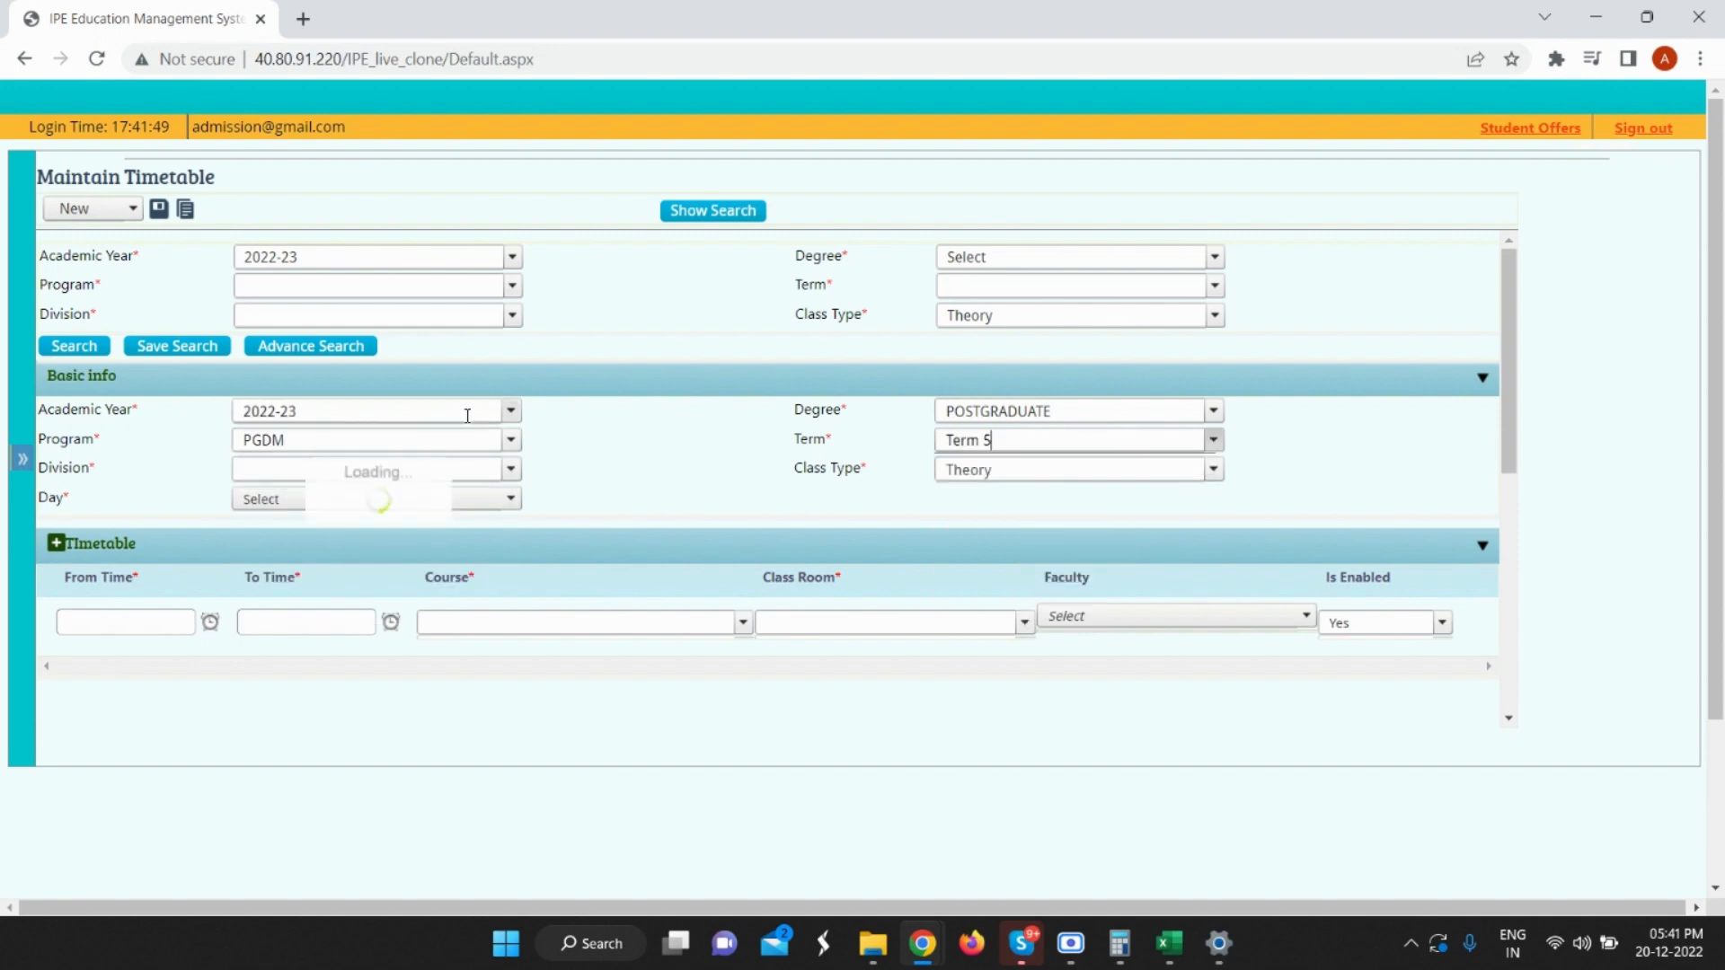
pyautogui.click(448, 472)
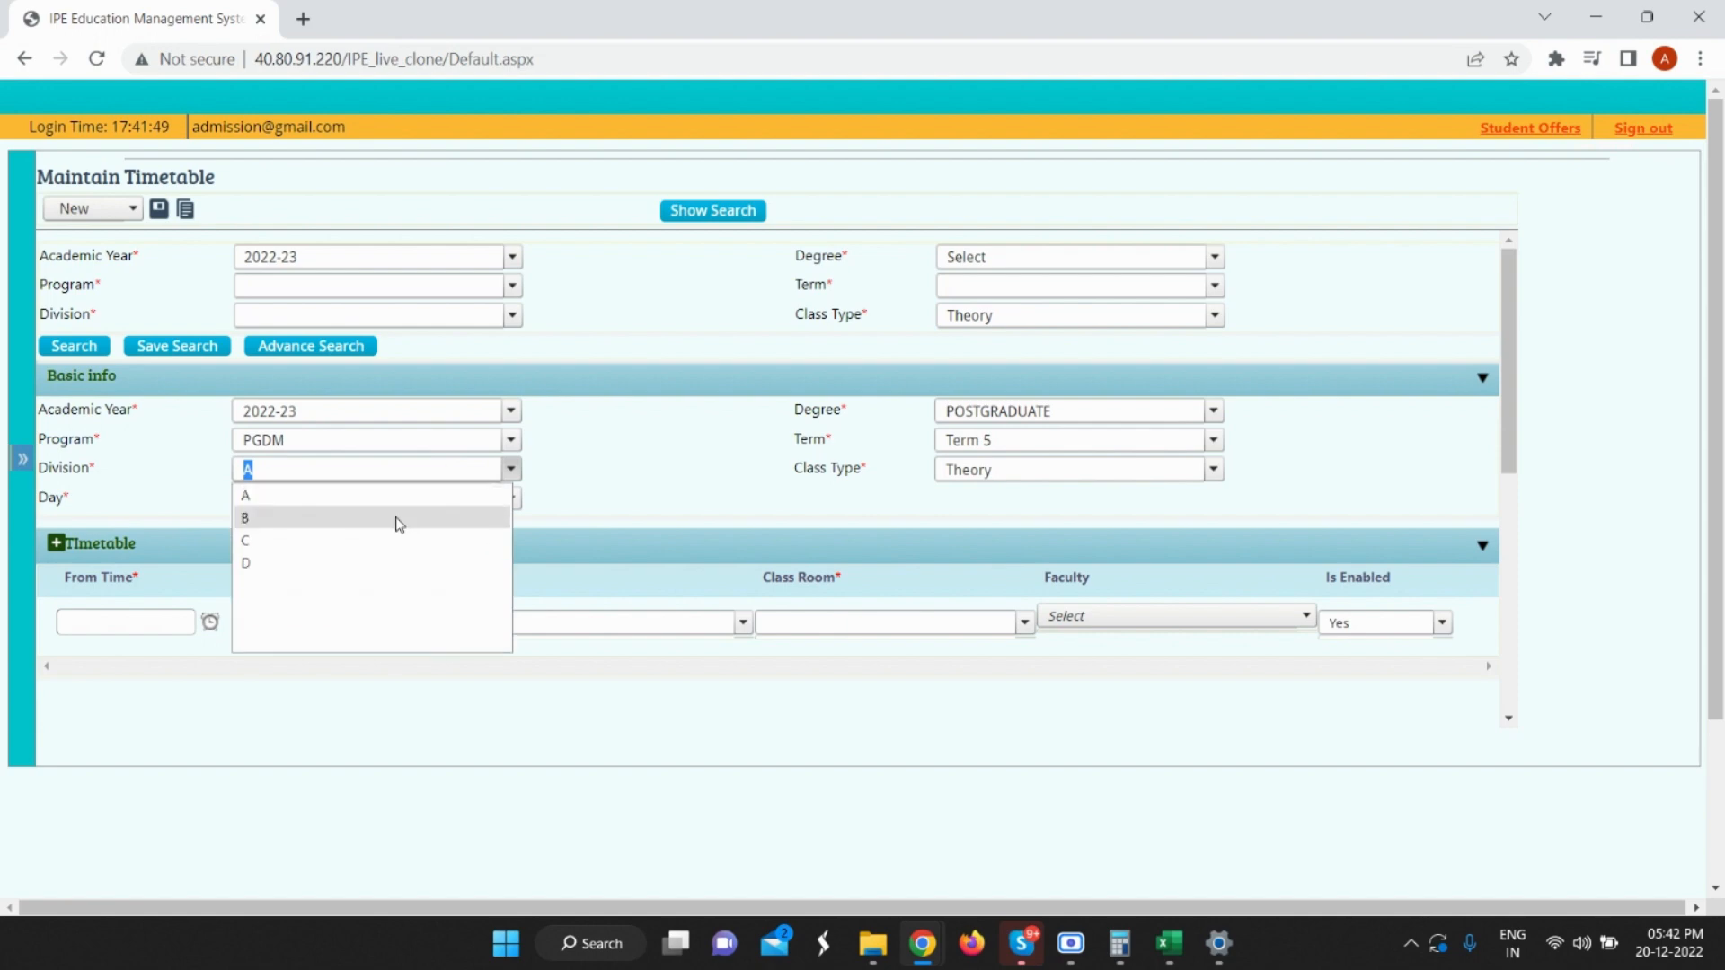
pyautogui.click(395, 519)
pyautogui.click(291, 499)
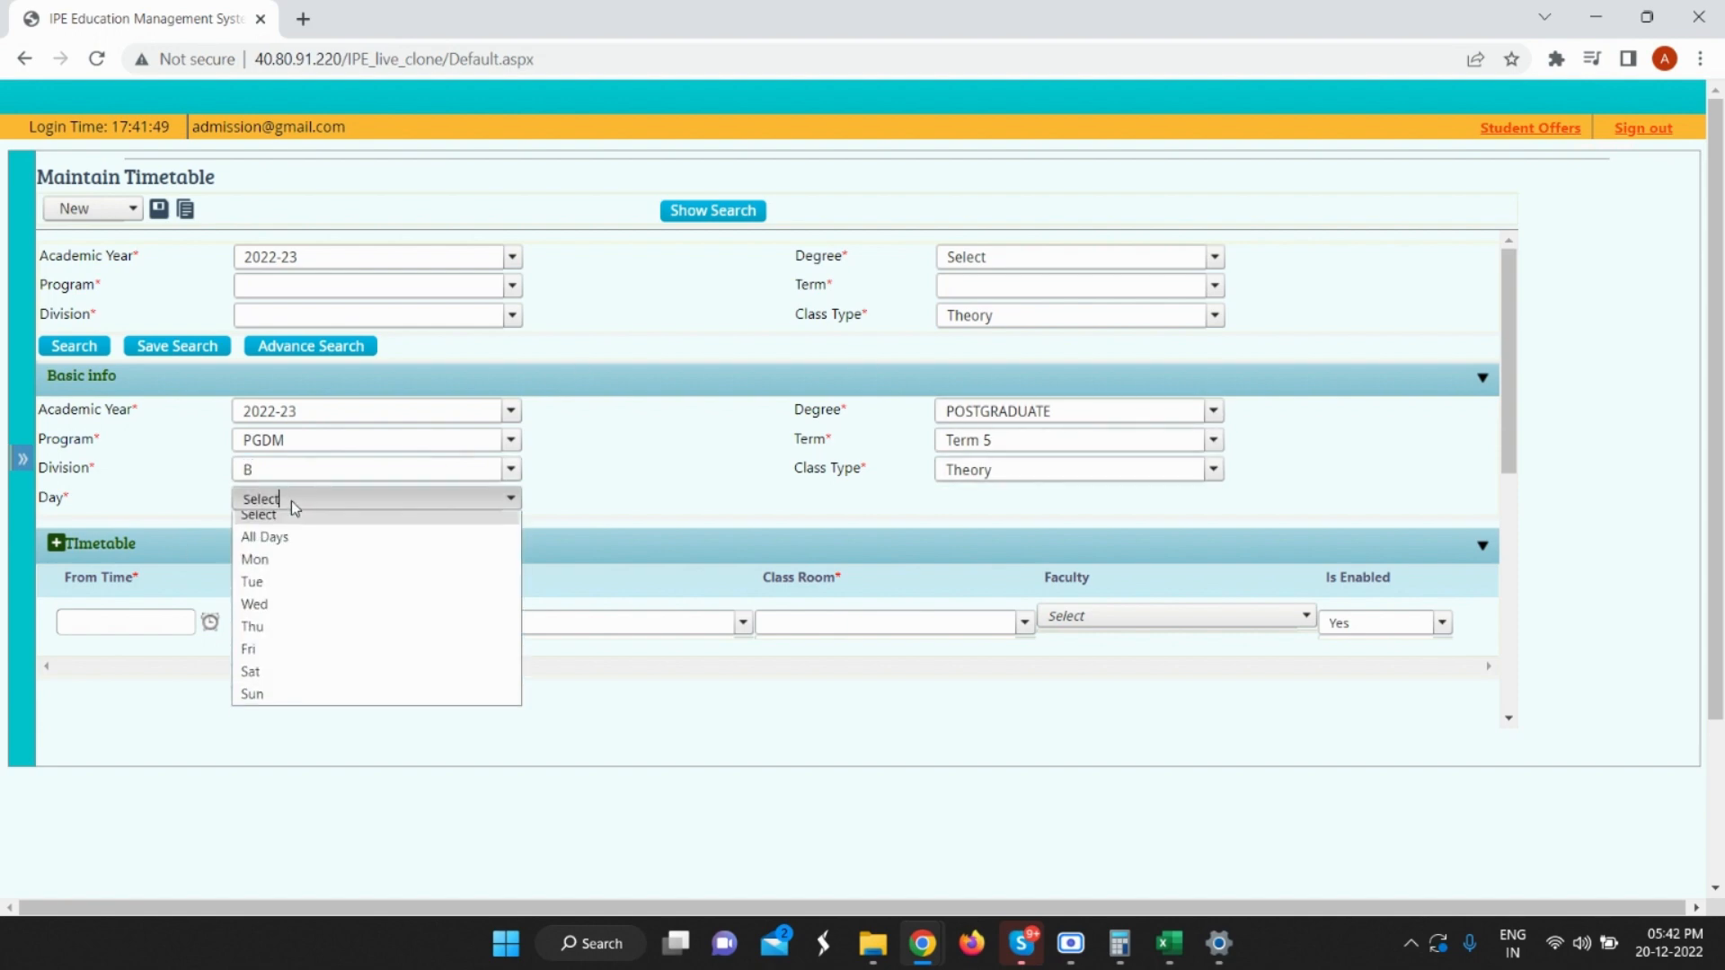
pyautogui.click(291, 571)
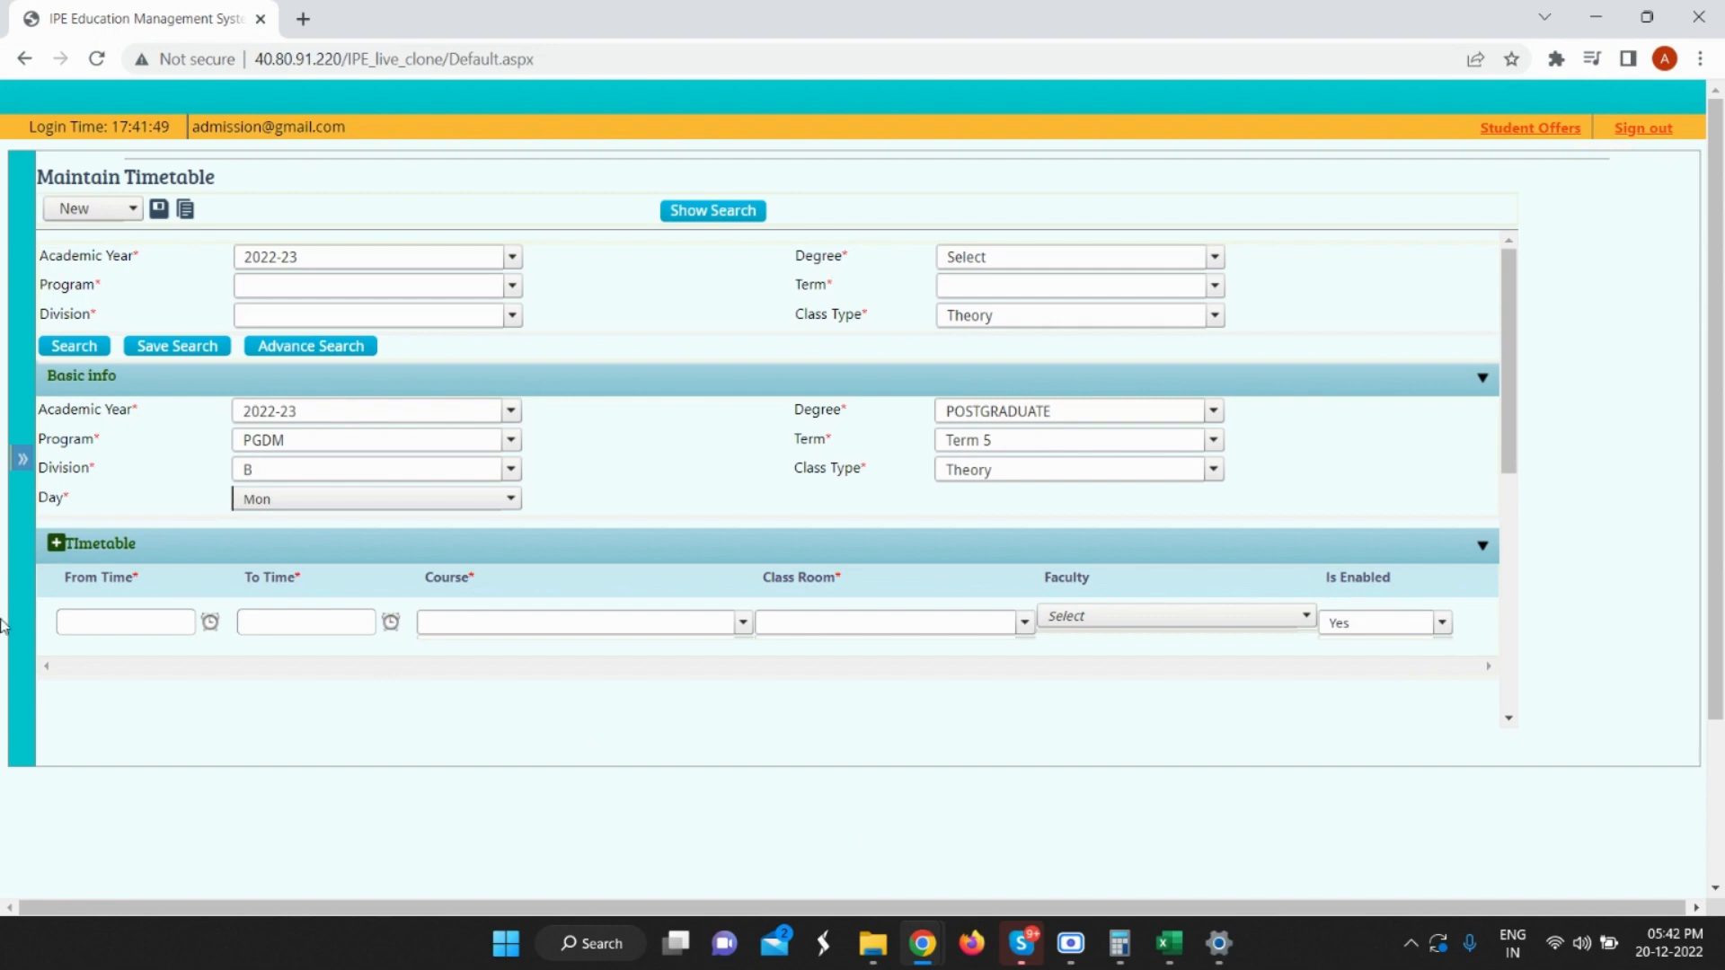
# Schedule the first timetable row from 10:00 AM to 11:00 AM for course (C-150) Corporate Governance, Business Ethics and Corporate Social Responsibility.
pyautogui.click(108, 626)
pyautogui.write('10')
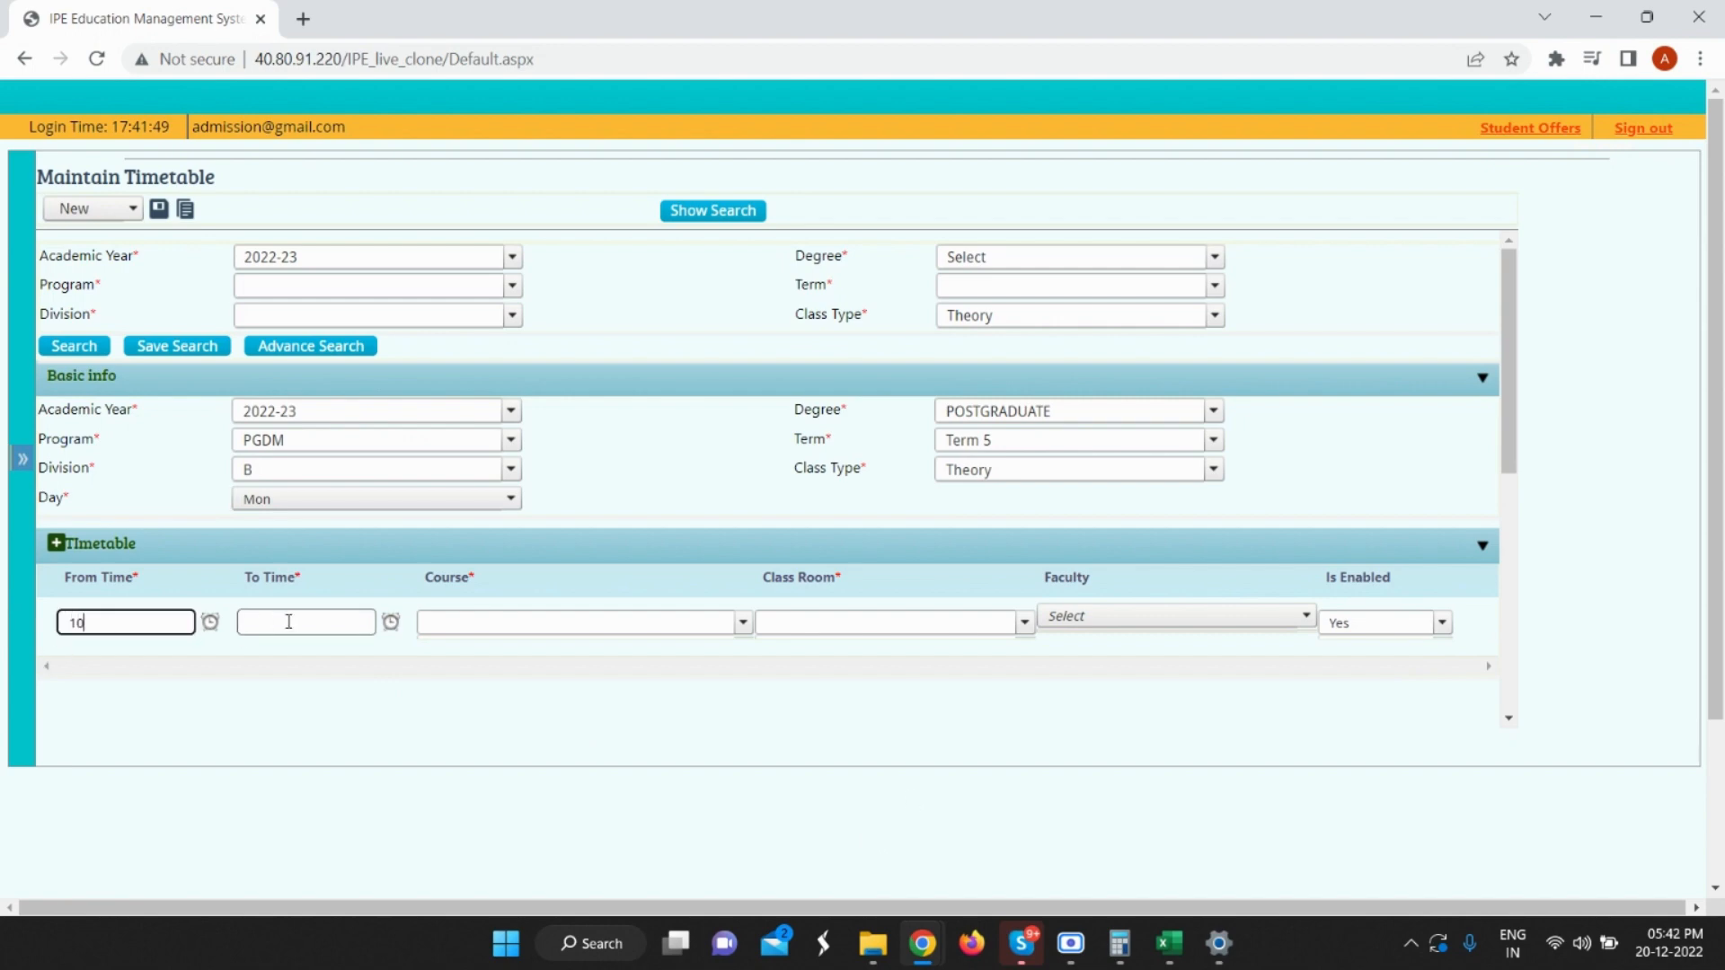
pyautogui.click(288, 622)
pyautogui.write('11')
pyautogui.click(475, 617)
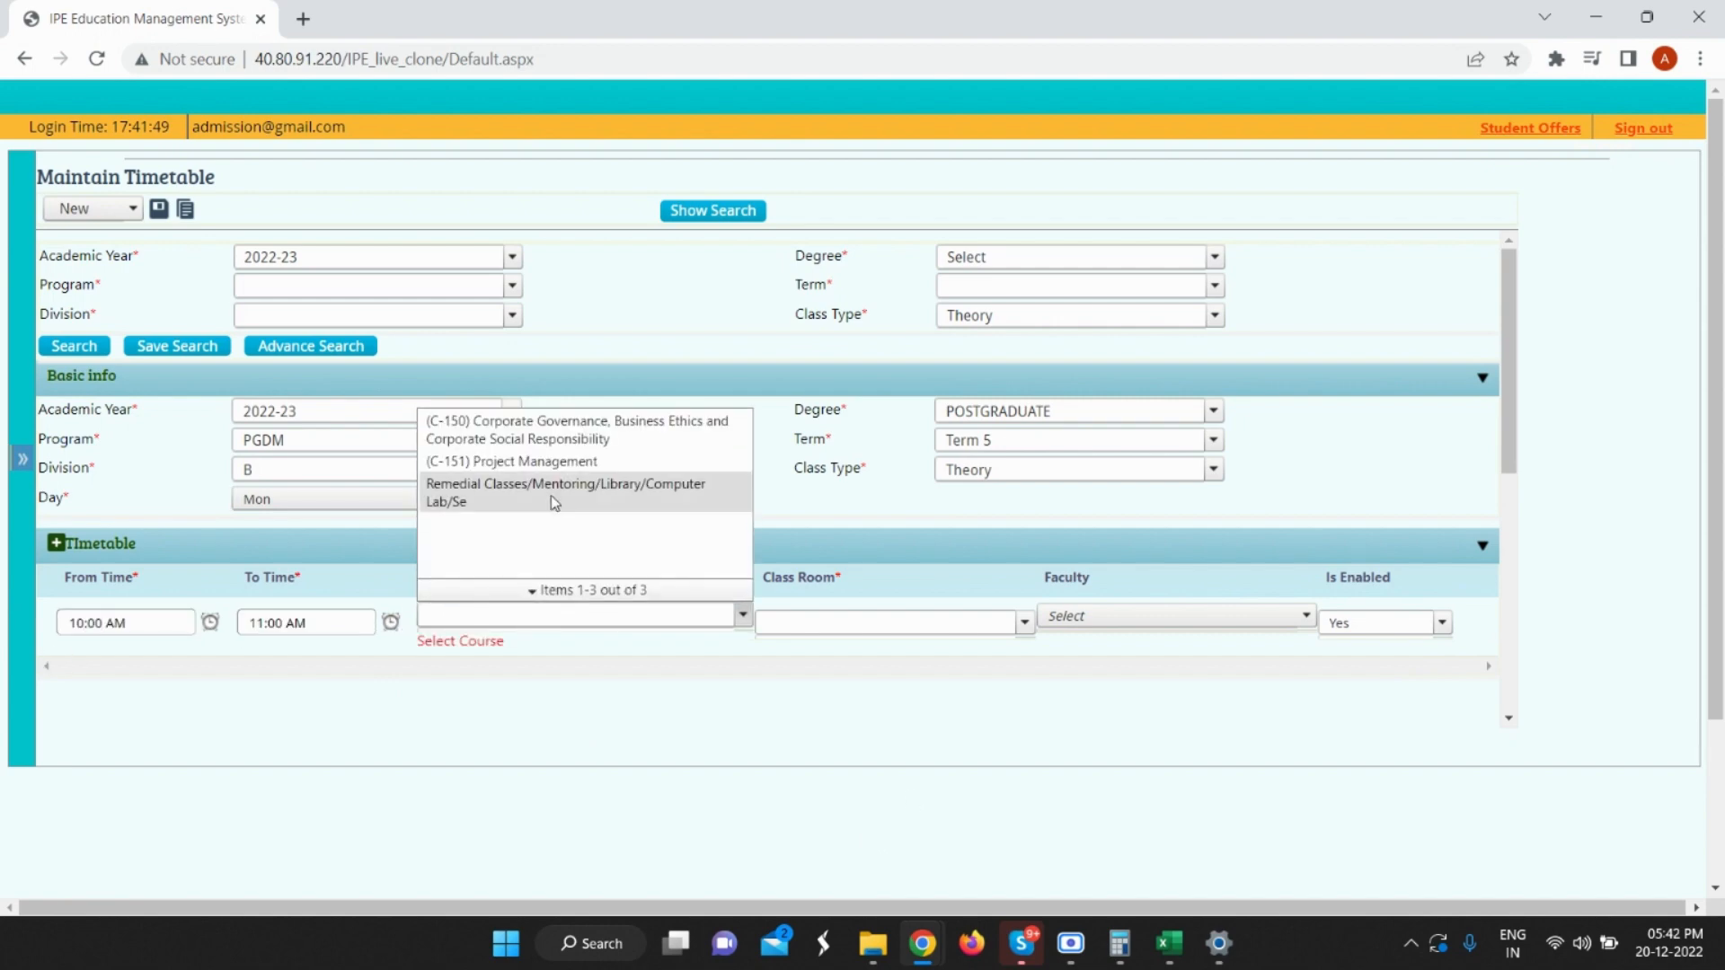
pyautogui.click(539, 430)
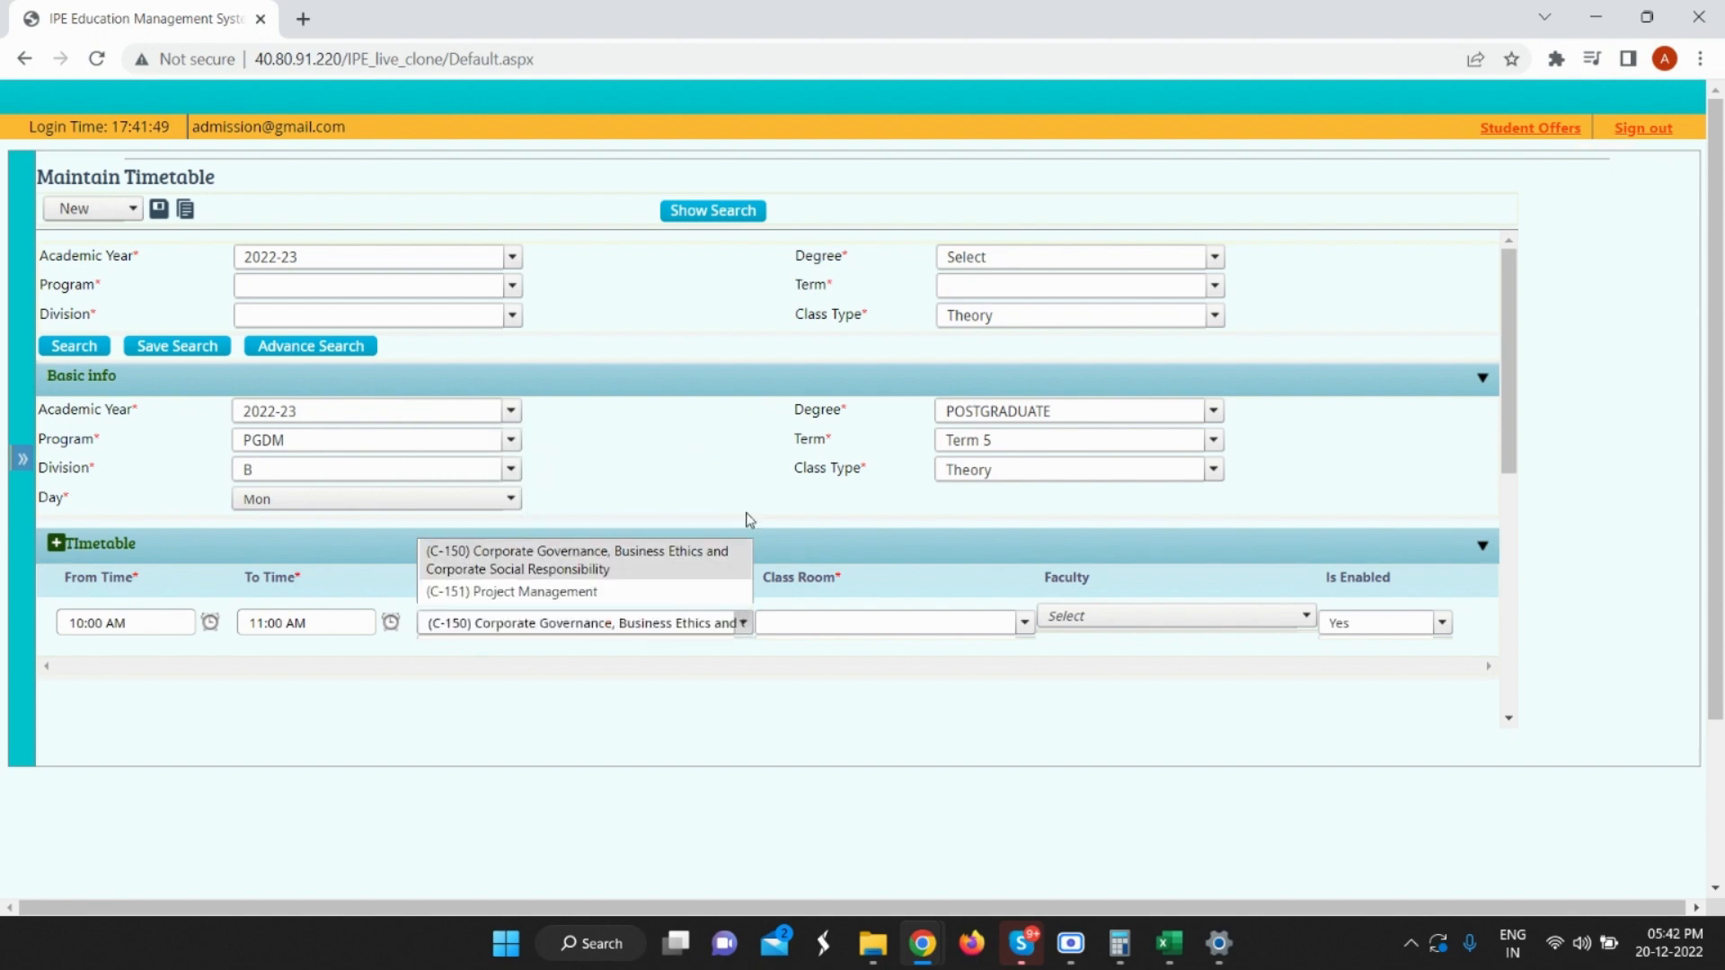
# Assign class room LH (///7) and the second listed faculty member to the division B row, and try to save the timetable.
pyautogui.click(813, 622)
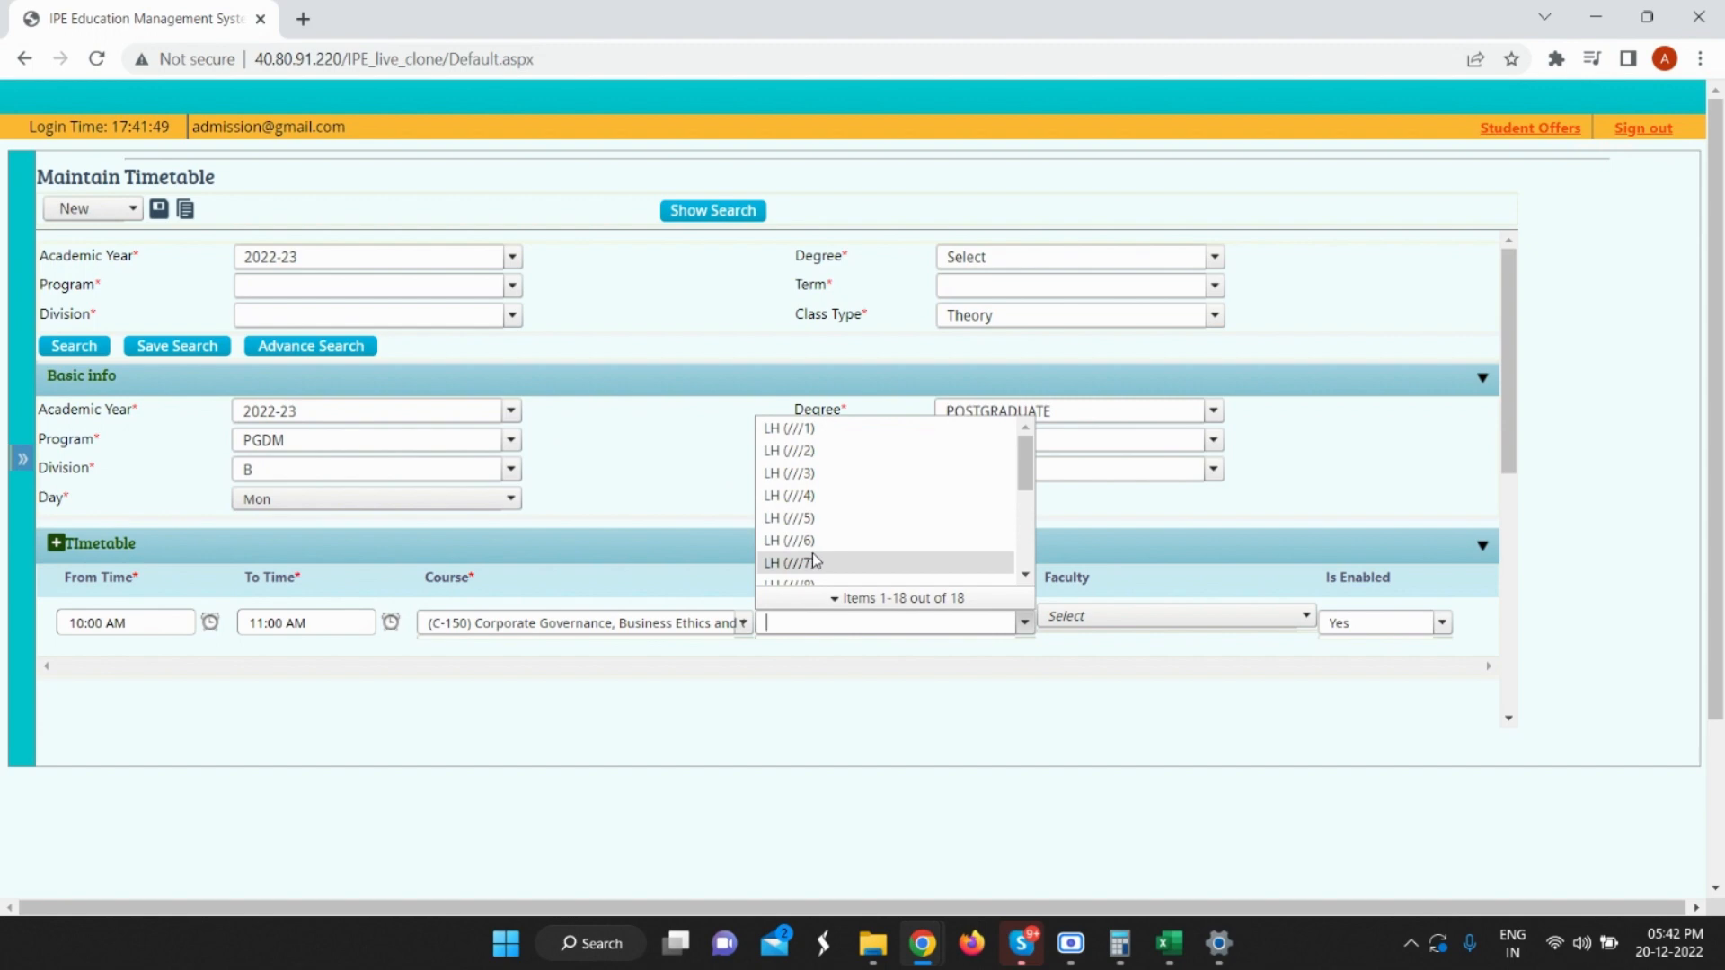
pyautogui.click(813, 562)
pyautogui.click(1094, 619)
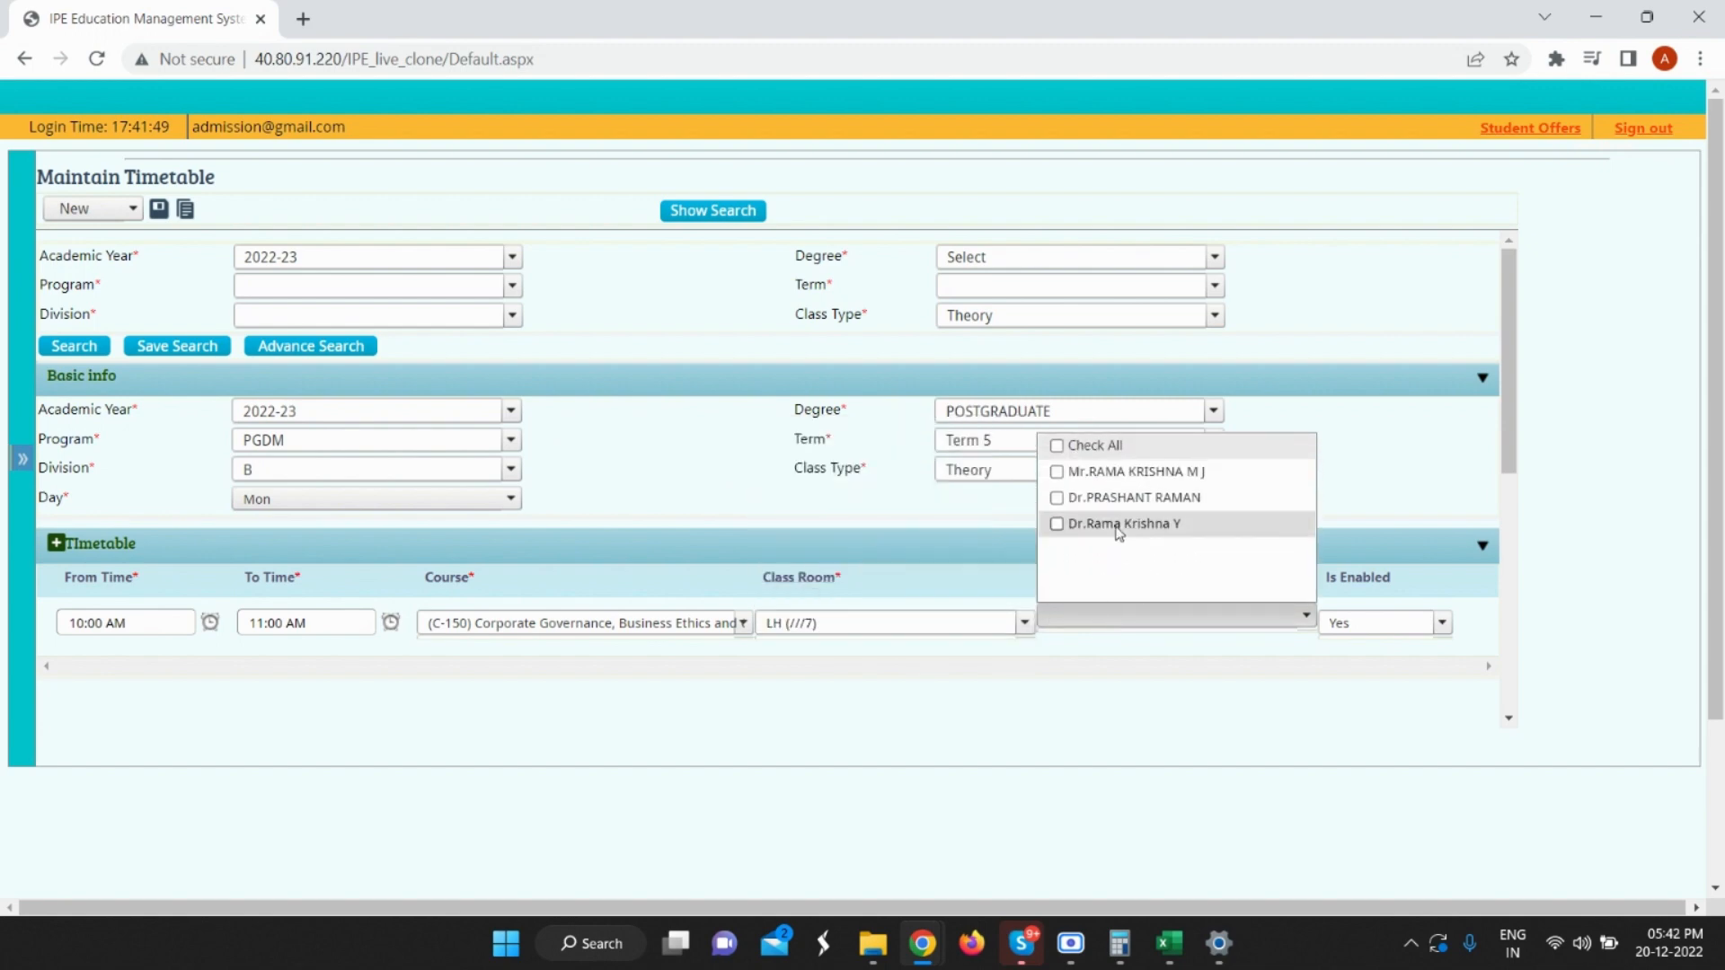
pyautogui.click(1057, 498)
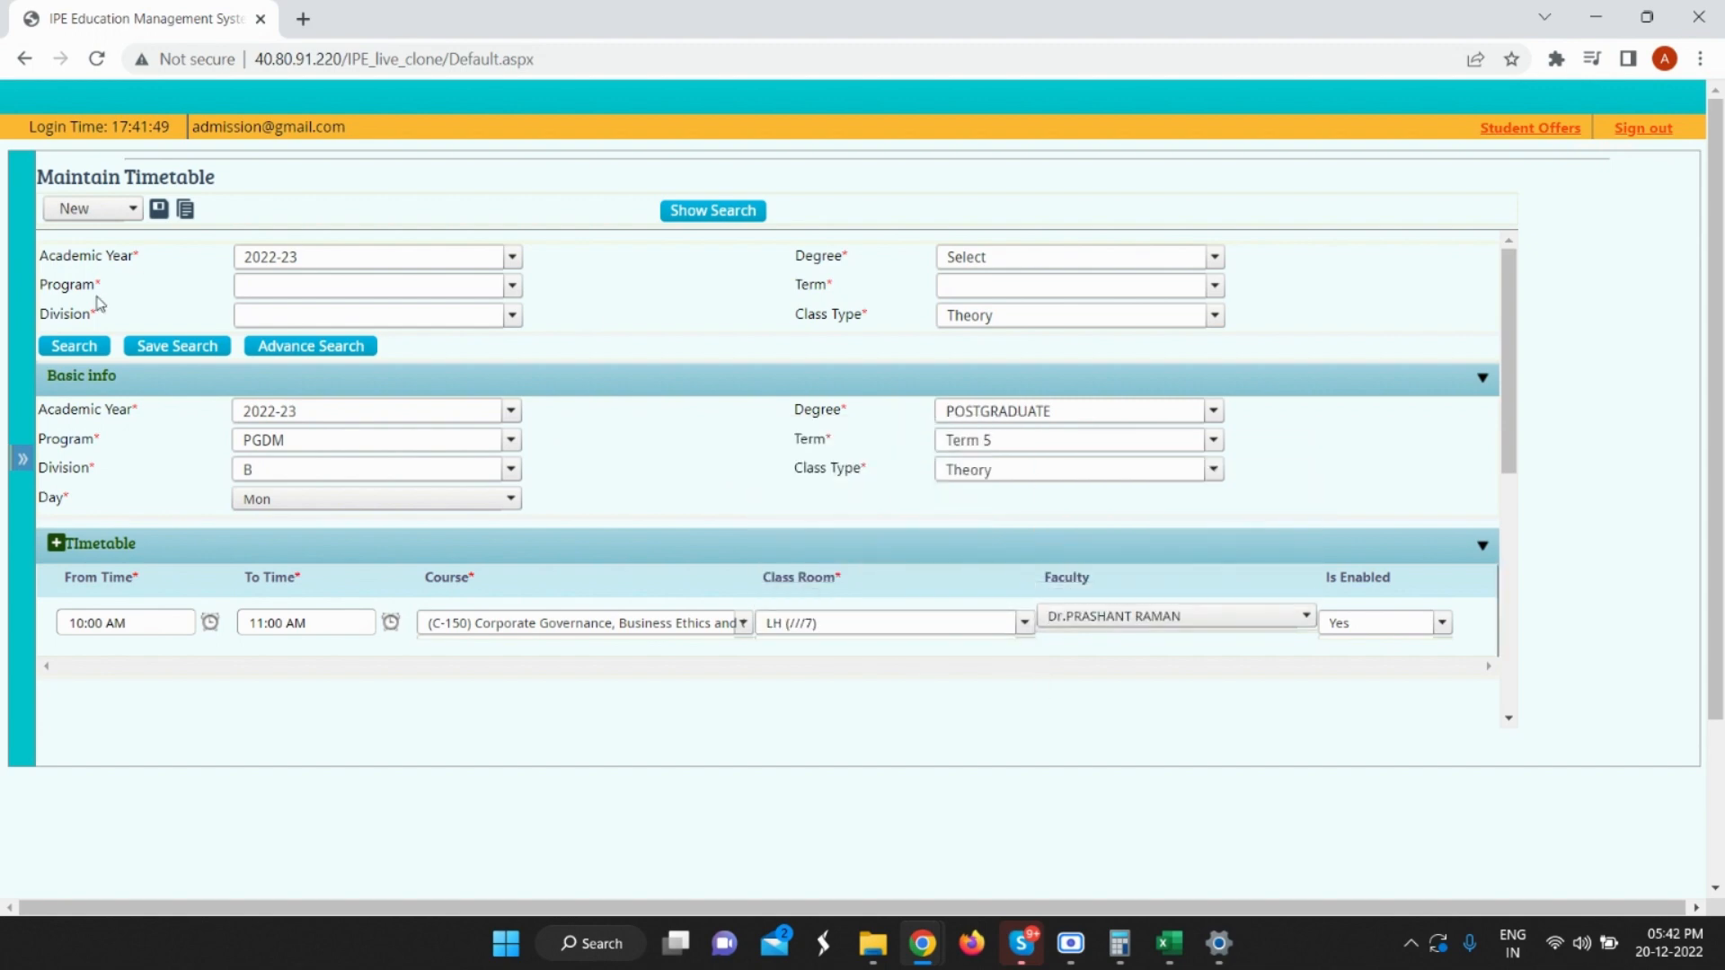
pyautogui.click(160, 212)
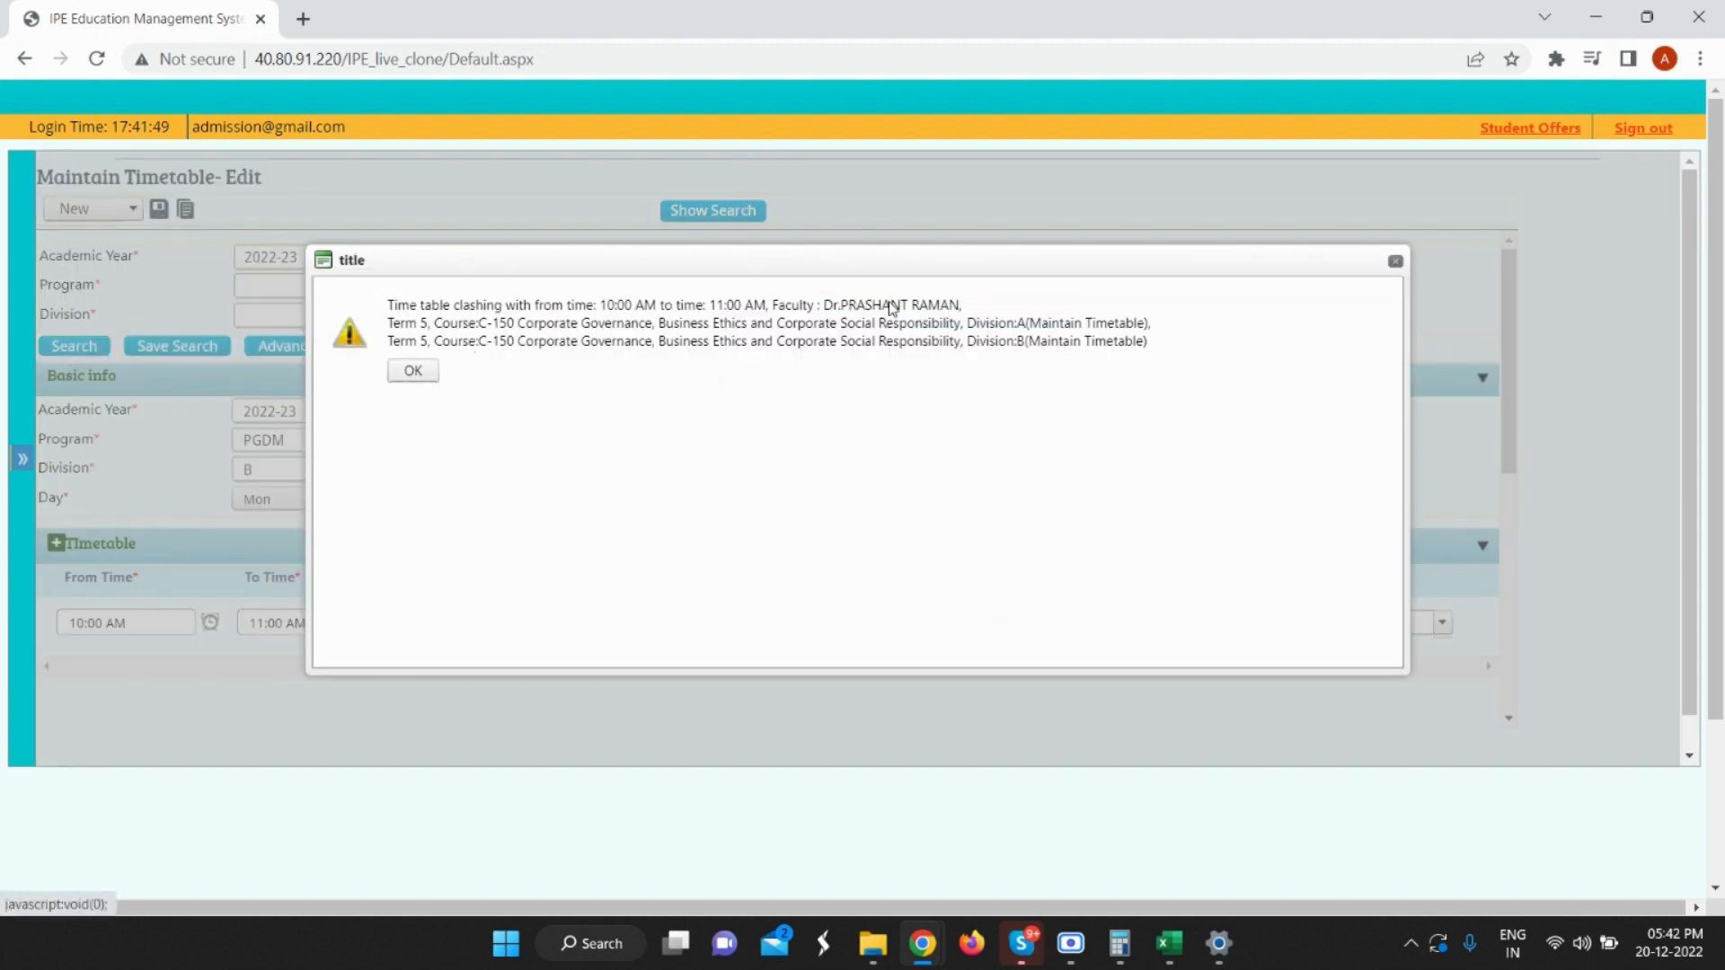
pyautogui.moveTo(389, 321); pyautogui.dragTo(1131, 323)
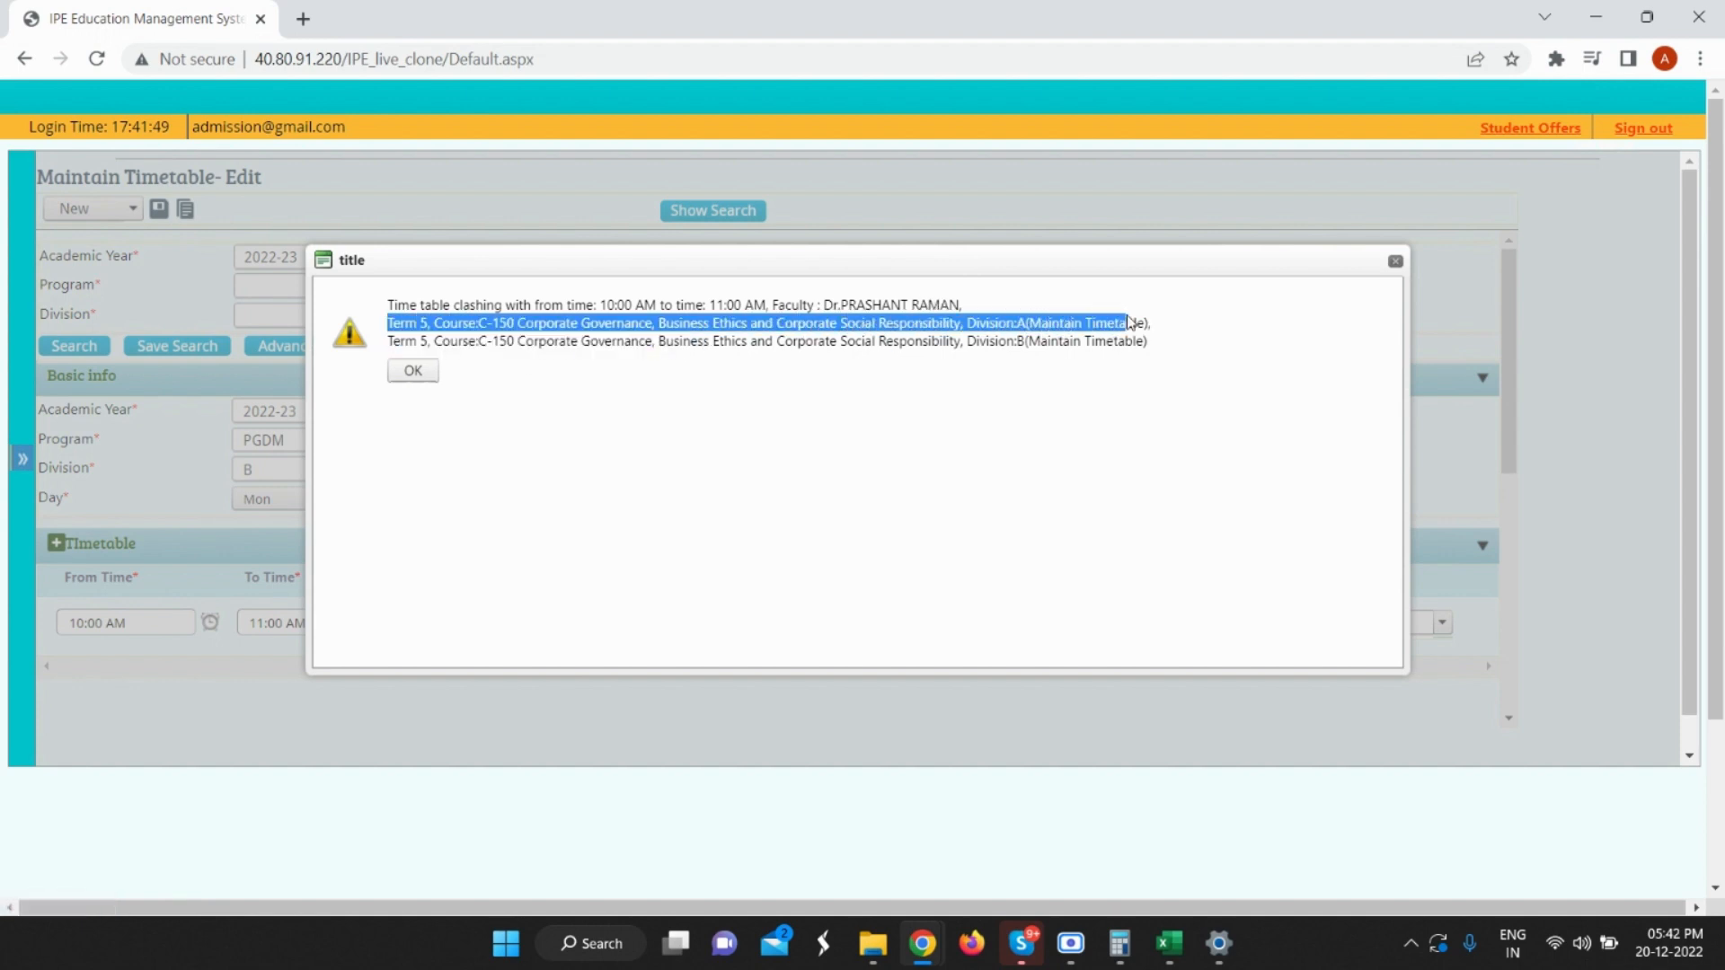
pyautogui.click(1396, 262)
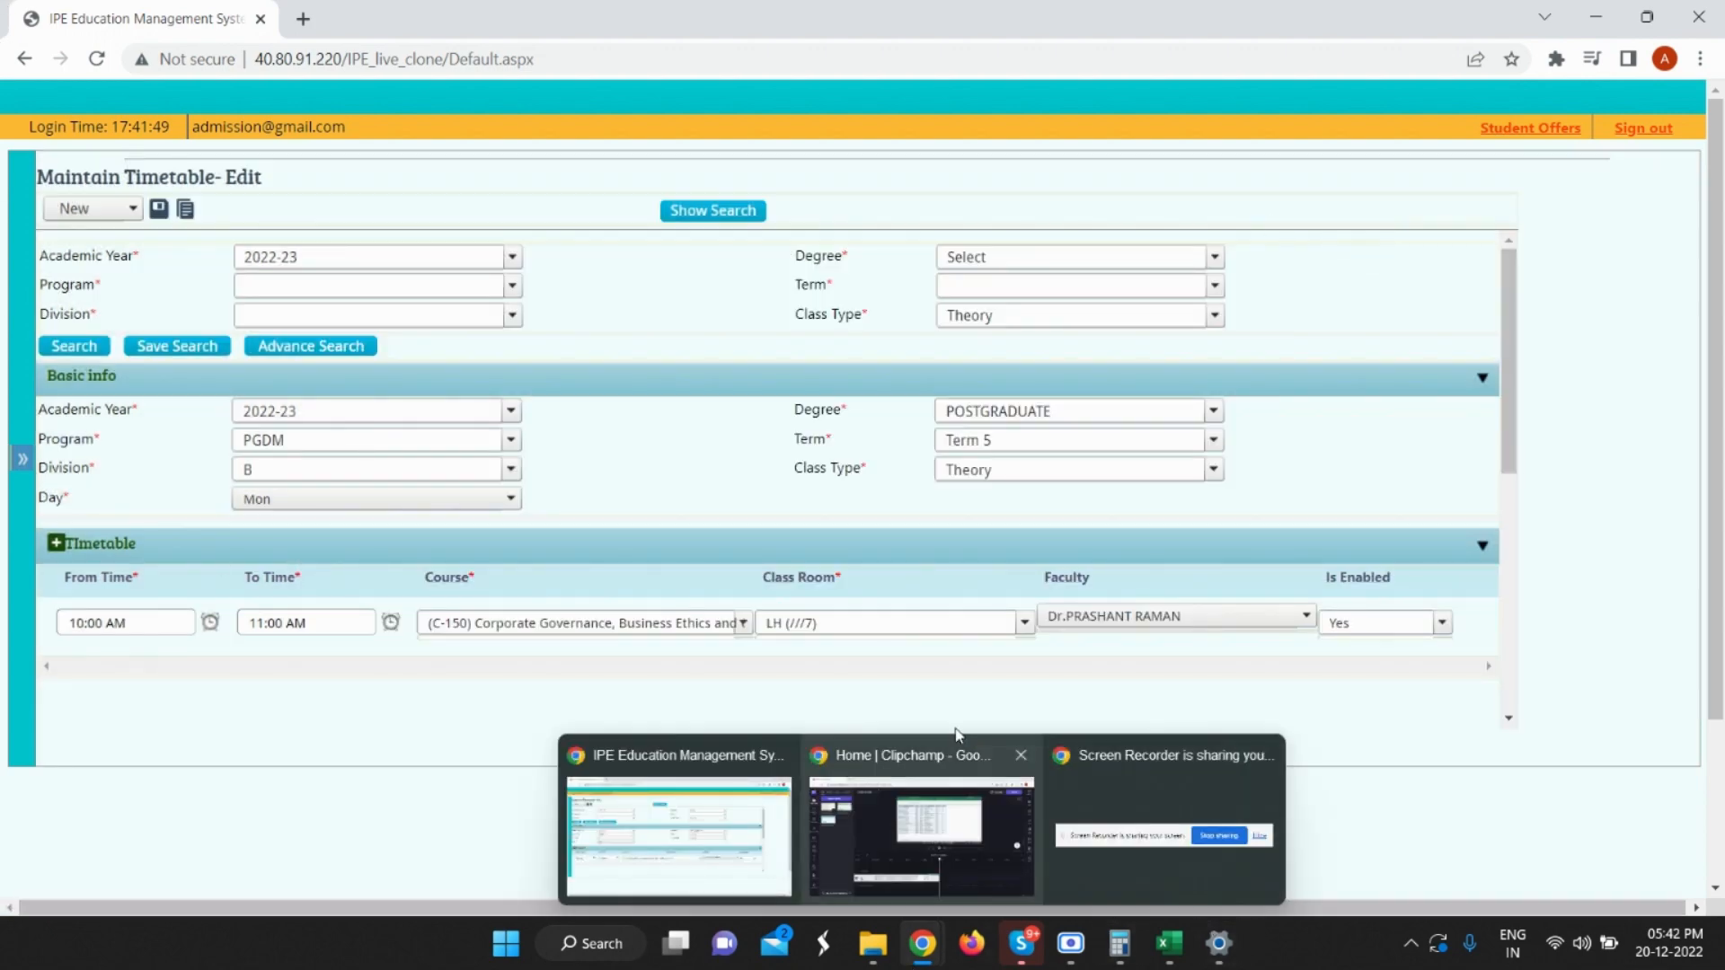
# Change the division B row's class room to LH (///12) and its faculty to only the first listed member.
pyautogui.click(878, 622)
pyautogui.scroll(-2, 854, 477)
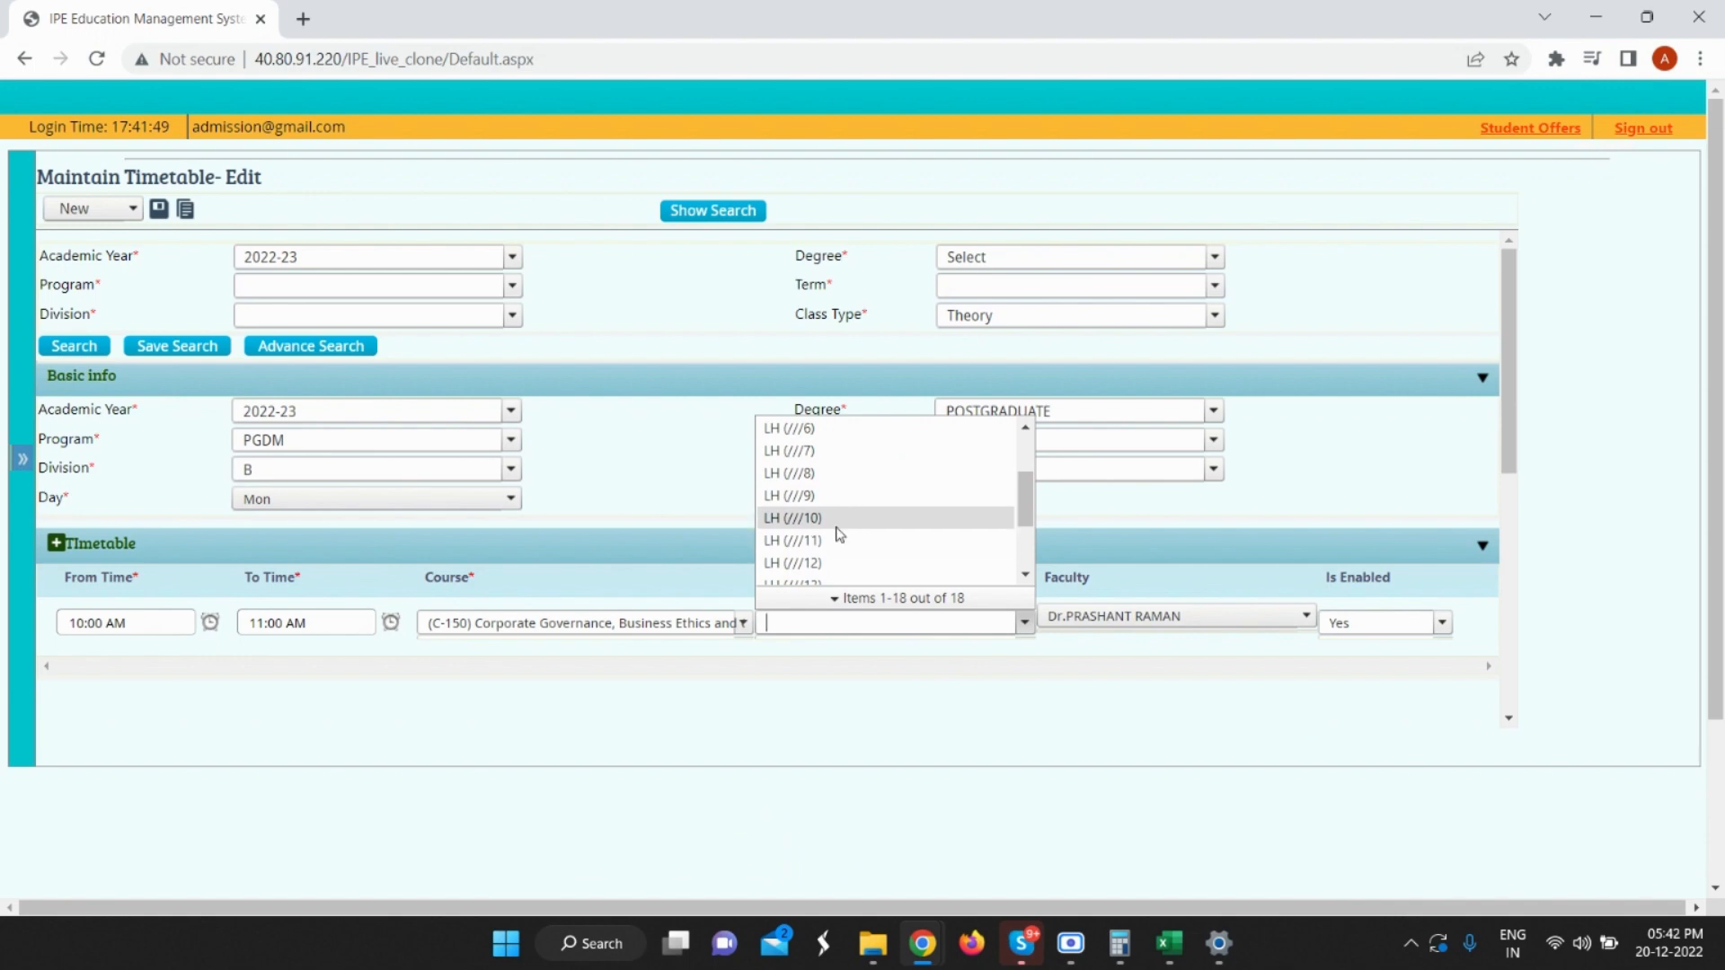
pyautogui.click(834, 567)
pyautogui.click(1159, 620)
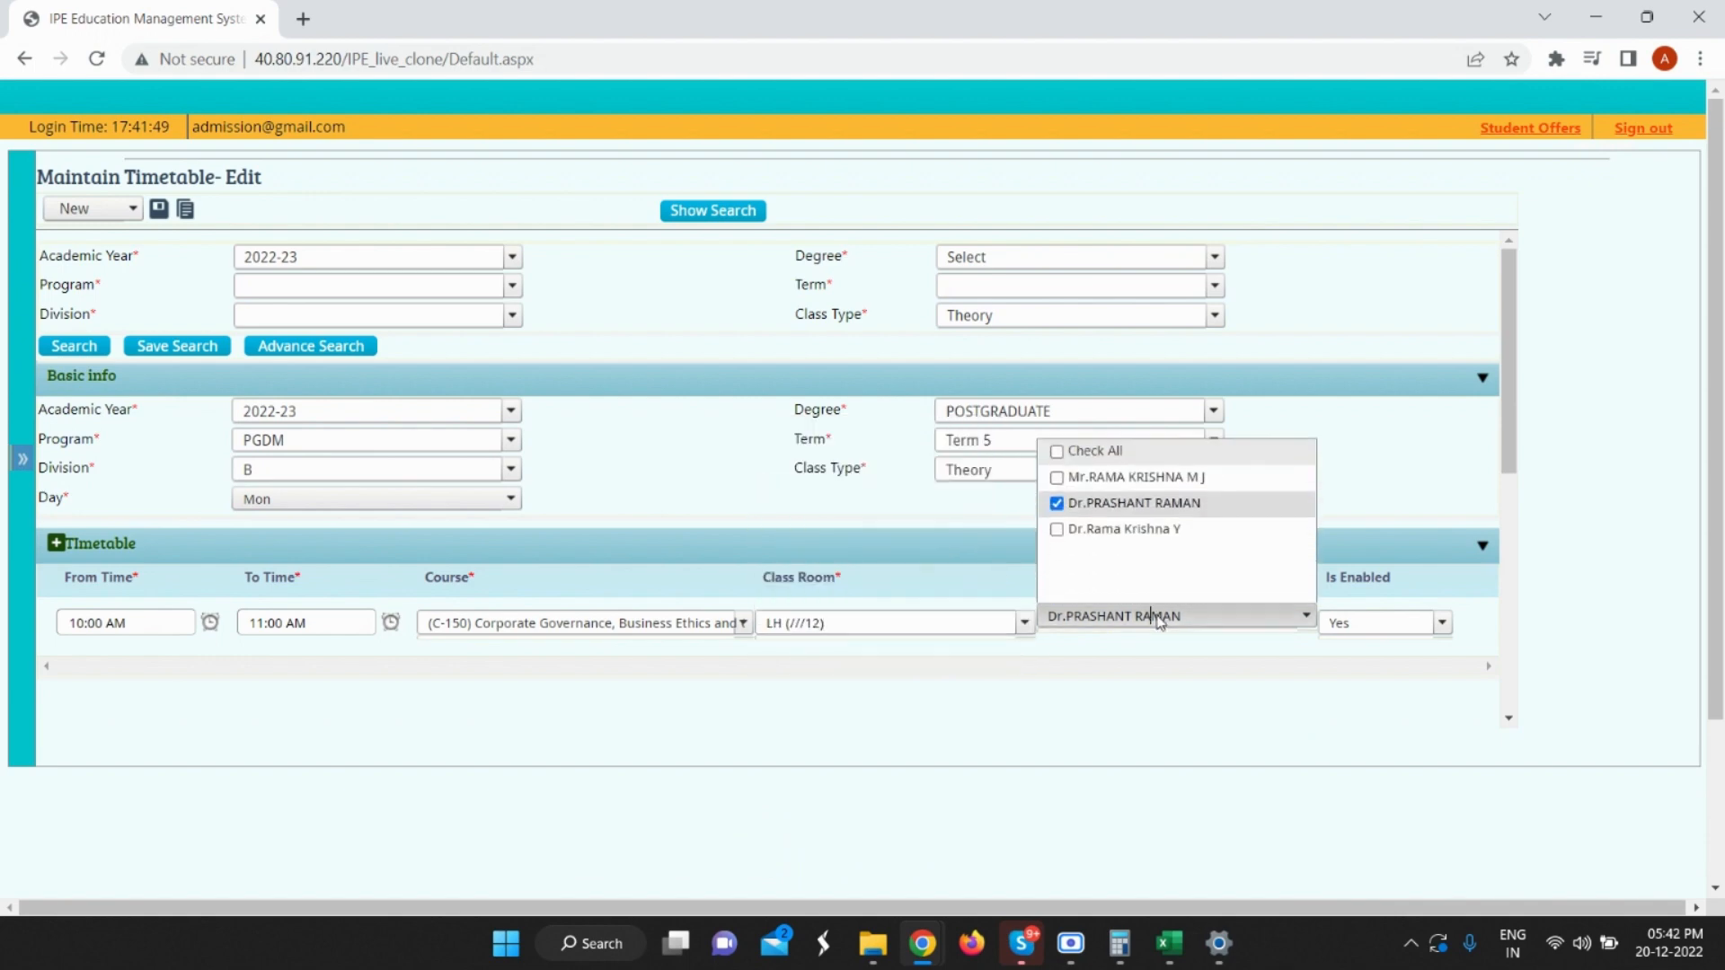
pyautogui.click(1123, 524)
pyautogui.click(1134, 497)
pyautogui.click(1140, 473)
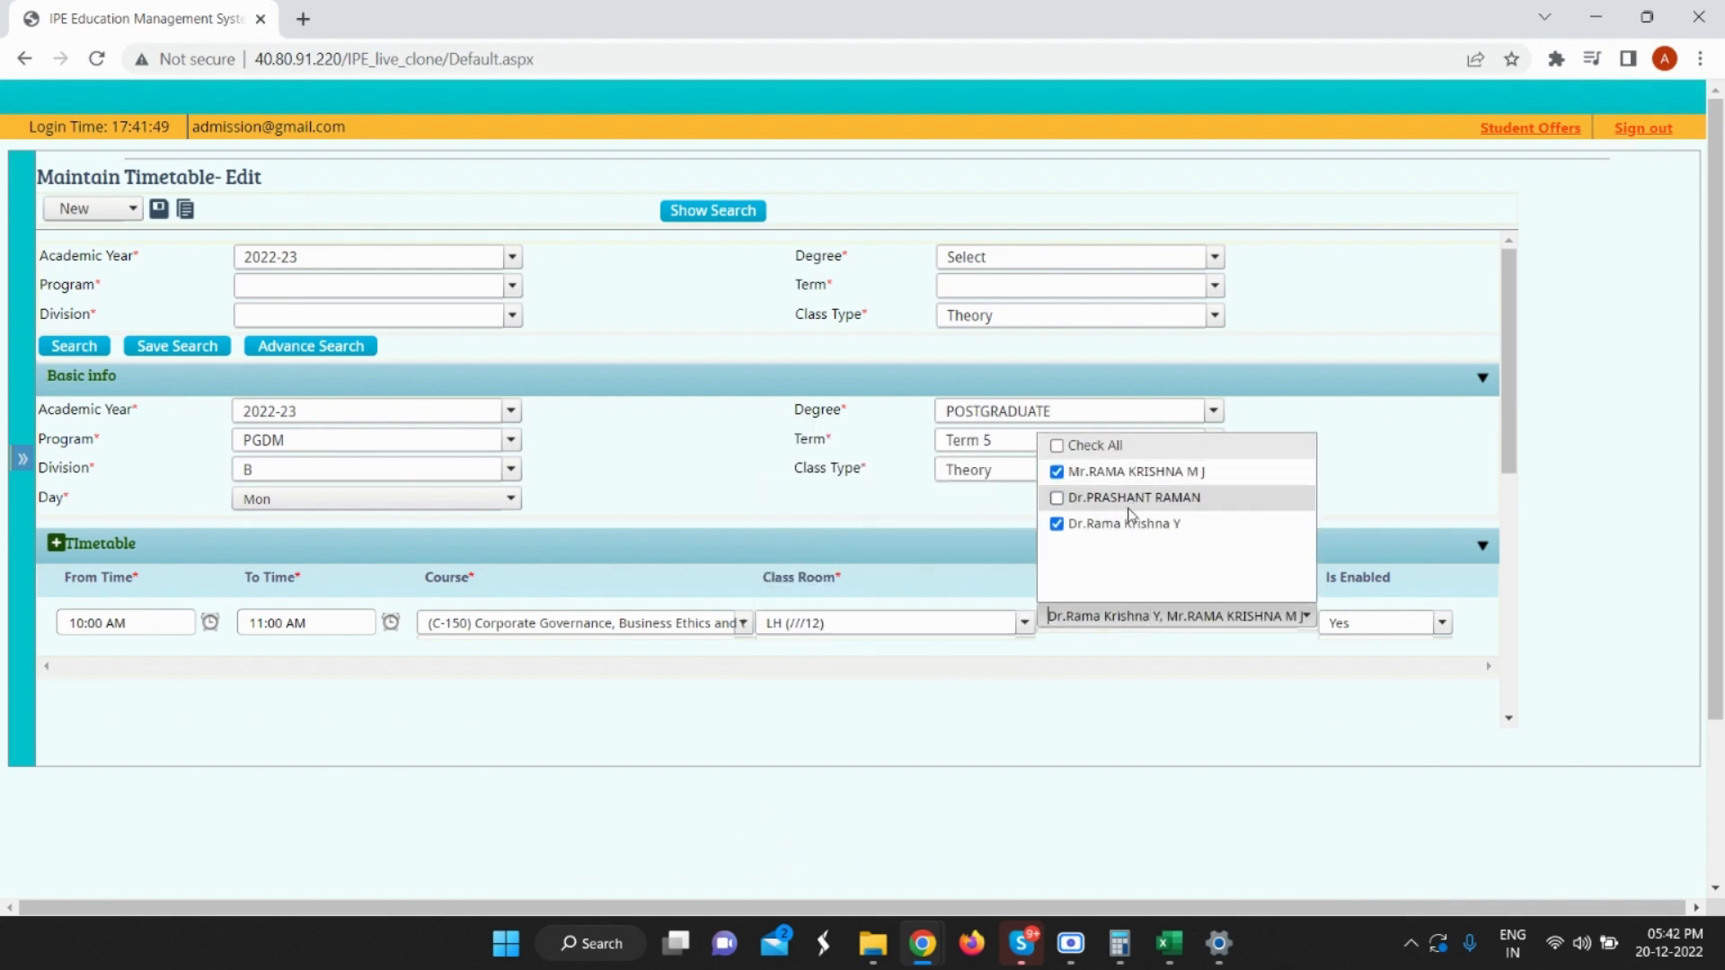
pyautogui.click(1123, 524)
pyautogui.click(876, 339)
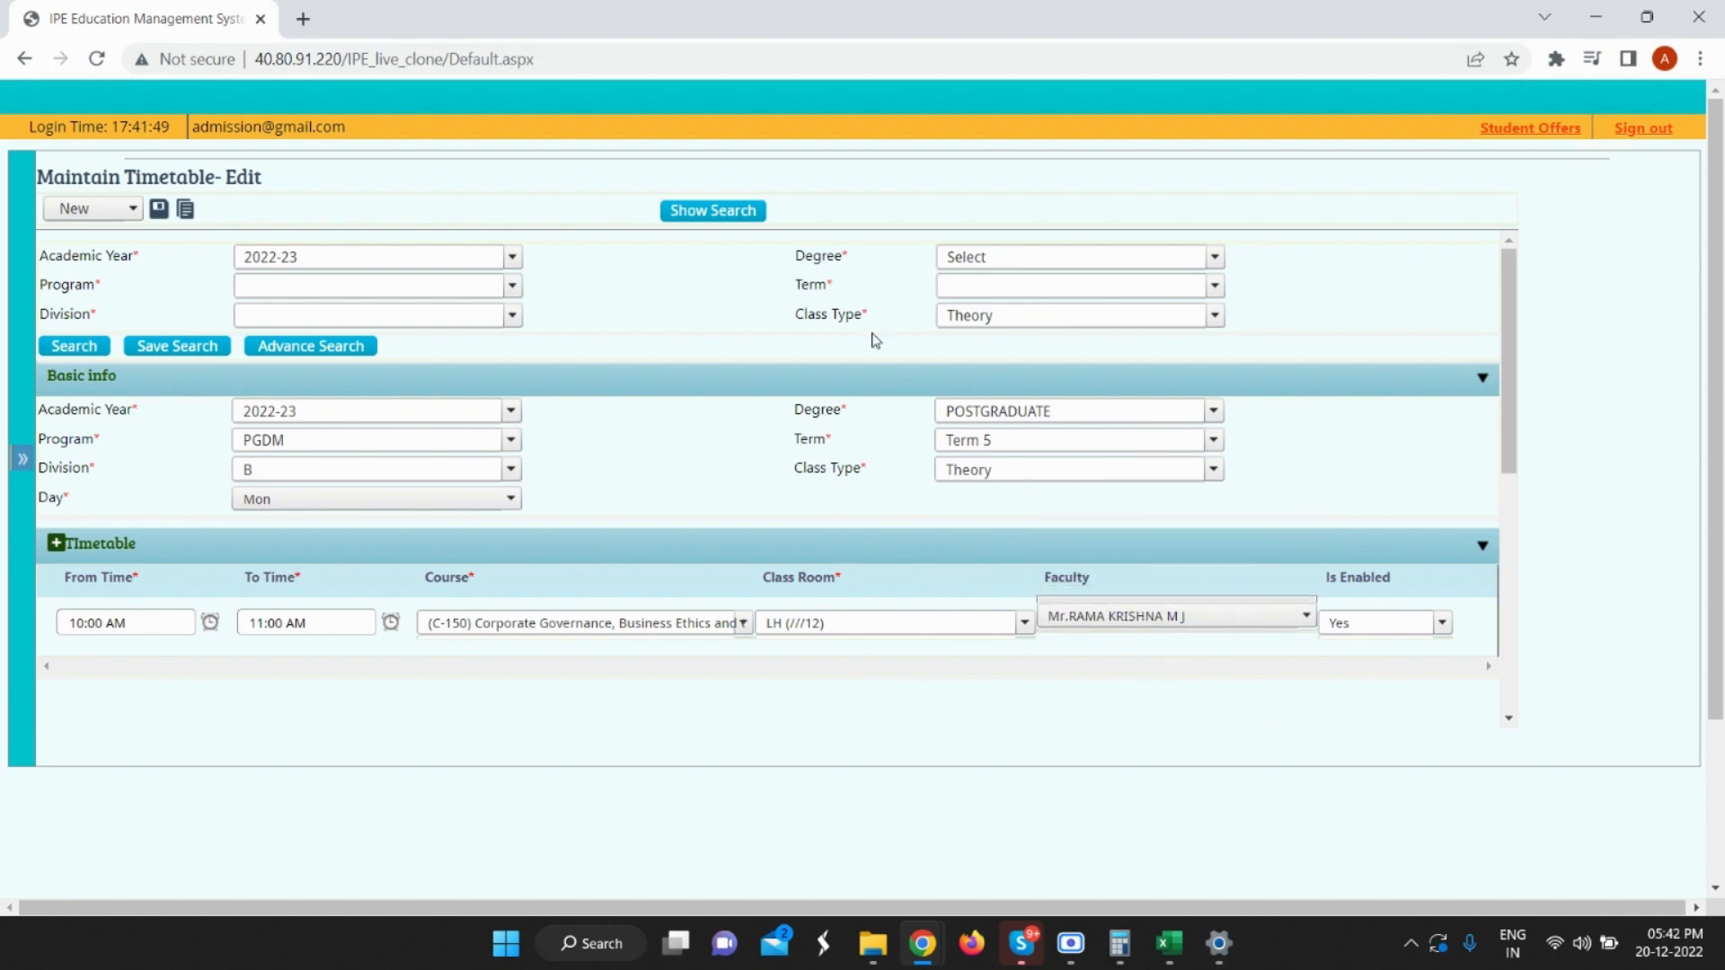
# Try to save the division B timetable, check the class room named in the clash message and dismiss it.
pyautogui.click(158, 212)
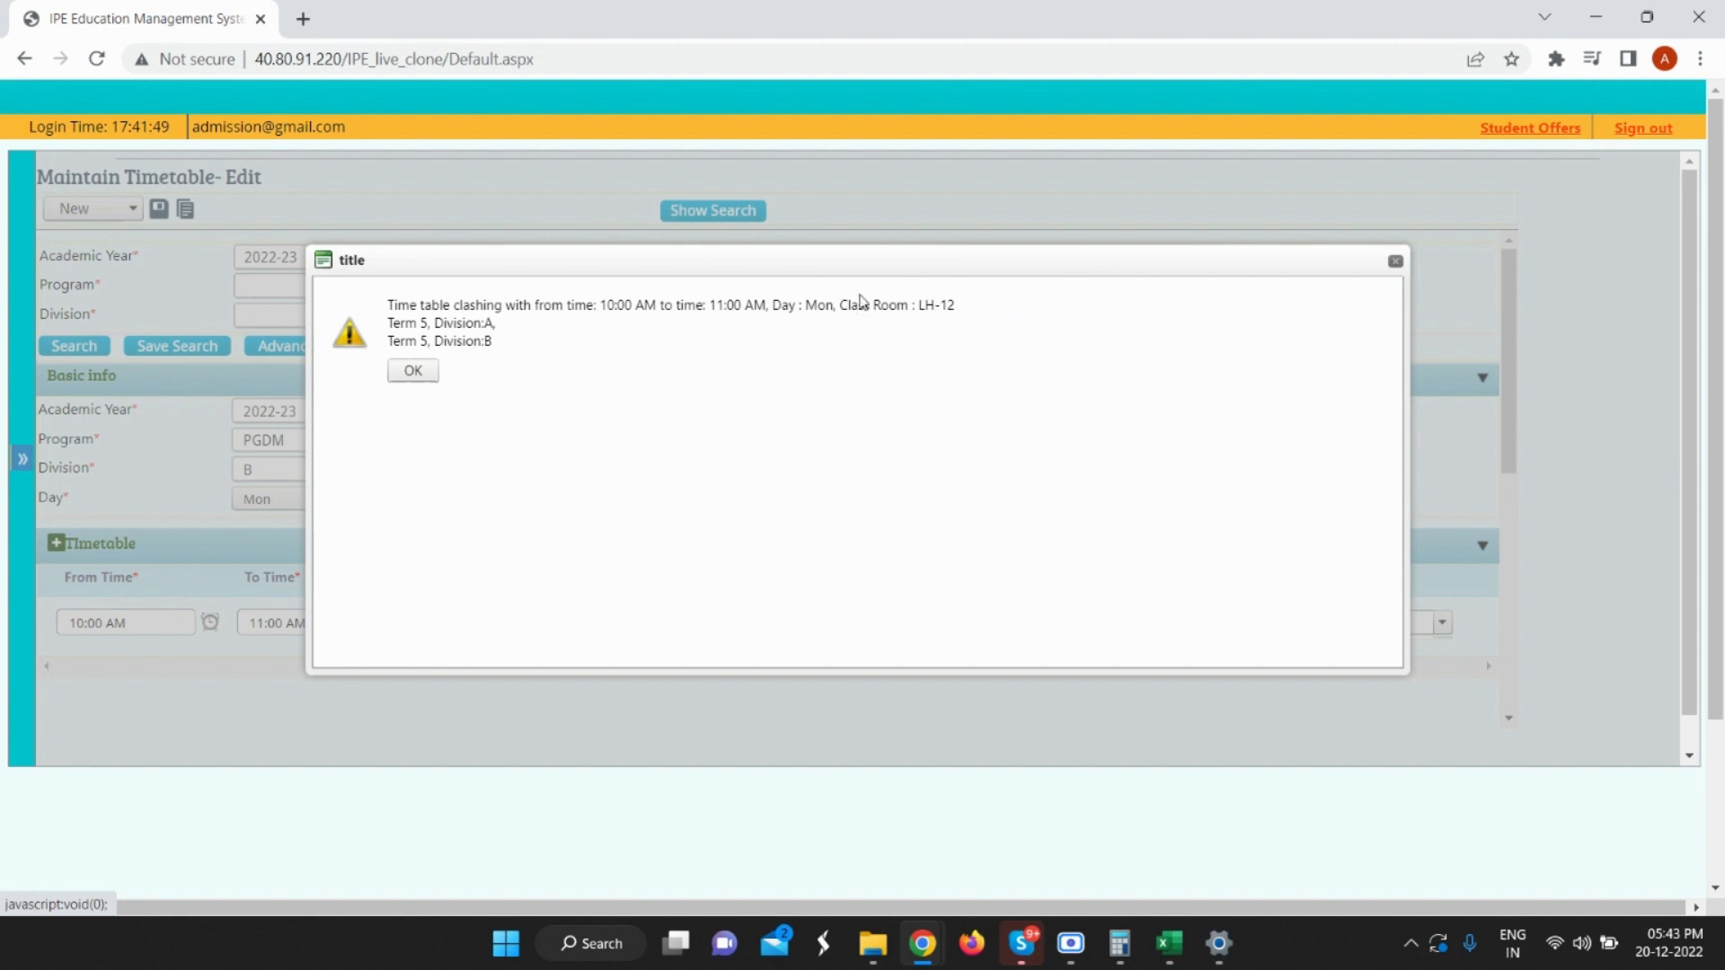
pyautogui.moveTo(939, 302); pyautogui.dragTo(956, 305)
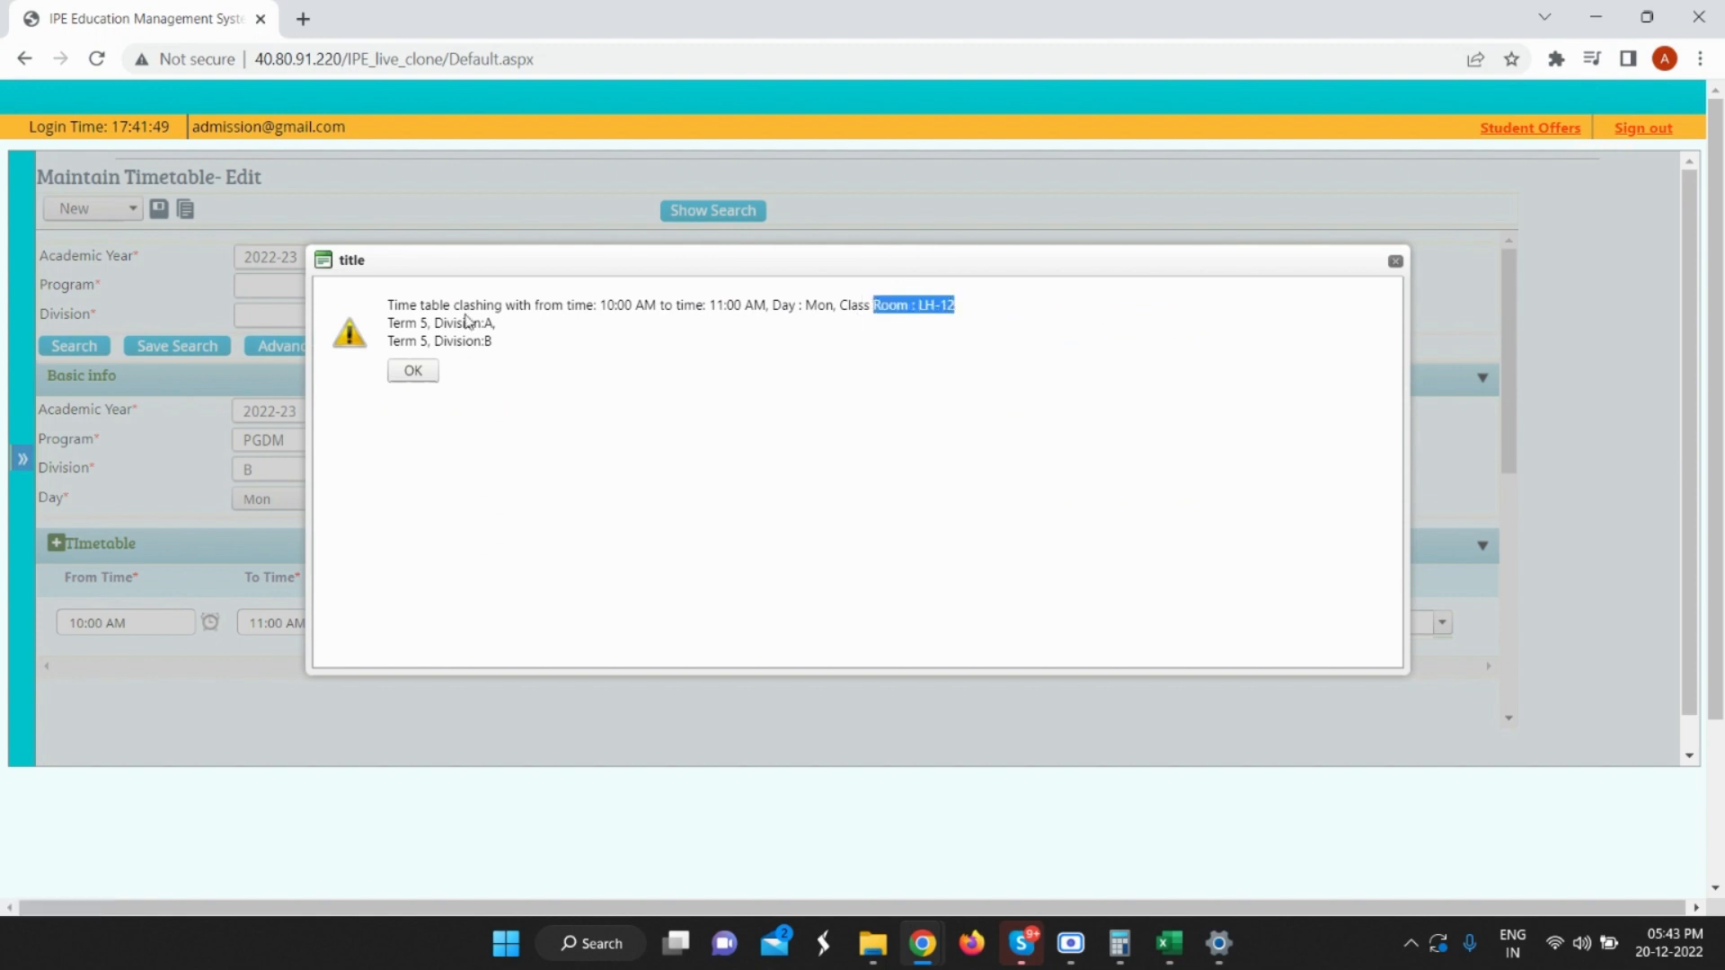
pyautogui.click(412, 372)
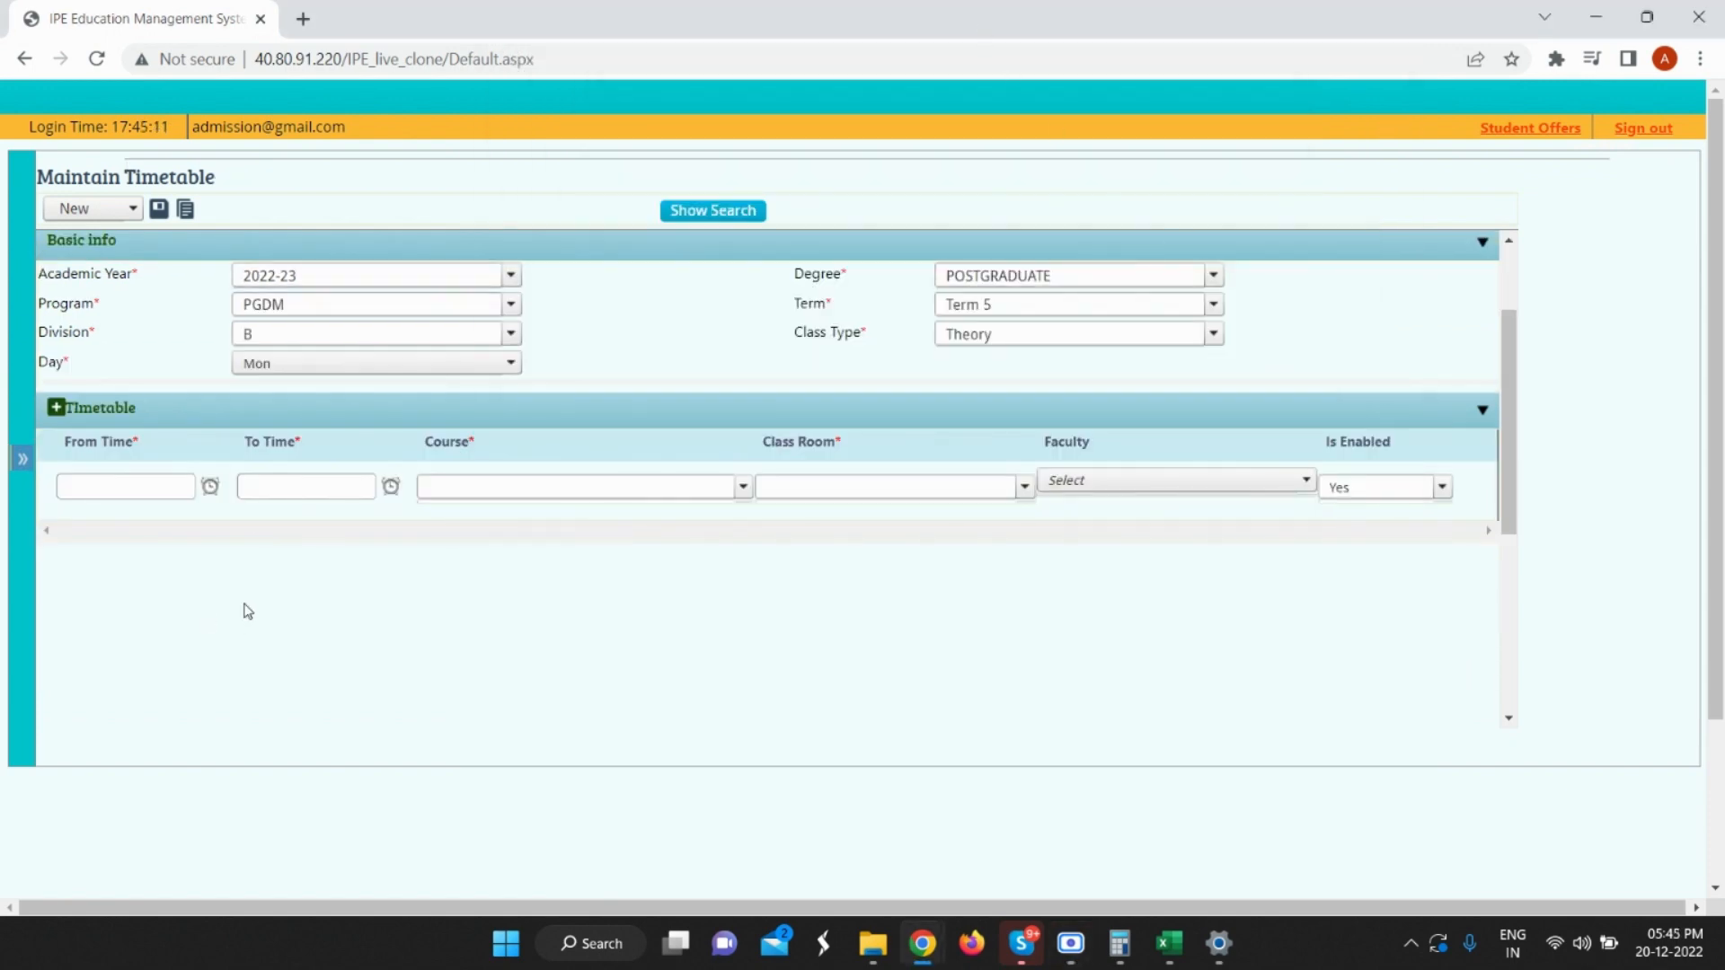
# Schedule the blank division B Monday row from 07:00 AM to 08:00 AM for course (C-151) Project Management.
pyautogui.click(165, 486)
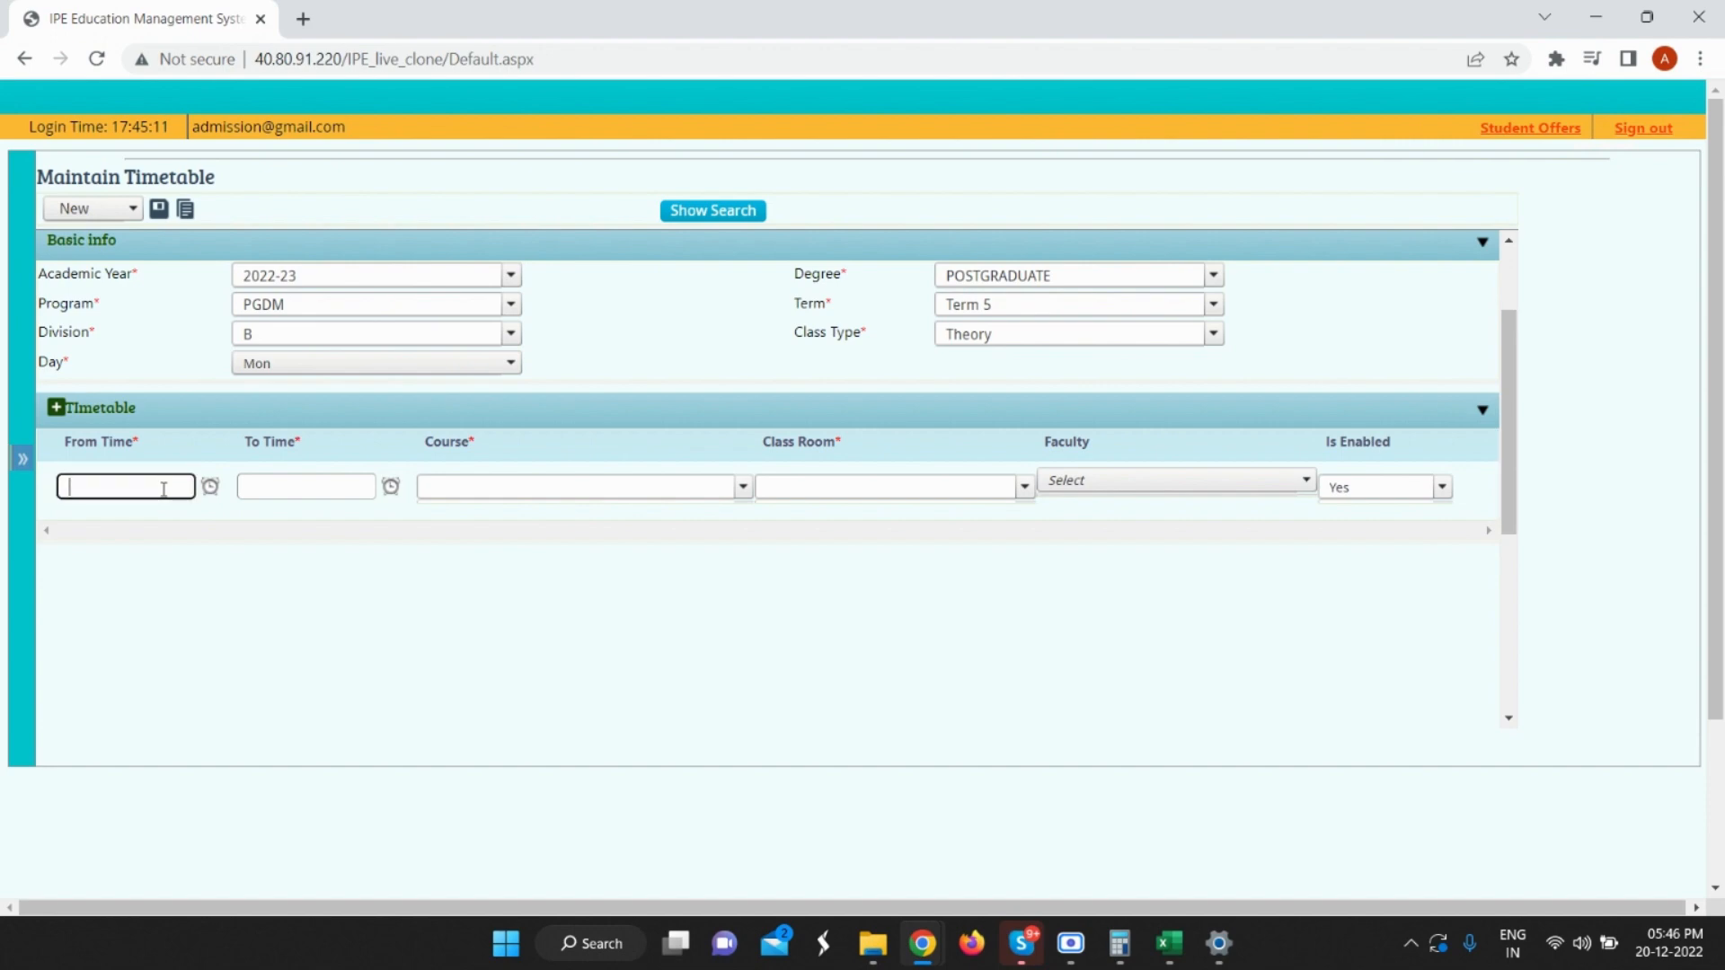
pyautogui.write('7')
pyautogui.press('Tab')
pyautogui.write('8')
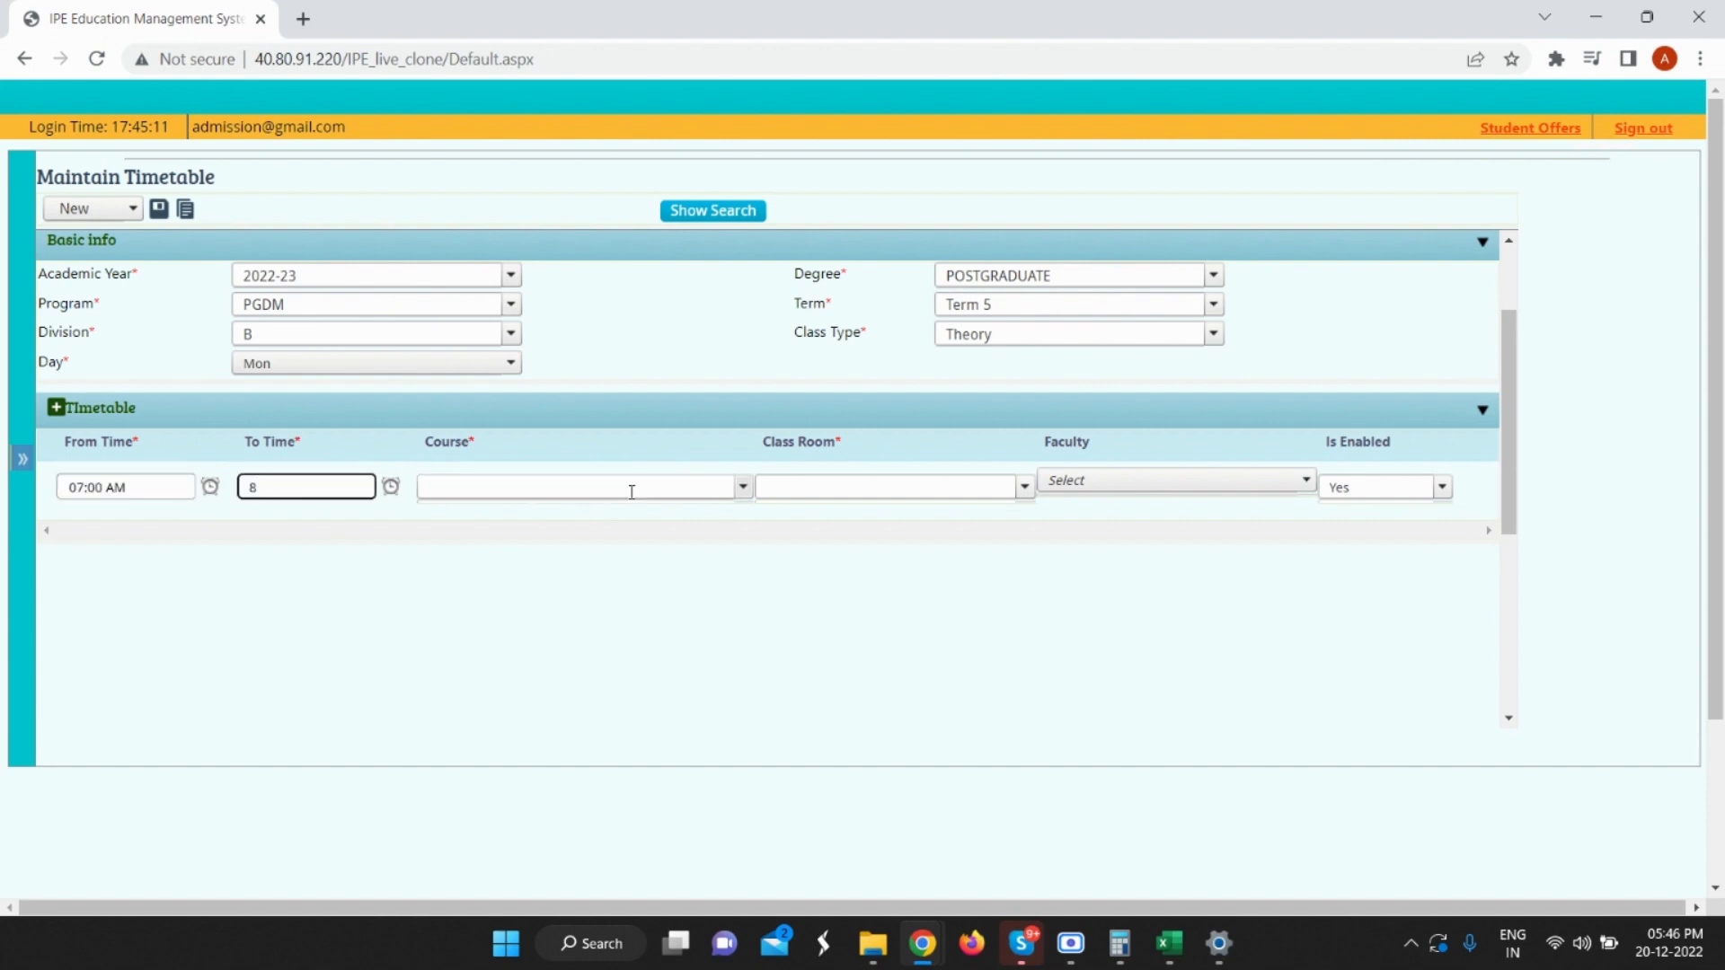
pyautogui.click(632, 492)
pyautogui.click(607, 550)
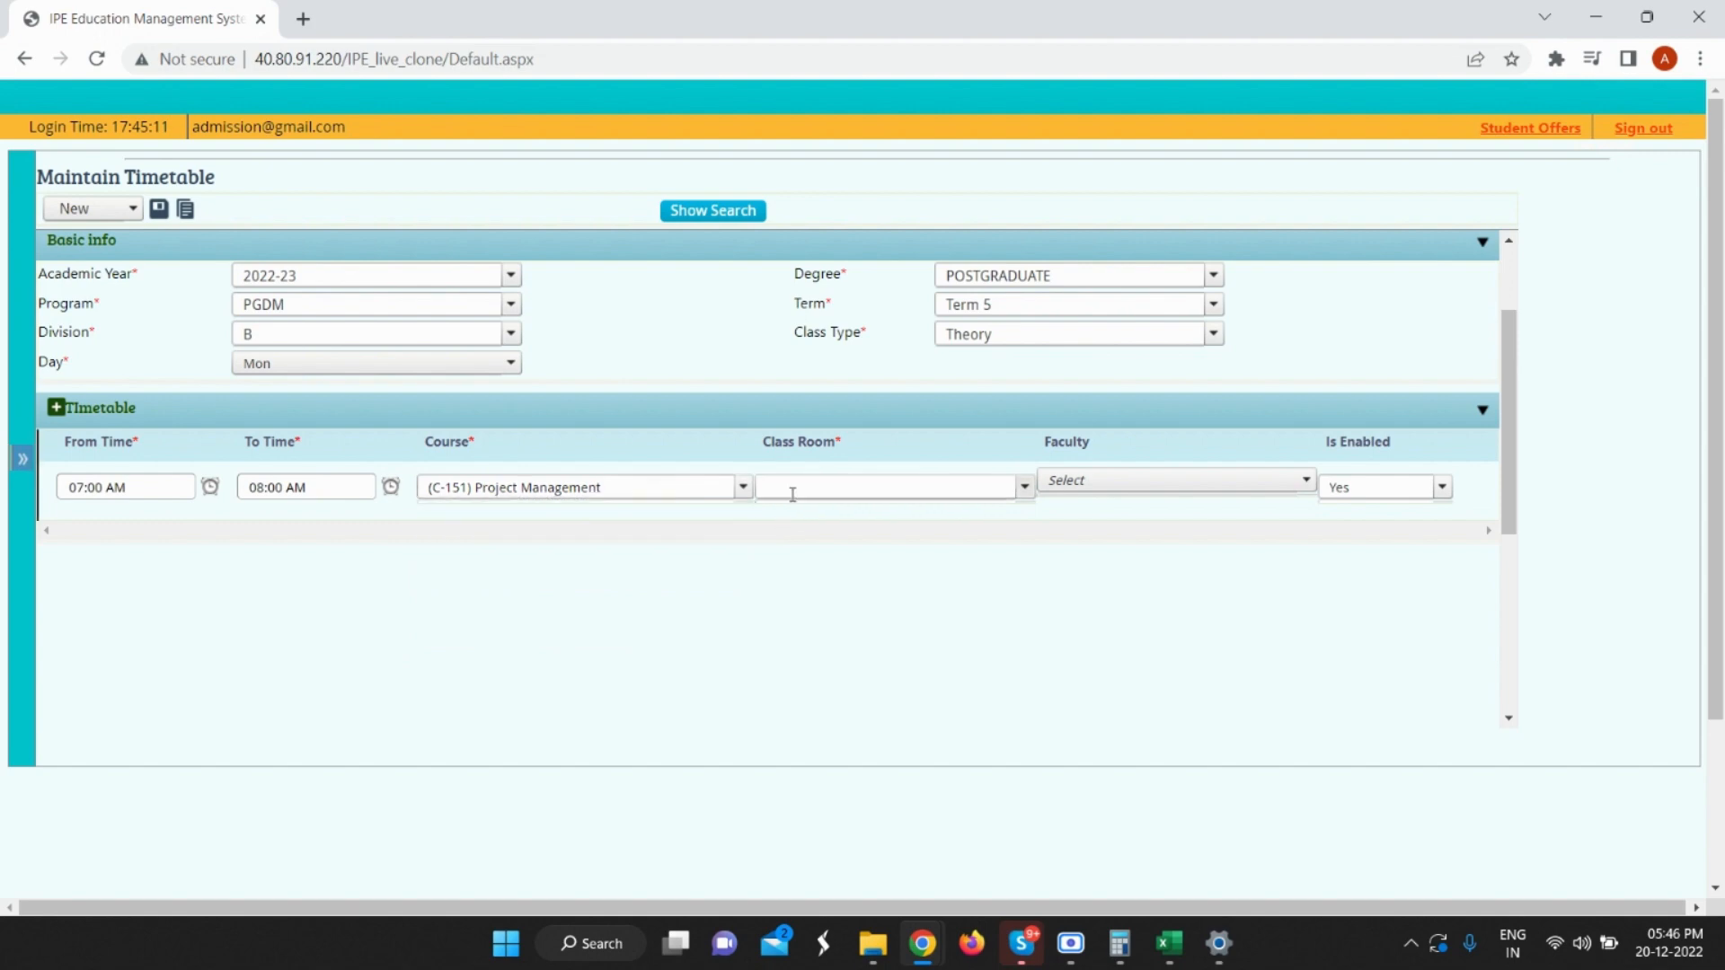
# Assign class room LH (///7) and a listed faculty member to the Project Management row, and save the timetable.
pyautogui.click(793, 493)
pyautogui.click(822, 655)
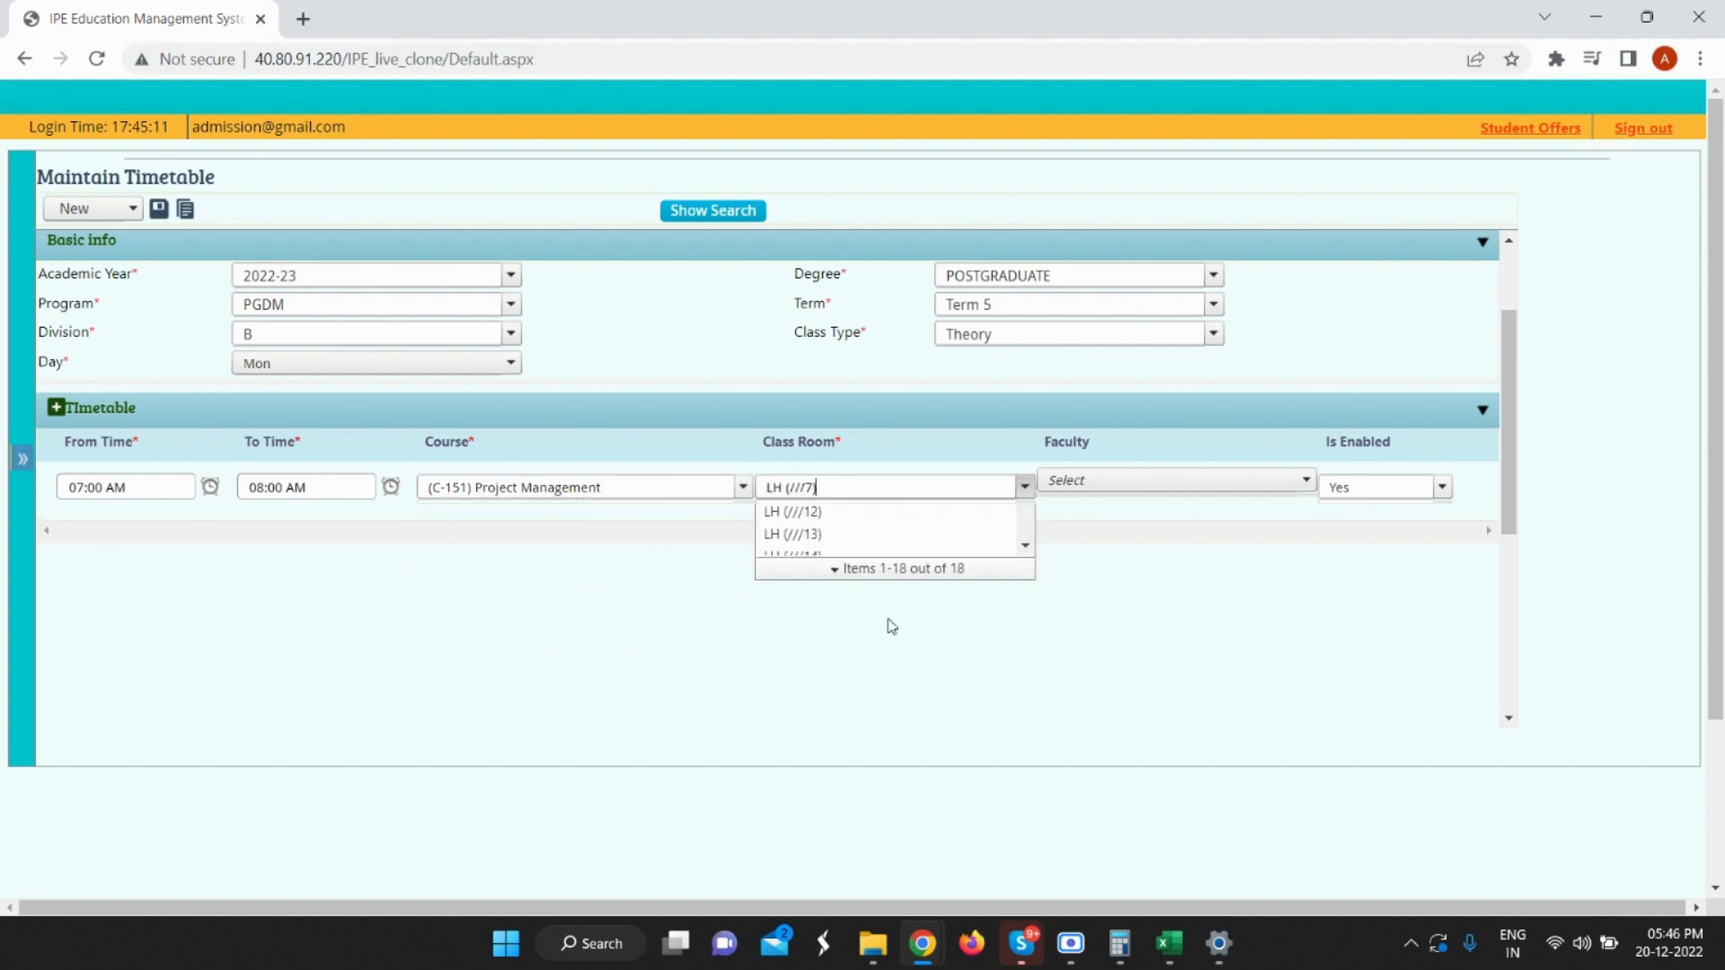
pyautogui.click(1147, 490)
pyautogui.click(1139, 564)
pyautogui.click(851, 581)
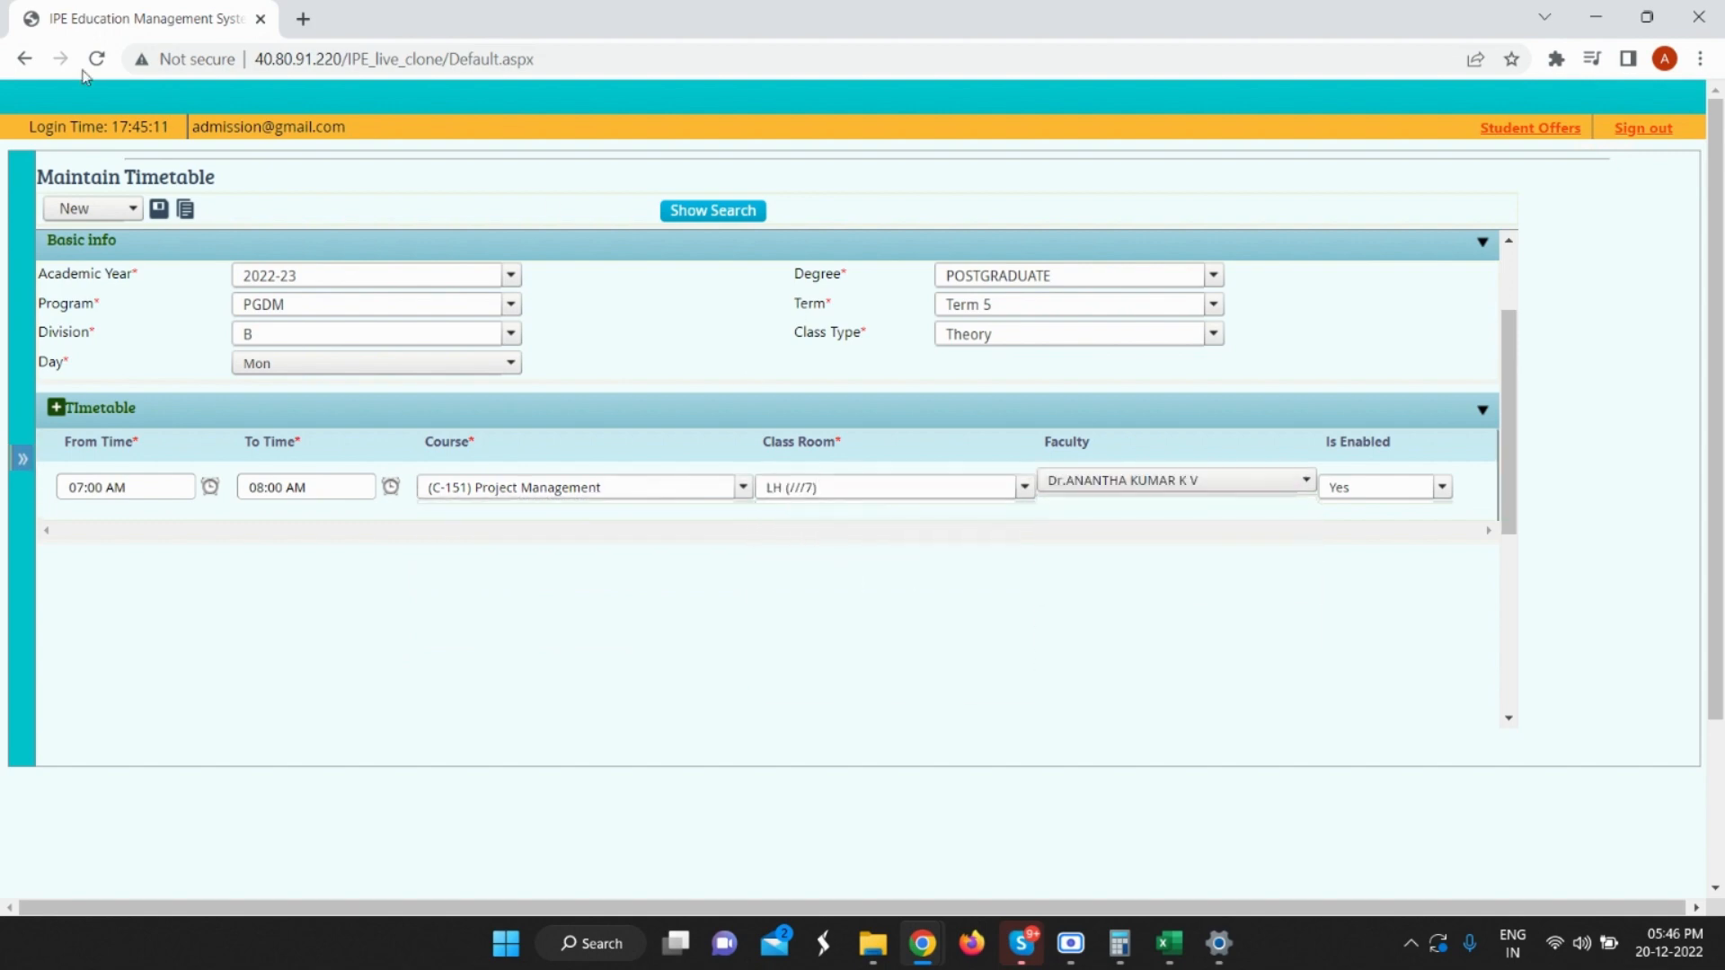
pyautogui.click(165, 214)
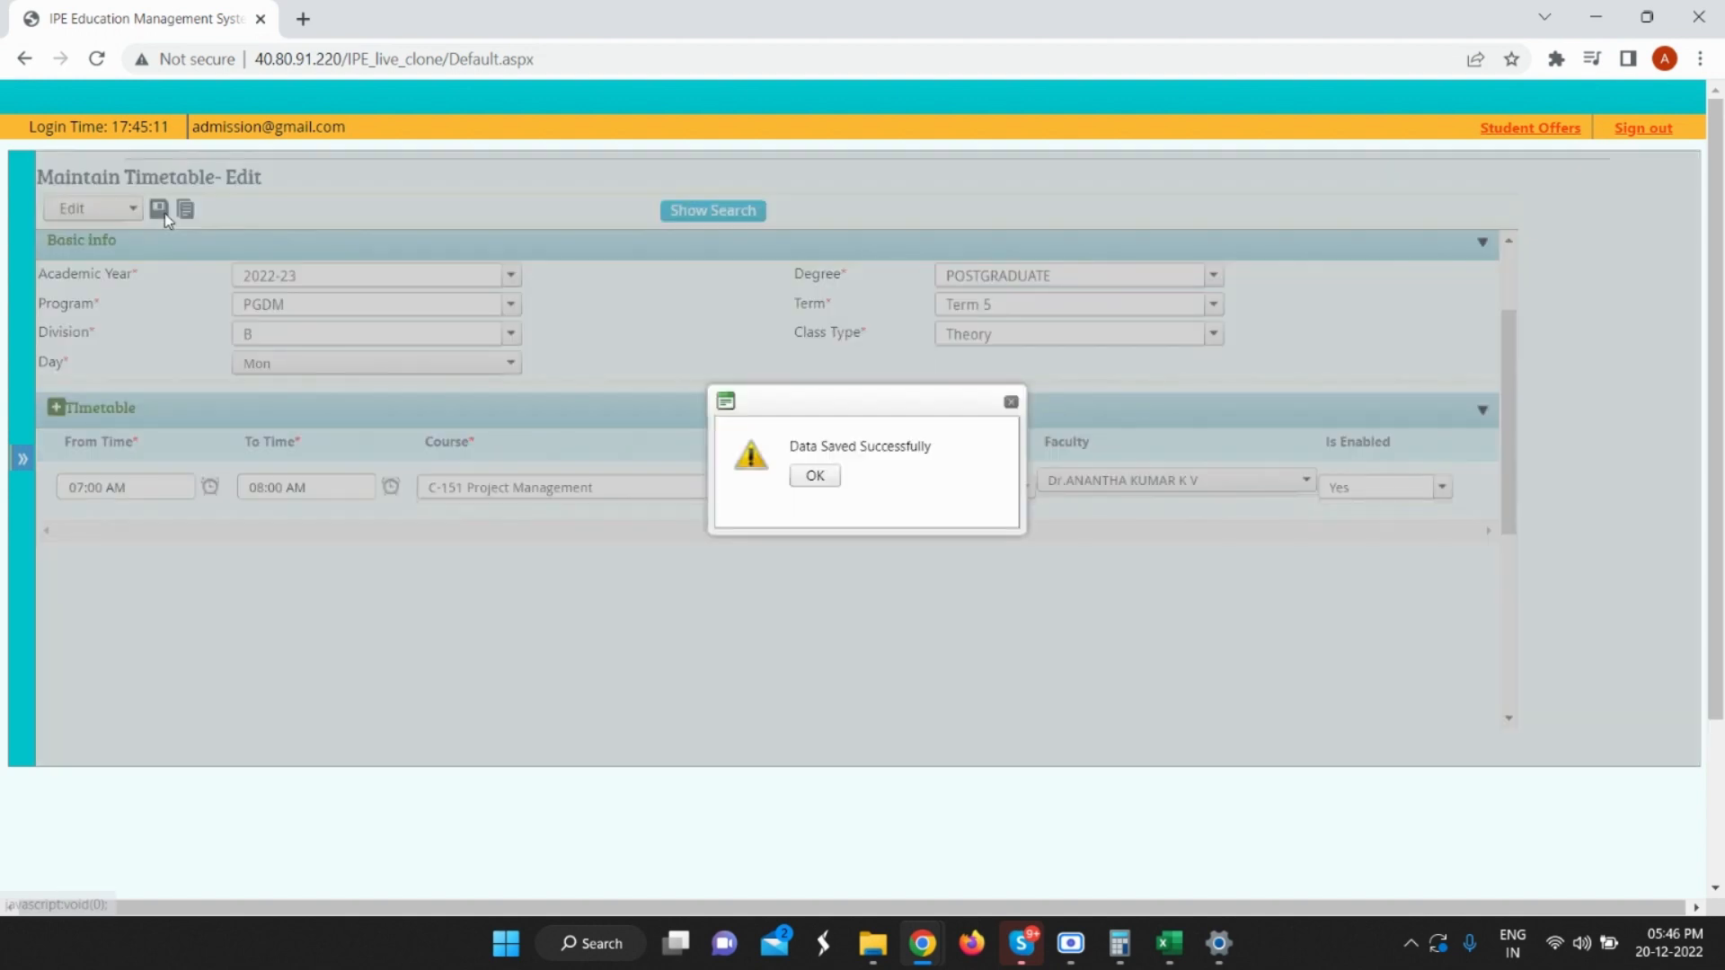
pyautogui.click(817, 474)
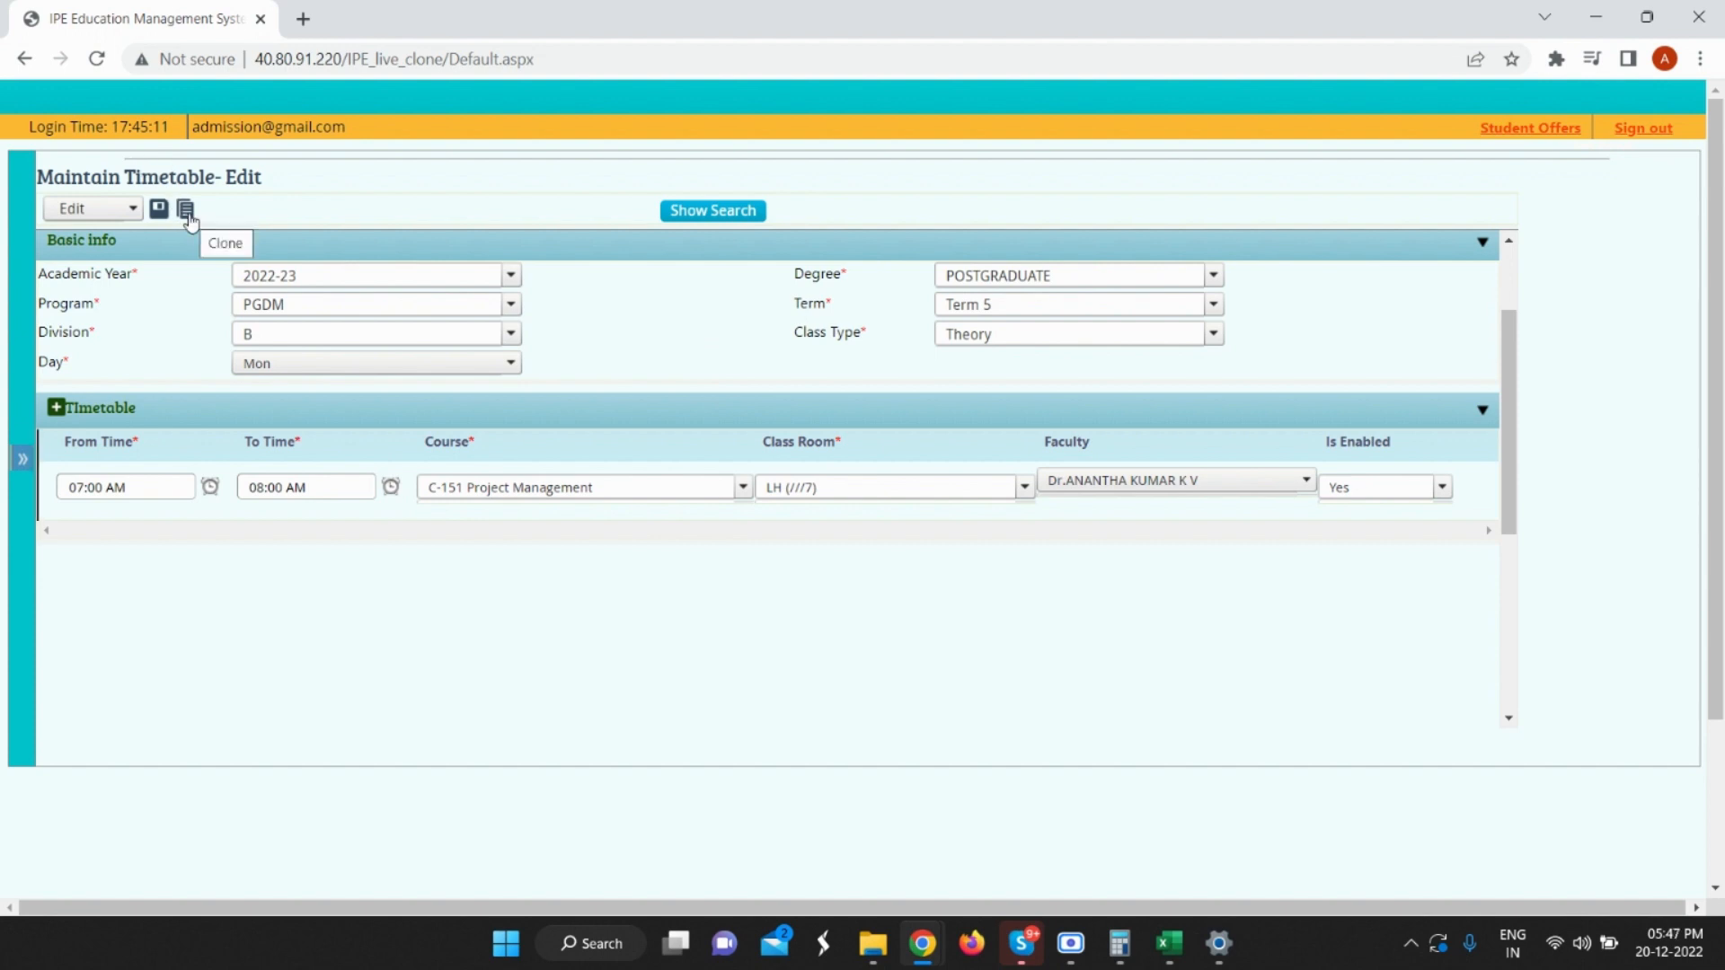
# Clone the saved division B Monday timetable and try to save the copy with its division and day unchanged.
pyautogui.click(187, 212)
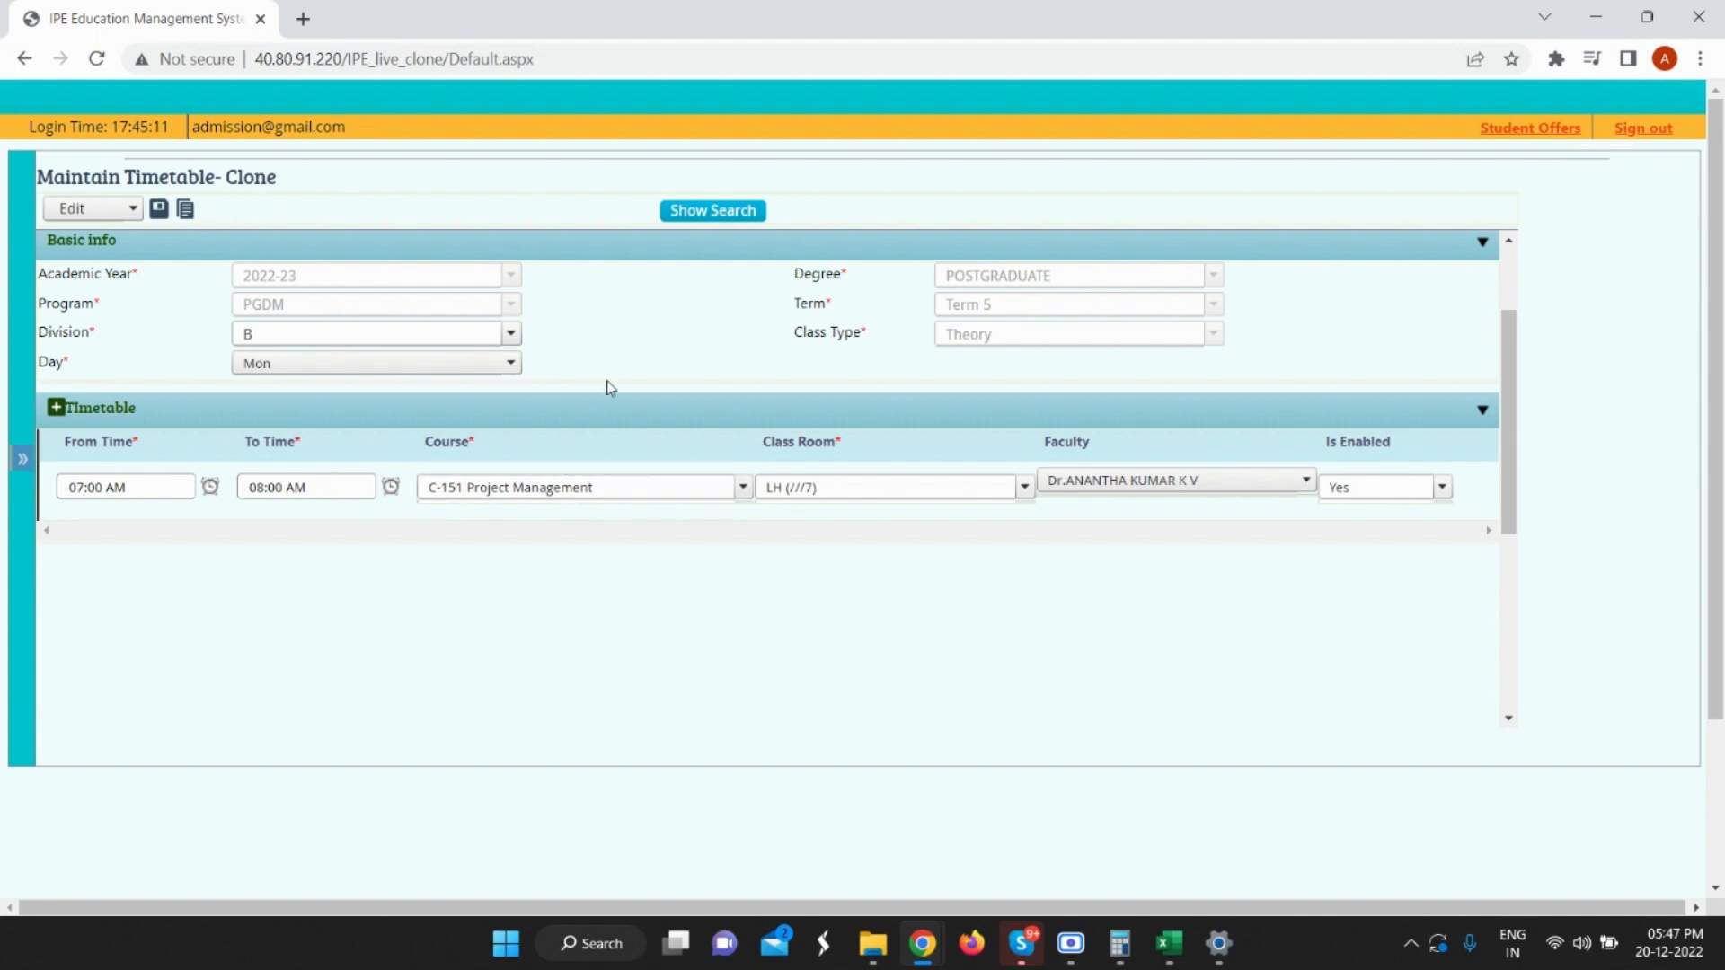
pyautogui.click(159, 214)
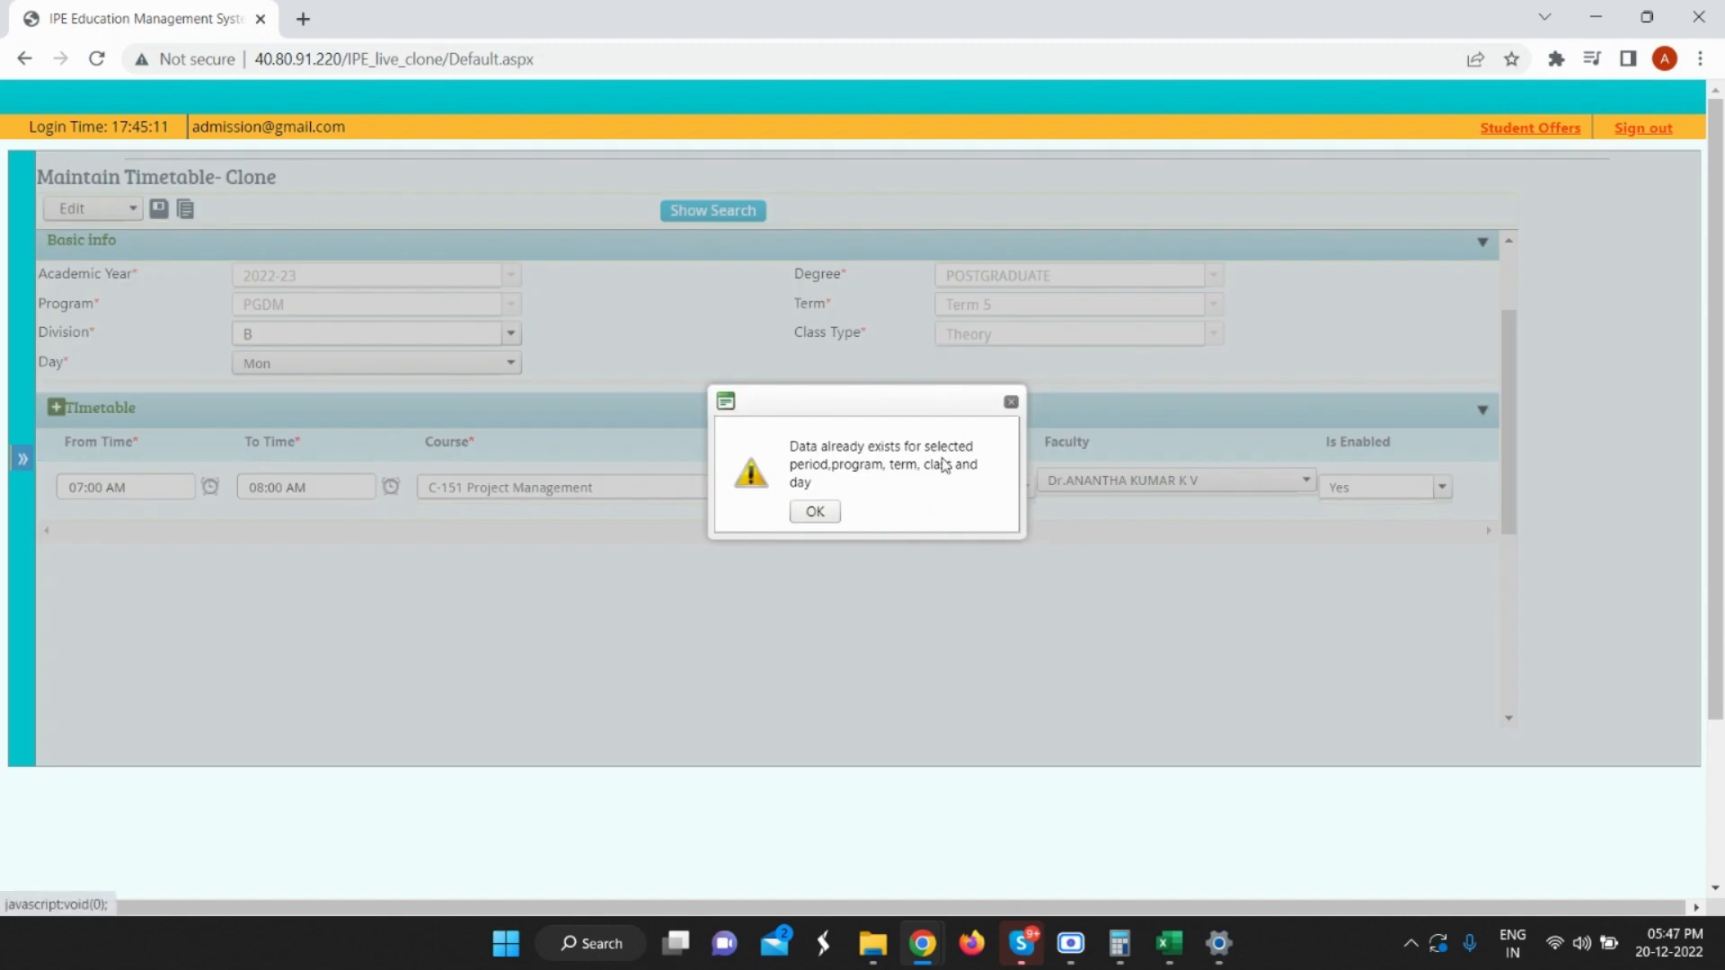
pyautogui.click(815, 511)
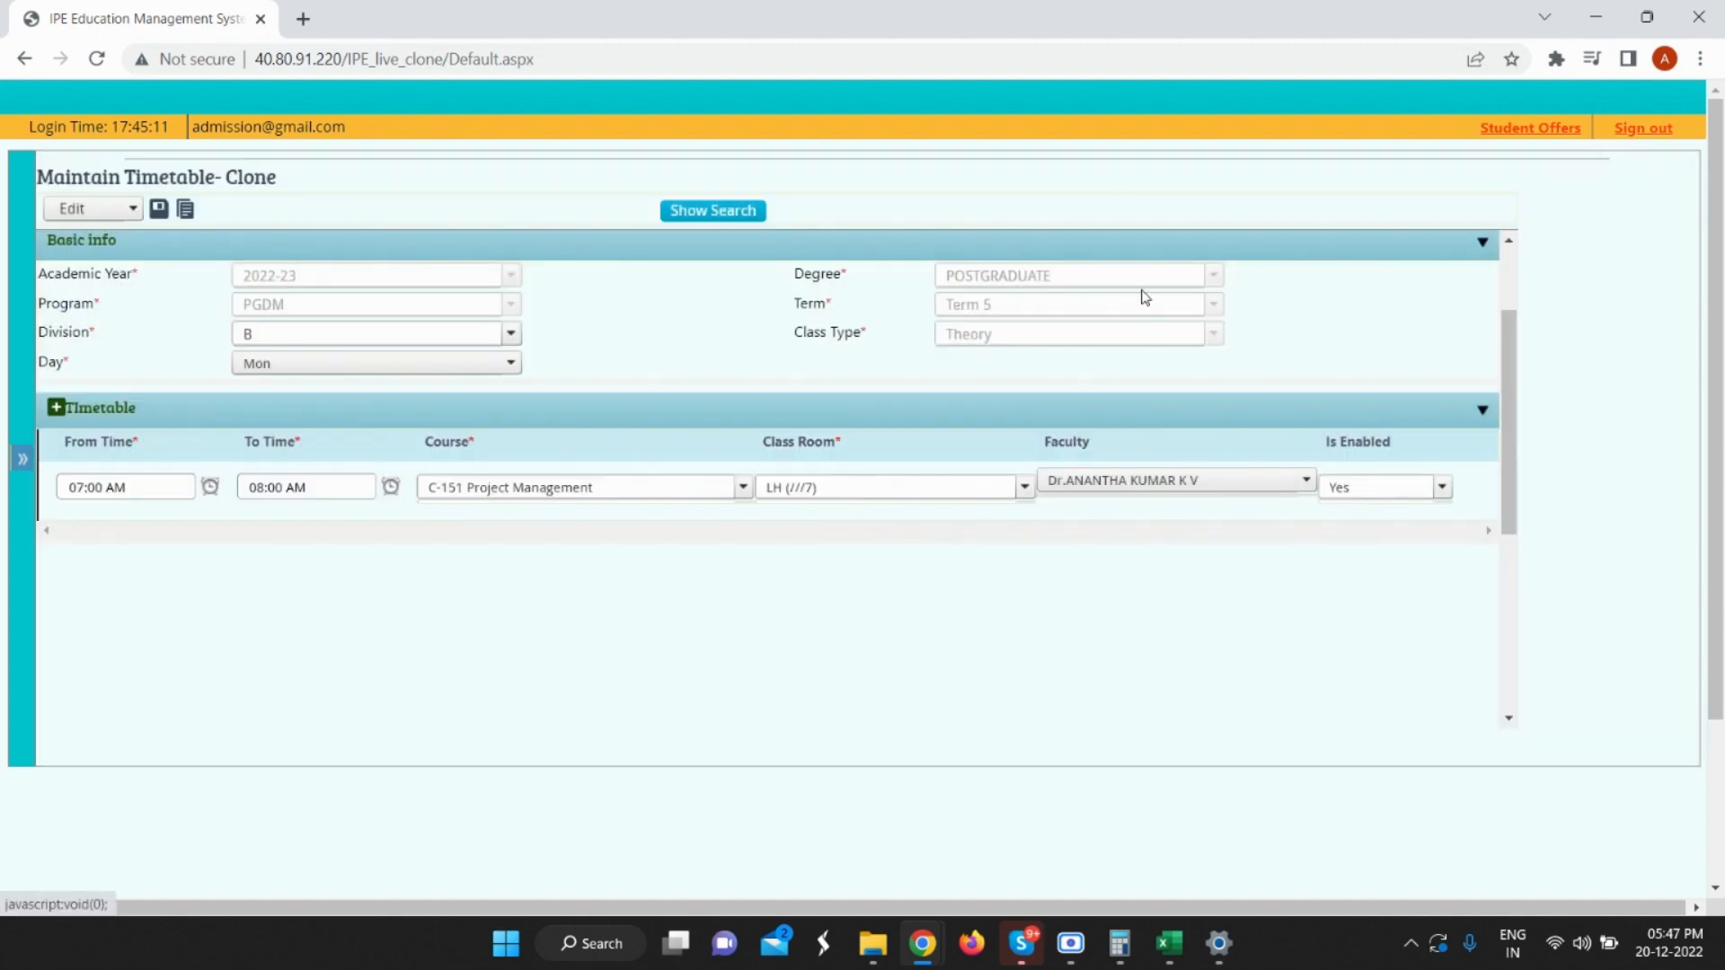
# Set the cloned timetable's division to A and day to Tue, and save it.
pyautogui.click(434, 329)
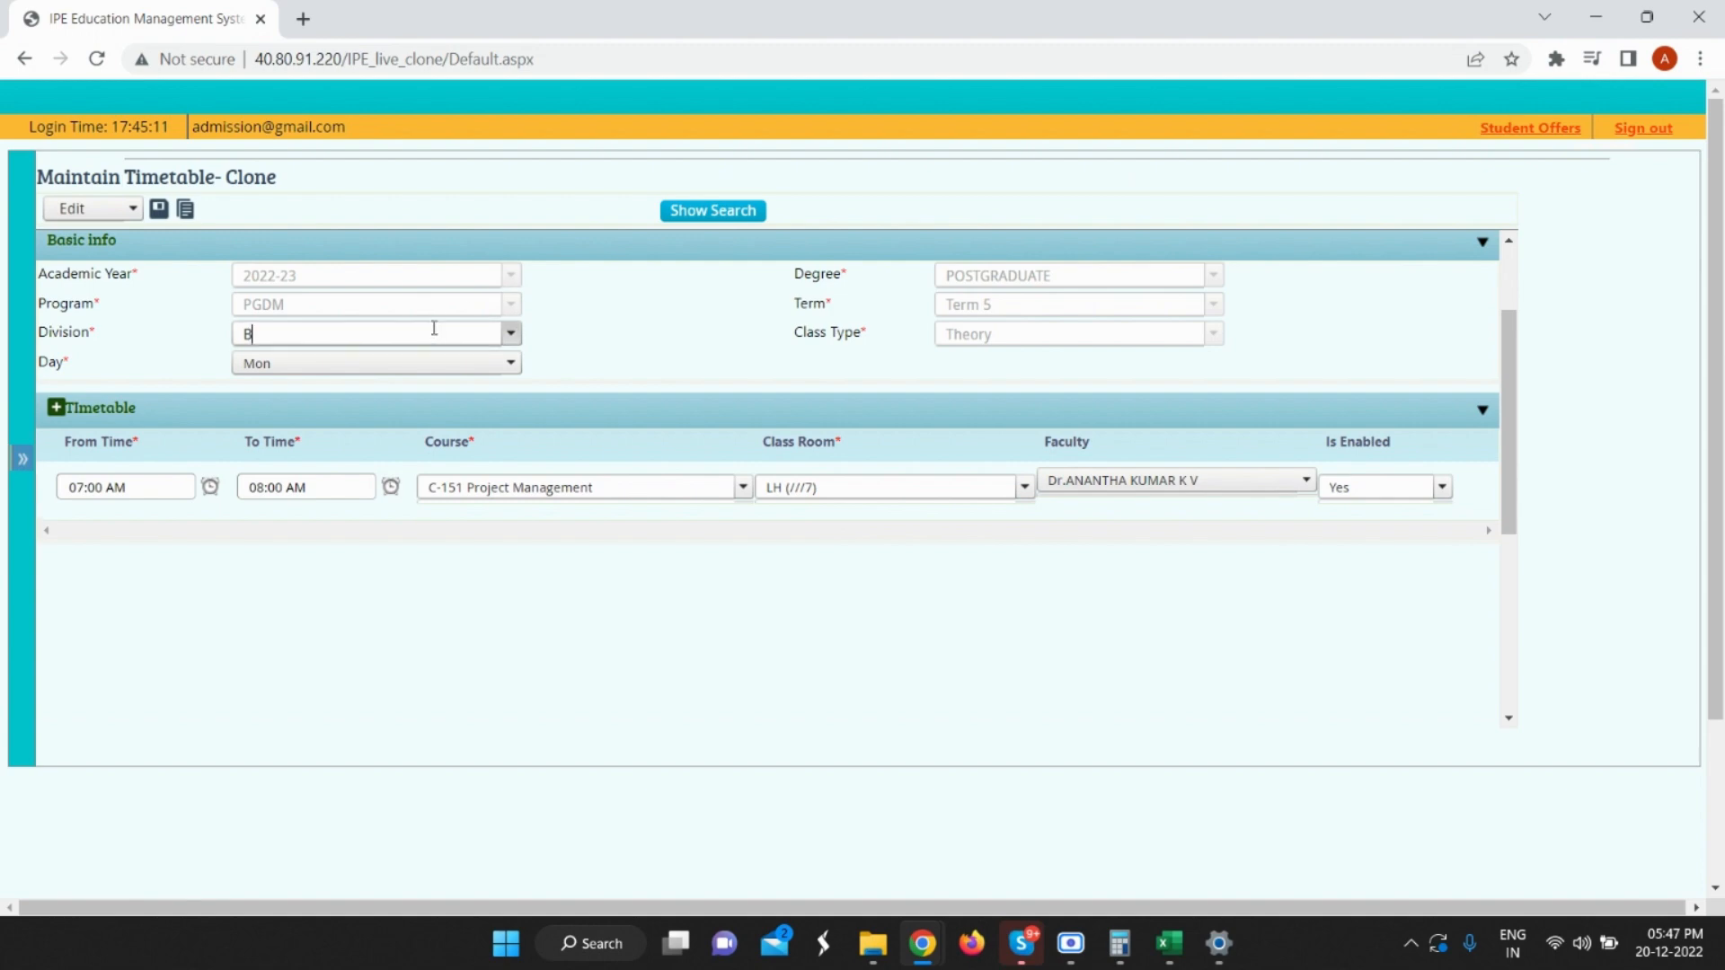
pyautogui.click(376, 364)
pyautogui.click(359, 365)
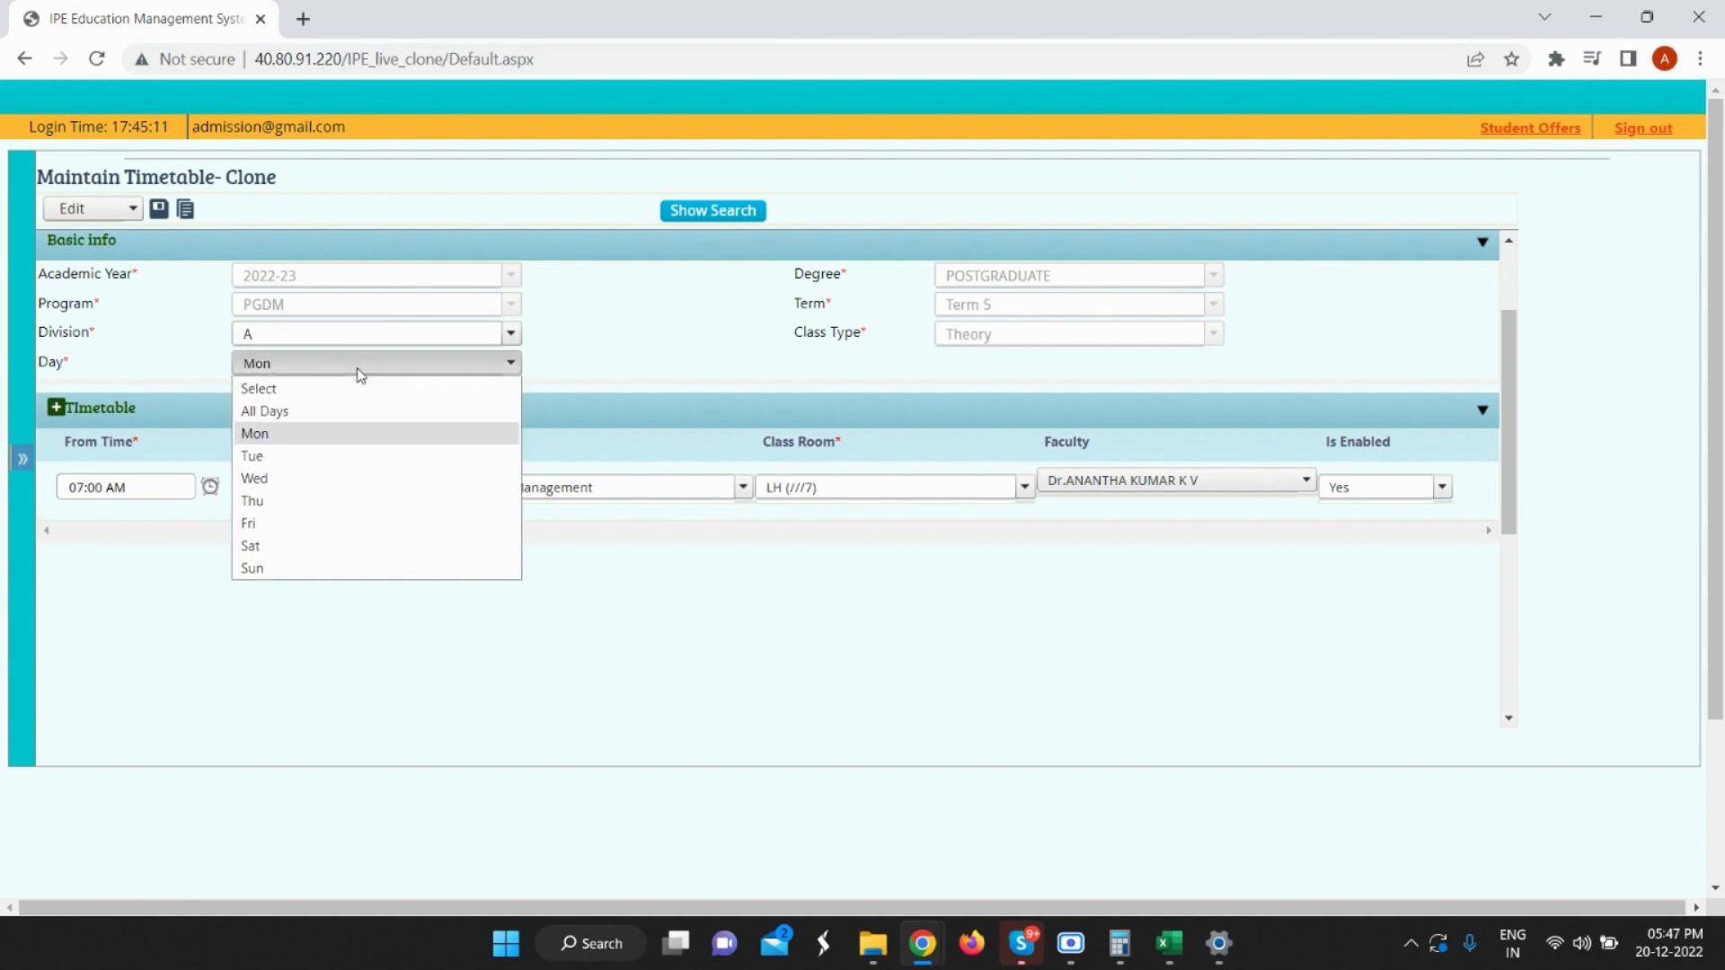
pyautogui.click(338, 460)
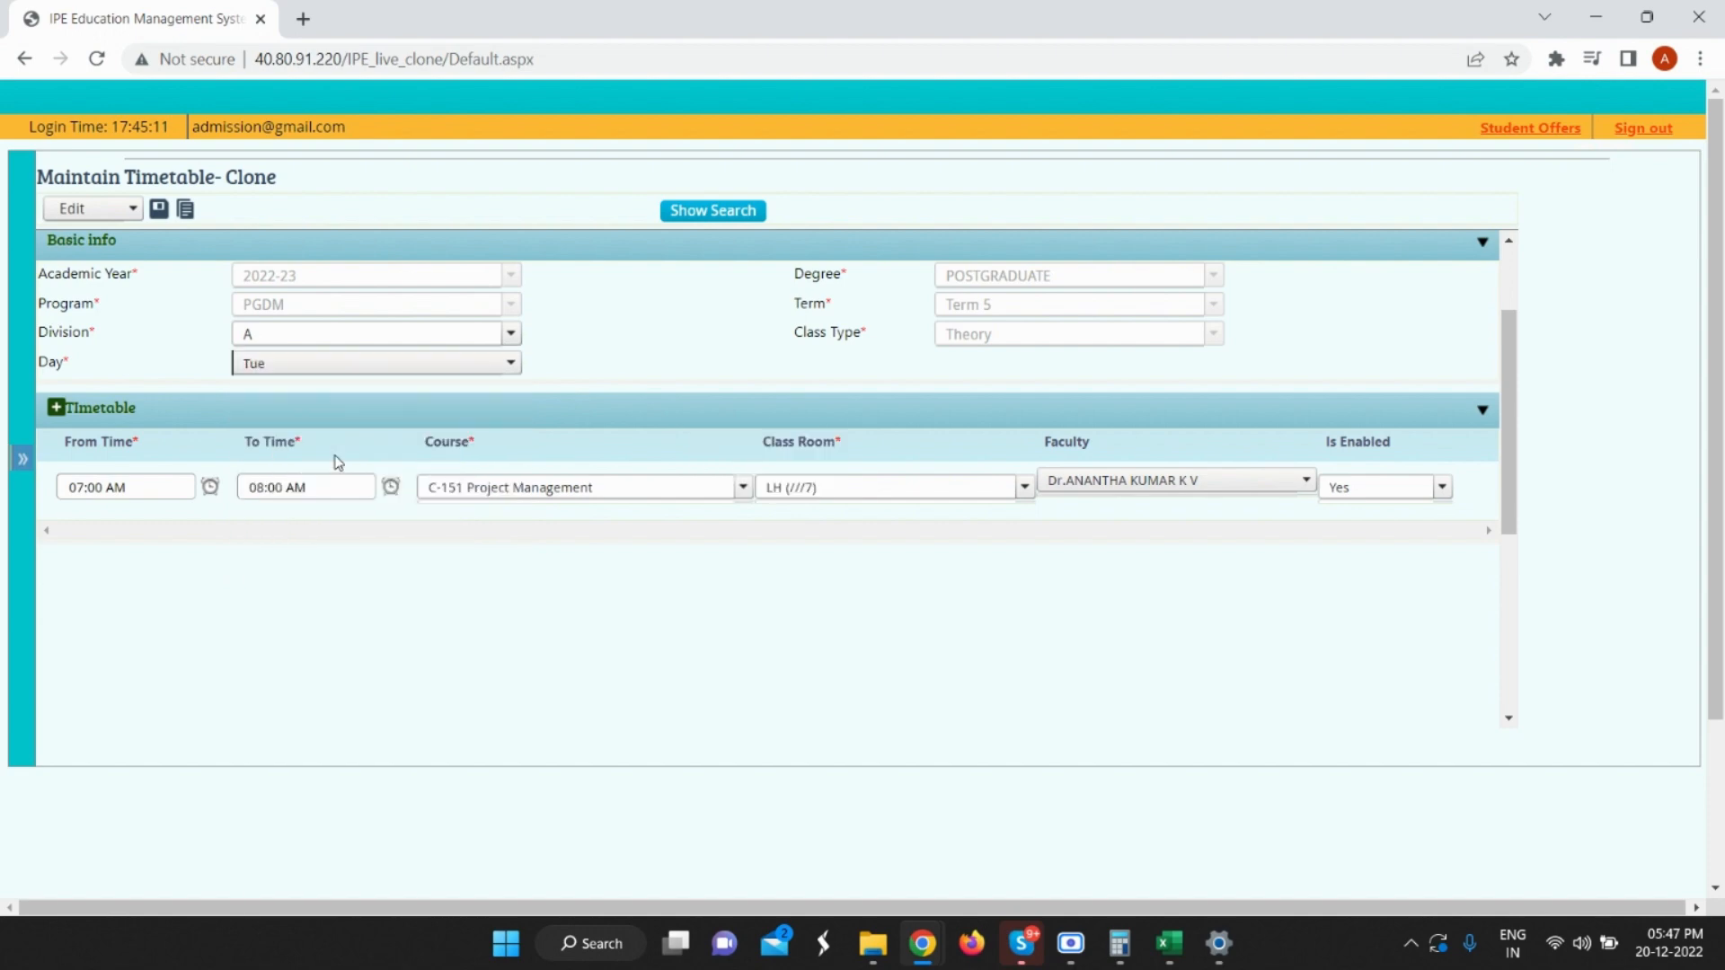
pyautogui.click(158, 211)
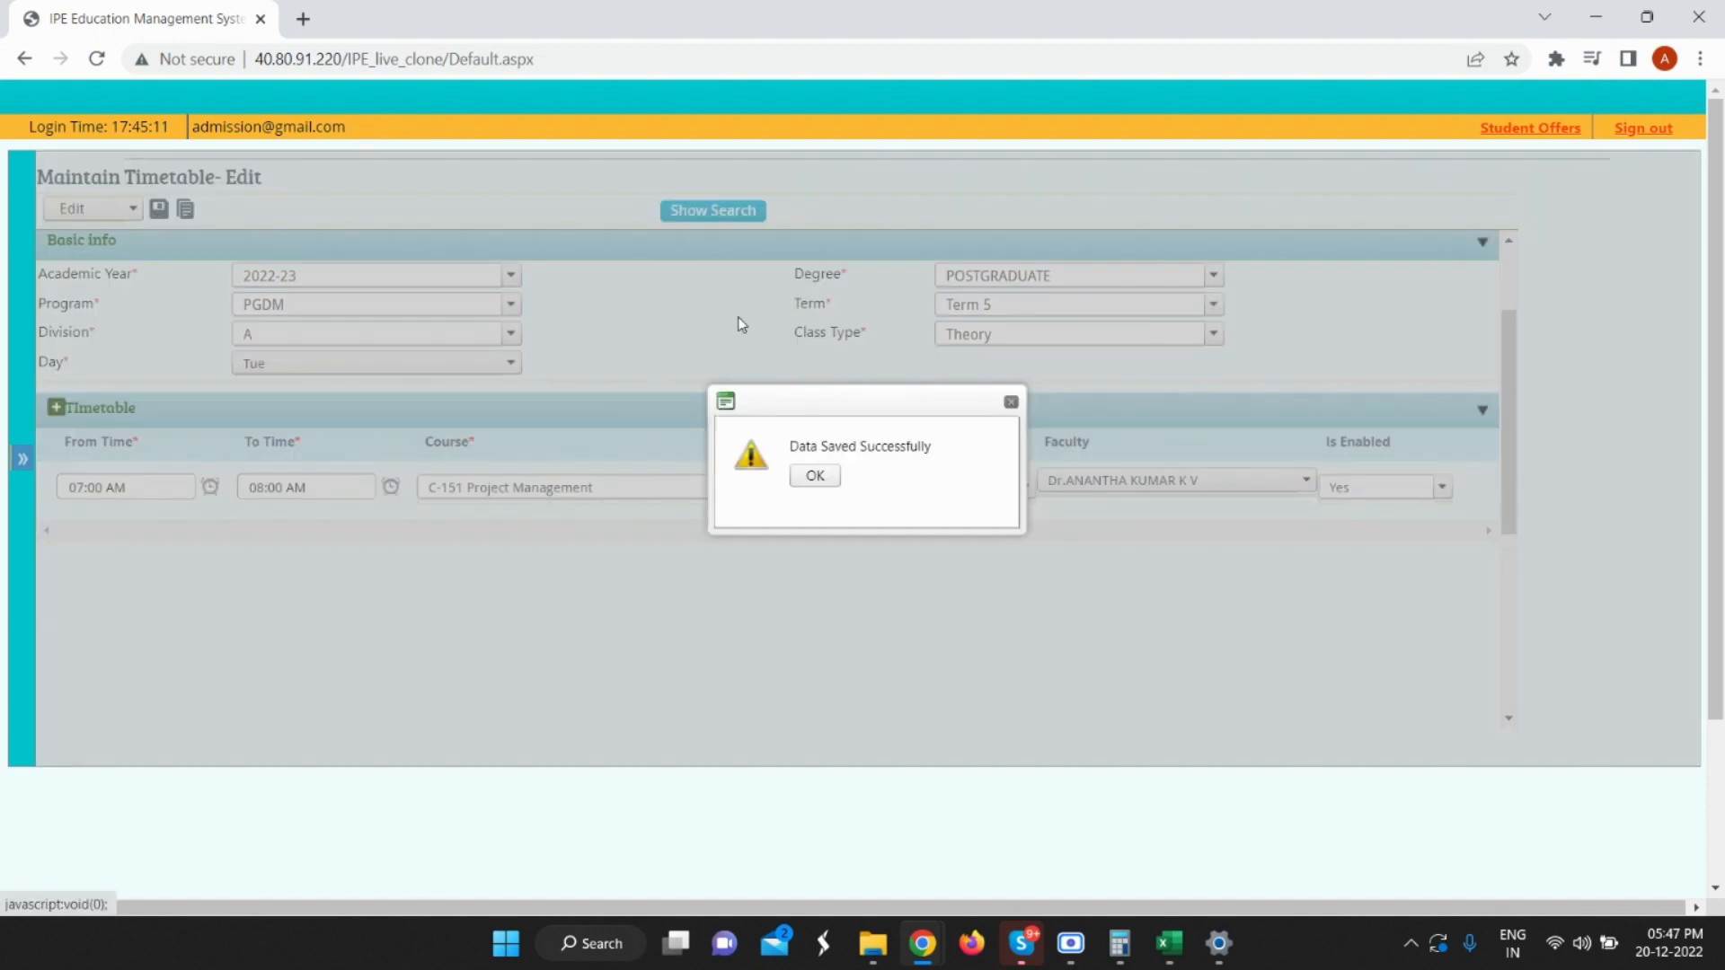
pyautogui.click(815, 477)
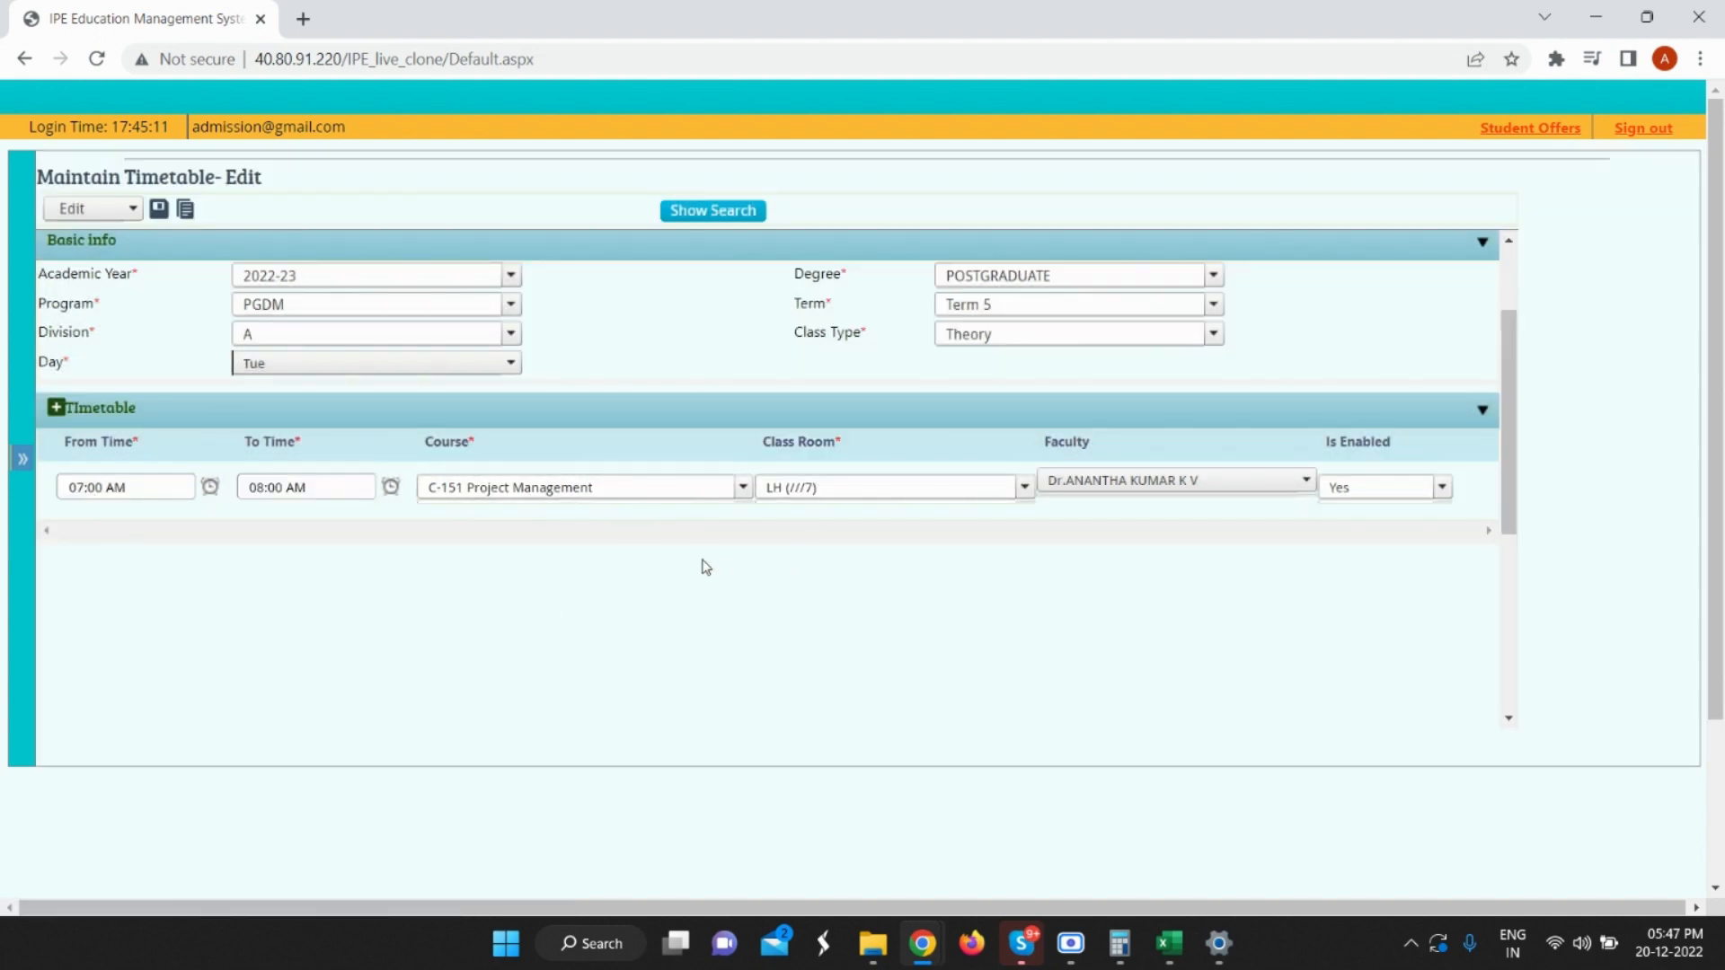
# In Maintain Specialization Timetable, schedule a Term 5 division A Monday row from 10:00 AM to 11:00 AM for CEH-127 - Learning and Development.
pyautogui.click(22, 459)
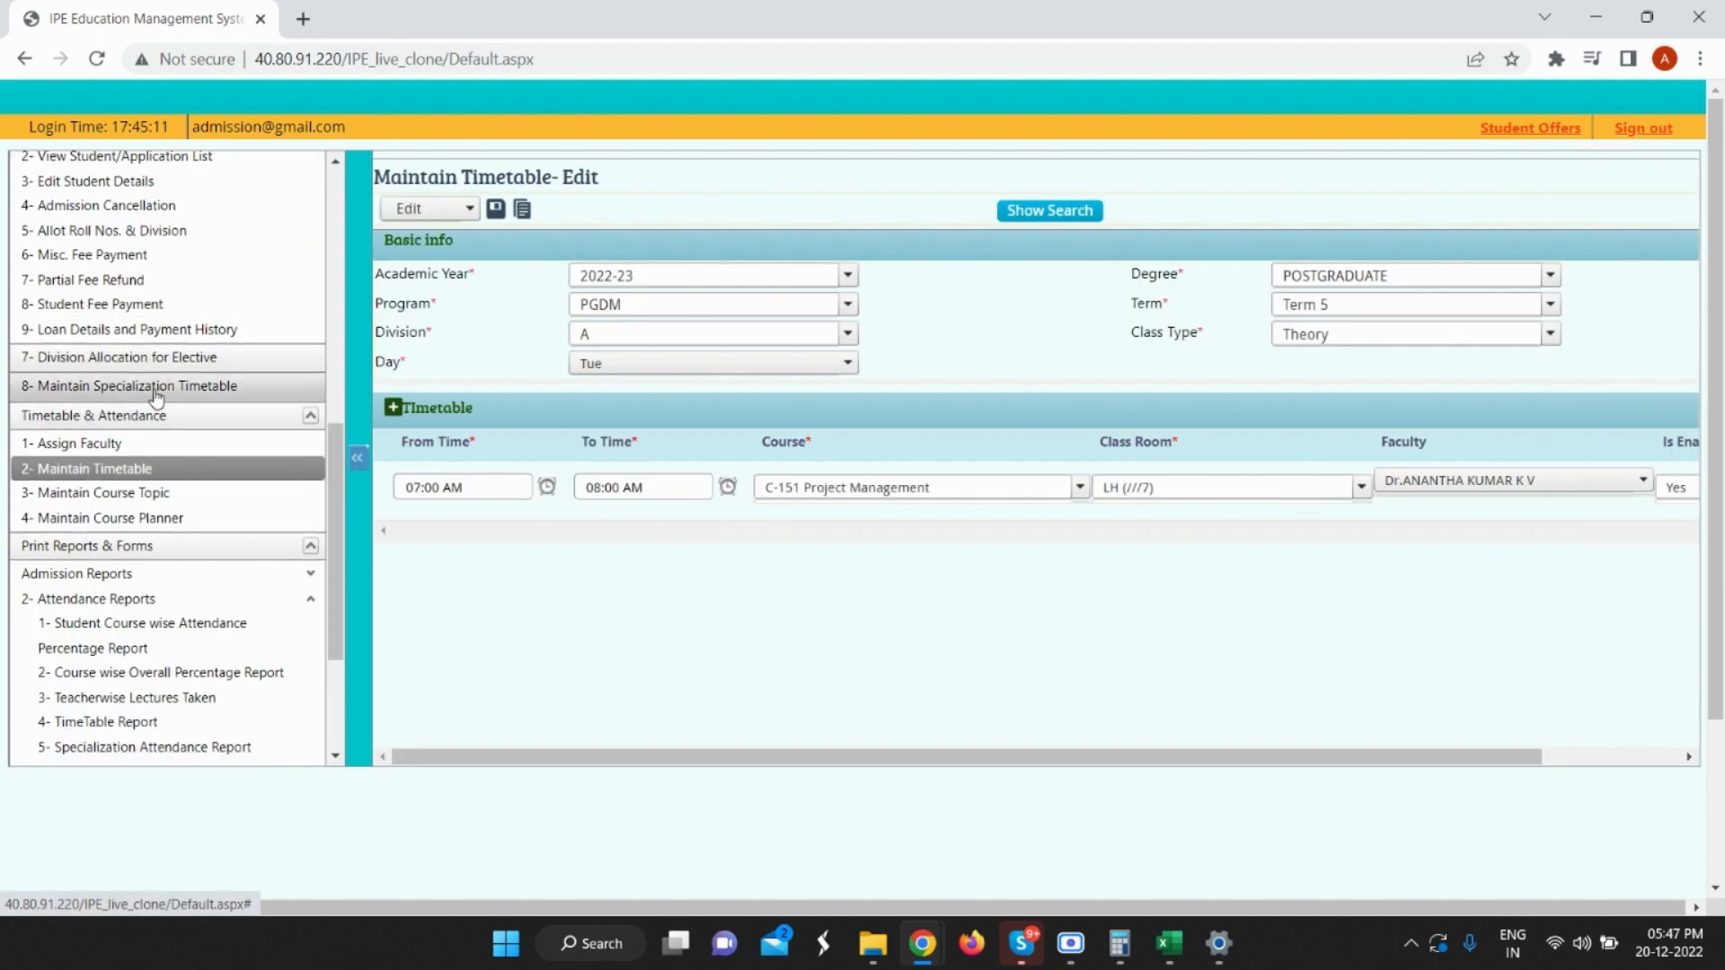
pyautogui.click(155, 389)
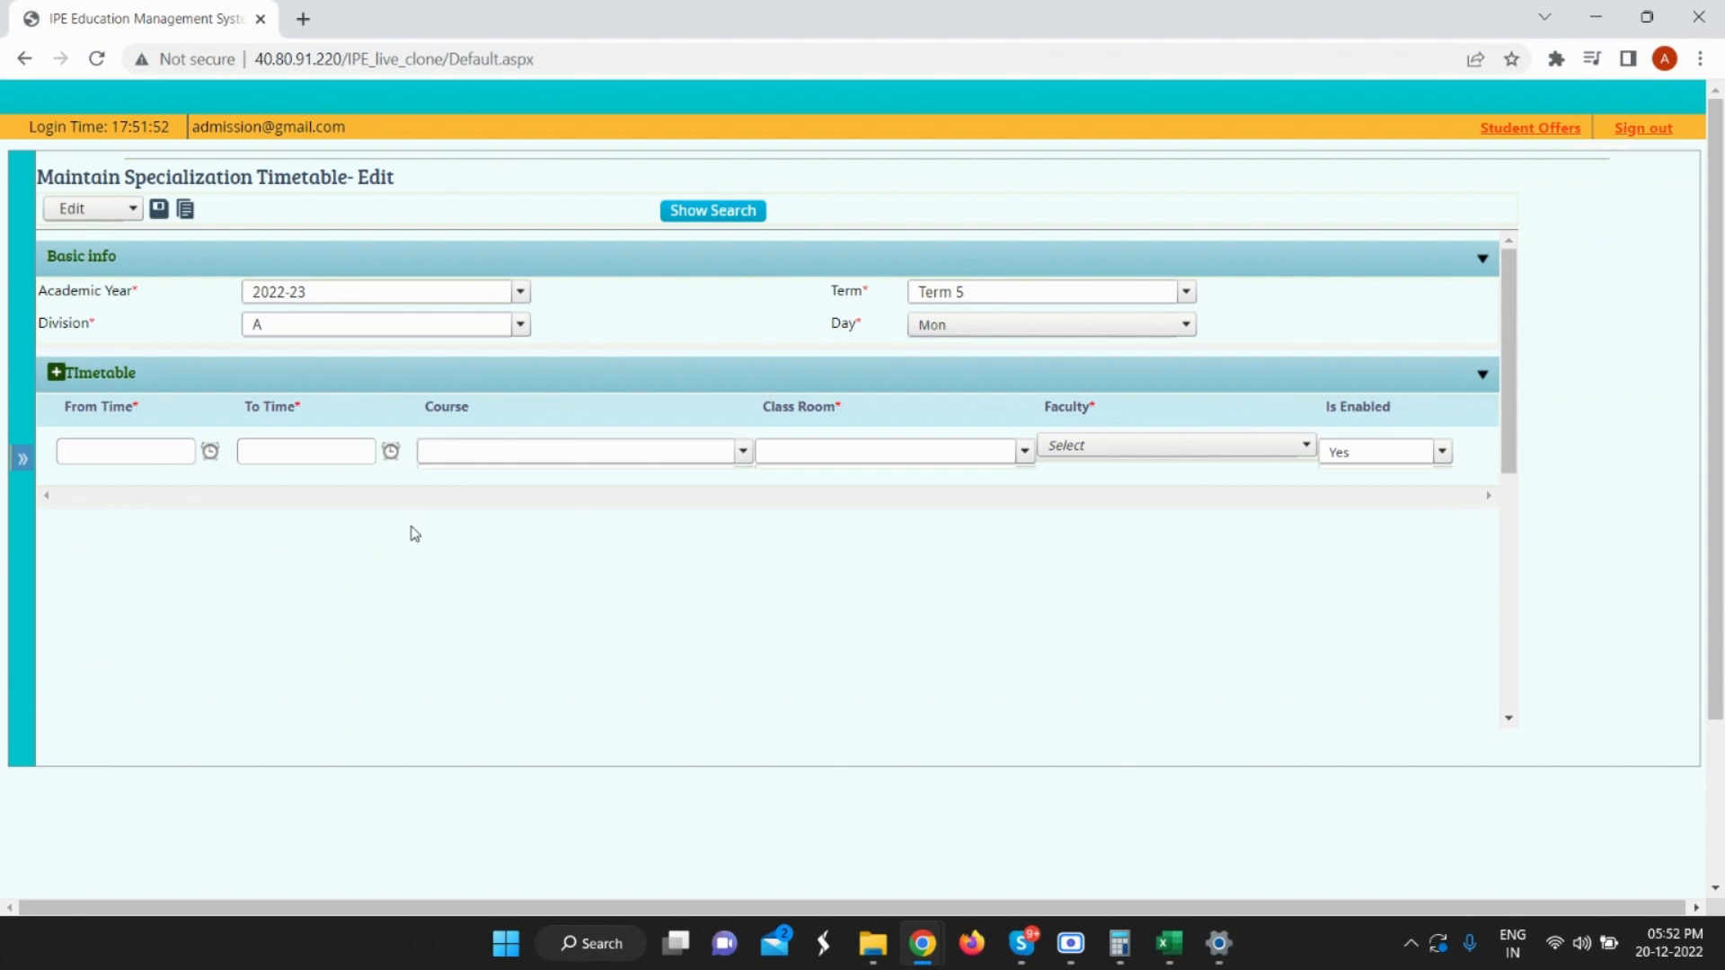
pyautogui.click(137, 460)
pyautogui.write('10')
pyautogui.click(275, 456)
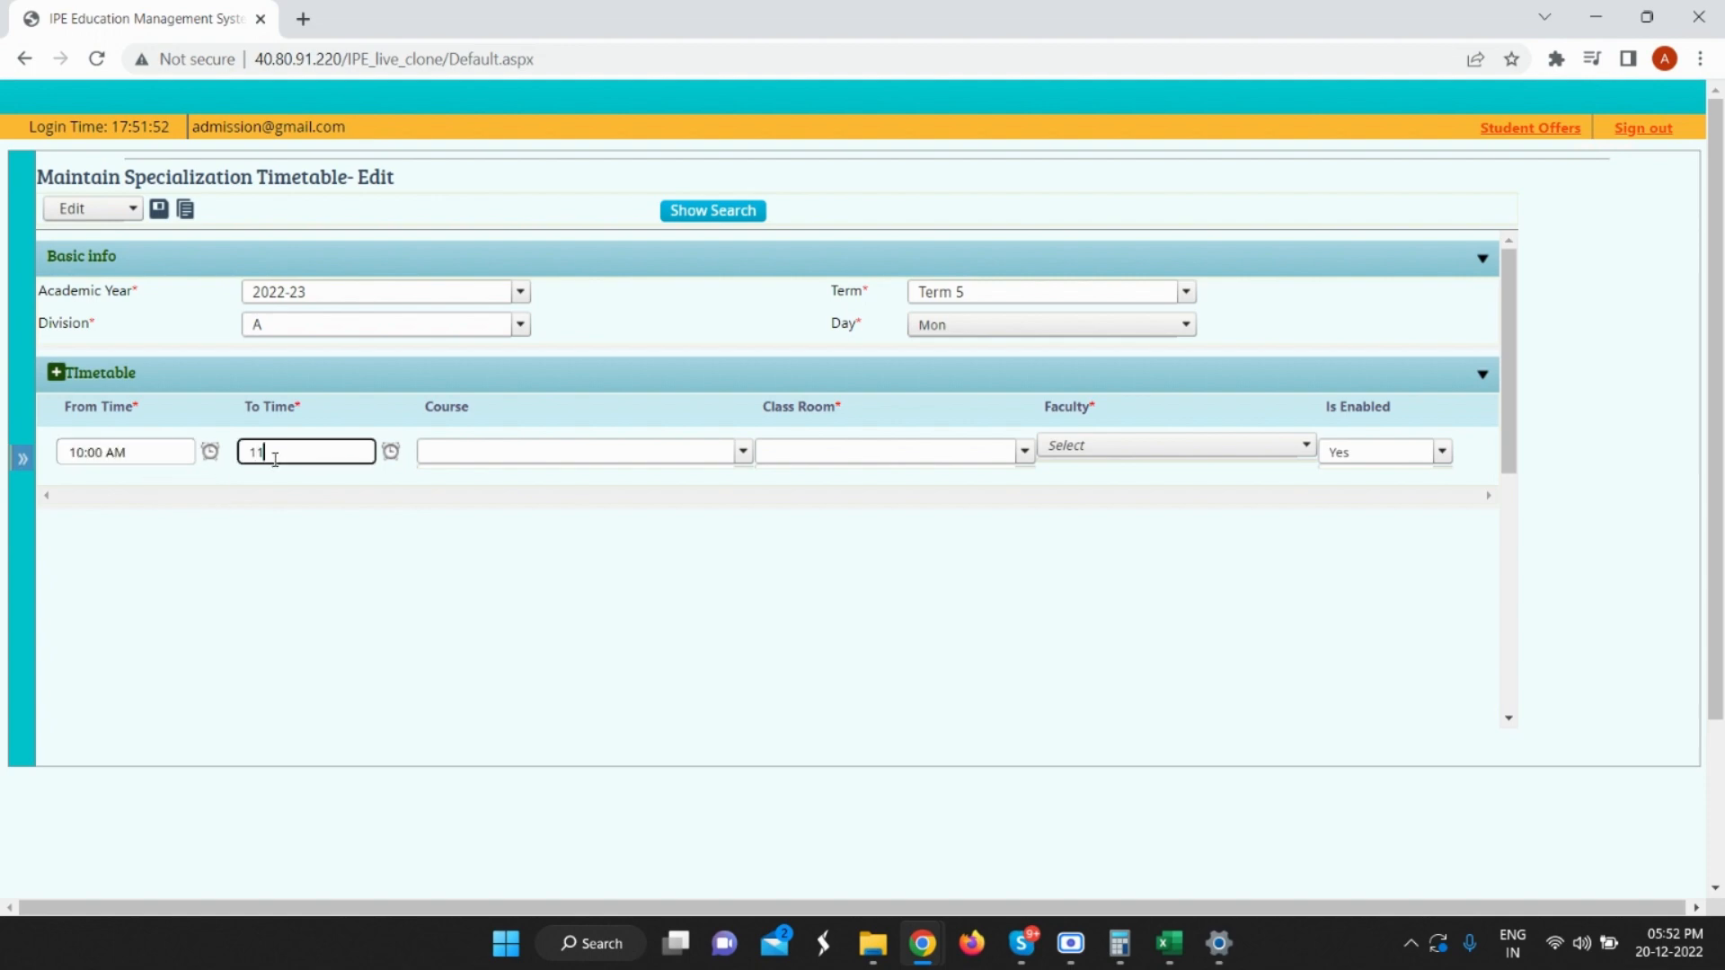
pyautogui.write('11')
pyautogui.click(508, 450)
pyautogui.press('Down')
pyautogui.press('Down')
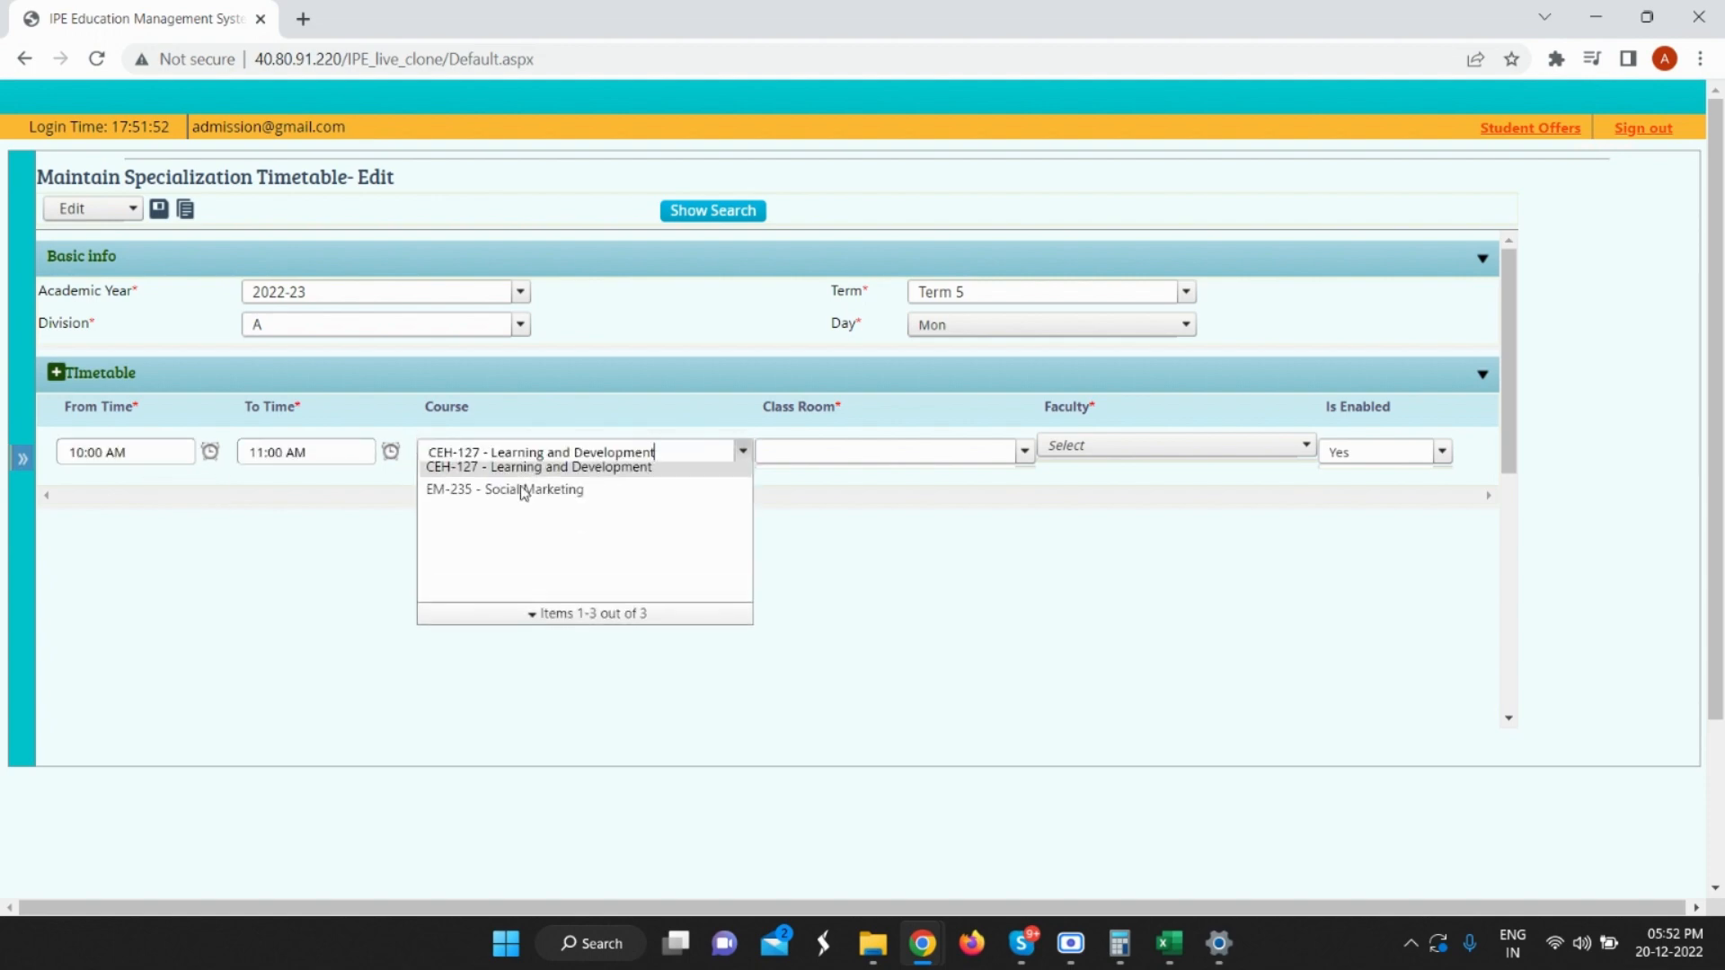
pyautogui.press('Return')
# Assign class room LH (///5) and the third listed faculty member to the Learning and Development row, and try to save.
pyautogui.click(828, 452)
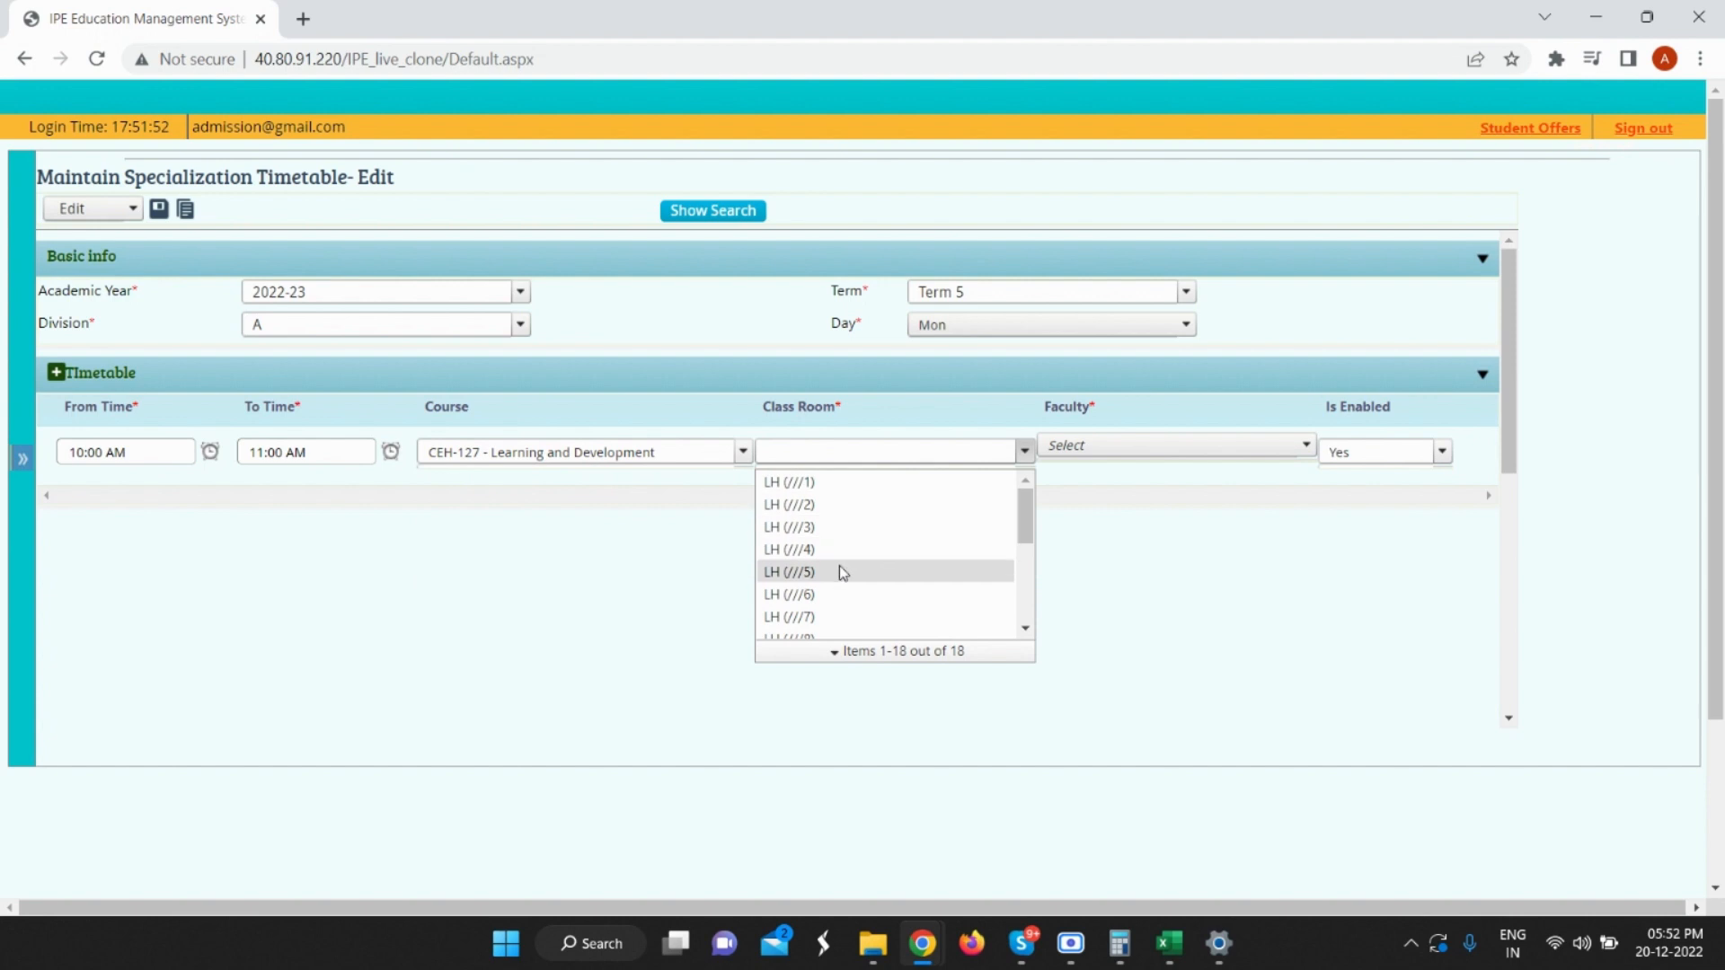
pyautogui.click(843, 572)
pyautogui.click(1177, 444)
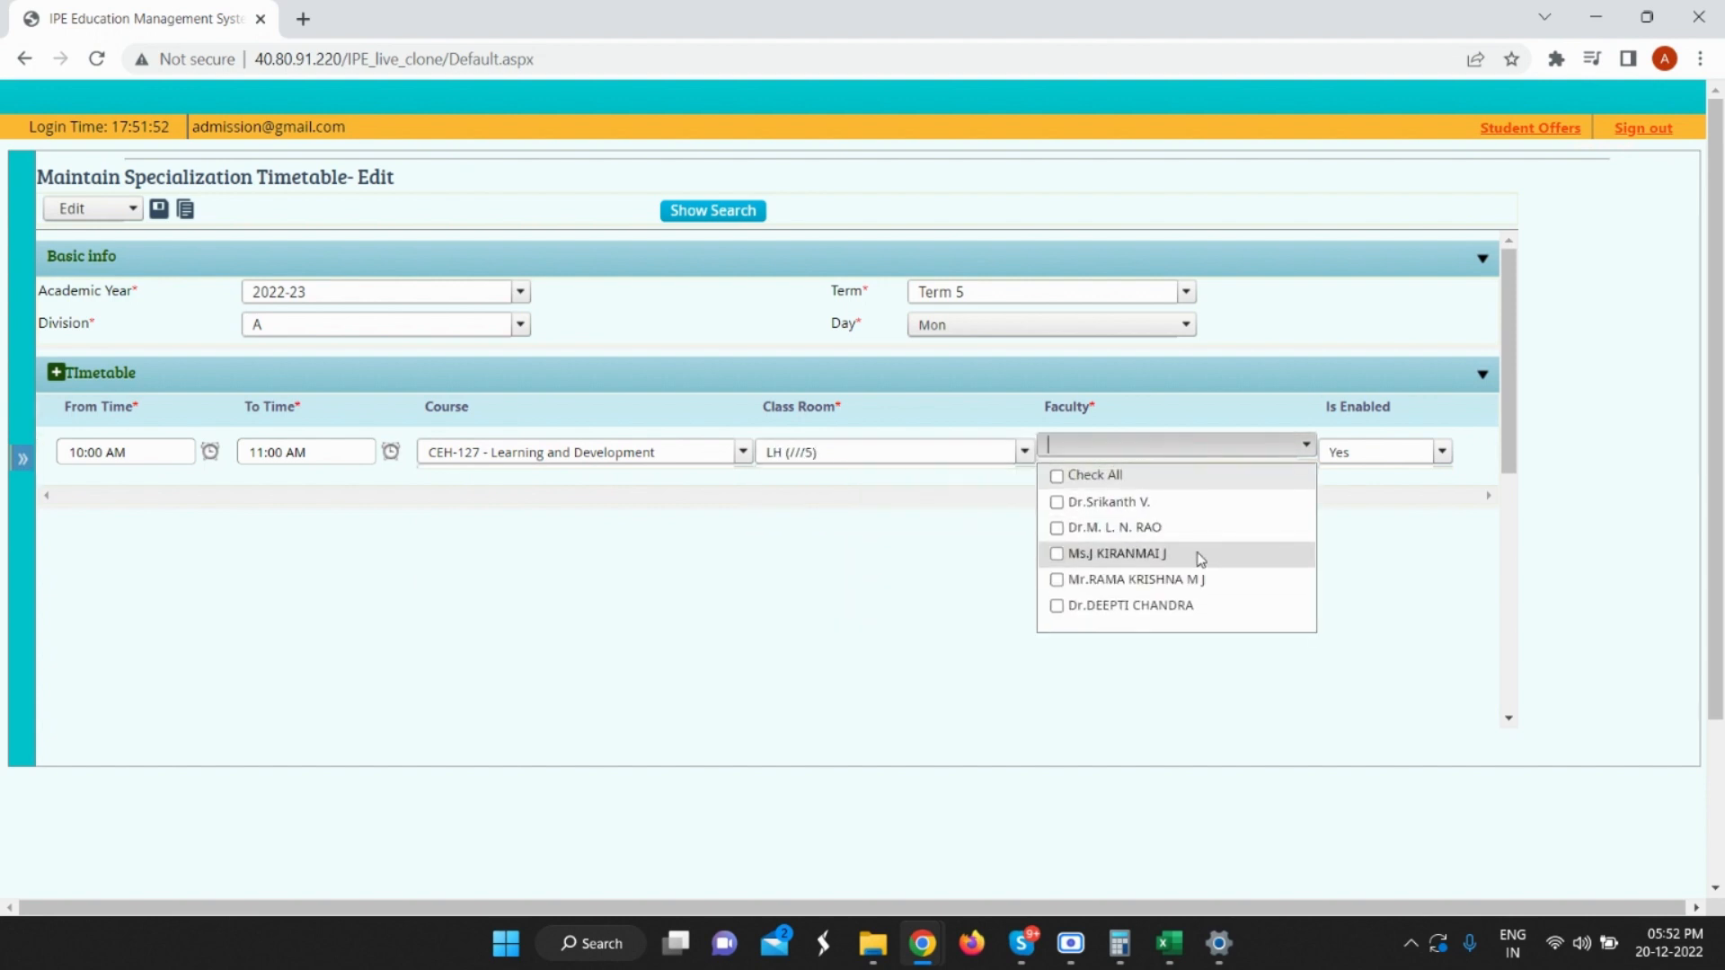
pyautogui.click(1201, 557)
pyautogui.click(798, 543)
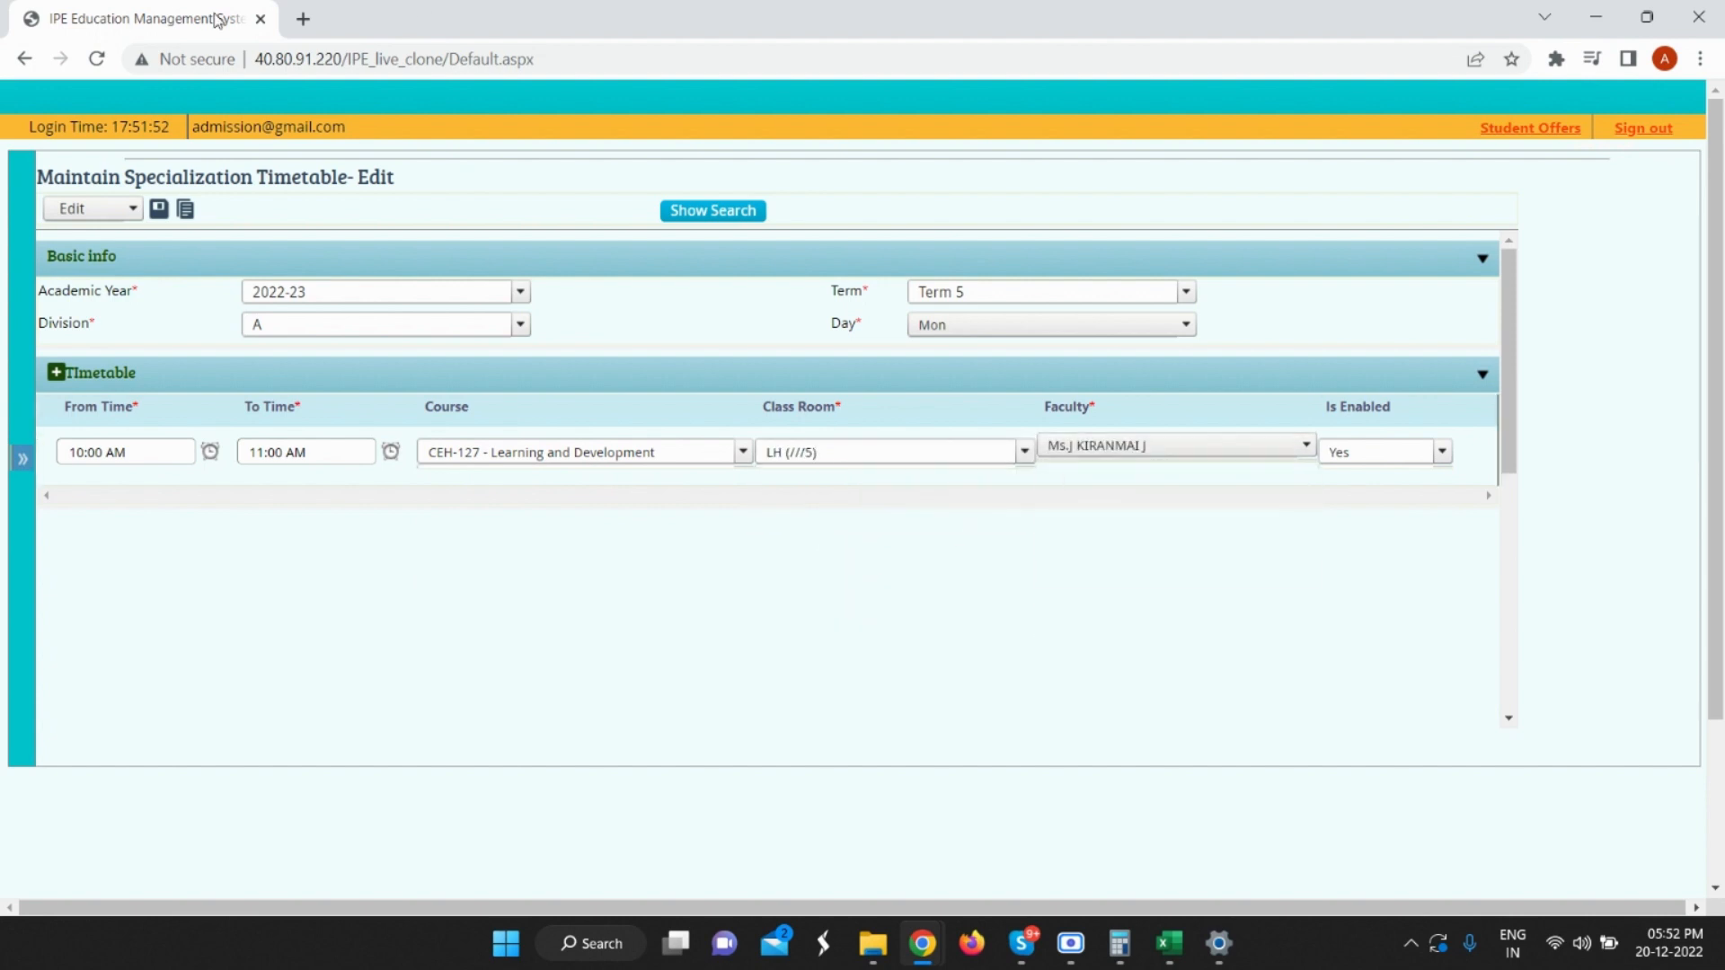
pyautogui.click(160, 212)
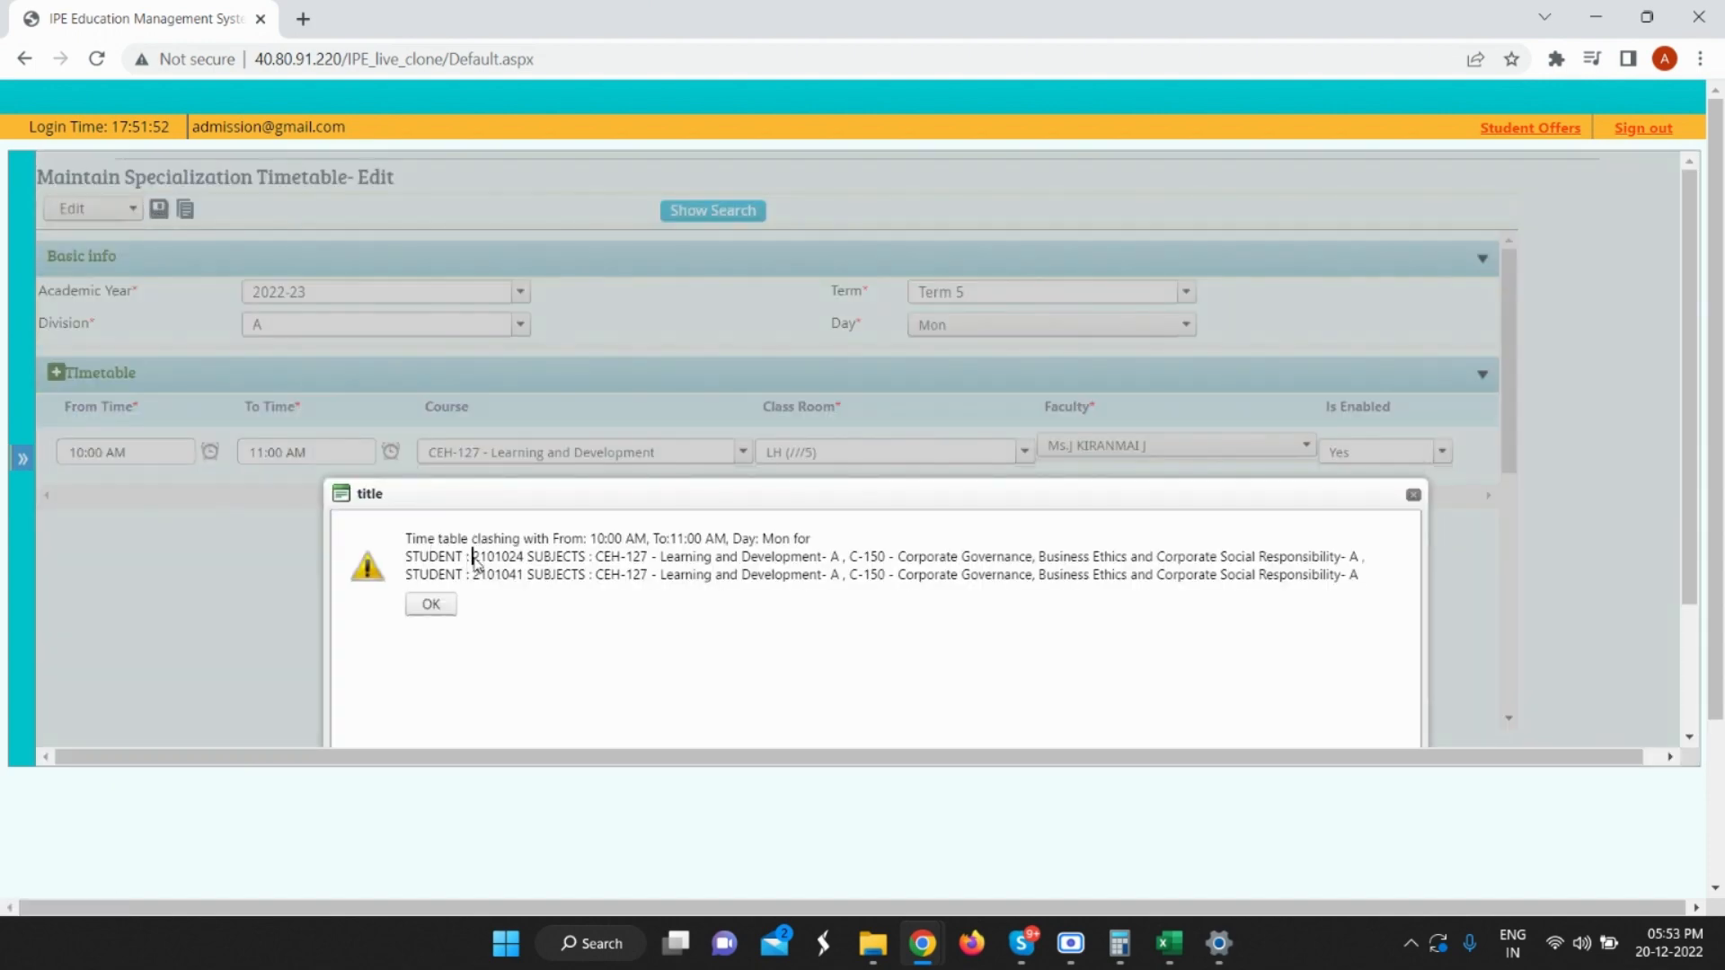
# Examine the students and subjects listed in the timetable clash message, and dismiss it.
pyautogui.moveTo(474, 559); pyautogui.dragTo(523, 566)
pyautogui.moveTo(871, 555); pyautogui.dragTo(1356, 557)
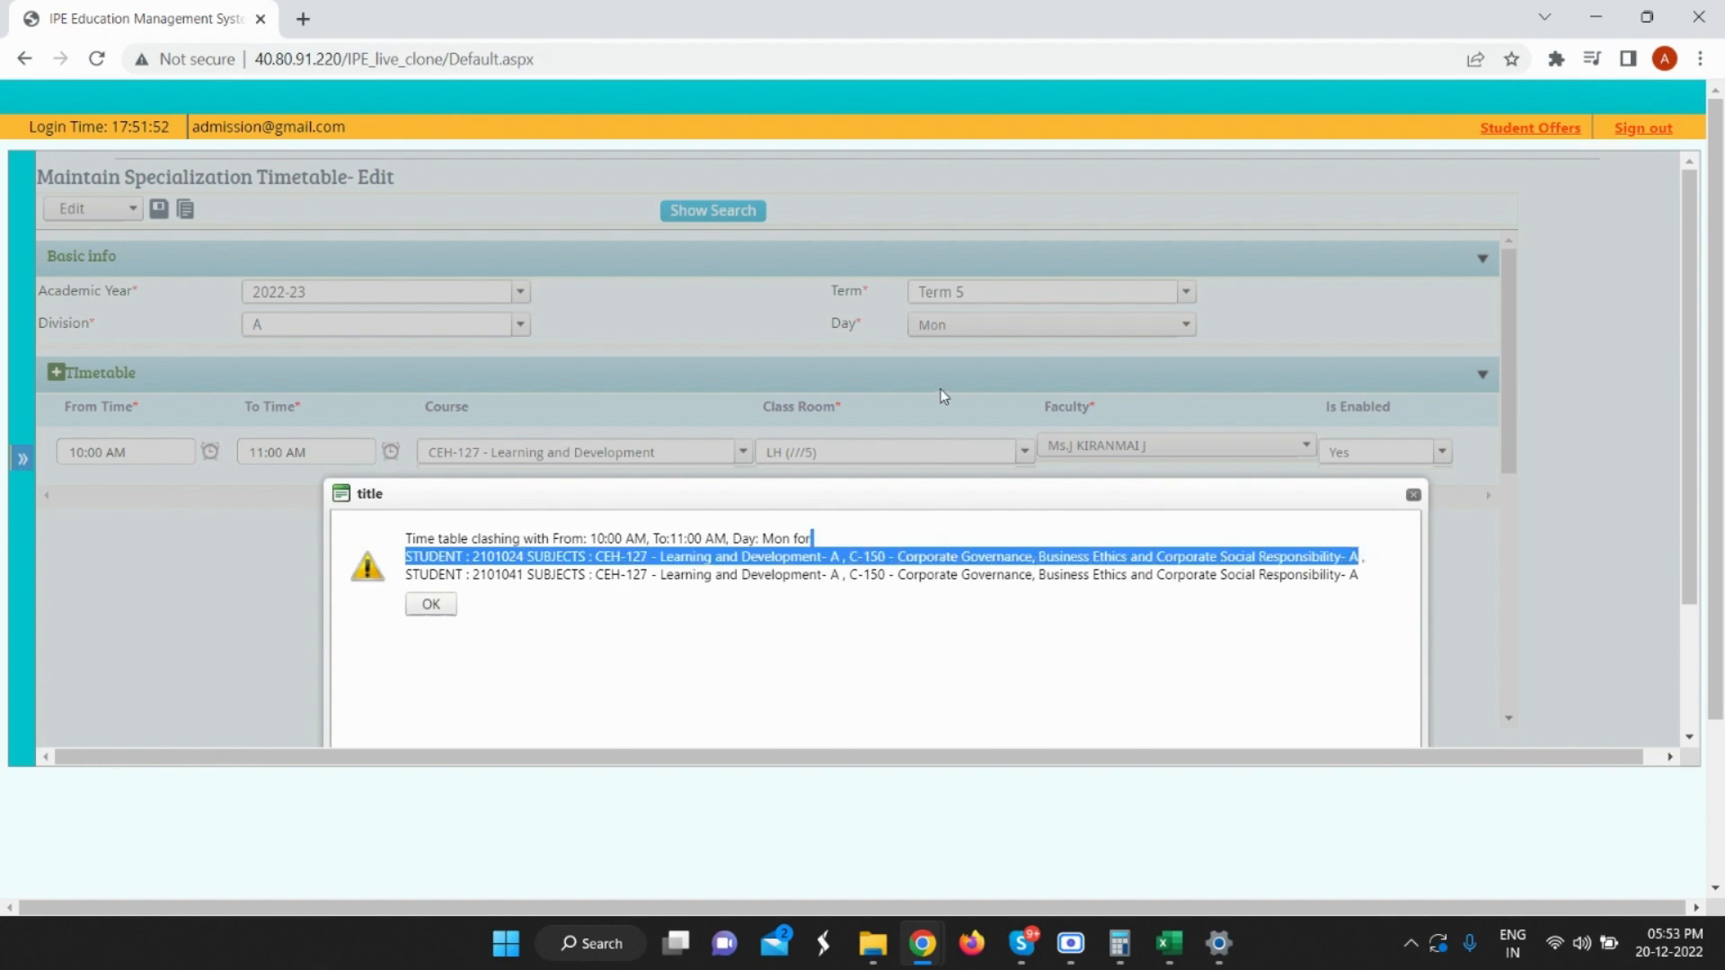
pyautogui.click(906, 377)
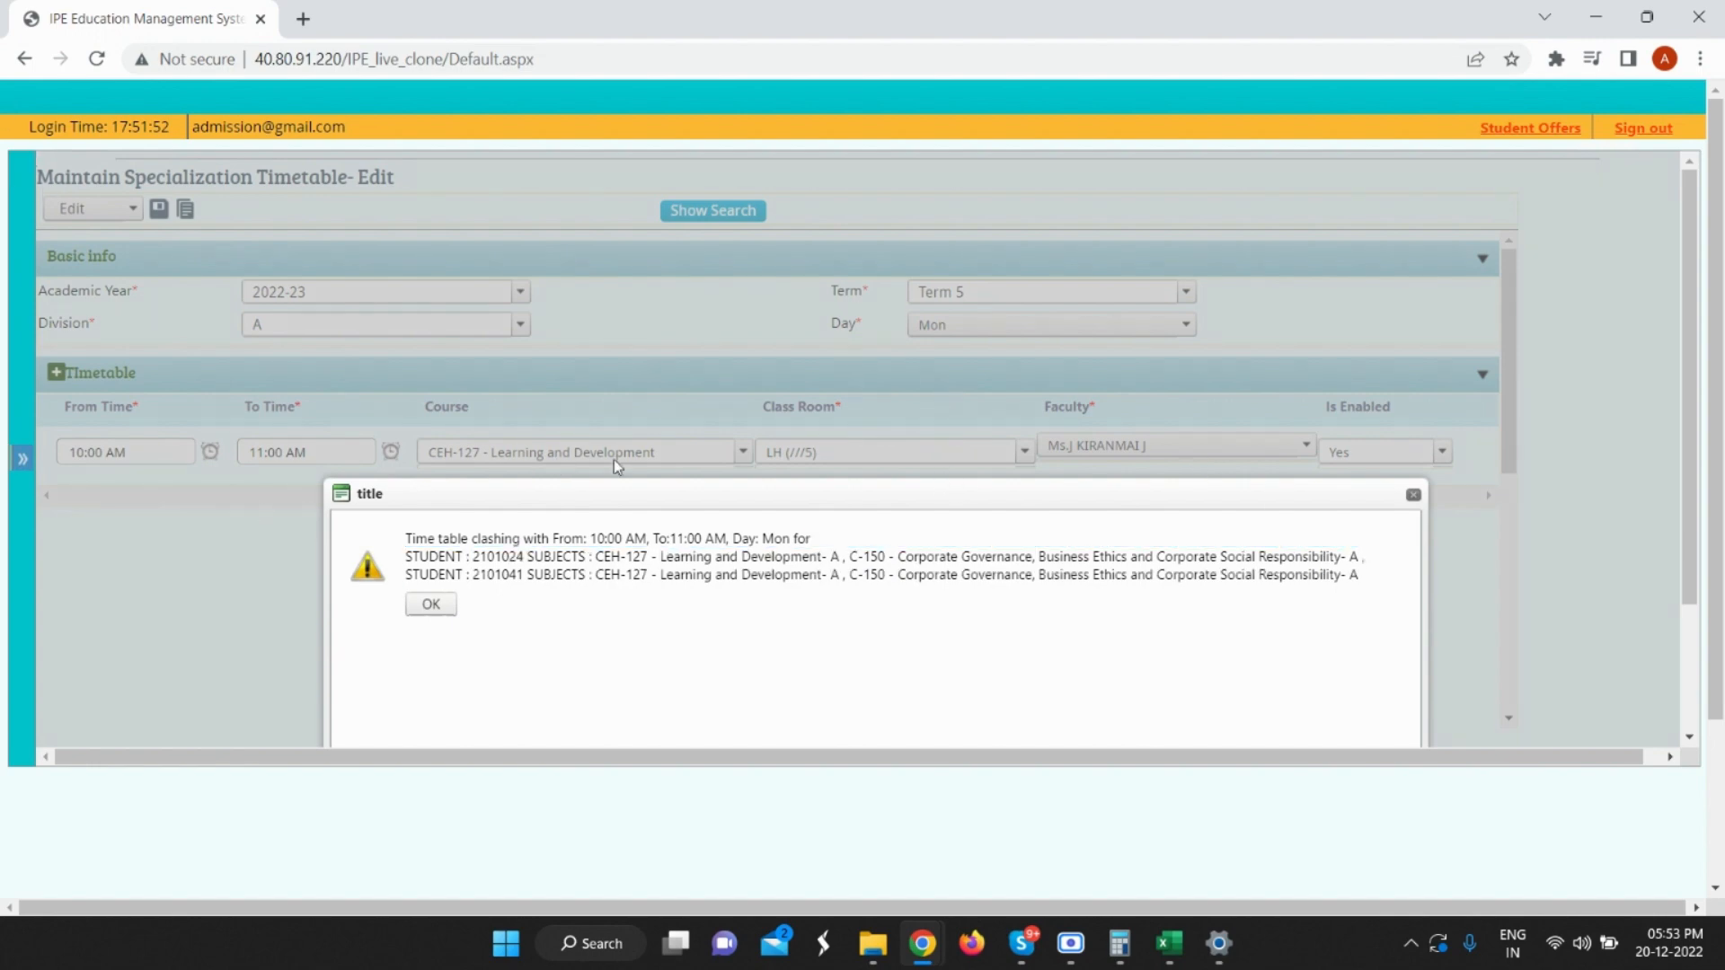
pyautogui.moveTo(636, 491); pyautogui.dragTo(567, 224)
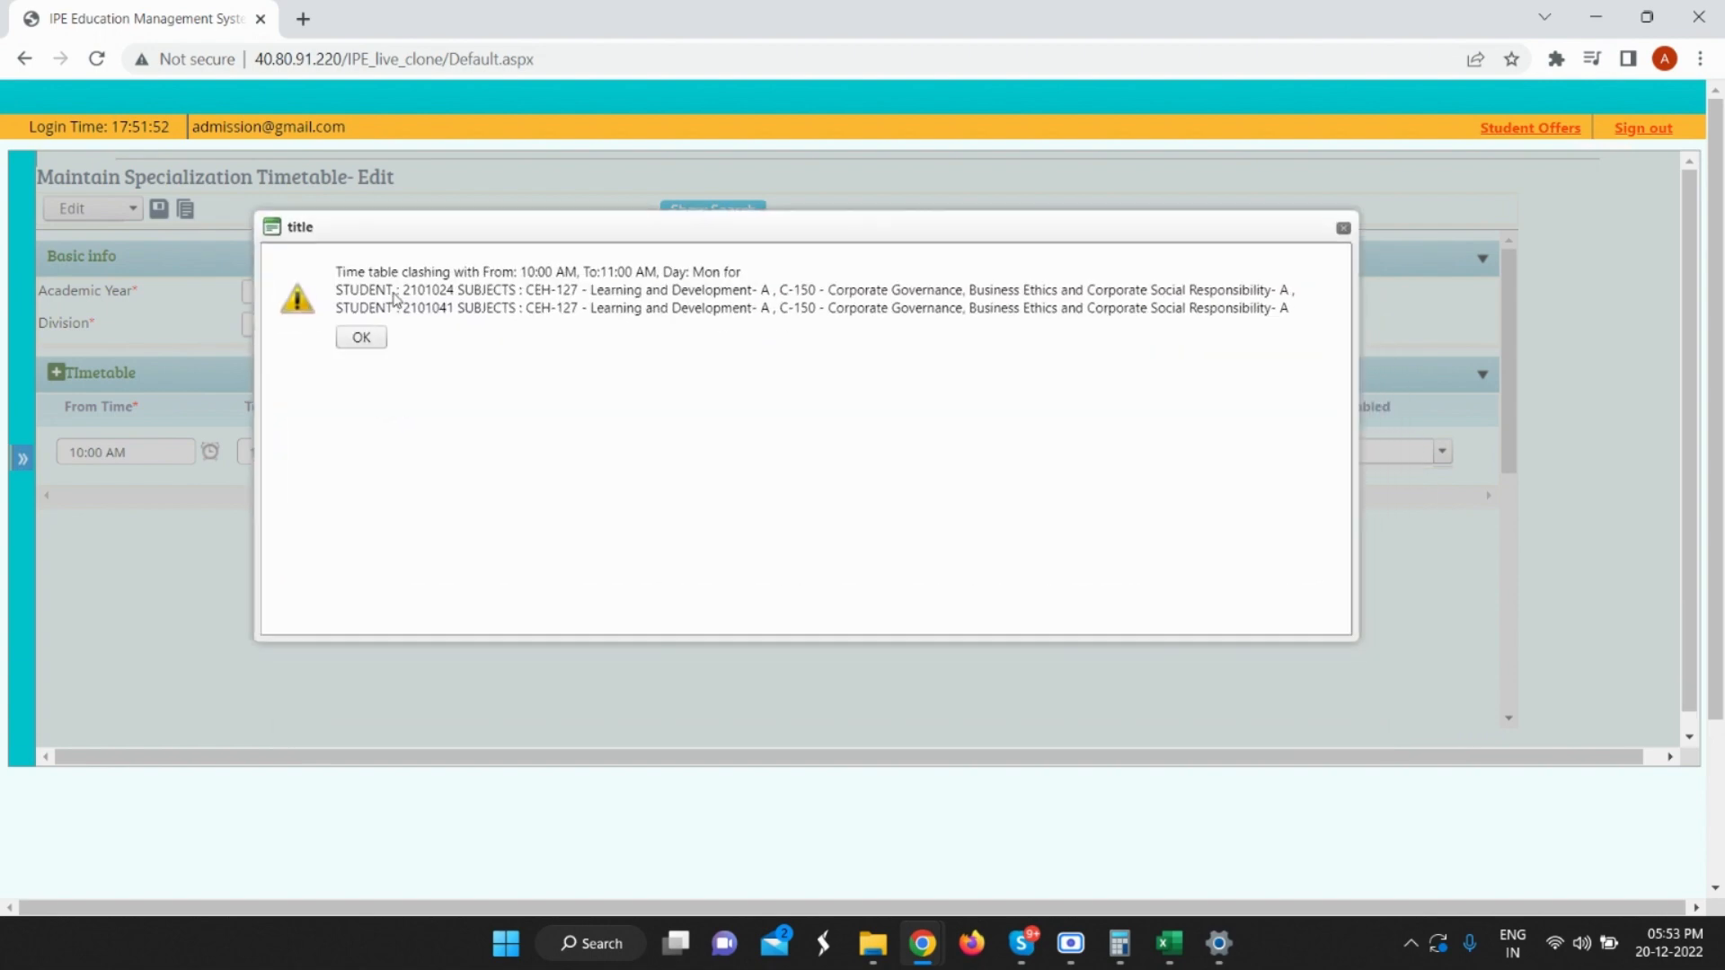
pyautogui.click(369, 342)
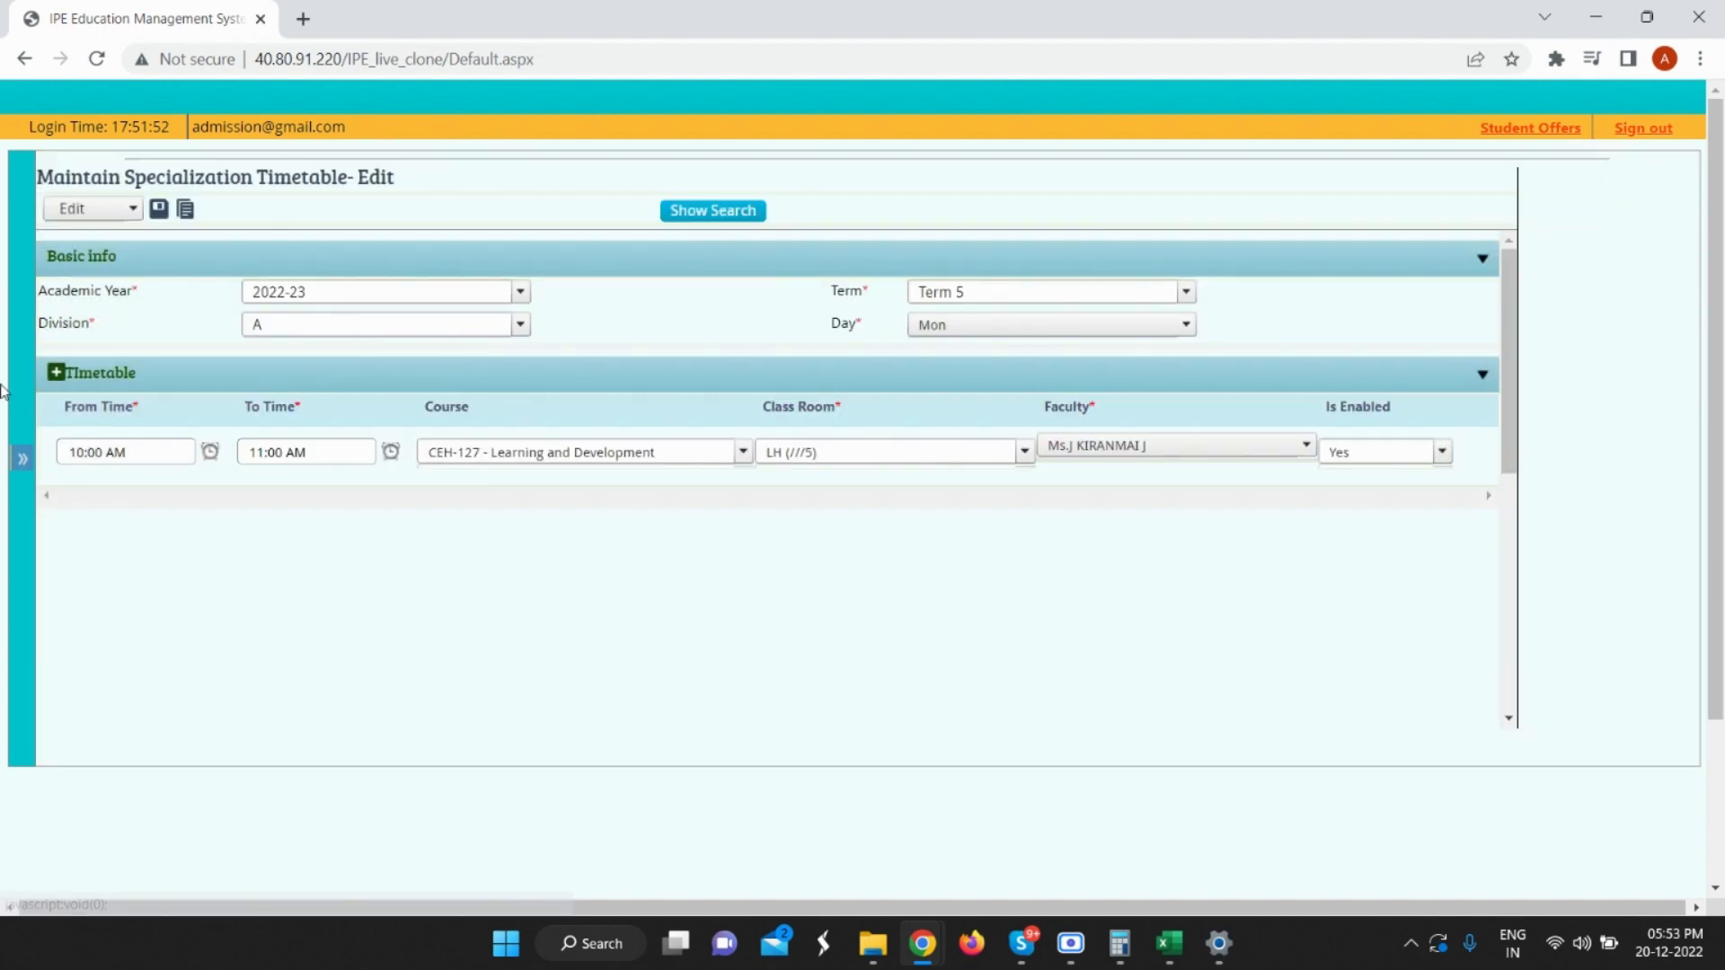
# Add a second timetable row and reschedule the Learning and Development row from 11:00 AM to 12:00 PM.
pyautogui.click(57, 379)
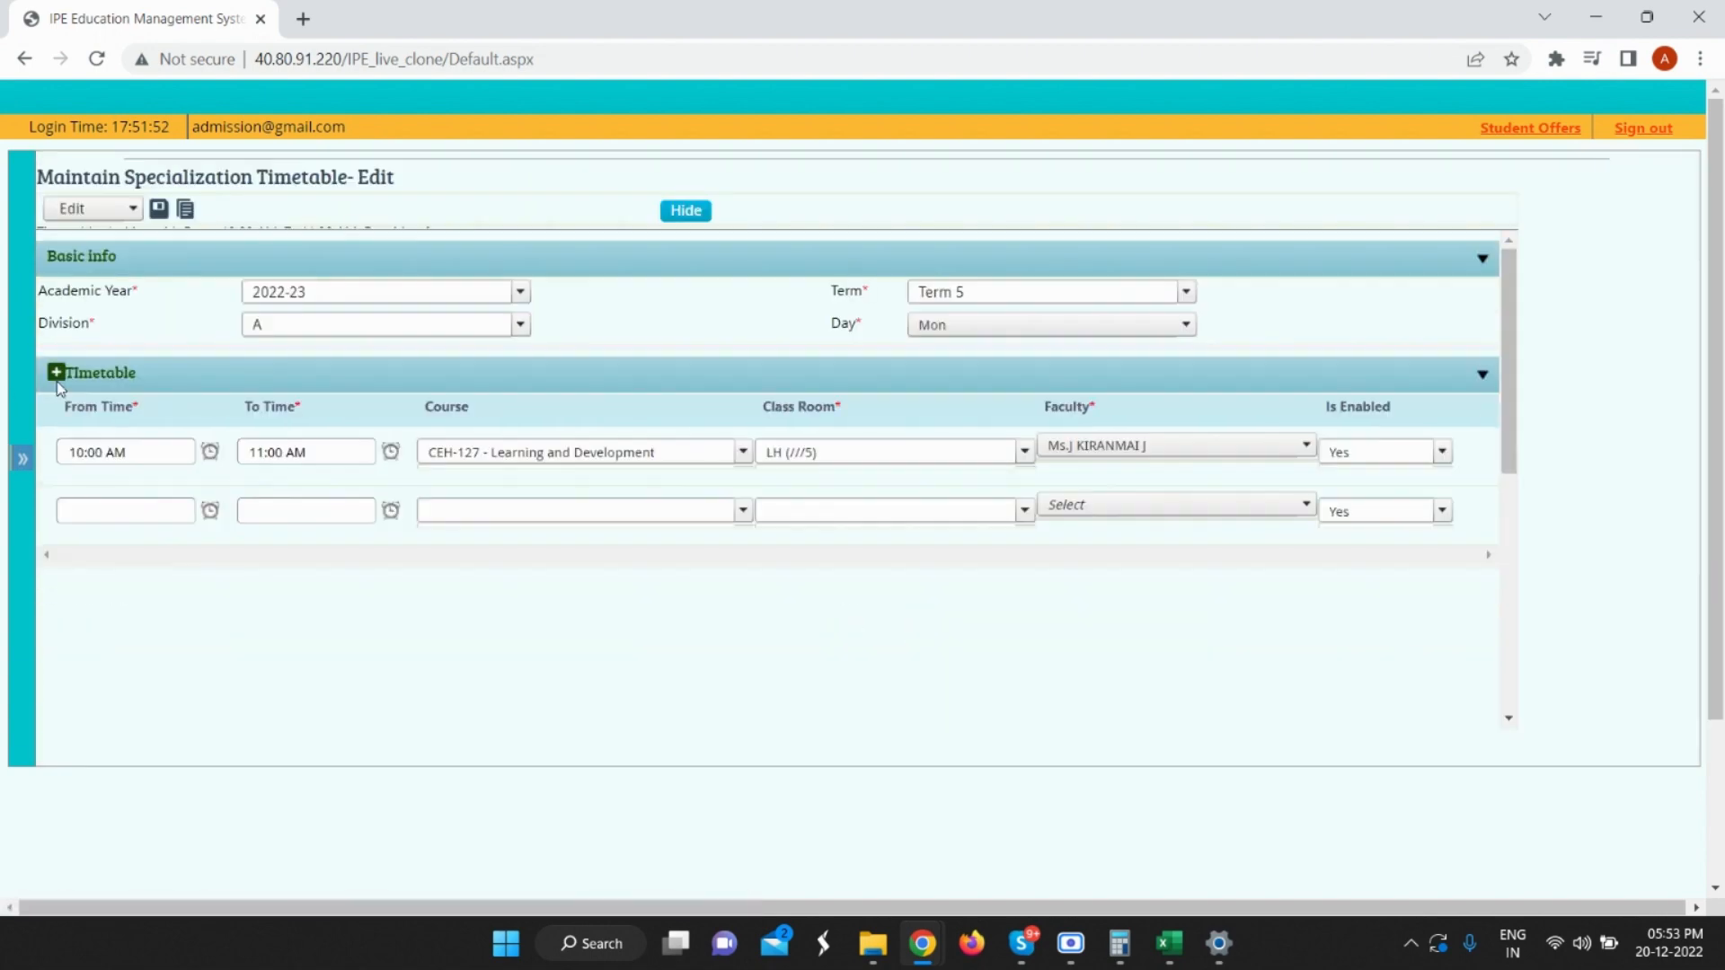
pyautogui.tripleClick(135, 451)
pyautogui.write('11')
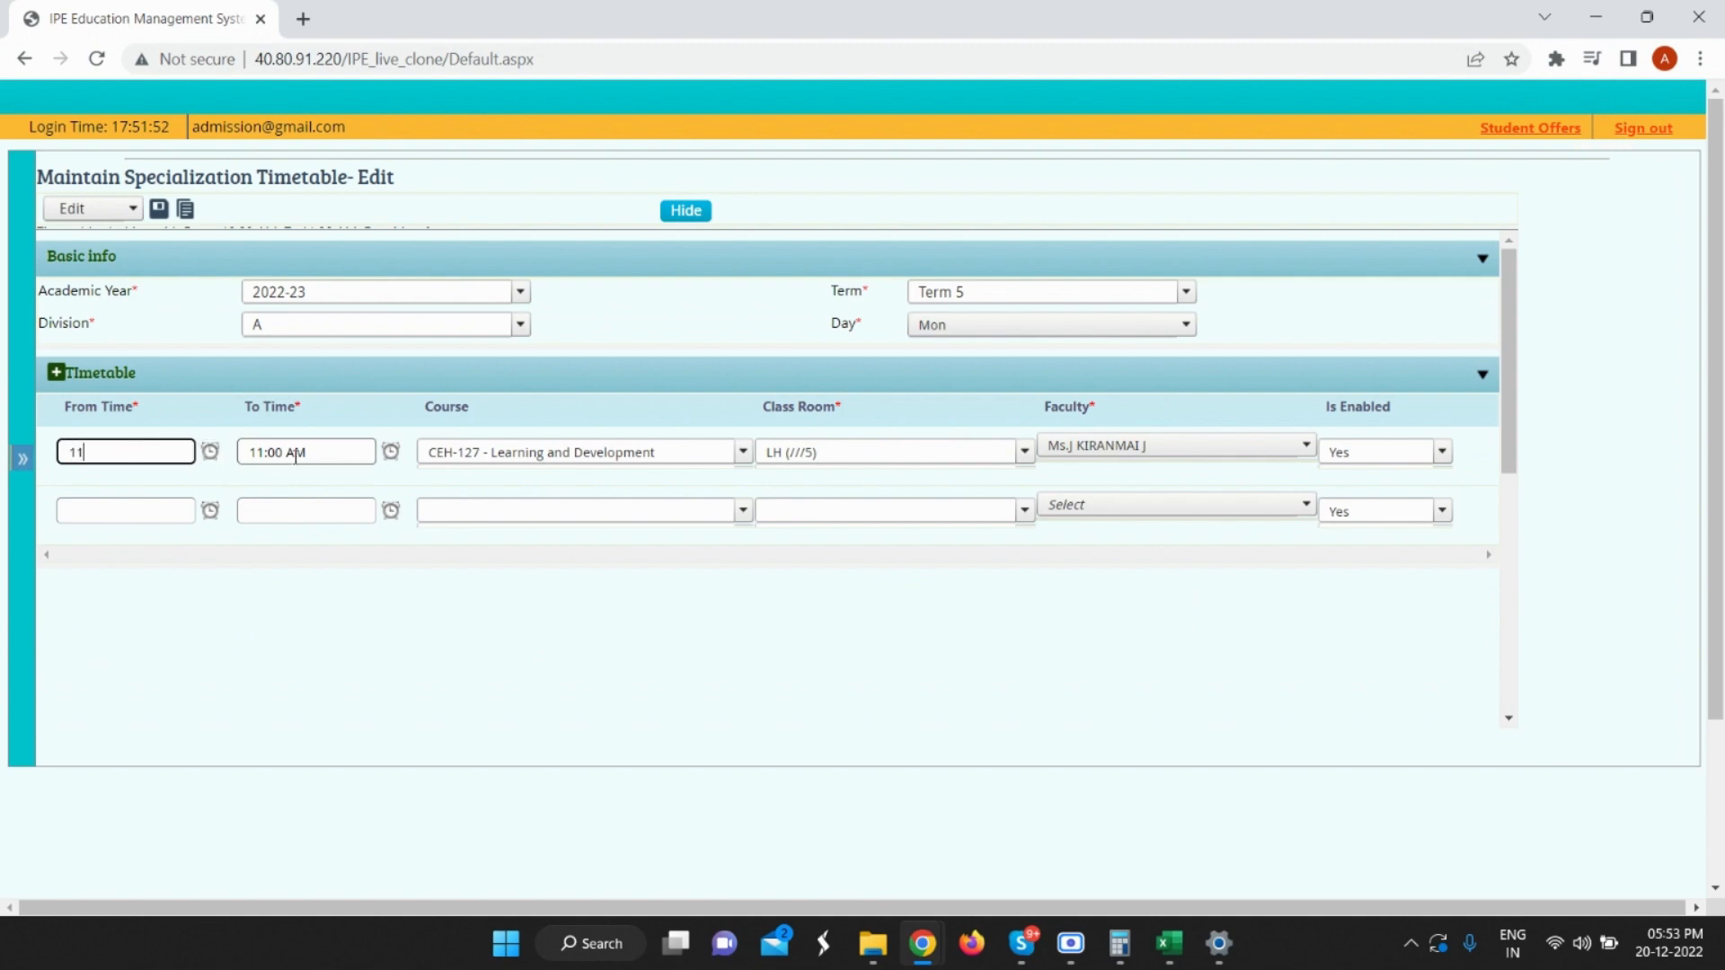
pyautogui.tripleClick(309, 452)
pyautogui.write('12')
# Schedule the second row from 12:00 PM to 01:00 PM for EM-235 - Social Marketing.
pyautogui.click(162, 526)
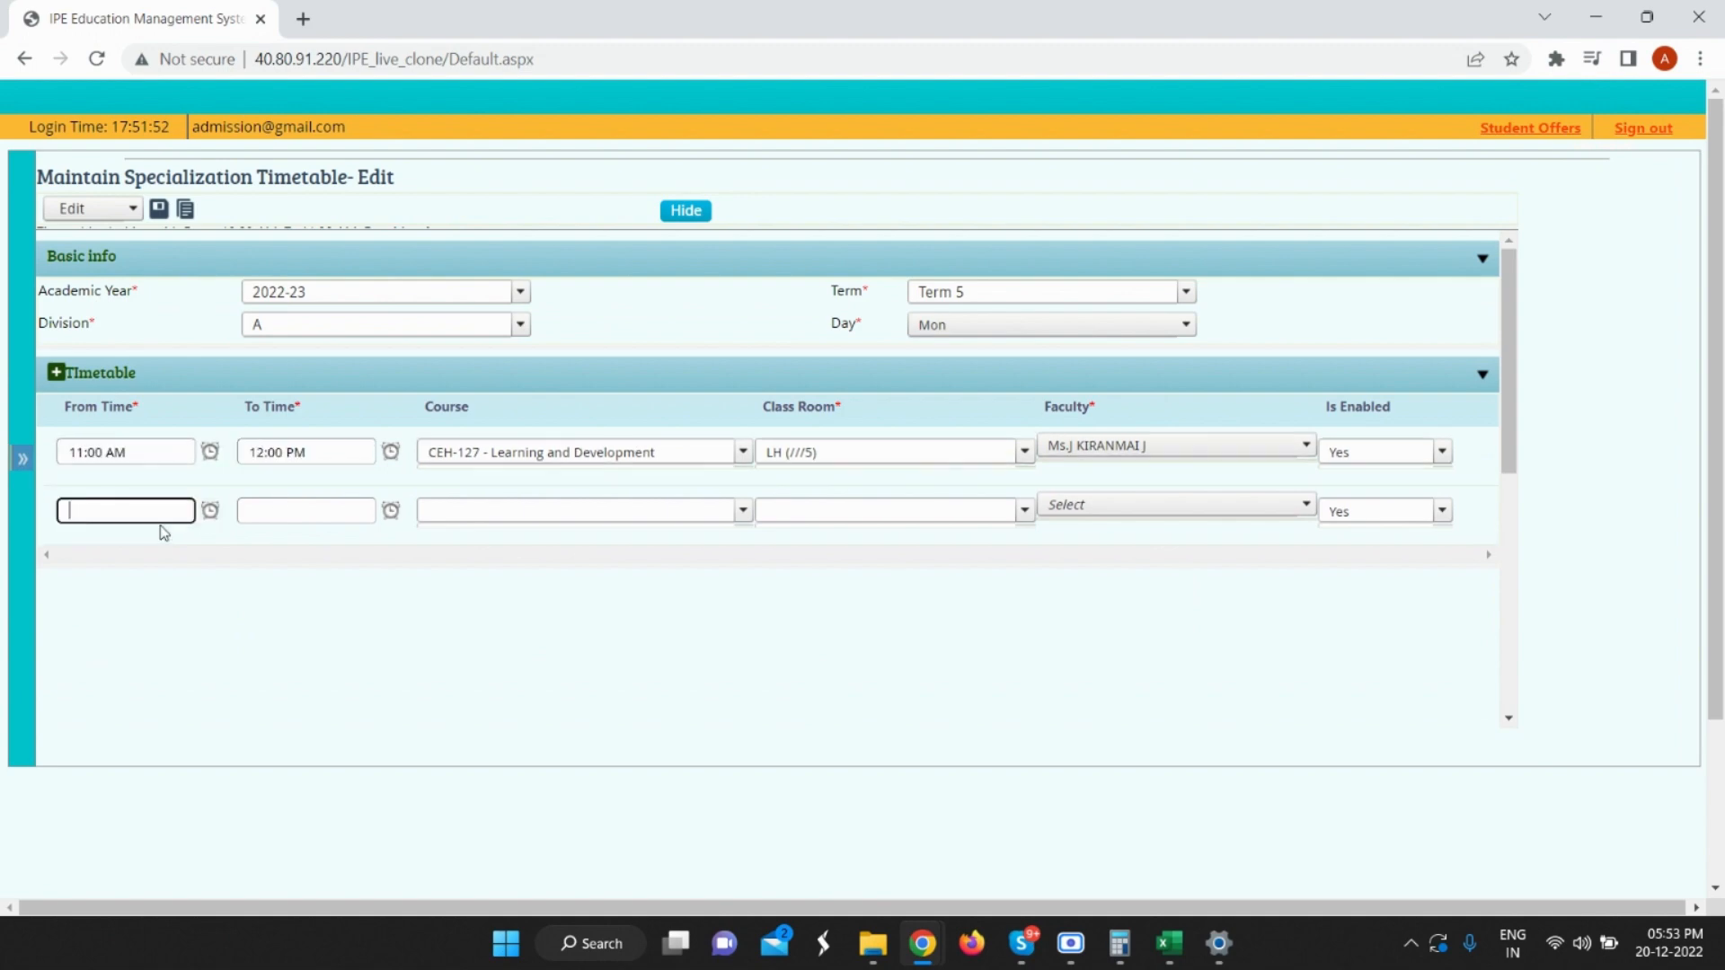
pyautogui.write('12')
pyautogui.click(282, 509)
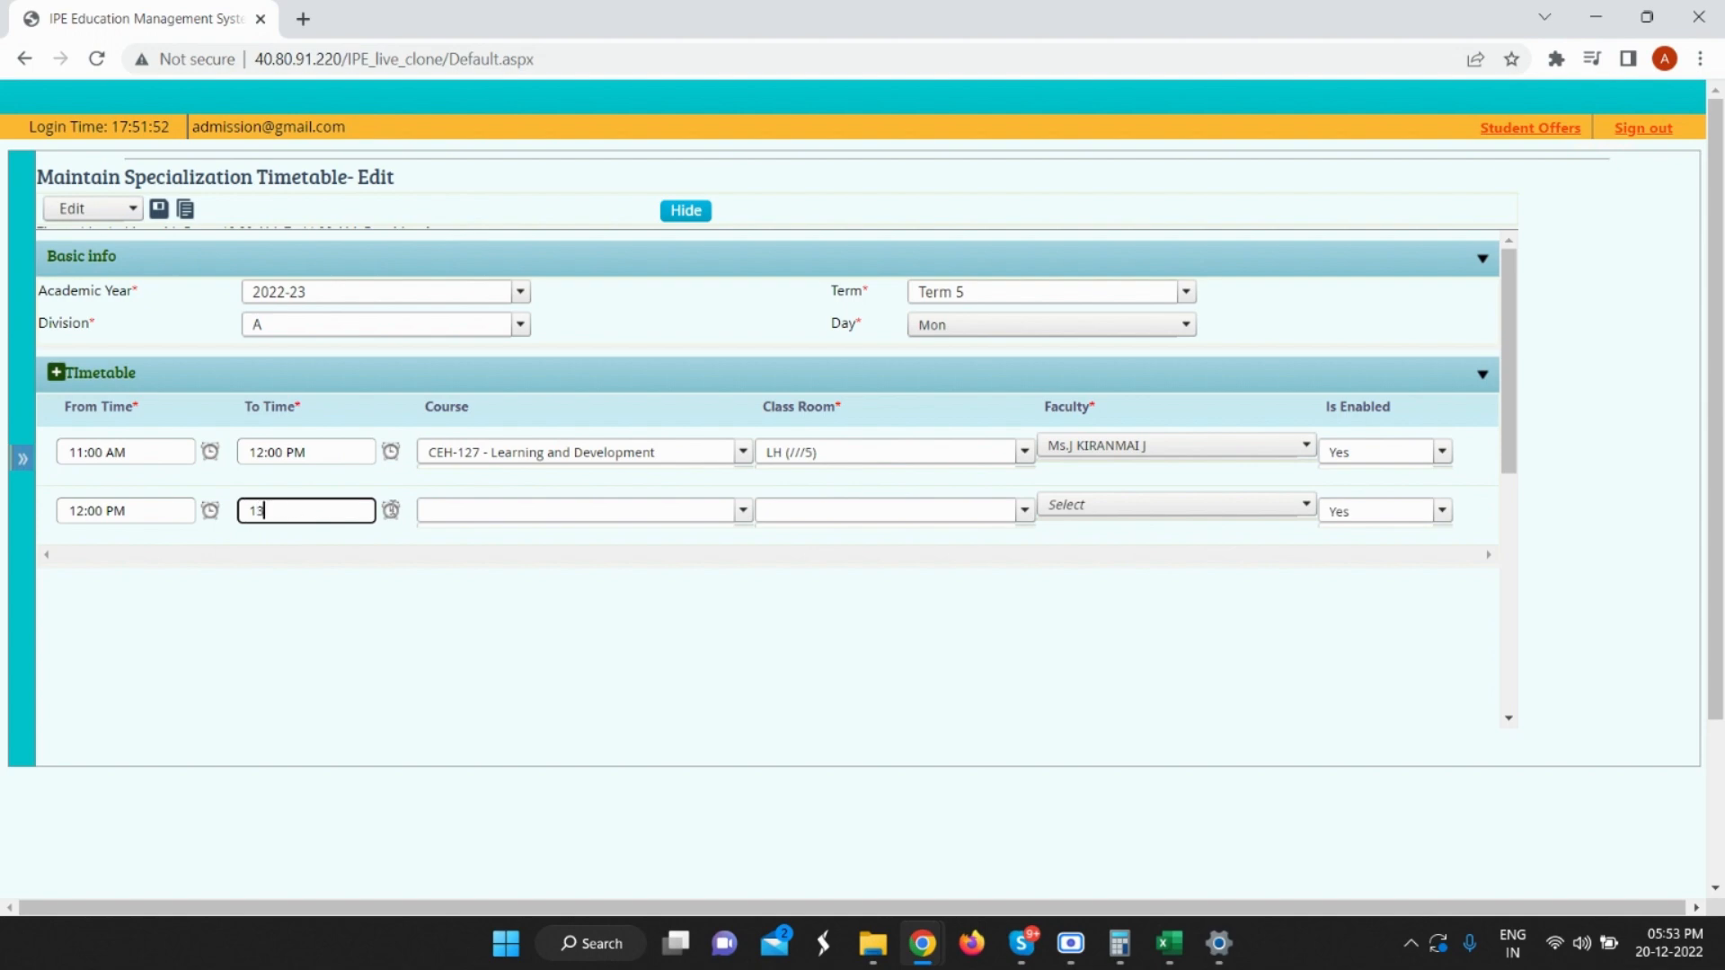
pyautogui.click(493, 520)
pyautogui.click(492, 501)
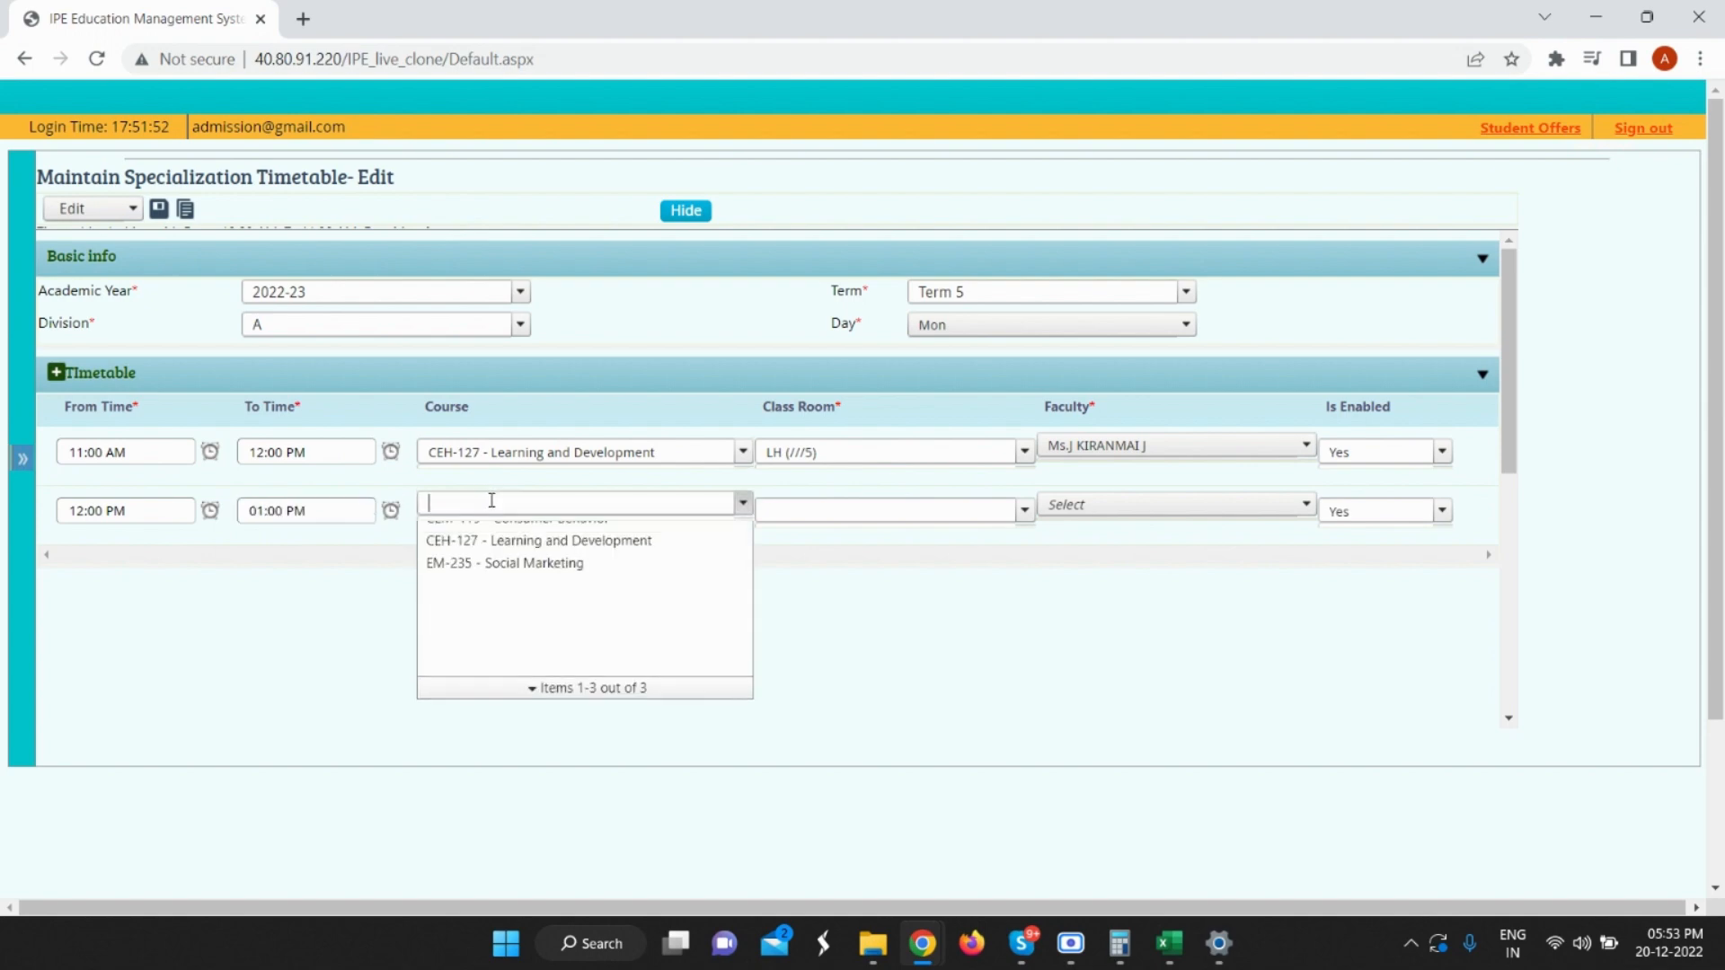
pyautogui.click(540, 580)
# Assign class room LH (///5) and the second listed faculty member to the Social Marketing row, and save the timetable.
pyautogui.click(836, 509)
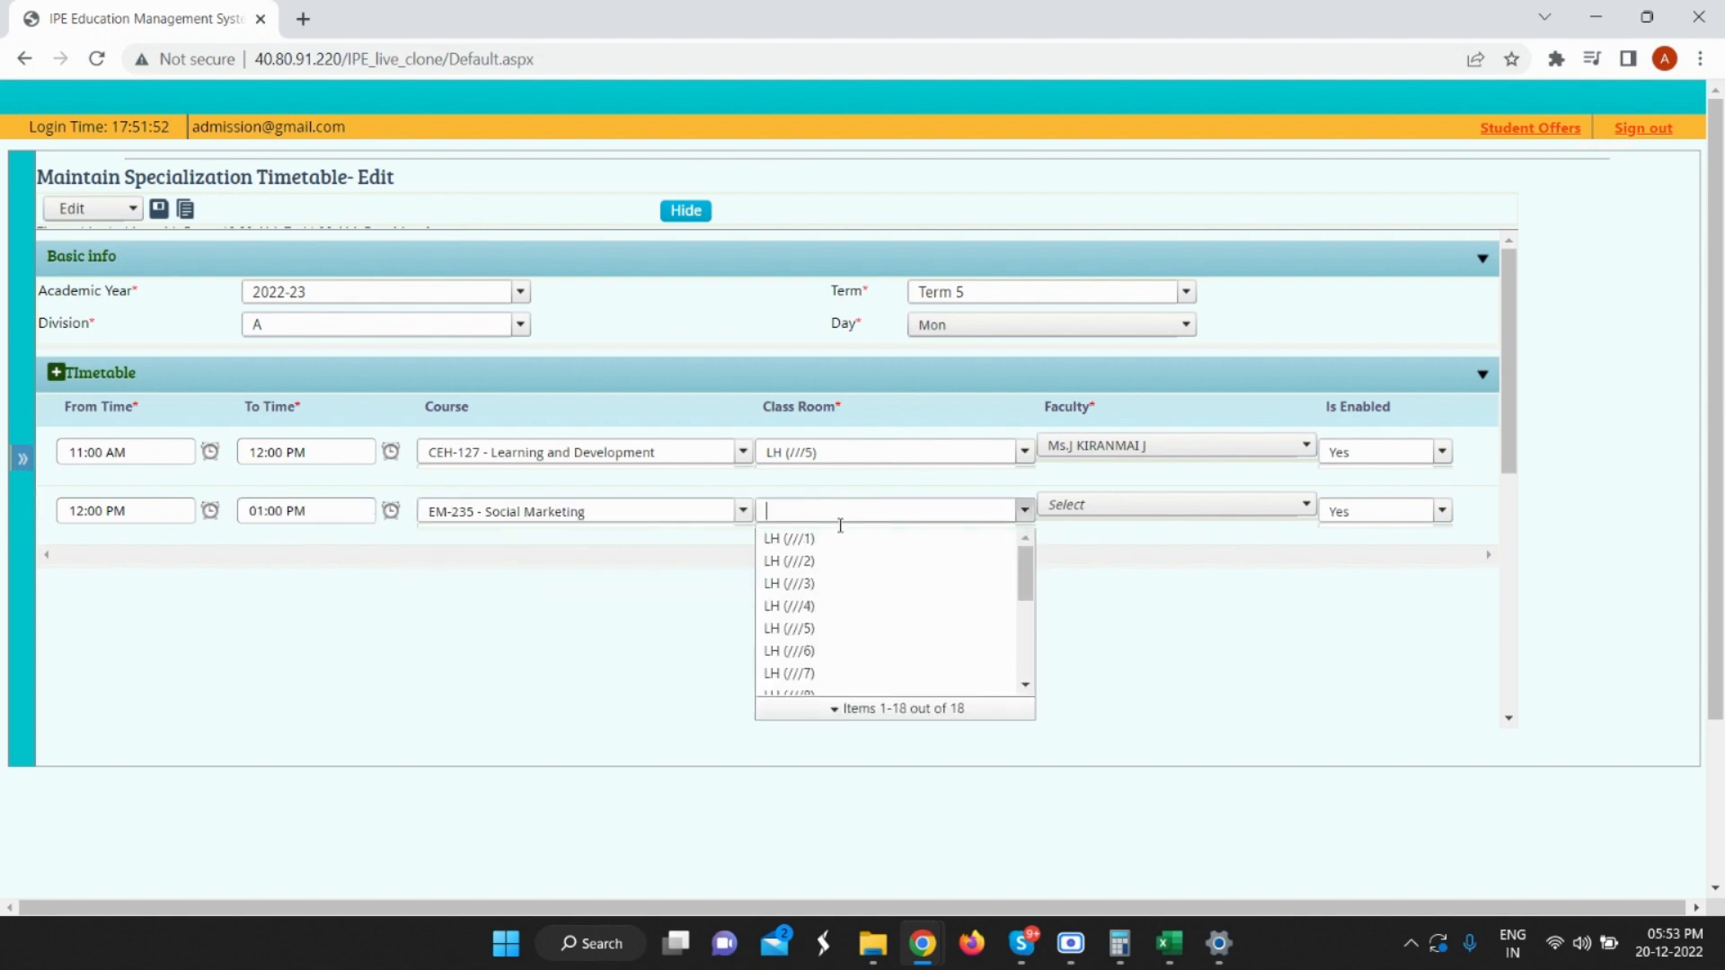
pyautogui.click(851, 631)
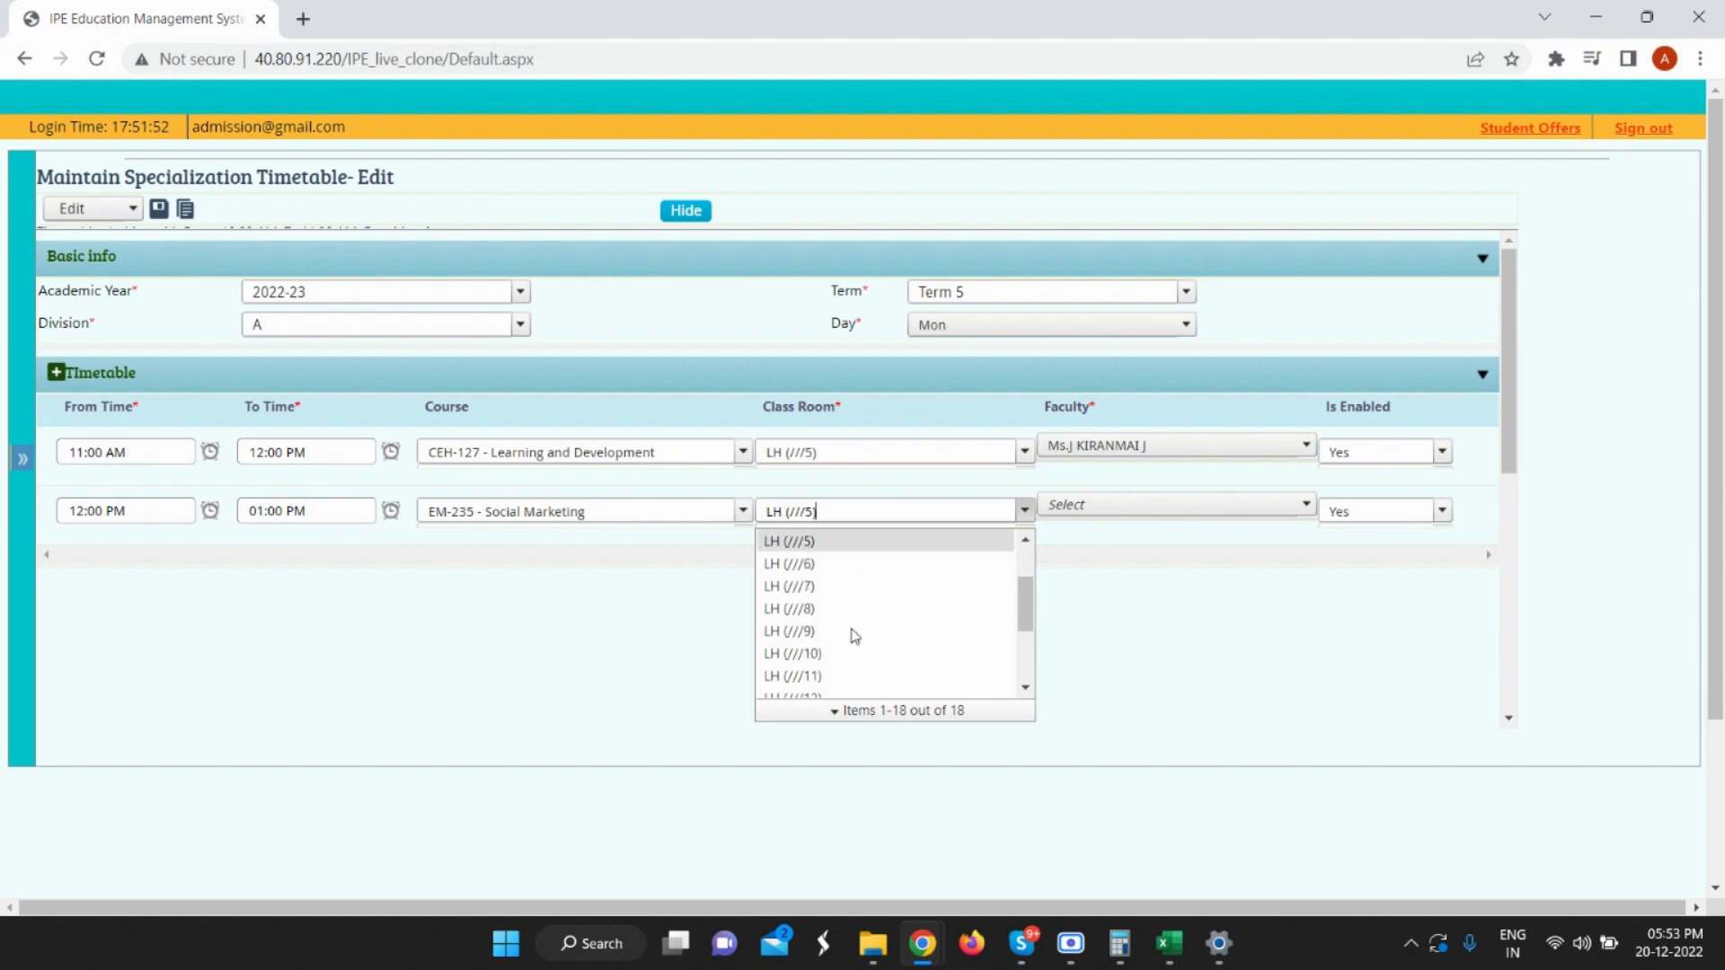
pyautogui.click(1055, 505)
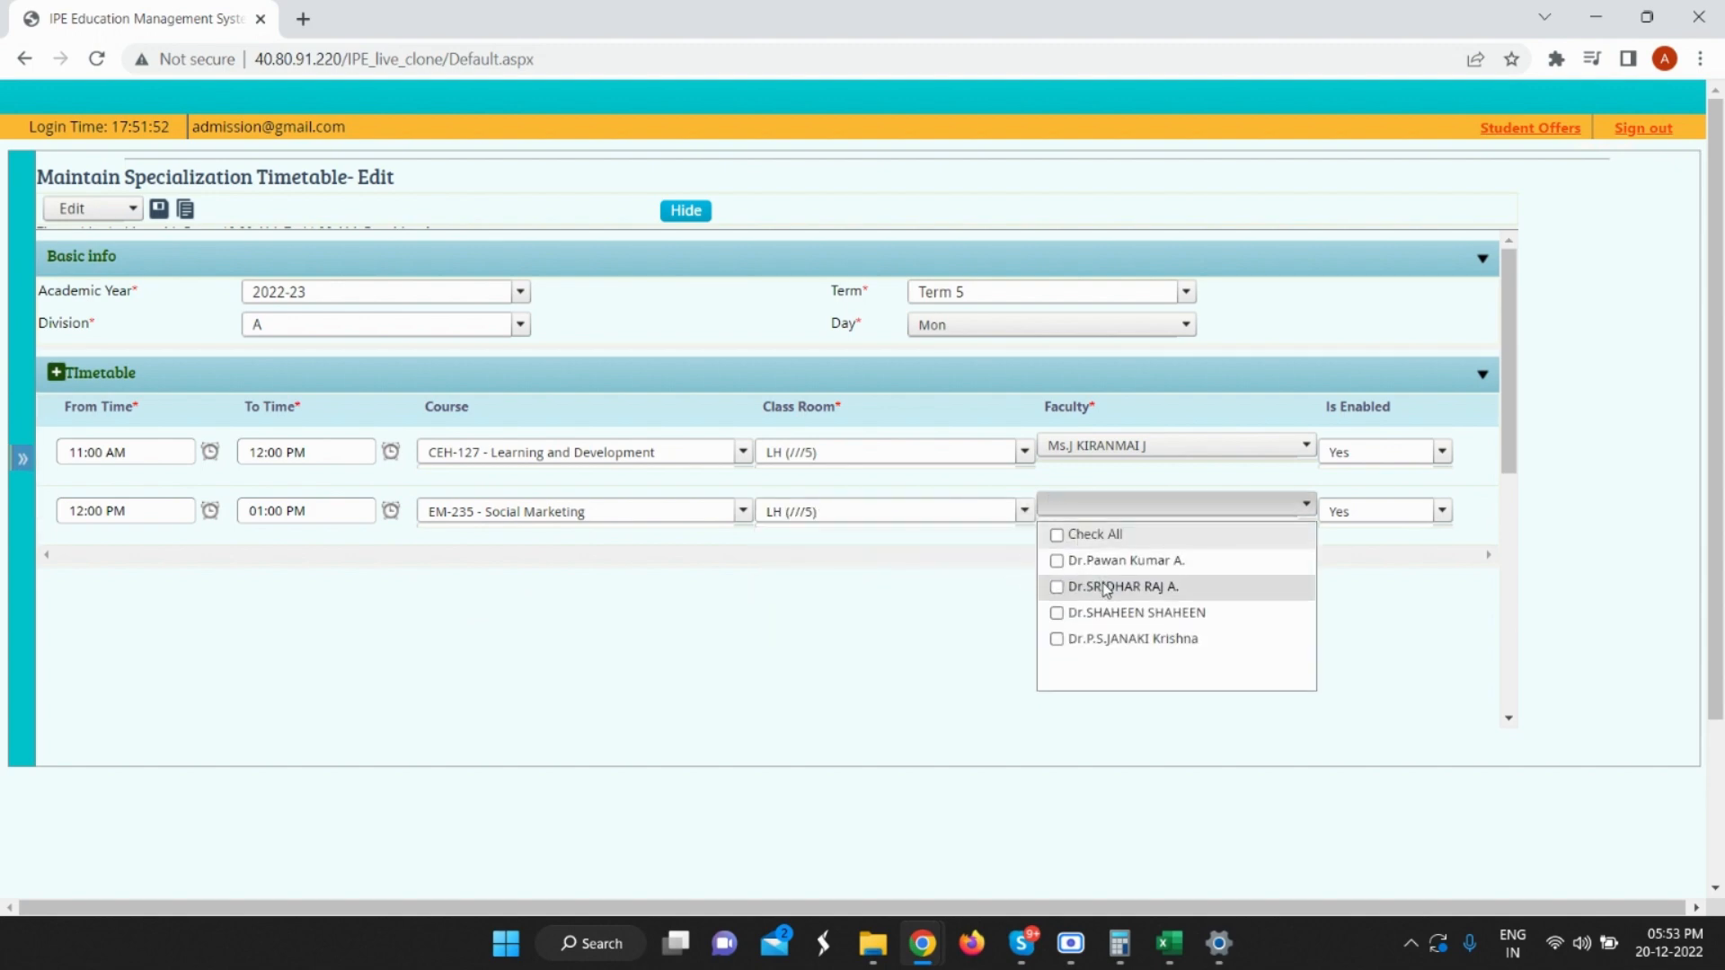
pyautogui.click(1104, 586)
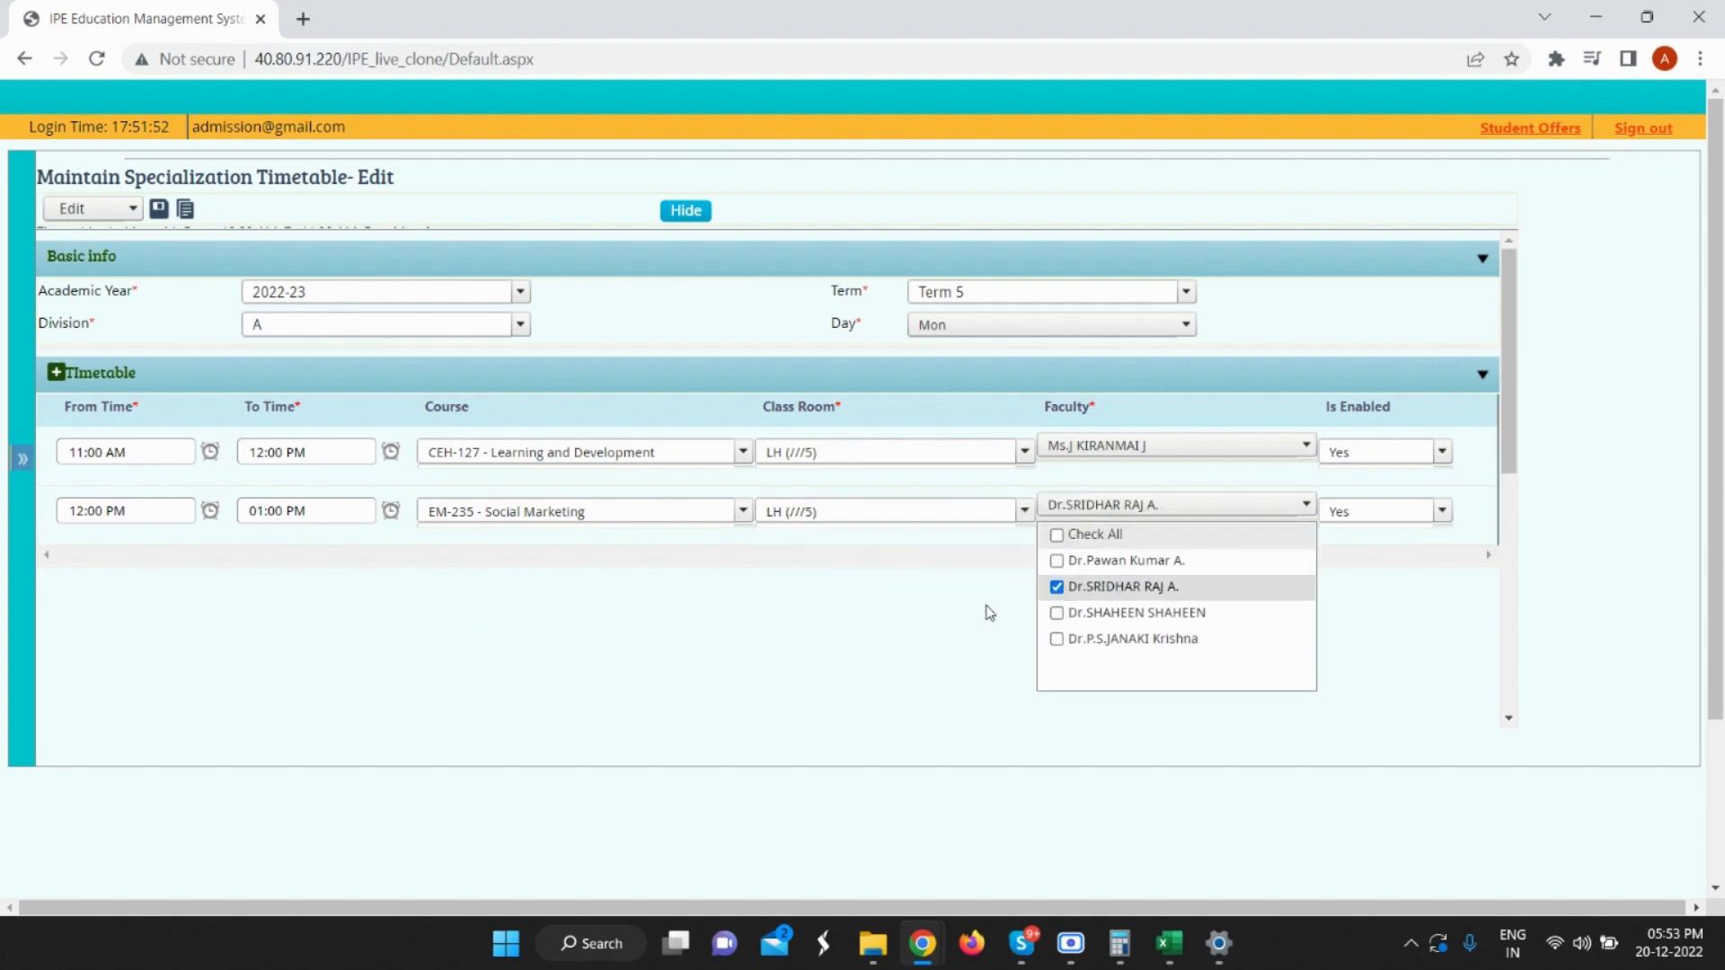
pyautogui.click(160, 214)
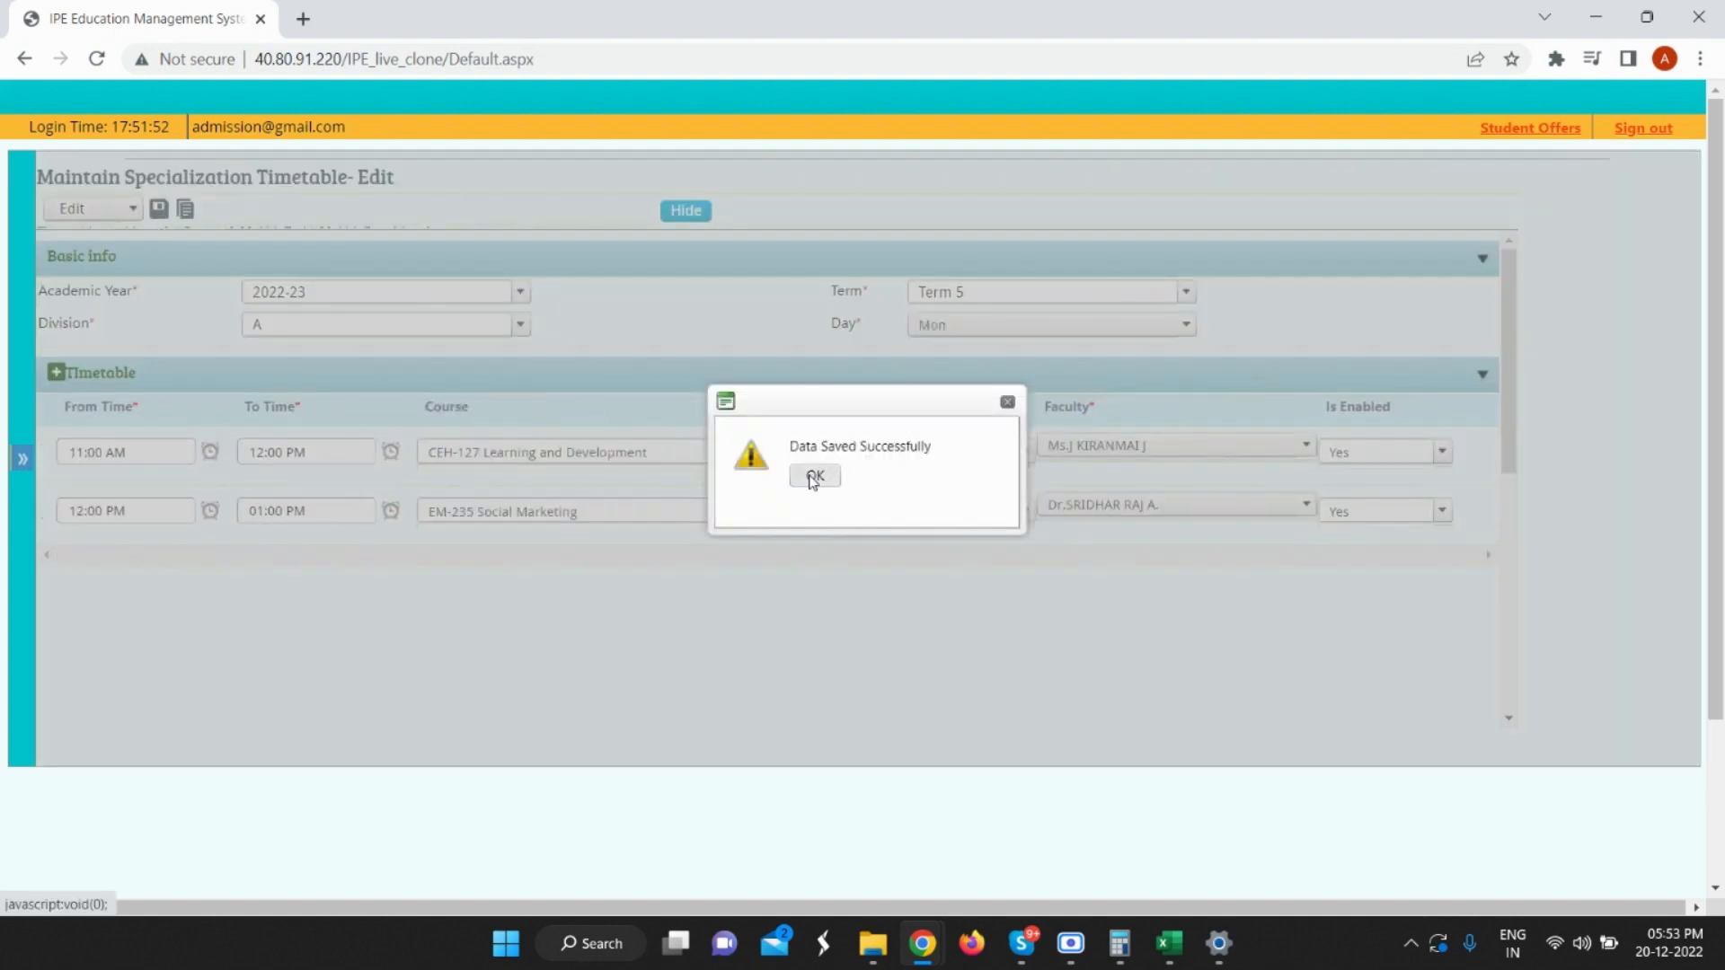
pyautogui.click(814, 476)
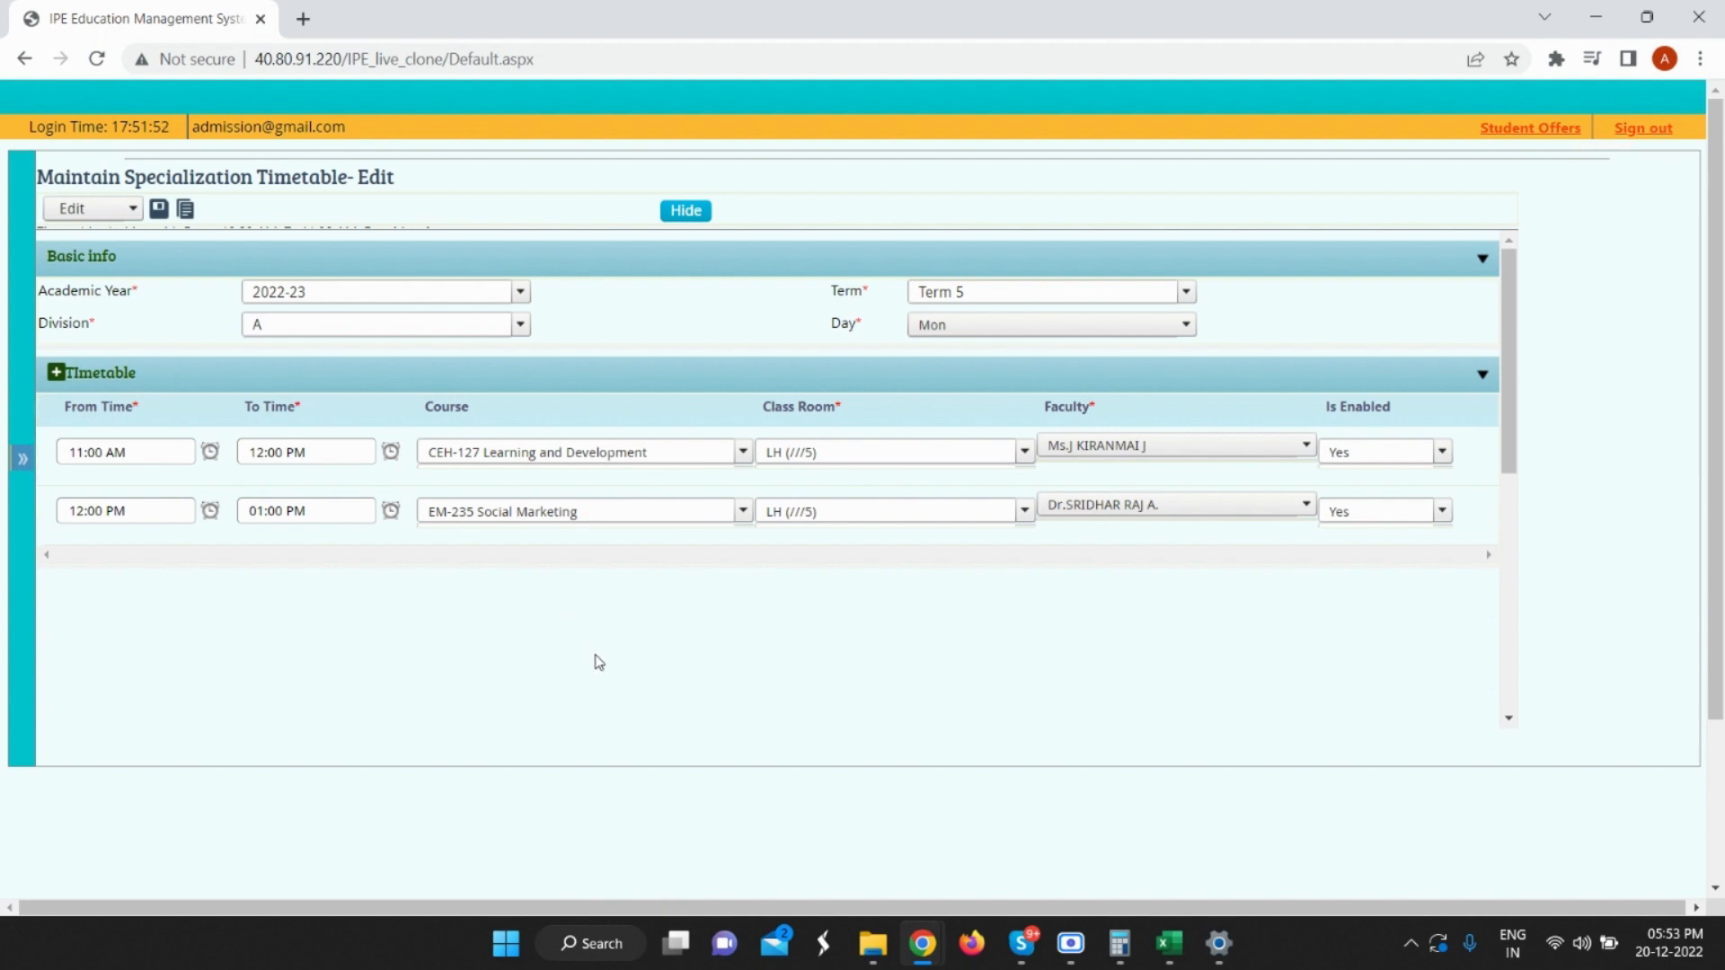
# Switch the specialization timetable to division B and load a blank Mon timetable.
pyautogui.click(392, 321)
pyautogui.click(329, 393)
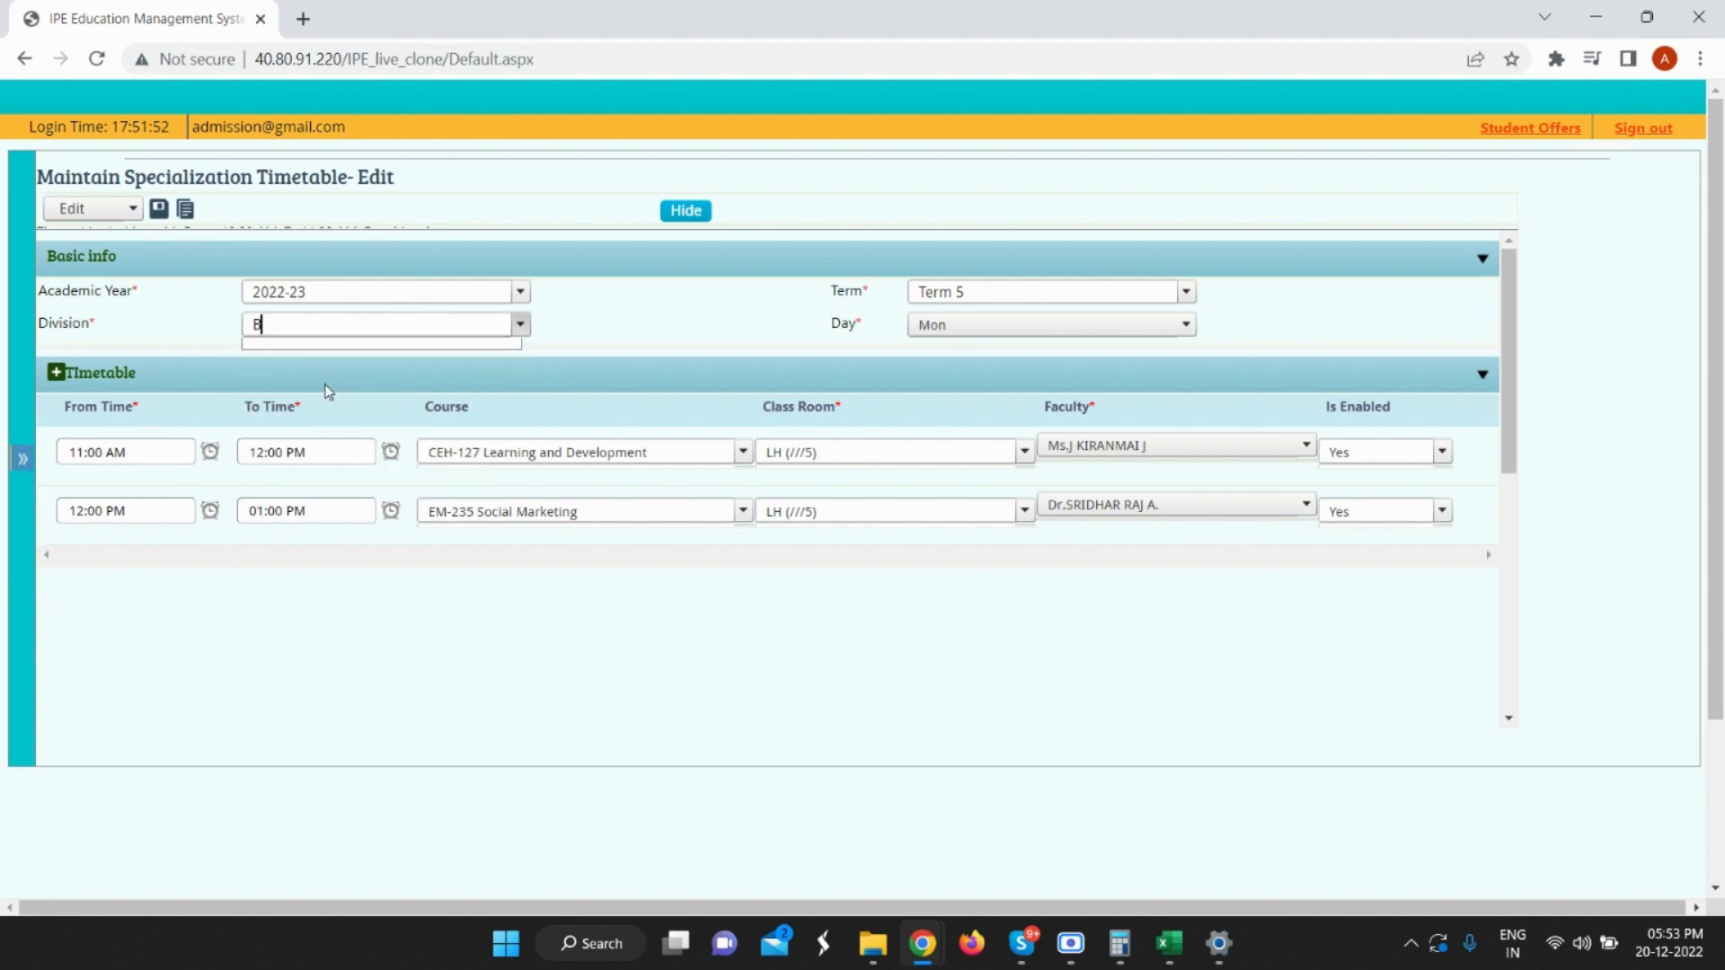
pyautogui.click(925, 325)
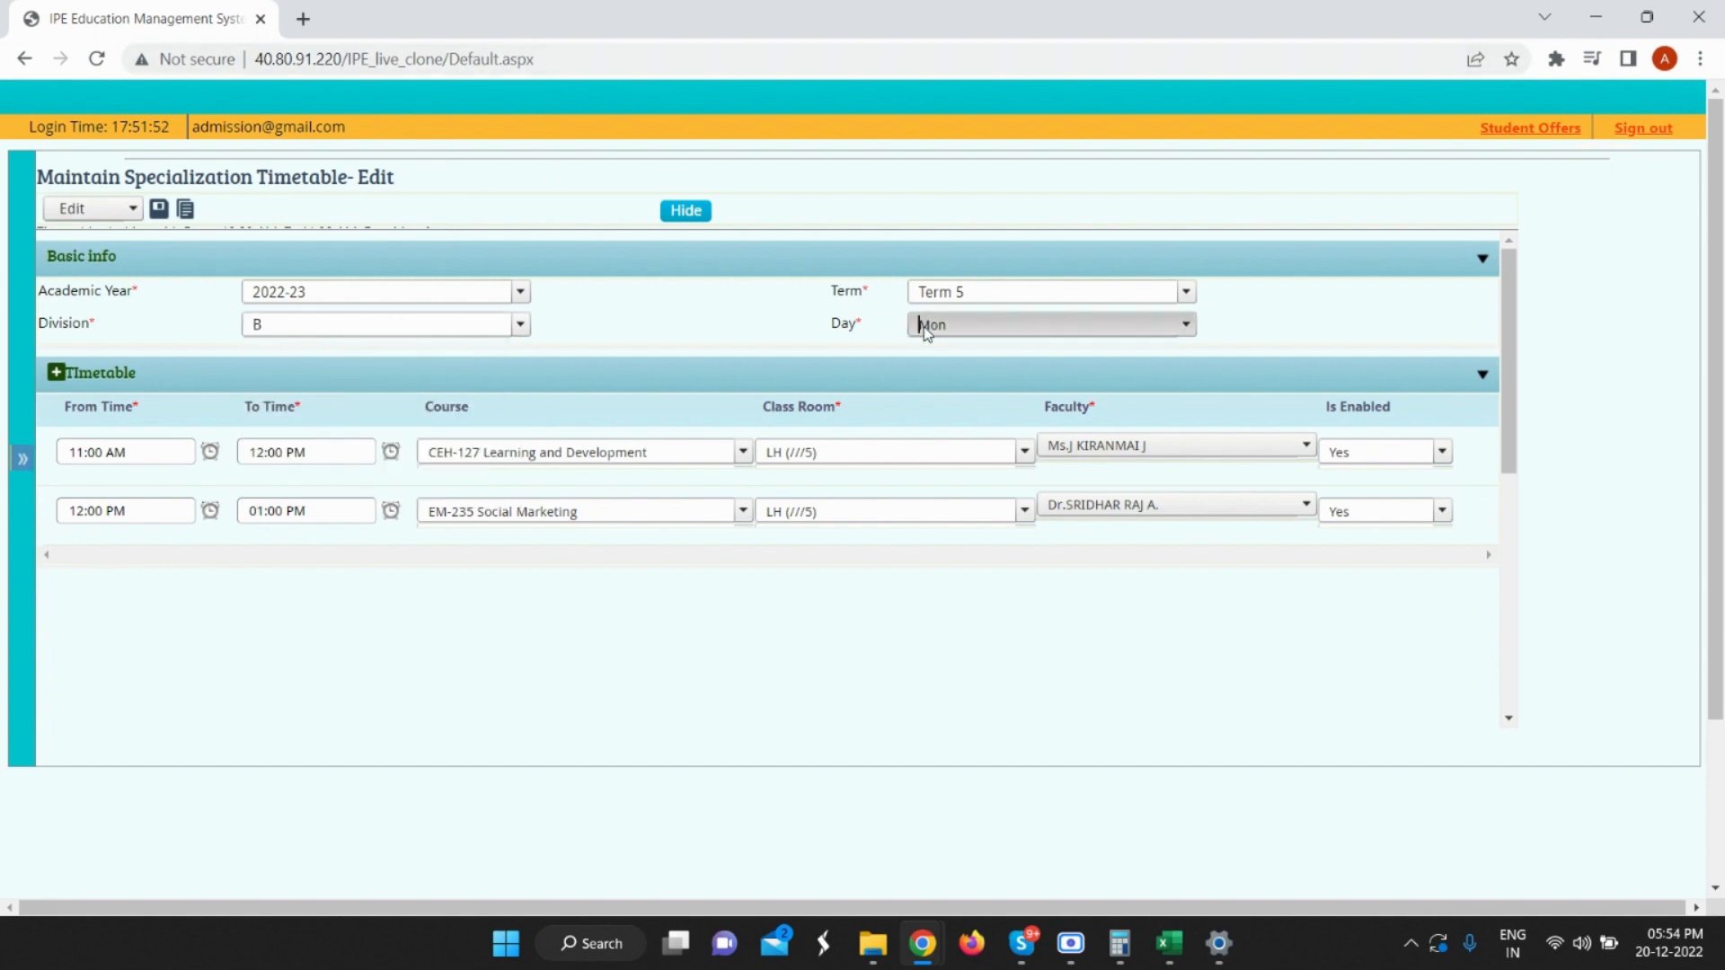
pyautogui.click(963, 419)
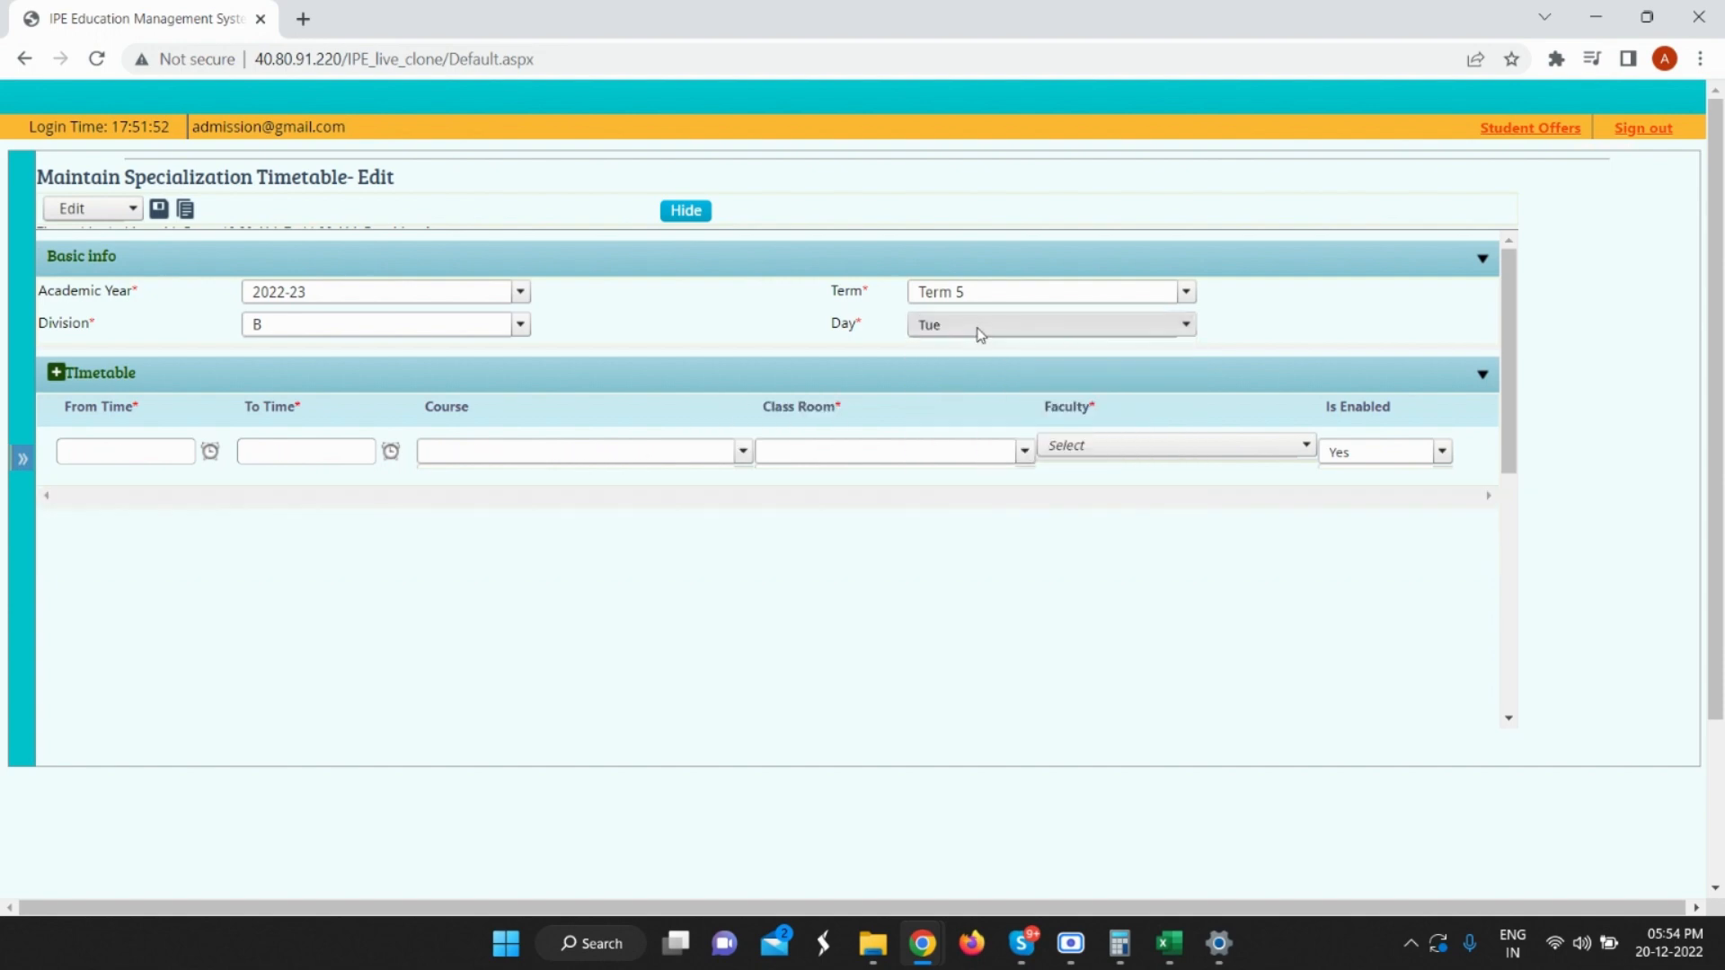
pyautogui.click(978, 327)
pyautogui.click(979, 406)
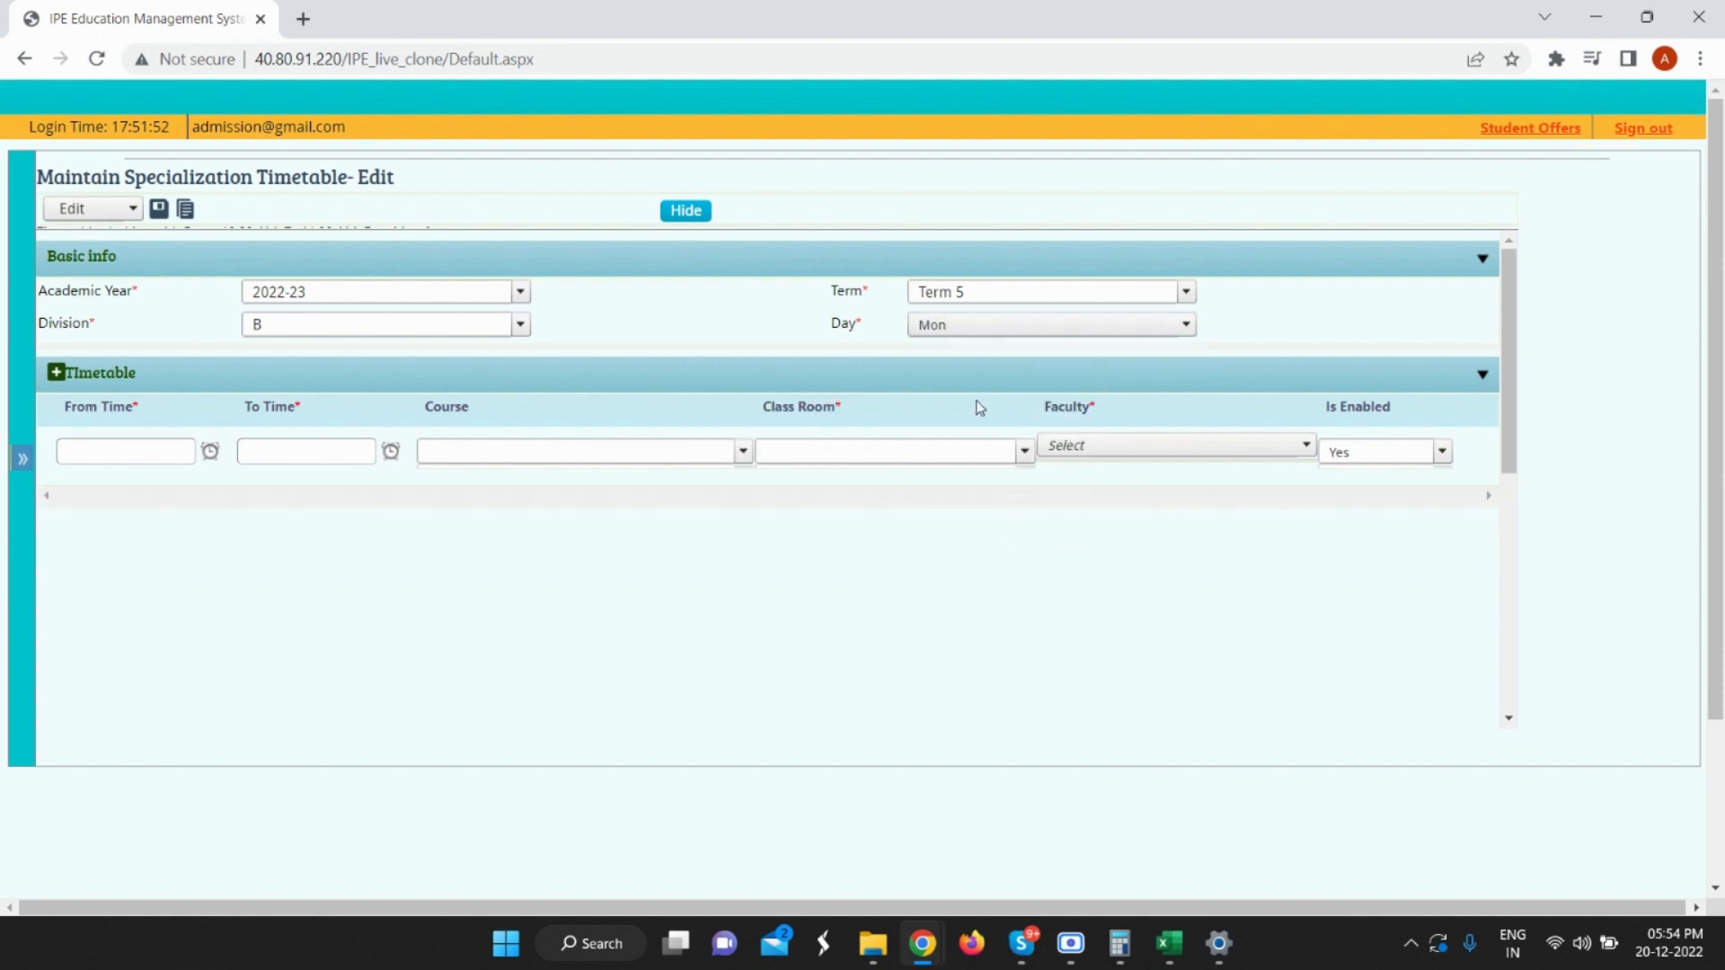
# Schedule the division B Monday row from 11:00 AM to 12:00 PM for CEH-126 - Organization Development.
pyautogui.click(150, 447)
pyautogui.write('11')
pyautogui.click(256, 452)
pyautogui.press('Tab')
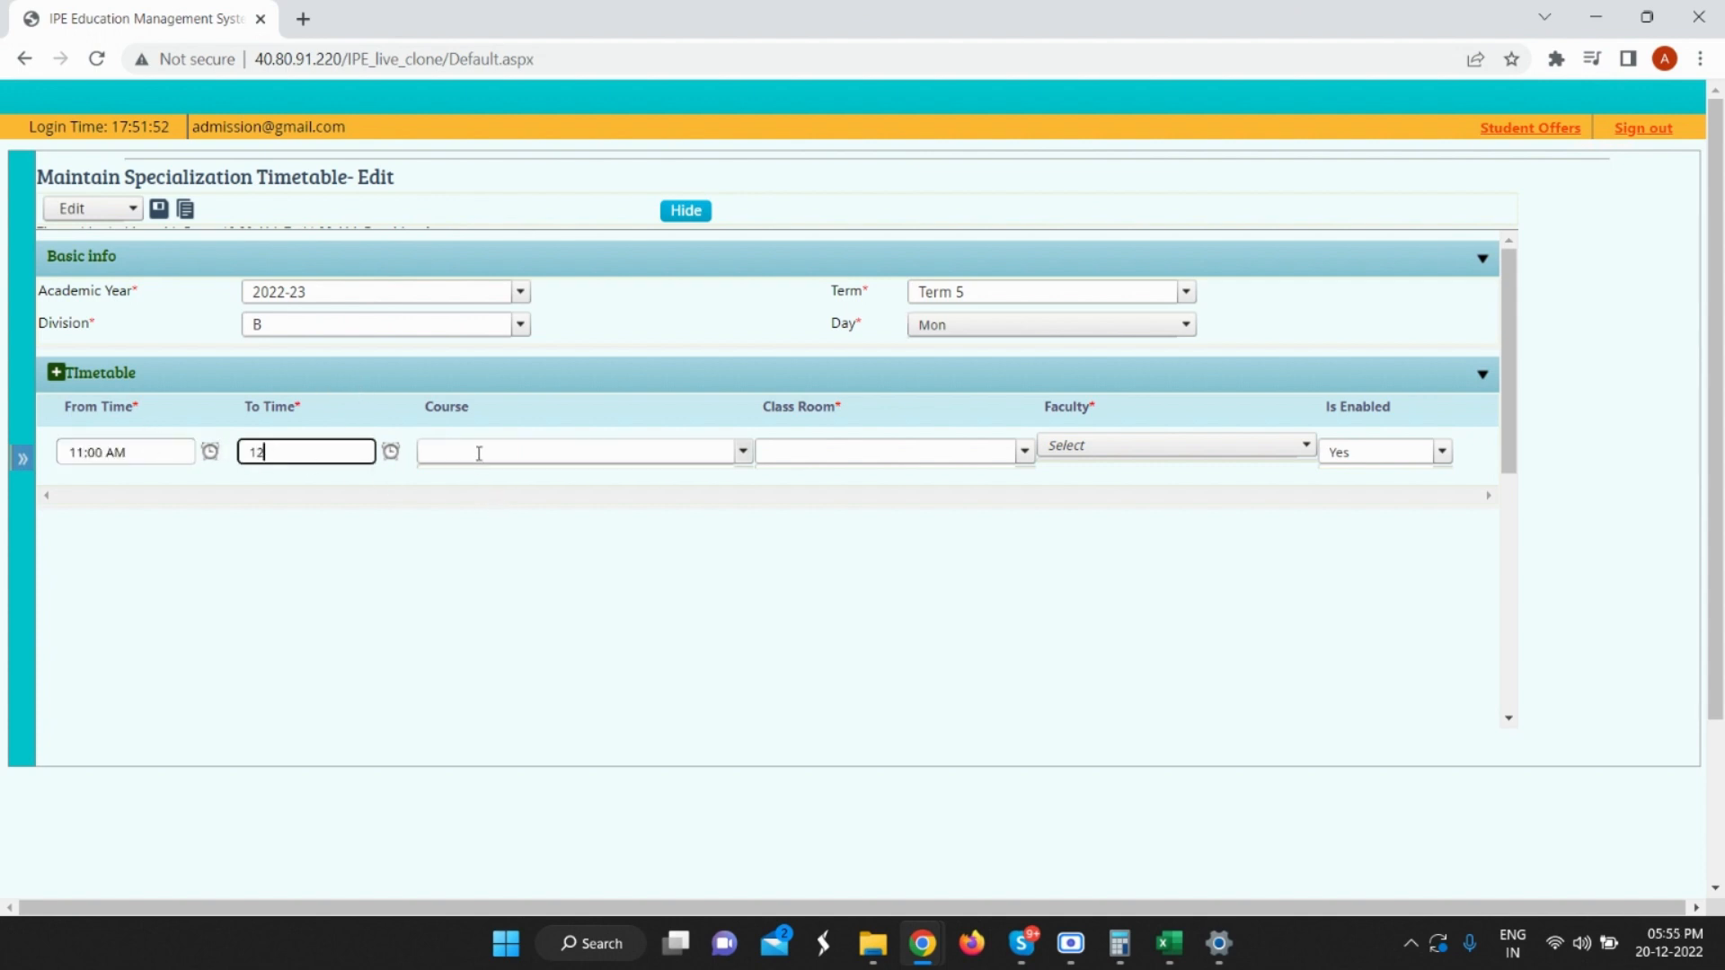
pyautogui.click(501, 476)
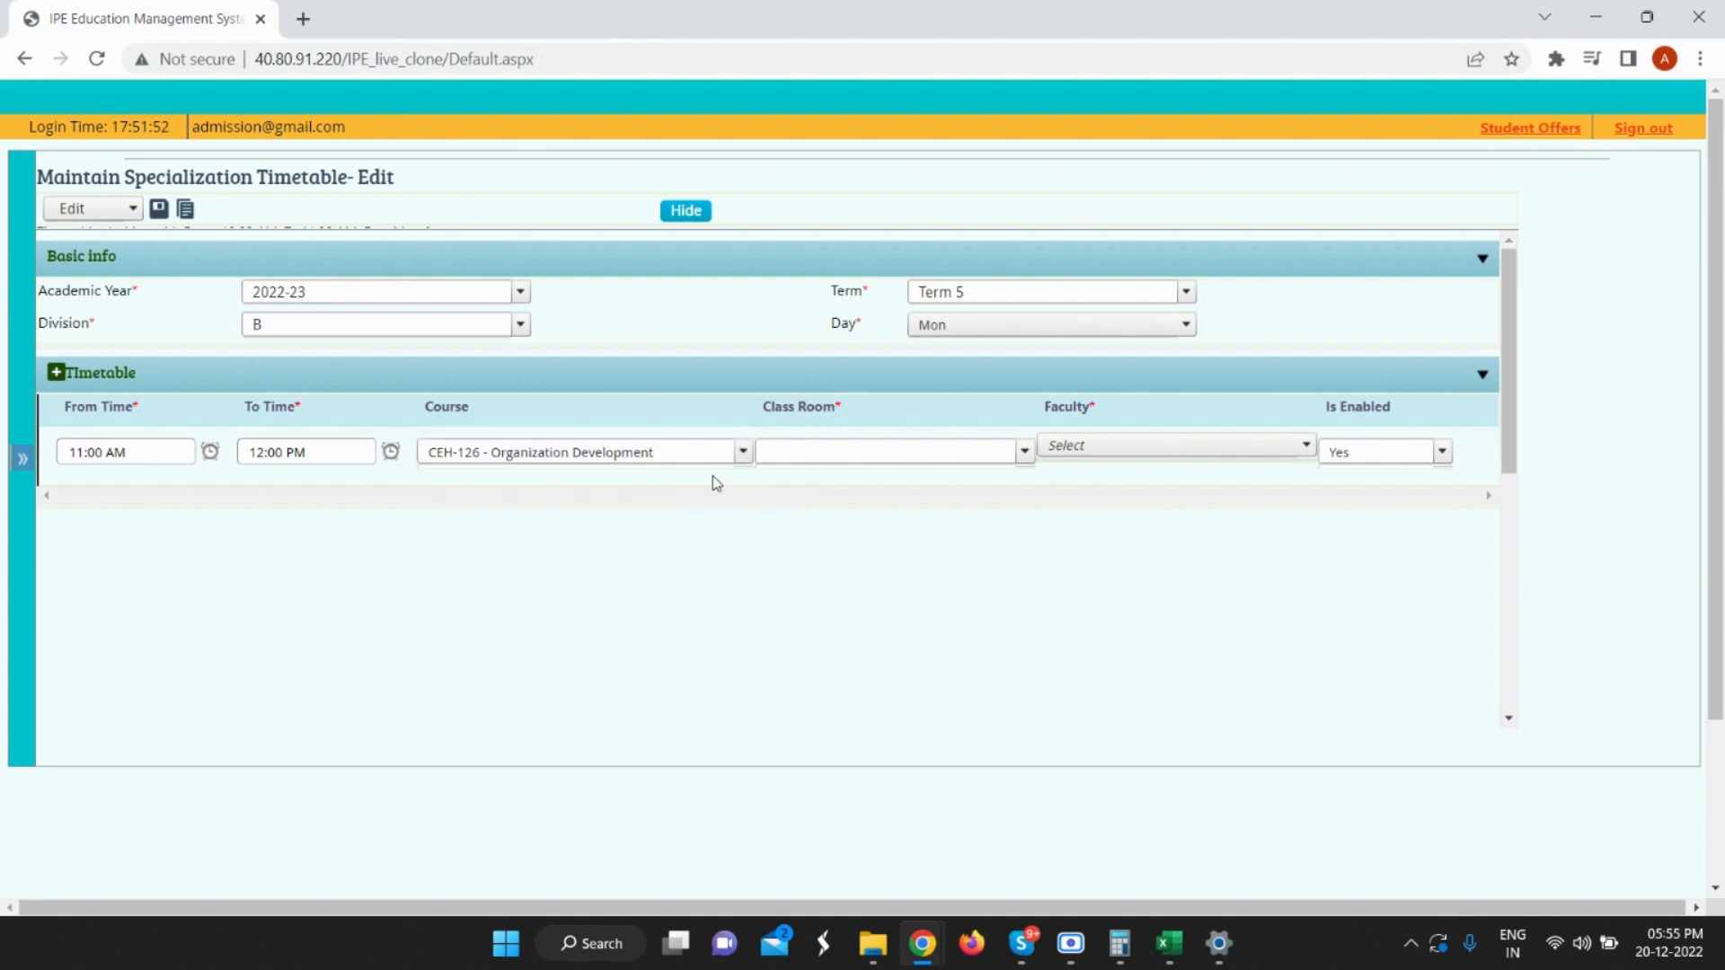
# Assign class room LH (///3) and only the third listed faculty member to the Organization Development row, and try to save.
pyautogui.click(821, 450)
pyautogui.click(889, 525)
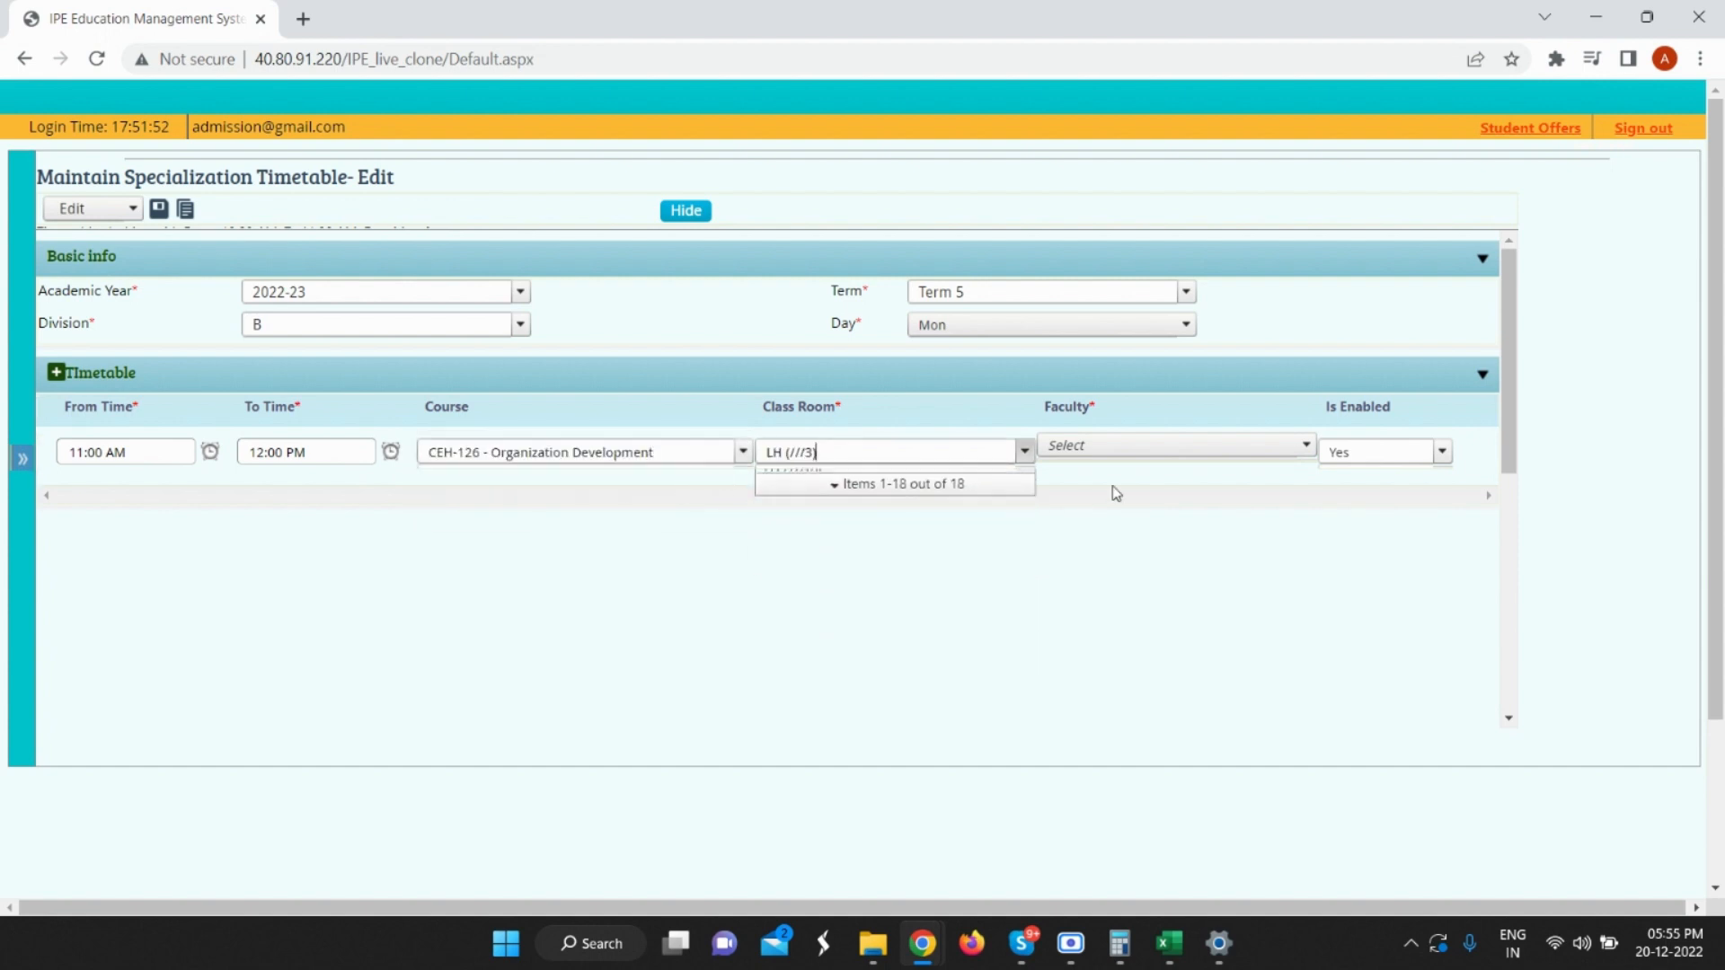
pyautogui.click(1135, 444)
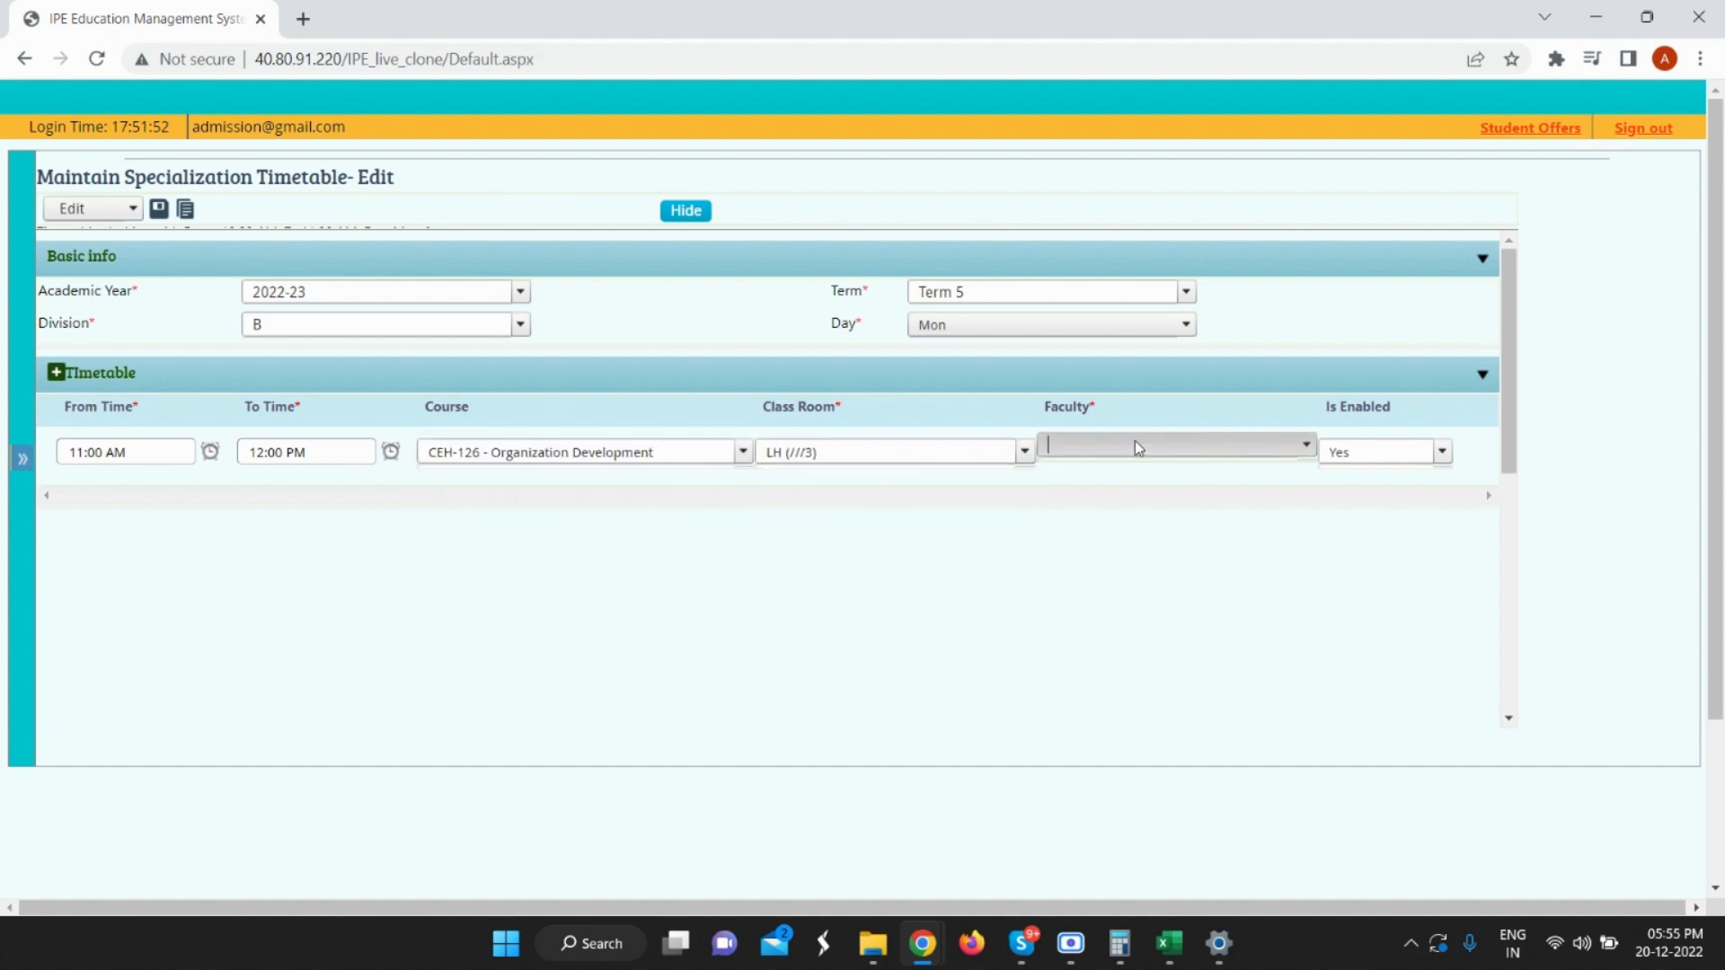
pyautogui.click(1160, 528)
pyautogui.click(1105, 554)
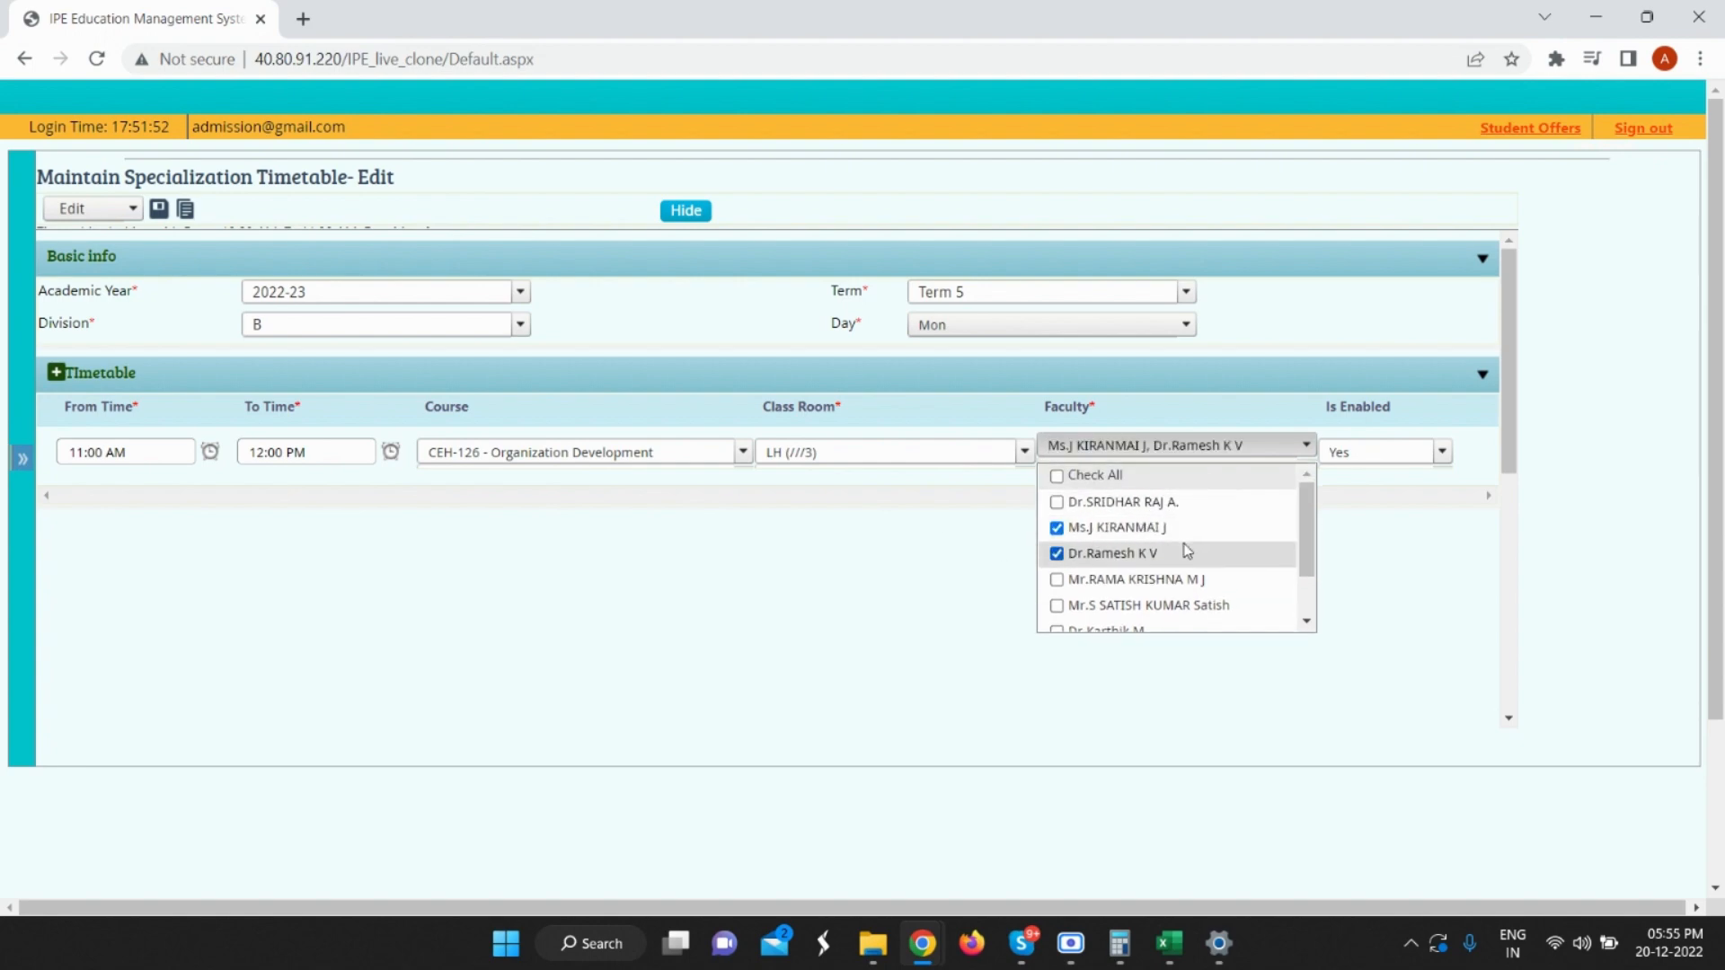
pyautogui.click(1114, 528)
pyautogui.click(809, 324)
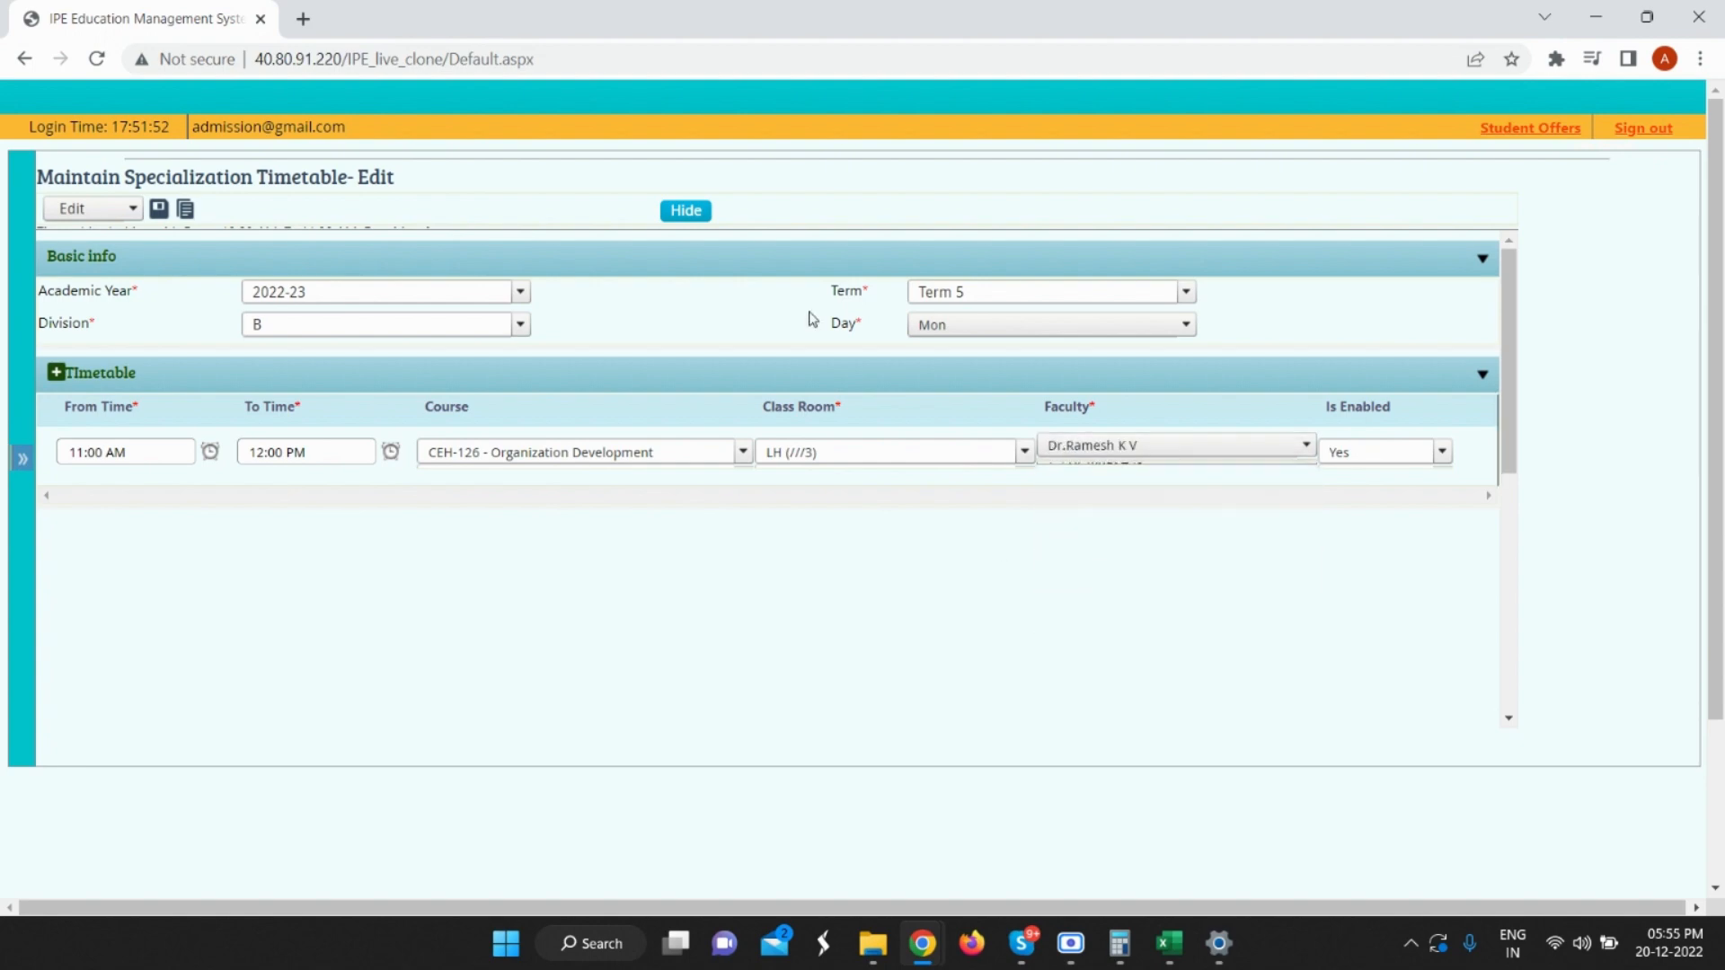
pyautogui.click(159, 210)
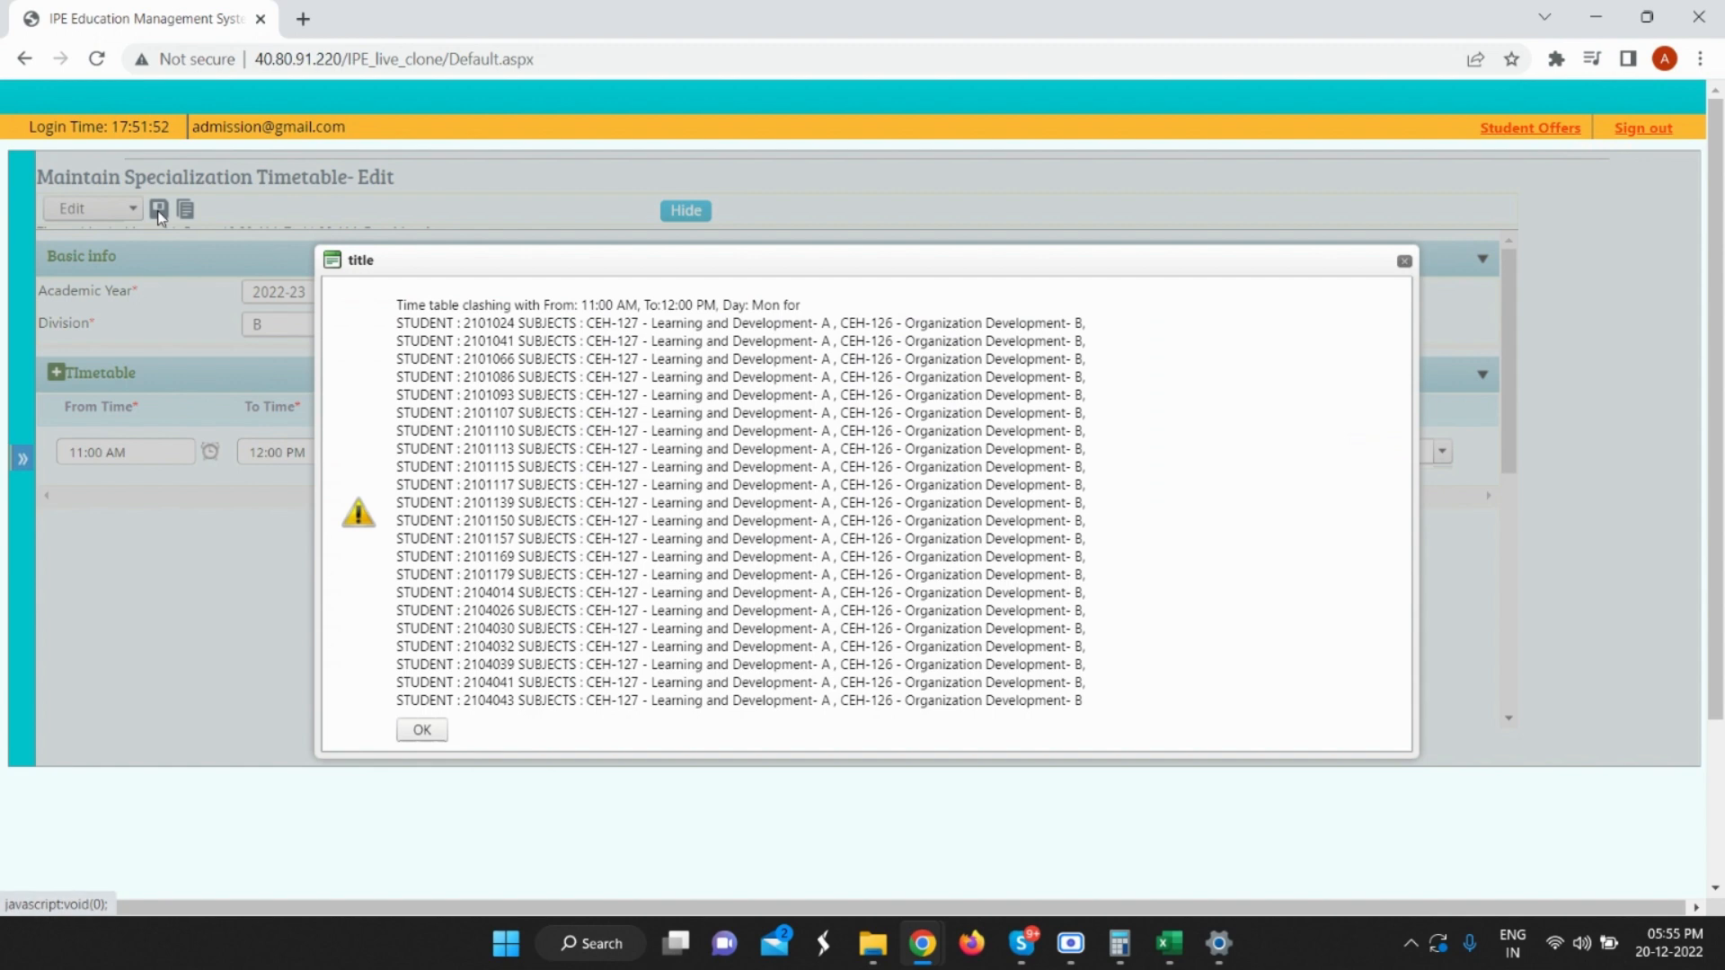
# Examine the clashing students and subjects listed for the Monday 11:00 AM to 12:00 PM slot, and dismiss the message.
pyautogui.moveTo(890, 260); pyautogui.dragTo(847, 486)
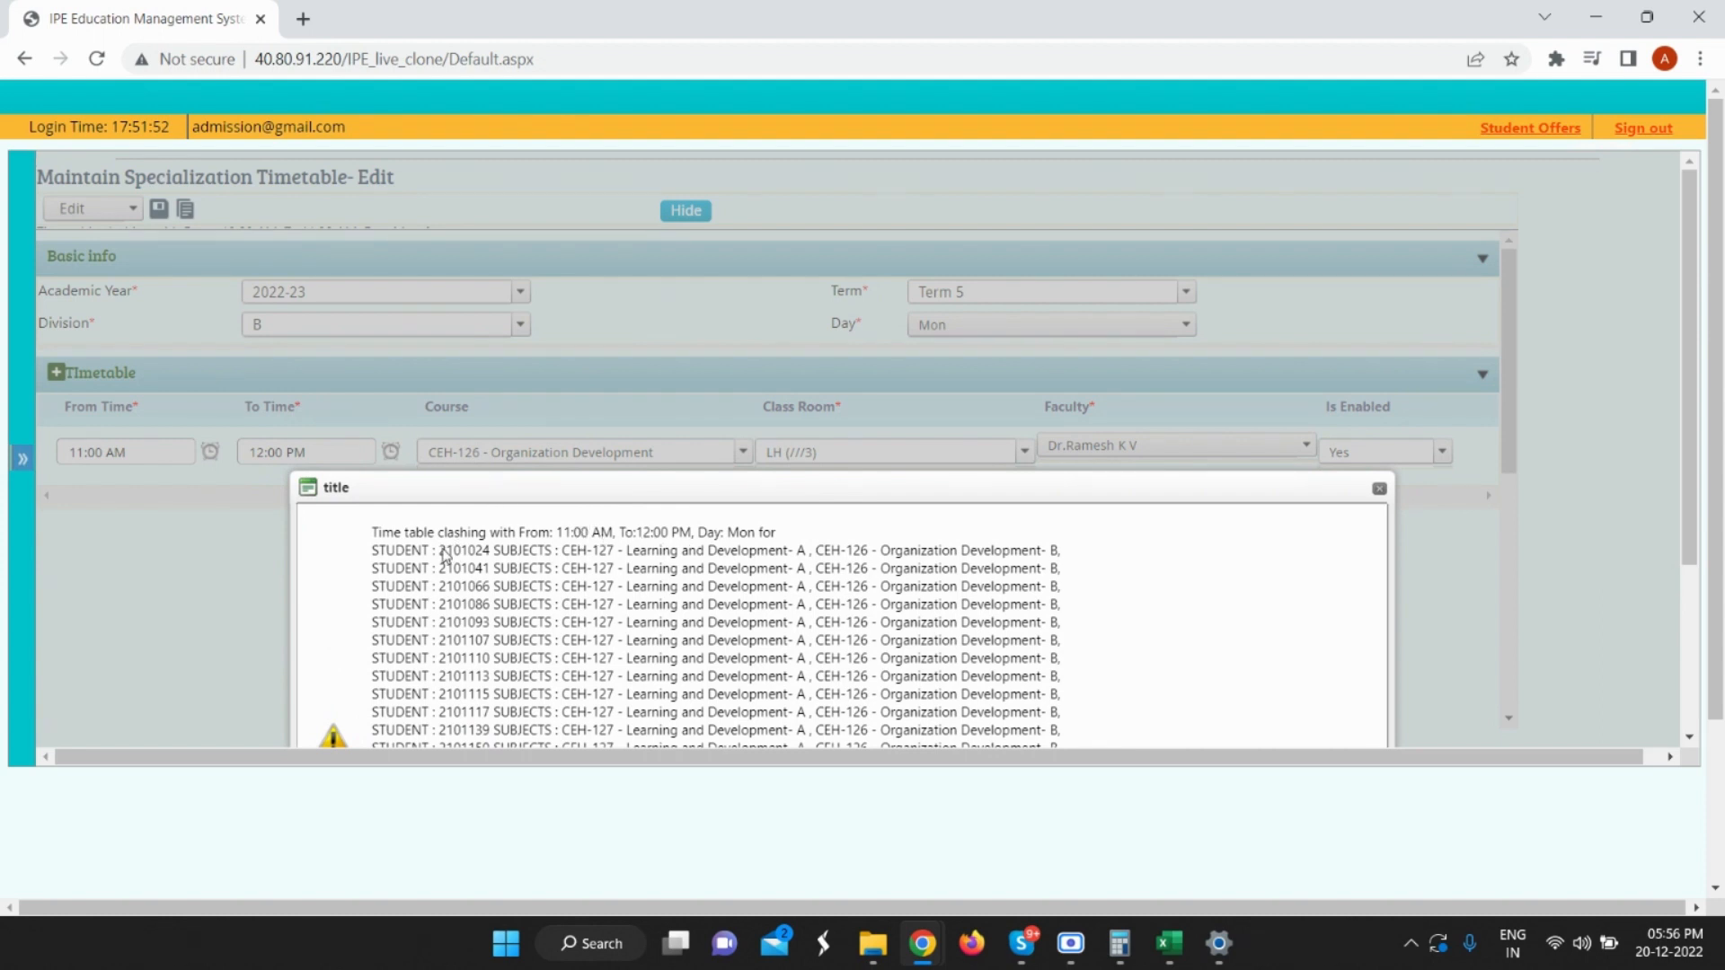
pyautogui.moveTo(440, 553); pyautogui.dragTo(815, 559)
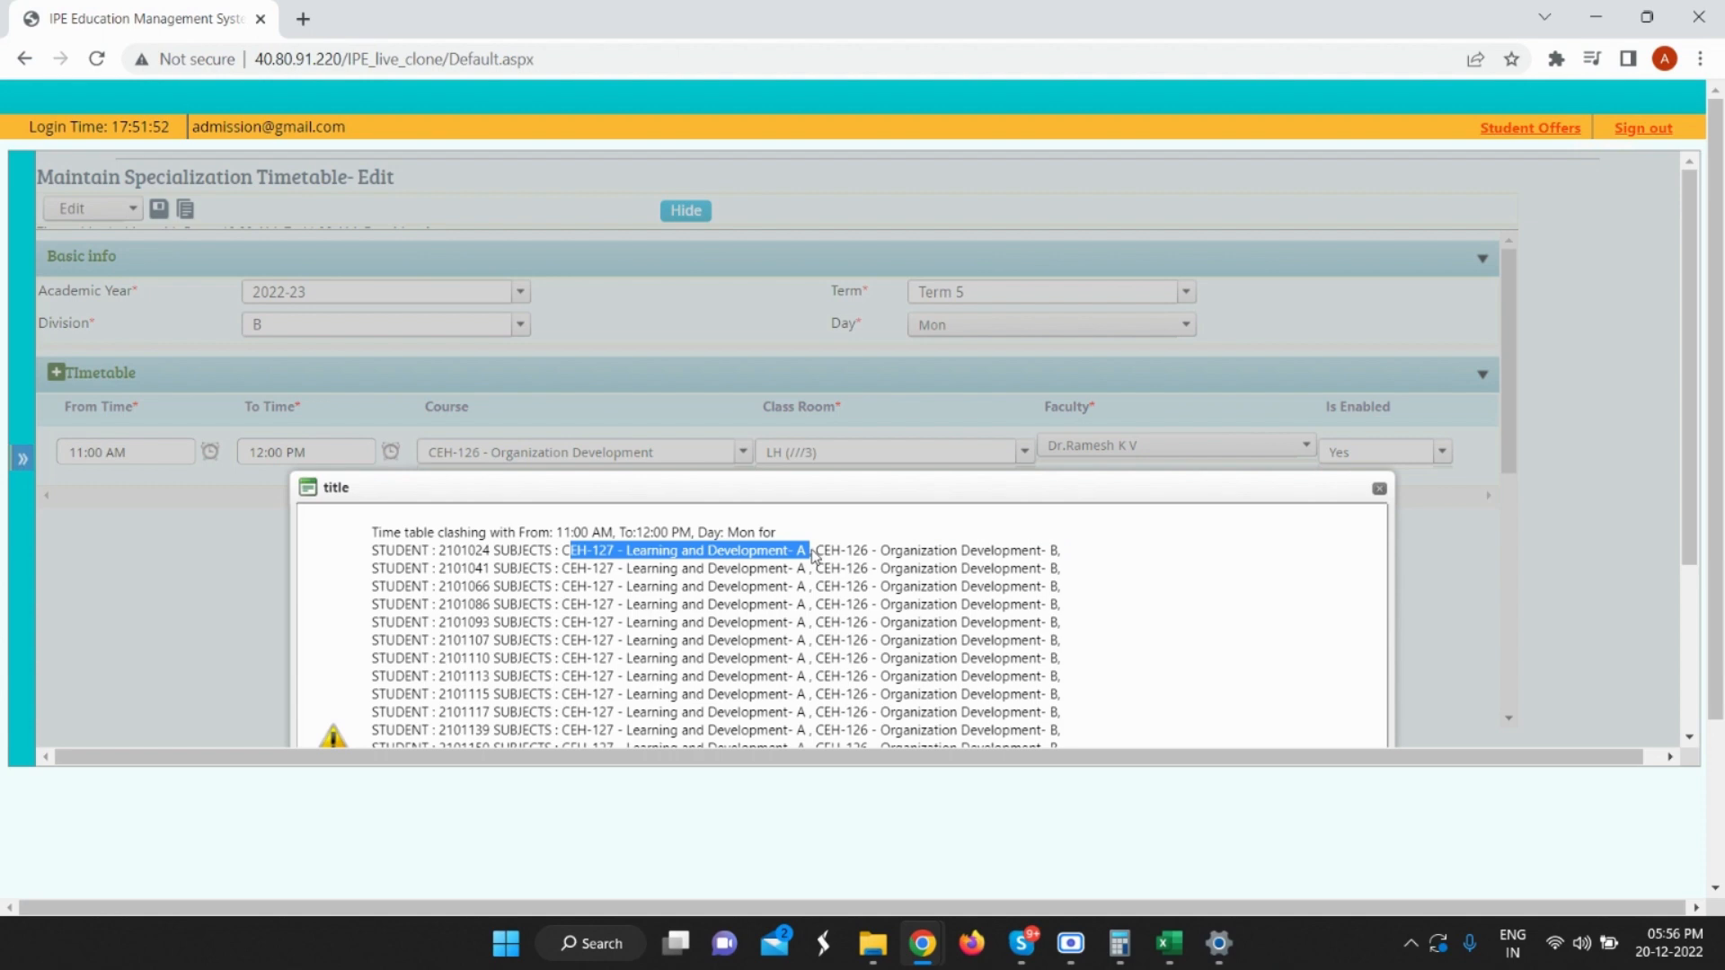
pyautogui.moveTo(1120, 500); pyautogui.dragTo(1069, 274)
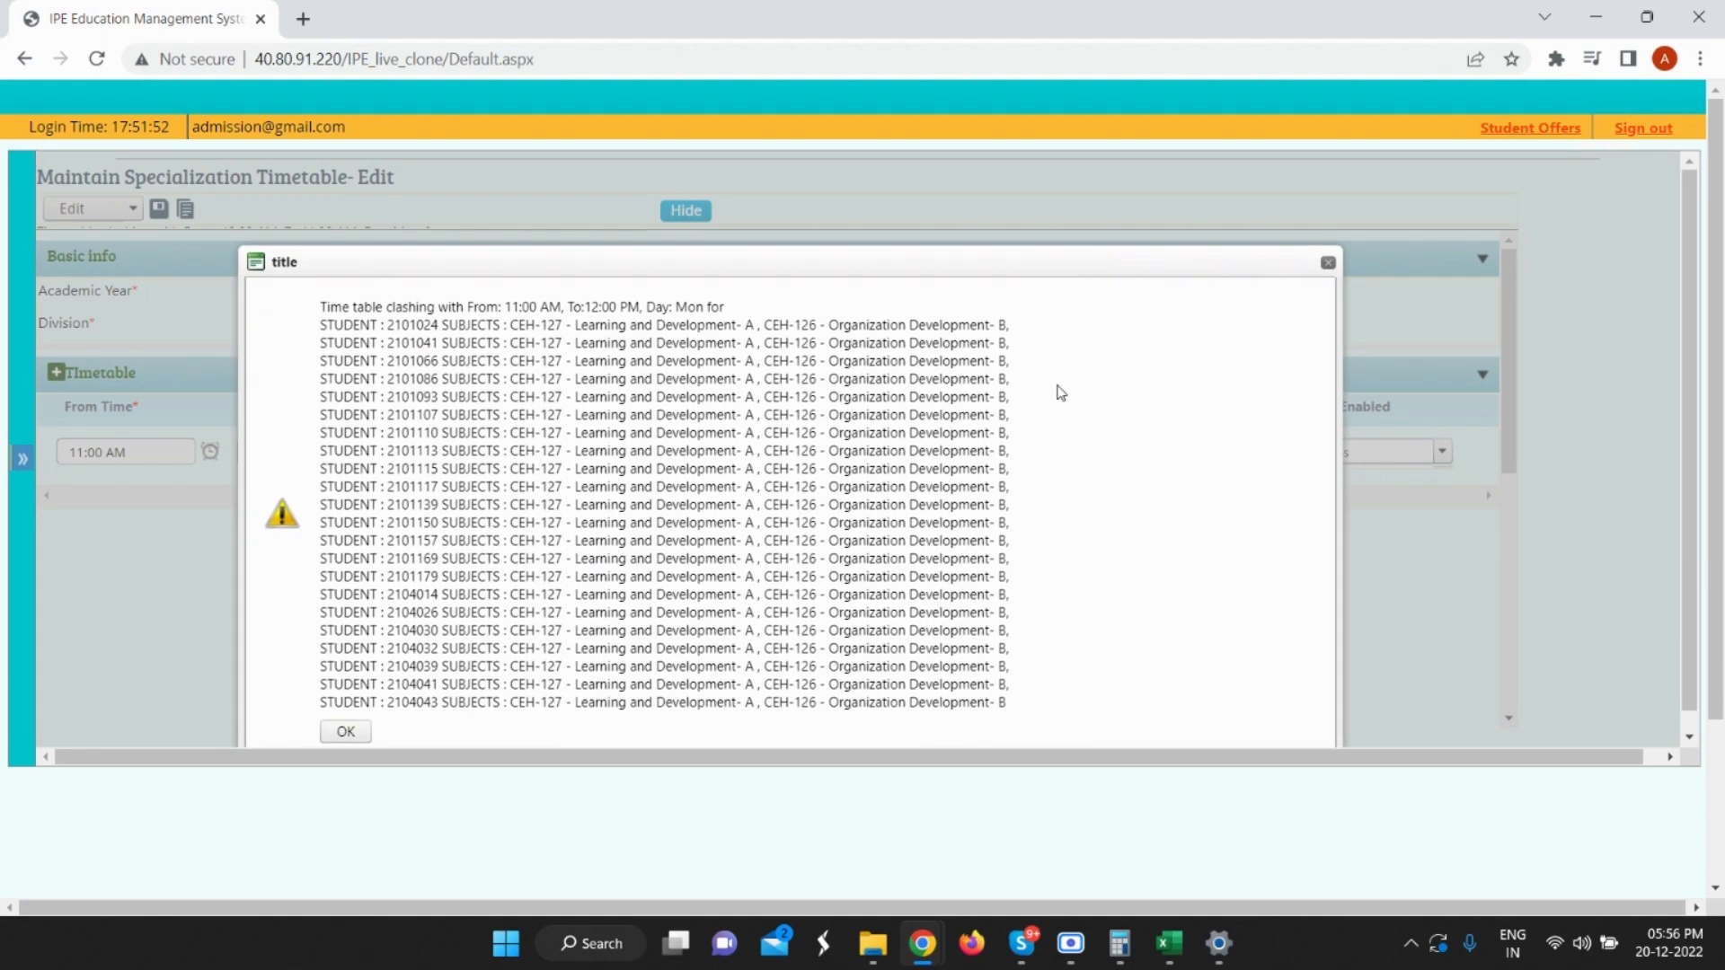
pyautogui.click(347, 731)
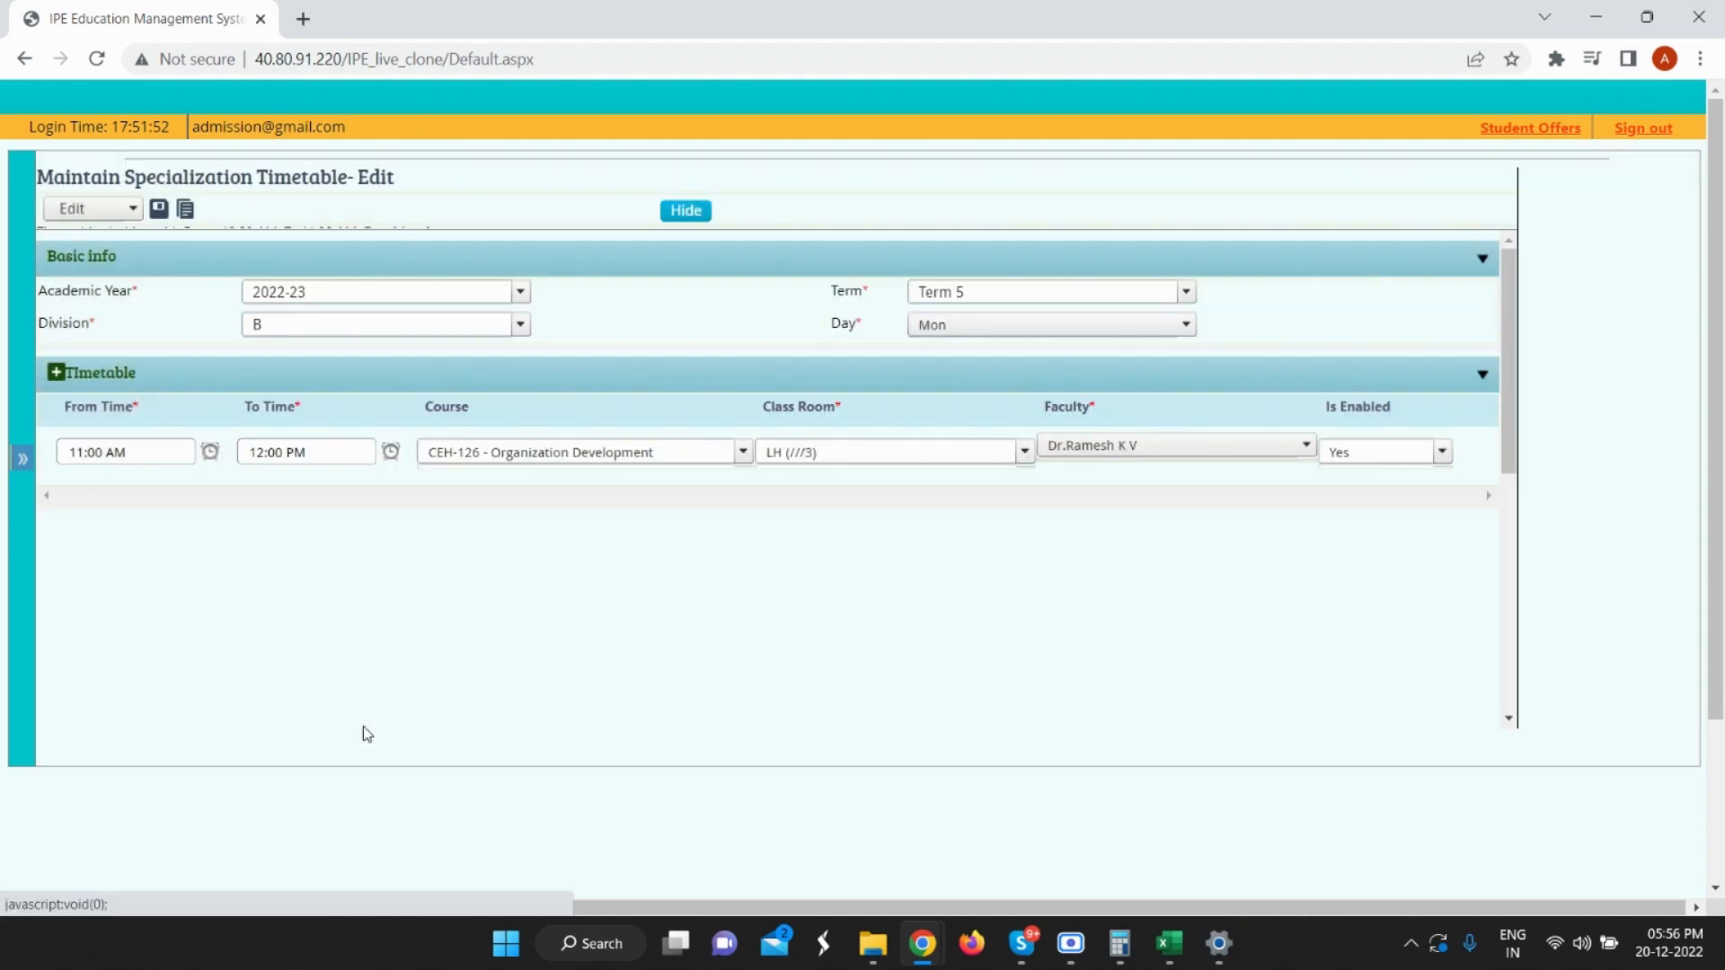
# Add a second division B row and reschedule the first Organization Development row from 10:00 AM to 11:00 AM.
pyautogui.click(57, 376)
pyautogui.click(142, 460)
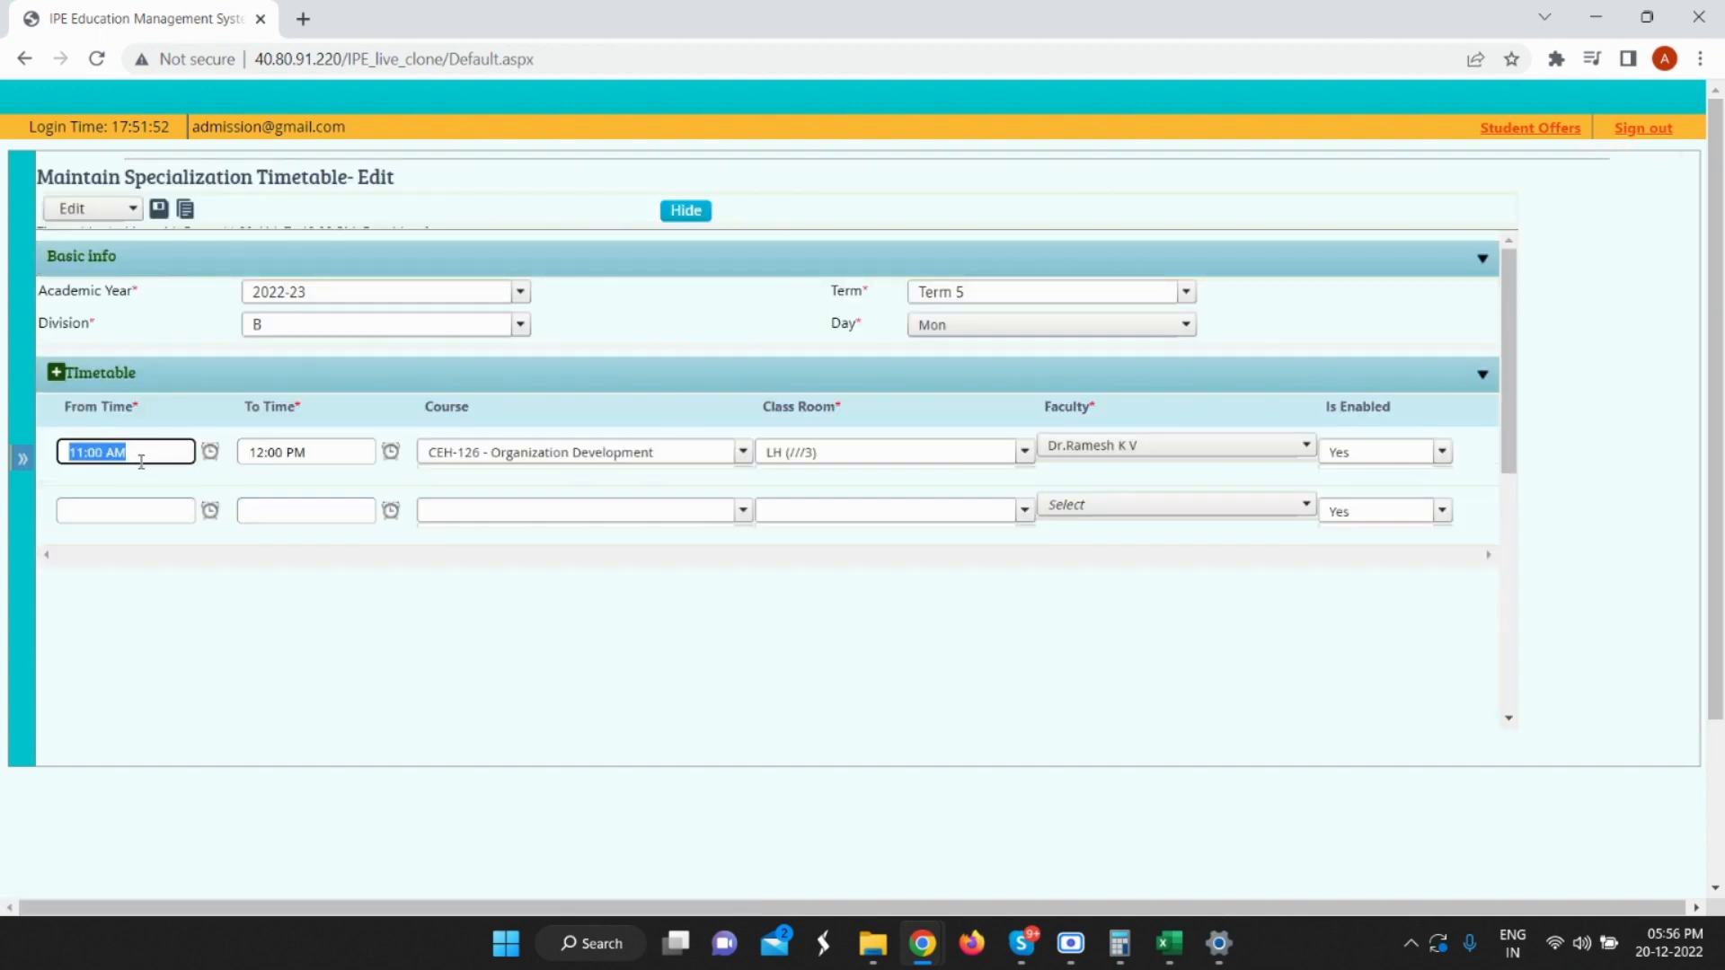
pyautogui.write('10')
pyautogui.click(313, 462)
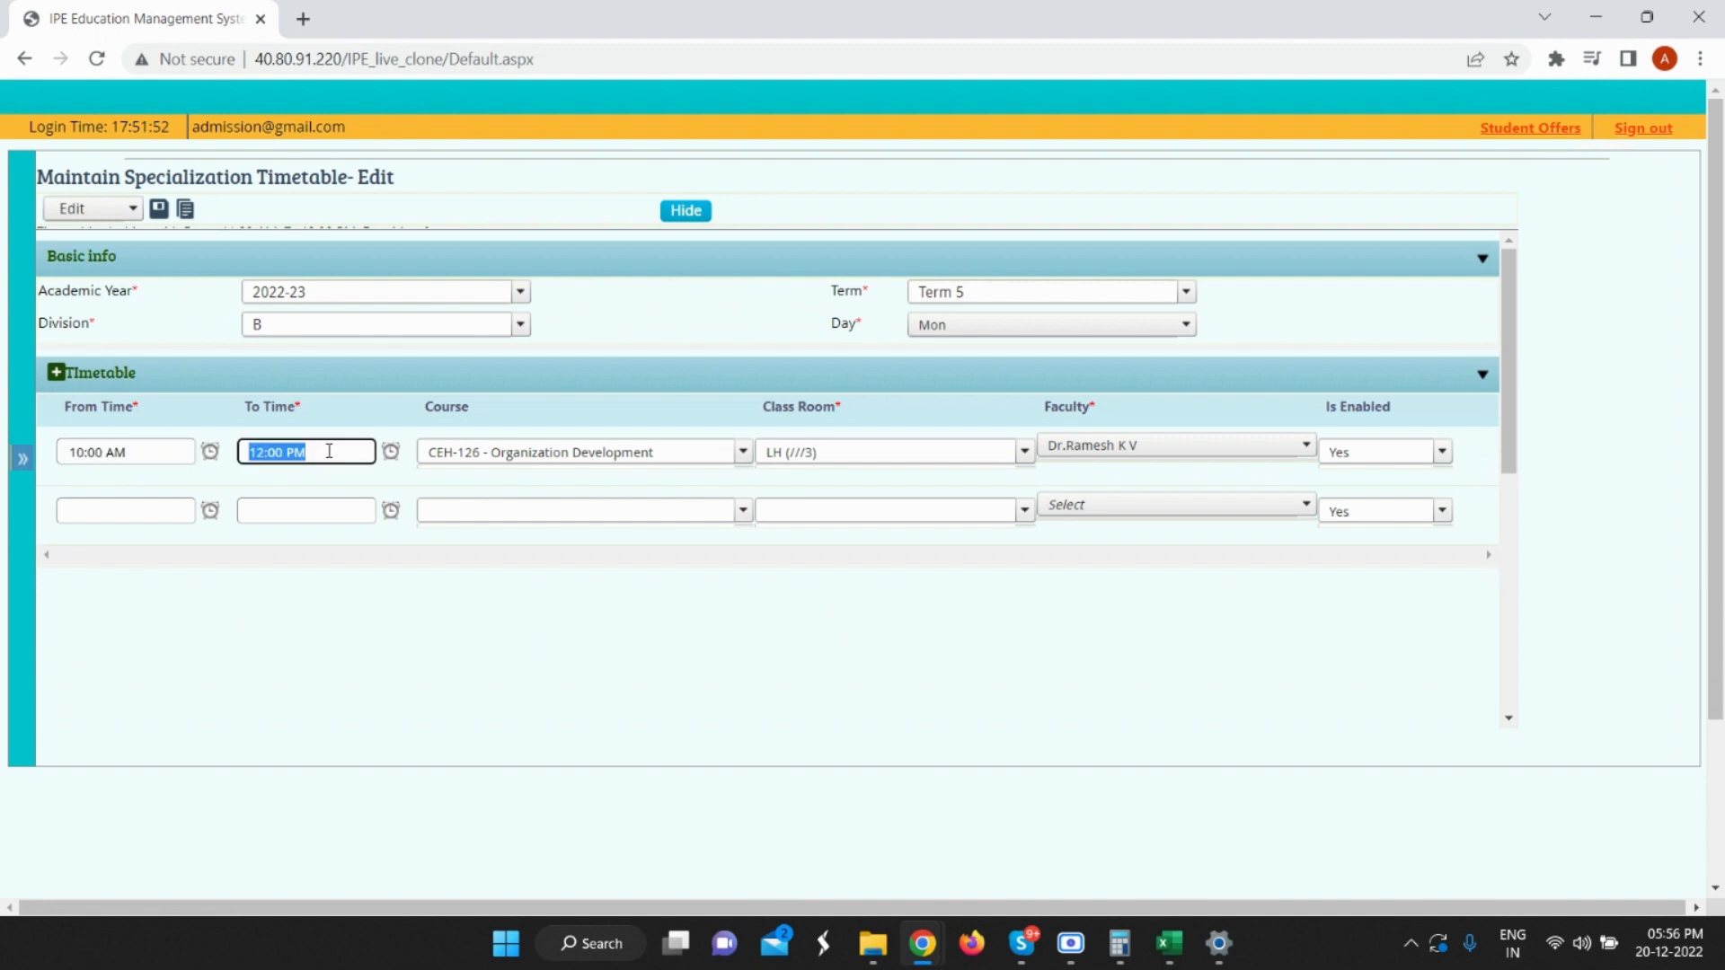
pyautogui.write('11')
# Schedule the second division B row from 01:00 PM to 02:00 PM for CEH-126 - Organization Development.
pyautogui.click(126, 508)
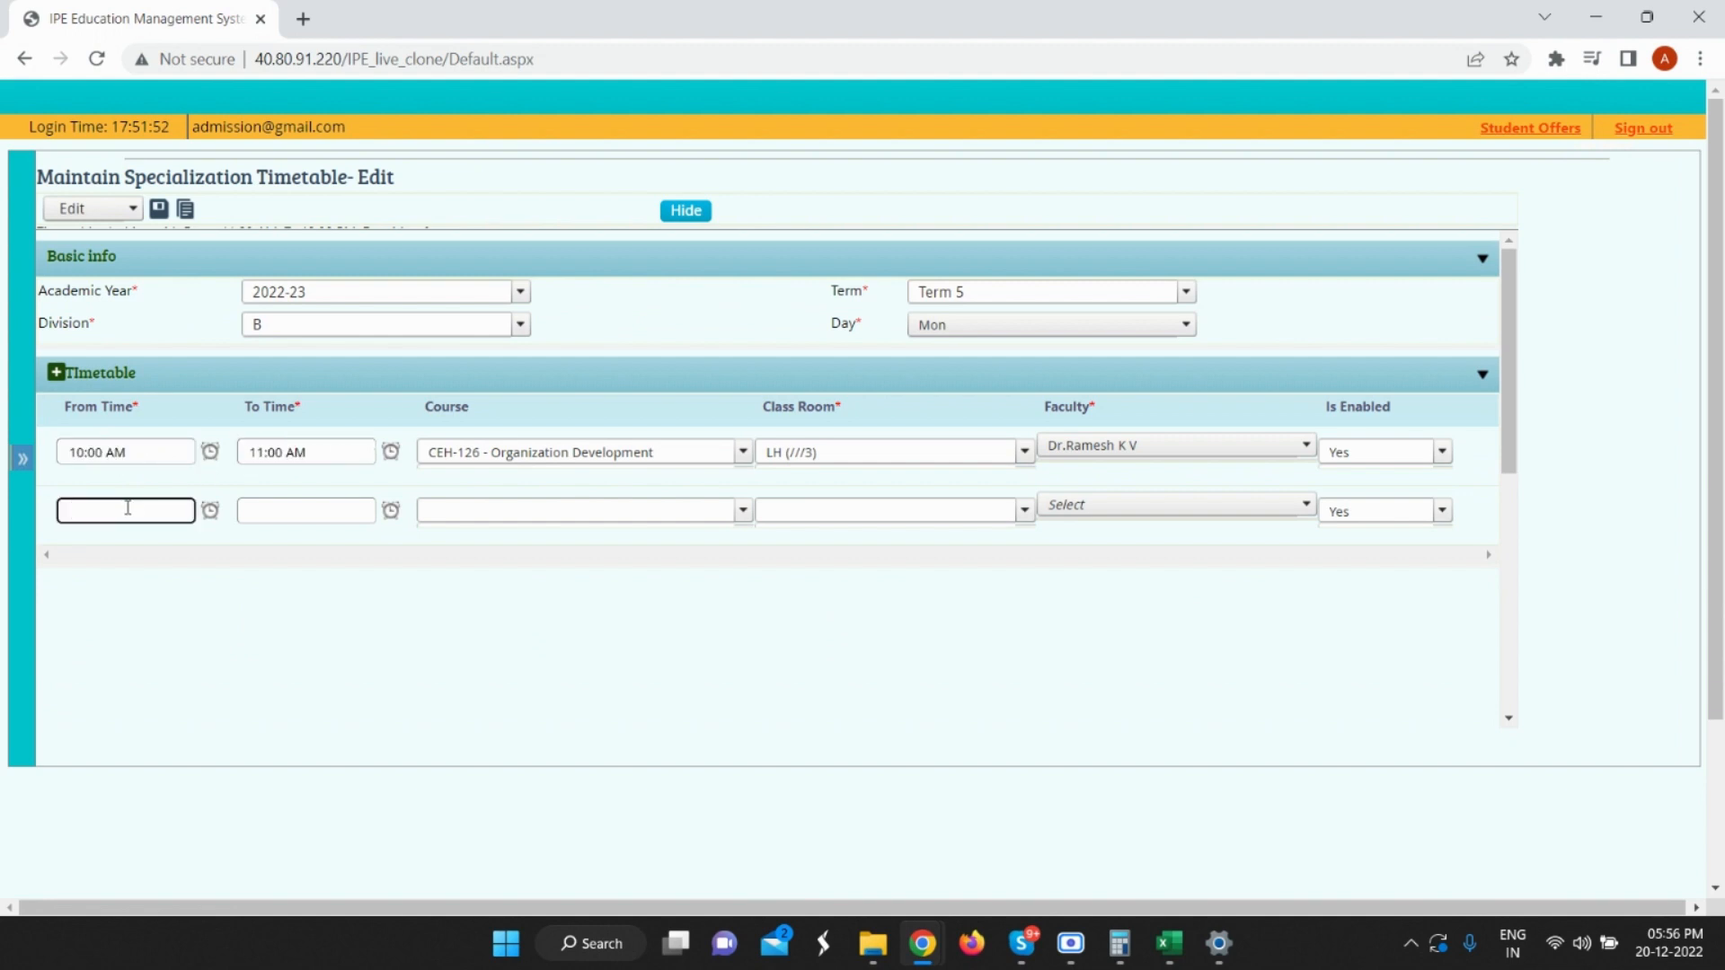
pyautogui.click(274, 511)
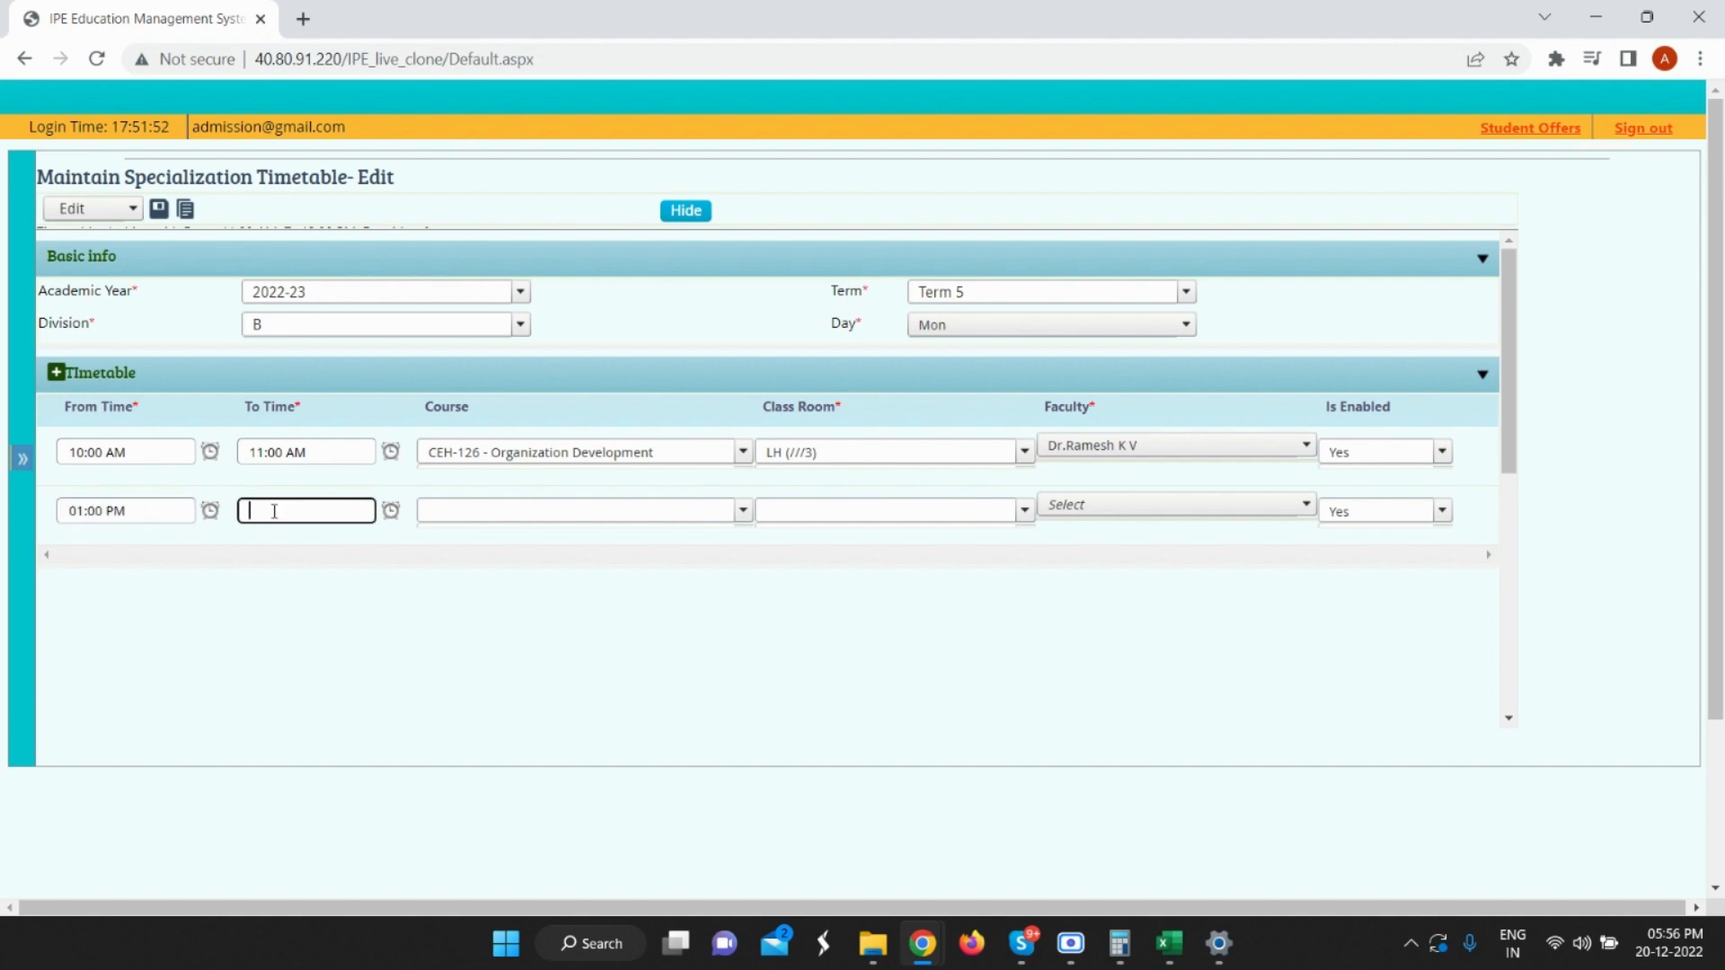
pyautogui.write('14')
pyautogui.press('Tab')
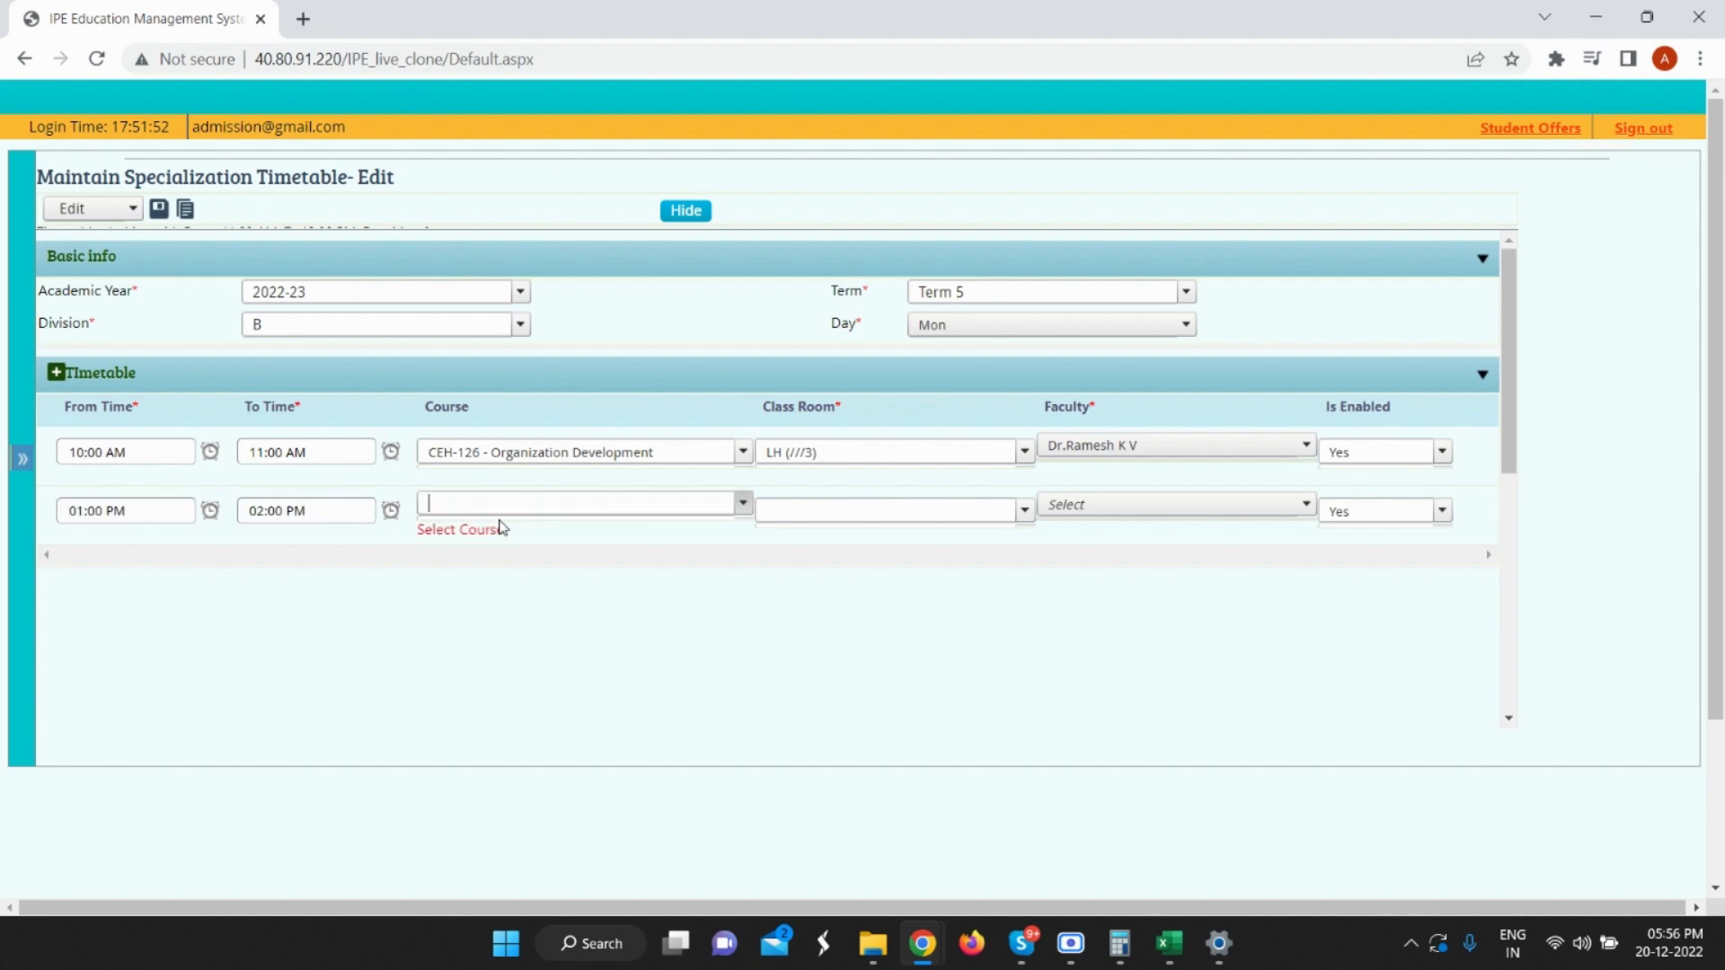
pyautogui.click(500, 516)
pyautogui.click(504, 536)
# Assign class room LH (///4) and the second listed faculty member to the 01:00 PM row, and try to save.
pyautogui.click(844, 513)
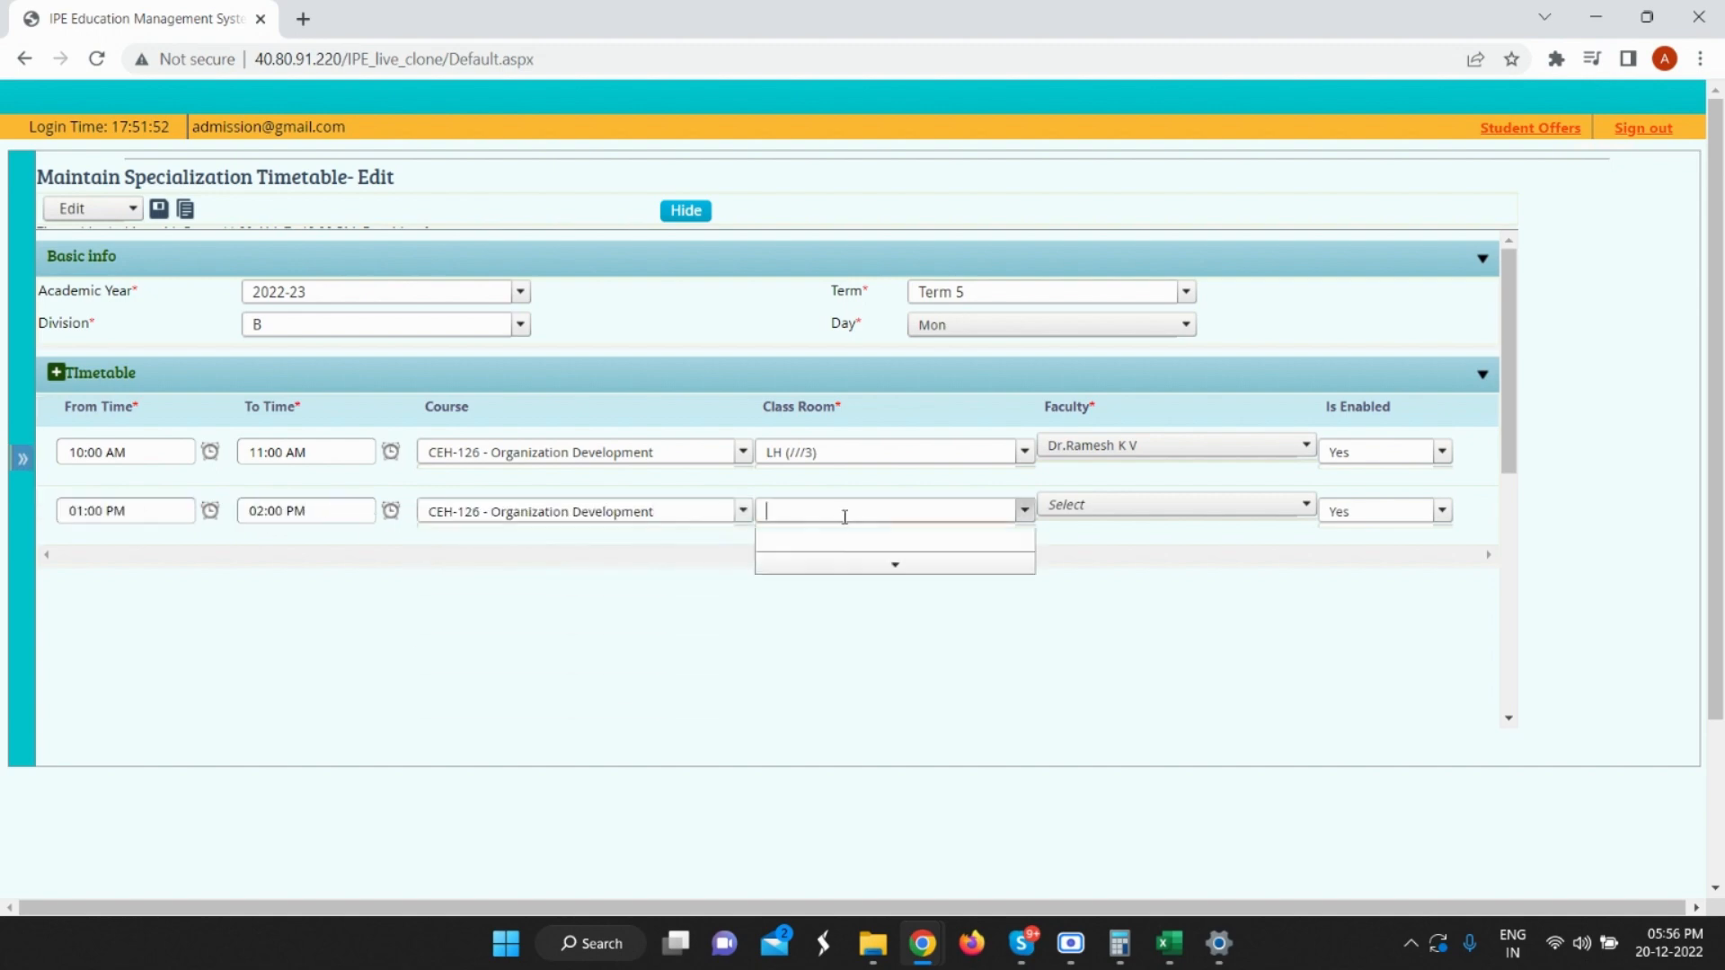
pyautogui.click(867, 609)
pyautogui.click(1120, 506)
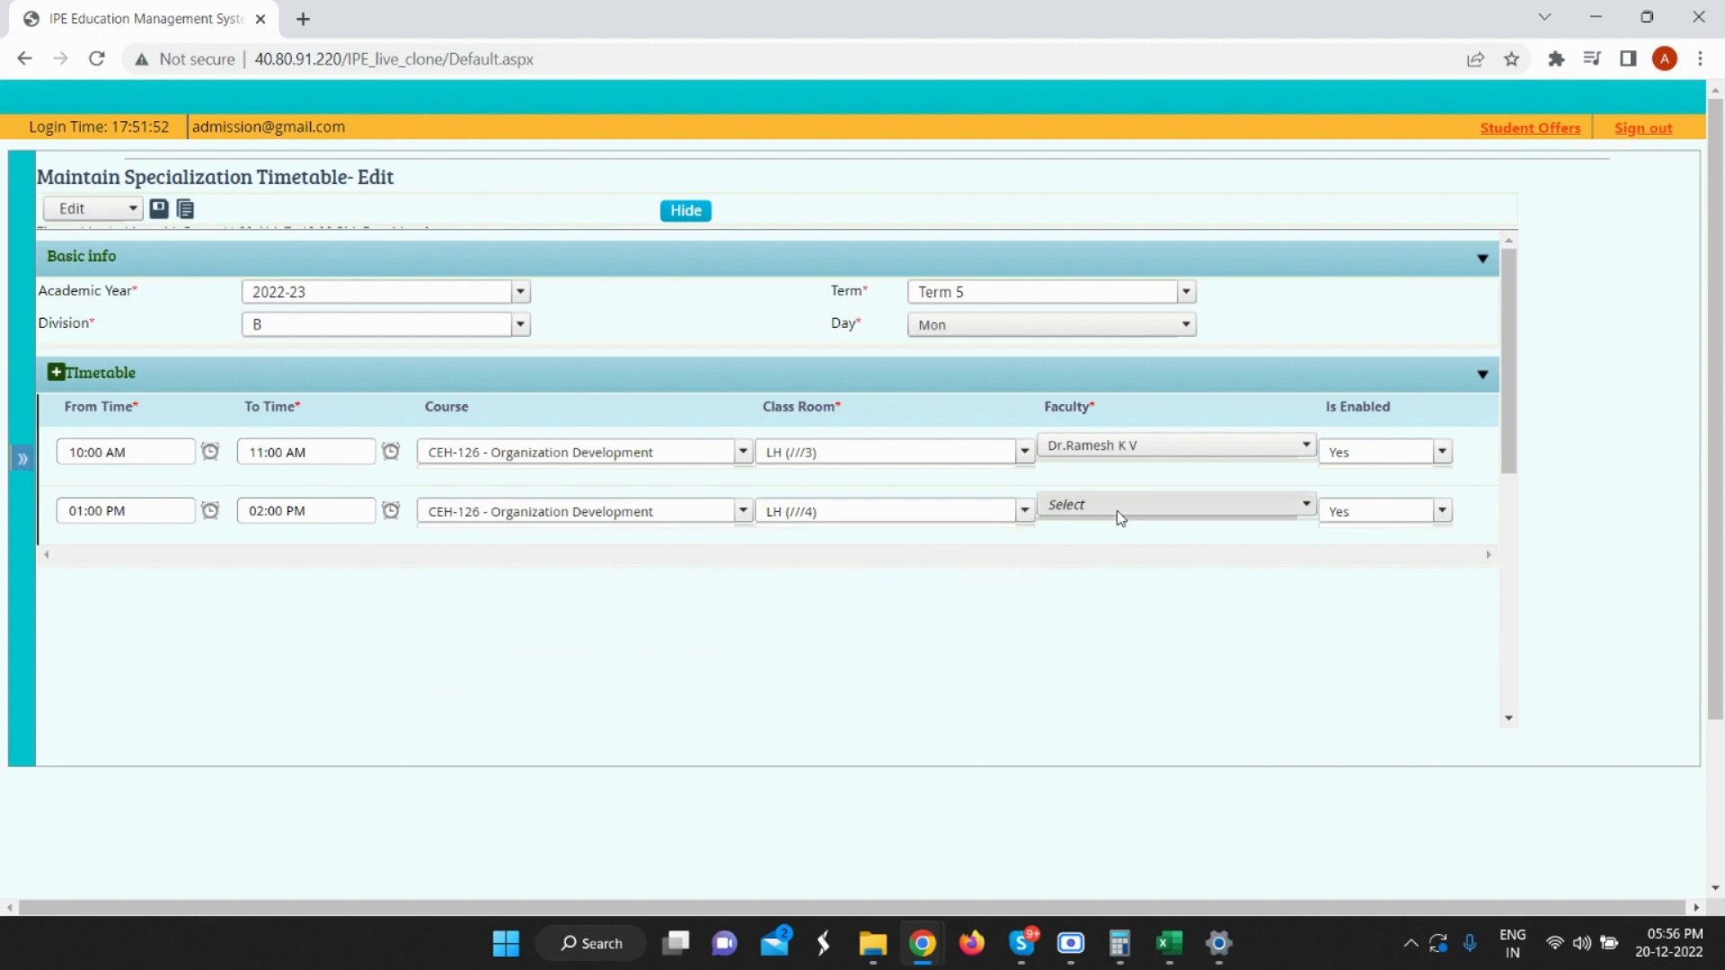
pyautogui.click(1143, 580)
pyautogui.click(951, 588)
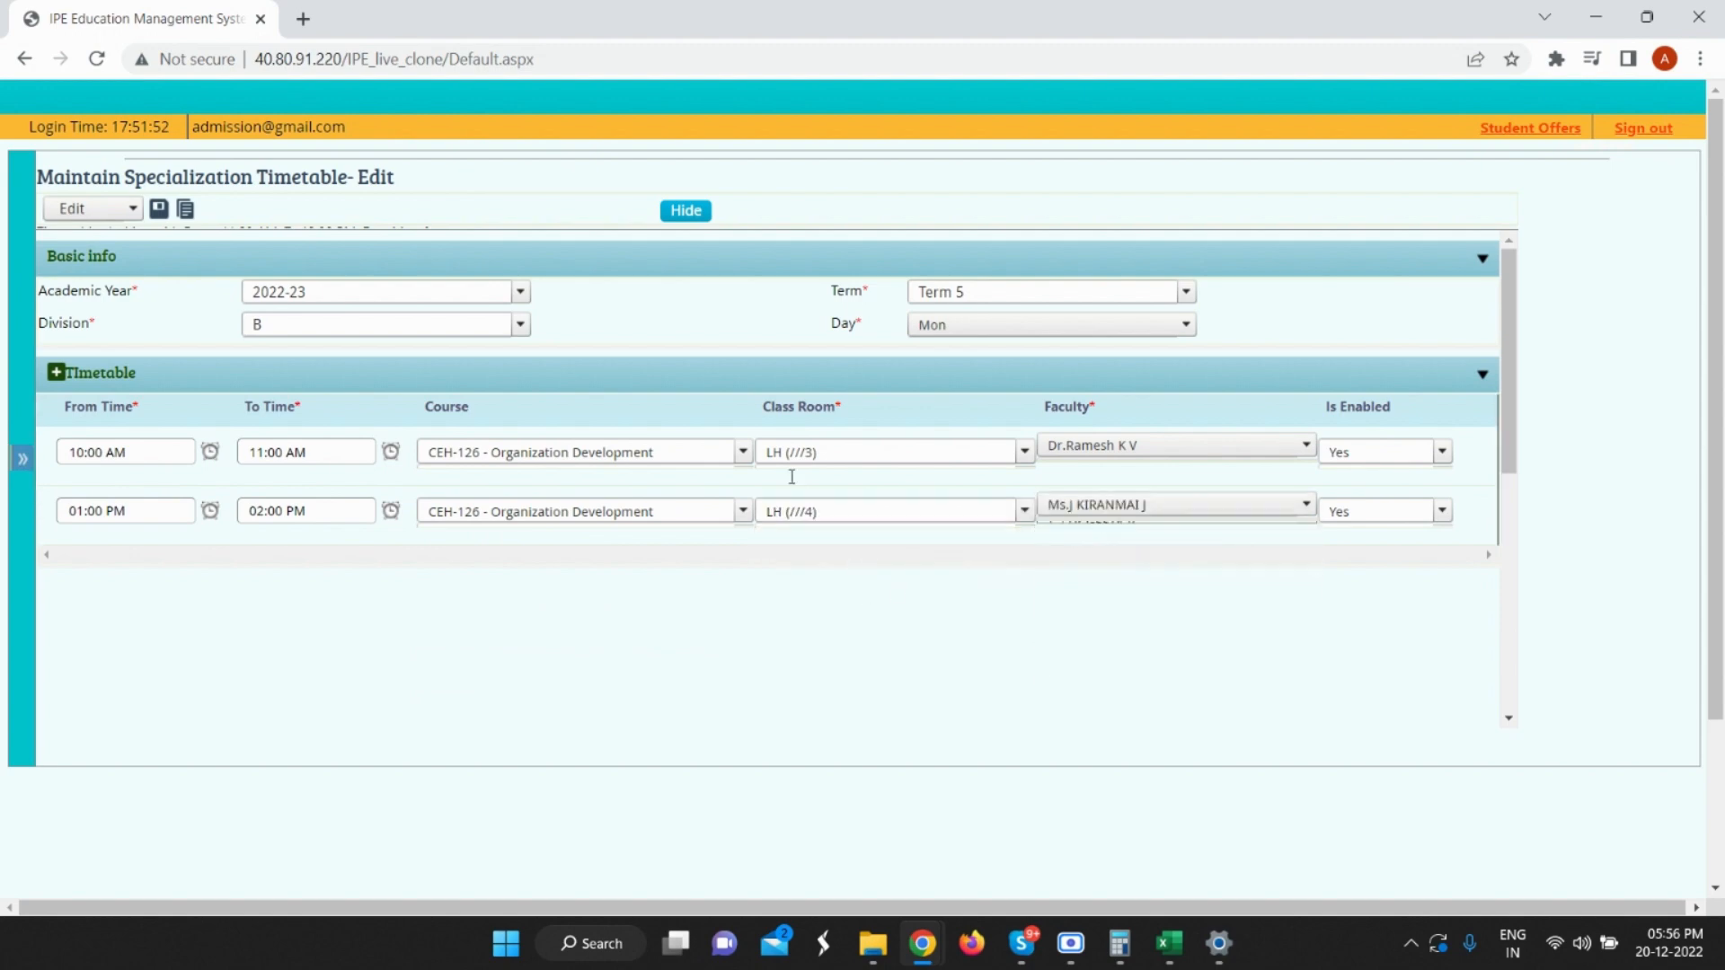
pyautogui.click(159, 210)
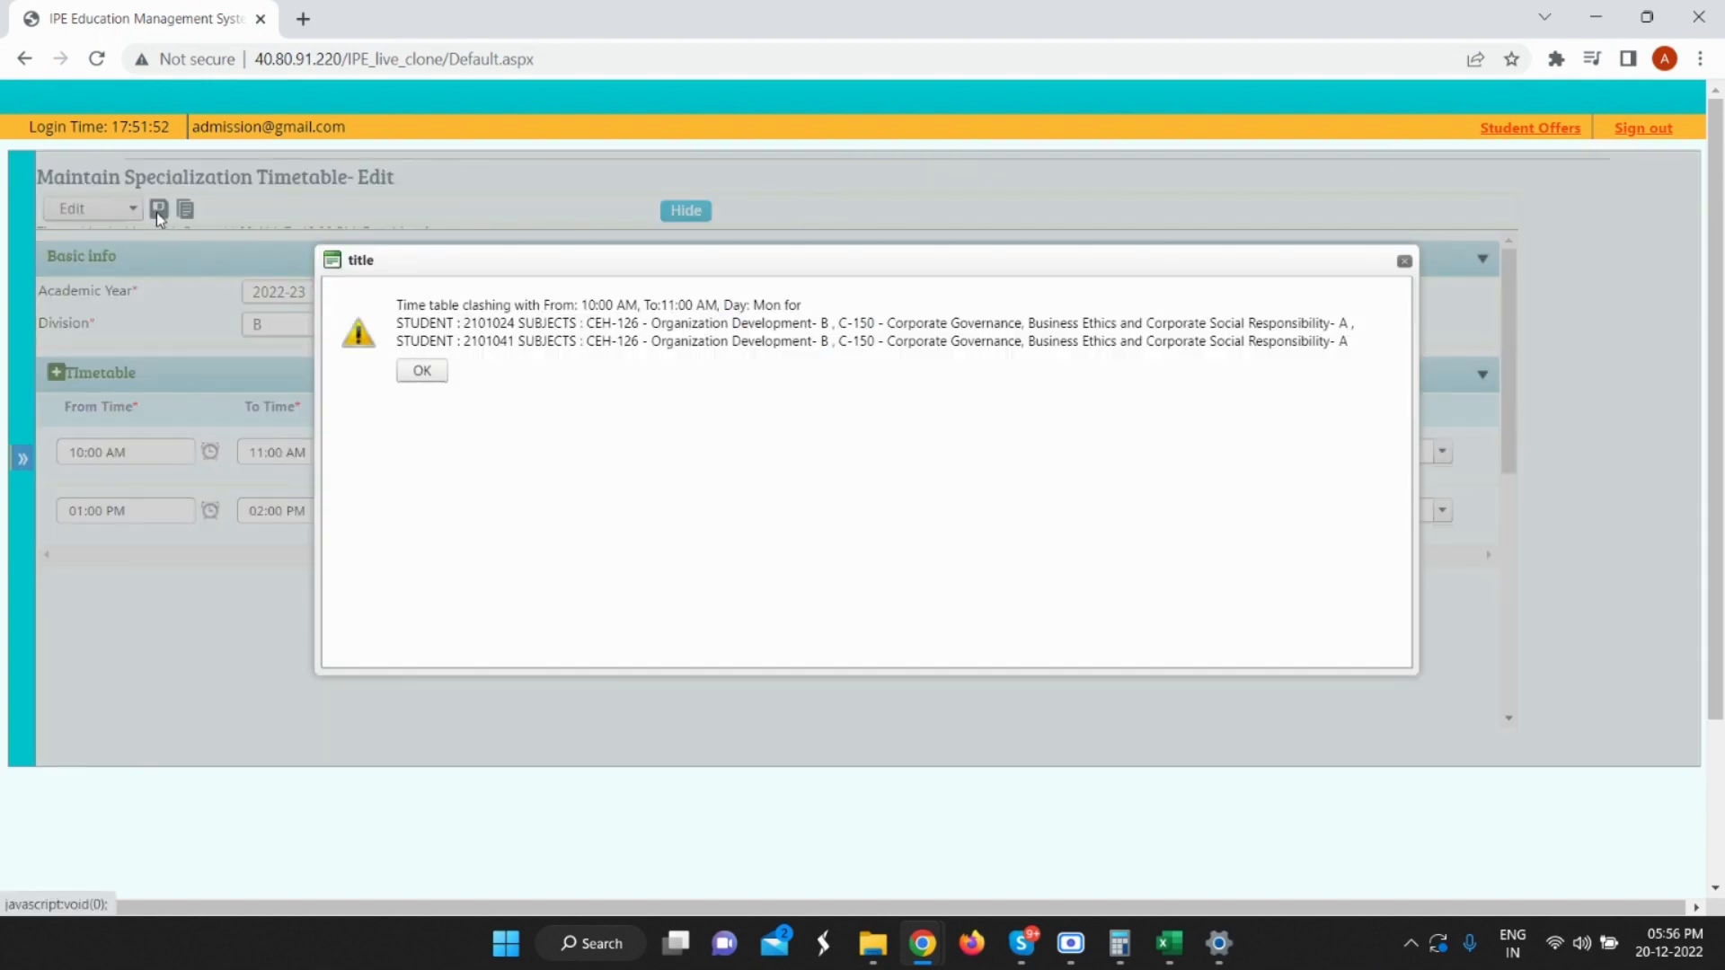
# Dismiss the clash message, set Is Enabled to No for the 10:00 AM to 11:00 AM row, and save the timetable.
pyautogui.click(422, 371)
pyautogui.click(1370, 449)
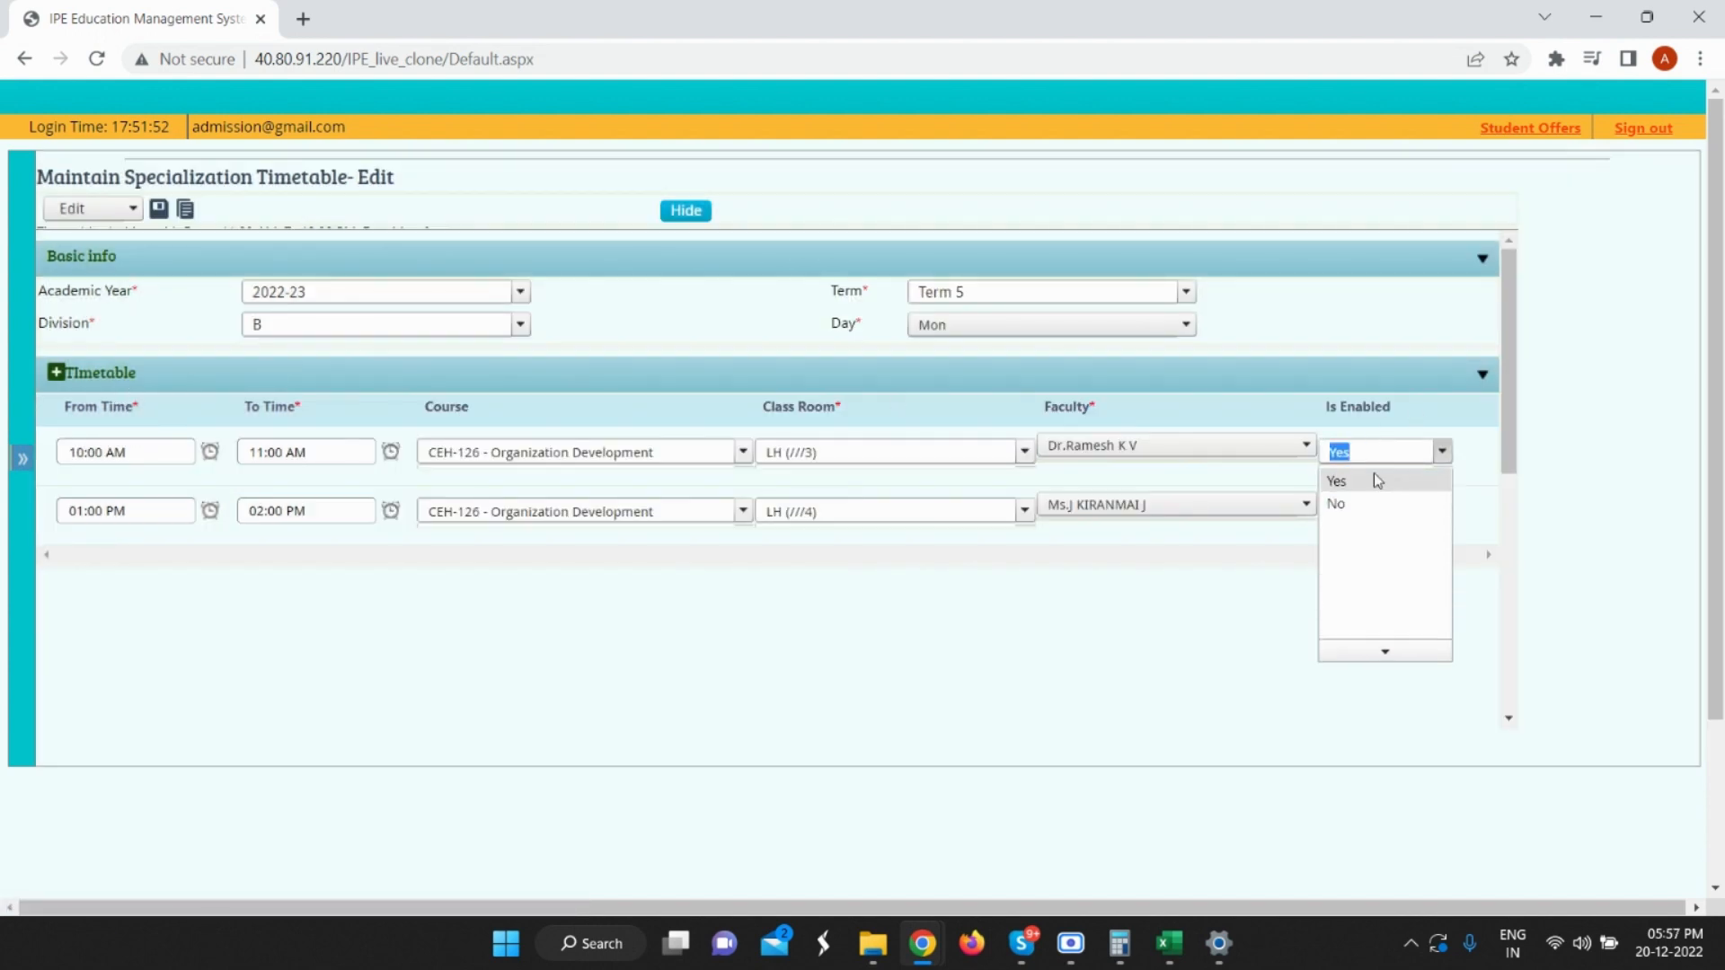
pyautogui.click(1375, 505)
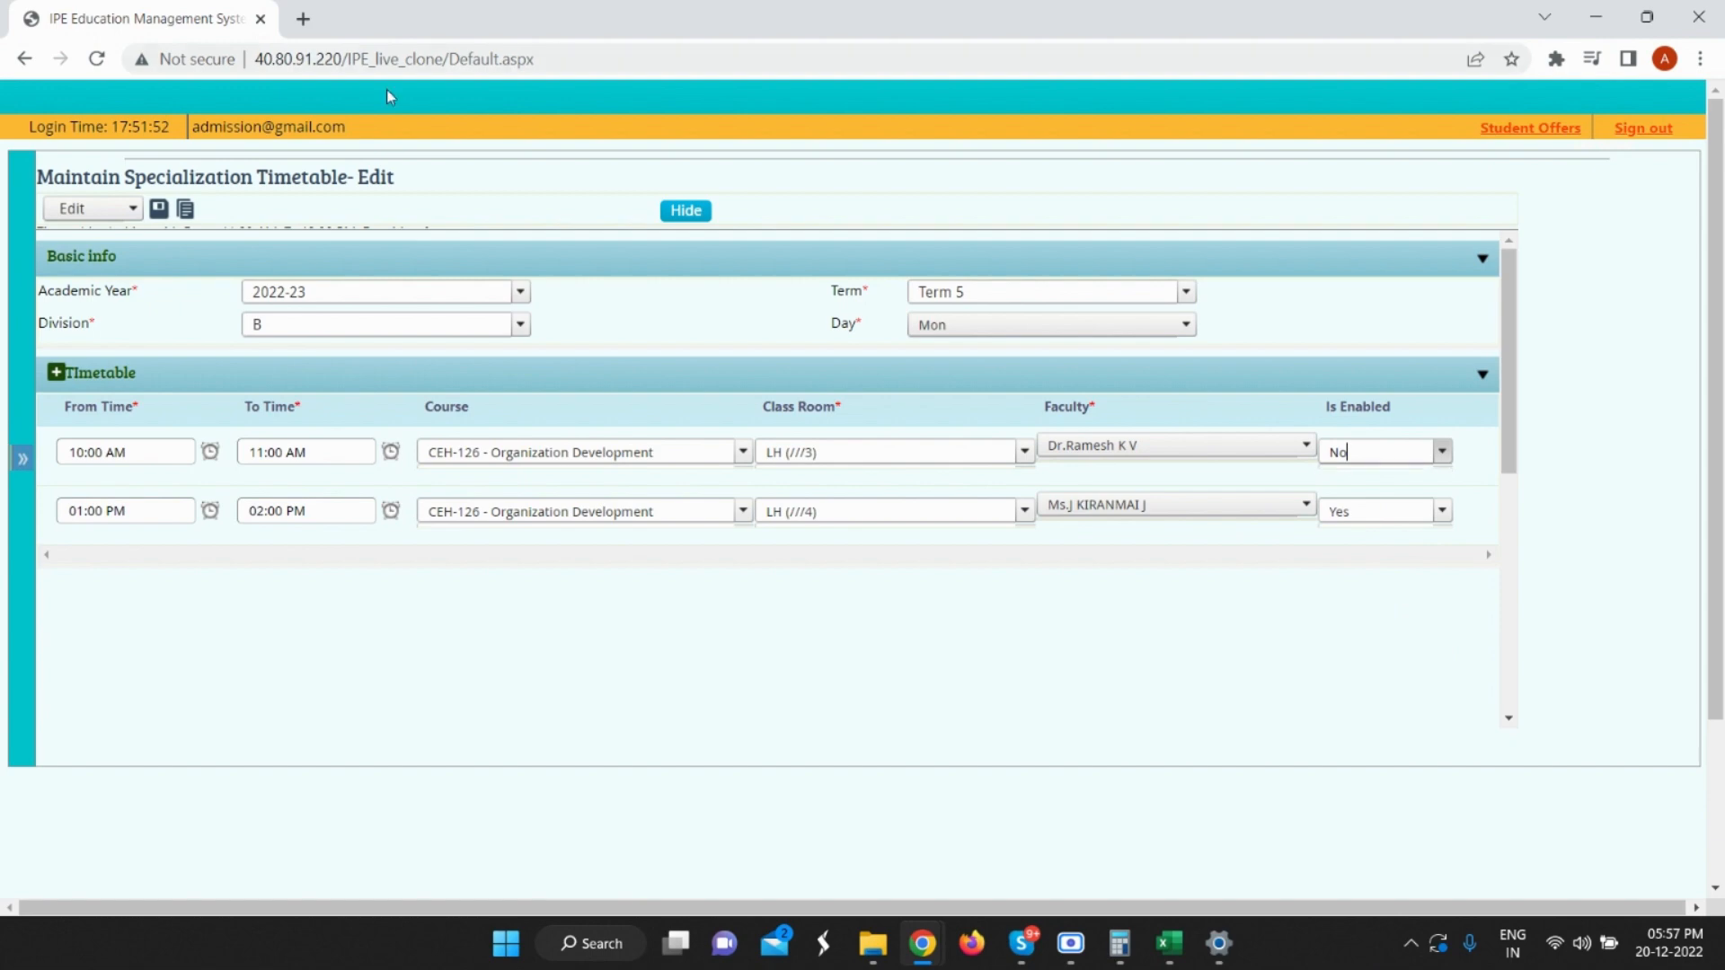
pyautogui.click(157, 212)
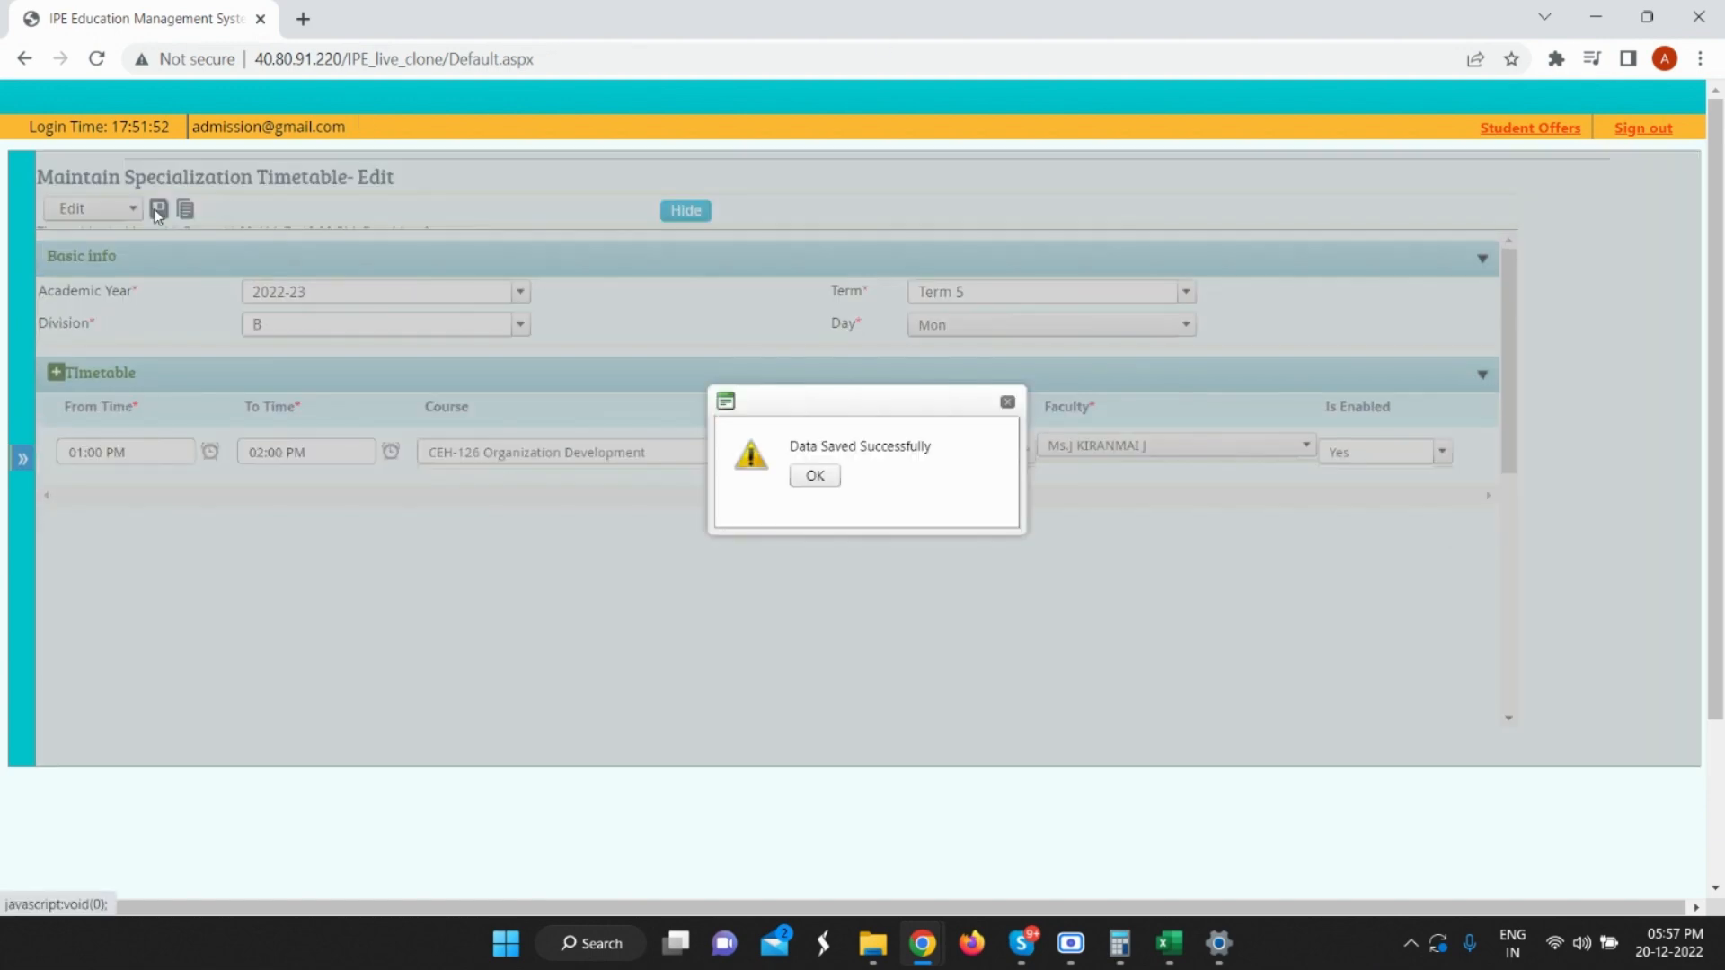
pyautogui.click(814, 478)
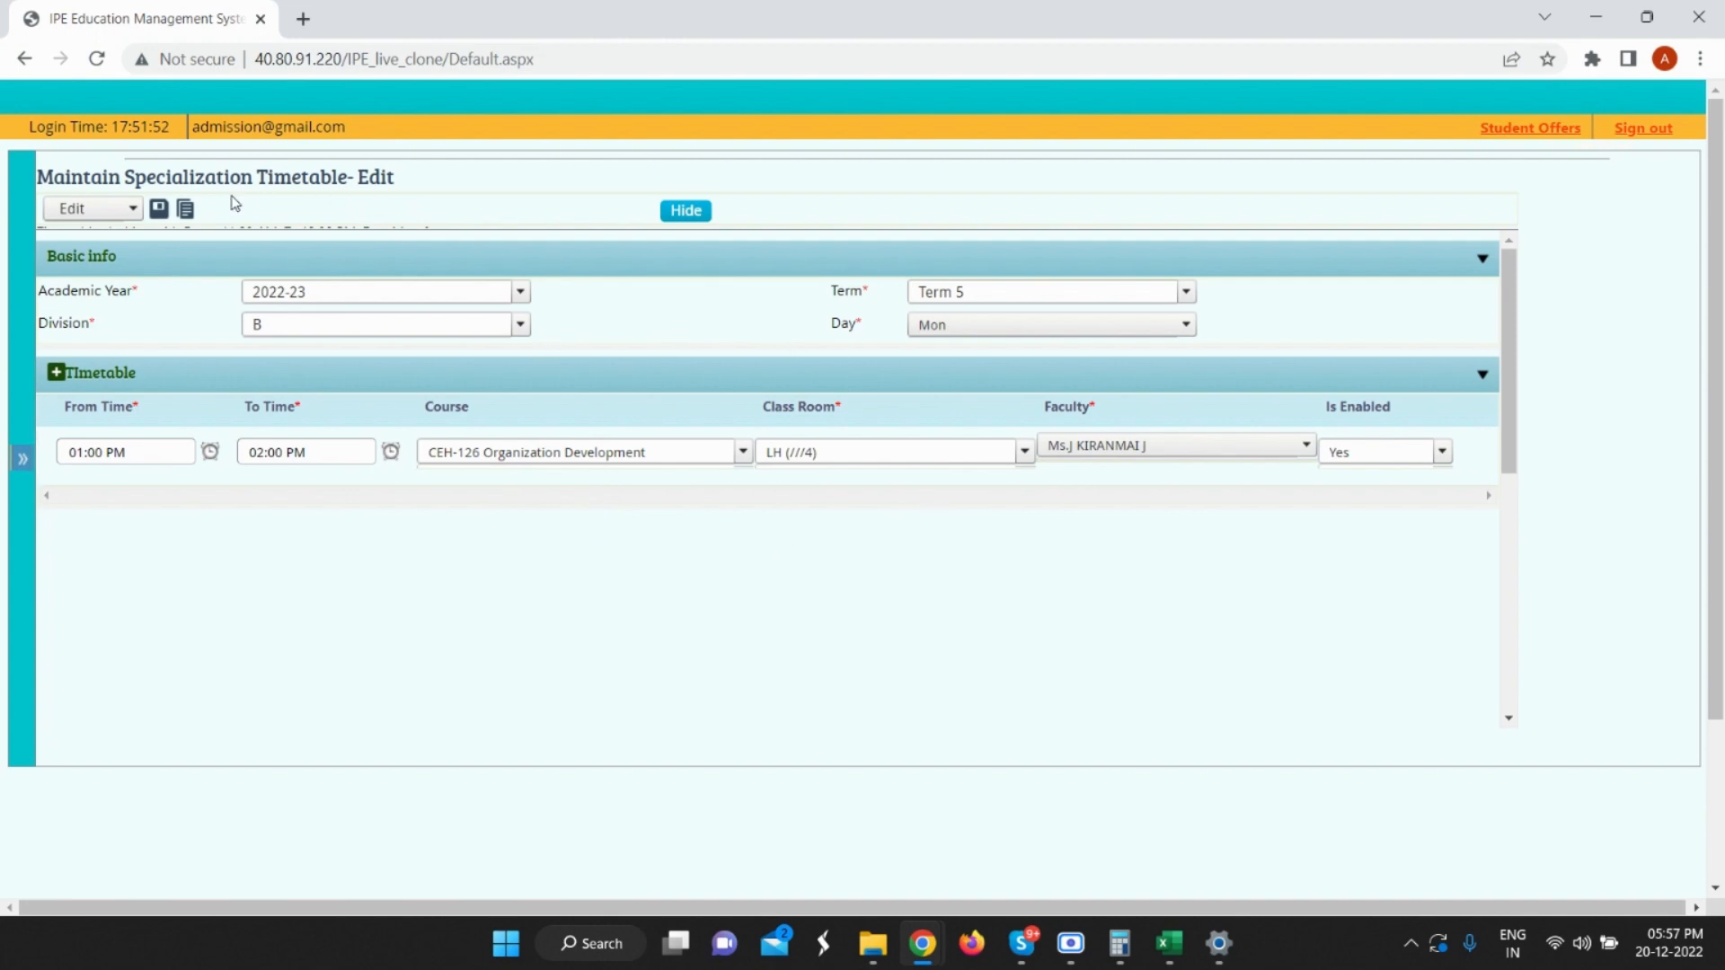
# Clone the division B Monday specialization timetable and try to save the copy for the same day.
pyautogui.click(186, 212)
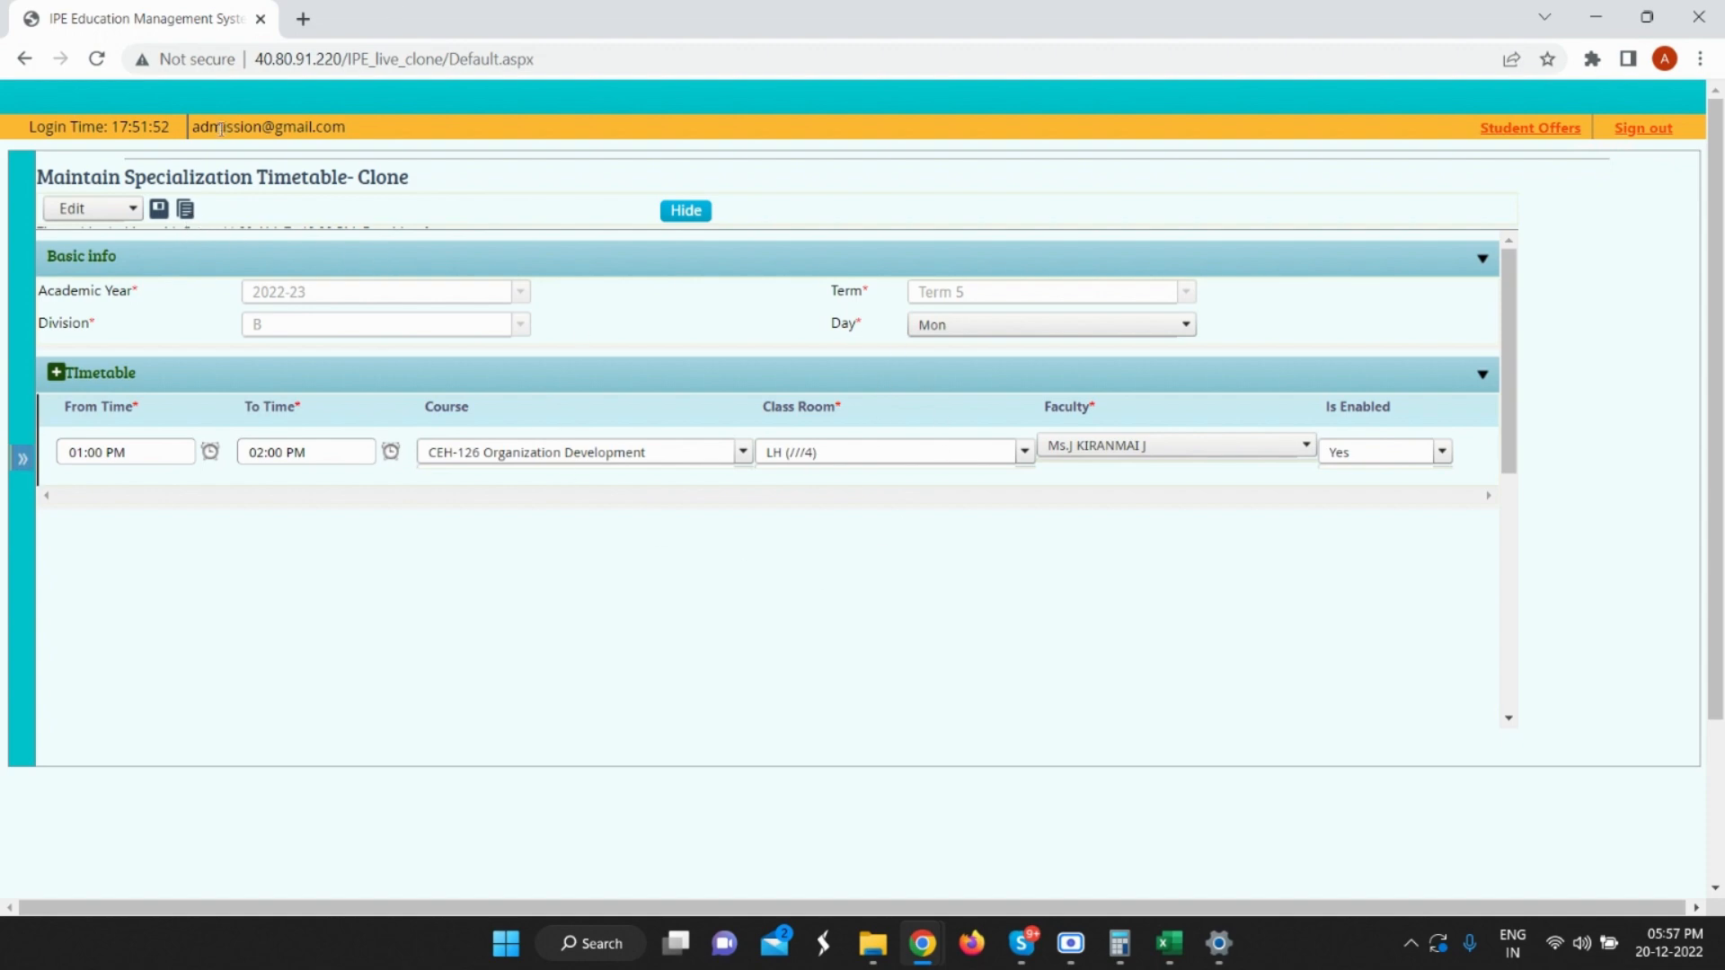
pyautogui.click(160, 212)
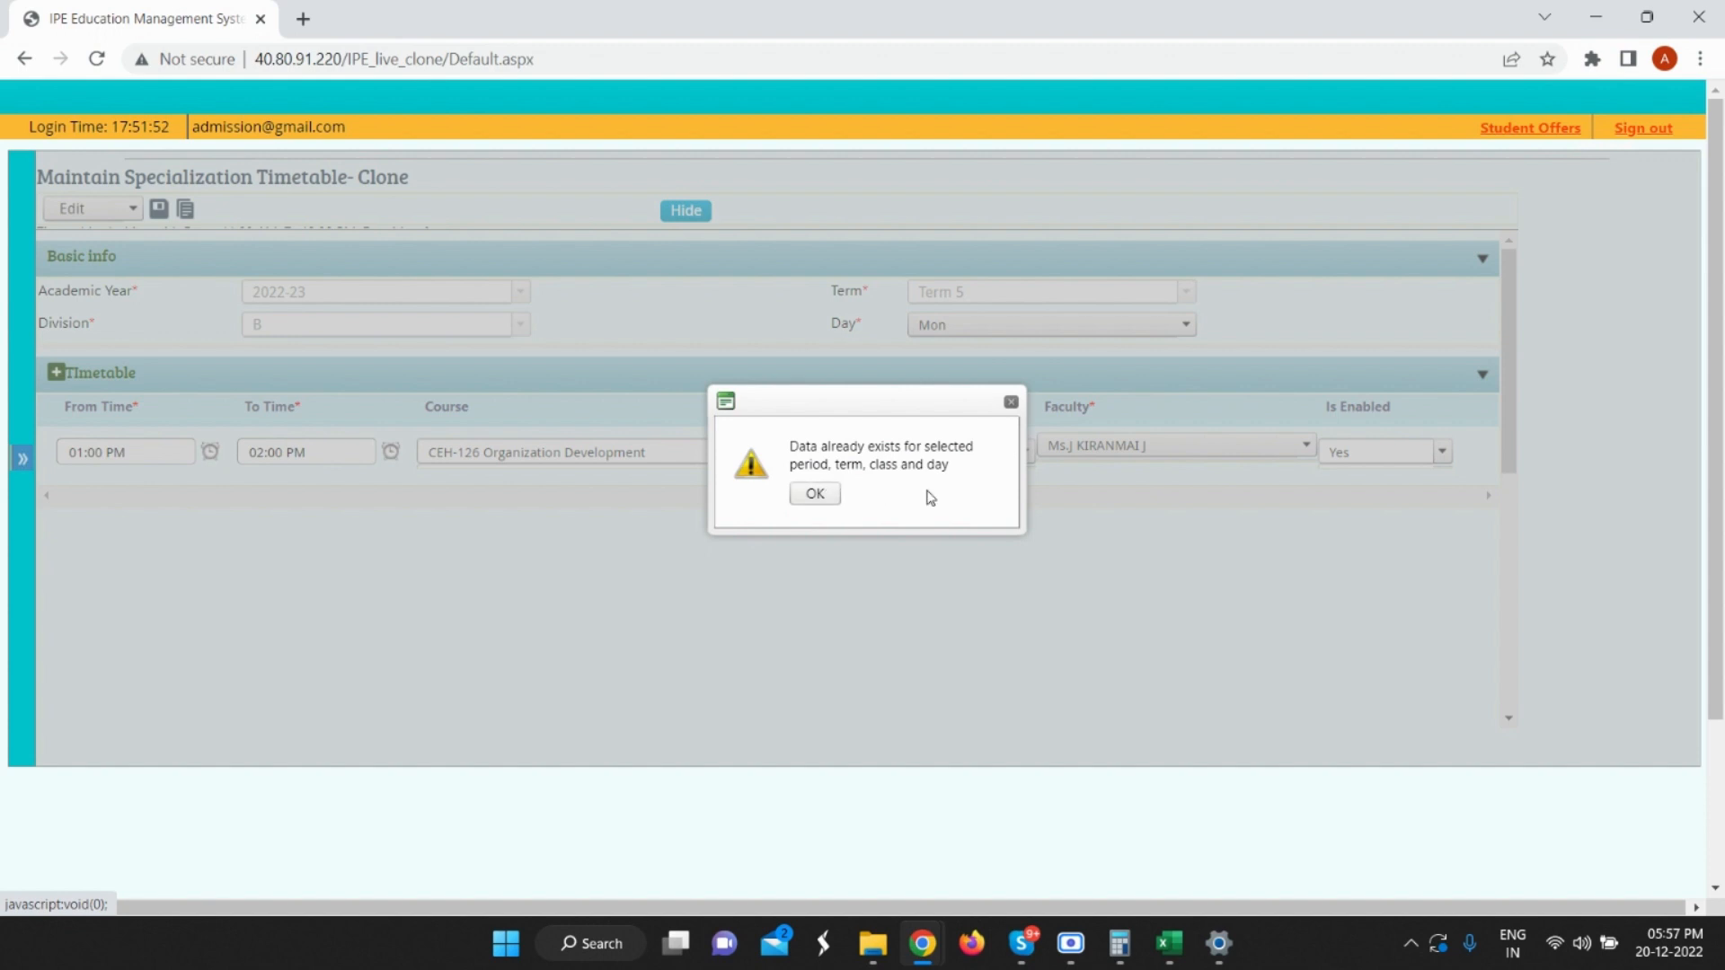
pyautogui.click(814, 495)
# Set the cloned division B timetable's day to Tue and save it.
pyautogui.click(976, 335)
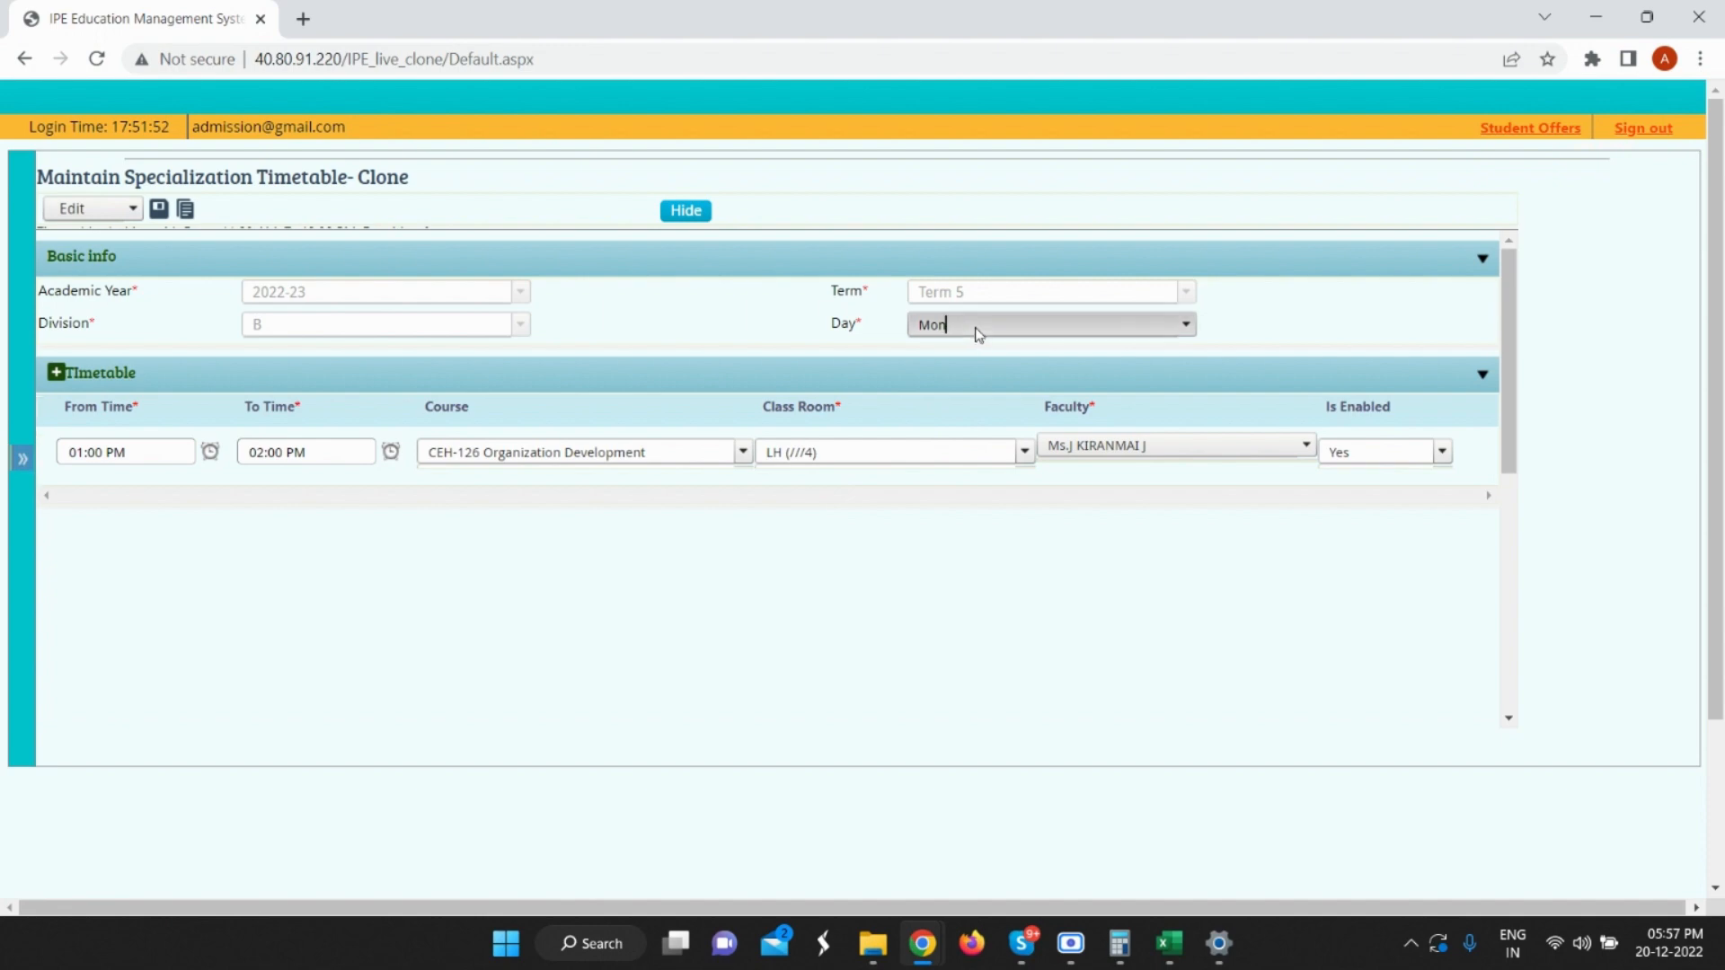
pyautogui.click(1004, 417)
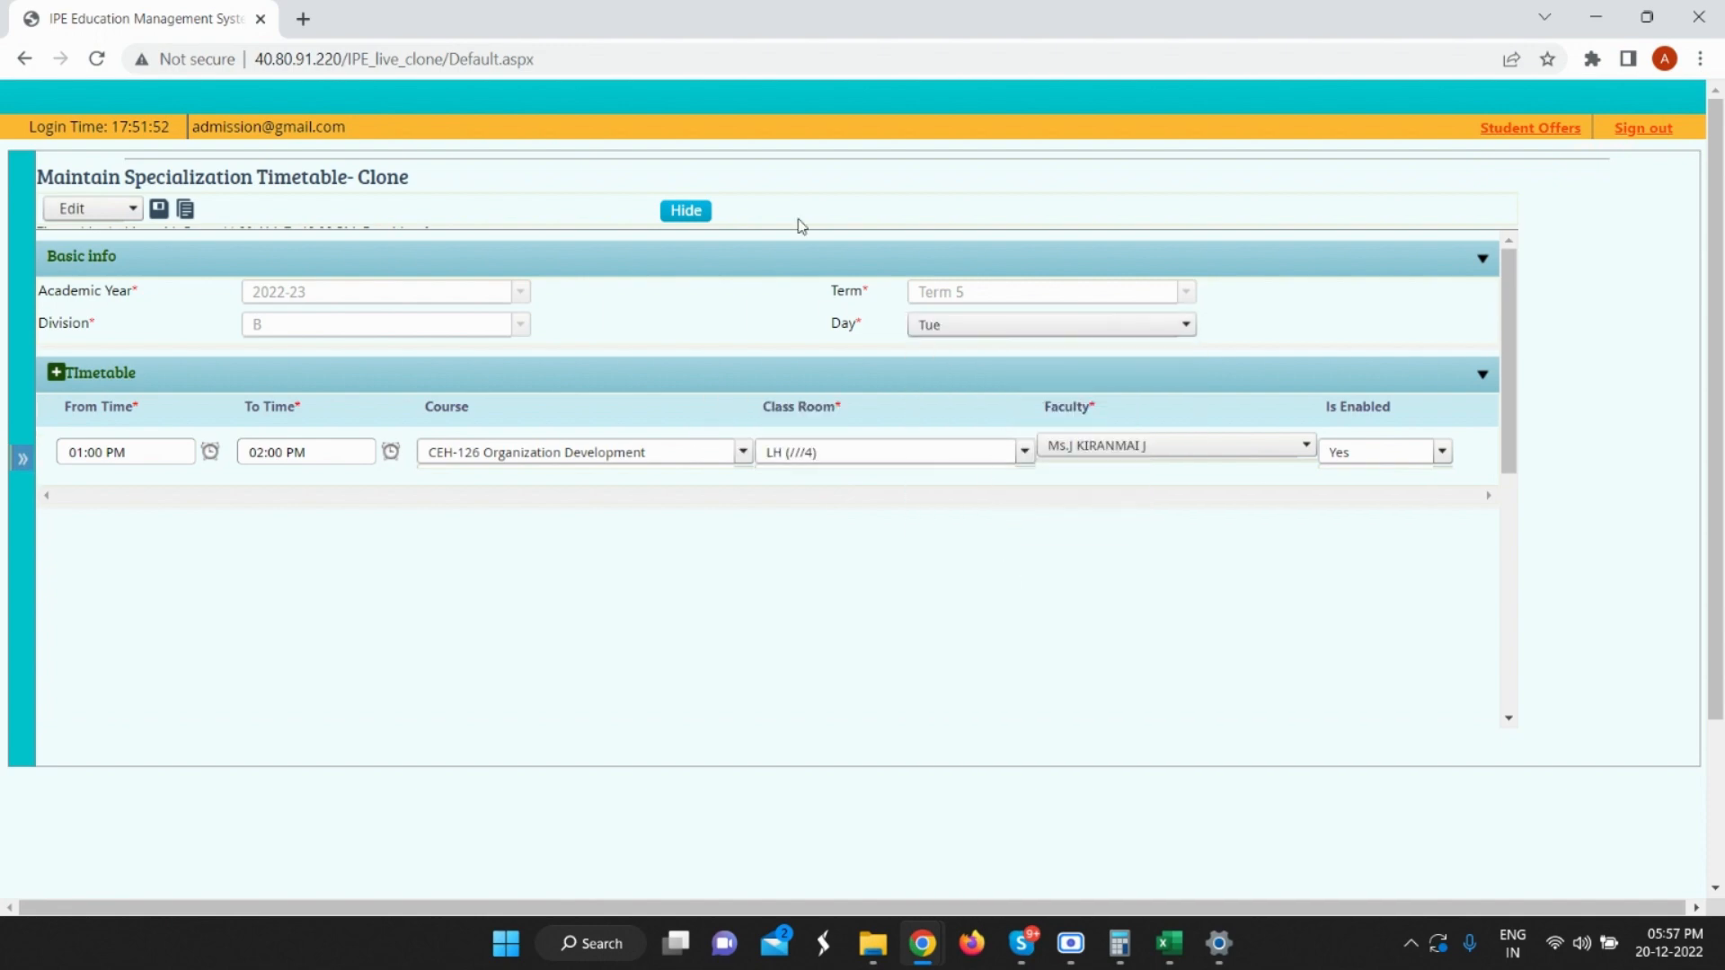
pyautogui.click(163, 212)
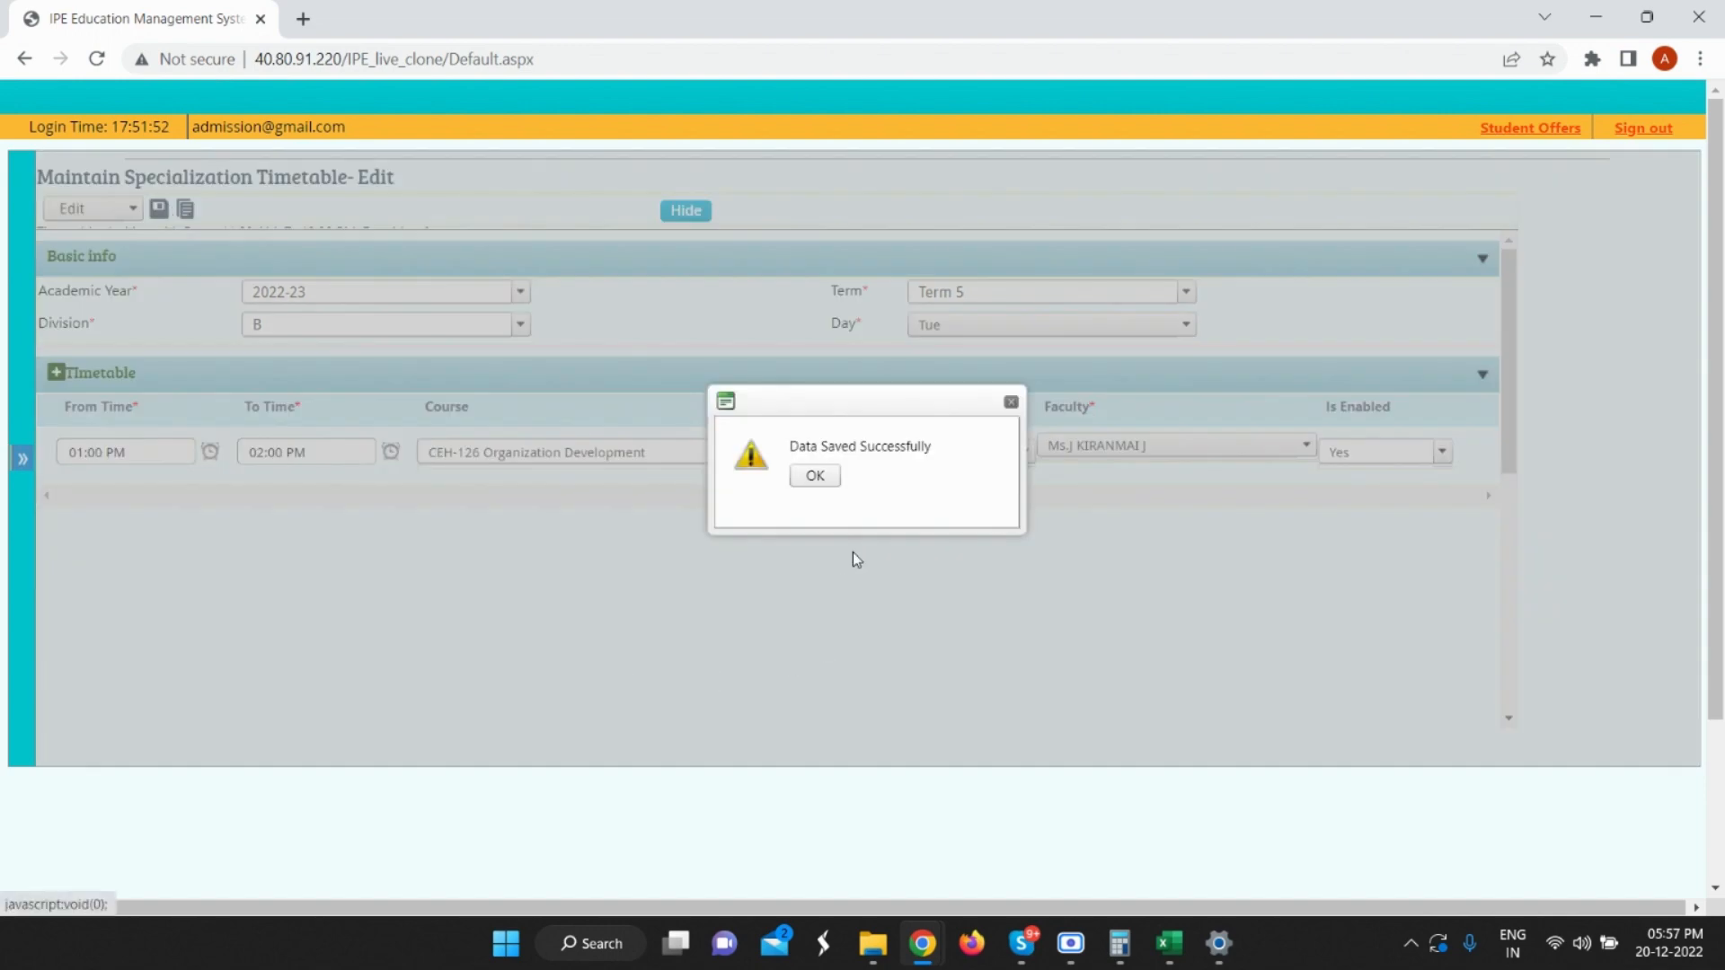
pyautogui.click(813, 477)
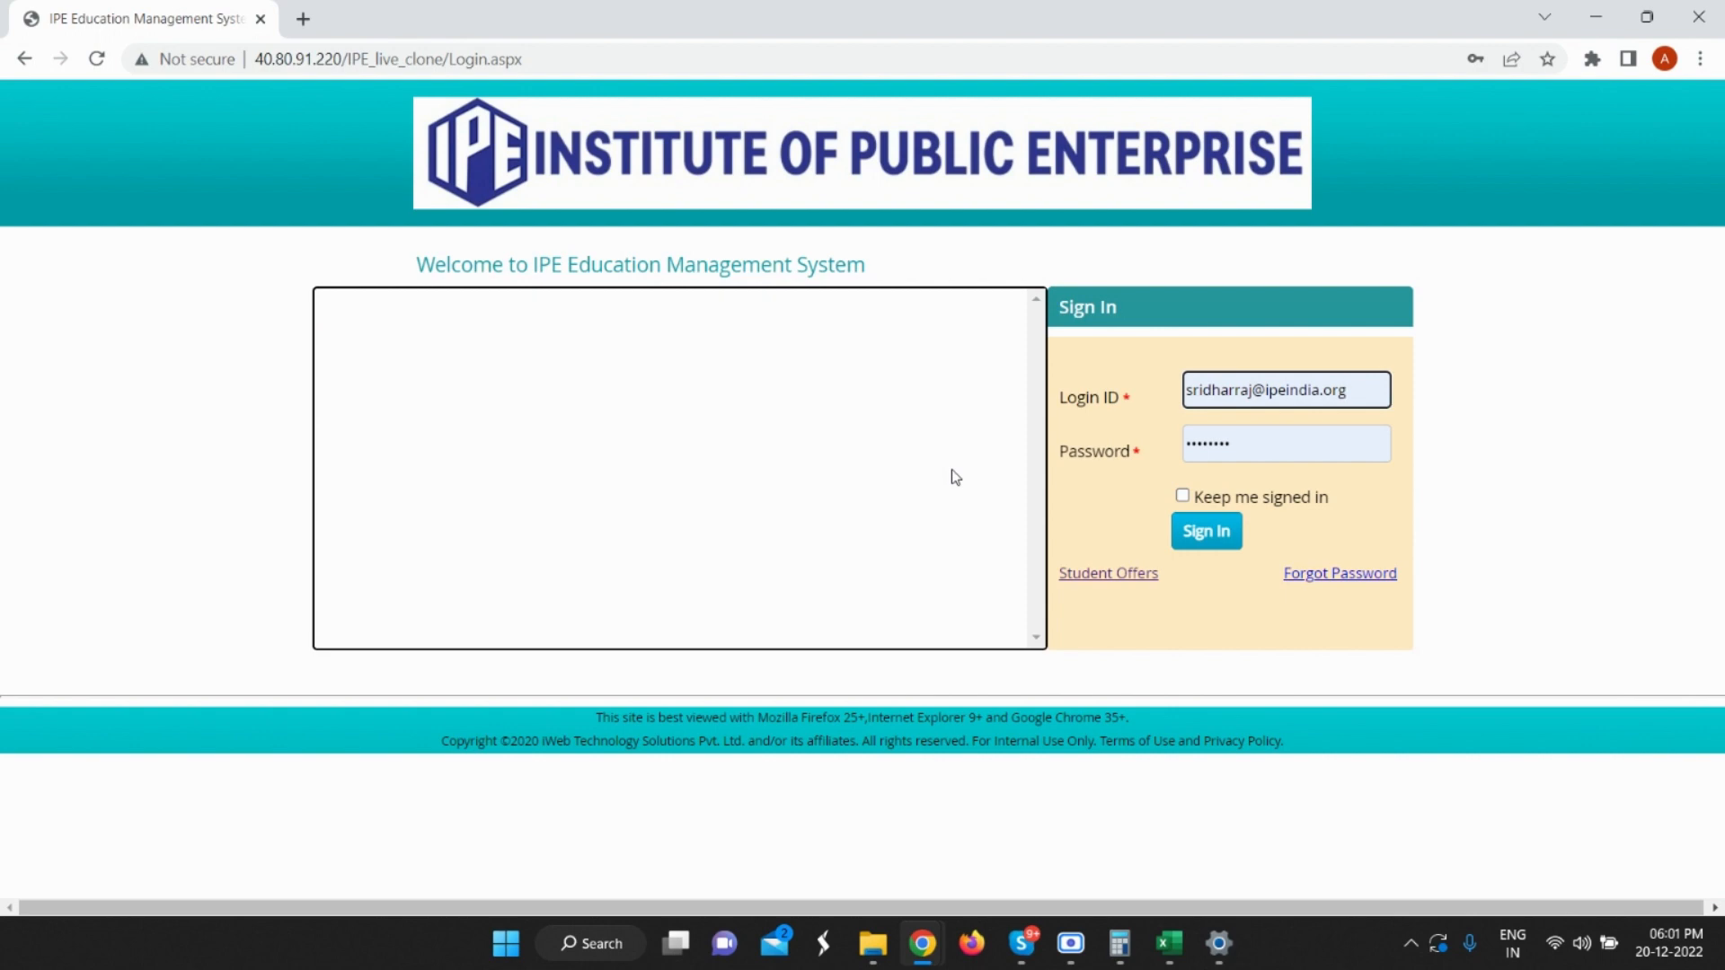
# Sign in with the prefilled faculty account and open the attendance for Monday's 10:00-11:00 C-150 class from the faculty's own timetable.
pyautogui.click(1227, 533)
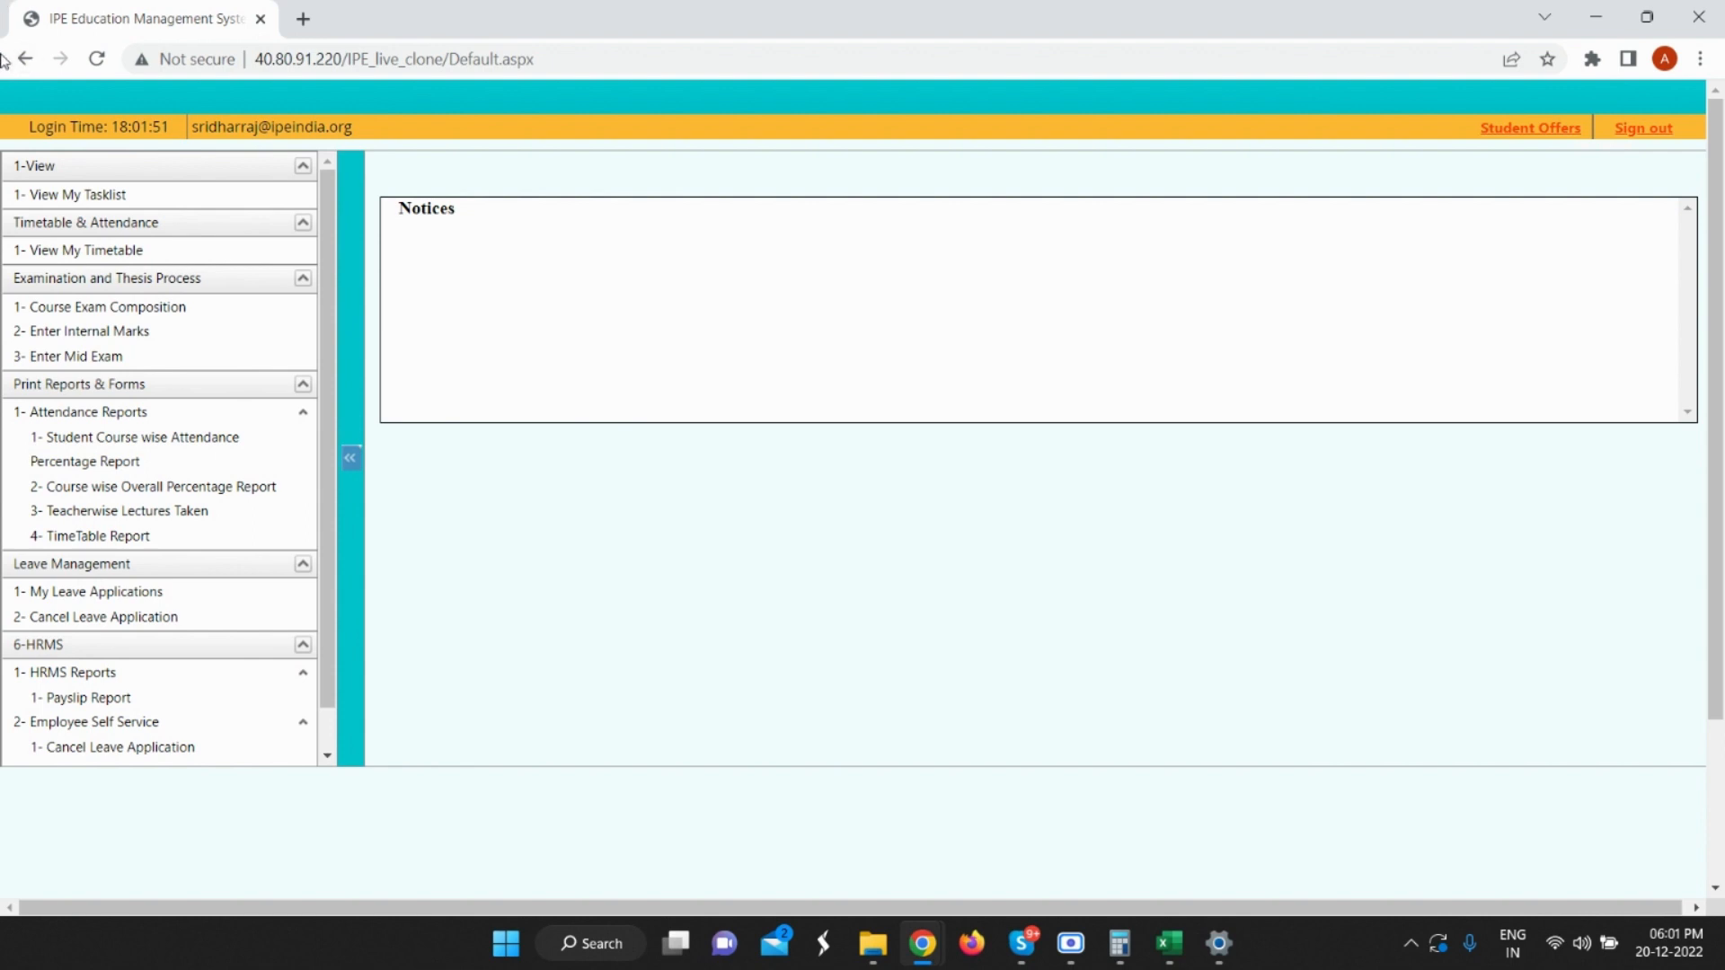
pyautogui.click(108, 250)
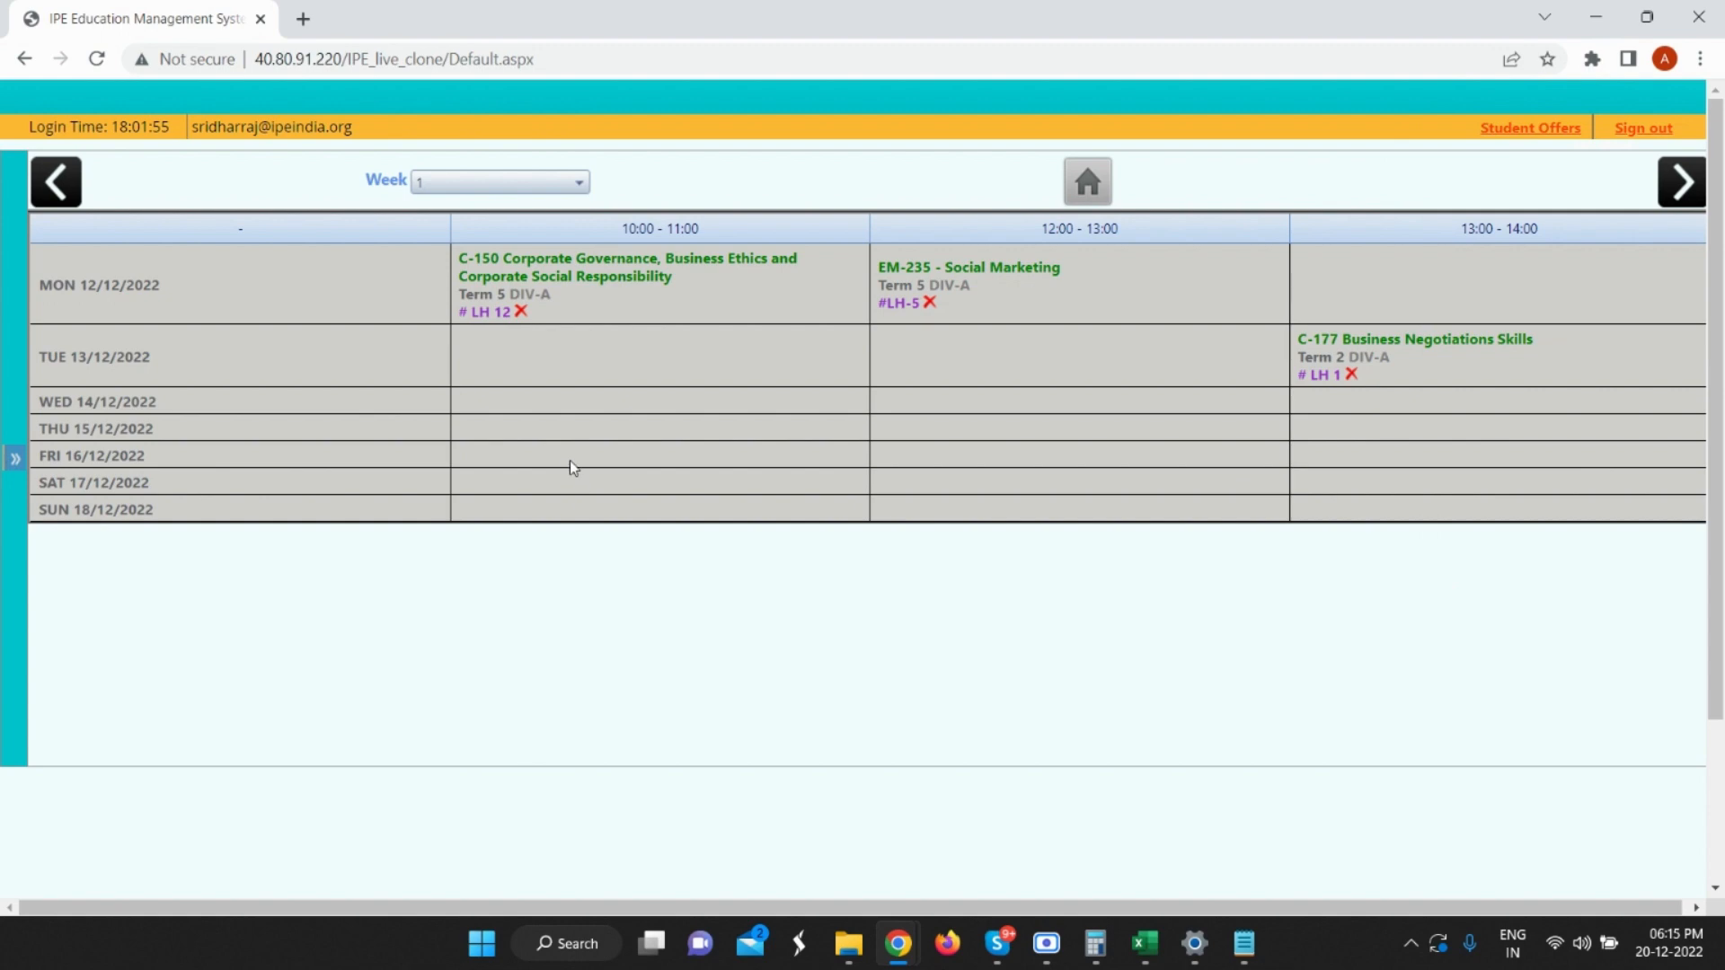
pyautogui.click(692, 289)
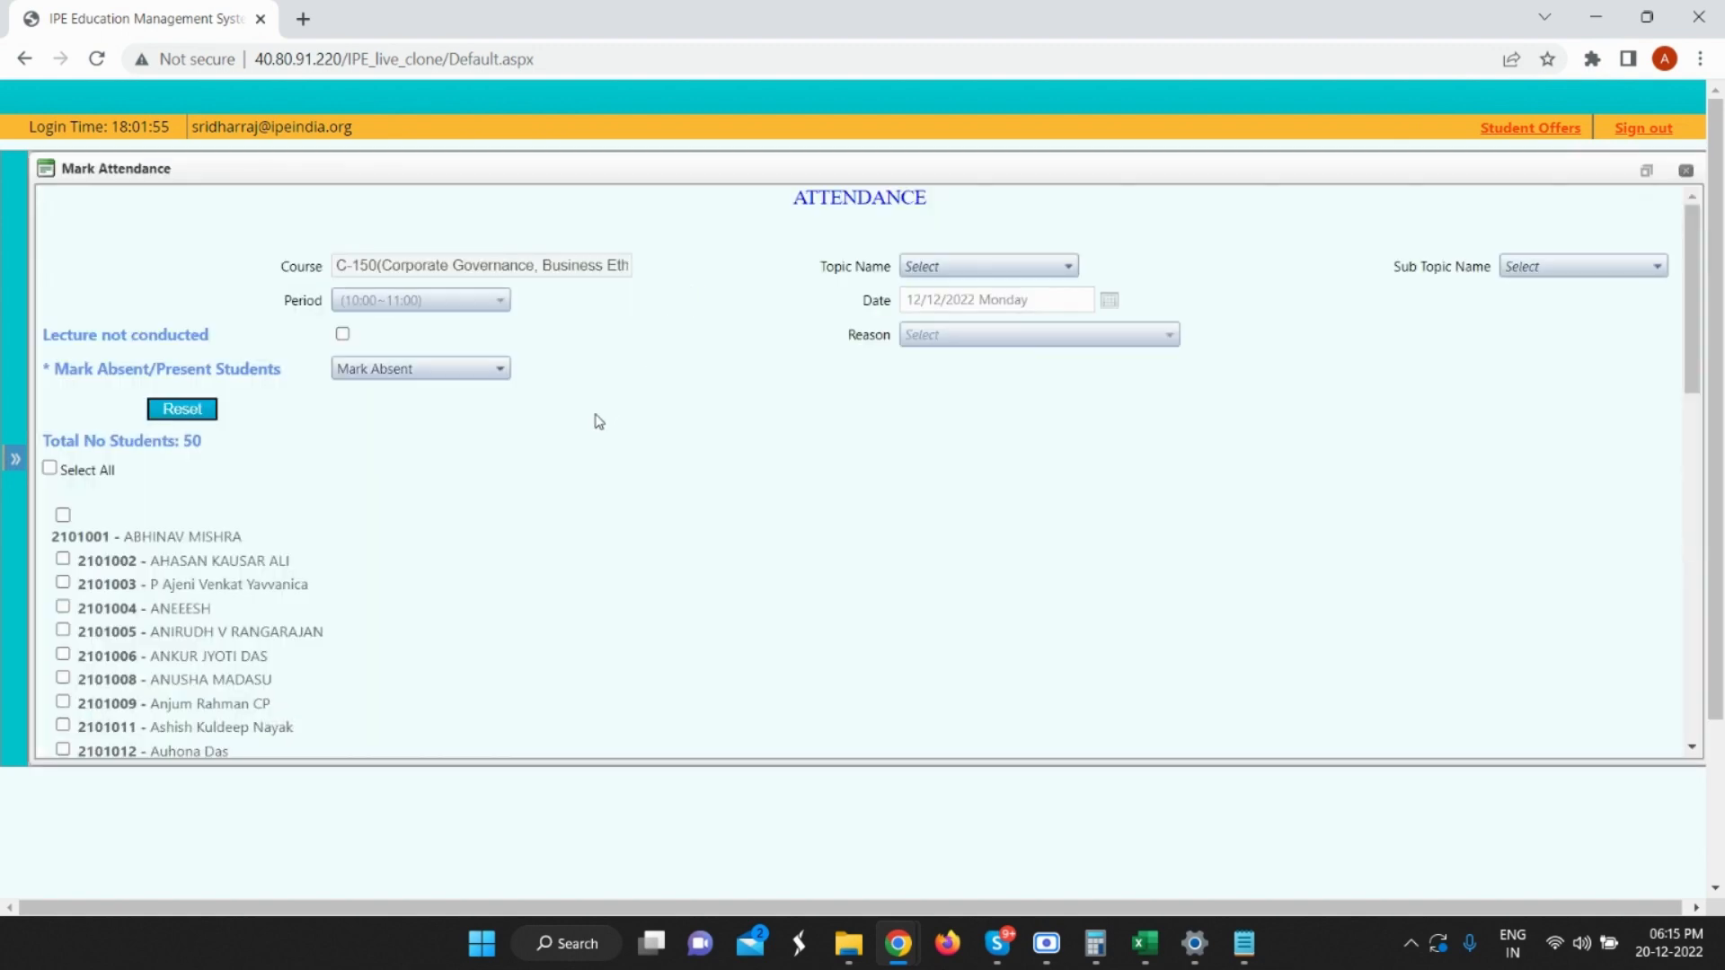
# Review the attendance form and choose Mark Absent as the marking mode for the C-150 class.
pyautogui.scroll(-1, 228, 514)
pyautogui.scroll(1, 225, 576)
pyautogui.click(438, 372)
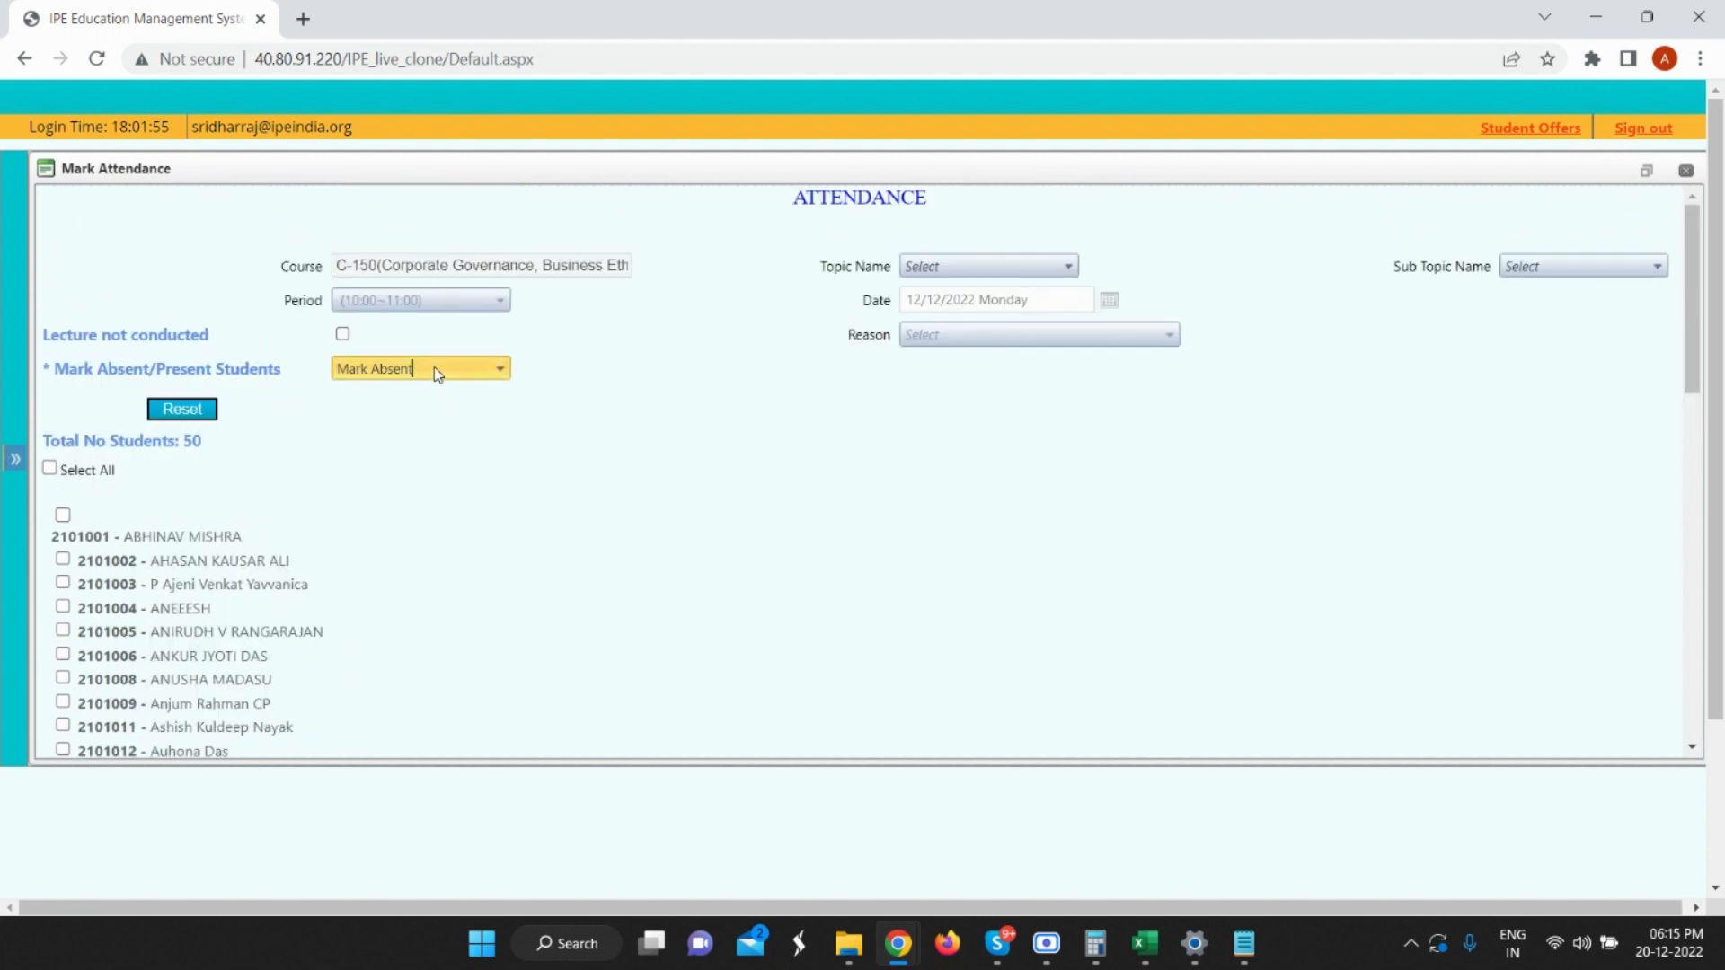
pyautogui.click(431, 375)
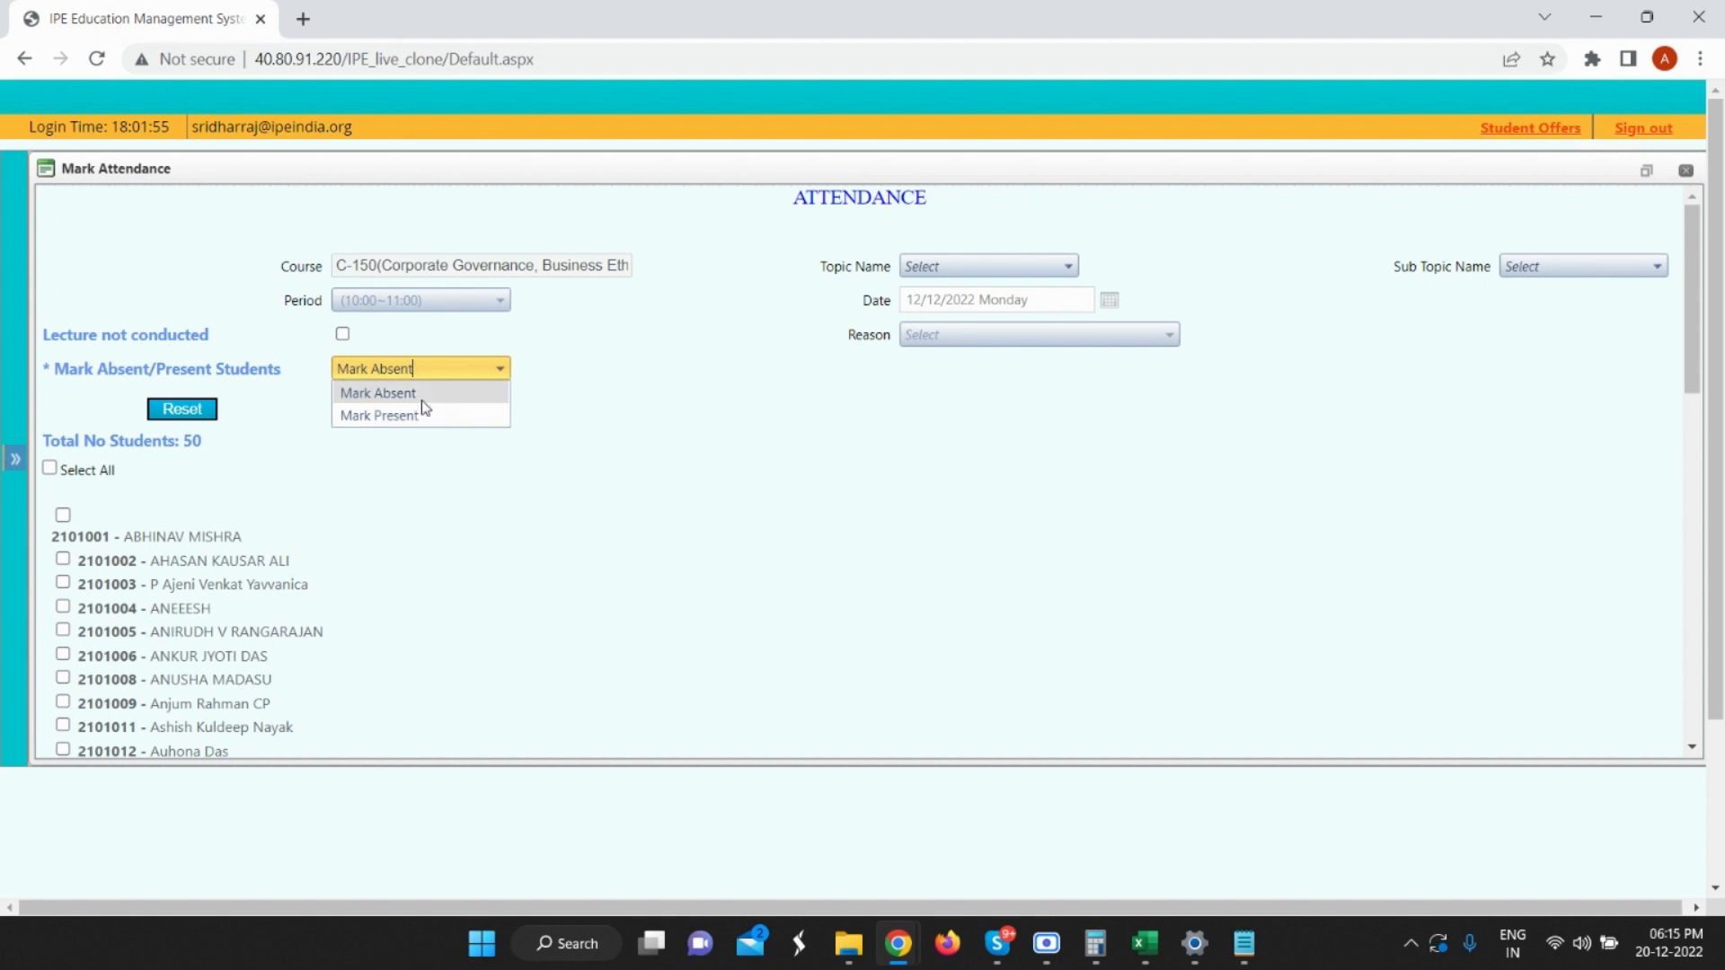
pyautogui.click(416, 396)
# Mark the last three listed students absent, save the C-150 attendance, and return to the timetable.
pyautogui.scroll(-6, 397, 459)
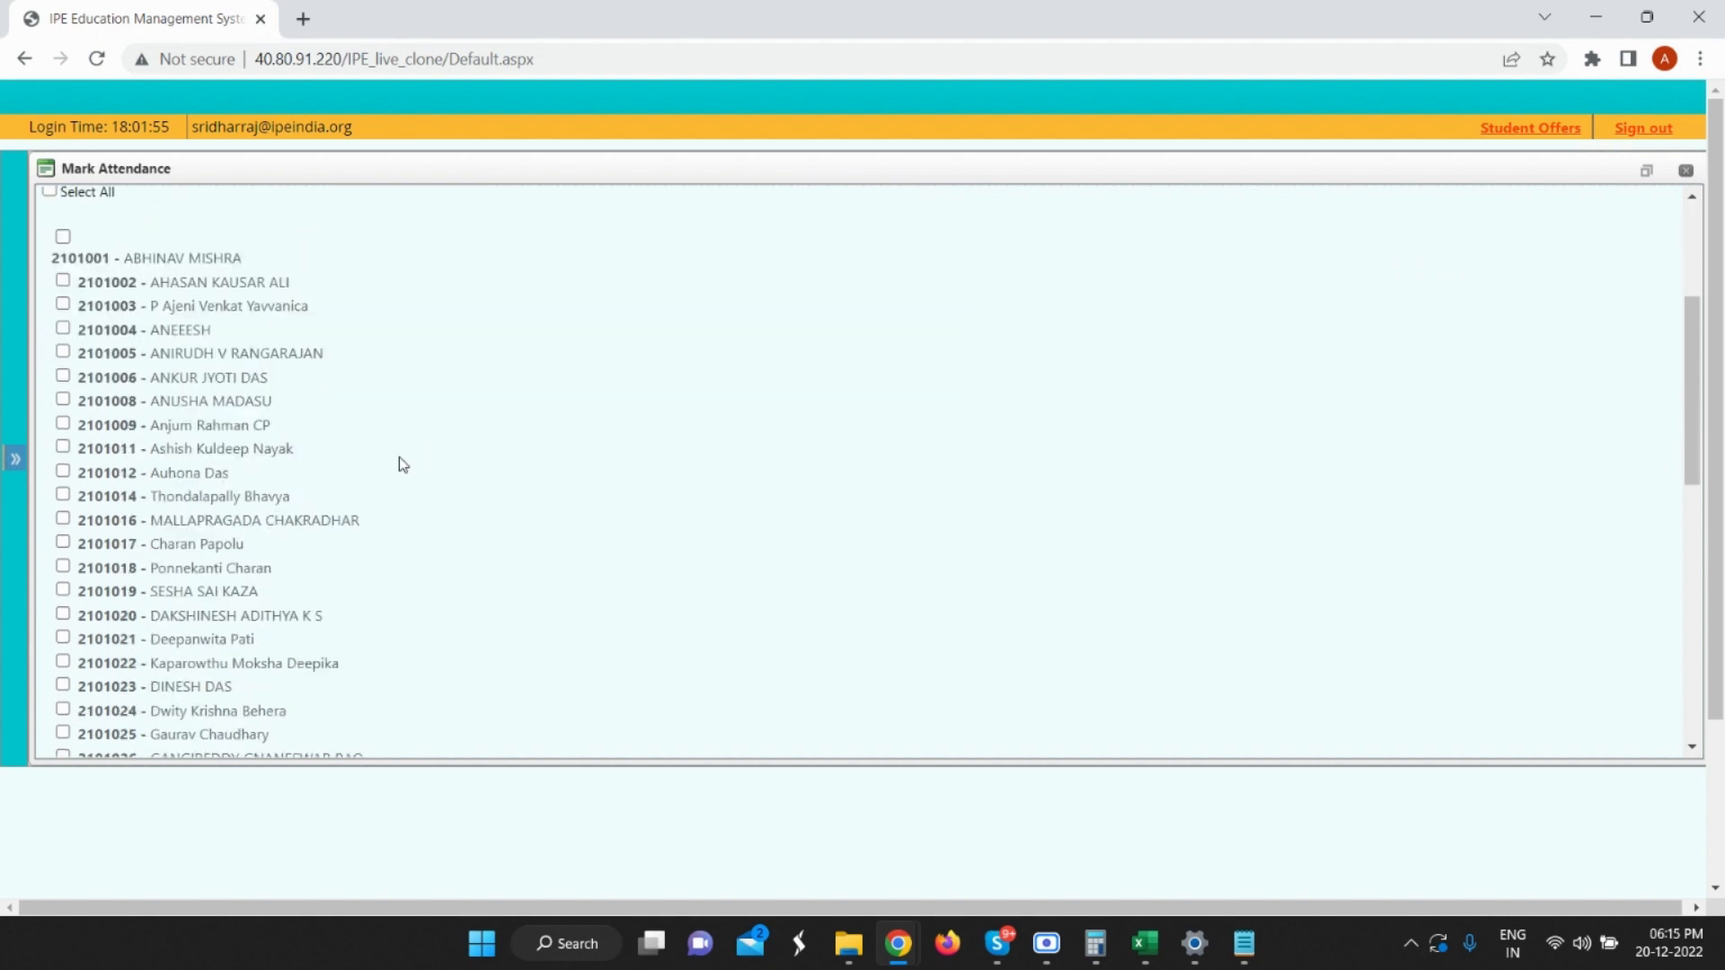
pyautogui.scroll(-5, 284, 444)
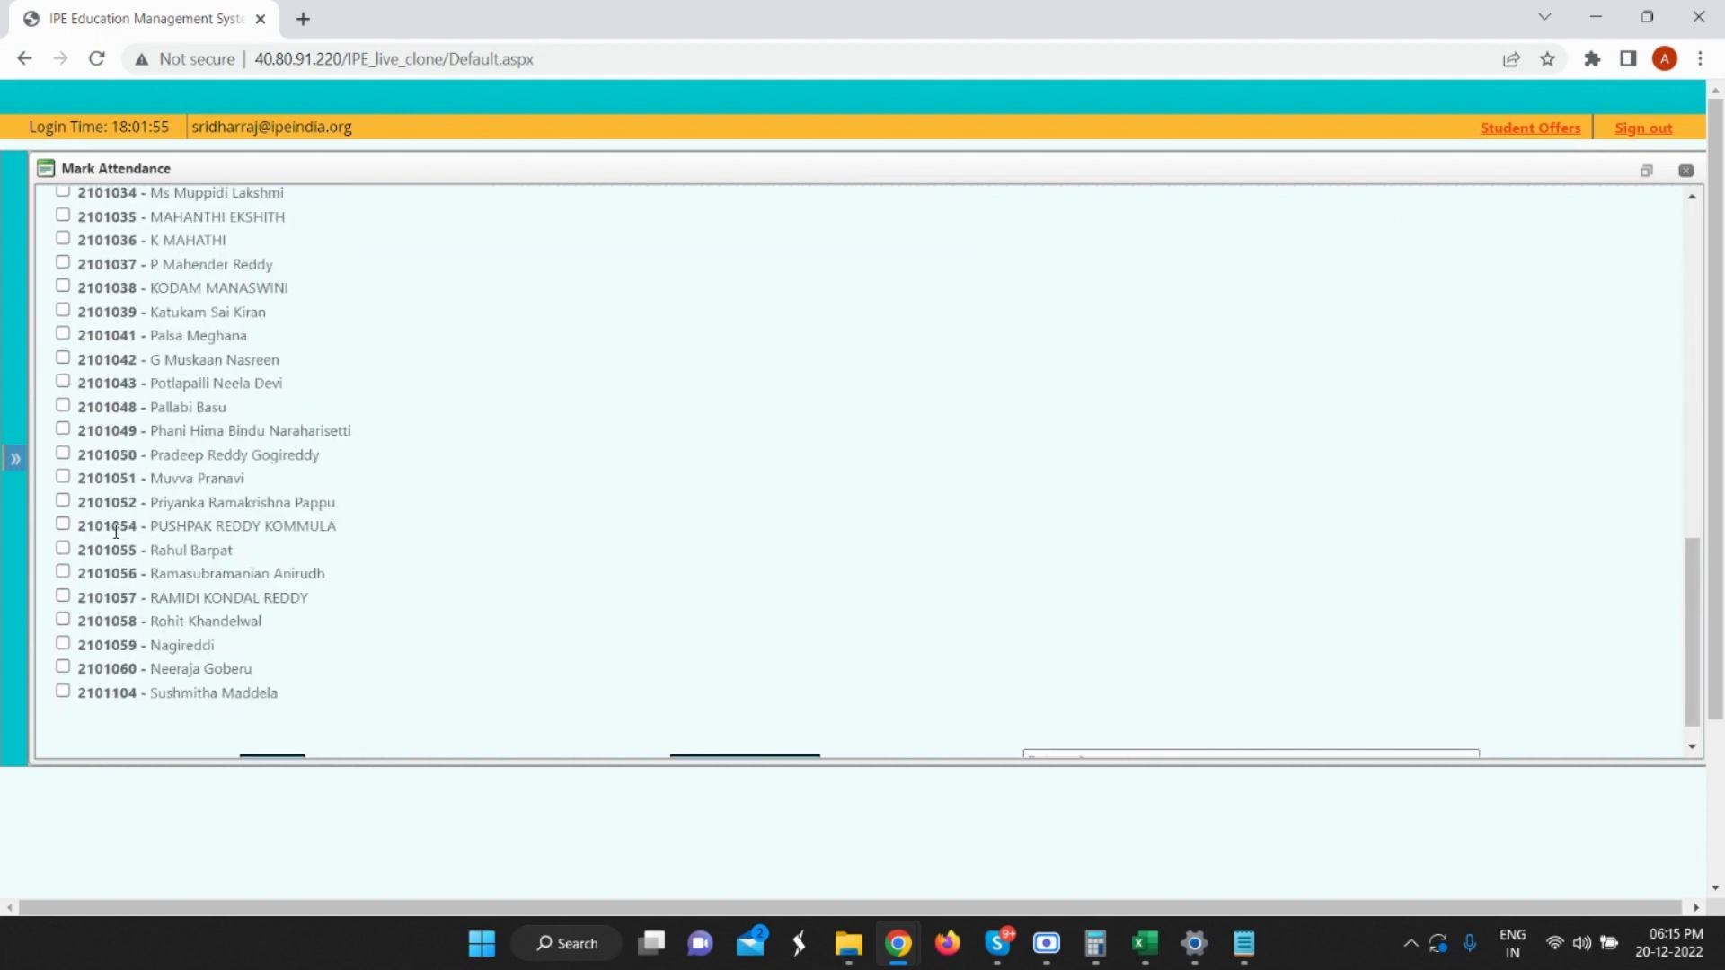
pyautogui.click(63, 643)
pyautogui.click(63, 667)
pyautogui.click(63, 692)
pyautogui.scroll(-1, 416, 462)
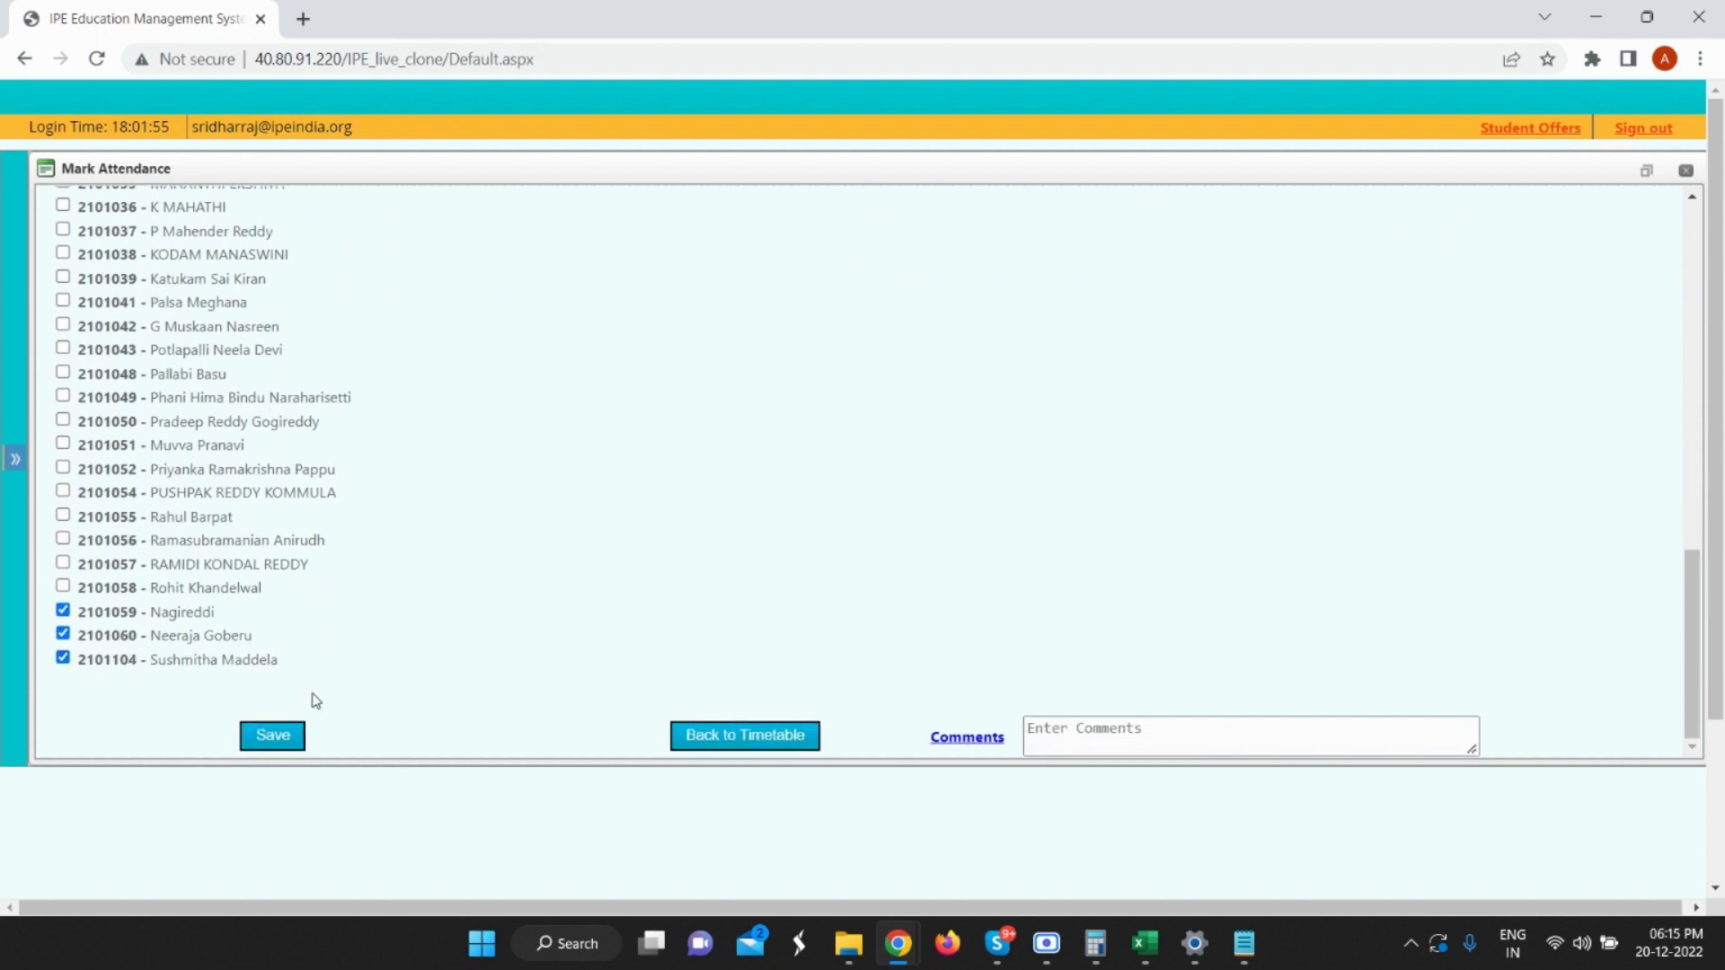
pyautogui.click(282, 746)
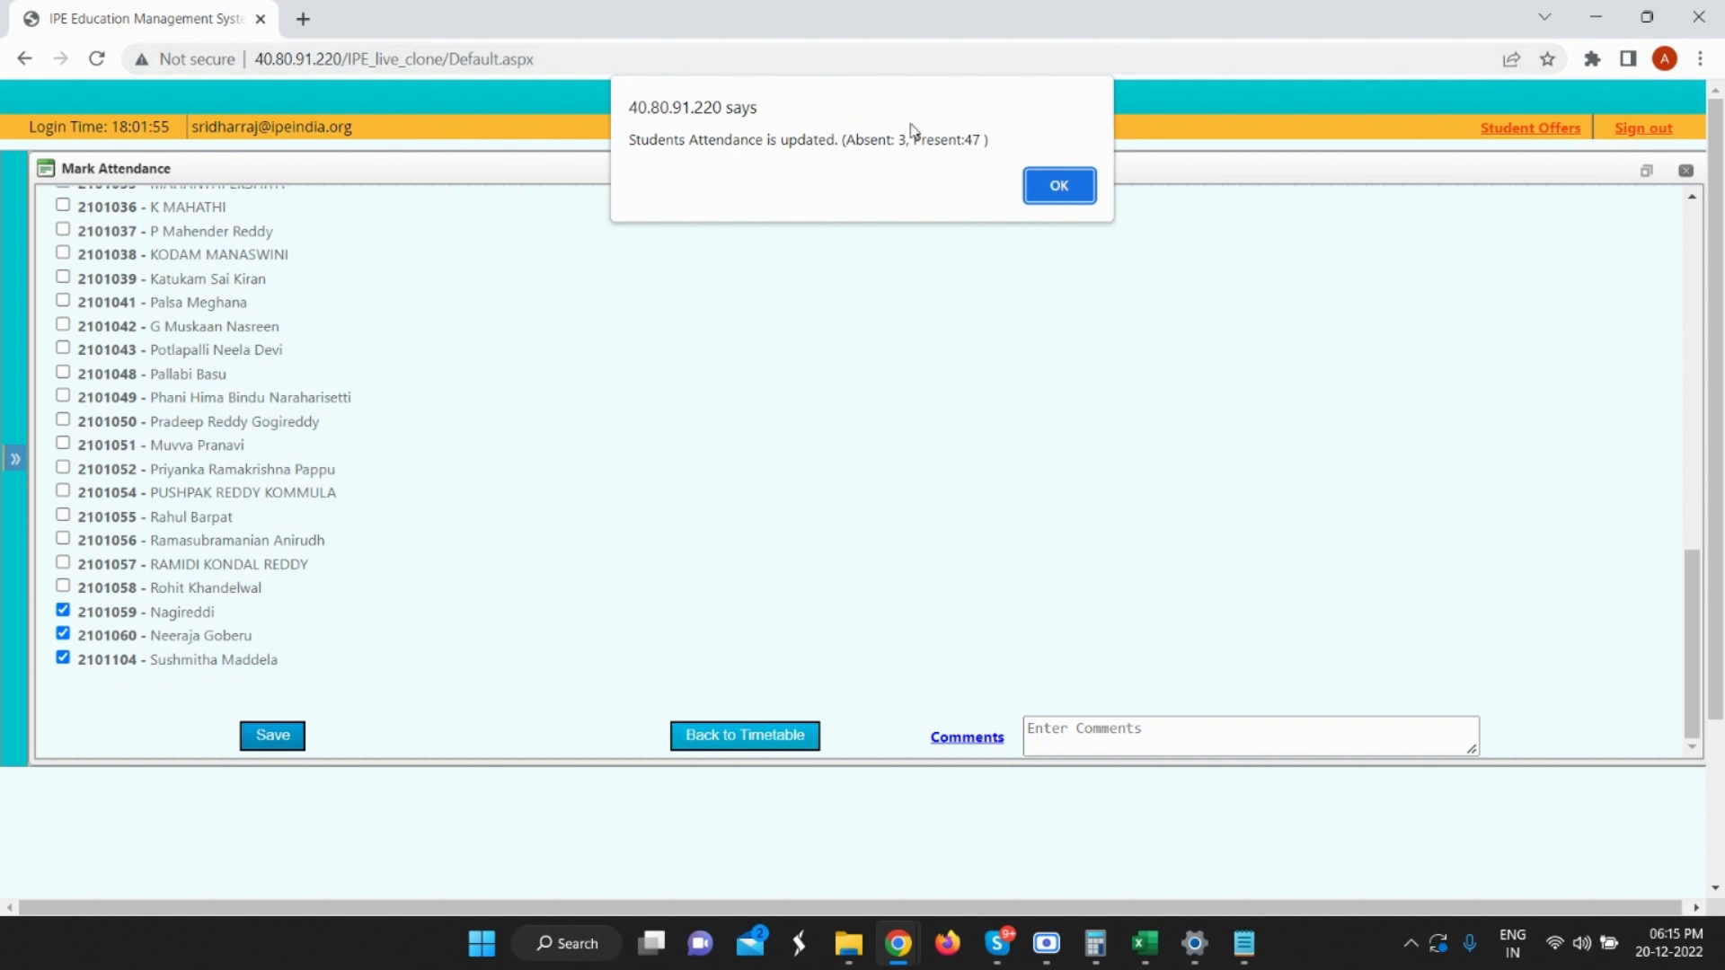
pyautogui.click(1058, 187)
pyautogui.click(753, 737)
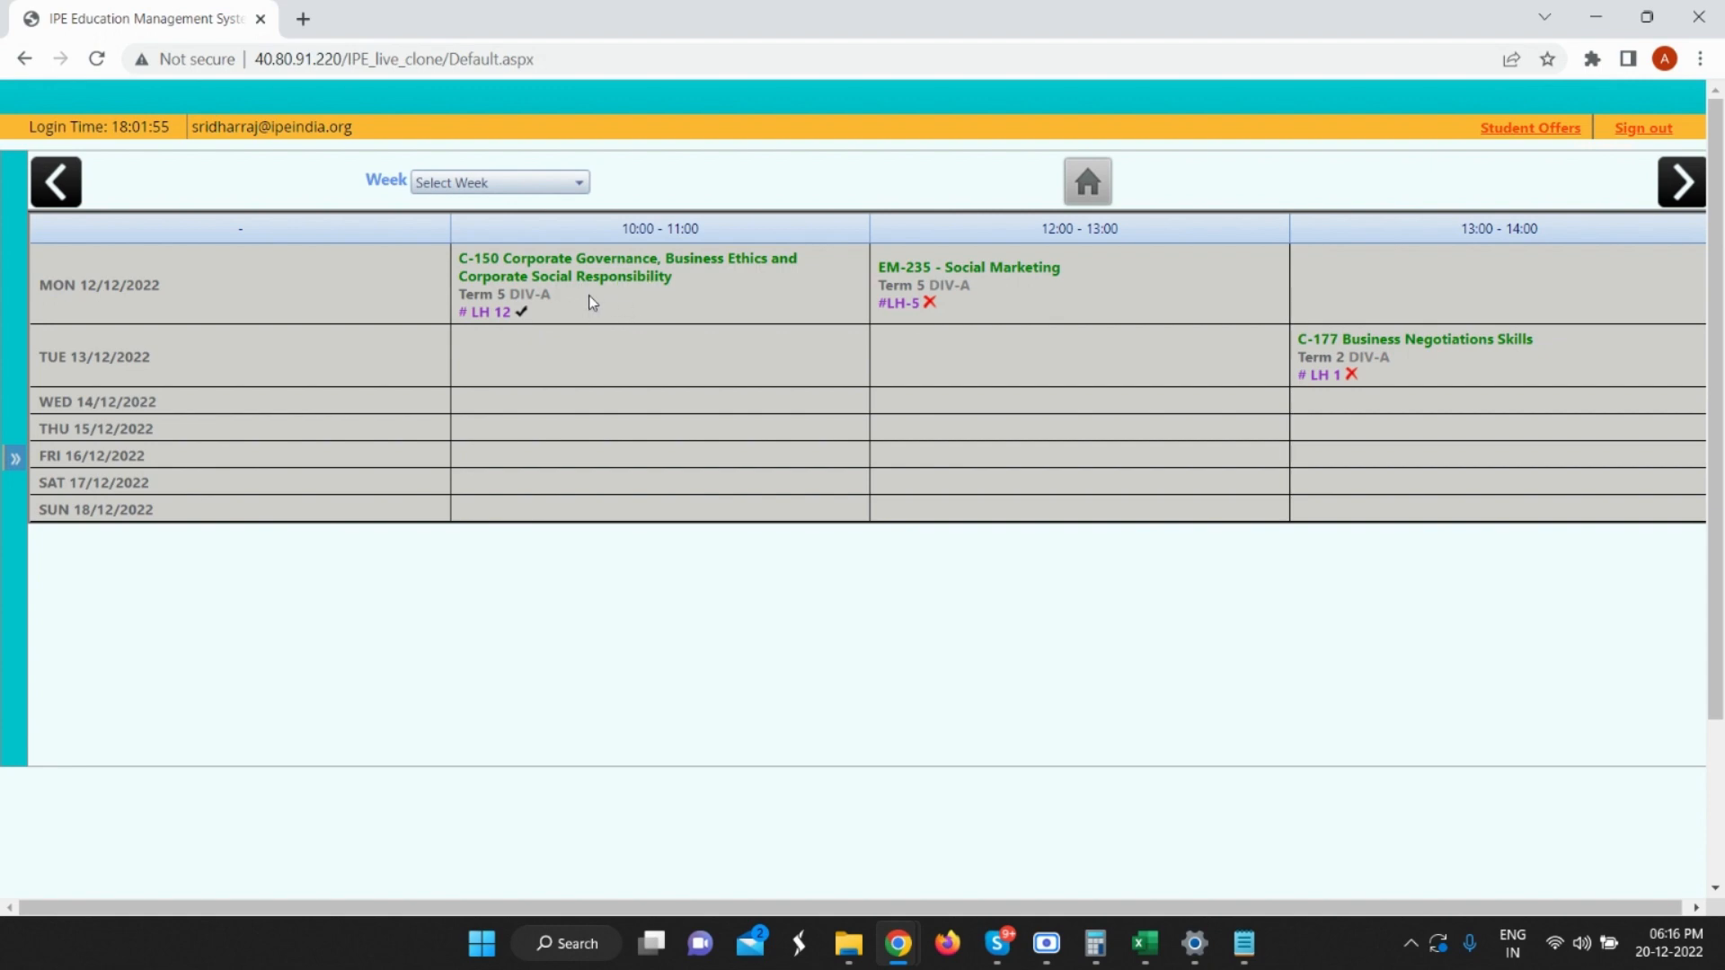
# Reopen Monday's 10:00-11:00 C-150 attendance and mark the first three listed students absent.
pyautogui.click(660, 282)
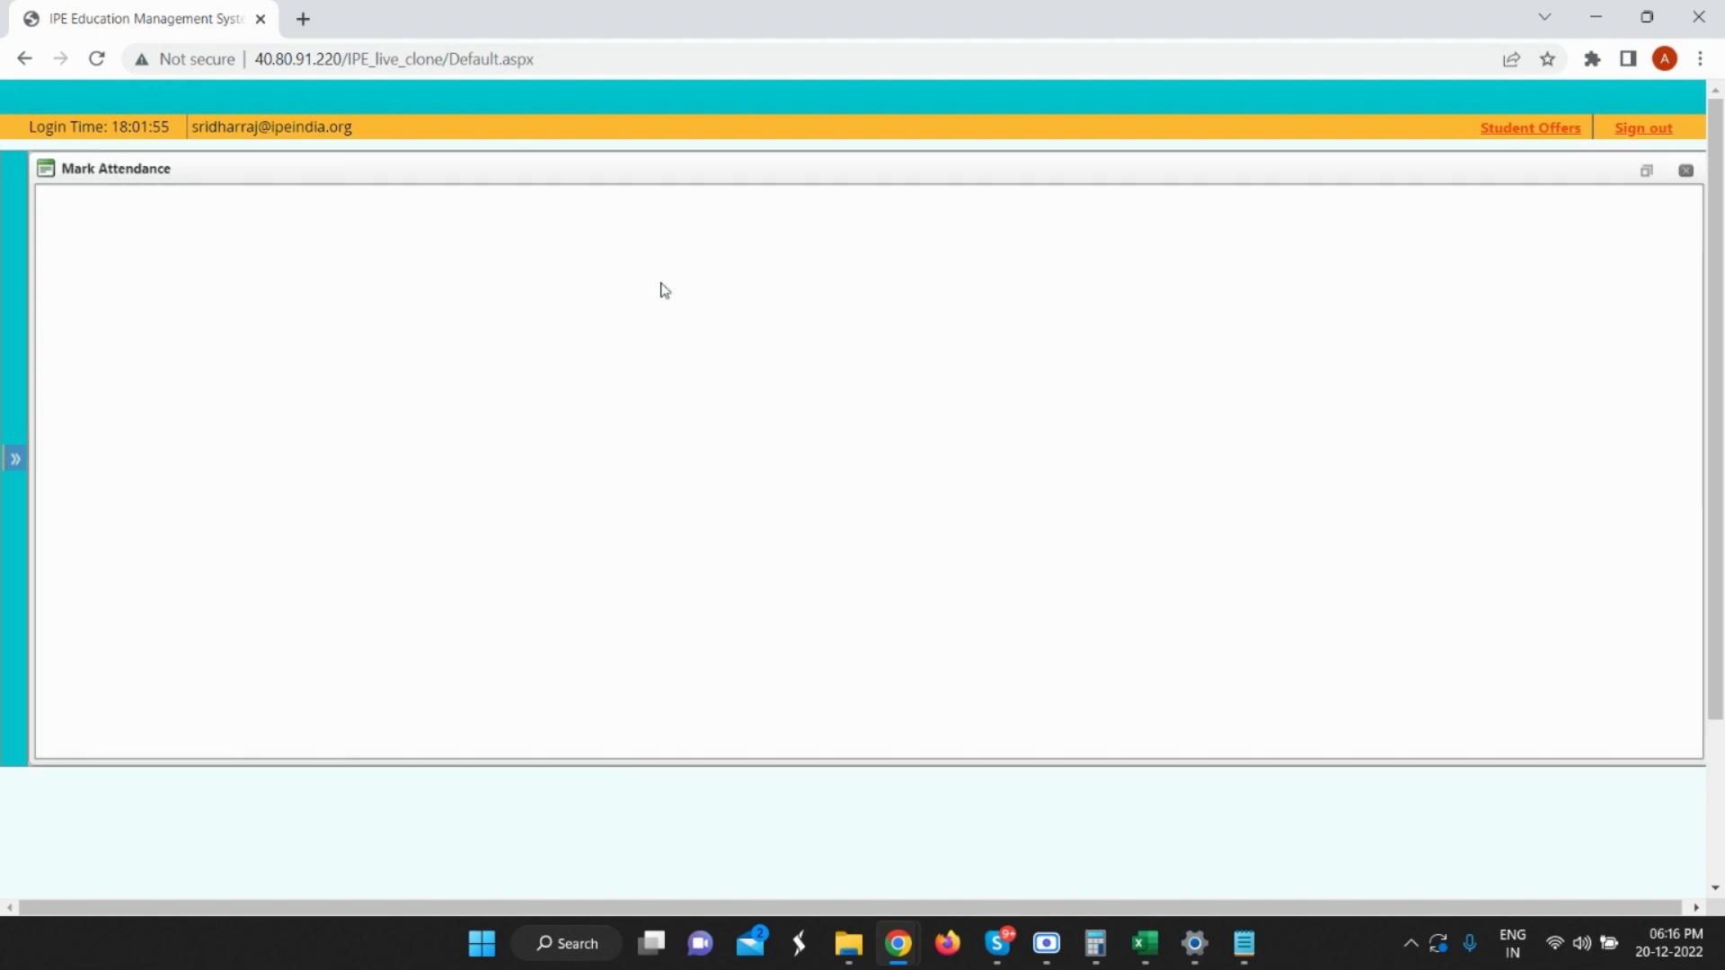
pyautogui.scroll(-1, 240, 433)
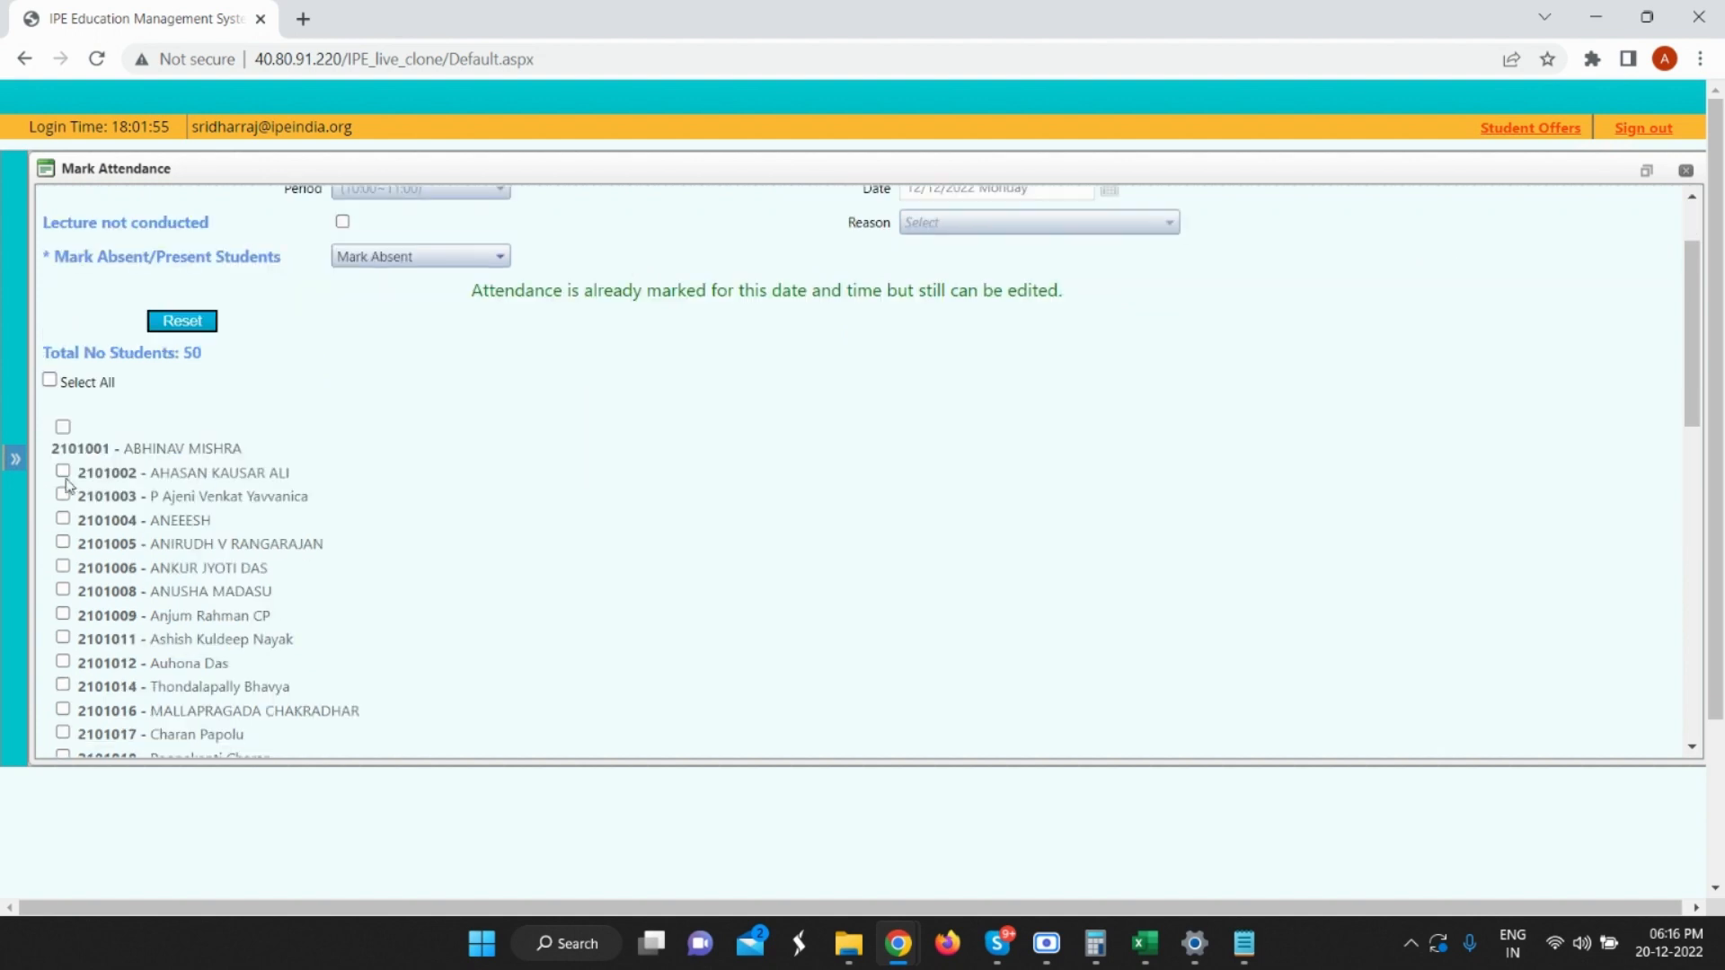
pyautogui.click(63, 427)
pyautogui.click(63, 471)
pyautogui.click(62, 494)
# Clear the absent marks of the third-last and second-last listed students, save the updated C-150 attendance, and return to the timetable.
pyautogui.scroll(-6, 181, 474)
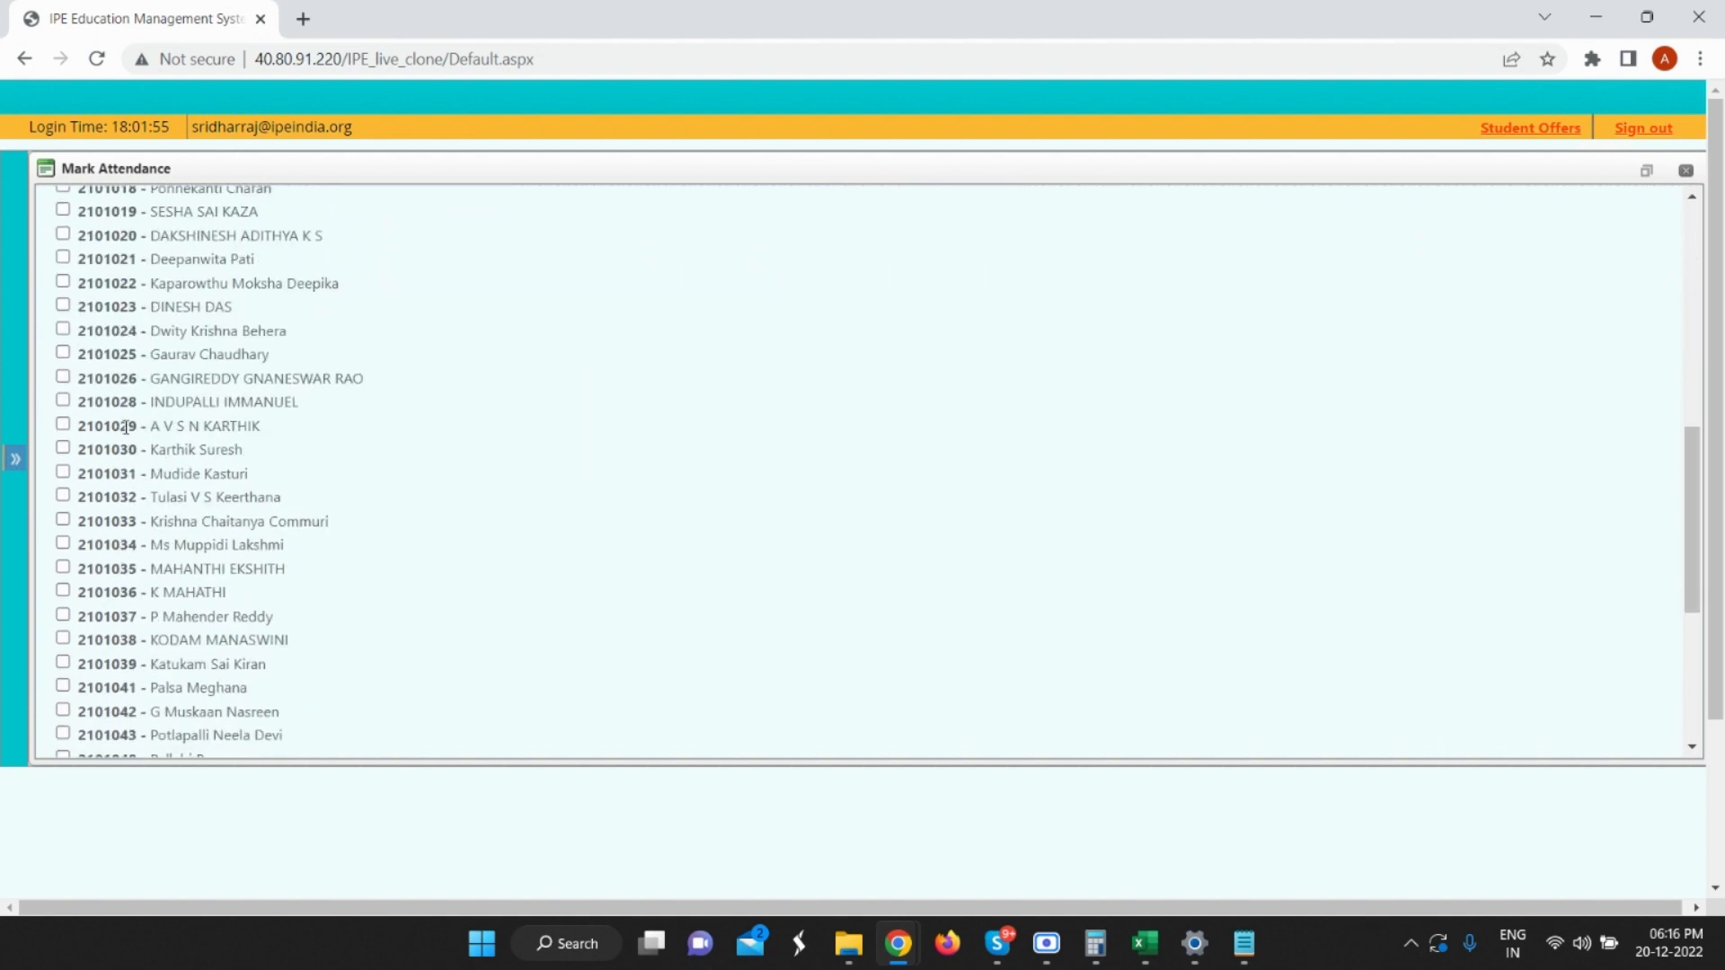
pyautogui.scroll(-2, 90, 494)
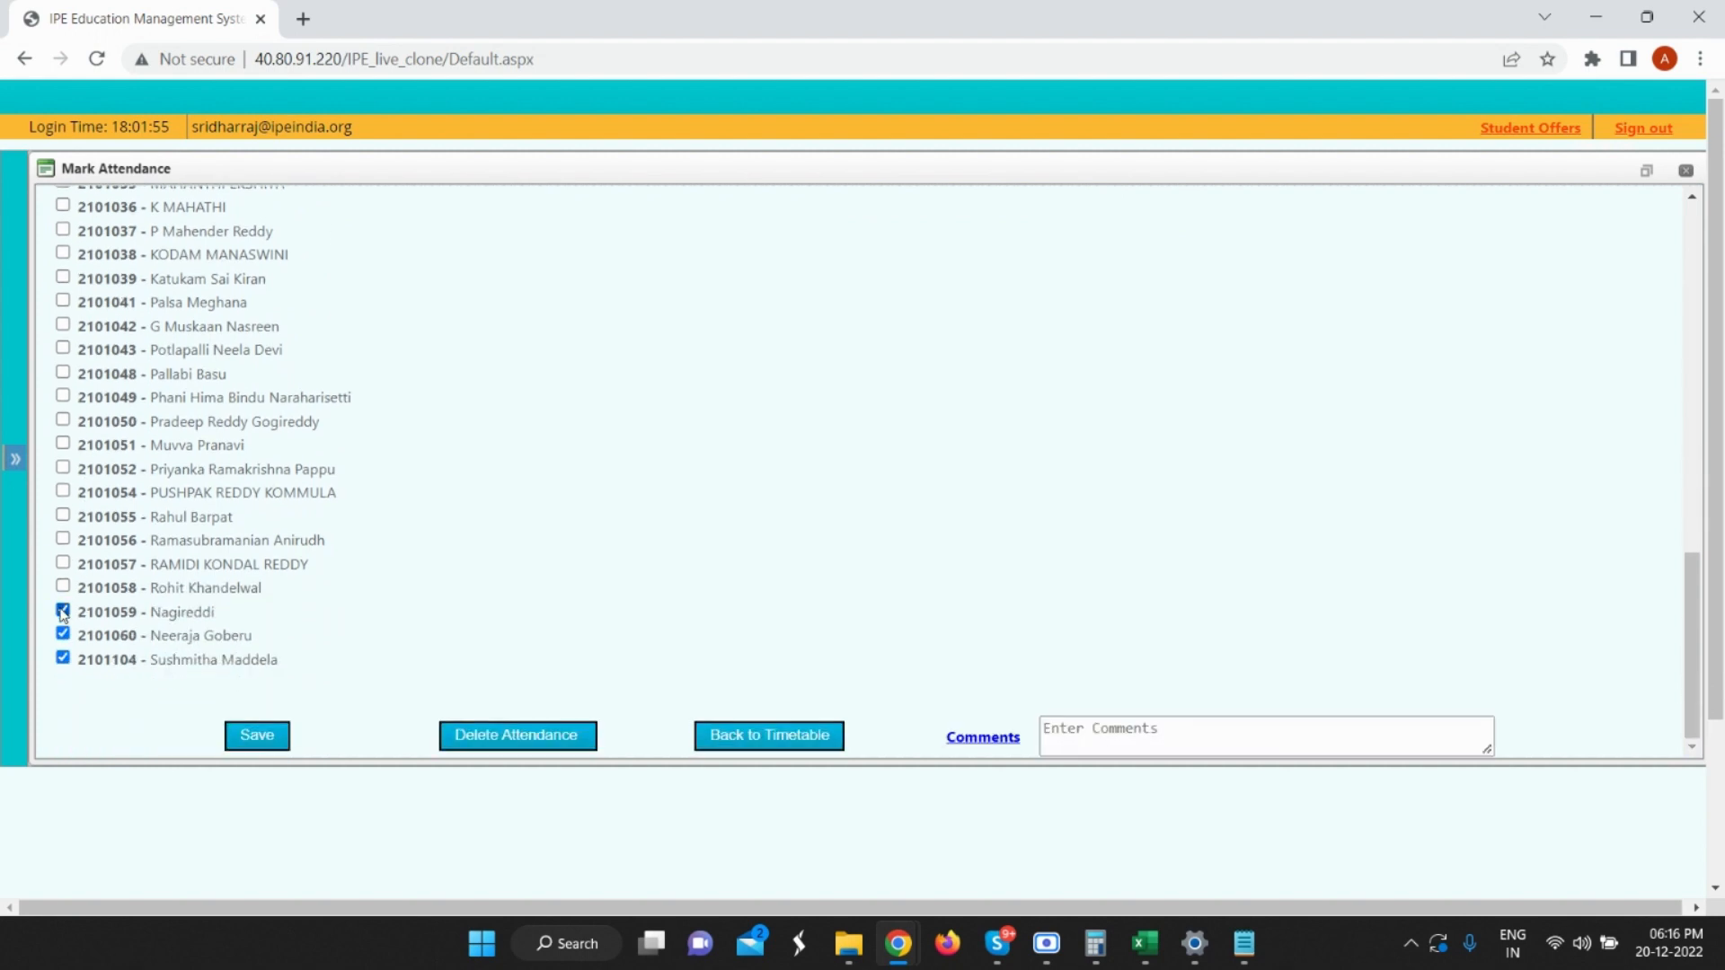
pyautogui.click(65, 611)
pyautogui.click(65, 635)
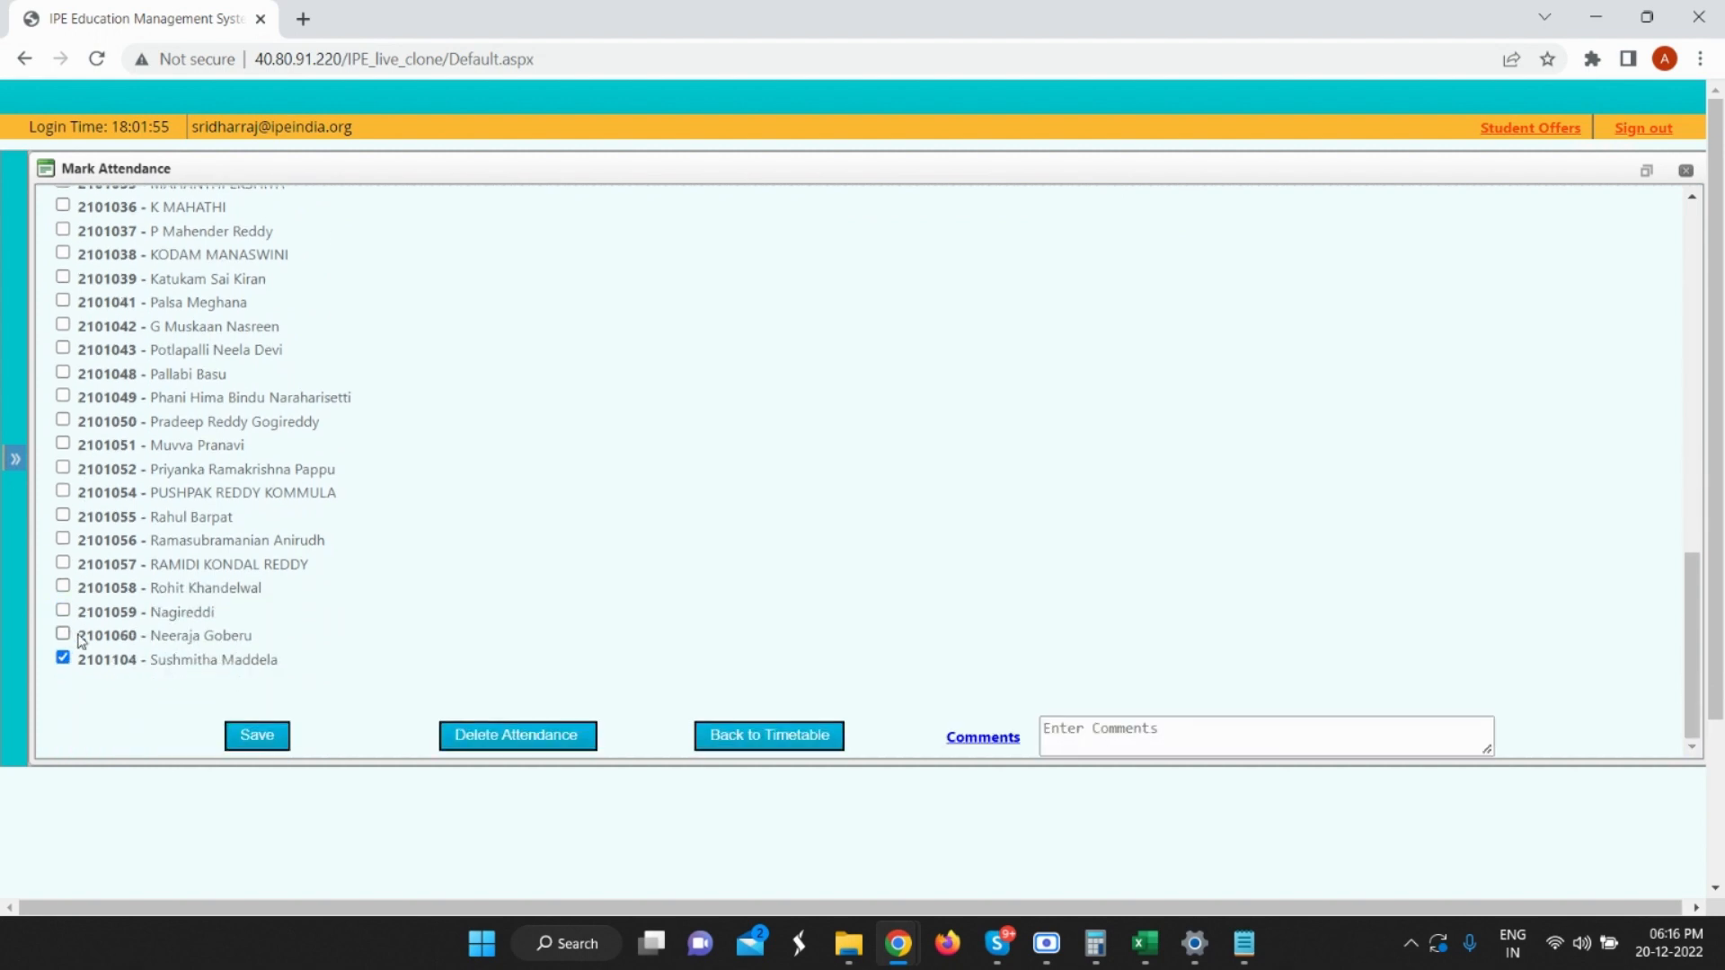
pyautogui.click(257, 738)
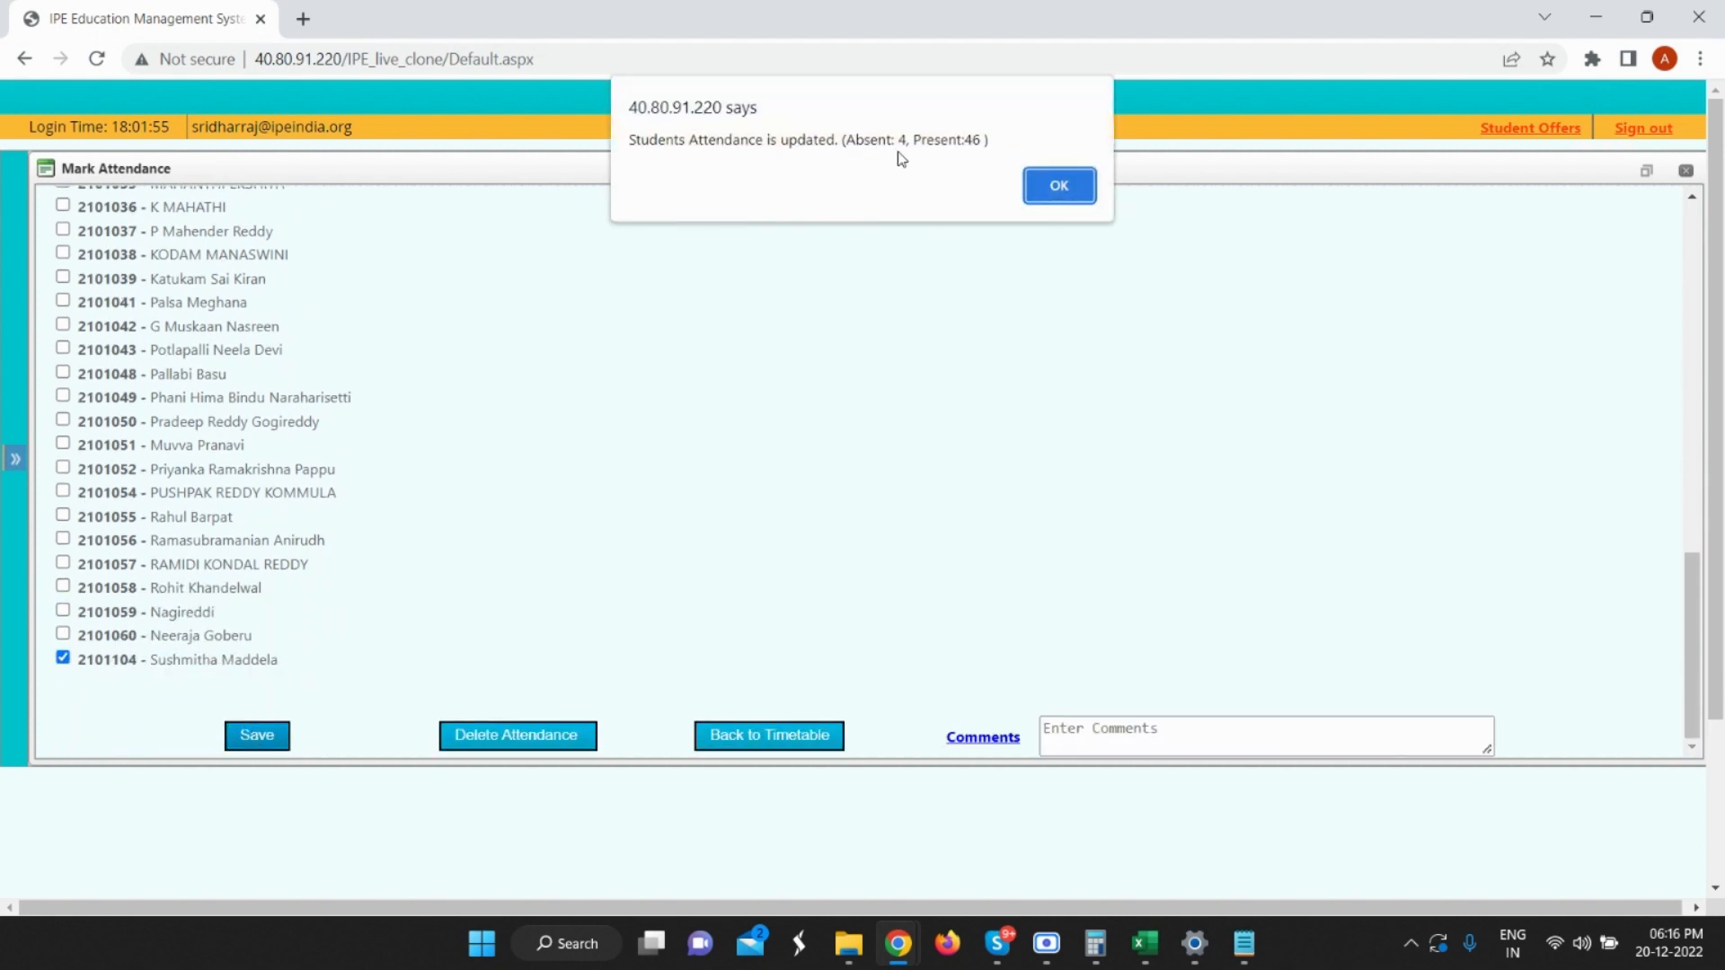
pyautogui.click(1048, 190)
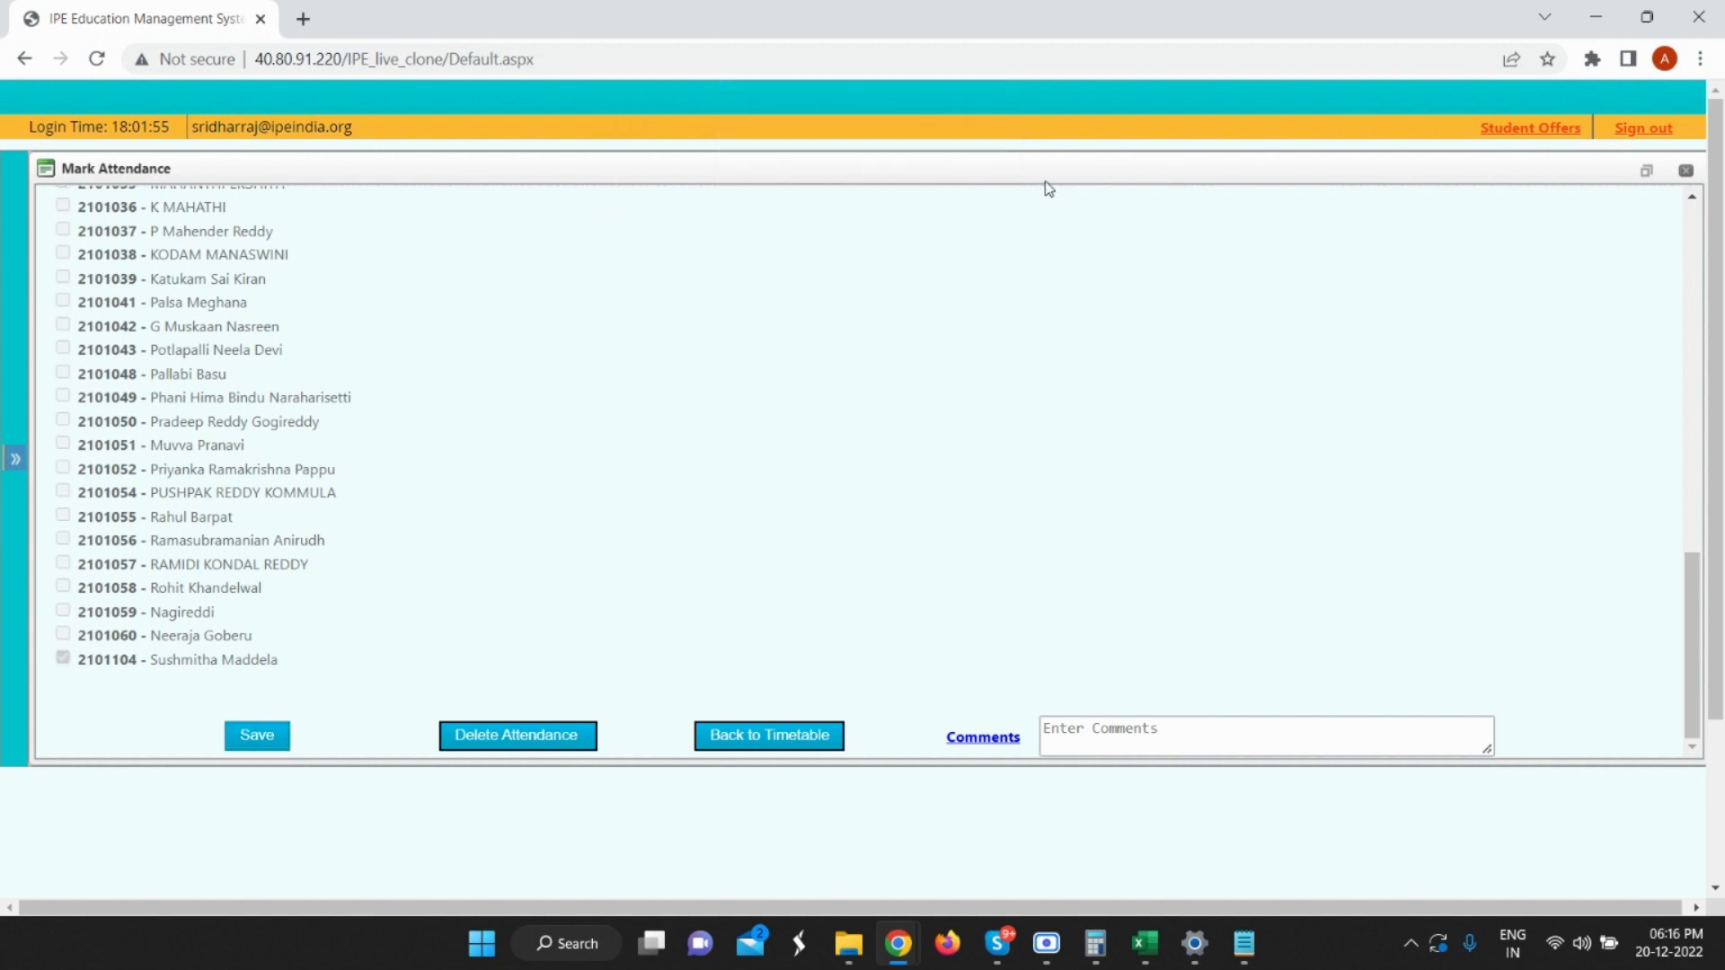
pyautogui.click(769, 735)
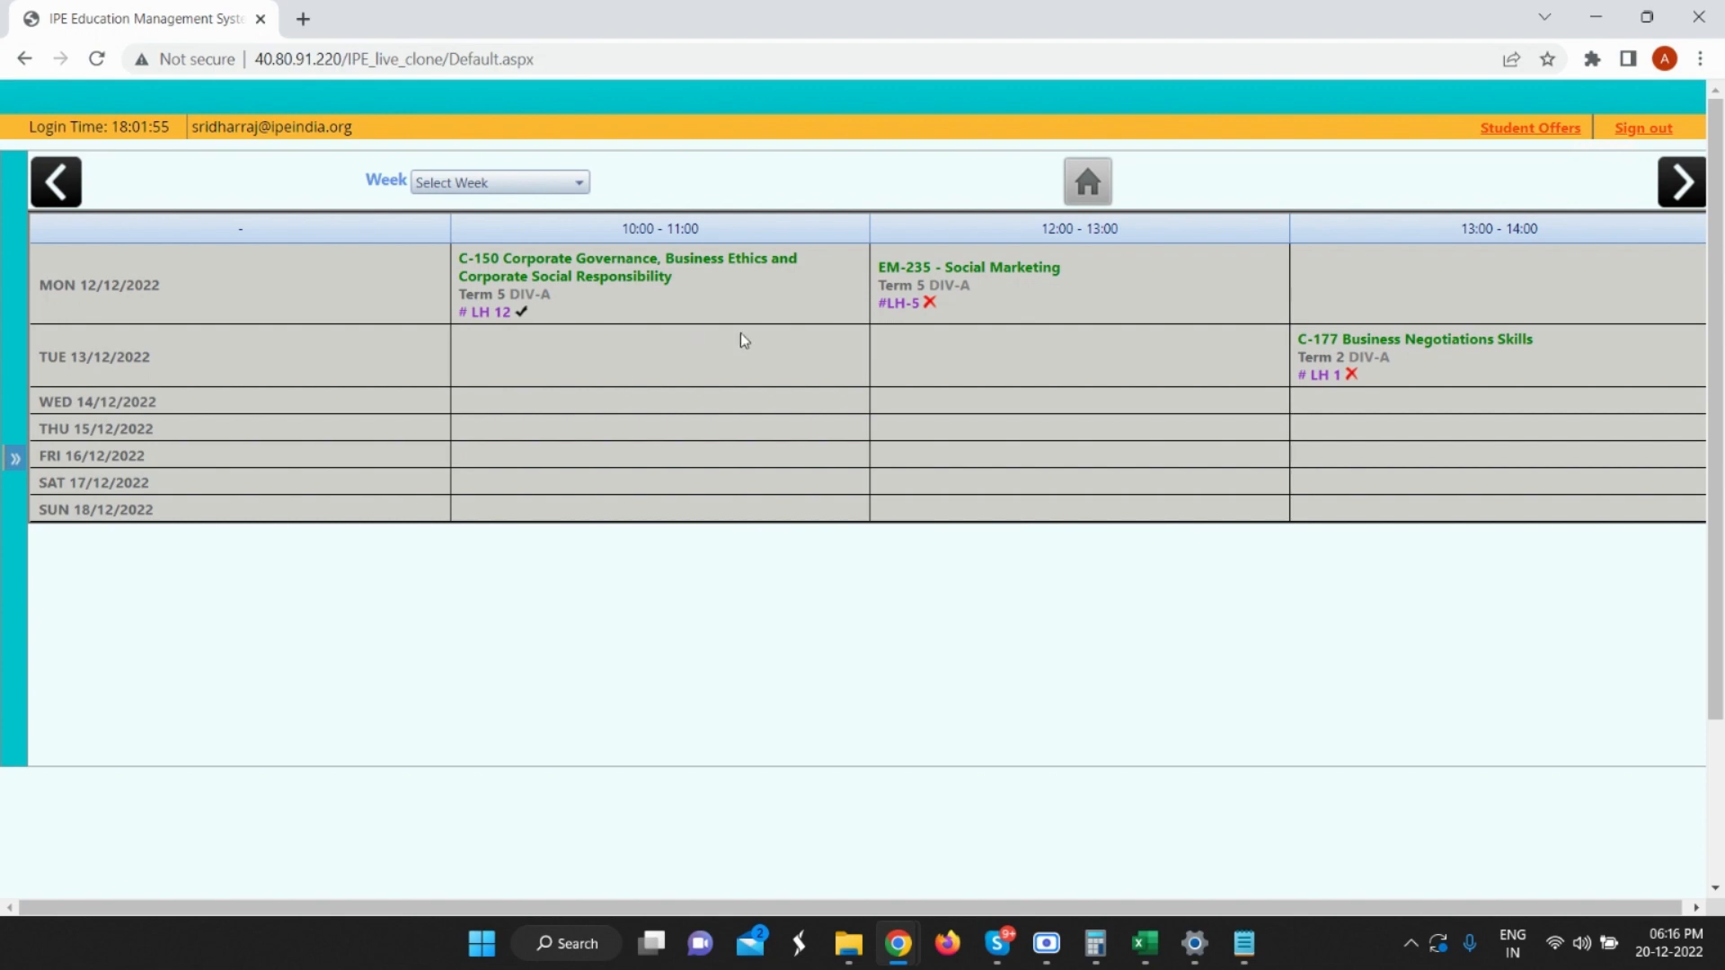
# Open the attendance for Monday's 12:00-13:00 EM-235 Social Marketing class and set the marking mode to Mark Present.
pyautogui.click(980, 292)
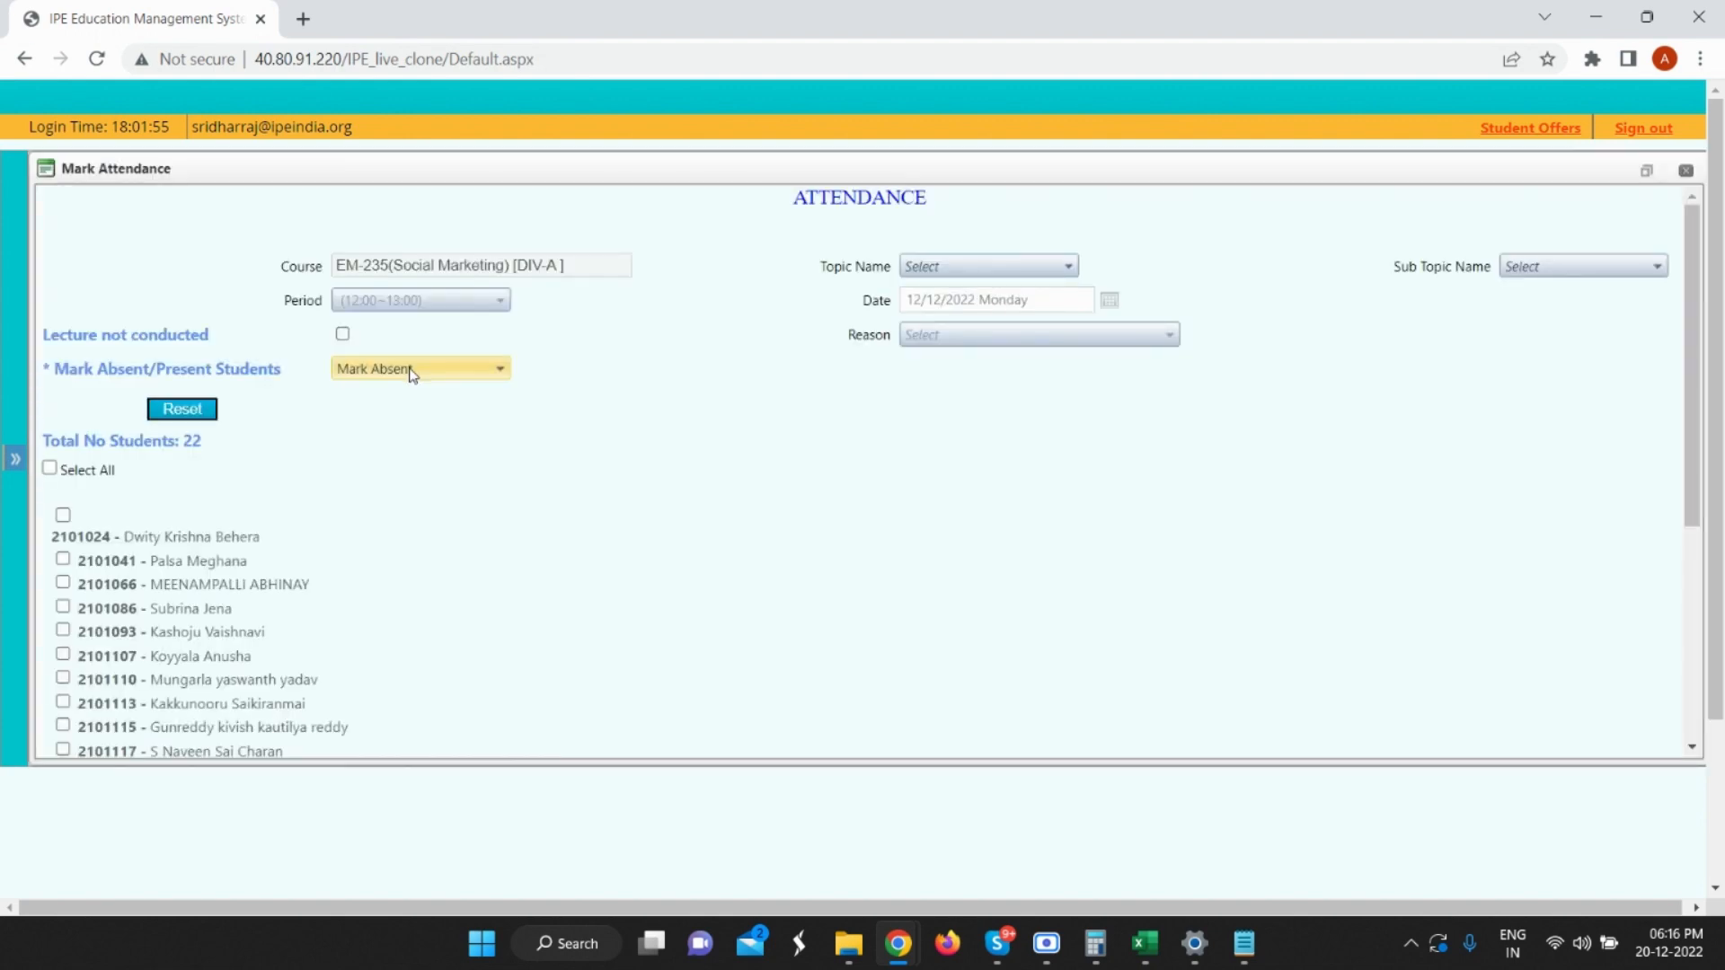
pyautogui.click(411, 373)
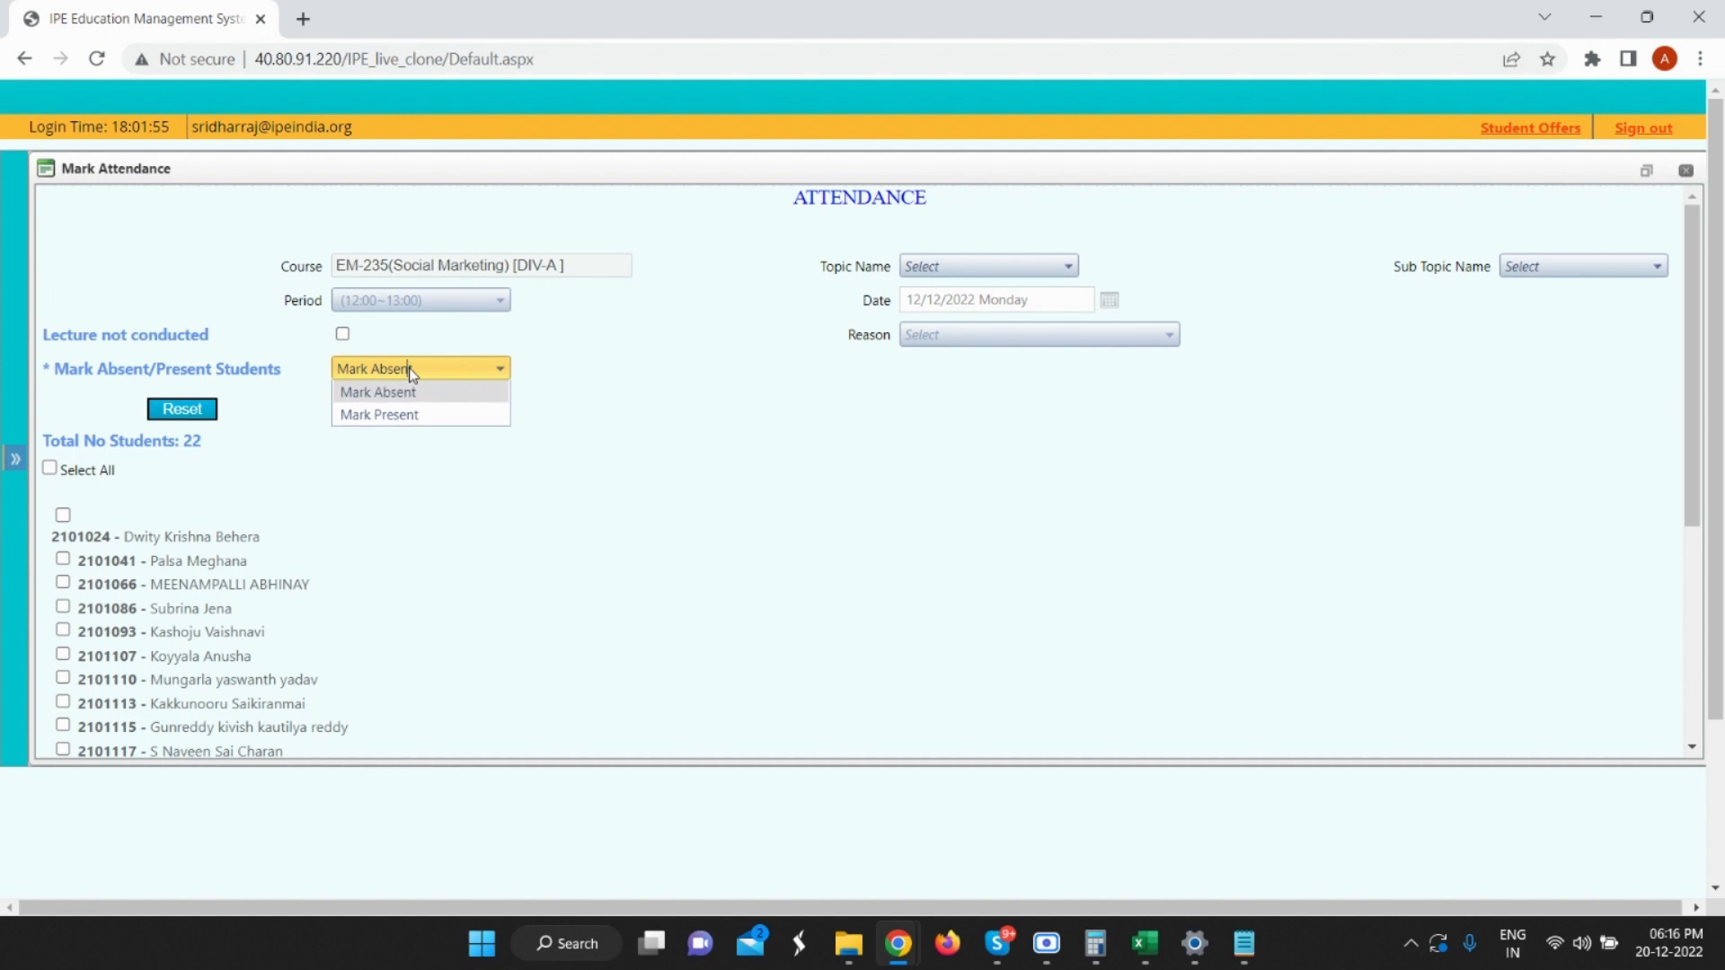
pyautogui.click(401, 417)
# Mark all Social Marketing students present, save the attendance, and return to the timetable.
pyautogui.click(50, 468)
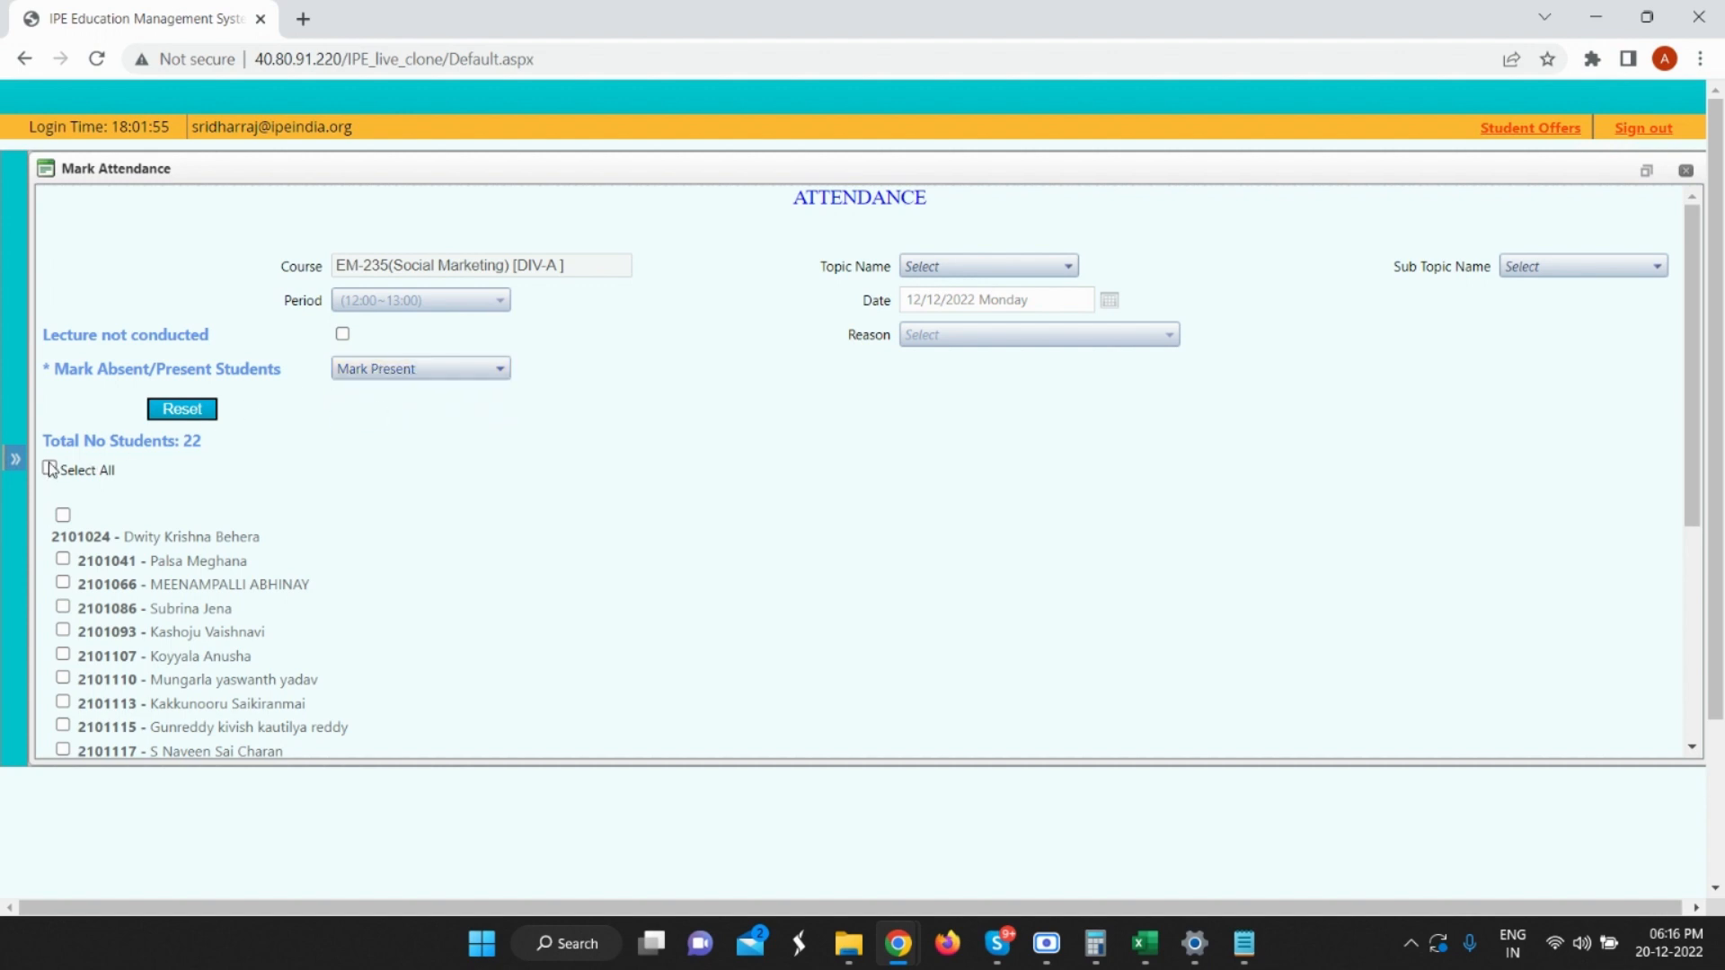
pyautogui.click(49, 468)
pyautogui.scroll(-4, 257, 444)
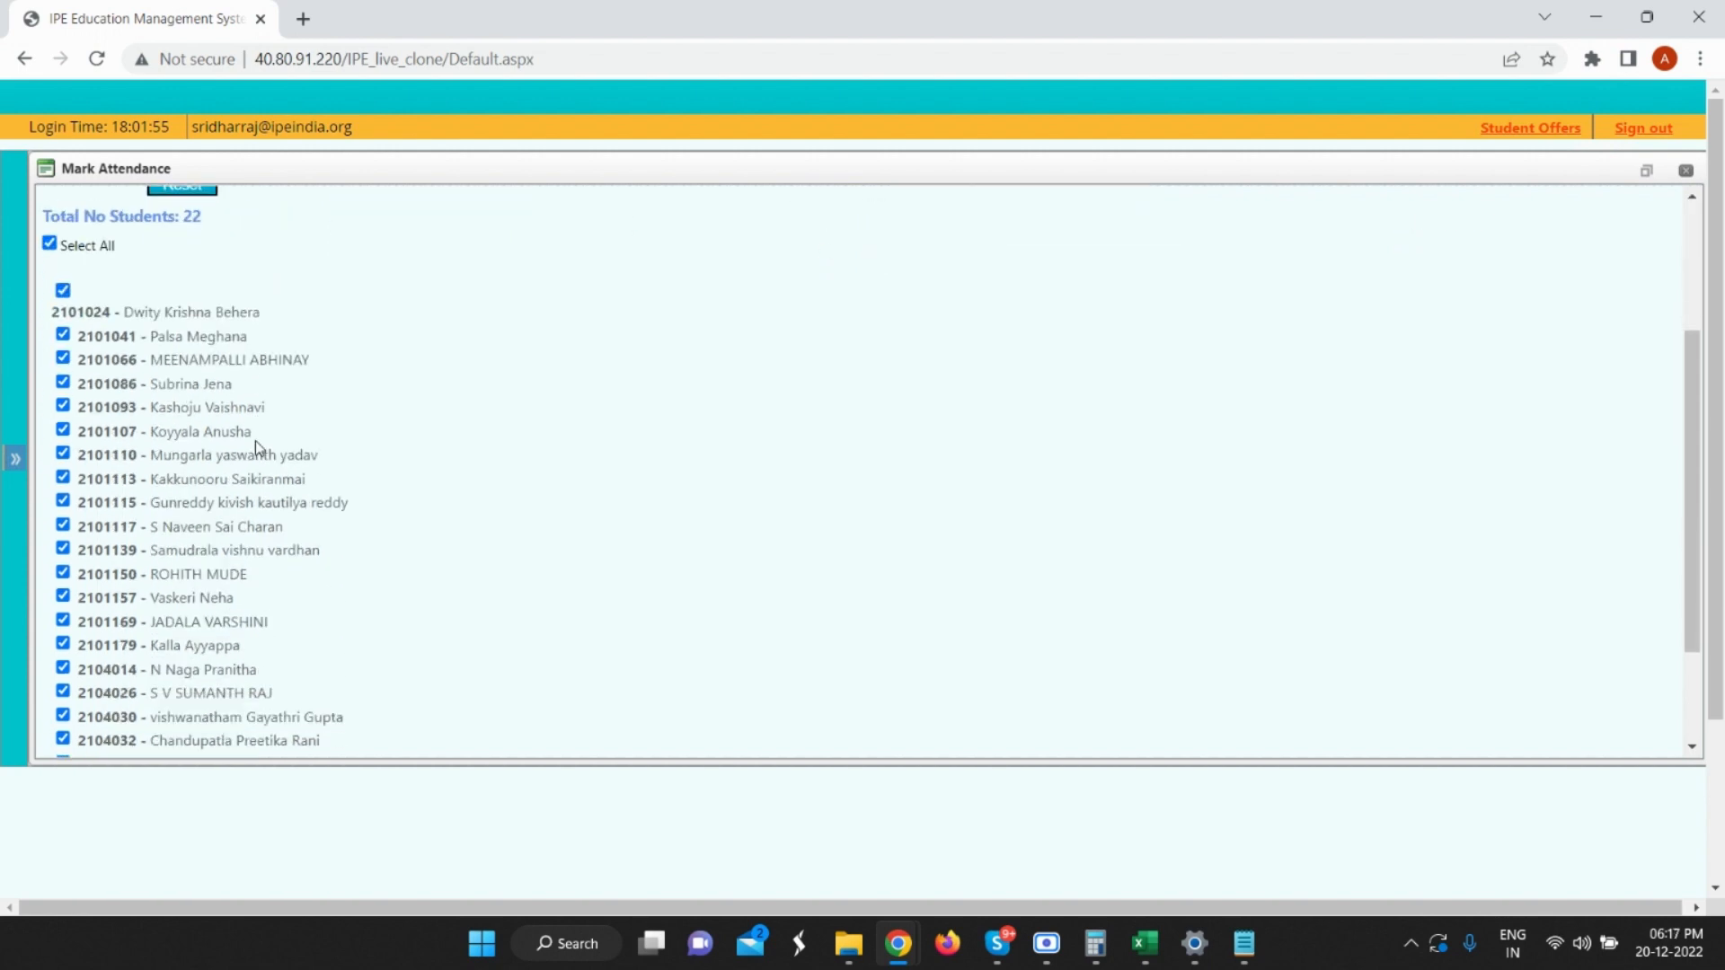
pyautogui.click(282, 733)
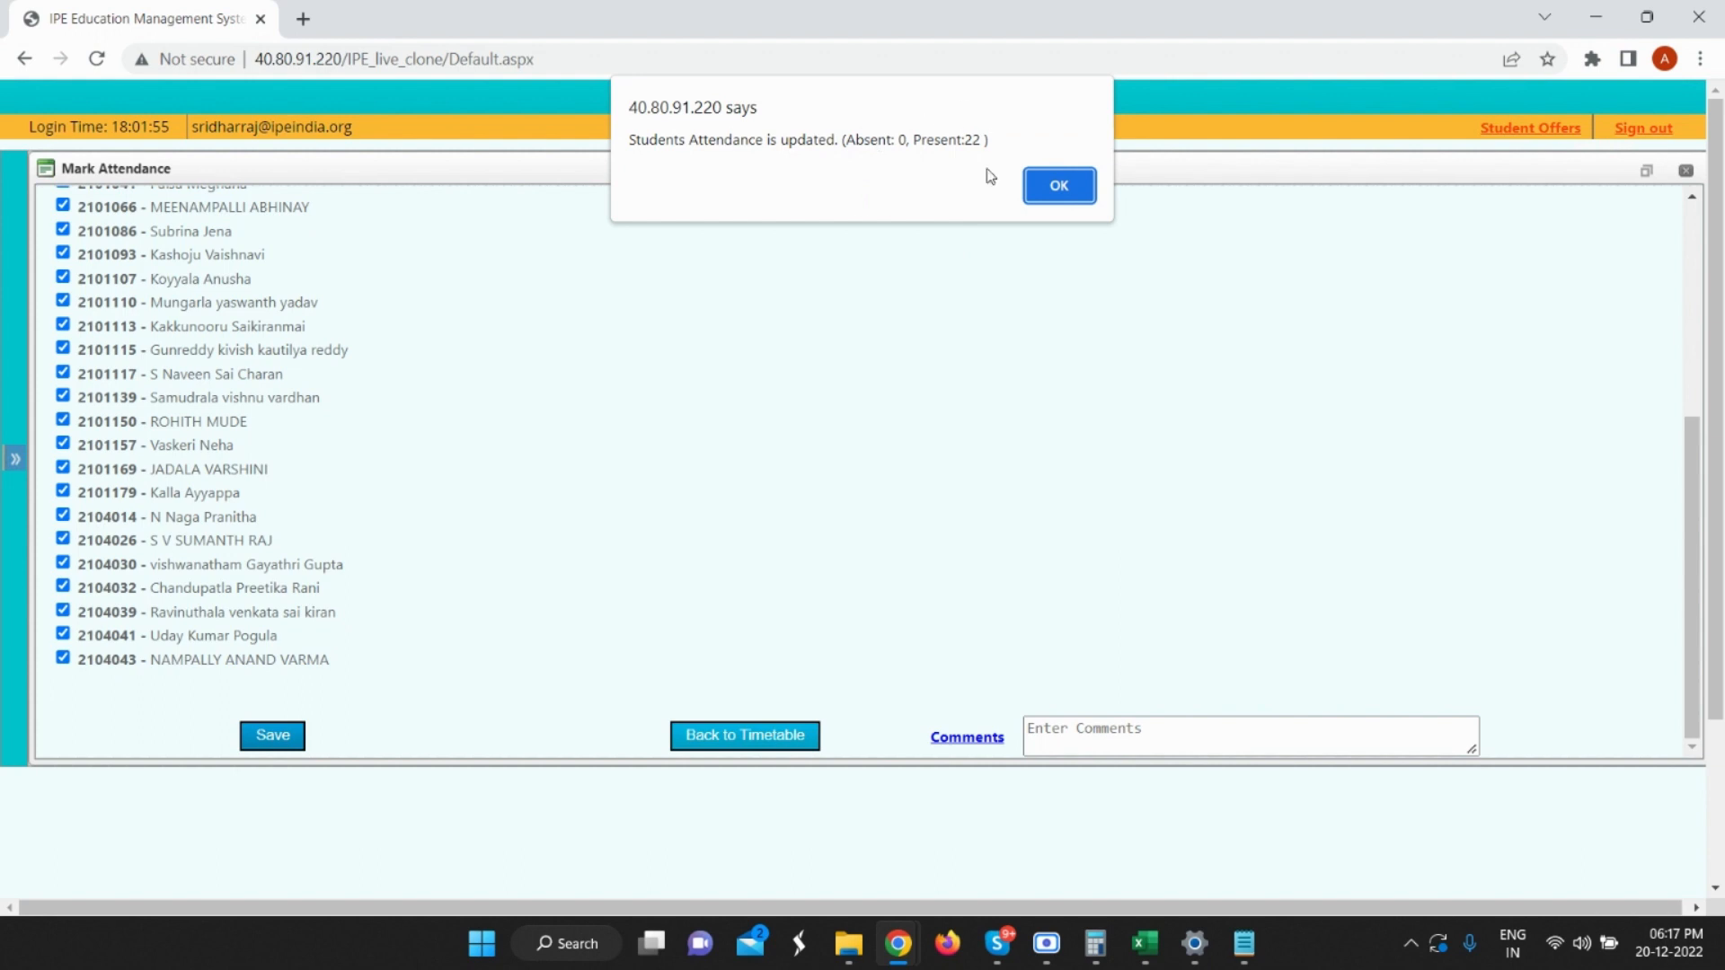
pyautogui.click(1059, 193)
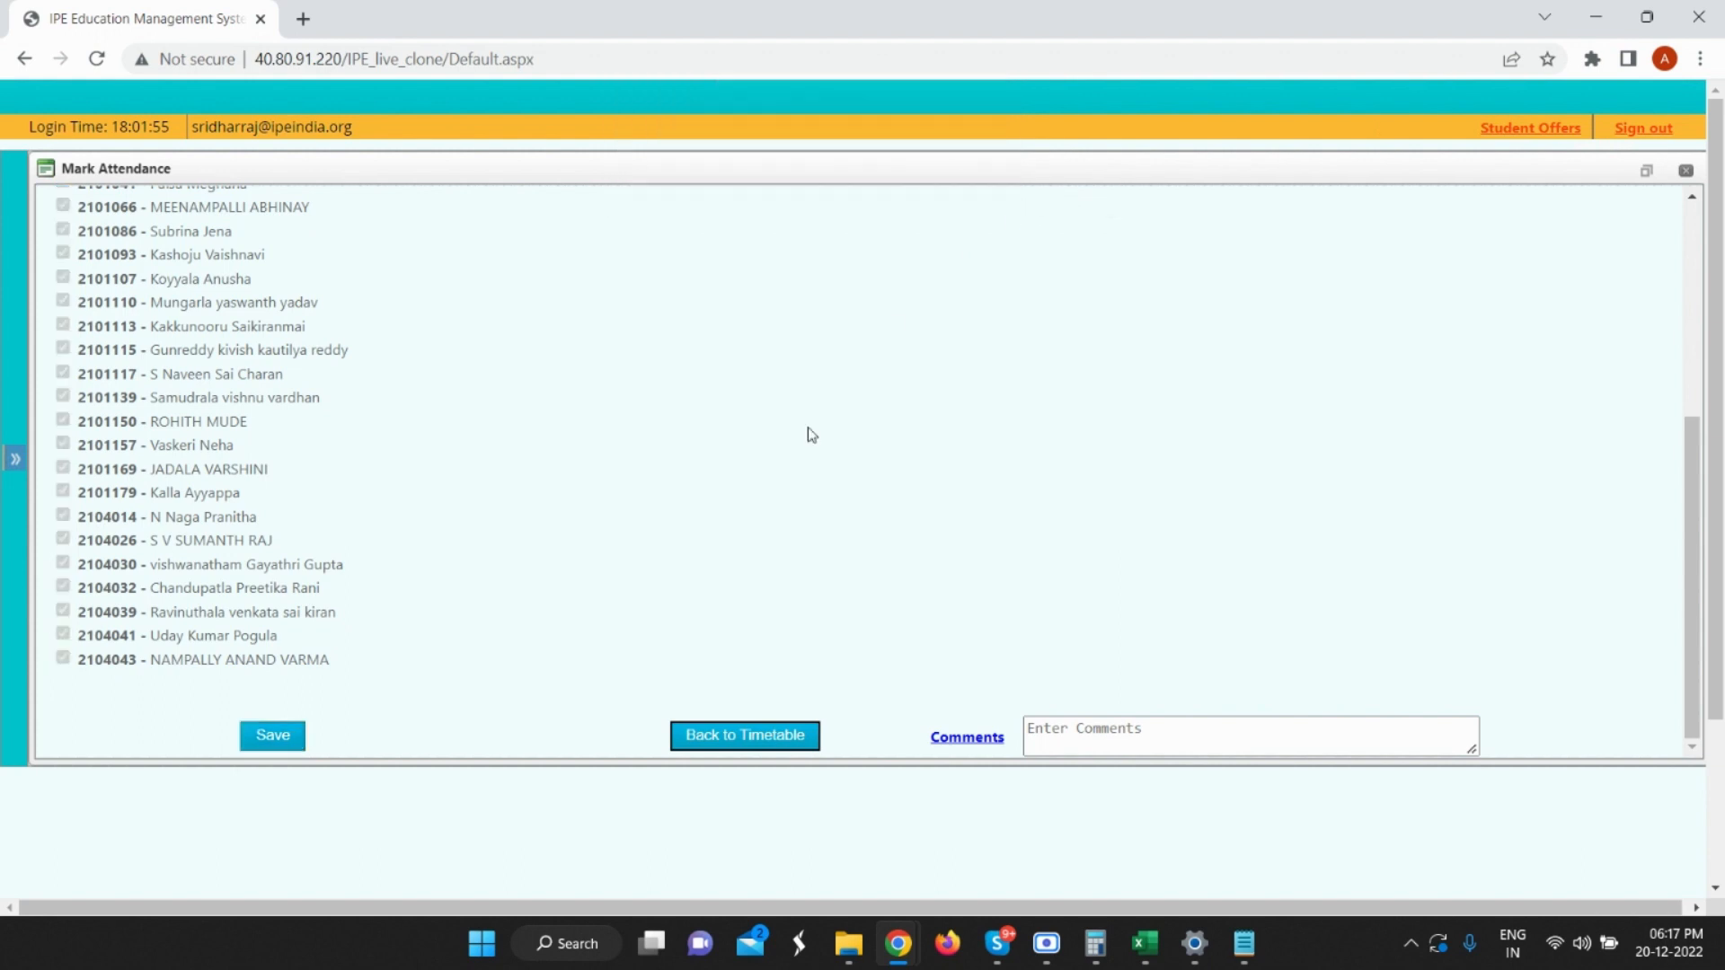
pyautogui.click(728, 737)
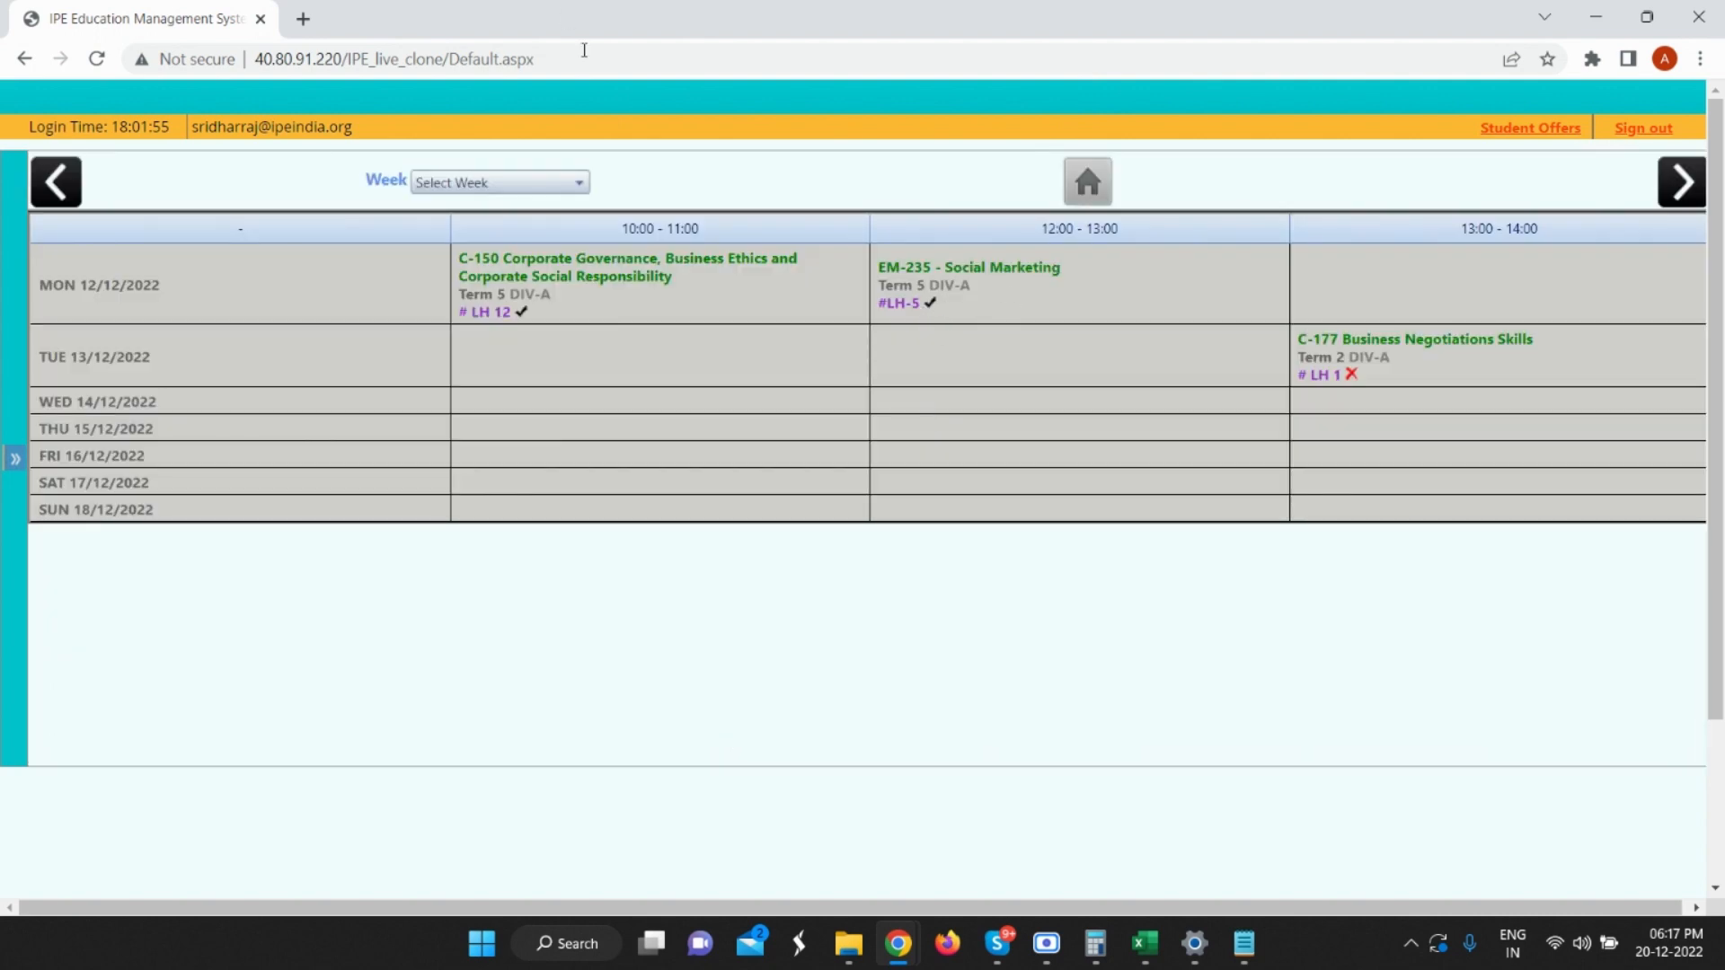
# Record Tuesday's 13:00-14:00 C-177 Business Negotiations Skills lecture as not conducted with the reason Teacher on Leave, save it, and return to the timetable.
pyautogui.click(1393, 368)
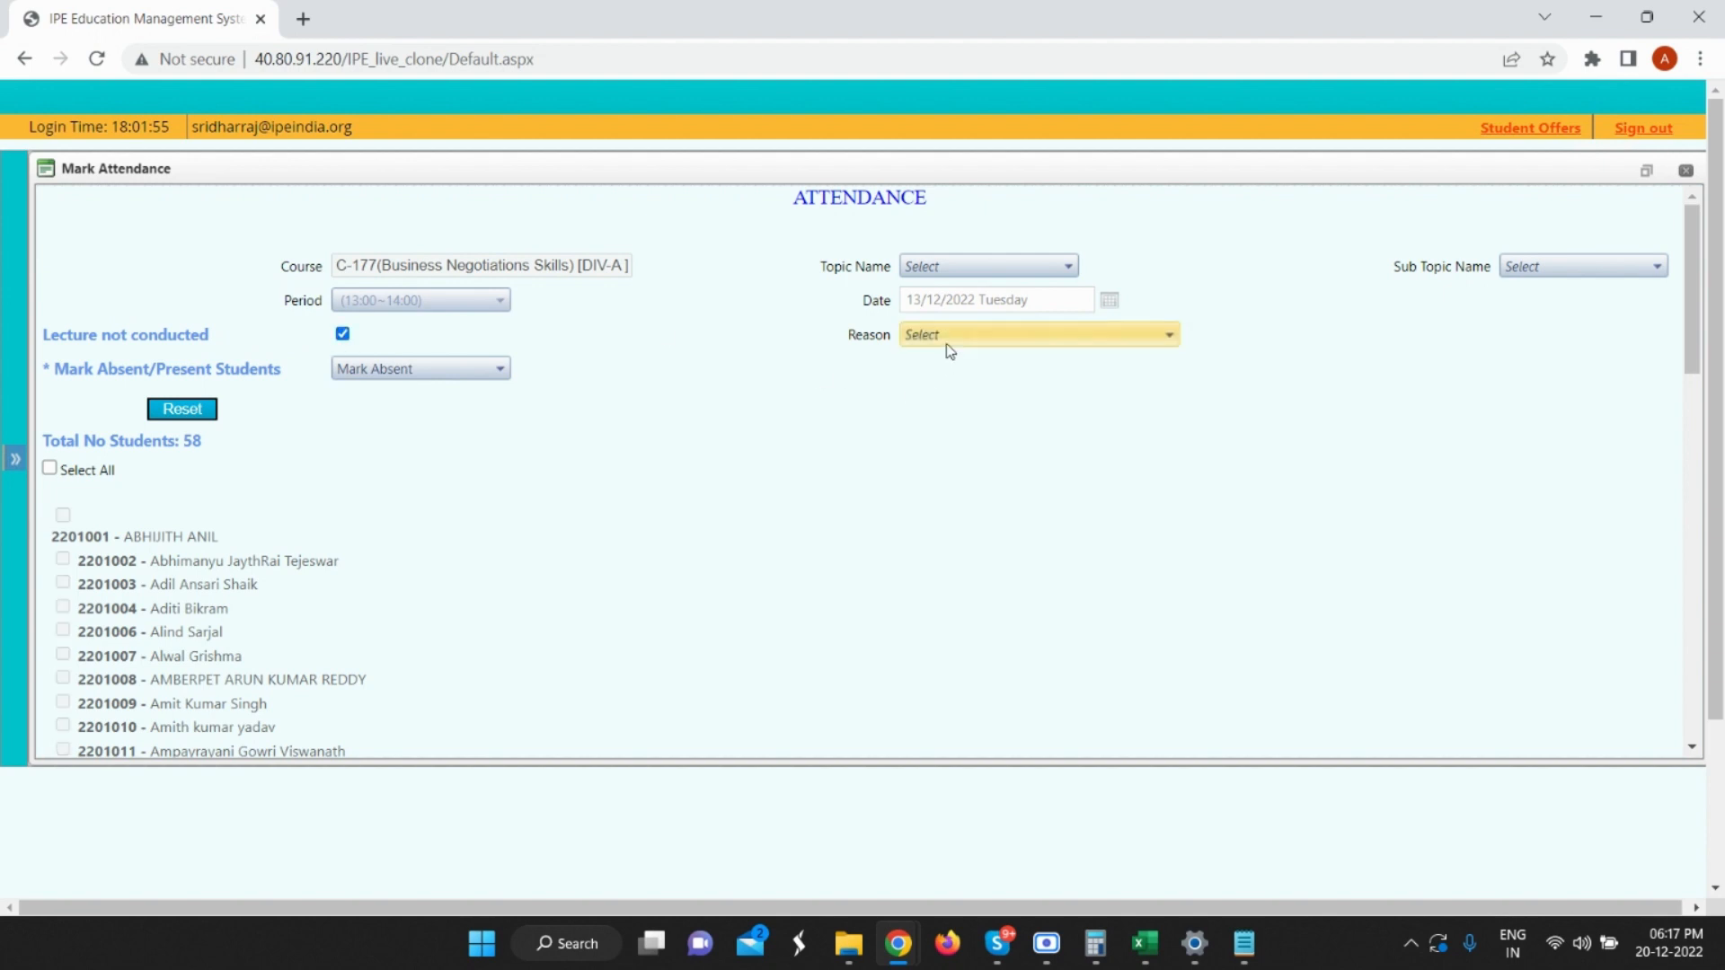
pyautogui.click(945, 336)
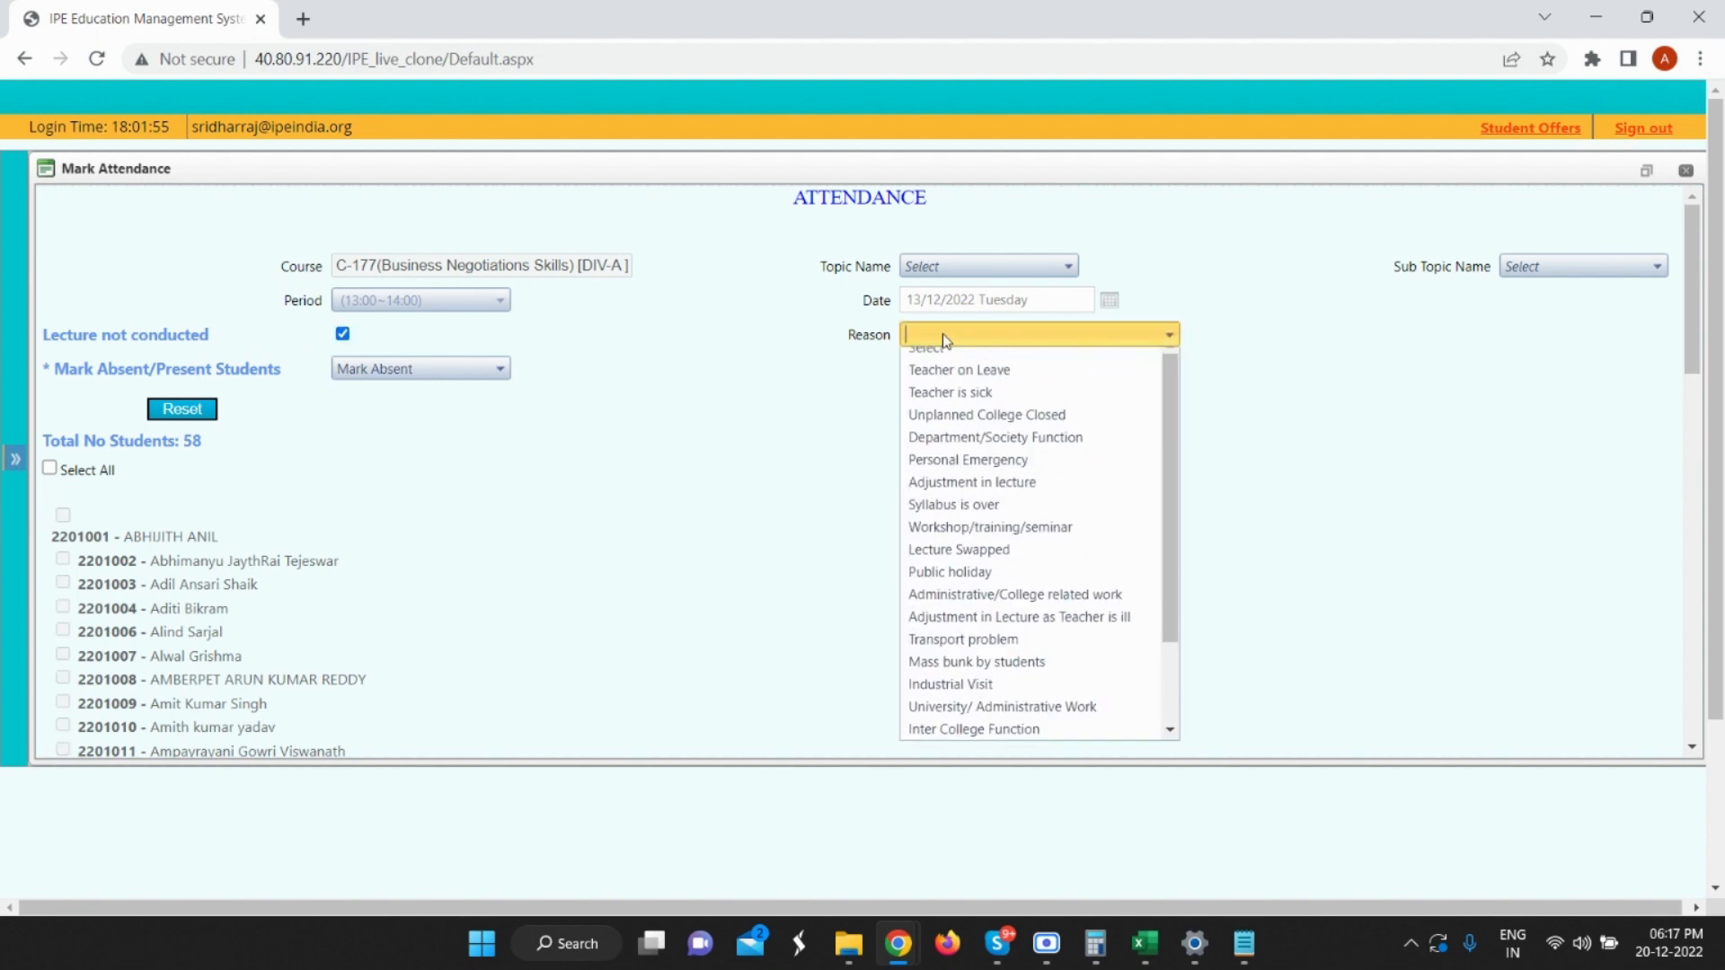
pyautogui.click(952, 378)
pyautogui.scroll(-15, 578, 442)
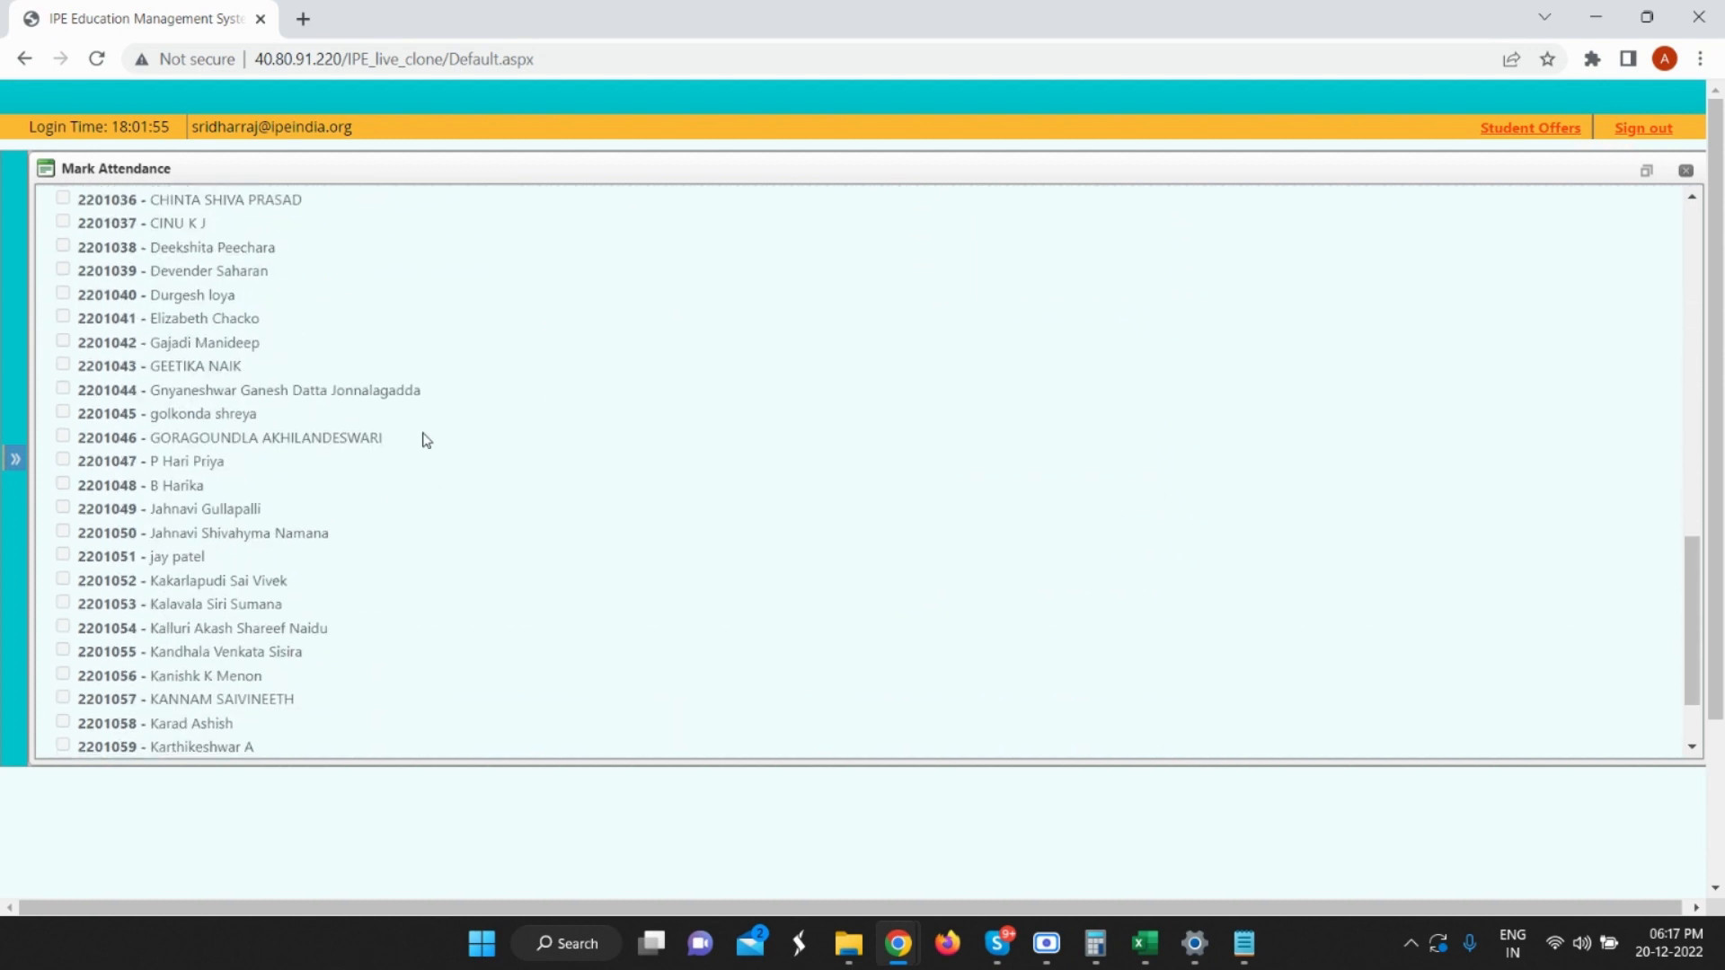
pyautogui.click(275, 730)
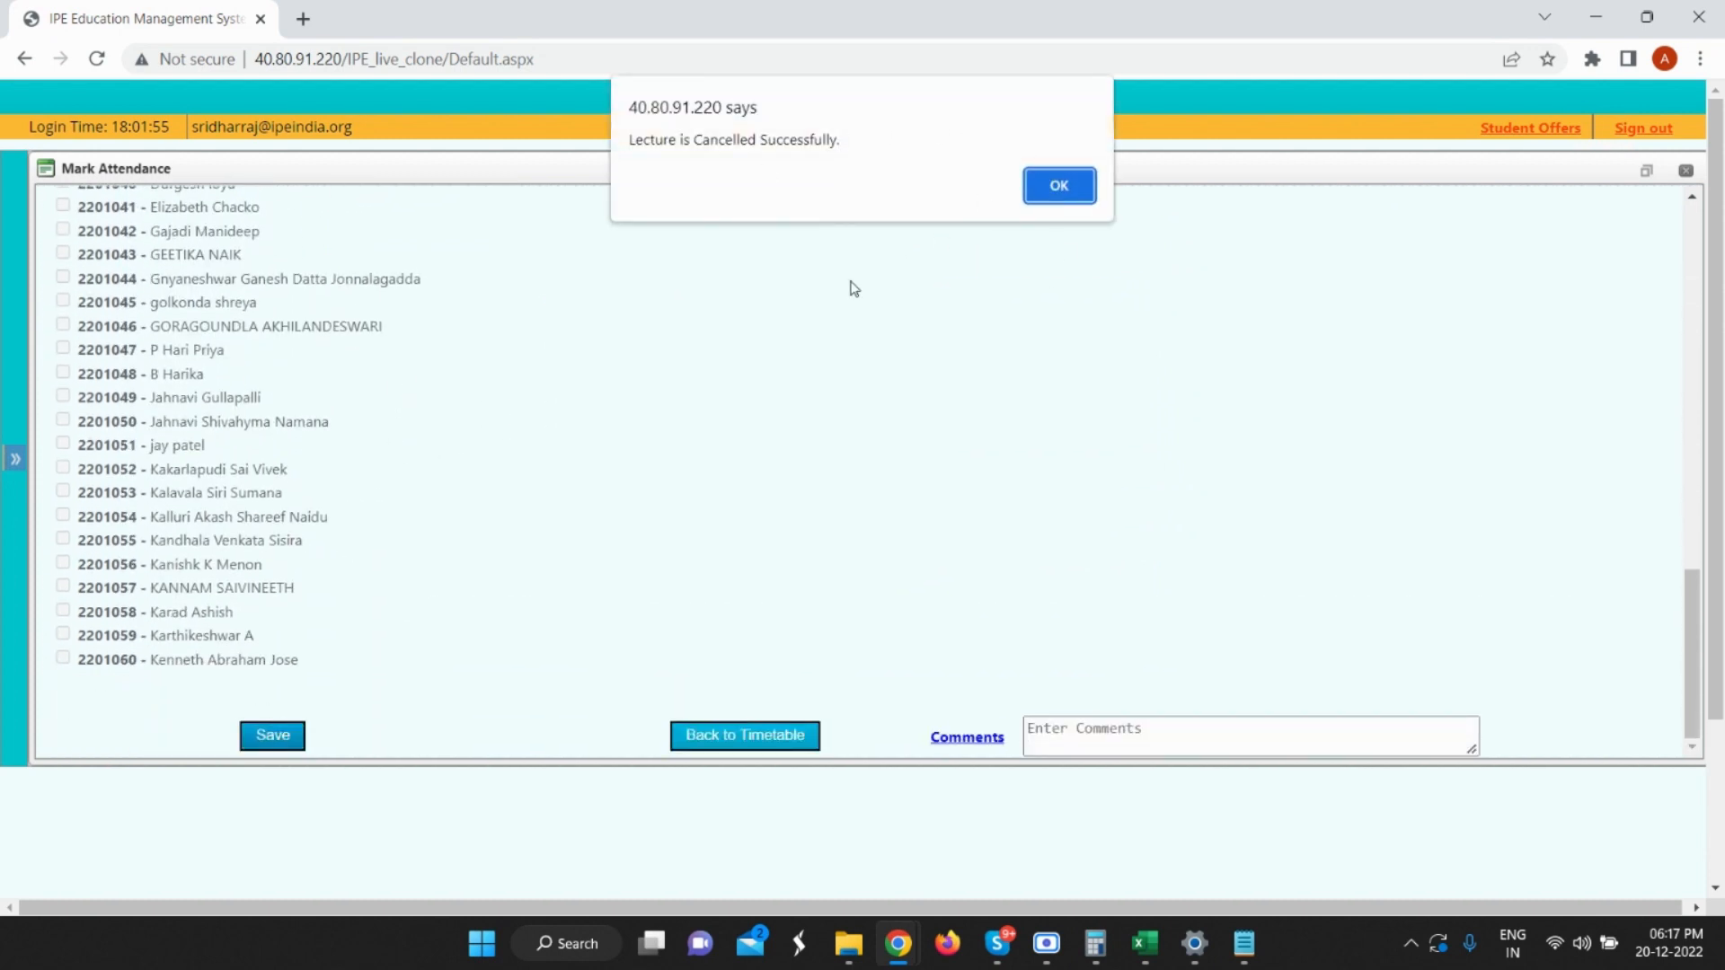
pyautogui.click(1058, 186)
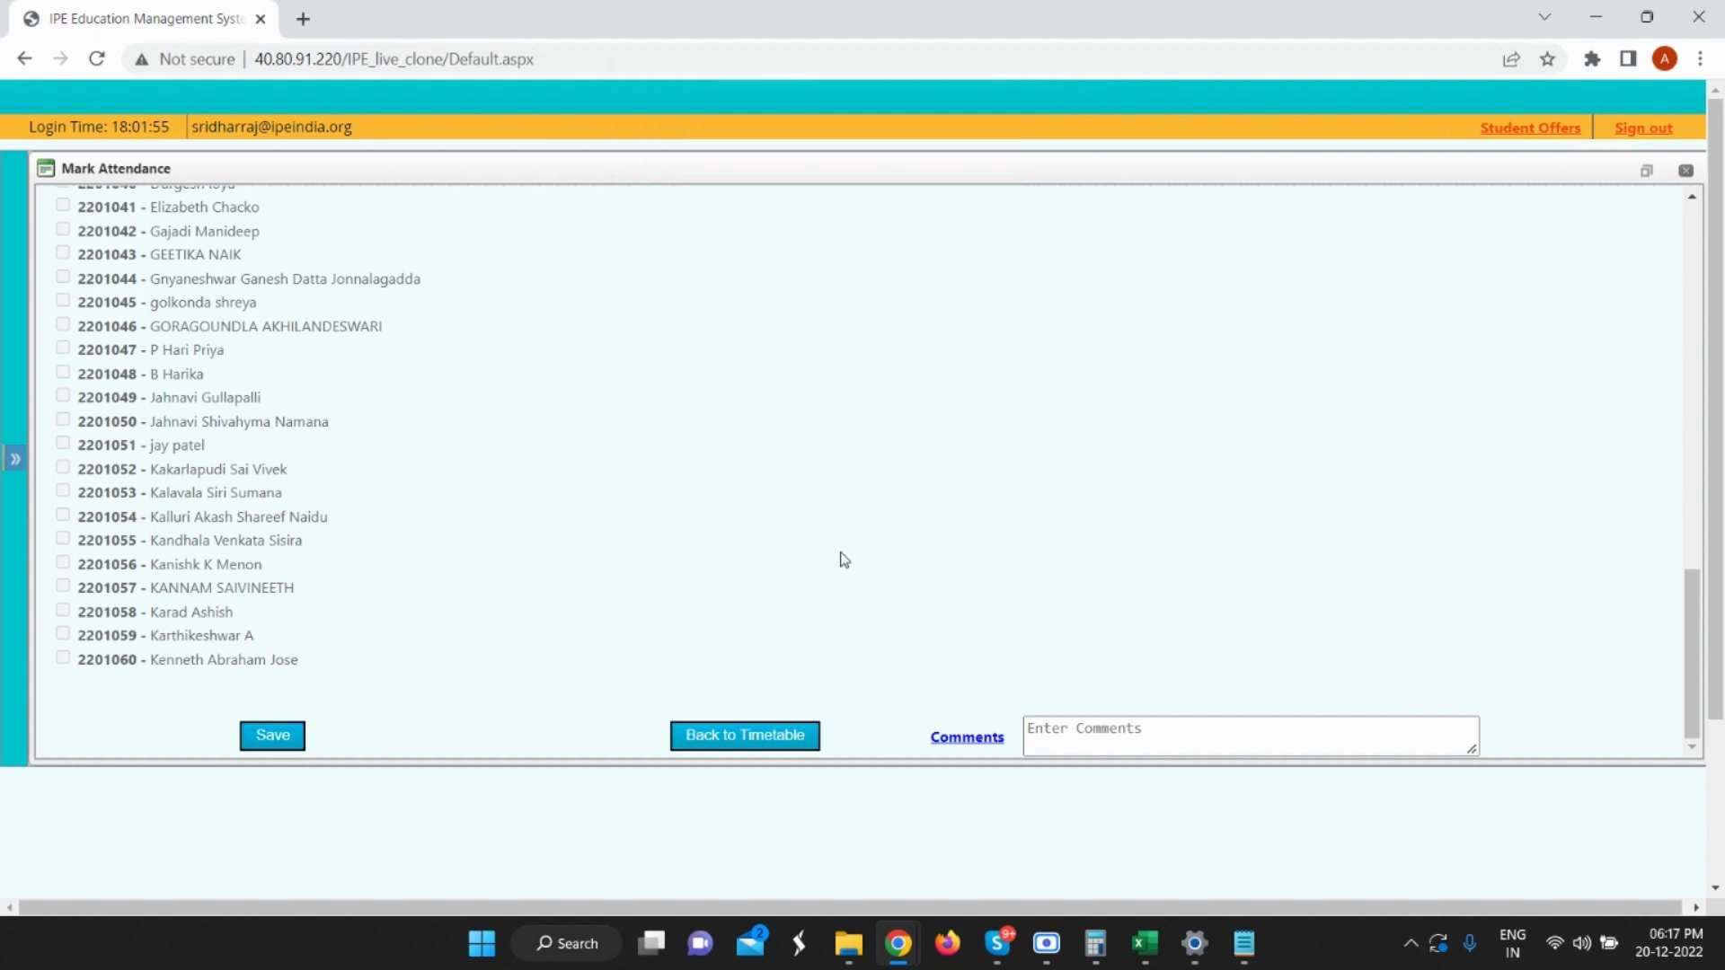
pyautogui.scroll(6, 633, 501)
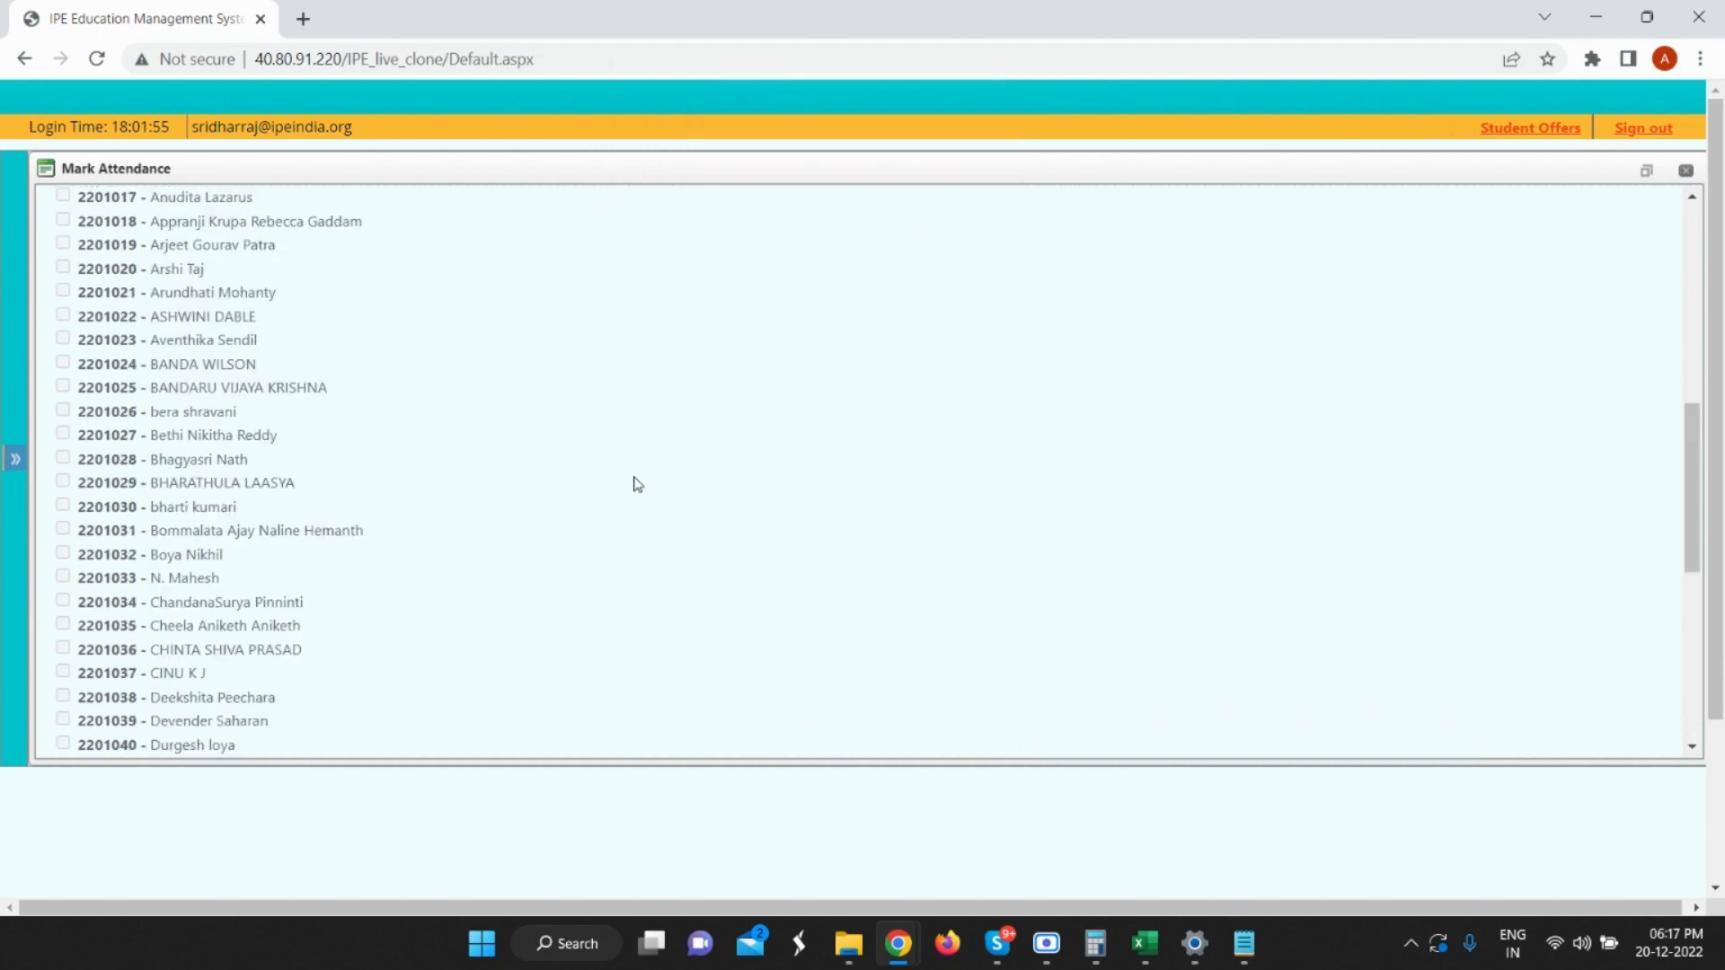
pyautogui.scroll(7, 642, 485)
pyautogui.scroll(1, 640, 489)
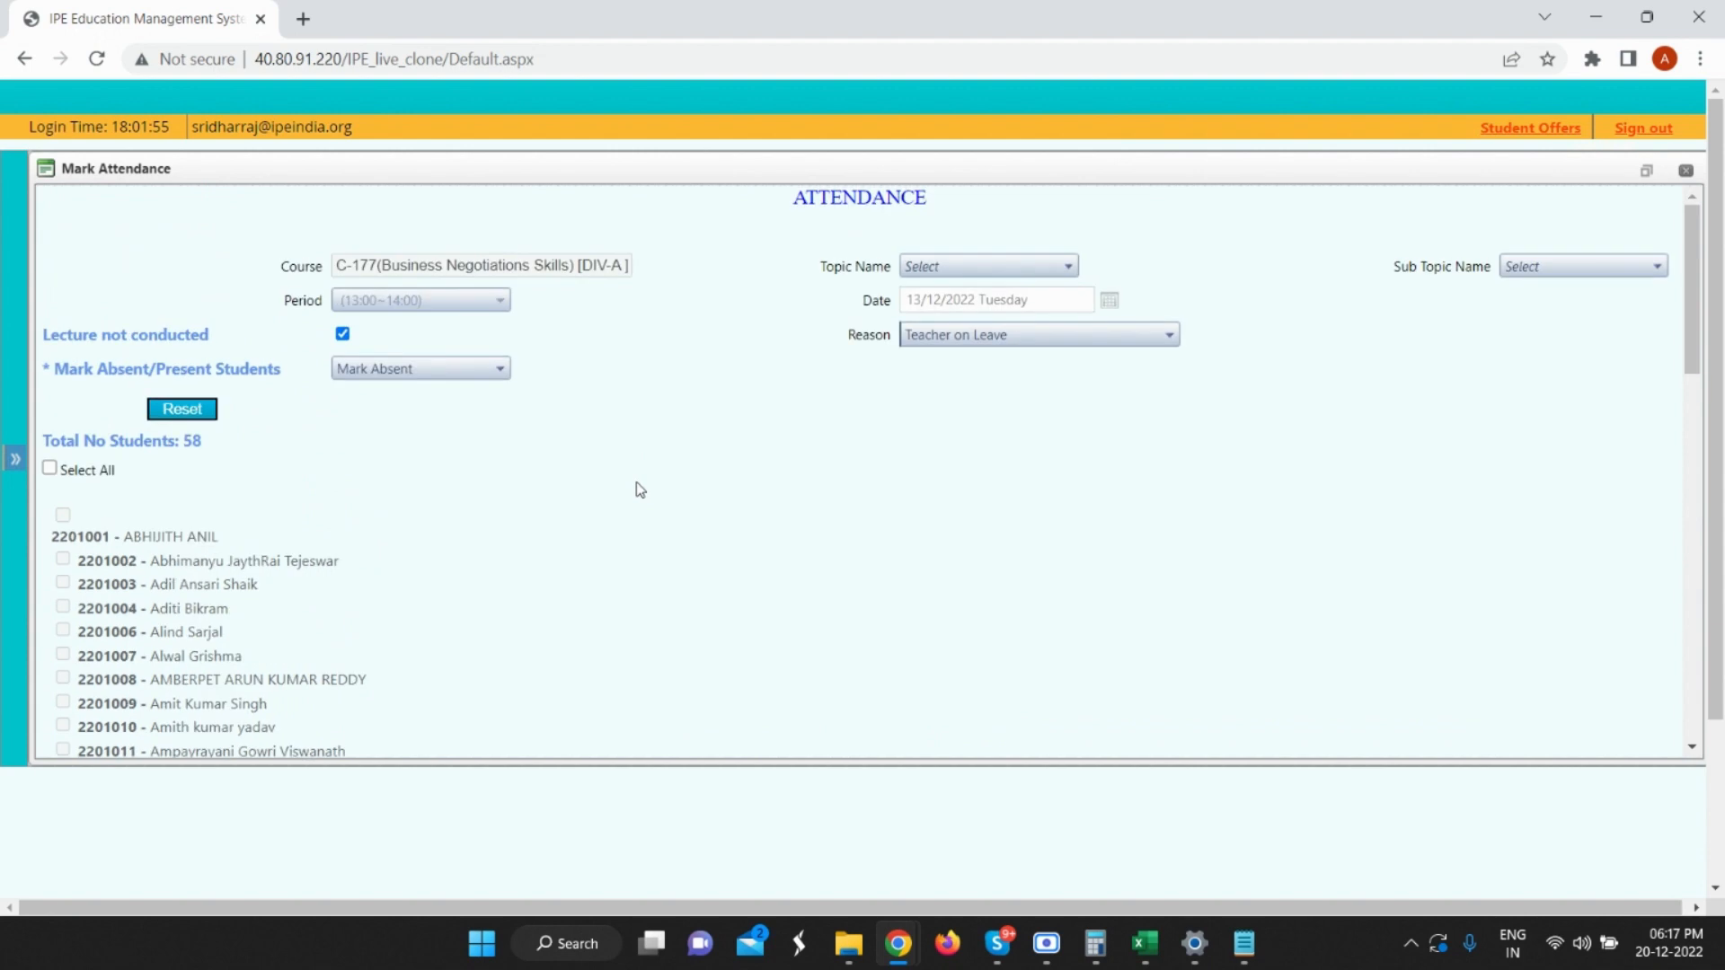
pyautogui.scroll(-10, 640, 490)
pyautogui.scroll(-3, 665, 423)
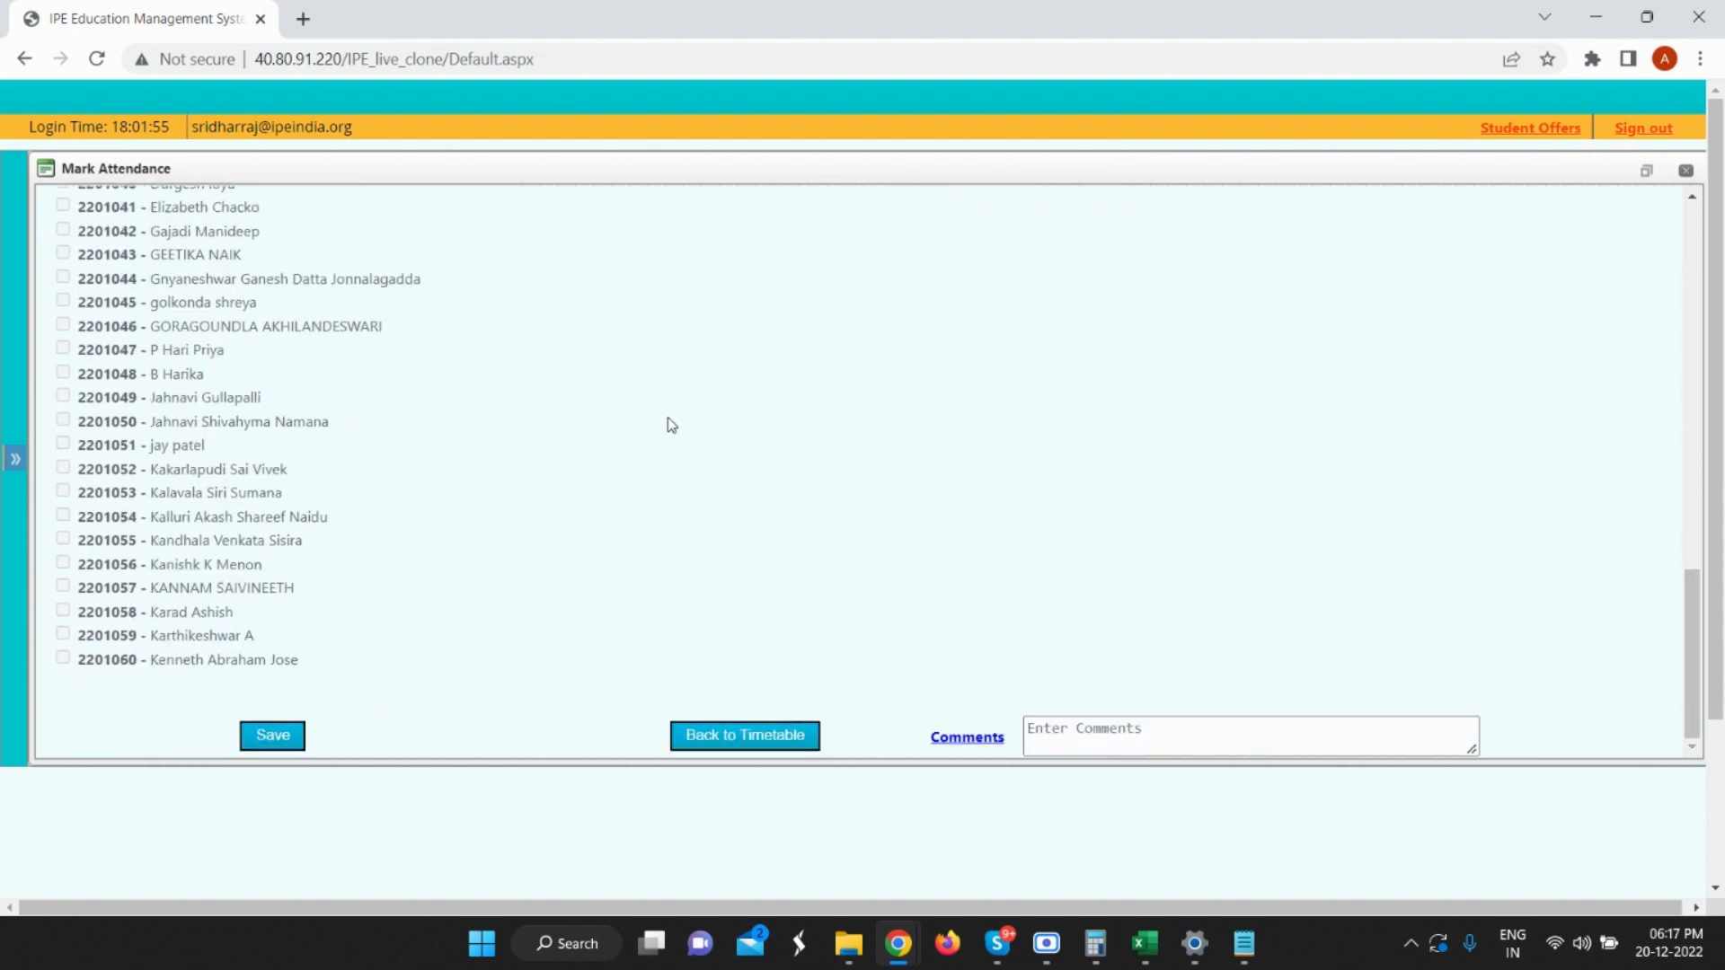
pyautogui.click(733, 734)
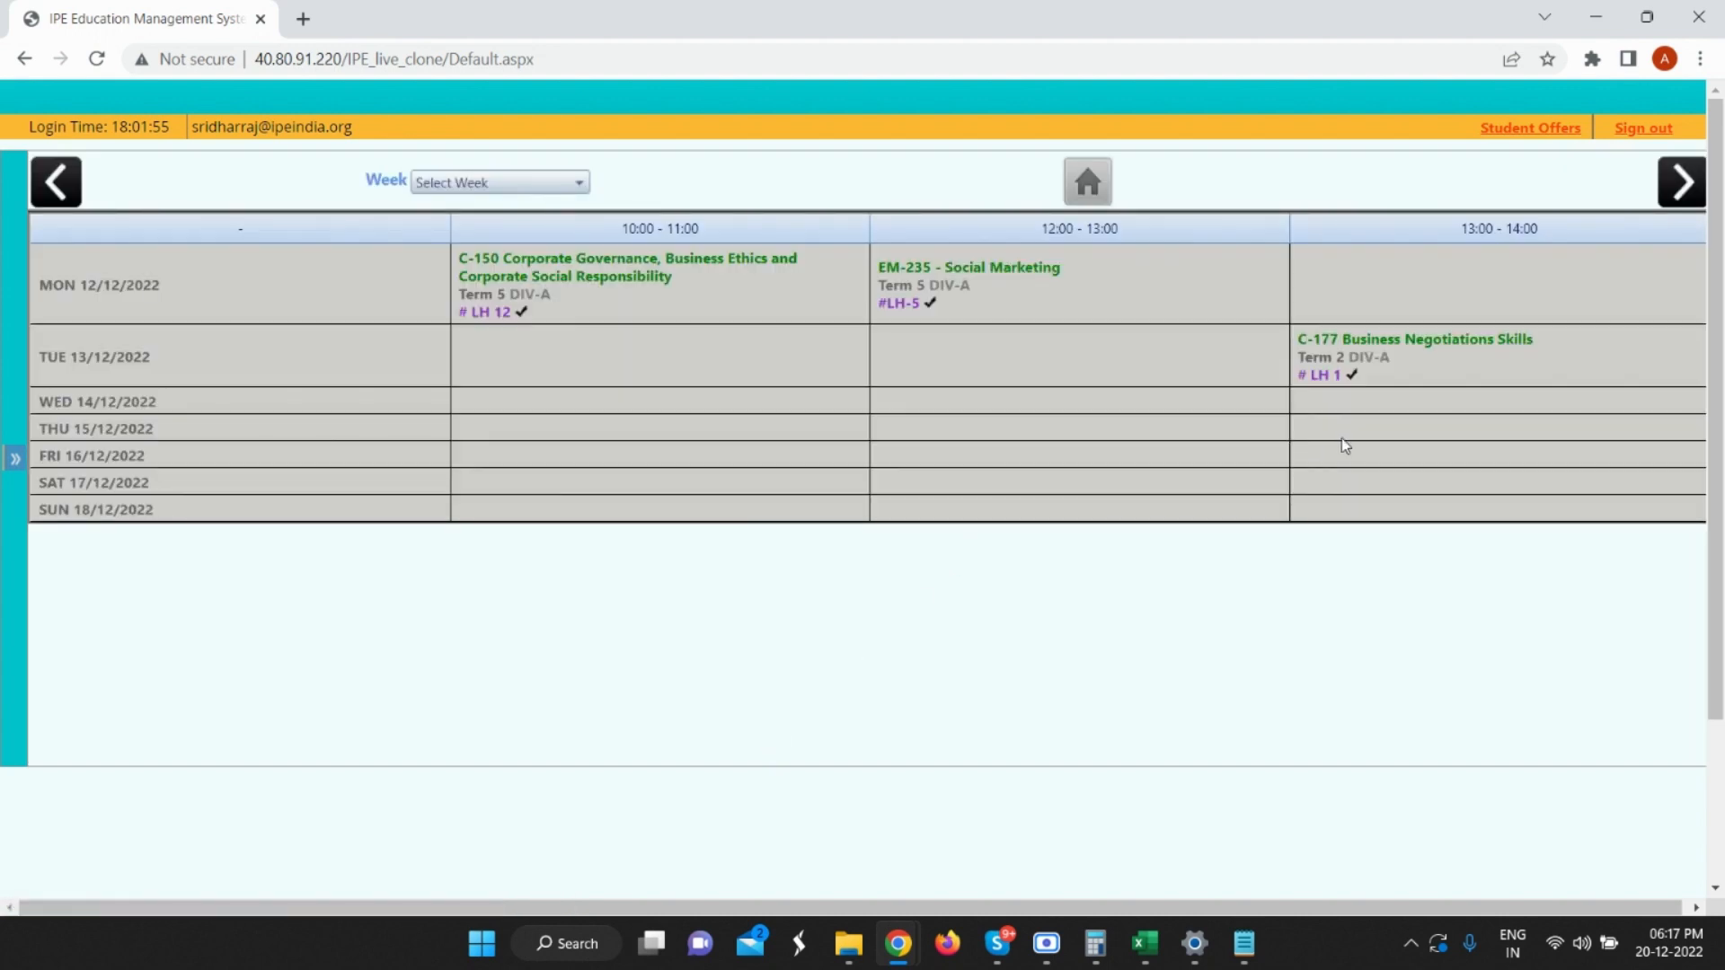
# Delete the saved attendance for Monday's 12:00-13:00 EM-235 Social Marketing class and return to the timetable.
pyautogui.click(983, 302)
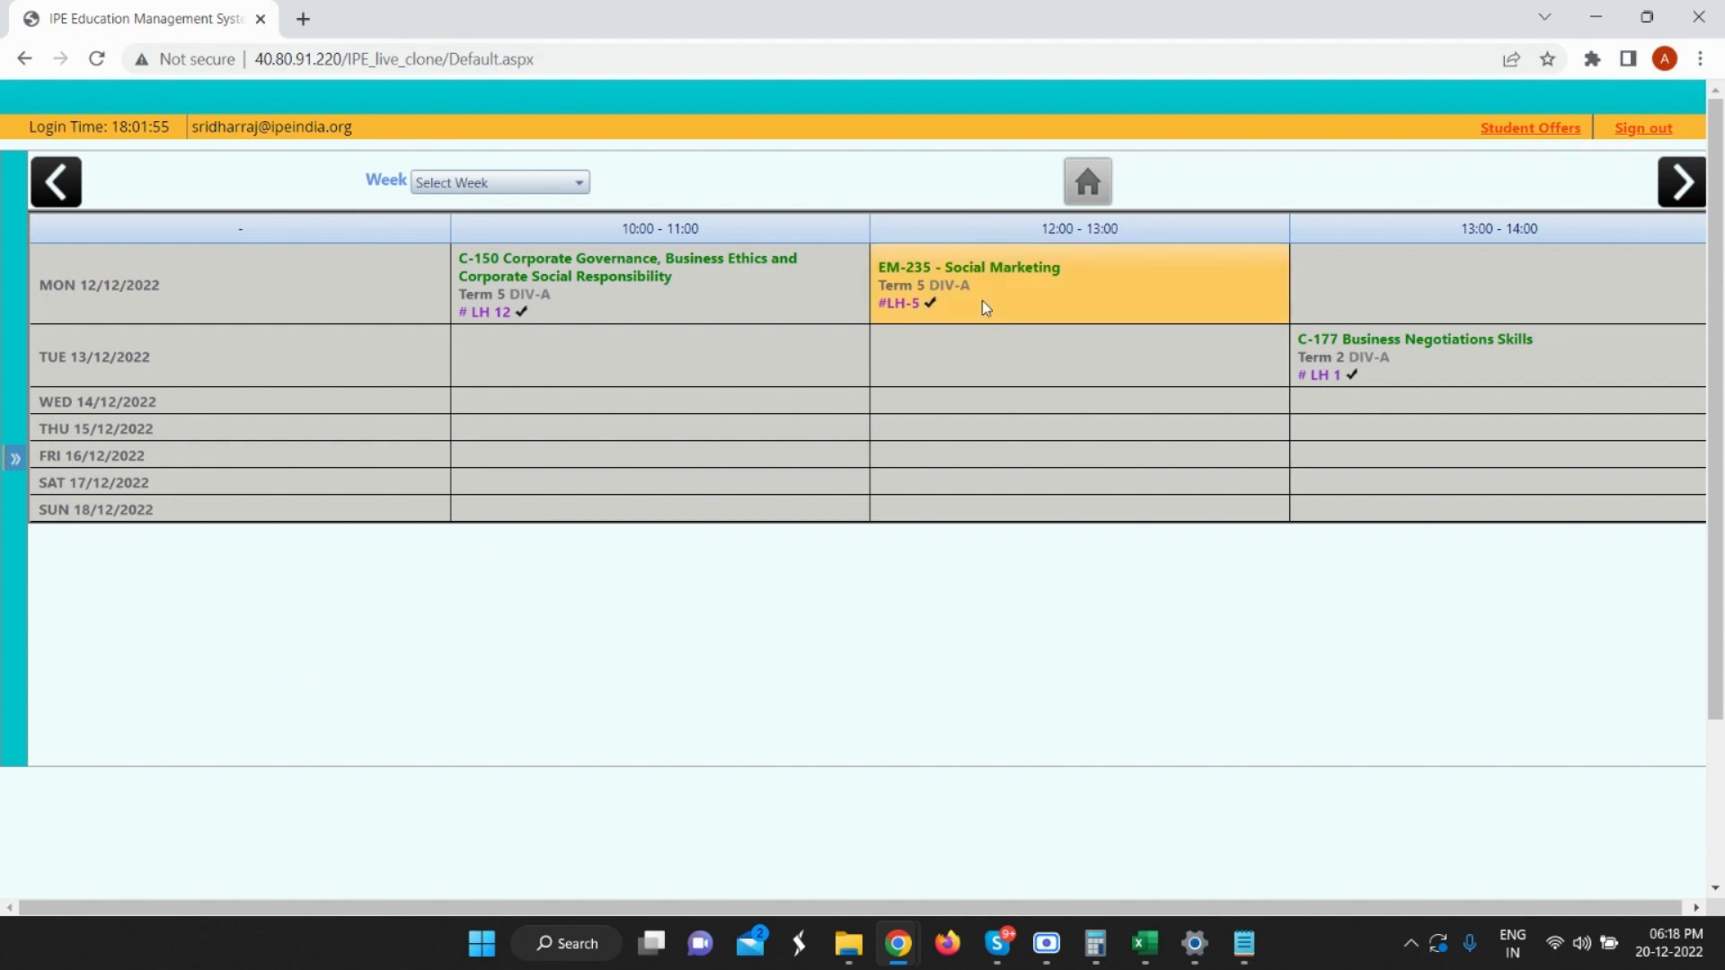
pyautogui.scroll(-5, 333, 369)
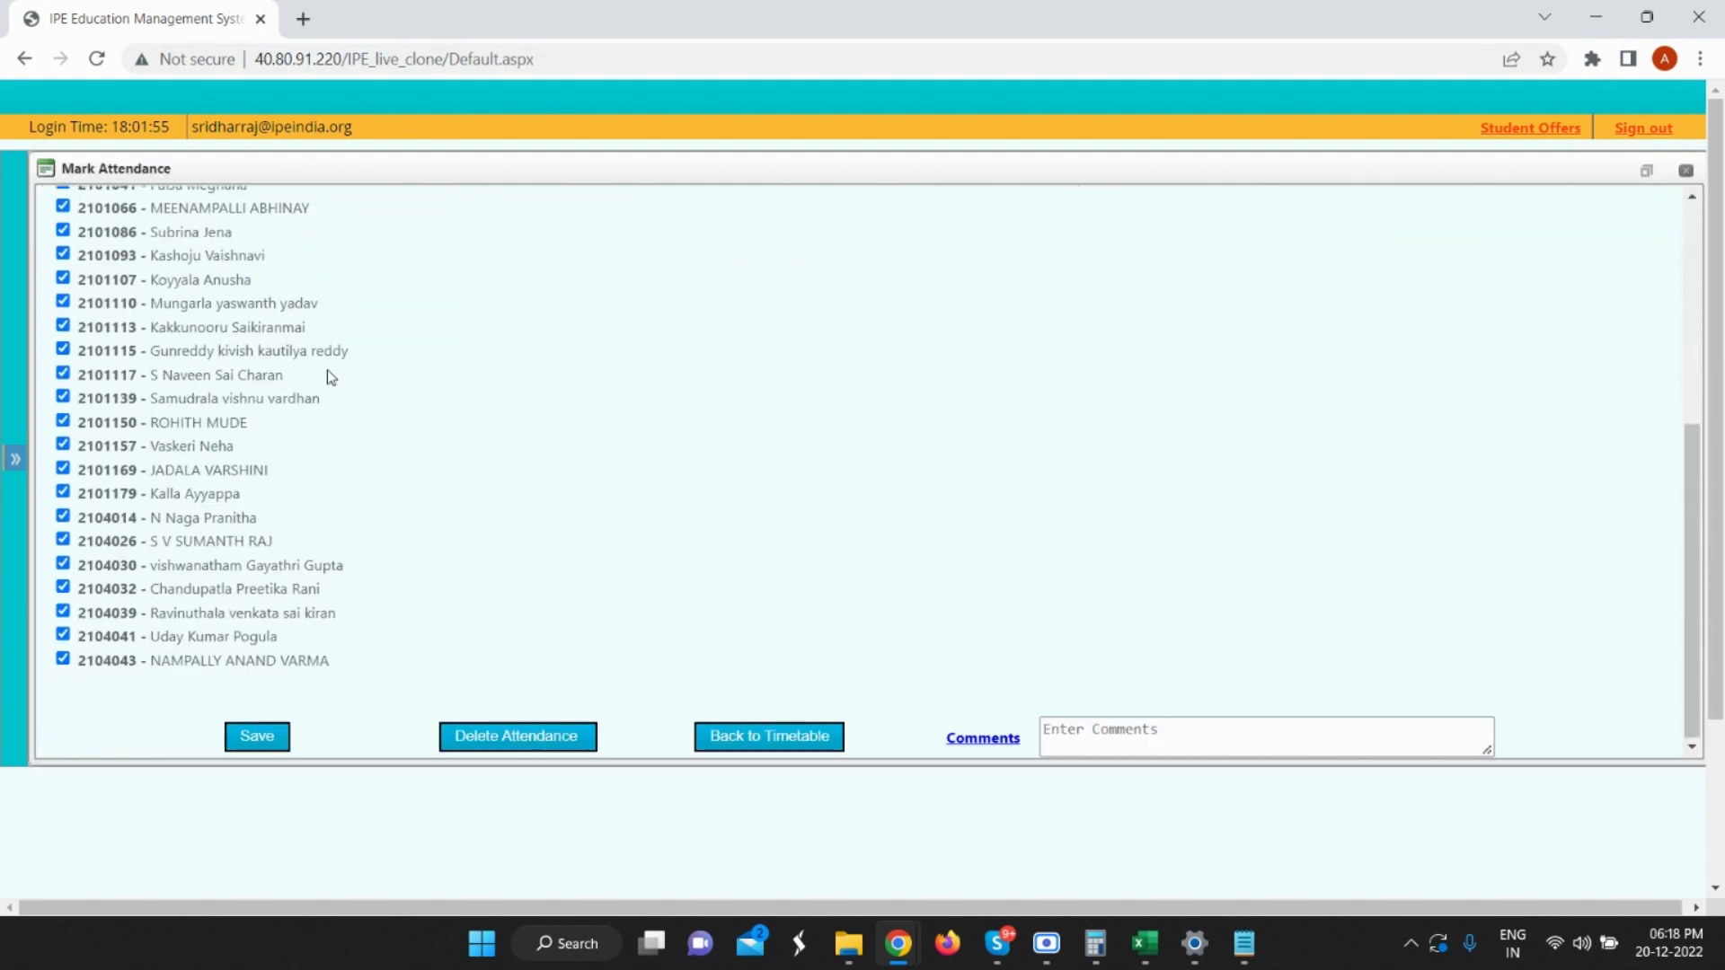
pyautogui.click(502, 742)
pyautogui.click(982, 192)
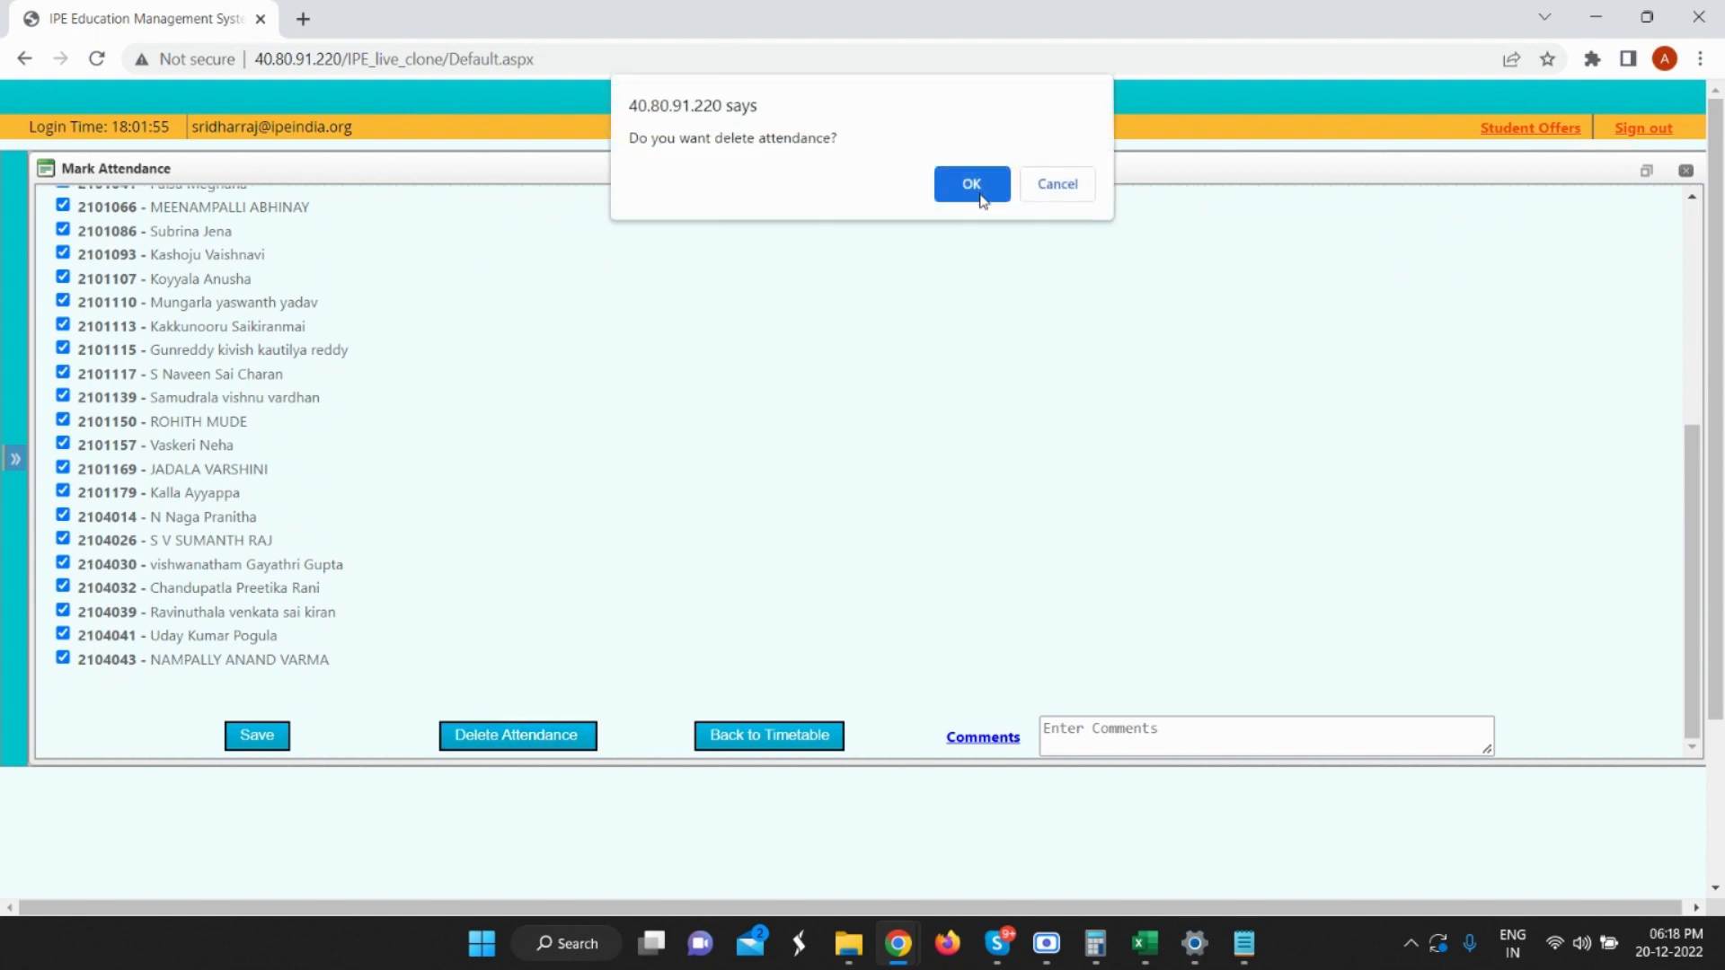
pyautogui.click(1045, 207)
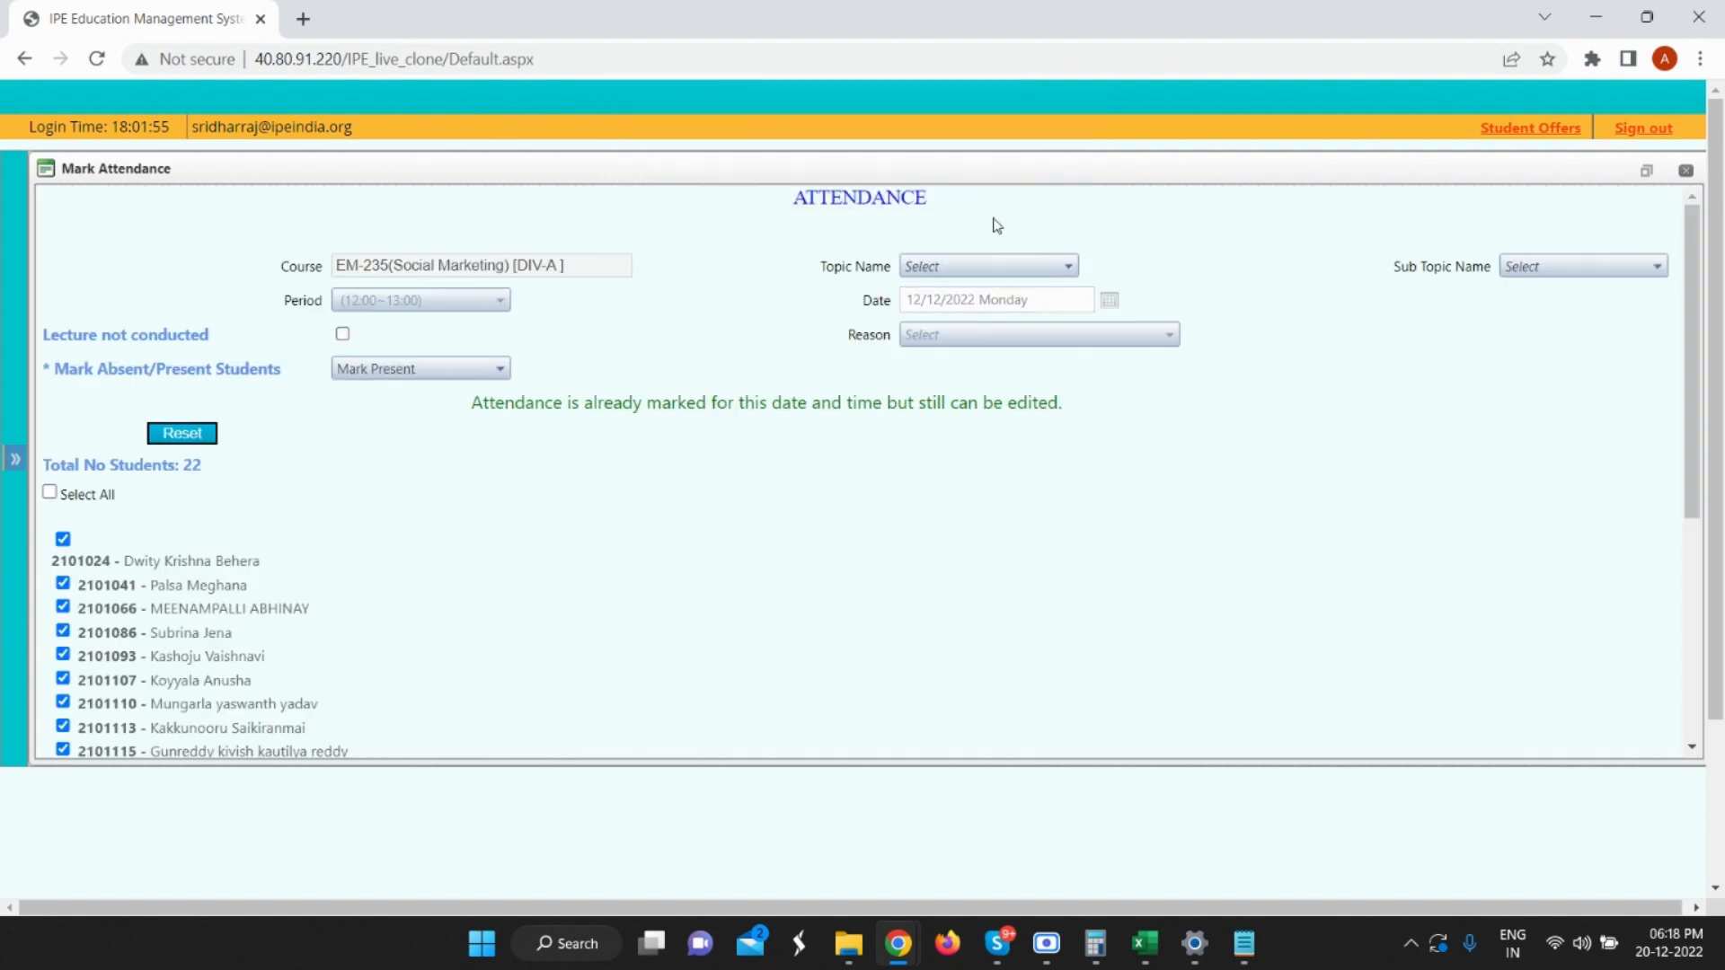
pyautogui.scroll(-10, 641, 358)
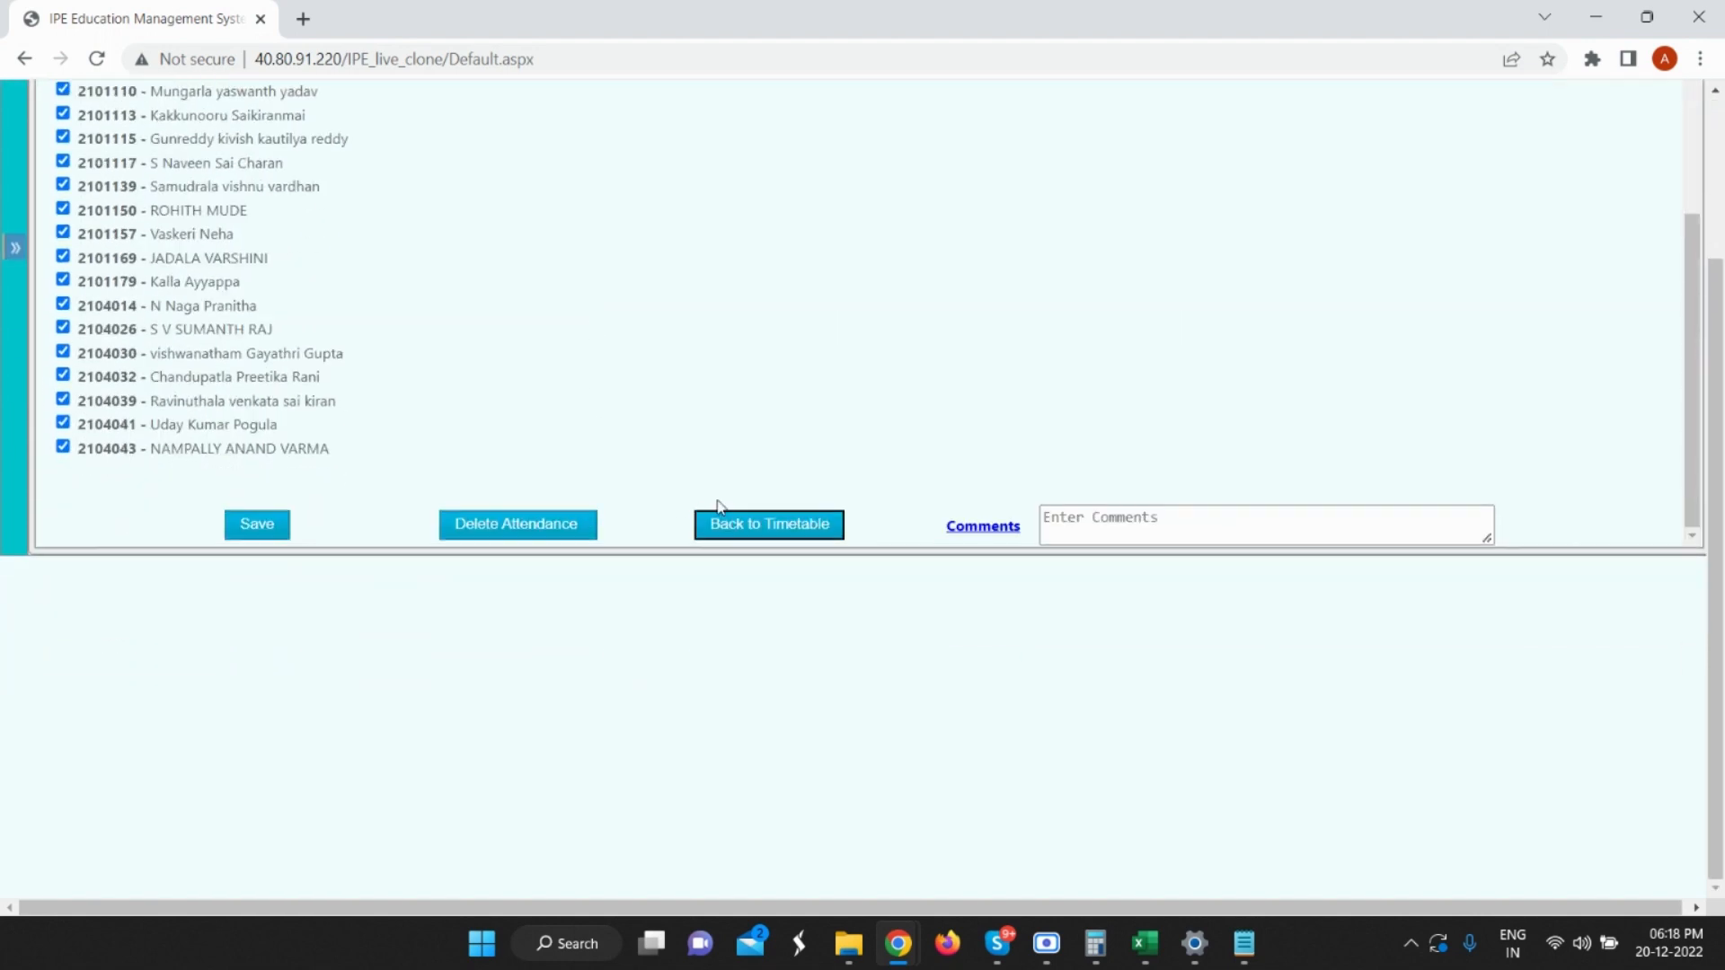
pyautogui.click(732, 524)
pyautogui.scroll(3, 1011, 156)
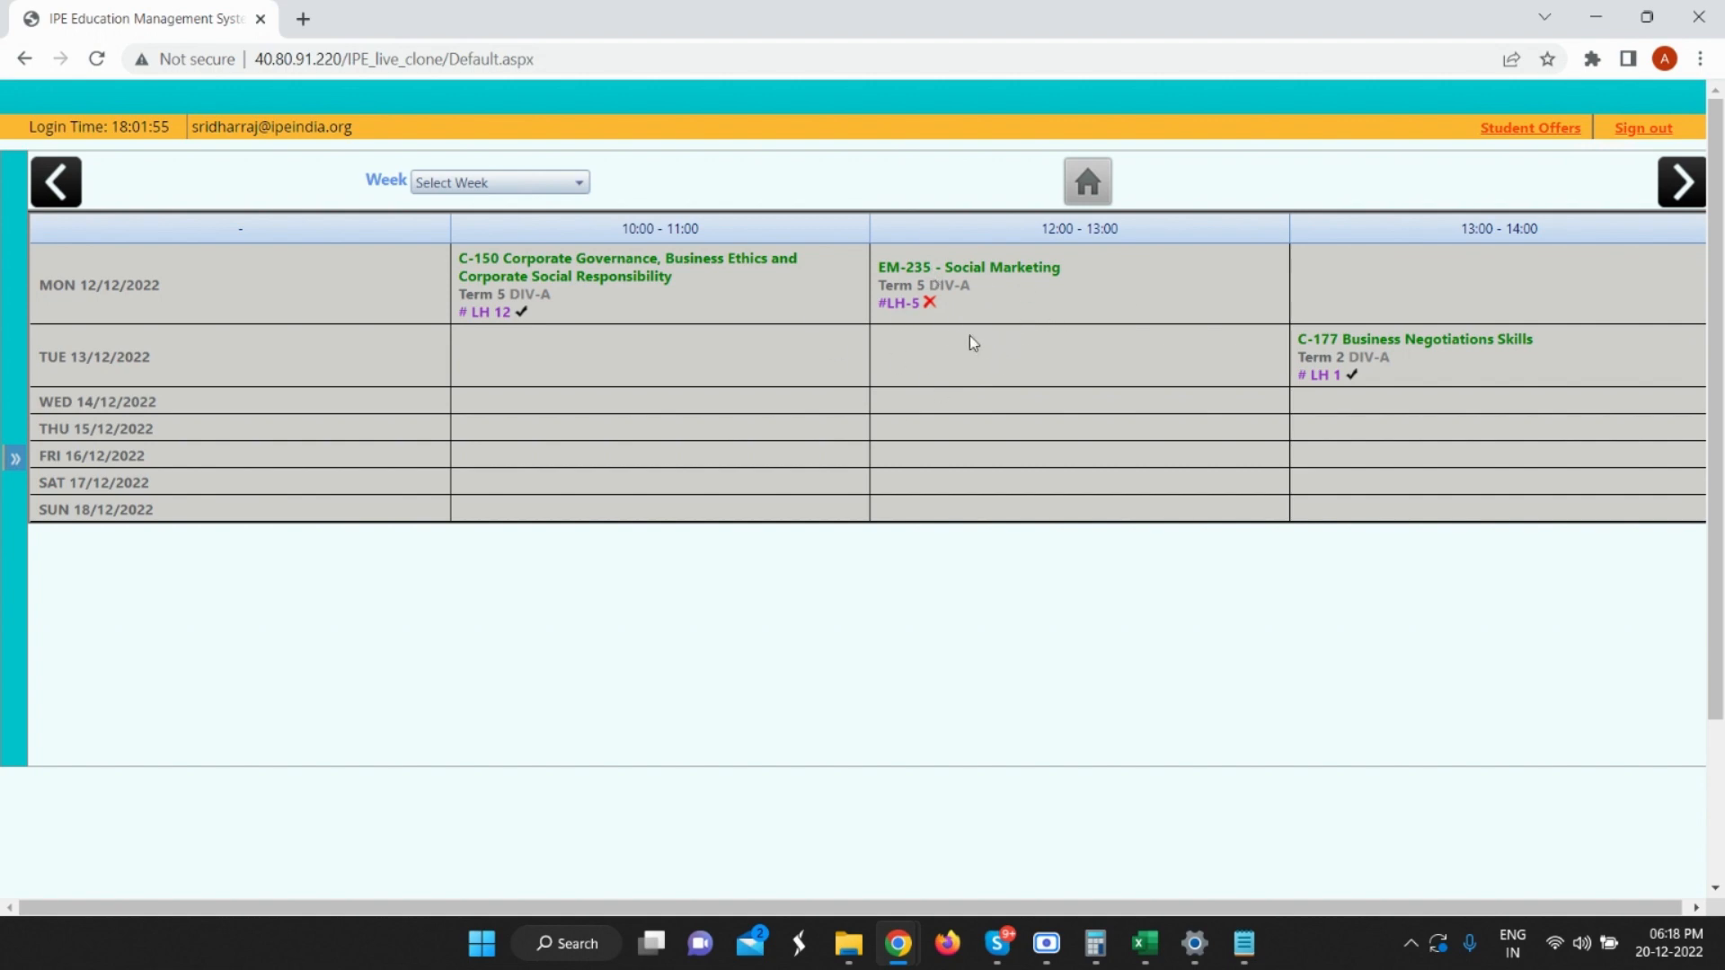
# Switch from the faculty login to the admission account and open the TimeTable Report under Attendance Reports.
pyautogui.click(1622, 132)
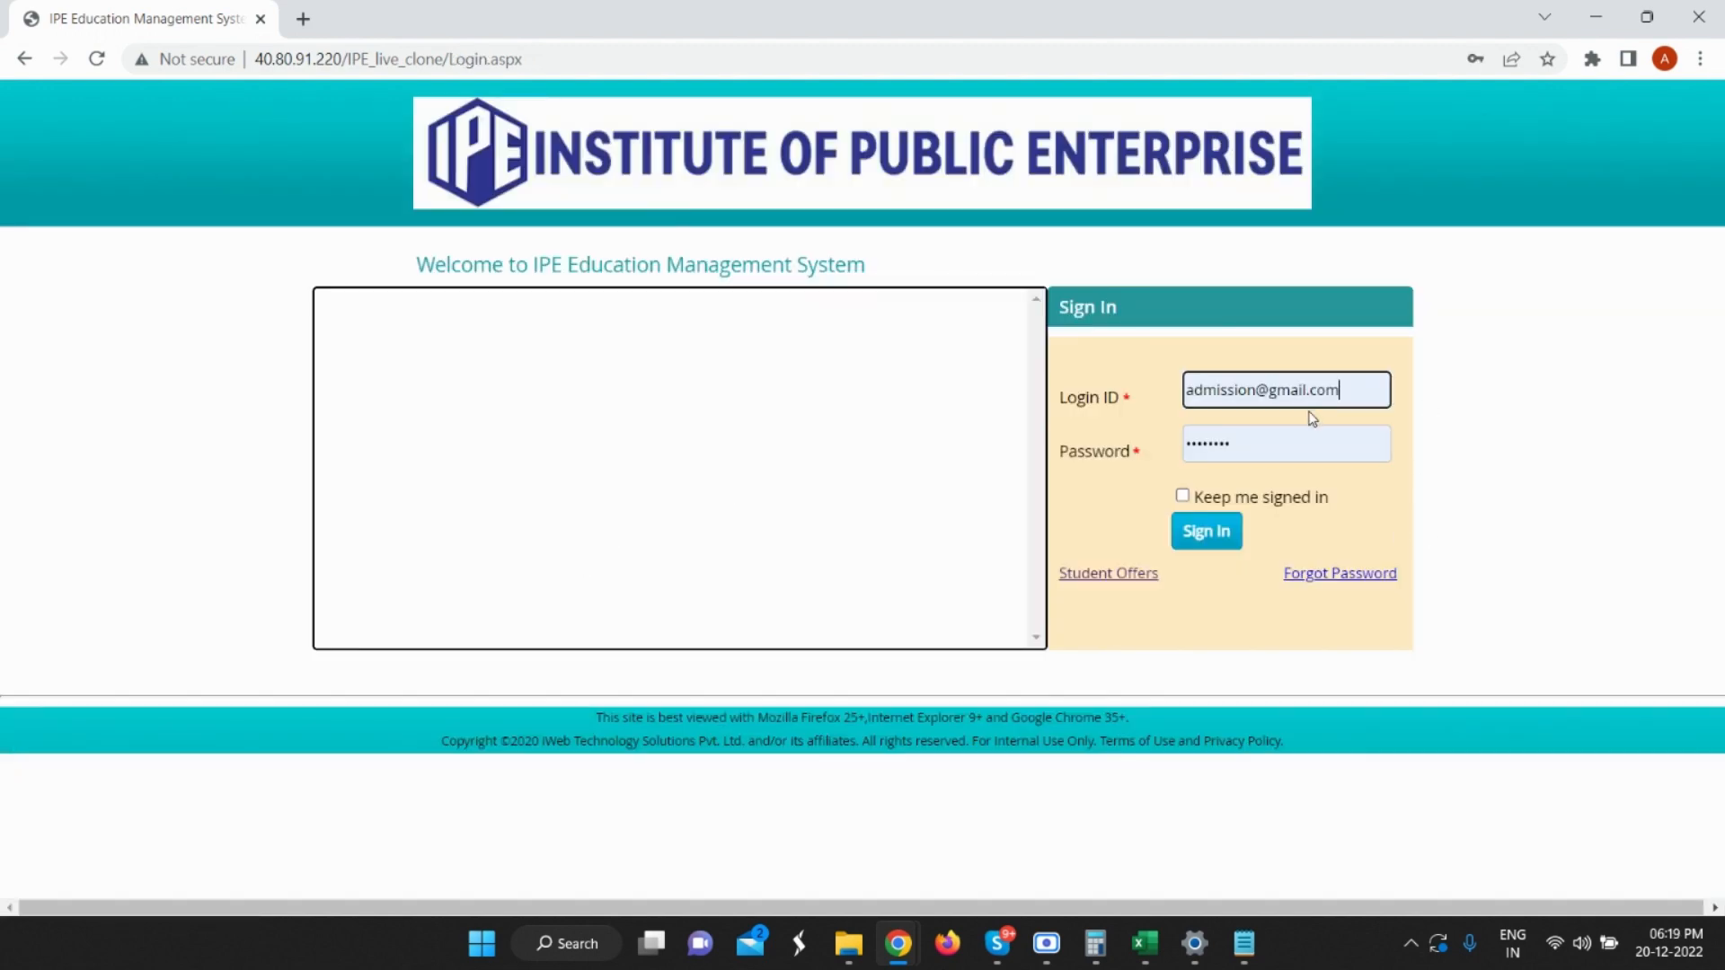
pyautogui.click(1207, 531)
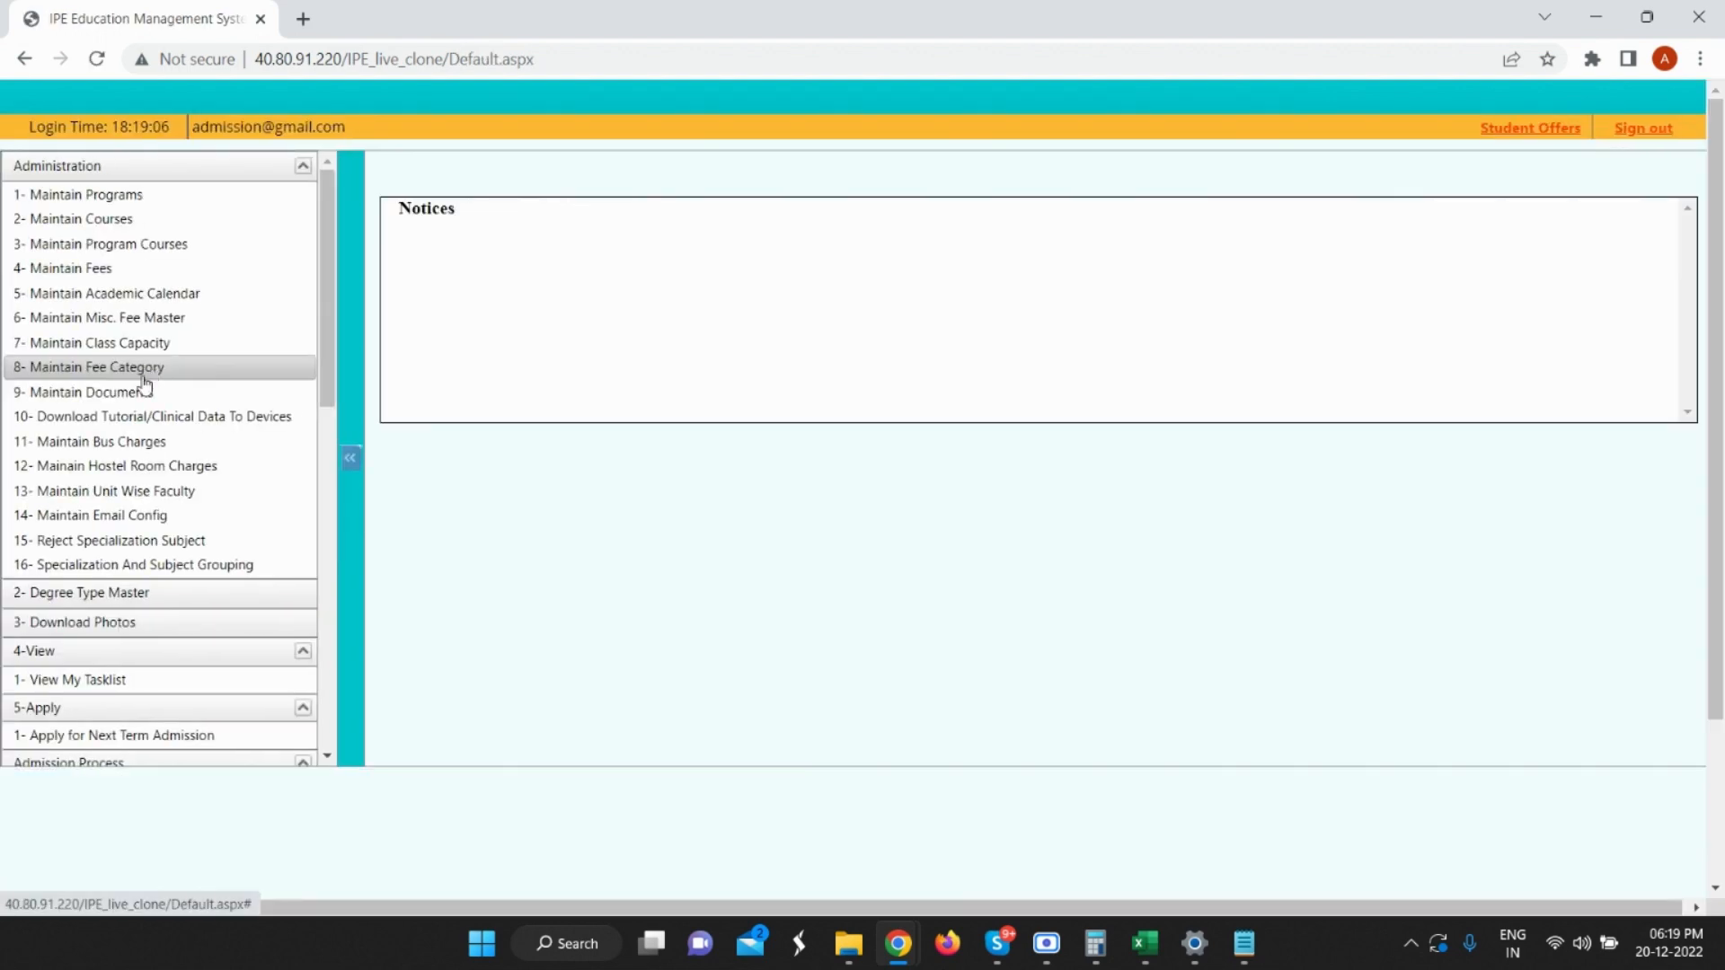
pyautogui.scroll(-5, 135, 382)
pyautogui.scroll(-4, 132, 388)
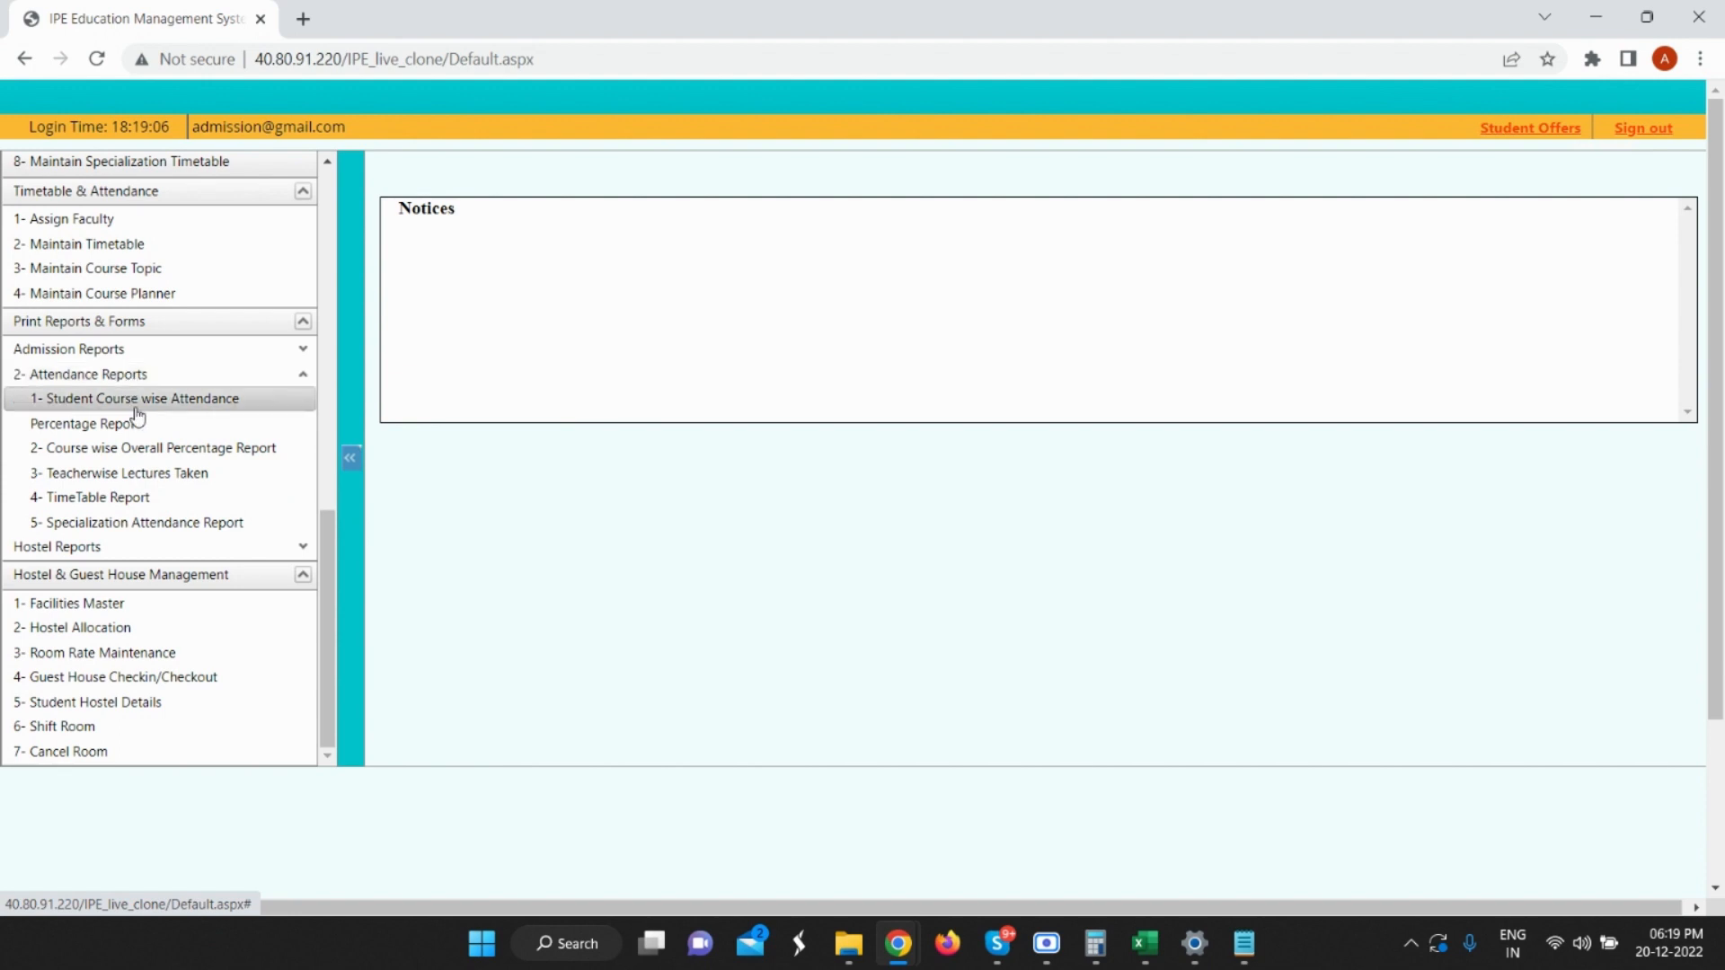
pyautogui.click(111, 499)
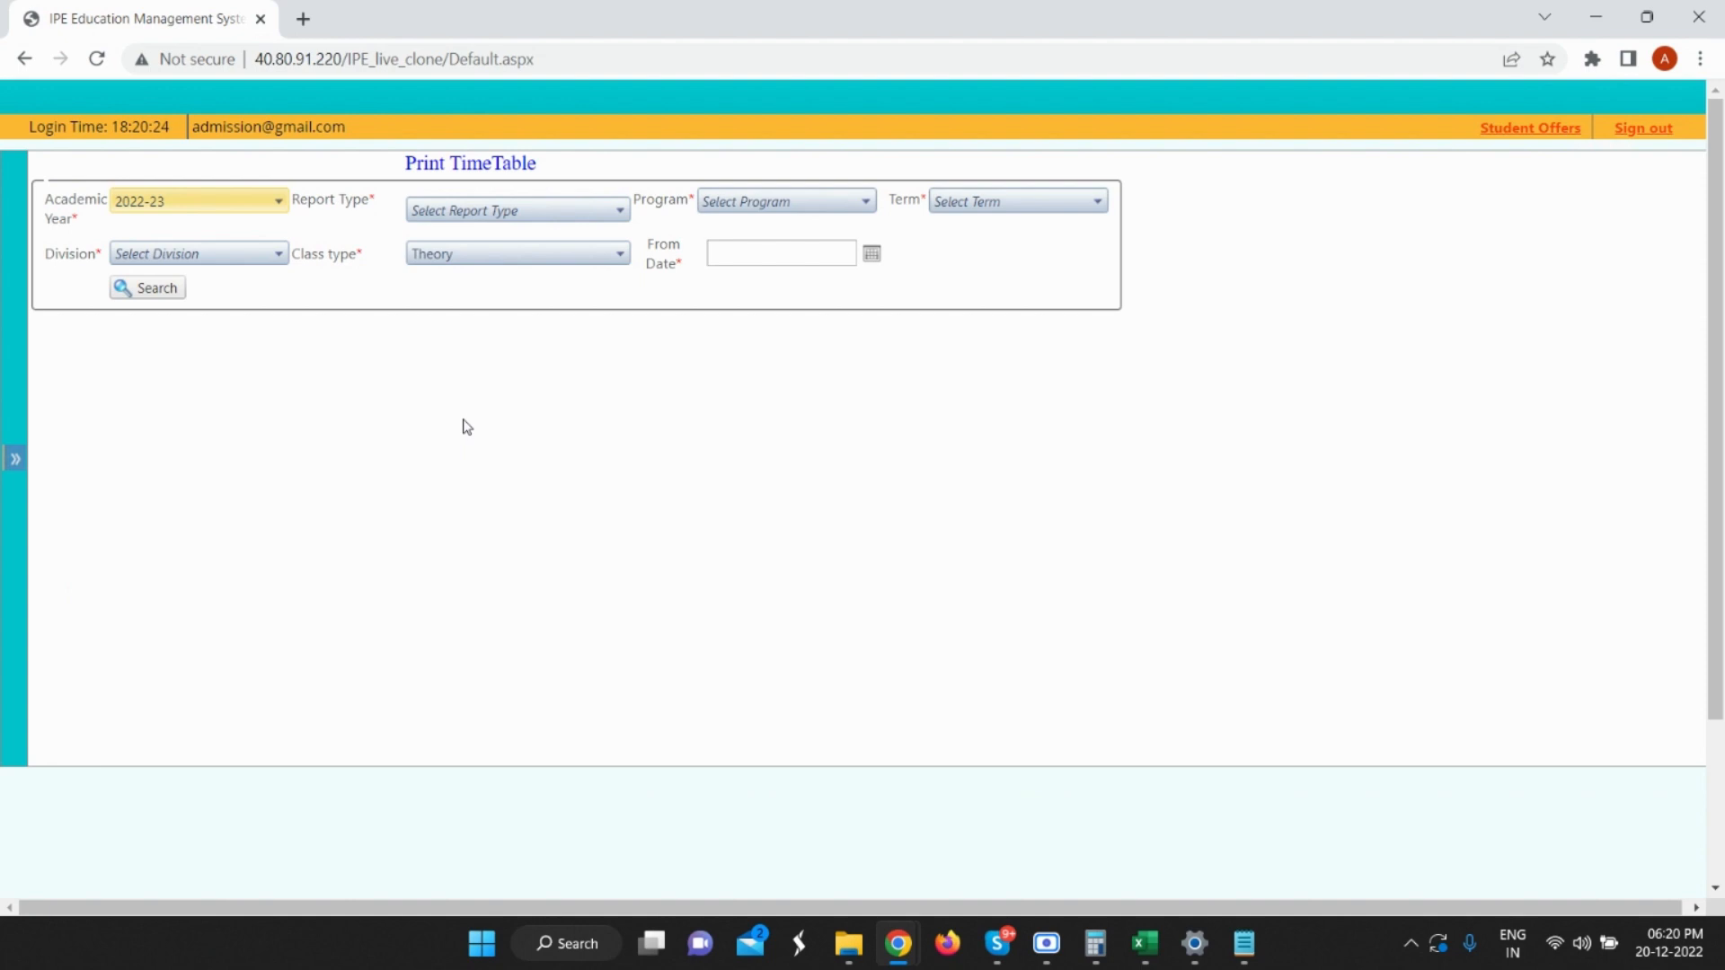
# Generate the Regular Timetable report for PGDM Term 5, division A, from 12/5/2022, check Monday's class details, and close the report.
pyautogui.click(506, 213)
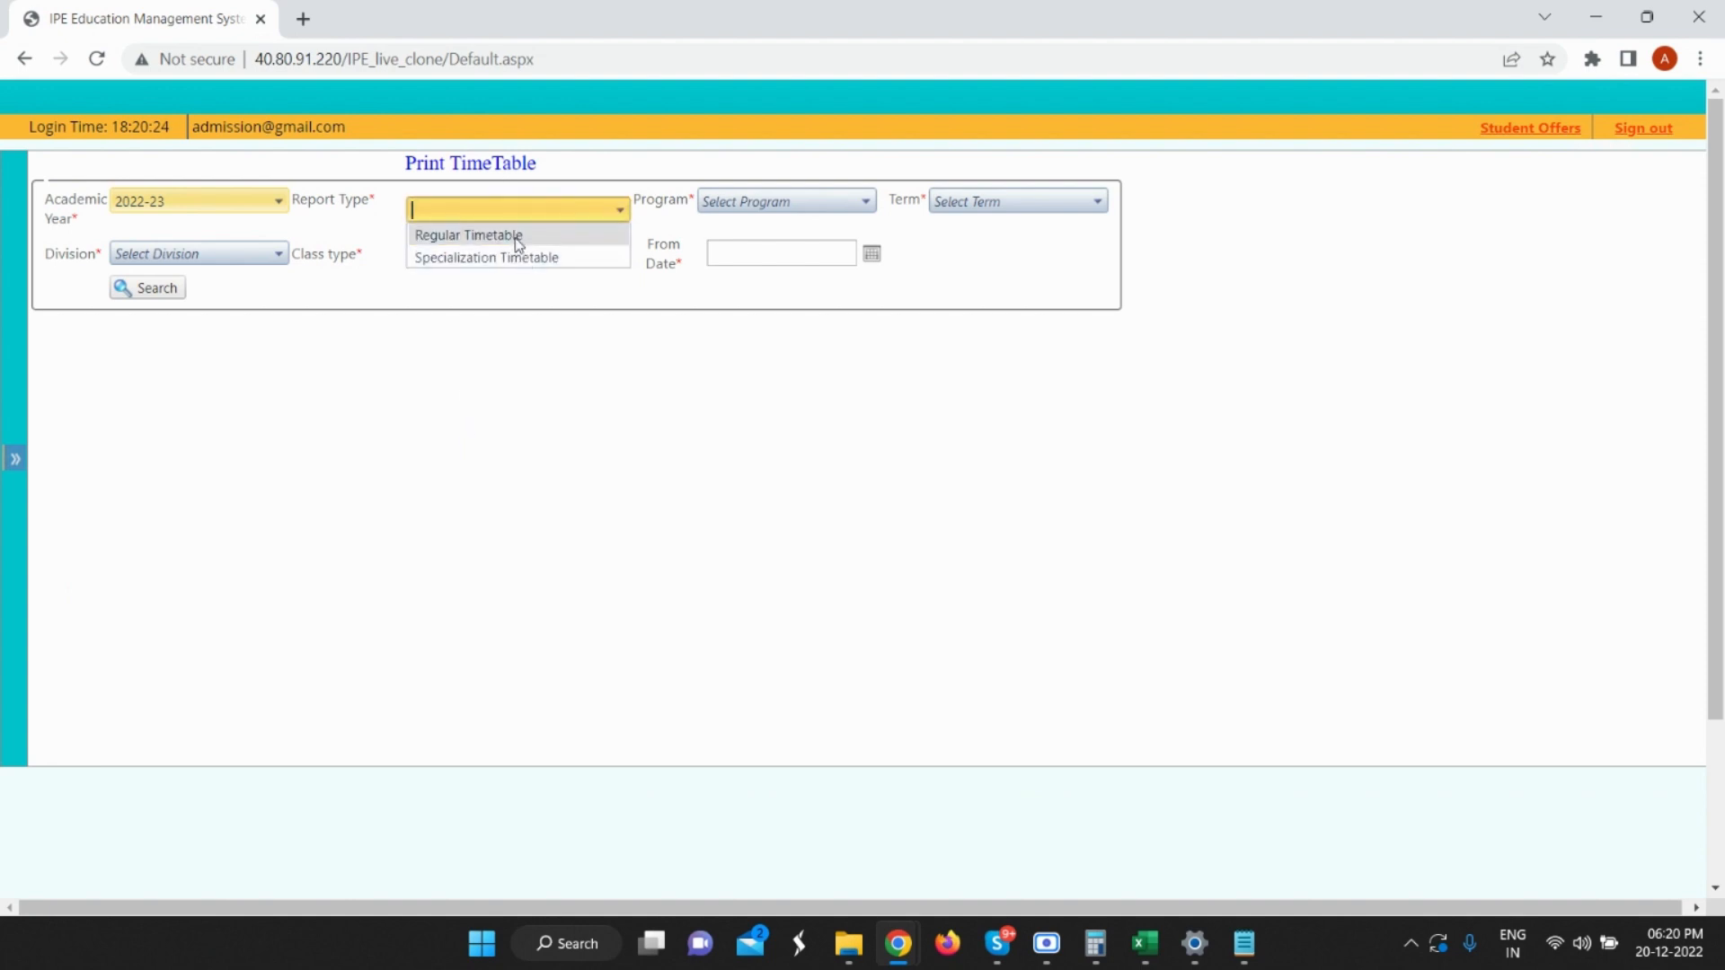
pyautogui.click(515, 237)
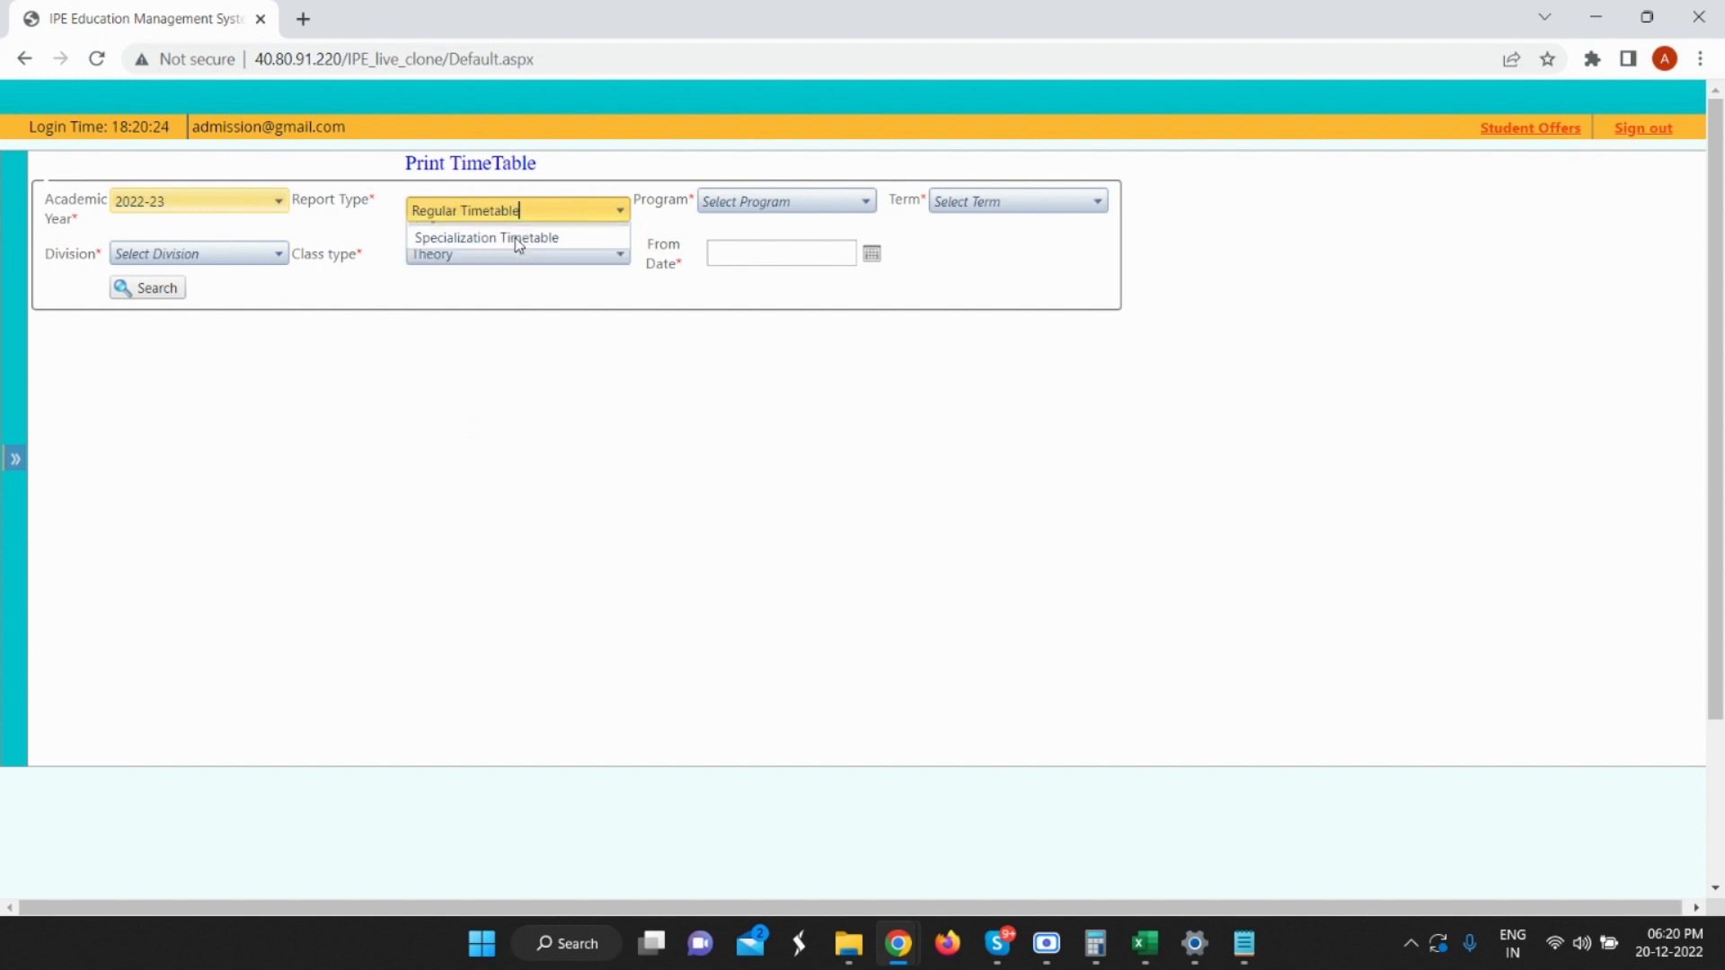
pyautogui.click(737, 210)
pyautogui.click(751, 224)
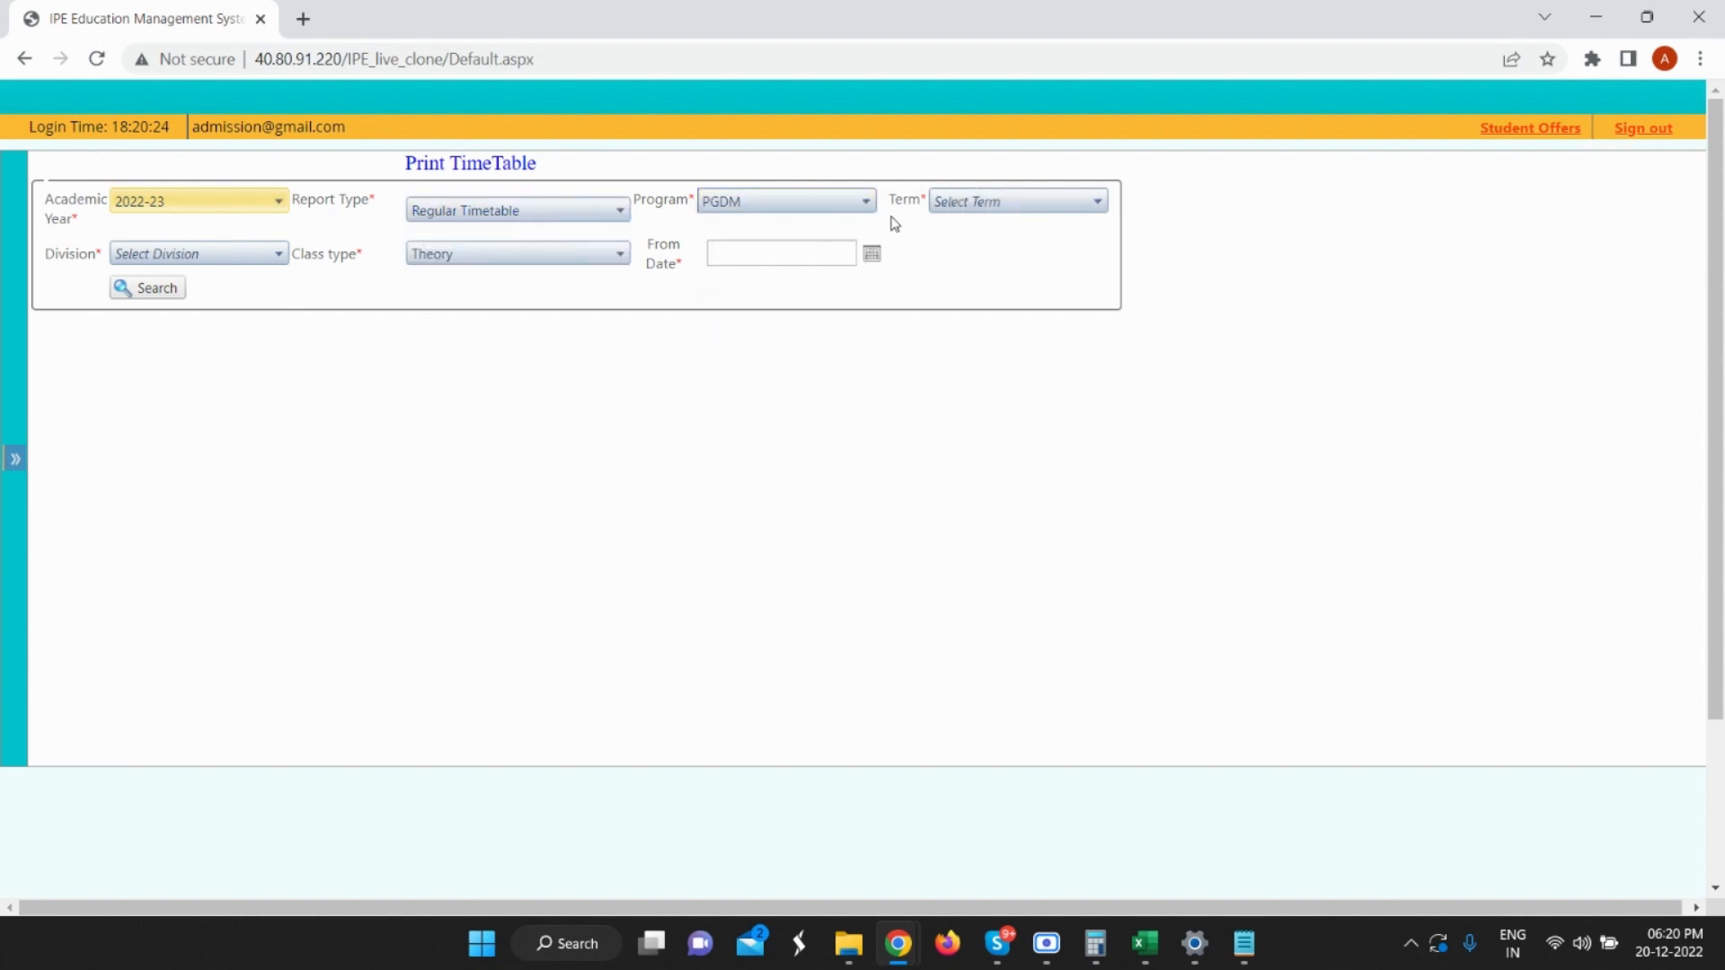
pyautogui.click(979, 210)
pyautogui.click(975, 319)
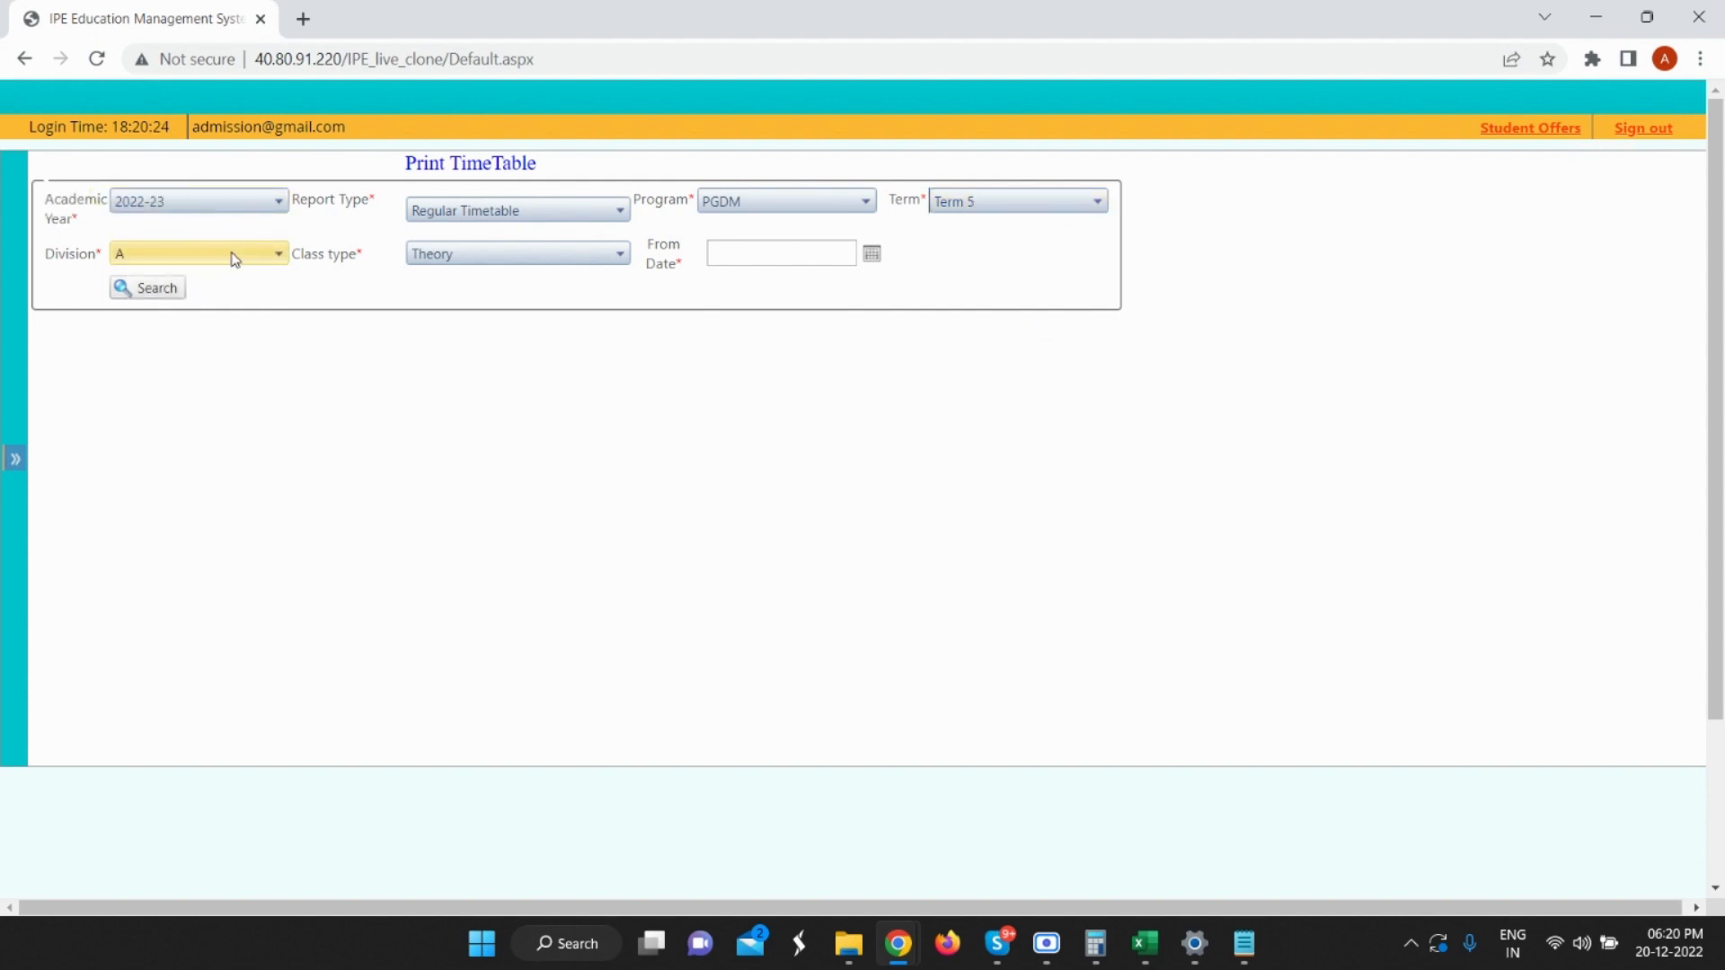
pyautogui.click(870, 255)
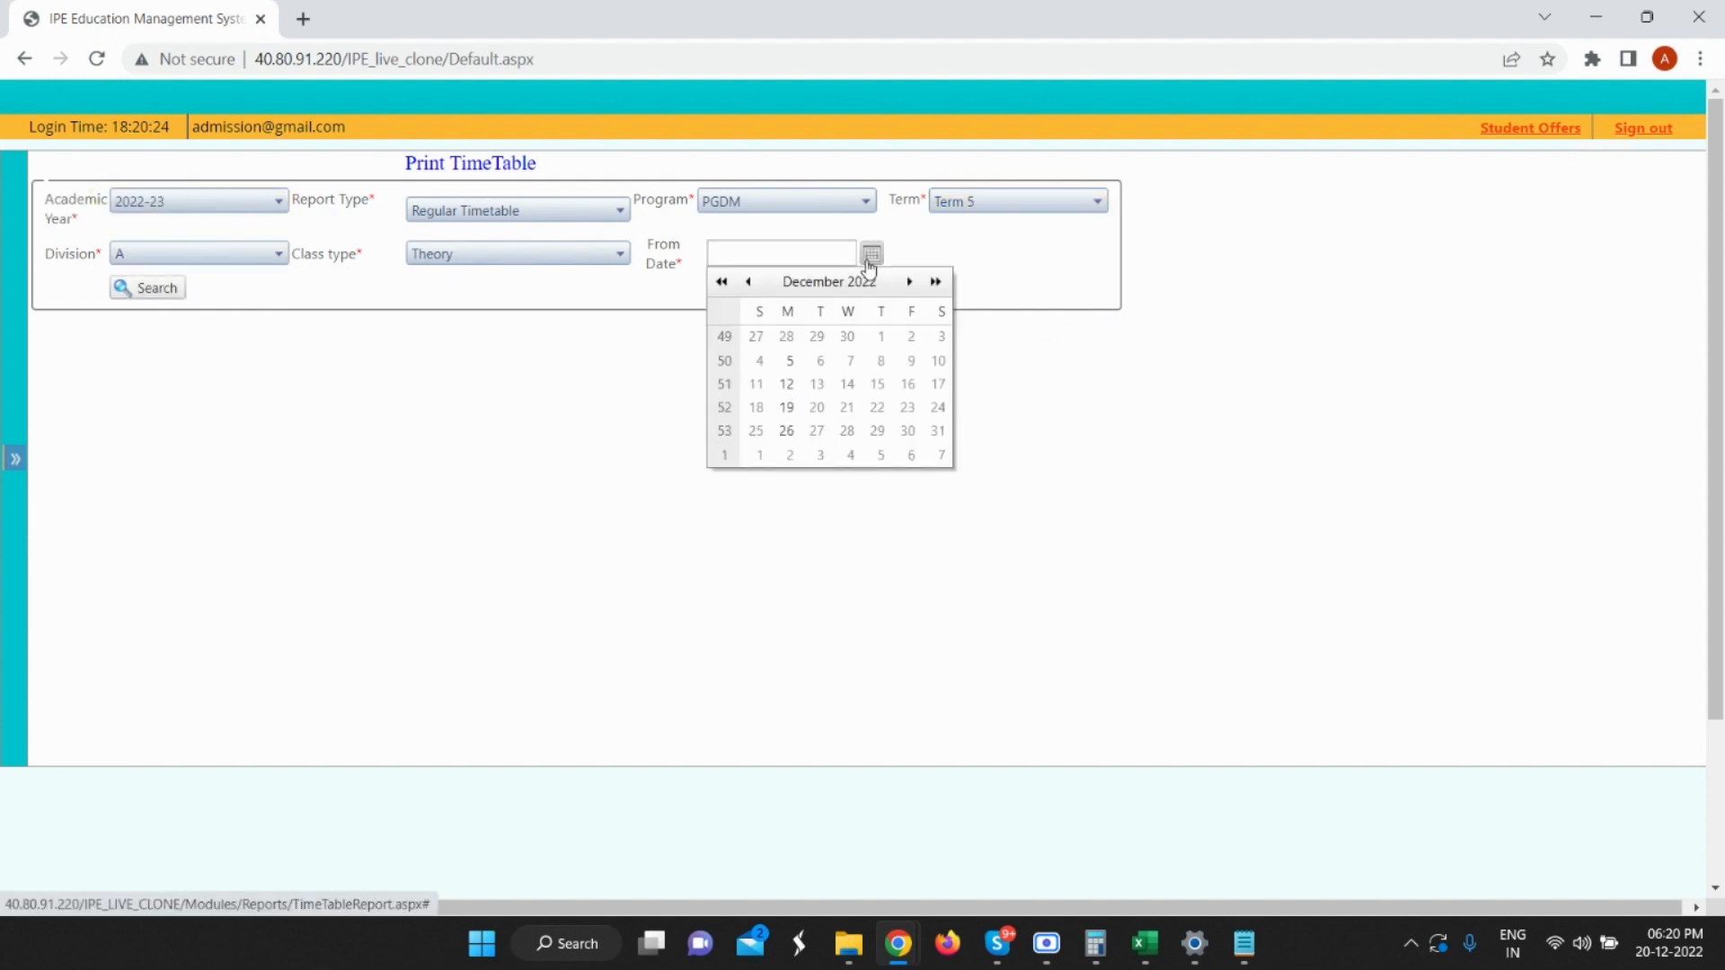
pyautogui.click(784, 360)
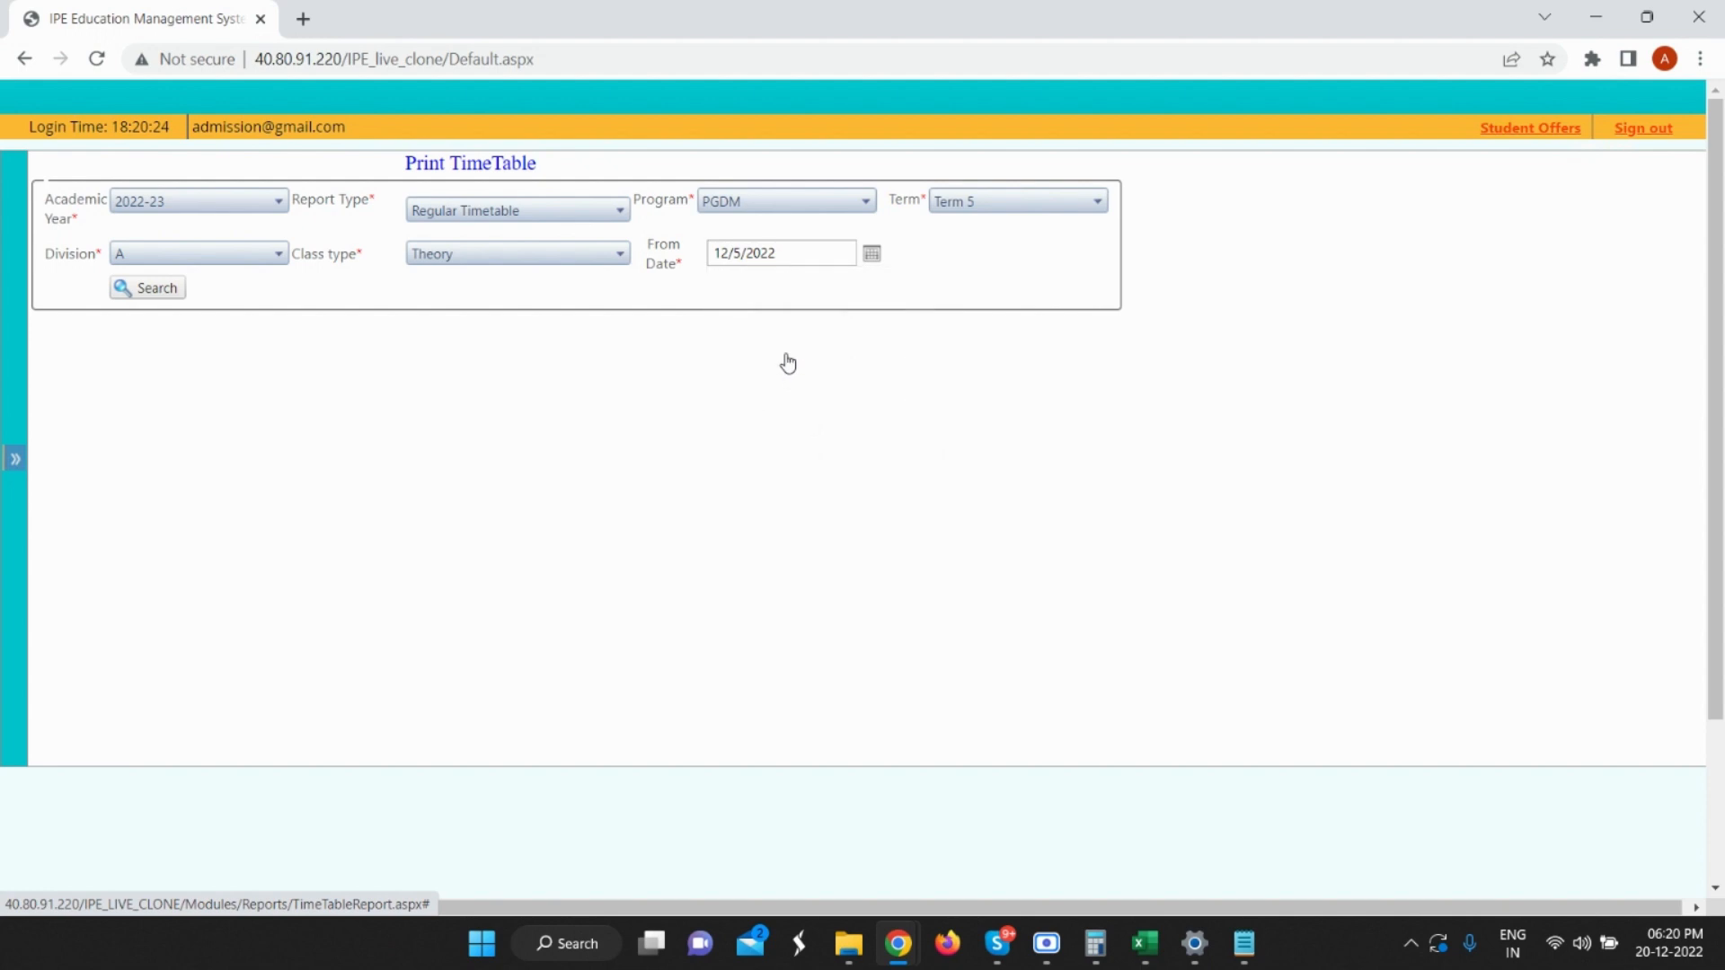
pyautogui.click(160, 292)
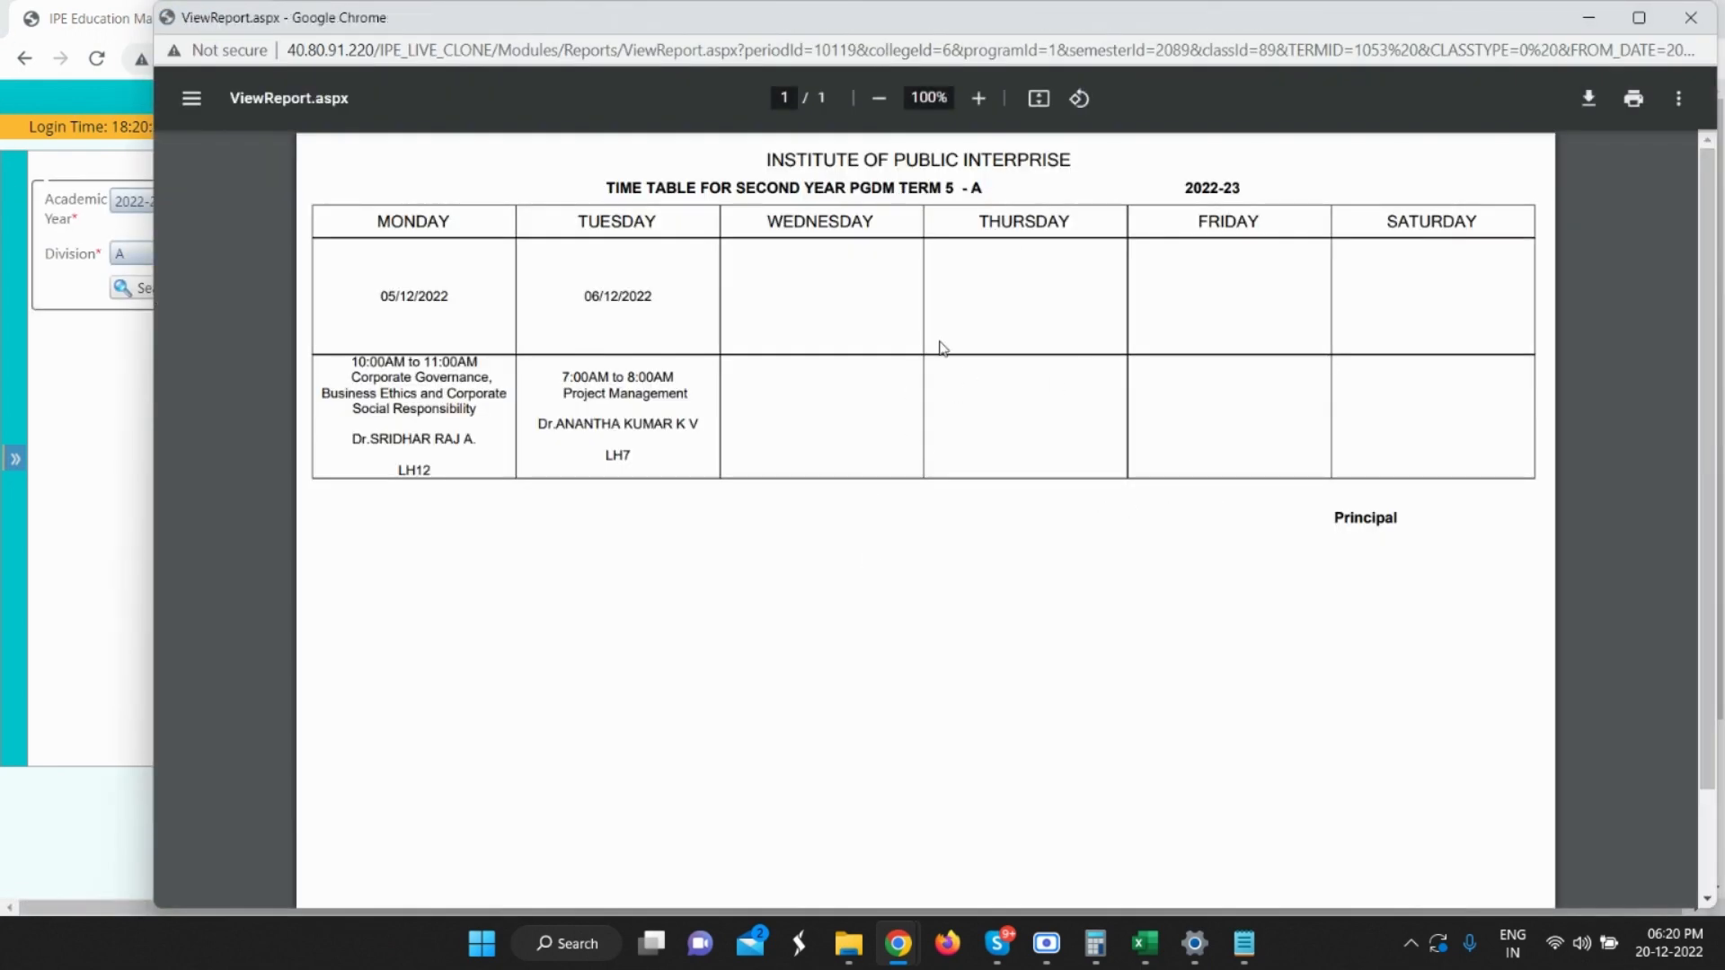
pyautogui.moveTo(357, 365); pyautogui.dragTo(320, 381)
pyautogui.moveTo(482, 442); pyautogui.dragTo(390, 462)
pyautogui.click(1691, 17)
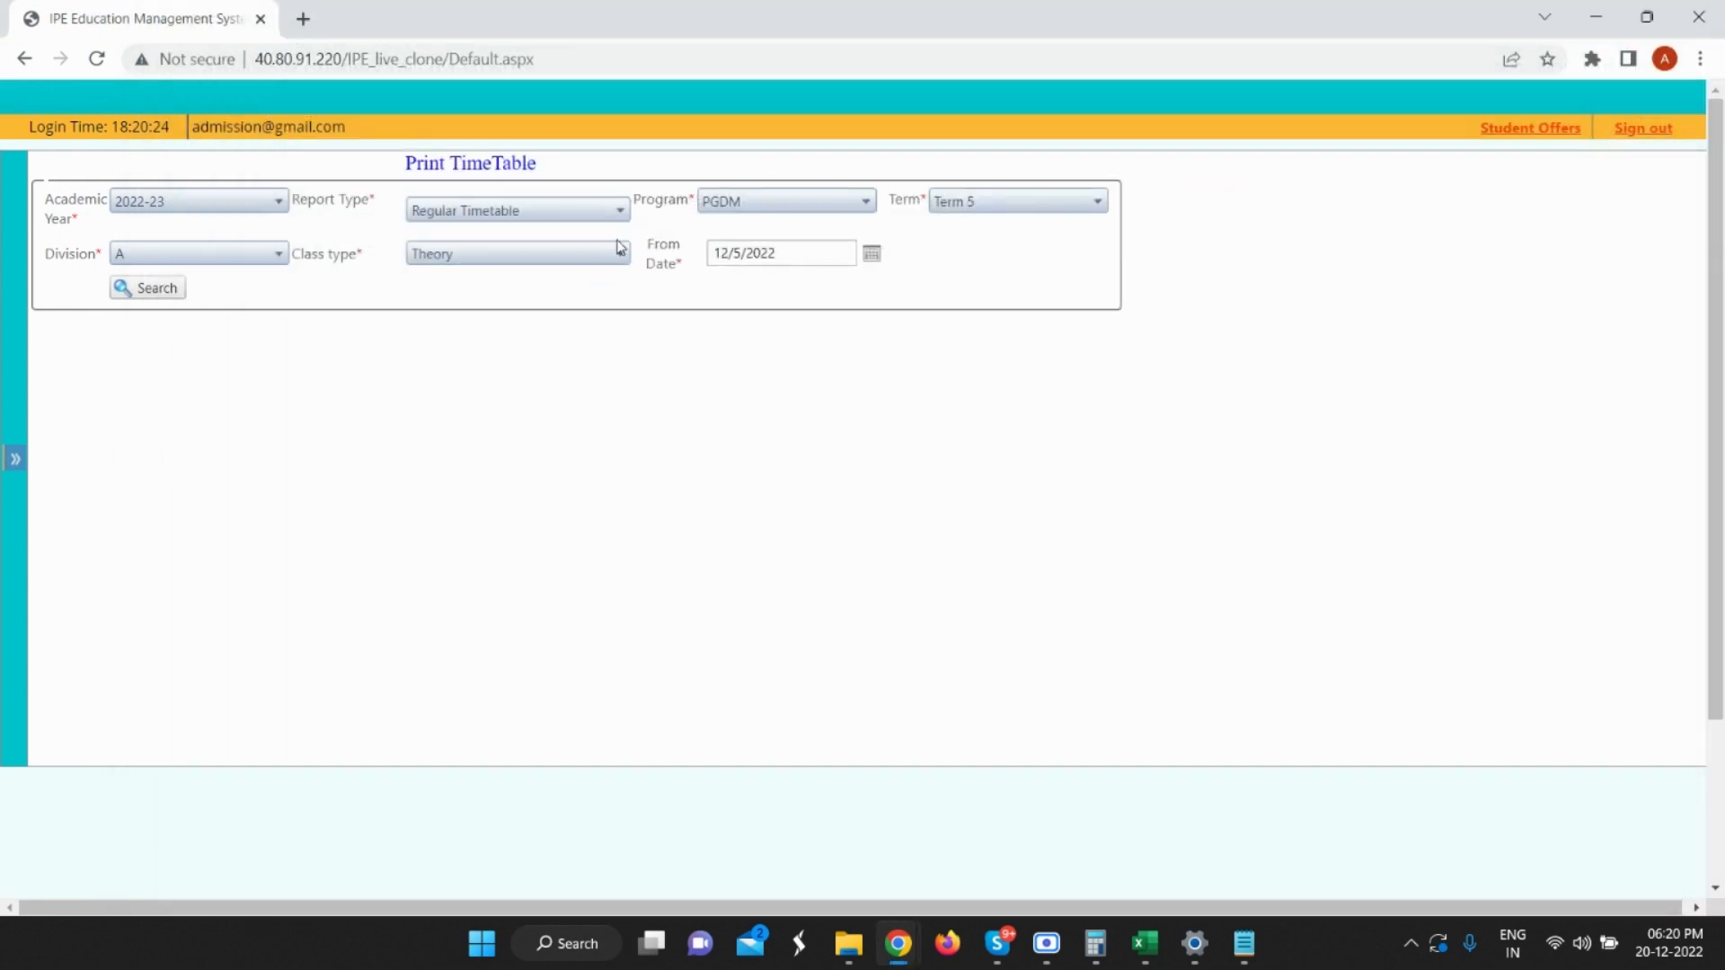
# Generate the Specialization Timetable report for PGDM Term 5, division A, from 12/5/2022, check Monday's first class, and close the report.
pyautogui.click(546, 209)
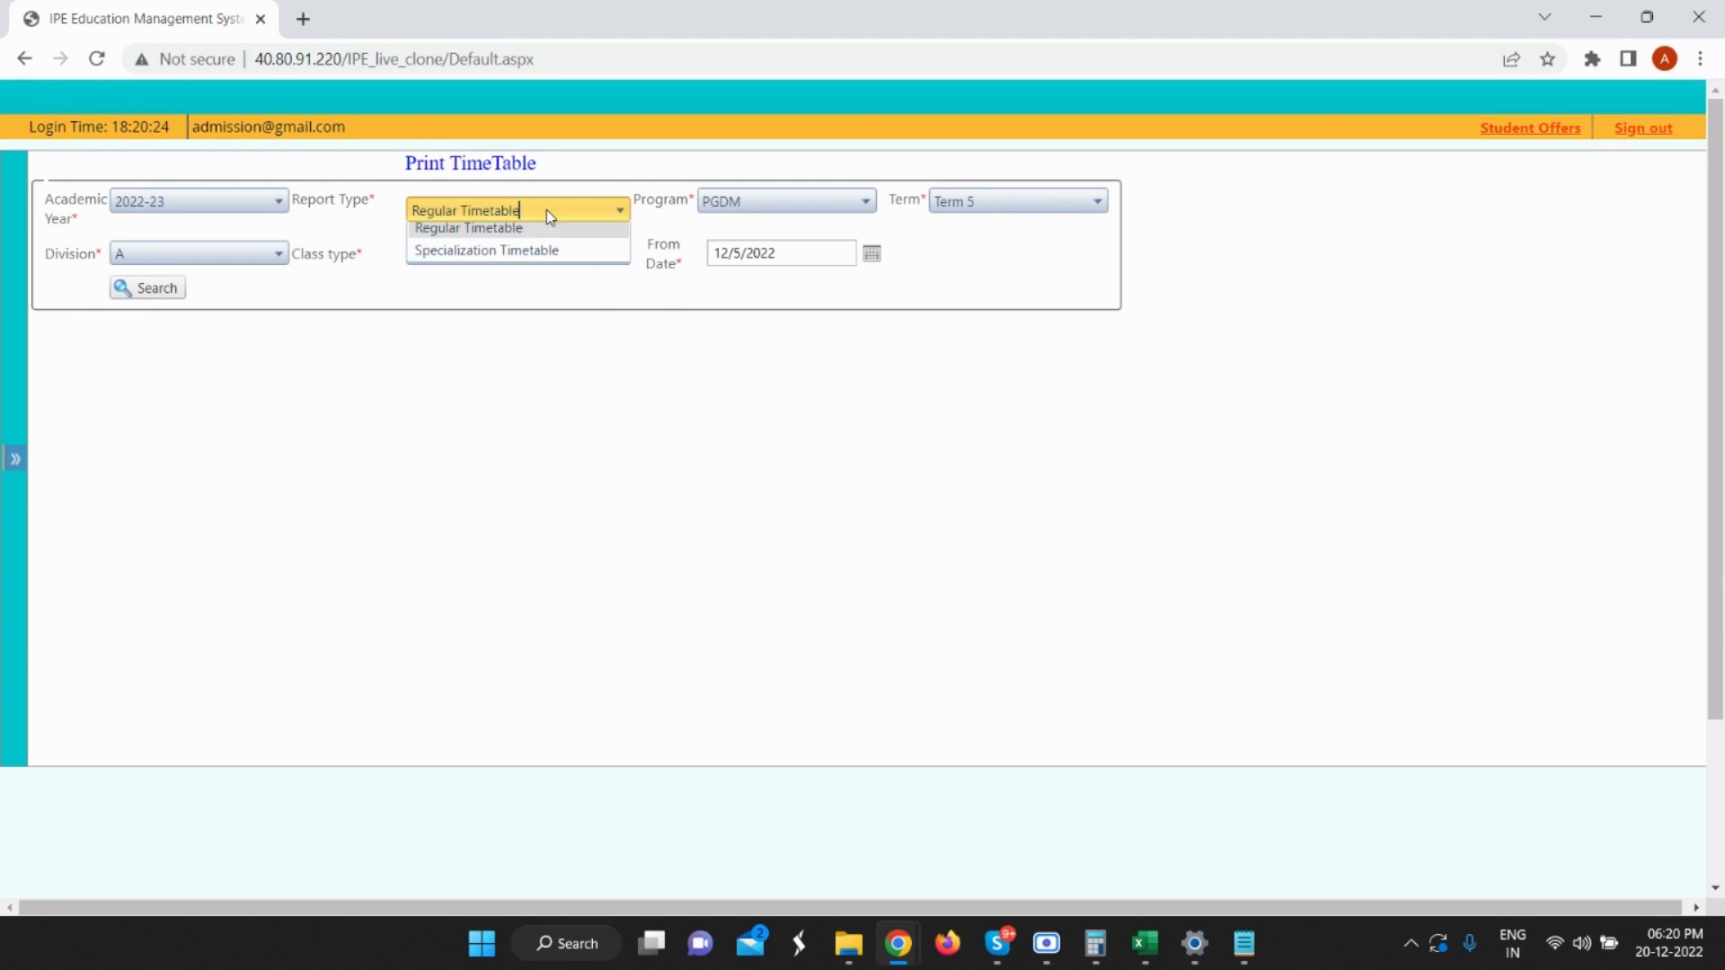
pyautogui.click(531, 258)
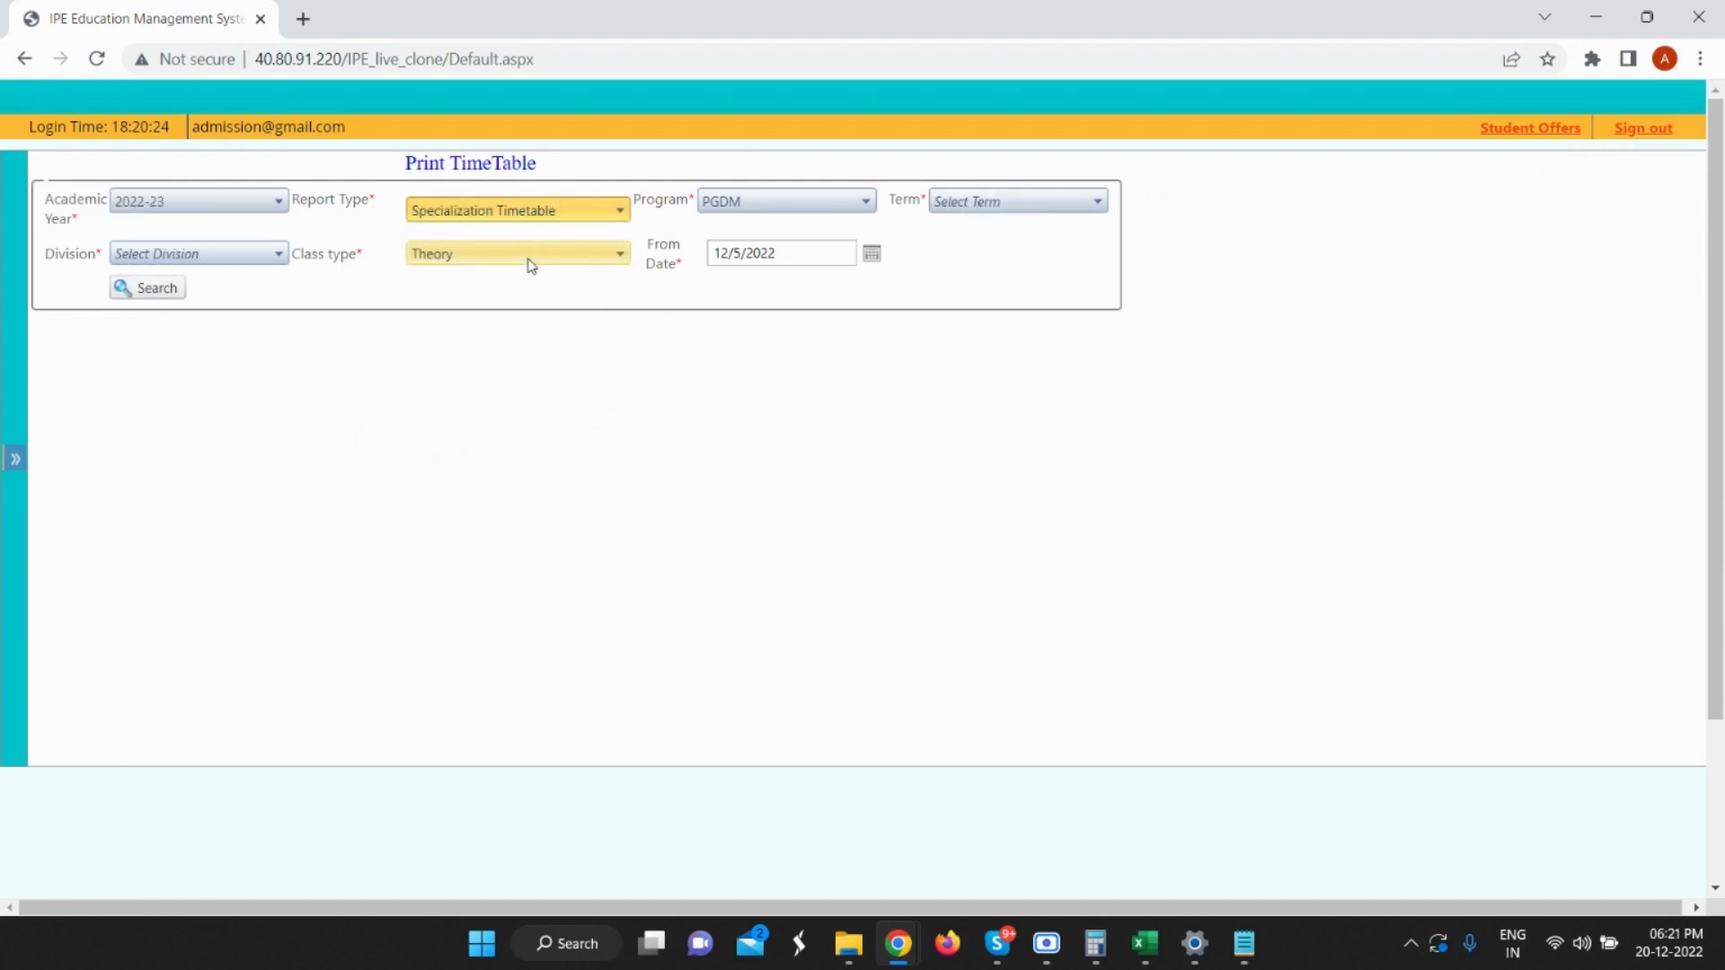
pyautogui.click(965, 203)
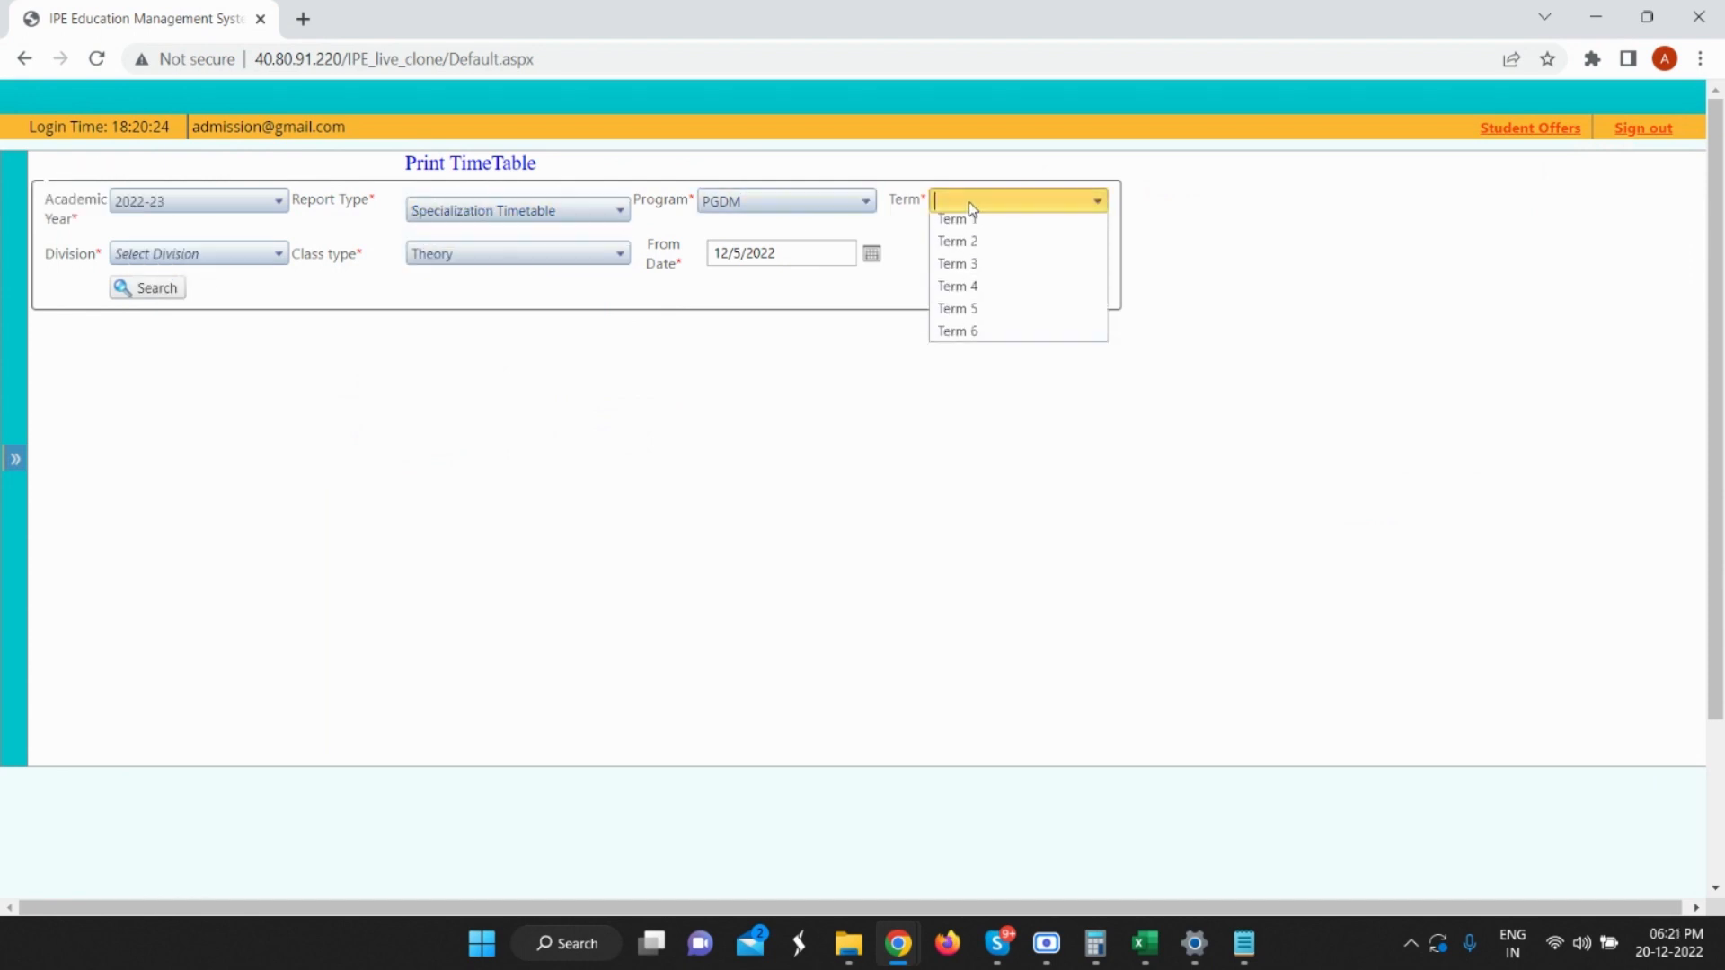
pyautogui.click(982, 316)
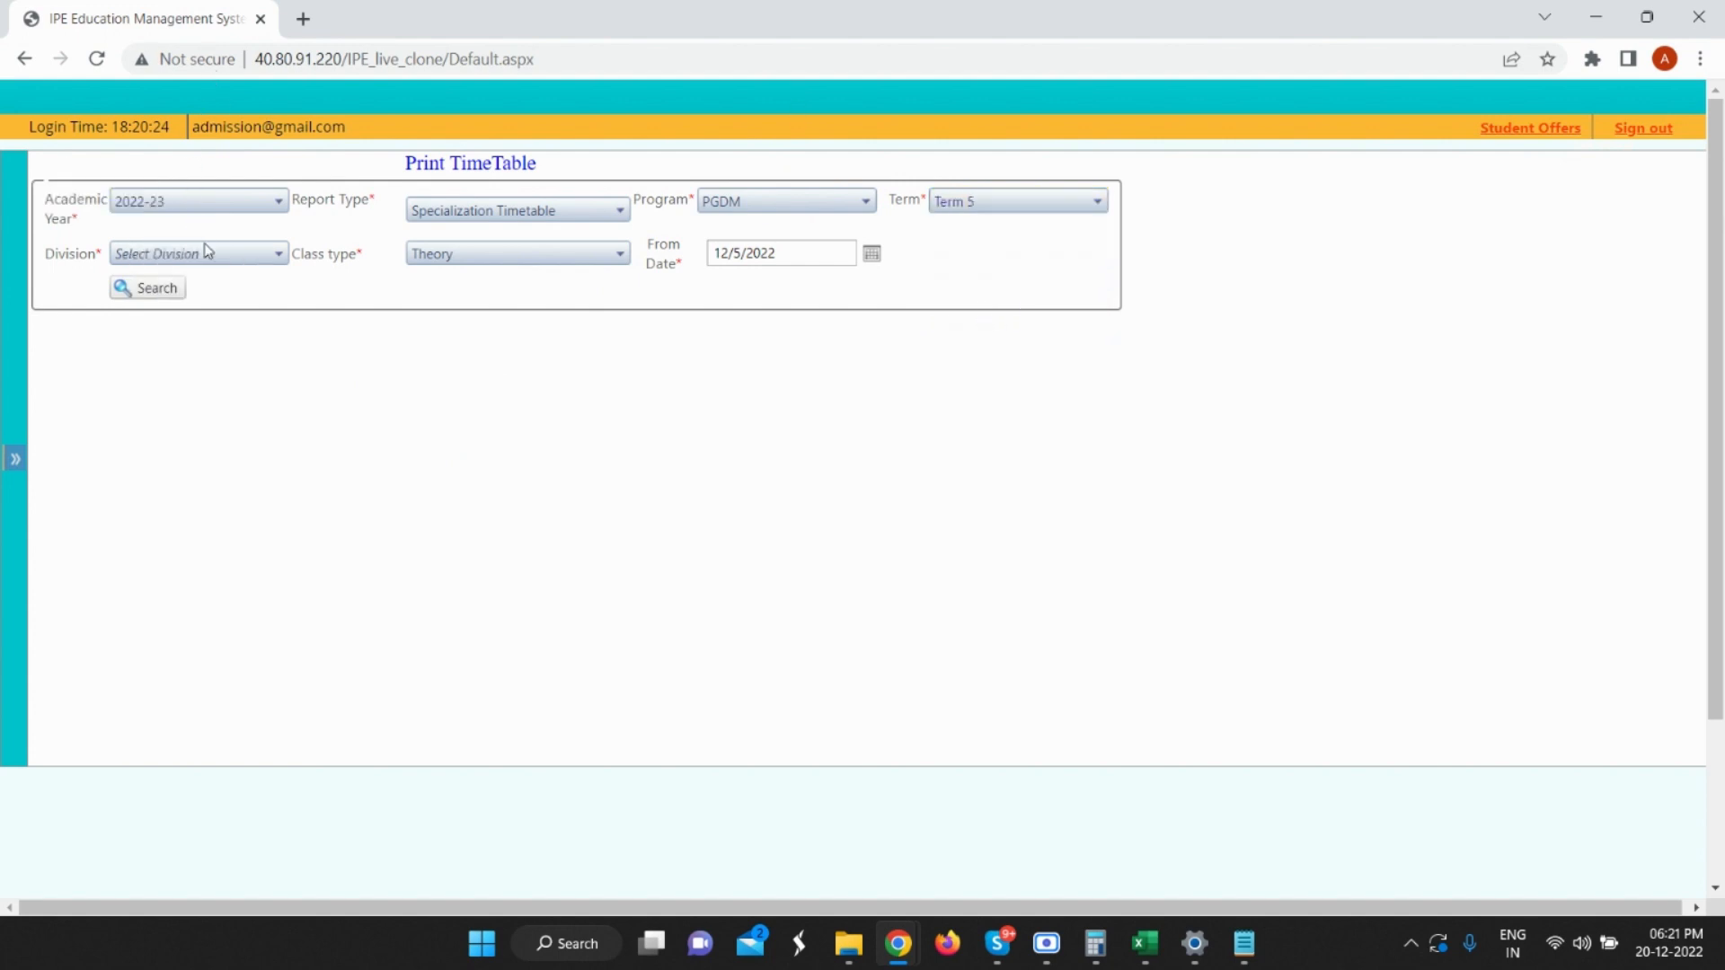
pyautogui.click(208, 255)
pyautogui.click(187, 300)
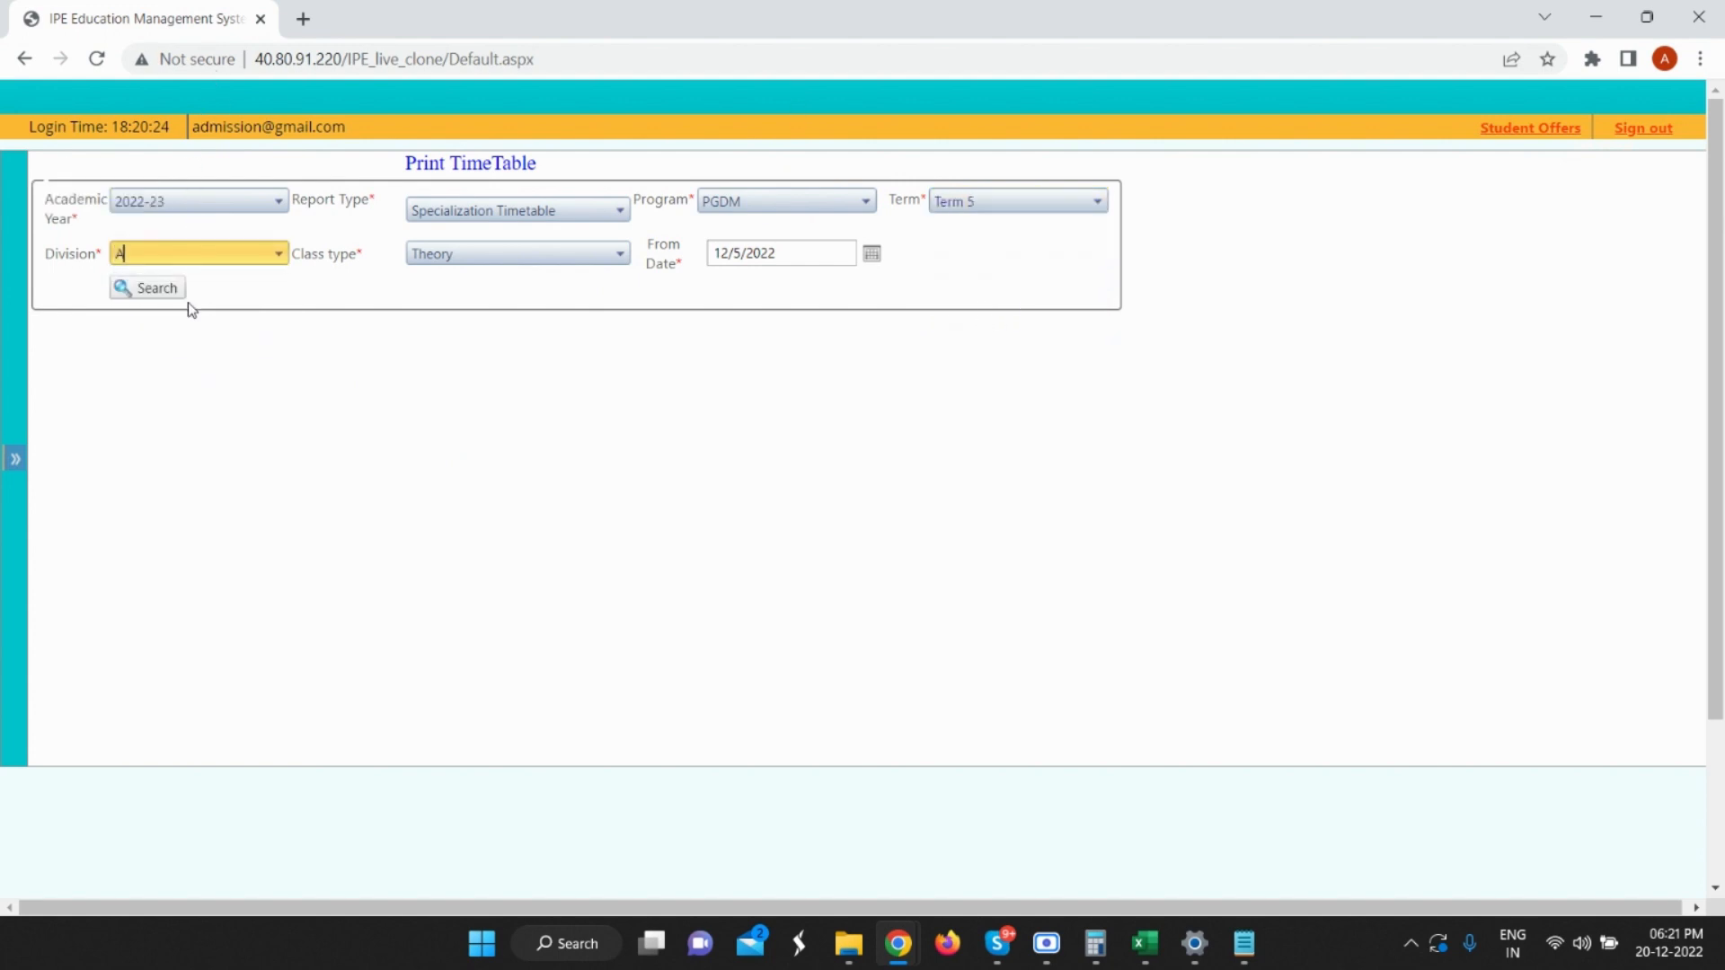
pyautogui.click(158, 289)
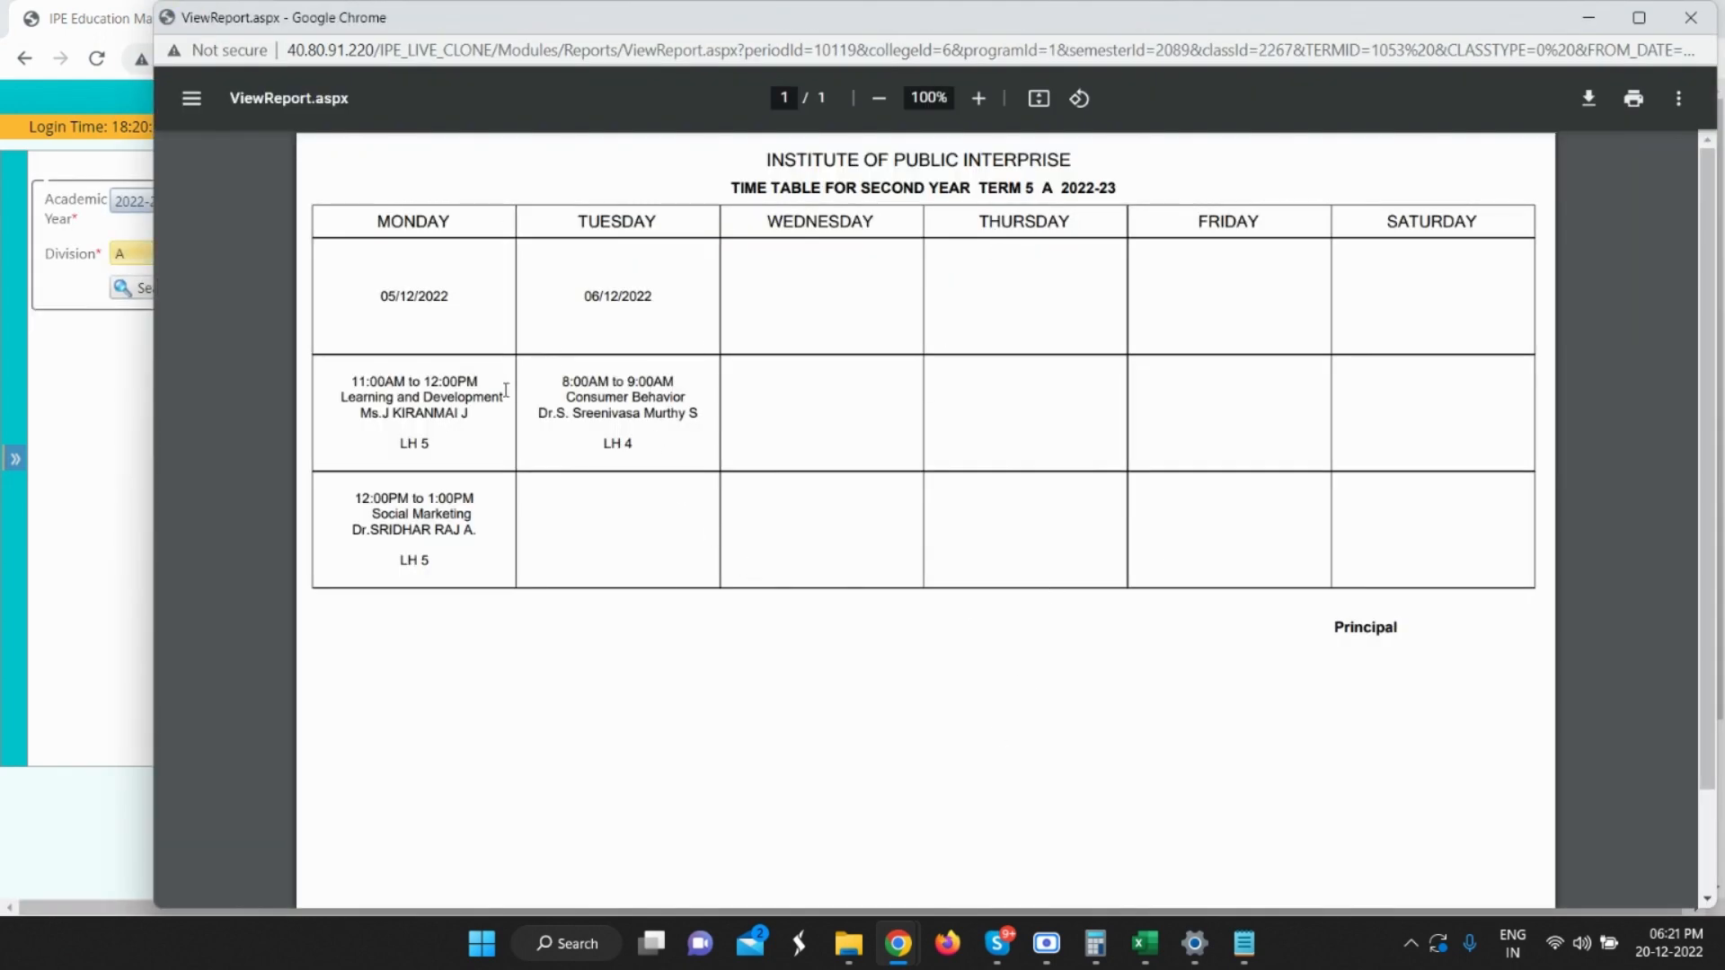
pyautogui.moveTo(352, 381); pyautogui.dragTo(469, 371)
pyautogui.moveTo(331, 389); pyautogui.dragTo(396, 443)
pyautogui.click(1690, 17)
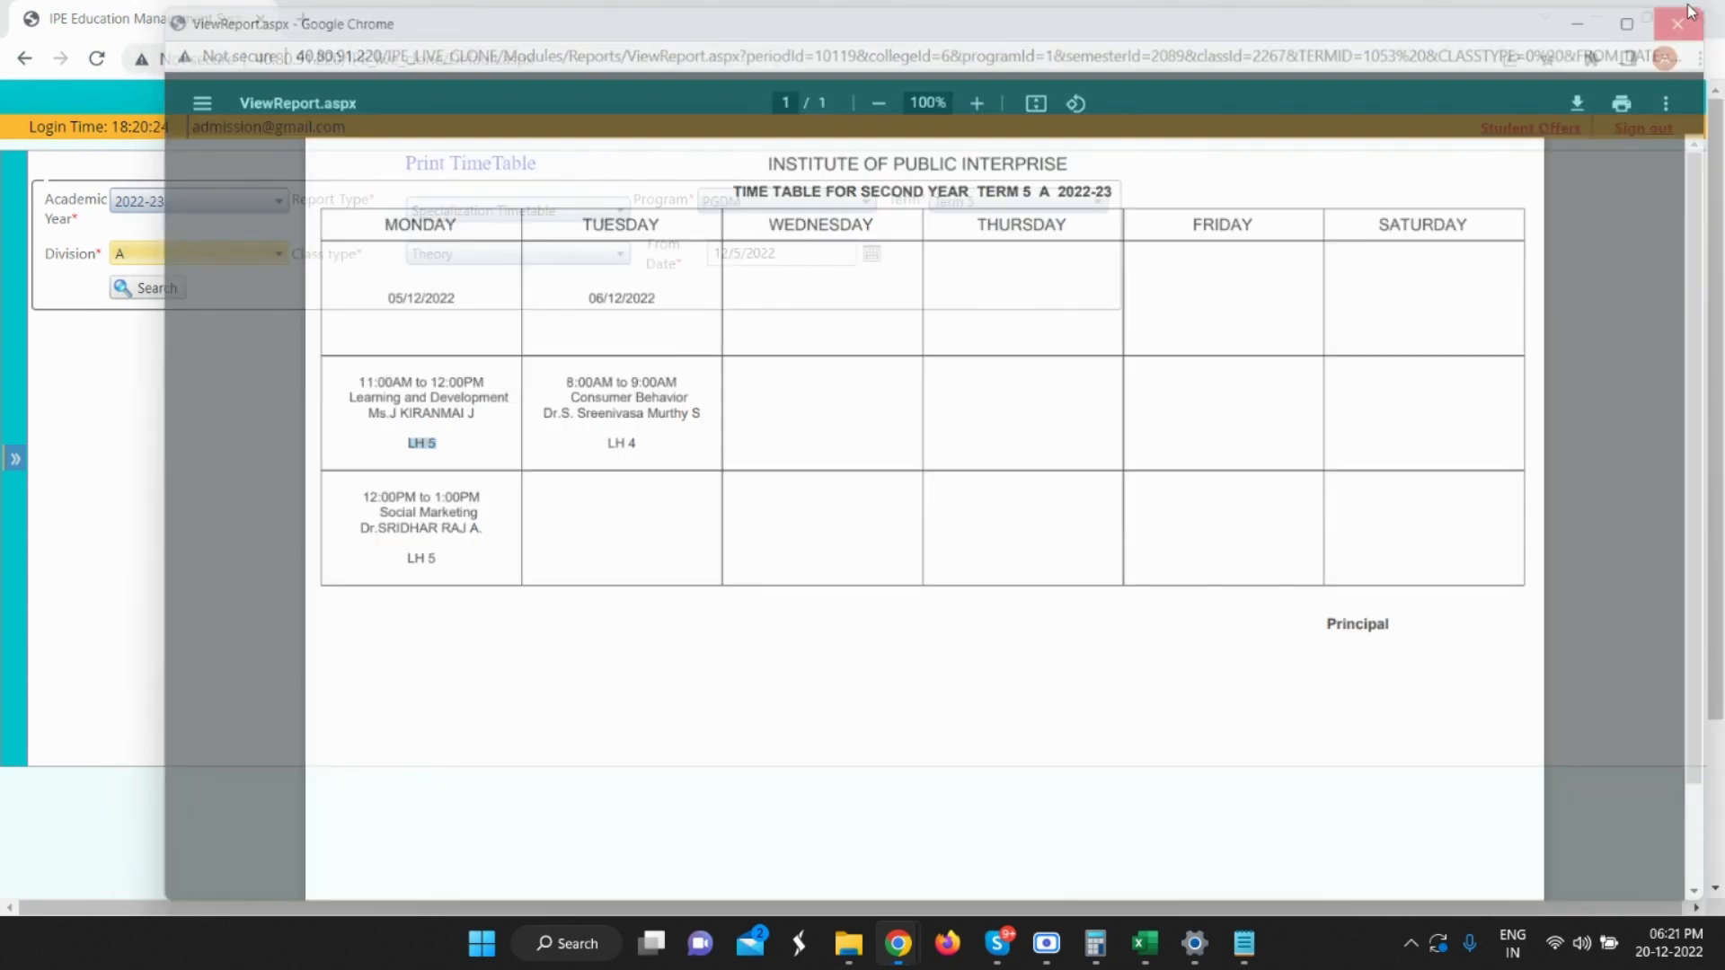
# Open the Student Course wise Attendance Percentage Report and choose program PGDM and Term 5.
pyautogui.click(15, 460)
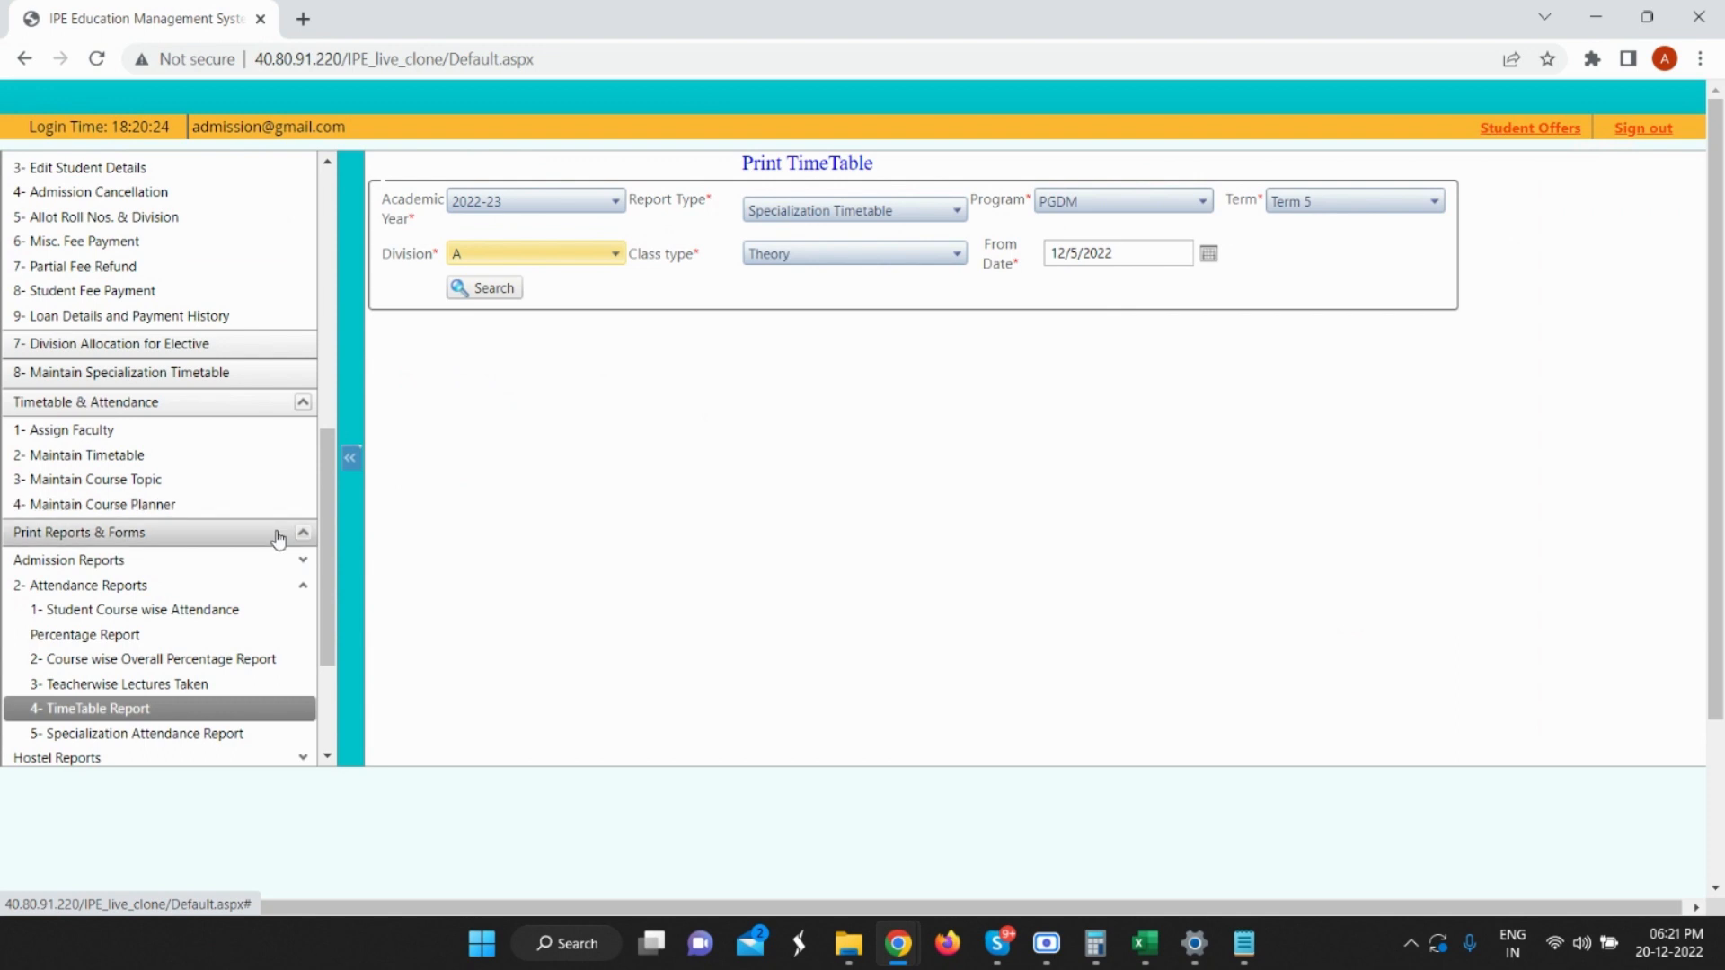
pyautogui.click(172, 611)
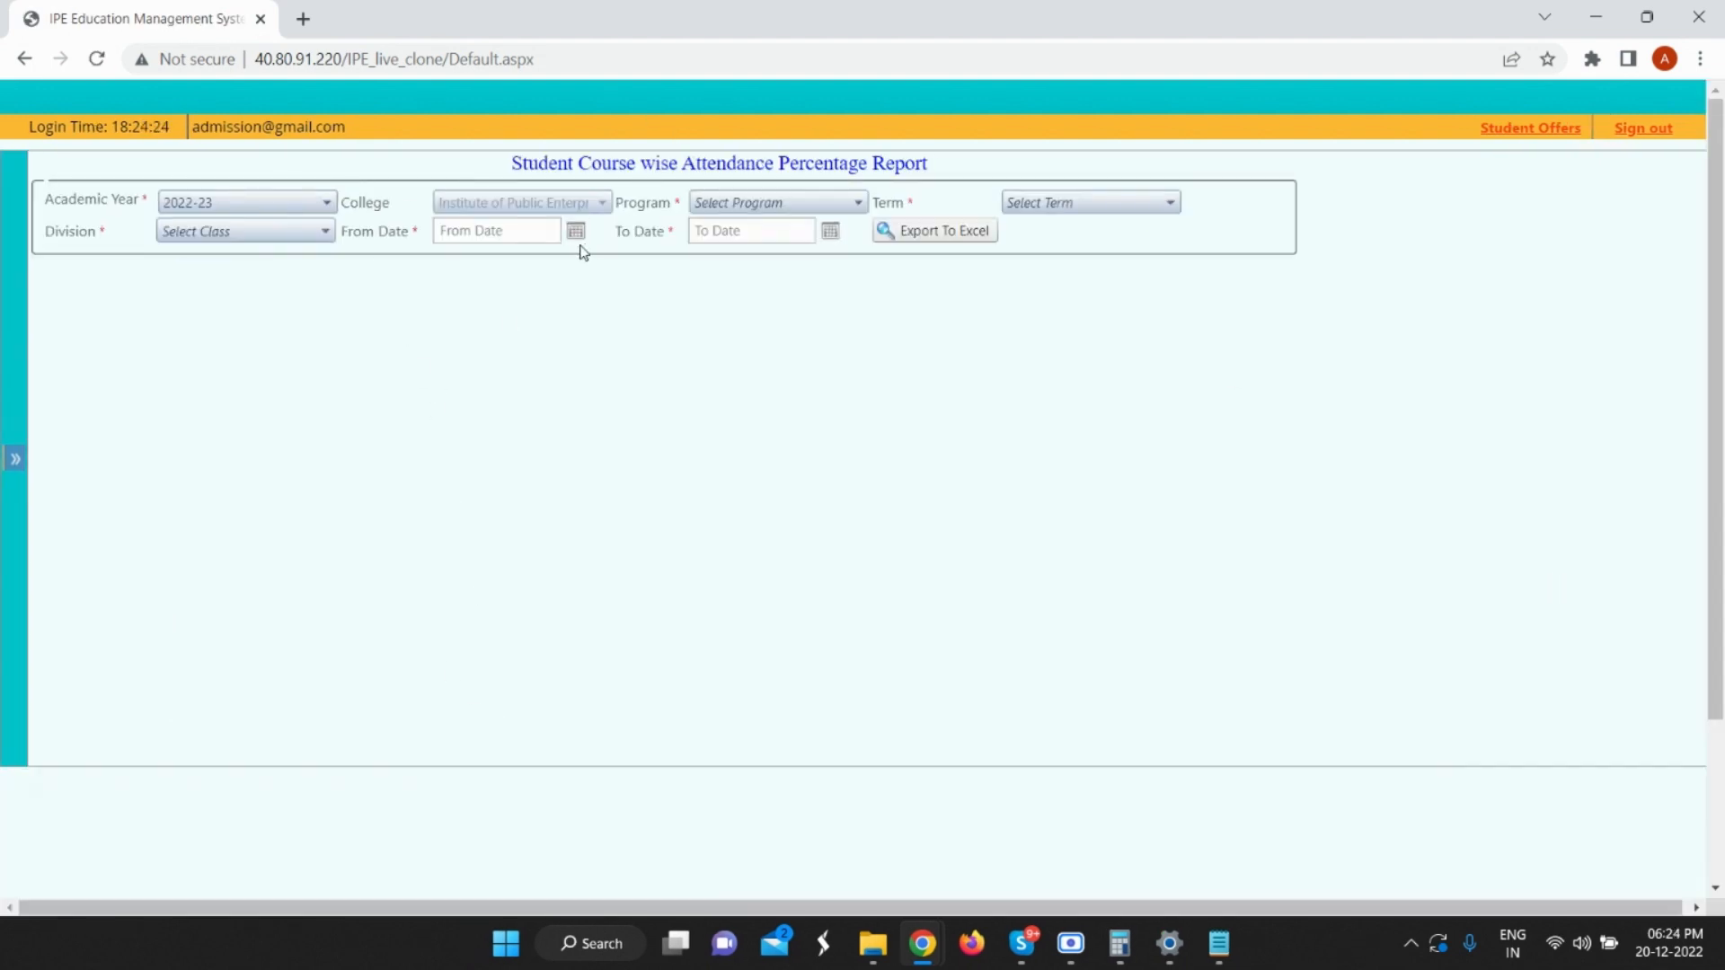
pyautogui.click(840, 201)
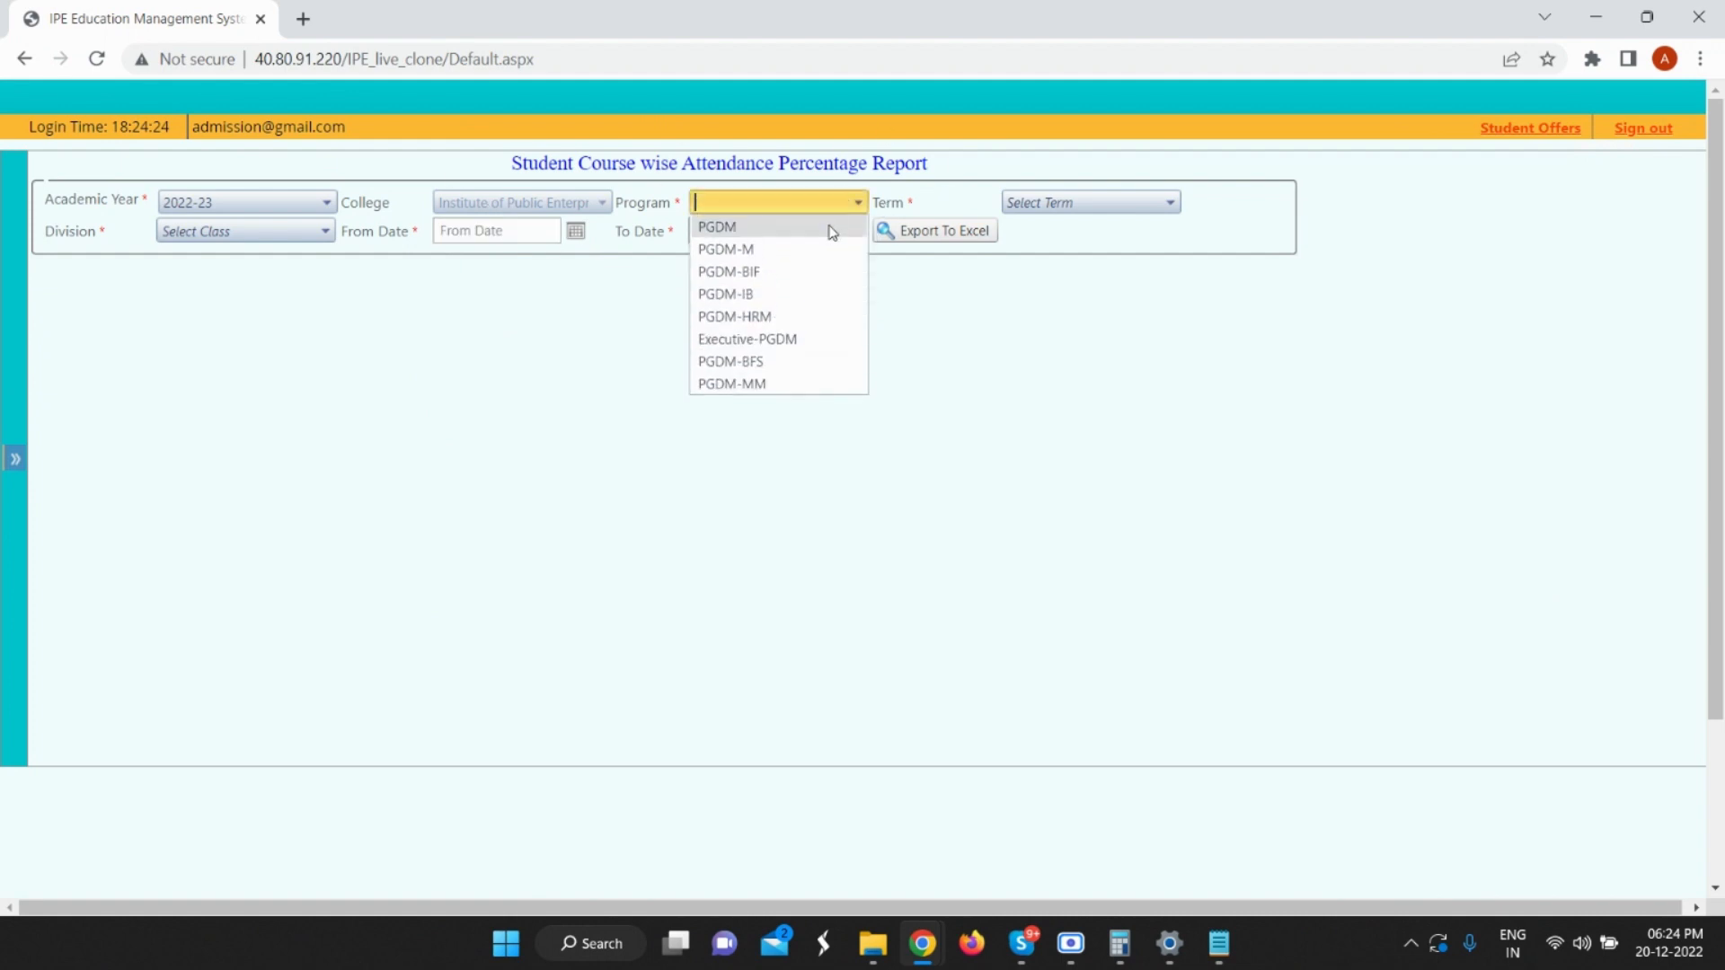
pyautogui.click(827, 230)
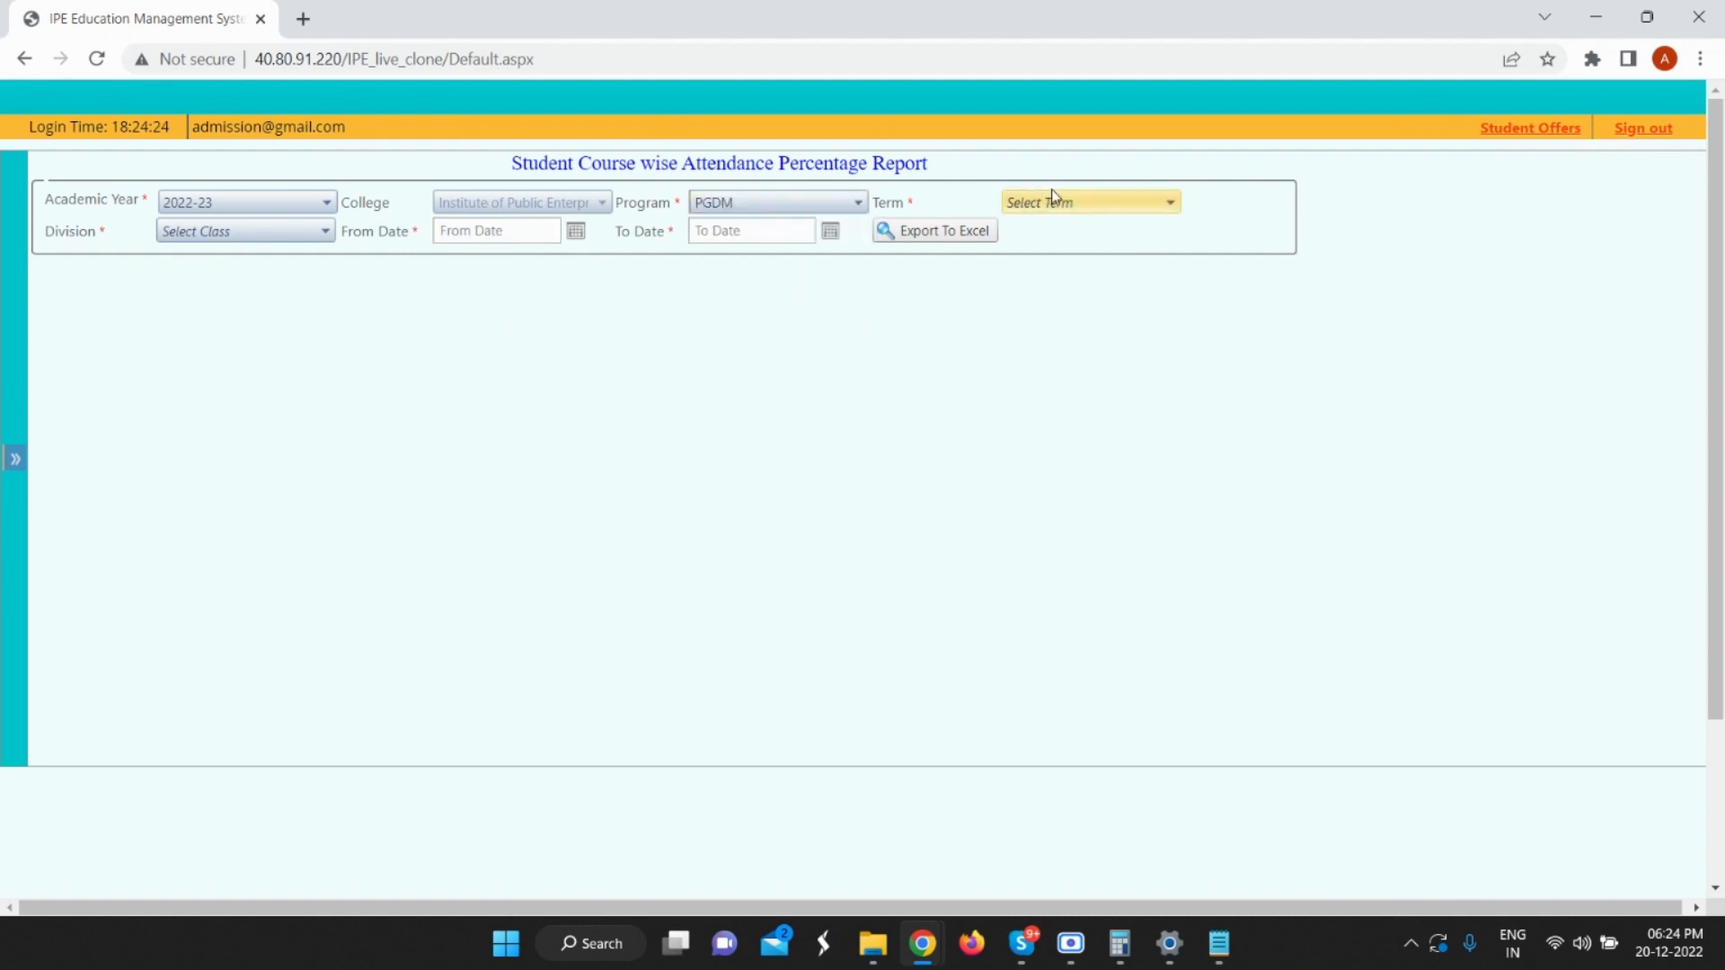
pyautogui.click(1068, 205)
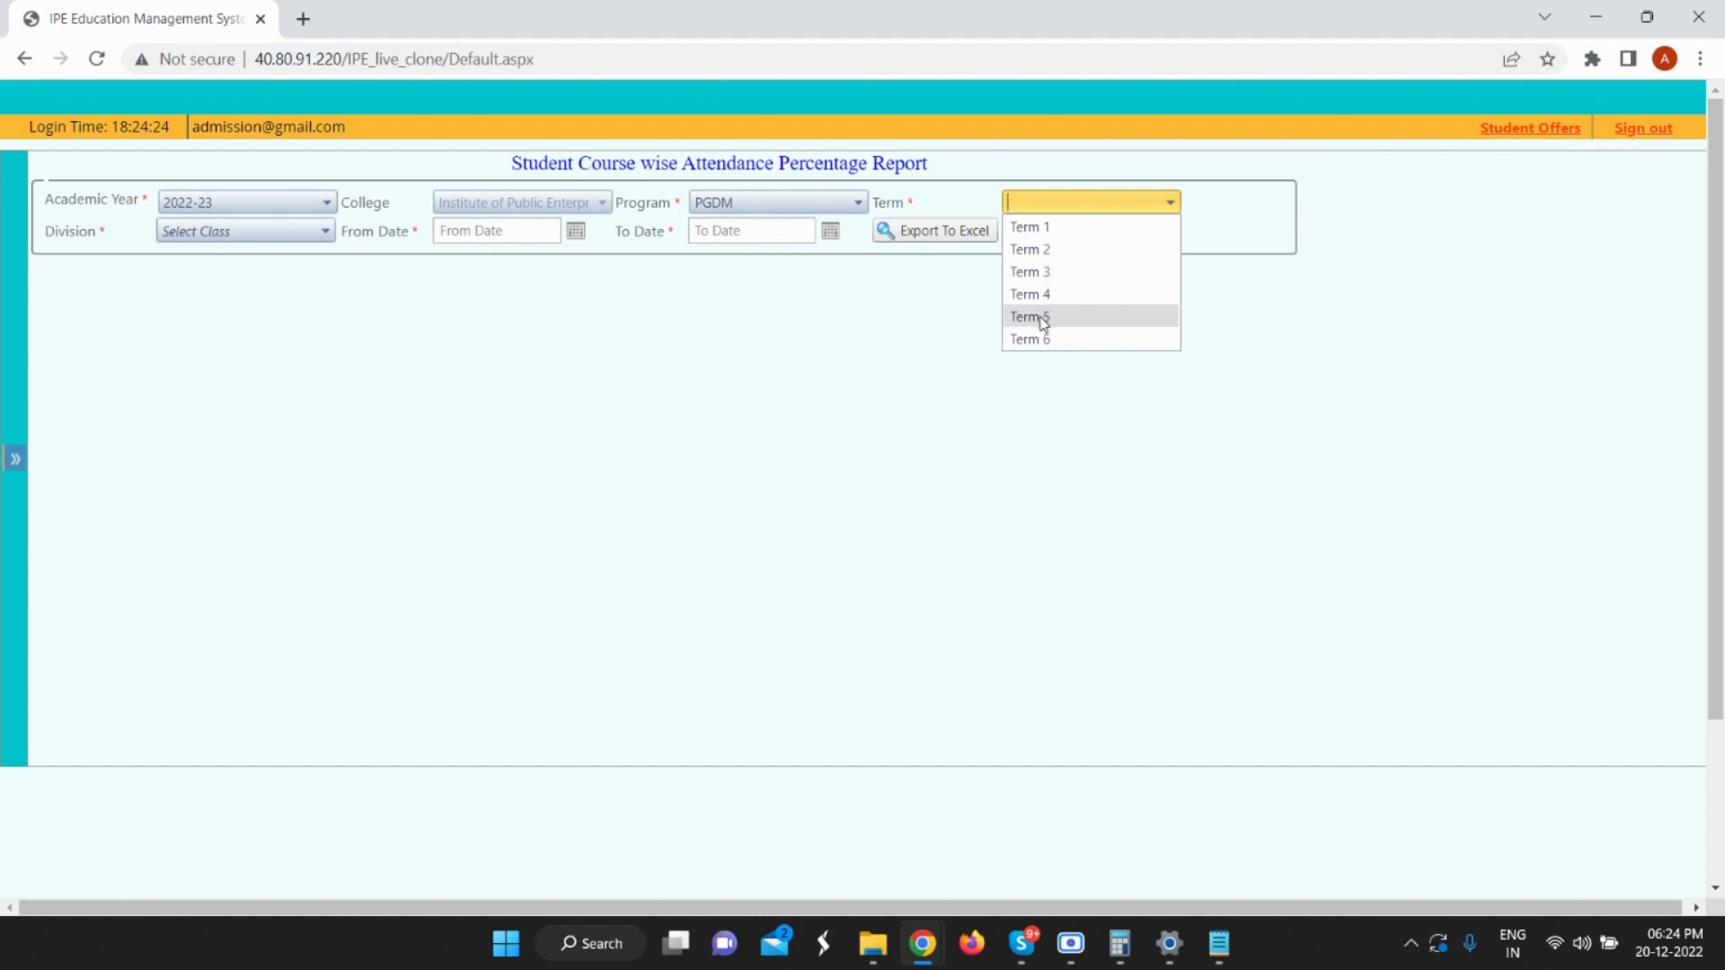
pyautogui.click(1033, 316)
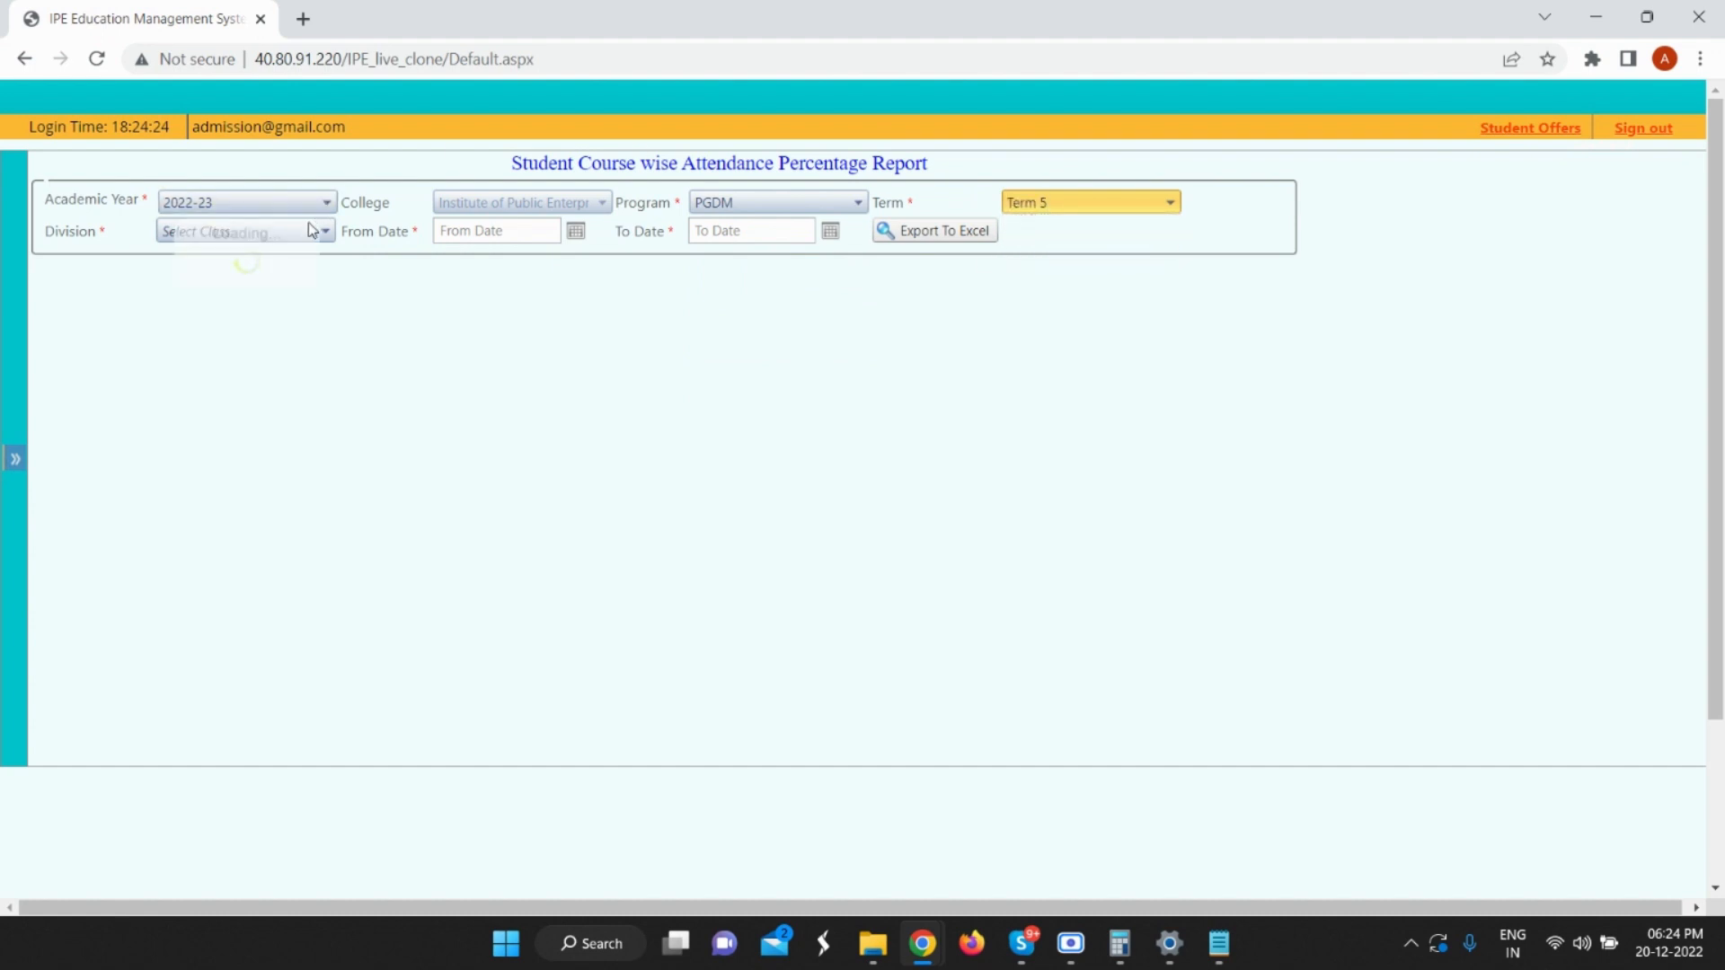
# Set the report to division A from 06/12/2022 to 20/12/2022 and export it to Excel.
pyautogui.click(572, 237)
pyautogui.click(521, 338)
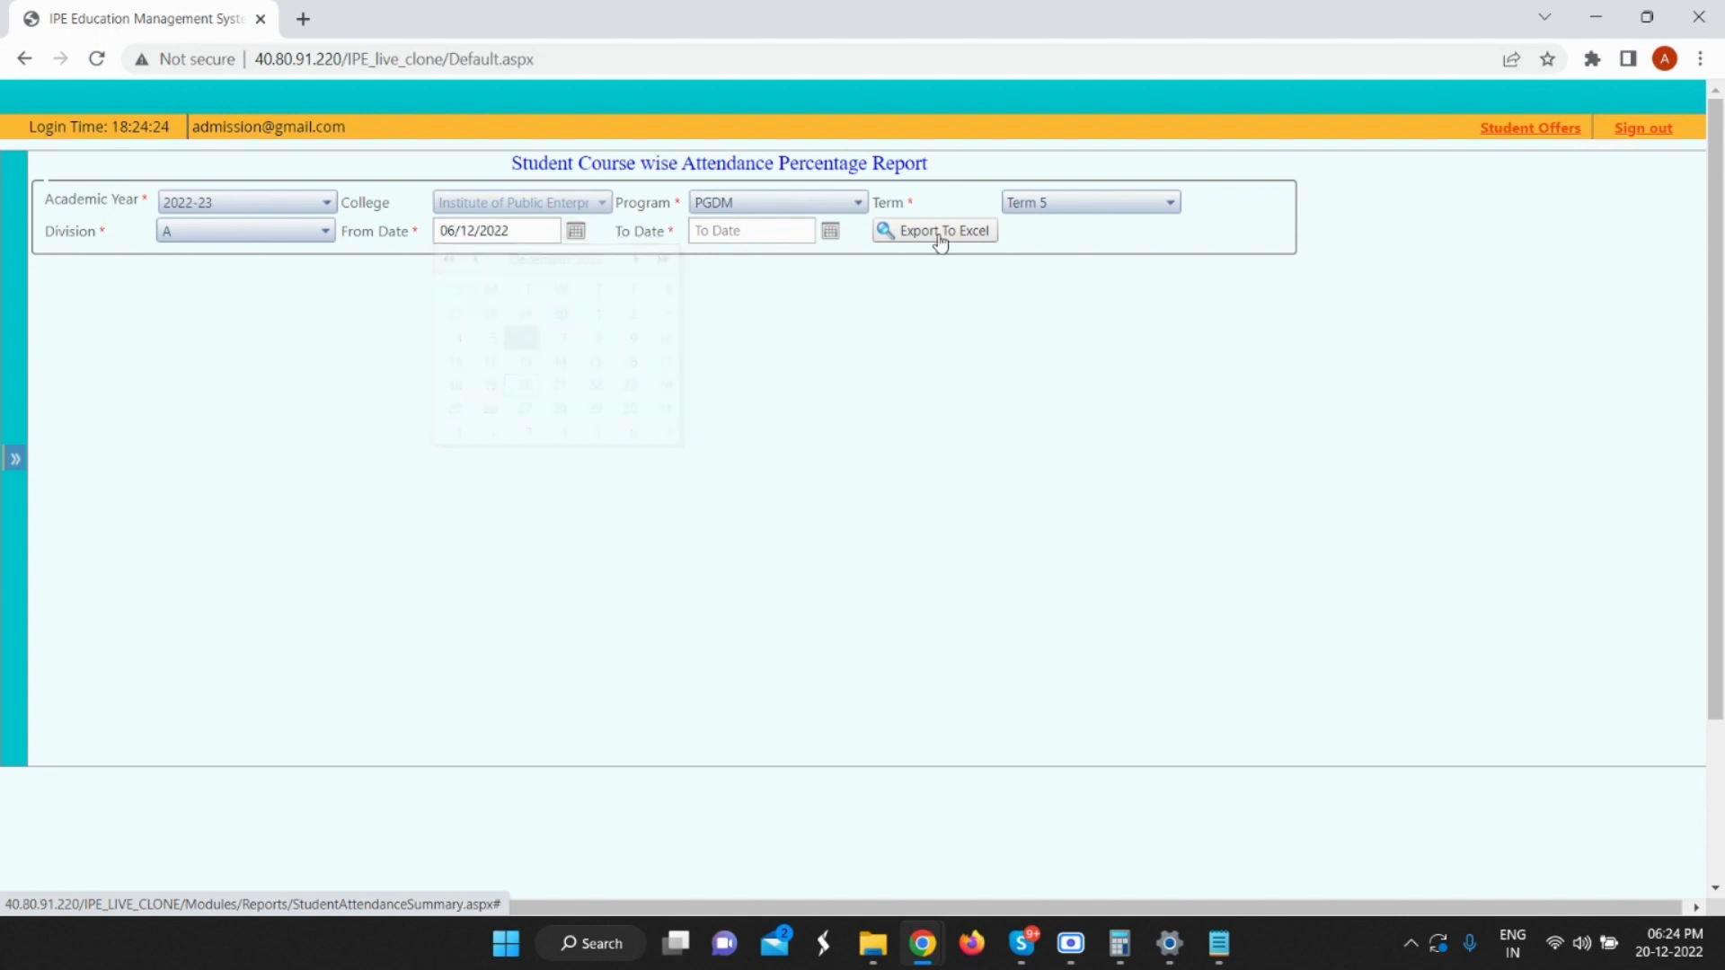
pyautogui.click(830, 236)
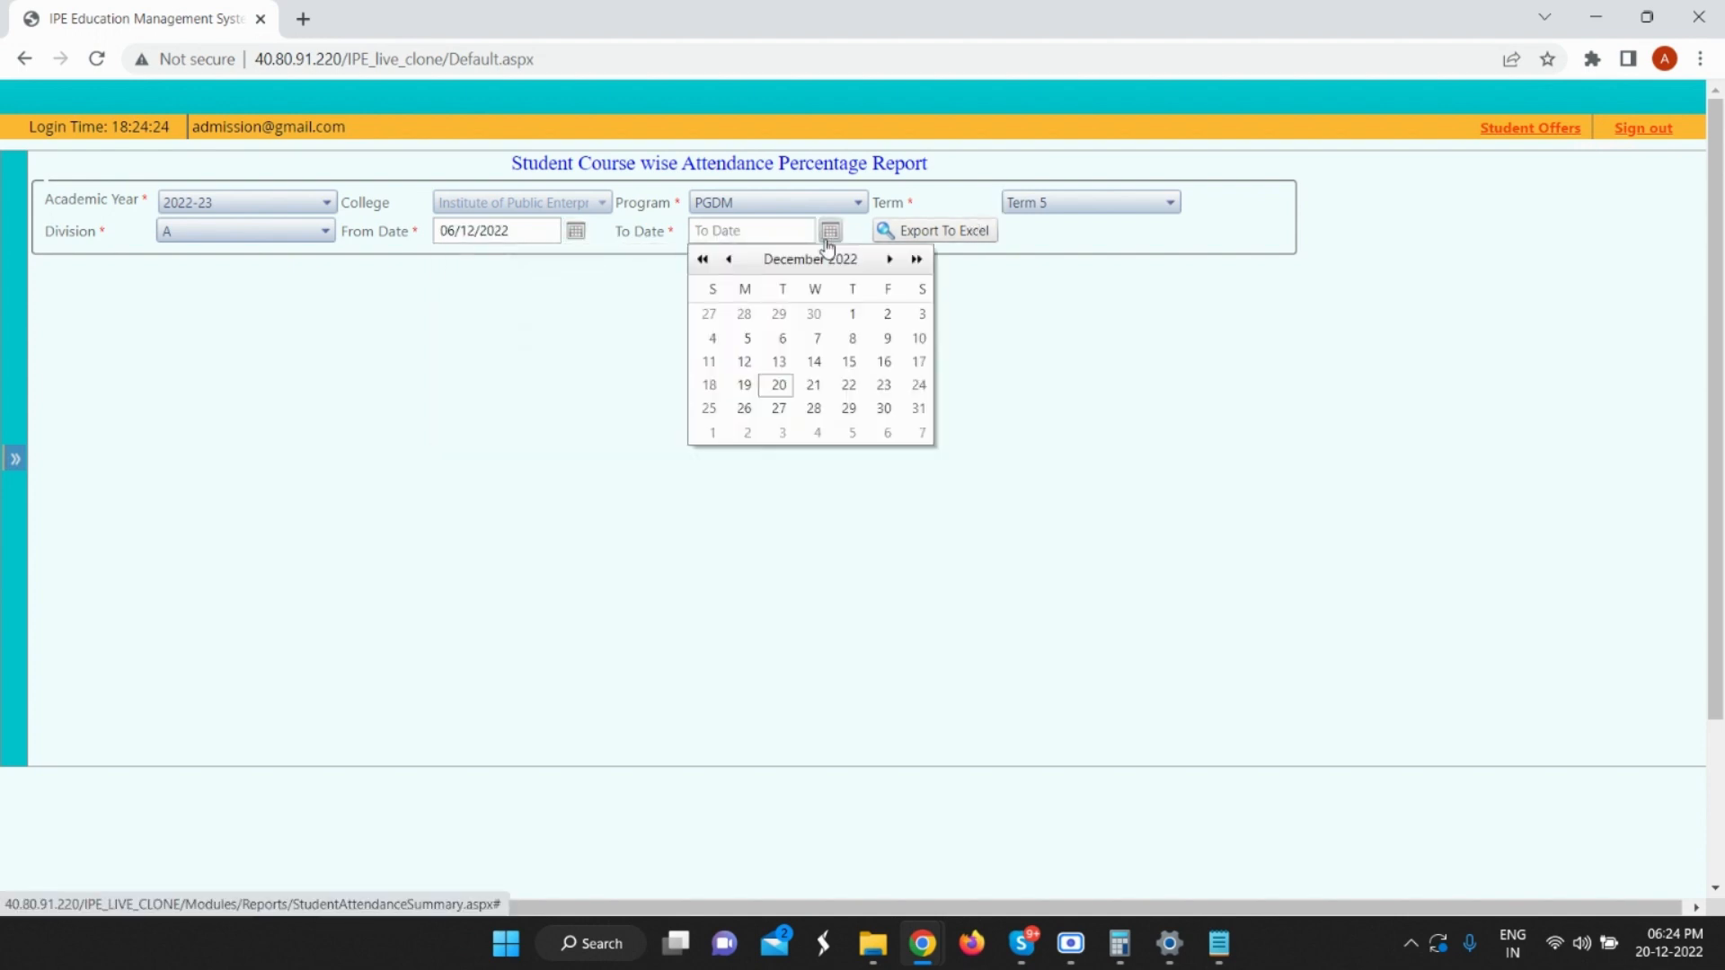
pyautogui.click(777, 386)
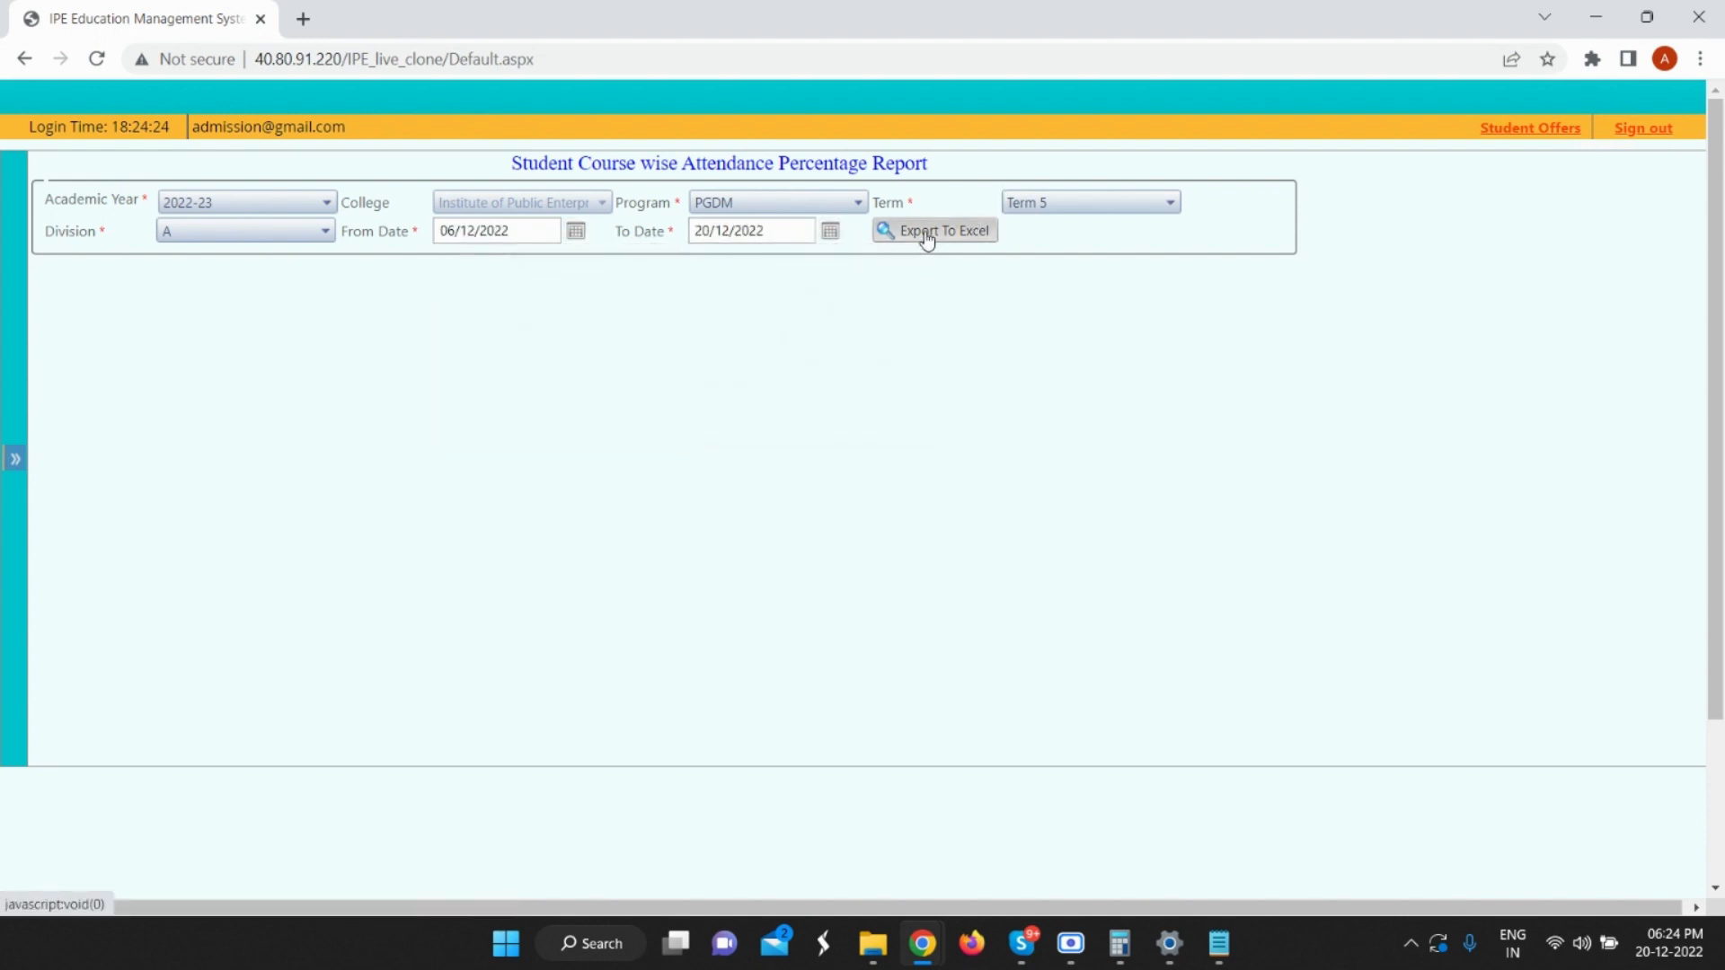
pyautogui.click(926, 231)
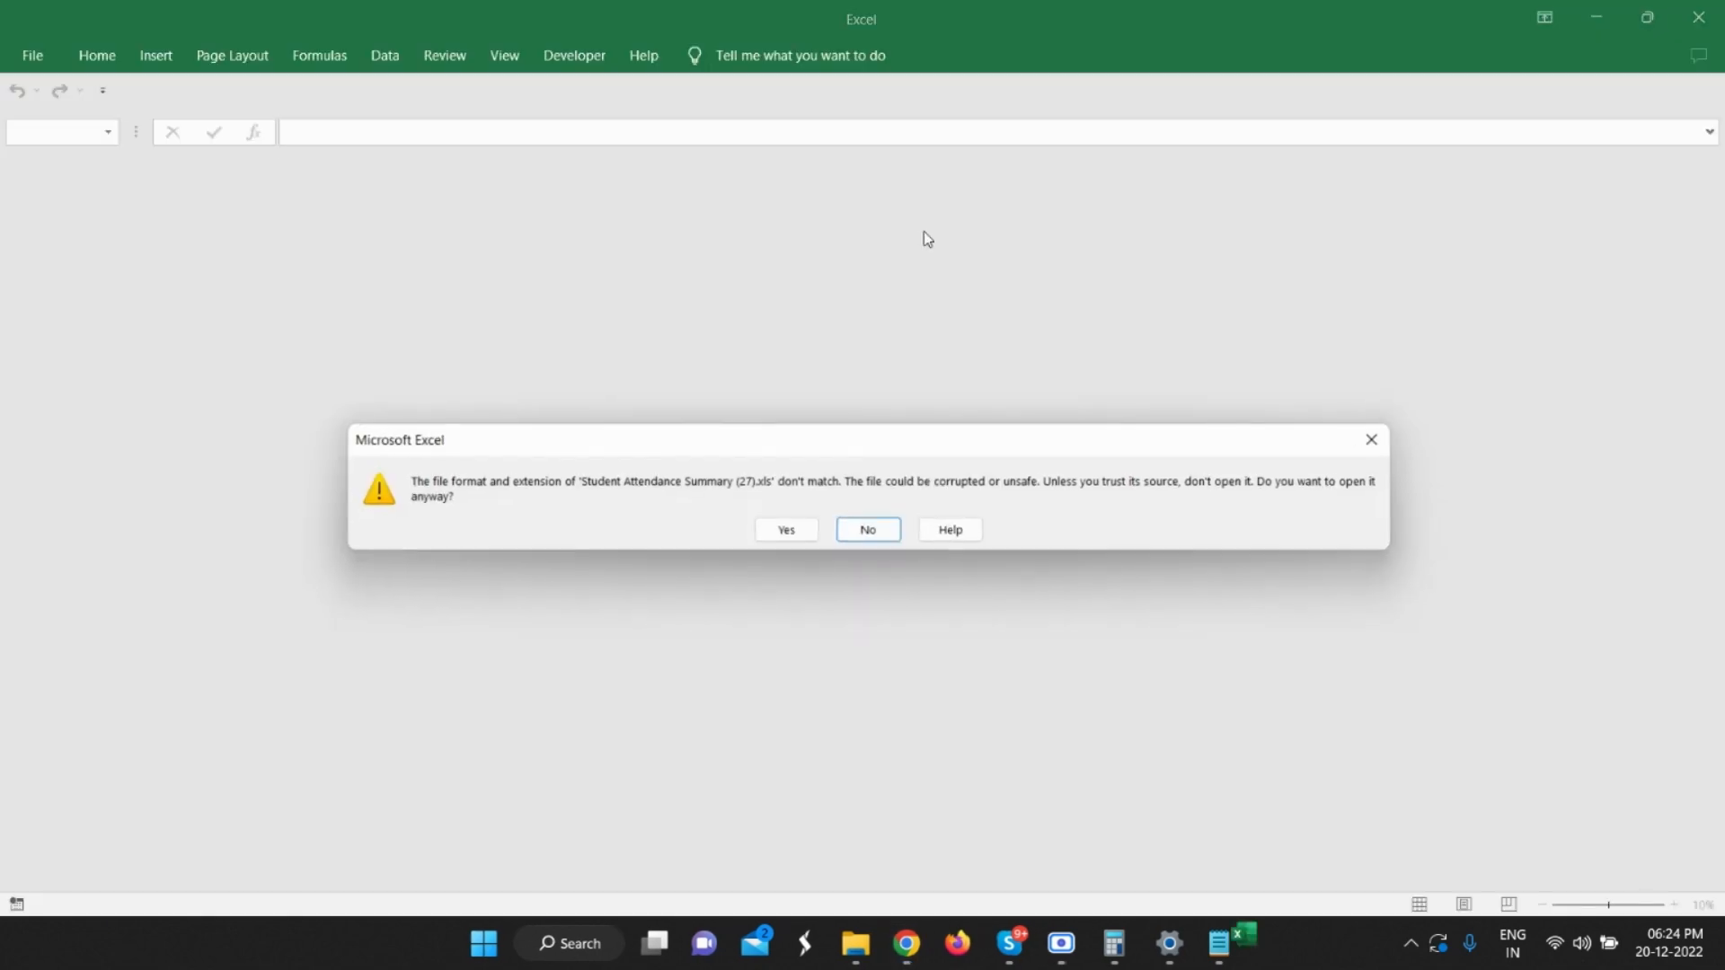
# Open the exported Student Attendance Summary in Excel with editing enabled and examine the course percentage, Absent, Total and Aggregate columns.
pyautogui.click(795, 530)
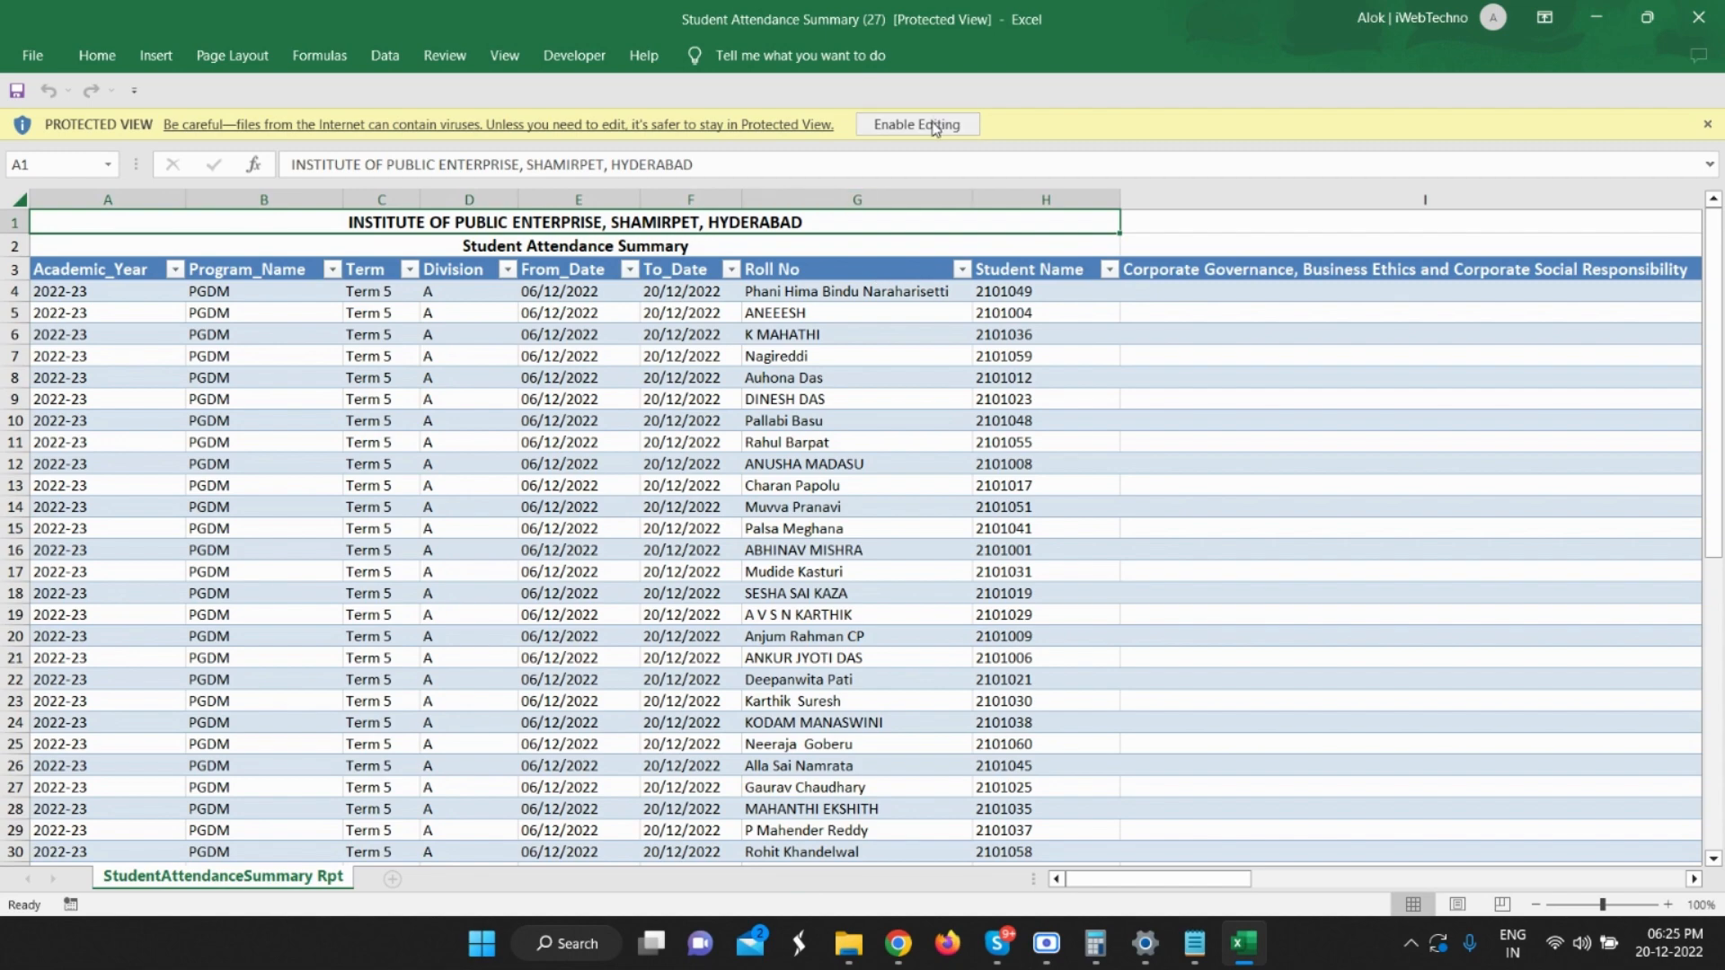
pyautogui.click(934, 125)
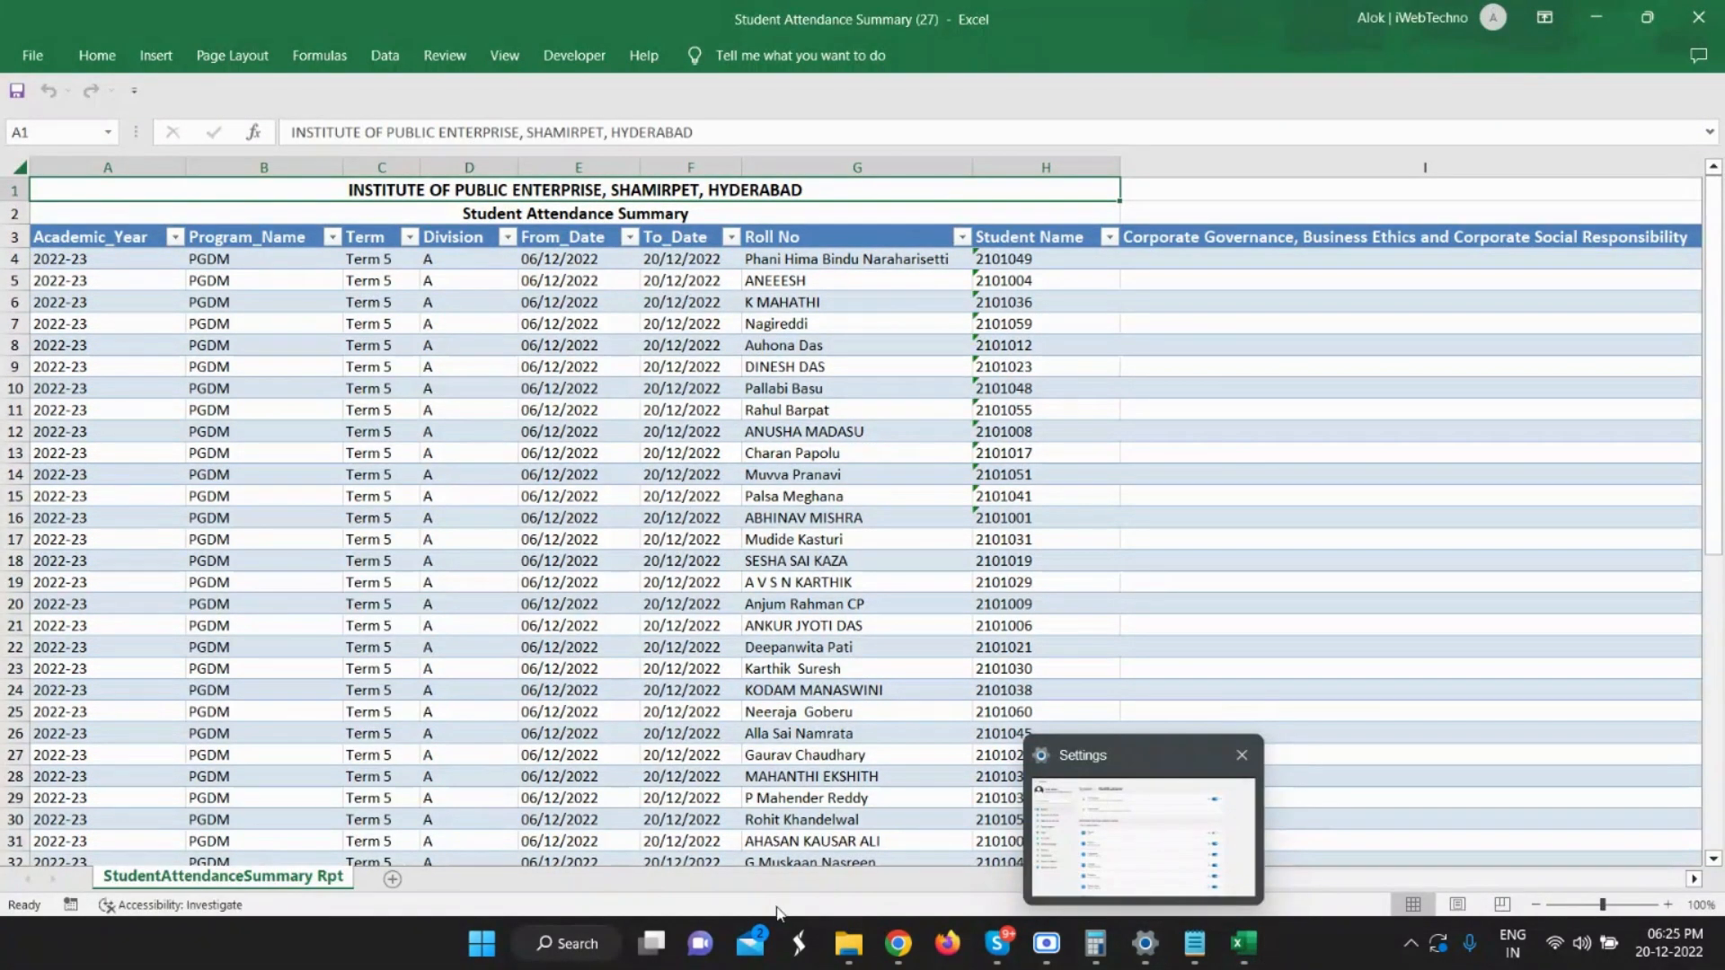
pyautogui.scroll(-1, 1205, 617)
pyautogui.hscroll(1, 1112, 761)
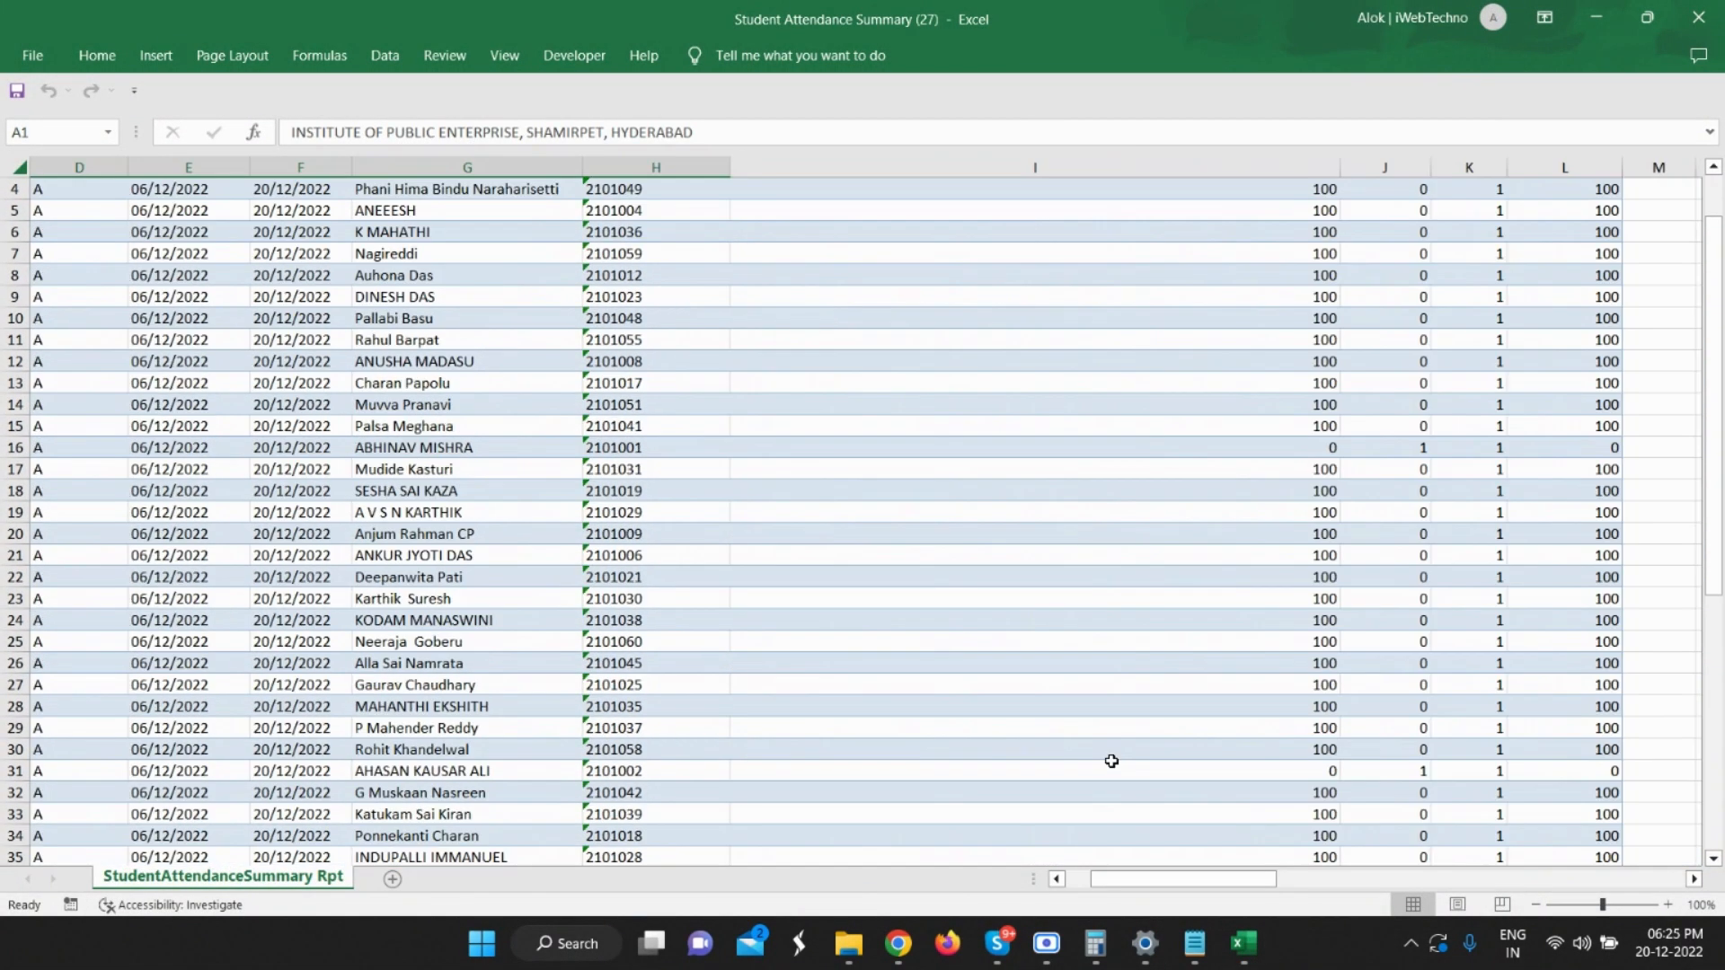
pyautogui.scroll(1, 1168, 600)
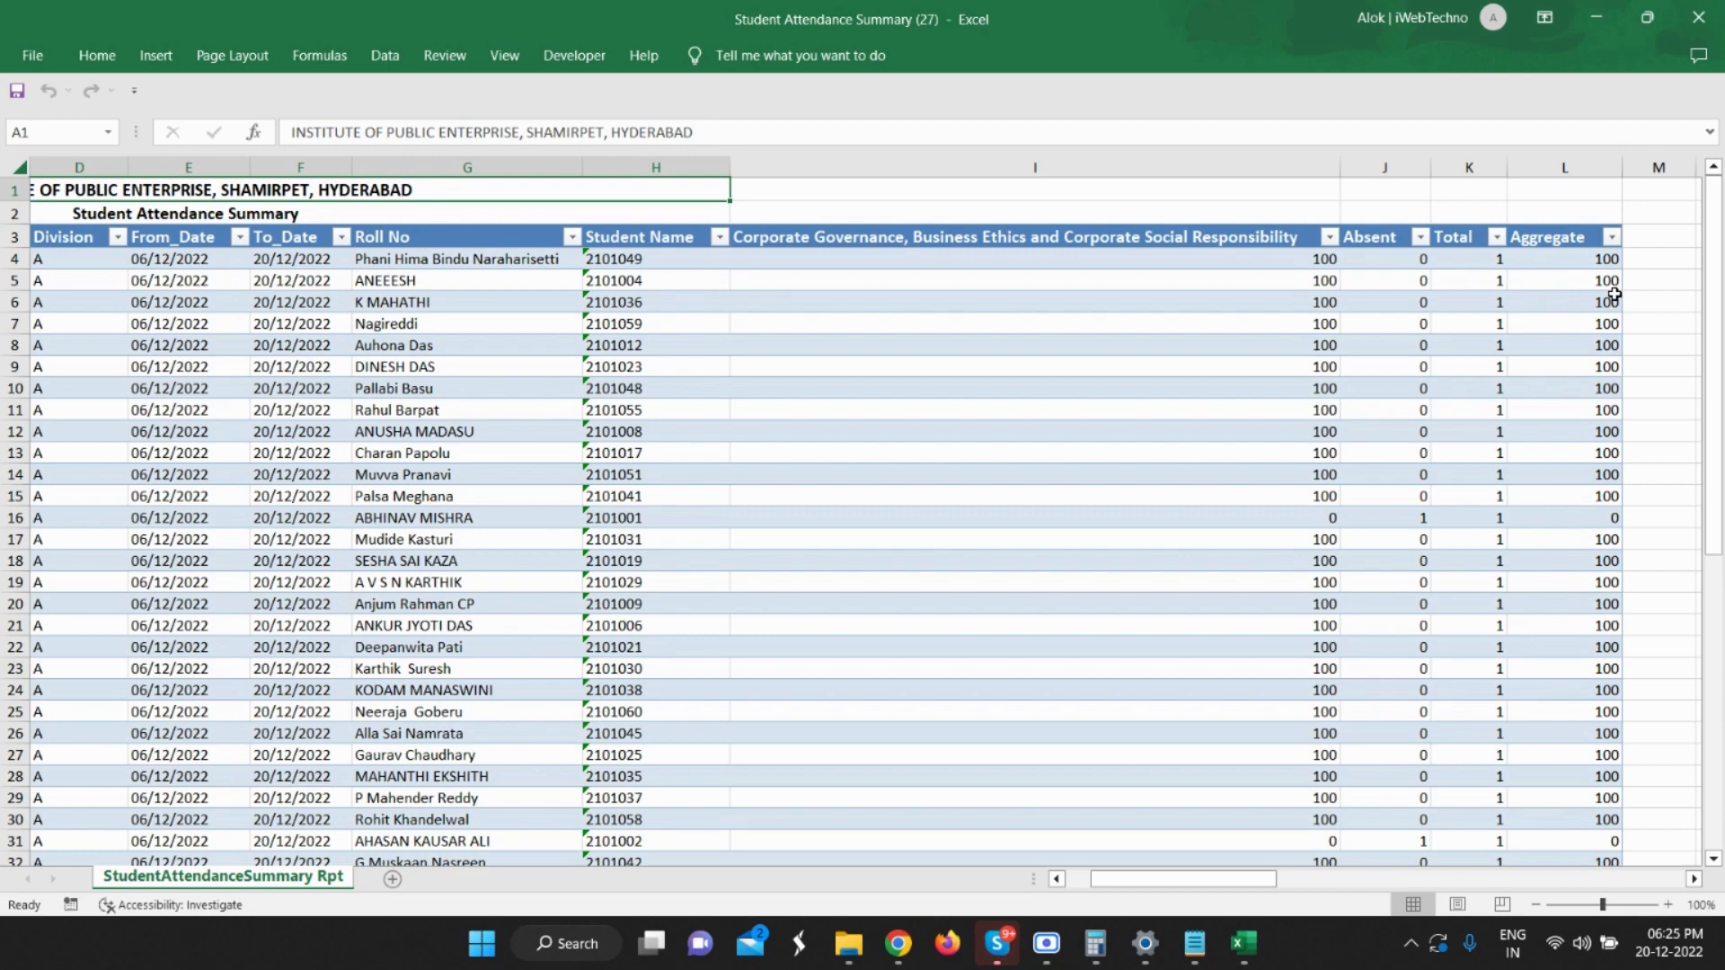
pyautogui.scroll(-6, 1609, 301)
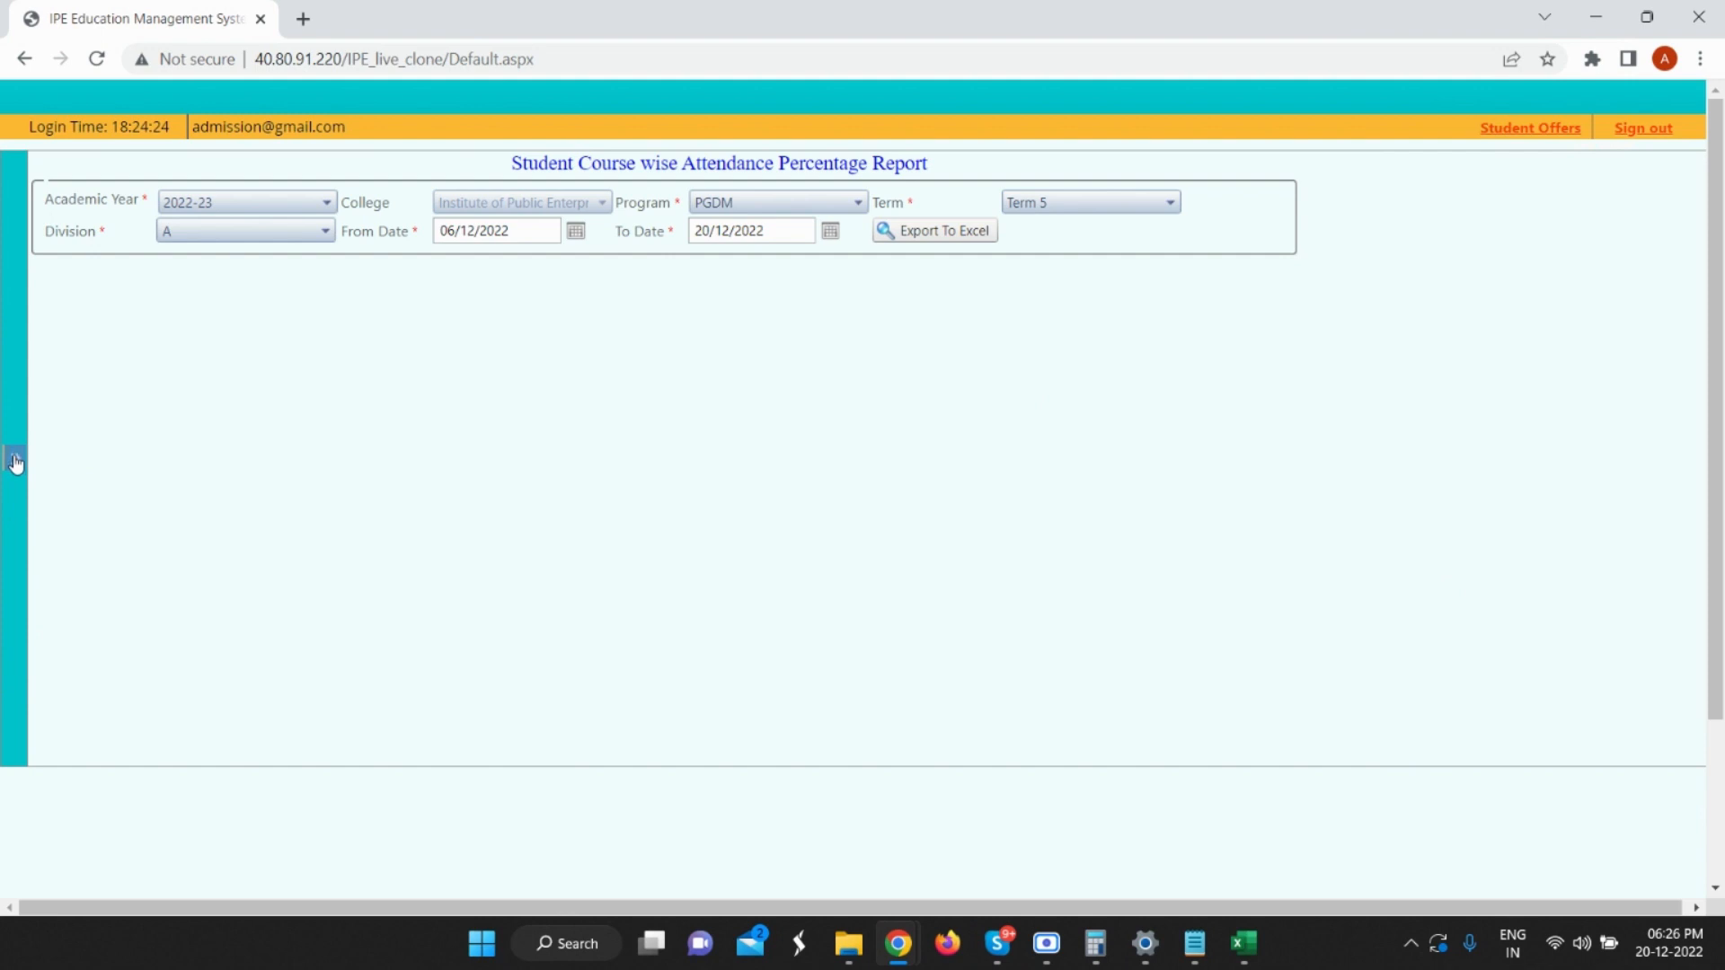
# Open the Course wise Overall Percentage Report and choose degree POSTGRADUATE, program PGDM and Term 5.
pyautogui.click(17, 463)
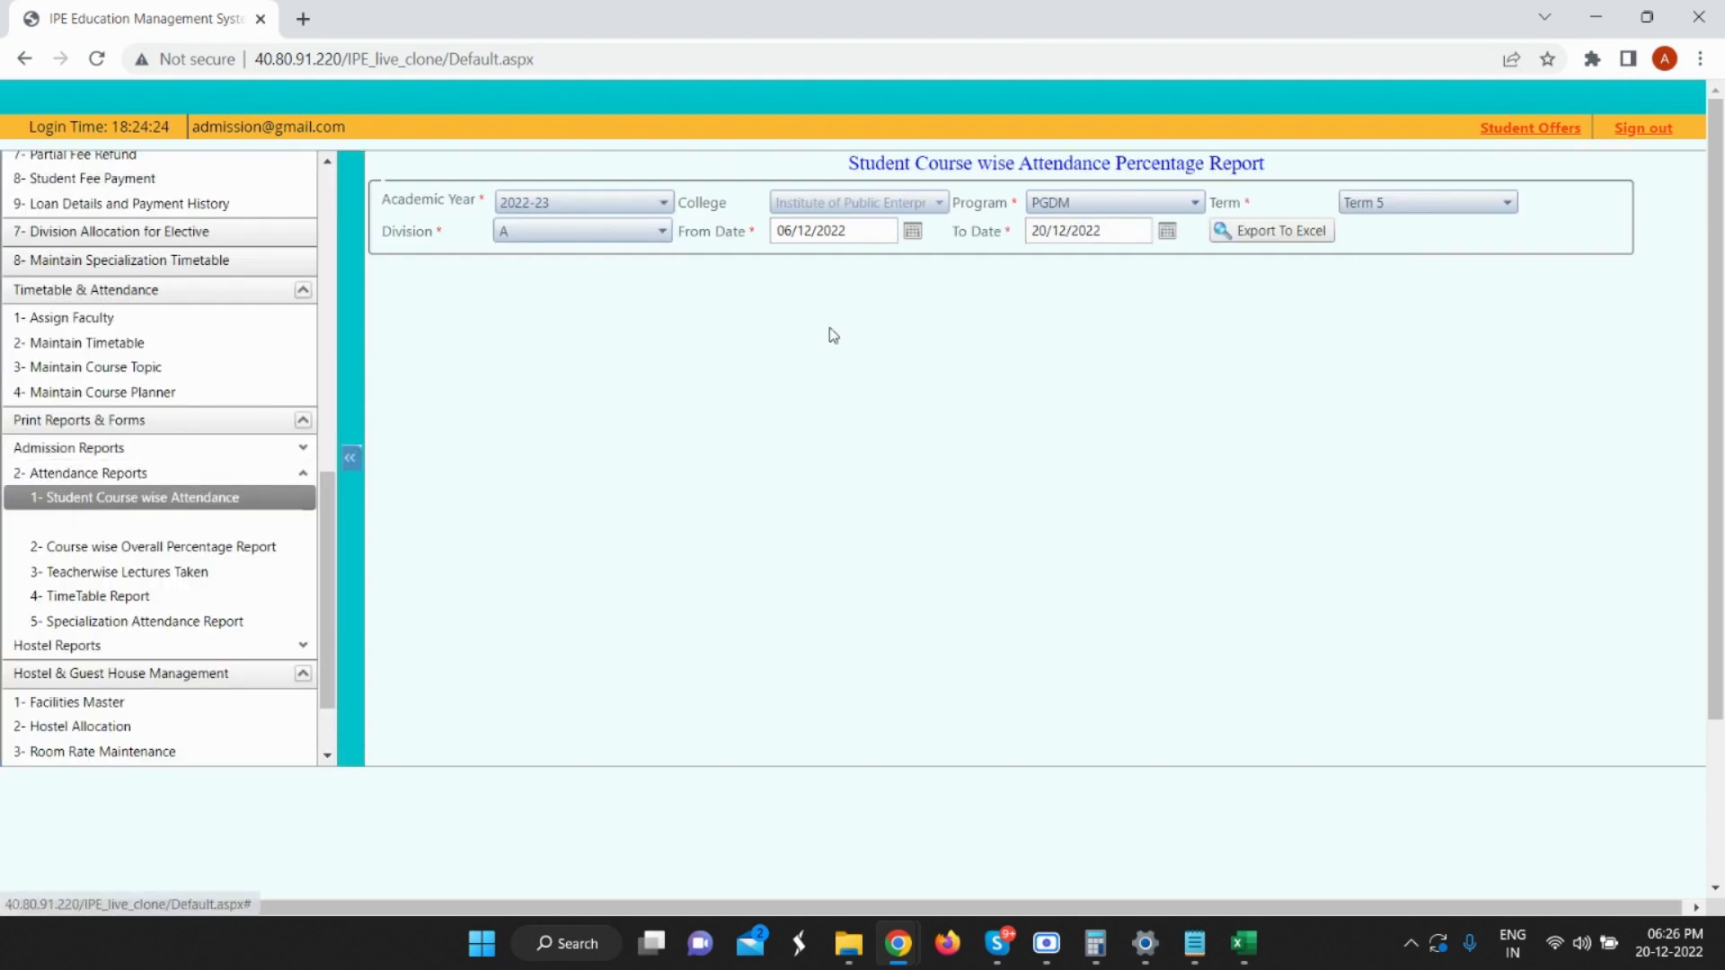
pyautogui.click(208, 547)
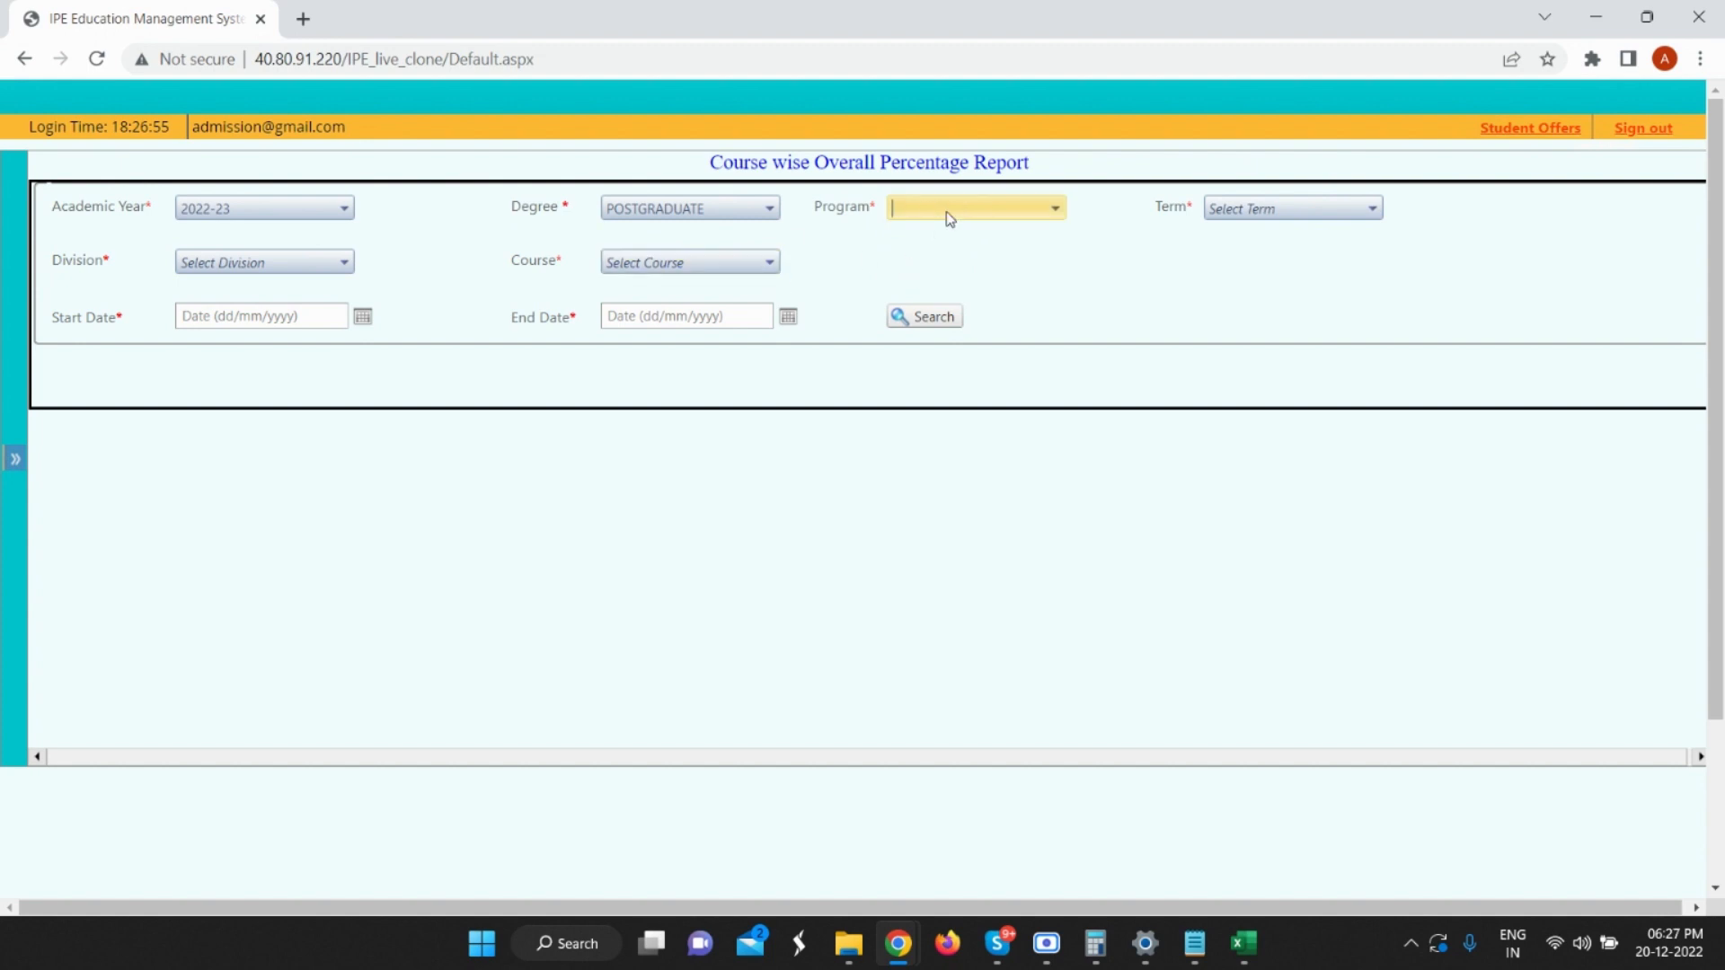
pyautogui.click(687, 209)
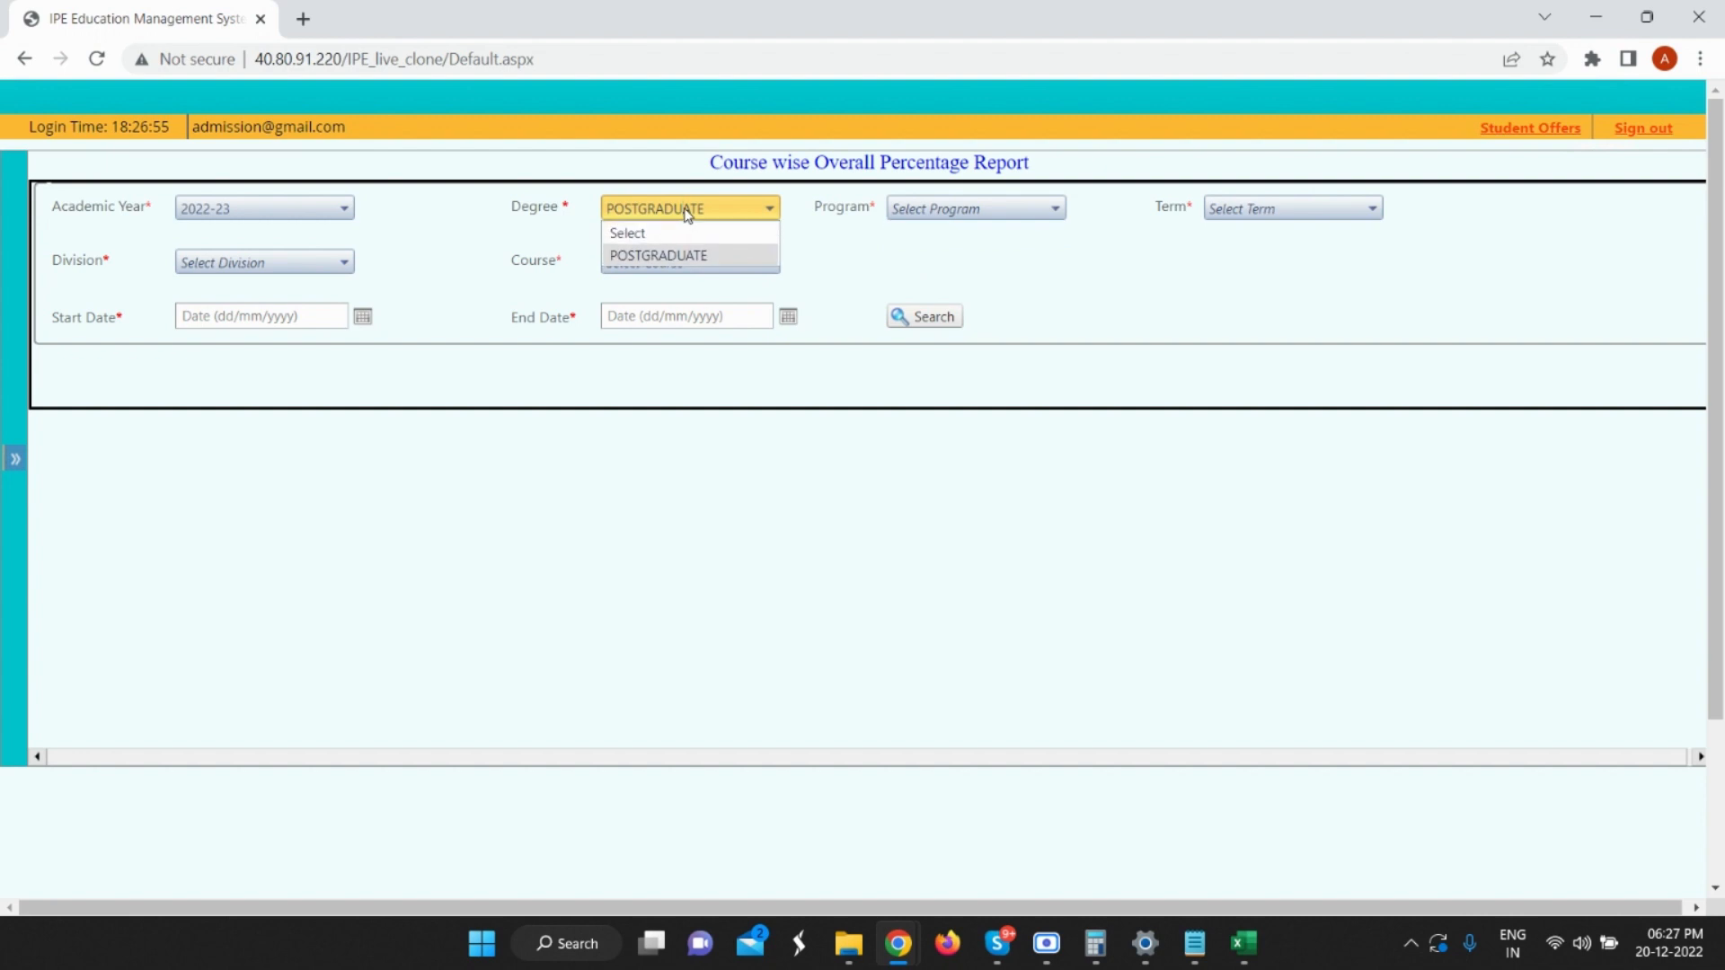
pyautogui.click(686, 234)
pyautogui.click(711, 208)
pyautogui.click(699, 256)
pyautogui.click(914, 208)
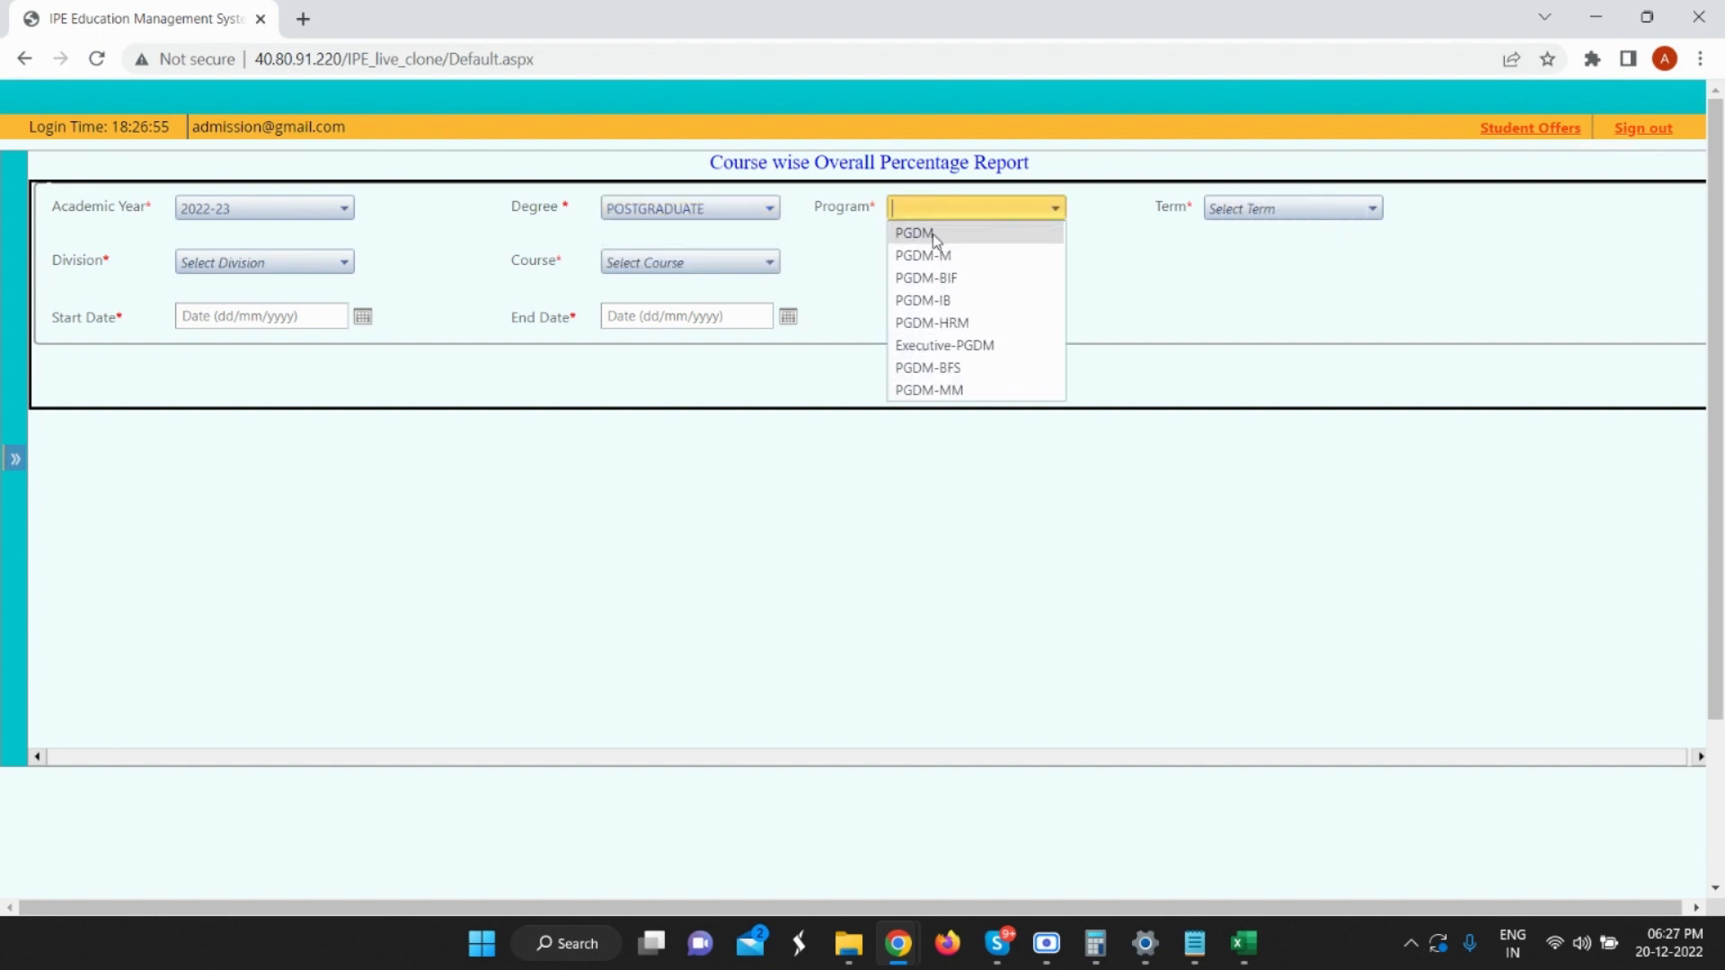
pyautogui.click(935, 235)
pyautogui.click(1251, 210)
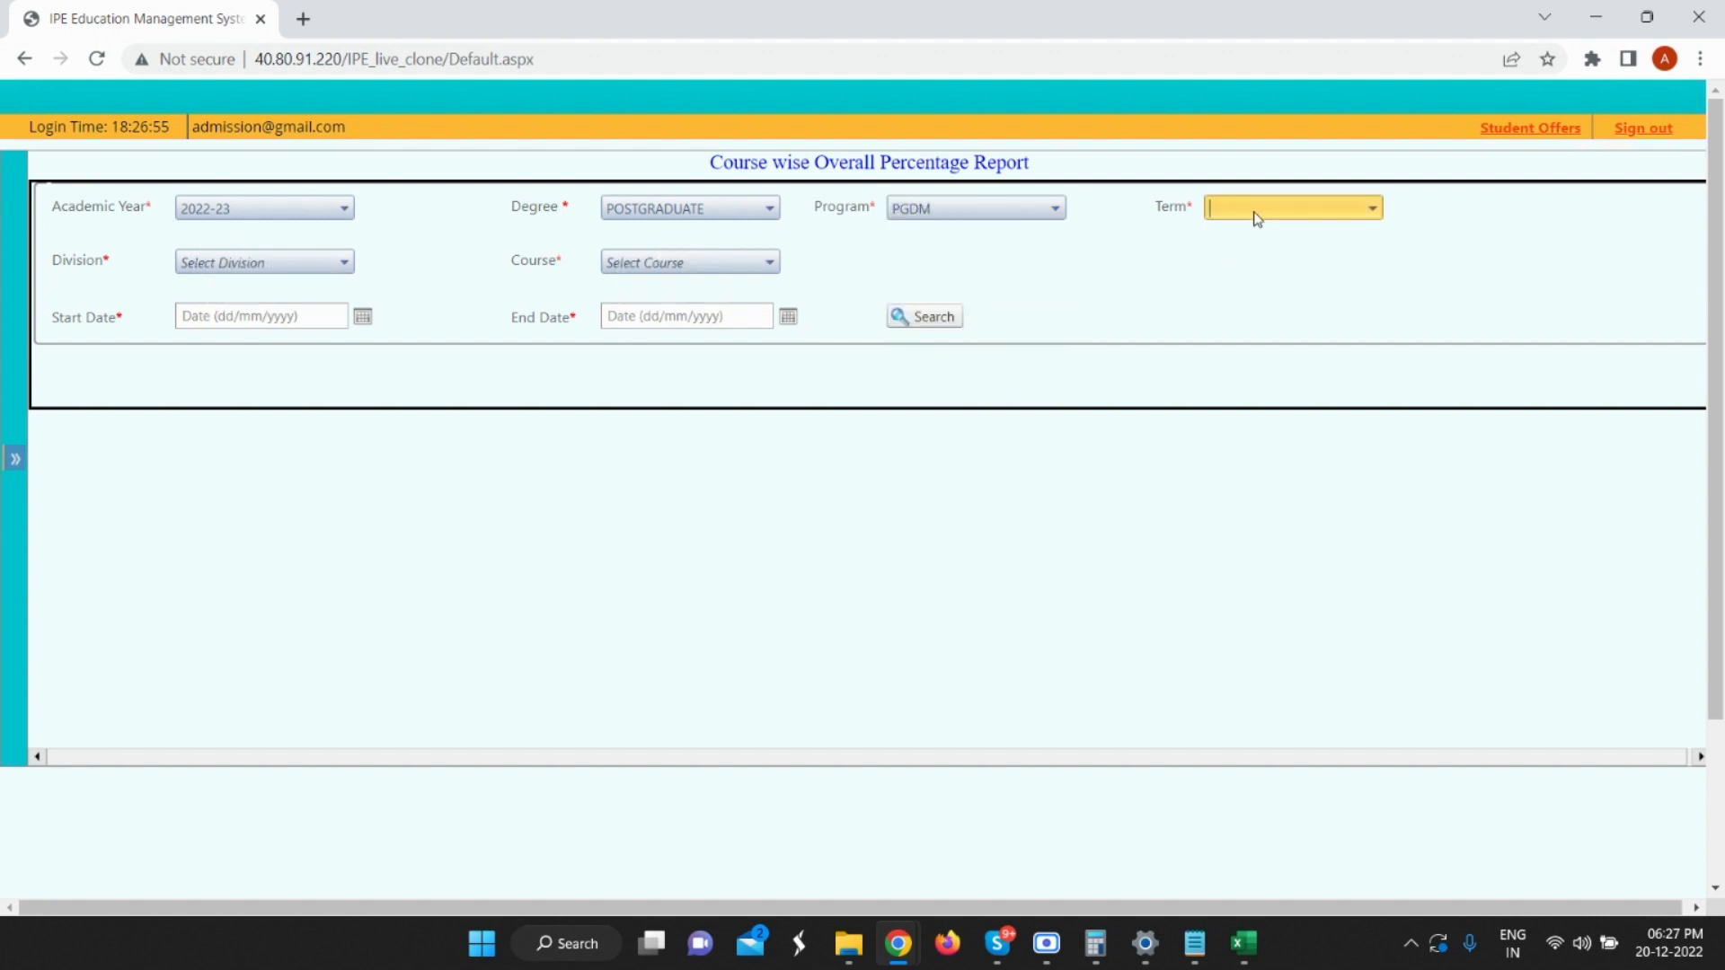
pyautogui.click(1261, 322)
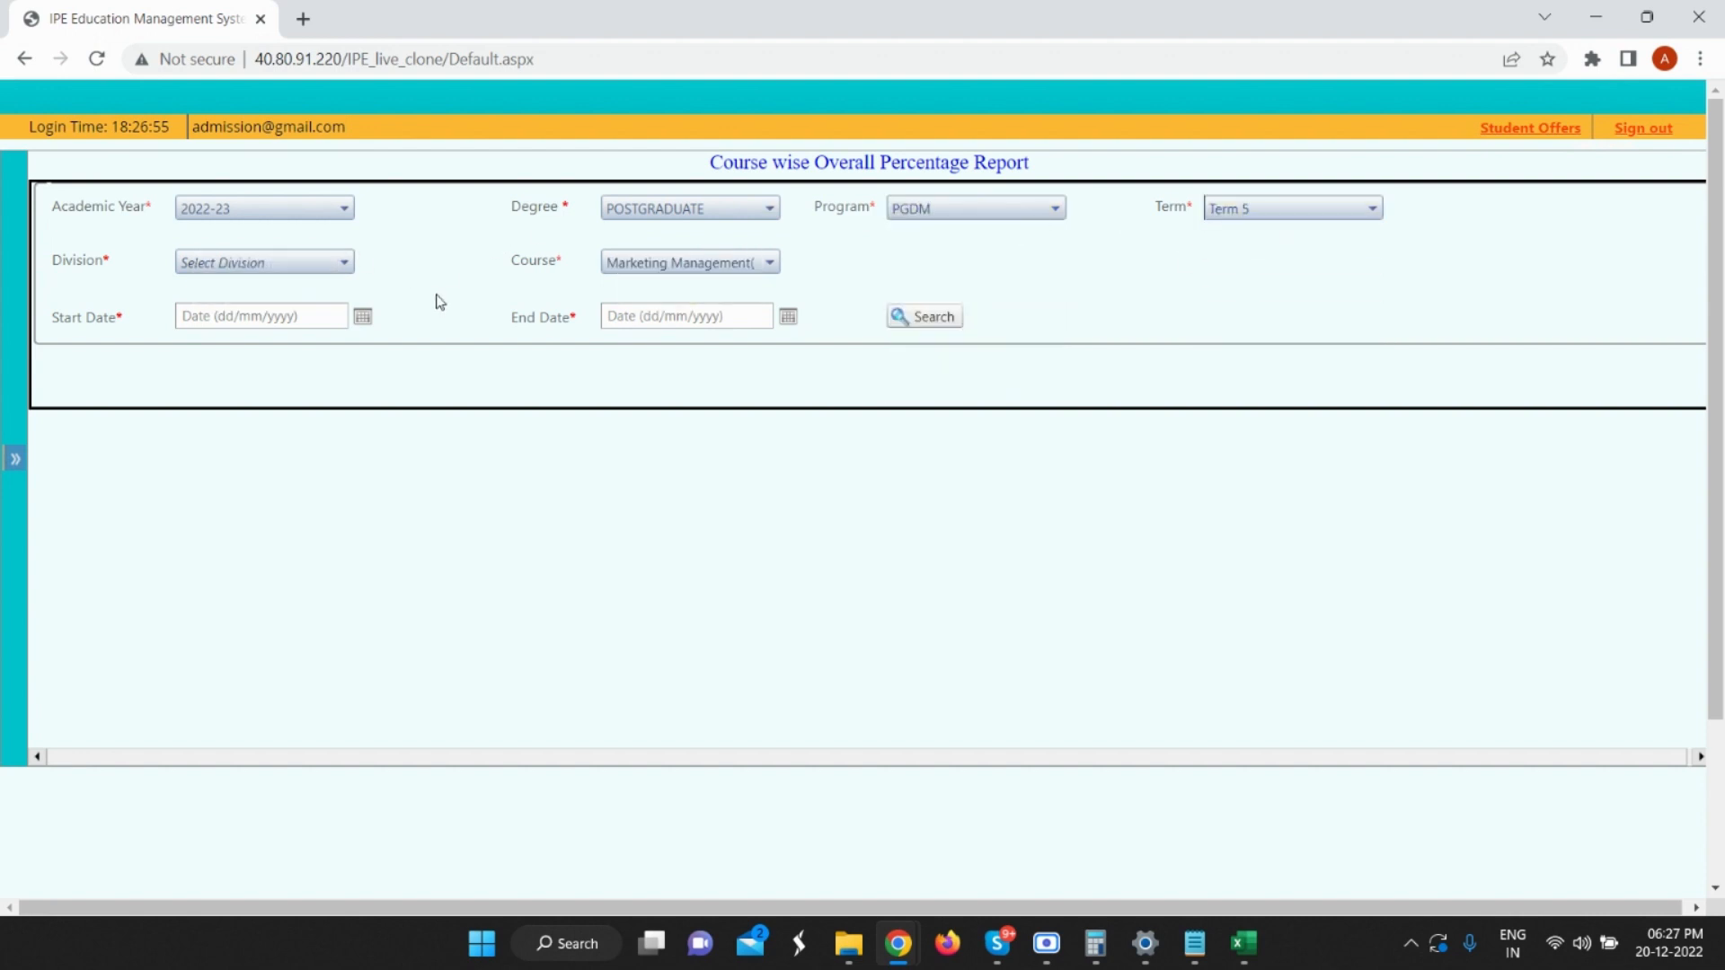
# Generate the report for division A, course Corporate Governance, Business Ethics and Corporate Social Responsibility (C-150), from 06/12/2022 to 20/12/2022.
pyautogui.click(283, 262)
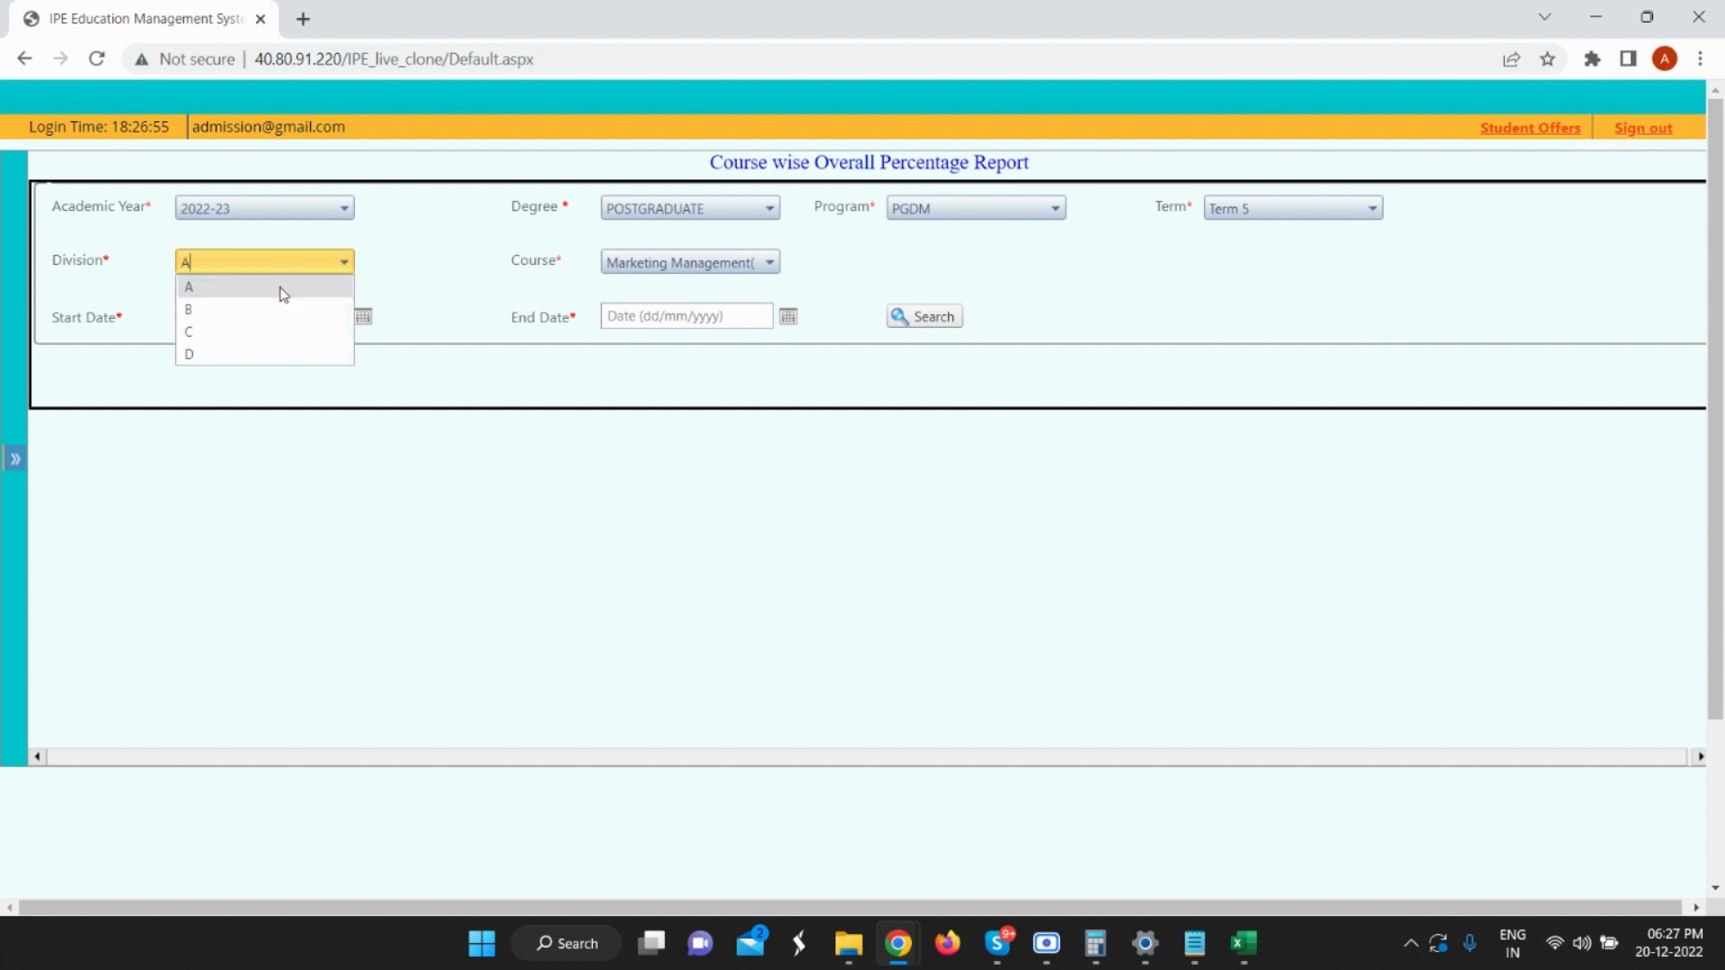
pyautogui.click(283, 288)
pyautogui.click(633, 262)
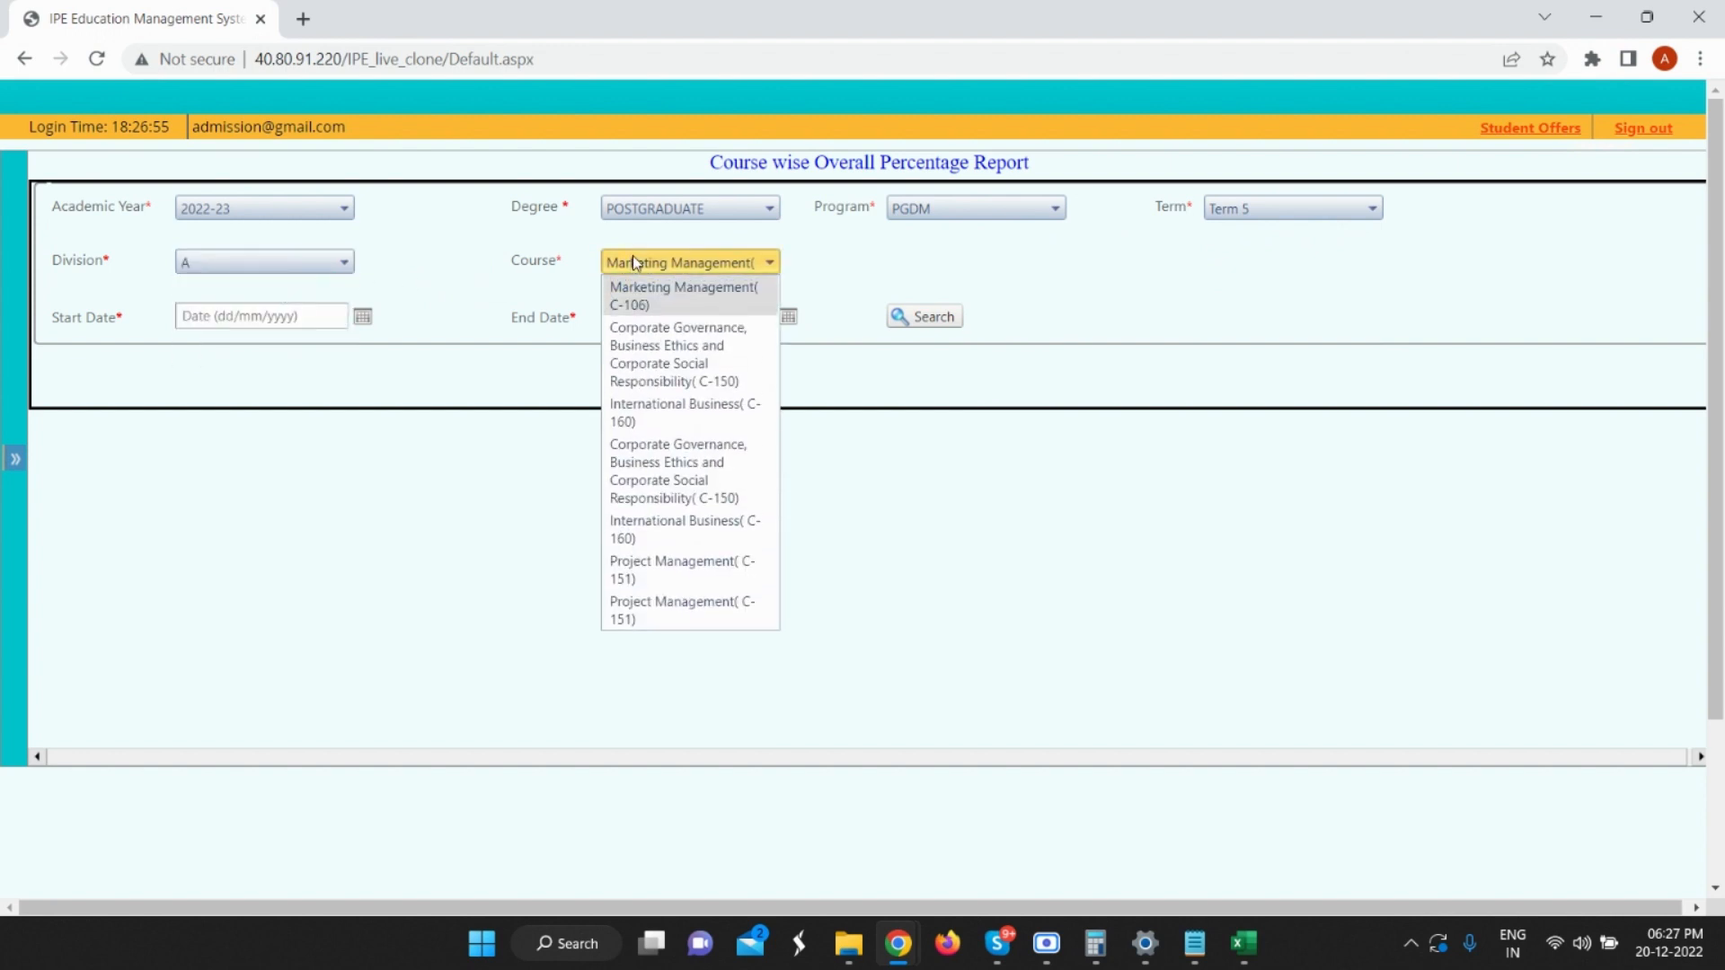
pyautogui.click(678, 381)
pyautogui.click(362, 317)
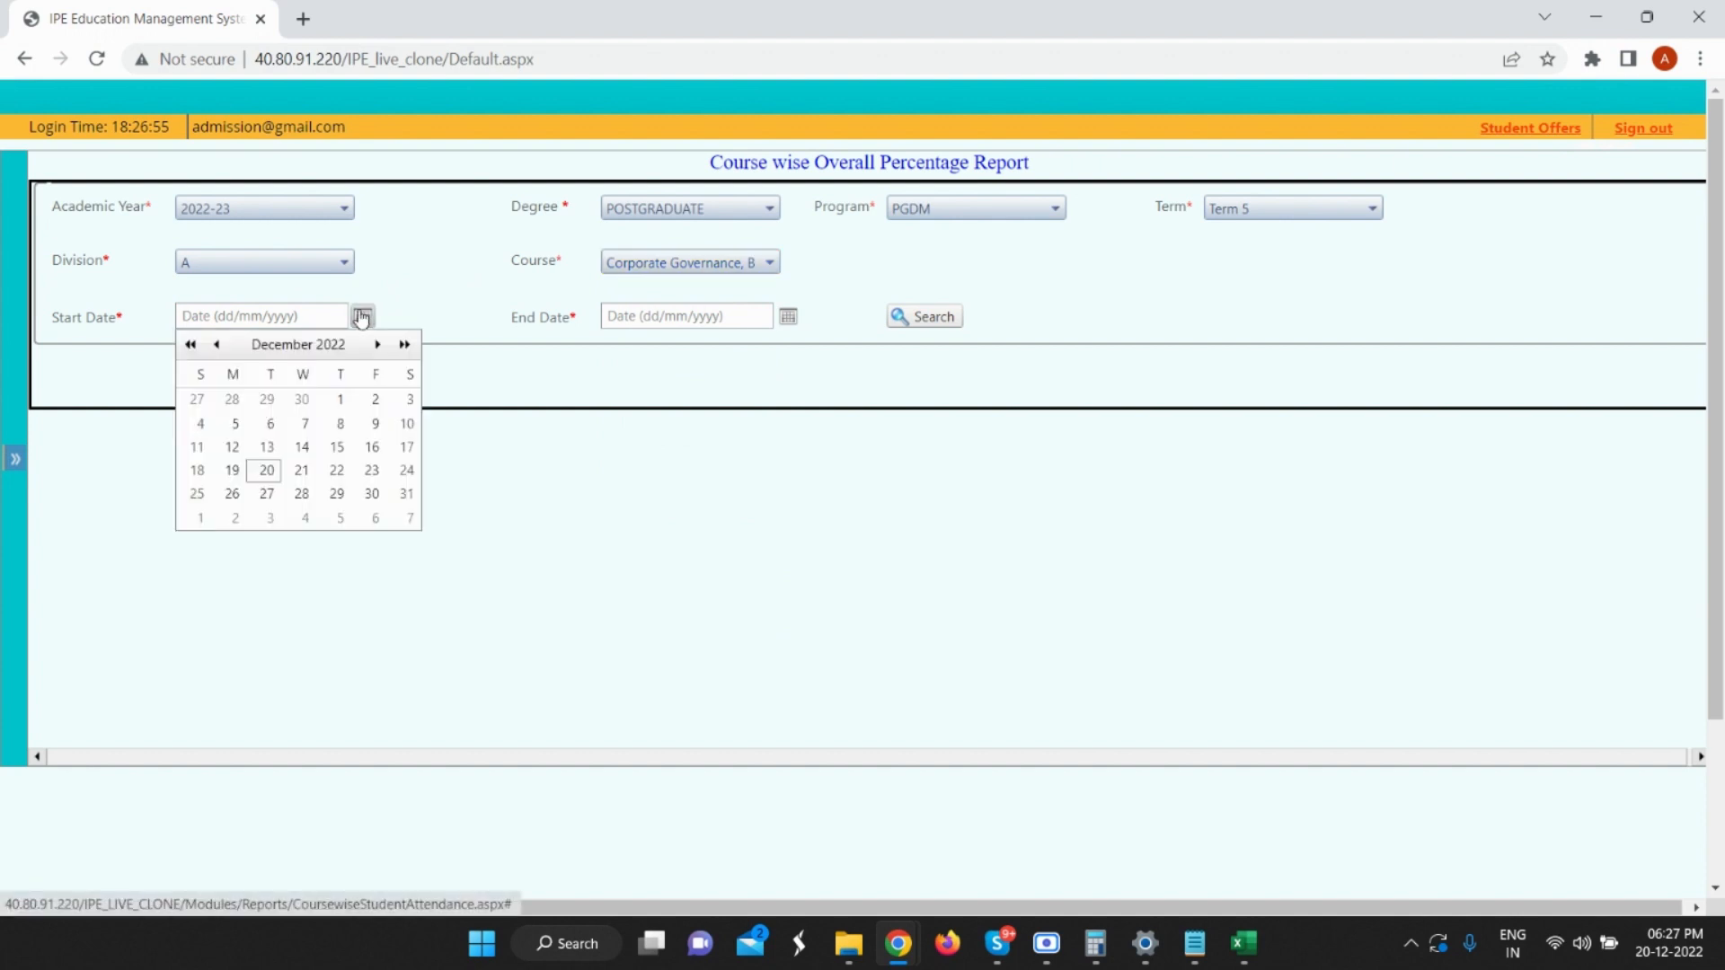
pyautogui.click(271, 424)
pyautogui.click(789, 316)
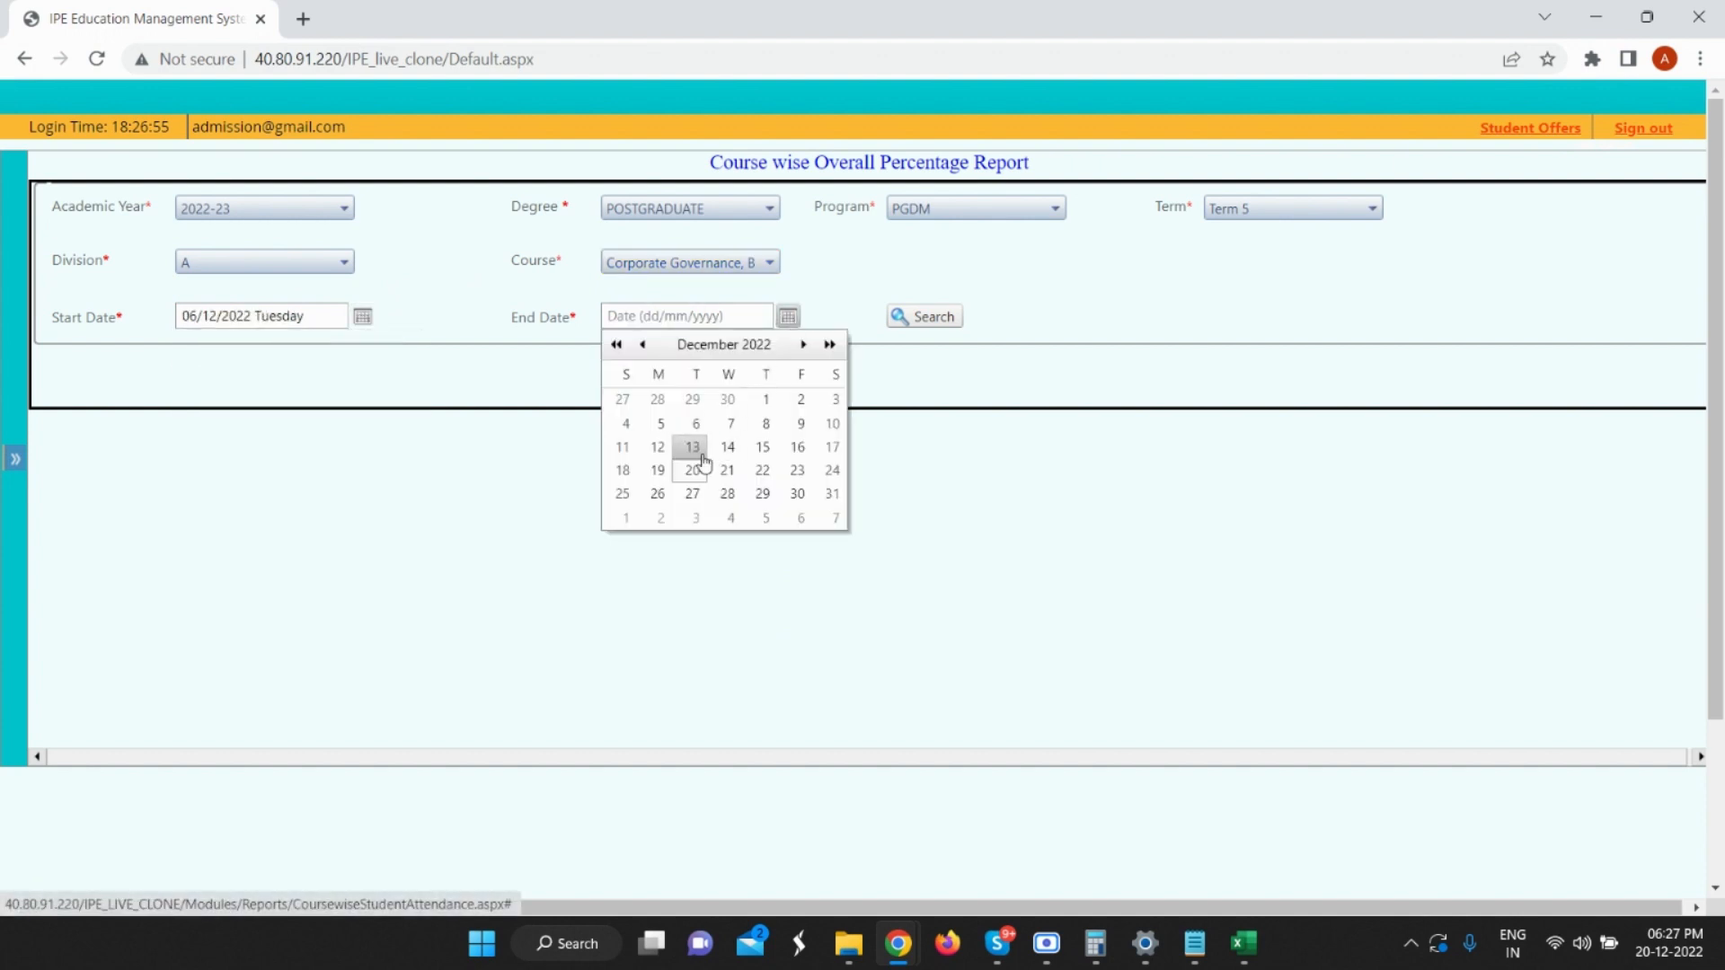
pyautogui.click(692, 468)
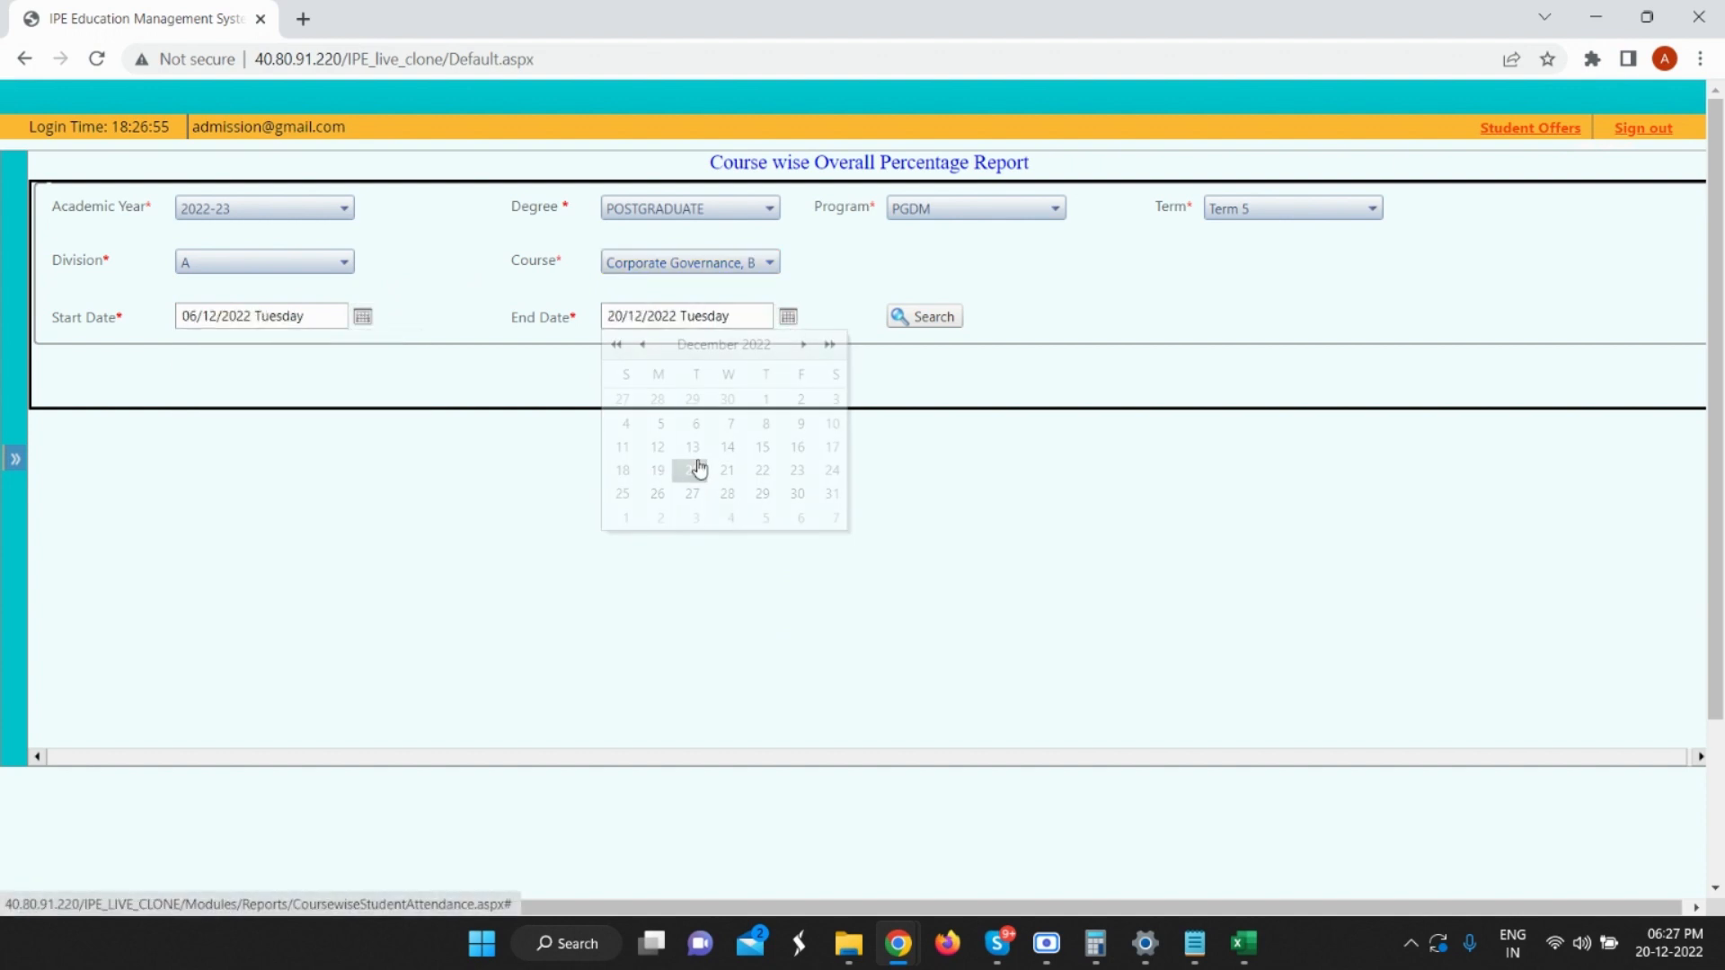
pyautogui.click(929, 320)
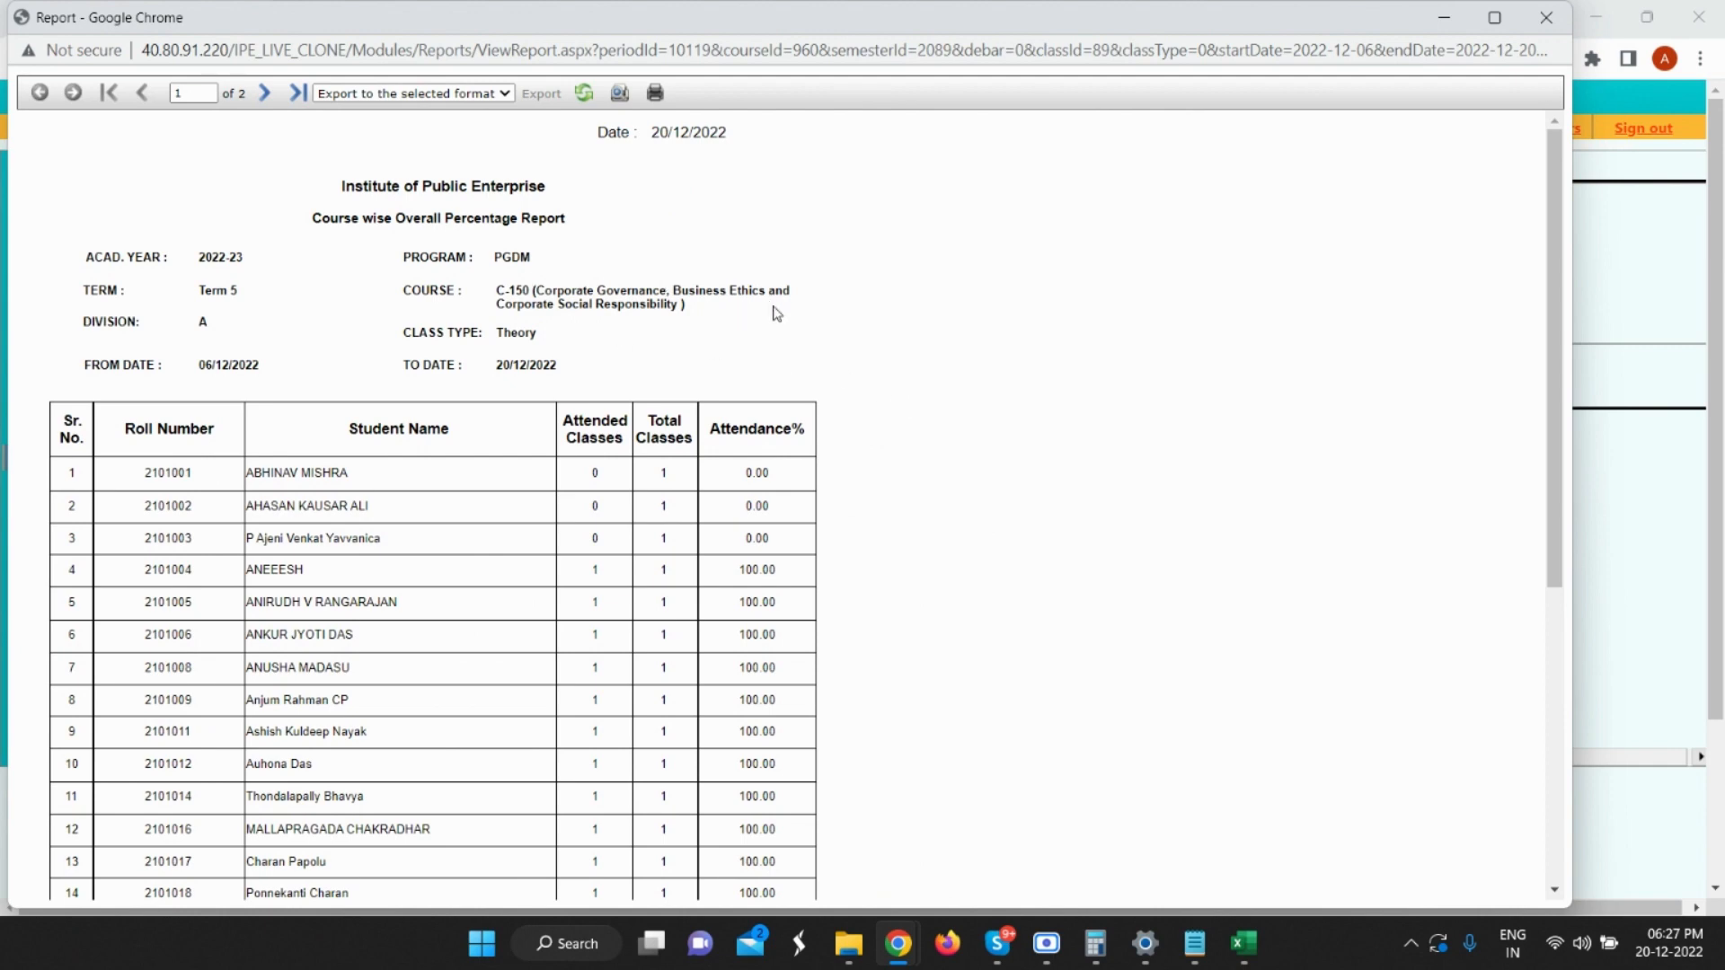
# Examine the attended classes, total classes and attendance percentages in the course wise report, then close it.
pyautogui.scroll(-1, 744, 319)
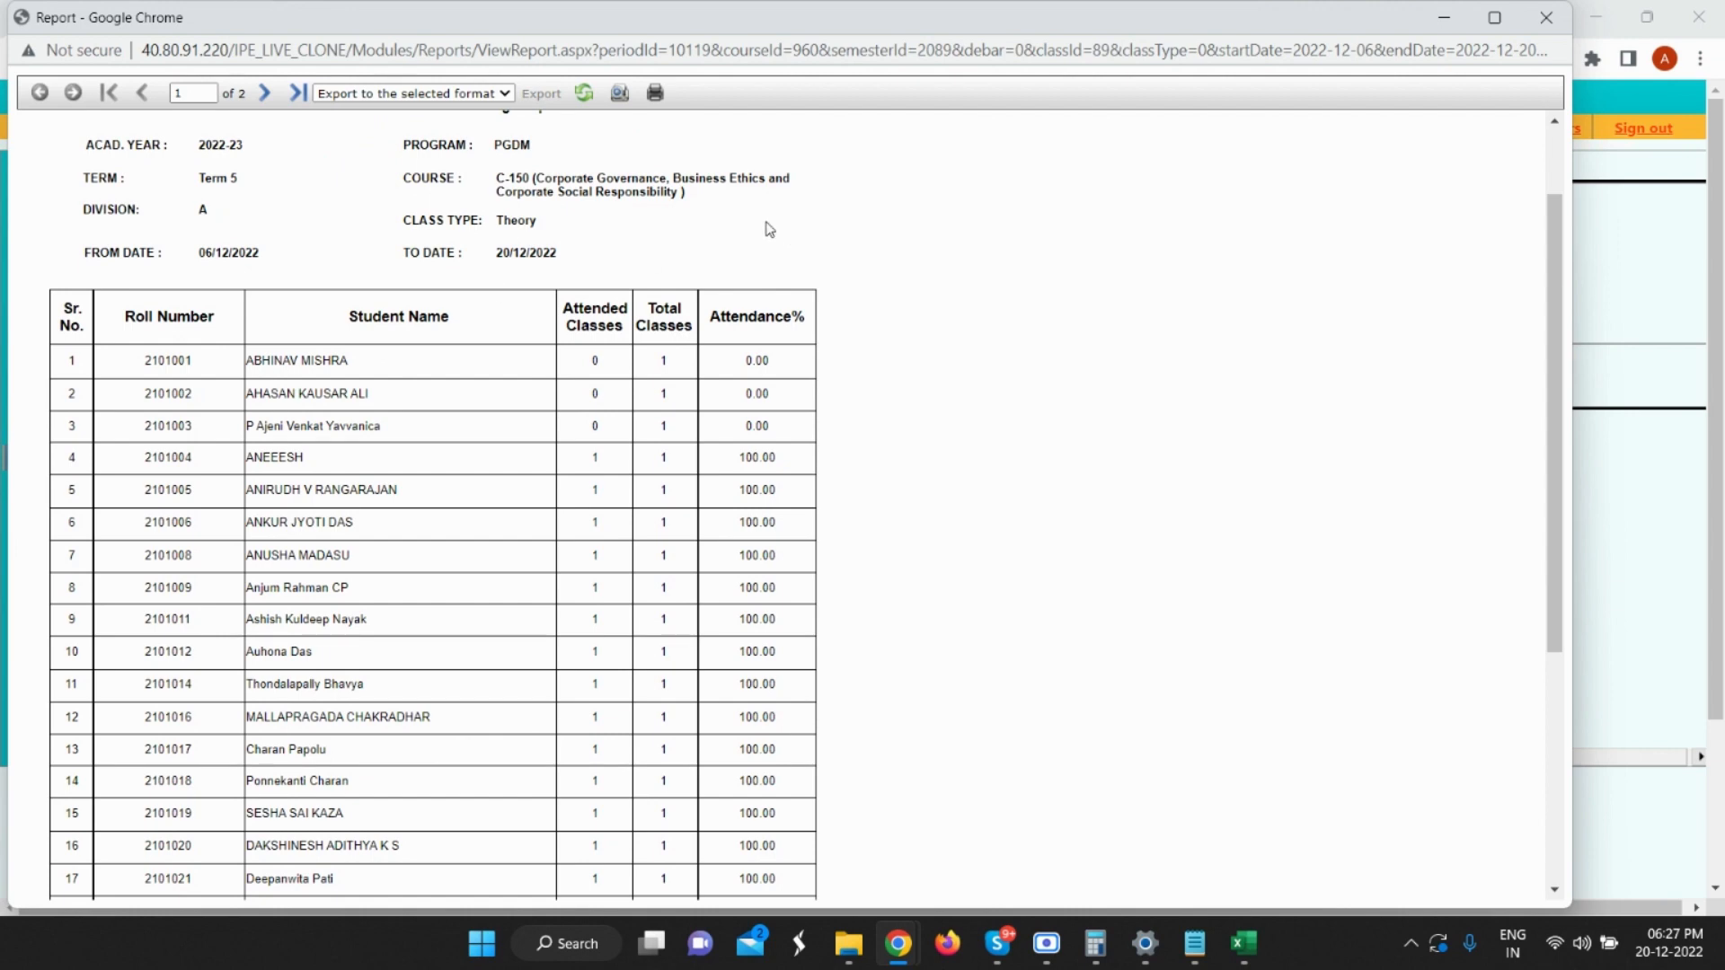
pyautogui.scroll(-1, 600, 368)
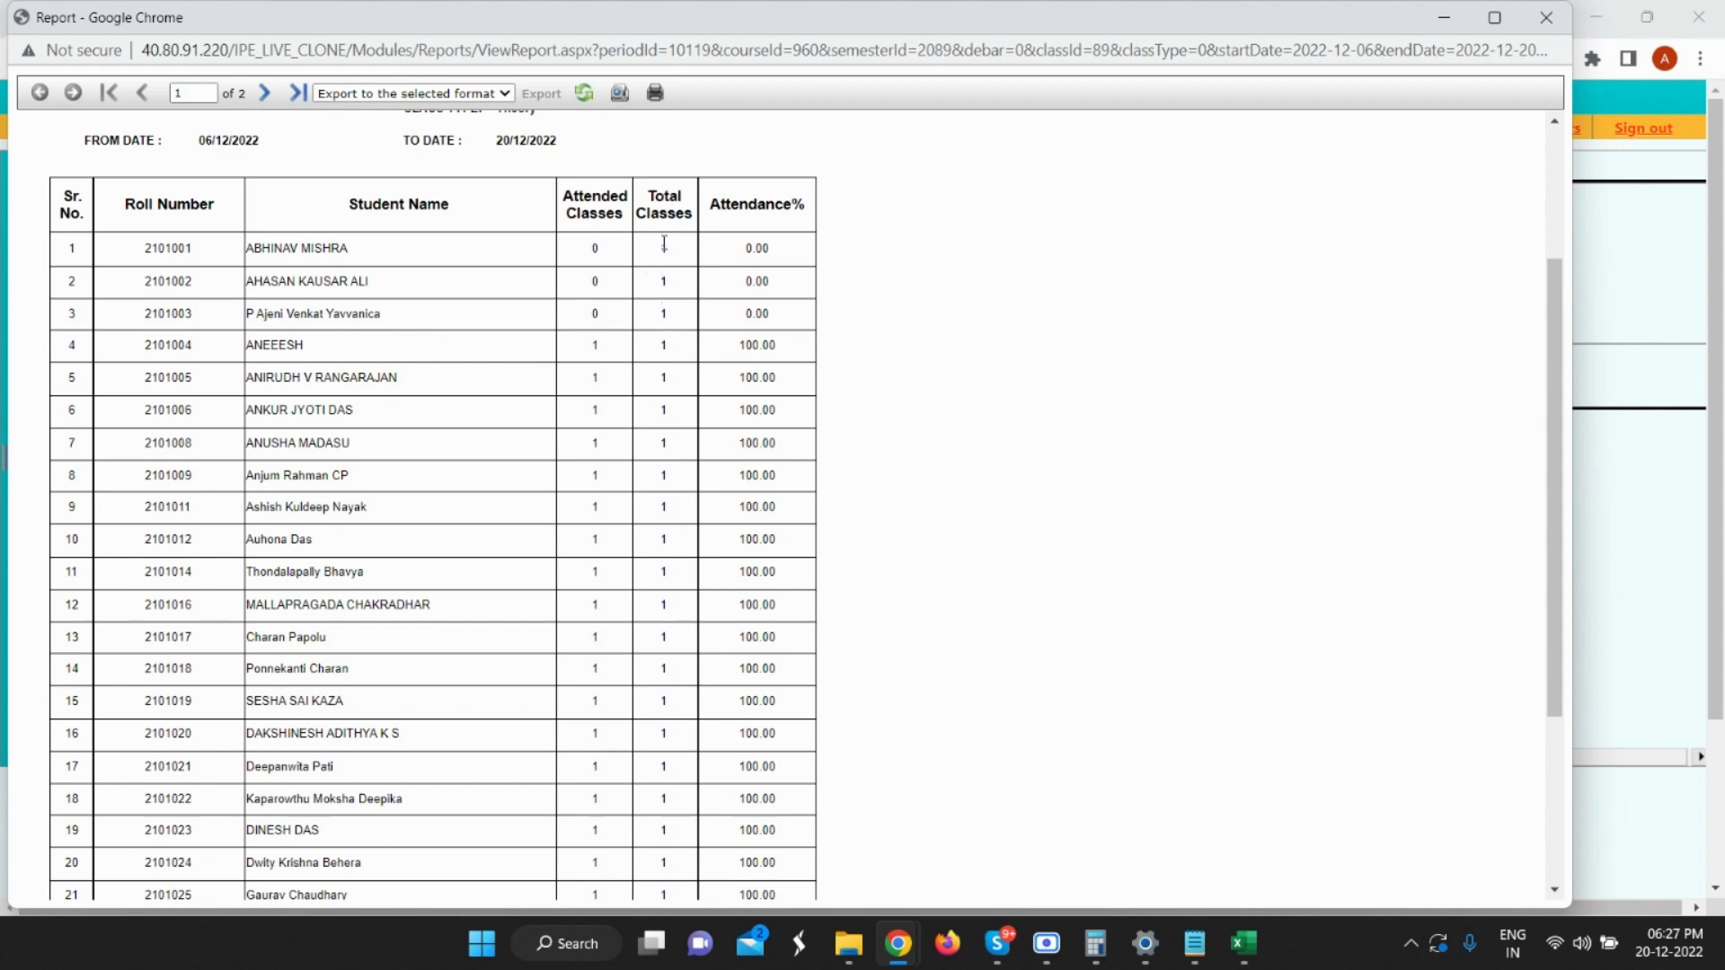
pyautogui.scroll(2, 674, 341)
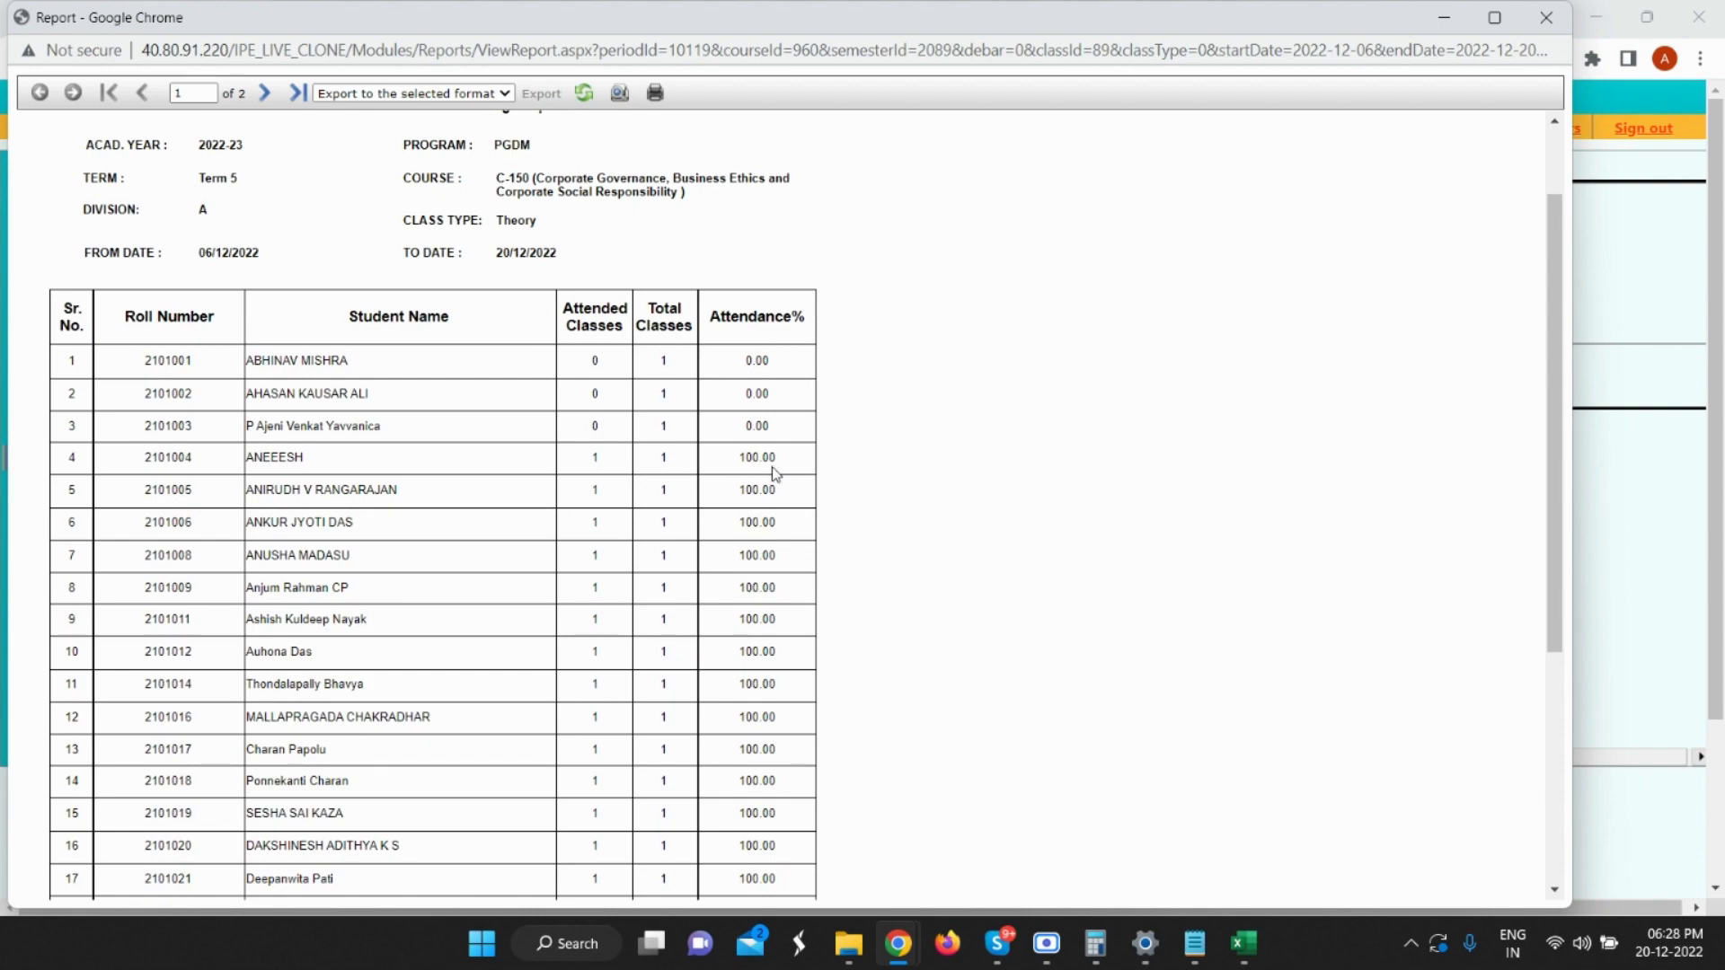
pyautogui.scroll(-1, 773, 469)
pyautogui.scroll(-5, 777, 475)
pyautogui.scroll(6, 777, 471)
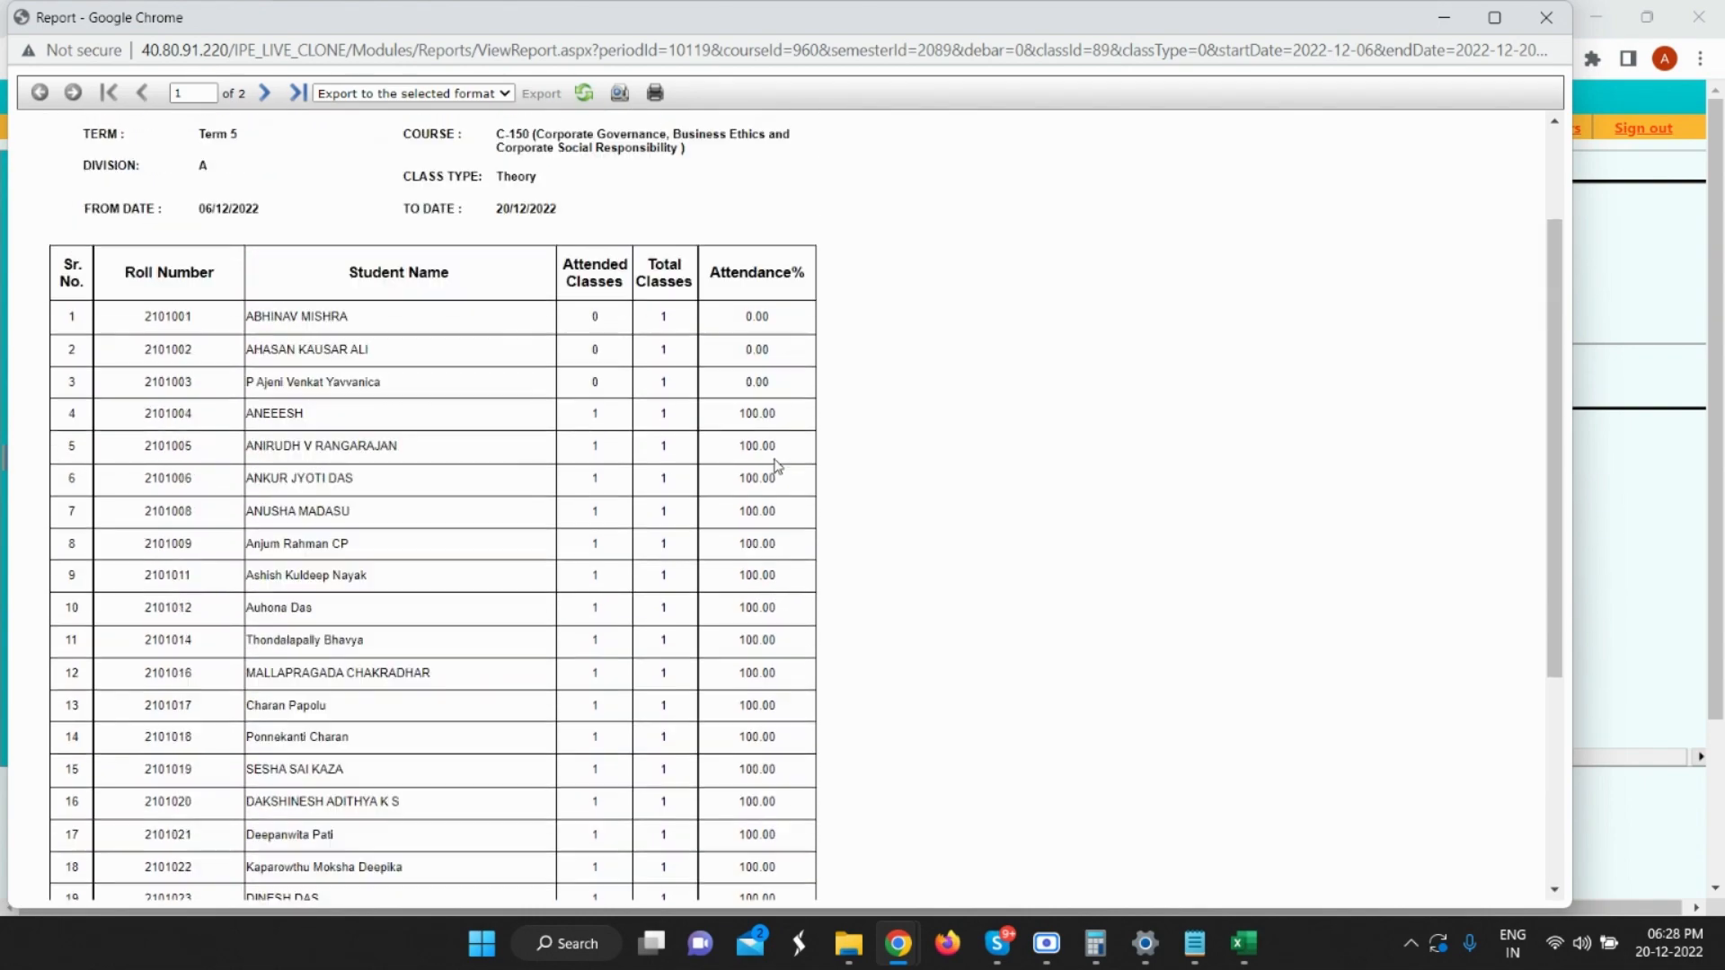
pyautogui.scroll(1, 777, 463)
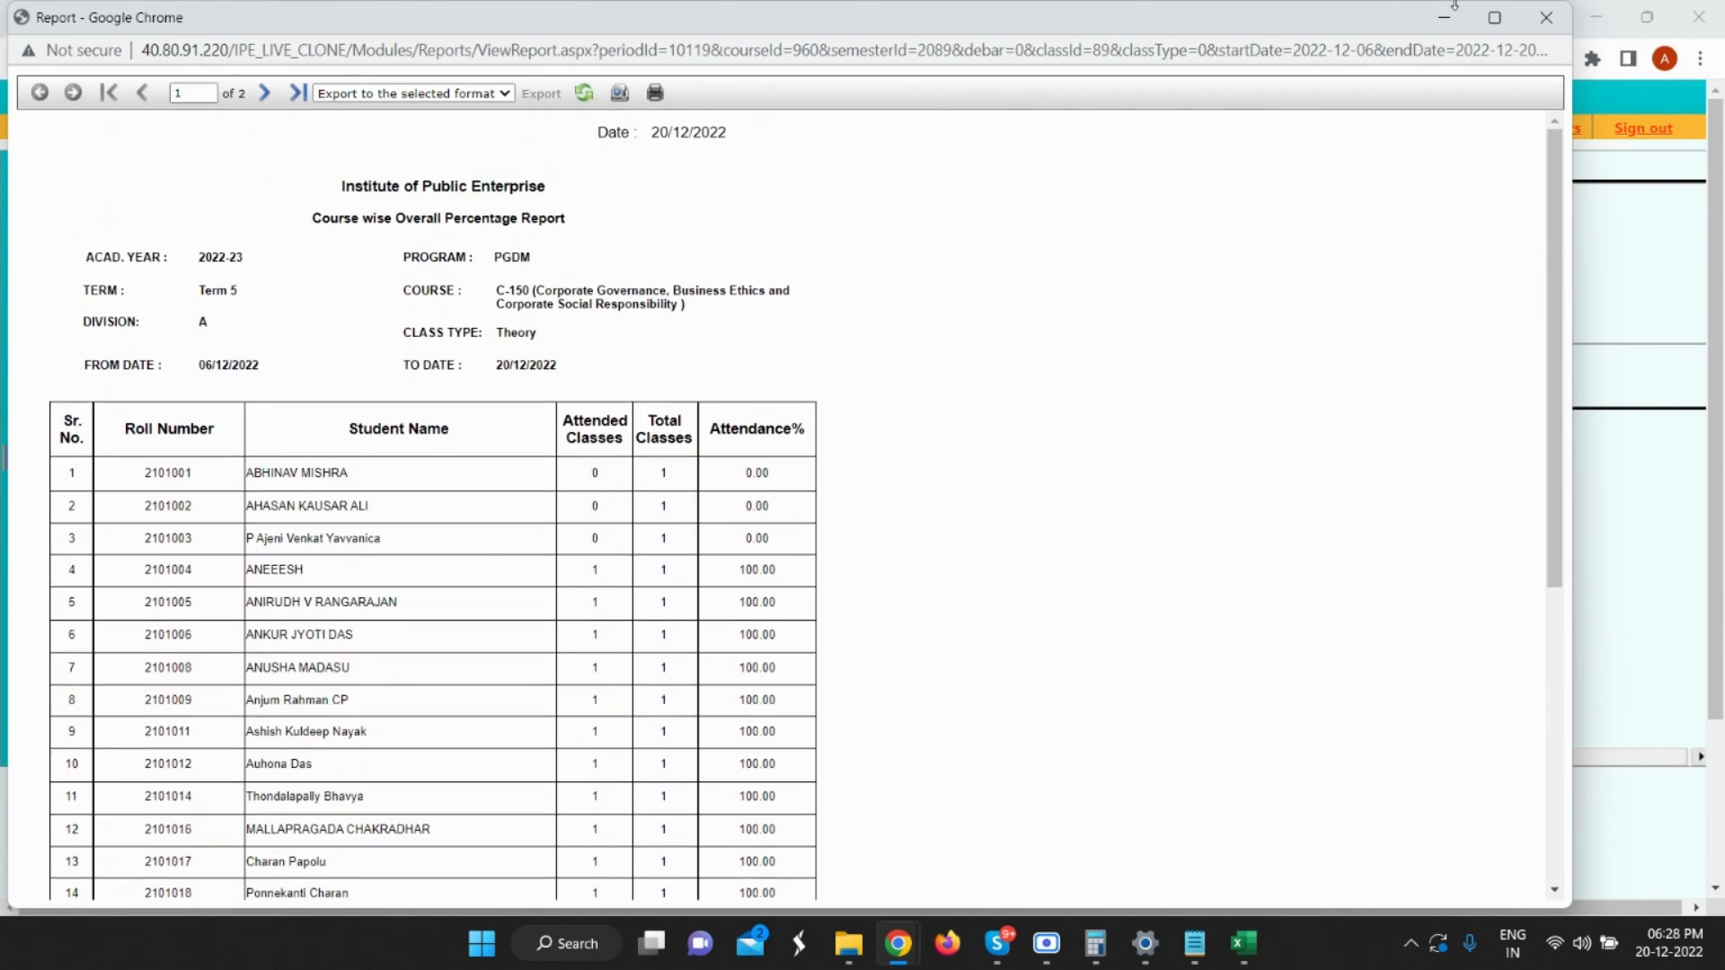
pyautogui.click(1545, 19)
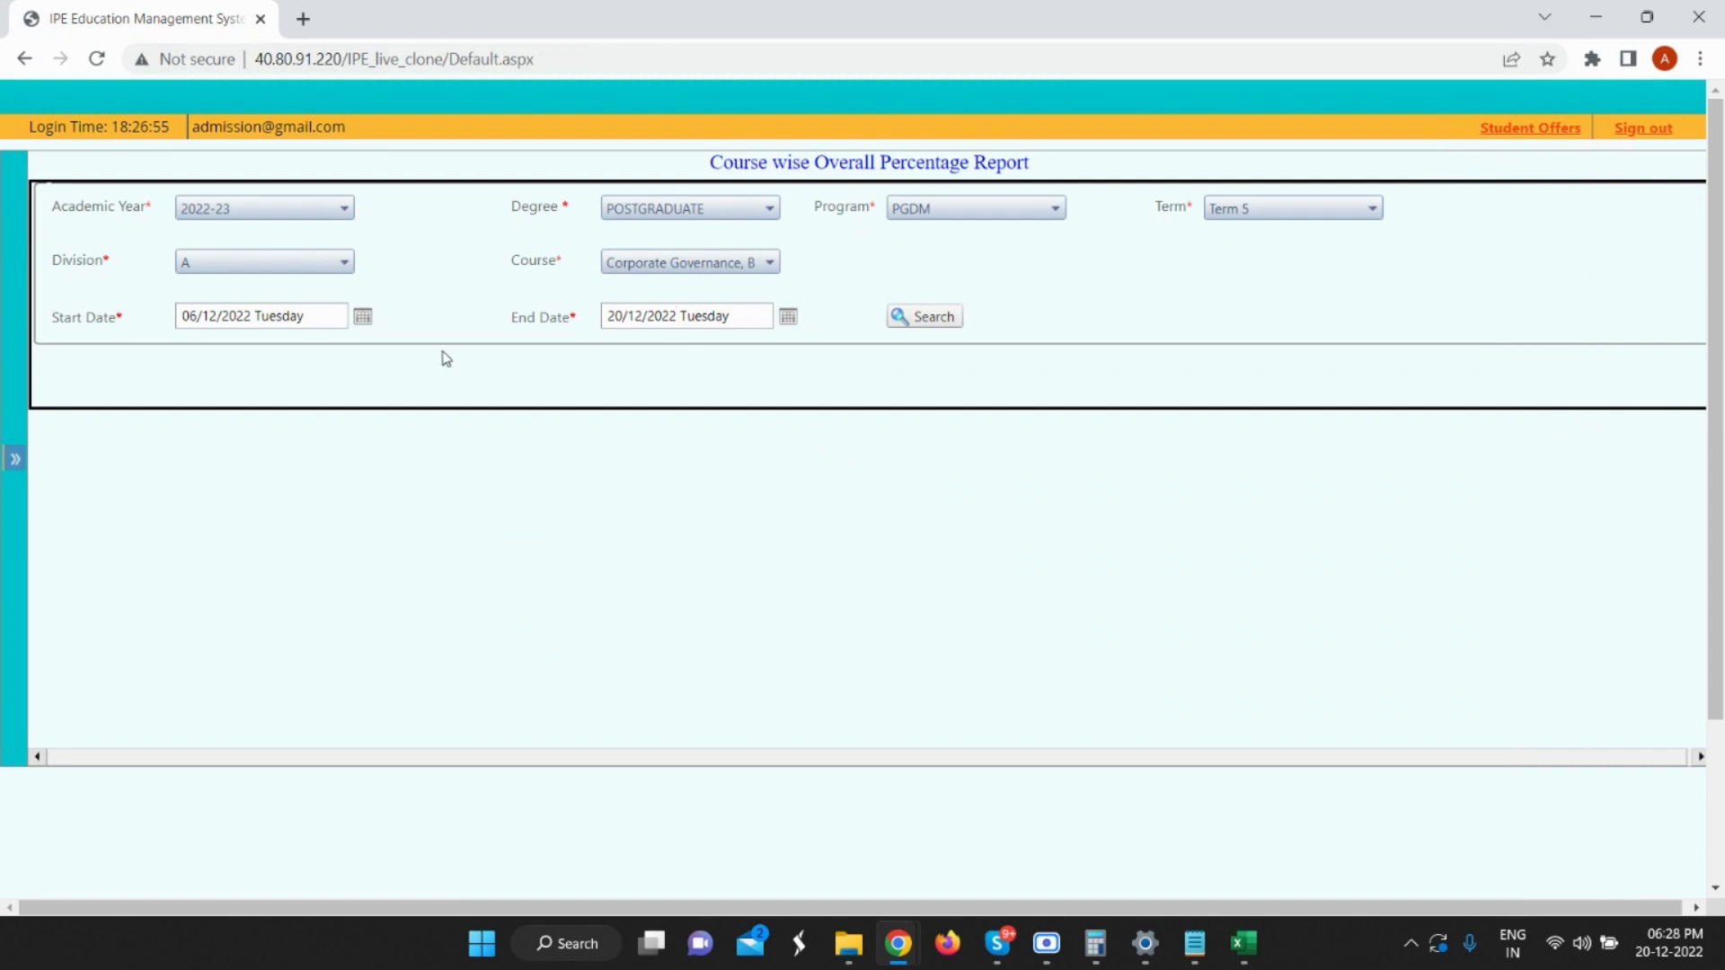
# Open the Specialization Attendance Report and choose Term 5 with all specializations checked.
pyautogui.click(16, 460)
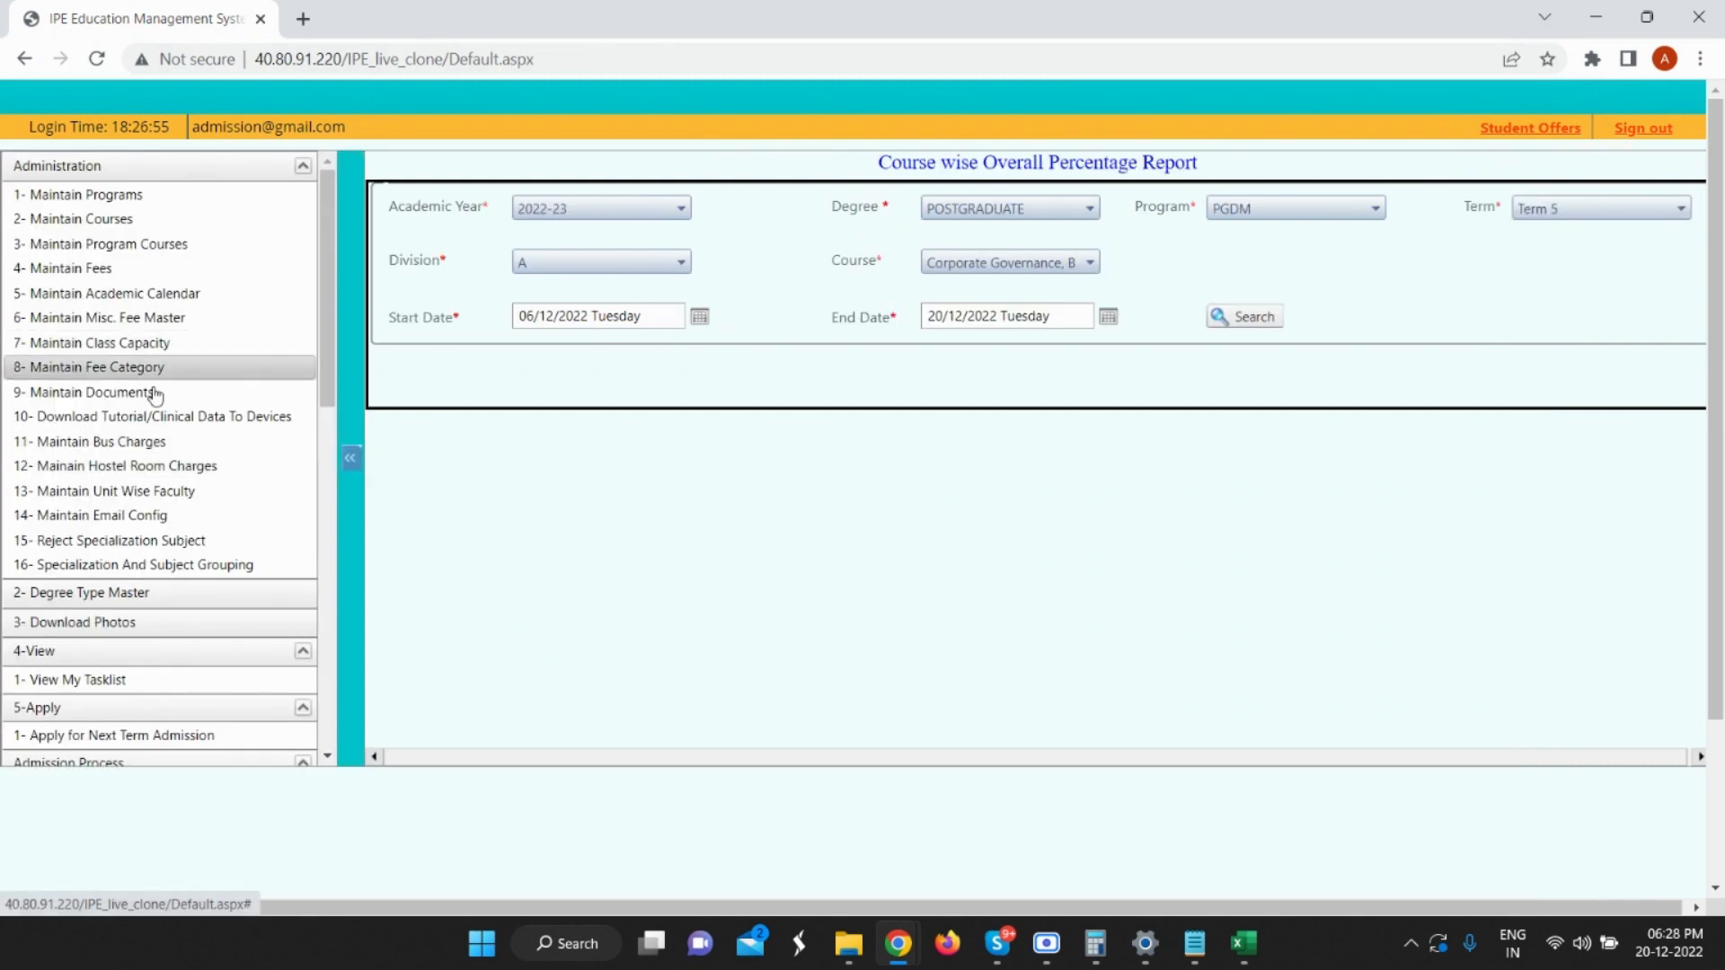
pyautogui.scroll(-15, 143, 404)
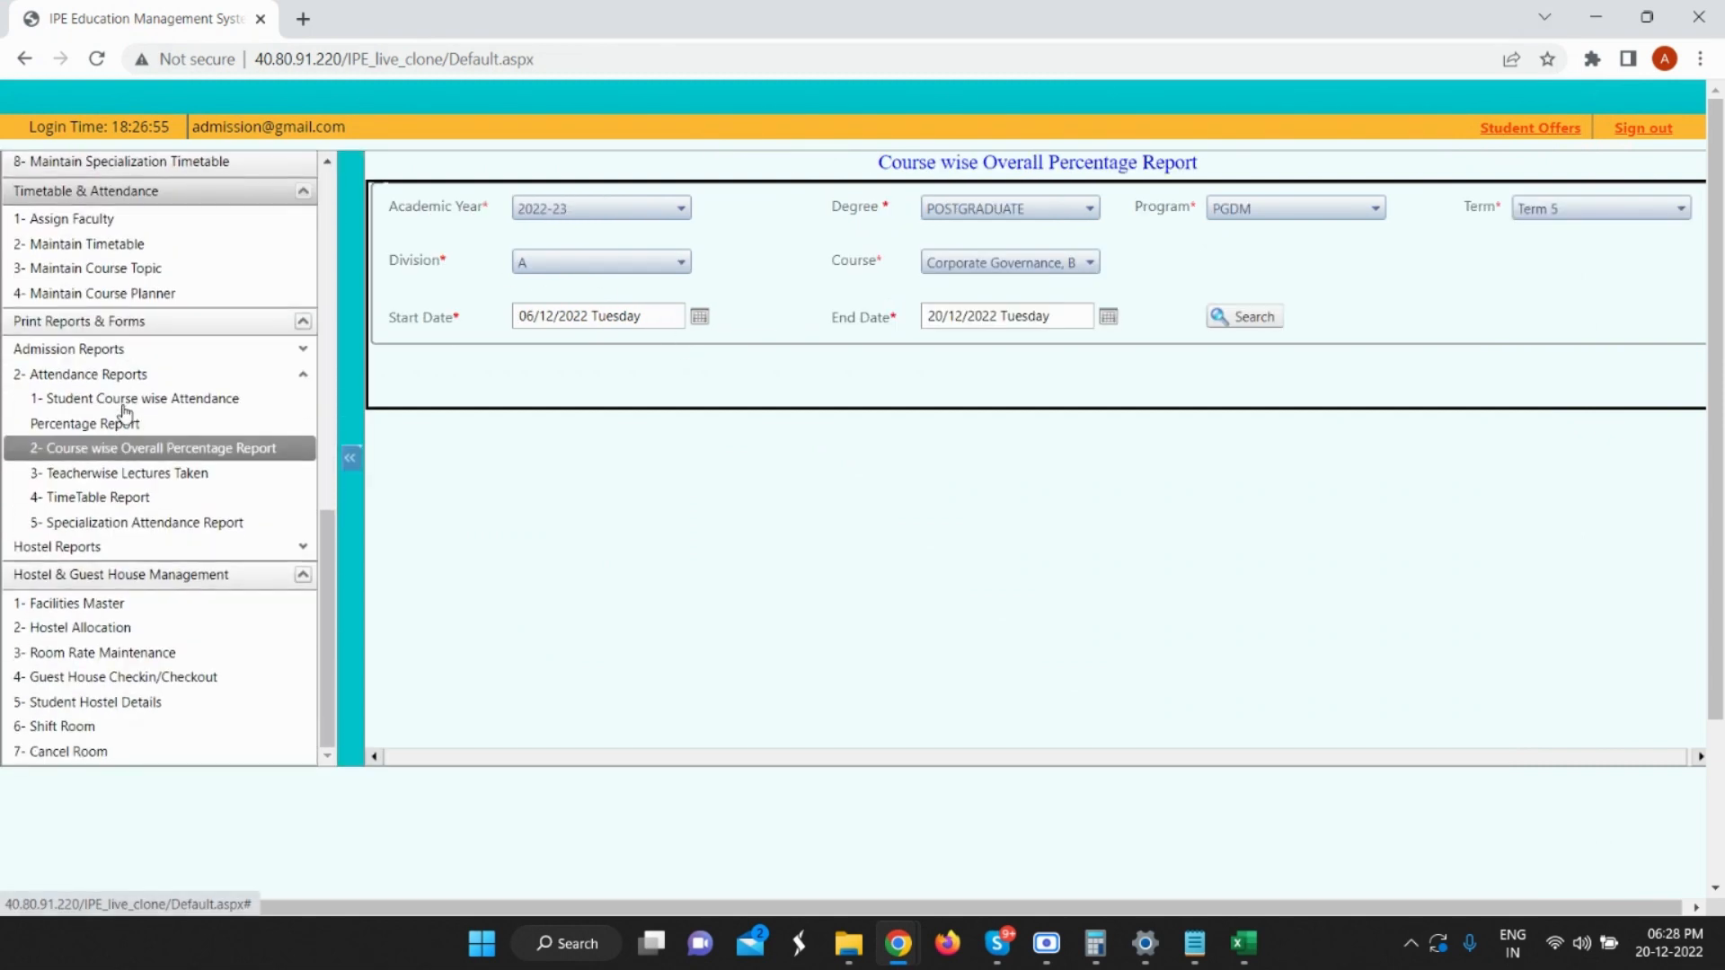
pyautogui.click(163, 531)
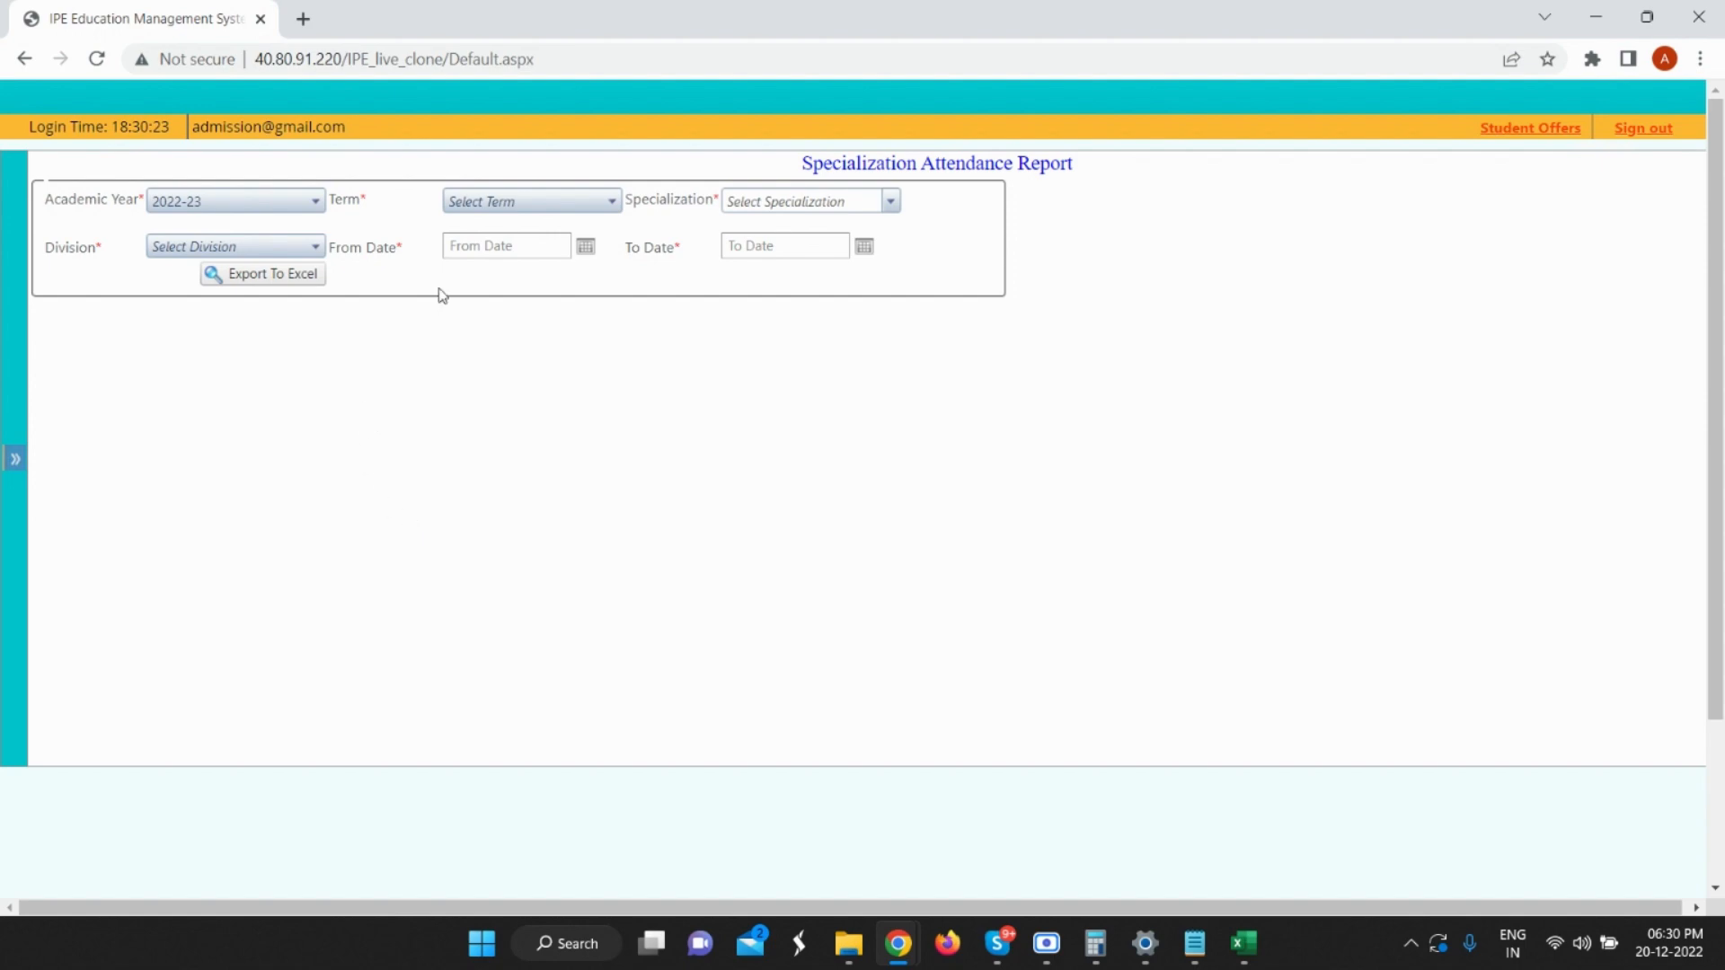
pyautogui.click(573, 207)
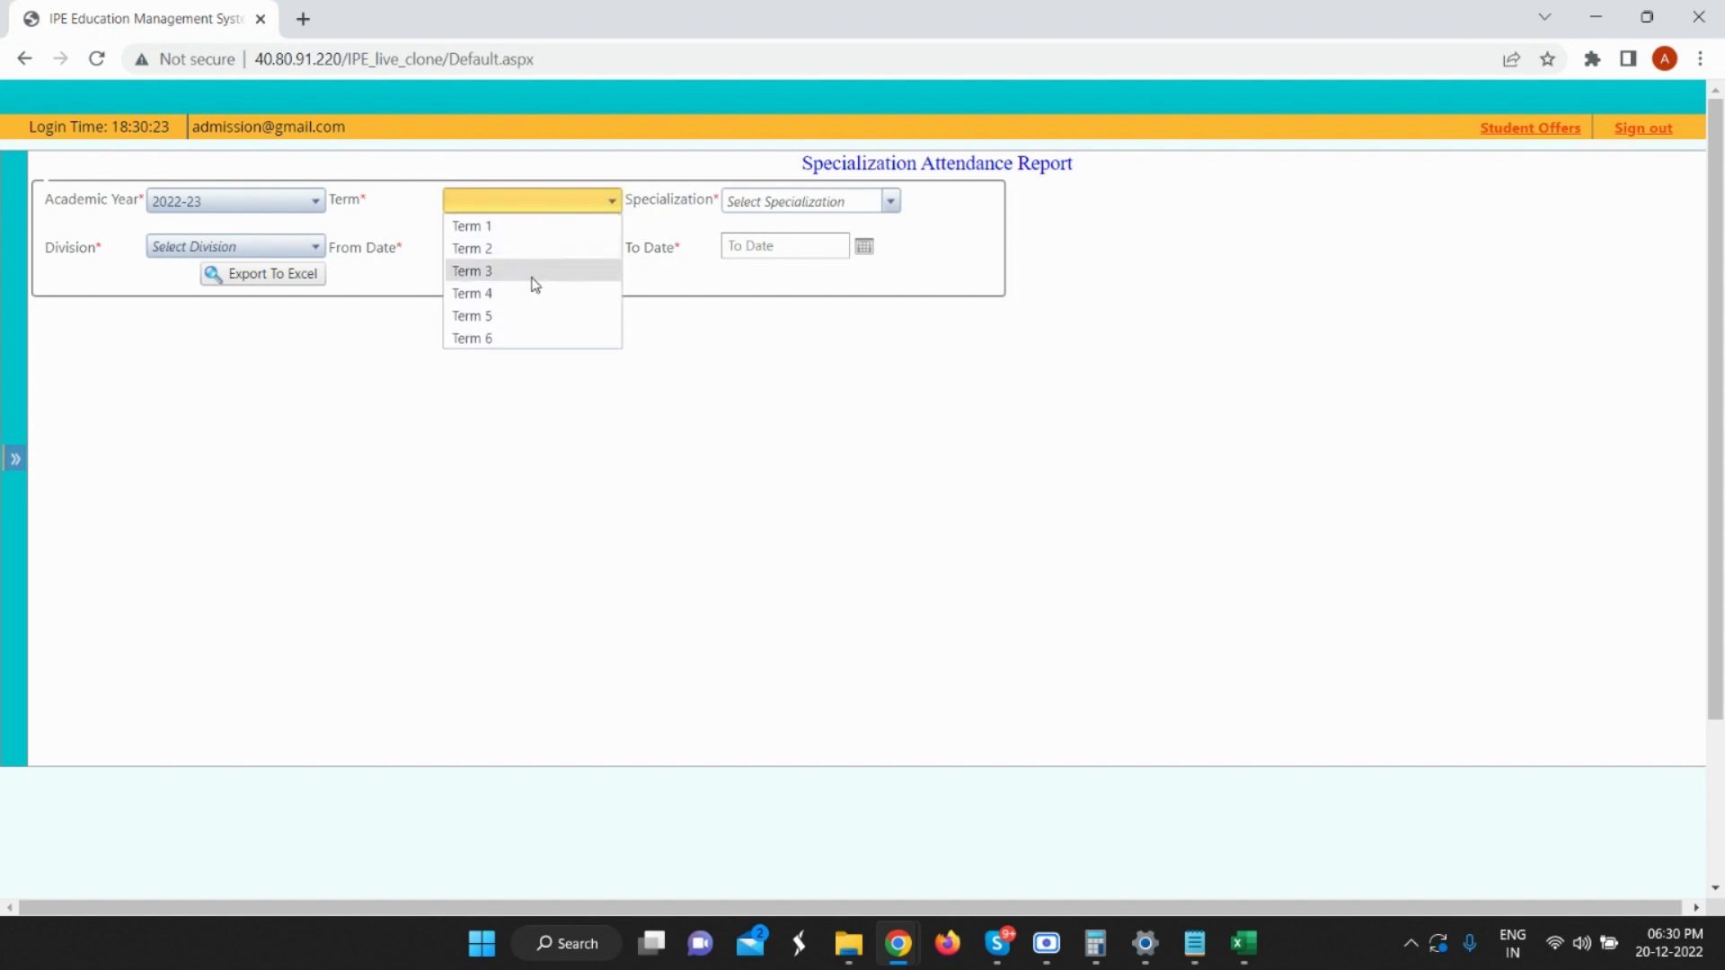
pyautogui.click(539, 310)
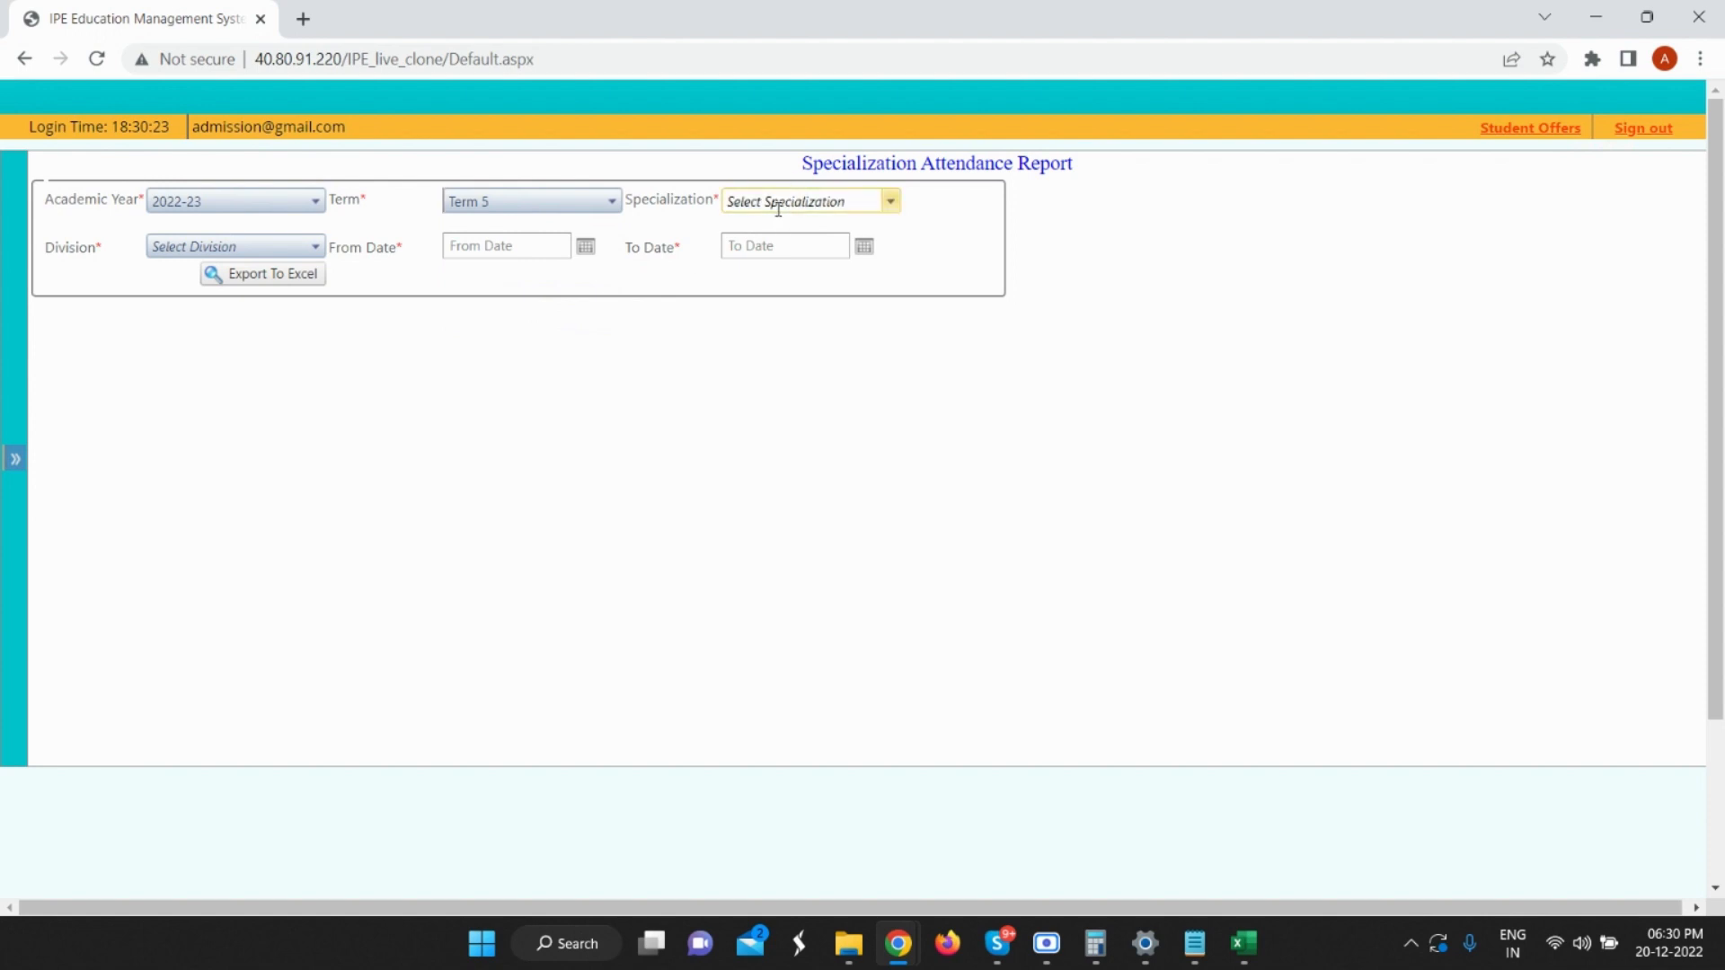
pyautogui.click(778, 206)
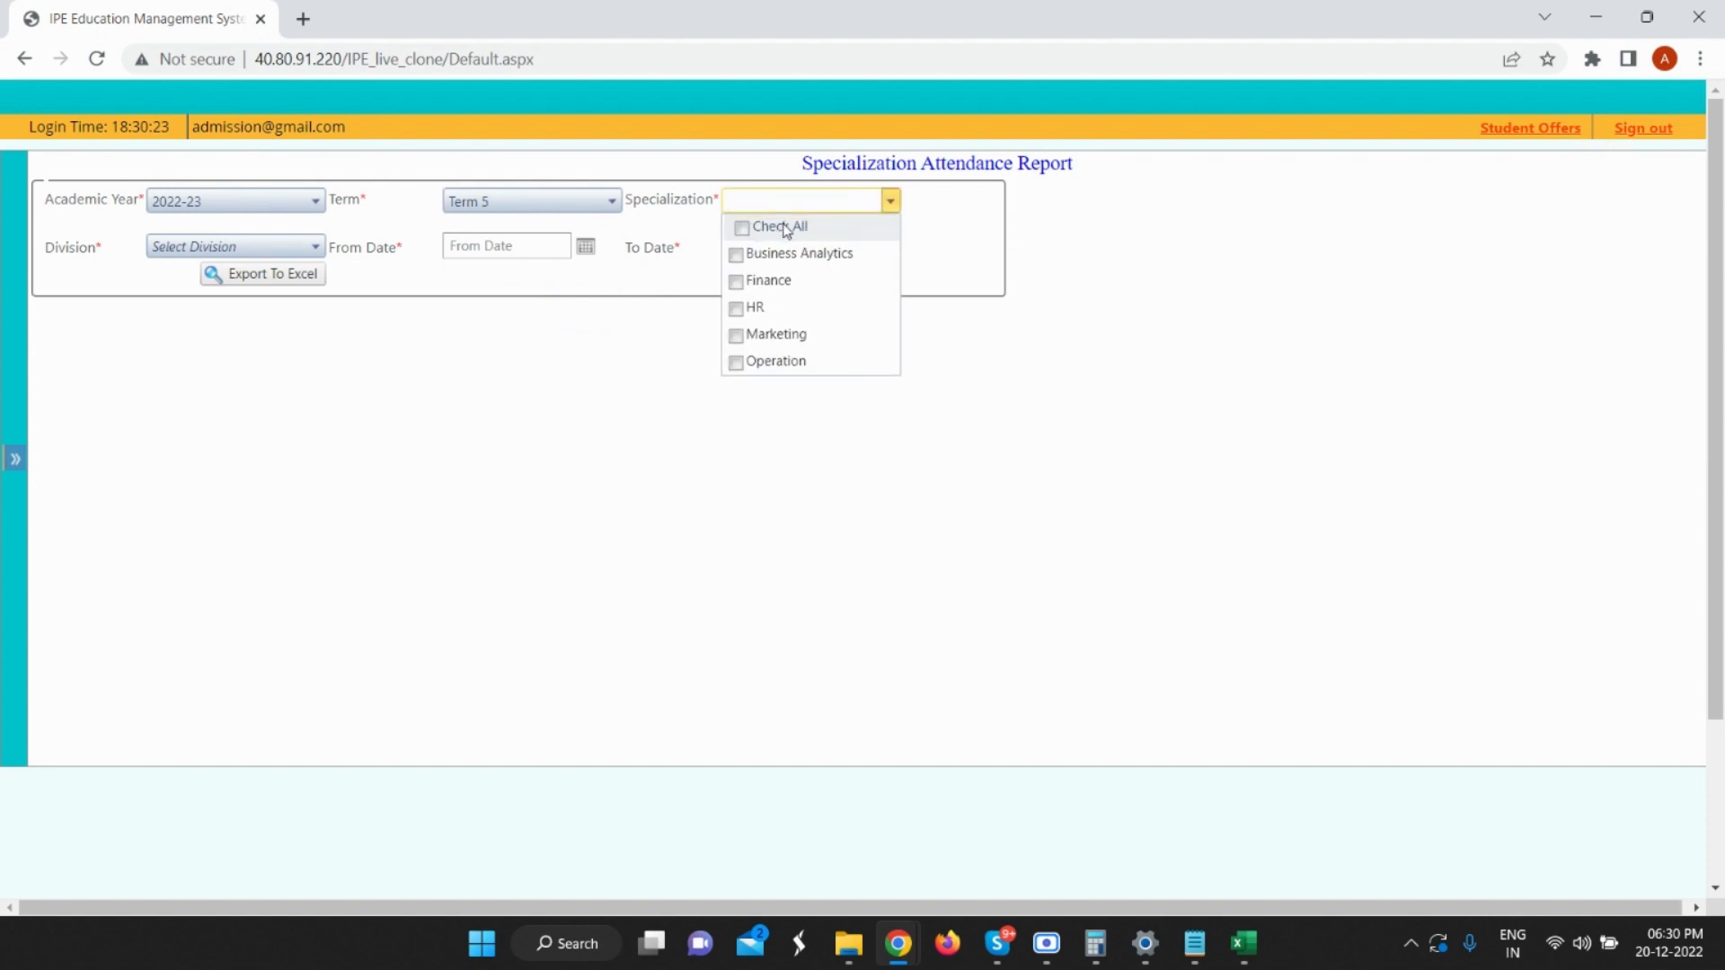
pyautogui.click(778, 226)
pyautogui.click(358, 273)
# Set the specialization report's division to A and its date range from 06/12/2022 to 20/12/2022.
pyautogui.click(291, 251)
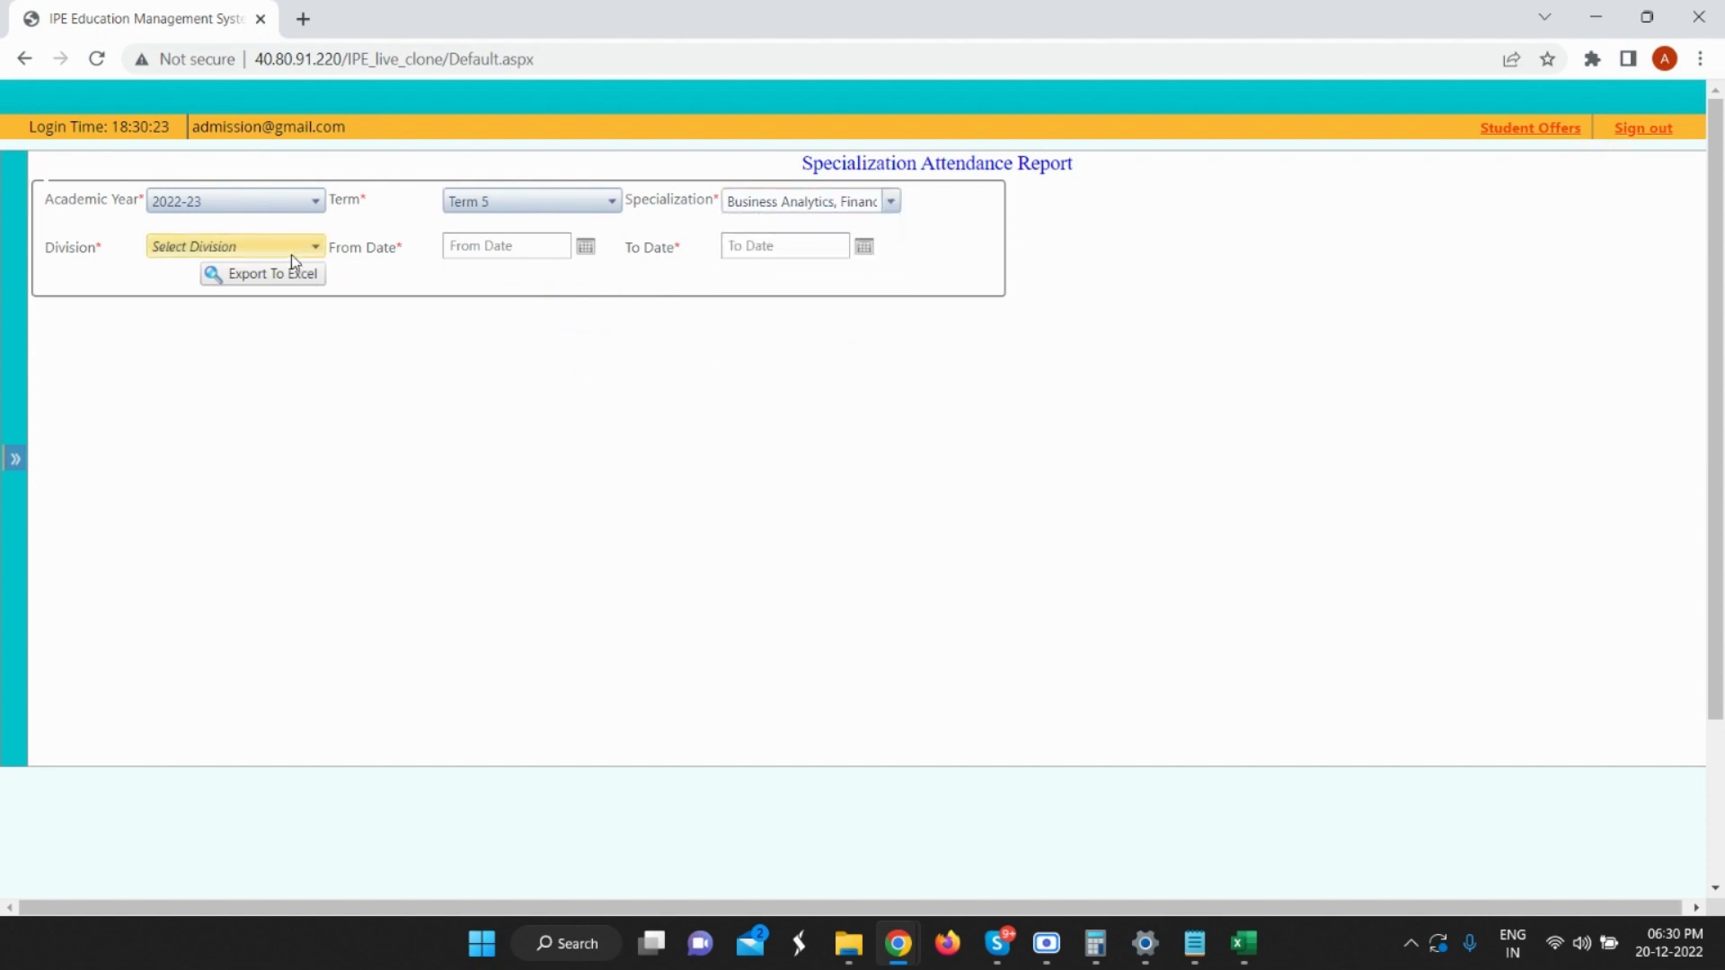
pyautogui.write('A')
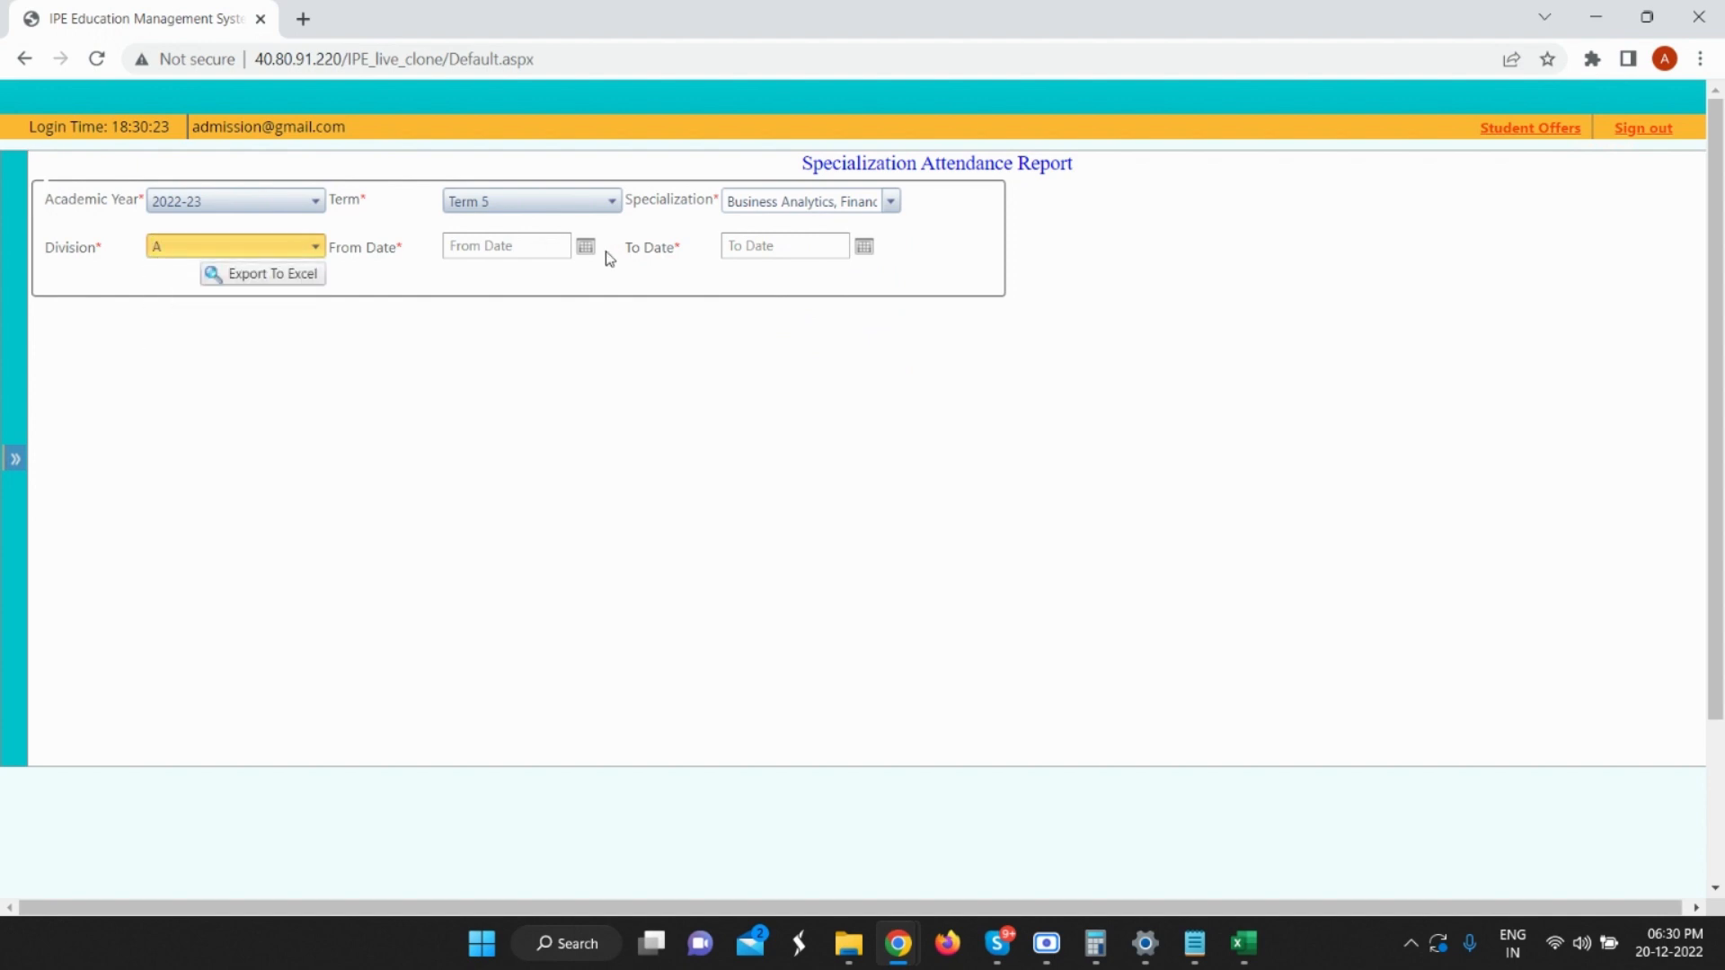
pyautogui.click(586, 247)
pyautogui.click(539, 355)
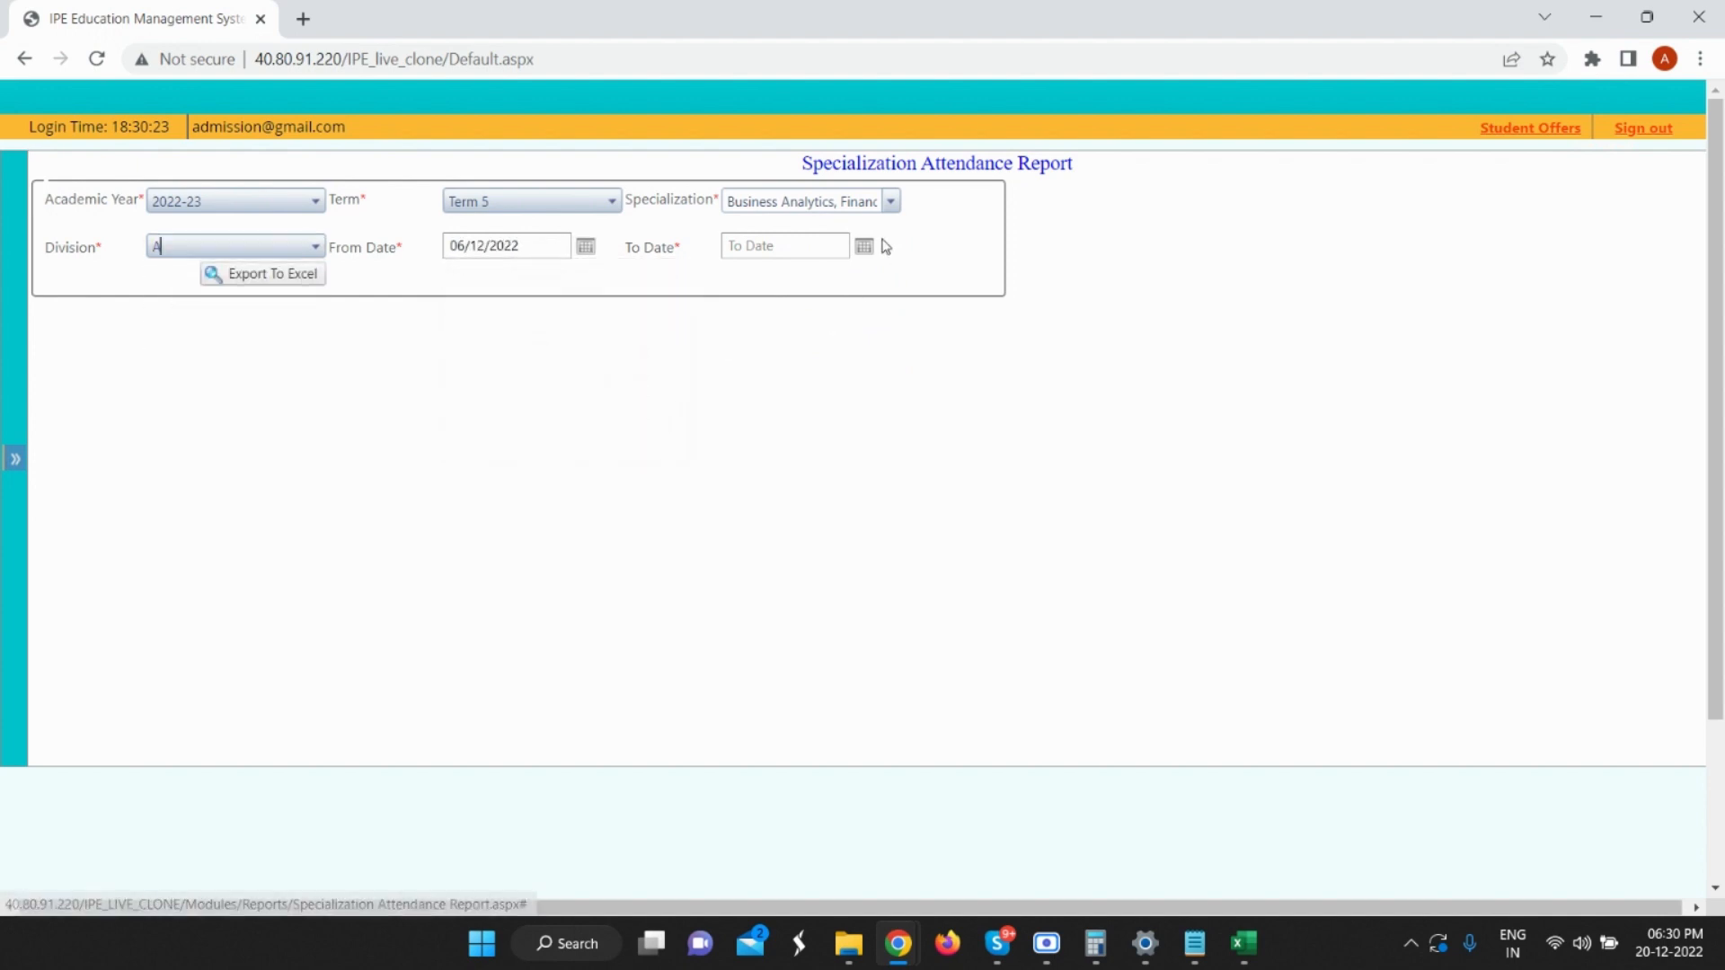
pyautogui.click(865, 246)
pyautogui.click(814, 401)
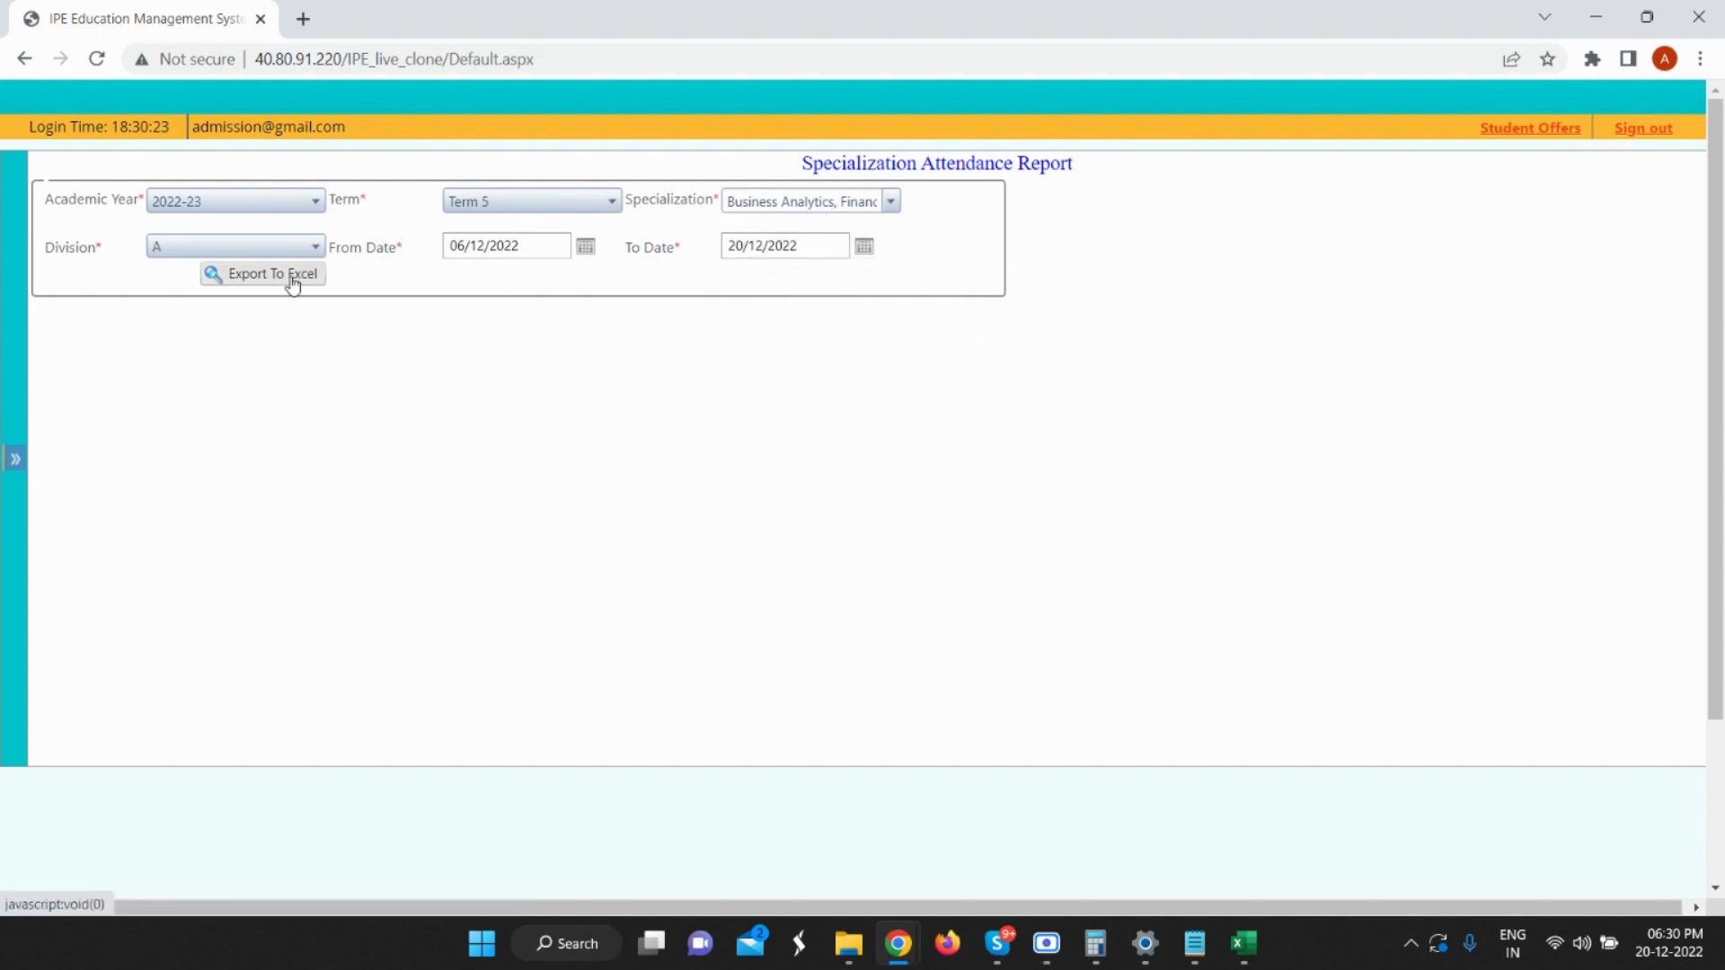
# Export the Specialization Attendance Report to Excel and open the exported workbook with editing enabled.
pyautogui.click(293, 282)
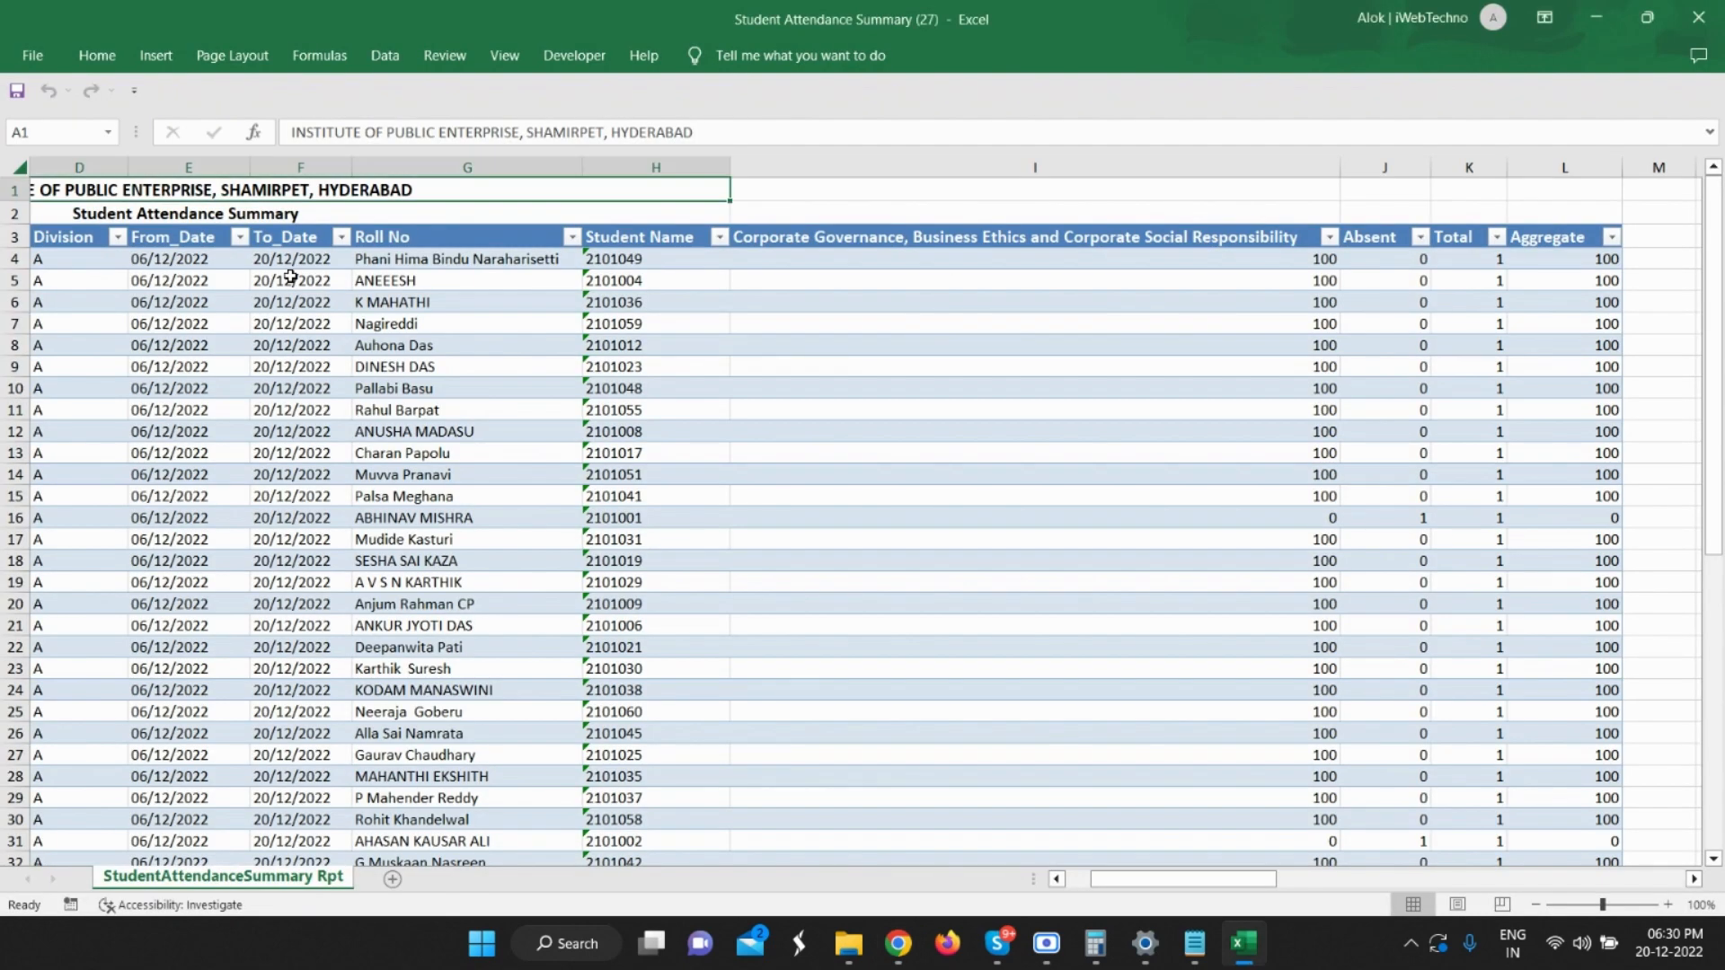
pyautogui.click(793, 536)
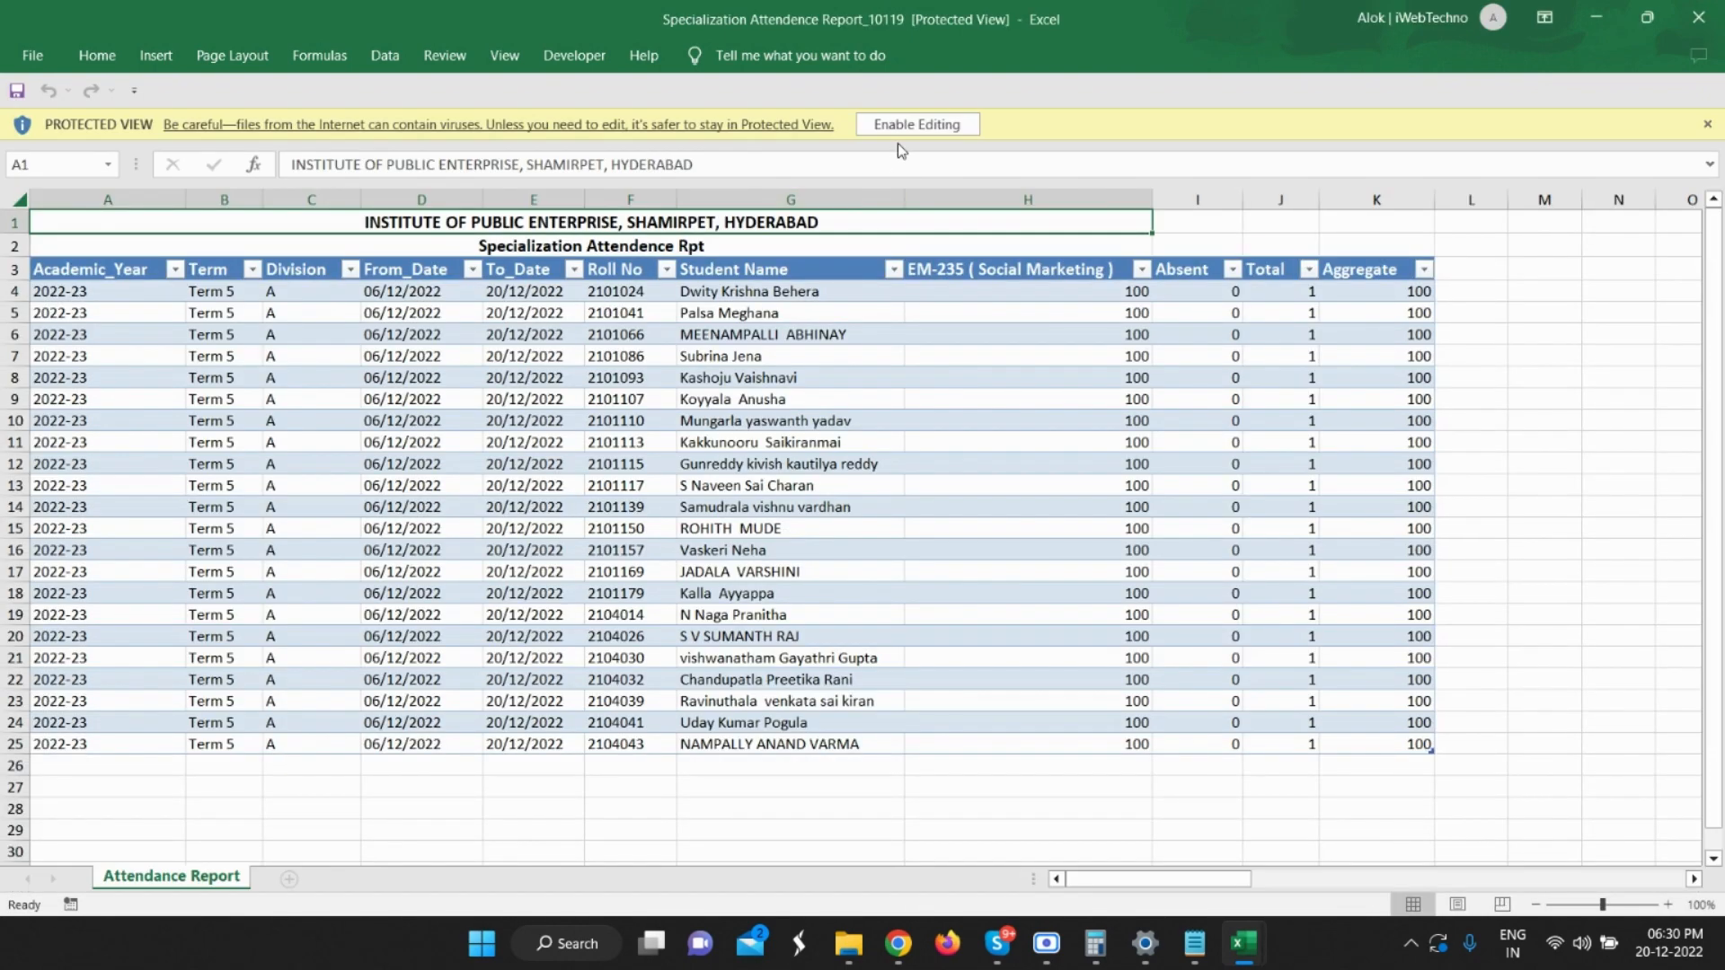
pyautogui.click(903, 125)
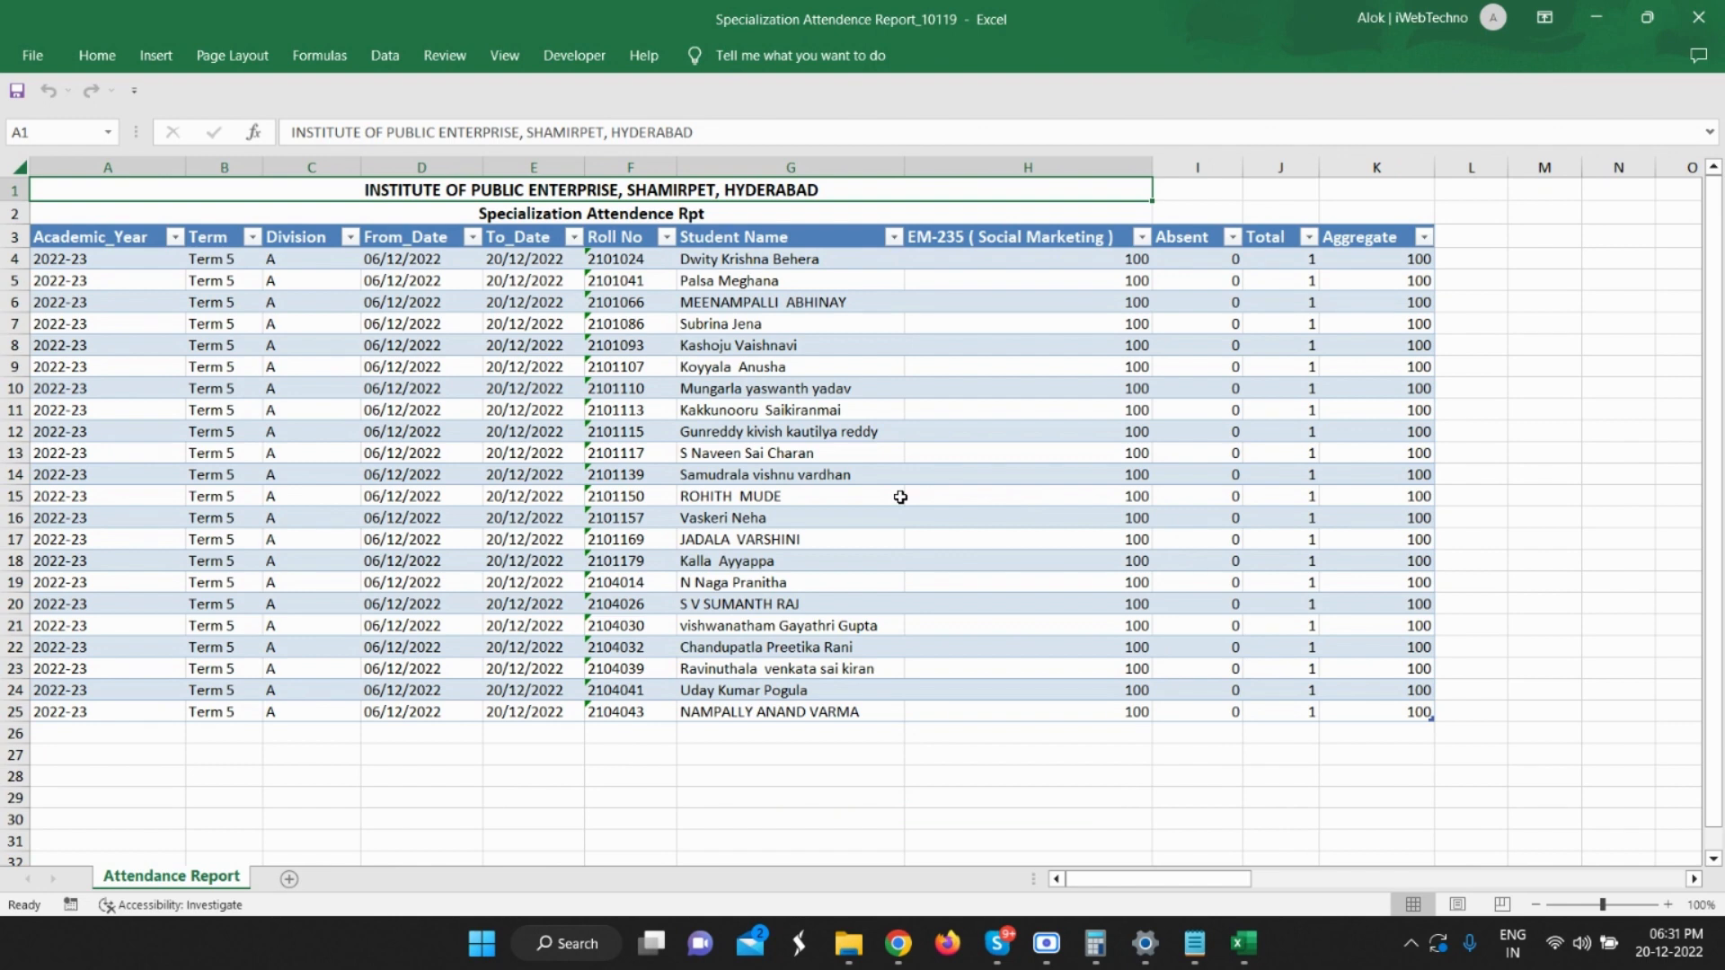
# Switch back to IPE Education Management in Chrome, generate the Teacher wise Lectures taken Report for 2022-23 Theory without further filters, and close the result.
pyautogui.click(899, 955)
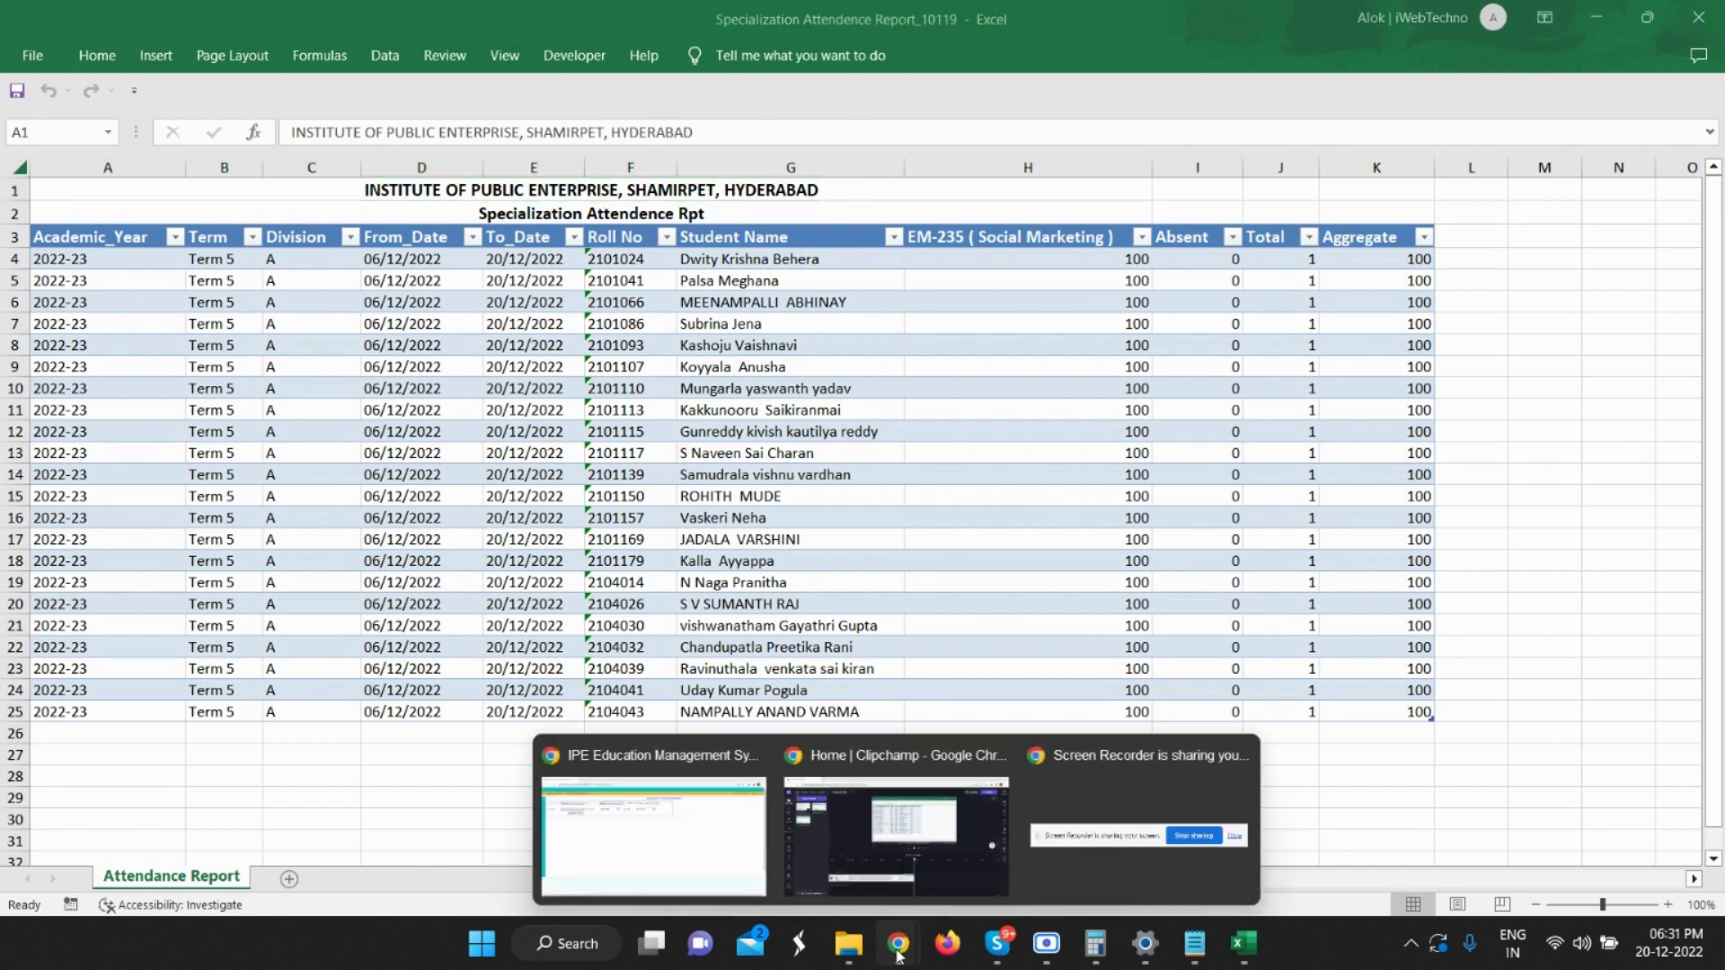
pyautogui.click(654, 836)
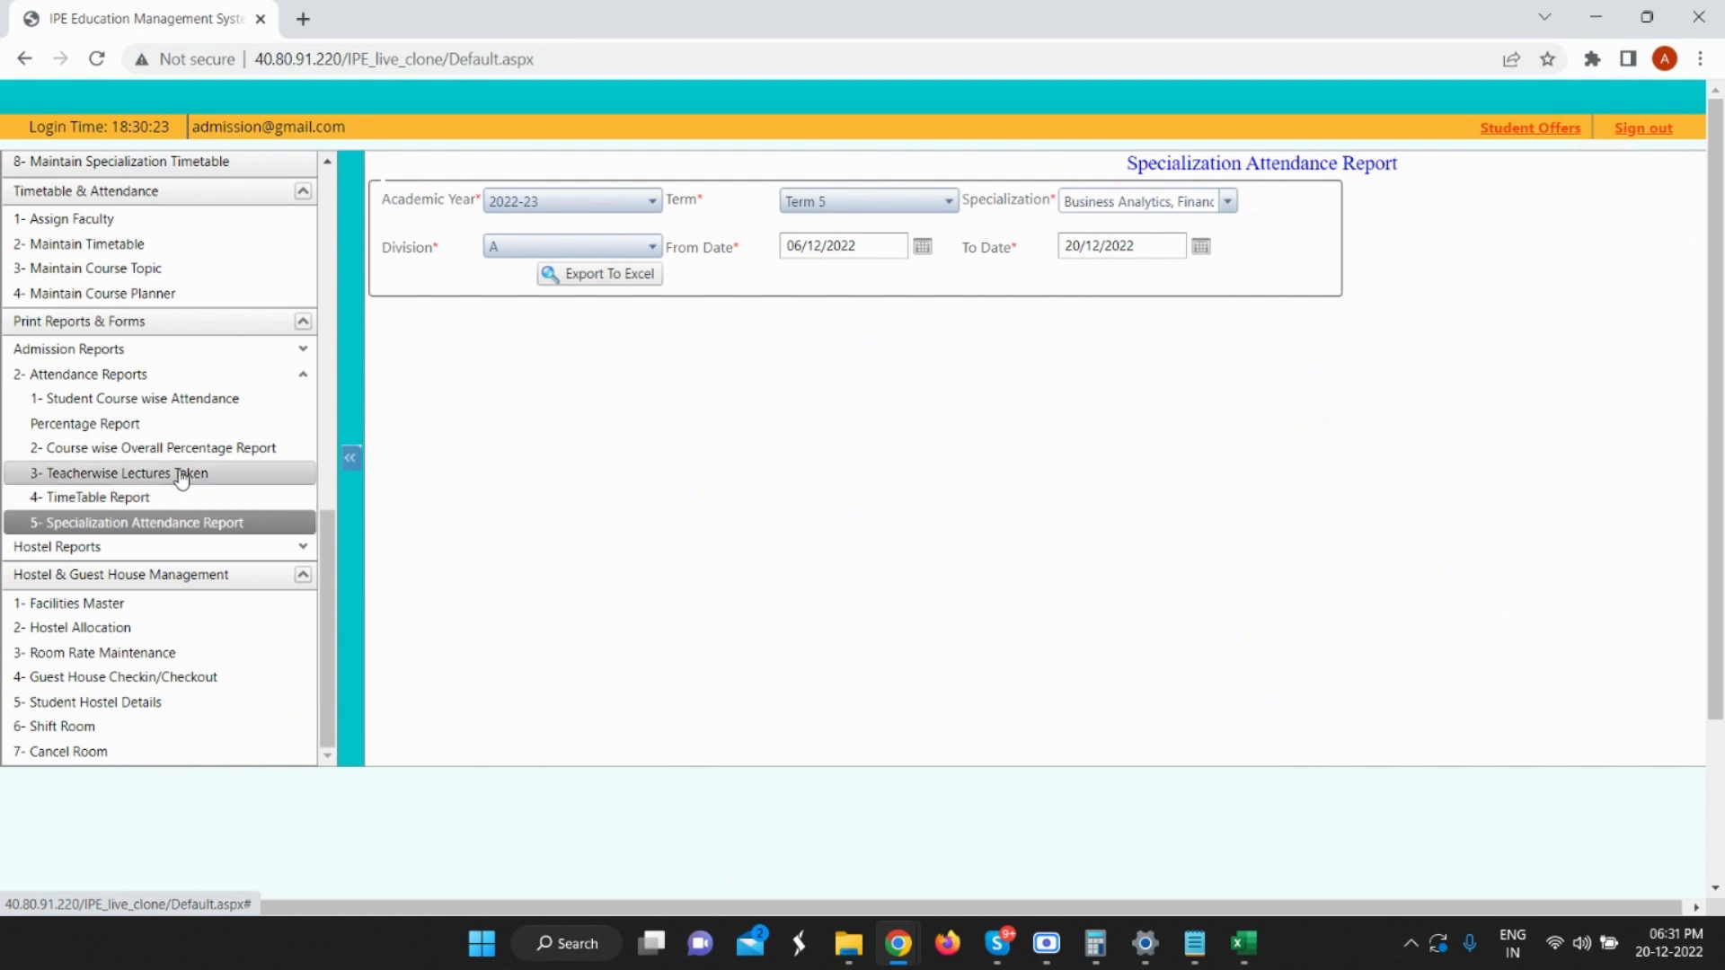
pyautogui.click(182, 476)
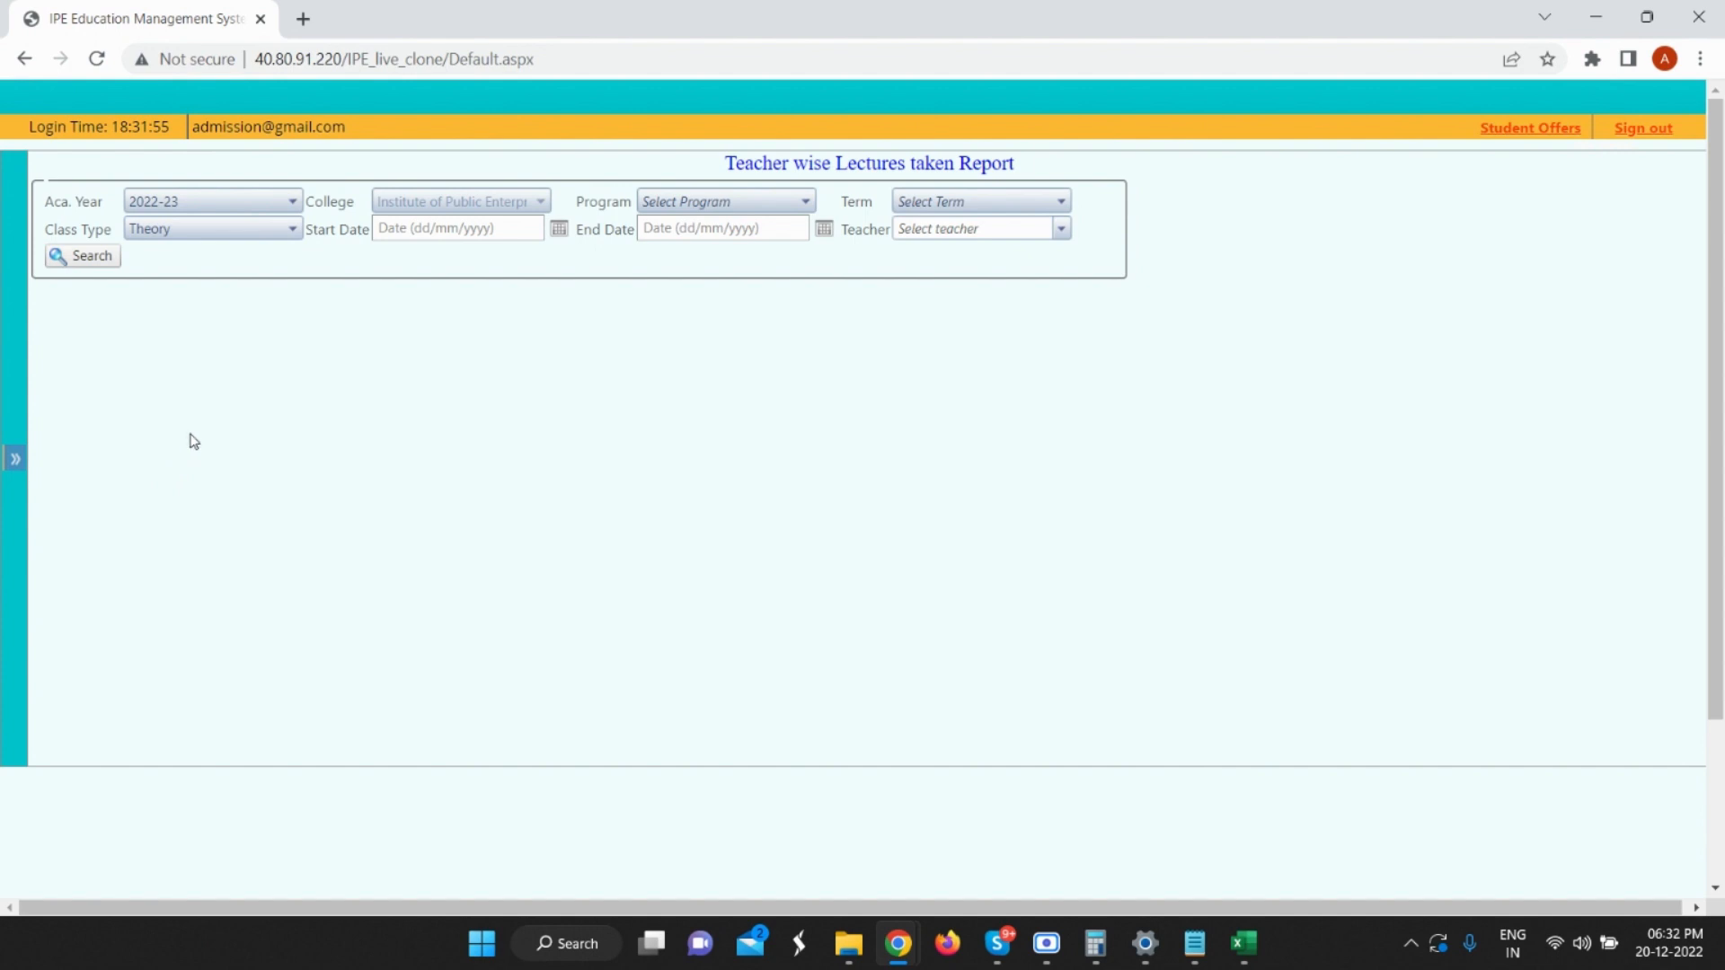
pyautogui.click(93, 258)
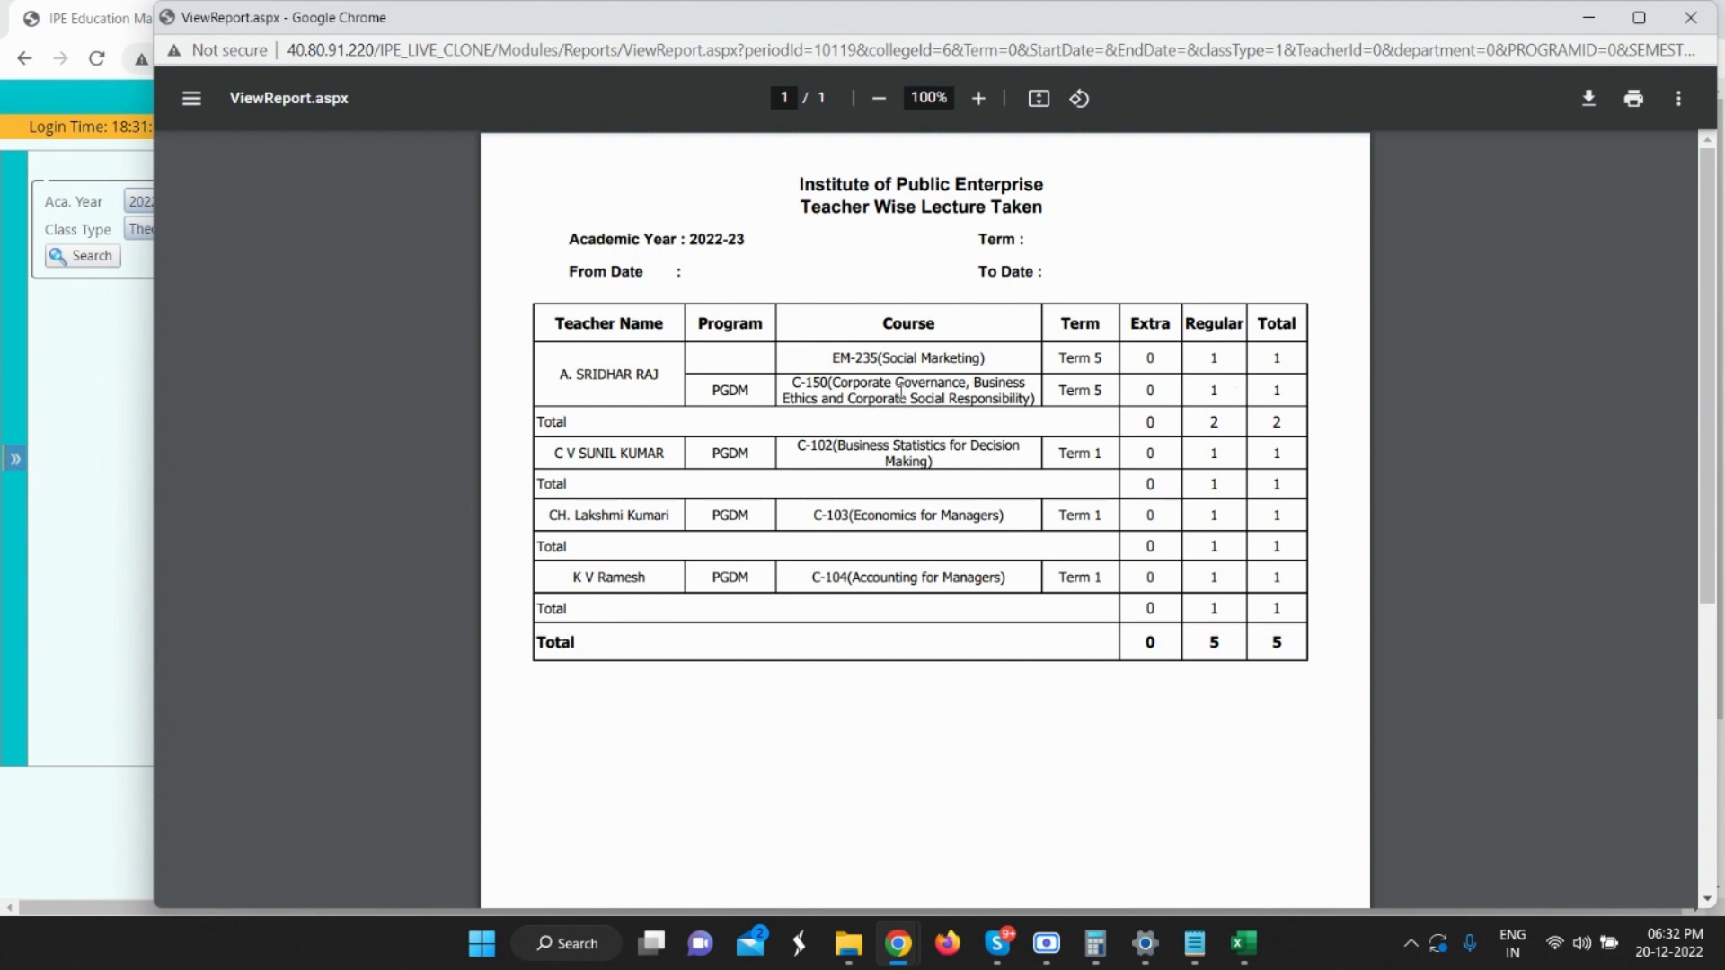
pyautogui.click(1691, 17)
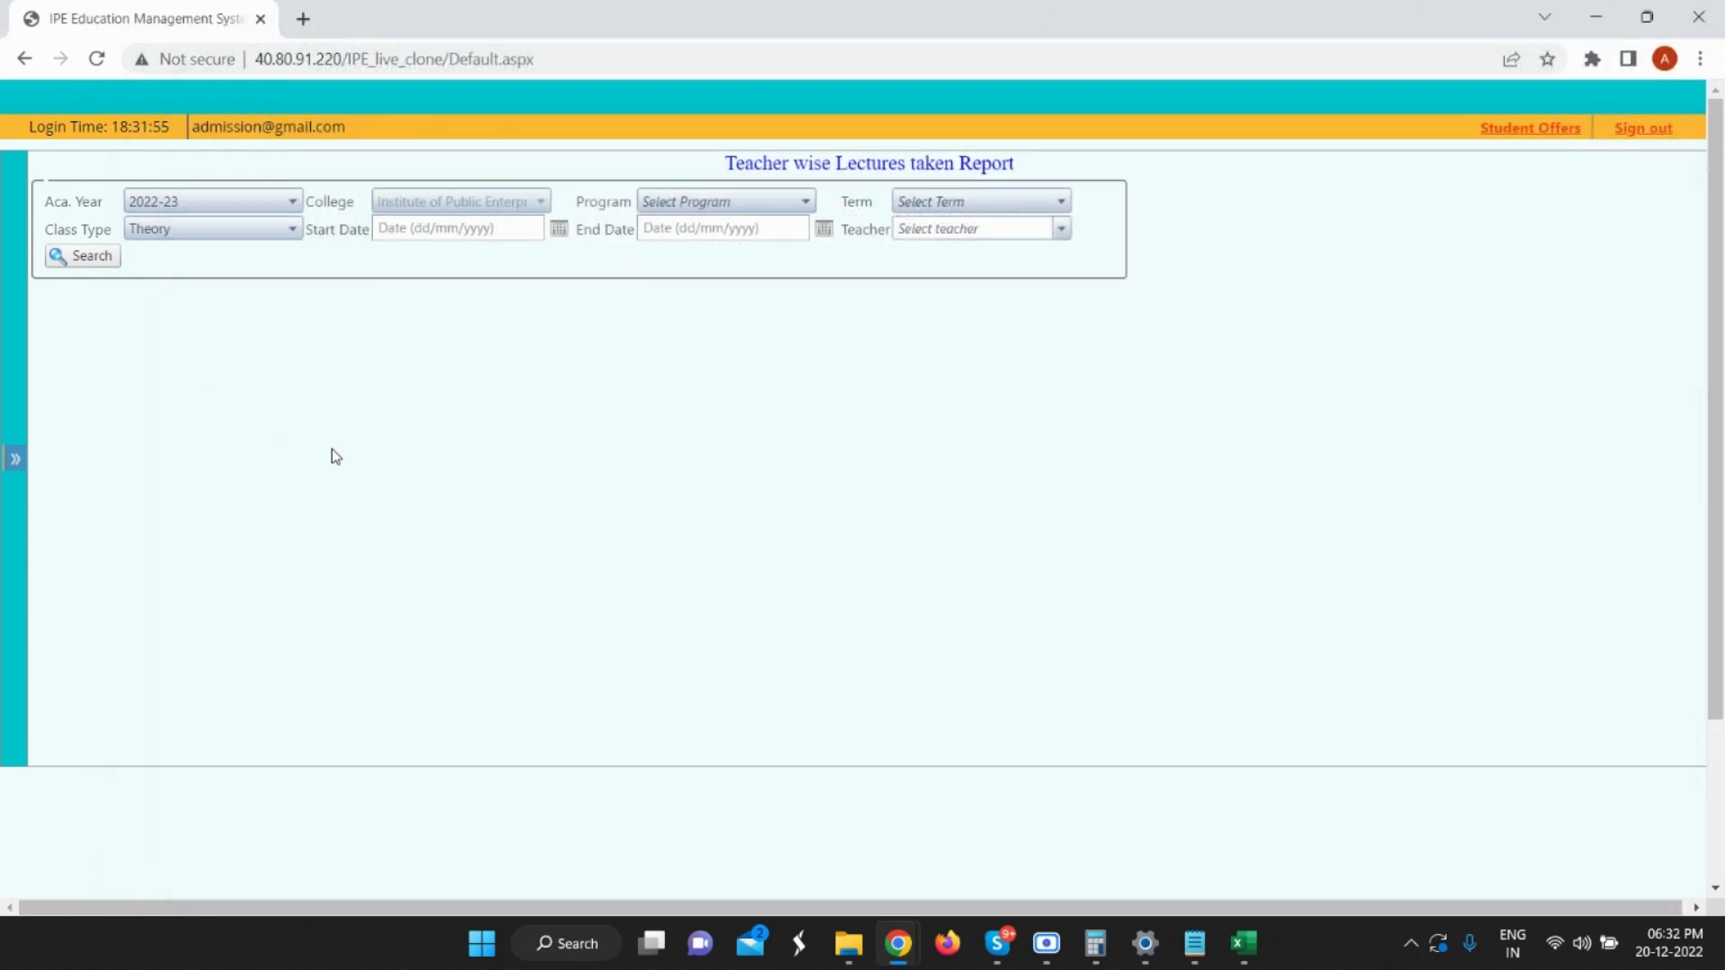
# Filter the Teacher wise Lectures taken Report by program PGDM, Term 5, and dates 01/12/2022 to 20/12/2022.
pyautogui.click(695, 203)
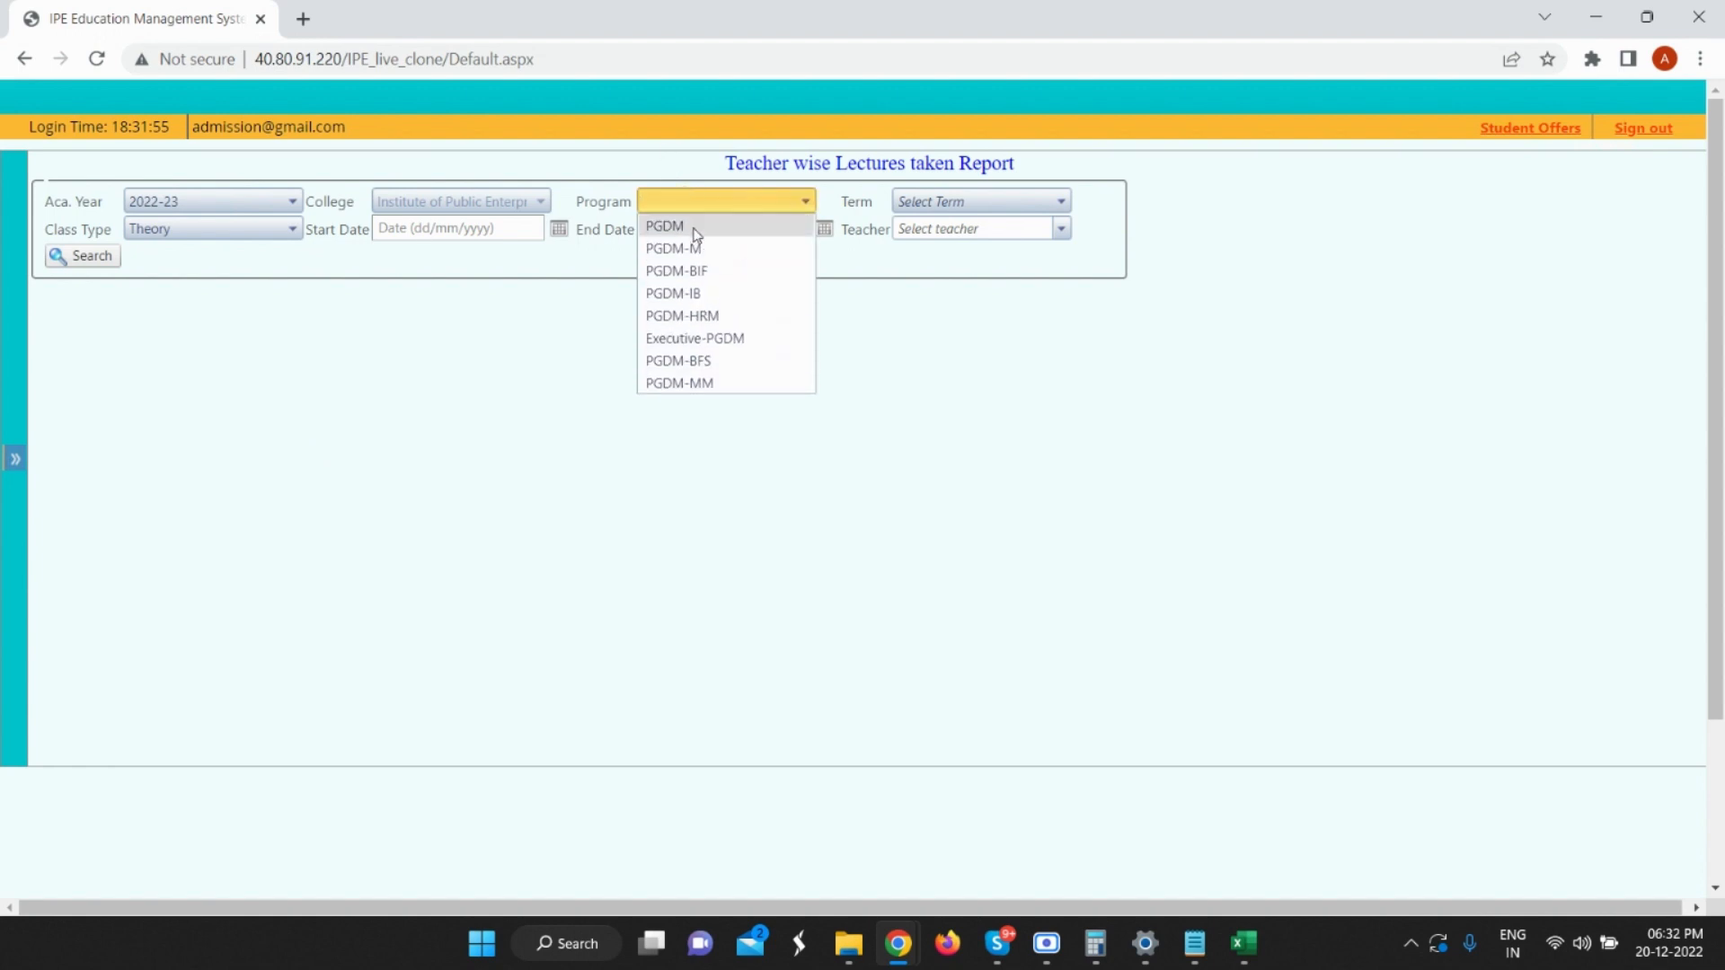
pyautogui.click(690, 225)
pyautogui.click(925, 207)
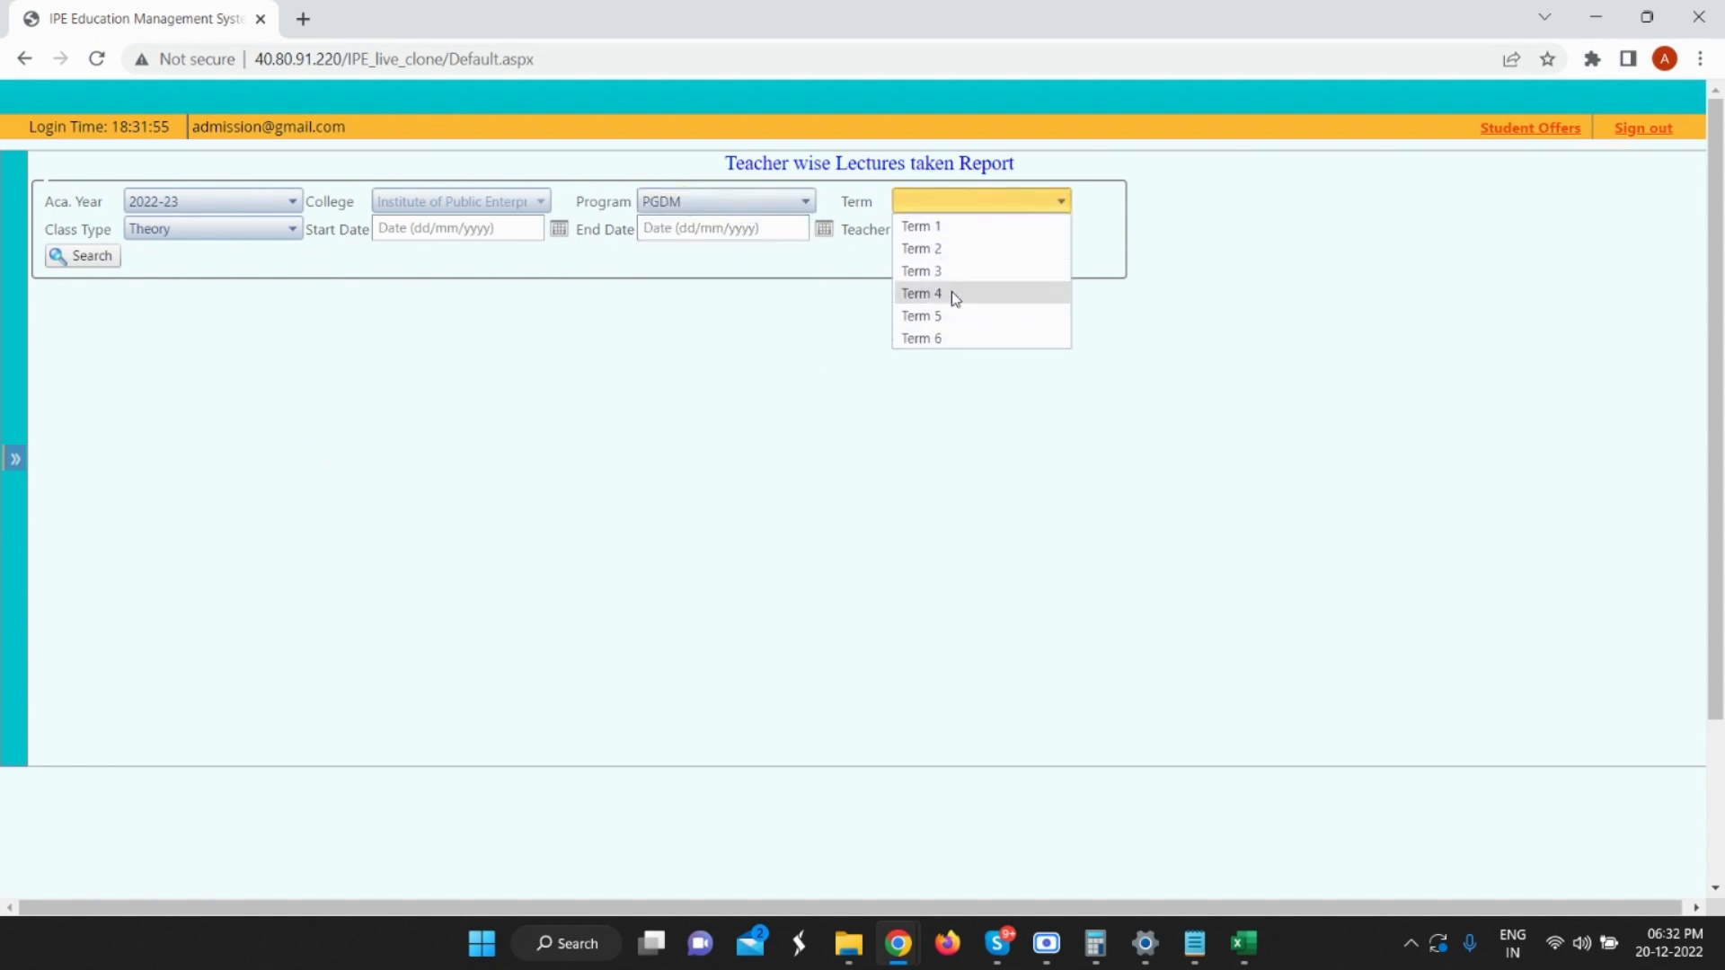
pyautogui.click(956, 315)
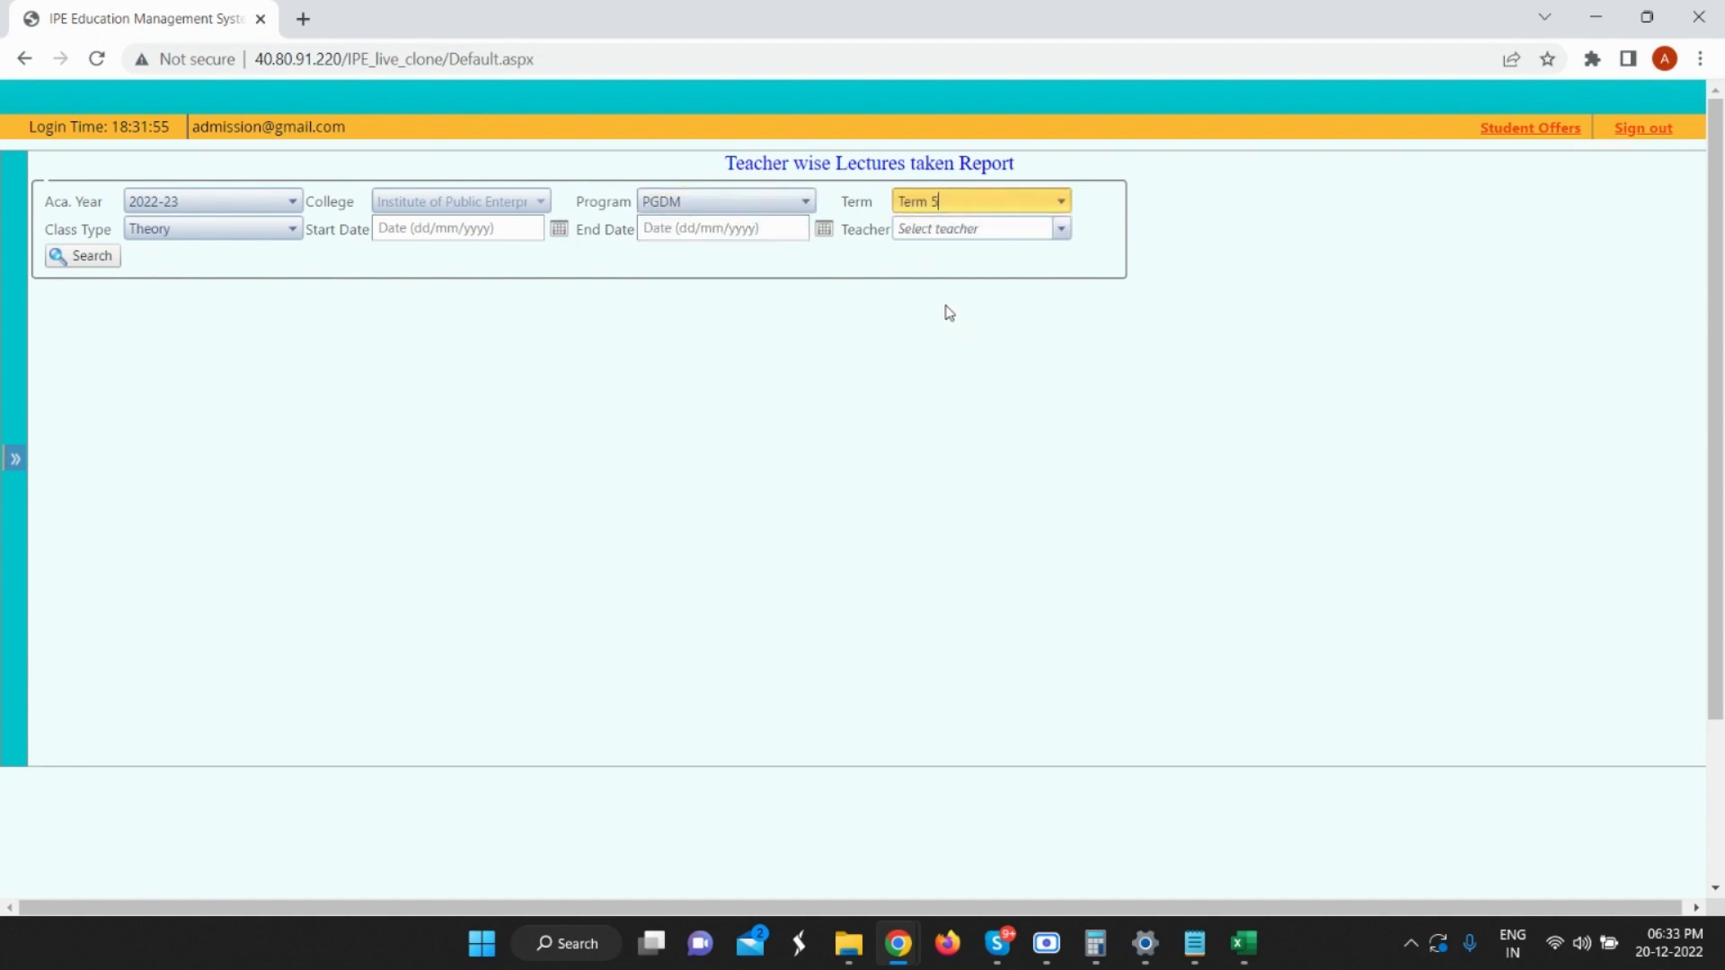
pyautogui.click(557, 231)
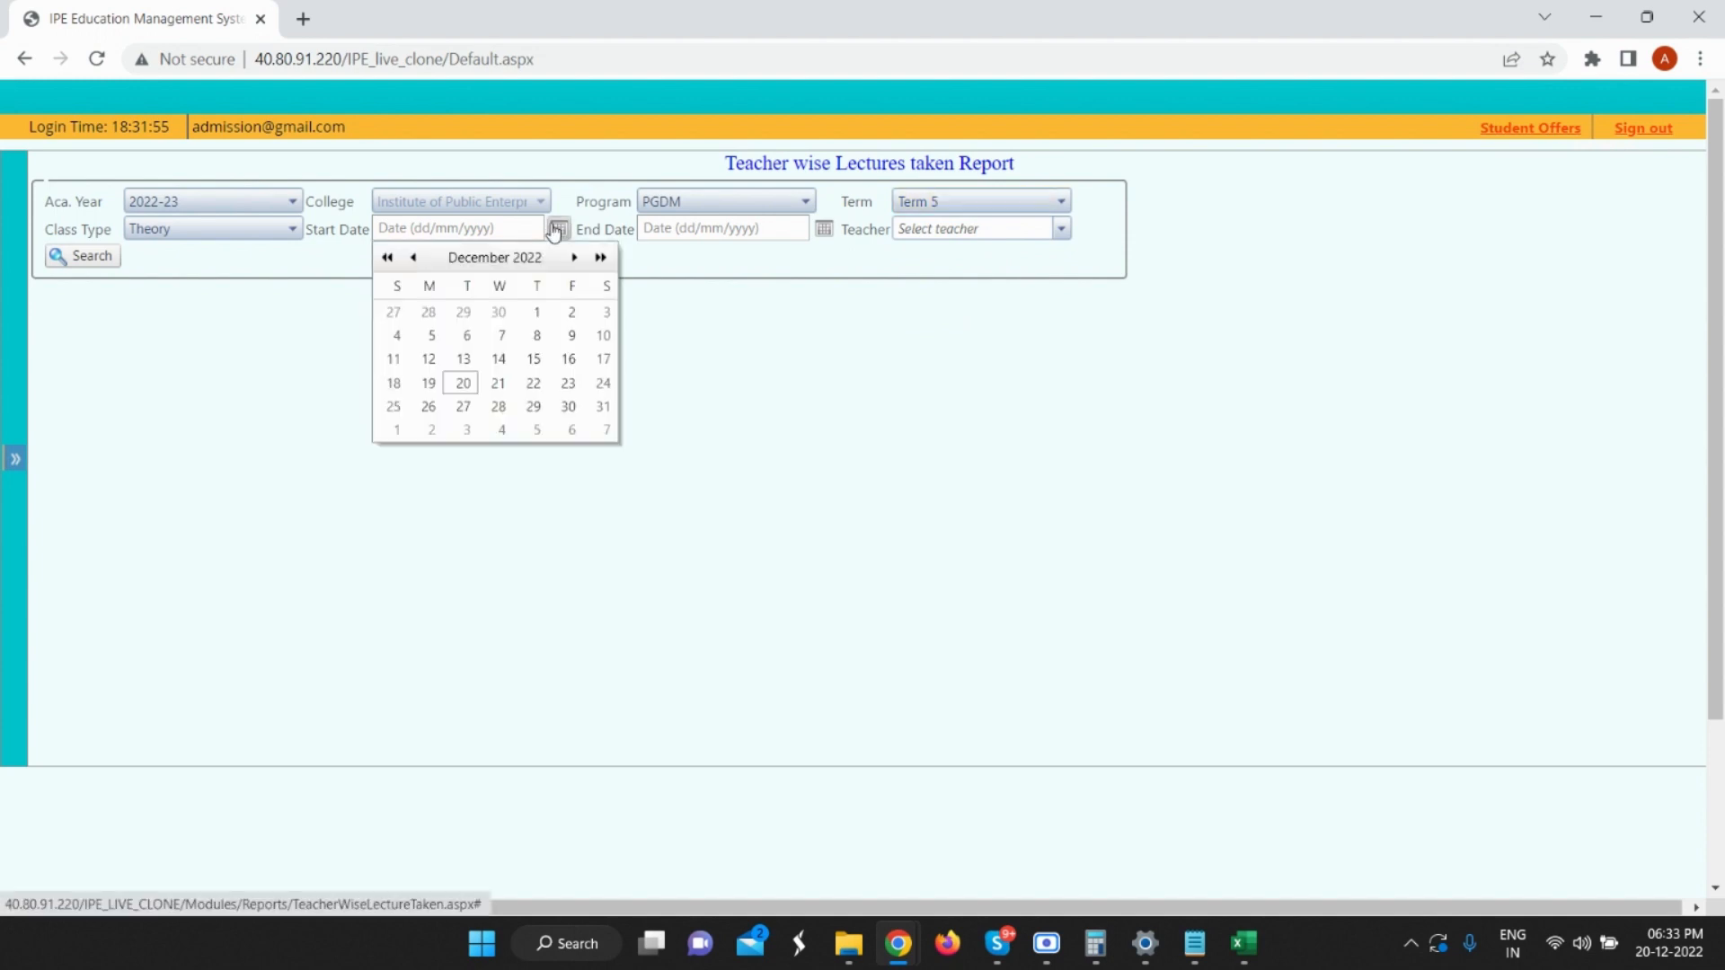
pyautogui.click(536, 312)
pyautogui.click(822, 229)
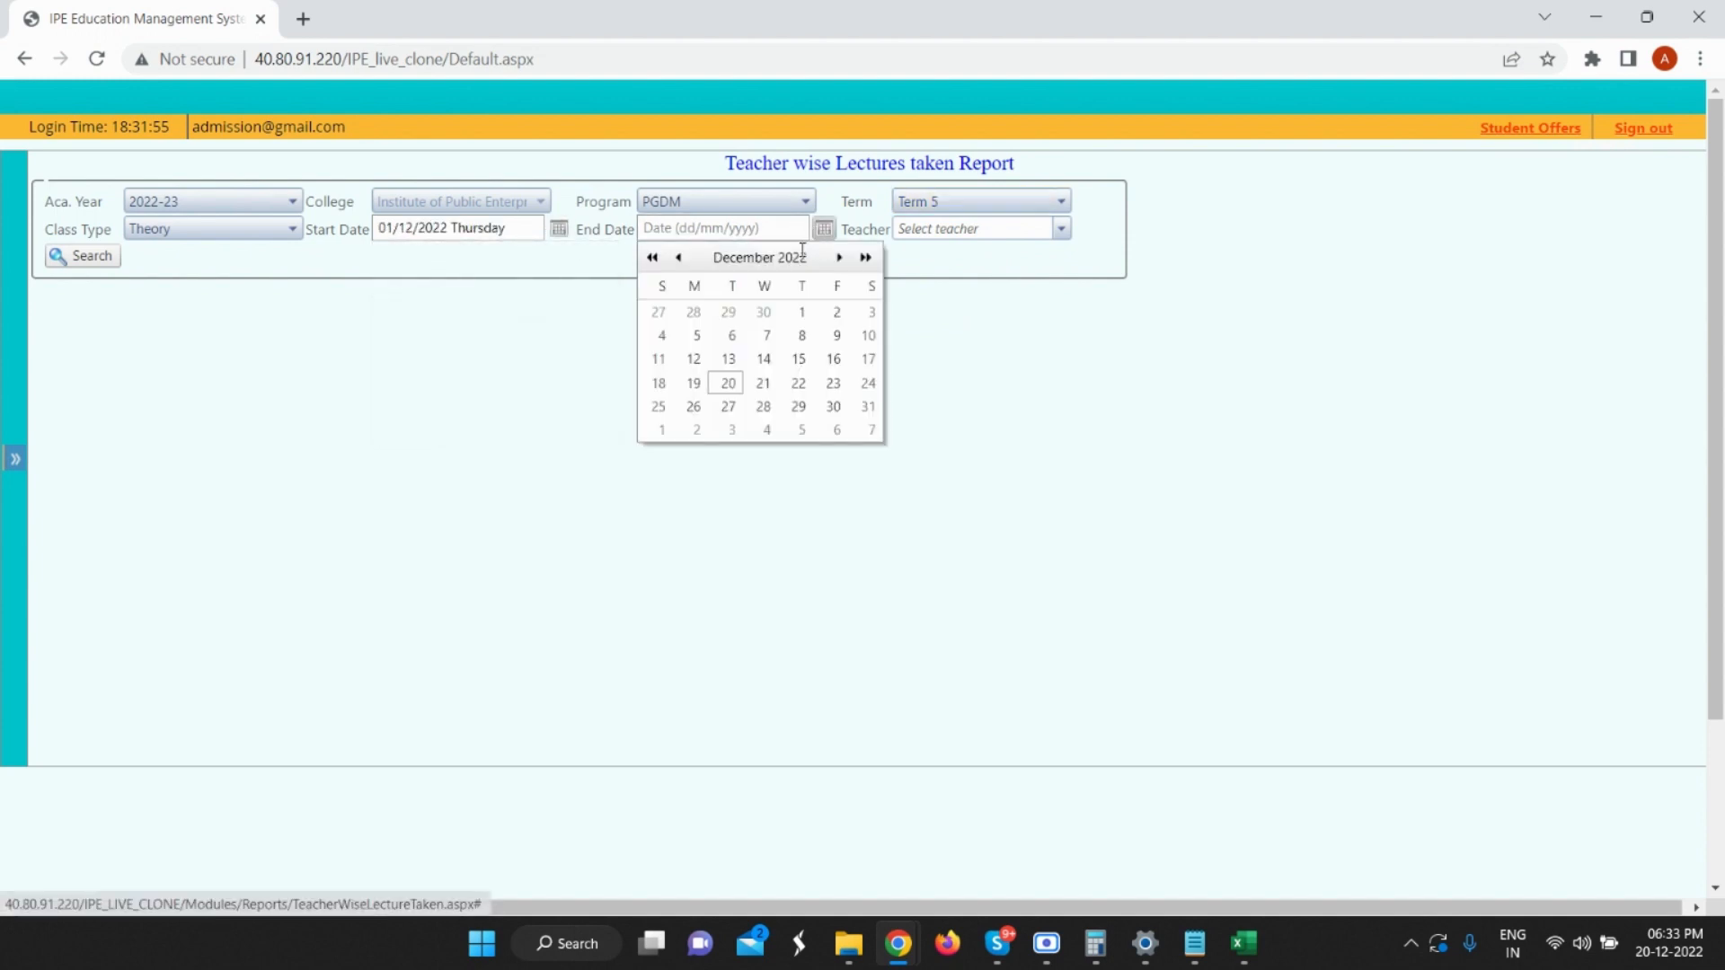
pyautogui.click(724, 383)
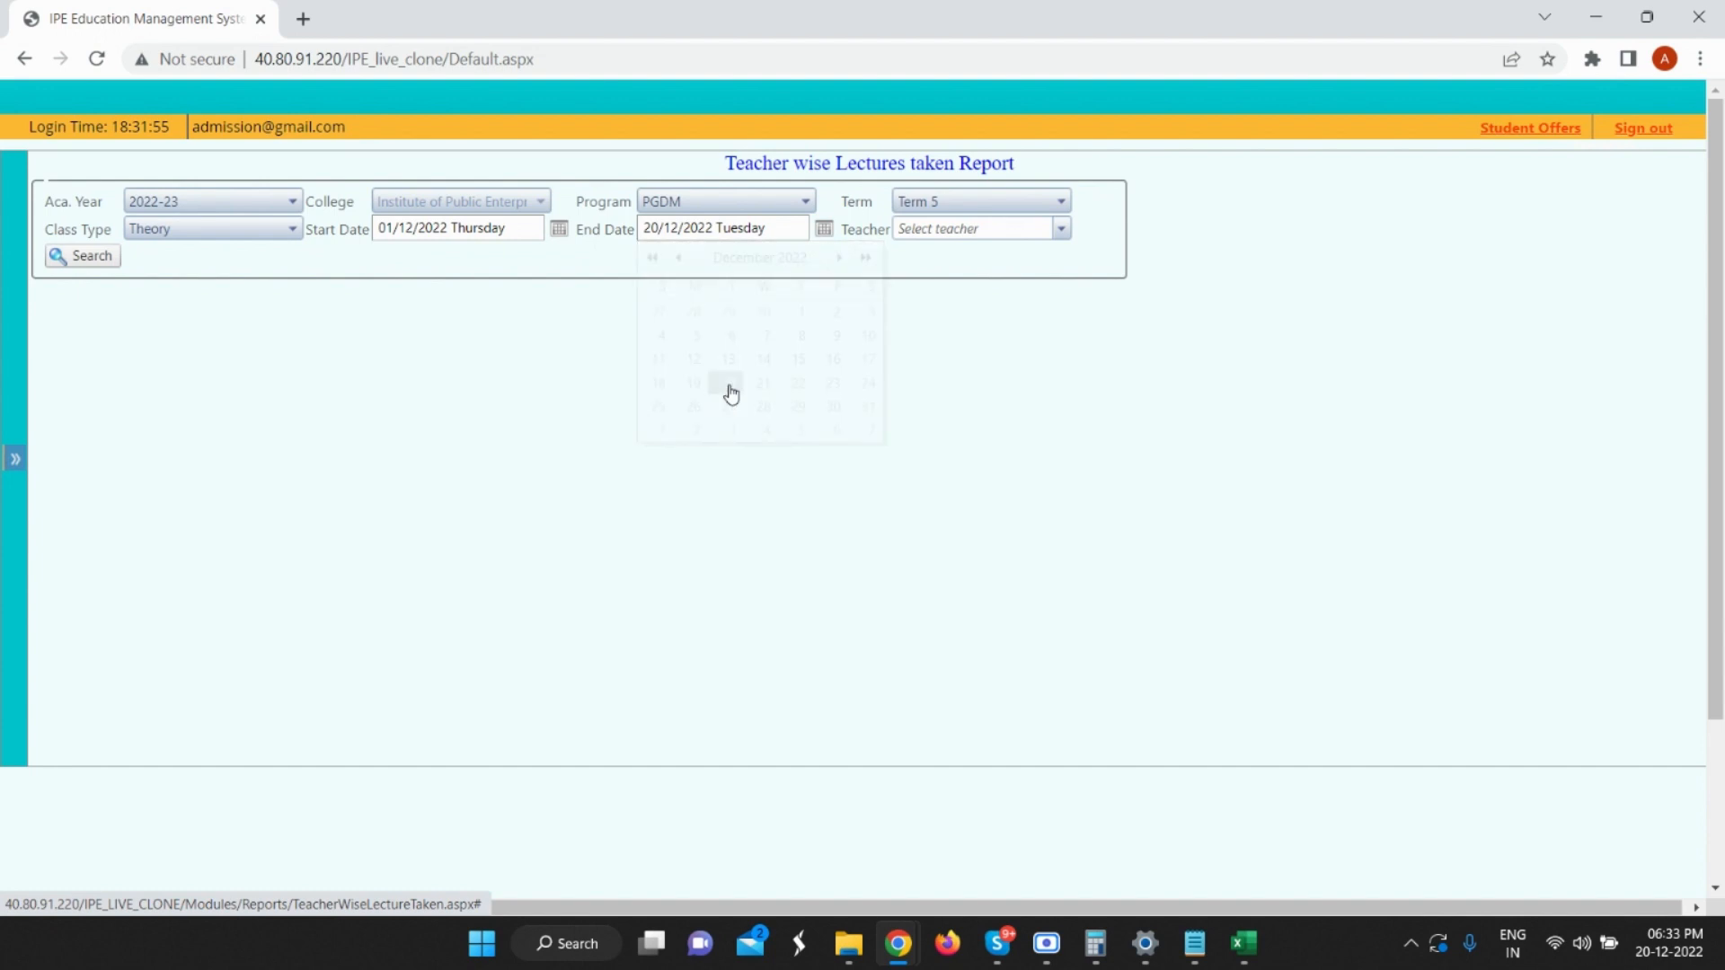
# Choose the teacher who taught Social Marketing and C-150, generate the filtered lectures report and examine its course rows and totals.
pyautogui.click(944, 230)
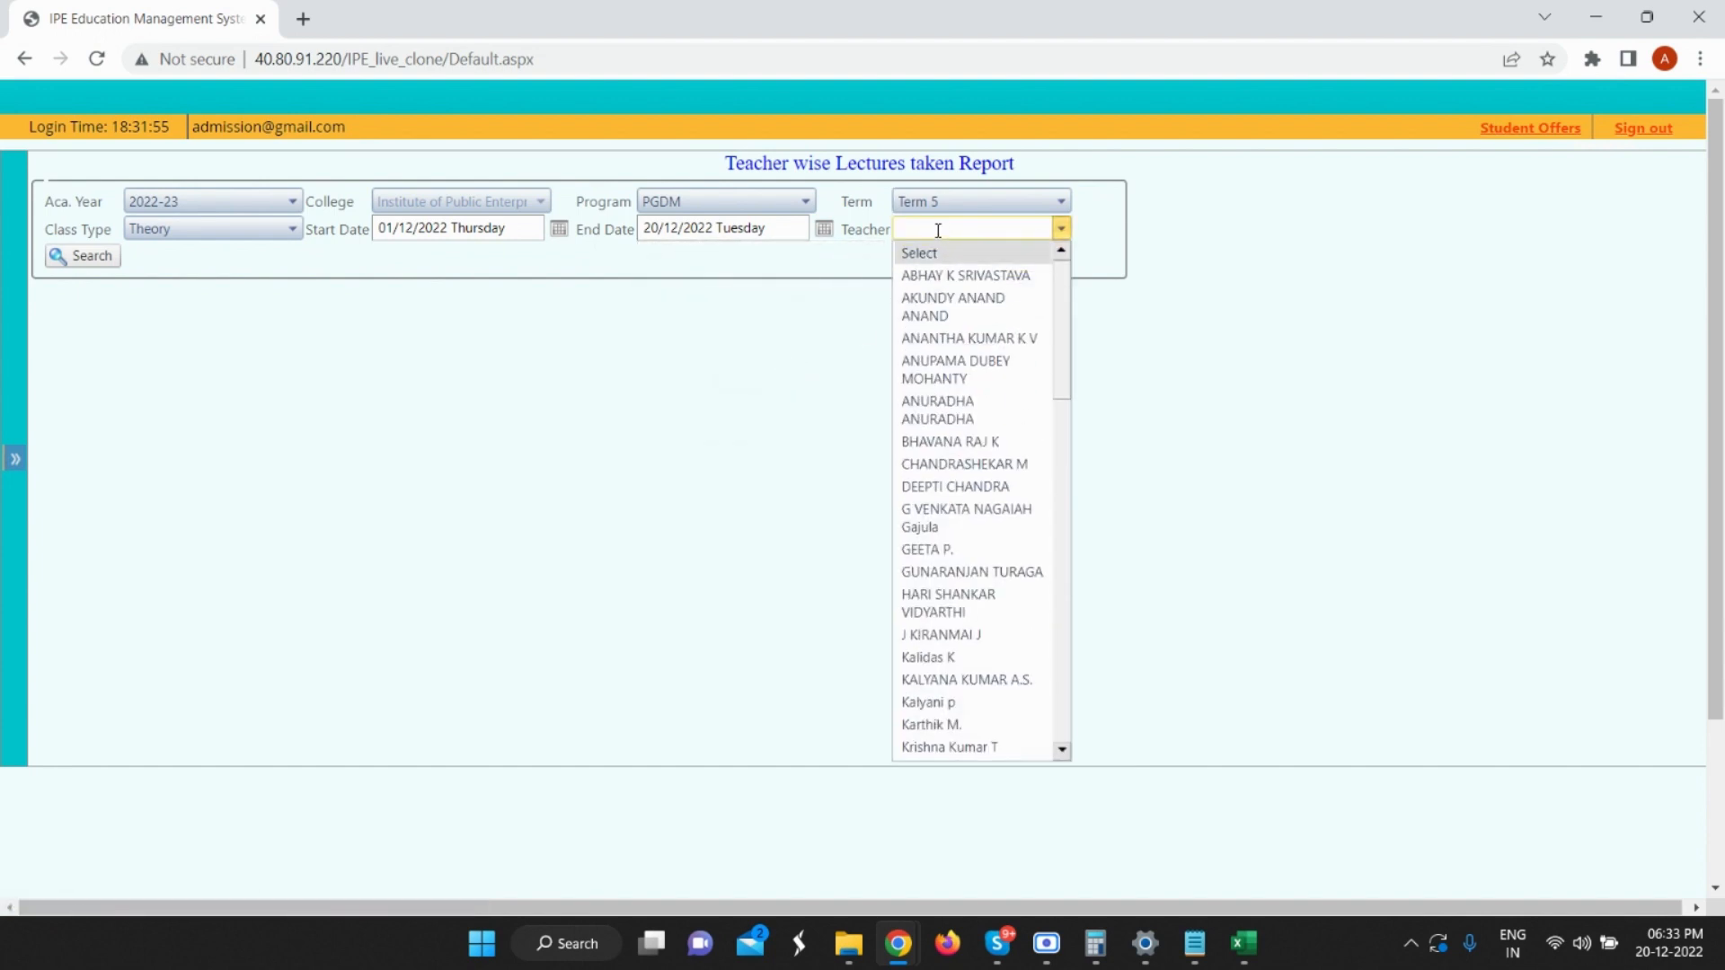
pyautogui.write('sr')
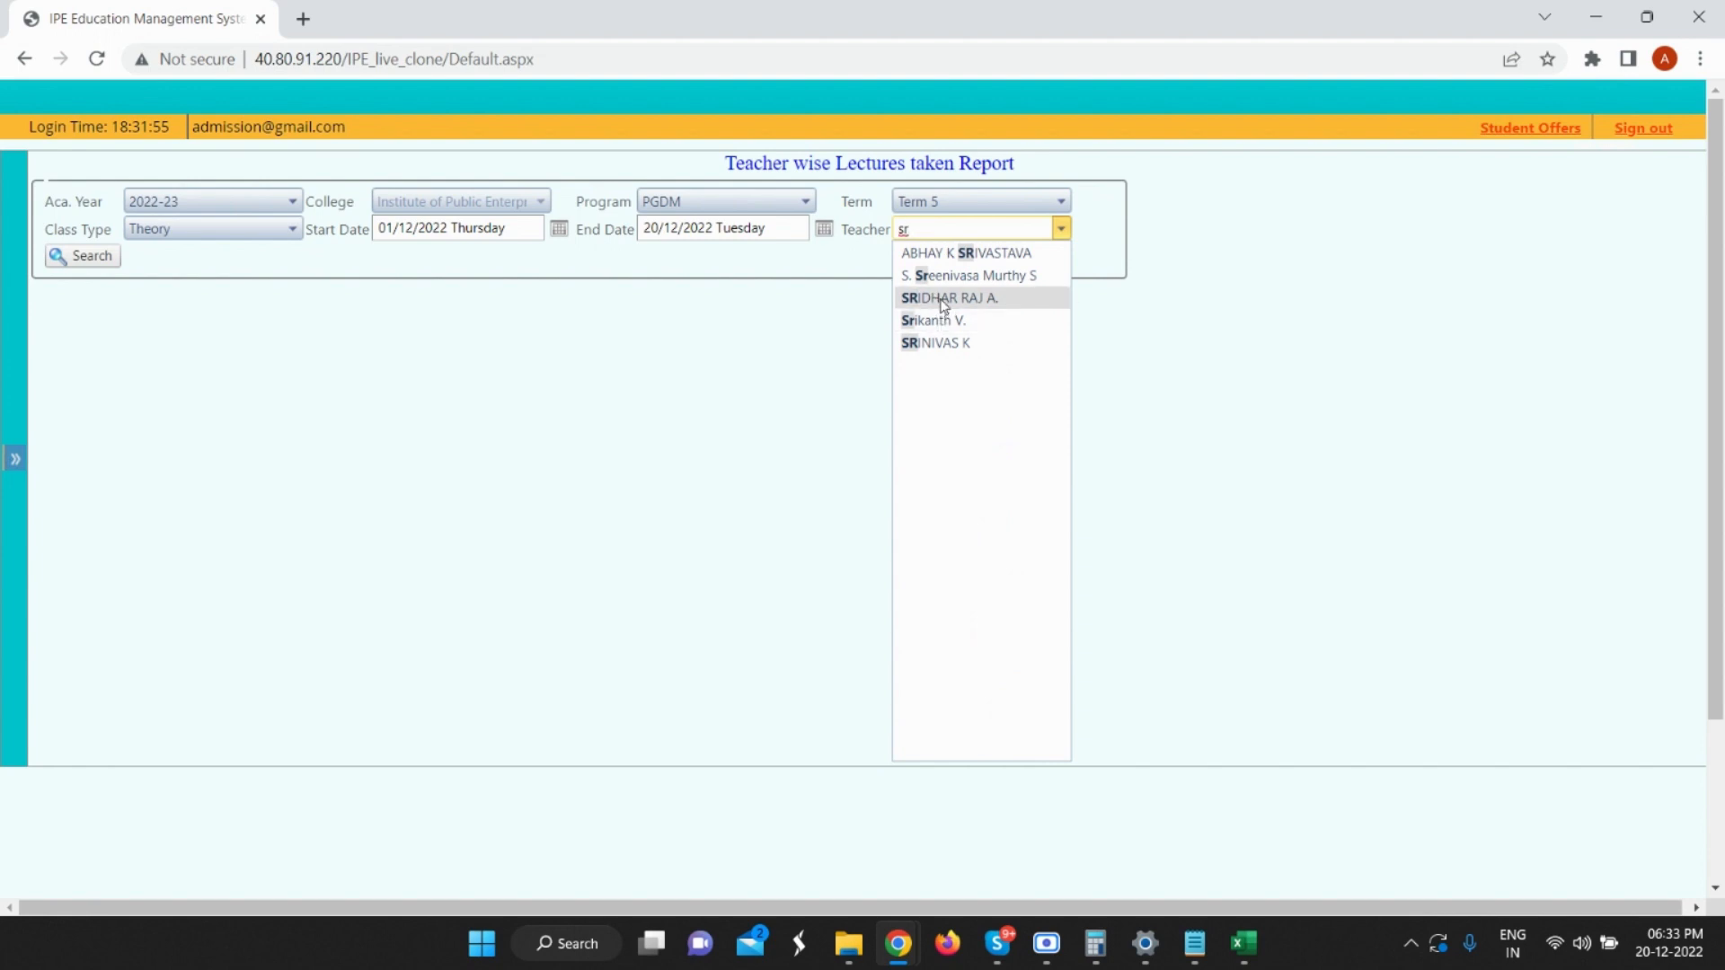
pyautogui.click(944, 299)
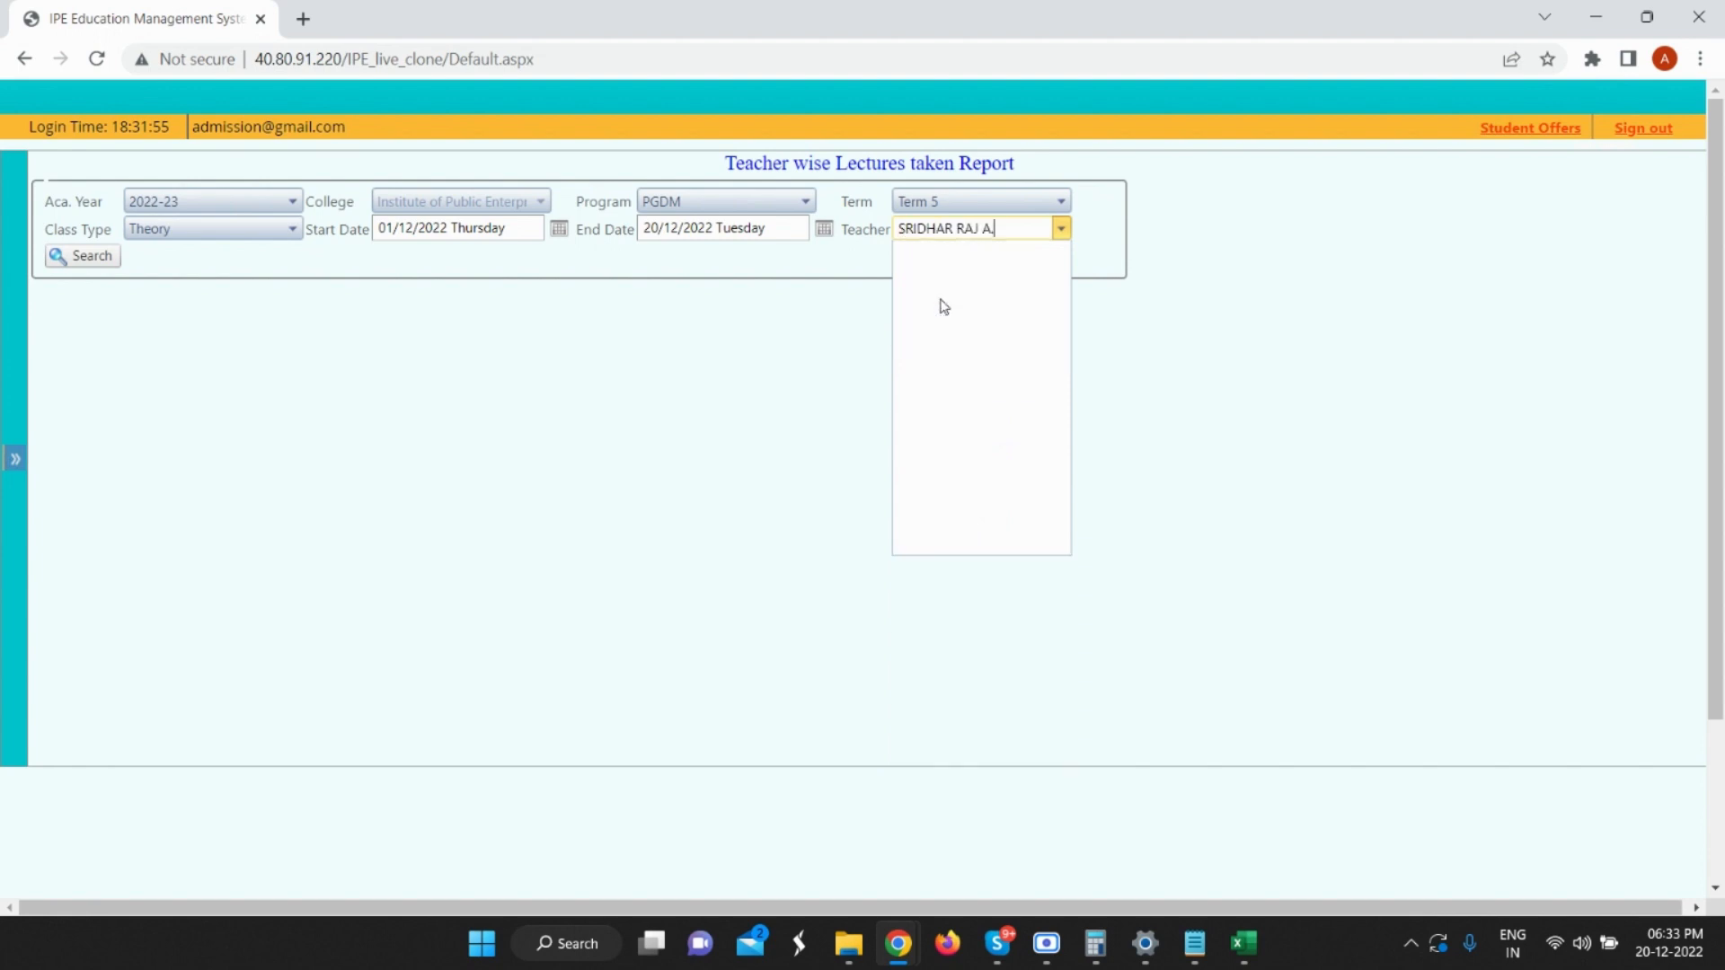
pyautogui.click(87, 258)
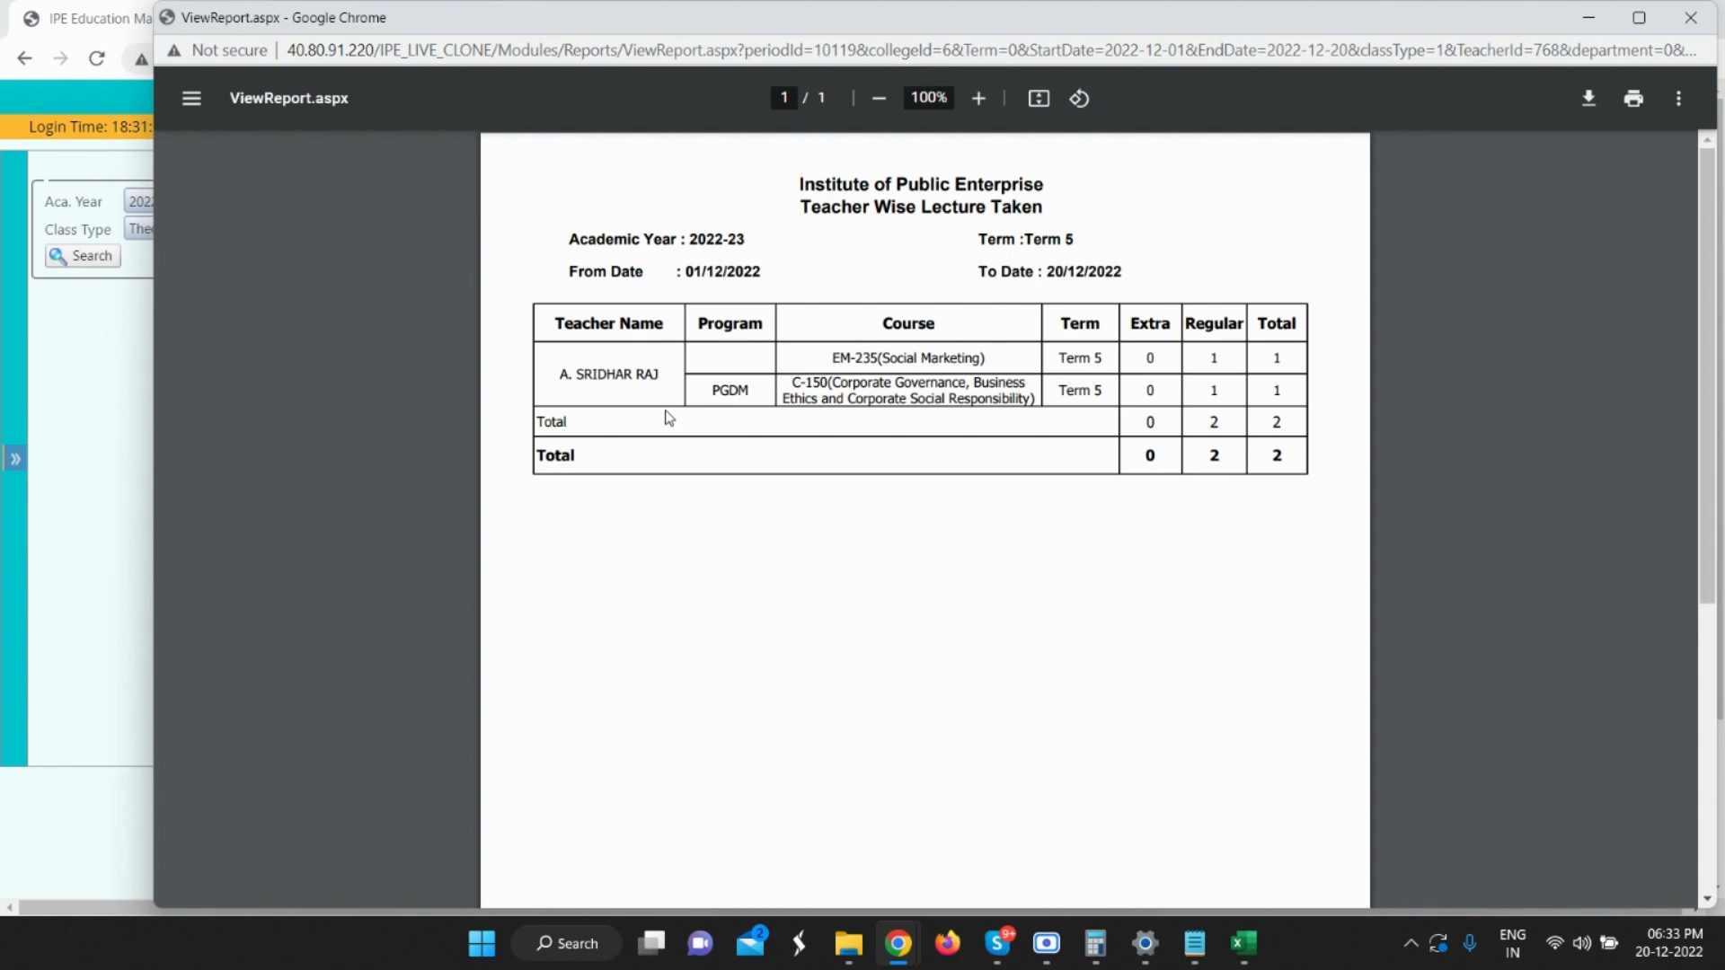
pyautogui.scroll(-1, 869, 333)
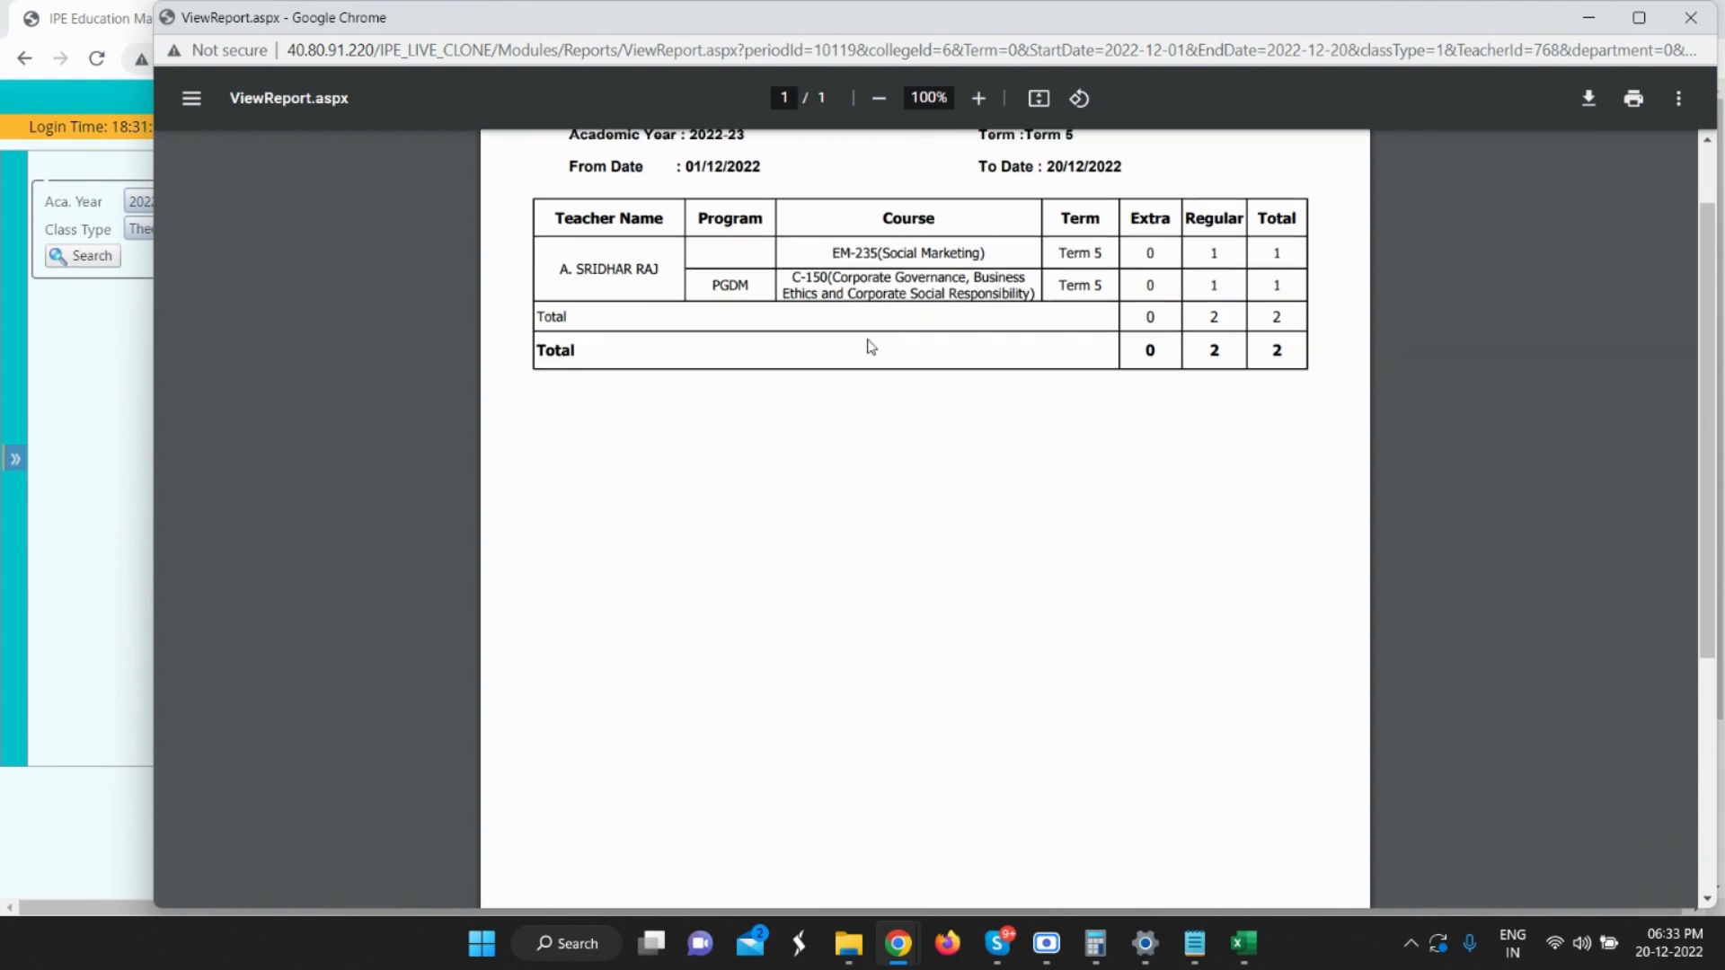